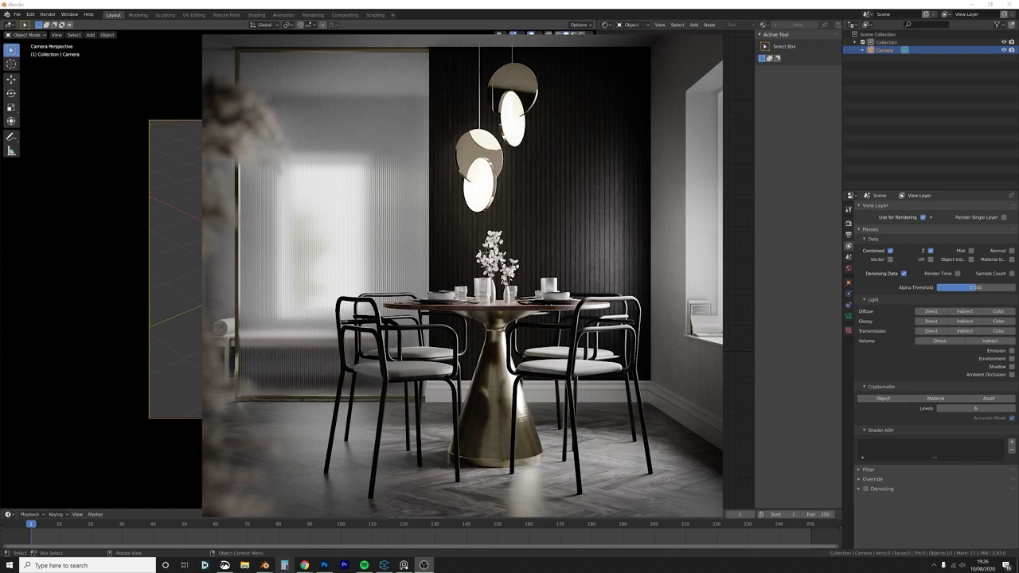
# Step: Switch to the interior reference board and position its window in front of the 3D scene
pyautogui.click(404, 565)
pyautogui.moveTo(524, 128); pyautogui.dragTo(293, 141, button='right')
pyautogui.moveTo(284, 159); pyautogui.dragTo(326, 166)
pyautogui.moveTo(315, 171)
pyautogui.mouseDown(button='right')
pyautogui.moveTo(333, 183)
pyautogui.moveTo(304, 174)
pyautogui.mouseUp(button='right')
pyautogui.moveTo(336, 193); pyautogui.dragTo(383, 202, button='middle')
pyautogui.scroll(-2, 390, 205)
pyautogui.moveTo(378, 260); pyautogui.dragTo(347, 243, button='middle')
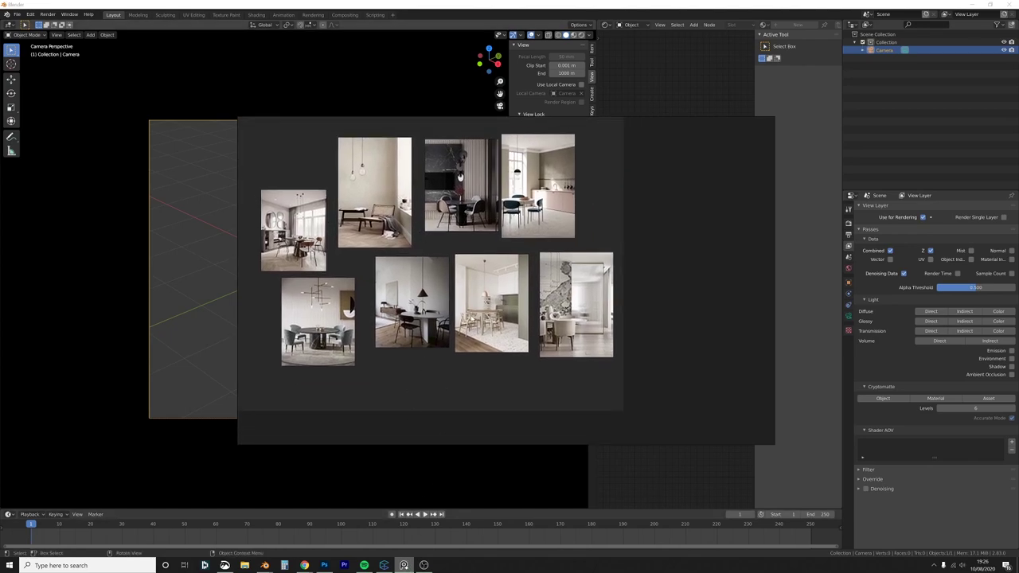
pyautogui.moveTo(466, 250); pyautogui.dragTo(489, 288)
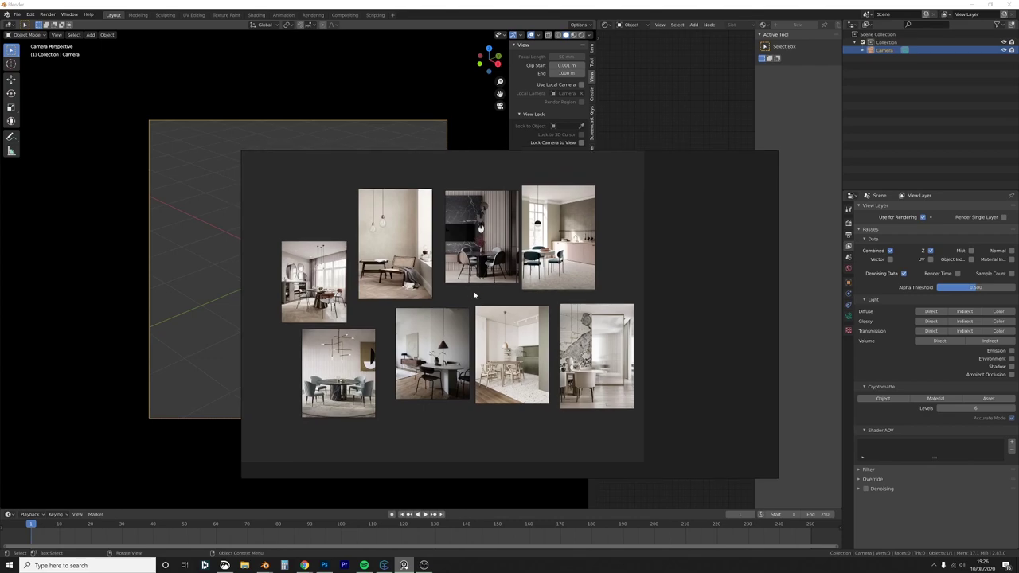
# Step: Enlarge the reference board window in height and width so all eight interior images have room
pyautogui.scroll(2, 477, 295)
pyautogui.scroll(-5, 470, 287)
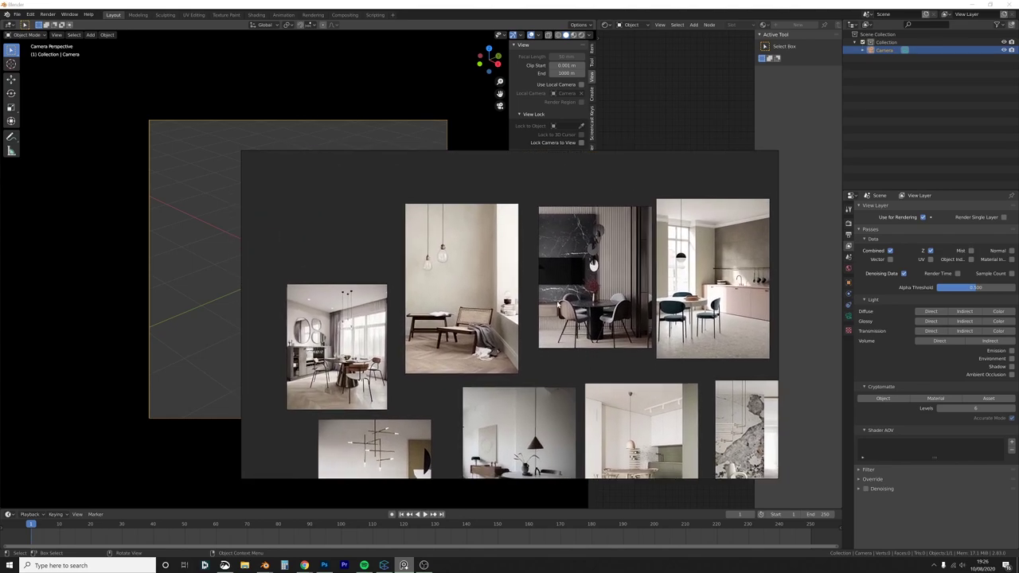
pyautogui.moveTo(371, 220); pyautogui.dragTo(403, 244, button='middle')
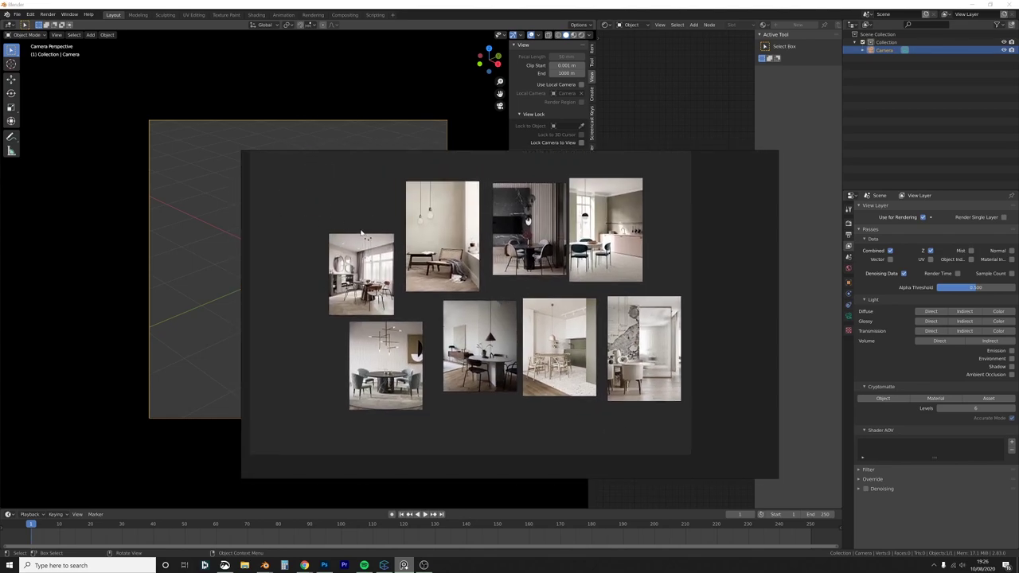
pyautogui.moveTo(384, 197); pyautogui.dragTo(379, 220, button='middle')
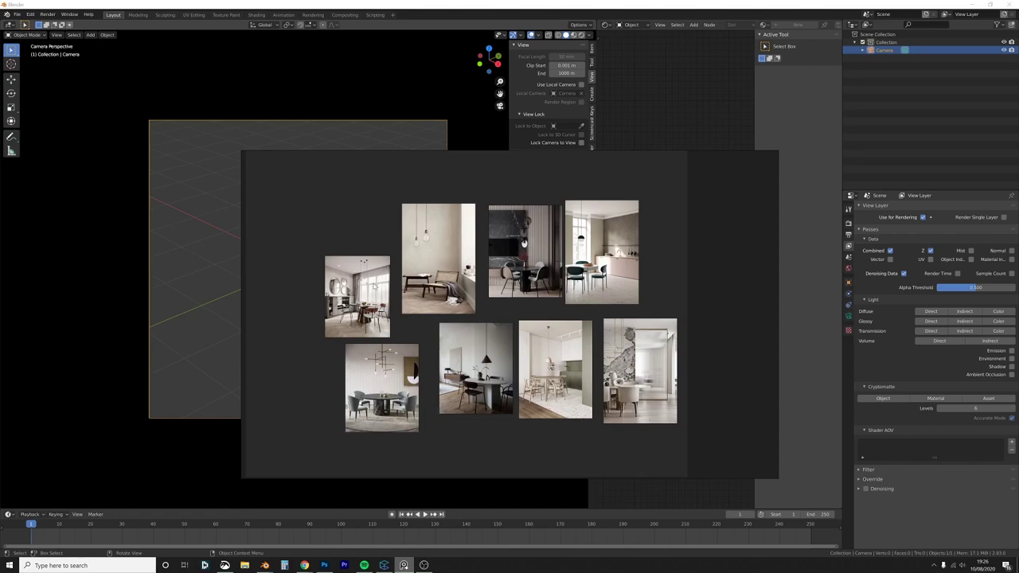
pyautogui.rightClick(486, 318)
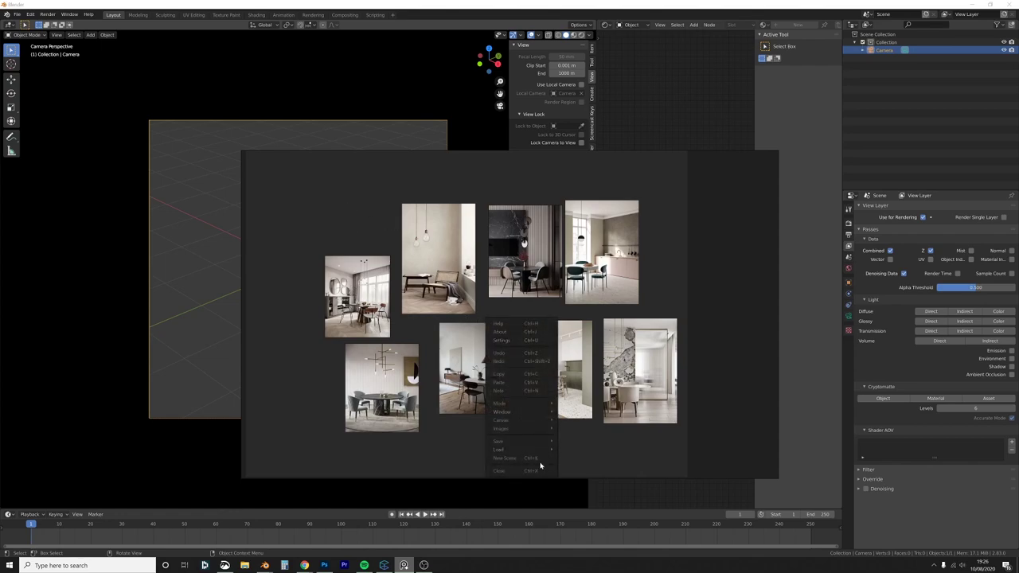
pyautogui.moveTo(513, 420)
pyautogui.click(637, 424)
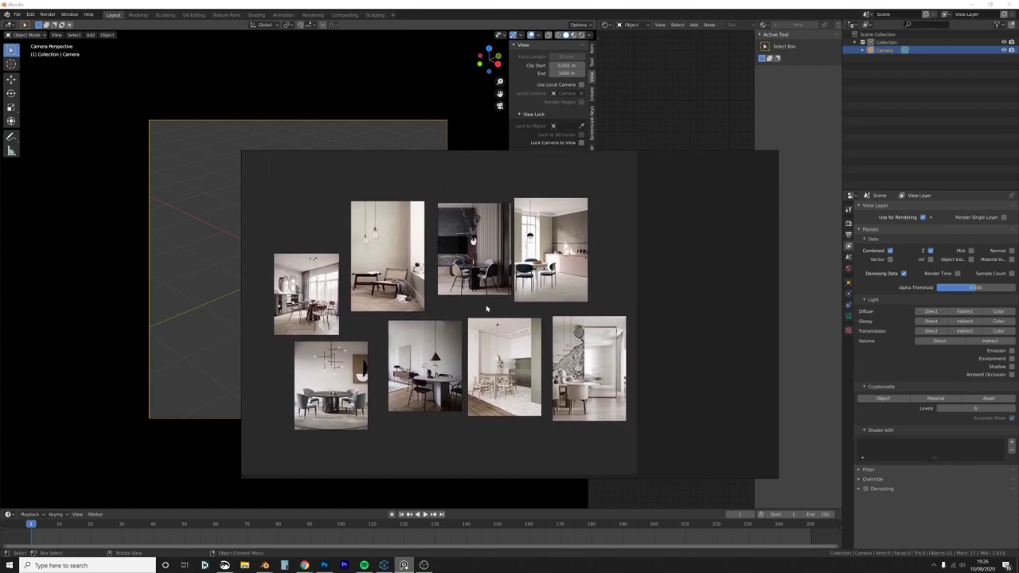
pyautogui.moveTo(554, 151); pyautogui.dragTo(554, 77)
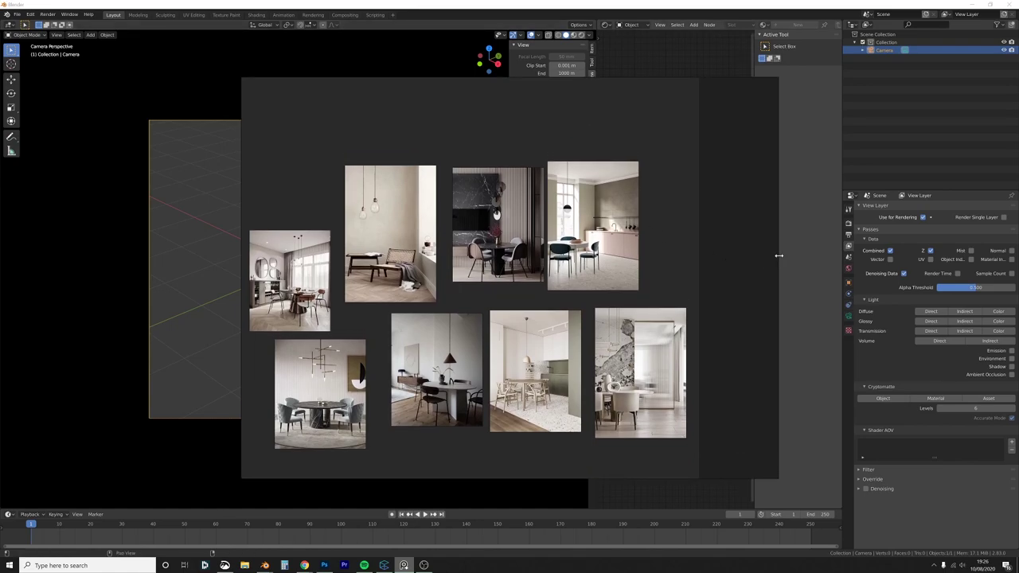
pyautogui.moveTo(777, 255); pyautogui.dragTo(859, 257)
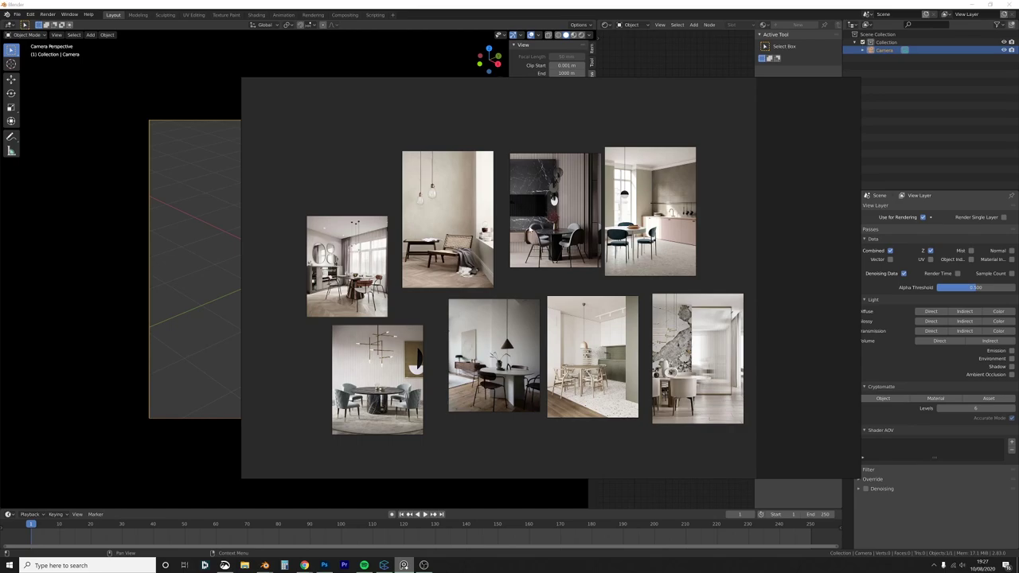
# Step: Examine the reference images, focusing on the fluted glass partition beside the round dining table
pyautogui.moveTo(566, 278); pyautogui.dragTo(554, 276)
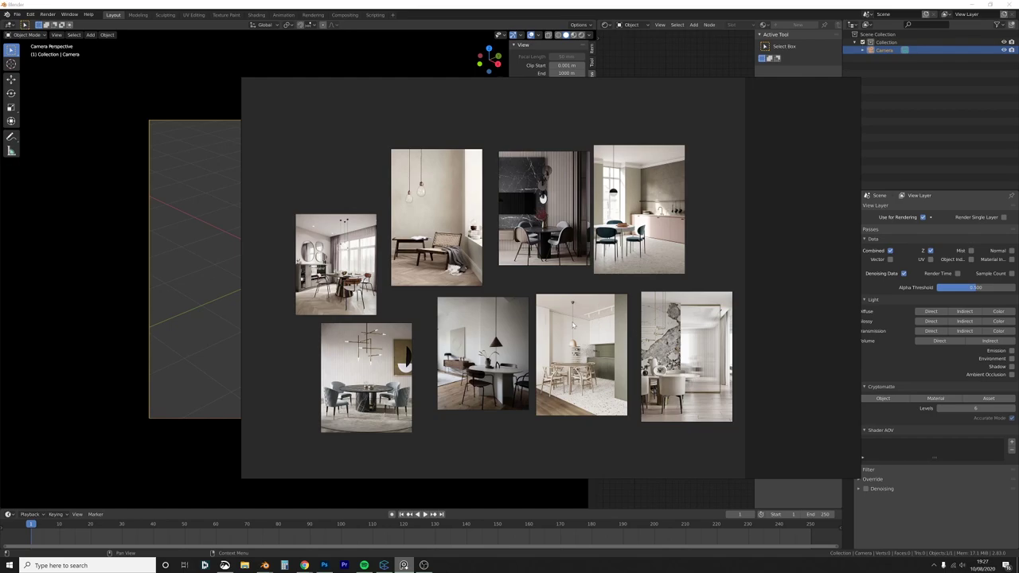
pyautogui.scroll(2, 549, 285)
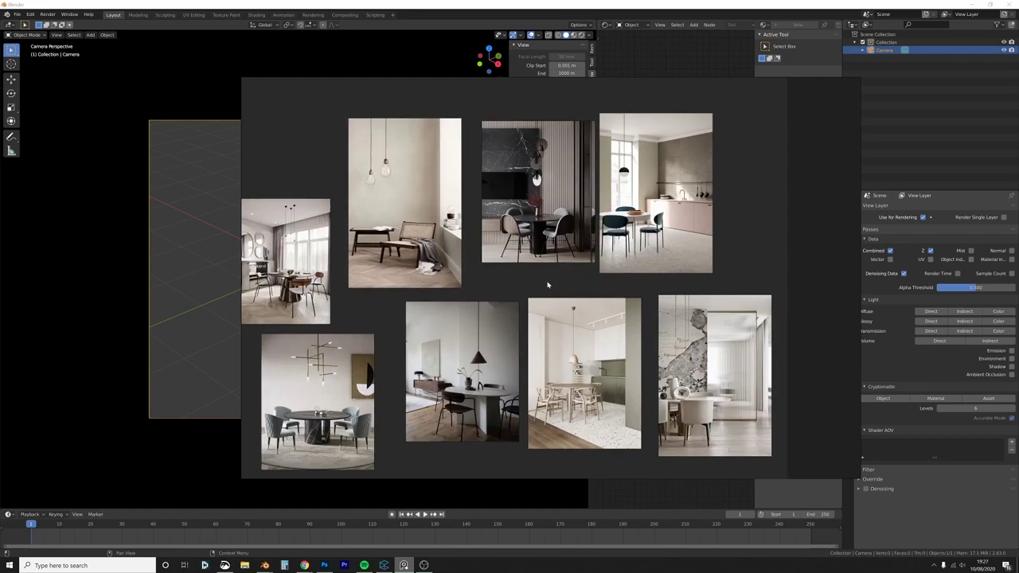
pyautogui.moveTo(549, 283); pyautogui.dragTo(550, 314, button='middle')
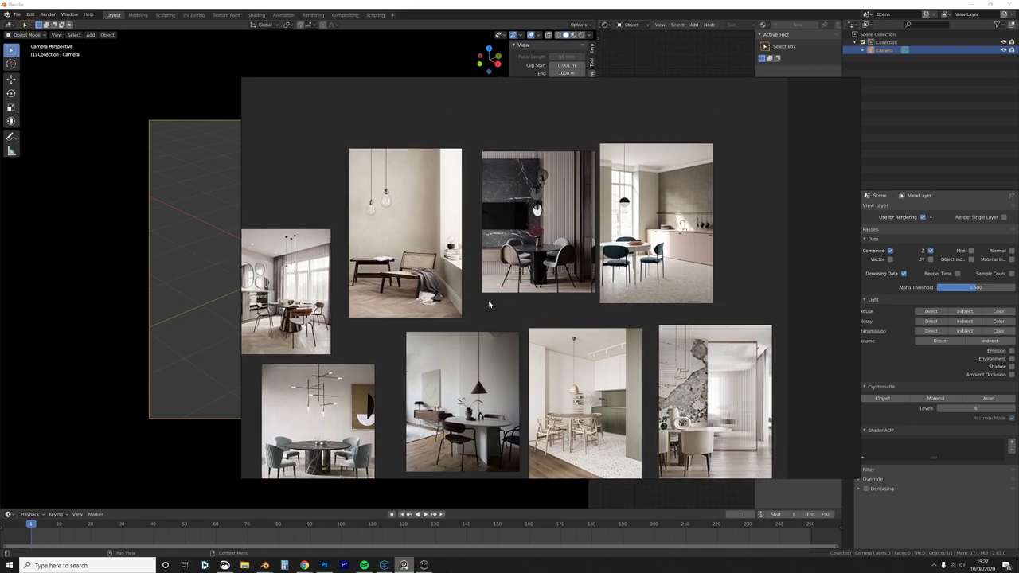
pyautogui.moveTo(489, 304); pyautogui.dragTo(528, 264, button='middle')
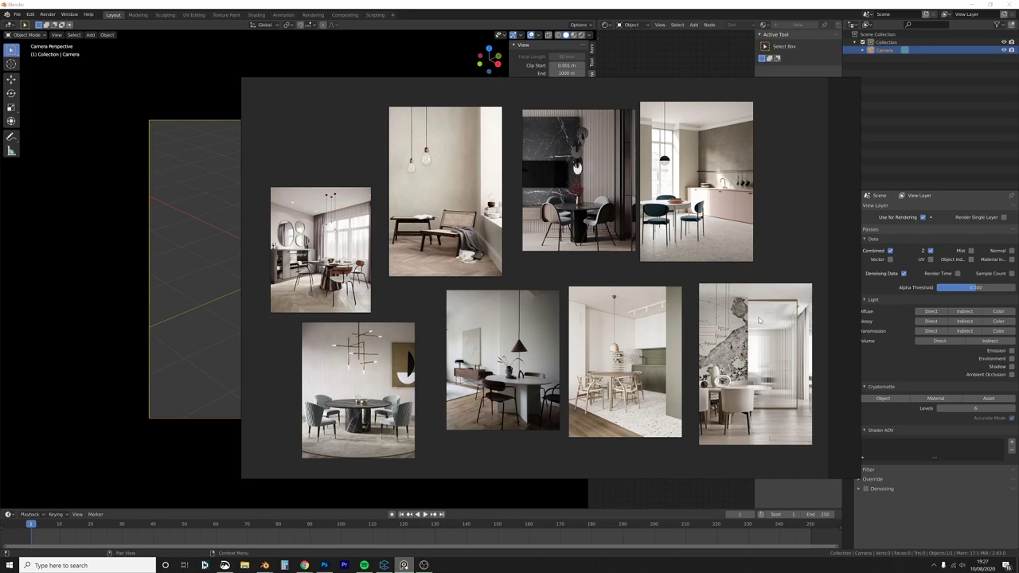
pyautogui.scroll(-2, 740, 398)
pyautogui.scroll(5, 689, 289)
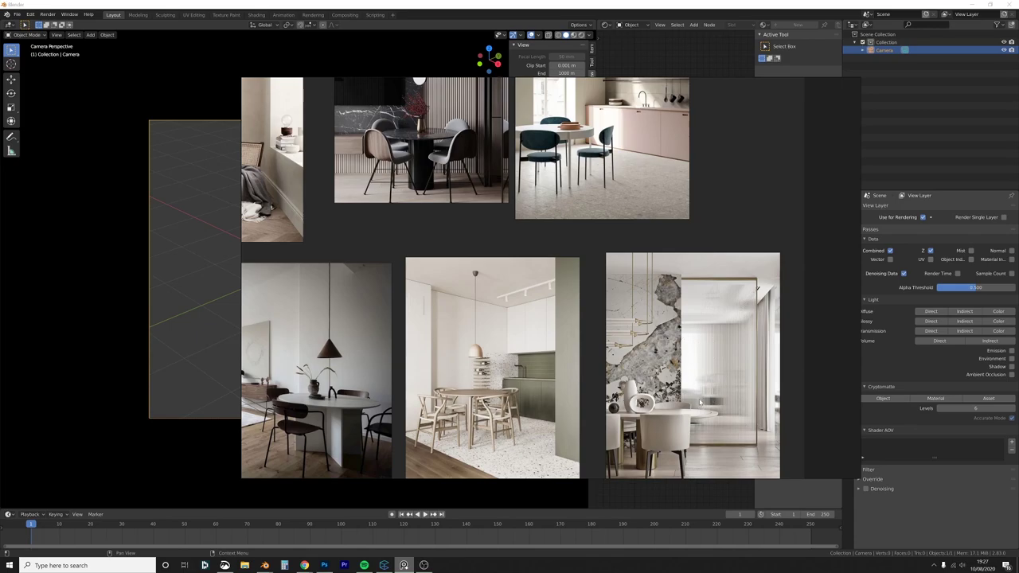
pyautogui.moveTo(739, 407)
pyautogui.mouseDown(button='middle')
pyautogui.moveTo(728, 405)
pyautogui.moveTo(737, 425)
pyautogui.mouseUp(button='middle')
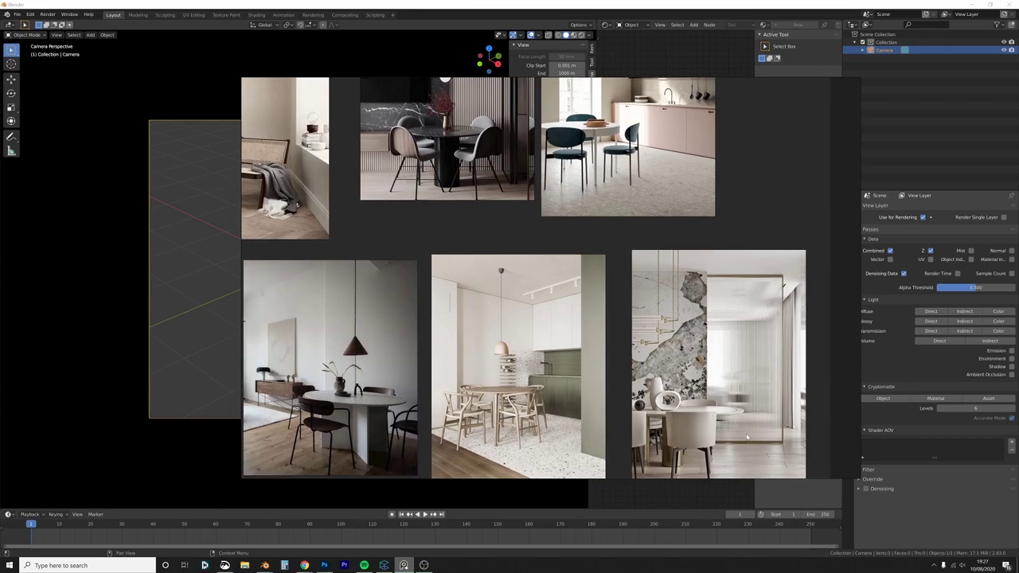
# Step: Examine the dark dining room's wall panelling and compare its furniture, lamps and flooring with the other reference images
pyautogui.moveTo(489, 353); pyautogui.dragTo(586, 513, button='middle')
pyautogui.moveTo(539, 188)
pyautogui.mouseDown()
pyautogui.moveTo(555, 209)
pyautogui.moveTo(525, 192)
pyautogui.mouseUp()
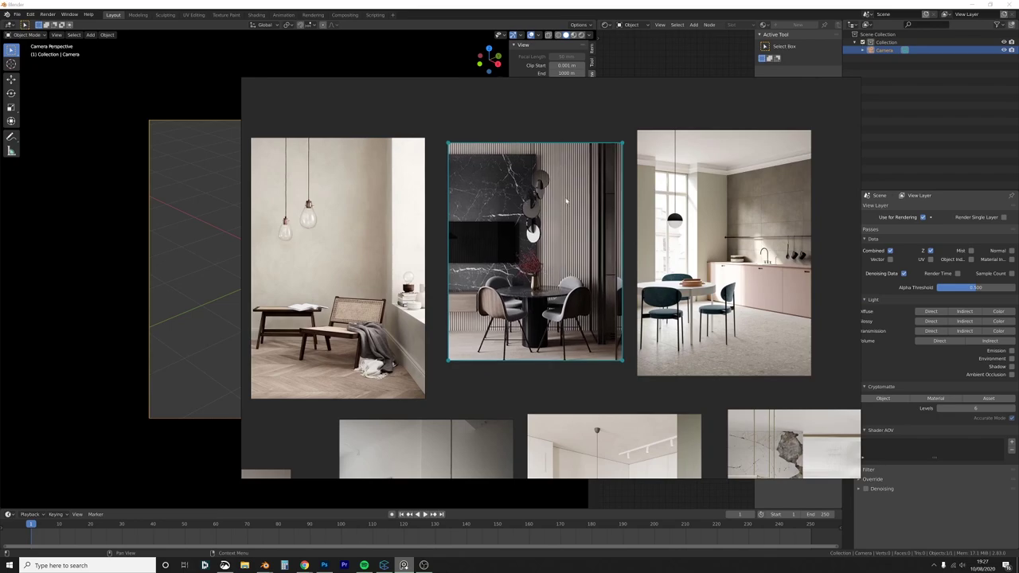
pyautogui.scroll(-2, 574, 233)
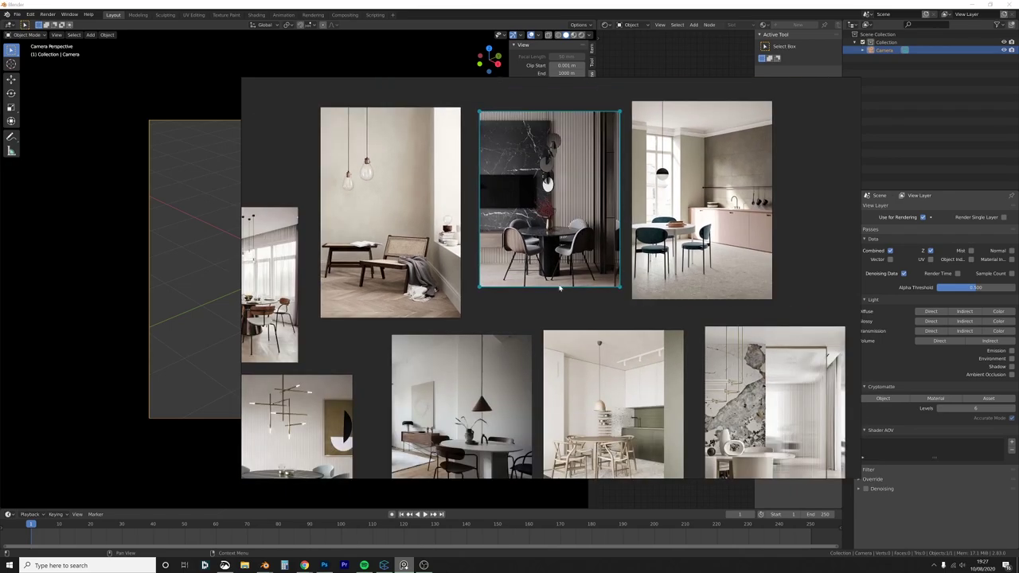
pyautogui.moveTo(539, 320); pyautogui.dragTo(564, 280, button='middle')
pyautogui.moveTo(518, 408); pyautogui.dragTo(564, 371, button='middle')
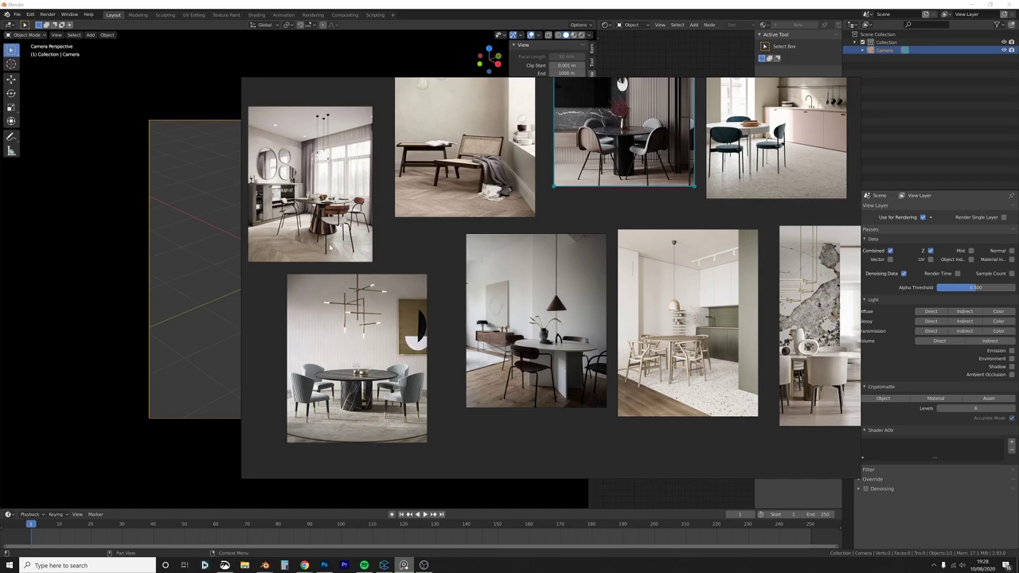
pyautogui.moveTo(754, 202); pyautogui.dragTo(731, 252, button='middle')
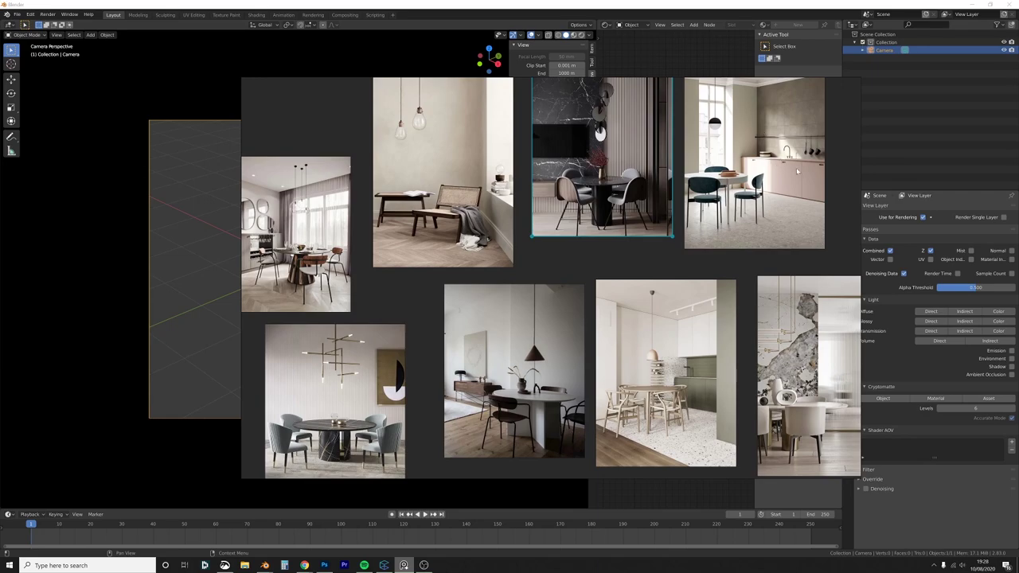
pyautogui.moveTo(751, 206); pyautogui.dragTo(762, 195, button='middle')
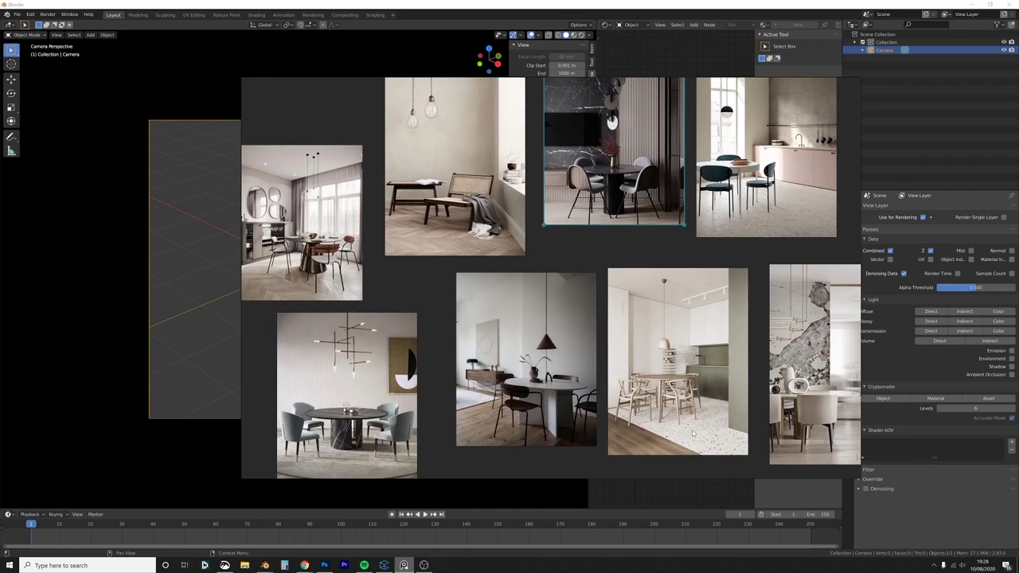
pyautogui.moveTo(691, 431); pyautogui.dragTo(683, 422, button='middle')
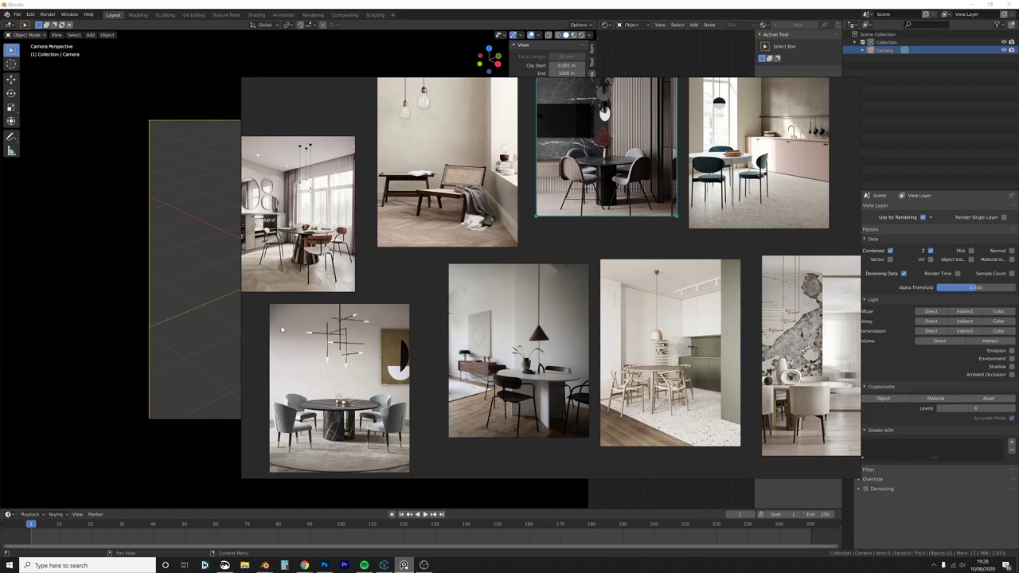
pyautogui.moveTo(586, 208); pyautogui.dragTo(562, 246, button='middle')
pyautogui.scroll(-2, 581, 258)
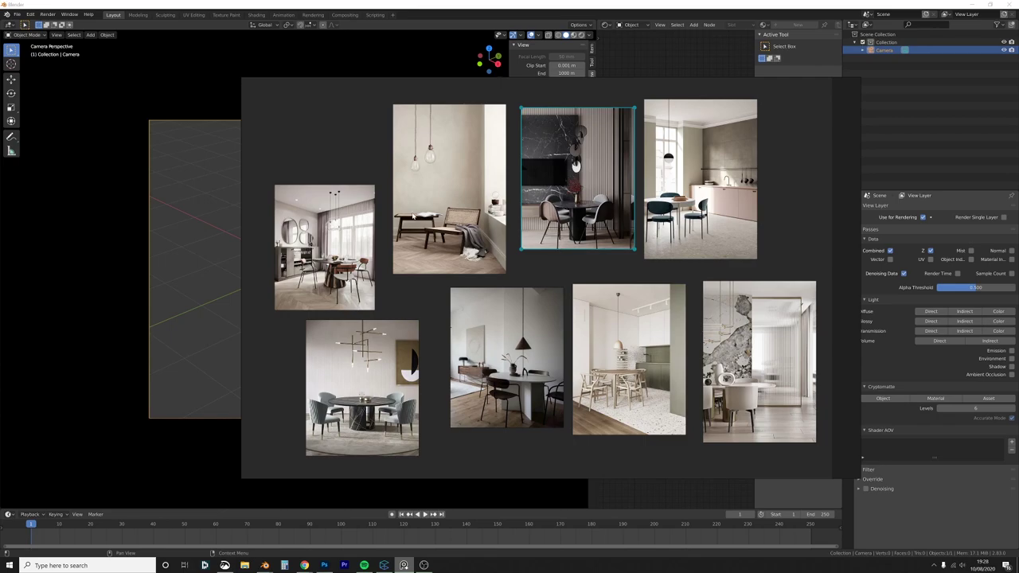
# Step: Return to Blender, add a cube at the world origin and raise it along Z to rest on the ground grid
pyautogui.click(188, 290)
pyautogui.scroll(-2, 296, 270)
pyautogui.moveTo(305, 271); pyautogui.dragTo(364, 252, button='middle')
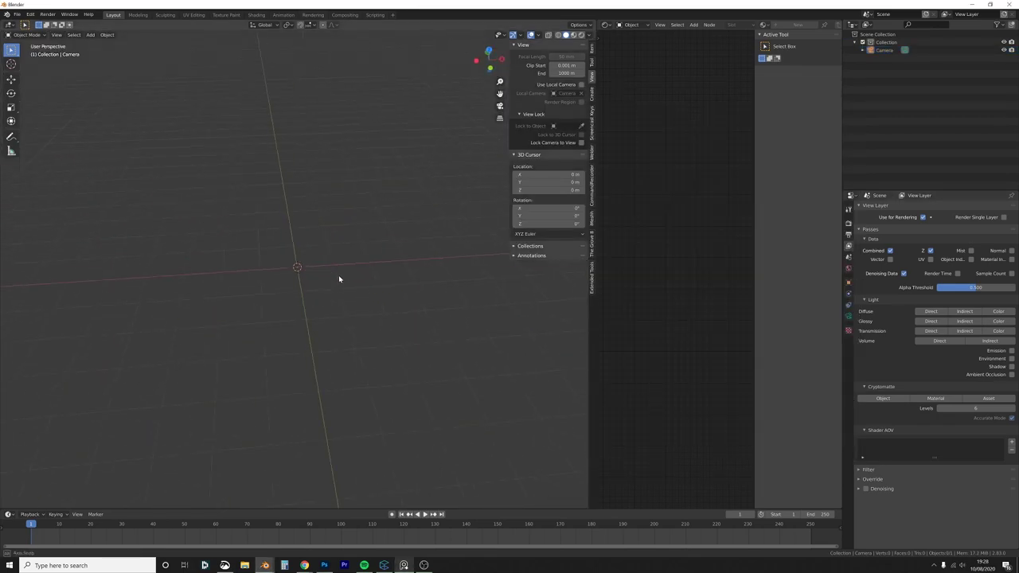
pyautogui.hotkey('shift', 'a')
pyautogui.moveTo(338, 267)
pyautogui.click(390, 281)
pyautogui.press('g')
pyautogui.press('z')
pyautogui.click(364, 377)
pyautogui.scroll(2, 356, 145)
pyautogui.moveTo(357, 145)
pyautogui.mouseDown(button='middle')
pyautogui.moveTo(371, 291)
pyautogui.moveTo(368, 279)
pyautogui.moveTo(346, 311)
pyautogui.mouseUp(button='middle')
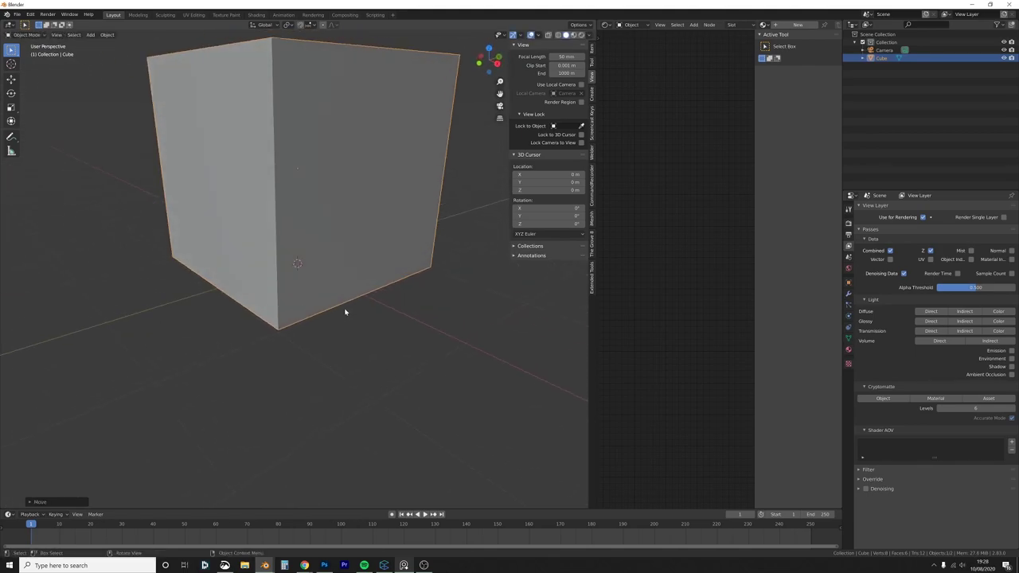
# Step: Edit the cube with X-ray display on and raise its top face 0.5 m along Z
pyautogui.scroll(-2, 344, 309)
pyautogui.press('Tab')
pyautogui.press('z')
pyautogui.click(322, 308)
pyautogui.click(433, 208)
pyautogui.moveTo(434, 207); pyautogui.dragTo(438, 188, button='middle')
pyautogui.moveTo(442, 189); pyautogui.dragTo(100, 69)
pyautogui.write('gz')
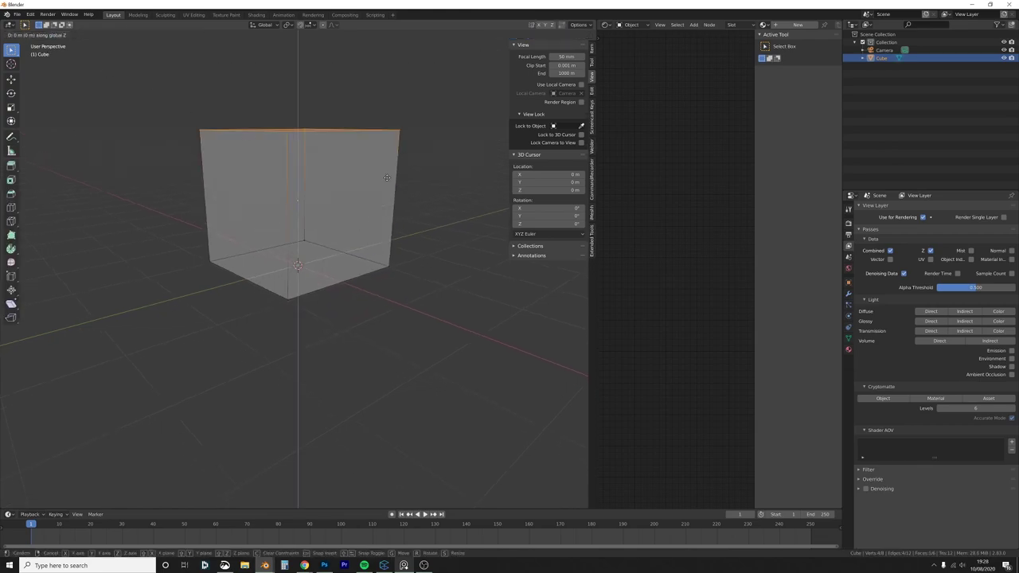
pyautogui.write('0.5')
pyautogui.press('Return')
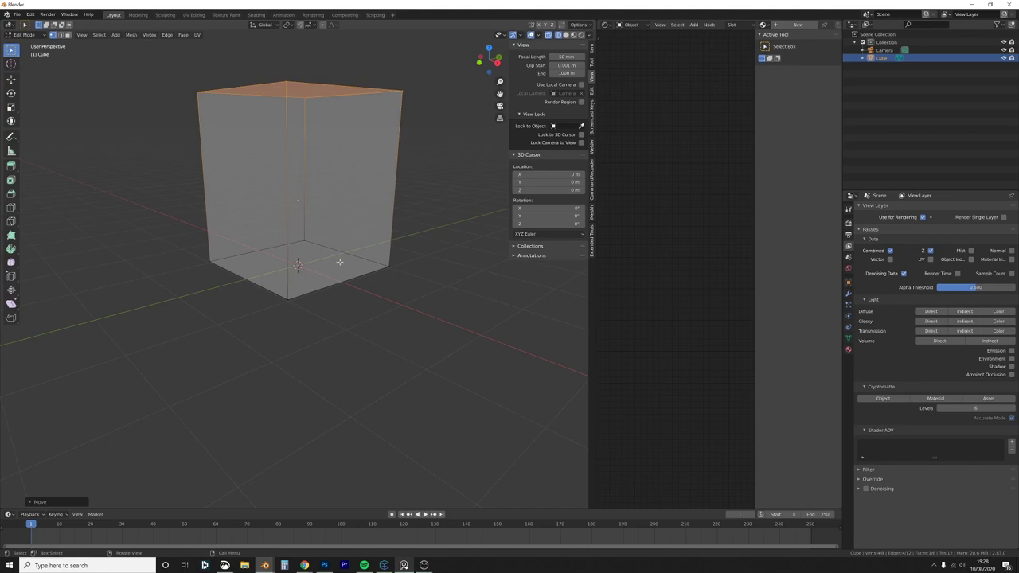
# Step: Scale the whole box up horizontally in X and Y, leaving its height as it is
pyautogui.moveTo(339, 262); pyautogui.dragTo(374, 288, button='middle')
pyautogui.press('a')
pyautogui.press('s')
pyautogui.hotkey('shift', 'z')
pyautogui.click(432, 337)
# Step: Add one centred loop cut that splits the box's end face into two vertical halves
pyautogui.moveTo(271, 257); pyautogui.dragTo(382, 263, button='middle')
pyautogui.scroll(-3, 382, 263)
pyautogui.hotkey('ctrl', 'r')
pyautogui.click(307, 234)
pyautogui.rightClick(308, 234)
pyautogui.moveTo(307, 234); pyautogui.dragTo(370, 228, button='middle')
# Step: Extrude one half of the split end face outward to give the room an L-shaped plan
pyautogui.press('3')
pyautogui.click(305, 262)
pyautogui.press('e')
pyautogui.click(390, 287)
# Step: Select both faces at the opposite end of the room and move them outward along X to lengthen it
pyautogui.hotkey('alt', 'a')
pyautogui.click(370, 228)
pyautogui.keyDown('shift'); pyautogui.click(330, 257); pyautogui.keyUp('shift')
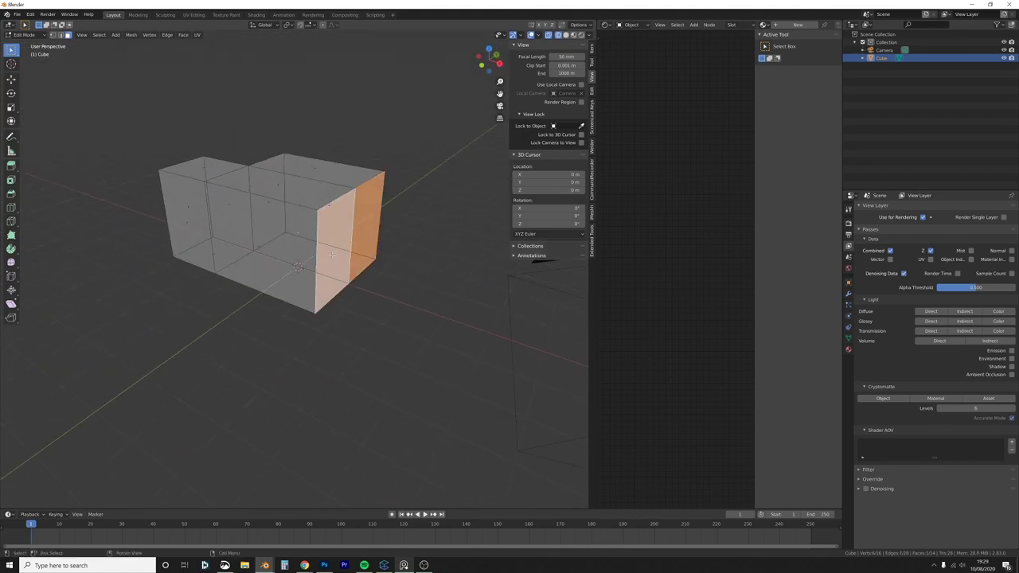
pyautogui.moveTo(333, 253); pyautogui.dragTo(350, 263, button='middle')
pyautogui.press('g')
pyautogui.press('x')
pyautogui.click(413, 300)
pyautogui.press('g')
pyautogui.press('x')
pyautogui.click(417, 281)
# Step: Return the room mesh to Object Mode and turn off its X-ray display
pyautogui.scroll(4, 328, 248)
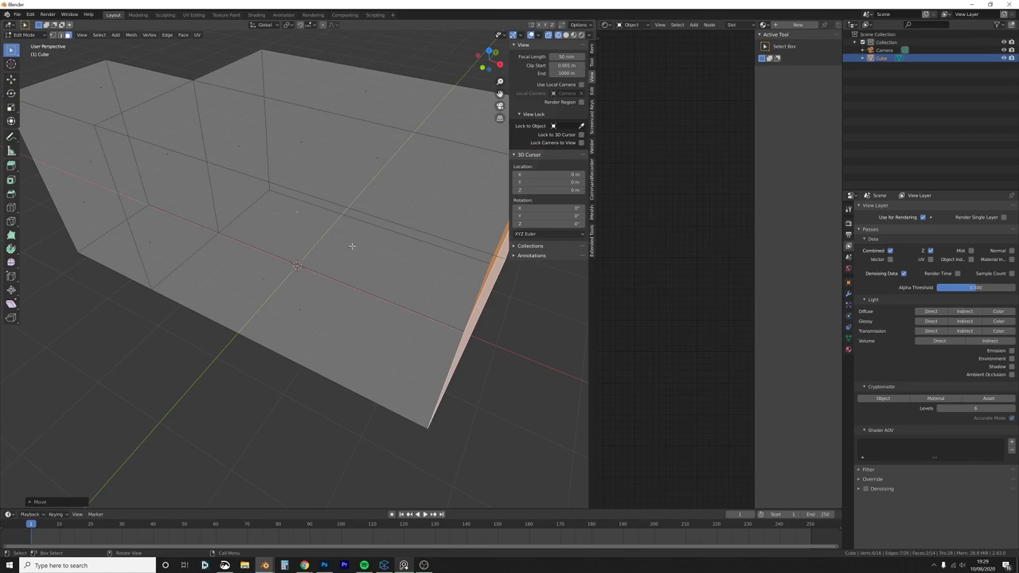
pyautogui.press('Tab')
pyautogui.scroll(-2, 351, 246)
pyautogui.press('z')
pyautogui.moveTo(353, 248)
pyautogui.mouseDown(button='middle')
pyautogui.moveTo(364, 237)
pyautogui.moveTo(373, 259)
pyautogui.moveTo(351, 266)
pyautogui.moveTo(346, 242)
pyautogui.mouseUp(button='middle')
pyautogui.click(409, 237)
# Step: Go inside the room and place the 3D cursor on the wall surface
pyautogui.scroll(4, 351, 266)
pyautogui.scroll(2, 351, 266)
pyautogui.scroll(3, 346, 242)
pyautogui.moveTo(332, 410); pyautogui.dragTo(293, 352, button='middle')
pyautogui.keyDown('shift'); pyautogui.moveTo(293, 352); pyautogui.dragTo(306, 339, button='middle'); pyautogui.keyUp('shift')
pyautogui.keyDown('shift'); pyautogui.rightClick(325, 282); pyautogui.keyUp('shift')
pyautogui.hotkey('shift', 'a')
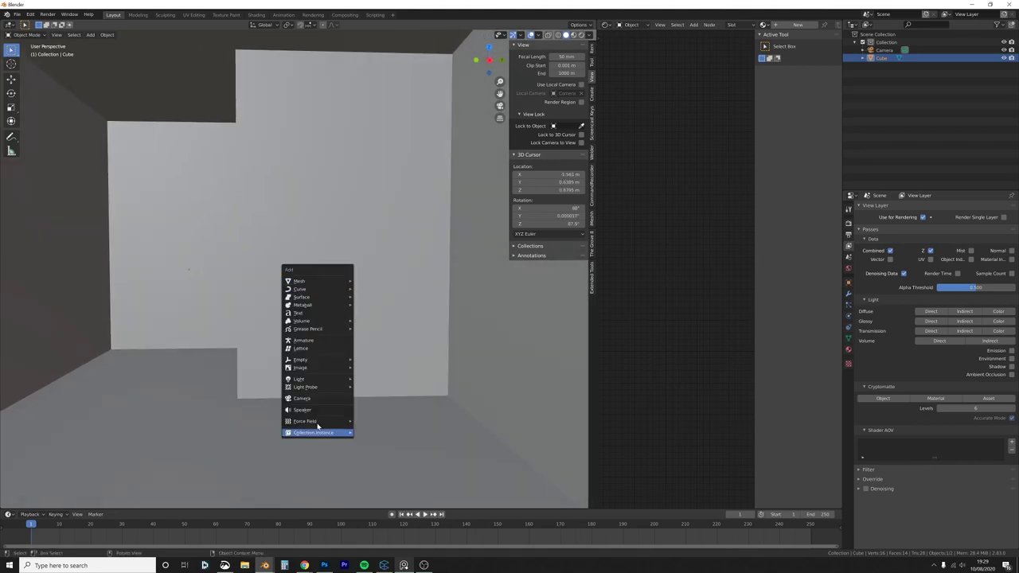
pyautogui.click(319, 400)
pyautogui.press('x')
pyautogui.click(339, 373)
# Step: Look through the existing camera and fly it closer to the room using walk navigation
pyautogui.press('KP_0')
pyautogui.hotkey('shift', '`')
pyautogui.rightClick(298, 269)
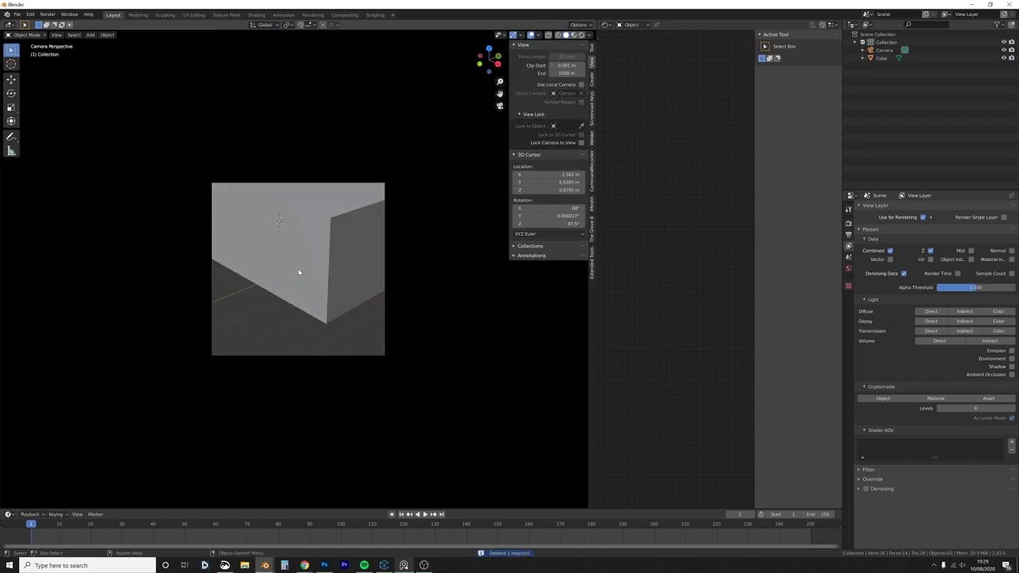
pyautogui.hotkey('shift', '`')
pyautogui.rightClick(298, 269)
pyautogui.hotkey('shift', '`')
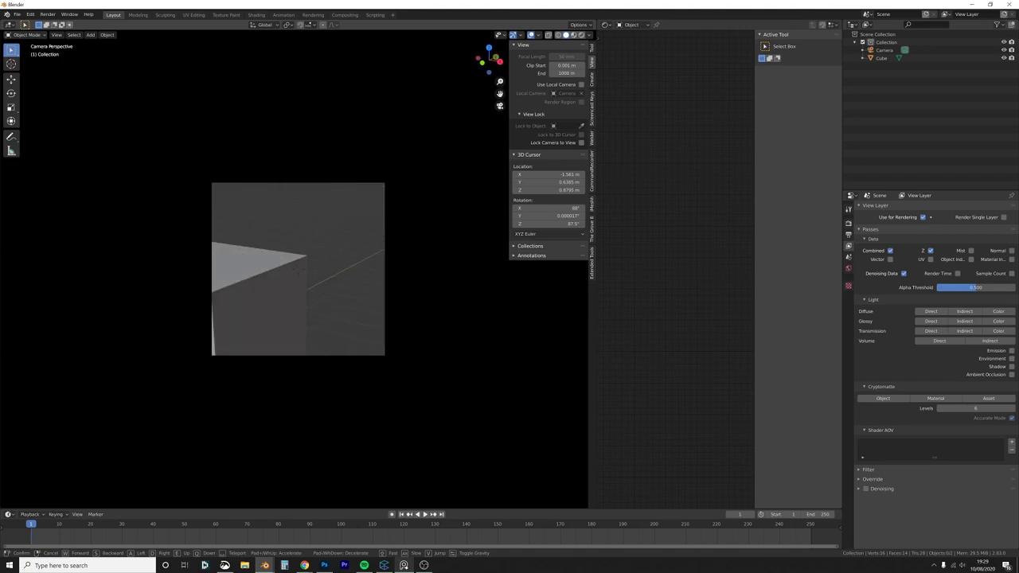
pyautogui.press('w')
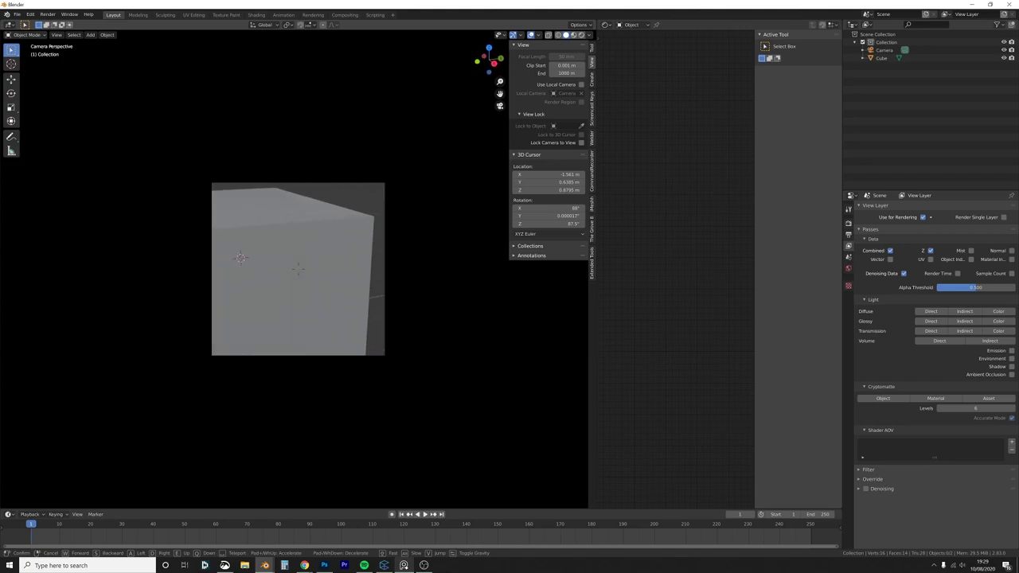
pyautogui.click(298, 271)
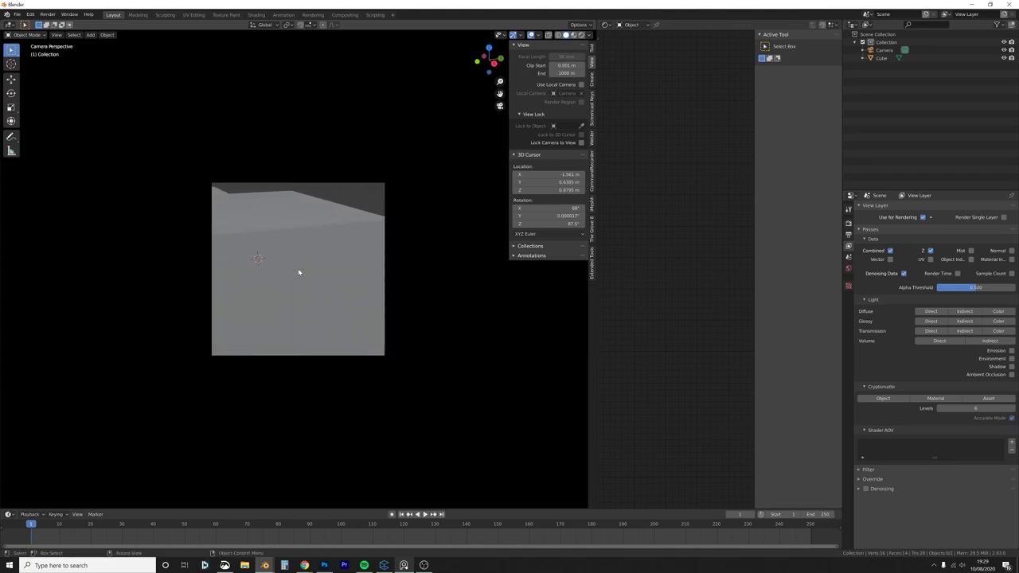
# Step: Examine the viewport's fly and walk navigation commands and the options available for them
pyautogui.click(60, 36)
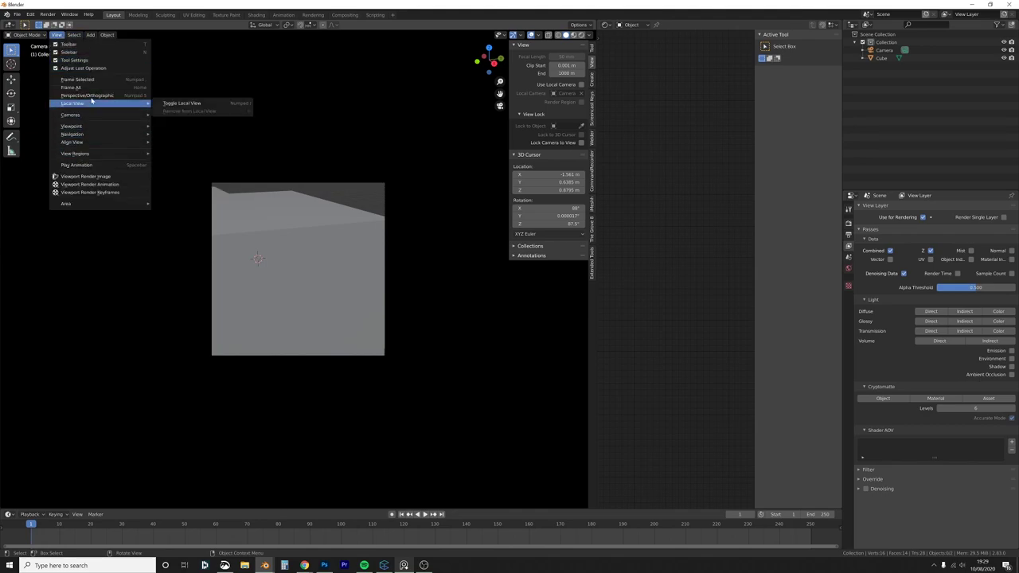
pyautogui.click(58, 36)
pyautogui.click(57, 36)
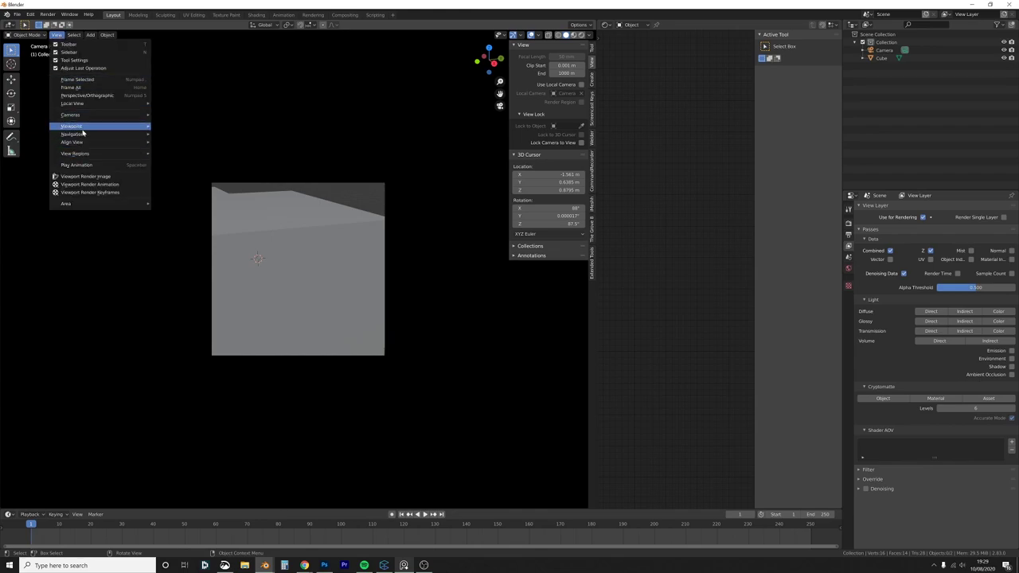
pyautogui.click(57, 35)
pyautogui.moveTo(70, 135)
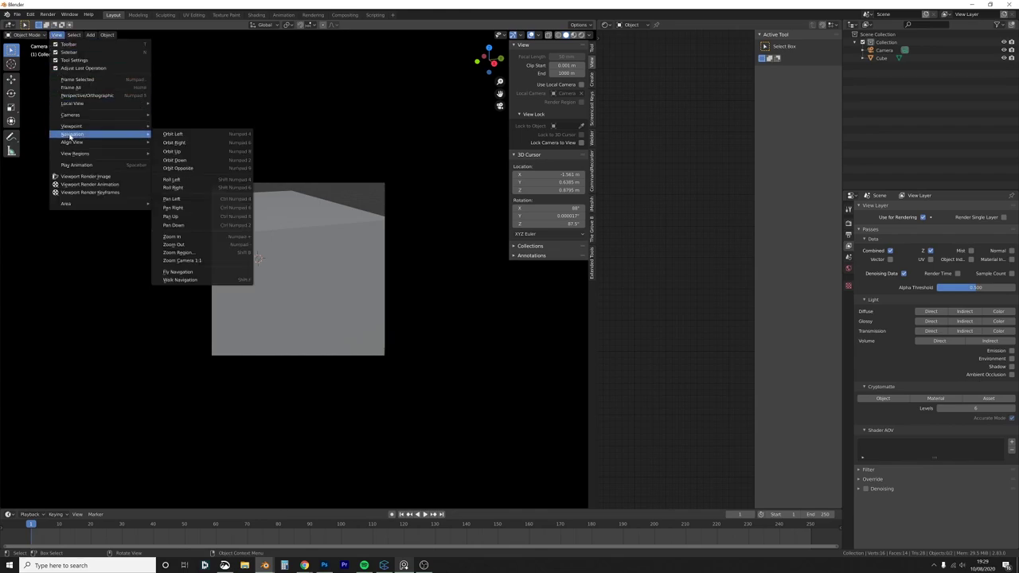
pyautogui.rightClick(195, 273)
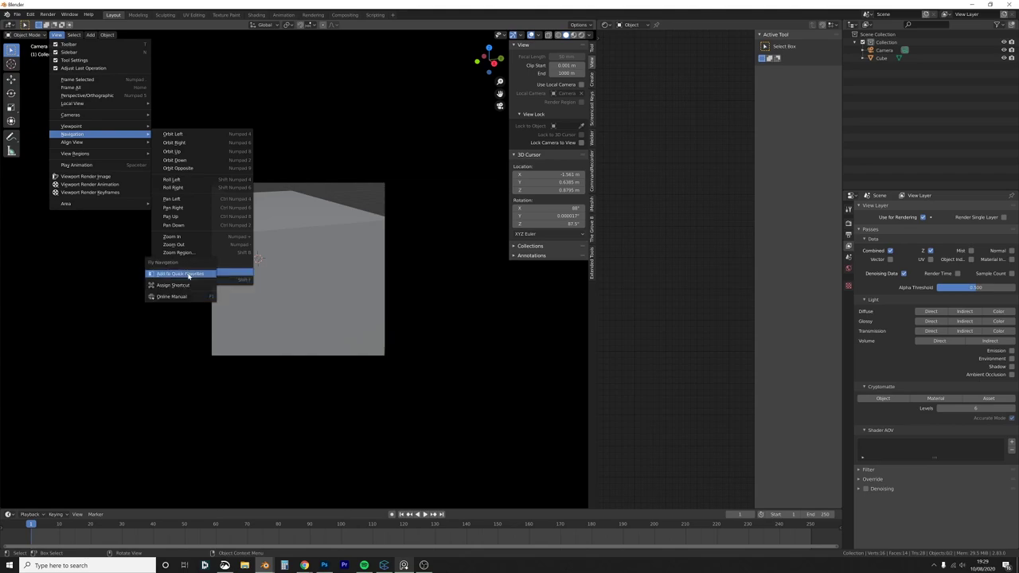
pyautogui.press('Escape')
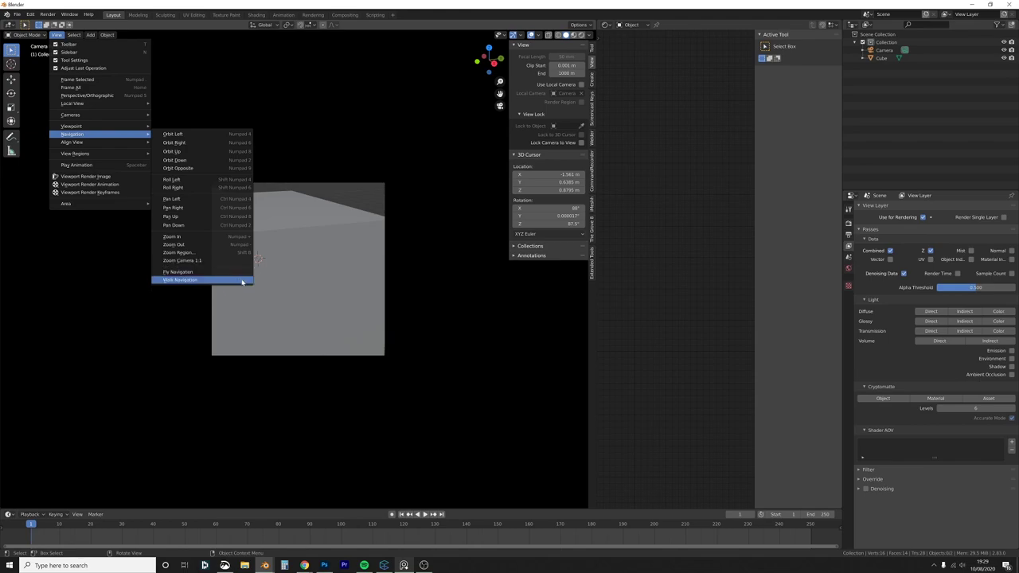
pyautogui.press('Escape')
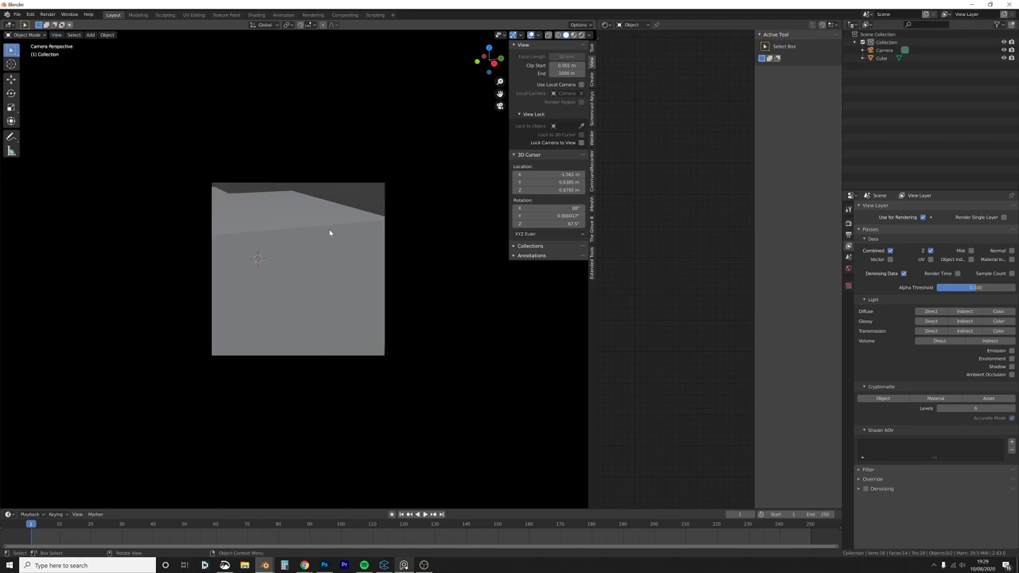
# Step: Walk the camera inside the room to face the end wall, around X 2.43 m, Y 0.32 m, Z 0.70 m
pyautogui.scroll(-2, 304, 245)
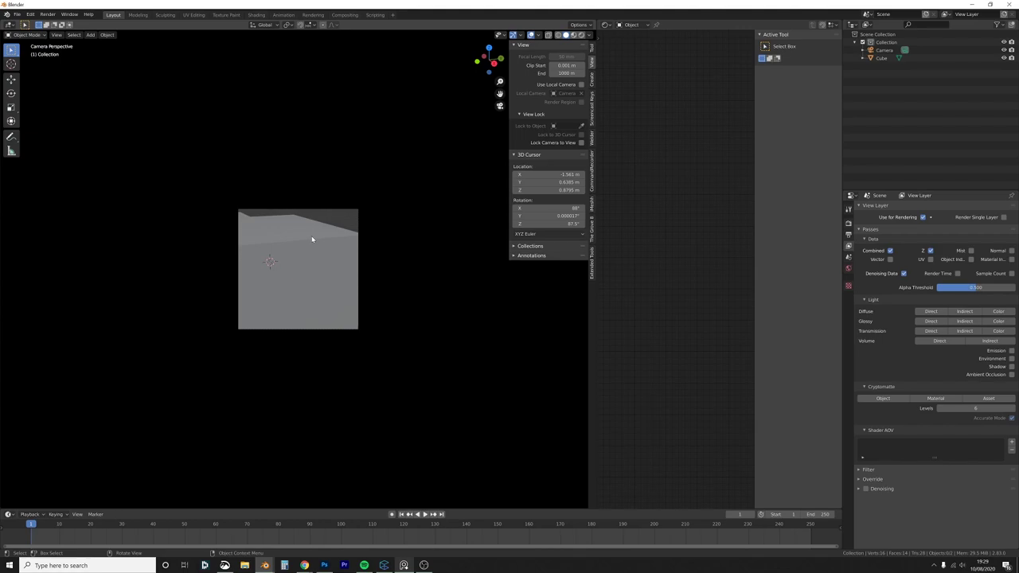
pyautogui.scroll(4, 312, 239)
pyautogui.hotkey('shift', '`')
pyautogui.press('w')
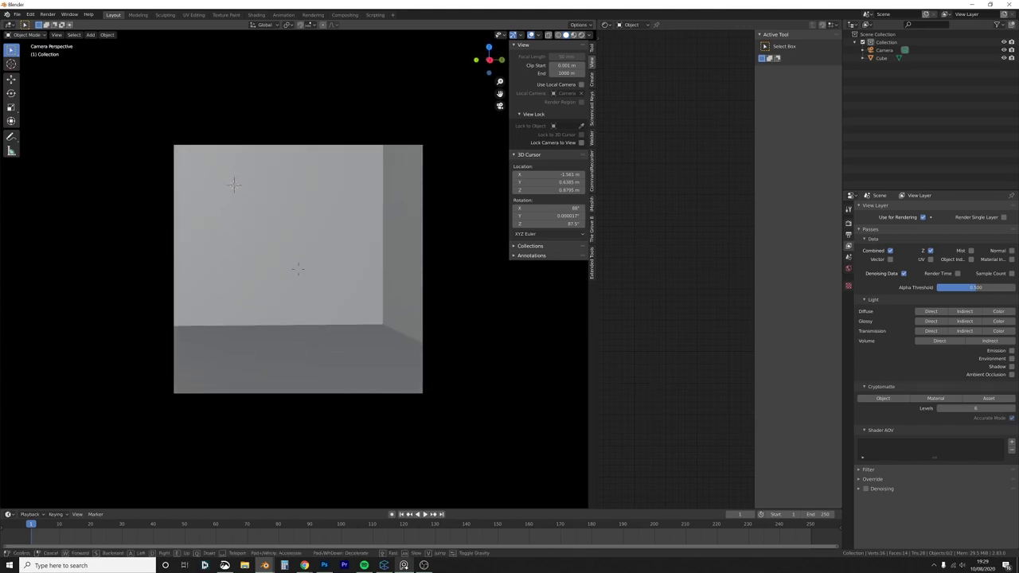
pyautogui.press('w')
pyautogui.press('s')
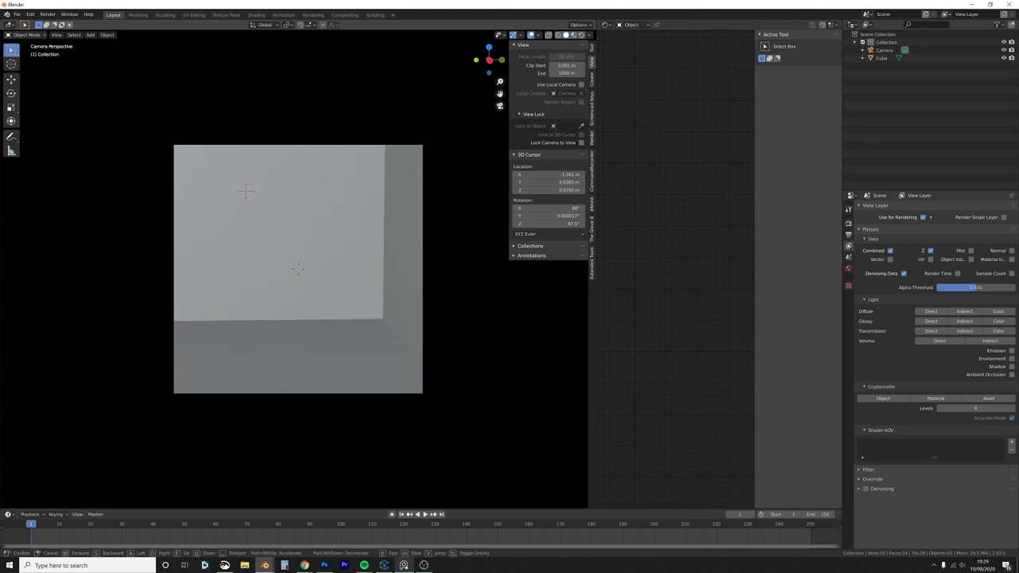
pyautogui.press('s')
pyautogui.press('w')
pyautogui.press('s')
pyautogui.click(298, 270)
# Step: Select the camera and set its rotation to 90° on X, 0° on Y and 90° on Z
pyautogui.moveTo(298, 269); pyautogui.dragTo(385, 274, button='middle')
pyautogui.click(344, 153)
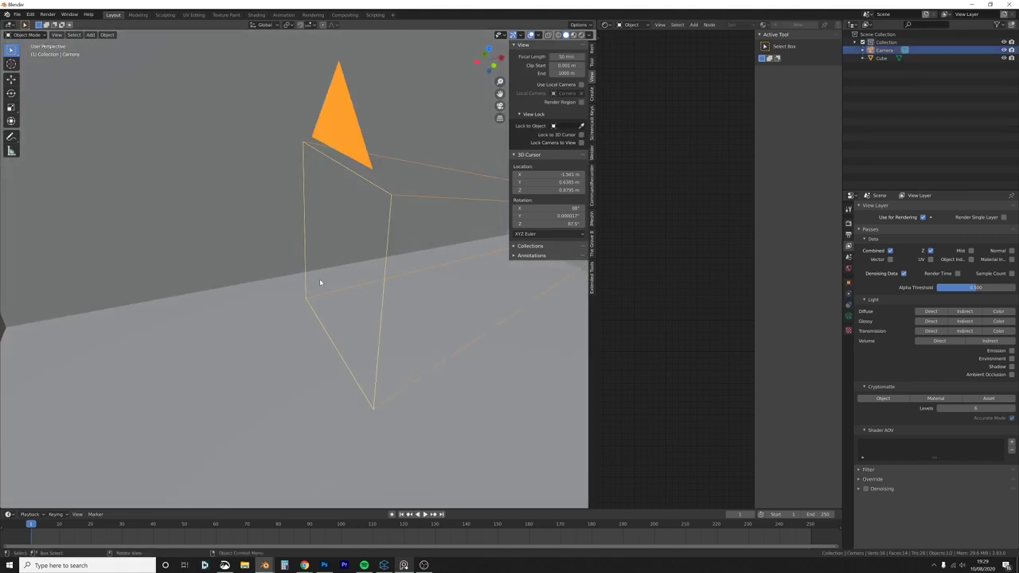
pyautogui.moveTo(319, 282); pyautogui.dragTo(443, 221, button='middle')
pyautogui.click(591, 49)
pyautogui.click(557, 97)
pyautogui.write('90')
pyautogui.press('Return')
pyautogui.click(549, 105)
pyautogui.write('0')
pyautogui.press('Tab')
pyautogui.write('90')
pyautogui.press('Return')
# Step: Look through the straightened camera to check its framing and try rotating it about its viewing axis
pyautogui.moveTo(474, 218); pyautogui.dragTo(415, 235, button='middle')
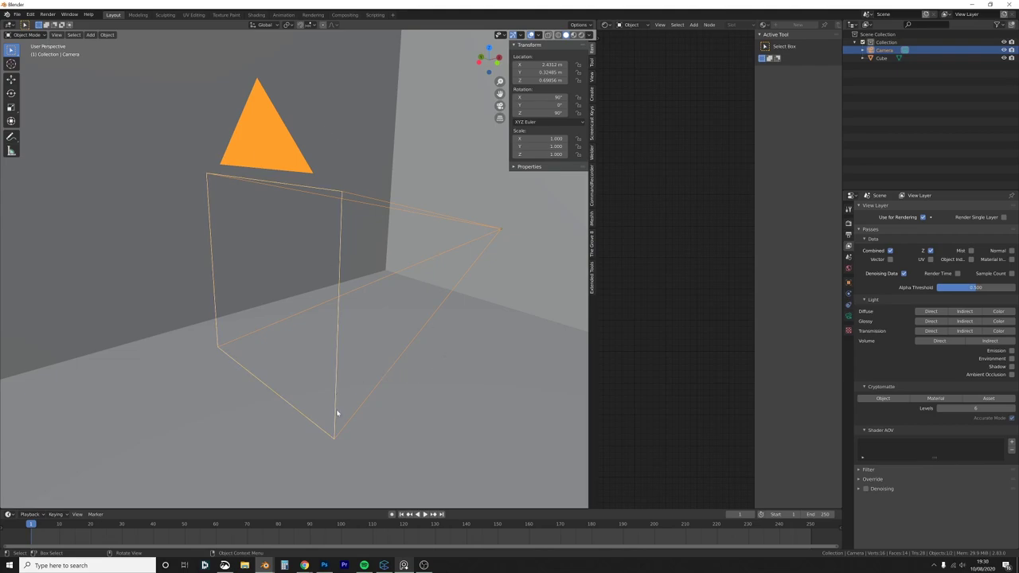
pyautogui.moveTo(378, 120); pyautogui.dragTo(309, 229, button='middle')
pyautogui.press('KP_0')
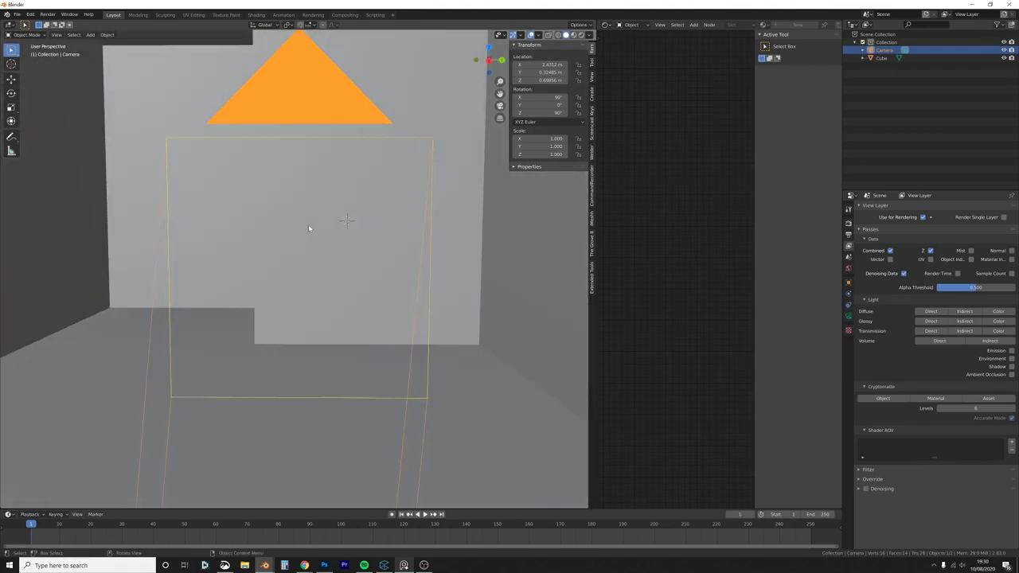
pyautogui.moveTo(246, 113); pyautogui.dragTo(201, 132, button='middle')
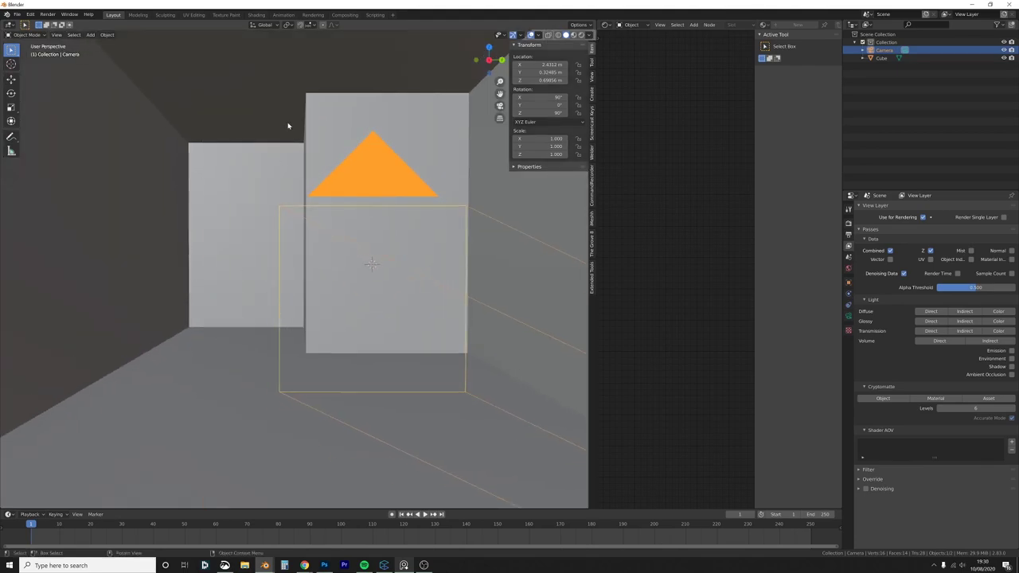
pyautogui.press('KP_0')
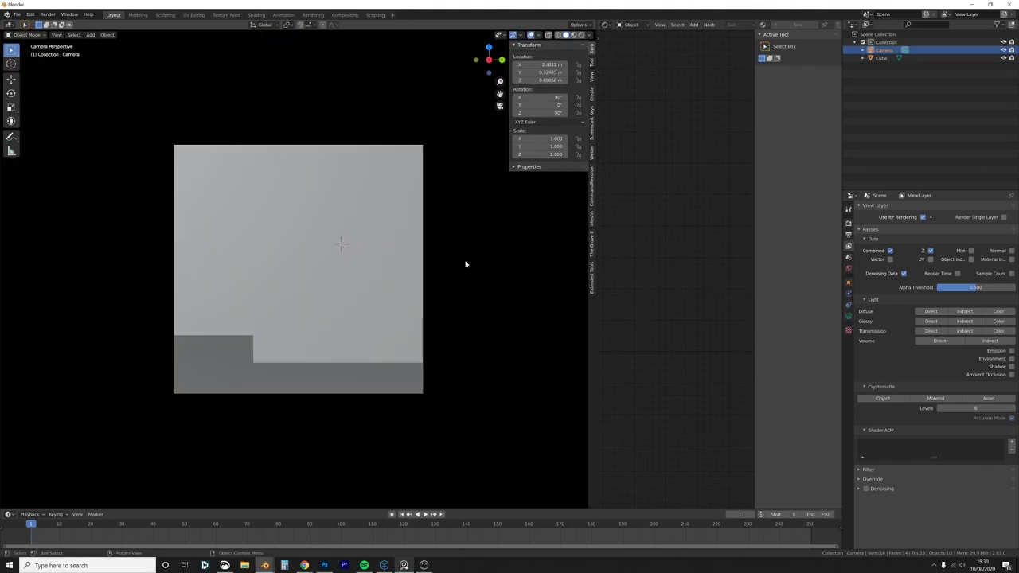
pyautogui.press('r')
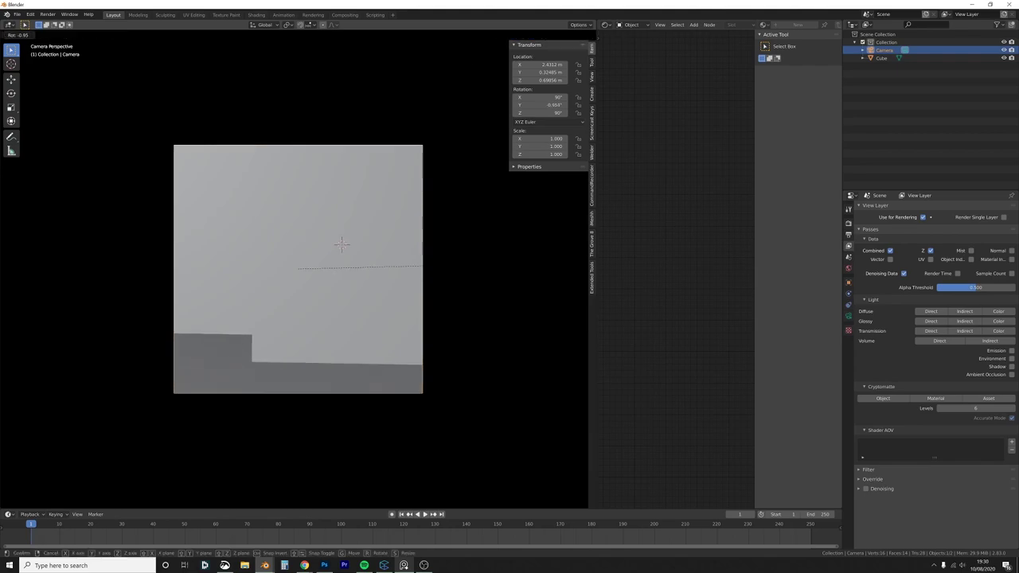
pyautogui.rightClick(461, 268)
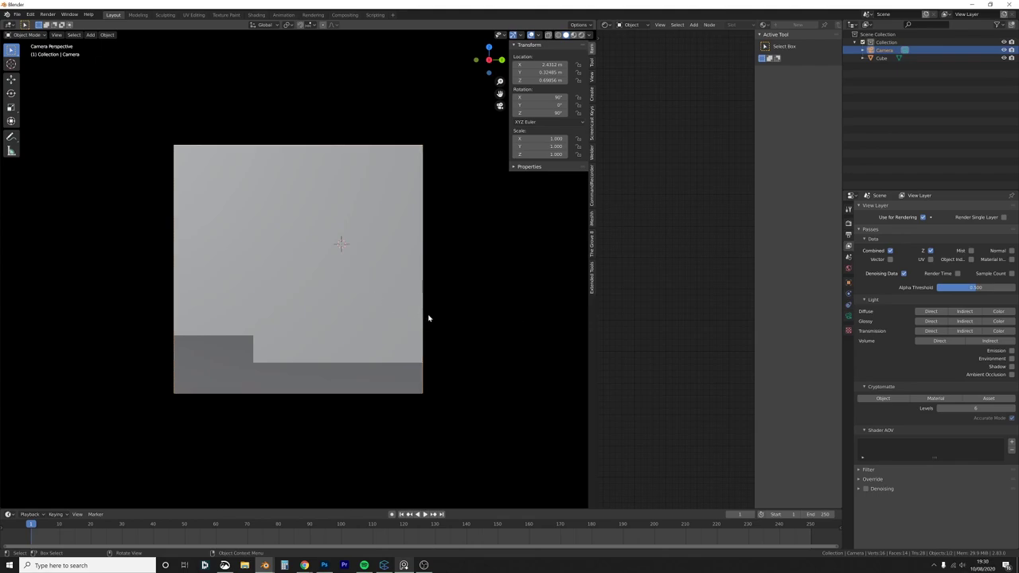
# Step: Scale the camera object down to about 0.331
pyautogui.moveTo(413, 321); pyautogui.dragTo(360, 366, button='middle')
pyautogui.press('s')
pyautogui.click(477, 294)
pyautogui.keyDown('shift'); pyautogui.moveTo(477, 293); pyautogui.dragTo(414, 307, button='middle'); pyautogui.keyUp('shift')
pyautogui.moveTo(414, 307); pyautogui.dragTo(287, 338, button='middle')
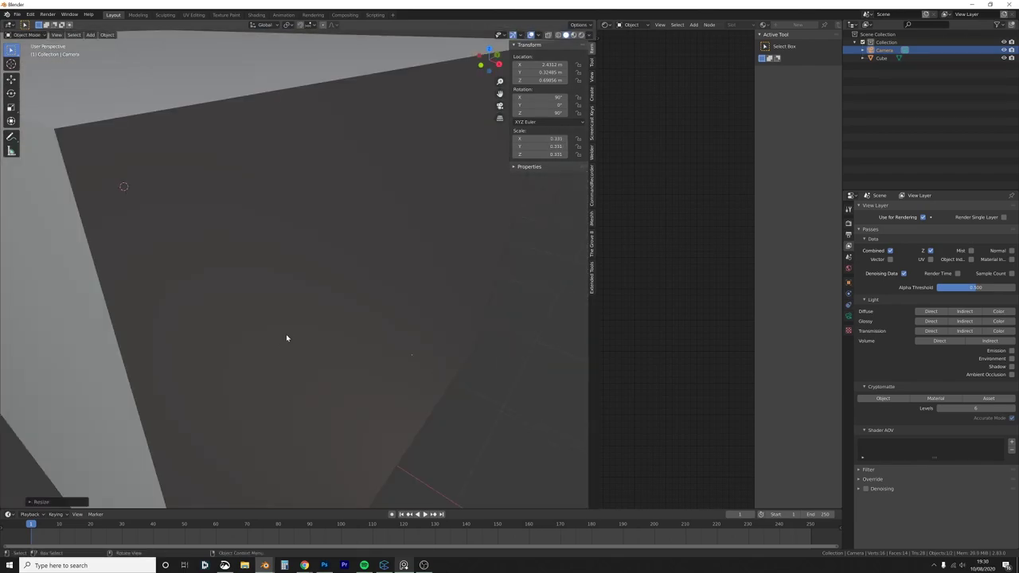
# Step: Switch the camera's lens unit to Field of View and widen the field of view to about 70°
pyautogui.click(848, 317)
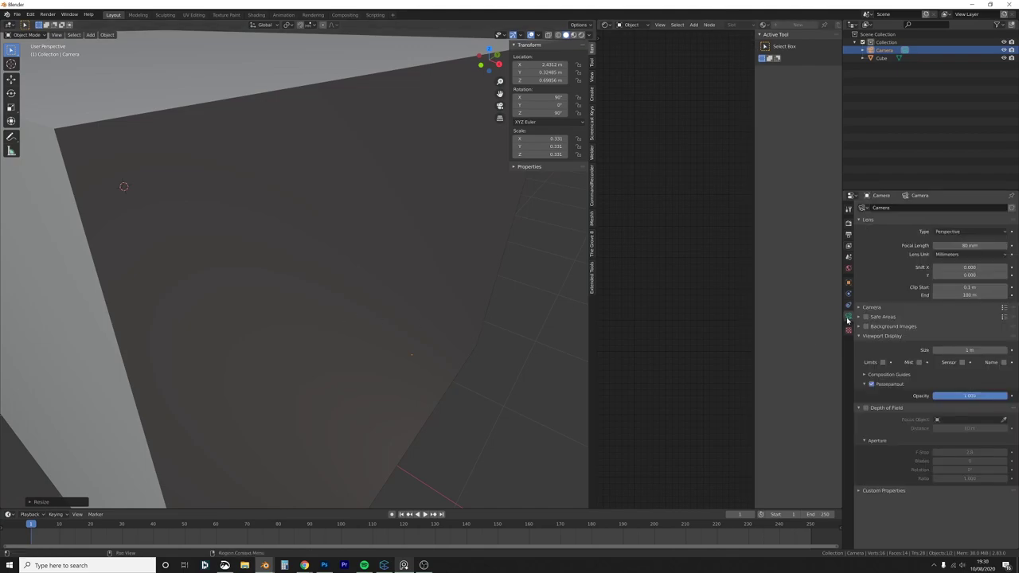
pyautogui.click(965, 255)
pyautogui.click(958, 277)
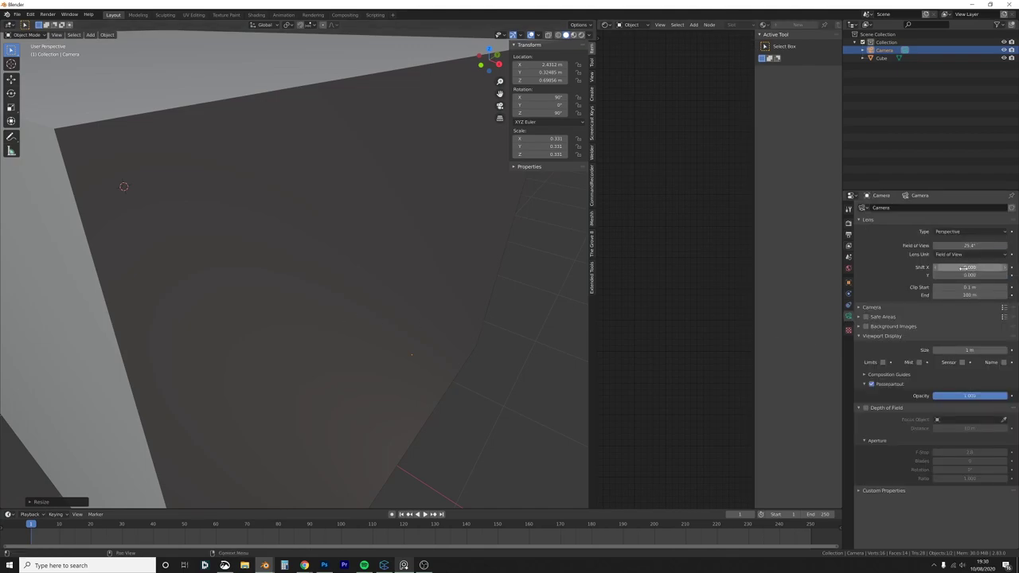
pyautogui.click(956, 256)
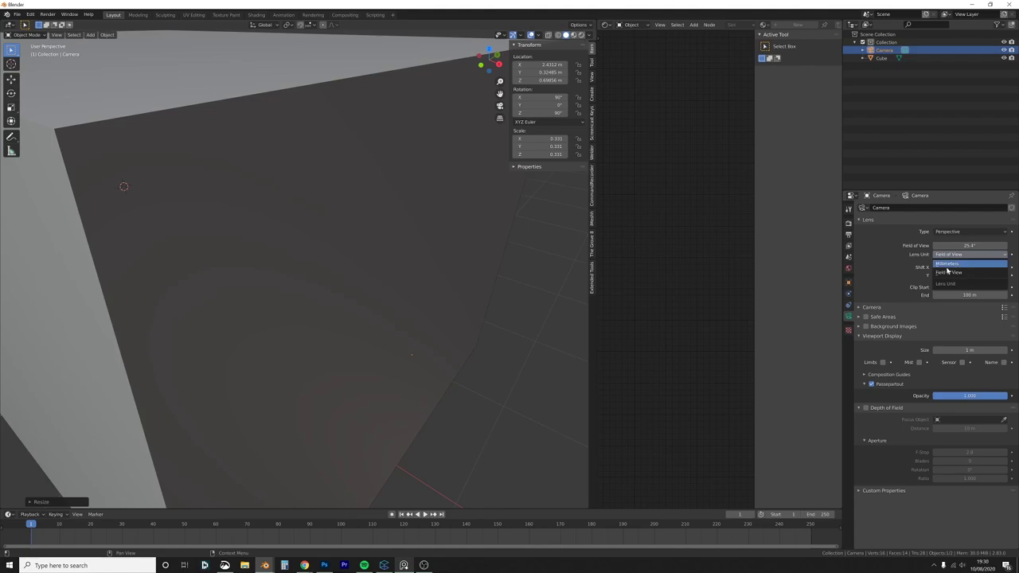
pyautogui.click(961, 254)
pyautogui.moveTo(960, 248); pyautogui.dragTo(968, 248)
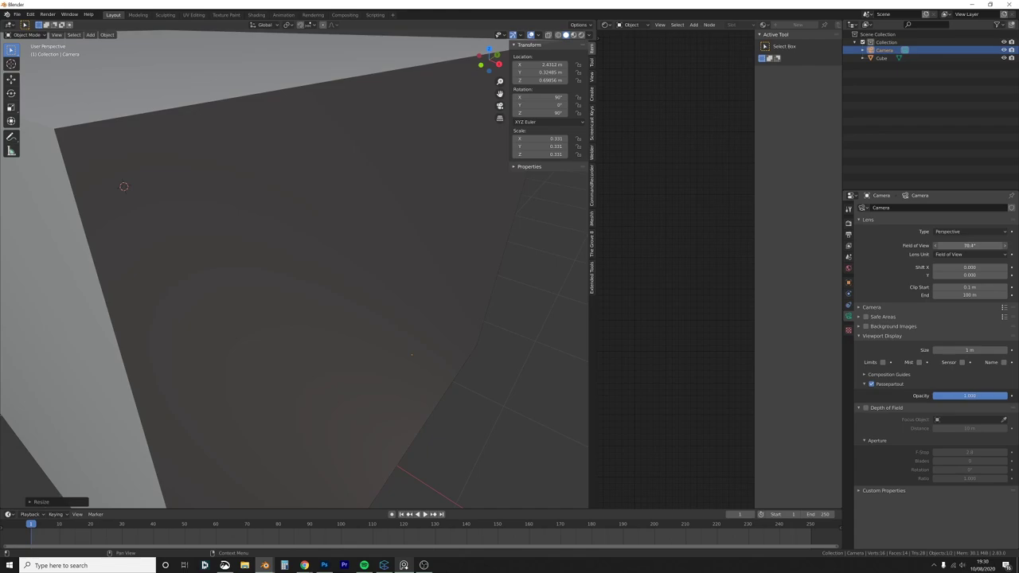
# Step: Look through the camera with its frame filling the viewport and narrow its field of view to 36.5°
pyautogui.scroll(3, 350, 243)
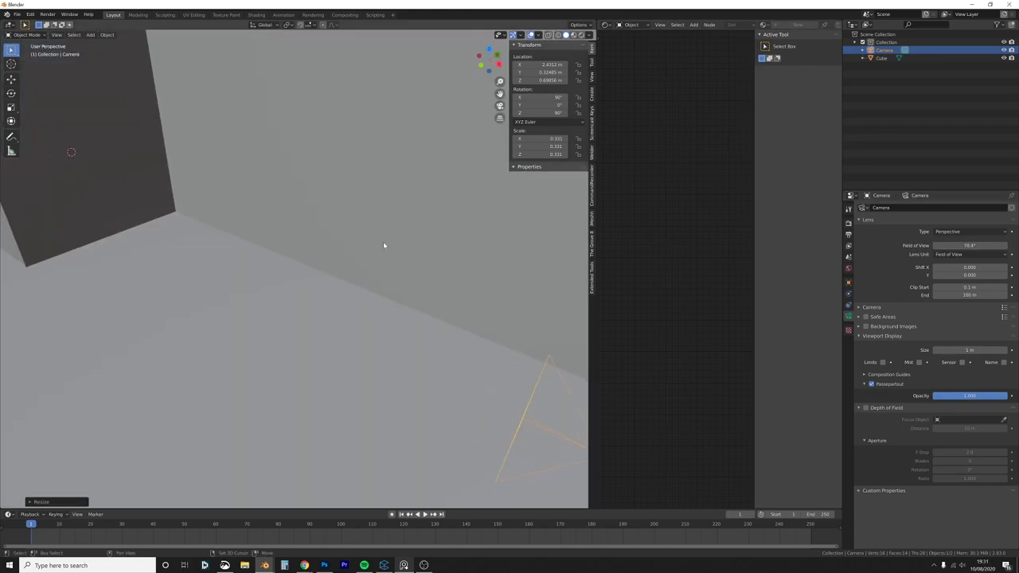
pyautogui.moveTo(385, 244); pyautogui.dragTo(400, 231, button='middle')
pyautogui.moveTo(974, 246)
pyautogui.mouseDown()
pyautogui.moveTo(955, 246)
pyautogui.moveTo(973, 245)
pyautogui.mouseUp()
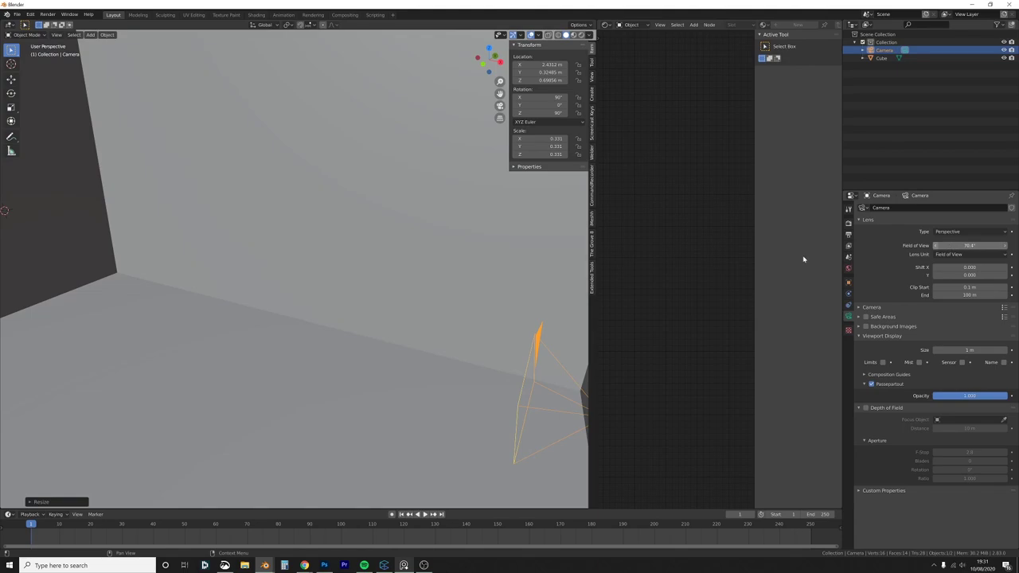
pyautogui.press('KP_0')
pyautogui.press('Home')
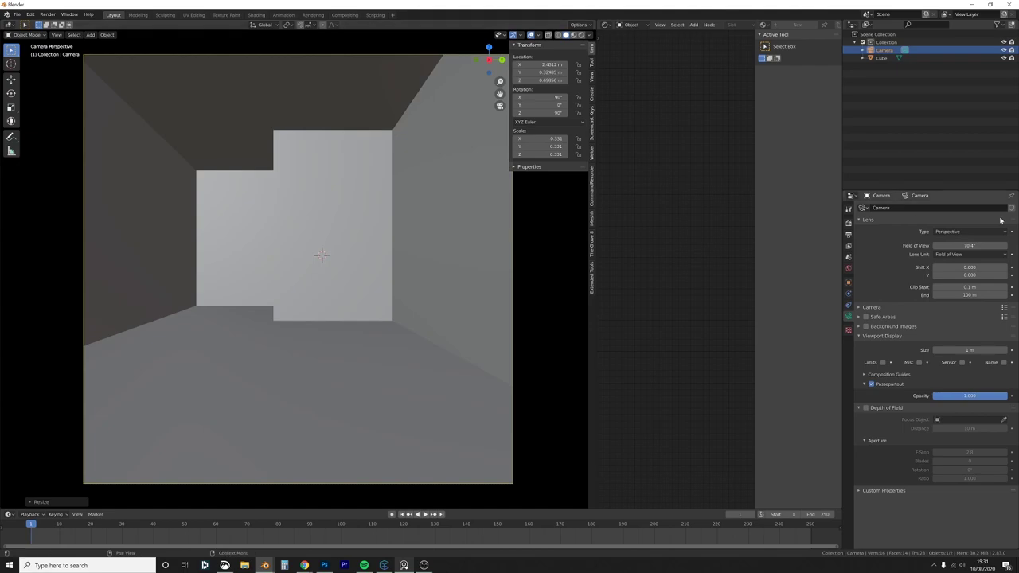
pyautogui.moveTo(975, 246); pyautogui.dragTo(921, 246)
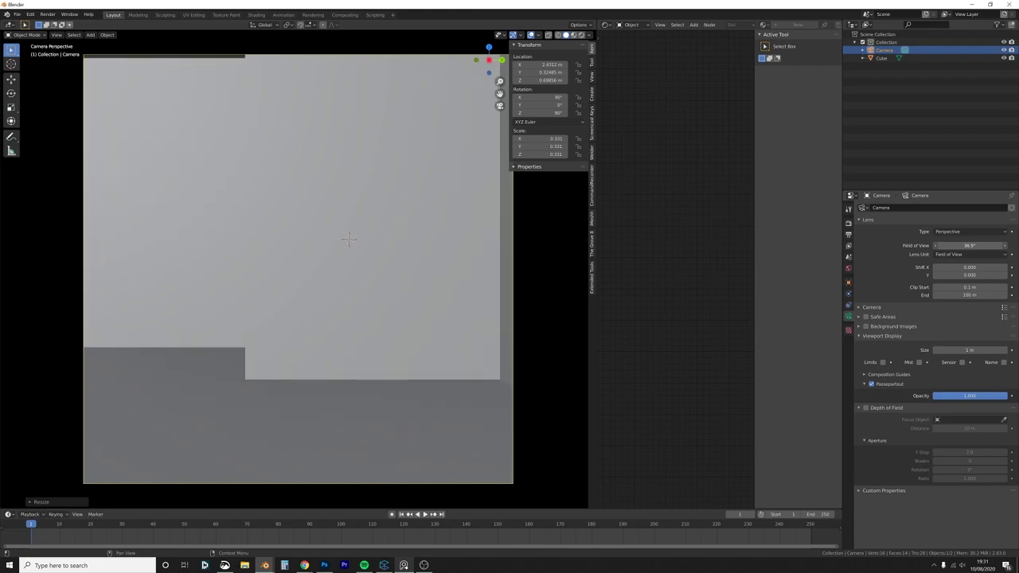
# Step: Turn the empty node editor beside the camera view into a second 3D Viewport
pyautogui.click(609, 24)
pyautogui.click(624, 35)
pyautogui.moveTo(684, 195); pyautogui.dragTo(720, 259, button='middle')
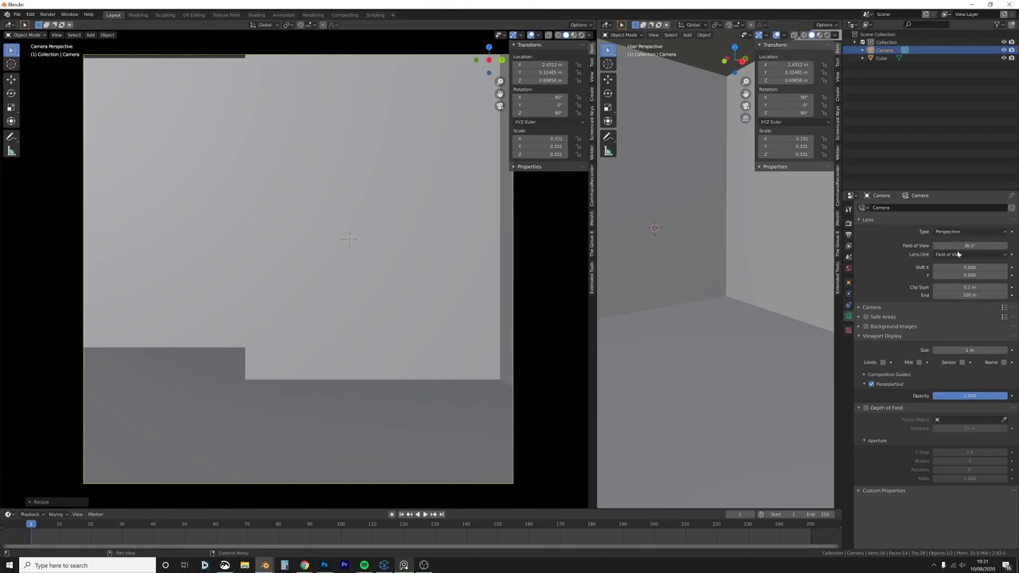
pyautogui.moveTo(969, 246); pyautogui.dragTo(973, 246)
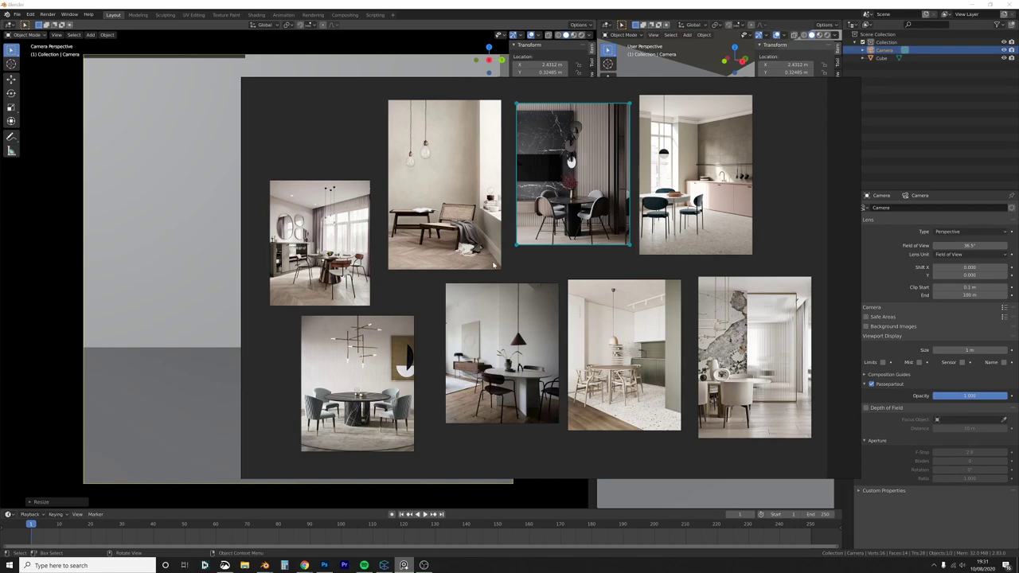
pyautogui.click(164, 242)
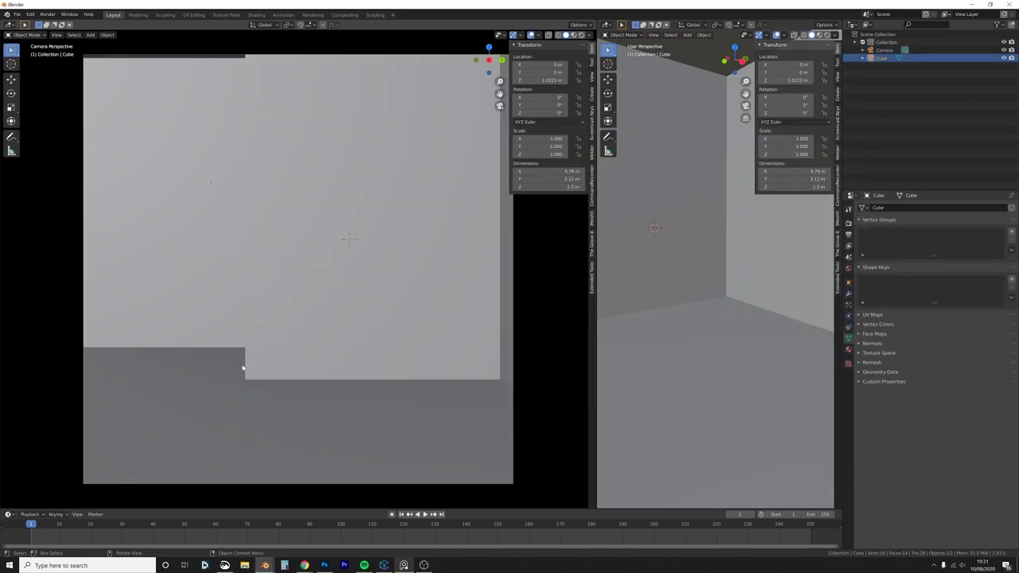
pyautogui.scroll(3, 730, 274)
pyautogui.press('Tab')
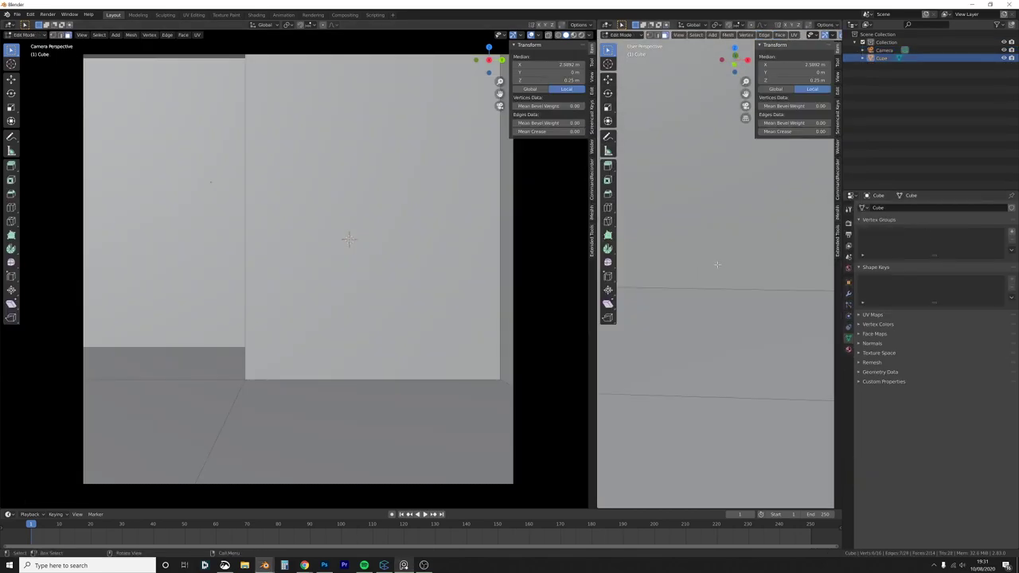
pyautogui.press('Tab')
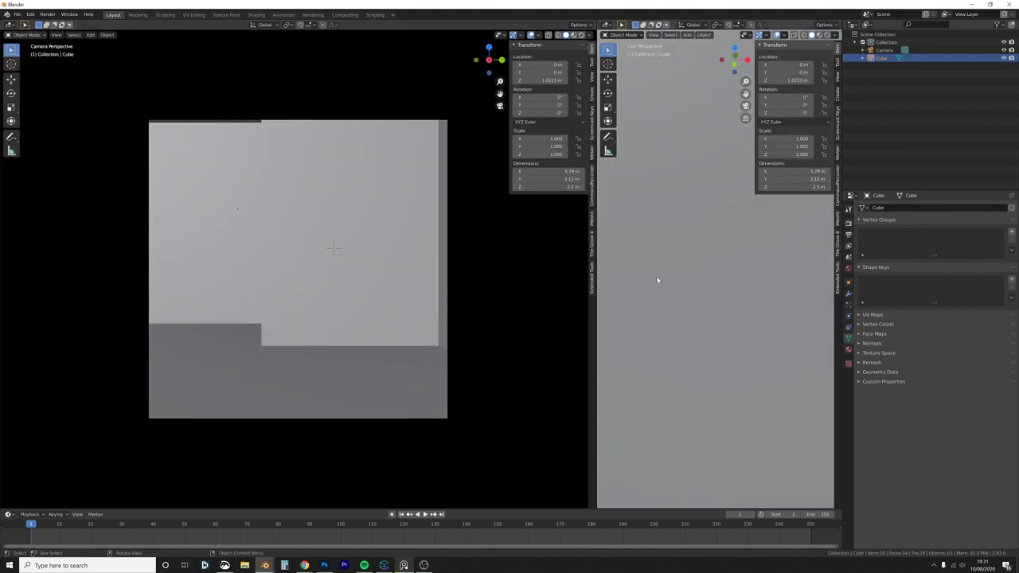
# Step: Display the second viewport in wireframe so the camera can be seen inside the room
pyautogui.scroll(-3, 742, 286)
pyautogui.moveTo(742, 286)
pyautogui.mouseDown(button='middle')
pyautogui.moveTo(714, 290)
pyautogui.moveTo(737, 289)
pyautogui.mouseUp(button='middle')
pyautogui.hotkey('shift', 'z')
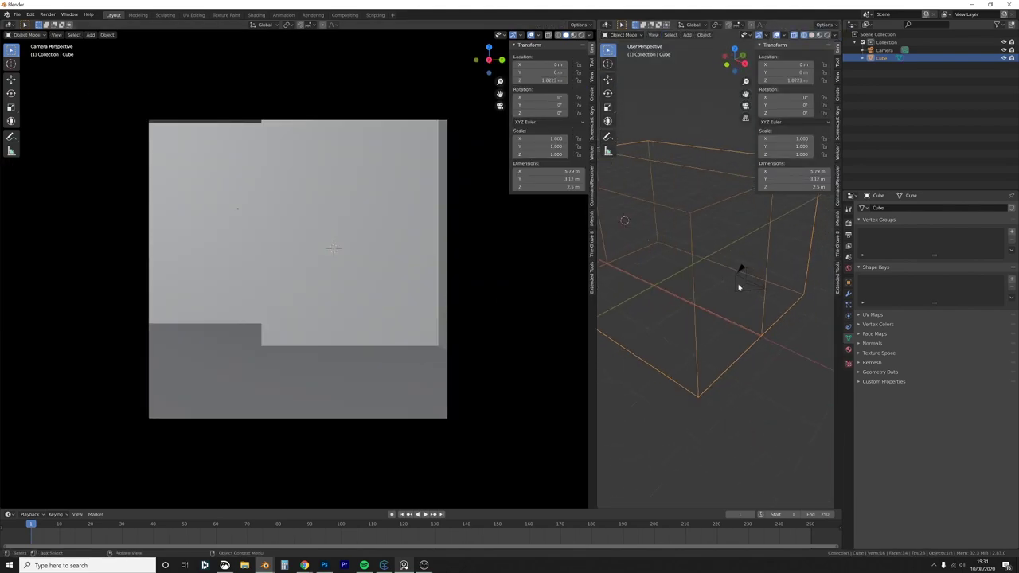
# Step: Move the camera back along X to about 3.12 m, outside the room, and raise its Clip Start past the near wall
pyautogui.click(739, 275)
pyautogui.press('g')
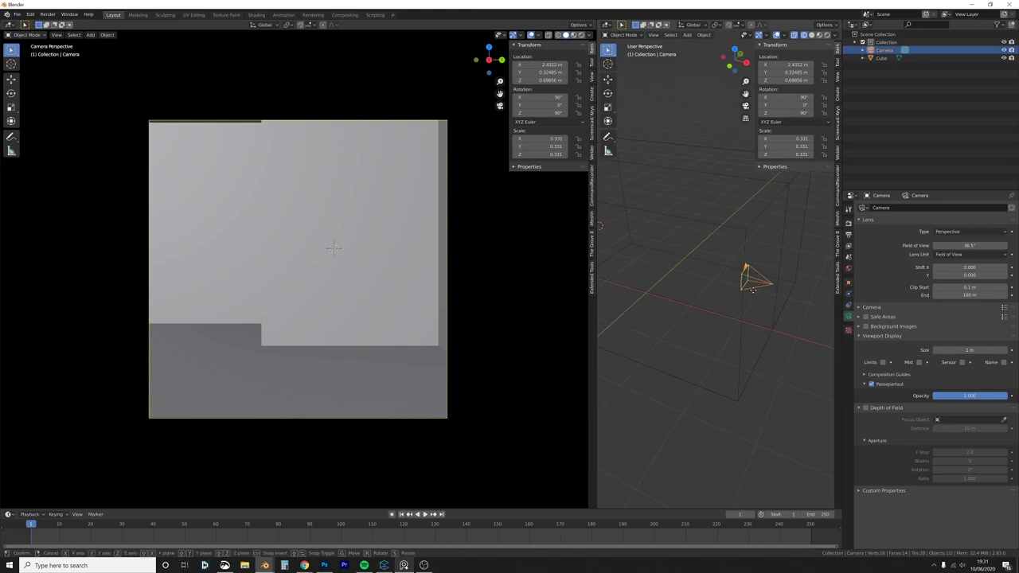
pyautogui.press('y')
pyautogui.click(803, 296)
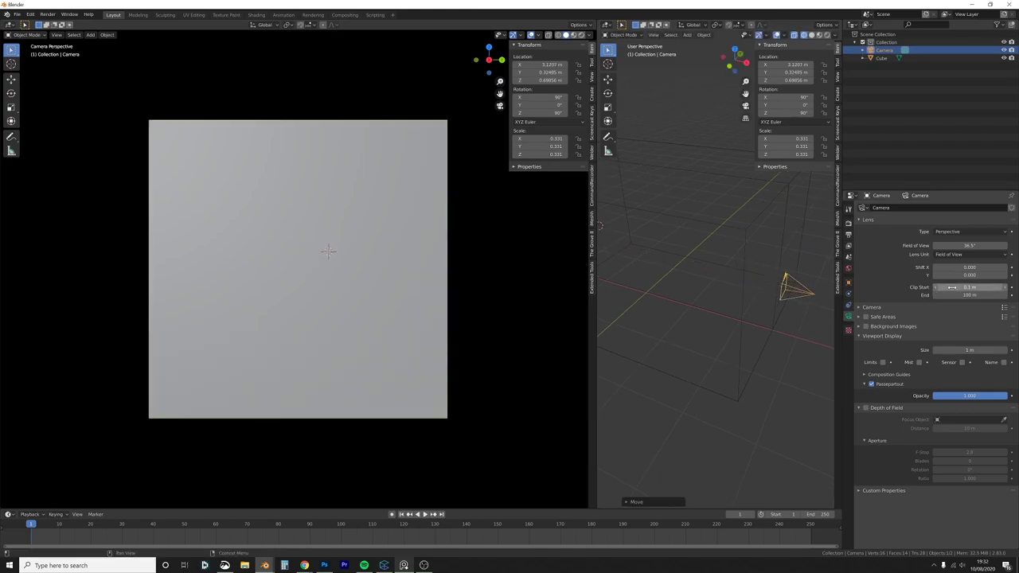
pyautogui.moveTo(960, 288); pyautogui.dragTo(924, 288)
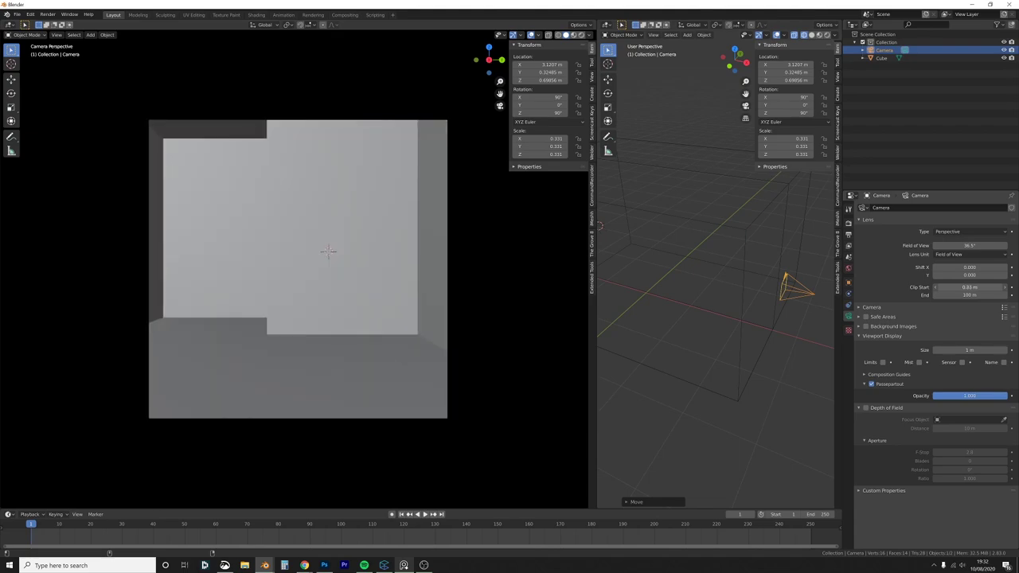
# Step: Shift the camera sideways to about 0.43 m on Y and move it further back along X to about 4.42 m
pyautogui.moveTo(768, 287); pyautogui.dragTo(721, 276, button='middle')
pyautogui.press('KP_Decimal')
pyautogui.press('g')
pyautogui.click(744, 270)
pyautogui.moveTo(728, 263); pyautogui.dragTo(767, 264, button='middle')
pyautogui.scroll(-4, 767, 264)
pyautogui.press('g')
pyautogui.press('y')
pyautogui.press('x')
pyautogui.click(797, 302)
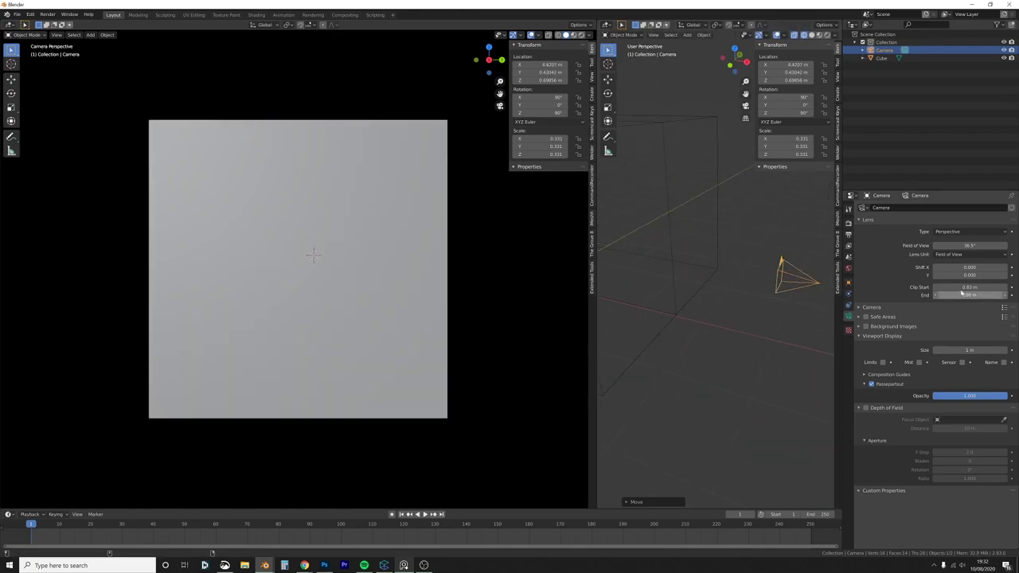
# Step: Raise the camera's Clip Start to about 1.85 m and open the room mesh for editing
pyautogui.moveTo(969, 287); pyautogui.dragTo(989, 286)
pyautogui.moveTo(720, 239); pyautogui.dragTo(678, 144, button='middle')
pyautogui.click(692, 172)
pyautogui.press('Tab')
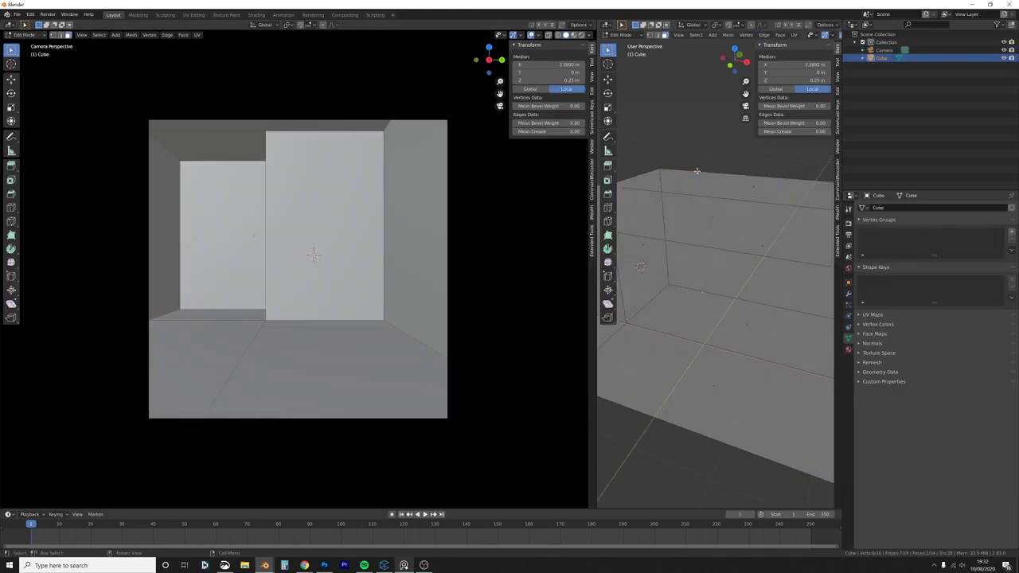
# Step: Add a loop cut across the room's length and bevel it into a wide vertical band of faces
pyautogui.hotkey('ctrl', 'r')
pyautogui.click(675, 163)
pyautogui.click(634, 144)
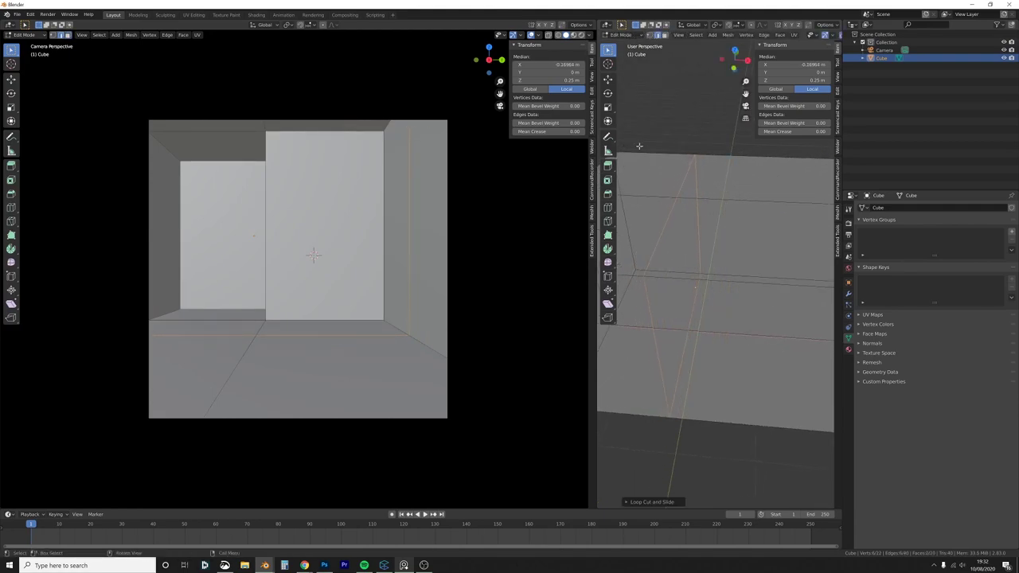
pyautogui.hotkey('ctrl', 'b')
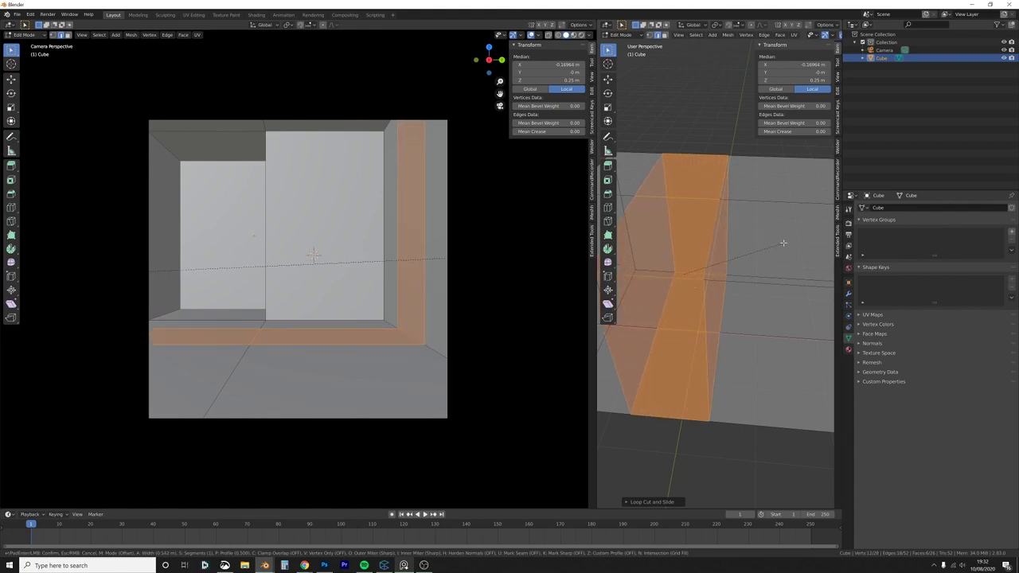
pyautogui.click(805, 248)
# Step: Add a horizontal loop cut around the room's walls and bevel it into a wide band at window height
pyautogui.hotkey('ctrl', 't')
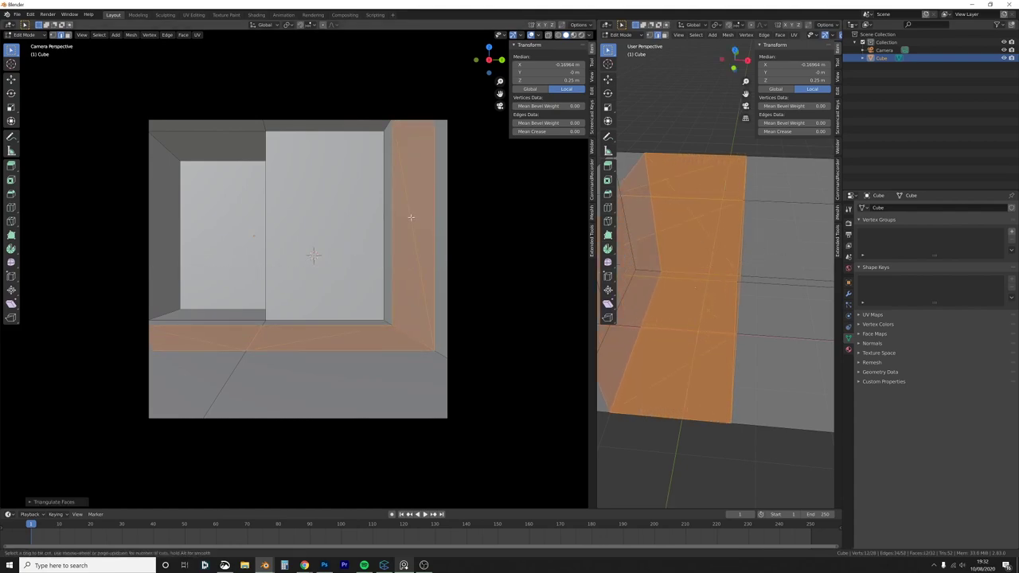
pyautogui.hotkey('ctrl', 'z')
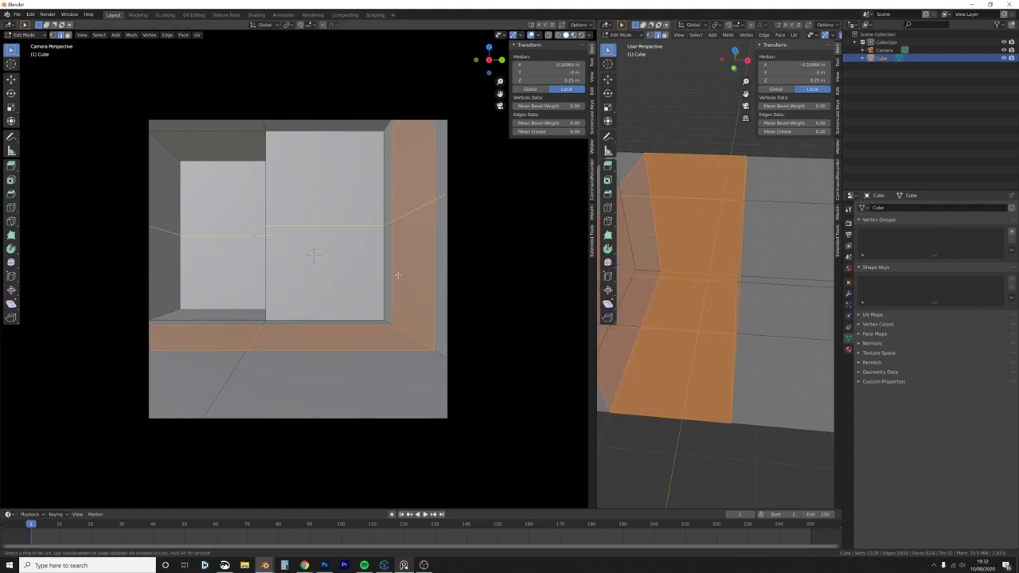
pyautogui.hotkey('ctrl', 'z')
pyautogui.hotkey('ctrl', 'b')
pyautogui.click(425, 369)
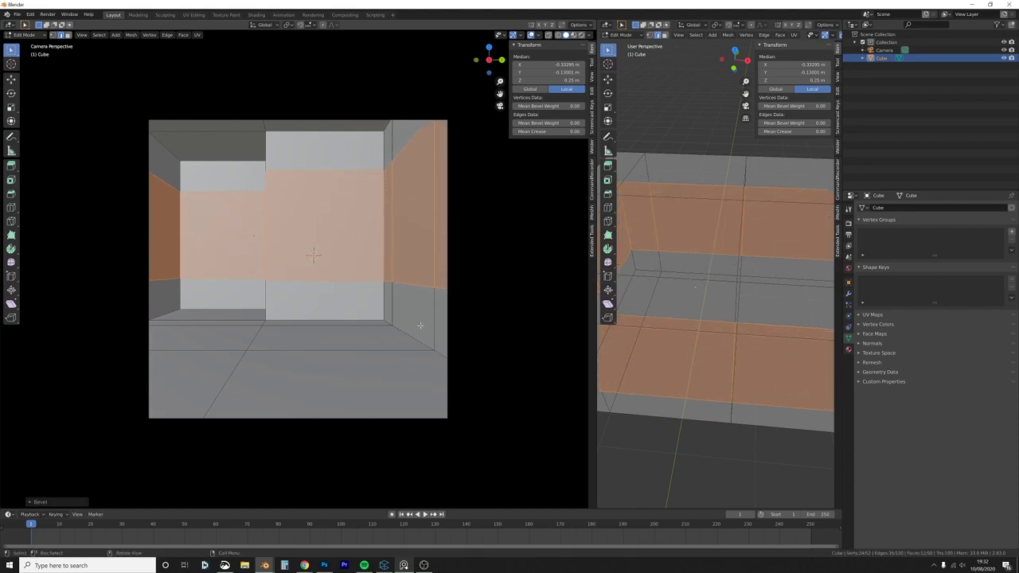
# Step: Extrude the side-wall face where the two bands cross outward about 0.23 m to form a window recess
pyautogui.click(432, 243)
pyautogui.press('e')
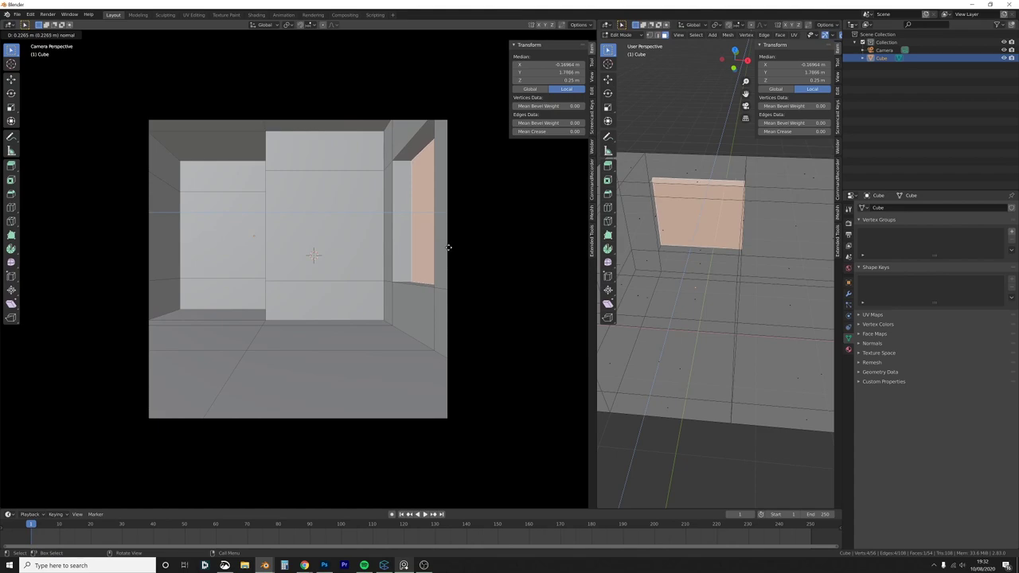
pyautogui.click(448, 248)
# Step: Narrow the window section of the room along X and shift it slightly along X towards the camera
pyautogui.scroll(-3, 639, 265)
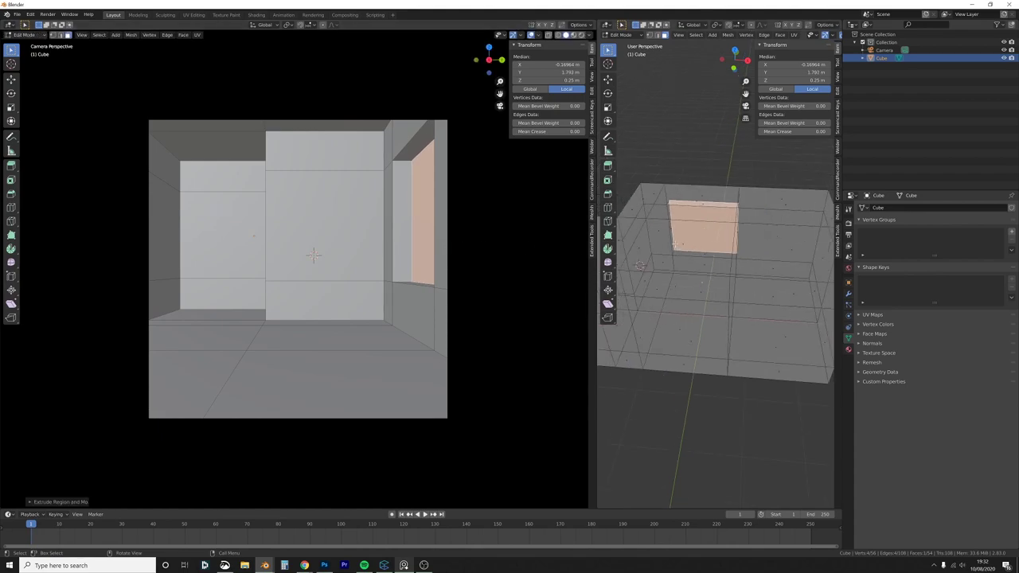
pyautogui.press('KP_7')
pyautogui.hotkey('alt', 'a')
pyautogui.moveTo(641, 141); pyautogui.dragTo(769, 409)
pyautogui.press('s')
pyautogui.press('x')
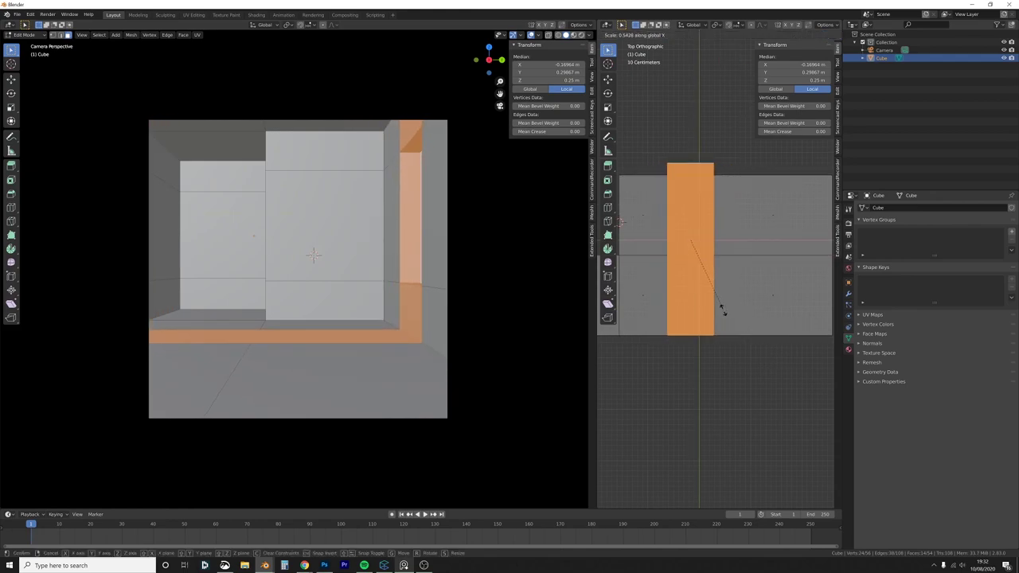
pyautogui.click(736, 310)
pyautogui.press('g')
pyautogui.press('x')
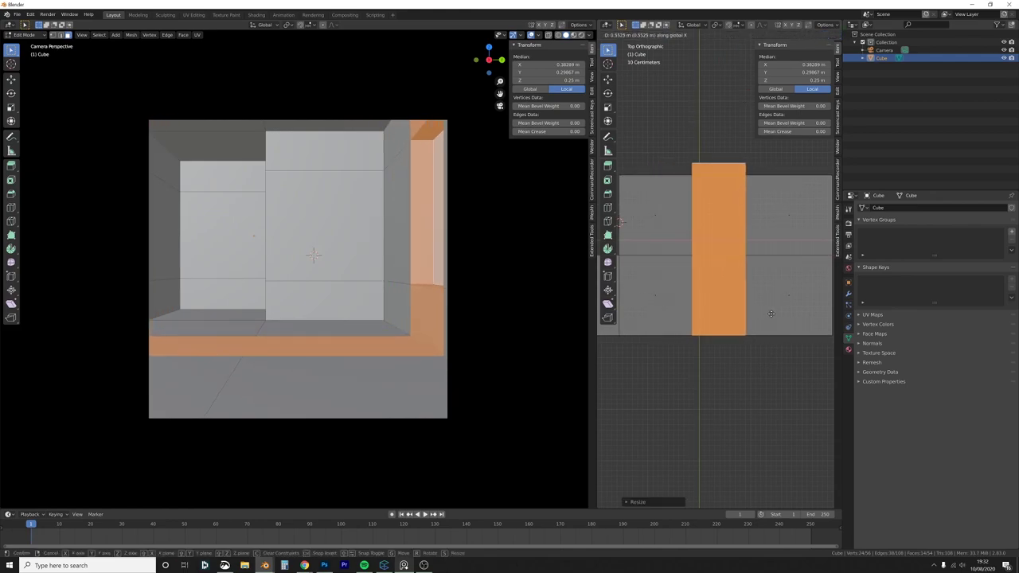
pyautogui.click(746, 313)
pyautogui.press('Tab')
# Step: Set the camera's field of view to 34.2° and move it to about 0.36 m on Y and 0.88 m on Z
pyautogui.scroll(-3, 780, 278)
pyautogui.click(796, 241)
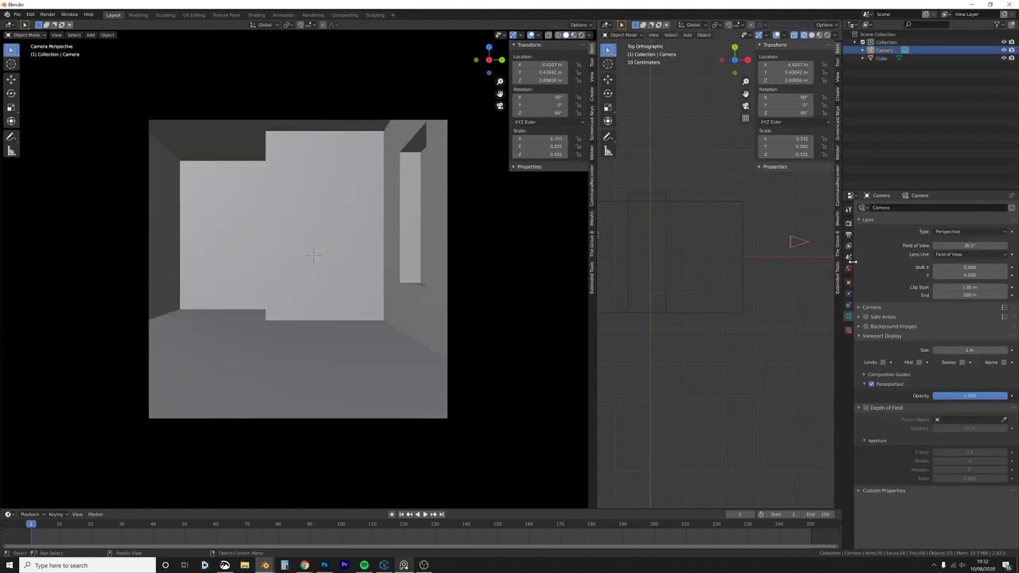
pyautogui.moveTo(975, 246); pyautogui.dragTo(963, 245)
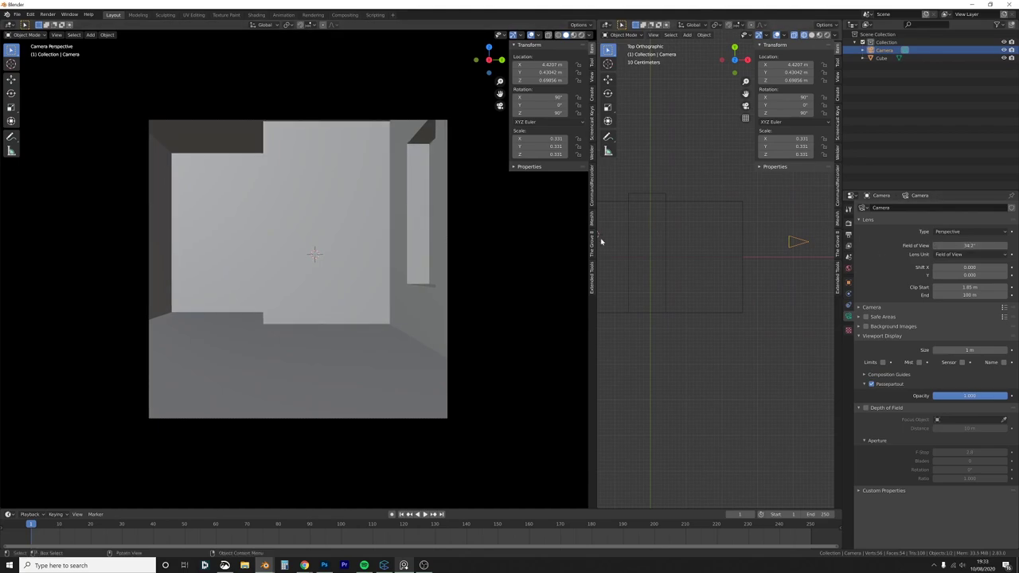
pyautogui.press('g')
pyautogui.click(295, 156)
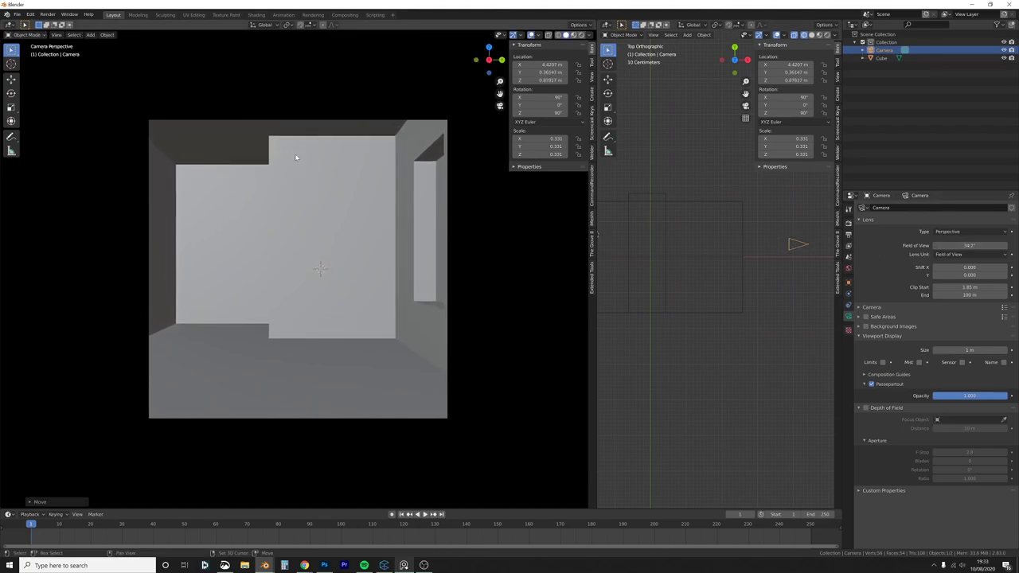
# Step: Move the room's long wall opposite the window outward about 0.5 m along Y
pyautogui.scroll(-3, 676, 278)
pyautogui.click(717, 294)
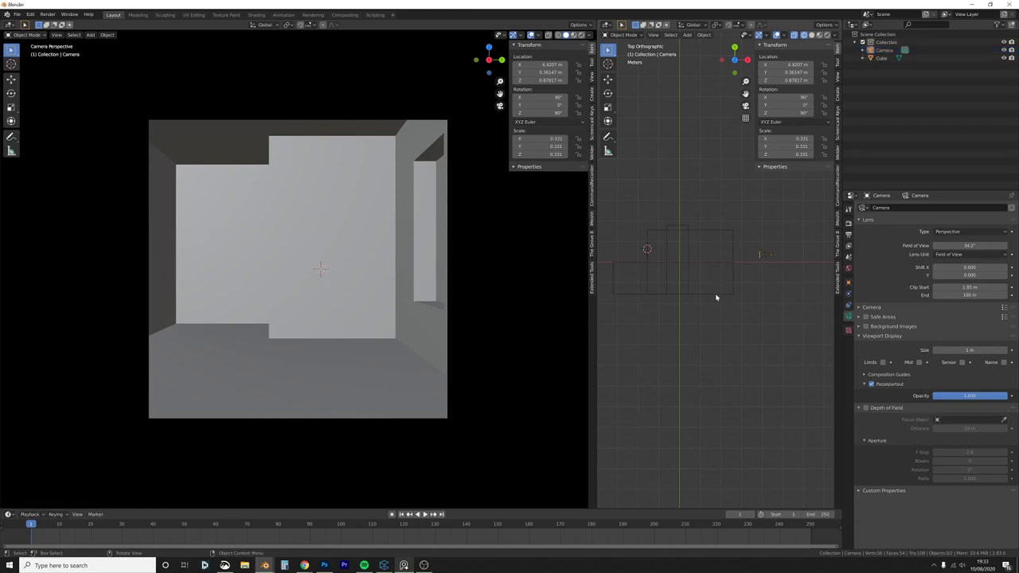
pyautogui.click(714, 296)
pyautogui.press('Tab')
pyautogui.hotkey('alt', 'a')
pyautogui.moveTo(741, 288); pyautogui.dragTo(587, 337)
pyautogui.keyDown('shift'); pyautogui.moveTo(726, 307); pyautogui.dragTo(741, 309, button='middle'); pyautogui.keyUp('shift')
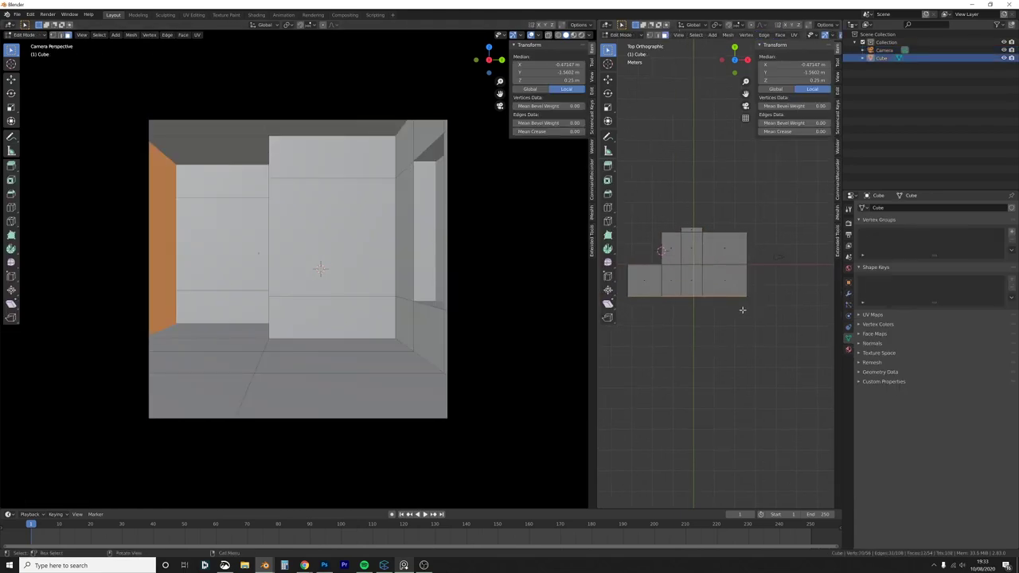
pyautogui.press('g')
pyautogui.press('y')
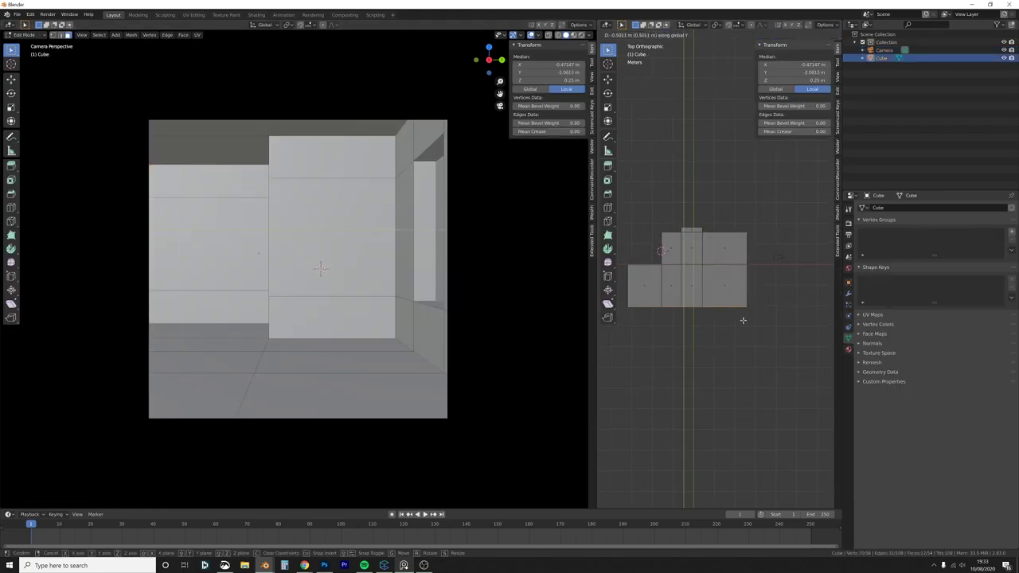
pyautogui.click(744, 320)
# Step: Fine-tune the wall opposite the window to about -2.07 m on Y and finish editing the room
pyautogui.keyDown('shift'); pyautogui.moveTo(705, 324); pyautogui.dragTo(730, 318, button='middle'); pyautogui.keyUp('shift')
pyautogui.press('g')
pyautogui.press('y')
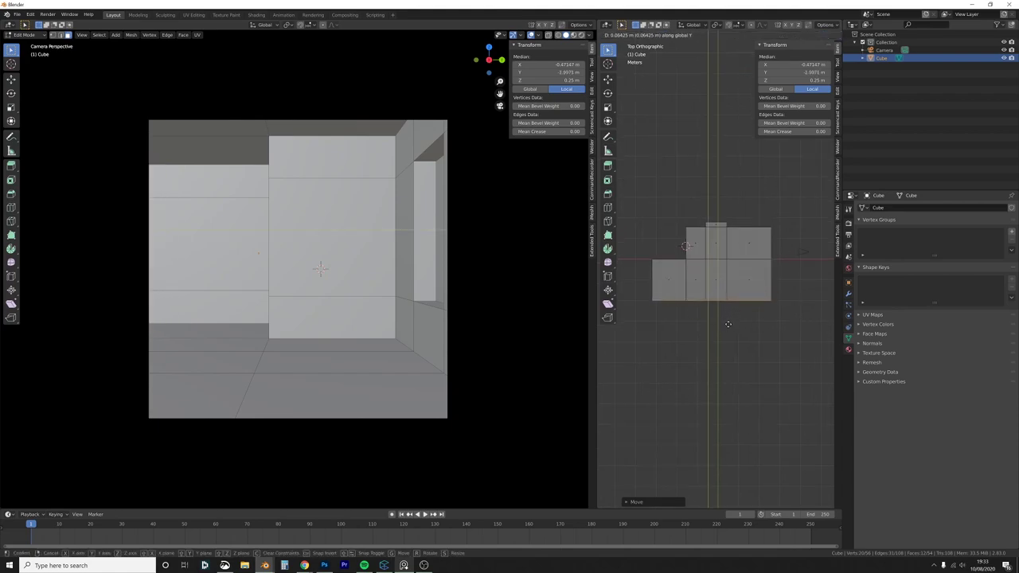
pyautogui.click(733, 343)
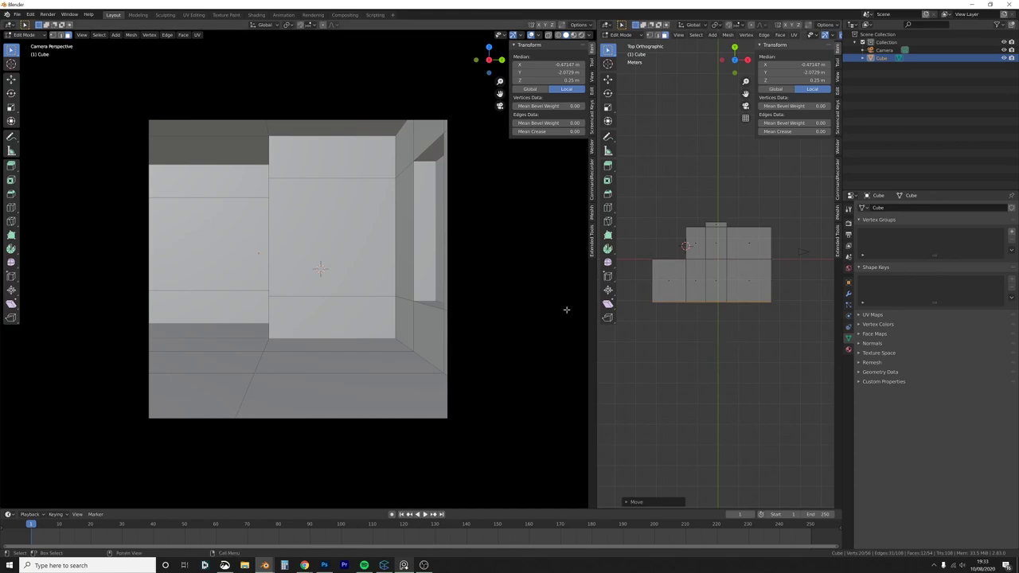
pyautogui.press('Tab')
# Step: Shift the camera sideways to about 0.24 m on Y
pyautogui.click(803, 254)
pyautogui.press('g')
pyautogui.press('y')
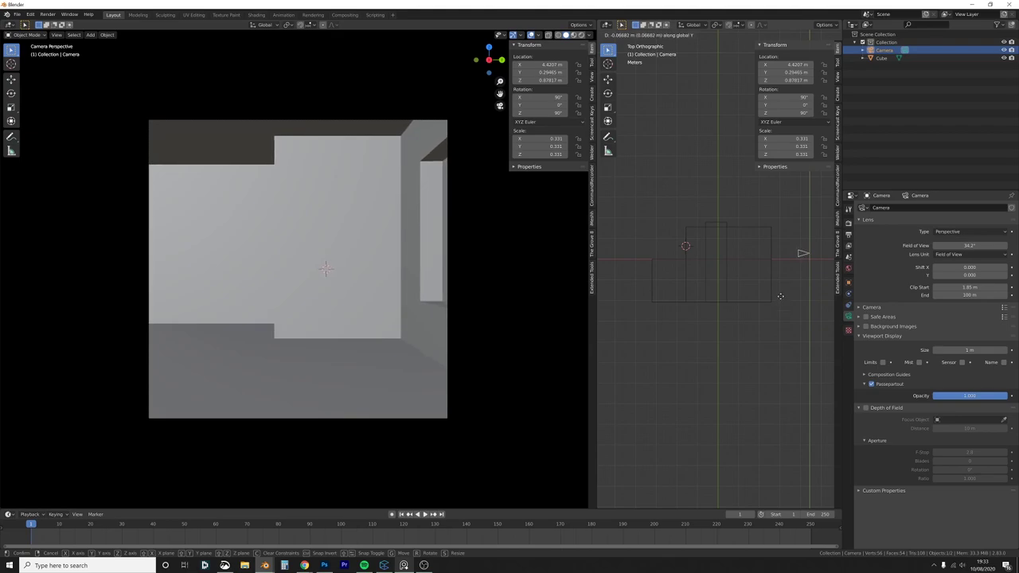
pyautogui.click(778, 307)
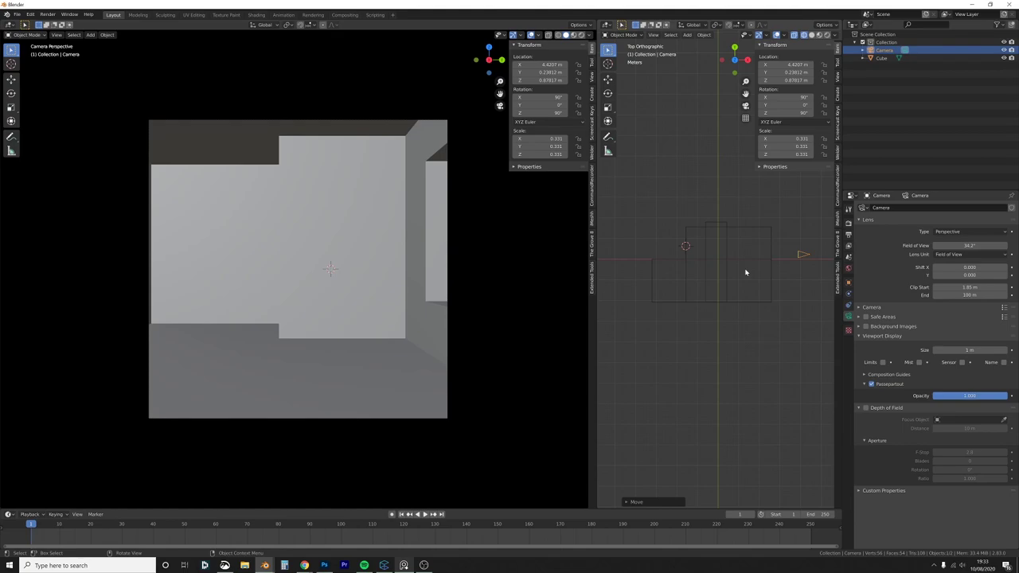
# Step: Select the edges around the floor along the base of the room's walls
pyautogui.moveTo(746, 272); pyautogui.dragTo(679, 266, button='middle')
pyautogui.click(722, 340)
pyautogui.press('Tab')
pyautogui.keyDown('alt'); pyautogui.click(734, 273); pyautogui.keyUp('alt')
pyautogui.keyDown('alt'); pyautogui.click(658, 285); pyautogui.keyUp('alt')
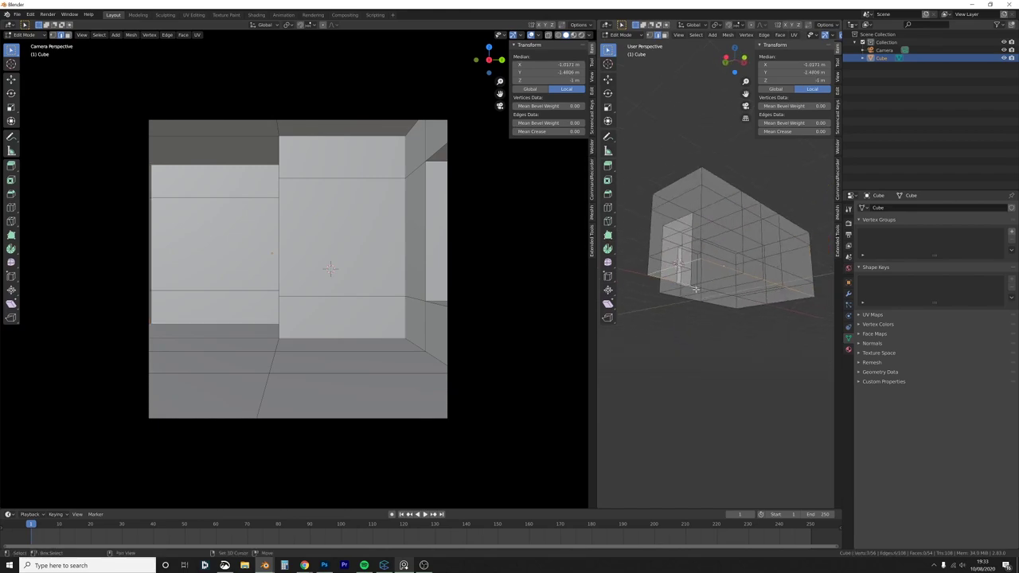
pyautogui.moveTo(695, 289); pyautogui.dragTo(697, 281, button='middle')
pyautogui.moveTo(778, 309); pyautogui.dragTo(708, 328, button='middle')
# Step: Duplicate the selected floor edges in place and separate them into their own object
pyautogui.hotkey('shift', 'd')
pyautogui.rightClick(708, 329)
pyautogui.press('p')
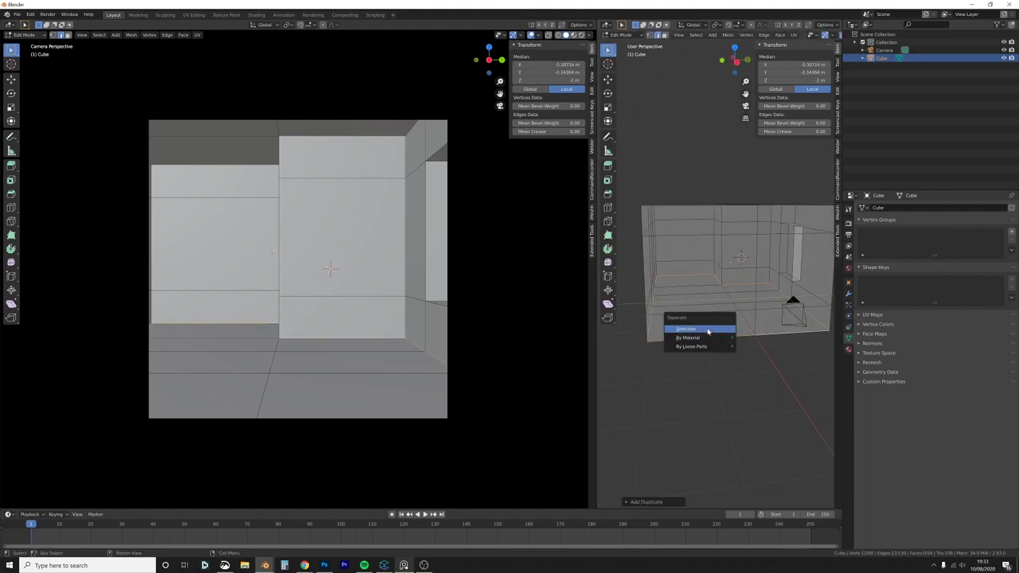
pyautogui.click(708, 329)
pyautogui.press('Tab')
# Step: Convert the separated floor outline into a curve
pyautogui.click(692, 345)
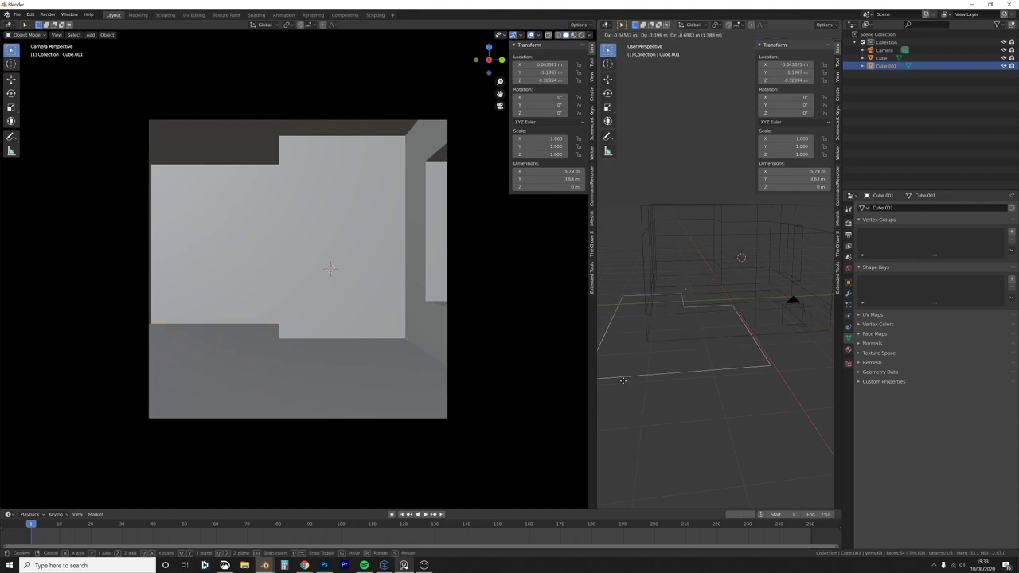
pyautogui.press('F3')
pyautogui.write('convert')
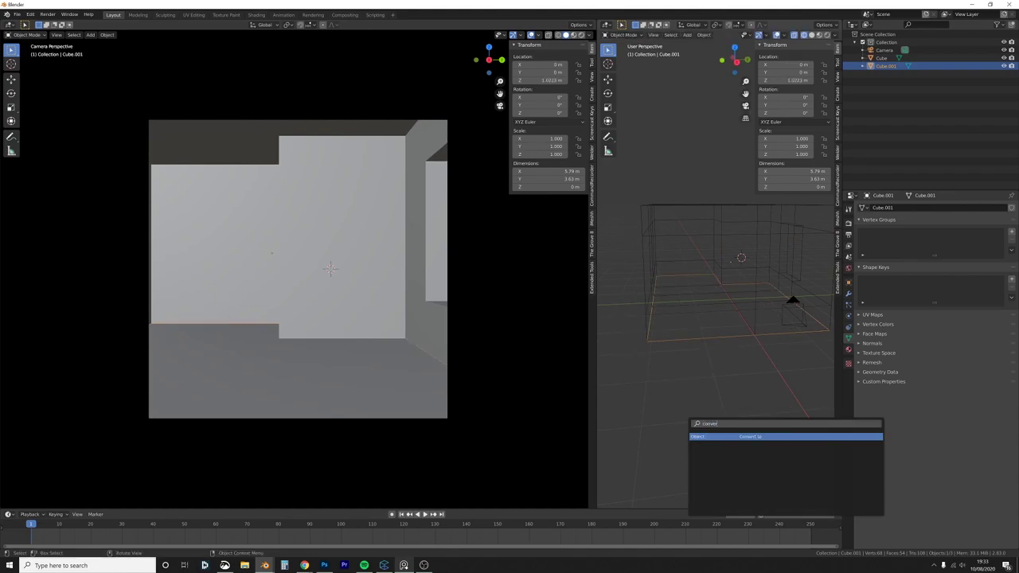
pyautogui.press('Return')
pyautogui.click(689, 425)
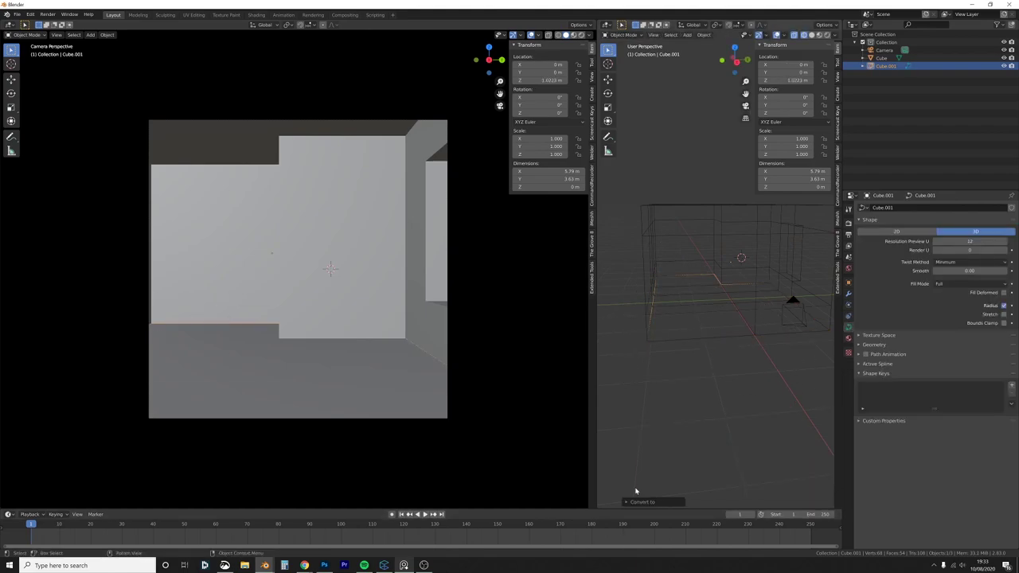
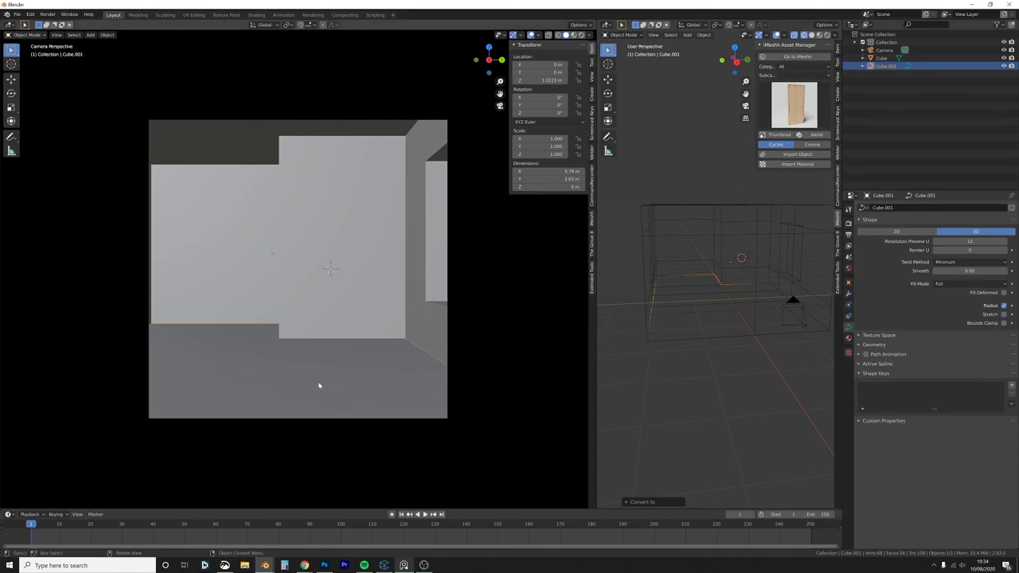
# Step: Switch to the Blender Assets folder in File Explorer and compare its folders with the iMeshh Asset Manager's categories
pyautogui.click(243, 565)
pyautogui.moveTo(268, 151); pyautogui.dragTo(303, 140)
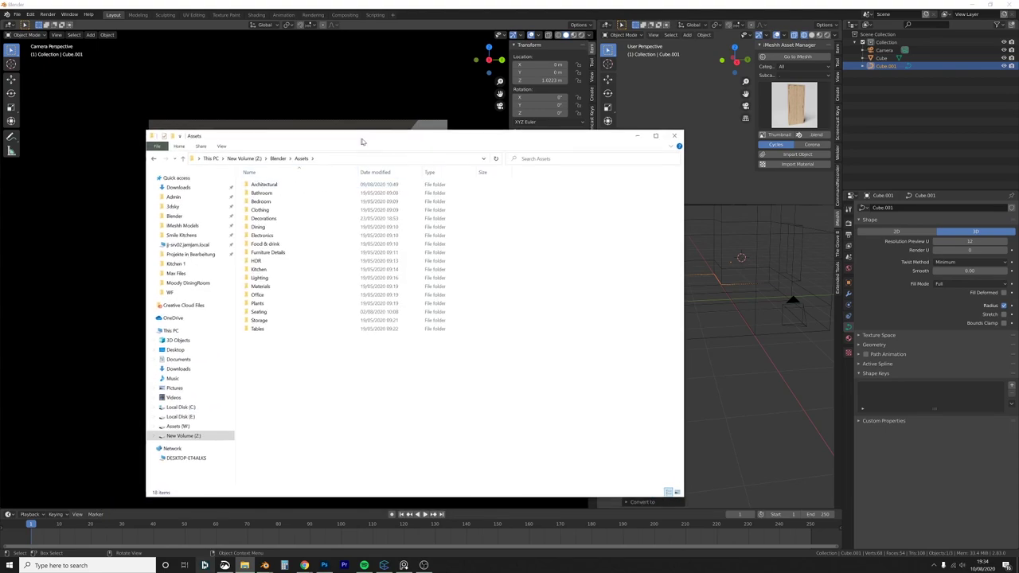
pyautogui.moveTo(345, 144); pyautogui.dragTo(367, 124)
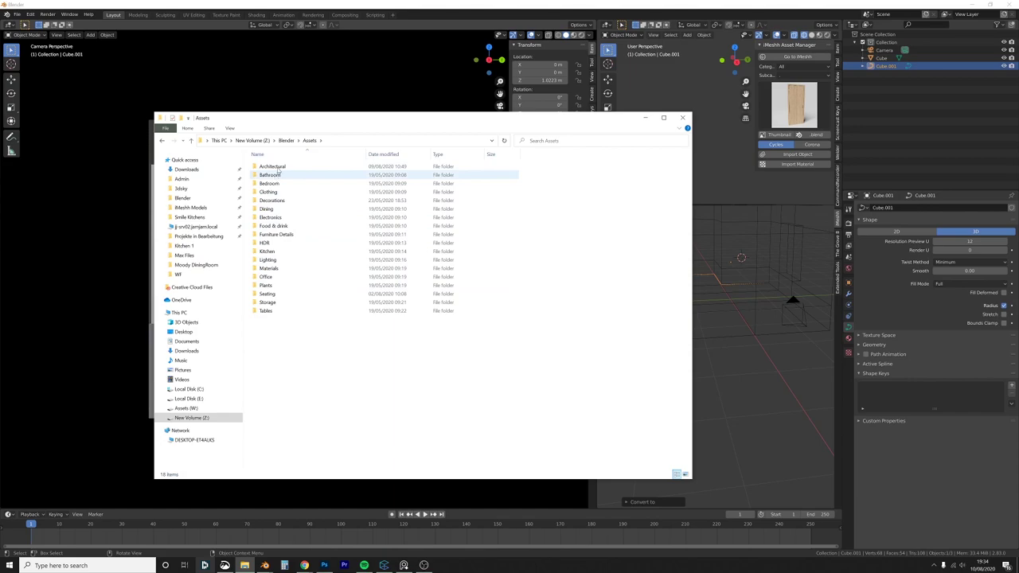
pyautogui.click(795, 67)
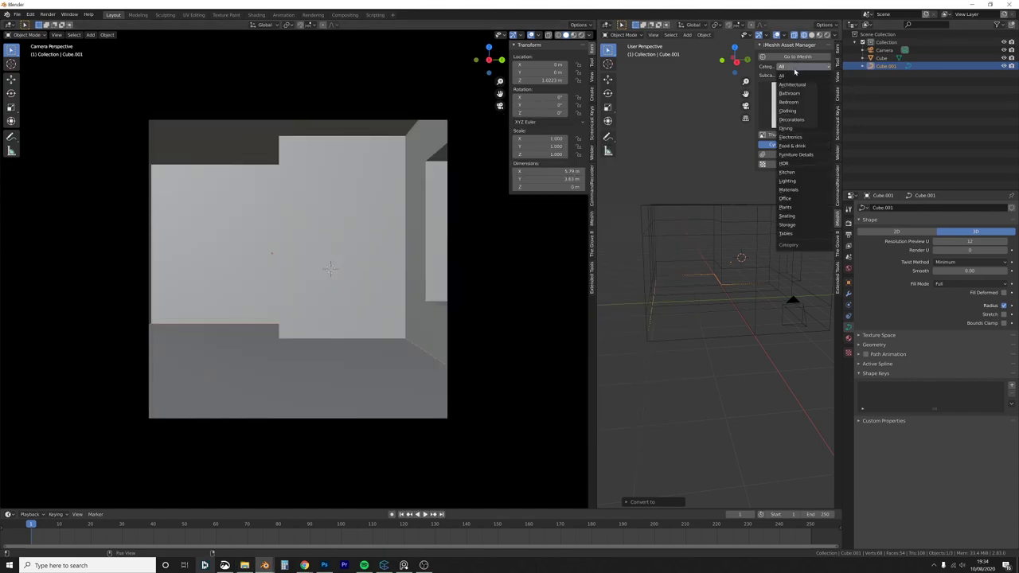
pyautogui.hotkey('alt', 'Tab')
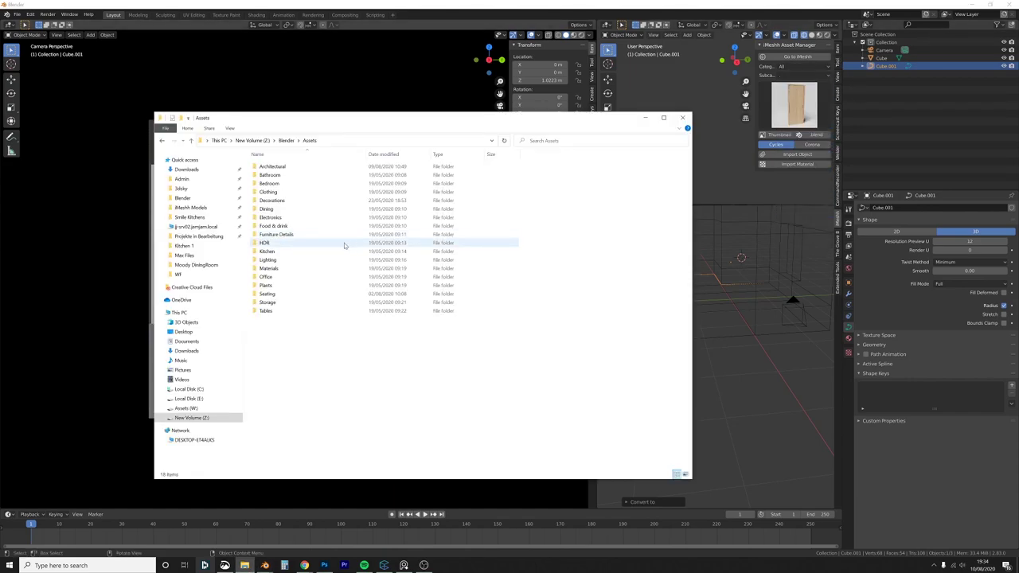
# Step: Set the iMeshh Asset Manager category to Seating, compare its subcategories with the Seating folder, and open the Chairs subfolder
pyautogui.doubleClick(291, 293)
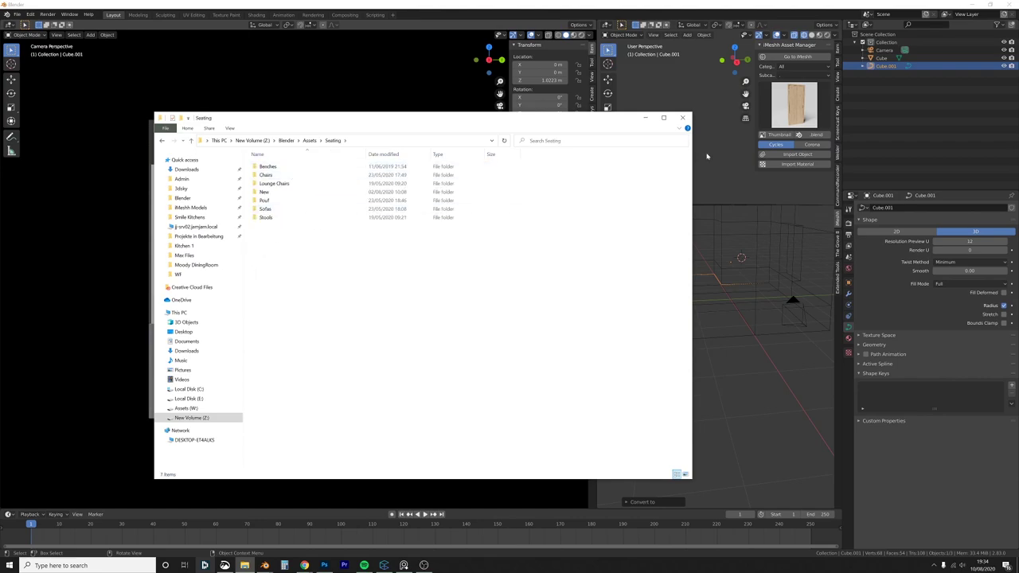
pyautogui.click(794, 66)
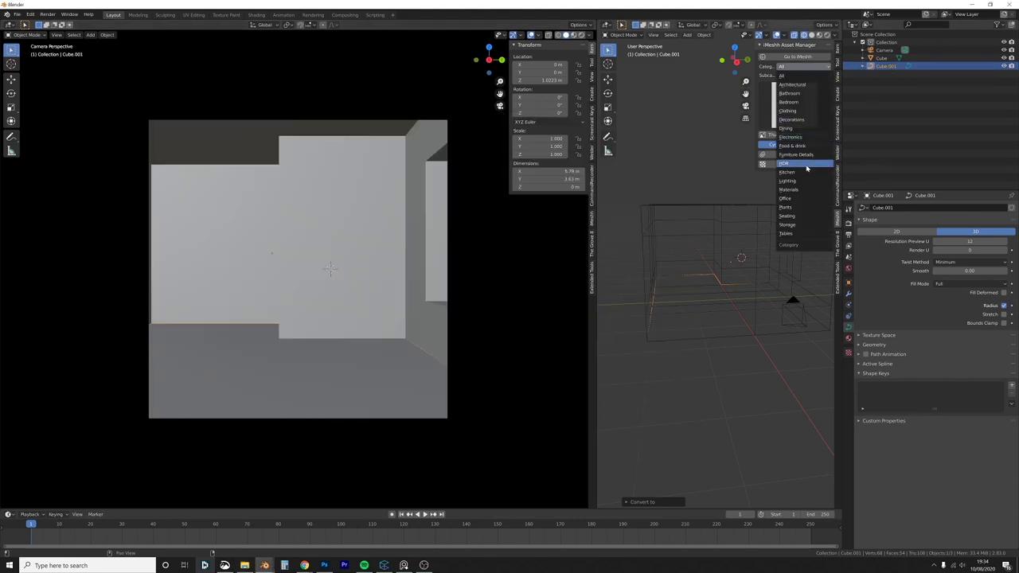
pyautogui.click(790, 216)
pyautogui.click(800, 75)
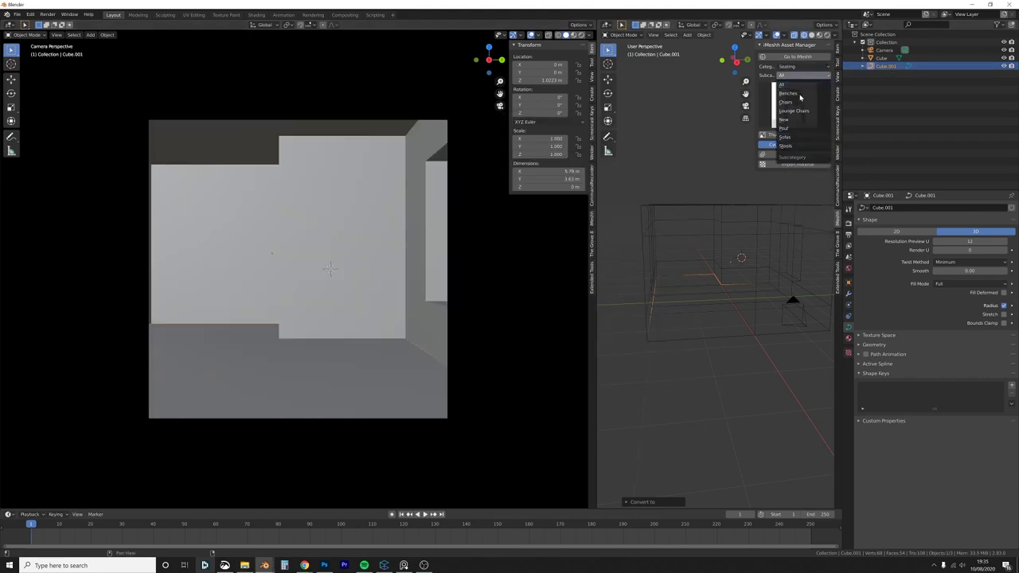
pyautogui.hotkey('alt', 'Tab')
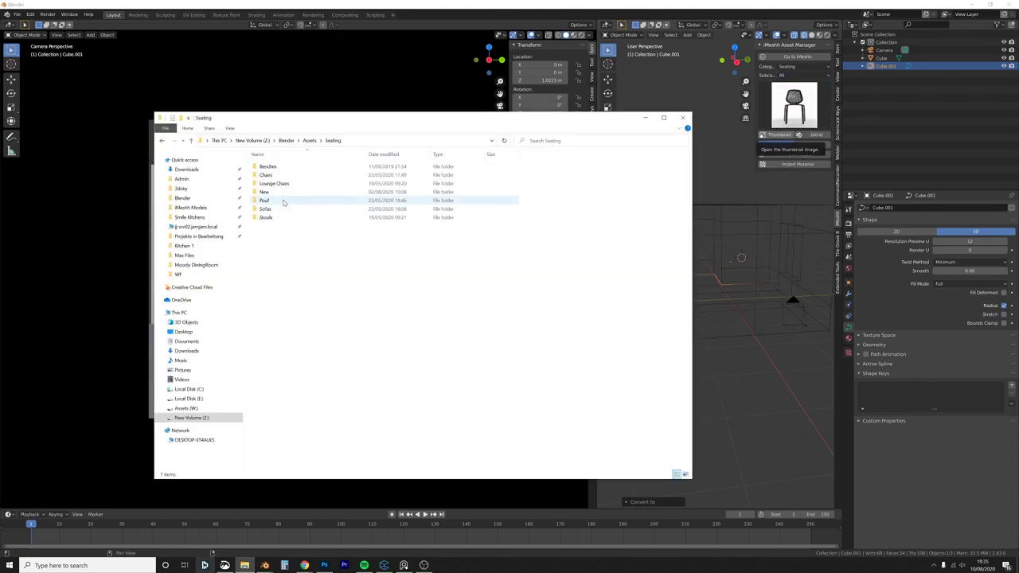
pyautogui.doubleClick(281, 176)
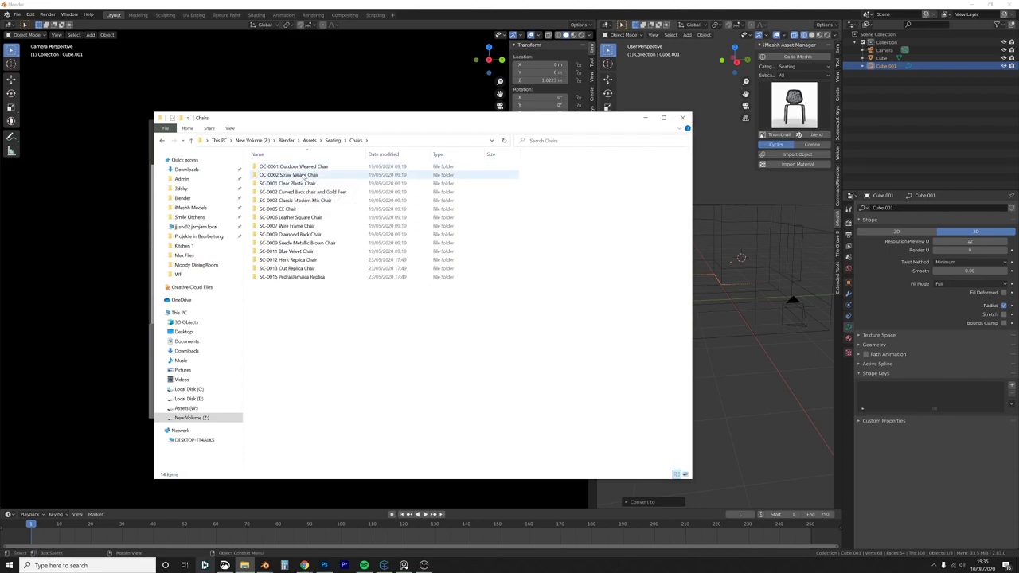
# Step: Open the SC-0003 Classic Modern Mix Chair folder and compare its files with the Seating thumbnails in the iMeshh Asset Manager
pyautogui.doubleClick(303, 200)
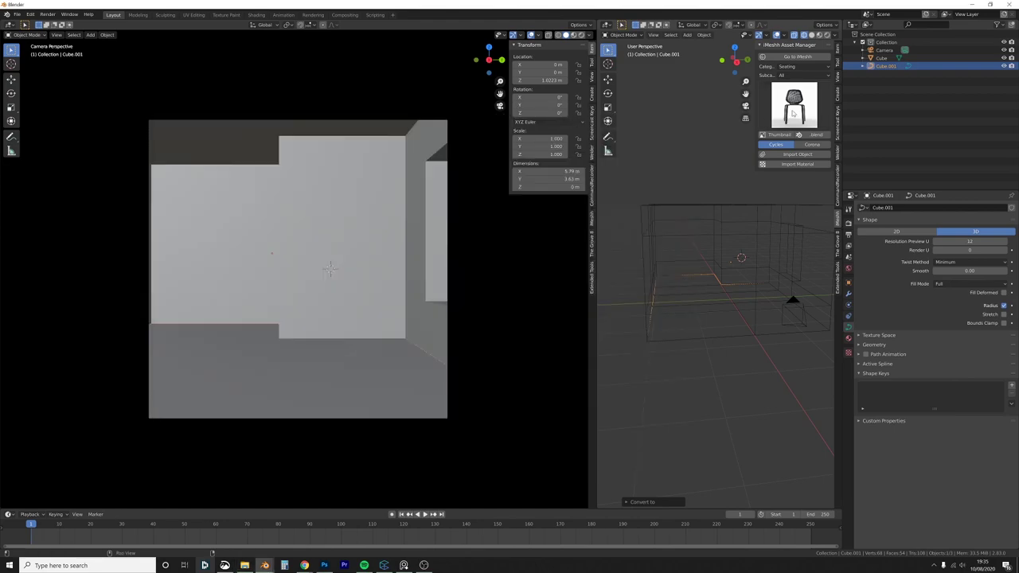
pyautogui.click(766, 108)
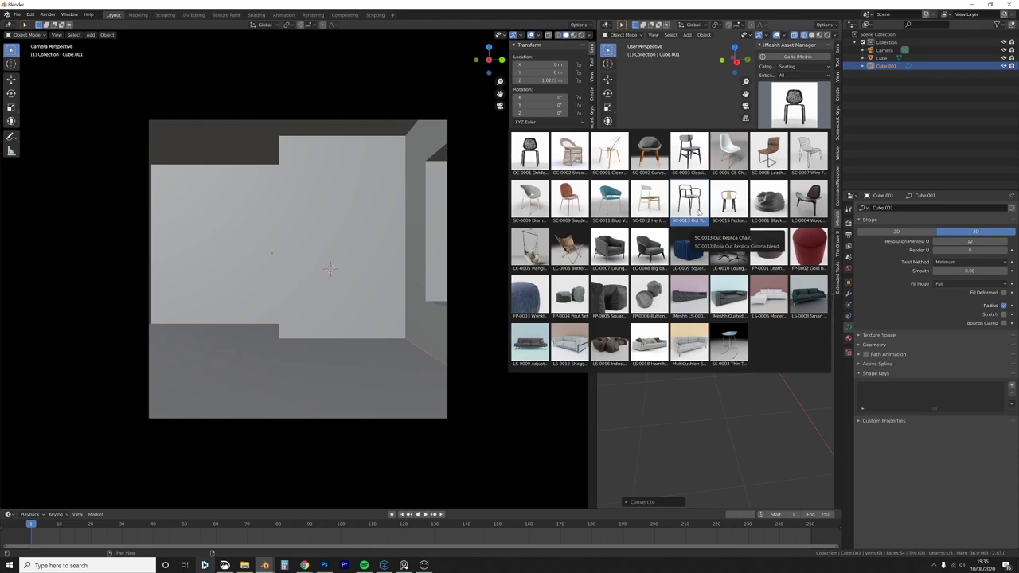
pyautogui.click(245, 565)
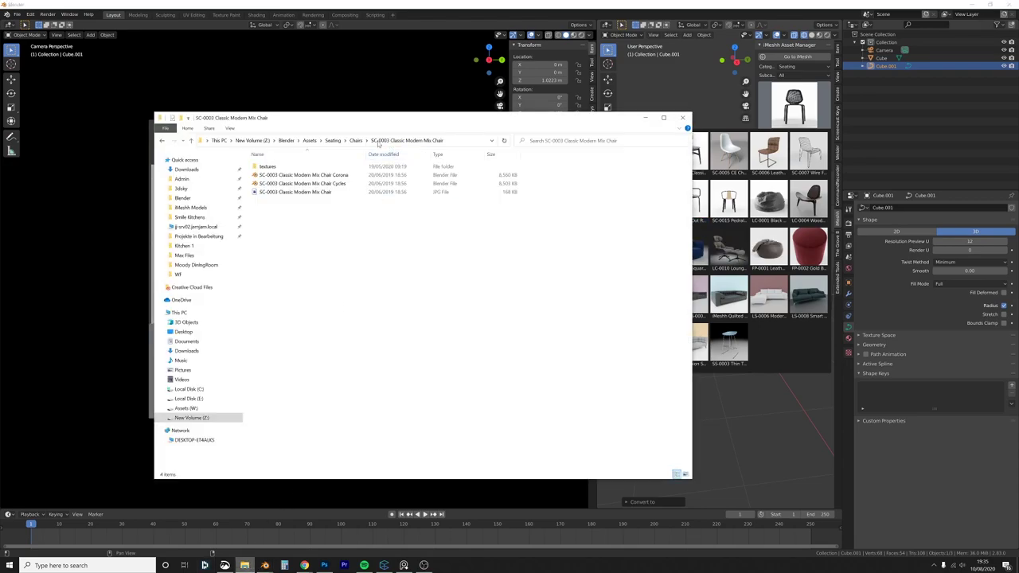
pyautogui.click(426, 3)
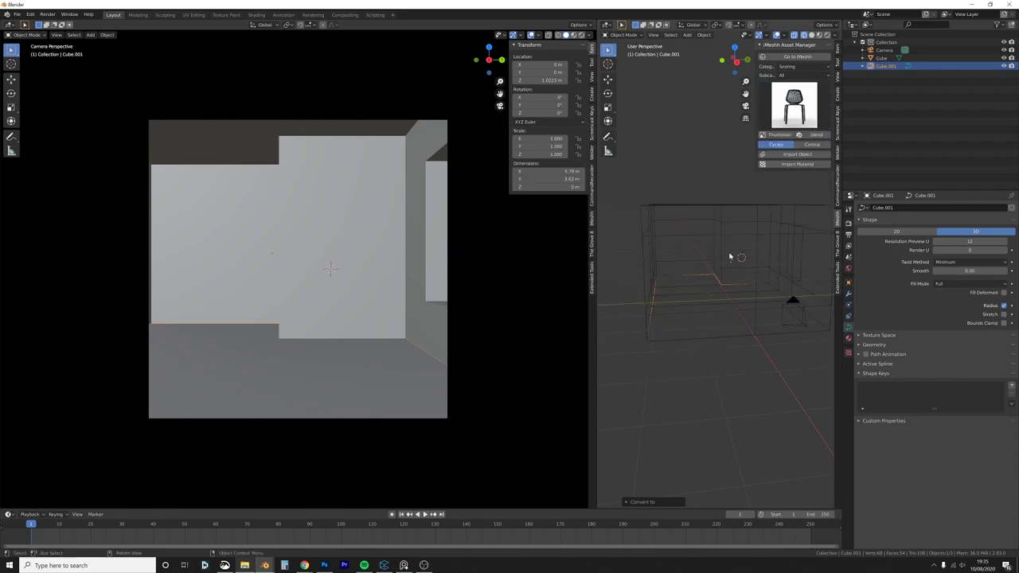
# Step: Import the AS-0002 skirting set from the Asset Manager's Architectural category, Skirting subcategory
pyautogui.click(792, 67)
pyautogui.click(796, 85)
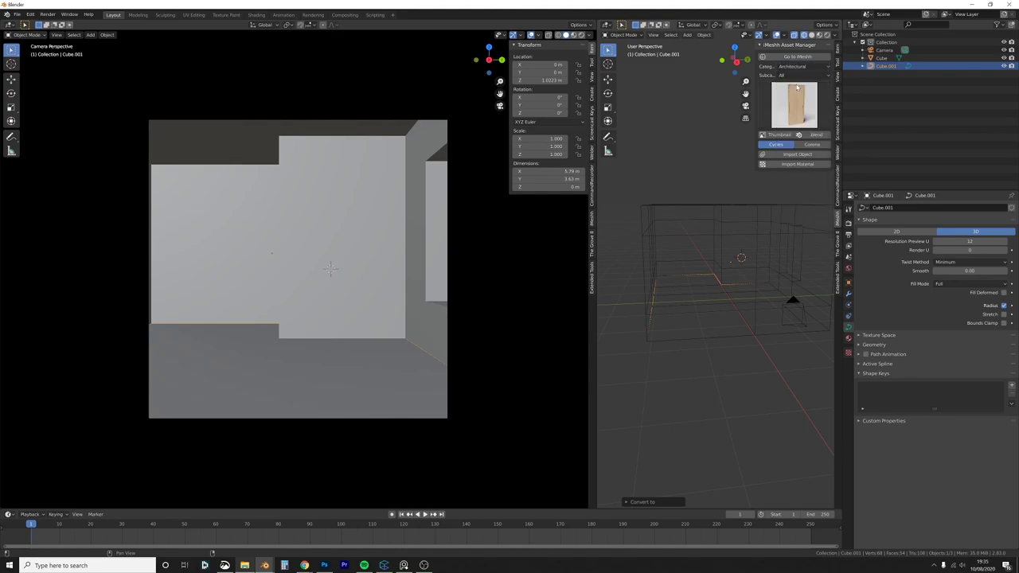
pyautogui.click(792, 75)
pyautogui.click(800, 121)
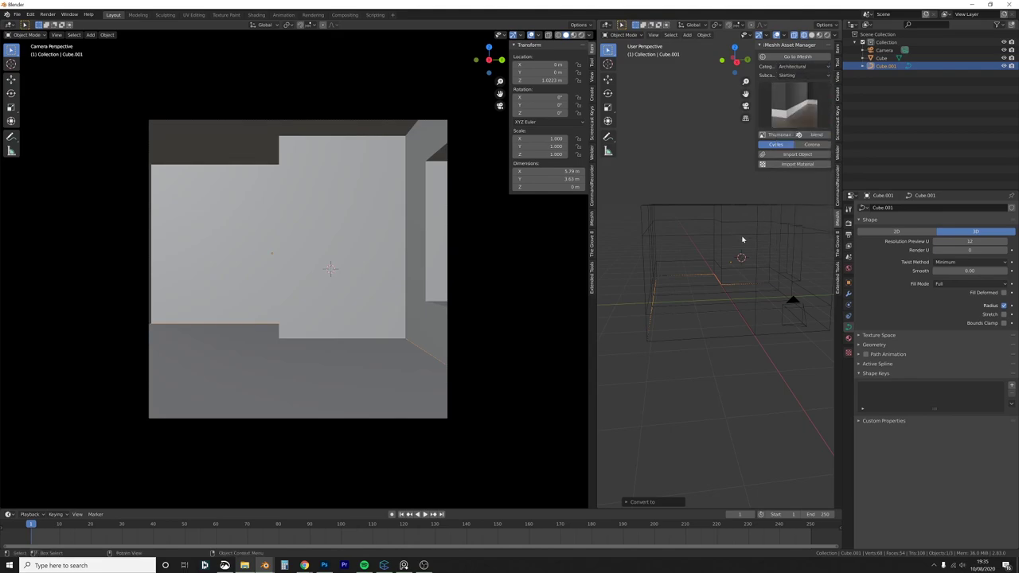
pyautogui.click(794, 103)
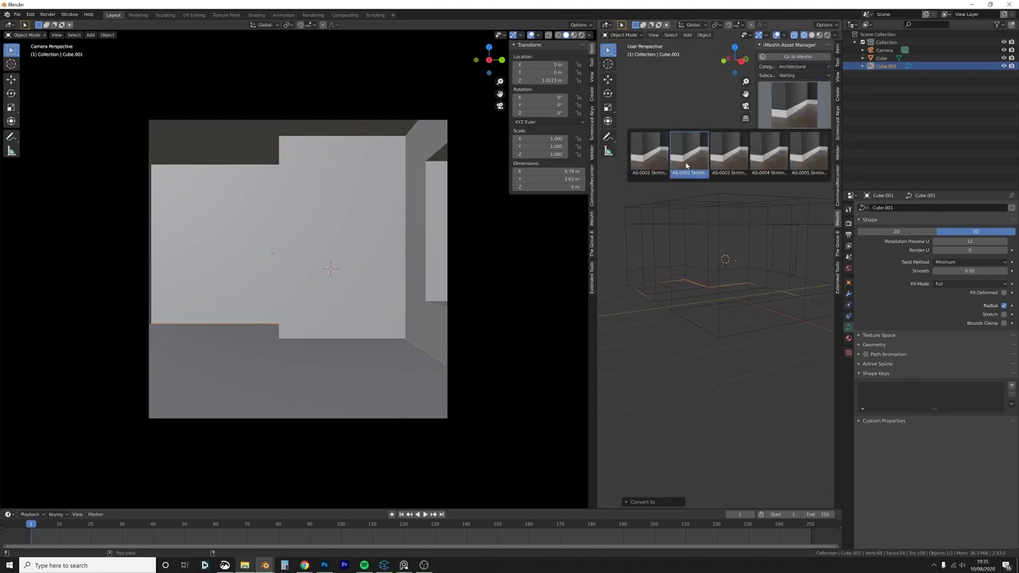
pyautogui.click(688, 163)
pyautogui.click(796, 154)
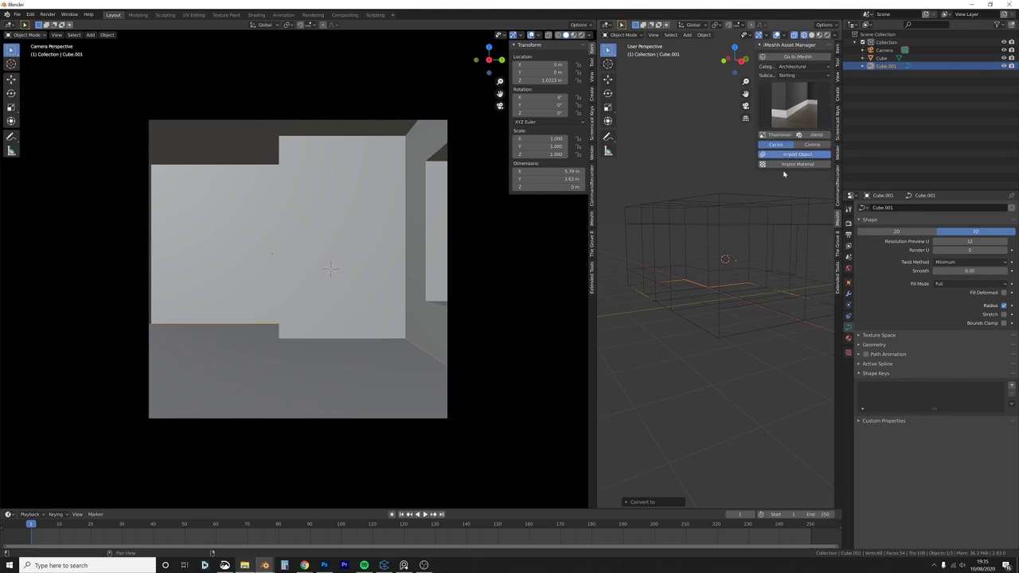
# Step: Select the floor outline curve instead of the room mesh that overlaps it
pyautogui.scroll(4, 733, 296)
pyautogui.click(734, 298)
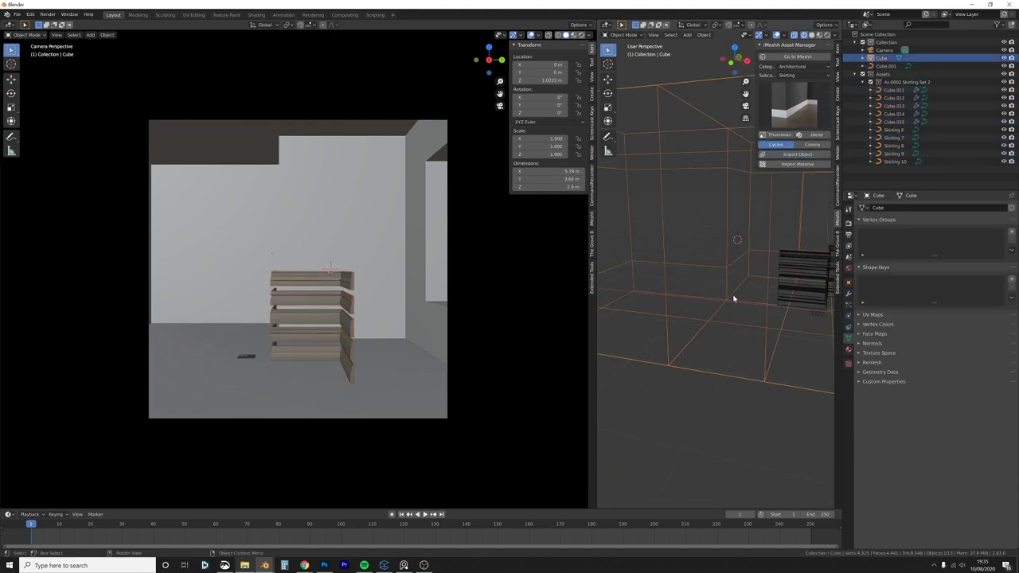
pyautogui.click(733, 299)
pyautogui.click(718, 300)
pyautogui.click(719, 300)
pyautogui.click(719, 305)
pyautogui.click(719, 305)
pyautogui.click(720, 303)
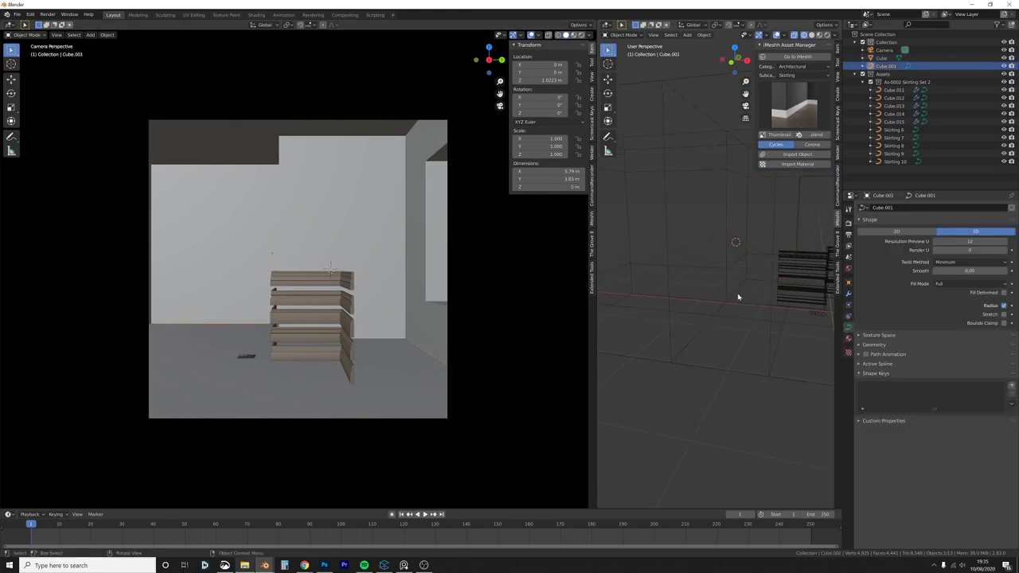
pyautogui.moveTo(739, 289); pyautogui.dragTo(720, 319)
pyautogui.hotkey('ctrl', 'z')
pyautogui.press('g')
pyautogui.rightClick(771, 298)
# Step: Isolate the floor outline and the imported skirting set in local view, without the room, and widen that viewport
pyautogui.moveTo(772, 298); pyautogui.dragTo(786, 325, button='middle')
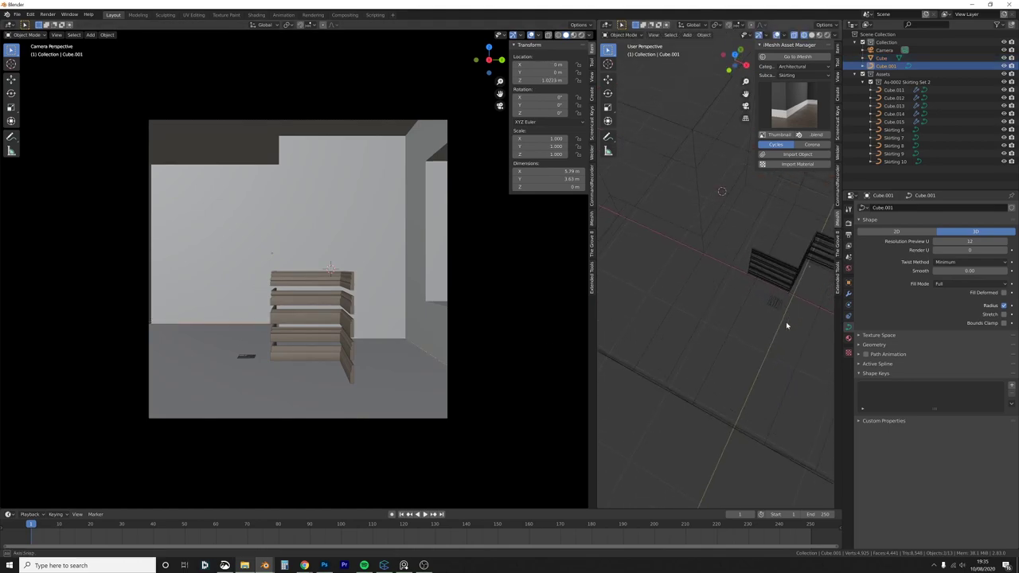
pyautogui.press('a')
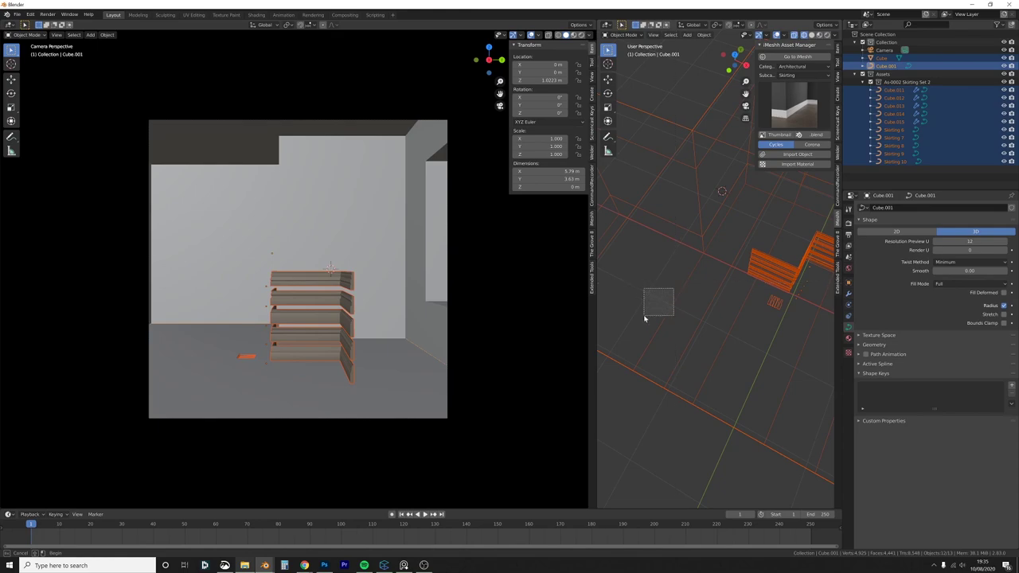
pyautogui.press('/')
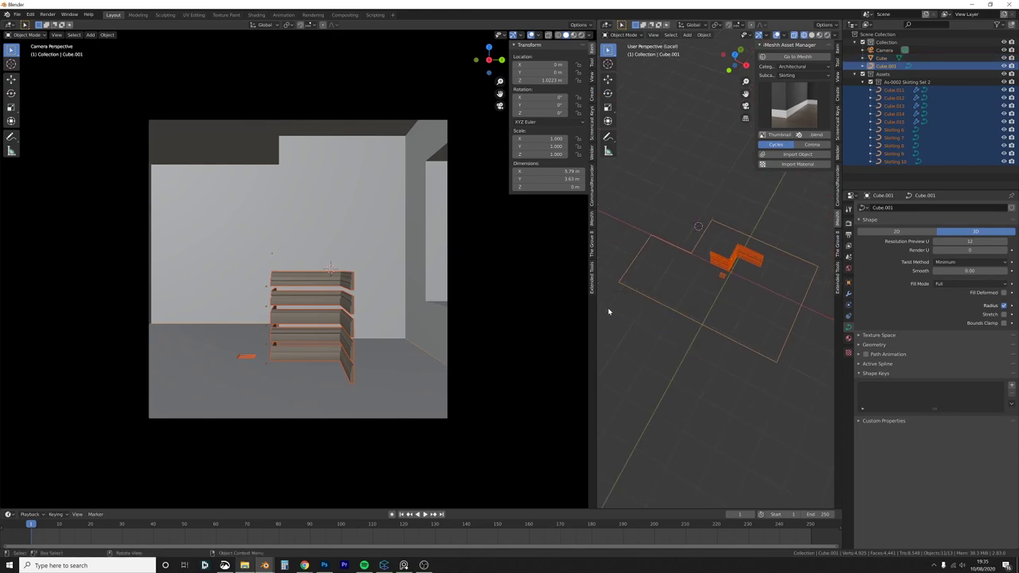
pyautogui.moveTo(596, 320); pyautogui.dragTo(363, 319)
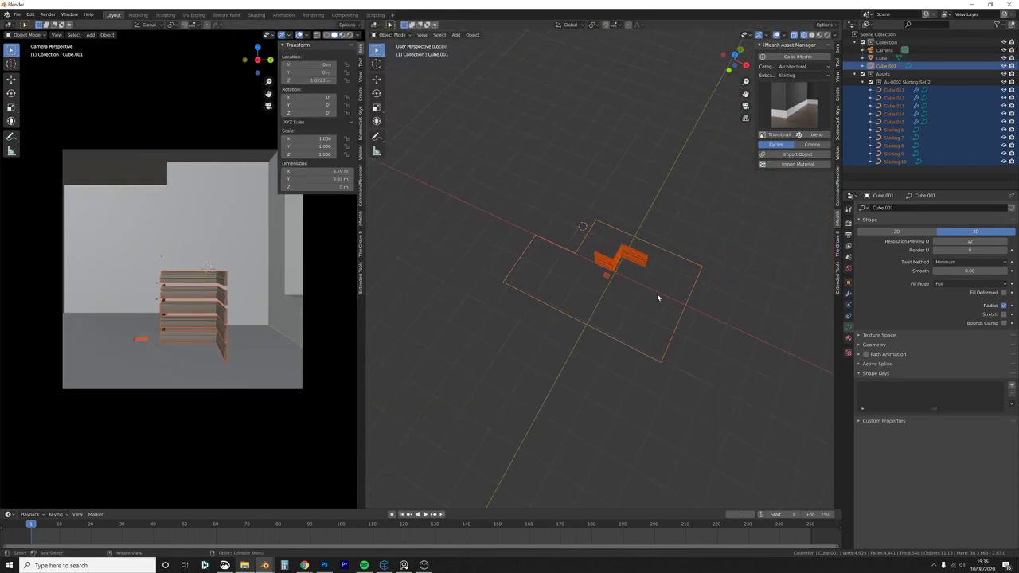
# Step: Display the isolated objects in solid shading and select only the floor outline curve
pyautogui.scroll(7, 637, 286)
pyautogui.press('z')
pyautogui.click(667, 263)
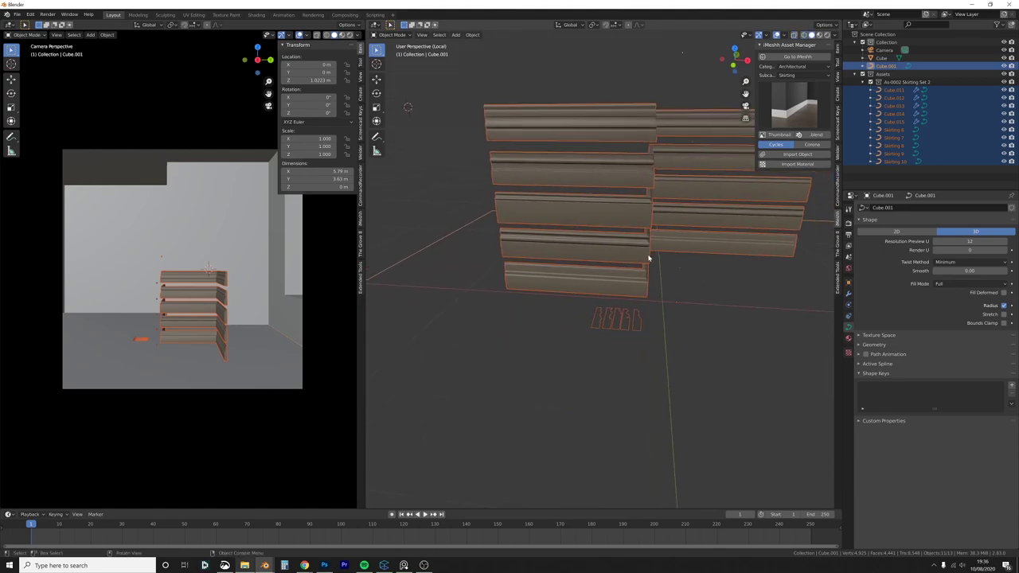
pyautogui.moveTo(648, 257)
pyautogui.mouseDown(button='middle')
pyautogui.moveTo(637, 268)
pyautogui.moveTo(659, 294)
pyautogui.mouseUp(button='middle')
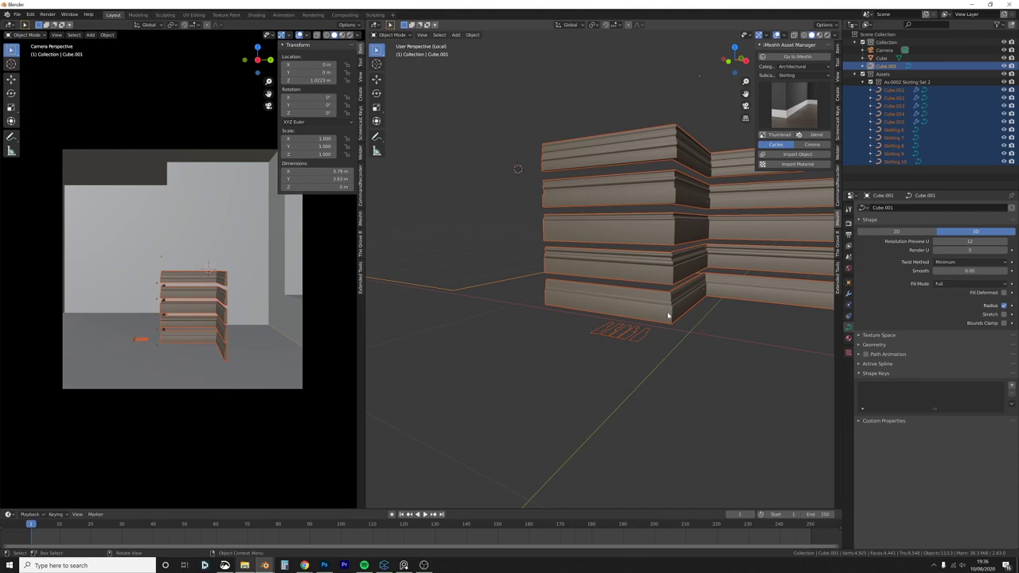
pyautogui.click(623, 330)
pyautogui.click(493, 287)
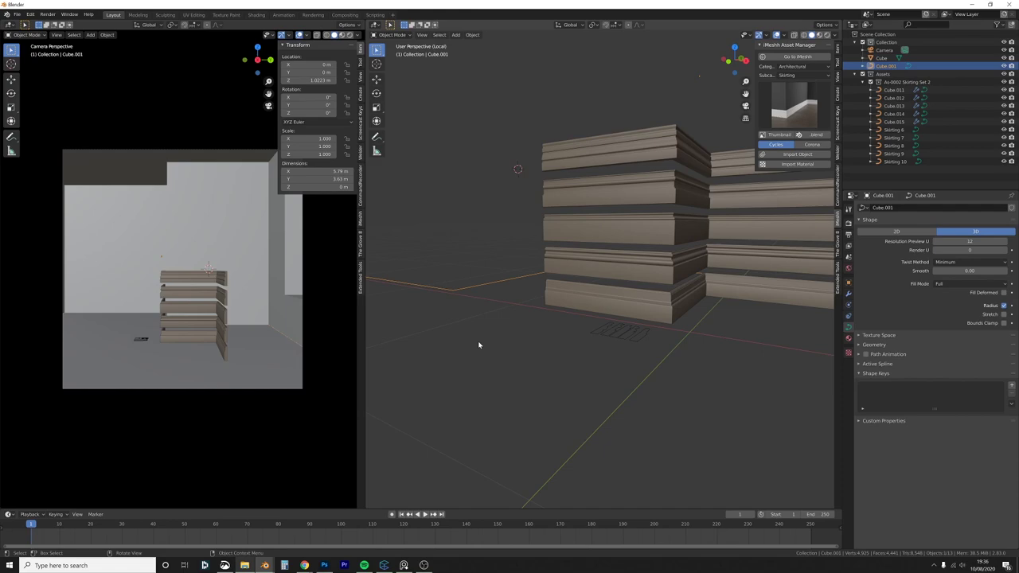
# Step: Hide the camera viewport's sidebar and enable its Face Orientation overlay
pyautogui.click(278, 290)
pyautogui.press('n')
pyautogui.click(307, 35)
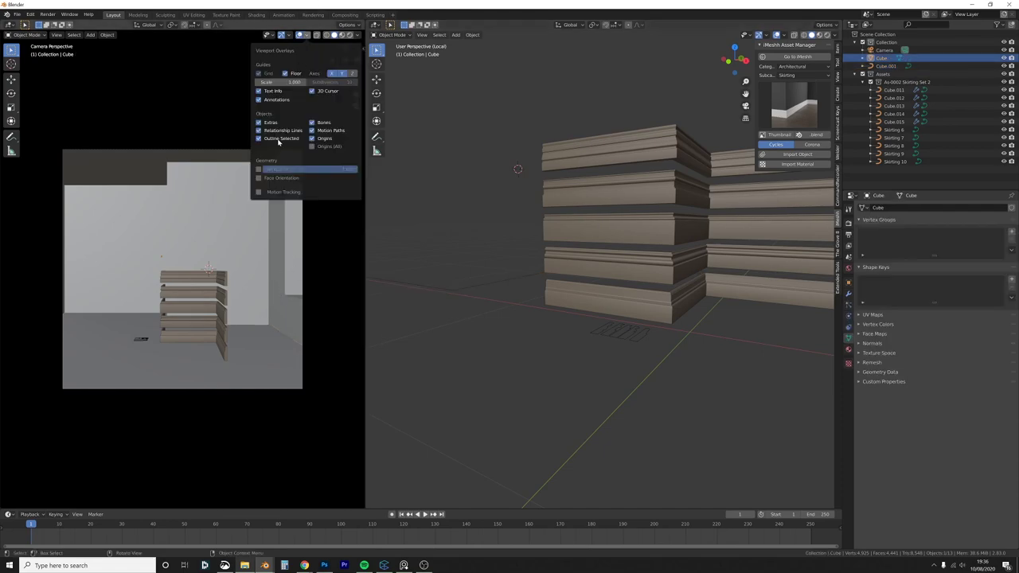
pyautogui.click(259, 179)
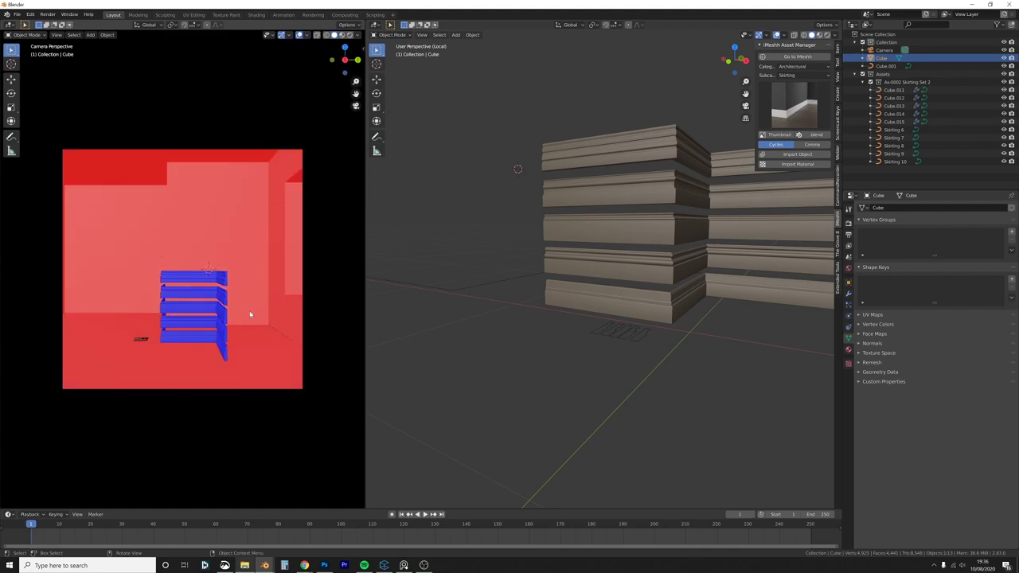
# Step: Join the floor outline curve into the second-lowest sample skirting so it takes on that profile
pyautogui.click(269, 325)
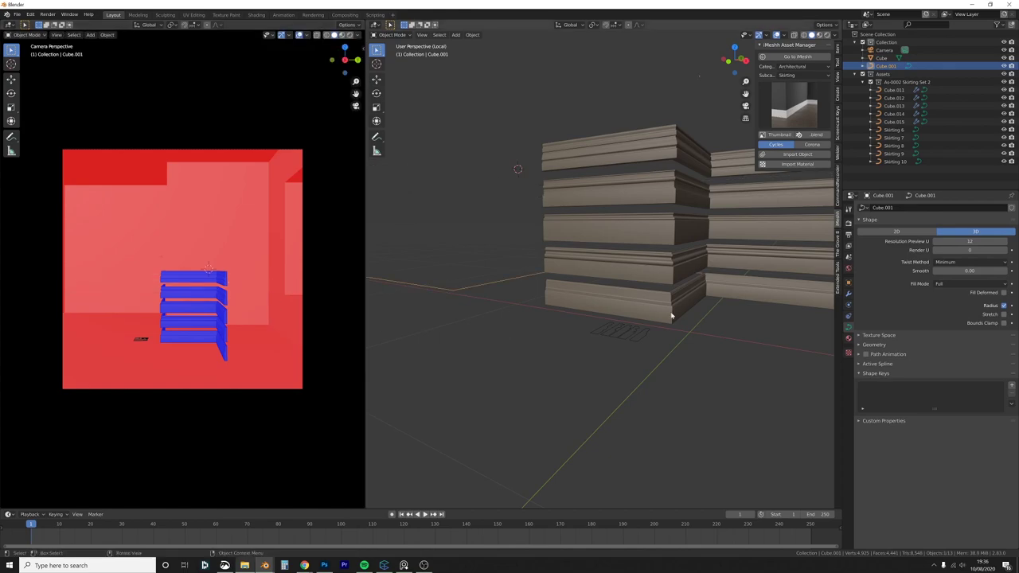
pyautogui.keyDown('shift'); pyautogui.click(672, 280); pyautogui.keyUp('shift')
pyautogui.hotkey('ctrl', 'j')
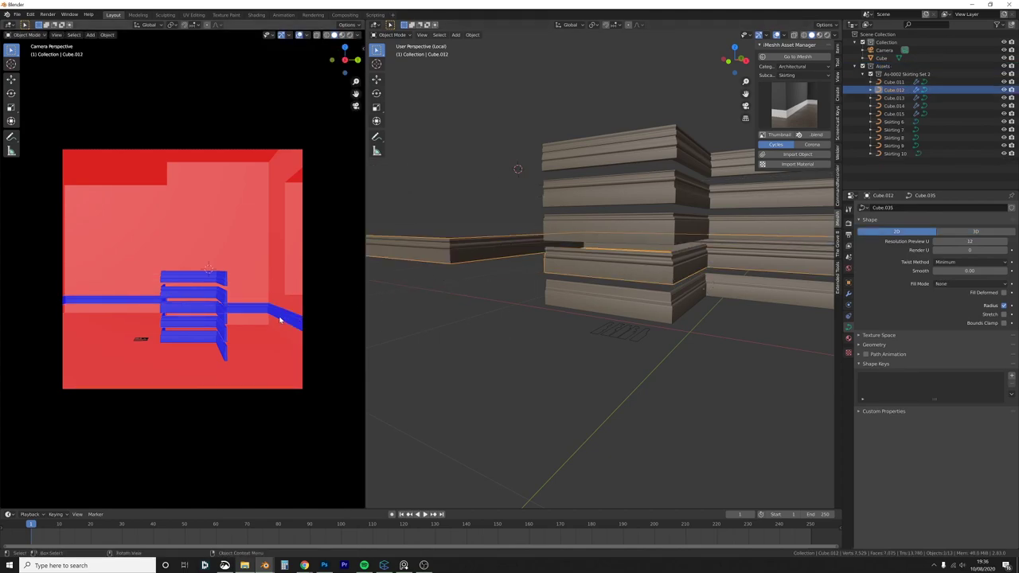
# Step: Recalculate the normals of all the room mesh's faces with the Inside option enabled
pyautogui.click(204, 307)
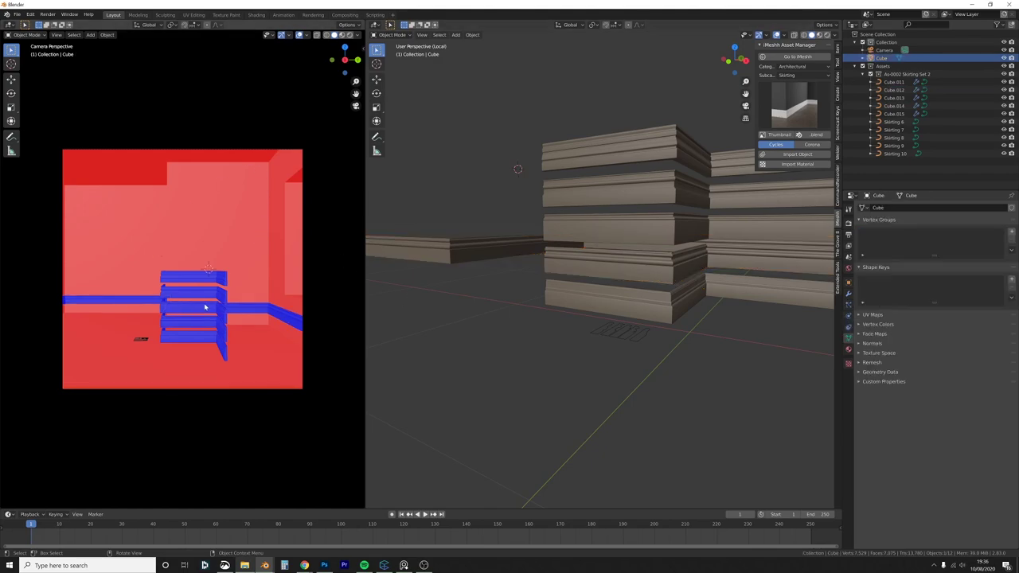
pyautogui.press('Tab')
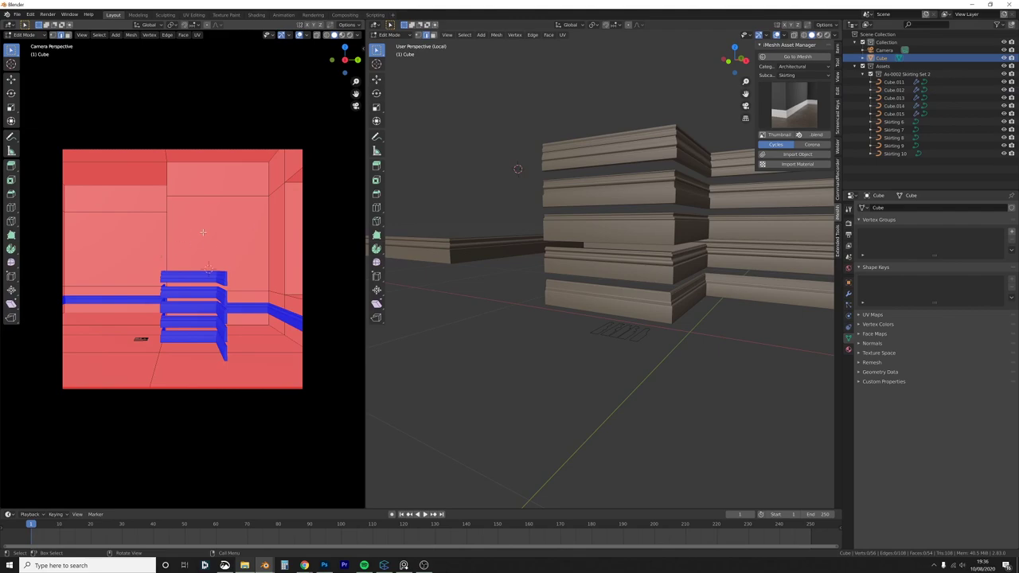
pyautogui.press('a')
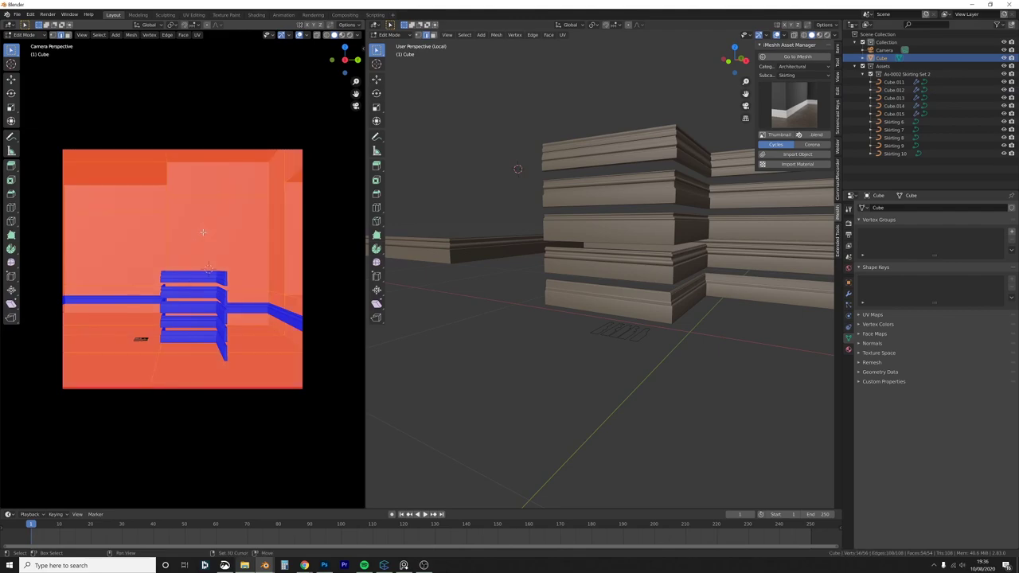
pyautogui.hotkey('shift', 'n')
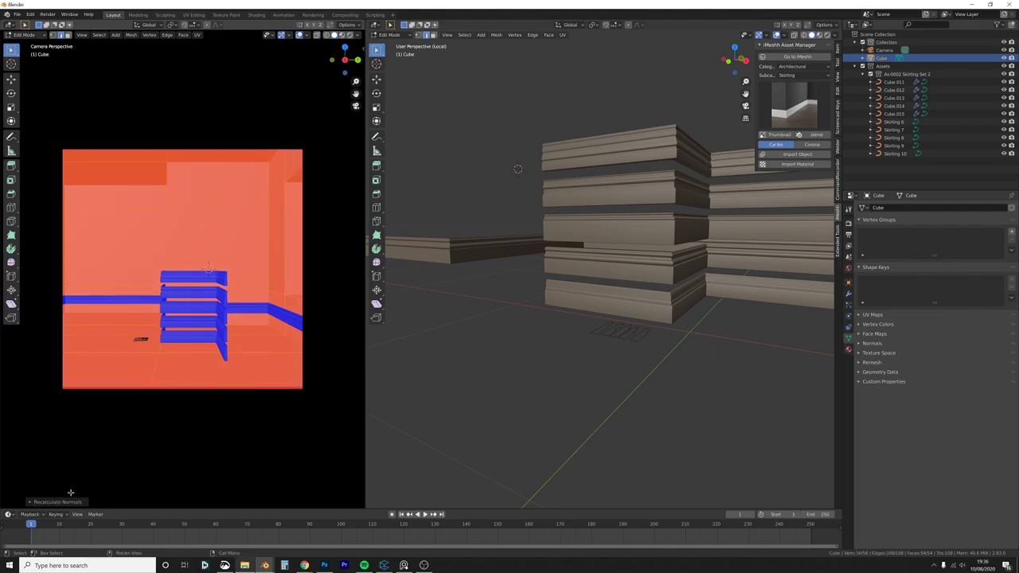
pyautogui.click(31, 503)
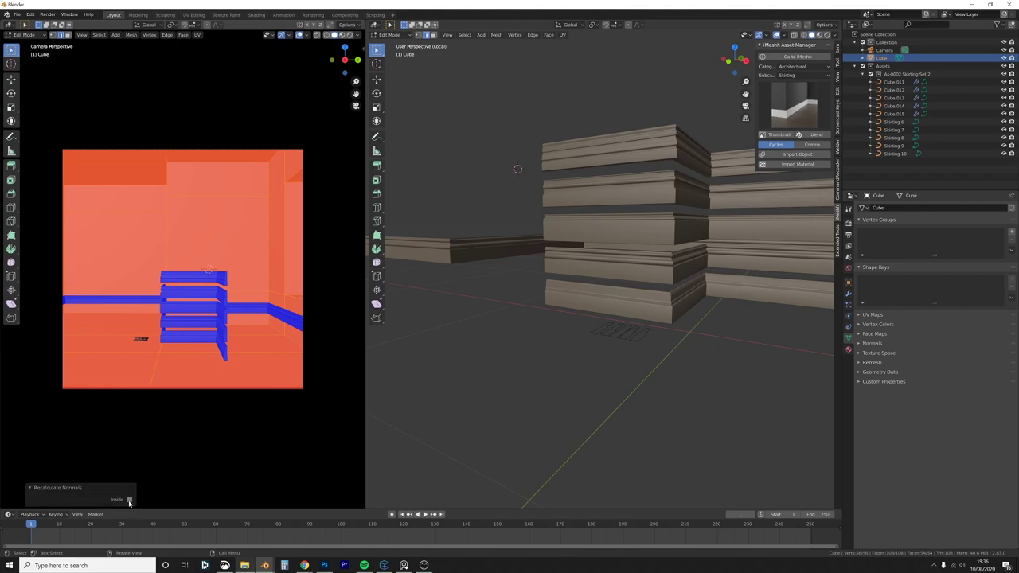
pyautogui.click(129, 499)
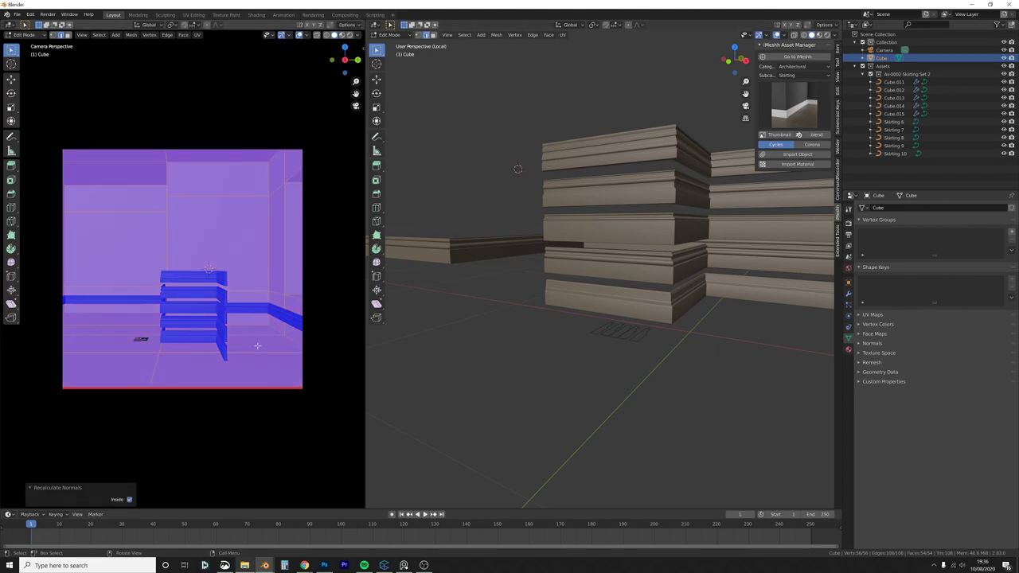
pyautogui.press('Tab')
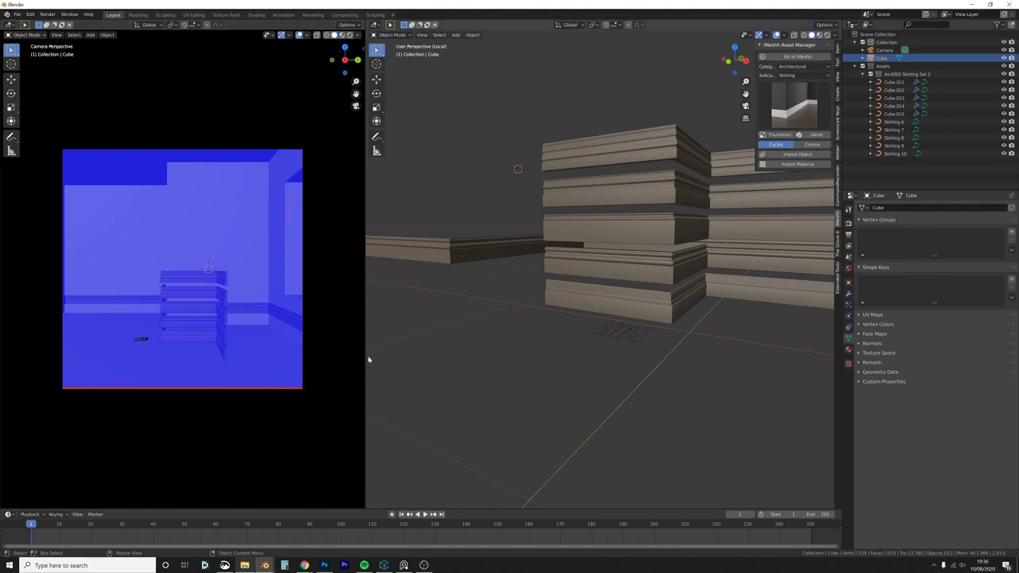
# Step: Delete the original sample segment from the joined skirting curve, keeping only the run around the room
pyautogui.moveTo(478, 374); pyautogui.dragTo(529, 363, button='middle')
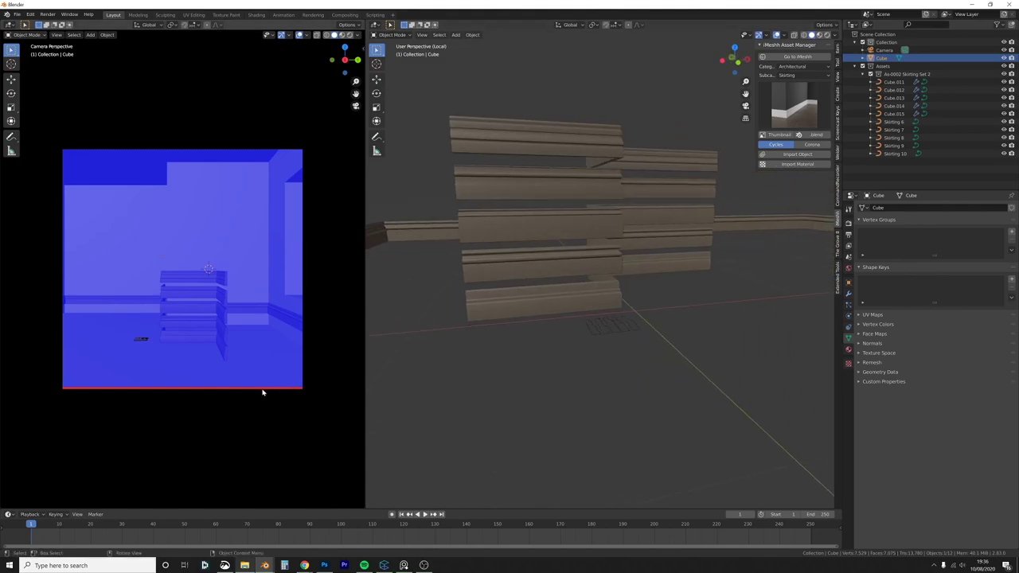
pyautogui.moveTo(374, 341); pyautogui.dragTo(512, 243, button='middle')
pyautogui.click(432, 214)
pyautogui.moveTo(433, 214); pyautogui.dragTo(532, 253, button='middle')
pyautogui.press('Tab')
pyautogui.click(535, 256)
pyautogui.hotkey('ctrl', 'l')
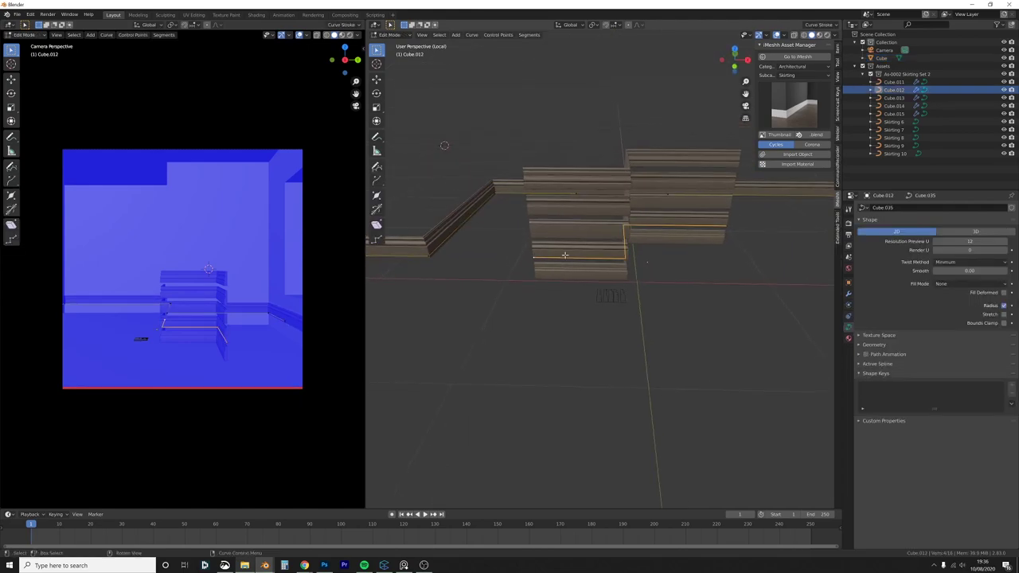
pyautogui.press('x')
pyautogui.click(566, 256)
pyautogui.press('Tab')
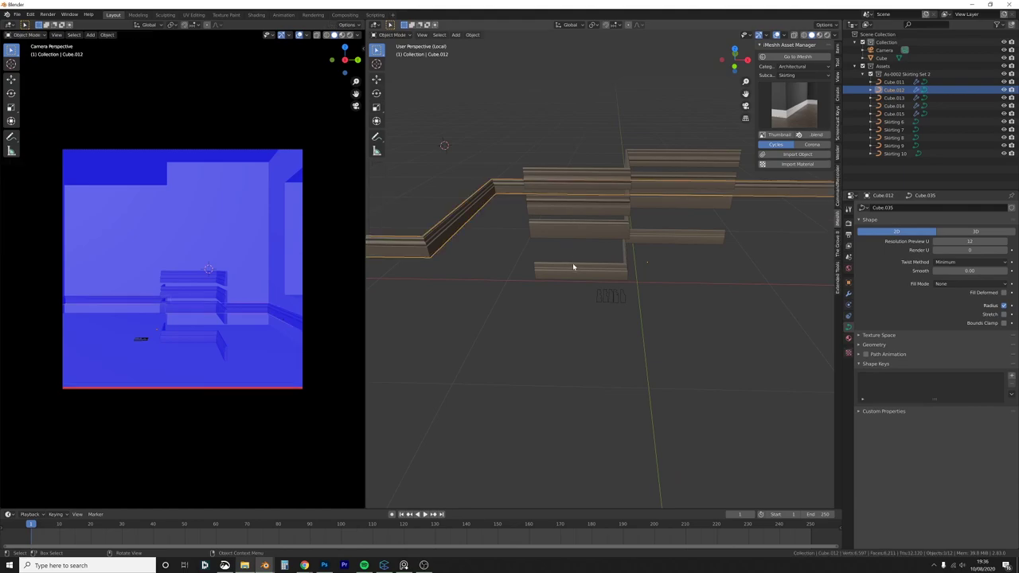
# Step: Select the remaining sample skirtings and profile curves, and exit local view
pyautogui.moveTo(572, 263); pyautogui.dragTo(608, 319, button='middle')
pyautogui.moveTo(630, 353); pyautogui.dragTo(506, 200)
pyautogui.moveTo(587, 296); pyautogui.dragTo(579, 278, button='middle')
pyautogui.press('m')
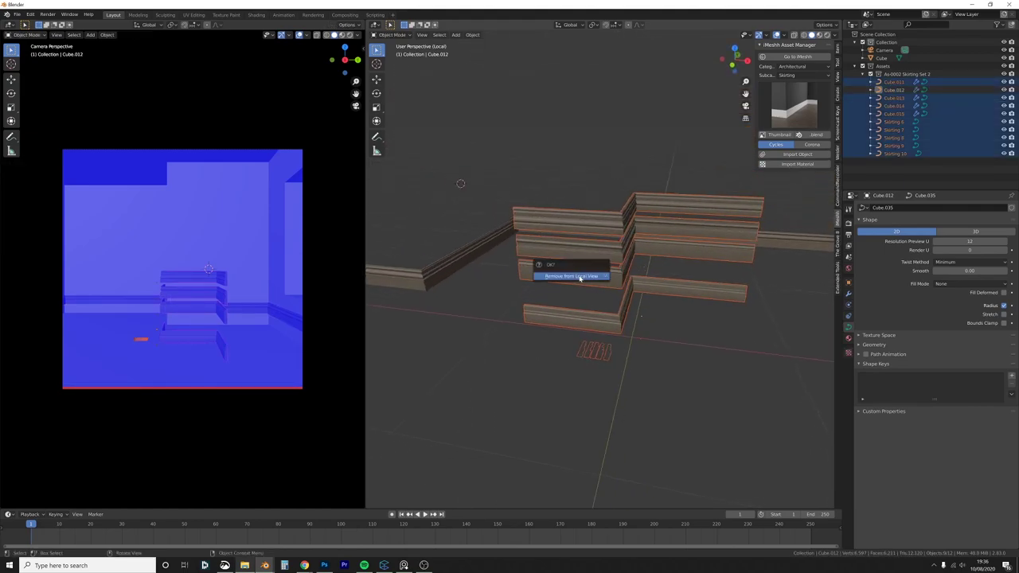
pyautogui.press('KP_Divide')
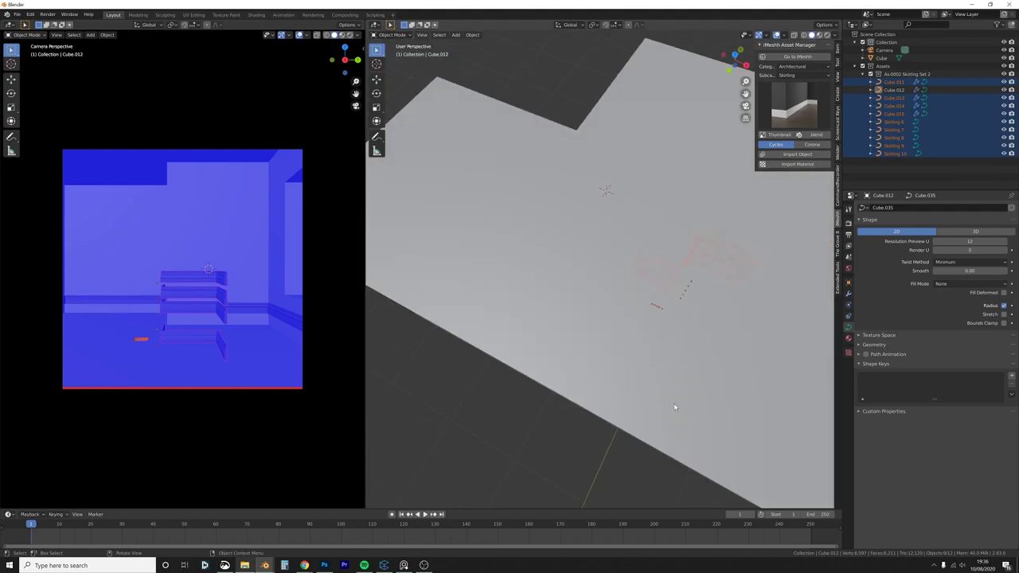
# Step: Move the selected sample skirtings and profile curves into a new collection named Rubbish/Trash, and hide that collection
pyautogui.scroll(5, 674, 402)
pyautogui.moveTo(674, 402); pyautogui.dragTo(579, 315, button='middle')
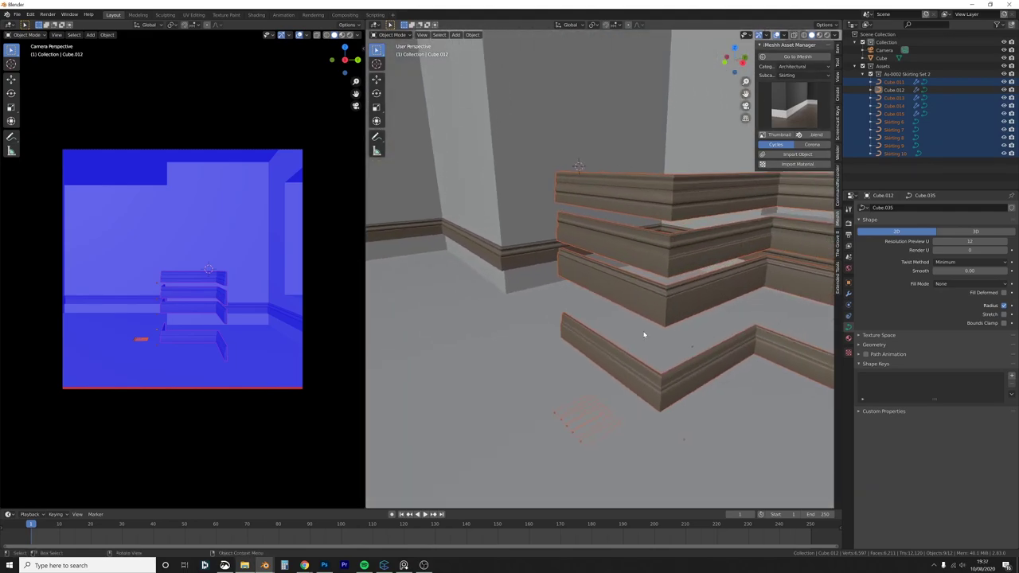
pyautogui.press('m')
pyautogui.click(637, 360)
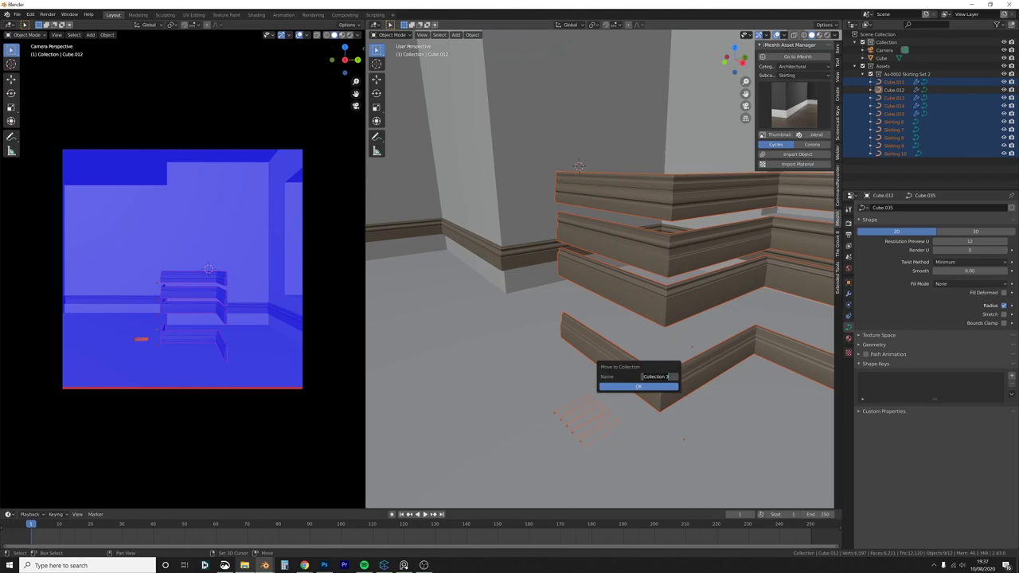
pyautogui.write('Rail')
pyautogui.click(638, 386)
pyautogui.click(886, 97)
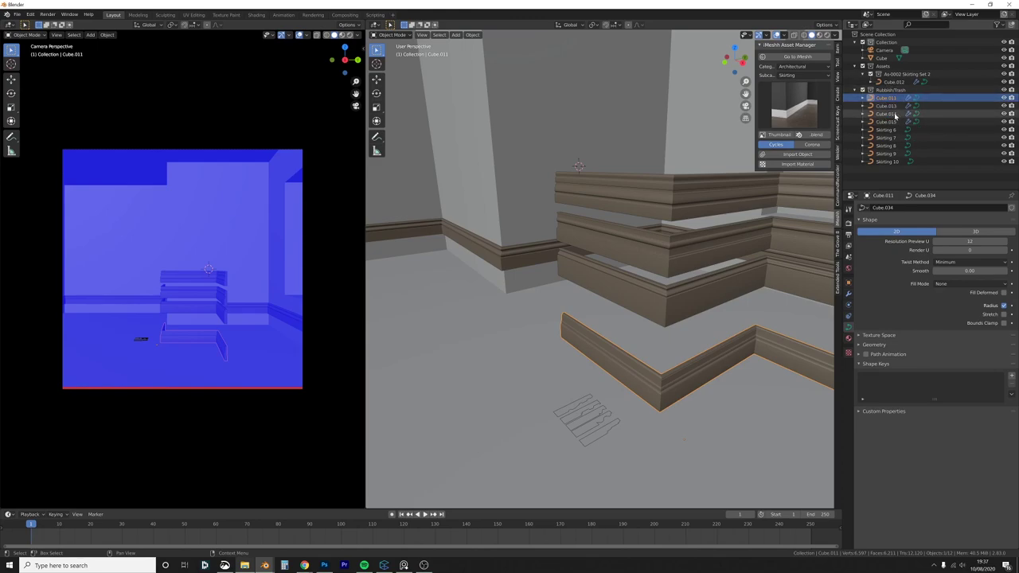
pyautogui.click(1005, 90)
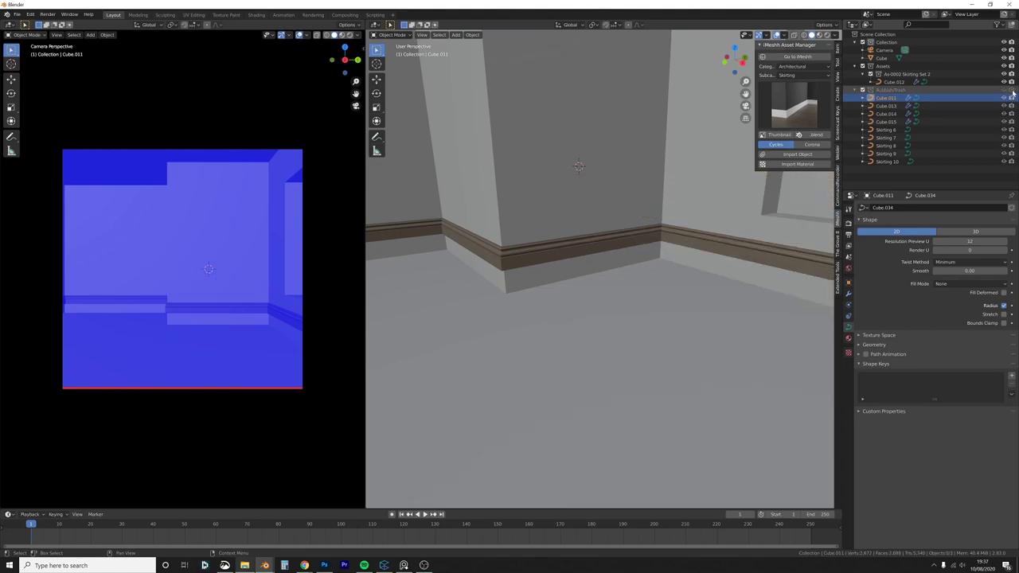
# Step: Lower the room's skirting along the Z axis so that it sits on the floor
pyautogui.click(595, 253)
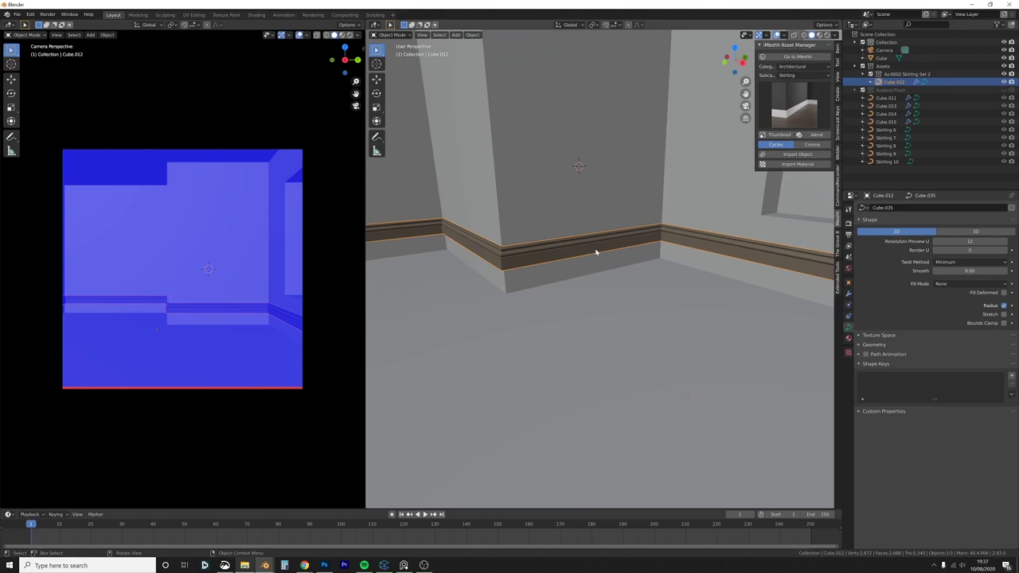
pyautogui.press('m')
pyautogui.moveTo(475, 310); pyautogui.dragTo(526, 278, button='middle')
pyautogui.press('g')
pyautogui.press('z')
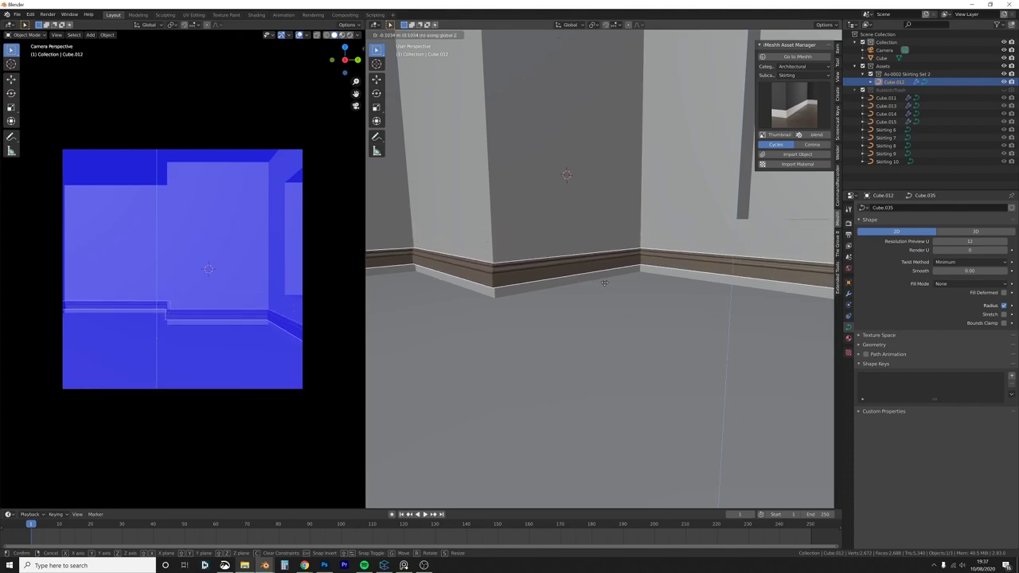
pyautogui.click(595, 53)
pyautogui.moveTo(597, 468); pyautogui.dragTo(586, 418, button='middle')
pyautogui.press('KP_Divide')
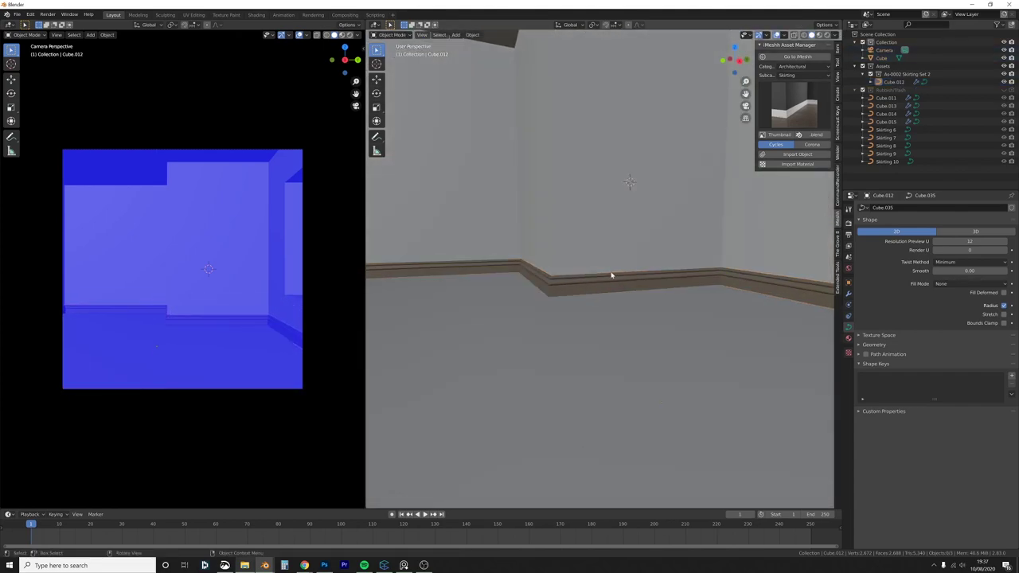
pyautogui.scroll(6, 609, 277)
pyautogui.moveTo(655, 284); pyautogui.dragTo(611, 288, button='middle')
pyautogui.hotkey('shift', 'a')
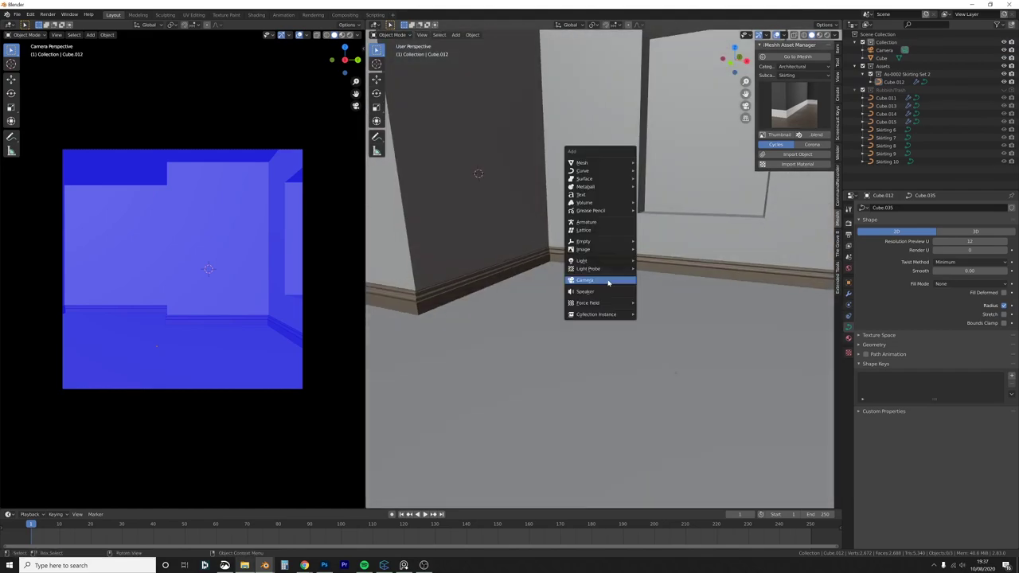
pyautogui.moveTo(605, 163)
pyautogui.moveTo(673, 379)
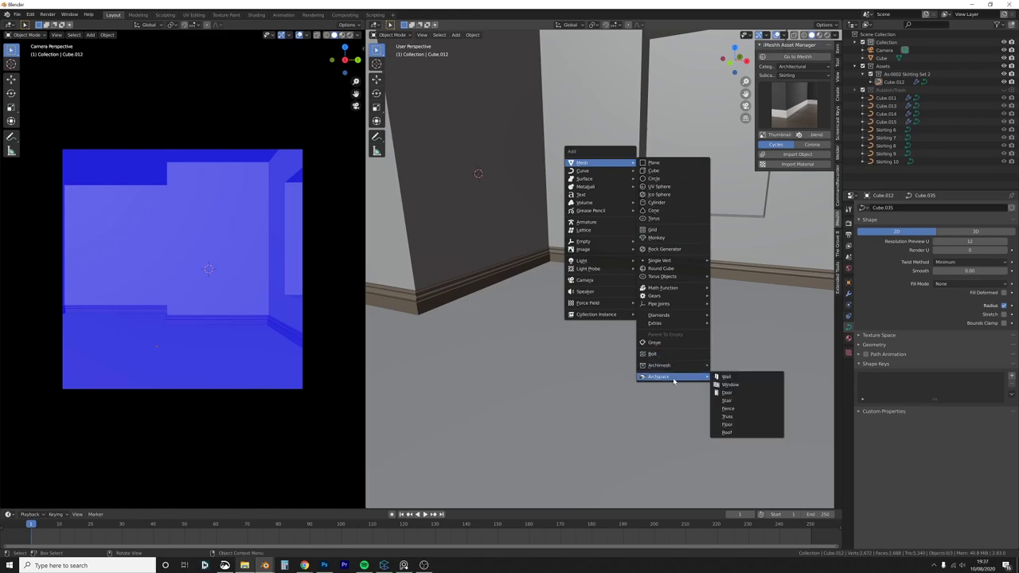
pyautogui.click(739, 432)
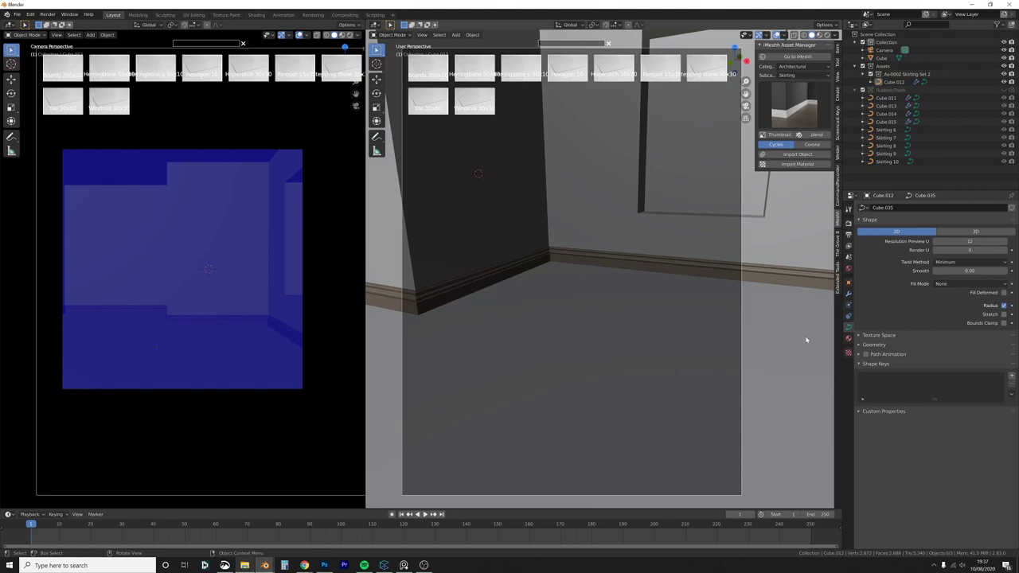
pyautogui.press('Escape')
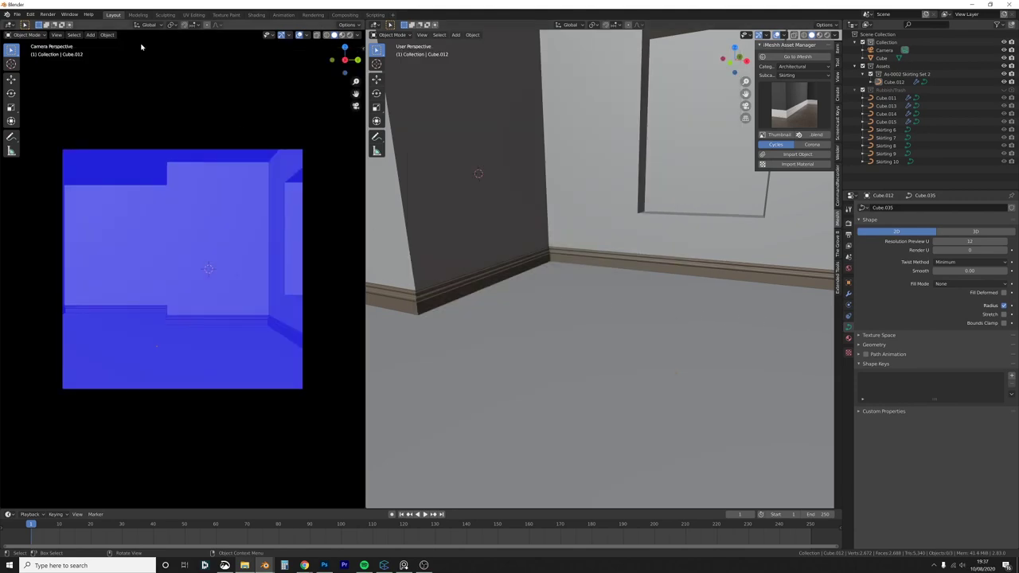
# Step: Search the add-on preferences for "arch" and view the details of the Archipack add-on
pyautogui.click(16, 14)
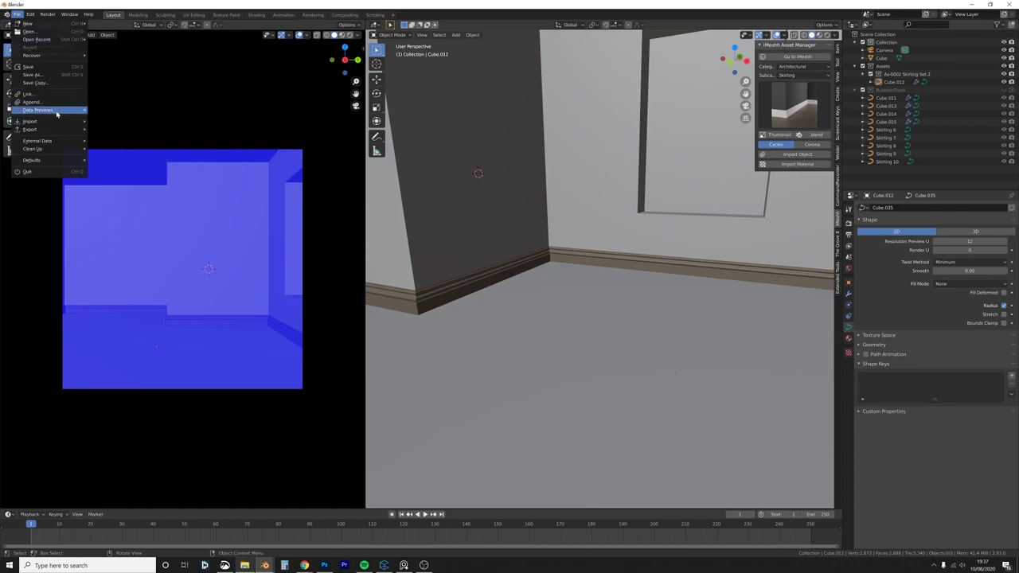
pyautogui.moveTo(50, 141)
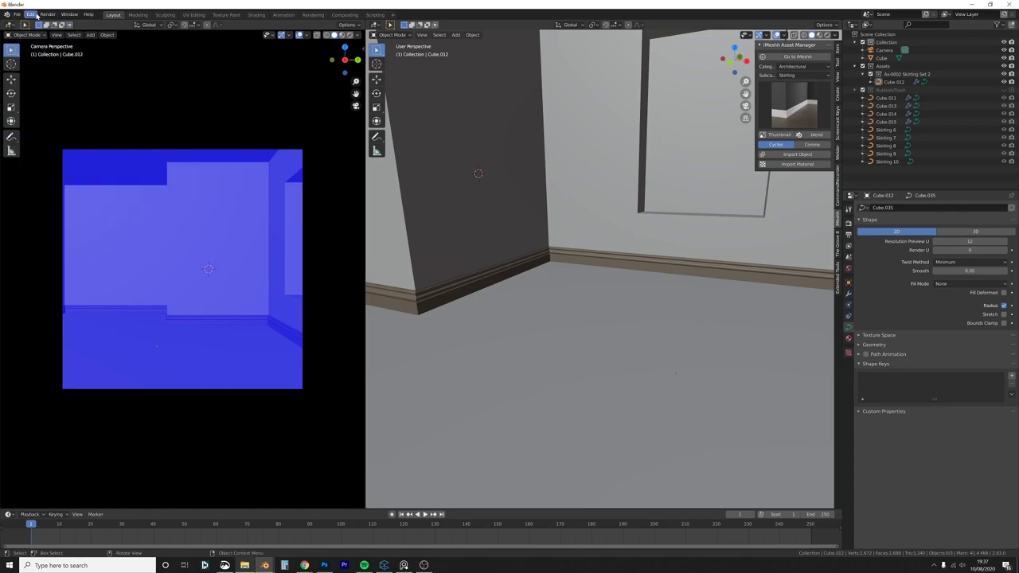
pyautogui.click(32, 15)
pyautogui.click(51, 125)
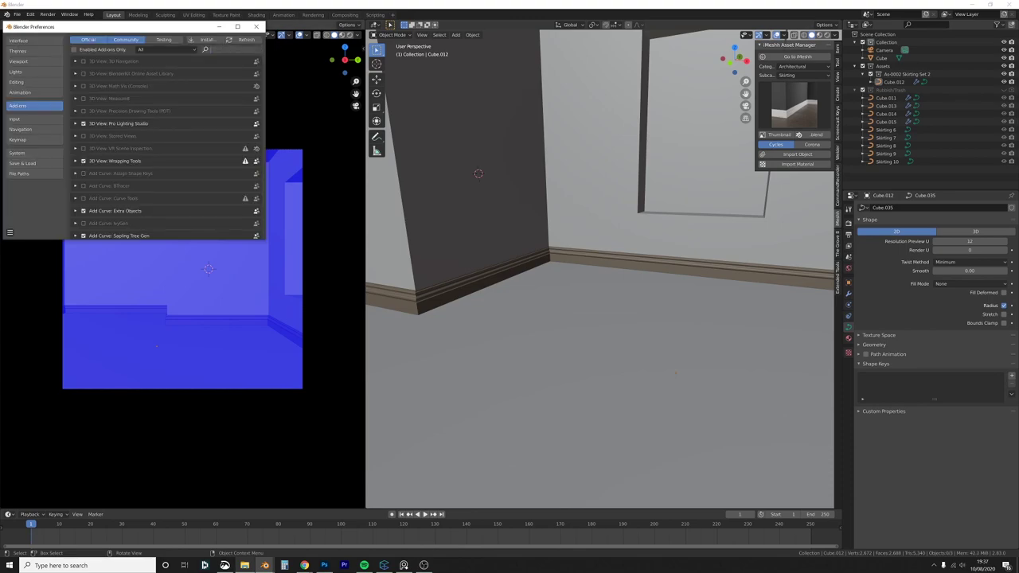
pyautogui.click(227, 49)
pyautogui.write('arch')
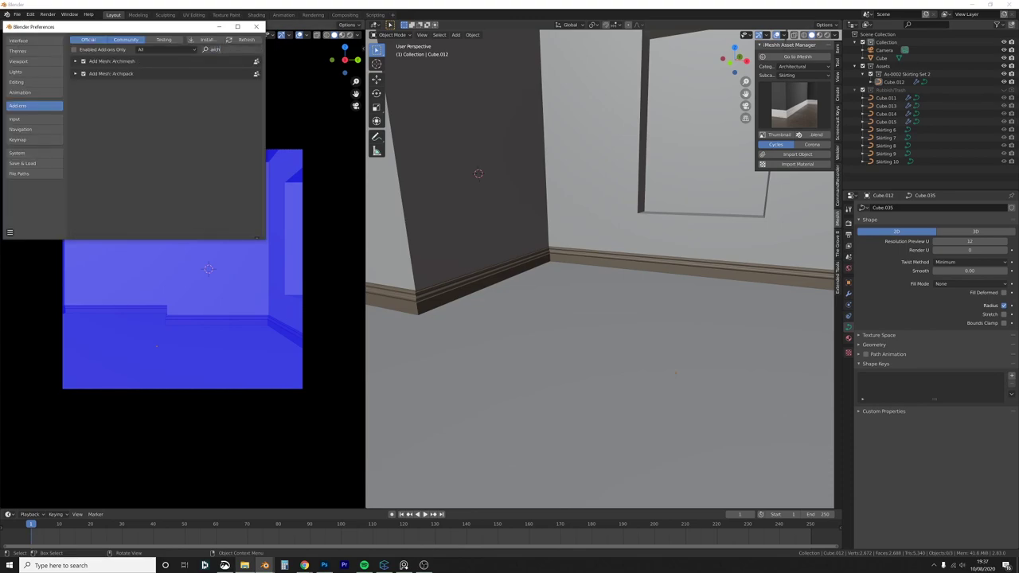
pyautogui.click(75, 73)
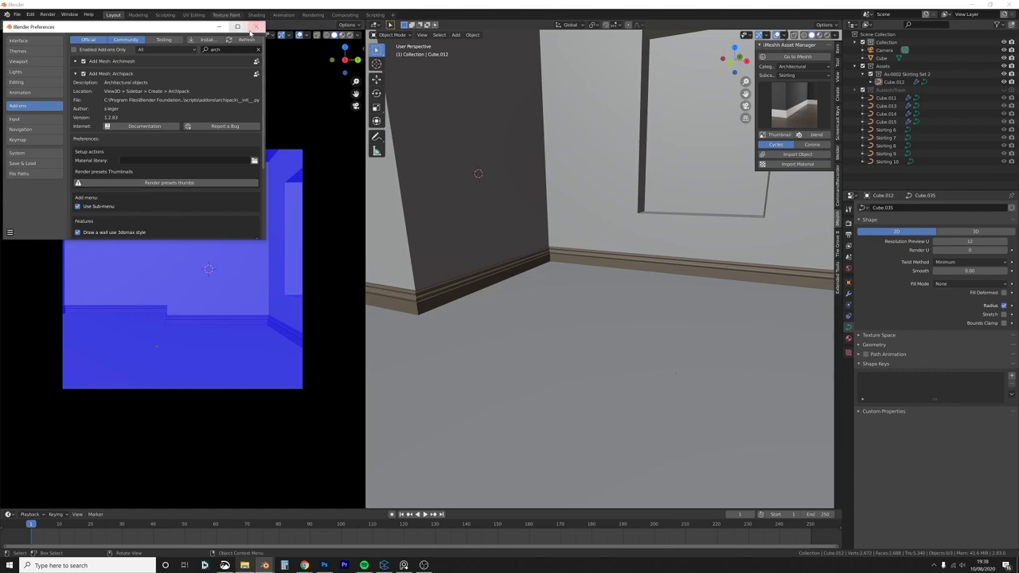
pyautogui.click(256, 27)
# Step: Add an Archipack floor using the second herringbone preset
pyautogui.hotkey('shift', 'a')
pyautogui.moveTo(558, 276)
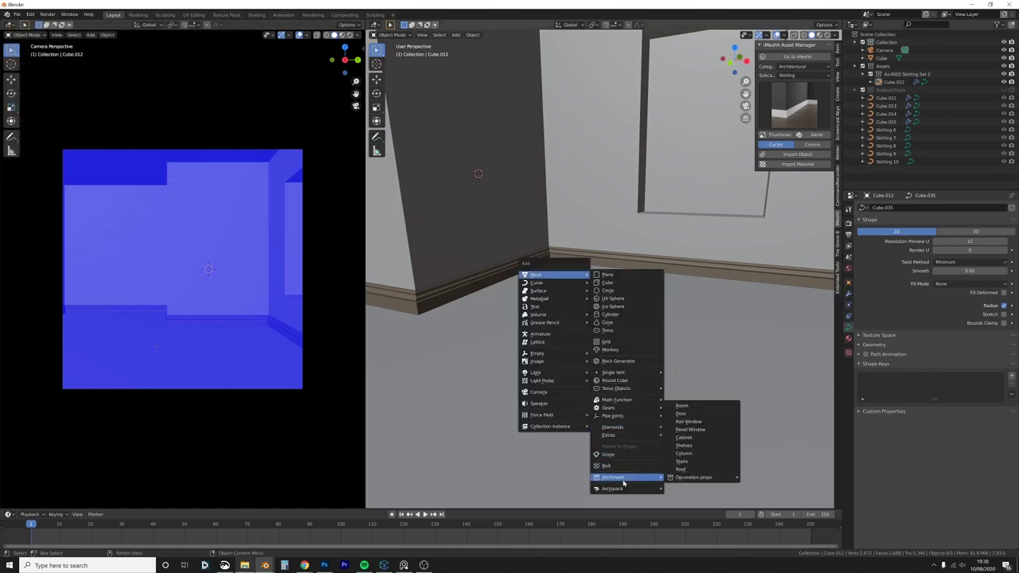
pyautogui.moveTo(627, 486)
pyautogui.click(694, 486)
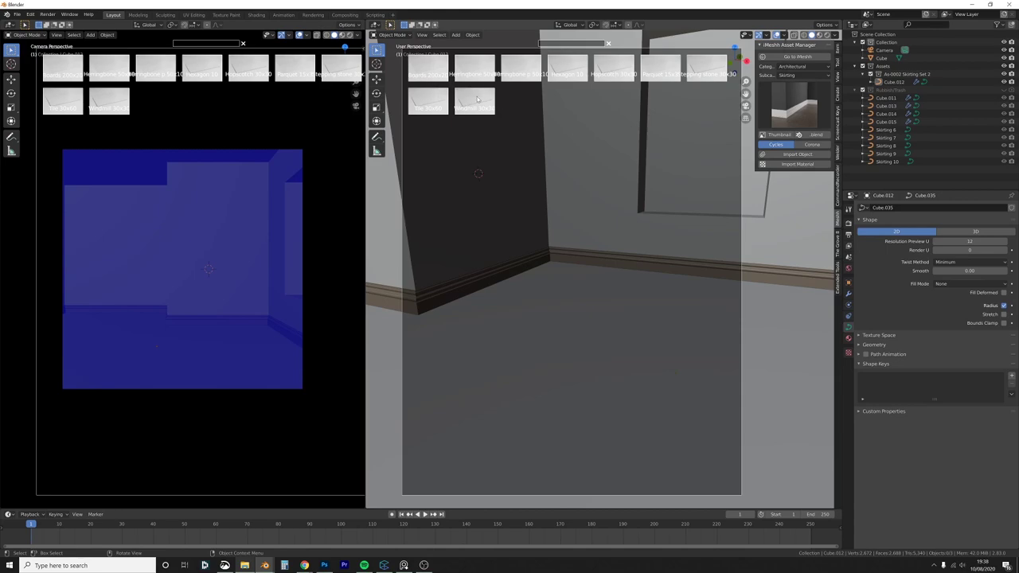
pyautogui.click(526, 72)
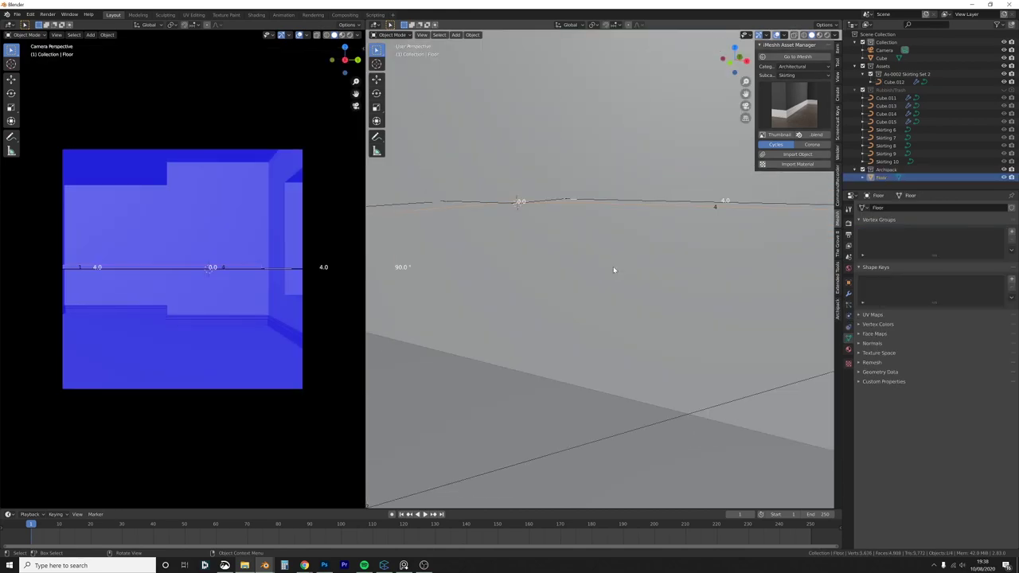
# Step: Turn on the wireframe overlay and show the room and floor in wireframe from the top
pyautogui.scroll(-3, 638, 293)
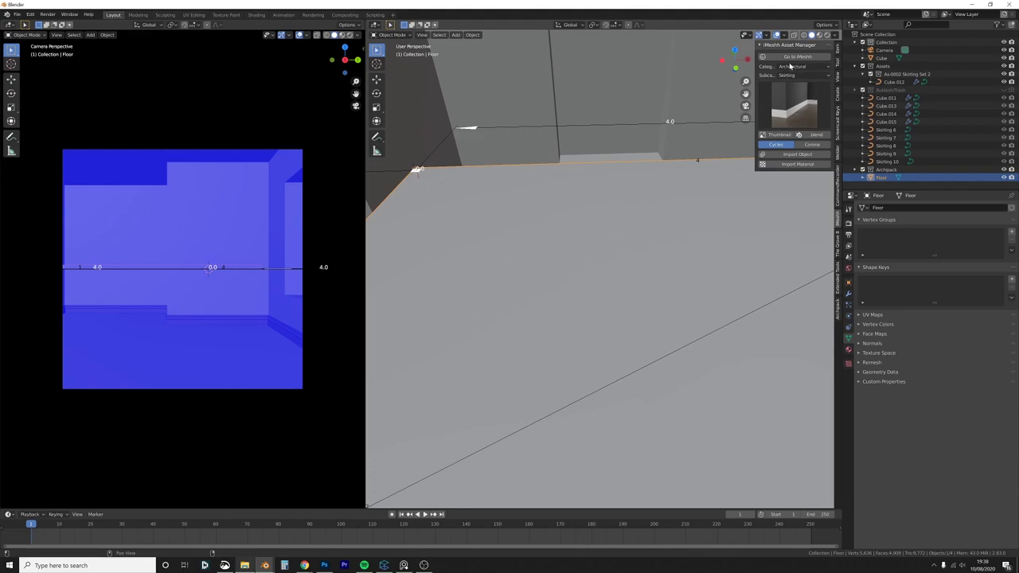
pyautogui.click(786, 37)
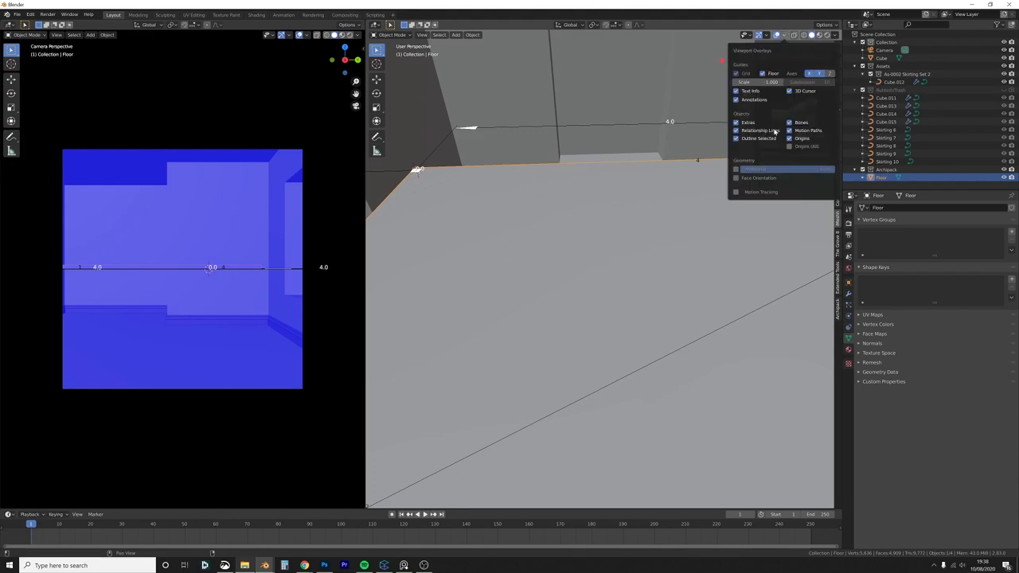
pyautogui.click(735, 169)
pyautogui.moveTo(639, 268); pyautogui.dragTo(616, 271, button='middle')
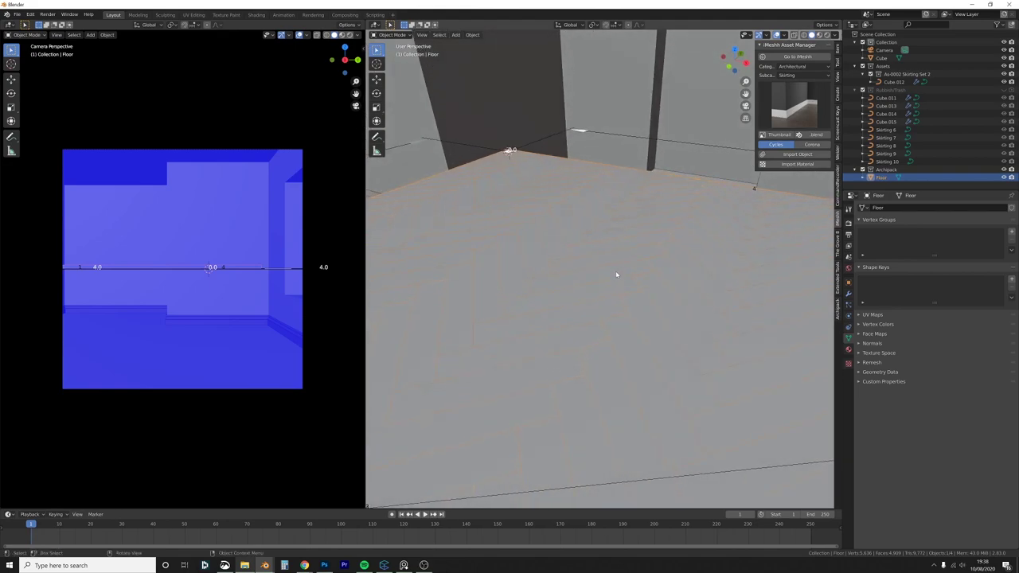
pyautogui.press('KP_7')
pyautogui.press('z')
pyautogui.click(587, 262)
pyautogui.scroll(-5, 587, 262)
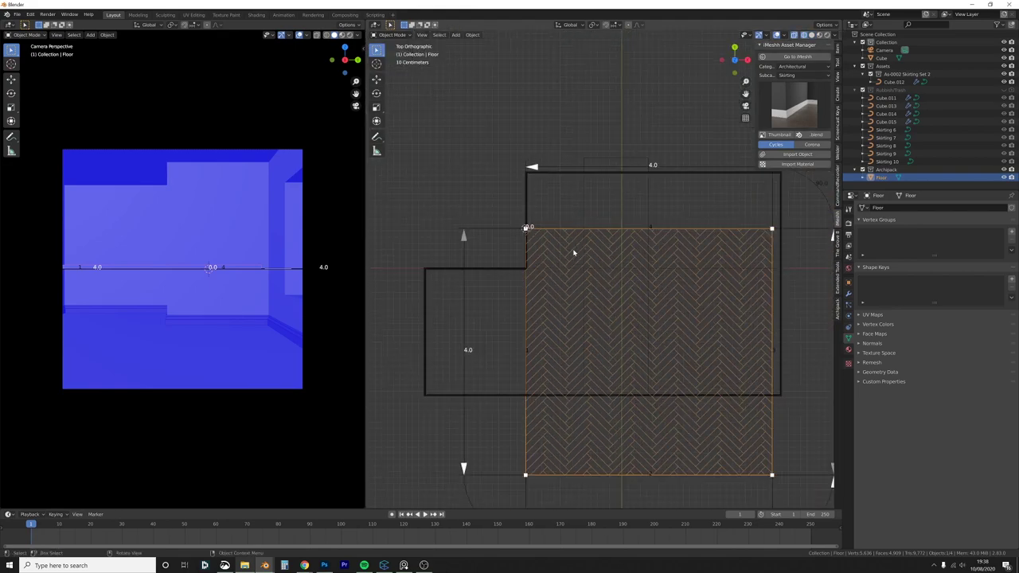
# Step: Turn on vertex snapping and move the herringbone floor so its upper-right corner meets the room's upper-right corner
pyautogui.click(525, 228)
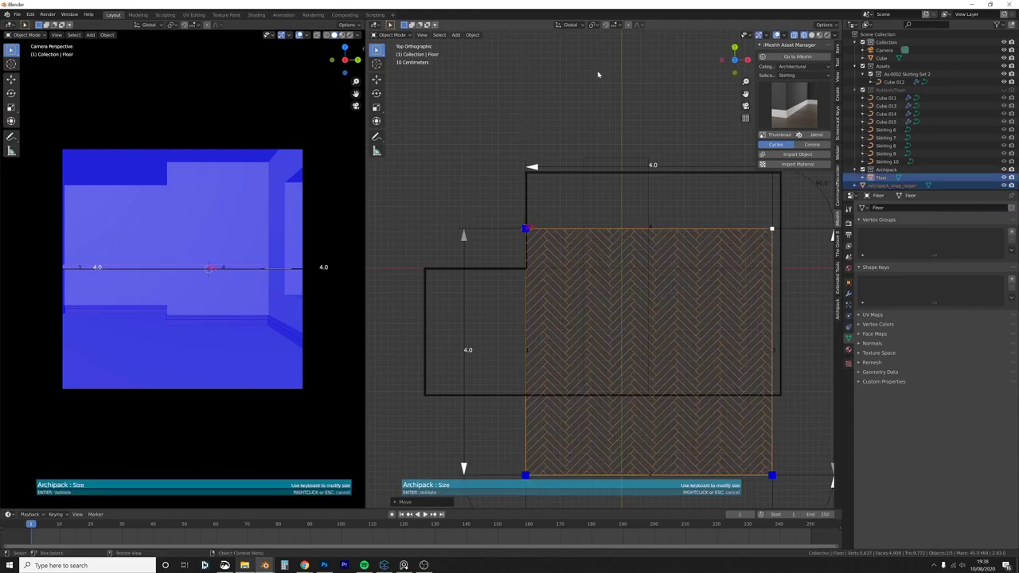
pyautogui.click(607, 24)
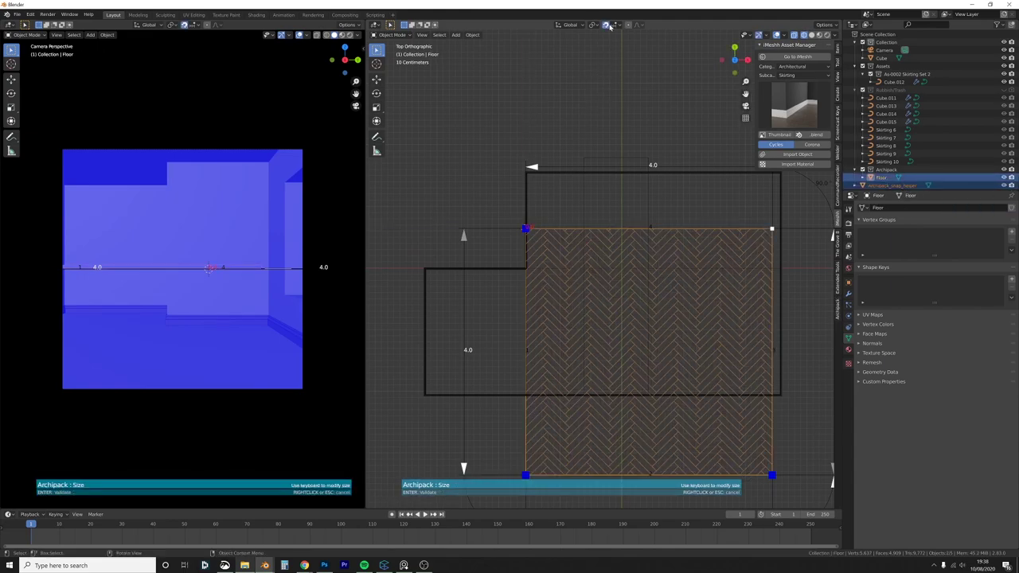
pyautogui.click(615, 26)
pyautogui.click(602, 58)
pyautogui.moveTo(771, 230); pyautogui.dragTo(723, 190)
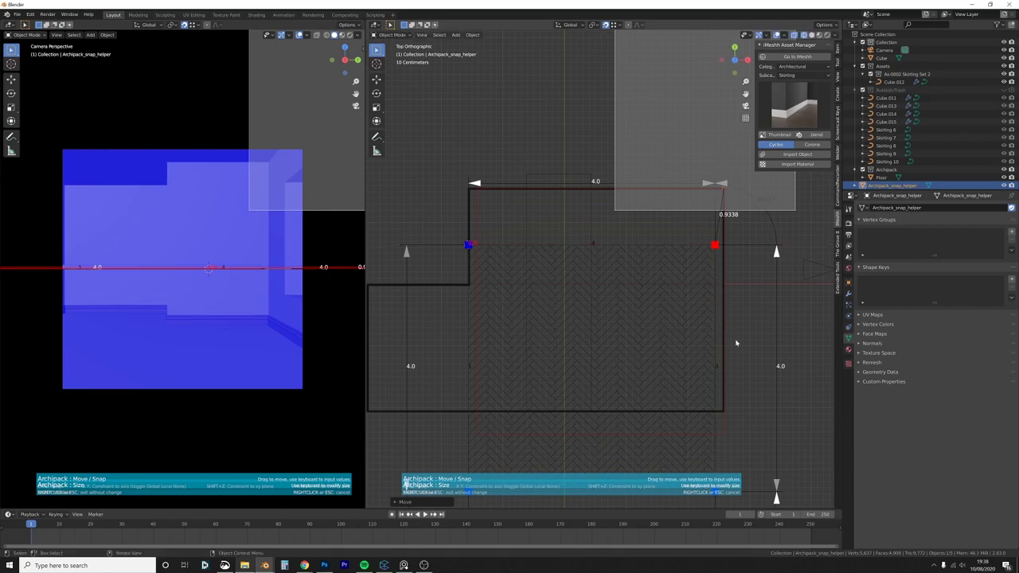
# Step: Stretch the floor's other three corners over the room's outer extents, about 5.79 along the lower edge and 3.67 along the left edge
pyautogui.keyDown('shift'); pyautogui.moveTo(742, 365); pyautogui.dragTo(739, 303, button='middle'); pyautogui.keyUp('shift')
pyautogui.moveTo(721, 371); pyautogui.dragTo(720, 344)
pyautogui.moveTo(457, 353); pyautogui.dragTo(607, 327, button='middle')
pyautogui.press('KP_7')
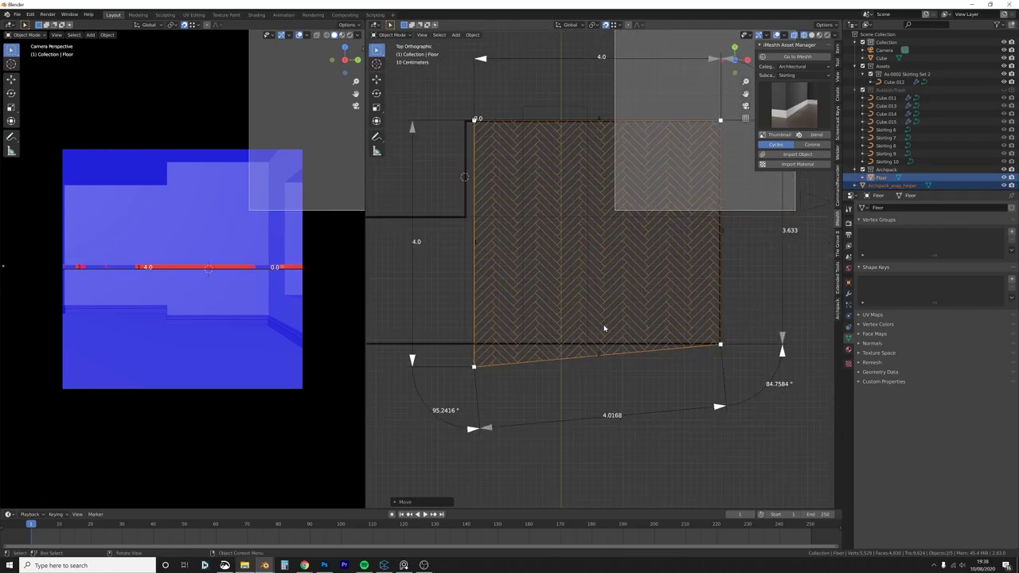
pyautogui.keyDown('shift'); pyautogui.moveTo(519, 343); pyautogui.dragTo(580, 379, button='middle'); pyautogui.keyUp('shift')
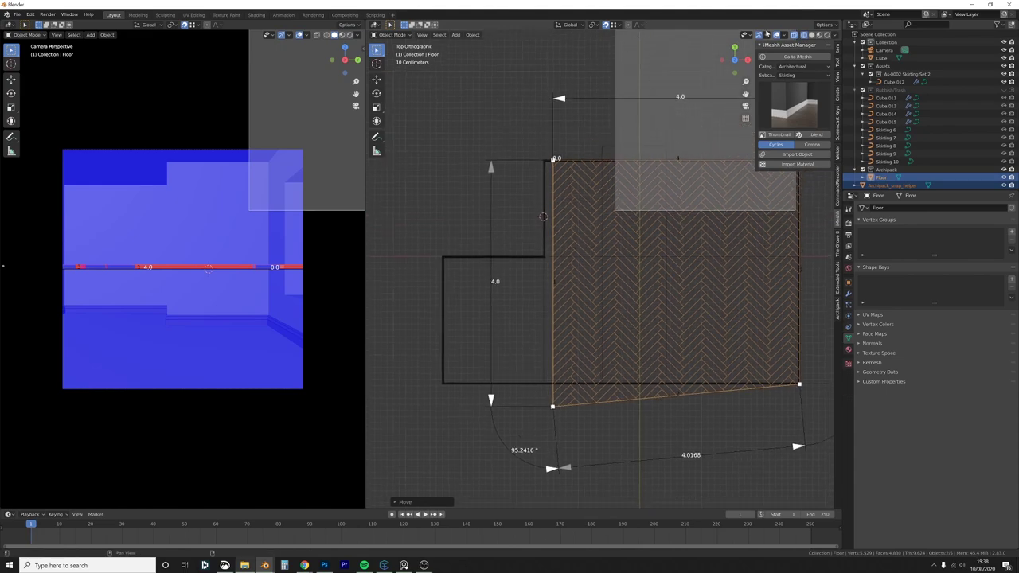
pyautogui.moveTo(553, 408); pyautogui.dragTo(443, 383)
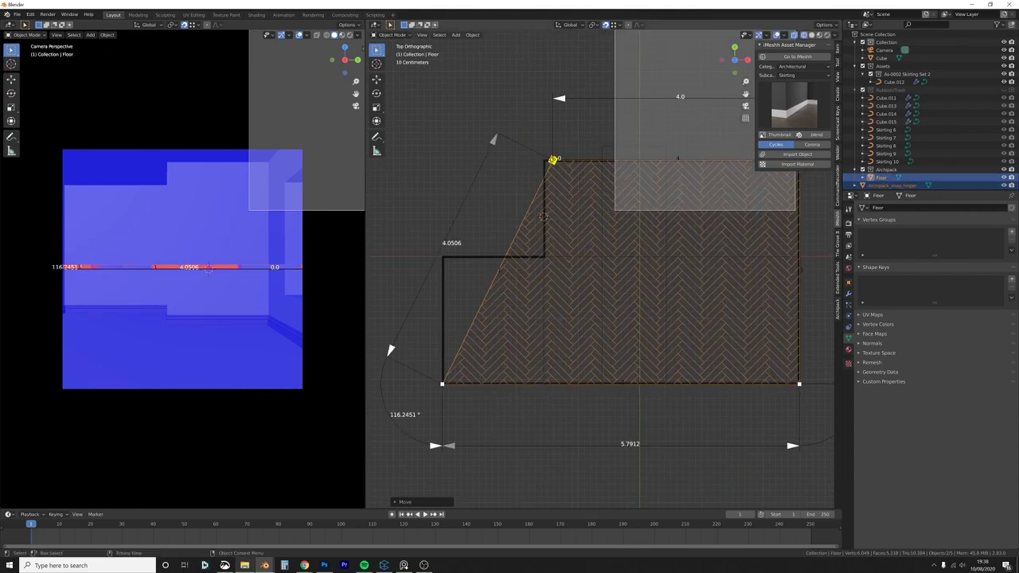
pyautogui.moveTo(556, 157); pyautogui.dragTo(439, 157)
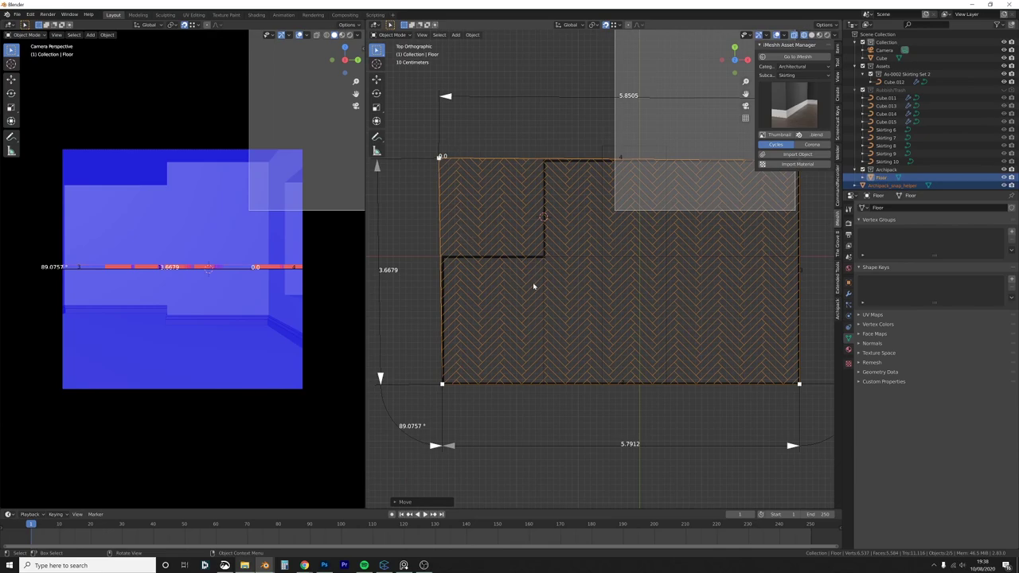
# Step: Deselect the floor and hide the sidebar of the viewport
pyautogui.moveTo(553, 289); pyautogui.dragTo(589, 266, button='middle')
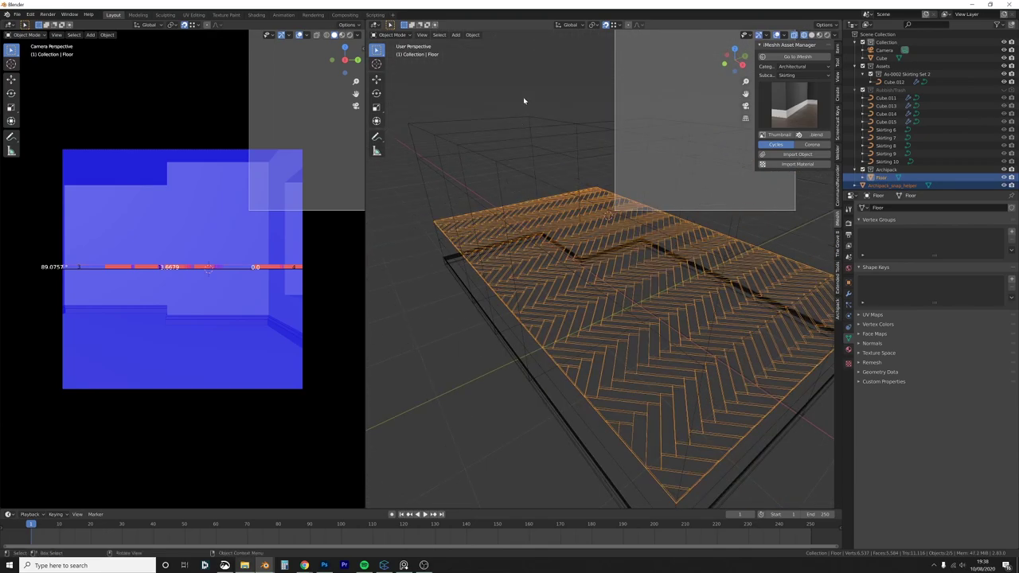
pyautogui.moveTo(602, 200); pyautogui.dragTo(625, 166, button='middle')
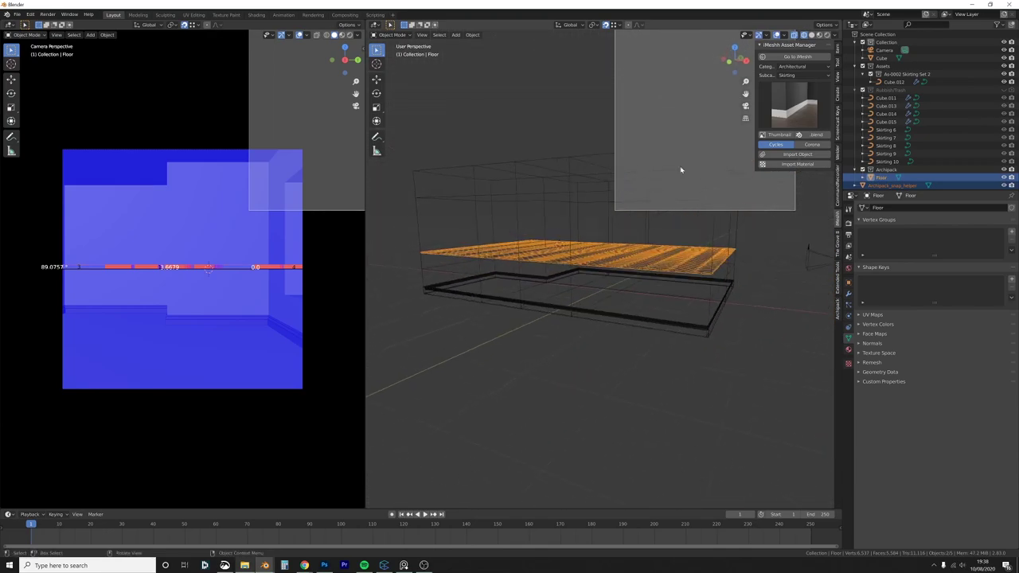
pyautogui.click(677, 128)
pyautogui.moveTo(677, 127); pyautogui.dragTo(707, 115, button='middle')
pyautogui.moveTo(627, 184); pyautogui.dragTo(696, 285, button='middle')
pyautogui.press('n')
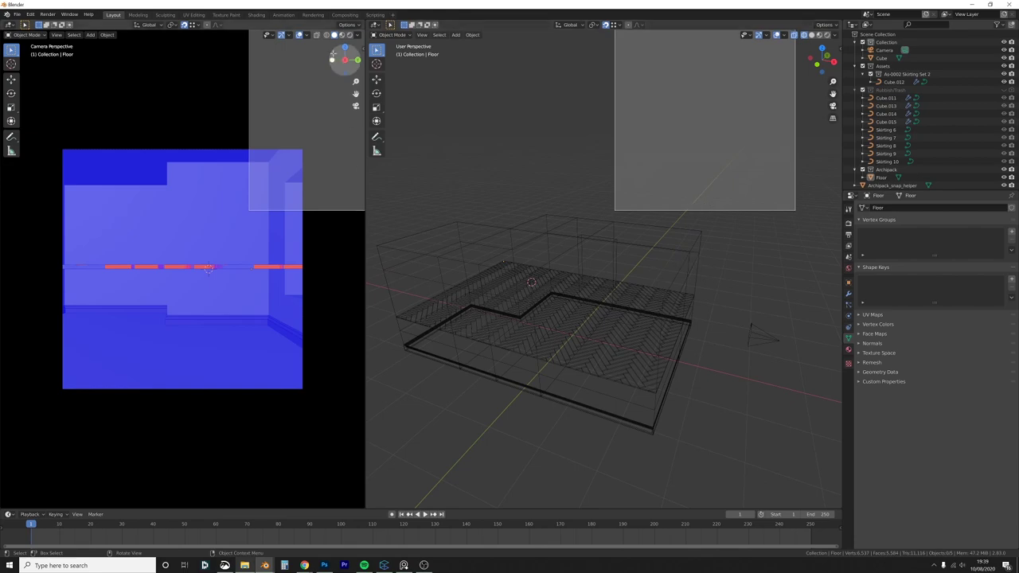
# Step: Join the two viewports, split them again with a narrower camera view, and show the larger one in perspective inside the room
pyautogui.moveTo(363, 22); pyautogui.dragTo(620, 44)
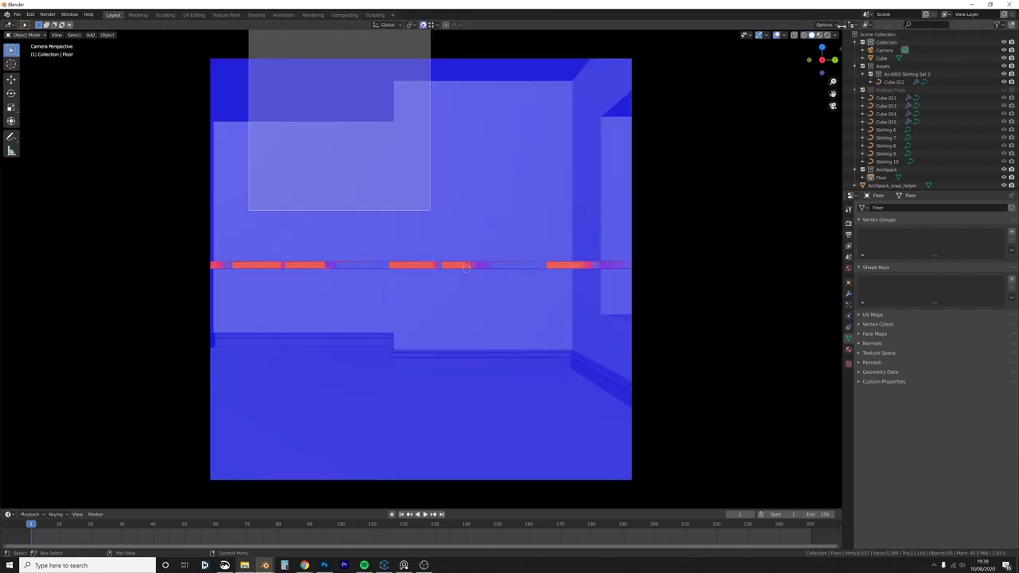
pyautogui.moveTo(840, 24); pyautogui.dragTo(333, 44)
pyautogui.click(355, 35)
pyautogui.click(342, 25)
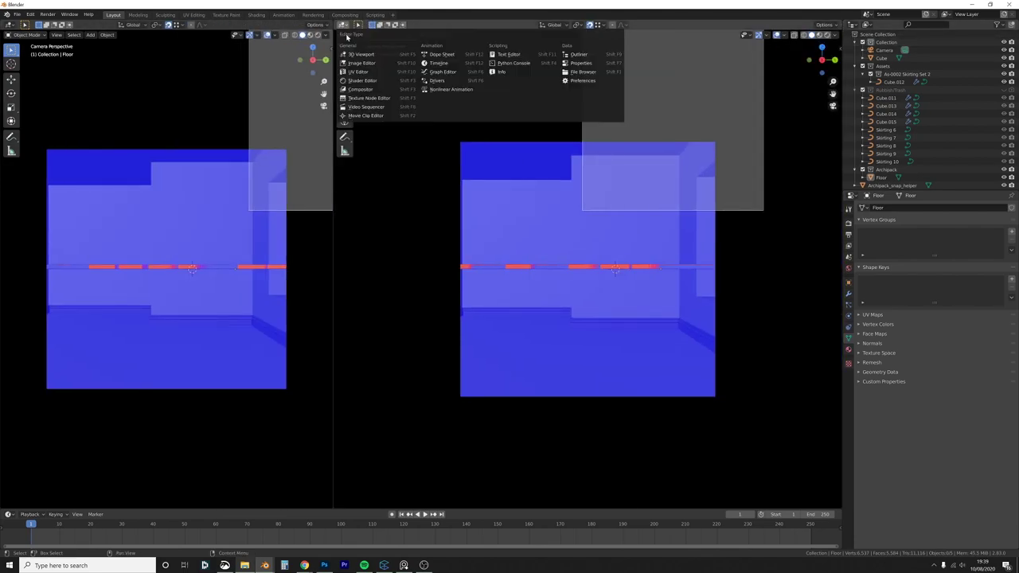
pyautogui.moveTo(610, 225); pyautogui.dragTo(630, 304, button='middle')
pyautogui.scroll(-6, 624, 250)
pyautogui.scroll(8, 599, 245)
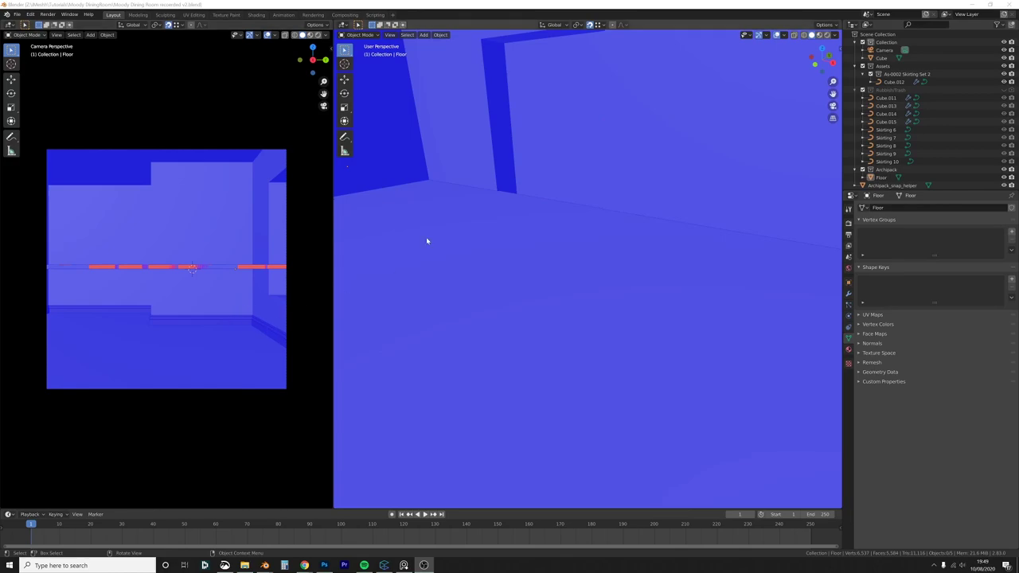
# Step: Select the floor and turn off the Face Orientation overlay in both viewports
pyautogui.scroll(-1, 485, 215)
pyautogui.moveTo(484, 216); pyautogui.dragTo(475, 241, button='middle')
pyautogui.click(475, 241)
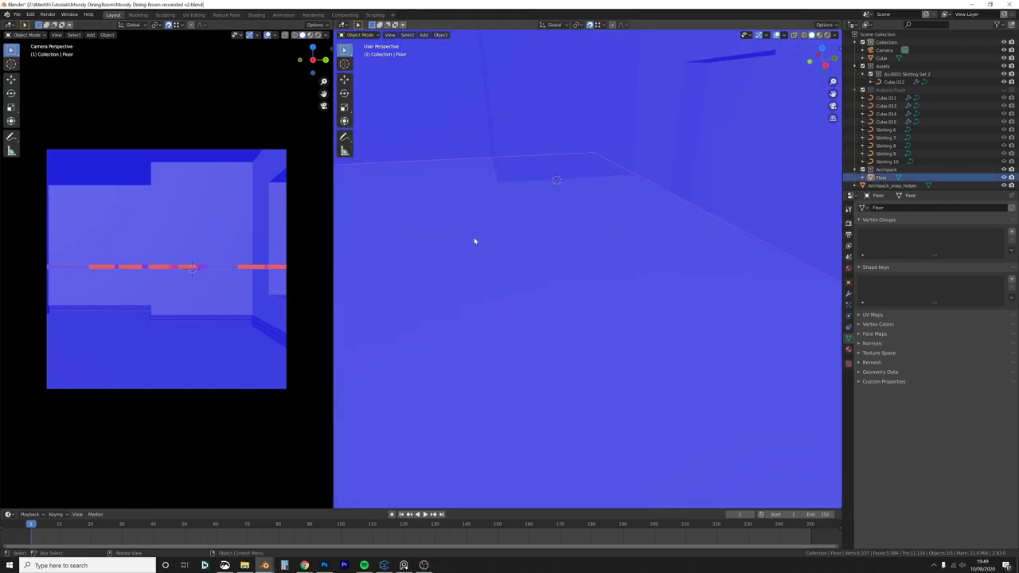
pyautogui.scroll(-1, 532, 252)
pyautogui.scroll(1, 533, 251)
pyautogui.click(782, 35)
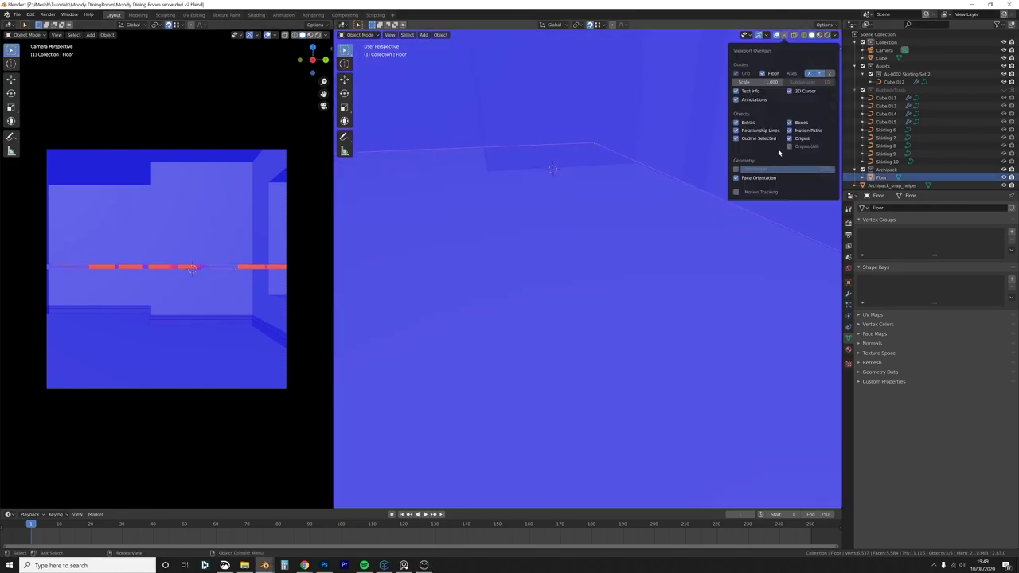
pyautogui.click(737, 177)
pyautogui.moveTo(546, 248); pyautogui.dragTo(586, 218, button='middle')
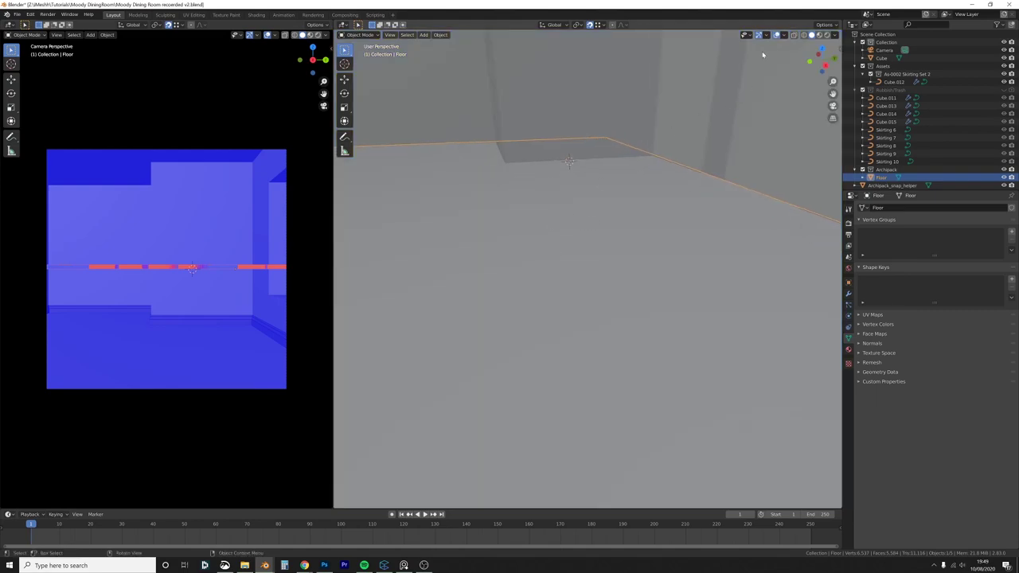
pyautogui.click(275, 35)
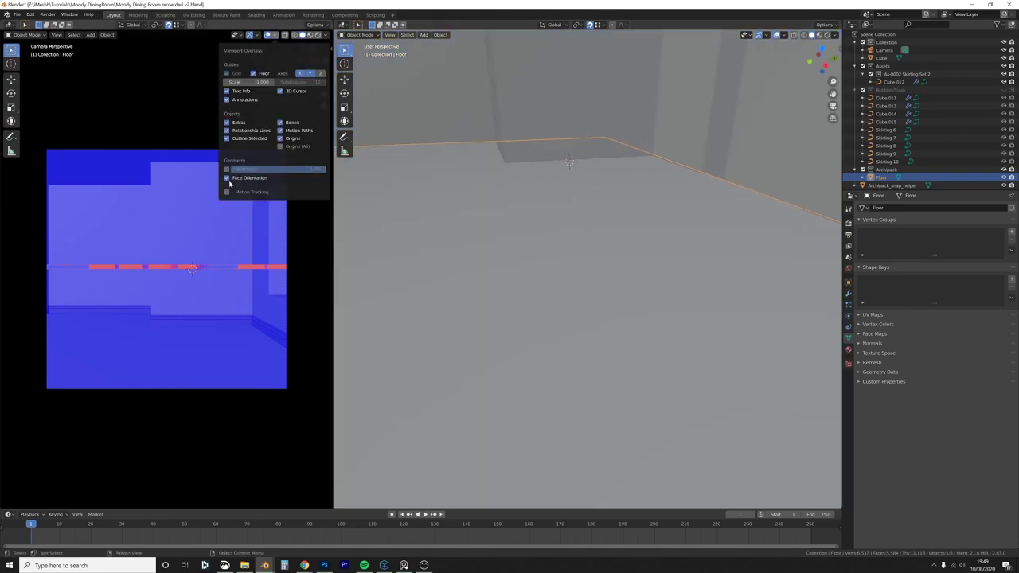
pyautogui.click(227, 178)
# Step: Turn on the wireframe overlay in the perspective viewport and move the floor down about 0.873 m along Z to the skirting's base
pyautogui.moveTo(514, 225); pyautogui.dragTo(669, 191, button='middle')
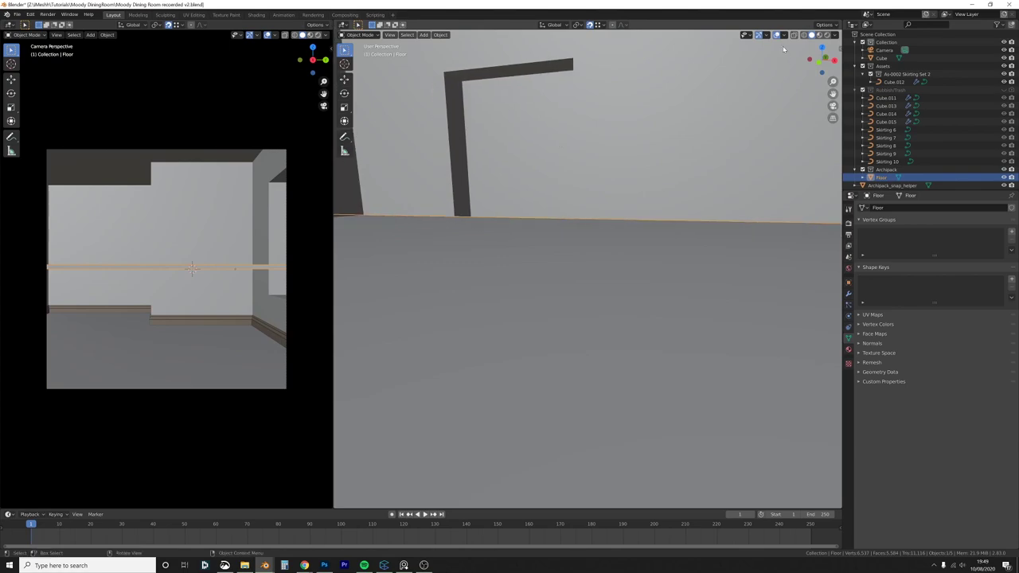
pyautogui.click(783, 36)
pyautogui.click(734, 169)
pyautogui.moveTo(595, 239); pyautogui.dragTo(630, 256, button='middle')
pyautogui.press('g')
pyautogui.press('z')
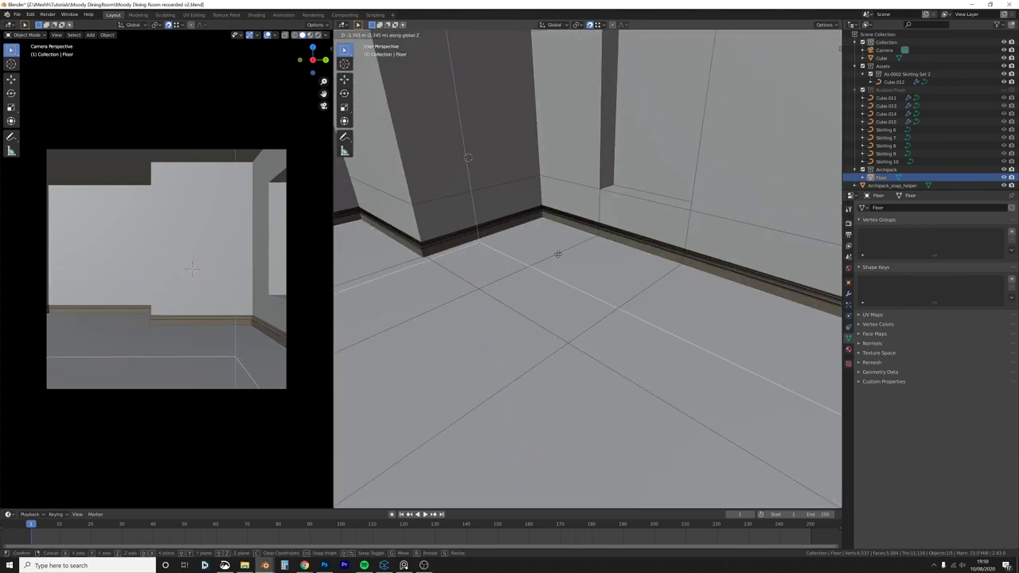
pyautogui.click(581, 293)
# Step: Fine-tune the floor's height against the skirting by lowering it about 0.0015 m along Z
pyautogui.scroll(6, 637, 316)
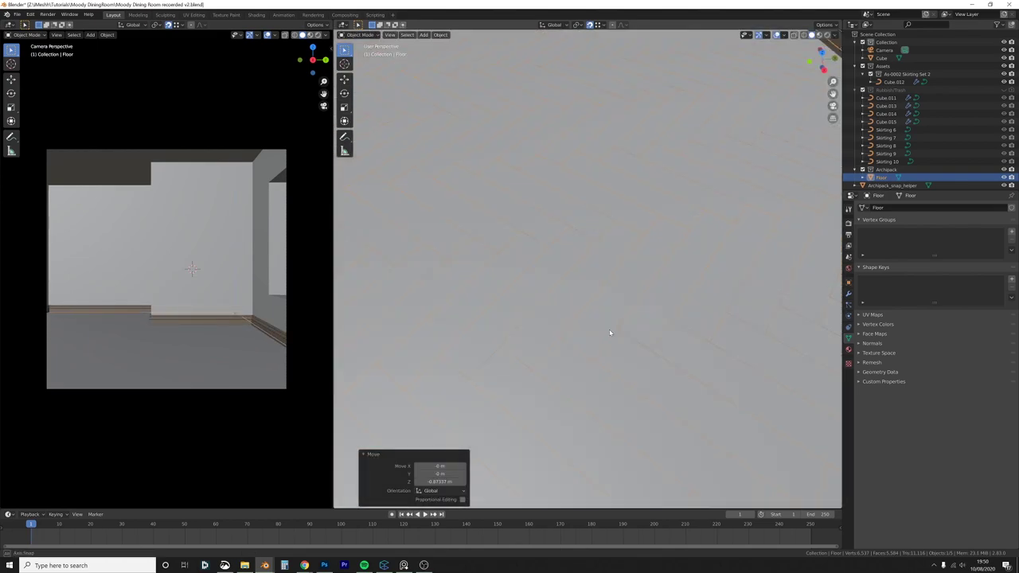
pyautogui.moveTo(713, 349); pyautogui.dragTo(637, 288, button='middle')
pyautogui.press('g')
pyautogui.press('z')
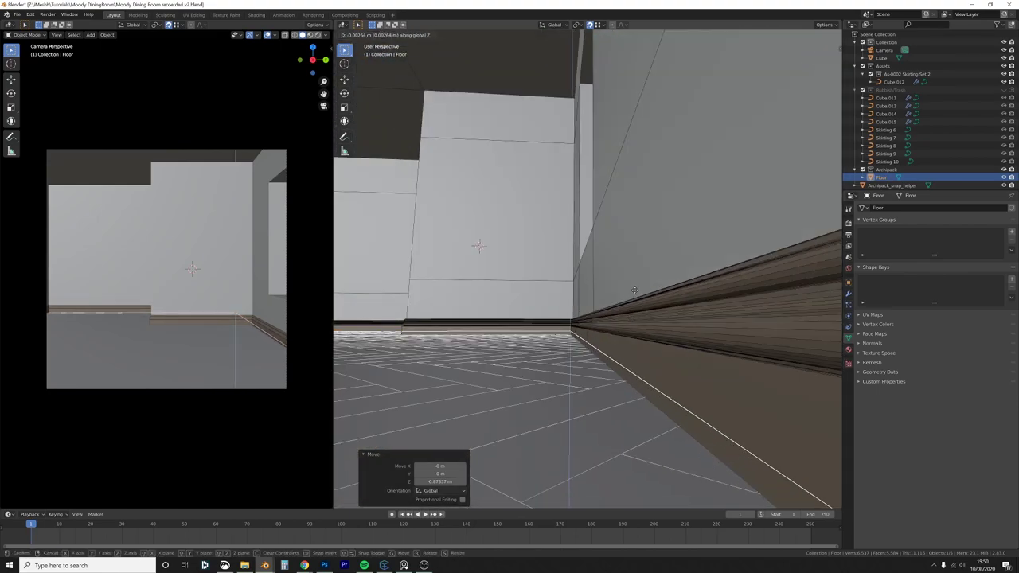
pyautogui.click(635, 289)
# Step: Add a Bevel modifier to the floor with an offset of 0.0005 m
pyautogui.moveTo(527, 316); pyautogui.dragTo(630, 314, button='middle')
pyautogui.click(848, 294)
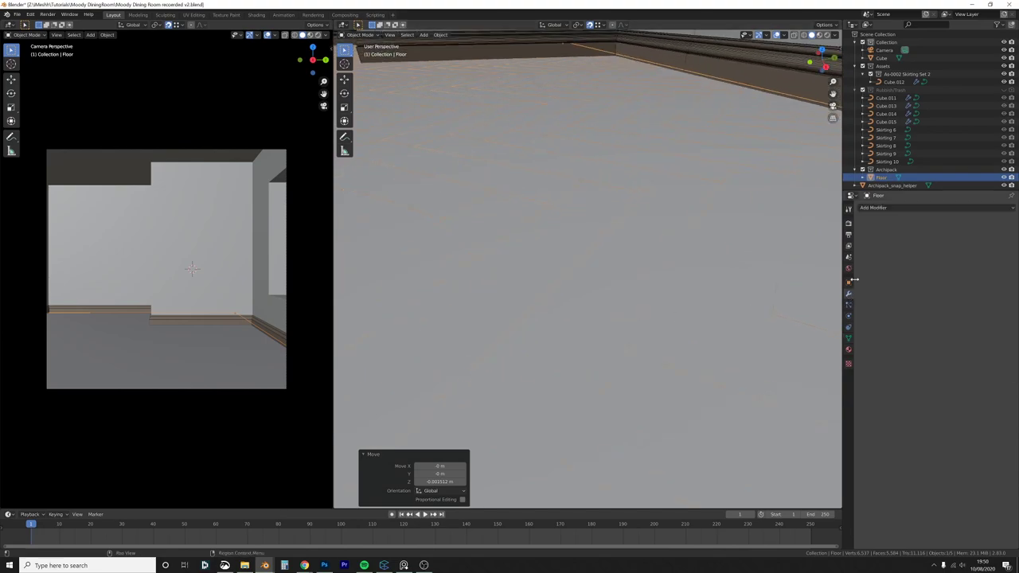
pyautogui.click(883, 210)
pyautogui.click(858, 239)
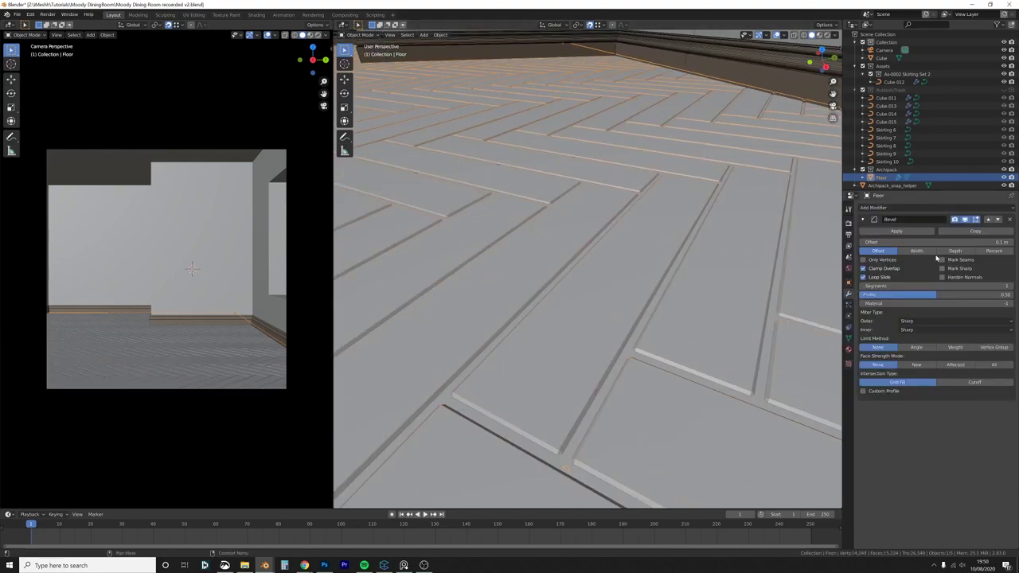
pyautogui.click(981, 240)
pyautogui.write('0005')
pyautogui.press('Return')
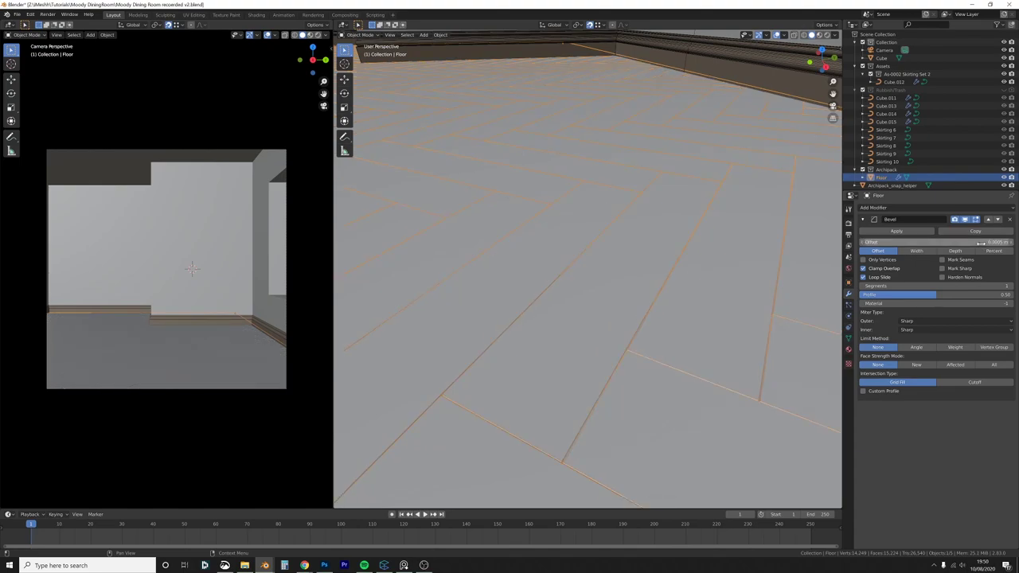
# Step: Turn off the wireframe overlay in the perspective viewport, keep the floor selected and check the bevelled planks
pyautogui.hotkey('alt', 'a')
pyautogui.keyDown('shift'); pyautogui.moveTo(612, 288); pyautogui.dragTo(605, 262, button='middle'); pyautogui.keyUp('shift')
pyautogui.click(606, 262)
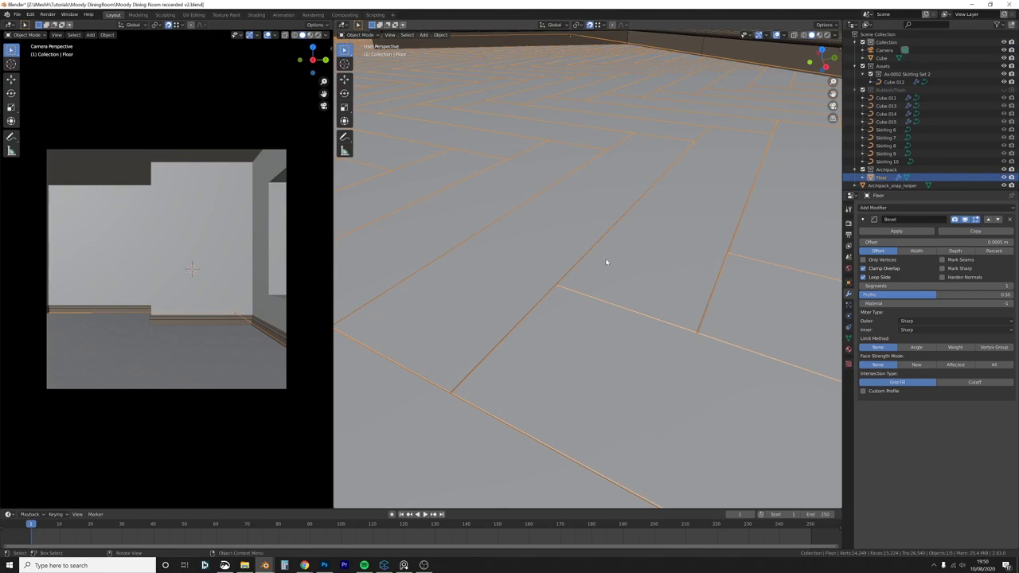
pyautogui.click(783, 36)
pyautogui.click(735, 170)
pyautogui.moveTo(735, 170); pyautogui.dragTo(660, 268, button='middle')
pyautogui.moveTo(614, 196); pyautogui.dragTo(636, 250, button='middle')
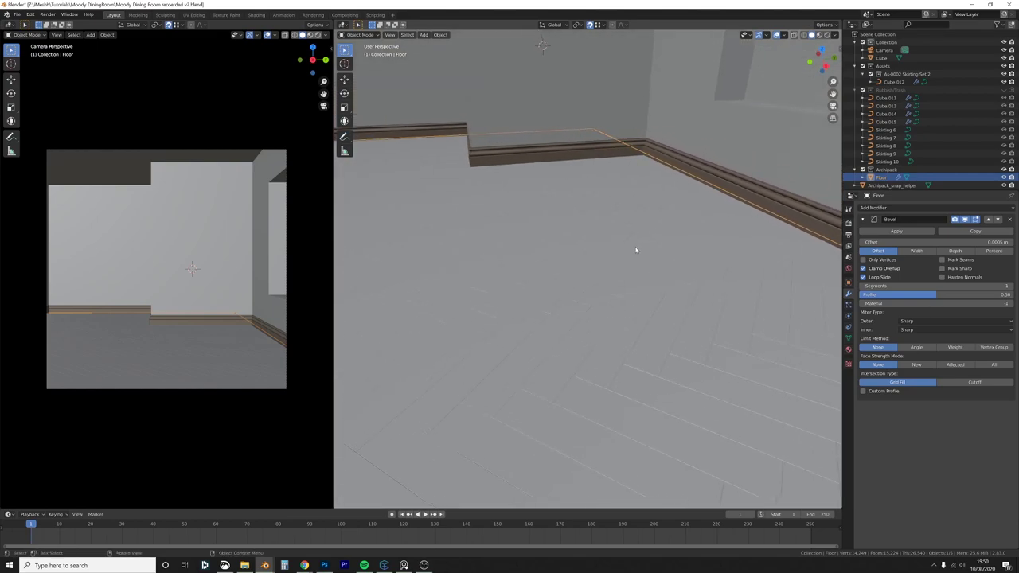
# Step: Select the top face of one floor plank in face mode and replace the camera view with the UV Editor
pyautogui.press('Tab')
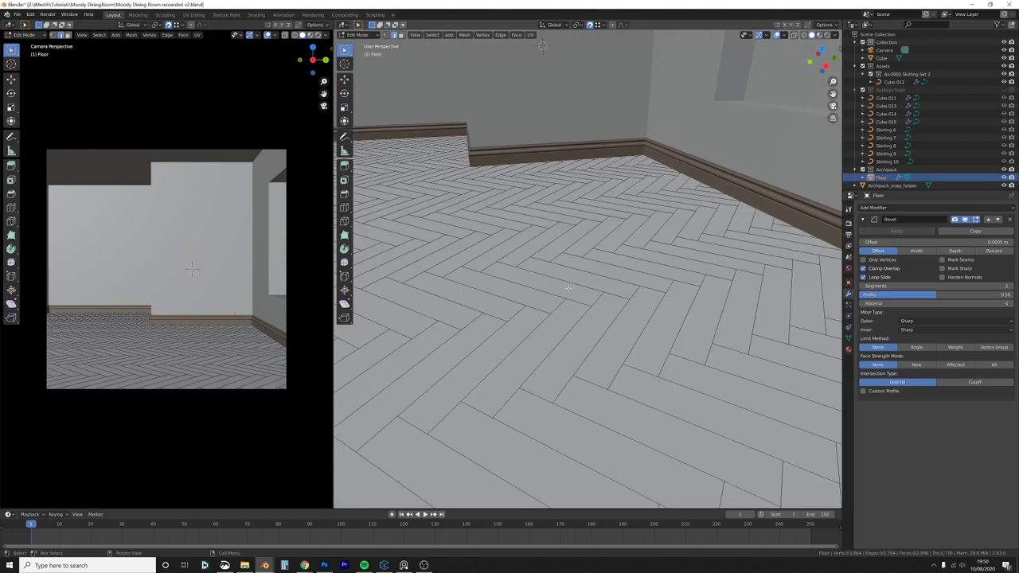
pyautogui.press('3')
pyautogui.click(567, 288)
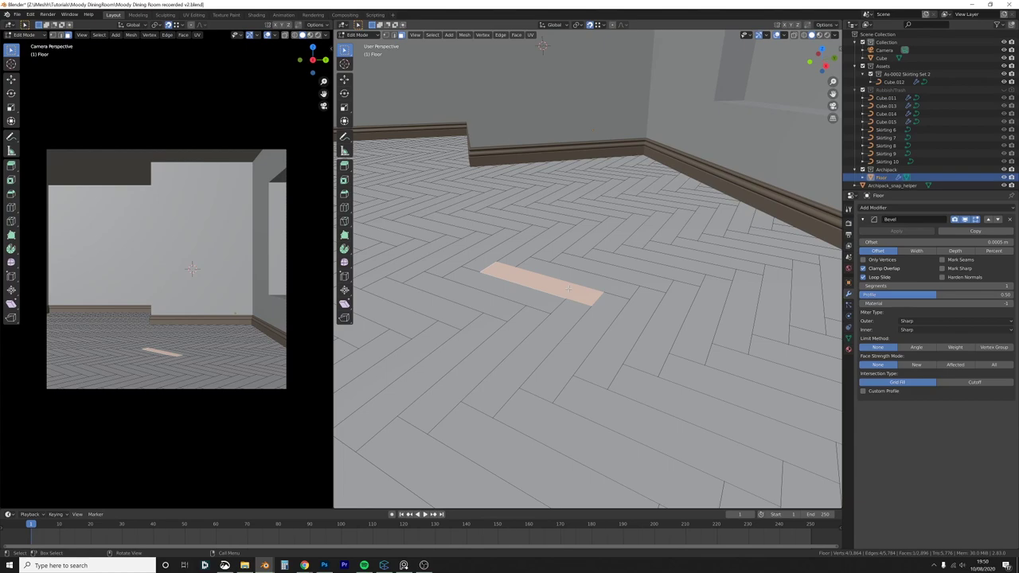
pyautogui.click(10, 24)
pyautogui.click(36, 58)
pyautogui.scroll(5, 199, 293)
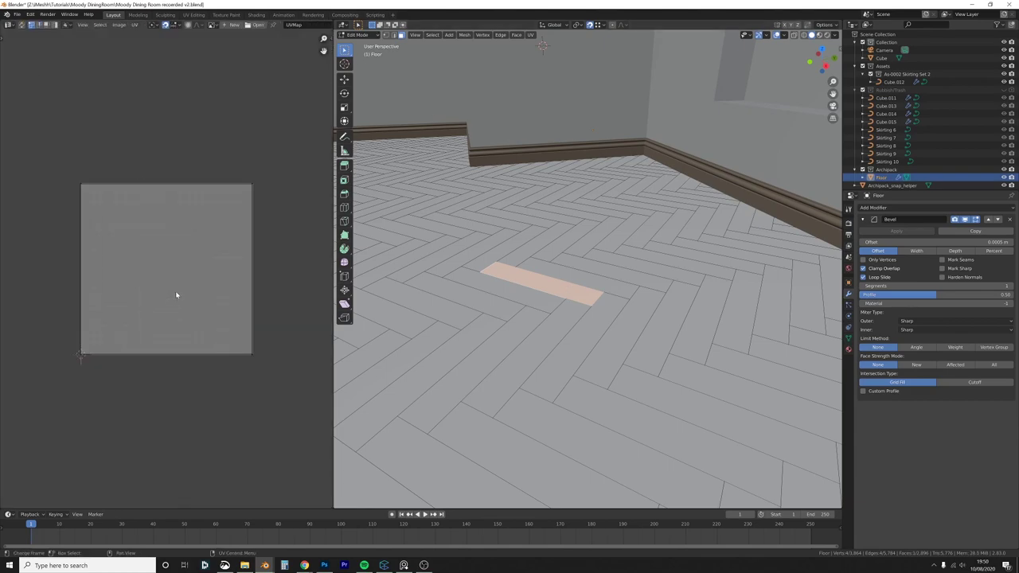
pyautogui.click(553, 315)
pyautogui.click(542, 298)
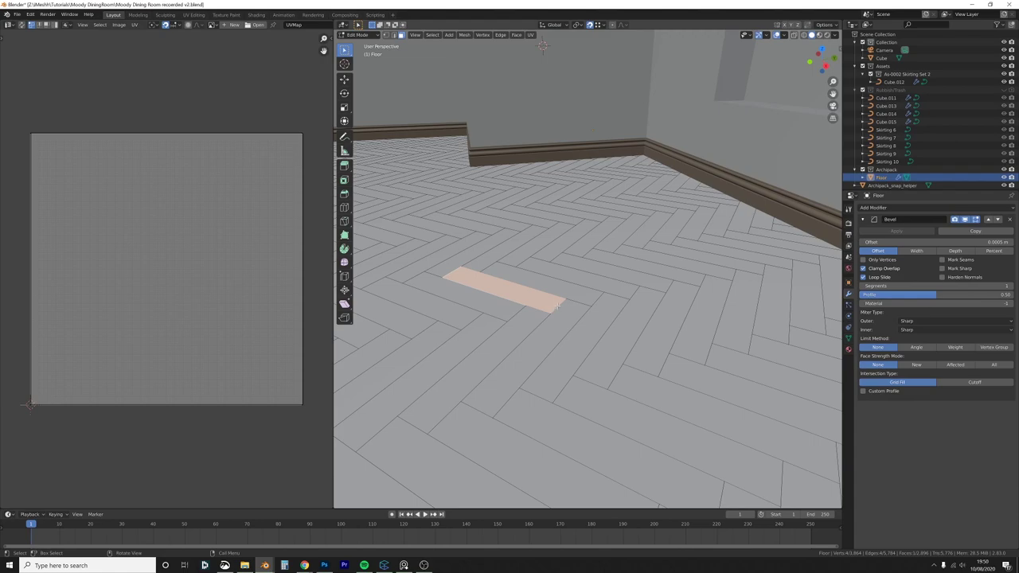
# Step: Remove all material slots from the floor in Object Mode, then return to editing its mesh
pyautogui.click(848, 349)
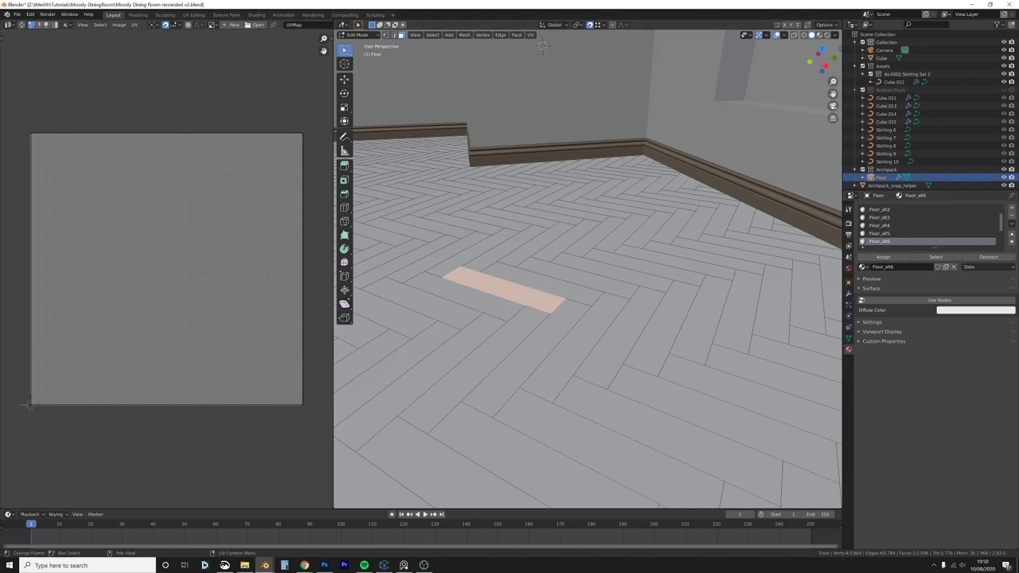
pyautogui.click(1011, 217)
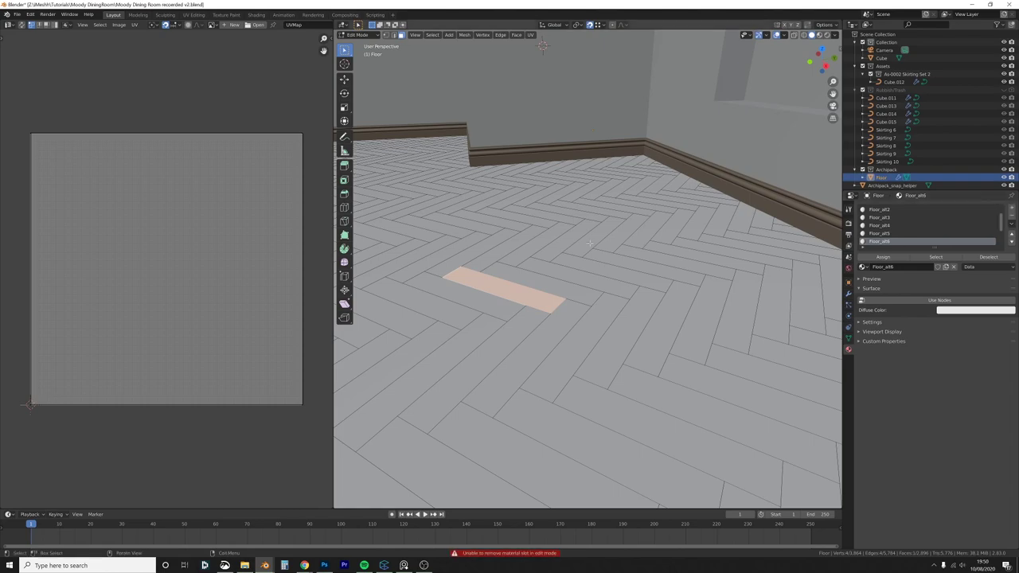
pyautogui.press('Tab')
pyautogui.click(1012, 217)
pyautogui.click(1012, 218)
pyautogui.click(1012, 218)
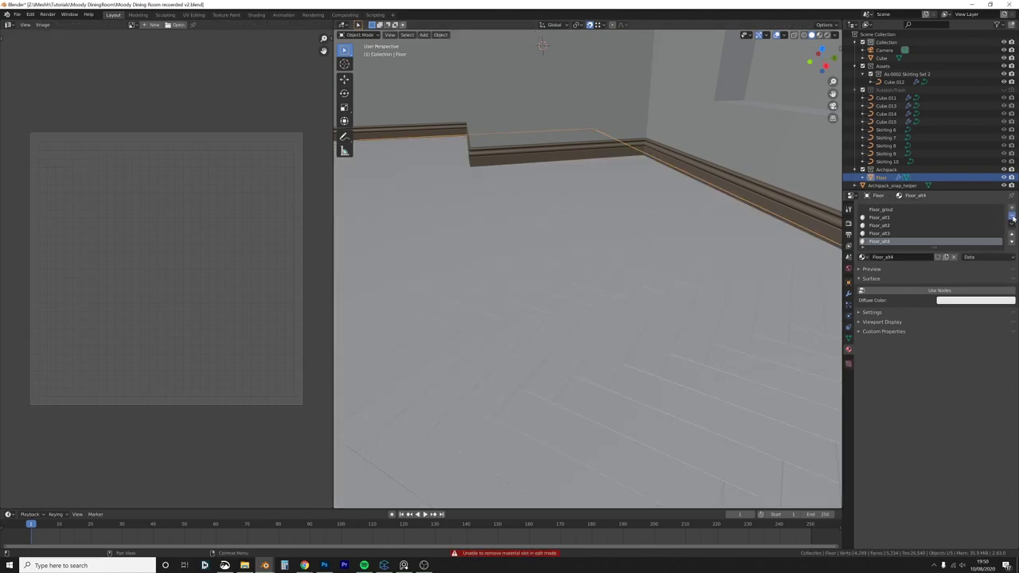
pyautogui.click(1012, 217)
pyautogui.click(1012, 217)
pyautogui.click(1012, 217)
pyautogui.click(1011, 217)
pyautogui.click(1012, 217)
pyautogui.press('Tab')
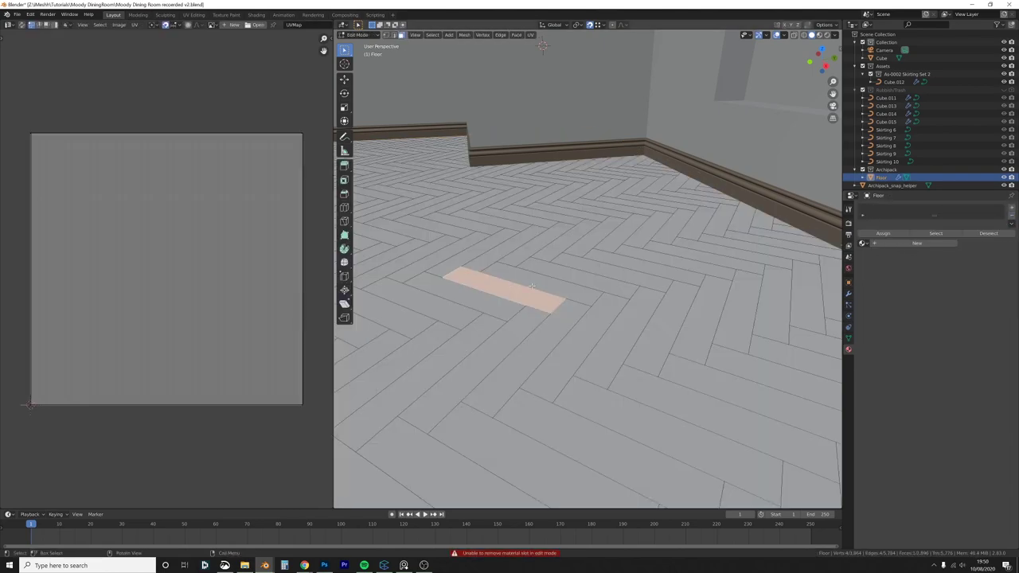
# Step: Select all plank faces with a similar normal and unwrap them with Smart UV Project at a 66° angle limit and 0 island margin
pyautogui.hotkey('shift', 'g')
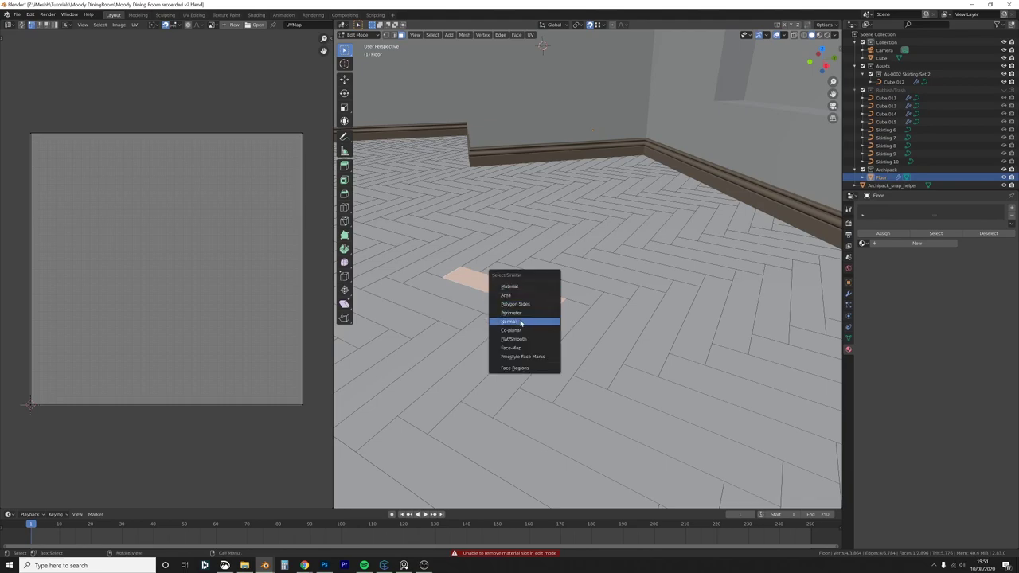
pyautogui.click(524, 318)
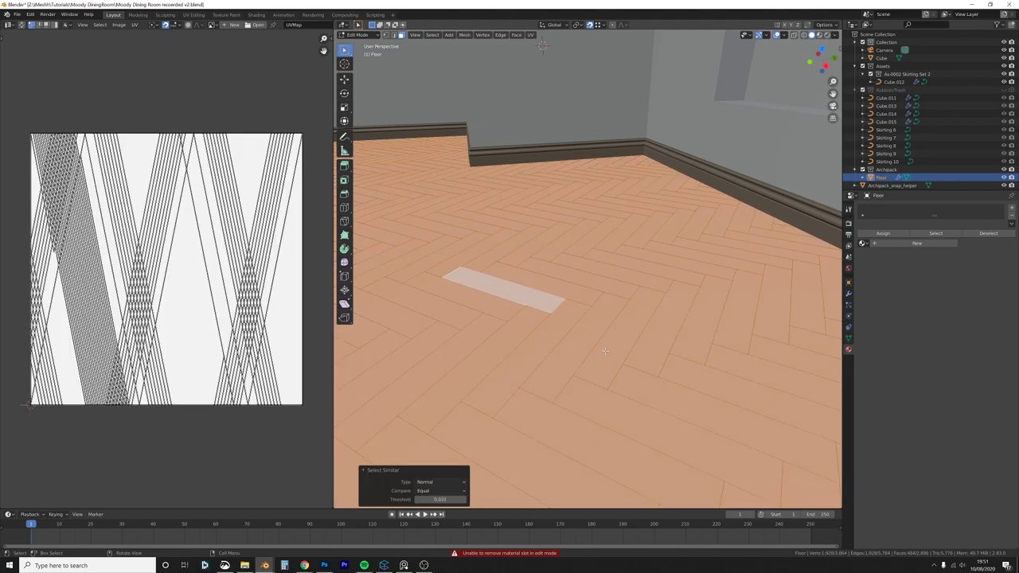
pyautogui.press('u')
pyautogui.click(478, 287)
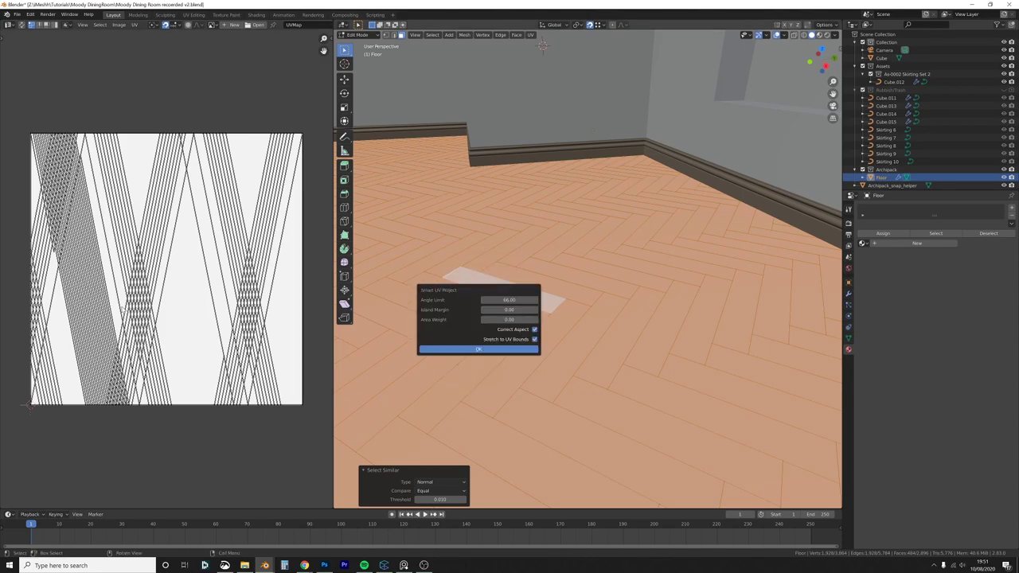
pyautogui.click(500, 351)
pyautogui.scroll(5, 214, 327)
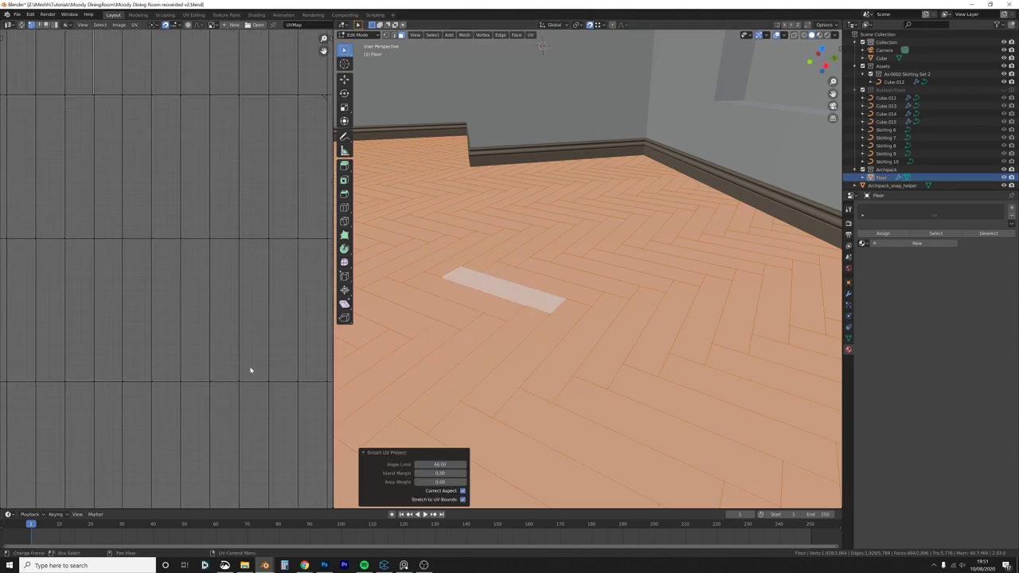
pyautogui.scroll(-5, 183, 163)
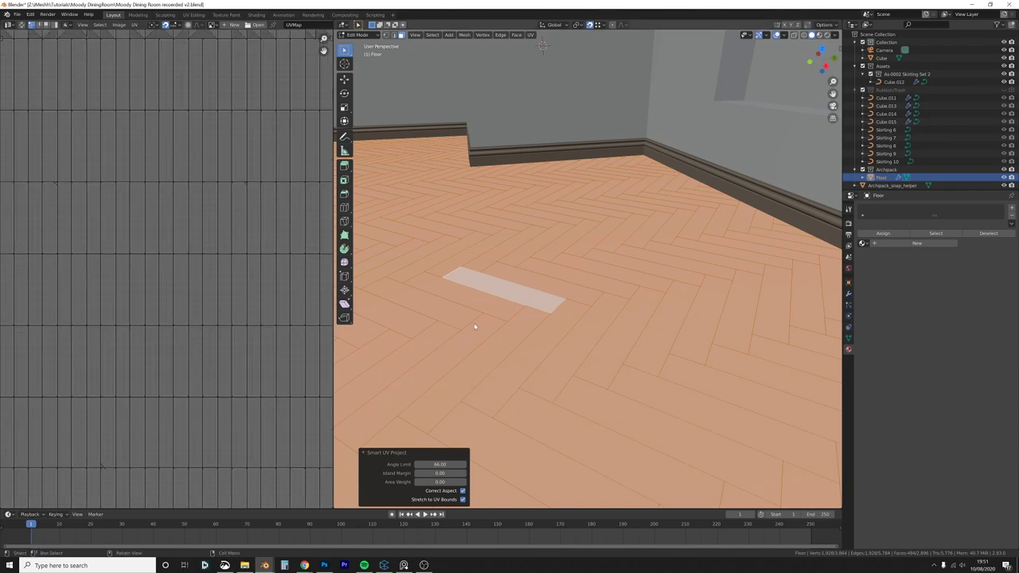
# Step: Return the floor to Object Mode and set the iMeshh Asset Manager to the Materials category and Wood subcategory
pyautogui.press('Tab')
pyautogui.press('n')
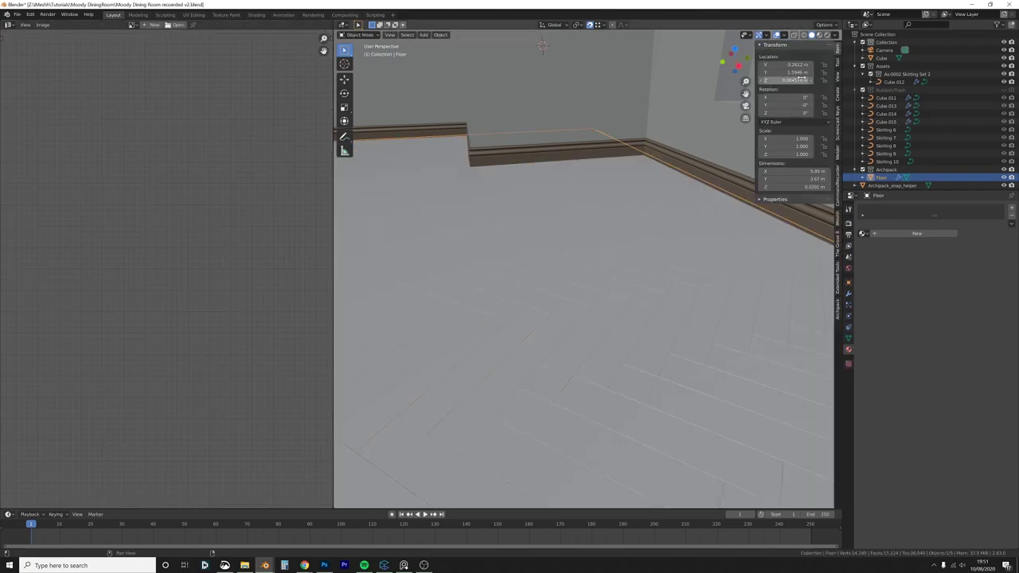
pyautogui.click(838, 226)
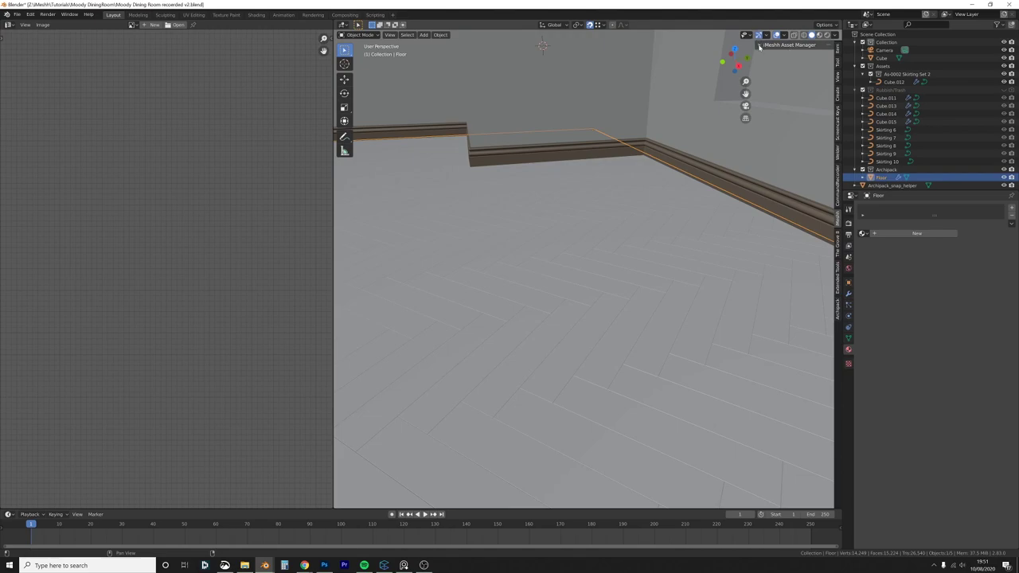
pyautogui.click(760, 45)
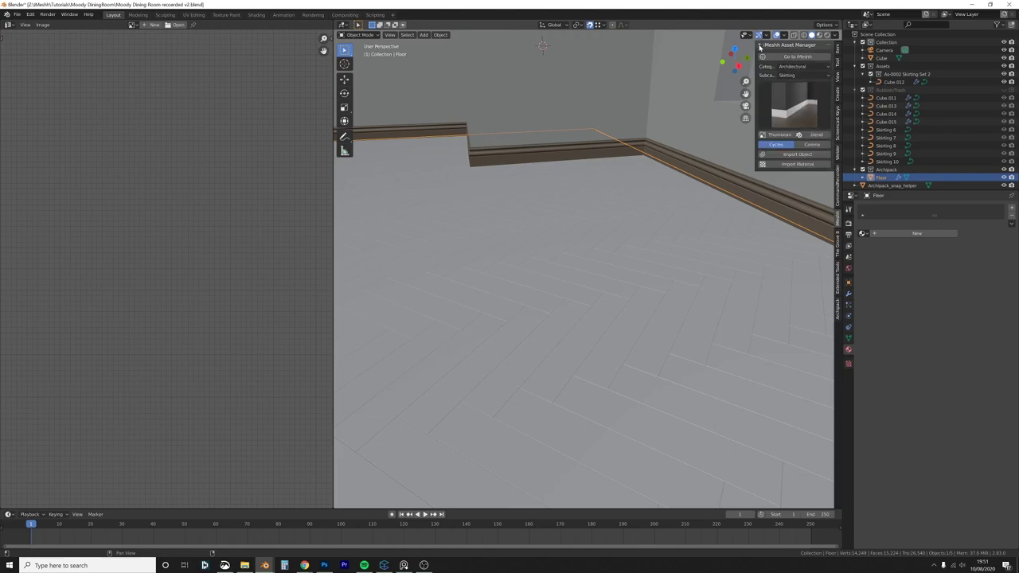
pyautogui.click(801, 67)
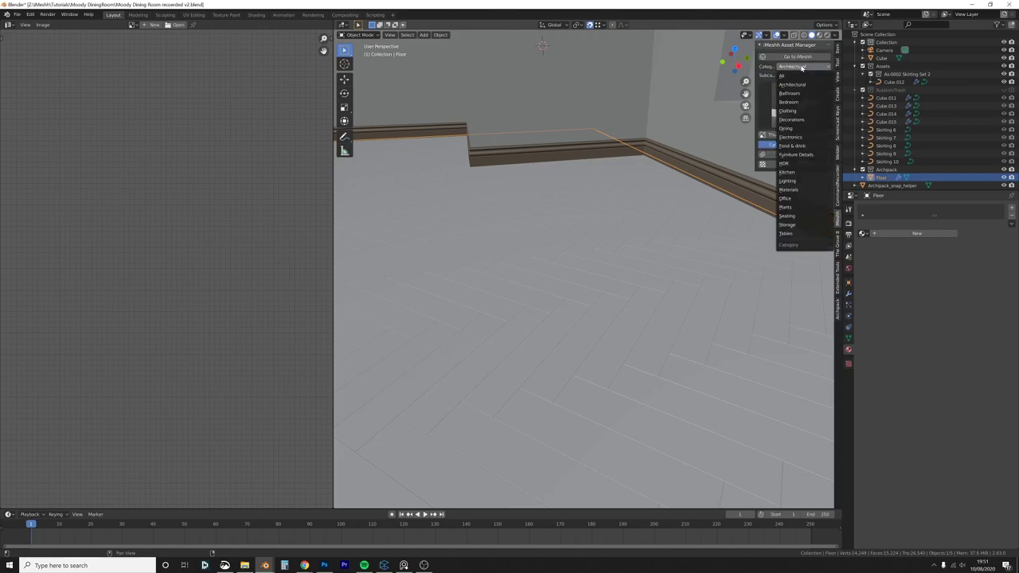
pyautogui.click(790, 190)
pyautogui.click(802, 75)
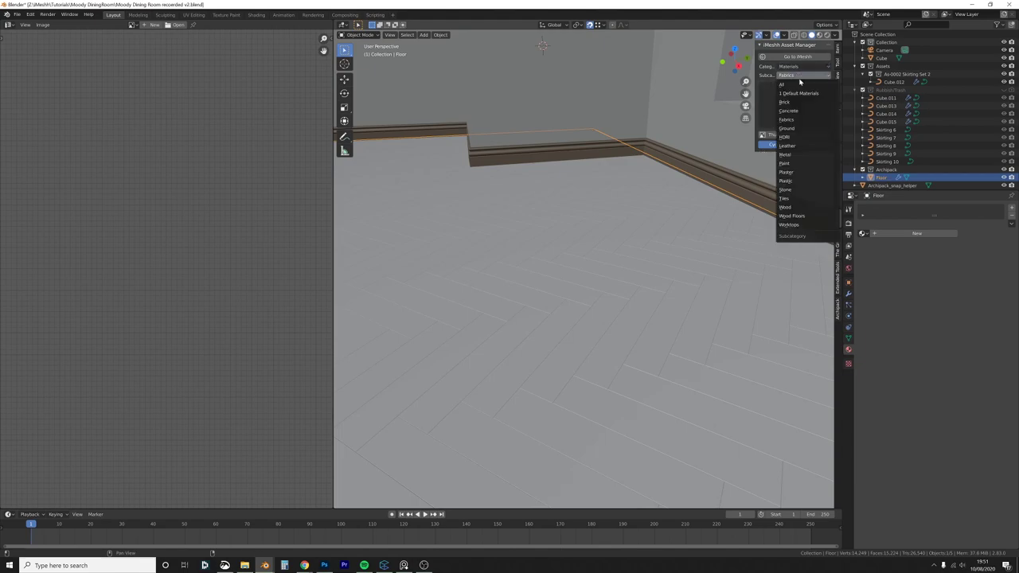
pyautogui.click(803, 209)
# Step: Choose the TW-0043 wood in the iMeshh Asset Manager and import its material onto the floor
pyautogui.click(794, 103)
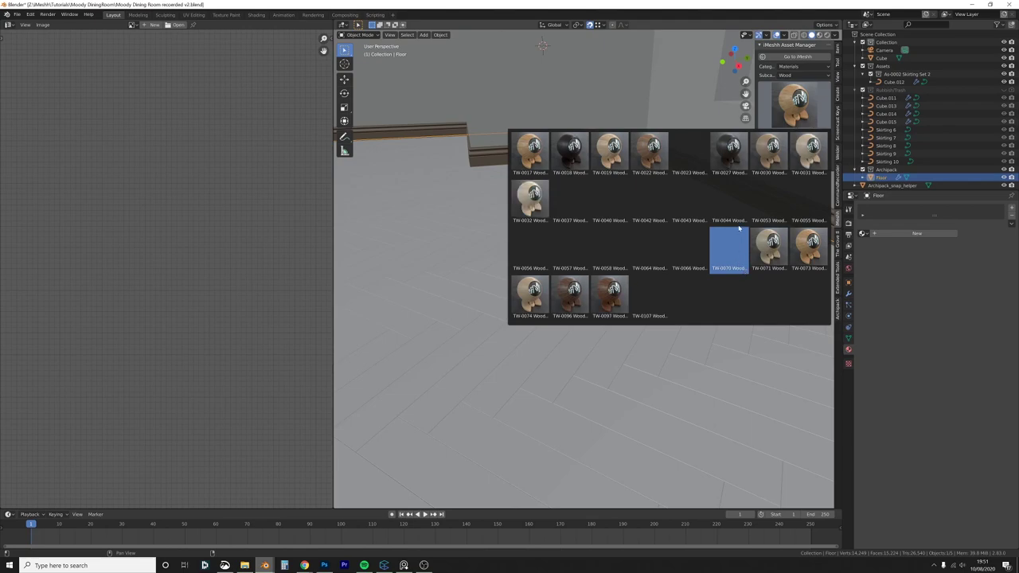
pyautogui.click(693, 205)
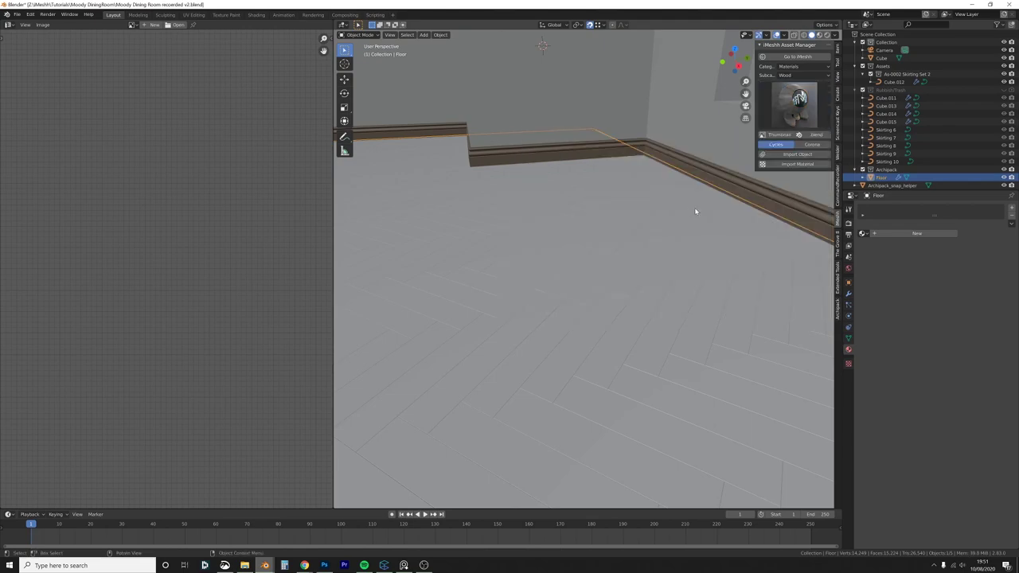
pyautogui.click(796, 164)
# Step: Display the perspective viewport in Material Preview shading and inspect the wood grain on the herringbone planks
pyautogui.moveTo(681, 236); pyautogui.dragTo(660, 263, button='middle')
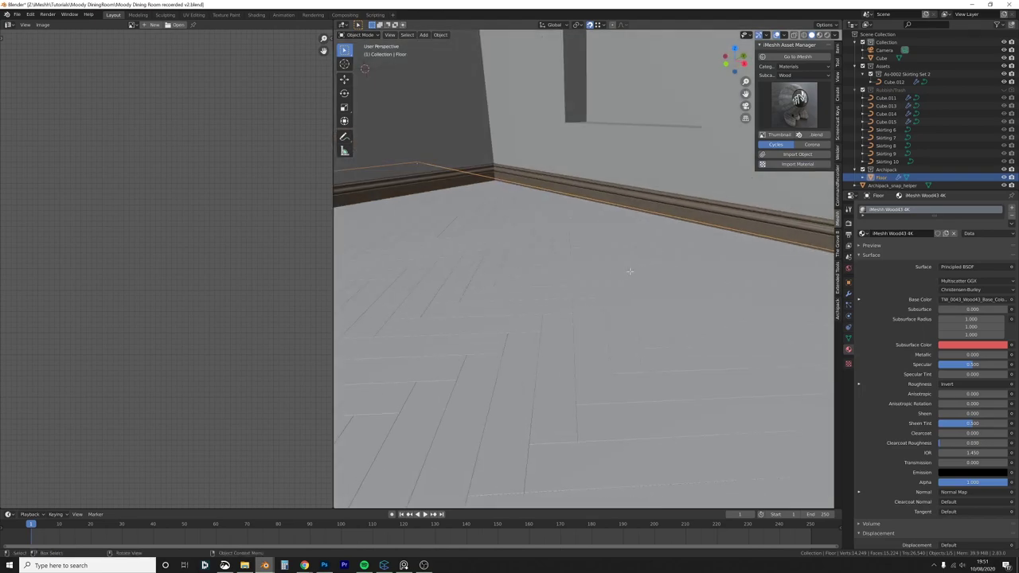
pyautogui.press('z')
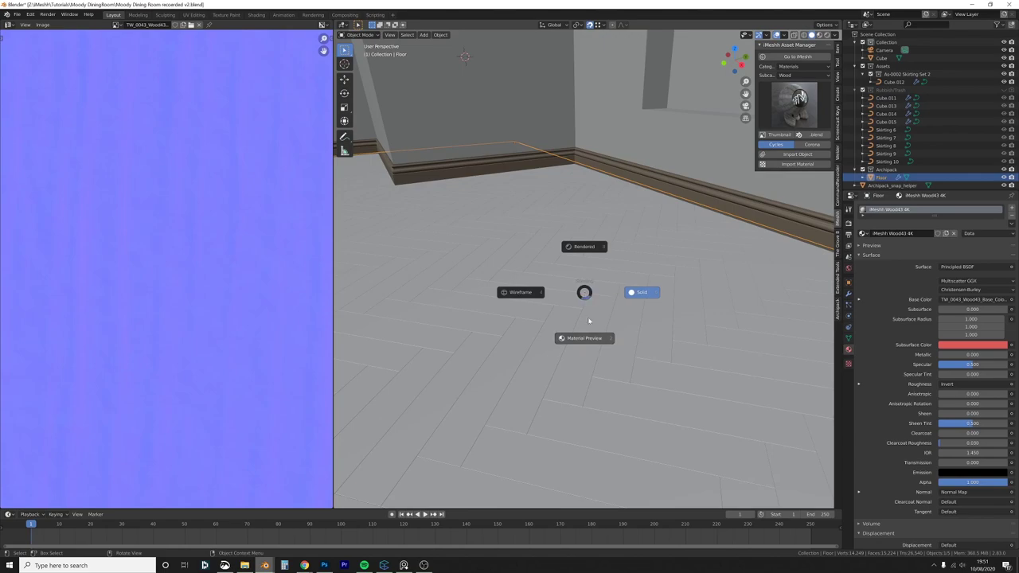
pyautogui.click(652, 356)
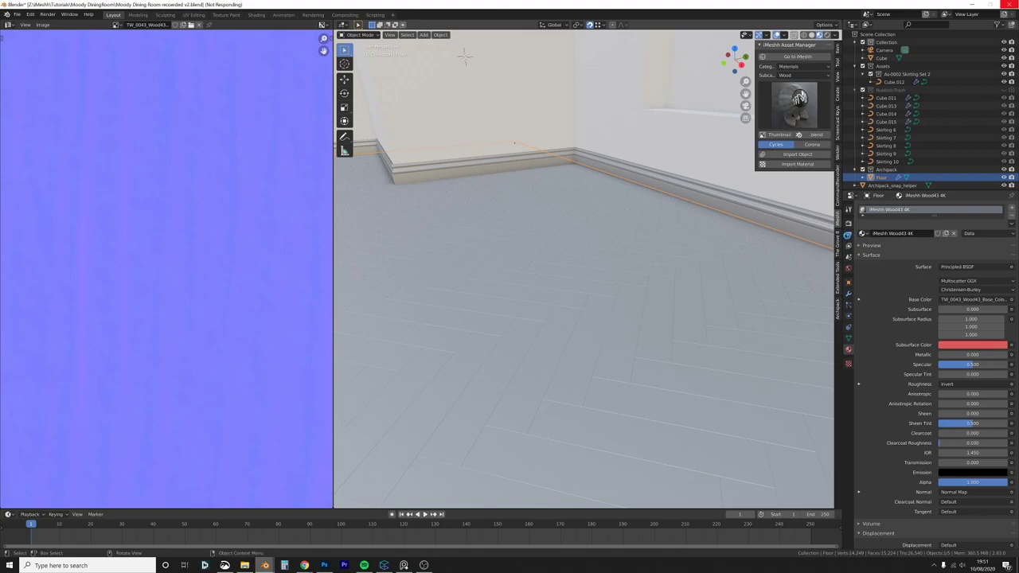
pyautogui.click(848, 235)
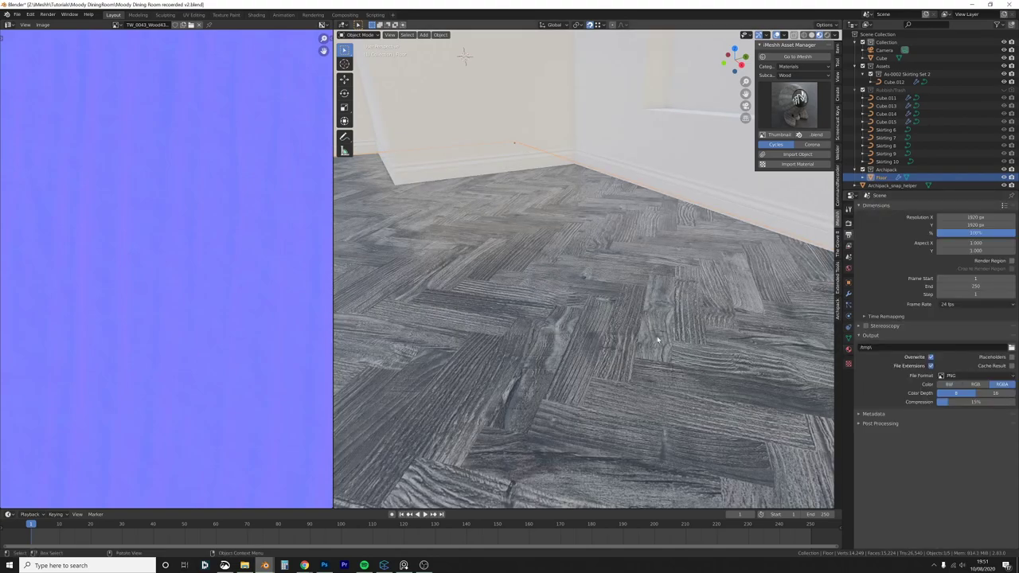
pyautogui.moveTo(607, 358); pyautogui.dragTo(603, 370, button='middle')
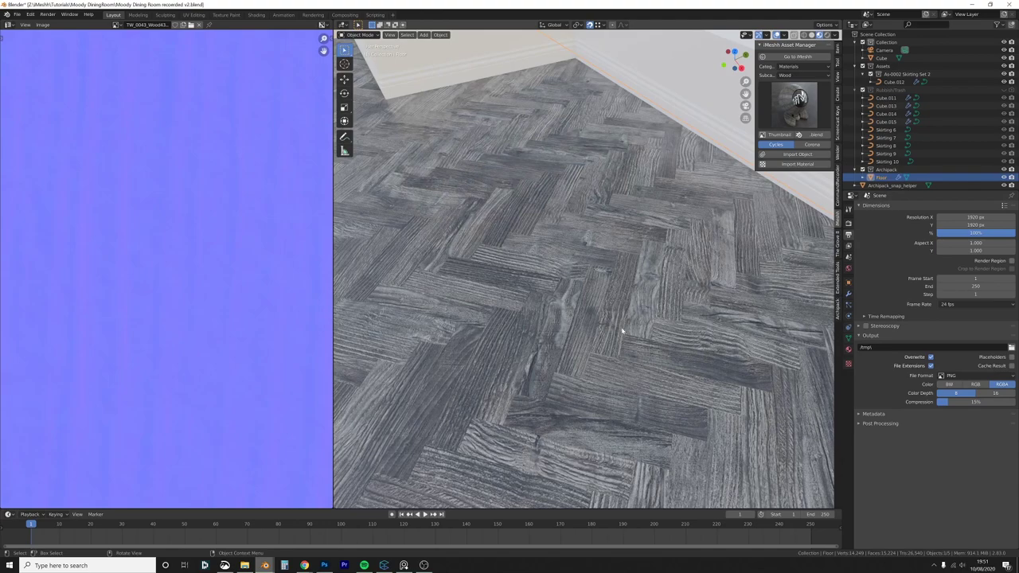
# Step: Scale all the floor's UV islands by a factor of 3, then return to Object Mode
pyautogui.press('Tab')
pyautogui.scroll(-10, 291, 285)
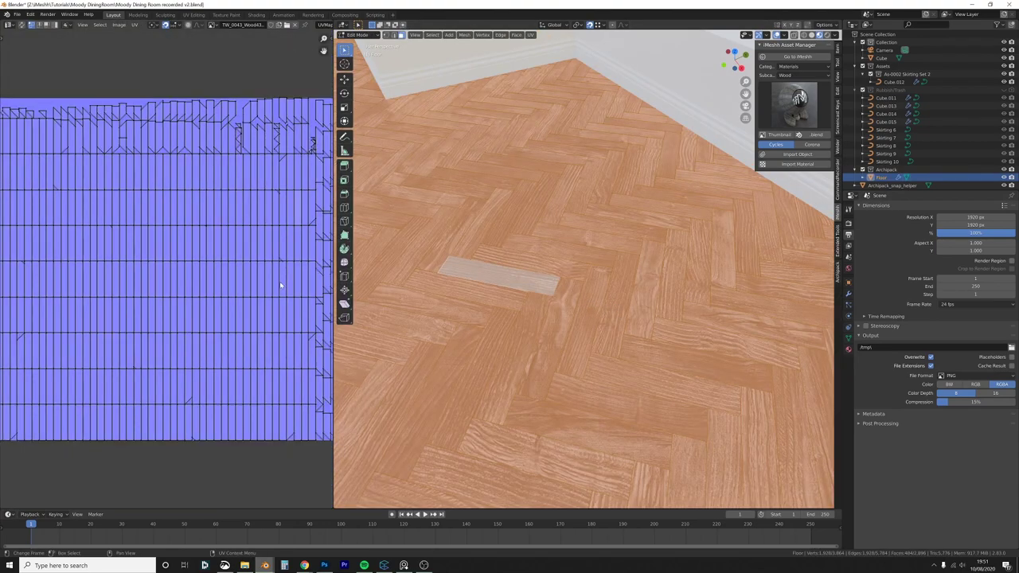
pyautogui.write('s')
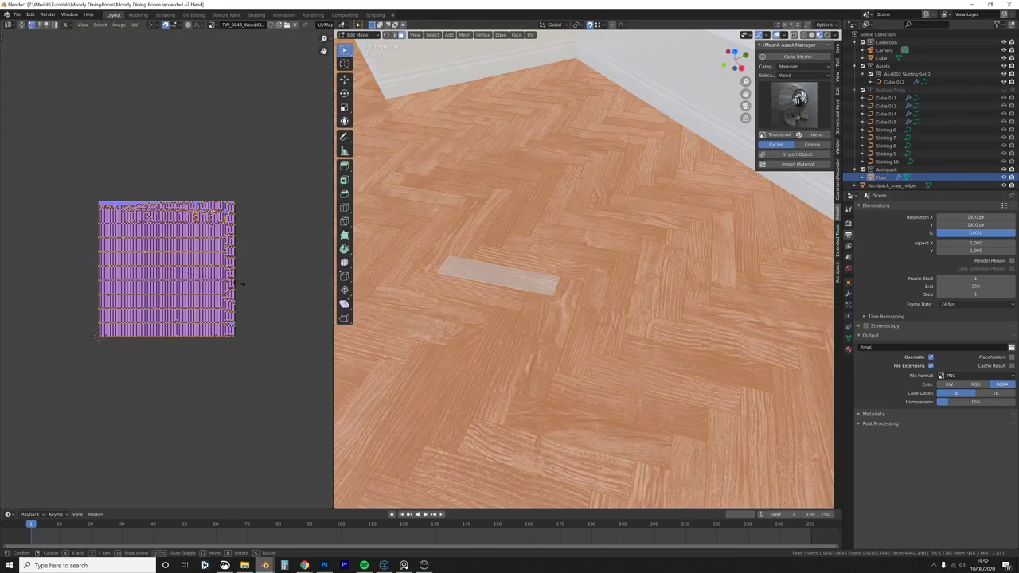
pyautogui.write('3')
pyautogui.press('Return')
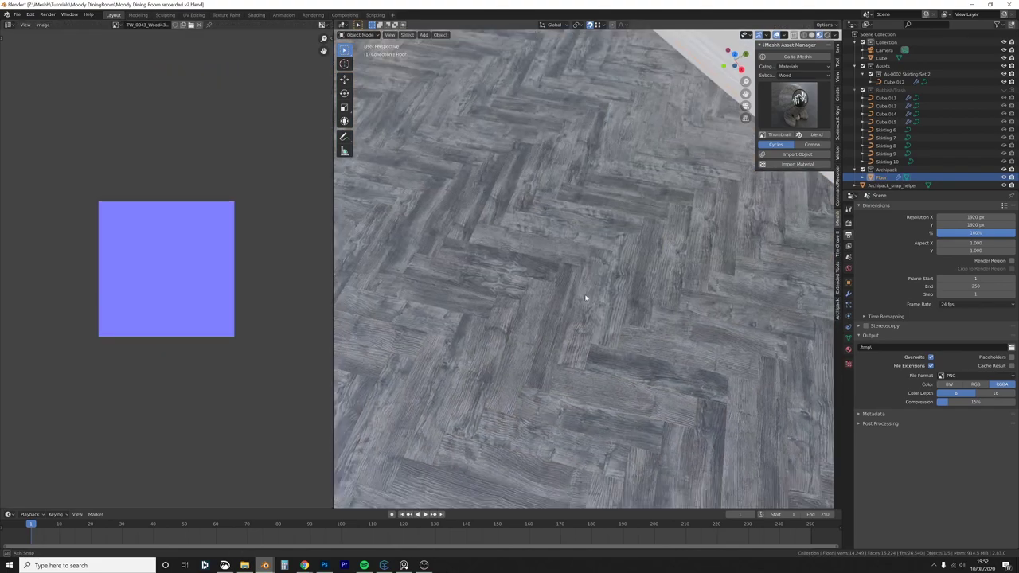
pyautogui.moveTo(586, 296); pyautogui.dragTo(576, 261, button='middle')
pyautogui.moveTo(583, 328); pyautogui.dragTo(149, 229, button='middle')
# Step: Replace the UV Editor with the Shader Editor, hide its sidebar and move the base colour texture node slightly away from the Principled BSDF
pyautogui.click(8, 25)
pyautogui.click(29, 80)
pyautogui.scroll(5, 150, 229)
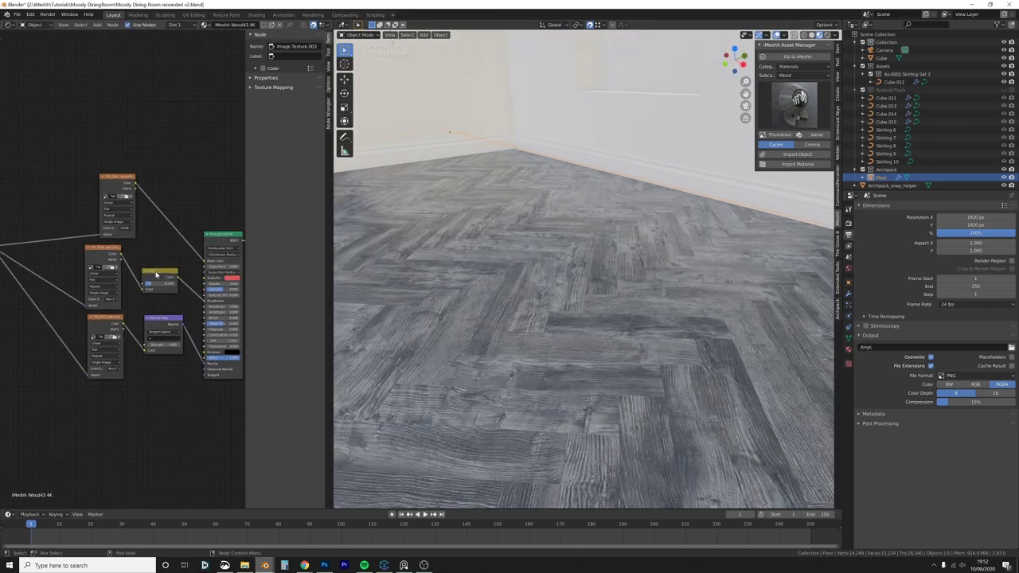
pyautogui.moveTo(616, 318); pyautogui.dragTo(577, 294, button='middle')
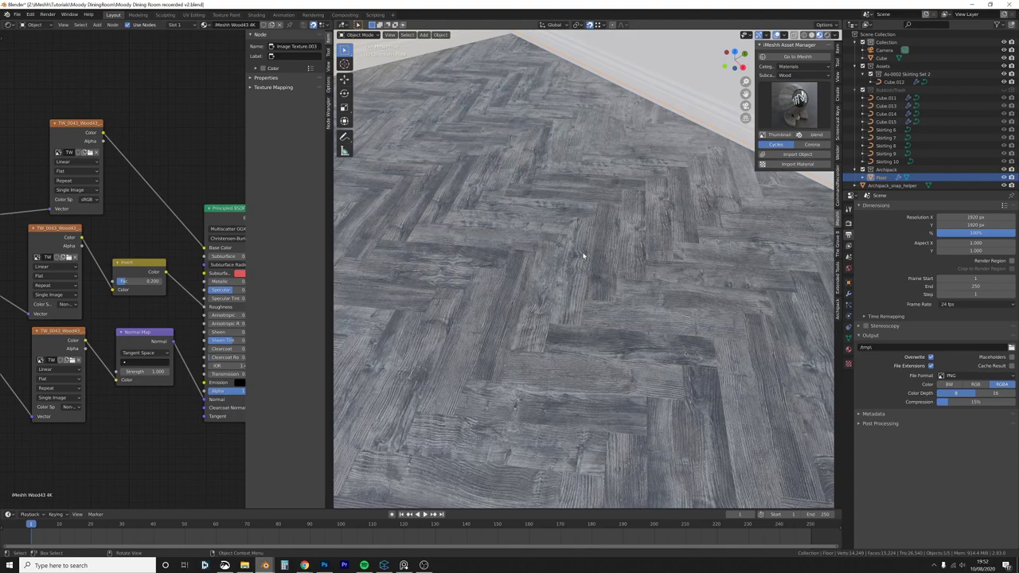
pyautogui.moveTo(225, 247); pyautogui.dragTo(161, 221, button='middle')
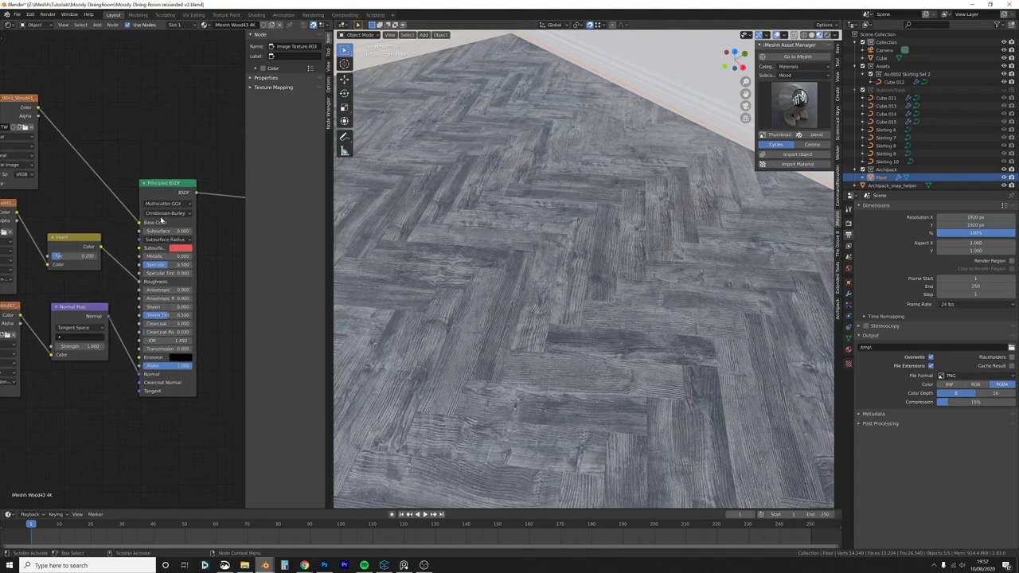
pyautogui.press('n')
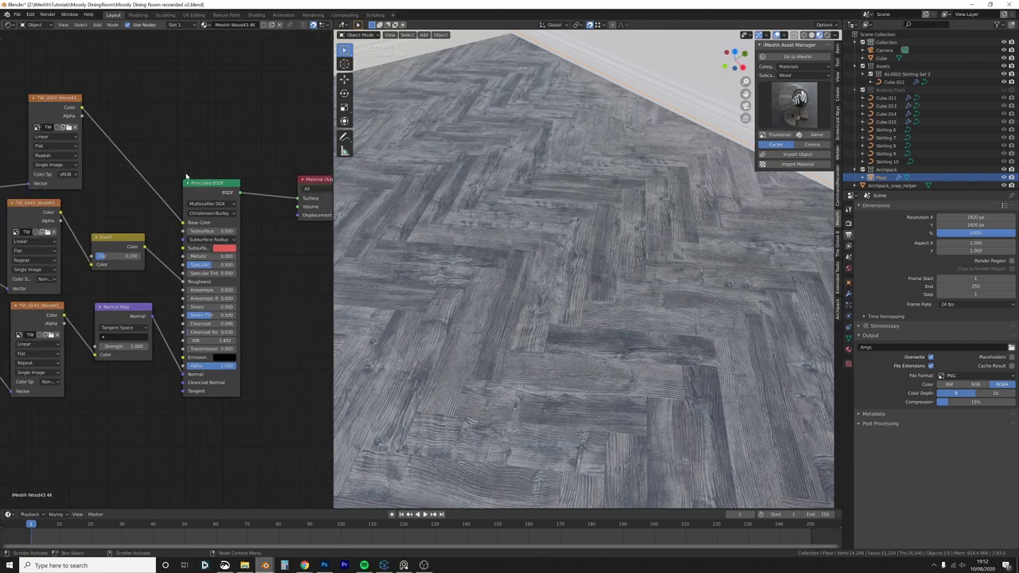
pyautogui.moveTo(146, 210); pyautogui.dragTo(176, 213, button='middle')
pyautogui.moveTo(90, 105); pyautogui.dragTo(71, 89)
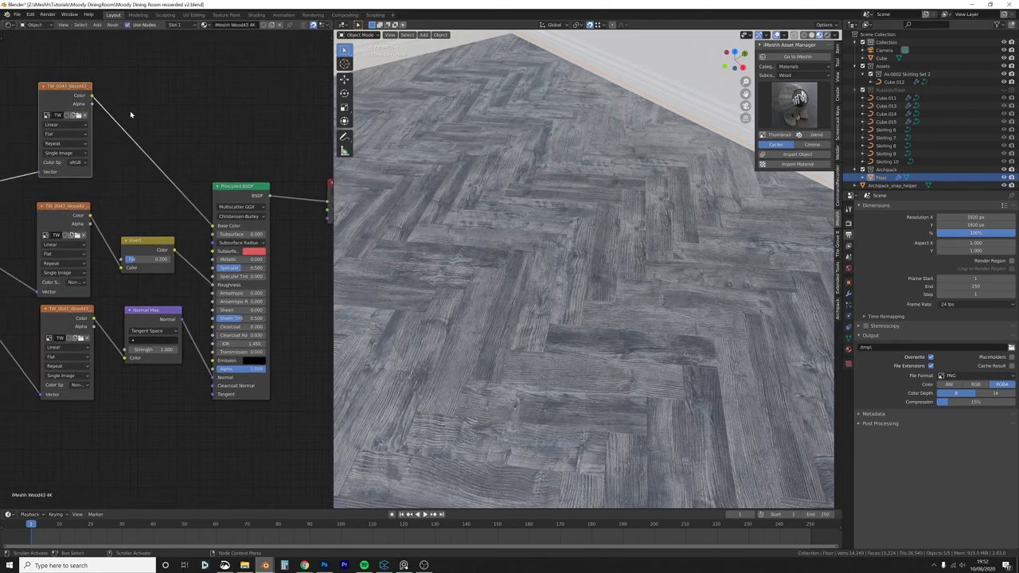
# Step: Search the add-ons in the Preferences for "node" to check whether Node Wrangler is enabled
pyautogui.click(30, 14)
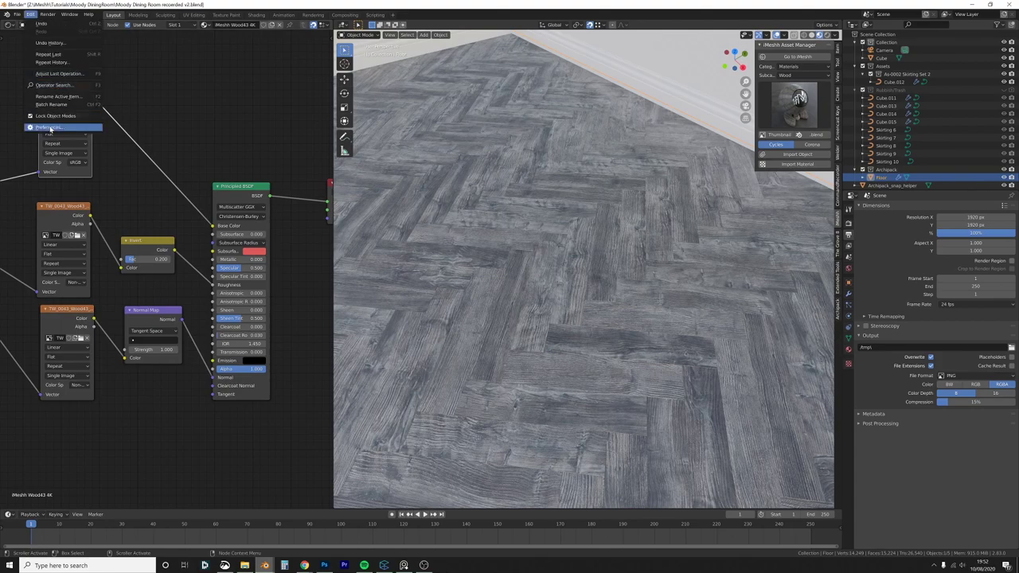
pyautogui.click(62, 128)
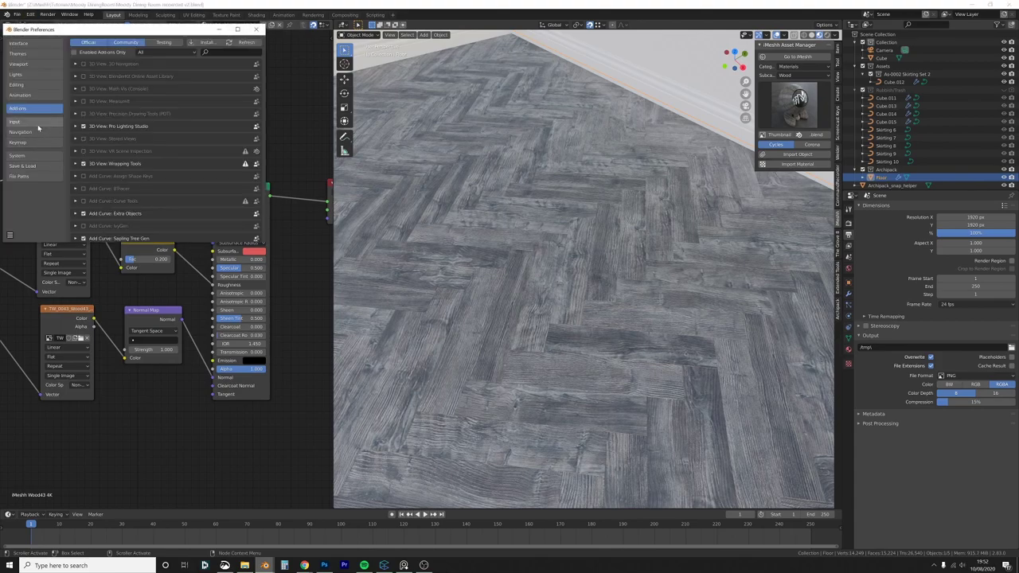
pyautogui.click(227, 52)
pyautogui.write('node')
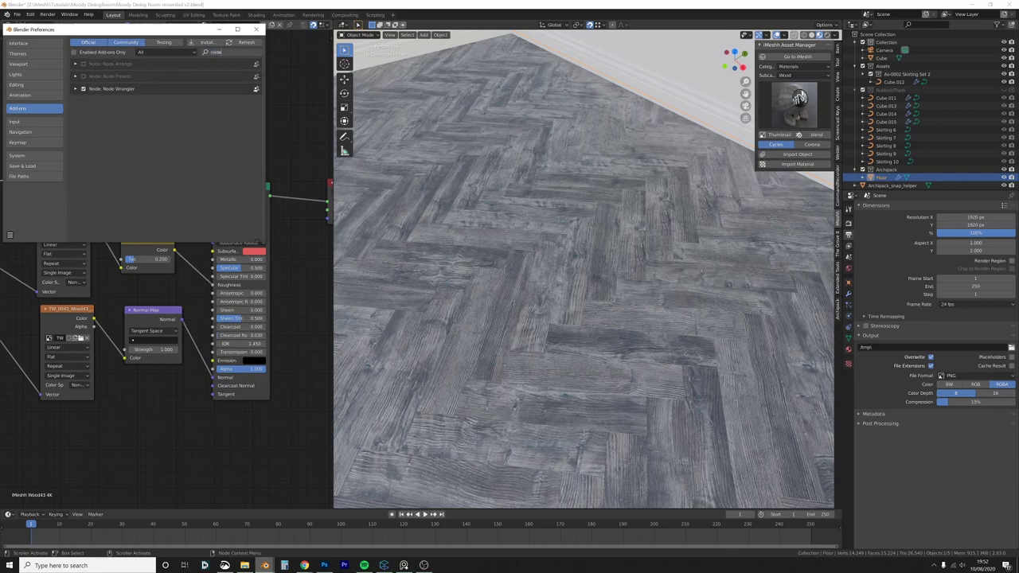
pyautogui.click(256, 28)
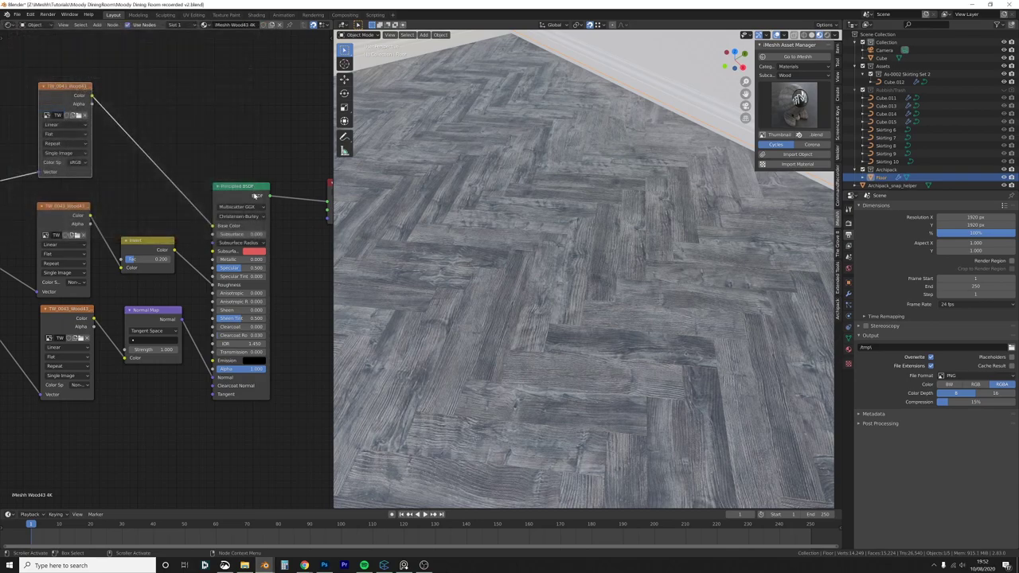
# Step: Preview the outputs of the base colour texture, Principled BSDF, roughness texture and Invert node on the floor with Node Wrangler
pyautogui.moveTo(139, 143); pyautogui.dragTo(139, 154, button='middle')
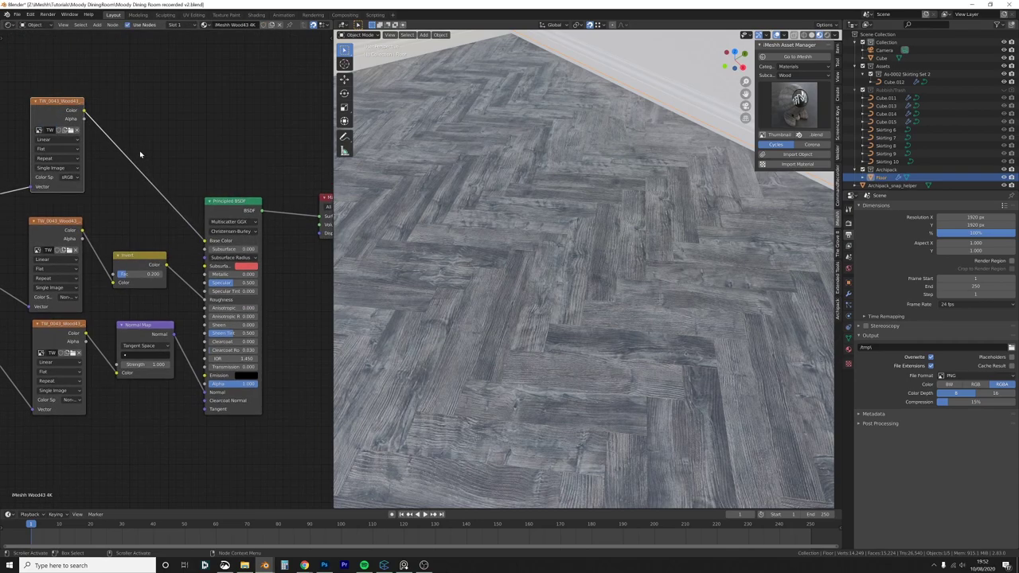
pyautogui.keyDown('ctrl'); pyautogui.keyDown('shift'); pyautogui.click(89, 155); pyautogui.keyUp('shift'); pyautogui.keyUp('ctrl')
pyautogui.keyDown('ctrl'); pyautogui.keyDown('shift'); pyautogui.click(236, 202); pyautogui.keyUp('shift'); pyautogui.keyUp('ctrl')
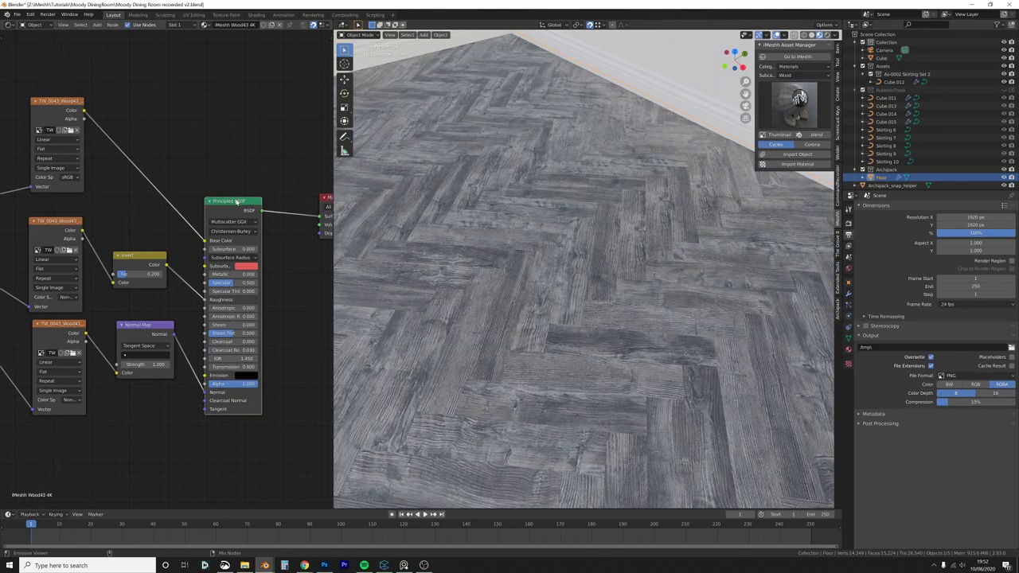
pyautogui.keyDown('ctrl'); pyautogui.keyDown('shift'); pyautogui.click(59, 231); pyautogui.keyUp('shift'); pyautogui.keyUp('ctrl')
pyautogui.keyDown('ctrl'); pyautogui.keyDown('shift'); pyautogui.click(147, 257); pyautogui.keyUp('shift'); pyautogui.keyUp('ctrl')
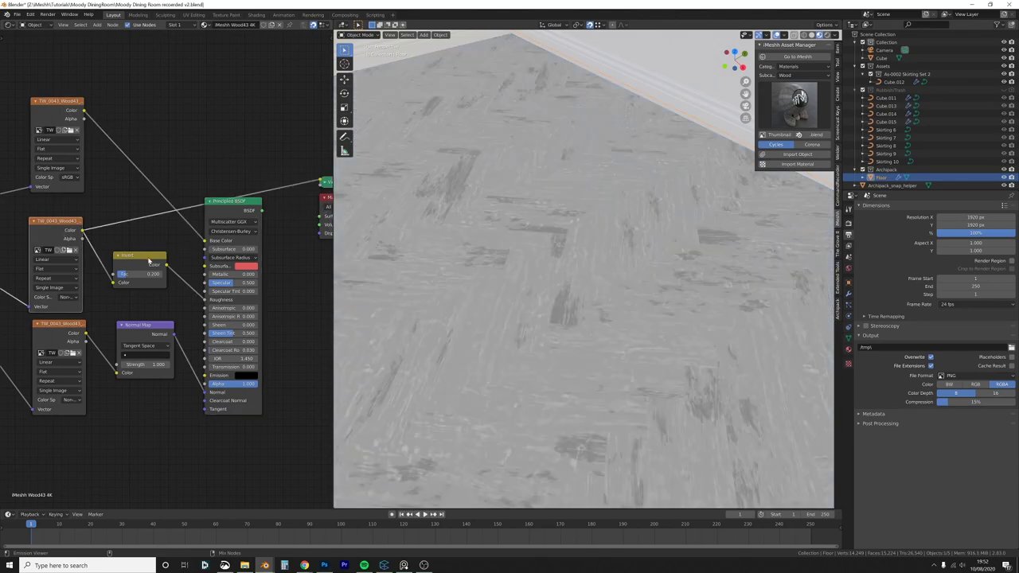
pyautogui.keyDown('ctrl'); pyautogui.keyDown('shift'); pyautogui.click(148, 259); pyautogui.keyUp('shift'); pyautogui.keyUp('ctrl')
pyautogui.keyDown('ctrl'); pyautogui.keyDown('shift'); pyautogui.click(150, 261); pyautogui.keyUp('shift'); pyautogui.keyUp('ctrl')
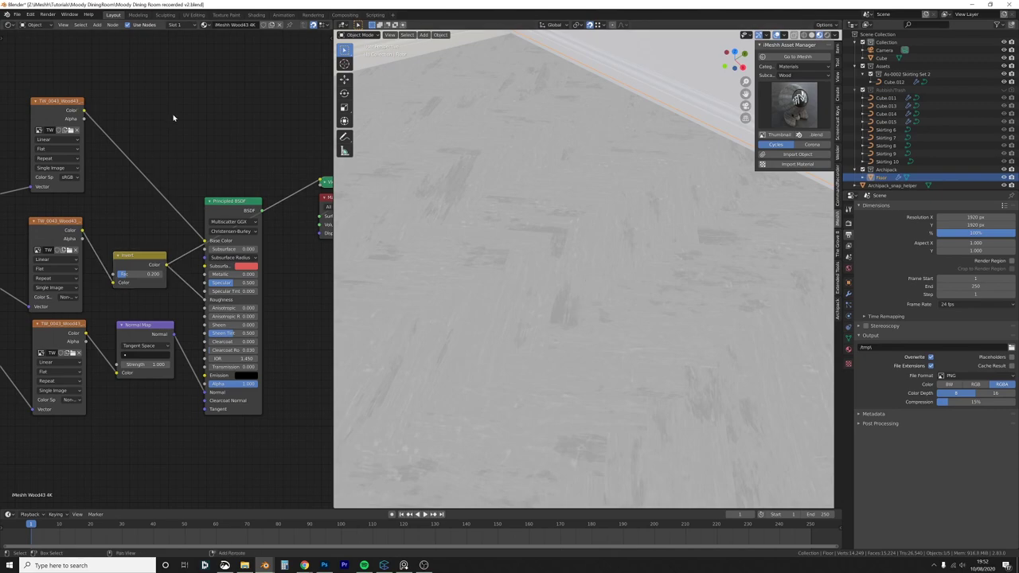
# Step: Insert a ColorRamp node between the base colour texture and the Principled BSDF's Base Color
pyautogui.hotkey('shift', 'a')
pyautogui.write('color')
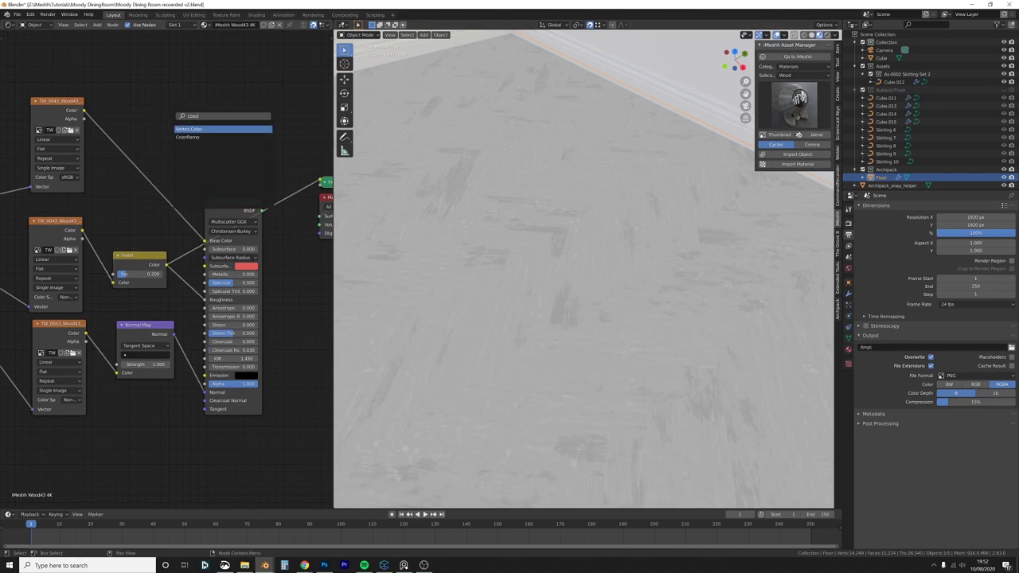
pyautogui.press('Down')
pyautogui.press('Return')
pyautogui.click(123, 101)
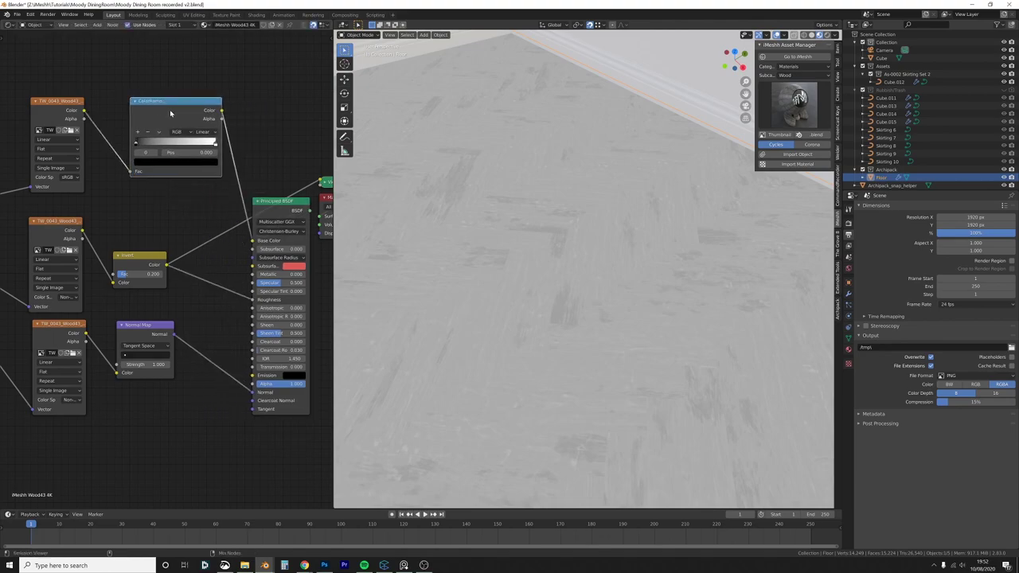
# Step: Preview the ColorRamp on the floor, place its node slightly lower and lighten its black stop at position 0 to light grey
pyautogui.keyDown('ctrl'); pyautogui.keyDown('shift'); pyautogui.click(170, 110); pyautogui.keyUp('shift'); pyautogui.keyUp('ctrl')
pyautogui.moveTo(173, 113); pyautogui.dragTo(158, 129)
pyautogui.click(159, 137)
pyautogui.moveTo(605, 364); pyautogui.dragTo(574, 319, button='middle')
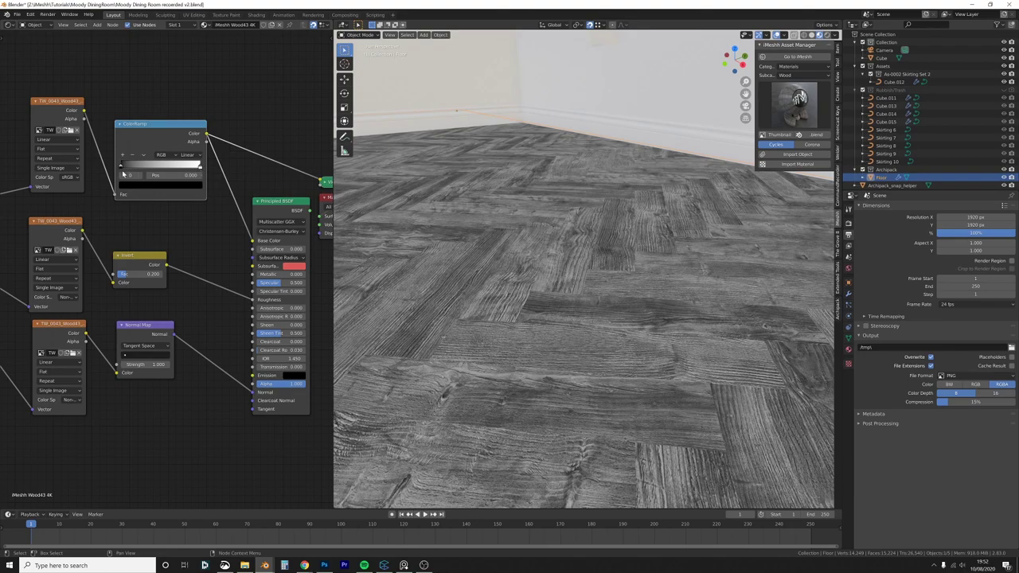
pyautogui.click(133, 186)
pyautogui.moveTo(183, 127); pyautogui.dragTo(184, 95)
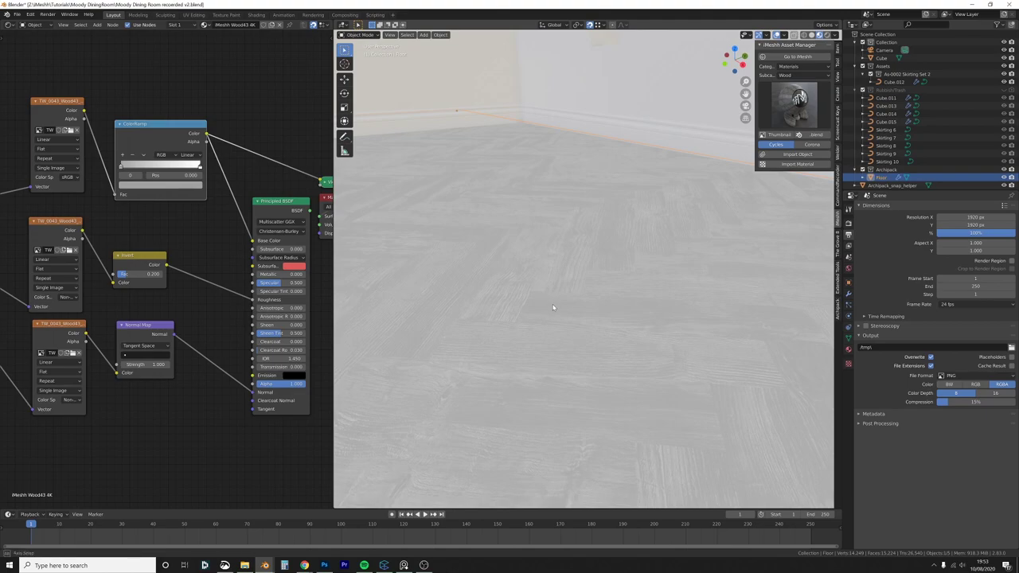
# Step: Move the Principled BSDF closer to the ColorRamp, reconnect it to the Material Output and inspect the floor
pyautogui.moveTo(552, 305); pyautogui.dragTo(541, 302, button='middle')
pyautogui.moveTo(282, 204); pyautogui.dragTo(244, 193, button='middle')
pyautogui.moveTo(244, 195); pyautogui.dragTo(230, 189)
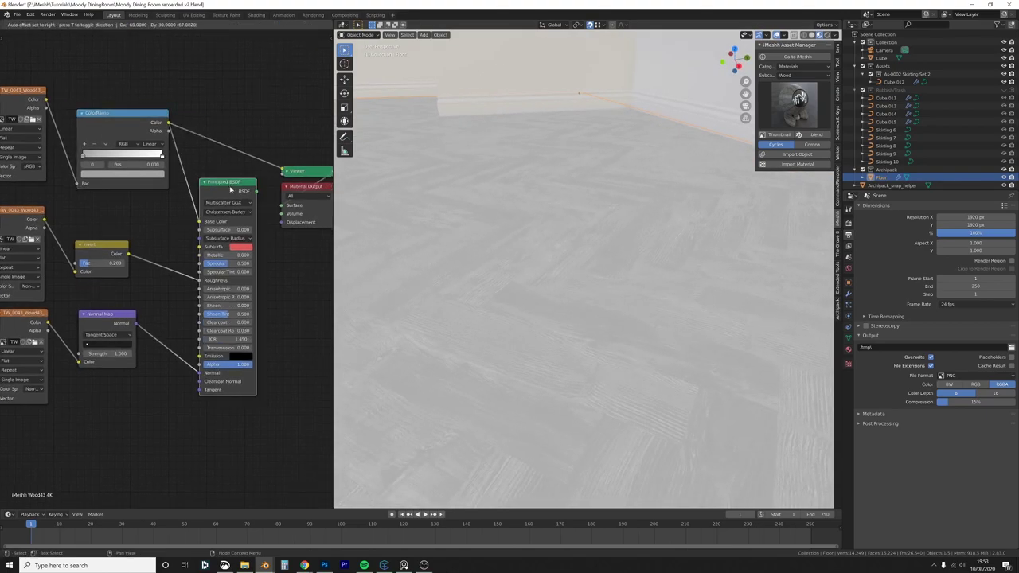
pyautogui.keyDown('ctrl'); pyautogui.keyDown('shift'); pyautogui.click(231, 190); pyautogui.keyUp('shift'); pyautogui.keyUp('ctrl')
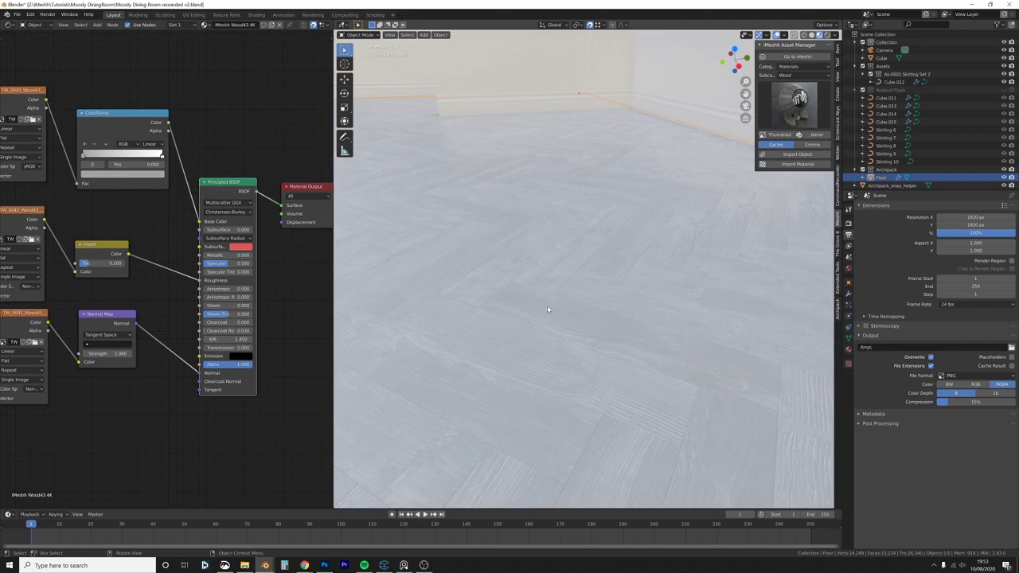
pyautogui.scroll(-2, 547, 305)
pyautogui.moveTo(557, 299); pyautogui.dragTo(571, 268, button='middle')
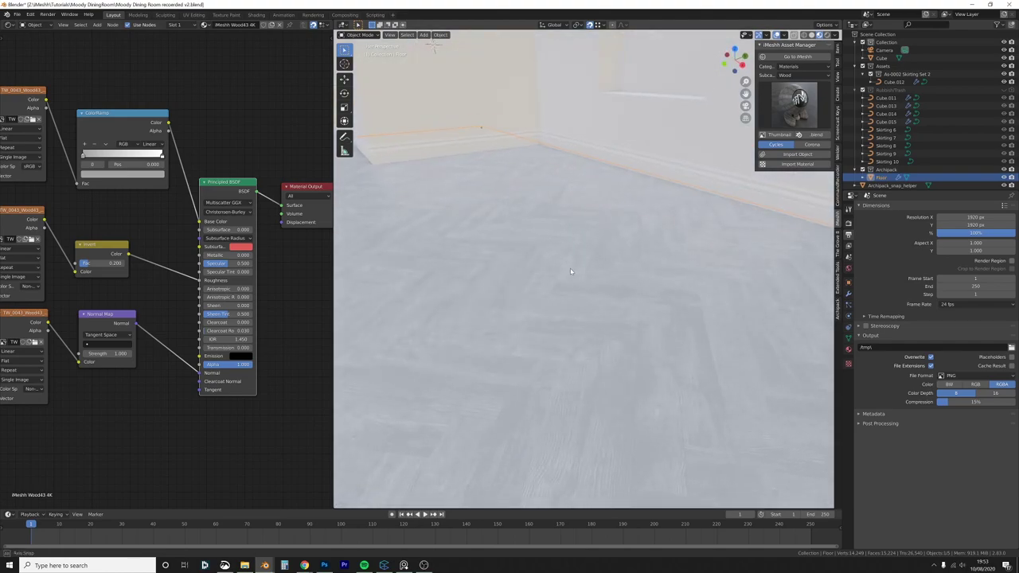
# Step: Rewire the ColorRamp output to the Principled BSDF's Roughness, connect the colour texture directly to Base Color and delete the Invert node
pyautogui.moveTo(131, 127); pyautogui.dragTo(199, 280)
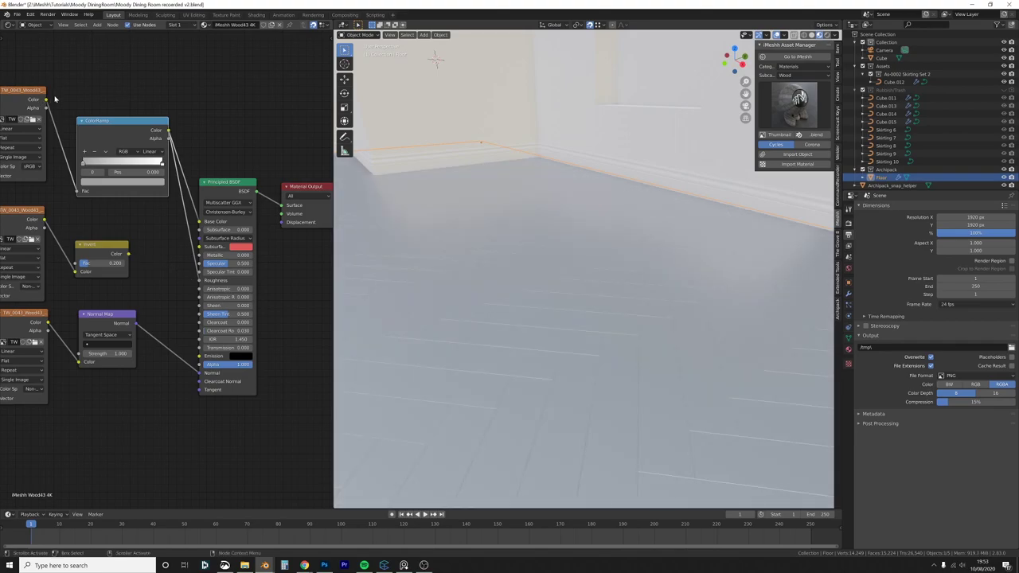
pyautogui.moveTo(48, 100); pyautogui.dragTo(200, 222)
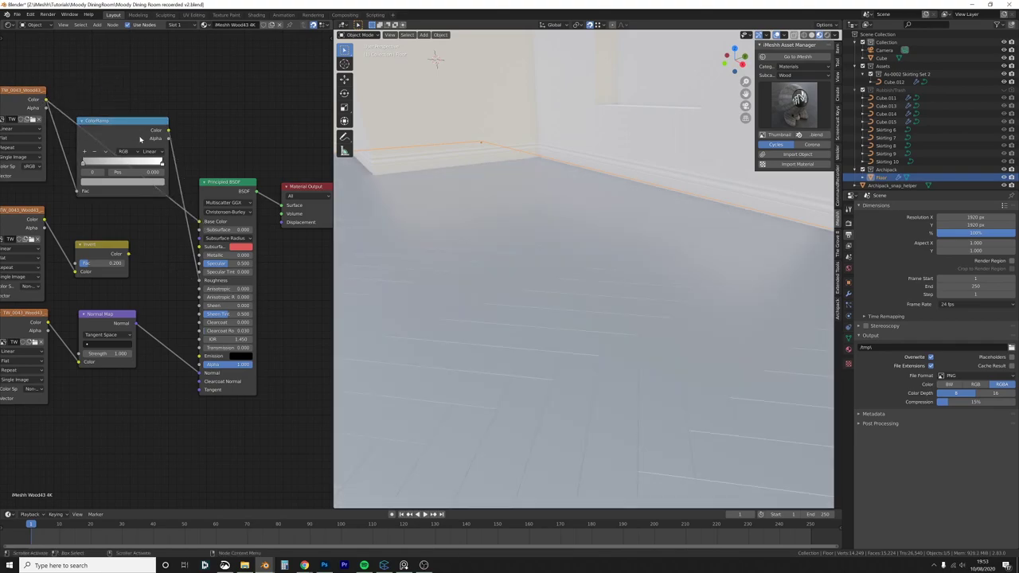
pyautogui.moveTo(140, 139); pyautogui.dragTo(125, 171)
pyautogui.click(114, 246)
pyautogui.press('x')
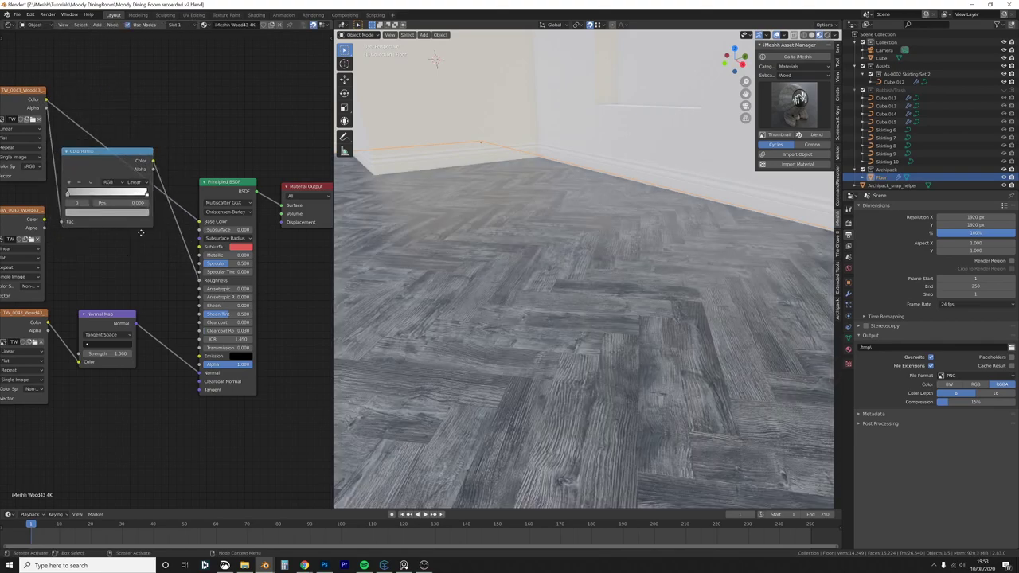
pyautogui.moveTo(140, 231); pyautogui.dragTo(298, 238, button='middle')
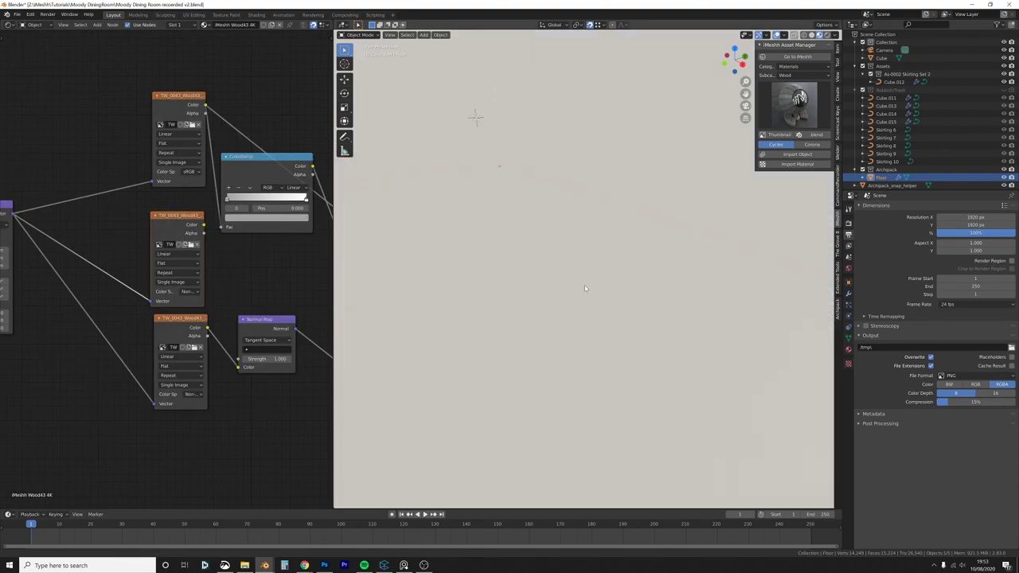
pyautogui.moveTo(584, 288); pyautogui.dragTo(589, 257, button='middle')
# Step: Select the room's wall mesh, switch the viewport to solid shading and give the mesh a new material
pyautogui.click(631, 250)
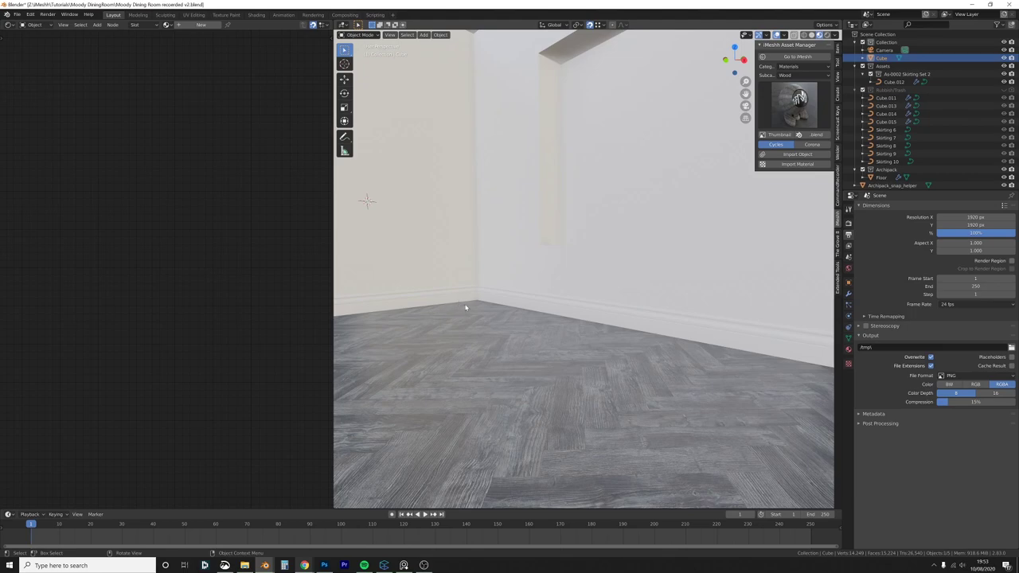
pyautogui.moveTo(496, 286); pyautogui.dragTo(487, 287, button='middle')
pyautogui.moveTo(528, 247); pyautogui.dragTo(592, 251, button='middle')
pyautogui.press('z')
pyautogui.click(609, 244)
pyautogui.press('Tab')
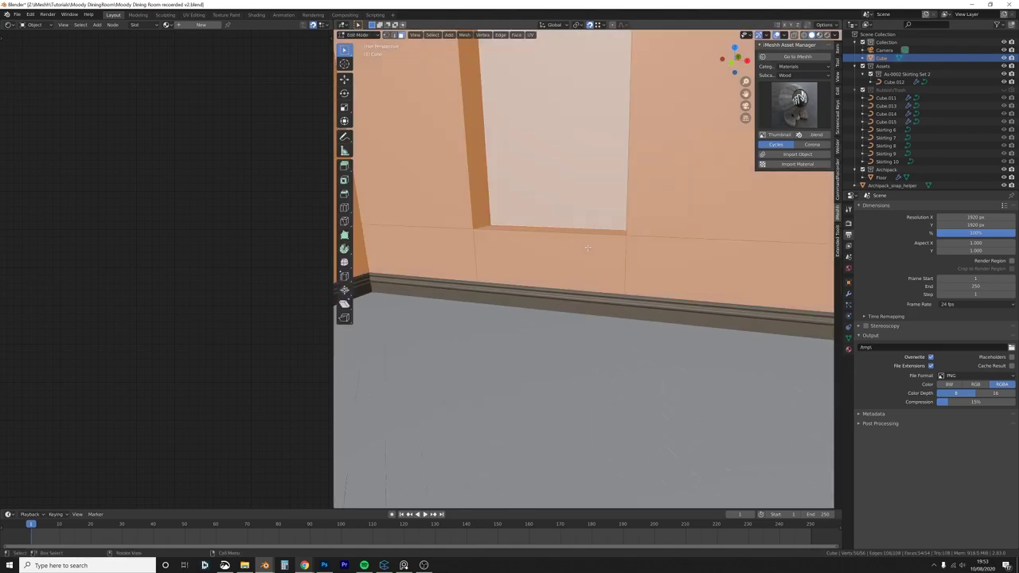
pyautogui.press('Tab')
pyautogui.click(847, 349)
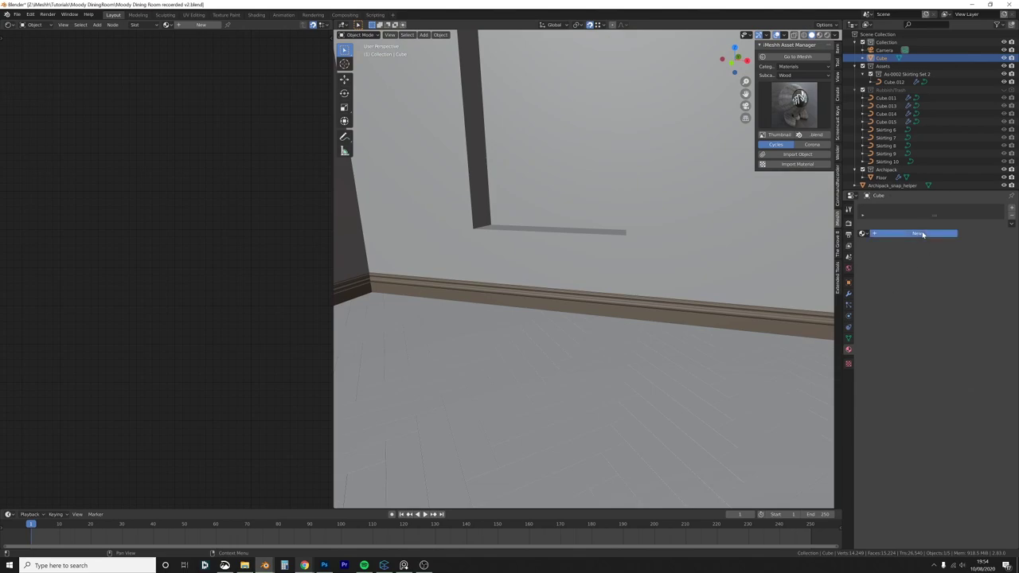
pyautogui.click(914, 232)
pyautogui.press('Home')
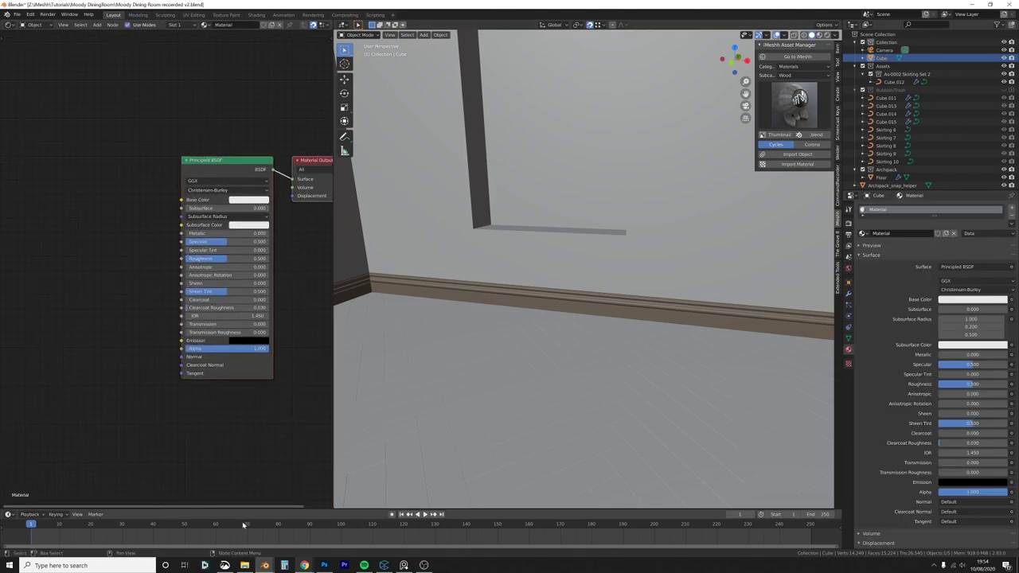
# Step: Bring in the Stucco_Wall_01_8k_diffuse.jpg texture and connect its Color to the Principled BSDF's Base Color
pyautogui.moveTo(228, 293); pyautogui.dragTo(64, 222)
pyautogui.moveTo(124, 215); pyautogui.dragTo(181, 199)
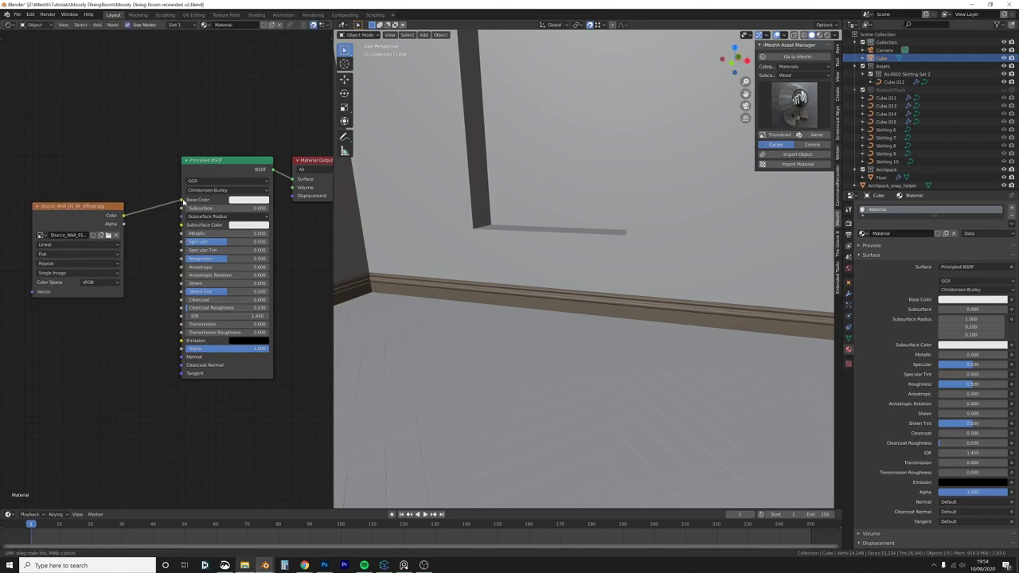
pyautogui.moveTo(79, 207); pyautogui.dragTo(49, 183)
# Step: Bring in the Stucco_Wall_01 normal texture below the diffuse node and set its colour space to Non-Color
pyautogui.moveTo(144, 350); pyautogui.dragTo(7, 368)
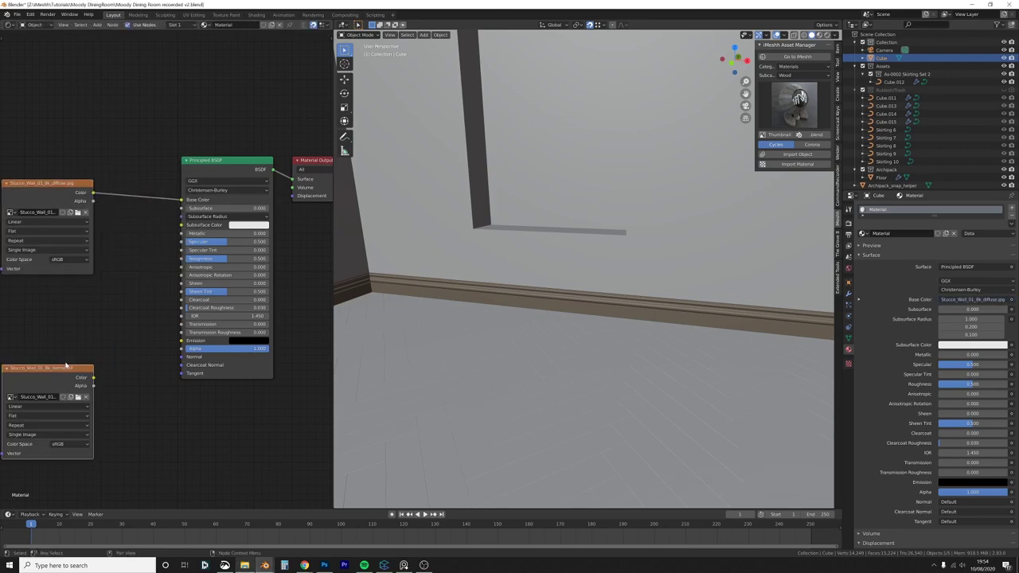
pyautogui.moveTo(54, 378); pyautogui.dragTo(97, 342, button='middle')
pyautogui.click(120, 409)
pyautogui.click(119, 435)
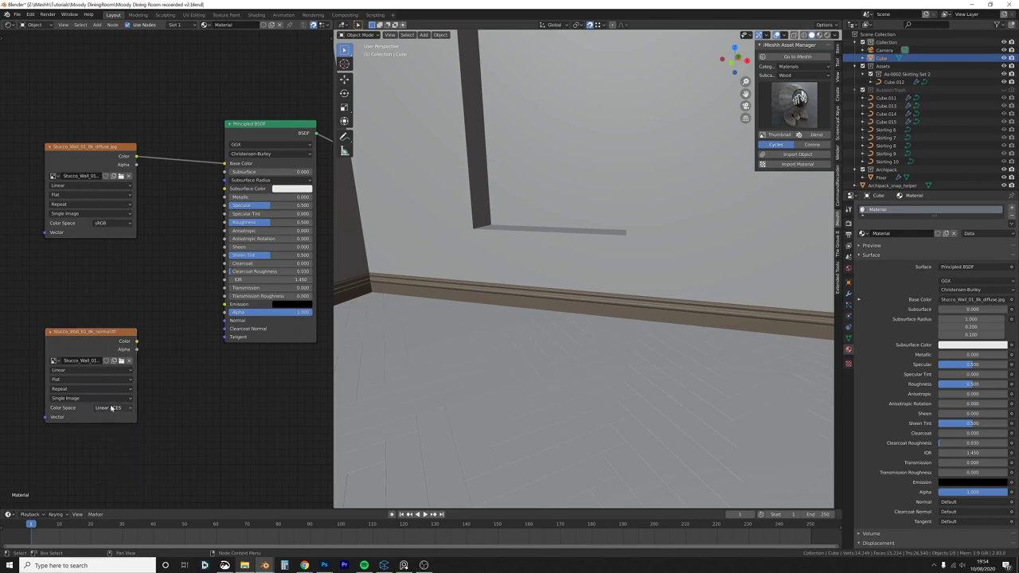
pyautogui.click(113, 408)
pyautogui.click(116, 437)
# Step: Add a Normal Map node and connect it between the stucco normal texture and the Principled BSDF's Normal input
pyautogui.hotkey('shift', 'a')
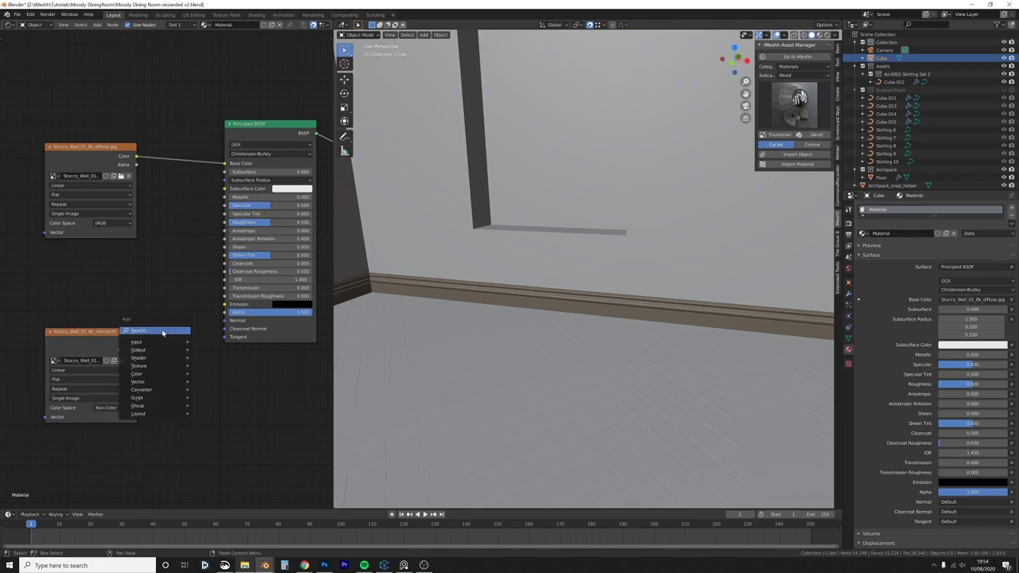
pyautogui.click(163, 331)
pyautogui.write('norm')
pyautogui.press('Down')
pyautogui.press('Return')
pyautogui.click(162, 331)
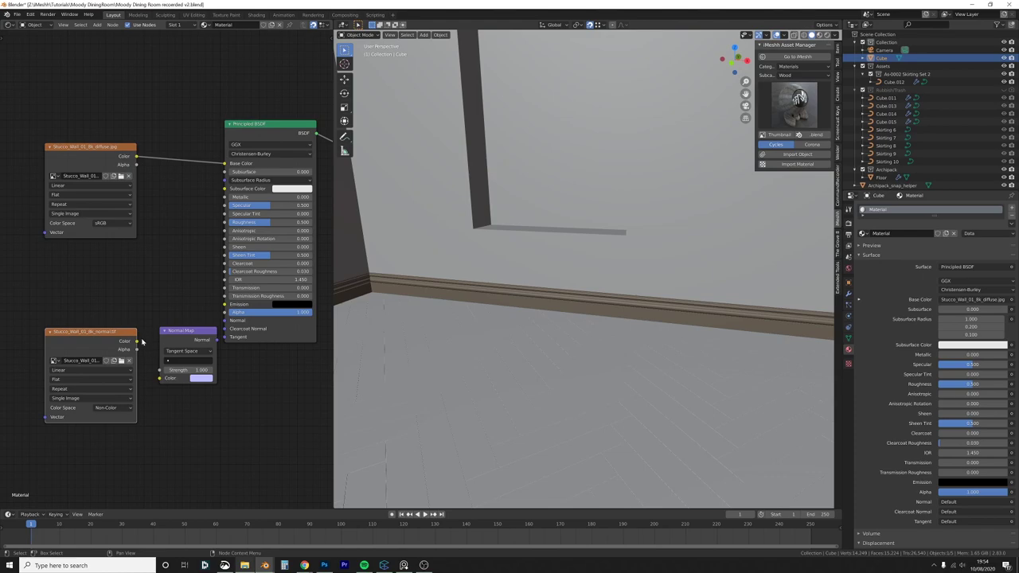
pyautogui.moveTo(140, 341); pyautogui.dragTo(162, 378)
pyautogui.moveTo(206, 338); pyautogui.dragTo(225, 320)
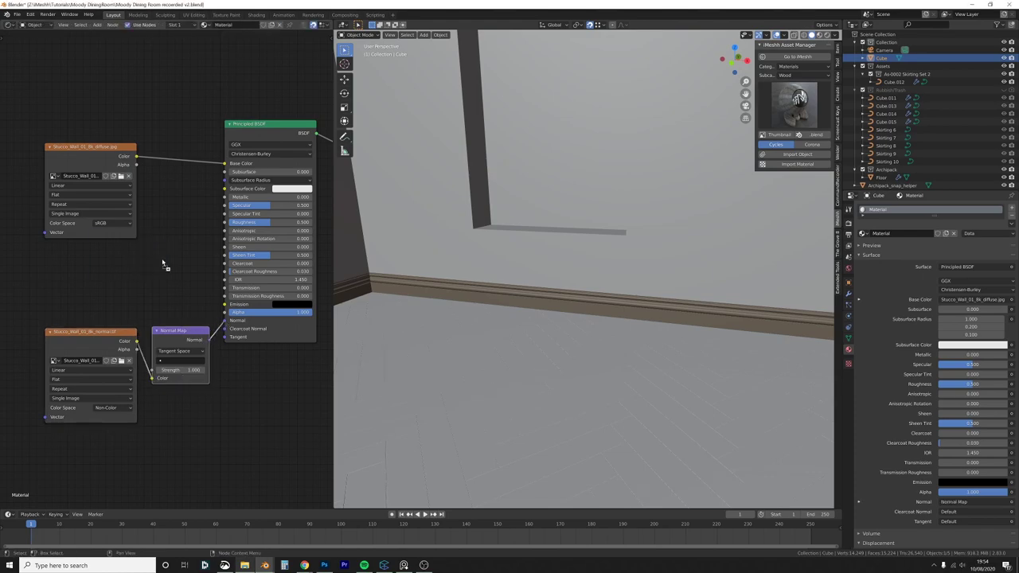
# Step: Bring in the Stucco_Wall_01 glossiness texture as Non-Color and feed it through a new Invert node into the Principled BSDF's Roughness
pyautogui.moveTo(164, 266); pyautogui.dragTo(116, 251)
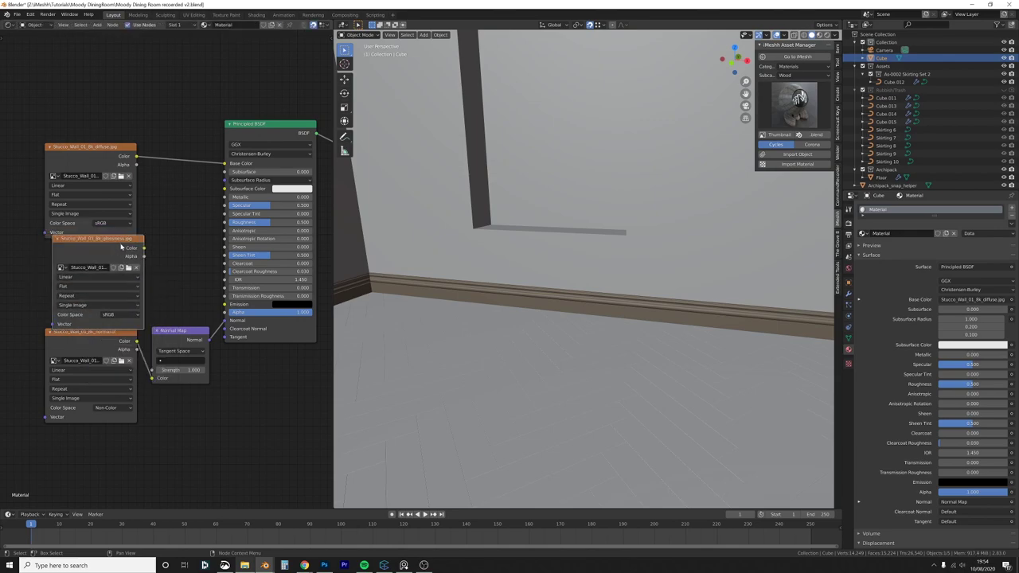
pyautogui.moveTo(160, 239); pyautogui.dragTo(171, 239, button='middle')
pyautogui.hotkey('shift', 'a')
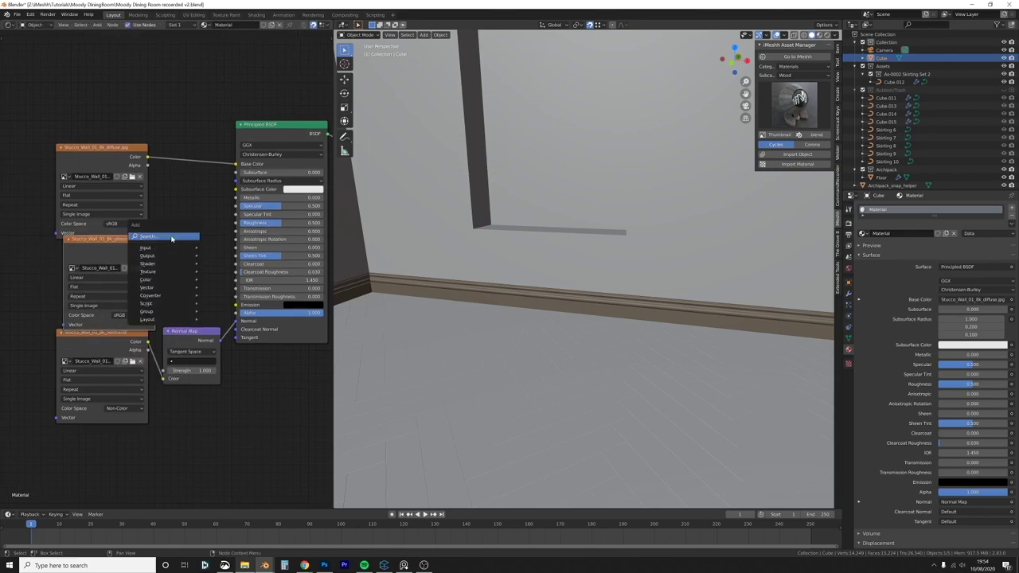
pyautogui.click(172, 238)
pyautogui.write('inv')
pyautogui.press('Return')
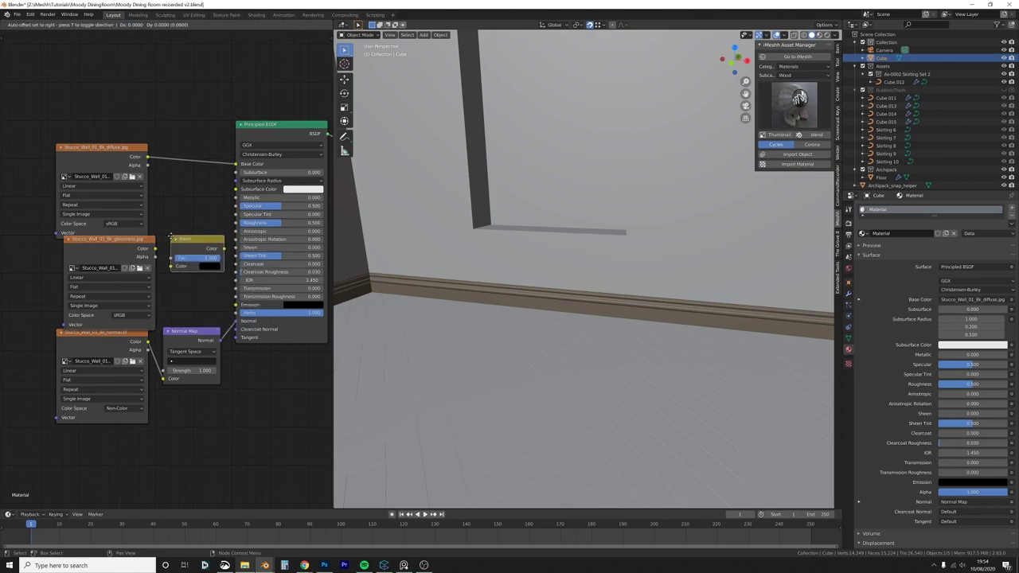
pyautogui.click(170, 236)
pyautogui.moveTo(154, 249); pyautogui.dragTo(236, 223)
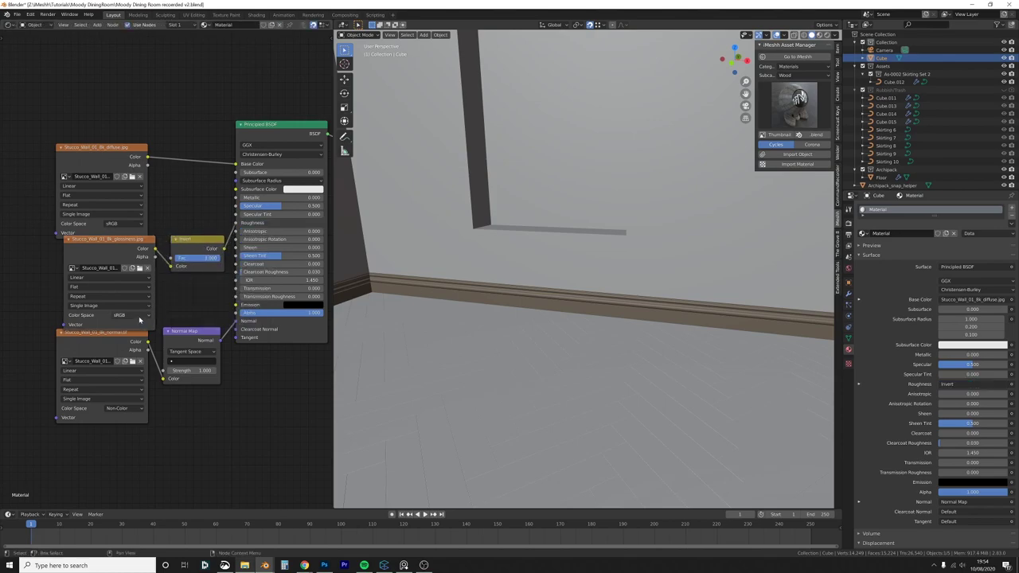
pyautogui.click(136, 315)
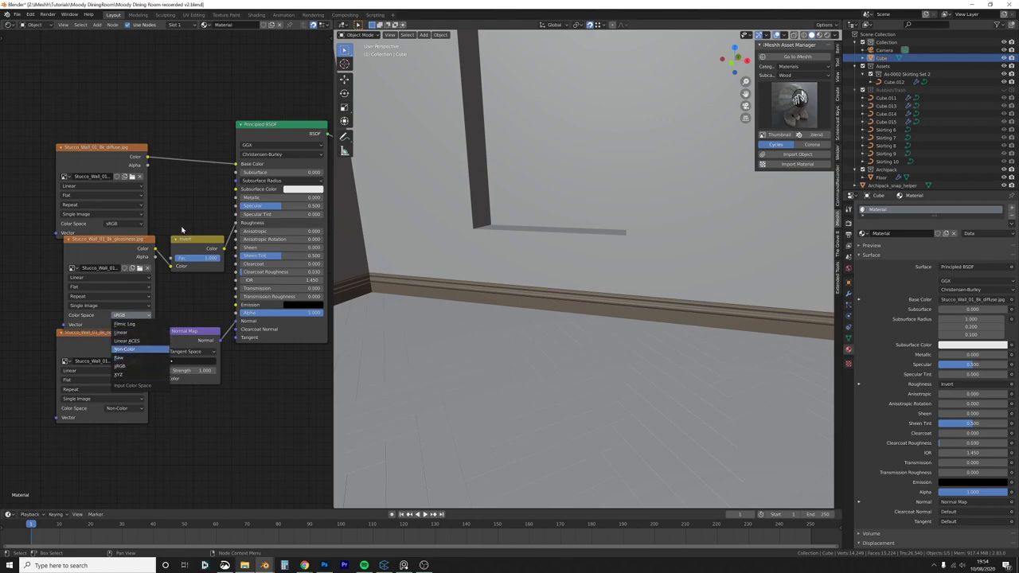
# Step: Isolate the room mesh in Material Preview shading and inspect the stucco on its surfaces, including through the camera
pyautogui.scroll(-1, 558, 209)
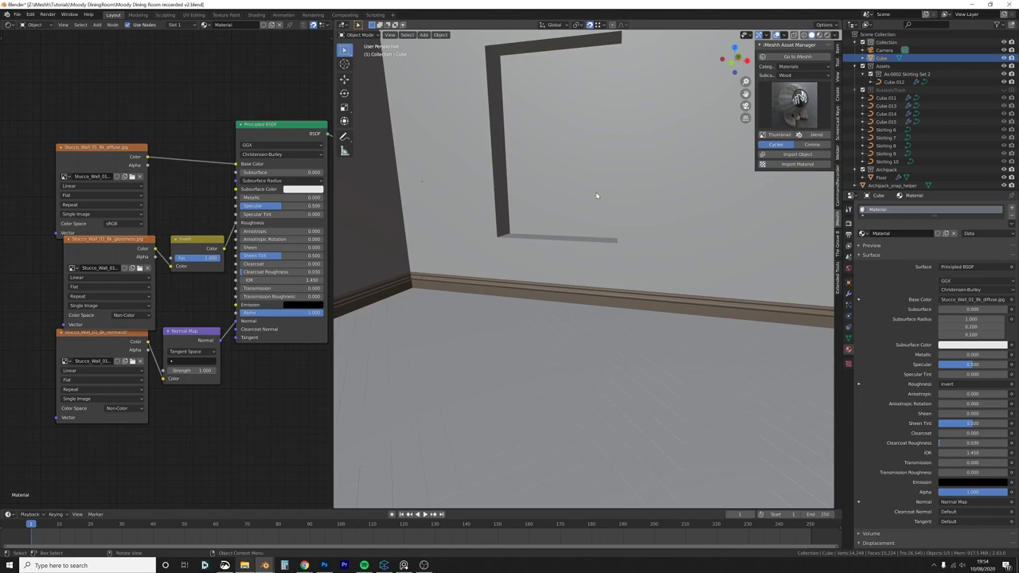
pyautogui.press('KP_Divide')
pyautogui.scroll(6, 714, 309)
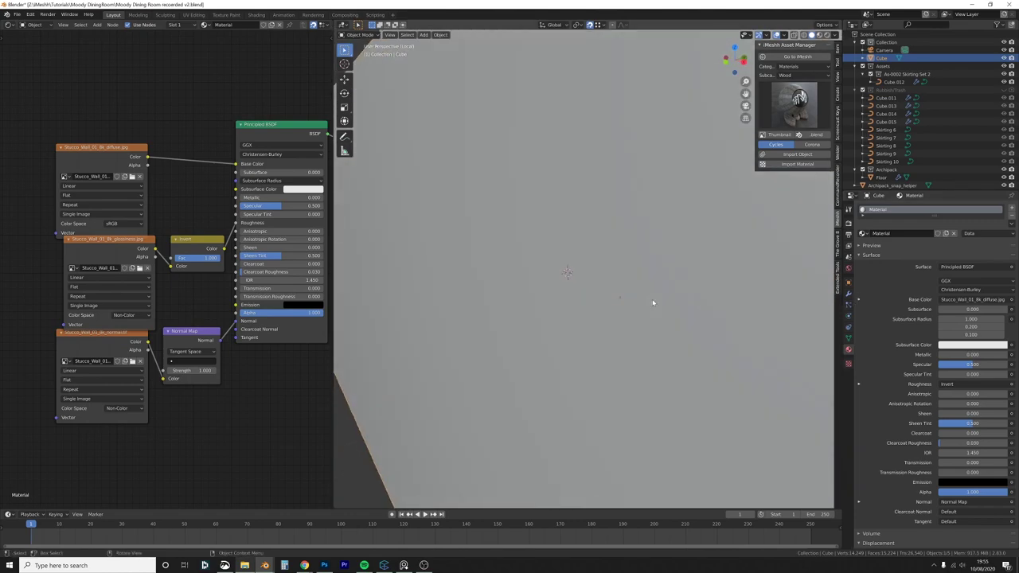
pyautogui.moveTo(653, 300); pyautogui.dragTo(648, 296, button='middle')
pyautogui.press('z')
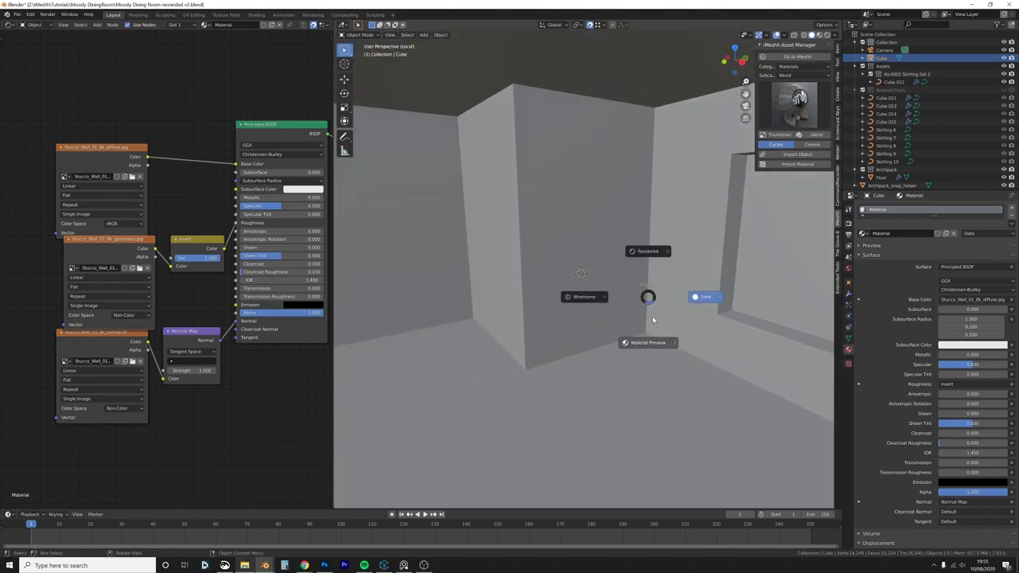
pyautogui.click(657, 331)
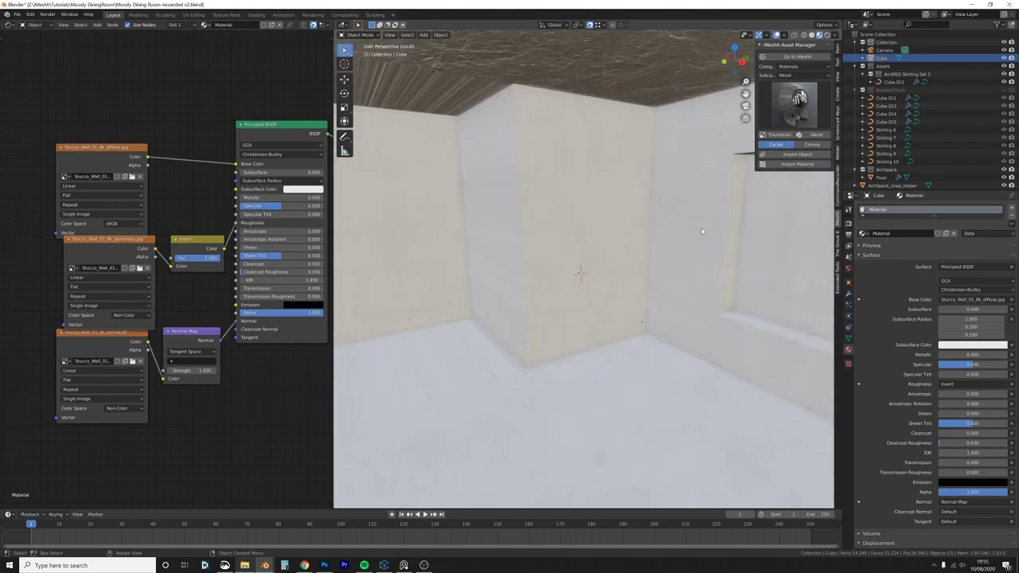
pyautogui.moveTo(701, 227)
pyautogui.mouseDown(button='middle')
pyautogui.moveTo(663, 243)
pyautogui.moveTo(682, 238)
pyautogui.moveTo(653, 359)
pyautogui.mouseUp(button='middle')
pyautogui.keyDown('shift'); pyautogui.moveTo(557, 319); pyautogui.dragTo(567, 268, button='middle'); pyautogui.keyUp('shift')
pyautogui.press('KP_0')
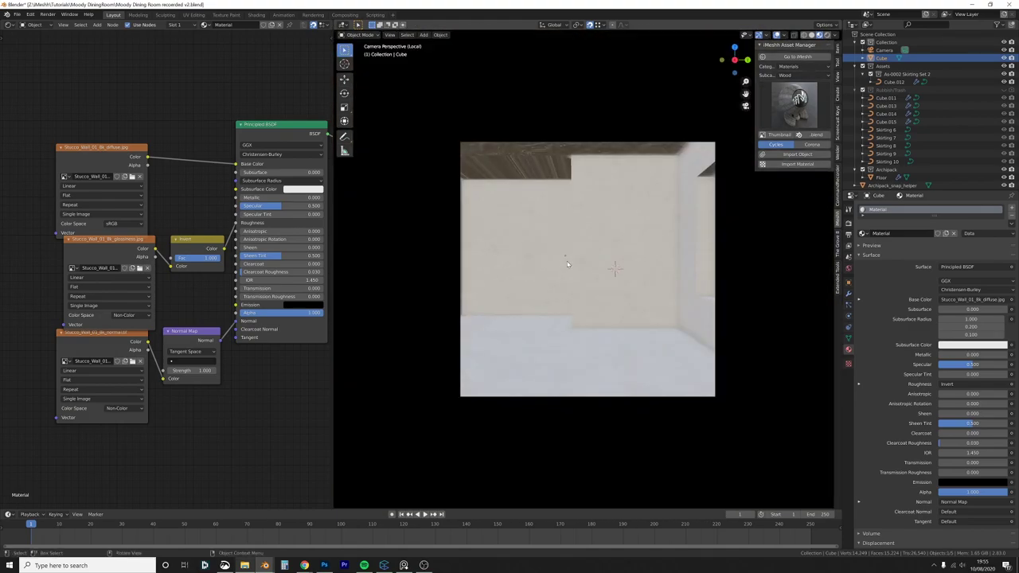
pyautogui.press('Home')
pyautogui.scroll(-2, 409, 213)
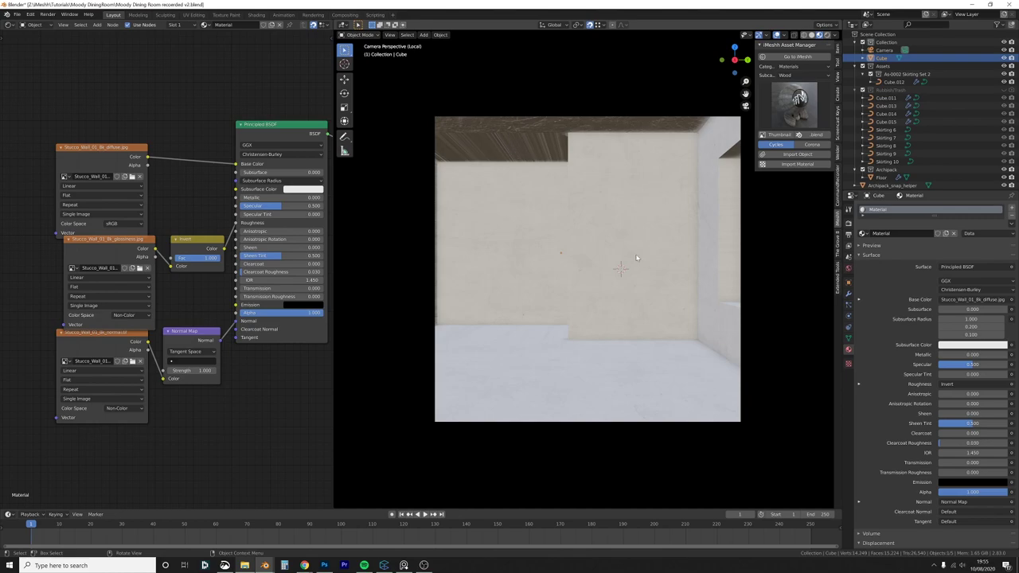
# Step: Delete the mesh face that closes the room's window opening
pyautogui.moveTo(637, 258); pyautogui.dragTo(591, 174, button='middle')
pyautogui.press('Tab')
pyautogui.click(601, 186)
pyautogui.press('x')
pyautogui.click(601, 186)
# Step: Mark seams along the chosen wall and ceiling edges of the room mesh
pyautogui.moveTo(389, 265); pyautogui.dragTo(572, 205, button='middle')
pyautogui.rightClick(555, 89)
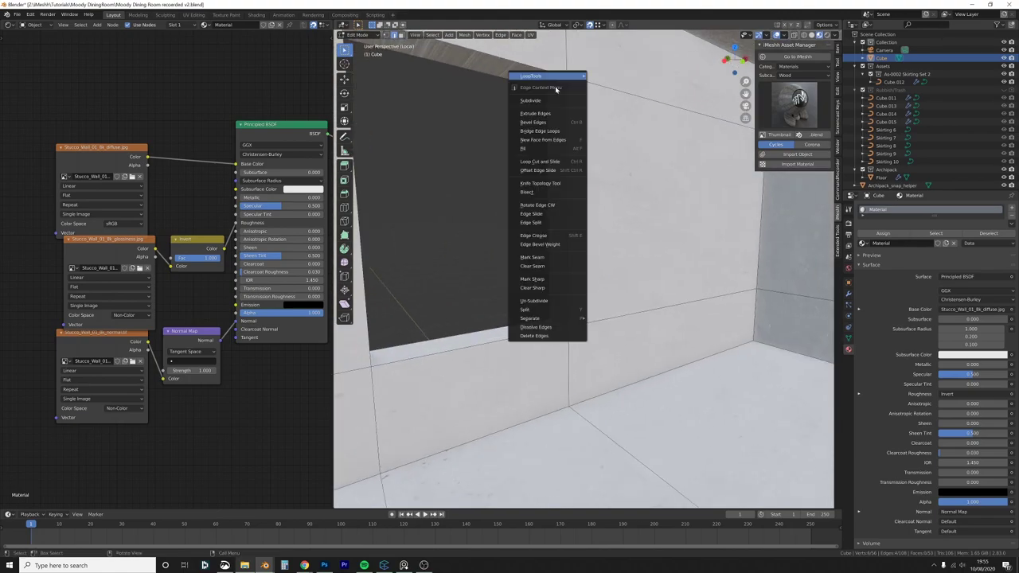
pyautogui.click(547, 260)
pyautogui.moveTo(547, 260); pyautogui.dragTo(456, 273, button='middle')
pyautogui.moveTo(522, 229); pyautogui.dragTo(541, 158, button='middle')
pyautogui.moveTo(581, 113); pyautogui.dragTo(563, 134, button='middle')
pyautogui.moveTo(451, 125); pyautogui.dragTo(595, 169, button='middle')
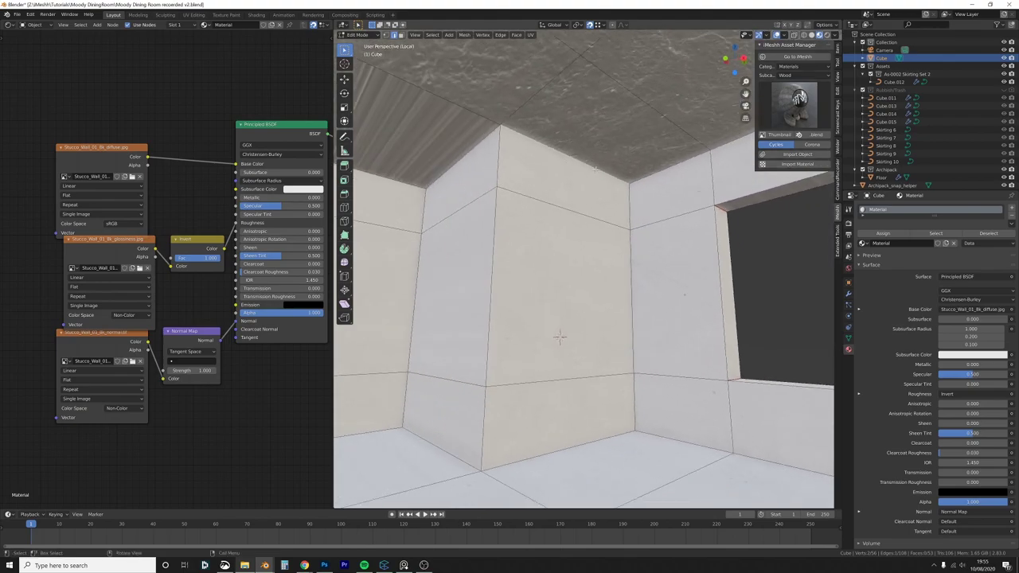
pyautogui.rightClick(460, 151)
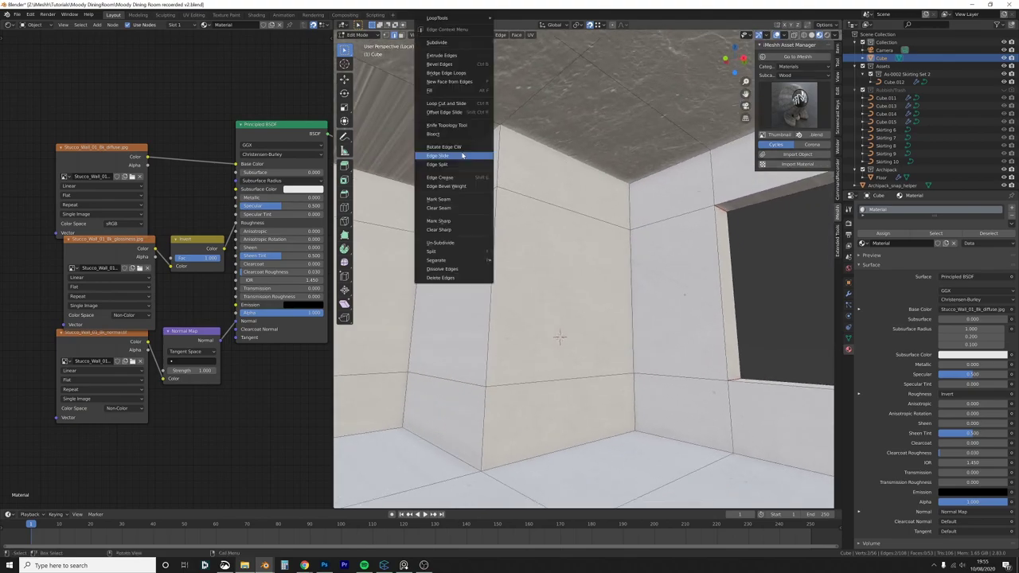
pyautogui.click(457, 199)
# Step: Select the faces of the window wall, including the window reveal, and of the adjoining wall
pyautogui.moveTo(457, 200); pyautogui.dragTo(531, 185, button='middle')
pyautogui.press('3')
pyautogui.click(546, 179)
pyautogui.keyDown('shift'); pyautogui.click(609, 165); pyautogui.keyUp('shift')
pyautogui.keyDown('shift'); pyautogui.click(561, 232); pyautogui.keyUp('shift')
pyautogui.keyDown('shift'); pyautogui.click(600, 196); pyautogui.keyUp('shift')
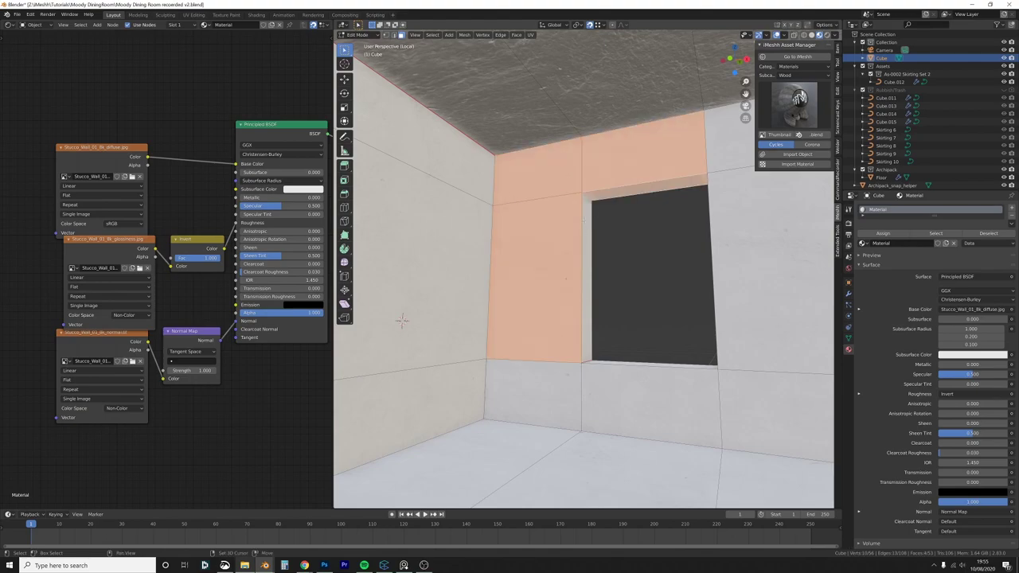
pyautogui.moveTo(402, 320); pyautogui.dragTo(634, 237, button='middle')
pyautogui.moveTo(600, 279); pyautogui.dragTo(486, 383)
pyautogui.moveTo(535, 334); pyautogui.dragTo(465, 316, button='middle')
pyautogui.keyDown('shift'); pyautogui.click(439, 159); pyautogui.keyUp('shift')
pyautogui.keyDown('shift'); pyautogui.click(434, 255); pyautogui.keyUp('shift')
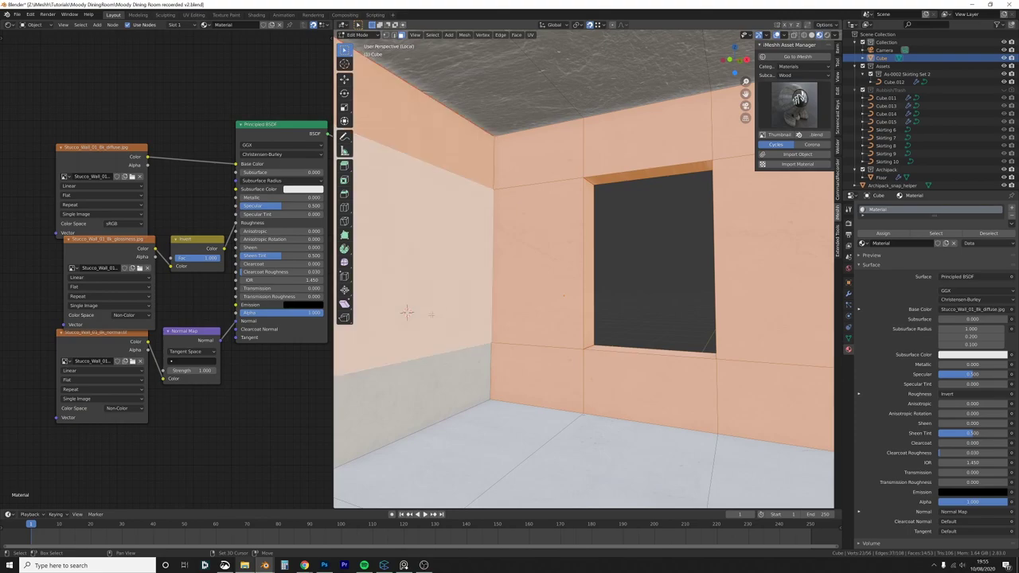
pyautogui.keyDown('shift'); pyautogui.moveTo(433, 270); pyautogui.dragTo(475, 281, button='middle'); pyautogui.keyUp('shift')
pyautogui.keyDown('shift'); pyautogui.click(453, 398); pyautogui.keyUp('shift')
# Step: Add the ceiling faces to the wall selection and unwrap the selected faces
pyautogui.keyDown('shift'); pyautogui.click(577, 134); pyautogui.keyUp('shift')
pyautogui.moveTo(577, 137); pyautogui.dragTo(613, 100, button='middle')
pyautogui.keyDown('shift'); pyautogui.click(585, 120); pyautogui.keyUp('shift')
pyautogui.keyDown('shift'); pyautogui.click(674, 139); pyautogui.keyUp('shift')
pyautogui.scroll(-2, 589, 174)
pyautogui.scroll(-3, 588, 174)
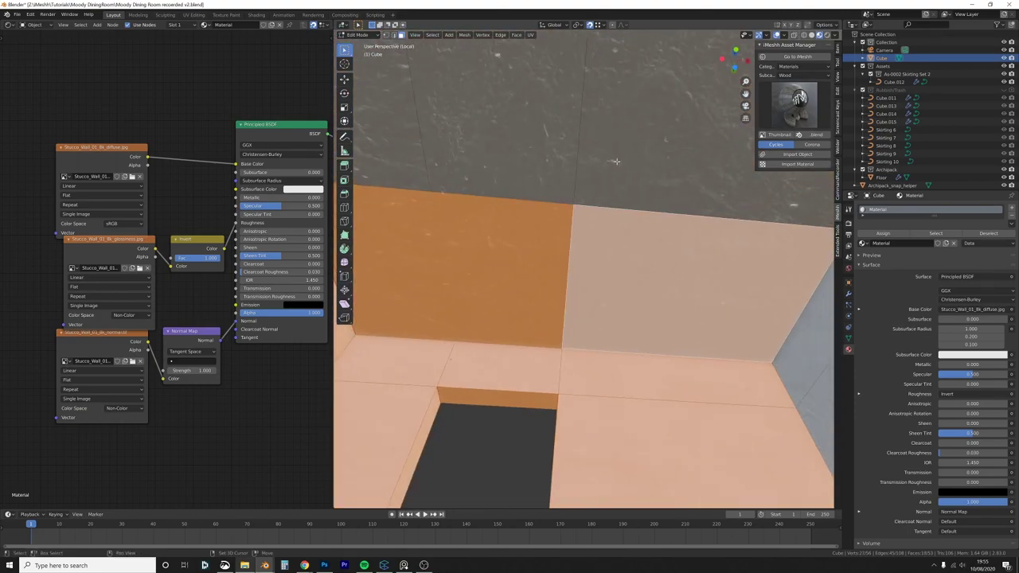
pyautogui.keyDown('shift'); pyautogui.click(557, 143); pyautogui.keyUp('shift')
pyautogui.moveTo(557, 144)
pyautogui.mouseDown(button='middle')
pyautogui.moveTo(510, 217)
pyautogui.moveTo(570, 156)
pyautogui.mouseUp(button='middle')
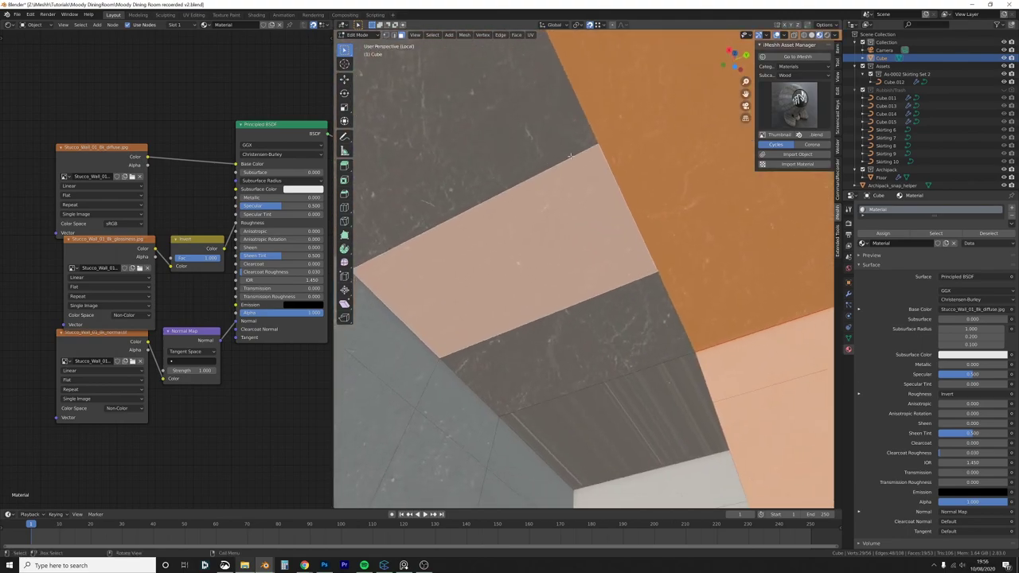
pyautogui.keyDown('shift'); pyautogui.moveTo(534, 314); pyautogui.dragTo(535, 314); pyautogui.keyUp('shift')
pyautogui.moveTo(534, 314); pyautogui.dragTo(584, 318, button='middle')
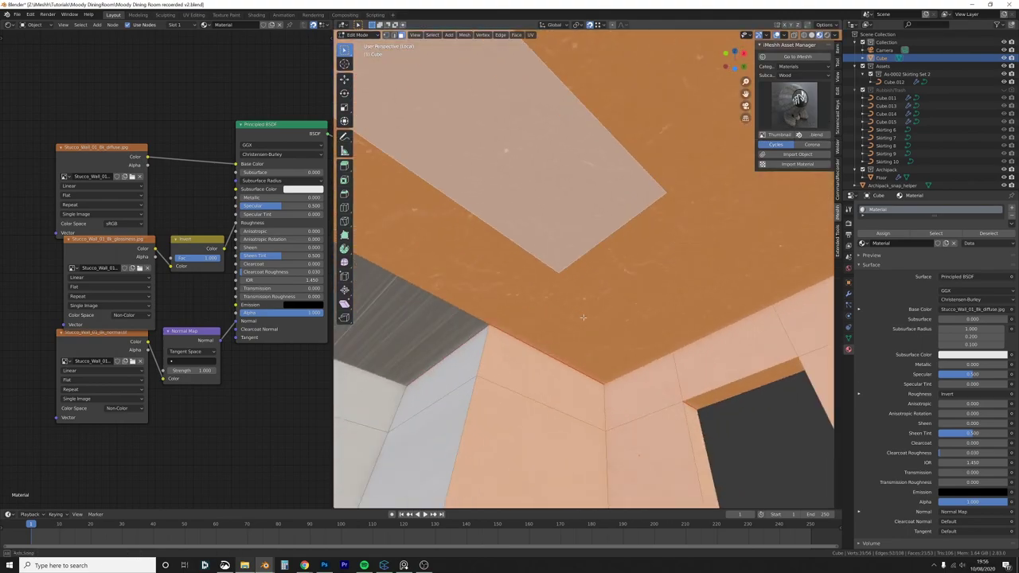
pyautogui.moveTo(455, 342); pyautogui.dragTo(504, 332, button='middle')
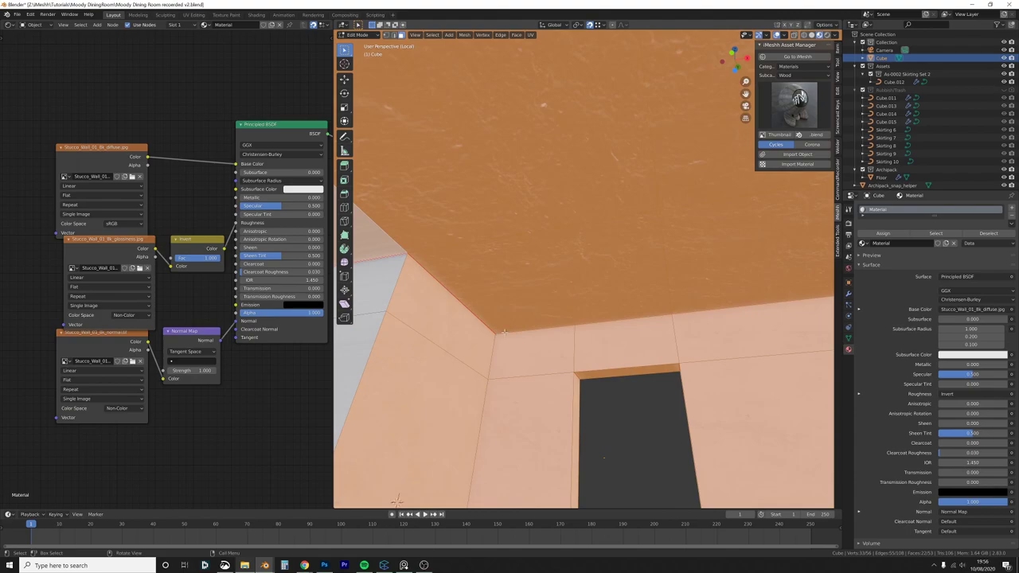
pyautogui.press('u')
pyautogui.click(510, 312)
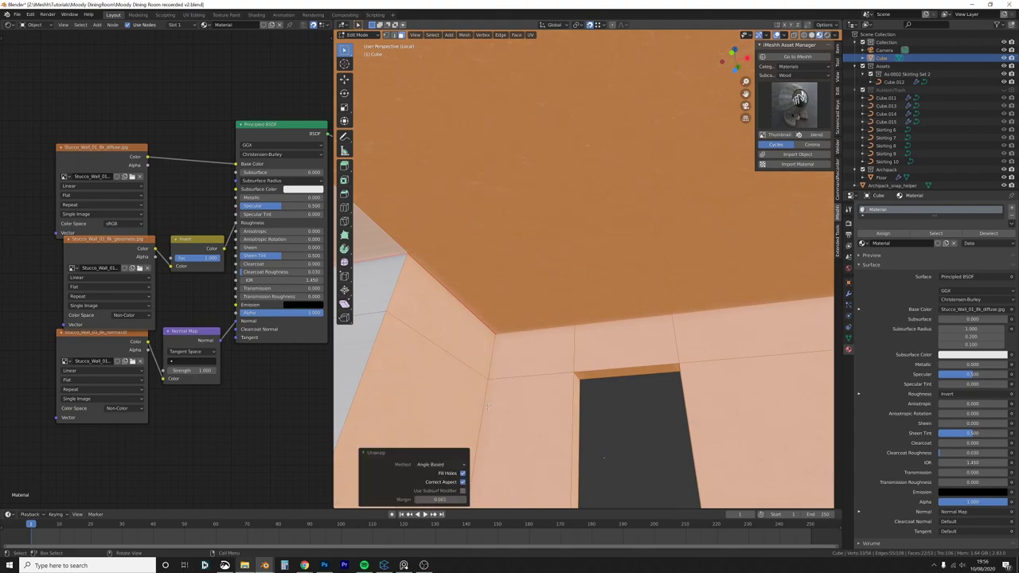
# Step: Set the unwrap method to Conformal and switch the node editor area to the UV Editor
pyautogui.click(436, 483)
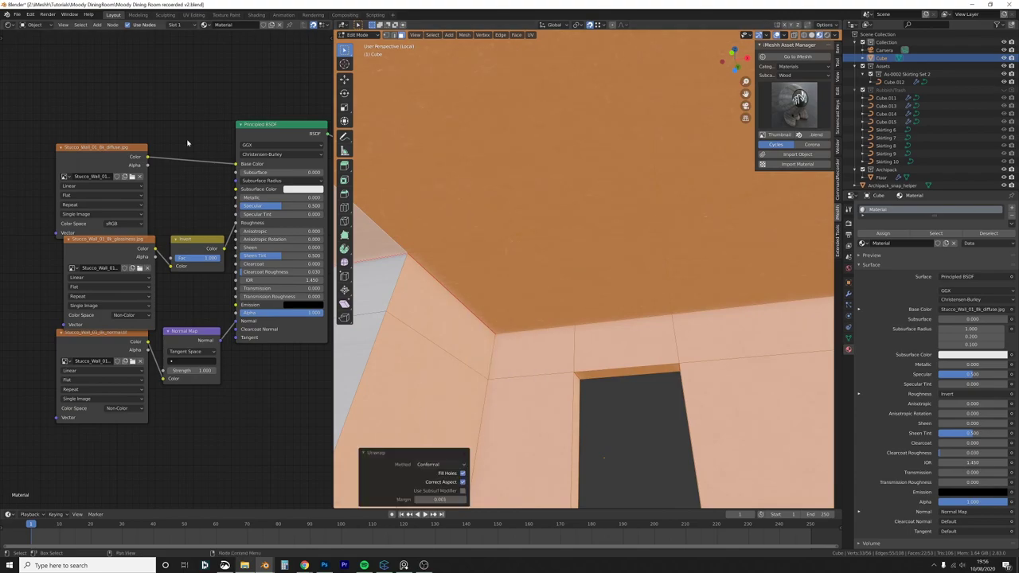
pyautogui.click(10, 24)
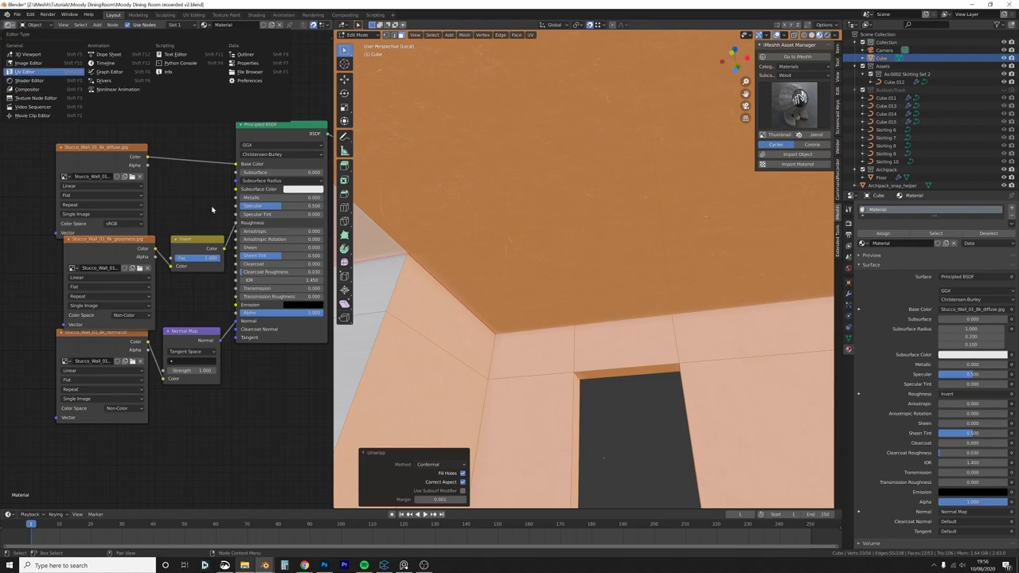
pyautogui.press('Return')
# Step: Select all UVs of the unwrapped walls and ceiling and straighten them with UV Squares To Grid By Shape
pyautogui.scroll(3, 183, 330)
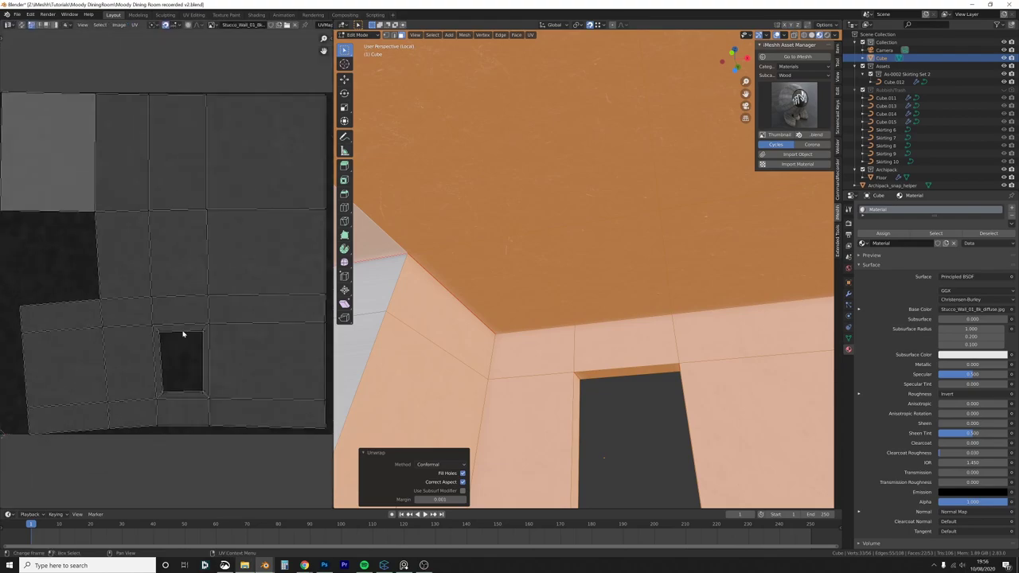
pyautogui.scroll(-1, 182, 335)
pyautogui.press('a')
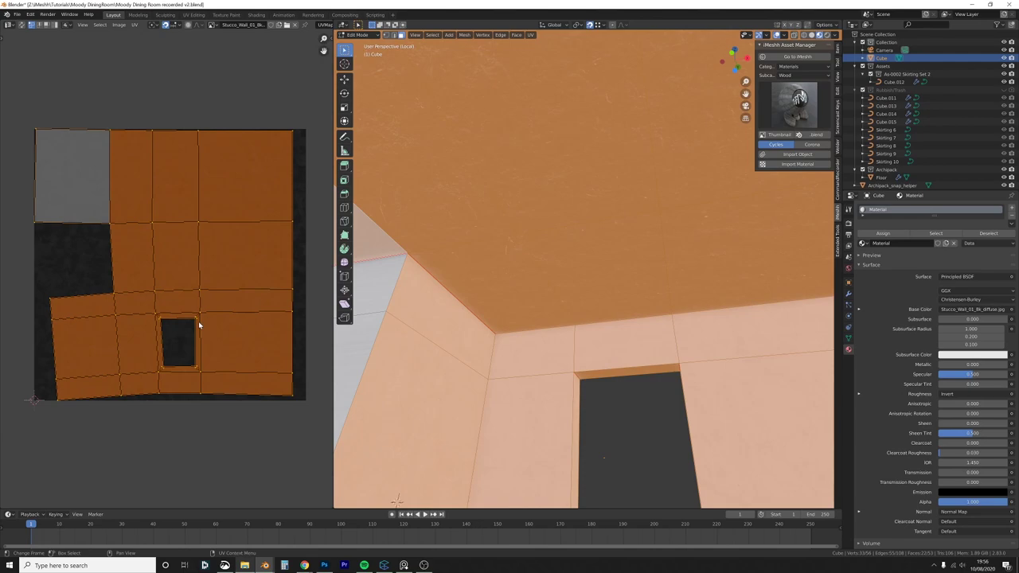
pyautogui.press('n')
pyautogui.click(328, 144)
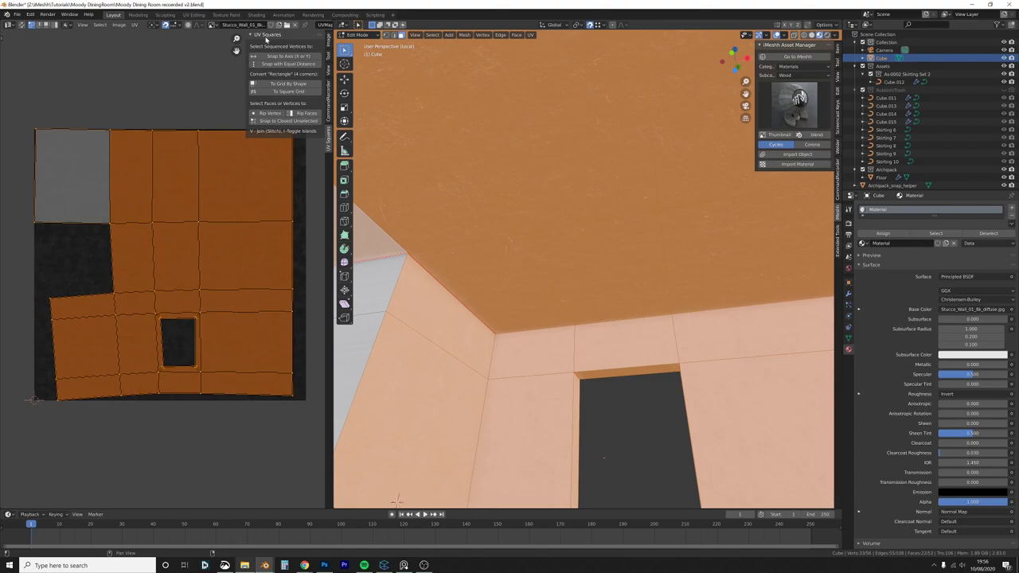
pyautogui.click(287, 83)
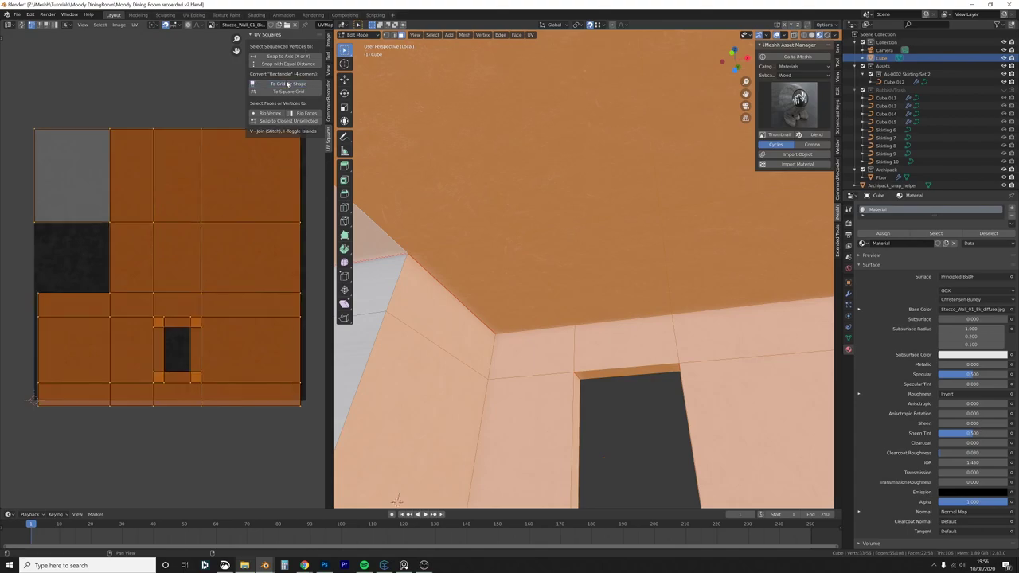
# Step: Scale the straightened wall and ceiling UVs up to about twice their size and check the texture in object mode
pyautogui.press('Tab')
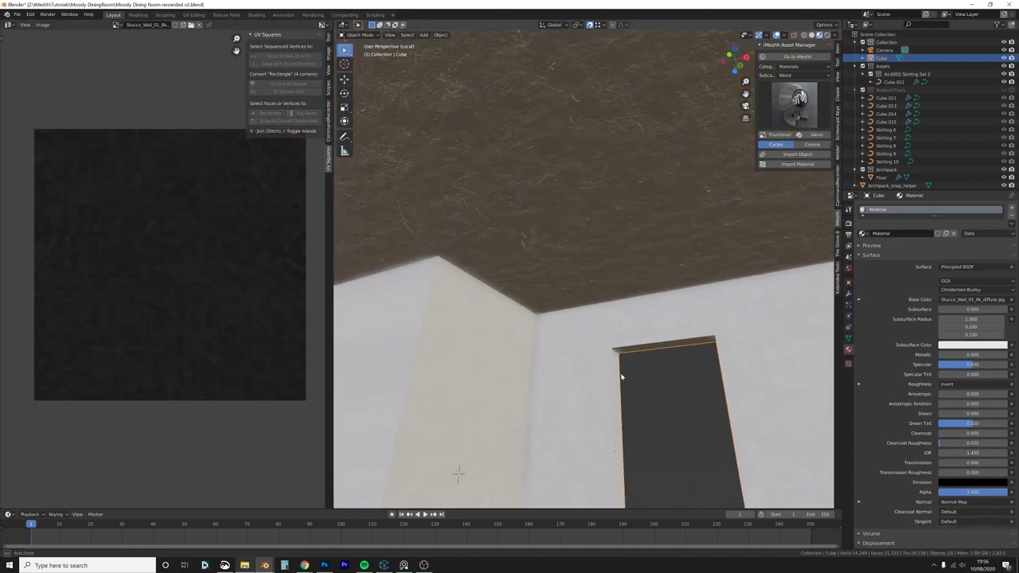
pyautogui.moveTo(618, 371); pyautogui.dragTo(620, 283, button='middle')
pyautogui.scroll(1, 617, 346)
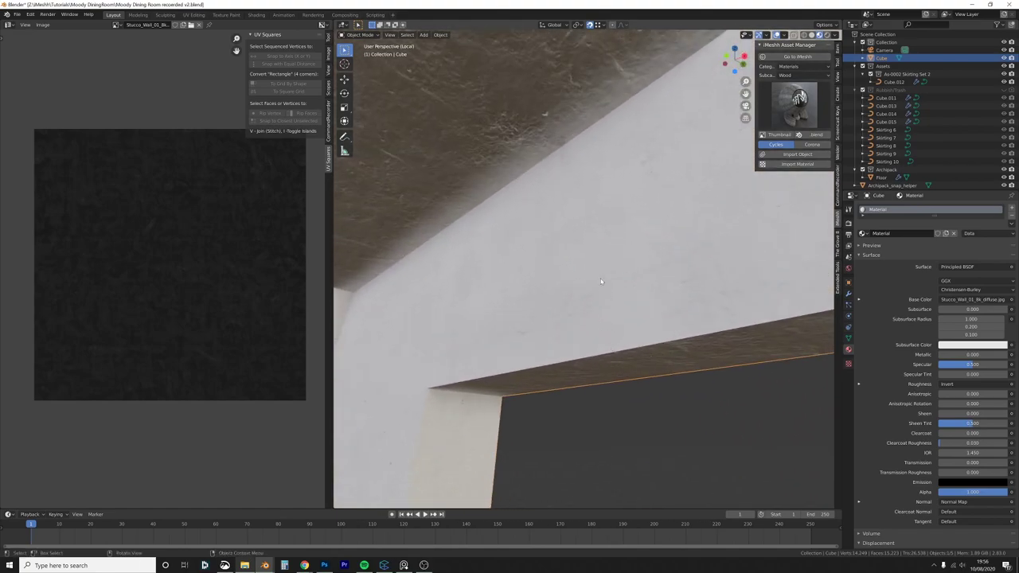
pyautogui.scroll(-2, 665, 256)
pyautogui.moveTo(676, 258); pyautogui.dragTo(664, 354, button='middle')
pyautogui.press('Tab')
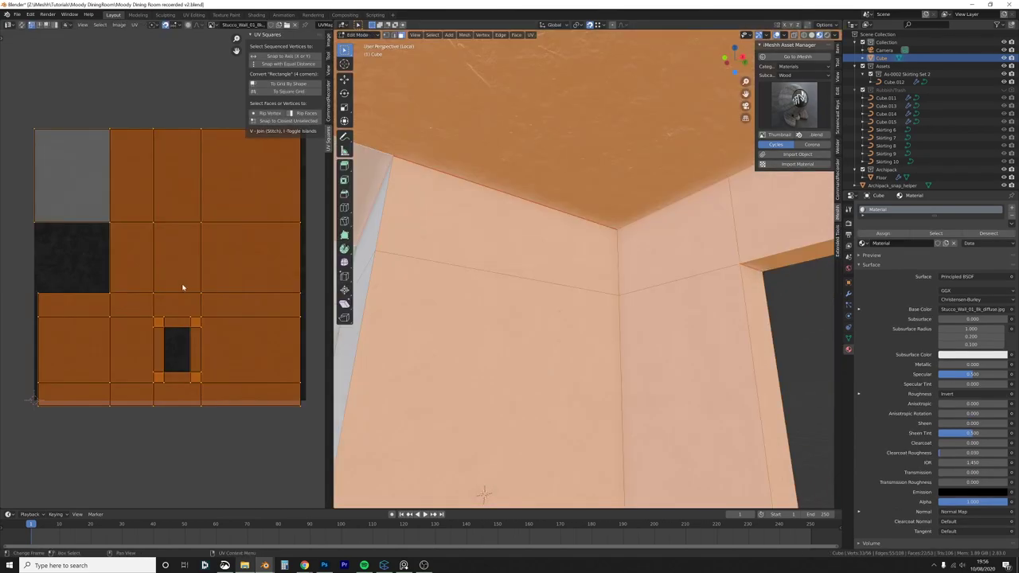
pyautogui.scroll(2, 186, 287)
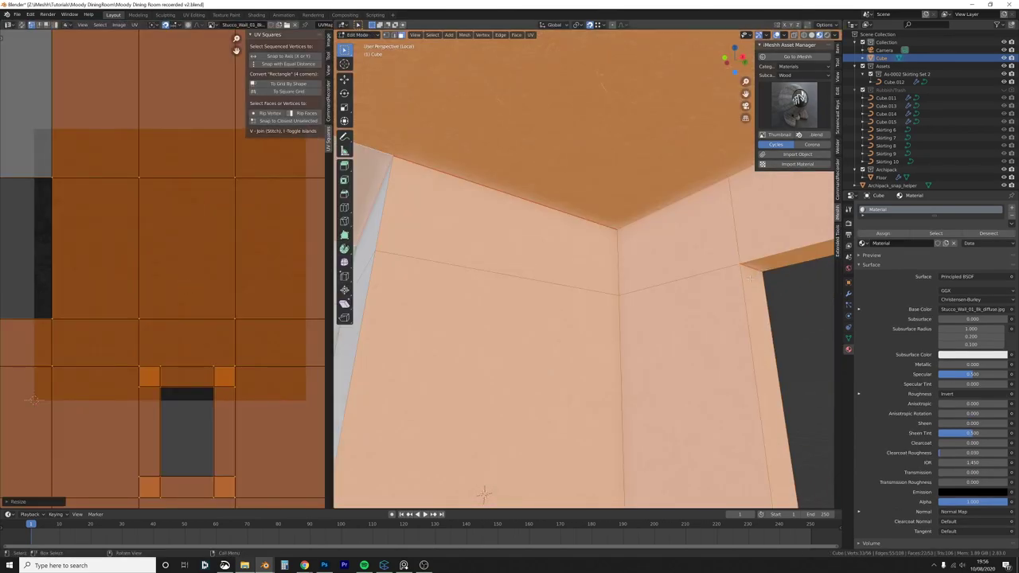
pyautogui.press('Tab')
pyautogui.moveTo(751, 280); pyautogui.dragTo(645, 231, button='middle')
# Step: Select the upper, middle and lower faces of the short return wall and unwrap them
pyautogui.press('Tab')
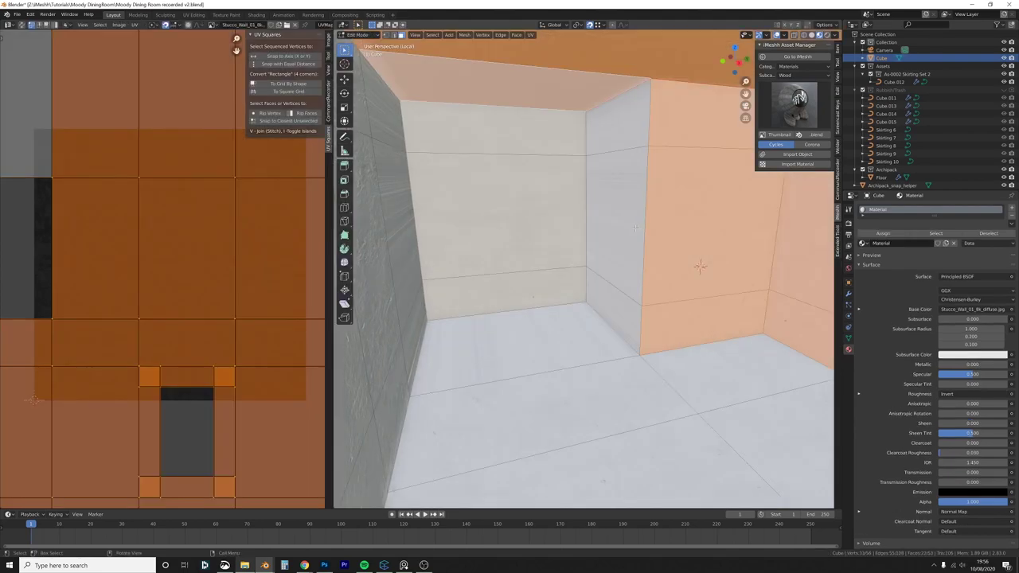
pyautogui.click(628, 179)
pyautogui.click(620, 126)
pyautogui.keyDown('shift'); pyautogui.click(614, 304); pyautogui.keyUp('shift')
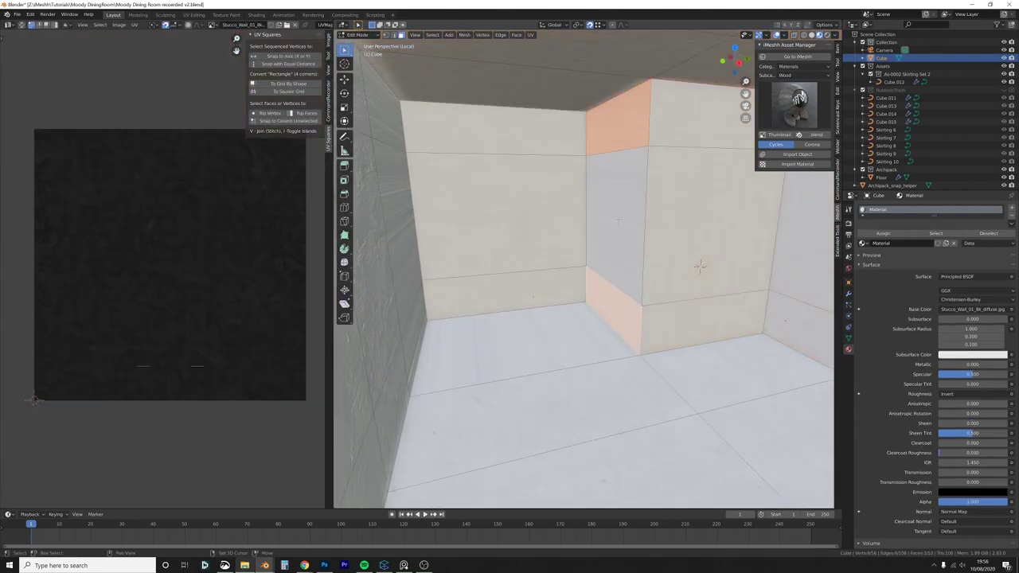
pyautogui.keyDown('shift'); pyautogui.click(609, 219); pyautogui.keyUp('shift')
pyautogui.moveTo(577, 204); pyautogui.dragTo(550, 284, button='middle')
pyautogui.press('u')
pyautogui.click(573, 215)
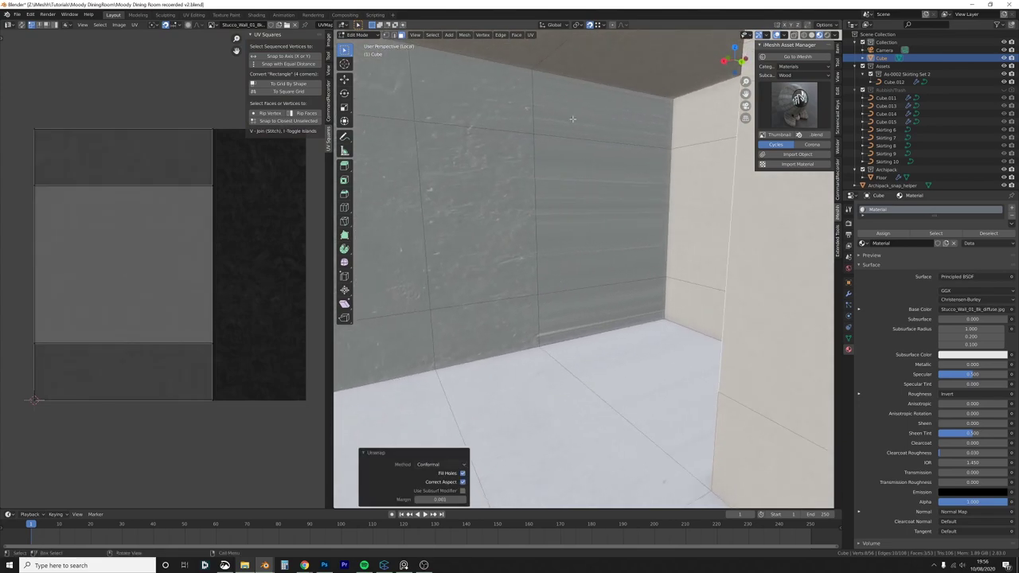
# Step: Select all faces of the long grey side wall and unwrap them
pyautogui.hotkey('alt', 'a')
pyautogui.click(583, 249)
pyautogui.keyDown('shift'); pyautogui.click(570, 313); pyautogui.keyUp('shift')
pyautogui.keyDown('shift'); pyautogui.click(501, 276); pyautogui.keyUp('shift')
pyautogui.keyDown('shift'); pyautogui.click(484, 325); pyautogui.keyUp('shift')
pyautogui.keyDown('shift'); pyautogui.moveTo(404, 275); pyautogui.dragTo(469, 261, button='middle'); pyautogui.keyUp('shift')
pyautogui.keyDown('shift'); pyautogui.click(459, 333); pyautogui.keyUp('shift')
pyautogui.keyDown('shift'); pyautogui.click(453, 225); pyautogui.keyUp('shift')
pyautogui.keyDown('shift'); pyautogui.click(470, 83); pyautogui.keyUp('shift')
pyautogui.keyDown('shift'); pyautogui.click(542, 84); pyautogui.keyUp('shift')
pyautogui.keyDown('shift'); pyautogui.click(636, 102); pyautogui.keyUp('shift')
pyautogui.keyDown('shift'); pyautogui.moveTo(404, 137); pyautogui.dragTo(460, 142, button='middle'); pyautogui.keyUp('shift')
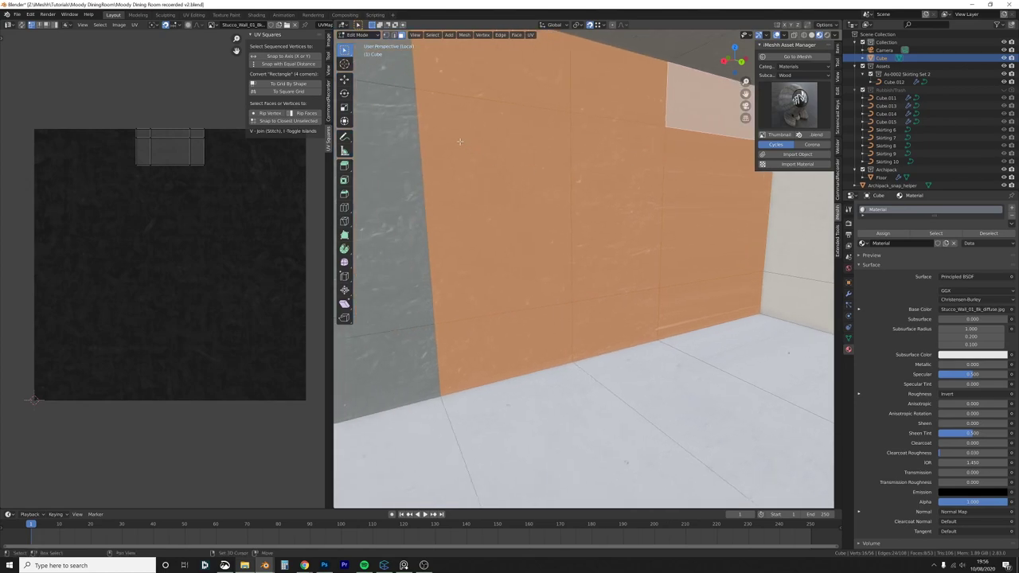
pyautogui.keyDown('shift'); pyautogui.click(404, 163); pyautogui.keyUp('shift')
pyautogui.moveTo(405, 163); pyautogui.dragTo(549, 263, button='middle')
pyautogui.press('u')
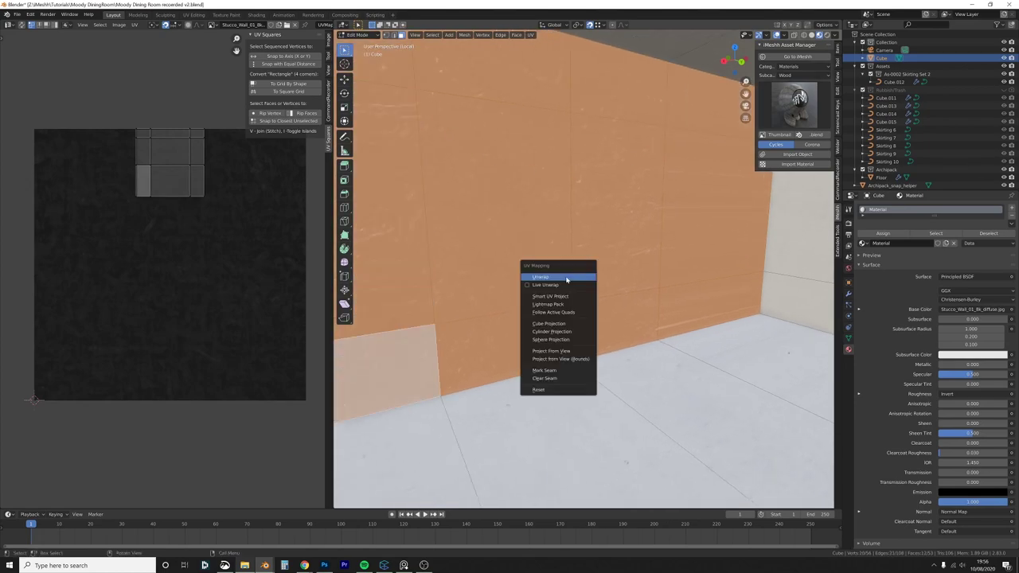
pyautogui.click(570, 271)
pyautogui.moveTo(574, 307); pyautogui.dragTo(689, 299, button='middle')
pyautogui.press('Tab')
pyautogui.moveTo(501, 302); pyautogui.dragTo(592, 315, button='middle')
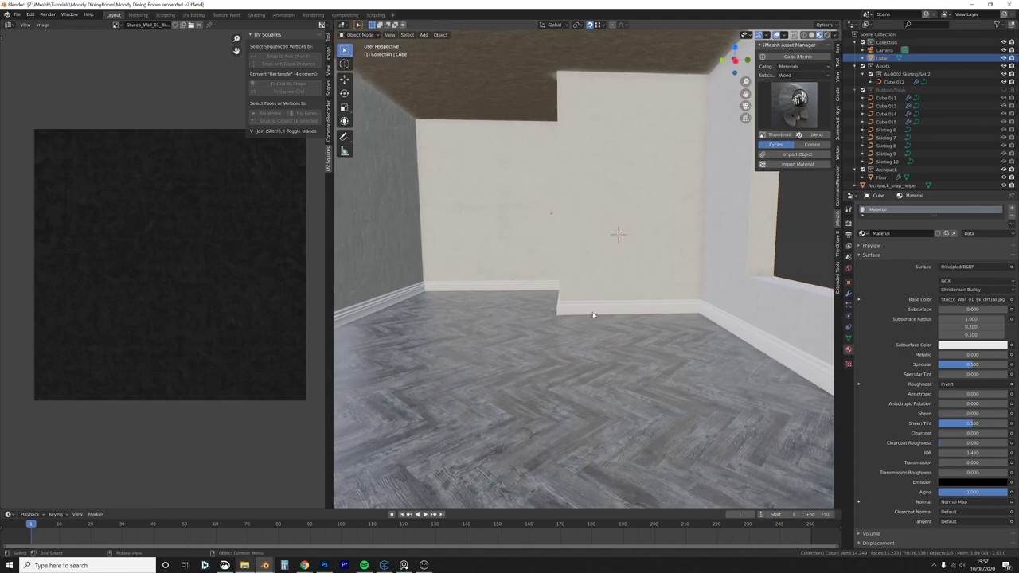
# Step: Frame the skirting board beneath the window and rename the room walls' material as Stucco
pyautogui.moveTo(702, 306); pyautogui.dragTo(584, 305, button='middle')
pyautogui.click(566, 301)
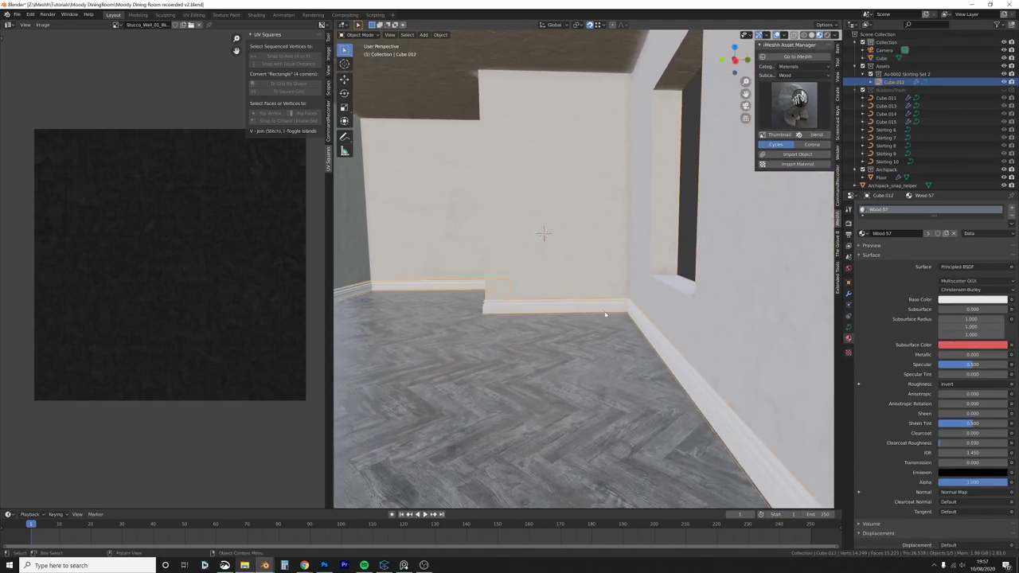
pyautogui.press('KP_Decimal')
pyautogui.moveTo(519, 230); pyautogui.dragTo(780, 245, button='middle')
pyautogui.moveTo(669, 232); pyautogui.dragTo(605, 302, button='middle')
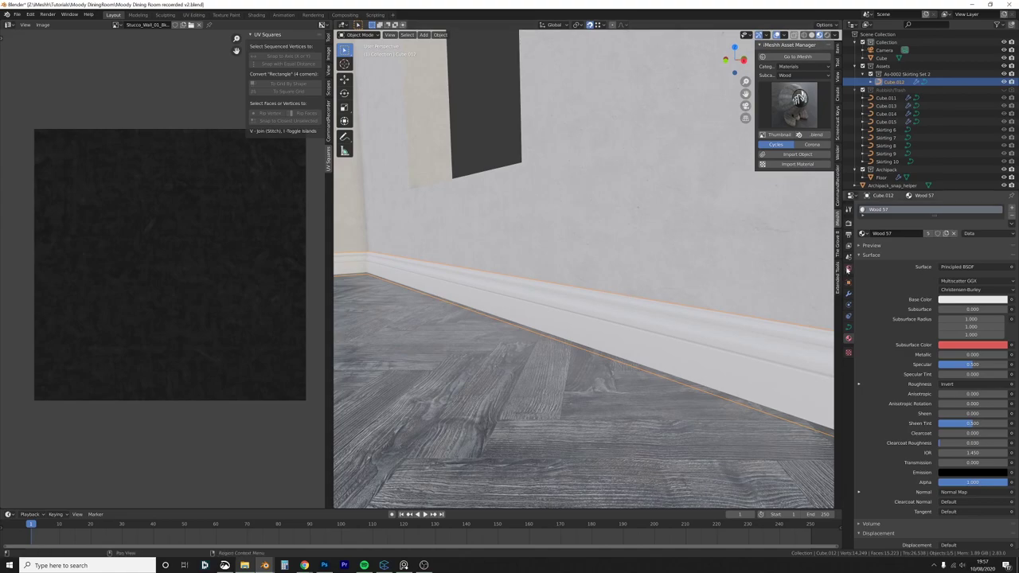
pyautogui.click(591, 218)
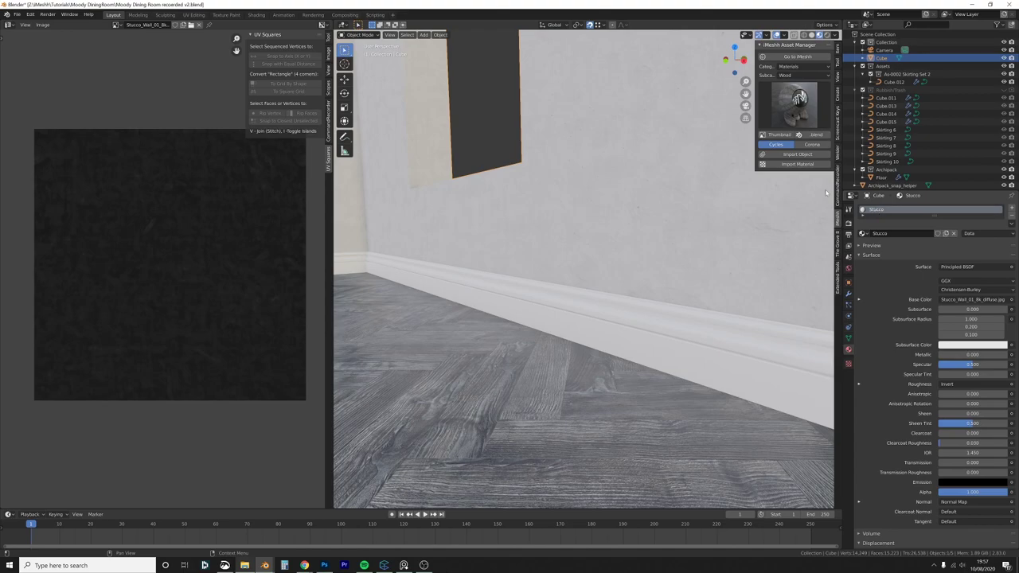
# Step: Assign the Stucco material to the skirting board and make it a single-user copy
pyautogui.click(591, 303)
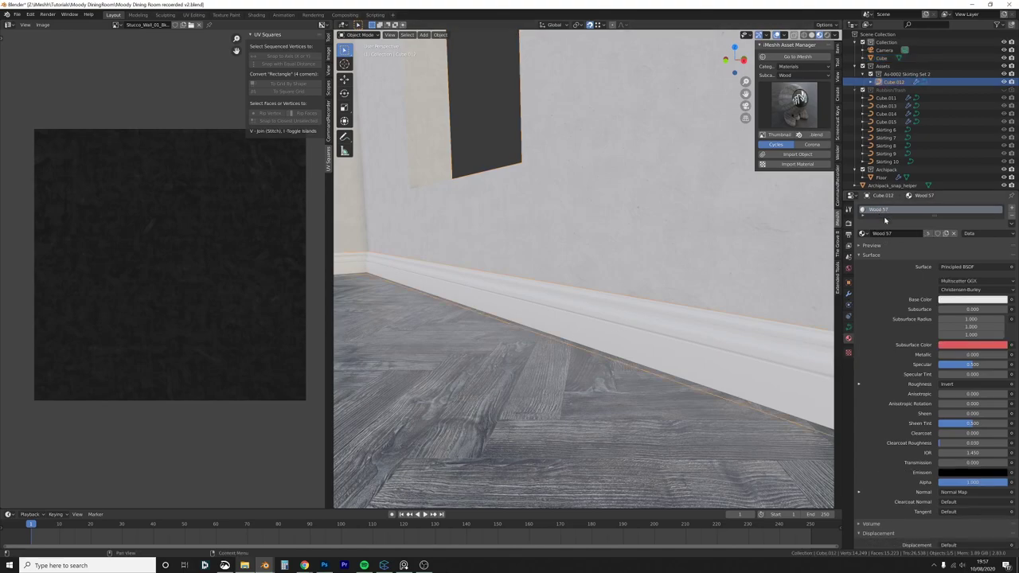
pyautogui.click(863, 234)
pyautogui.click(884, 304)
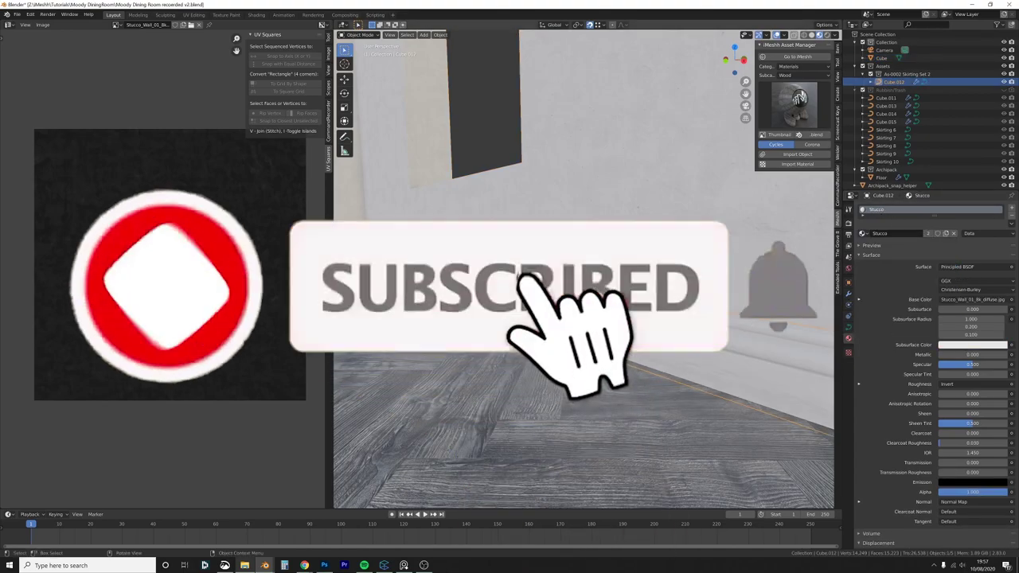
pyautogui.click(929, 233)
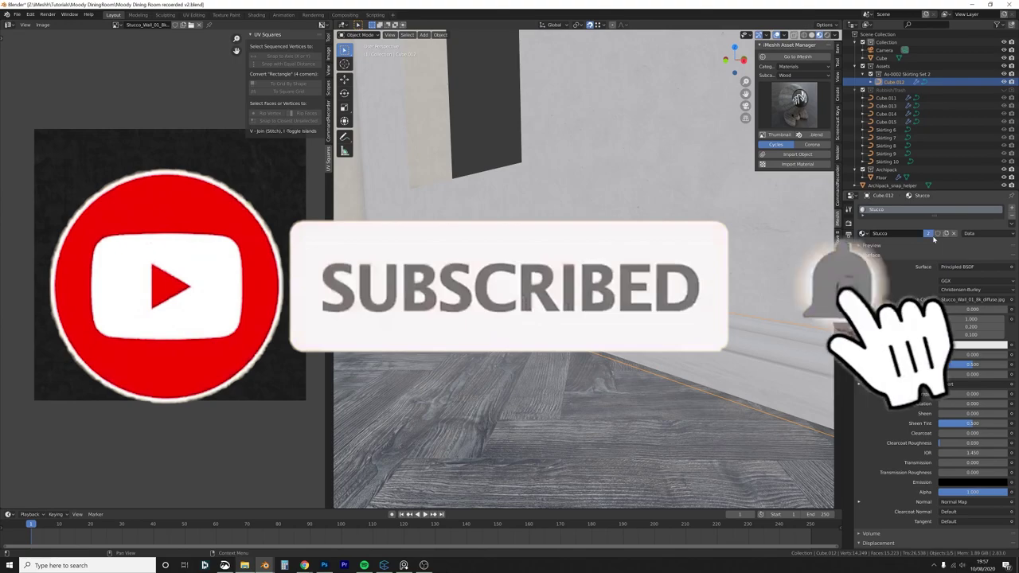
# Step: In the Shader Editor, disconnect the diffuse texture from the skirting material's Base Color and preview the glossiness texture on the skirting
pyautogui.click(10, 25)
pyautogui.click(31, 56)
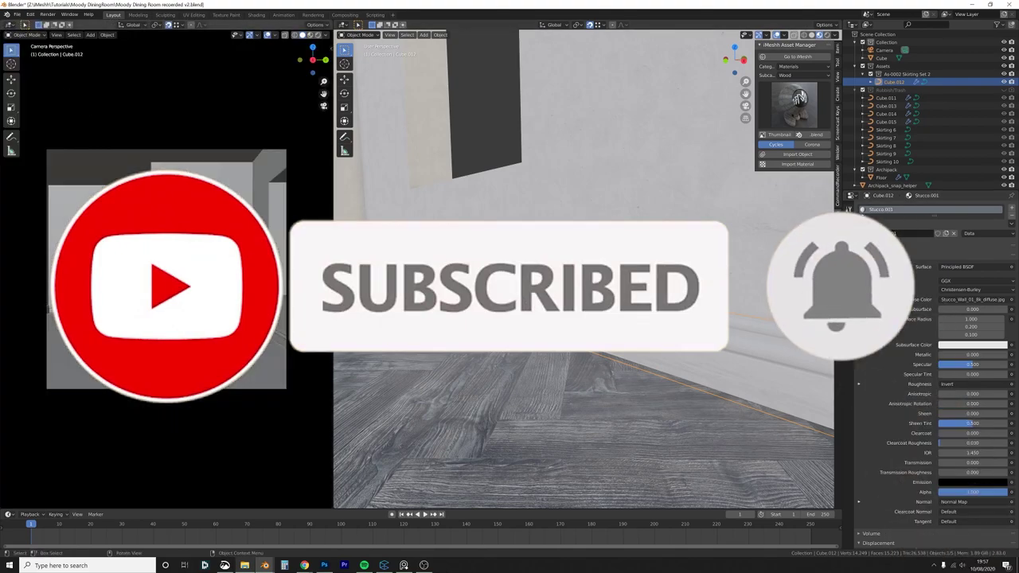
pyautogui.click(11, 25)
pyautogui.click(22, 80)
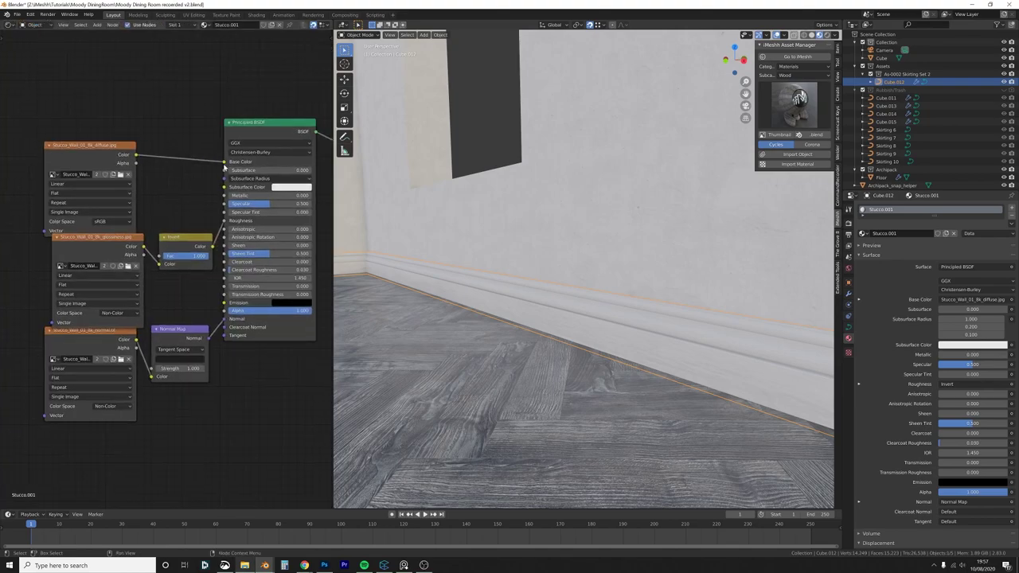
pyautogui.moveTo(190, 110); pyautogui.dragTo(190, 112)
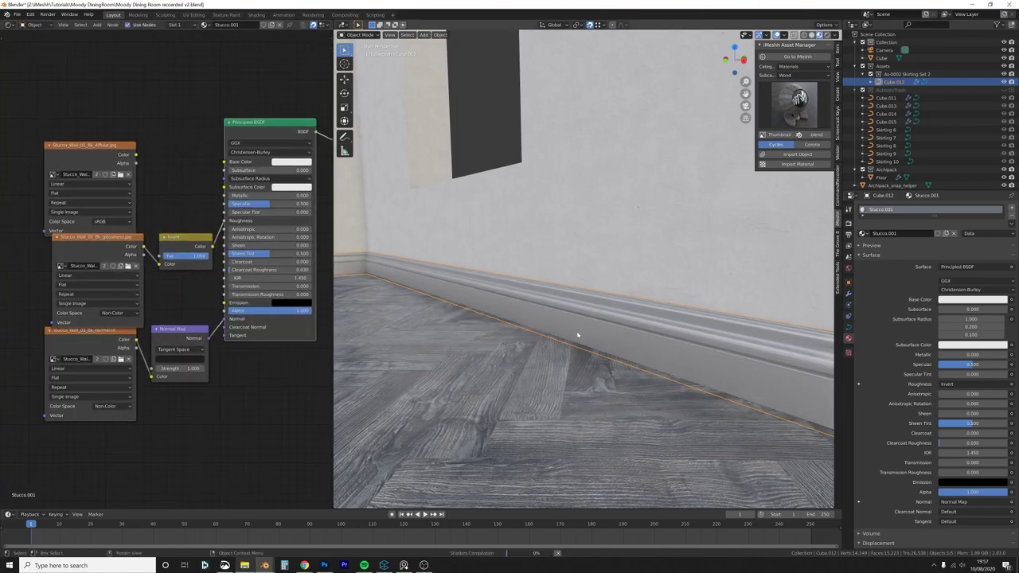
pyautogui.keyDown('ctrl'); pyautogui.keyDown('shift'); pyautogui.click(116, 245); pyautogui.keyUp('shift'); pyautogui.keyUp('ctrl')
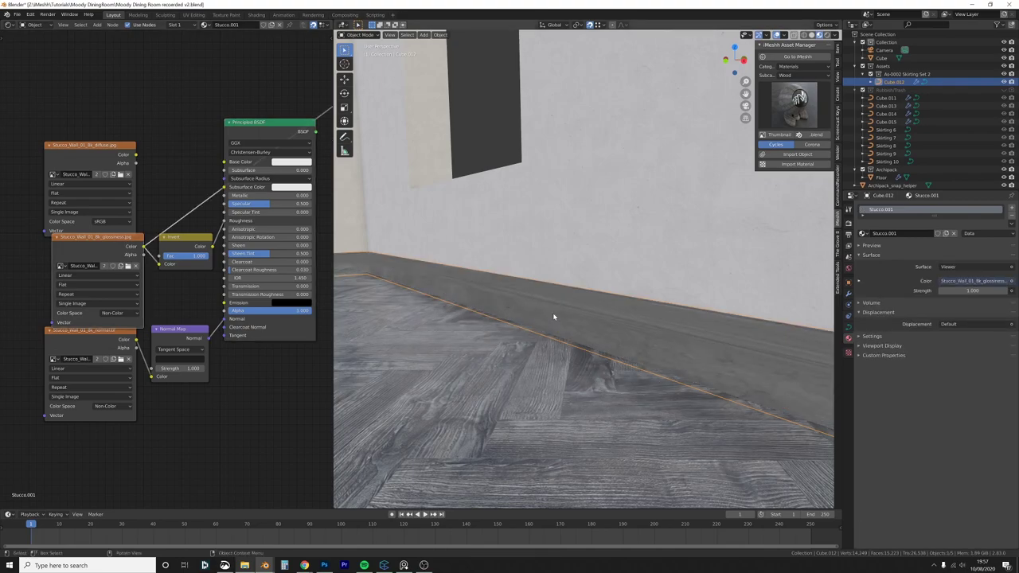
pyautogui.moveTo(504, 307); pyautogui.dragTo(628, 292, button='middle')
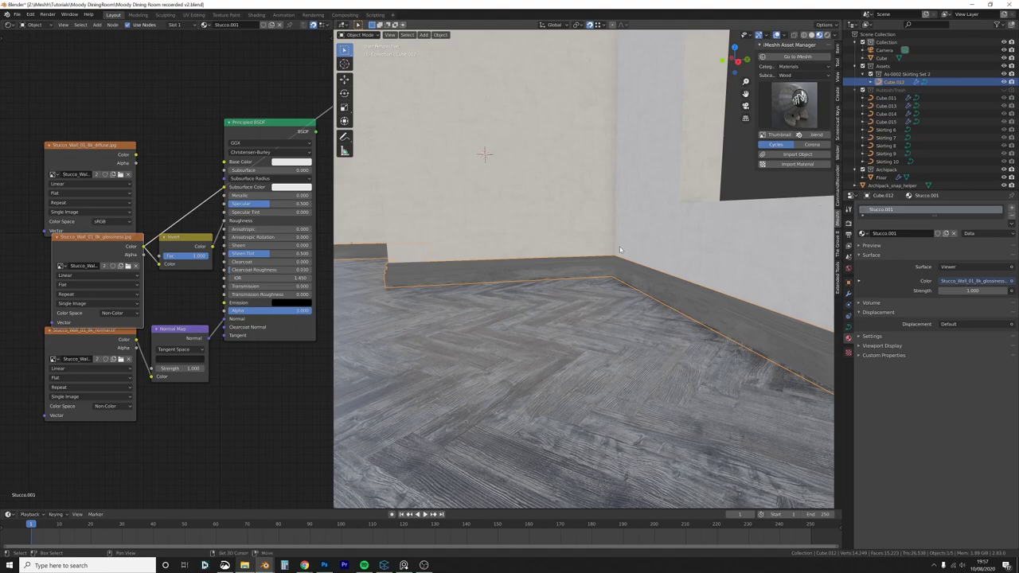
# Step: Duplicate the skirting board in place and move the copy to the Rubbish/Trash collection
pyautogui.hotkey('shift', 'd')
pyautogui.rightClick(620, 250)
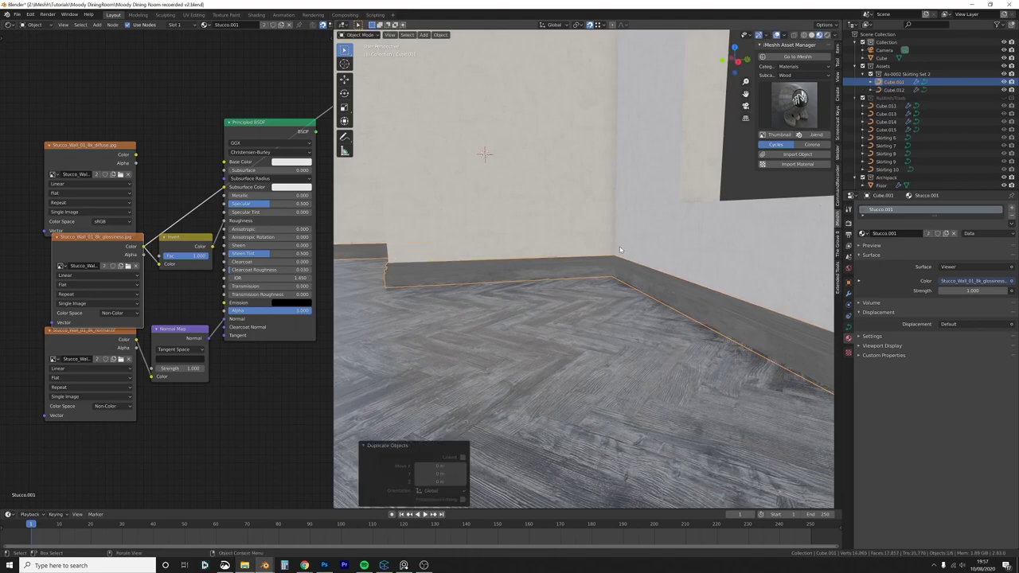
pyautogui.press('m')
pyautogui.click(612, 275)
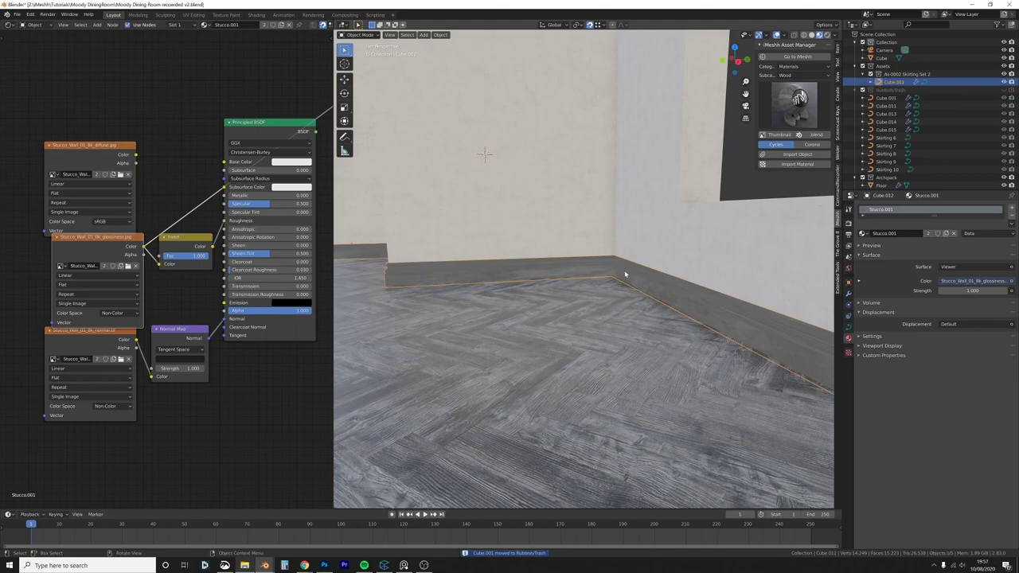
pyautogui.press('F3')
pyautogui.write('conv')
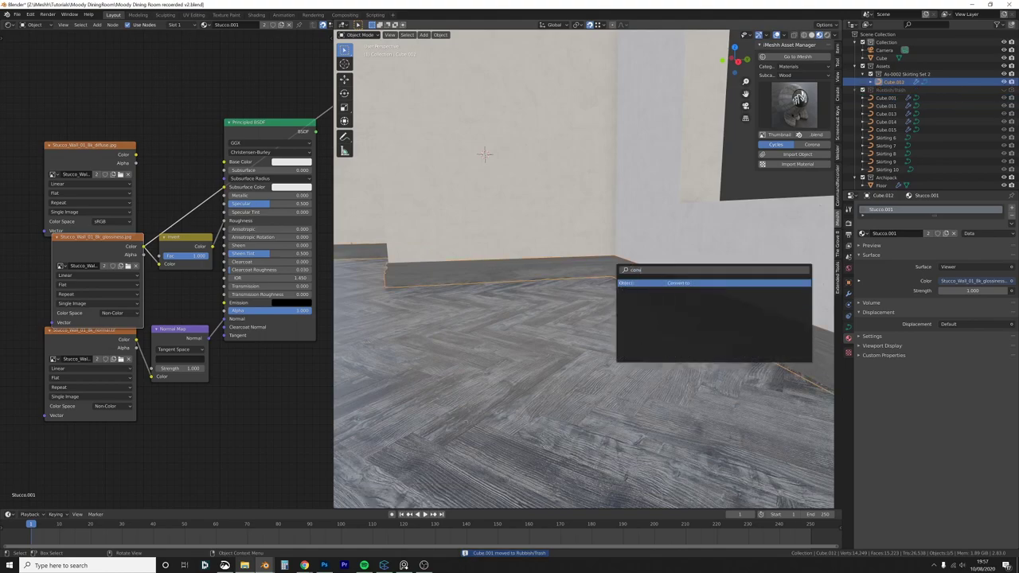
pyautogui.press('Return')
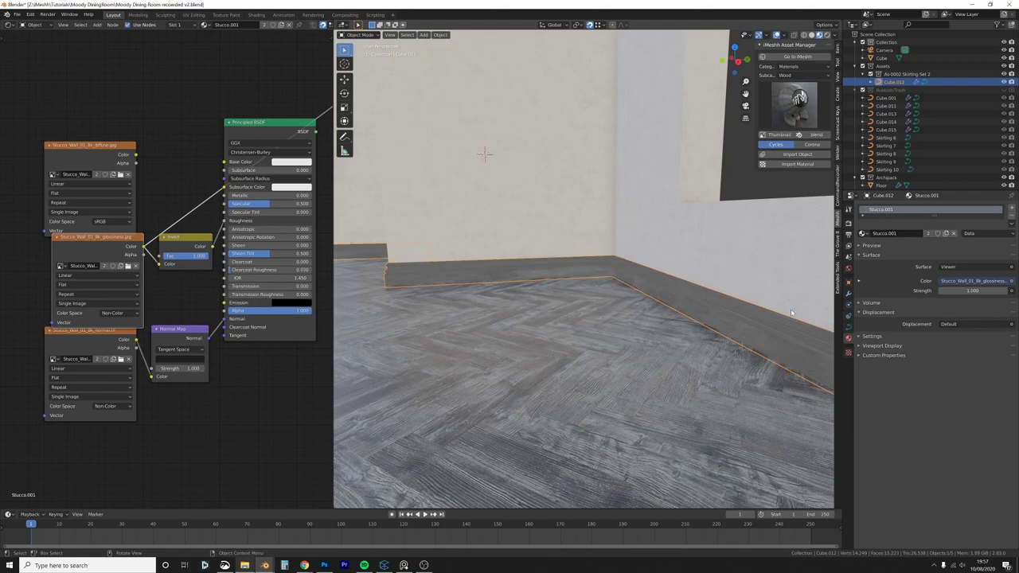
# Step: Remove the Bevel modifier from the skirting board and convert the skirting to a mesh
pyautogui.click(848, 293)
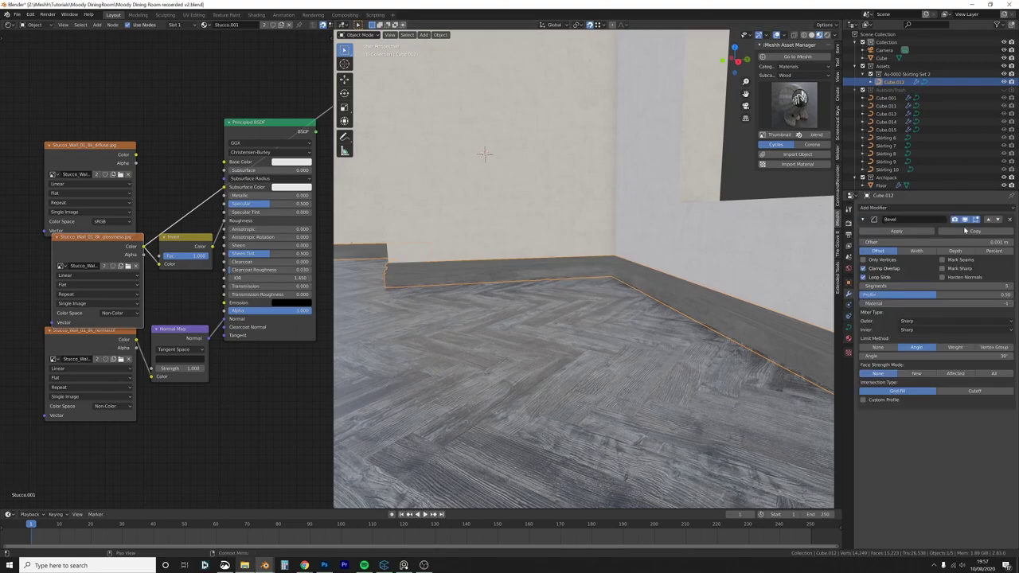
pyautogui.click(1009, 219)
pyautogui.rightClick(616, 285)
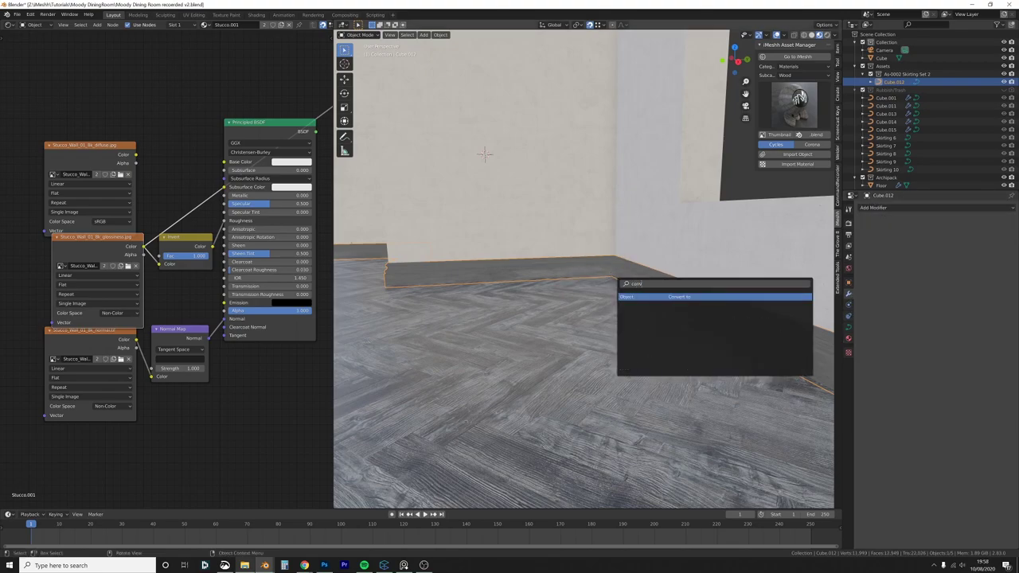
pyautogui.hotkey('alt', 'c')
pyautogui.click(616, 291)
# Step: Enter Edit Mode on the skirting mesh and select the faces of the section beneath the window in Wireframe shading
pyautogui.moveTo(608, 288); pyautogui.dragTo(643, 278, button='middle')
pyautogui.press('Tab')
pyautogui.moveTo(561, 335); pyautogui.dragTo(561, 335)
pyautogui.moveTo(560, 336)
pyautogui.mouseDown(button='middle')
pyautogui.moveTo(546, 306)
pyautogui.moveTo(660, 307)
pyautogui.moveTo(527, 345)
pyautogui.moveTo(454, 332)
pyautogui.moveTo(544, 282)
pyautogui.moveTo(680, 263)
pyautogui.mouseUp(button='middle')
pyautogui.click(645, 274)
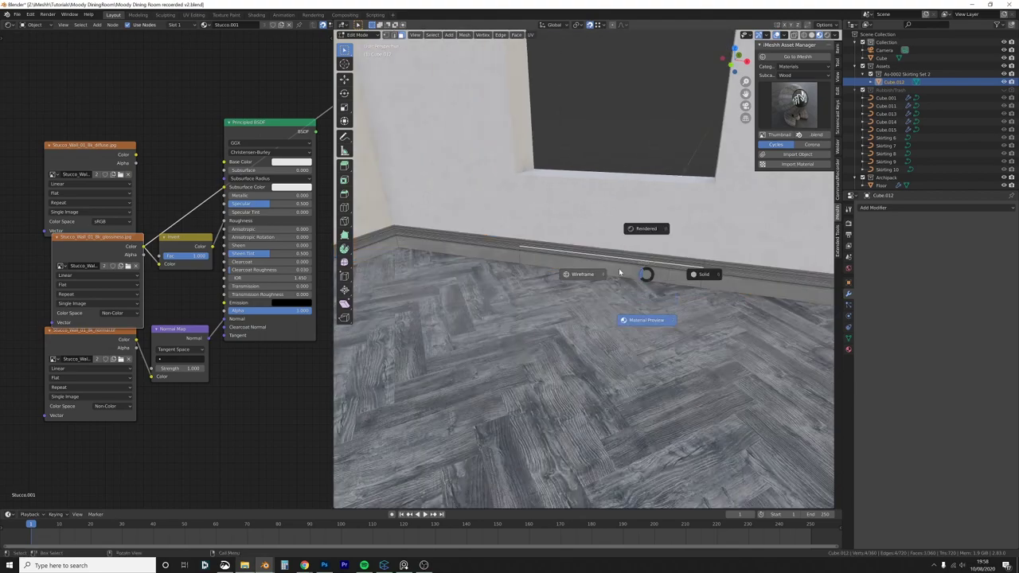
pyautogui.click(619, 273)
pyautogui.moveTo(620, 273)
pyautogui.mouseDown(button='middle')
pyautogui.moveTo(618, 291)
pyautogui.moveTo(628, 291)
pyautogui.moveTo(608, 287)
pyautogui.mouseUp(button='middle')
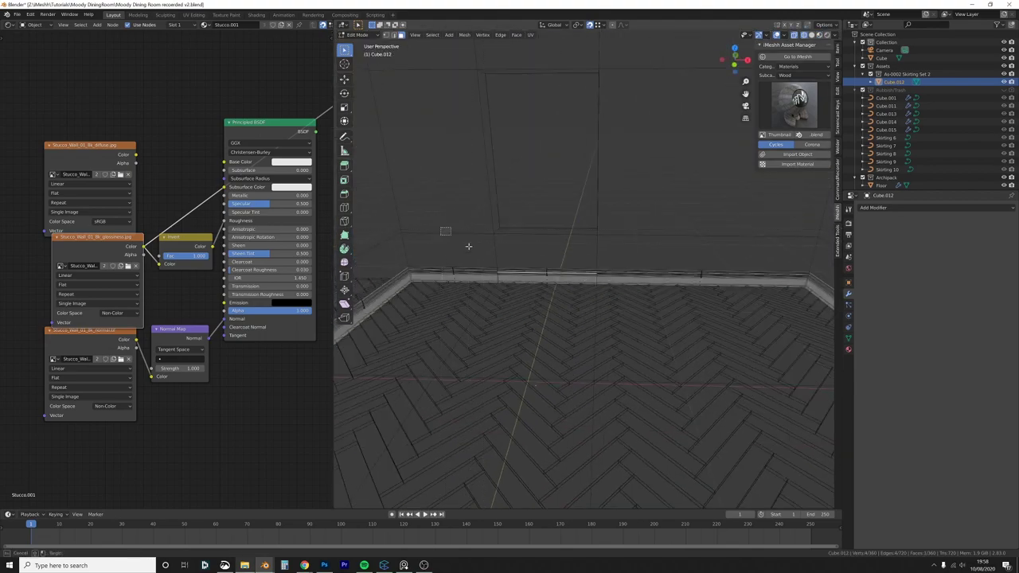
pyautogui.moveTo(469, 246); pyautogui.dragTo(739, 368)
# Step: Unwrap the selected faces of the skirting section beneath the window in Solid shading
pyautogui.moveTo(739, 369)
pyautogui.mouseDown(button='middle')
pyautogui.moveTo(616, 295)
pyautogui.moveTo(608, 305)
pyautogui.moveTo(580, 273)
pyautogui.mouseUp(button='middle')
pyautogui.press('z')
pyautogui.click(669, 309)
pyautogui.click(611, 279)
pyautogui.press('u')
pyautogui.click(609, 307)
# Step: Return to Object Mode, show the skirting's material properties and preview the Invert node's output
pyautogui.press('Tab')
pyautogui.scroll(-2, 437, 216)
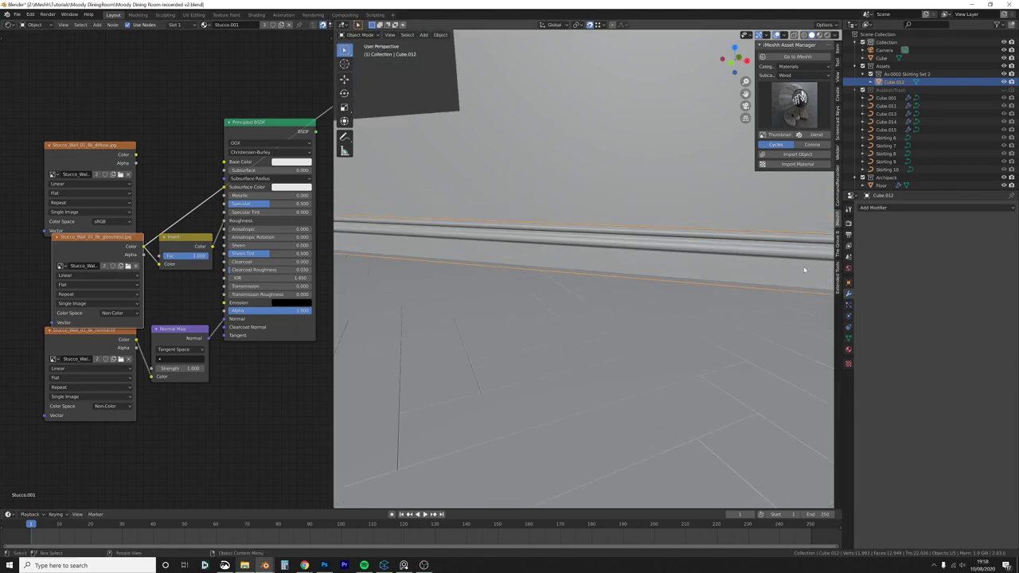
pyautogui.click(848, 349)
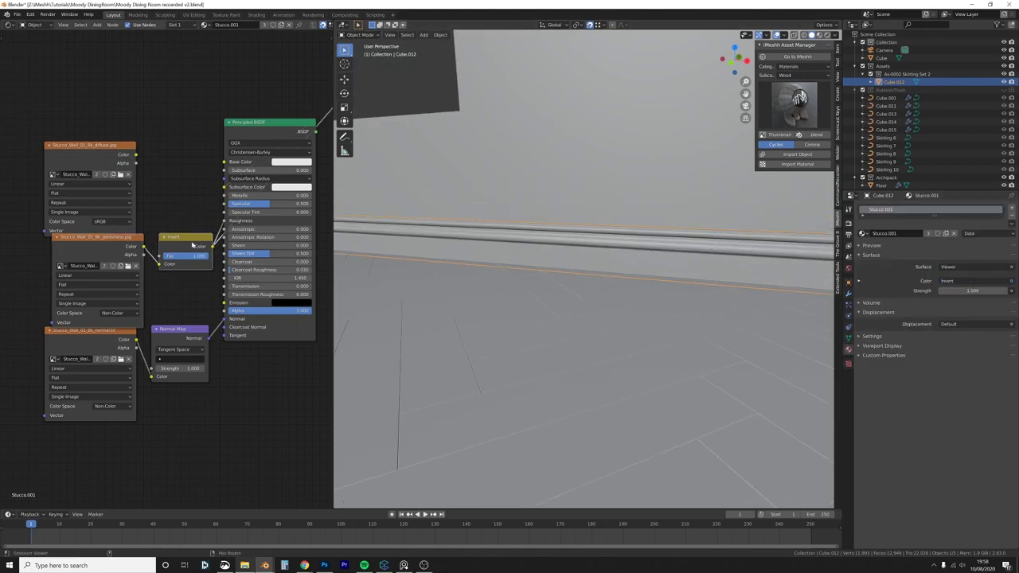
pyautogui.moveTo(191, 247); pyautogui.dragTo(175, 245, button='middle')
# Step: Unwrap the selected long skirting section again and display all its UVs in the UV Editor
pyautogui.press('Tab')
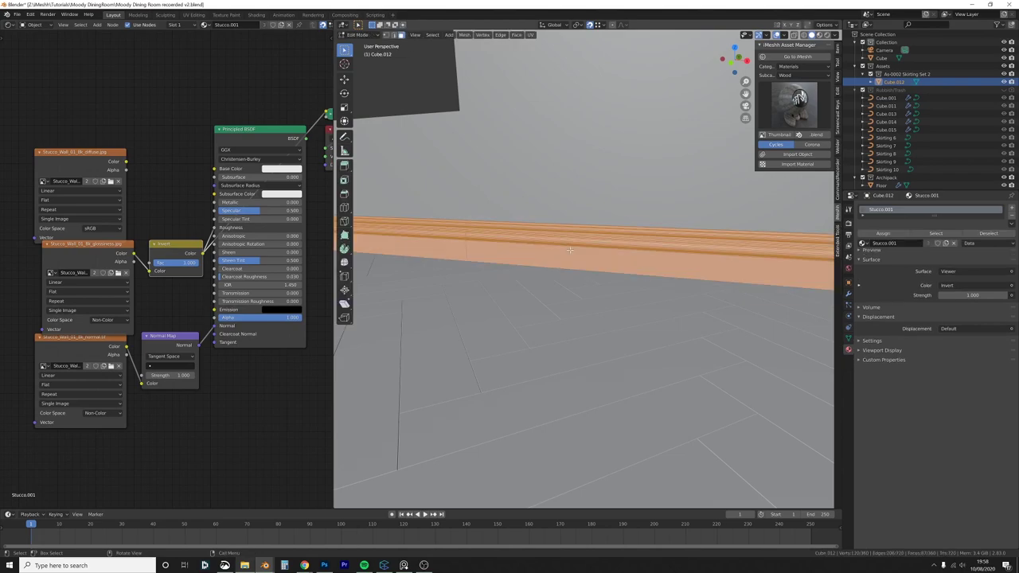
pyautogui.press('u')
pyautogui.click(561, 246)
pyautogui.click(8, 24)
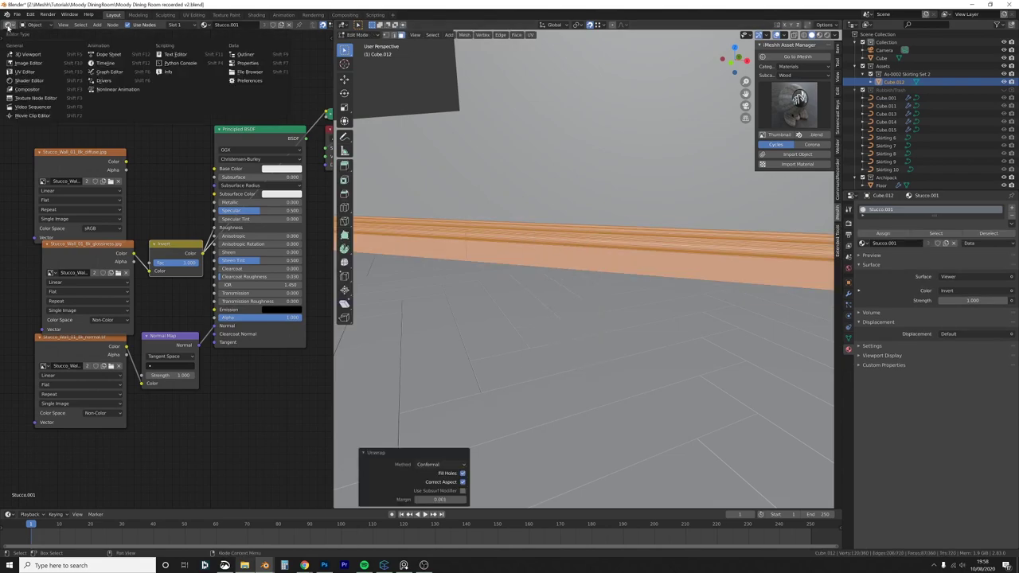
pyautogui.click(22, 72)
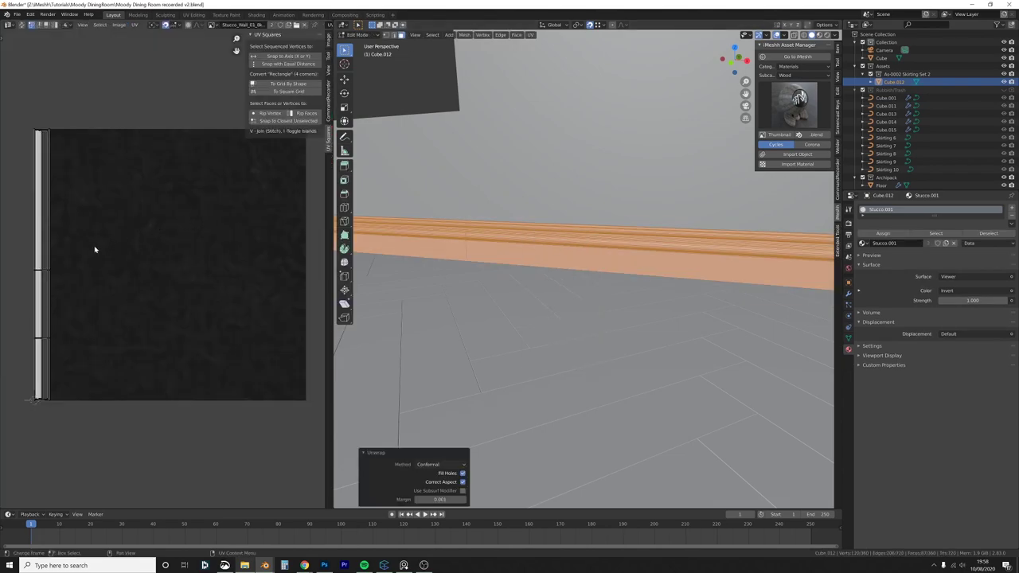
pyautogui.press('a')
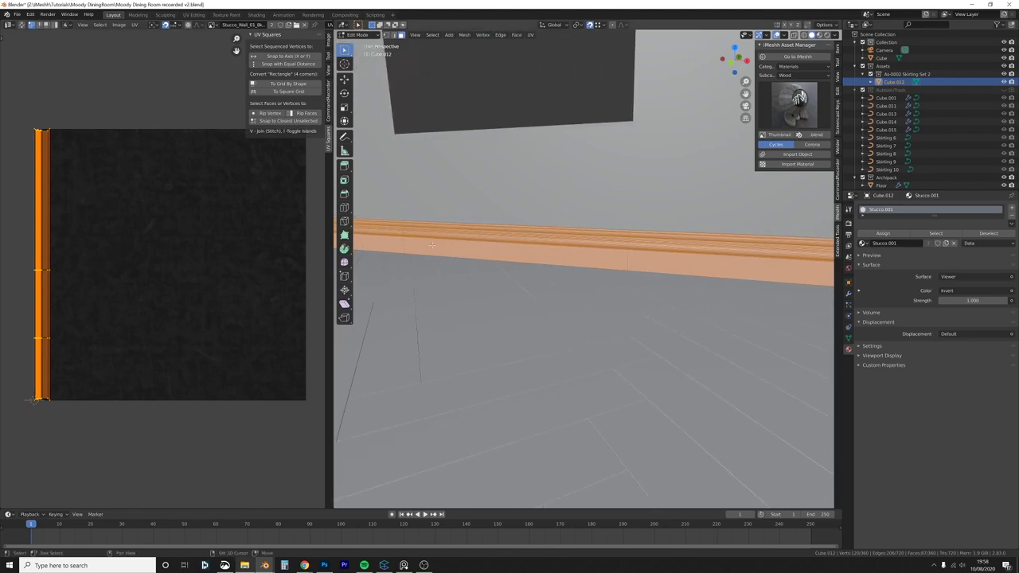
# Step: Select the short skirting section at the alcove corner alongside the long window-wall section, using Wireframe shading
pyautogui.scroll(-3, 432, 246)
pyautogui.keyDown('shift'); pyautogui.moveTo(432, 245); pyautogui.dragTo(541, 295, button='middle'); pyautogui.keyUp('shift')
pyautogui.keyDown('shift'); pyautogui.moveTo(541, 295); pyautogui.dragTo(586, 257, button='middle'); pyautogui.keyUp('shift')
pyautogui.moveTo(578, 299); pyautogui.dragTo(531, 216)
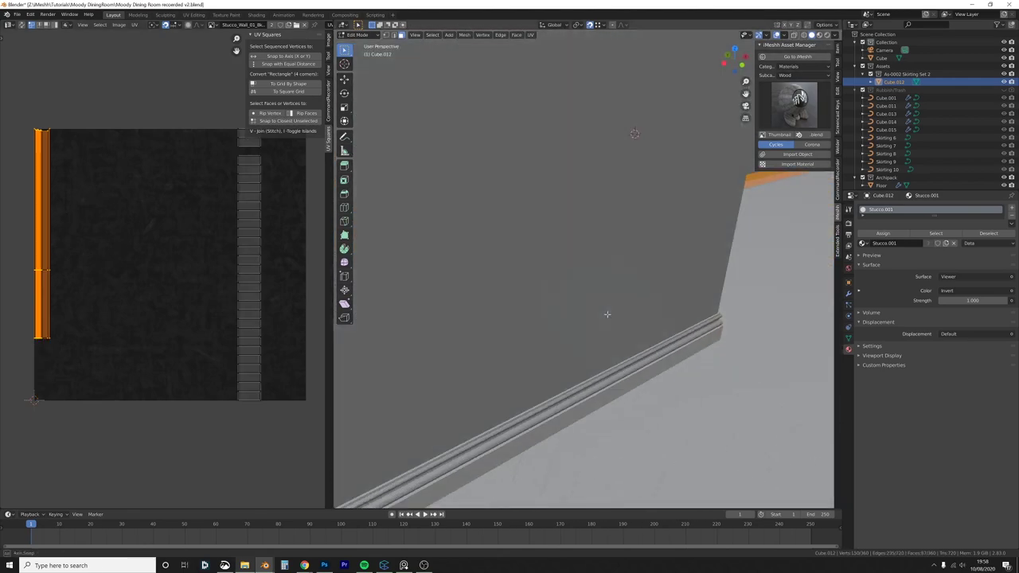
pyautogui.moveTo(607, 314); pyautogui.dragTo(565, 313, button='middle')
pyautogui.press('z')
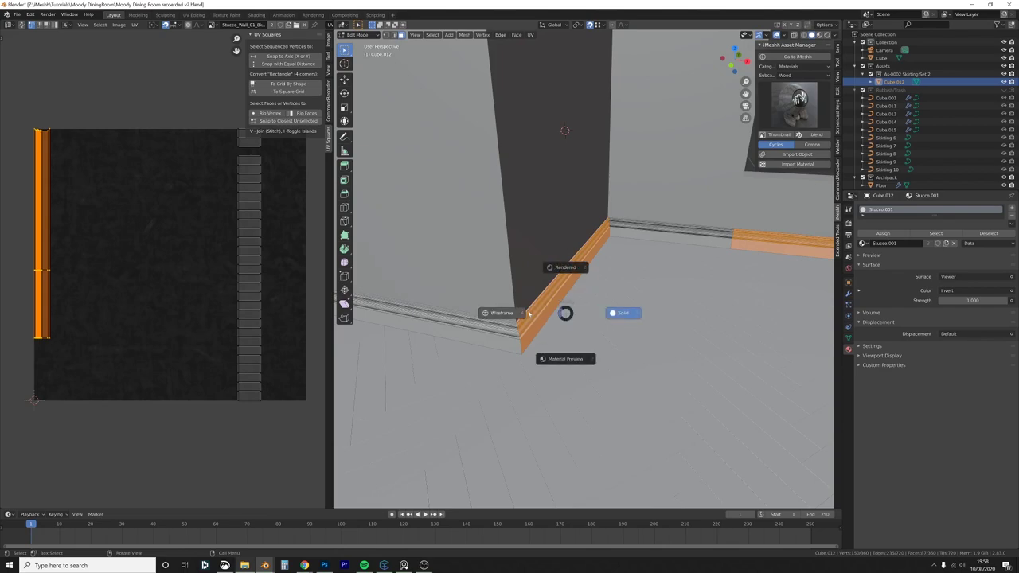
pyautogui.click(519, 313)
pyautogui.press('b')
pyautogui.moveTo(582, 223); pyautogui.dragTo(551, 323)
# Step: Deselect the long skirting section and unwrap only the short section at the alcove corner
pyautogui.scroll(-6, 676, 282)
pyautogui.keyDown('shift'); pyautogui.moveTo(723, 275); pyautogui.dragTo(641, 282, button='middle'); pyautogui.keyUp('shift')
pyautogui.press('b')
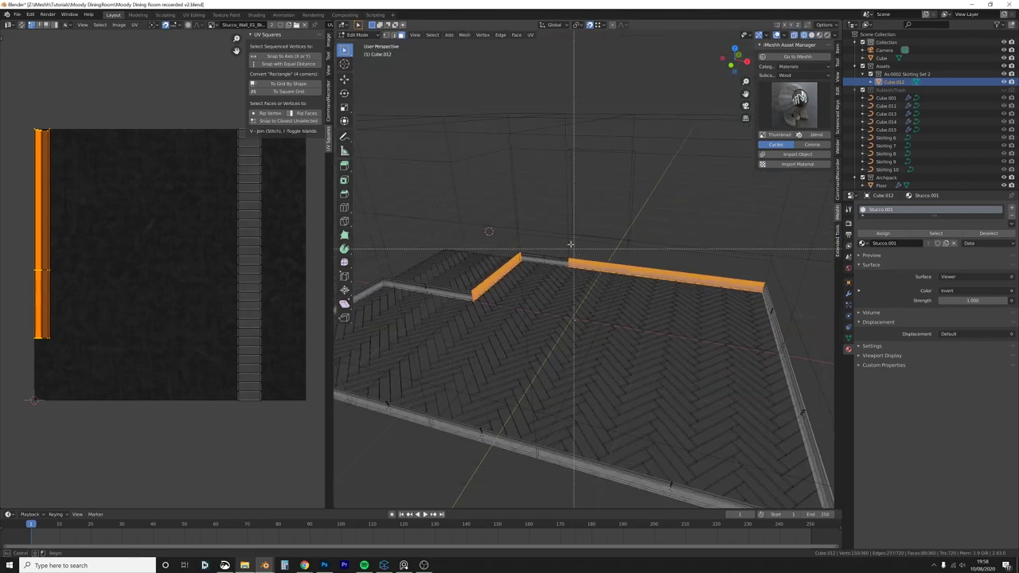
pyautogui.moveTo(566, 230); pyautogui.dragTo(841, 414, button='middle')
pyautogui.scroll(4, 676, 342)
pyautogui.keyDown('shift'); pyautogui.moveTo(457, 284); pyautogui.dragTo(587, 306, button='middle'); pyautogui.keyUp('shift')
pyautogui.press('z')
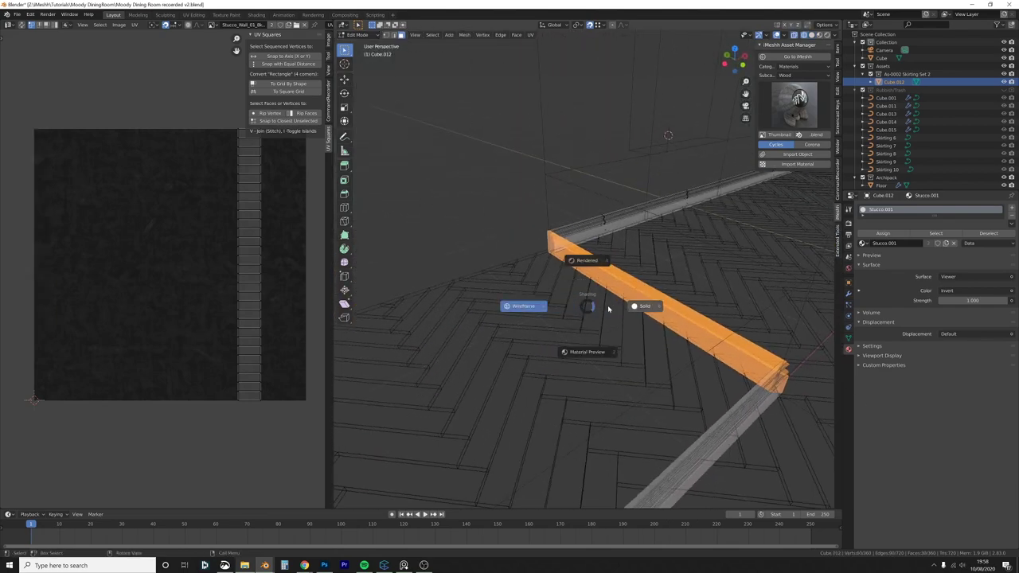
pyautogui.click(640, 306)
pyautogui.moveTo(646, 289); pyautogui.dragTo(589, 275, button='middle')
pyautogui.press('u')
pyautogui.click(585, 271)
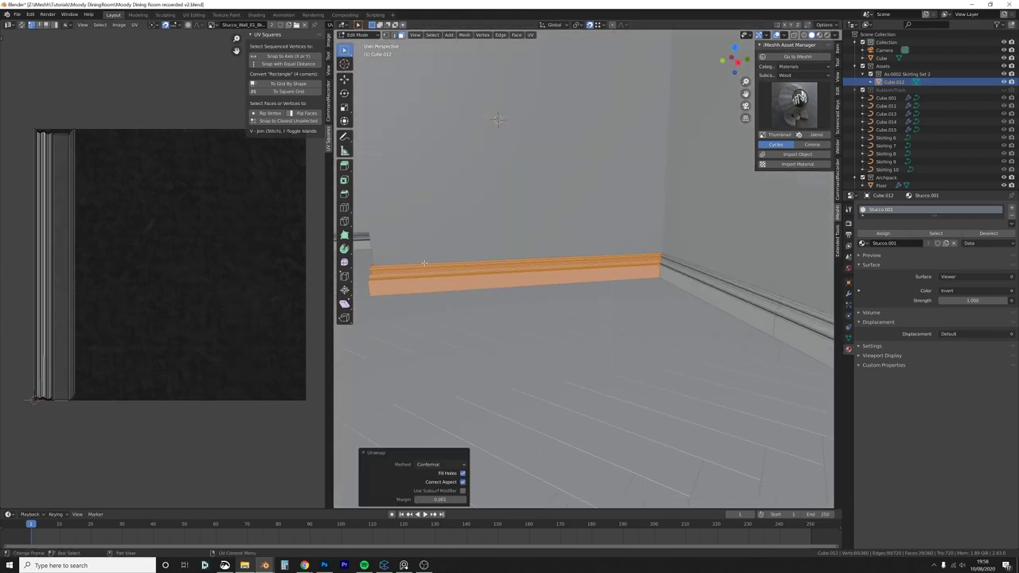
# Step: Reselect the whole short skirting section in Wireframe shading and scale all its UVs down to less than half size
pyautogui.press('a')
pyautogui.click(508, 286)
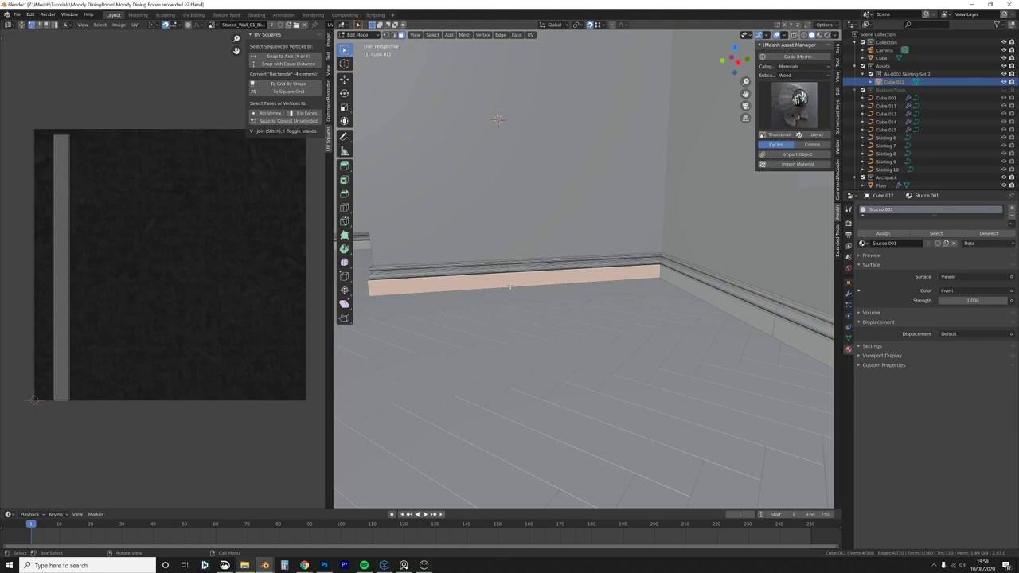
pyautogui.moveTo(513, 286); pyautogui.dragTo(521, 294, button='middle')
pyautogui.press('z')
pyautogui.click(462, 288)
pyautogui.moveTo(499, 239); pyautogui.dragTo(562, 338)
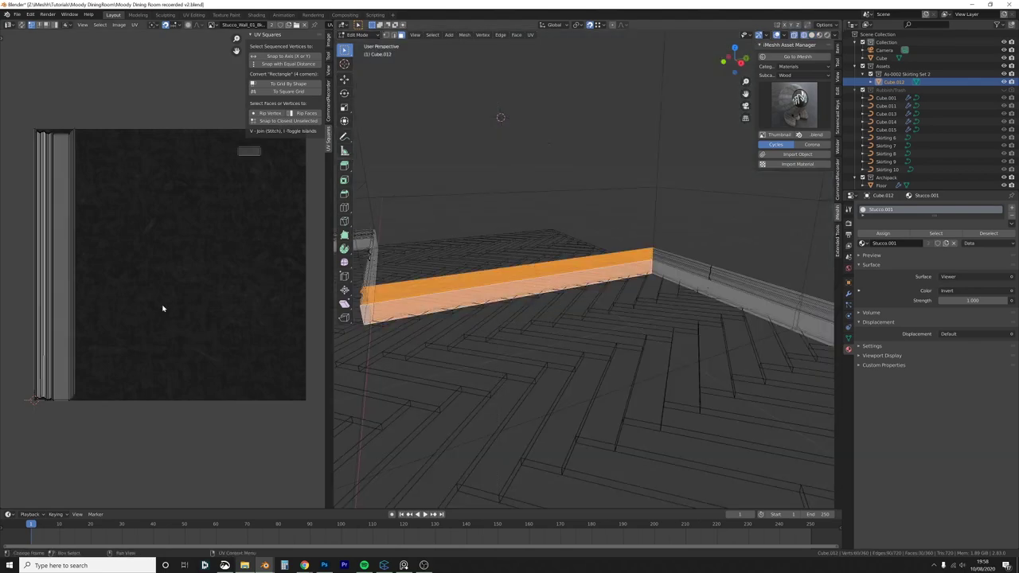
pyautogui.press('a')
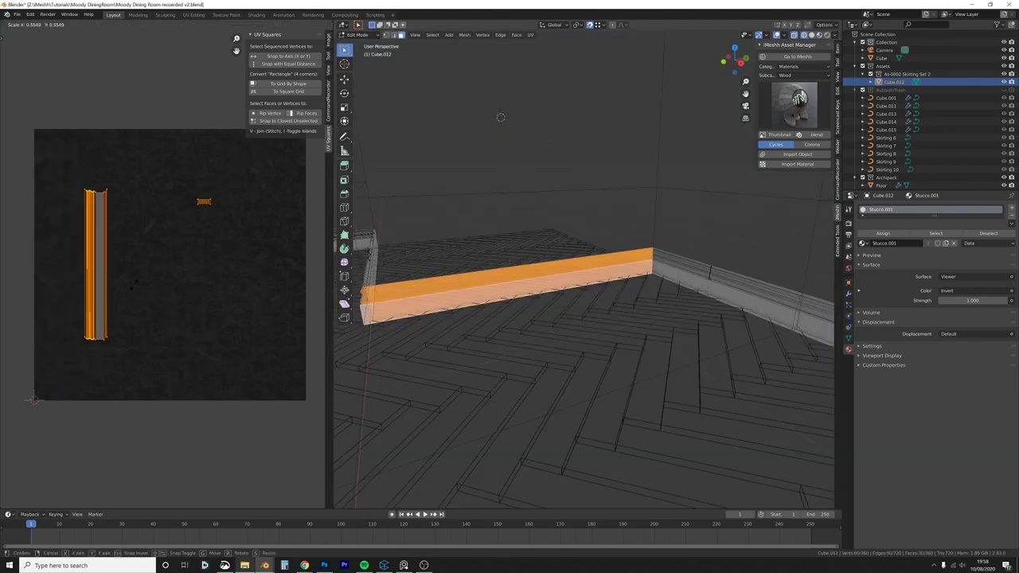
pyautogui.click(148, 282)
# Step: Include the long skirting section in the selection and scale down only the short section's UV island further
pyautogui.moveTo(641, 296); pyautogui.dragTo(467, 234, button='middle')
pyautogui.moveTo(457, 231); pyautogui.dragTo(669, 319)
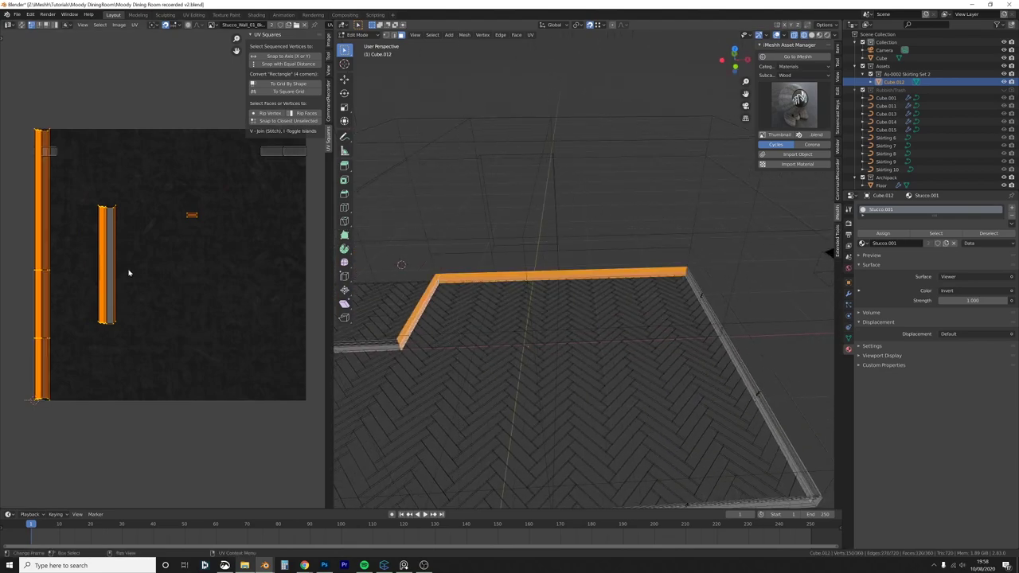
pyautogui.hotkey('alt', 'a')
pyautogui.moveTo(102, 273); pyautogui.dragTo(69, 163)
pyautogui.moveTo(94, 220); pyautogui.dragTo(152, 367)
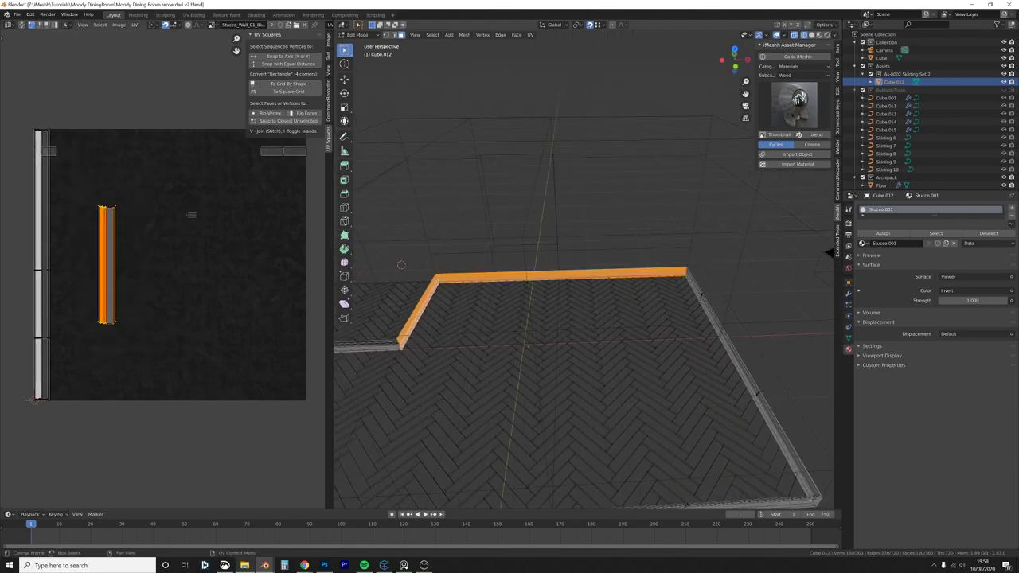
pyautogui.press('s')
pyautogui.click(143, 325)
# Step: Enlarge the short section's UV island slightly, and scale up the UVs of both skirting sections together
pyautogui.press('a')
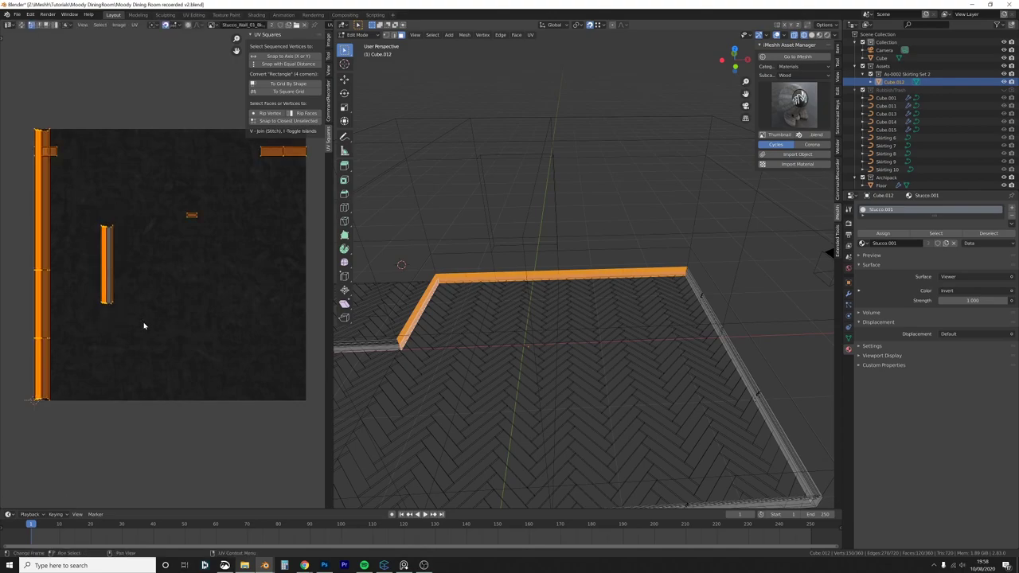
pyautogui.moveTo(144, 339); pyautogui.dragTo(82, 209)
pyautogui.press('s')
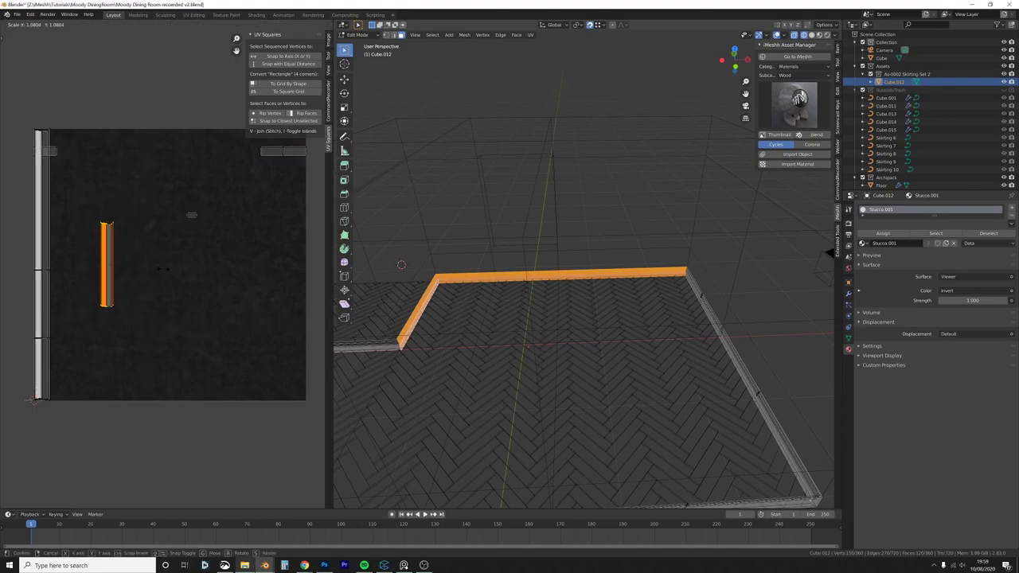
pyautogui.click(167, 273)
pyautogui.press('a')
pyautogui.press('Tab')
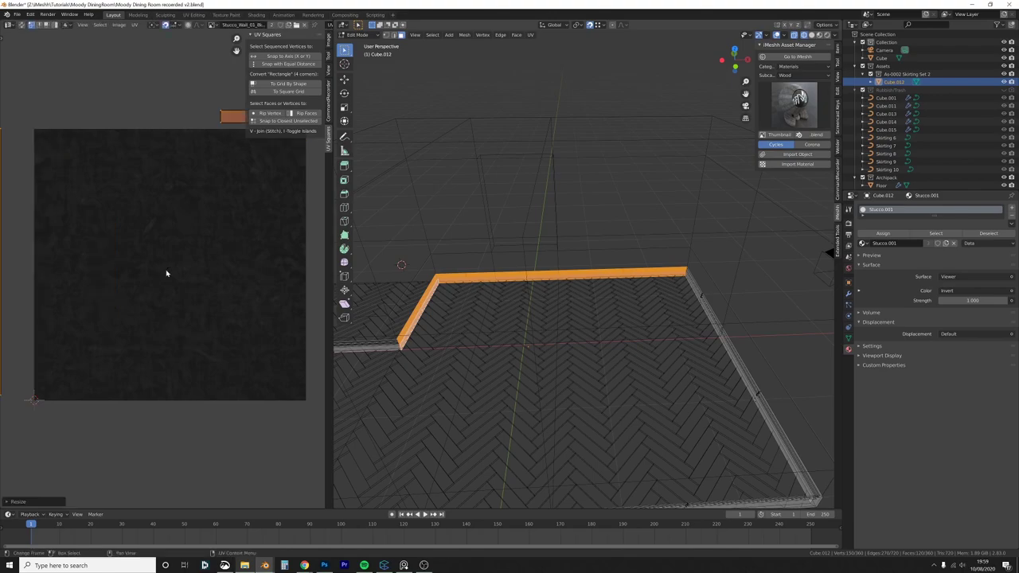
# Step: Show the room corner in Solid shading and change the 3D viewport area to the Shader Editor
pyautogui.moveTo(571, 309)
pyautogui.mouseDown(button='middle')
pyautogui.moveTo(473, 313)
pyautogui.moveTo(588, 331)
pyautogui.mouseUp(button='middle')
pyautogui.scroll(2, 474, 313)
pyautogui.press('z')
pyautogui.click(523, 310)
pyautogui.scroll(3, 588, 331)
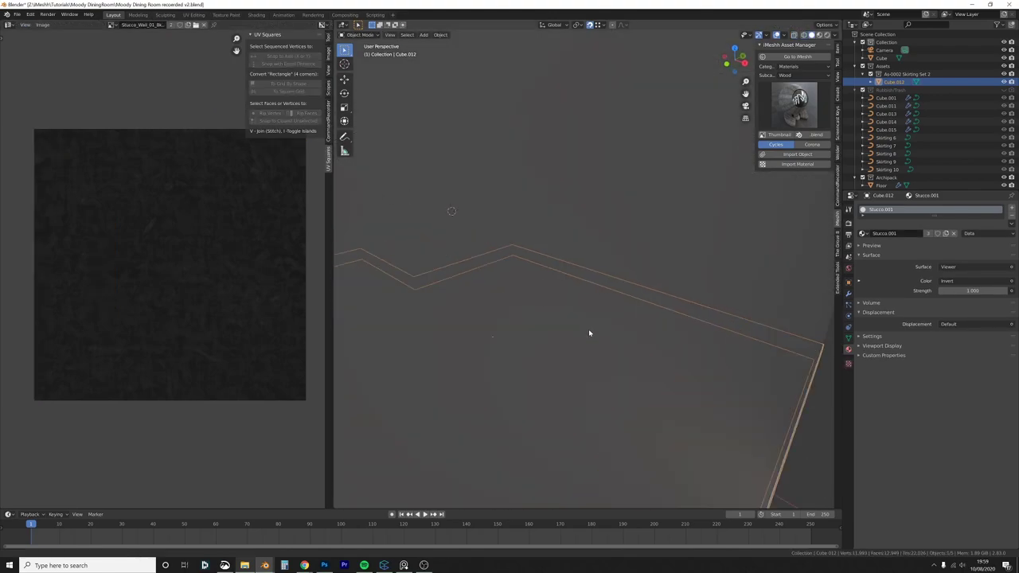
pyautogui.moveTo(566, 278); pyautogui.dragTo(484, 164, button='middle')
pyautogui.click(351, 27)
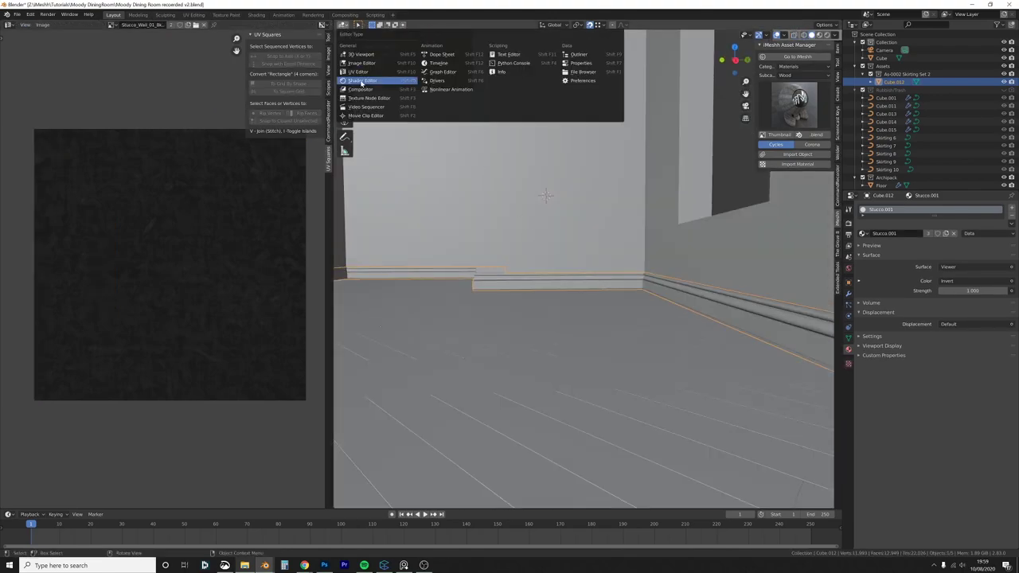
pyautogui.click(370, 82)
pyautogui.moveTo(579, 222); pyautogui.dragTo(582, 217, button='middle')
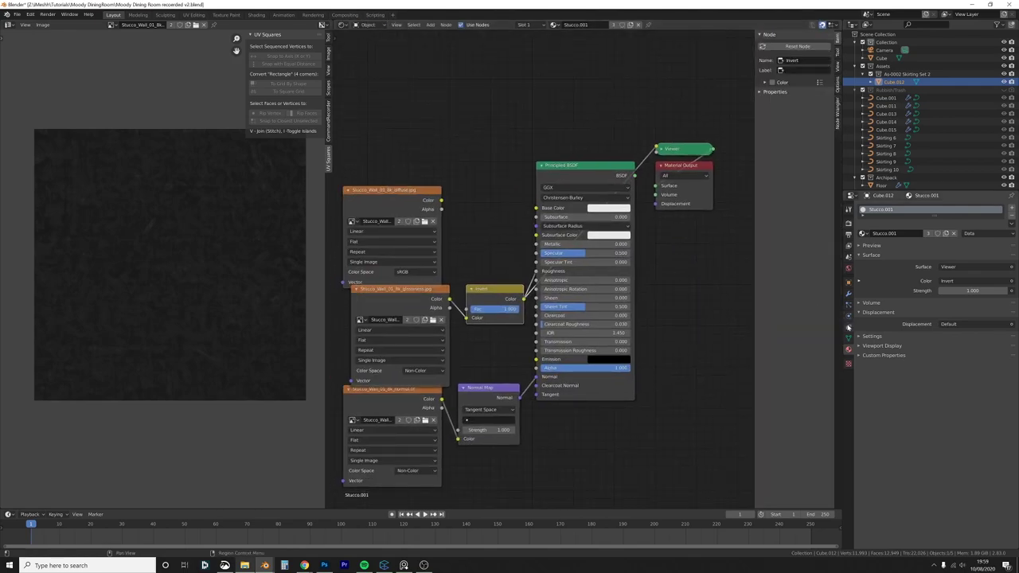
# Step: Show the material preview, view the glossiness texture on it and reposition the Invert node
pyautogui.moveTo(498, 290)
pyautogui.mouseDown()
pyautogui.moveTo(481, 272)
pyautogui.moveTo(490, 274)
pyautogui.mouseUp()
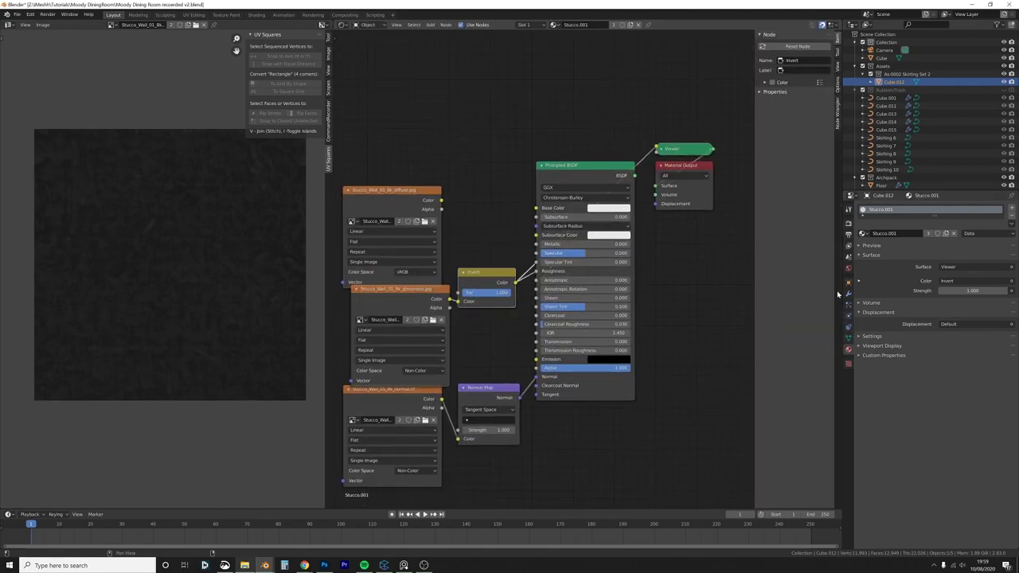
pyautogui.click(868, 246)
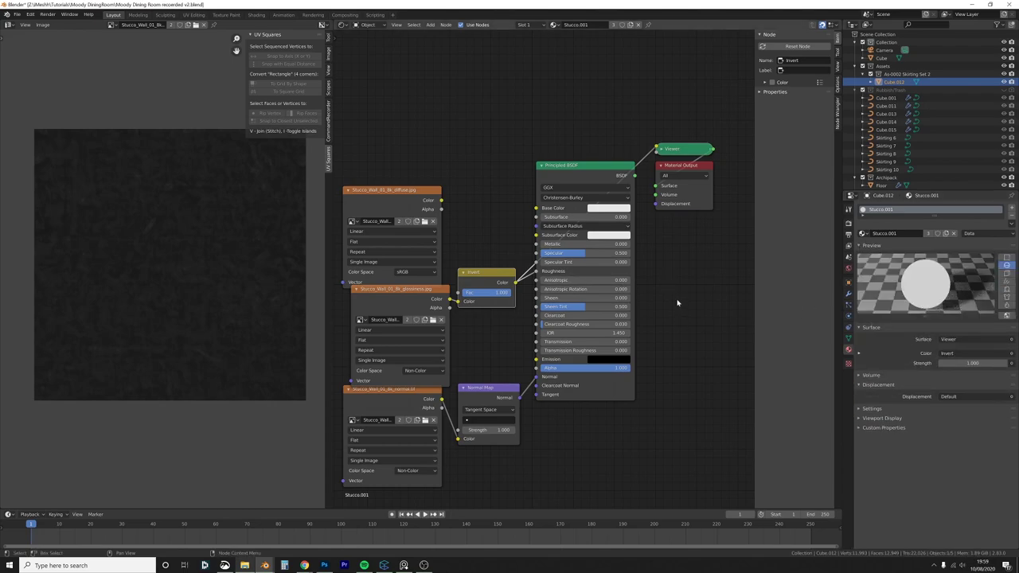
pyautogui.keyDown('ctrl'); pyautogui.keyDown('shift'); pyautogui.click(411, 297); pyautogui.keyUp('shift'); pyautogui.keyUp('ctrl')
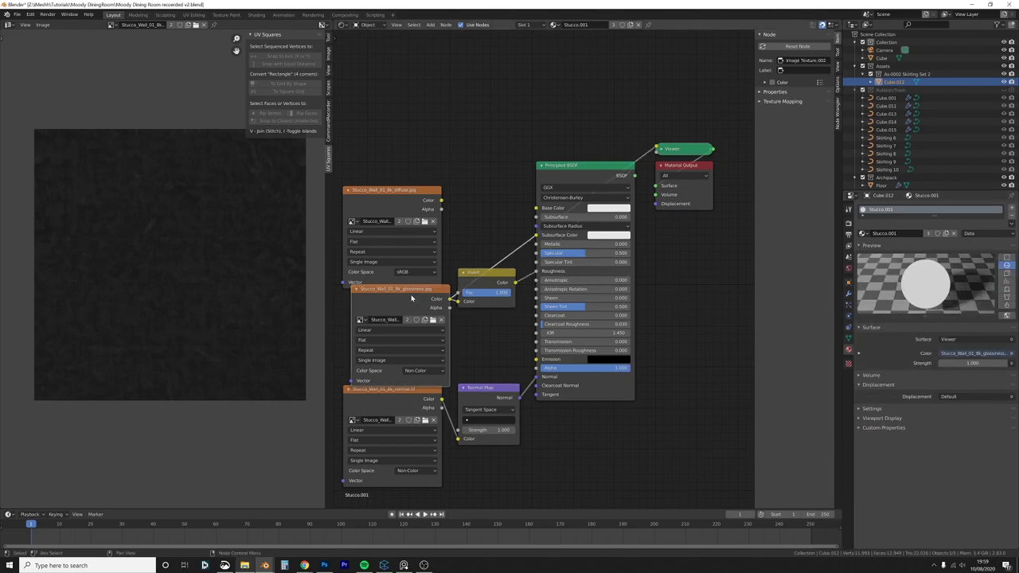
pyautogui.moveTo(485, 316); pyautogui.dragTo(506, 257, button='middle')
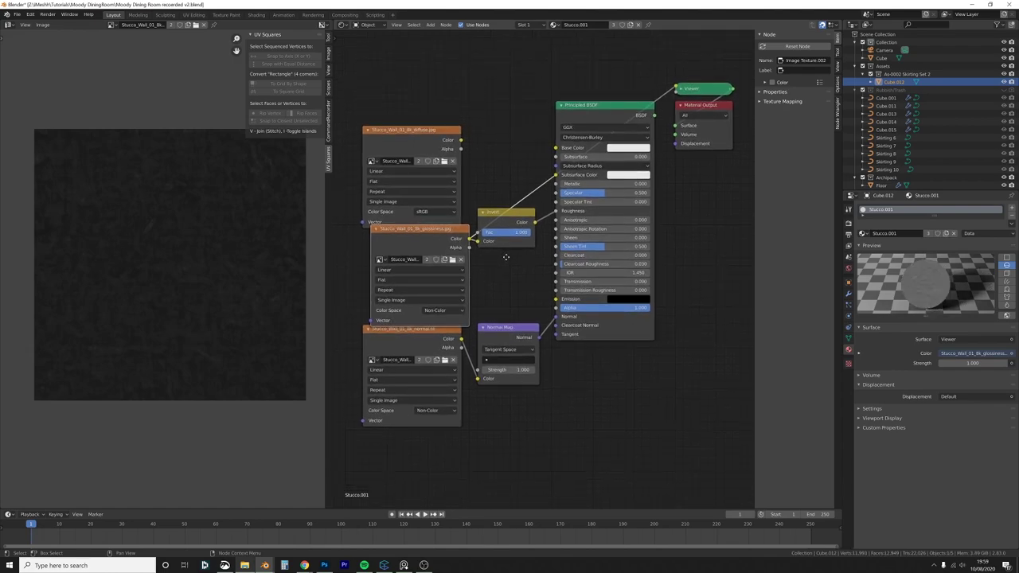
pyautogui.moveTo(511, 223); pyautogui.dragTo(519, 239)
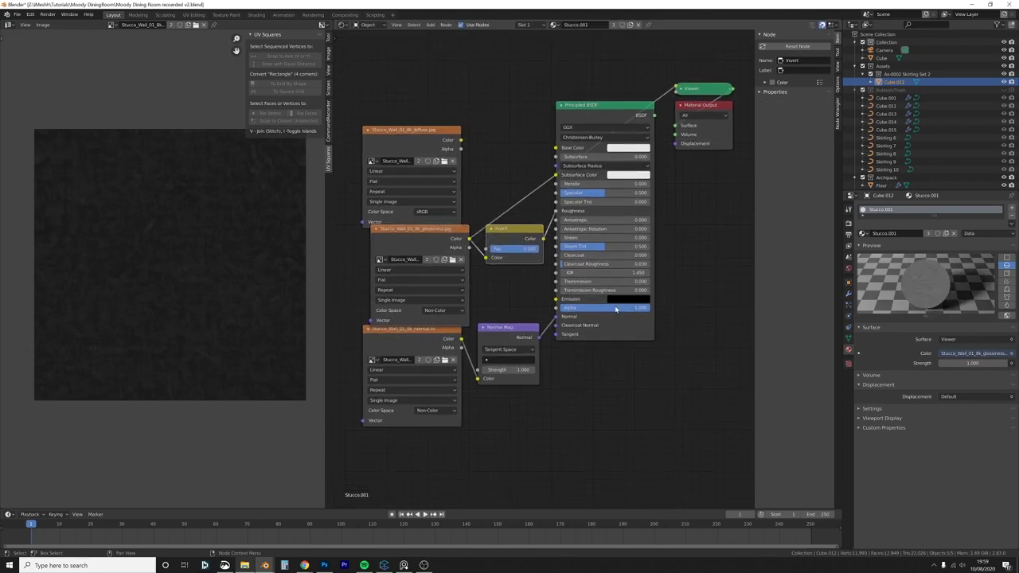
# Step: Connect the Principled BSDF back to the Material Output and set the Normal Map strength to 0.1
pyautogui.moveTo(590, 106); pyautogui.dragTo(557, 93, button='middle')
pyautogui.keyDown('ctrl'); pyautogui.keyDown('shift'); pyautogui.click(557, 93); pyautogui.keyUp('shift'); pyautogui.keyUp('ctrl')
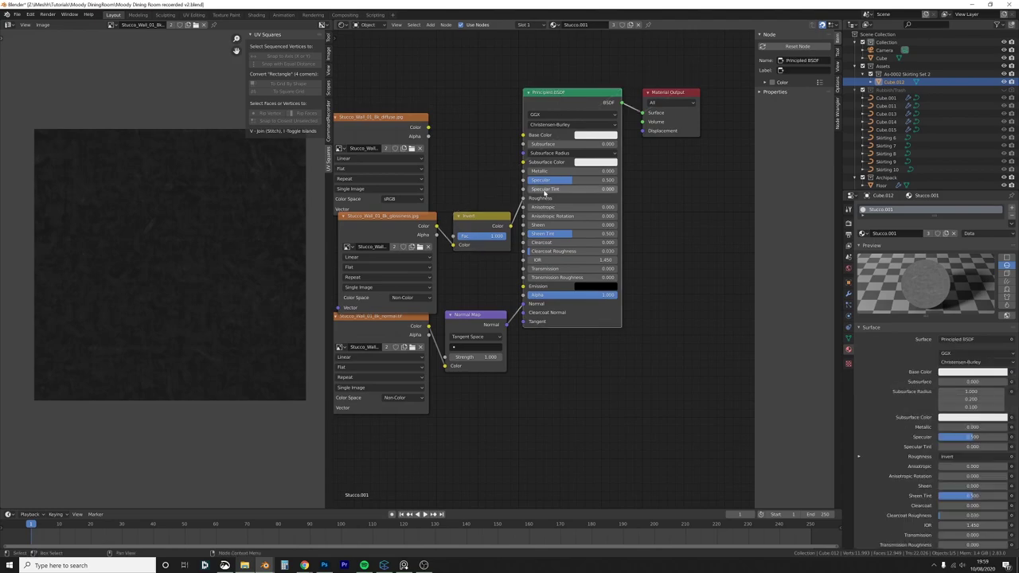
pyautogui.moveTo(562, 95); pyautogui.dragTo(608, 120)
pyautogui.moveTo(672, 96); pyautogui.dragTo(876, 73)
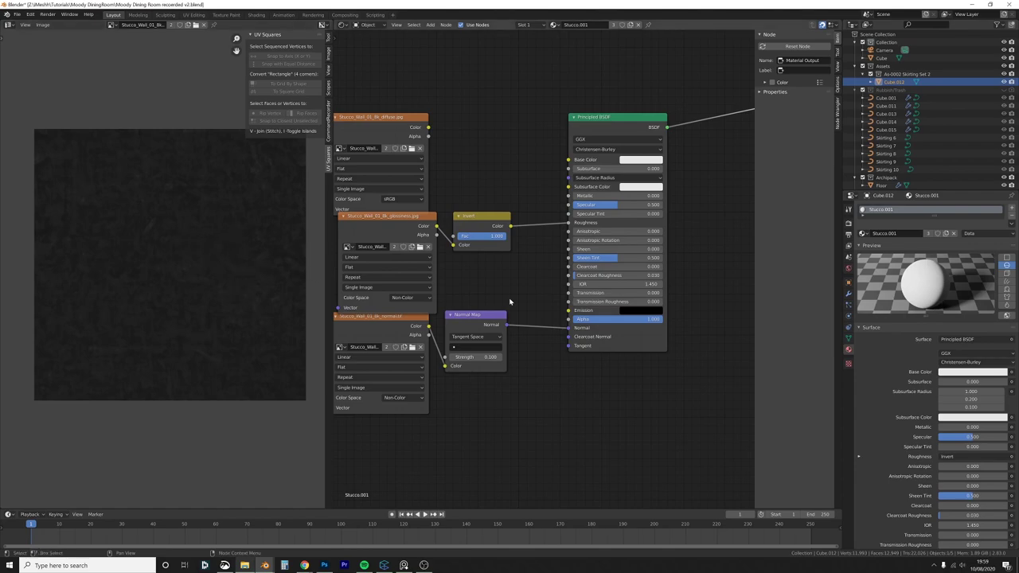
# Step: Insert a Mix node between Invert and the Principled BSDF's Roughness, with a dark grey Color2 and a factor of about 0.69
pyautogui.moveTo(641, 116); pyautogui.dragTo(682, 116)
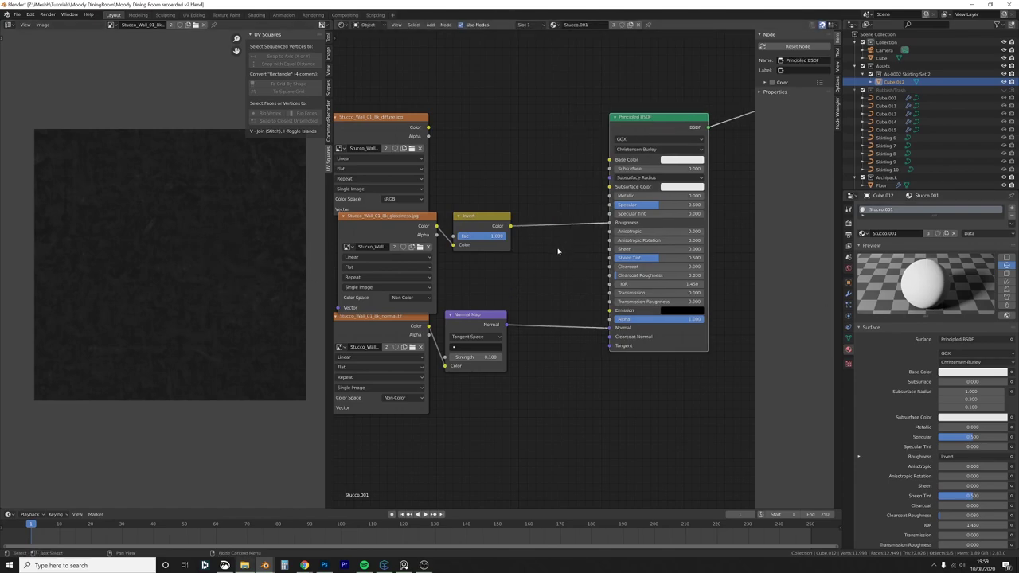
pyautogui.hotkey('shift', 'a')
pyautogui.write('smix')
pyautogui.click(613, 272)
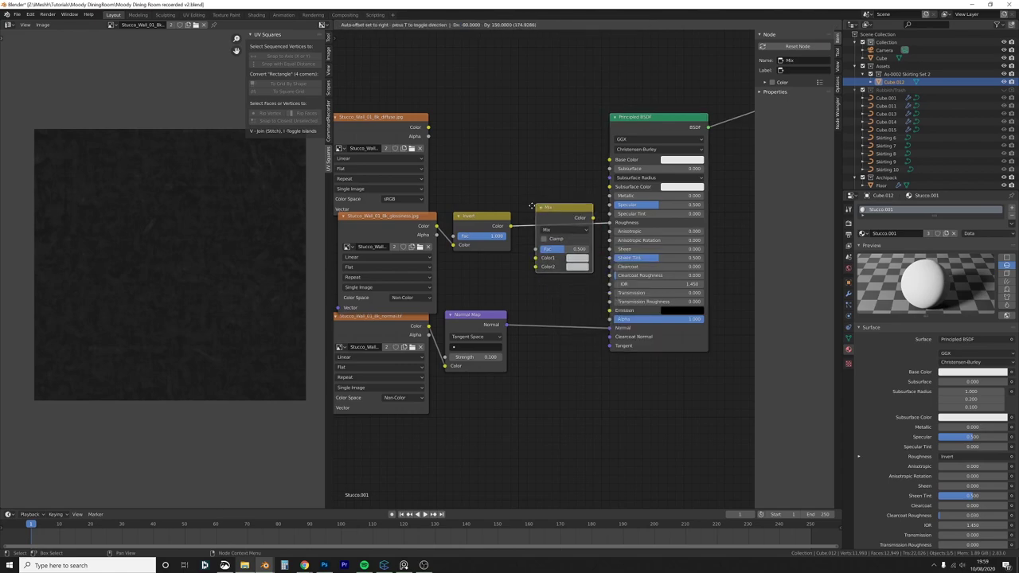
pyautogui.click(599, 239)
pyautogui.click(585, 267)
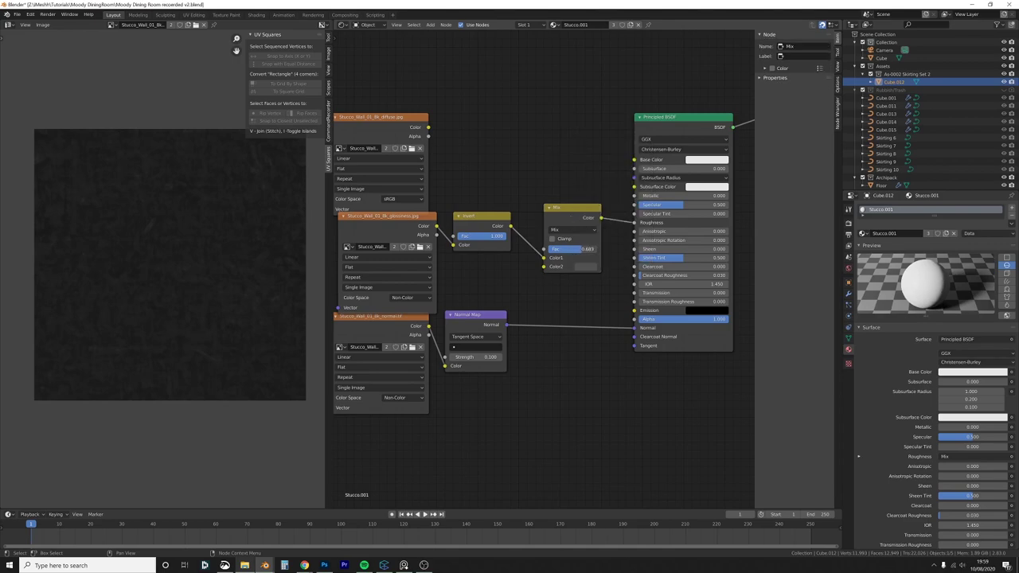
# Step: Switch the Shader Editor and Image Editor areas back to 3D Viewports
pyautogui.click(342, 25)
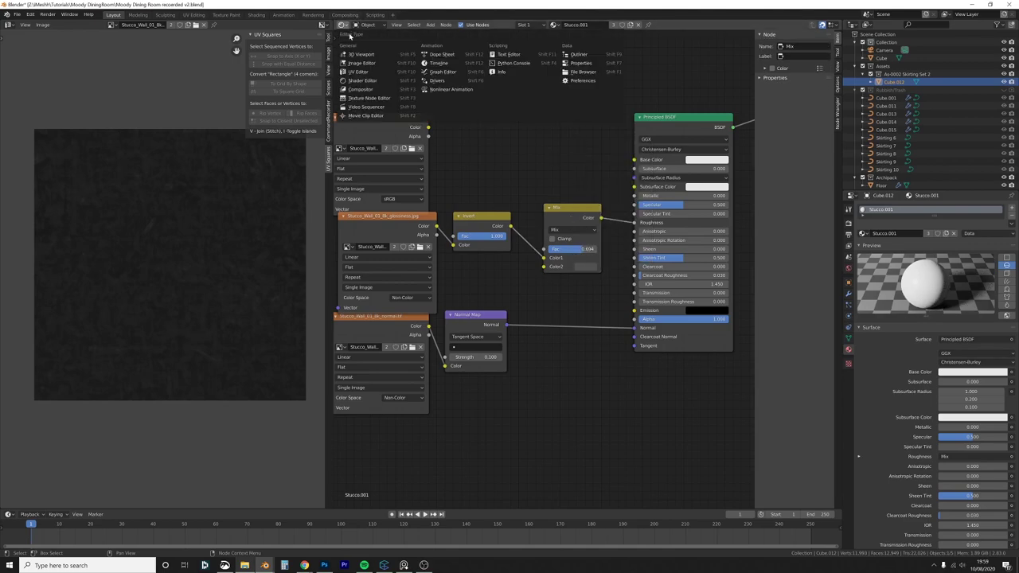
pyautogui.click(361, 53)
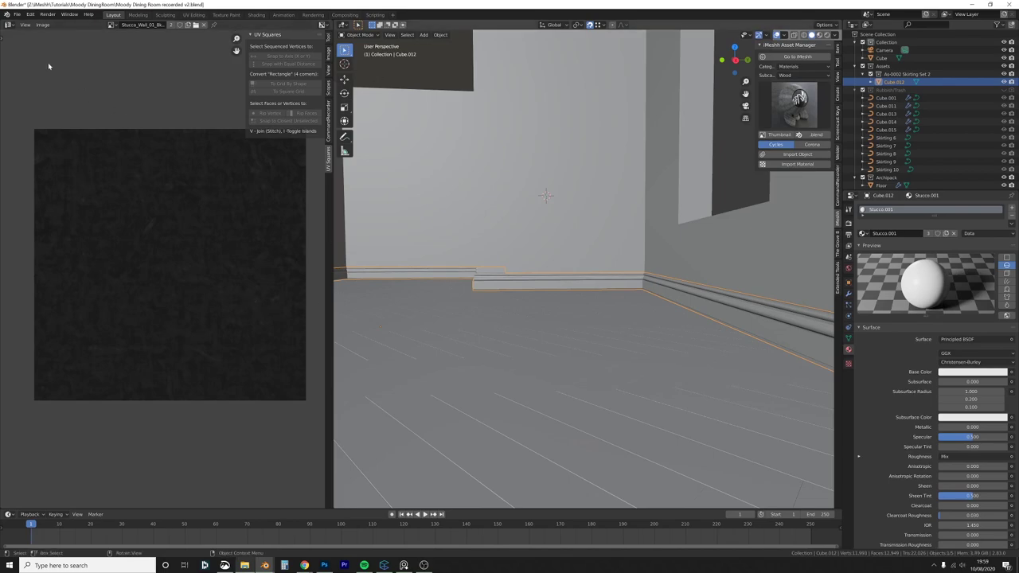
pyautogui.click(8, 24)
pyautogui.click(28, 53)
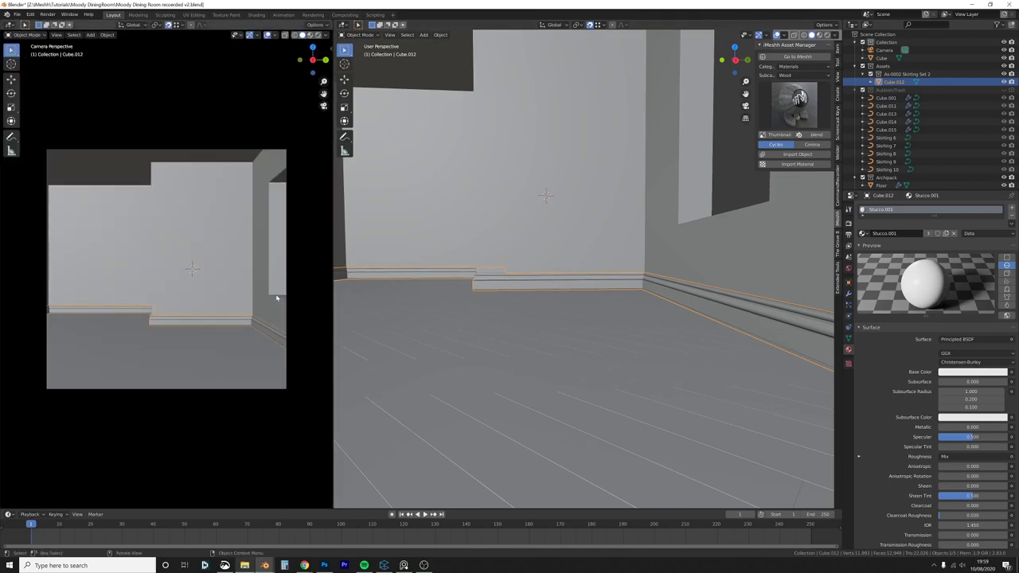
# Step: Add a centred vertical loop cut through the recessed section of the back wall and bevel it into a wide strip
pyautogui.click(416, 203)
pyautogui.press('Tab')
pyautogui.hotkey('ctrl', 'r')
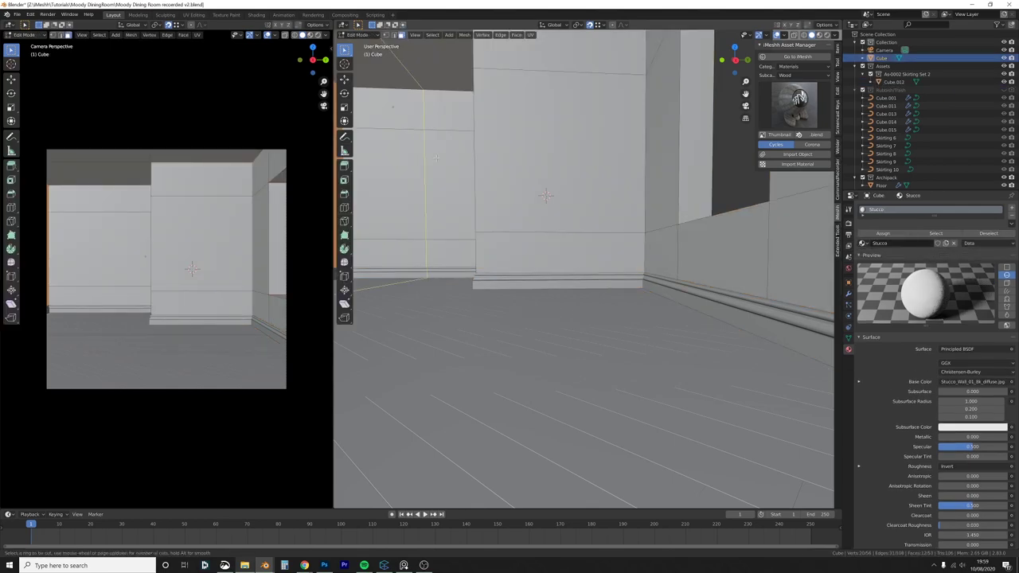
pyautogui.click(436, 158)
pyautogui.rightClick(436, 158)
pyautogui.hotkey('ctrl', 'b')
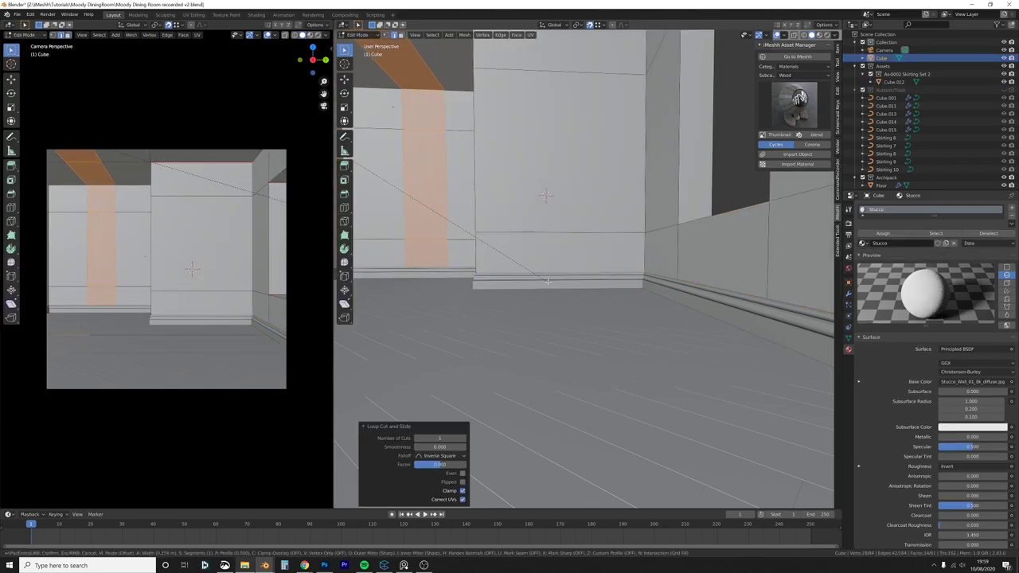
pyautogui.click(546, 258)
# Step: Move the beveled strip on the recessed back wall about 0.09 m along Y
pyautogui.press('g')
pyautogui.press('x')
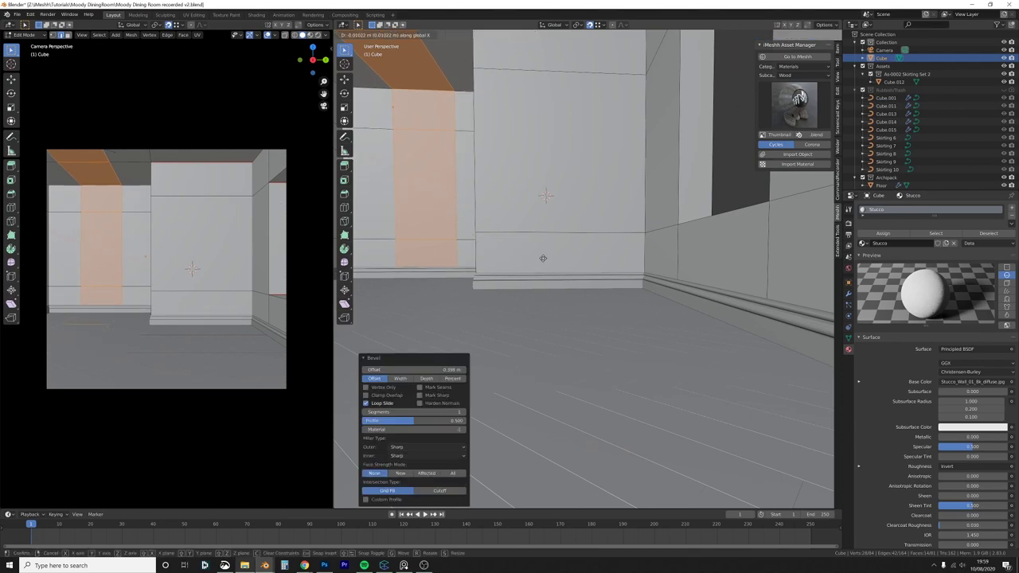
pyautogui.press('y')
pyautogui.click(551, 256)
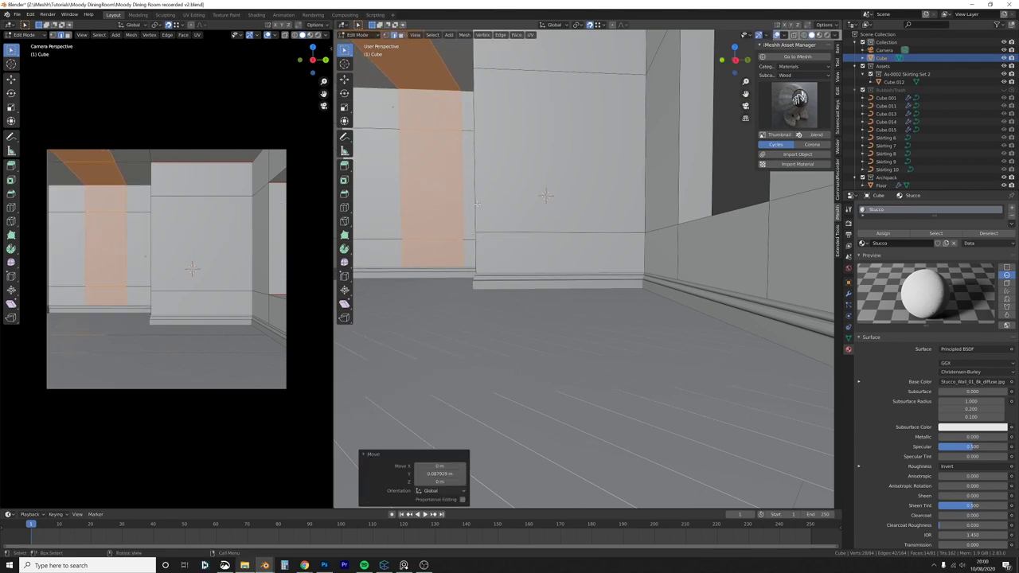
pyautogui.press('e')
pyautogui.click(445, 188)
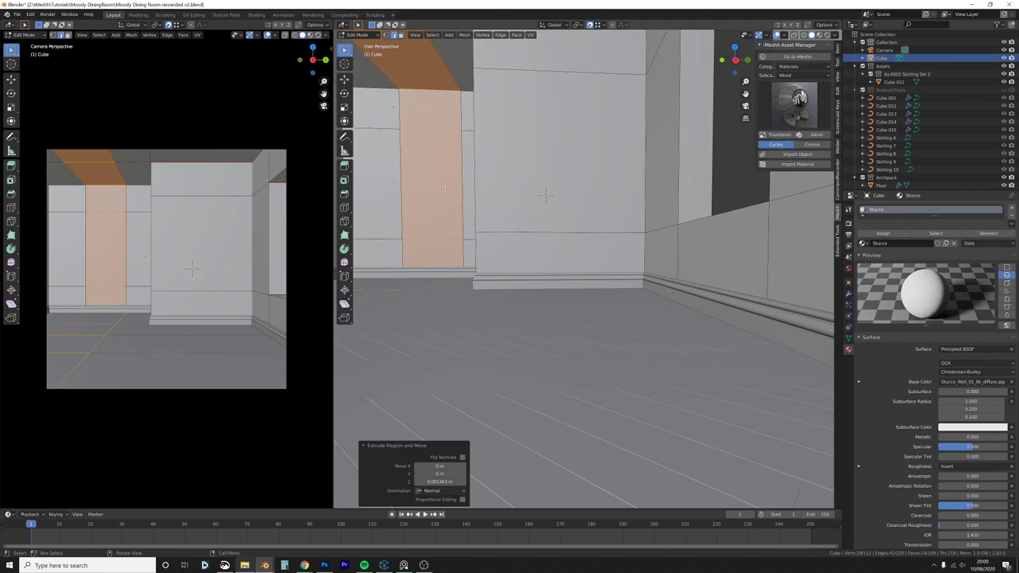
pyautogui.hotkey('ctrl', 'z')
# Step: Extrude the middle face of the recessed back wall's strip and push it about 0.055 m outward along X
pyautogui.press('3')
pyautogui.click(445, 188)
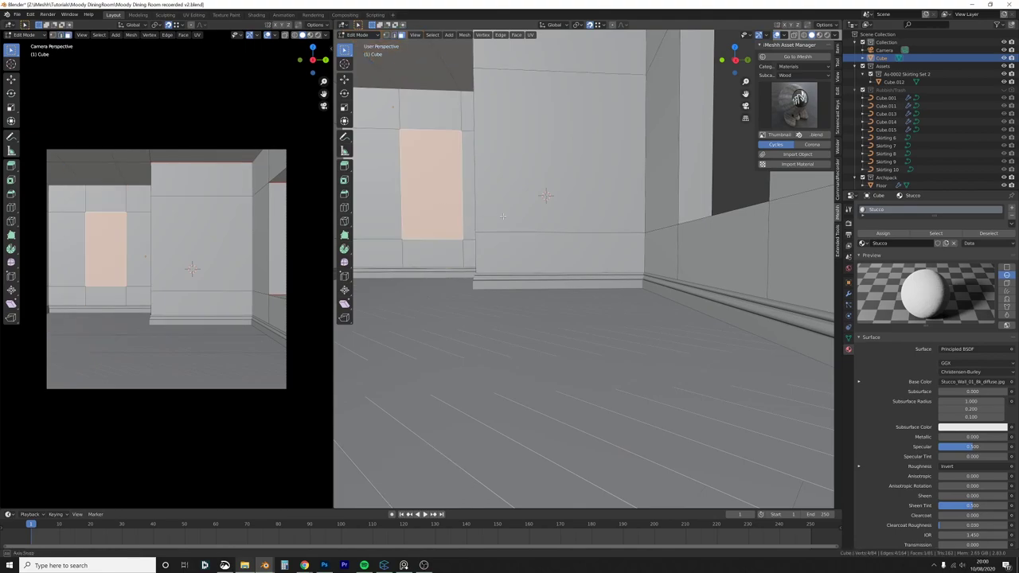
pyautogui.moveTo(444, 188); pyautogui.dragTo(557, 231, button='middle')
pyautogui.scroll(-3, 508, 252)
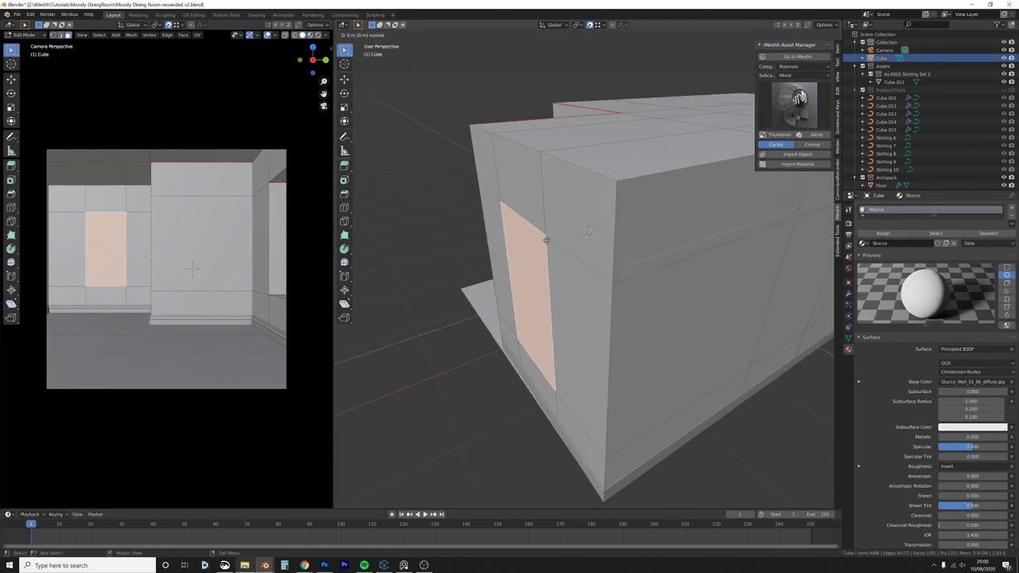
pyautogui.press('e')
pyautogui.rightClick(575, 246)
pyautogui.moveTo(569, 279); pyautogui.dragTo(566, 282, button='middle')
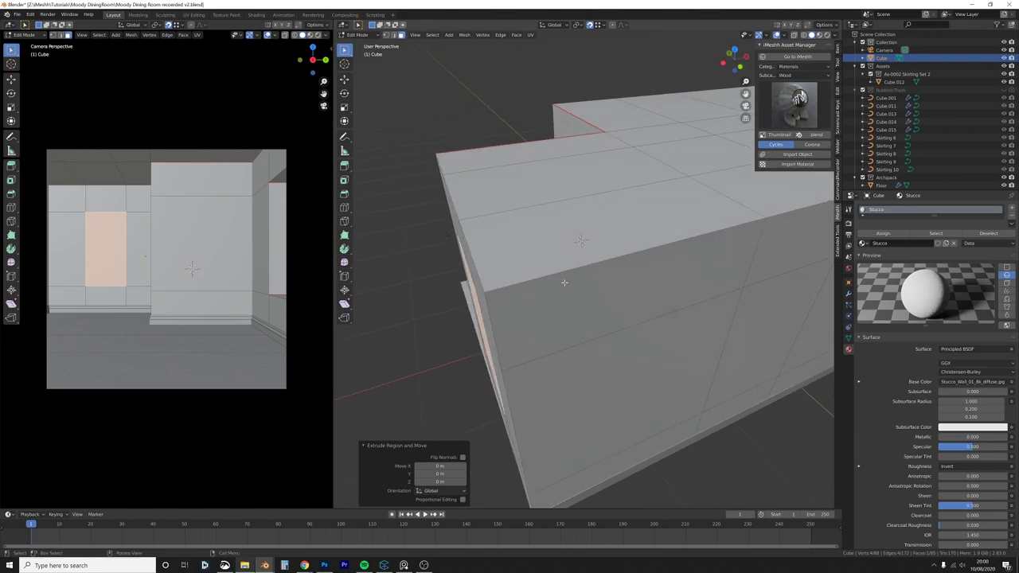
pyautogui.press('g')
pyautogui.press('y')
pyautogui.press('x')
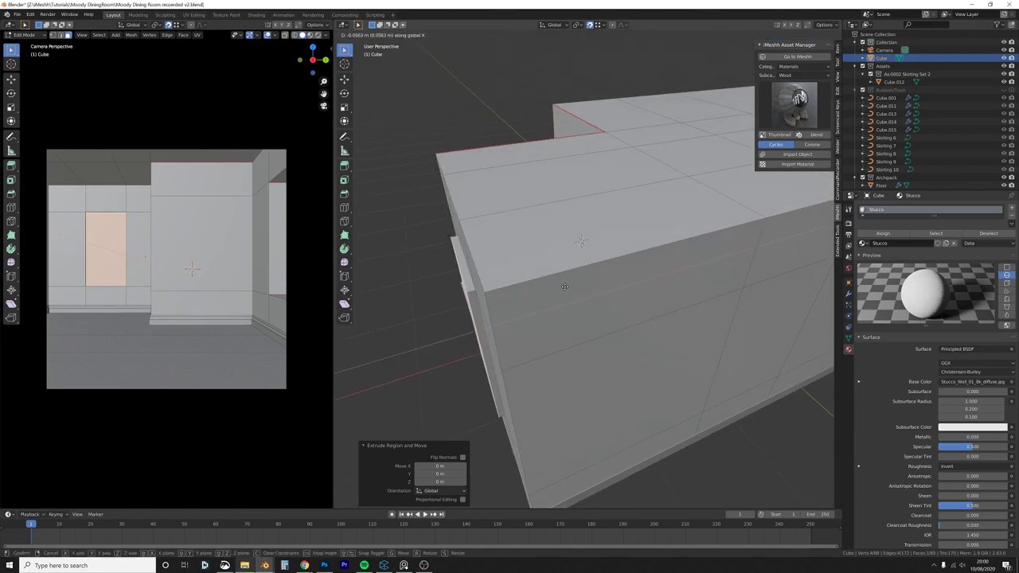
pyautogui.click(566, 287)
# Step: Deepen the recess by moving its face about a further 0.22 m outward along X
pyautogui.moveTo(565, 286); pyautogui.dragTo(584, 265, button='middle')
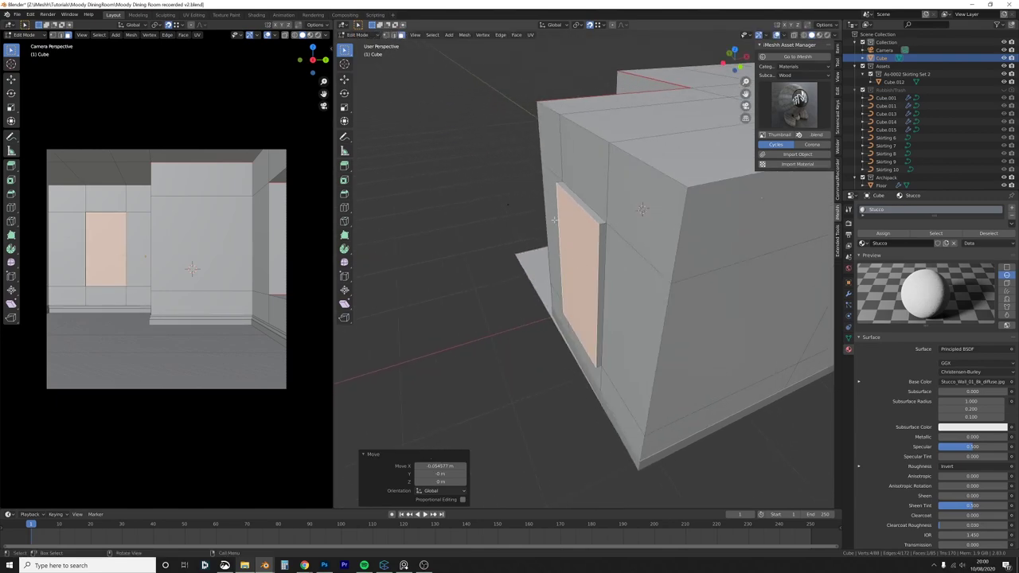
pyautogui.scroll(3, 597, 345)
pyautogui.moveTo(597, 346); pyautogui.dragTo(567, 314, button='middle')
pyautogui.scroll(4, 538, 182)
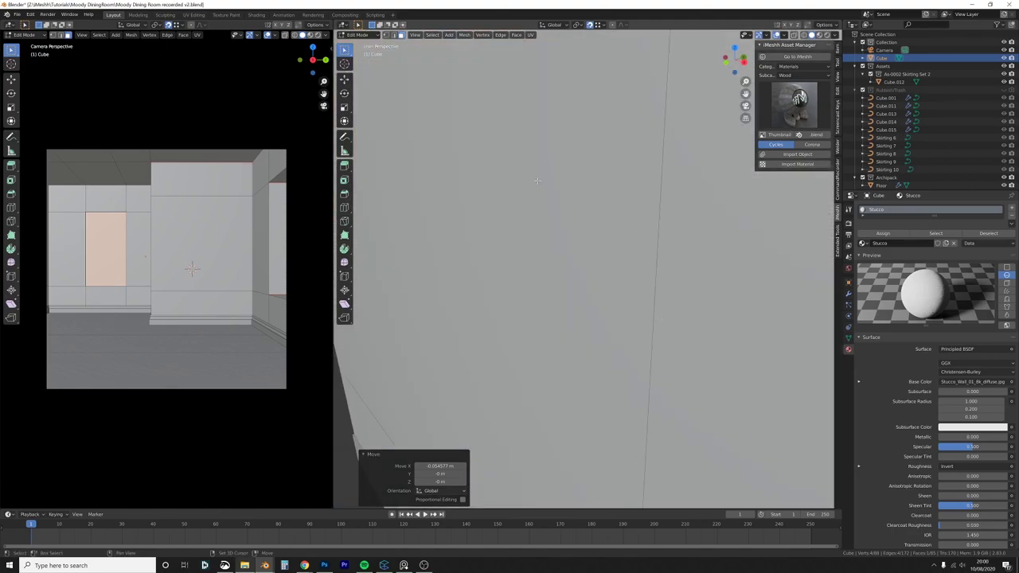
pyautogui.scroll(-3, 525, 193)
pyautogui.click(424, 565)
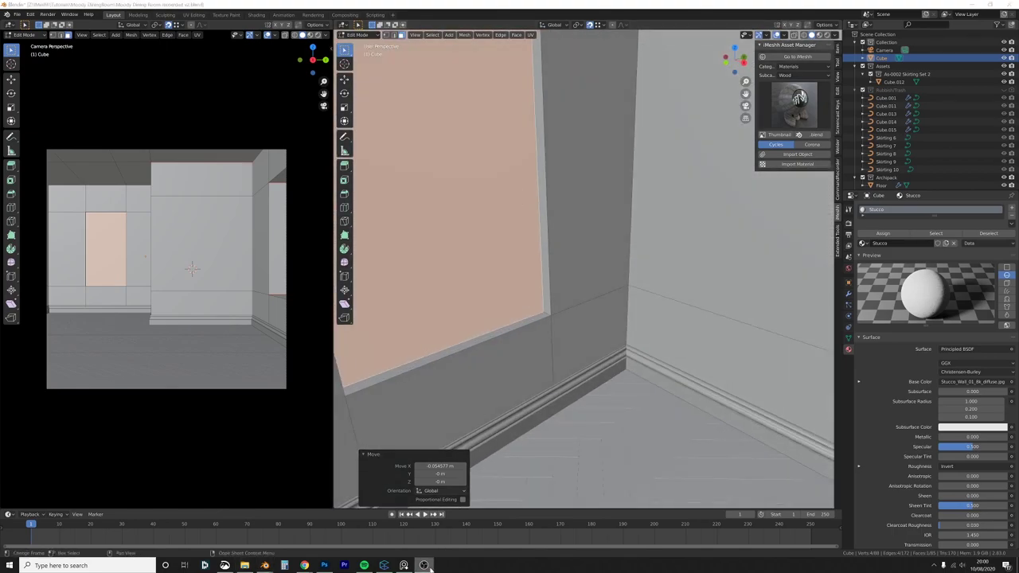
pyautogui.moveTo(506, 238); pyautogui.dragTo(538, 246, button='middle')
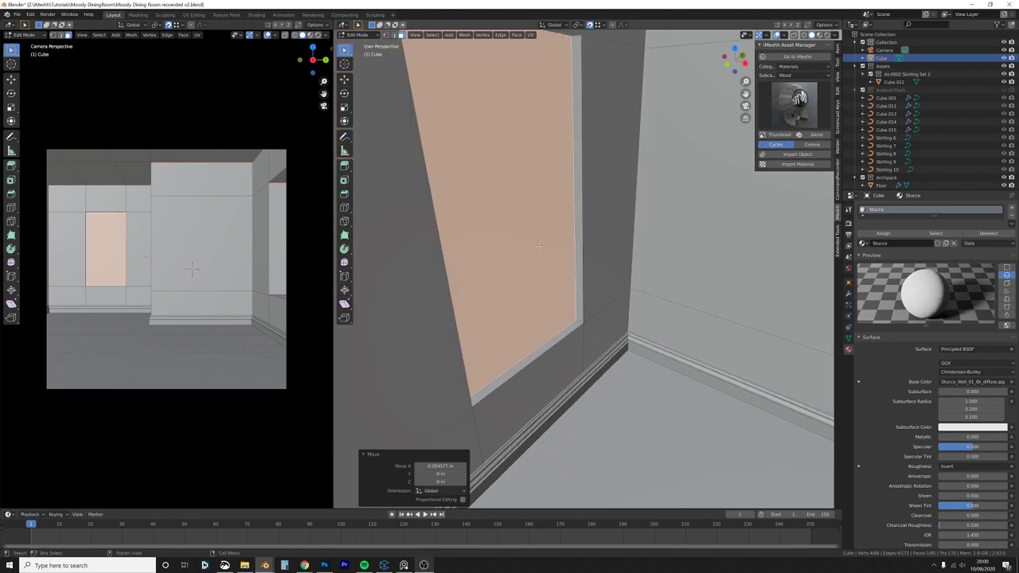
pyautogui.press('g')
pyautogui.press('x')
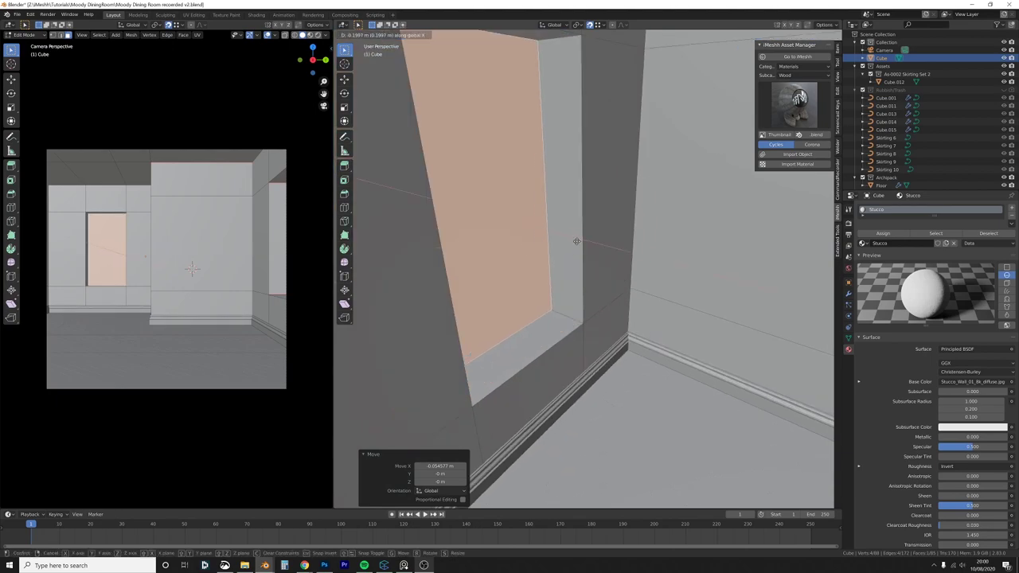
pyautogui.click(576, 237)
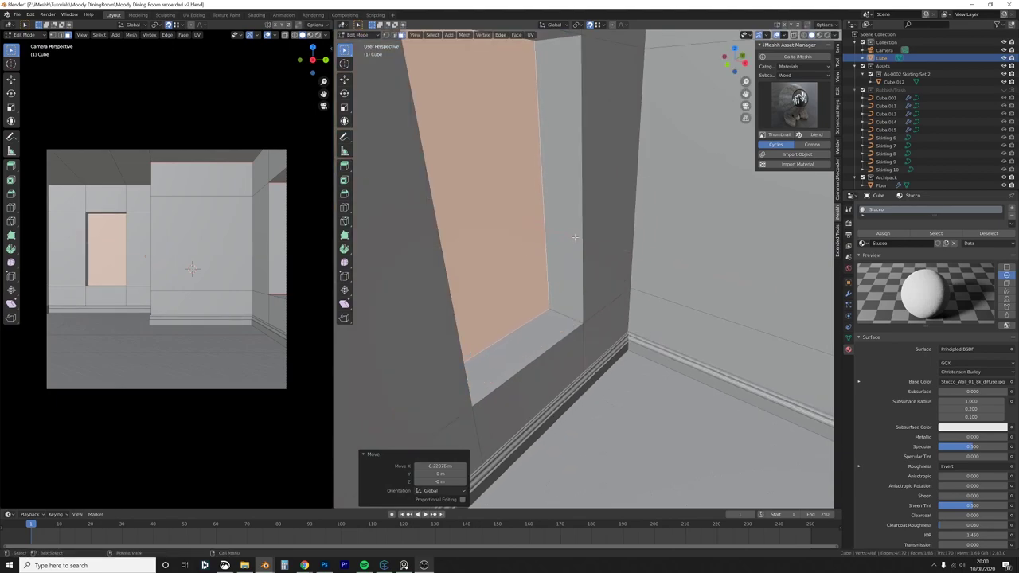
# Step: Delete the pushed-out face to open a window in the back wall and leave Edit Mode
pyautogui.press('x')
pyautogui.click(574, 242)
pyautogui.moveTo(545, 293); pyautogui.dragTo(543, 296, button='middle')
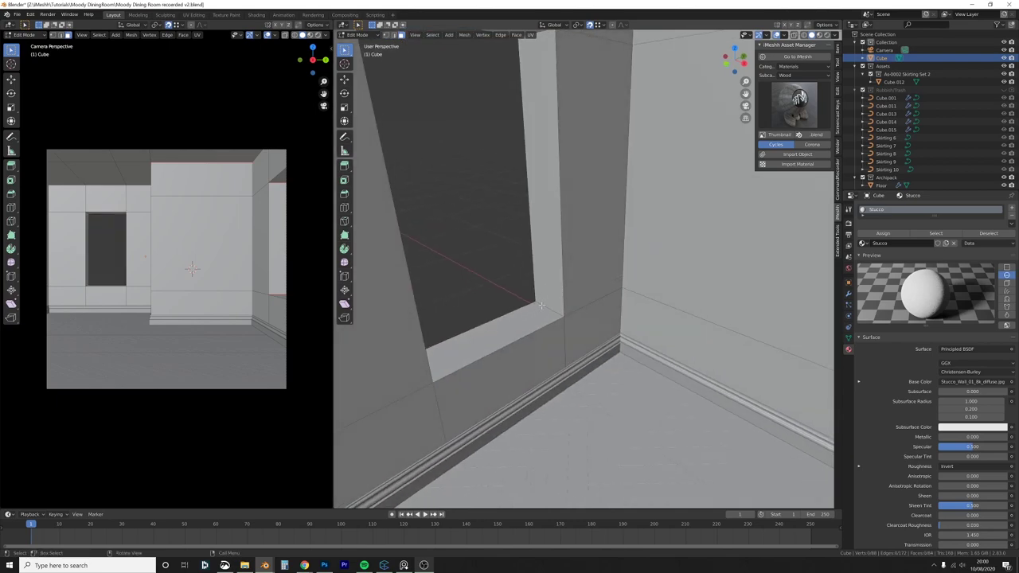
pyautogui.moveTo(526, 220); pyautogui.dragTo(534, 240, button='middle')
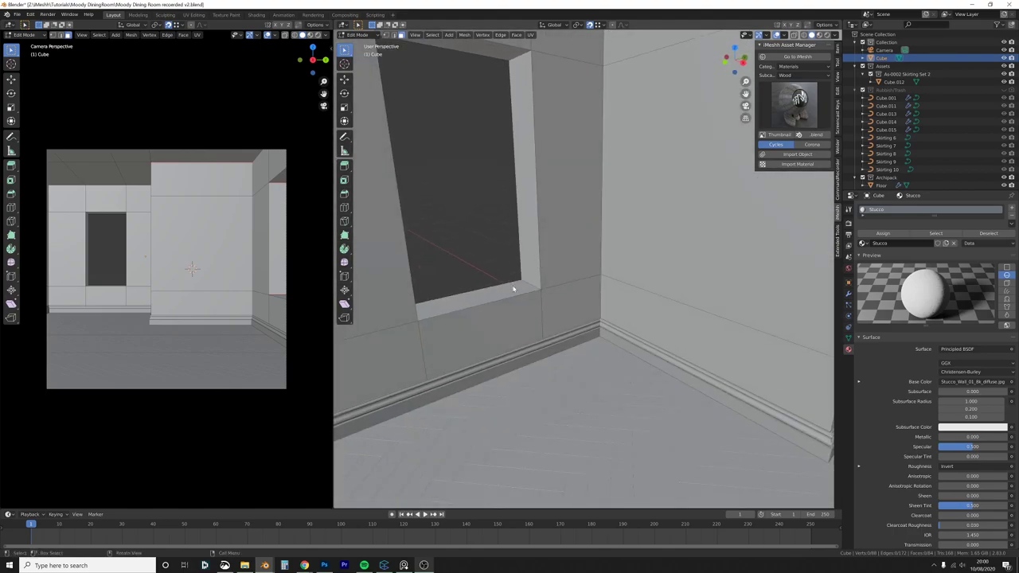
pyautogui.press('Tab')
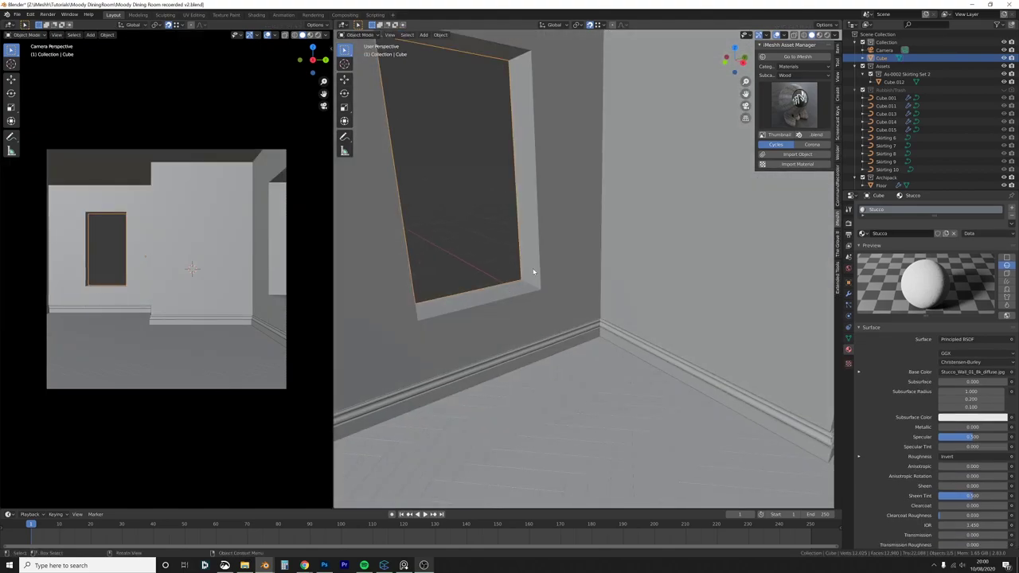
# Step: Duplicate the bottom face of the side wall's window opening and raise the copy slightly along Z
pyautogui.moveTo(482, 297); pyautogui.dragTo(566, 289, button='middle')
pyautogui.press('Tab')
pyautogui.click(633, 306)
pyautogui.press('KP_Decimal')
pyautogui.hotkey('shift', 'd')
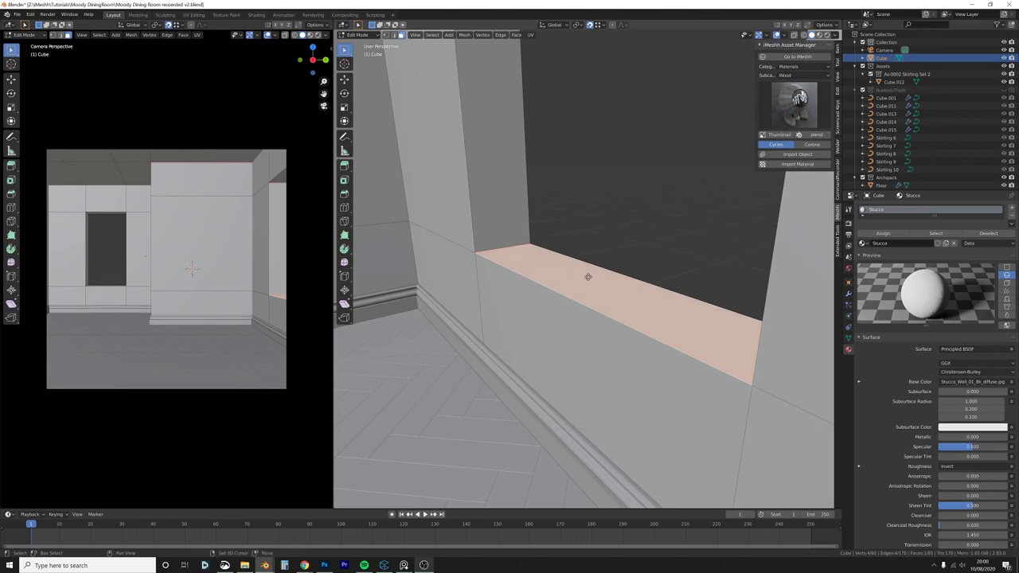
pyautogui.rightClick(589, 276)
pyautogui.press('g')
pyautogui.press('z')
pyautogui.click(564, 275)
pyautogui.hotkey('ctrl', 'z')
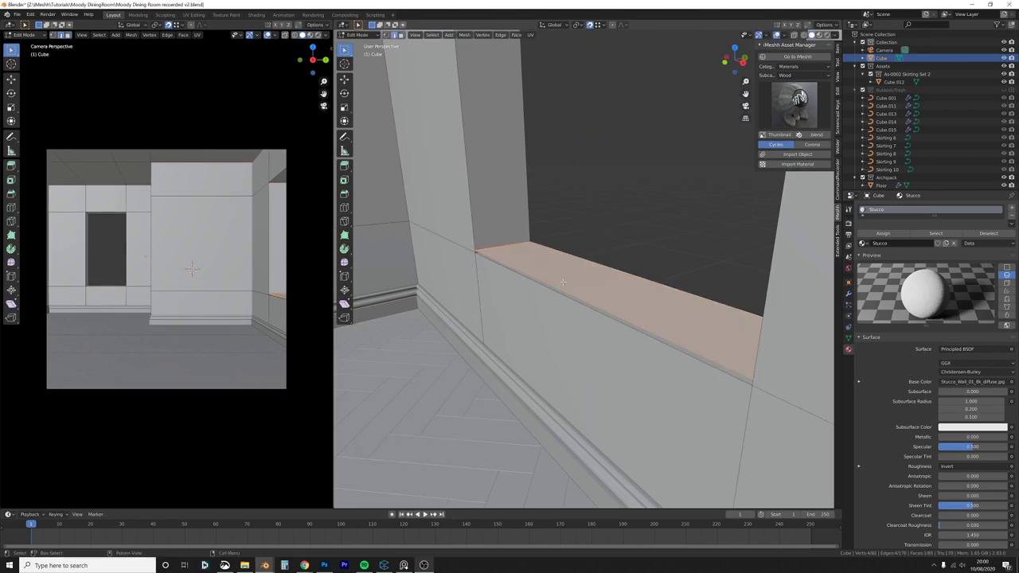
# Step: Separate the raised face into its own window sill object and select it
pyautogui.press('p')
pyautogui.click(557, 277)
pyautogui.press('Tab')
pyautogui.click(562, 284)
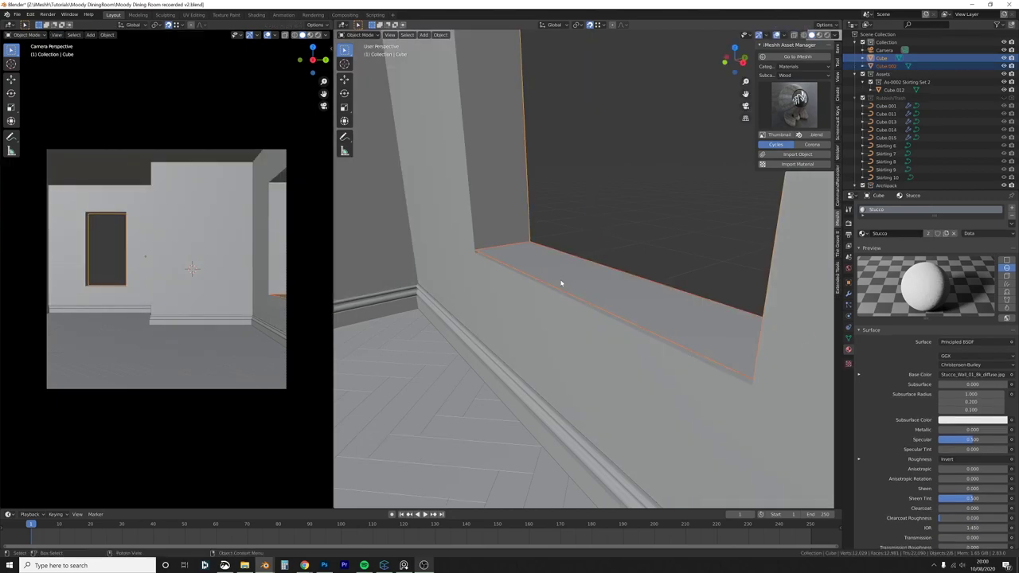
# Step: Extrude the sill's front edge about 0.013 m outward along Y, 0.013 m down along Z, and 0.027 m back along Y
pyautogui.press('Tab')
pyautogui.scroll(5, 551, 285)
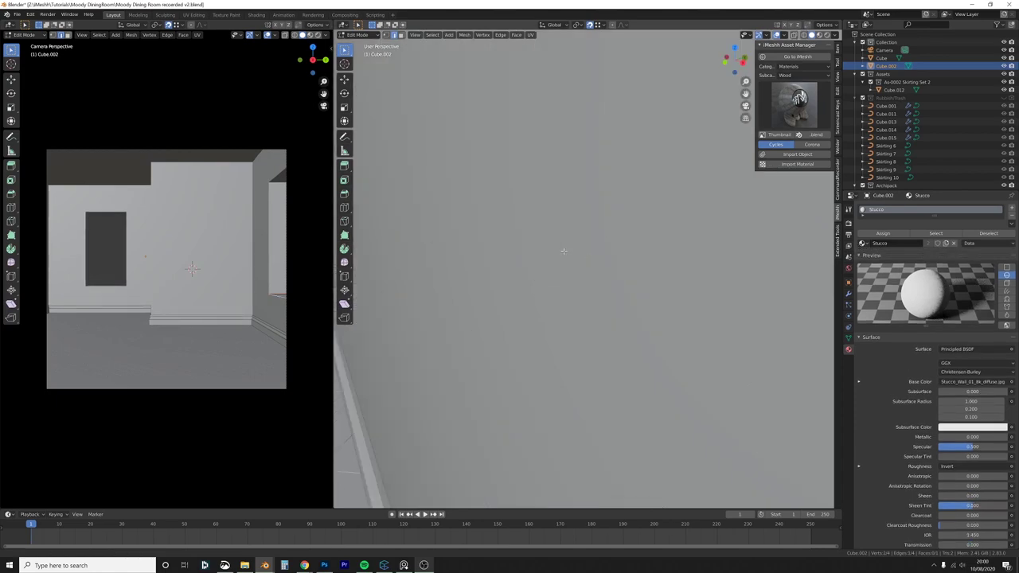
pyautogui.scroll(-7, 595, 257)
pyautogui.moveTo(617, 261); pyautogui.dragTo(644, 191, button='middle')
pyautogui.scroll(5, 597, 247)
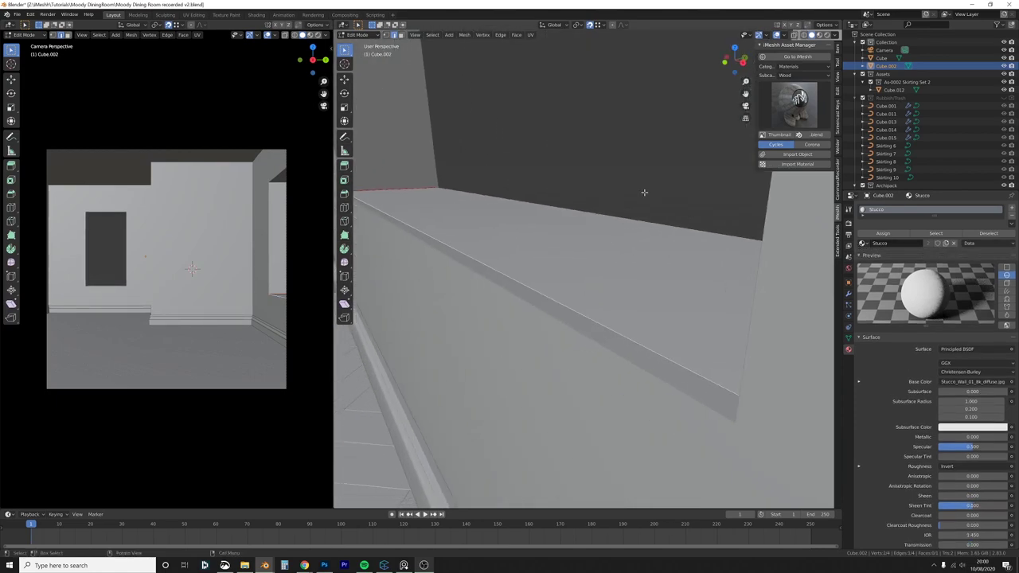
pyautogui.press('g')
pyautogui.press('y')
pyautogui.click(636, 194)
pyautogui.press('e')
pyautogui.press('z')
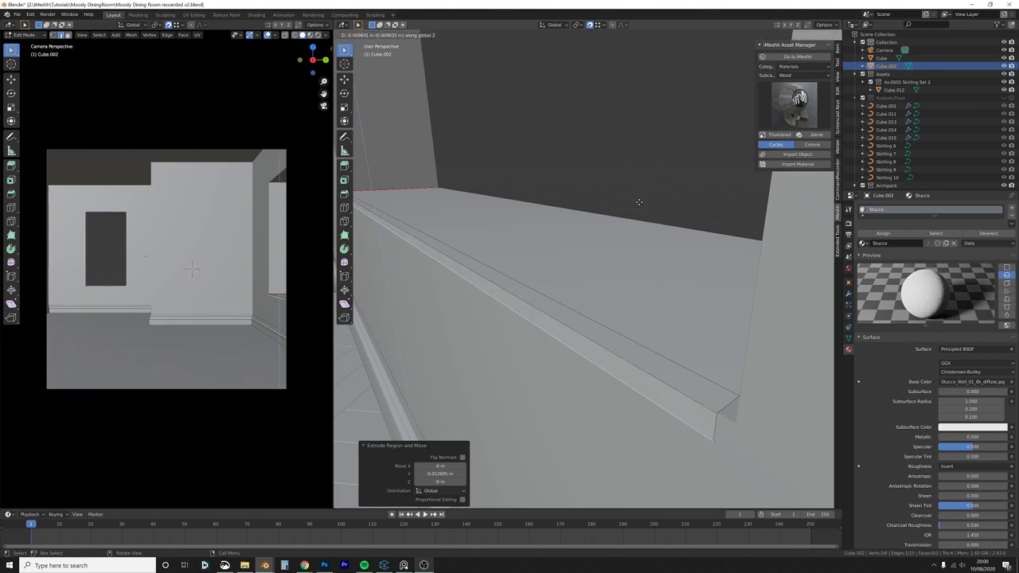
pyautogui.press('y')
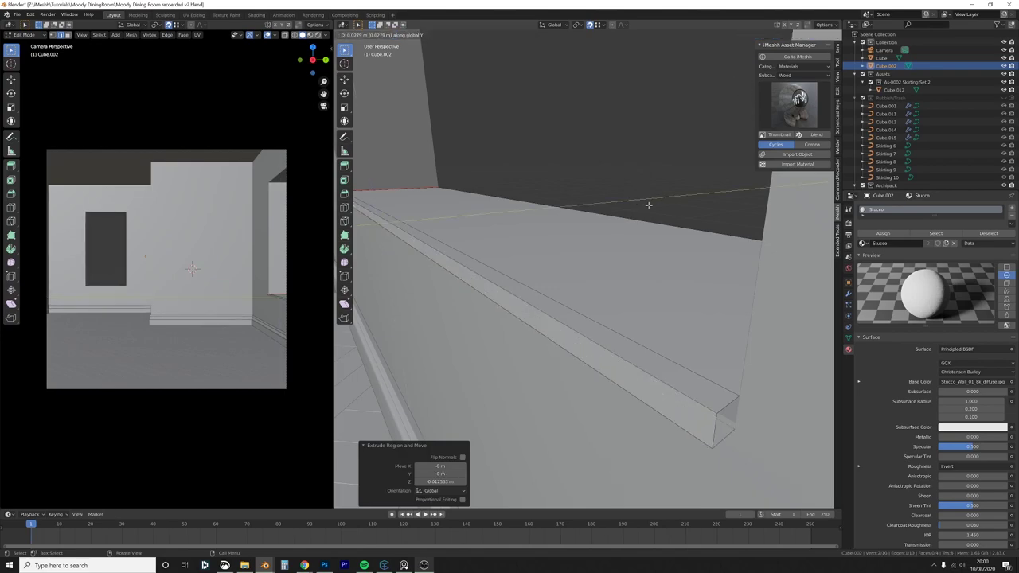
pyautogui.click(629, 377)
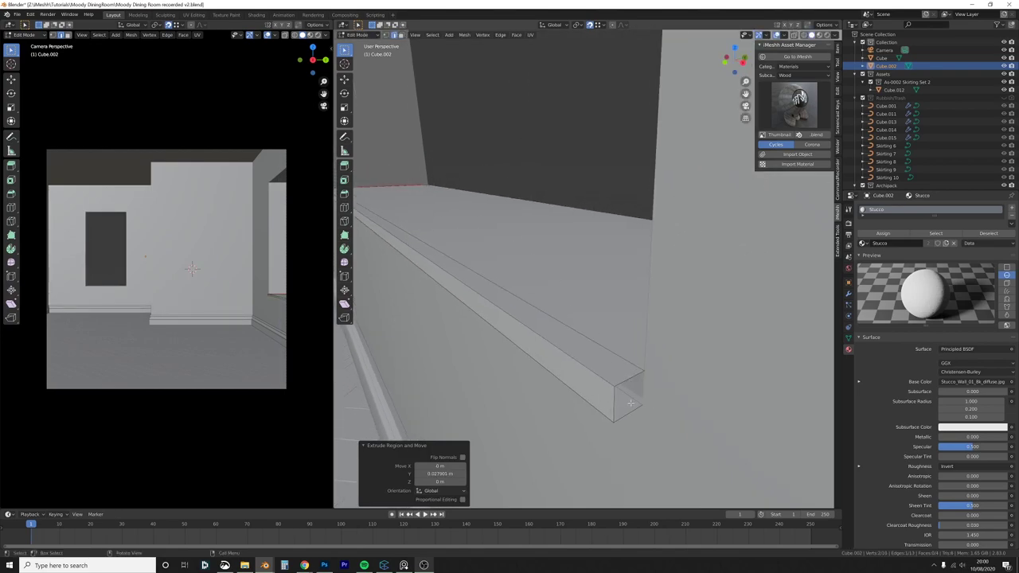
# Step: Fill the open end of the sill's front lip with a face
pyautogui.click(629, 379)
pyautogui.keyDown('shift'); pyautogui.click(630, 411); pyautogui.keyUp('shift')
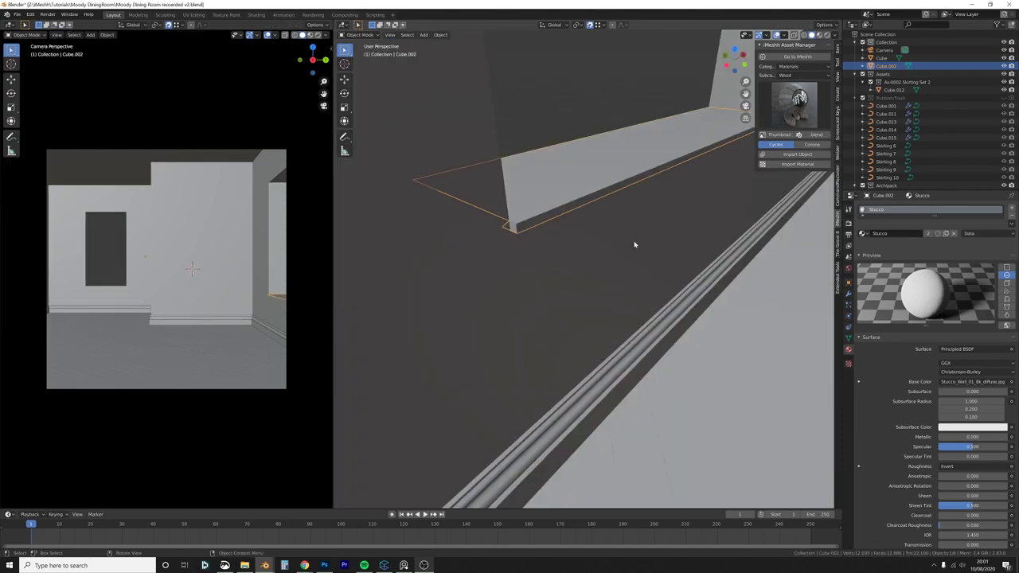
pyautogui.moveTo(635, 242); pyautogui.dragTo(566, 236, button='middle')
# Step: Select the sill's top, front and end faces and unwrap their UVs
pyautogui.press('Tab')
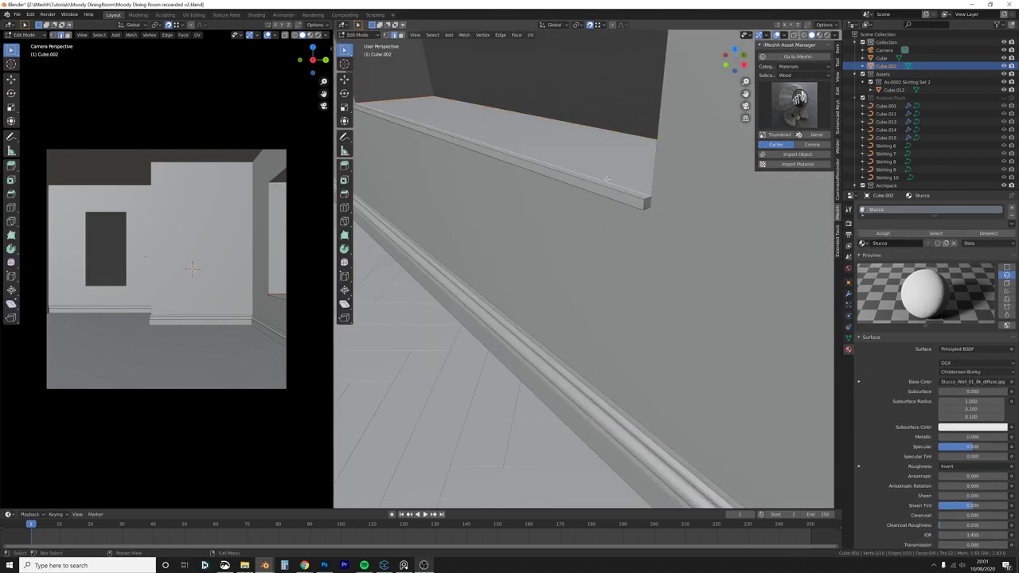
pyautogui.press('3')
pyautogui.click(603, 174)
pyautogui.keyDown('shift'); pyautogui.click(598, 180); pyautogui.keyUp('shift')
pyautogui.keyDown('shift'); pyautogui.click(597, 188); pyautogui.keyUp('shift')
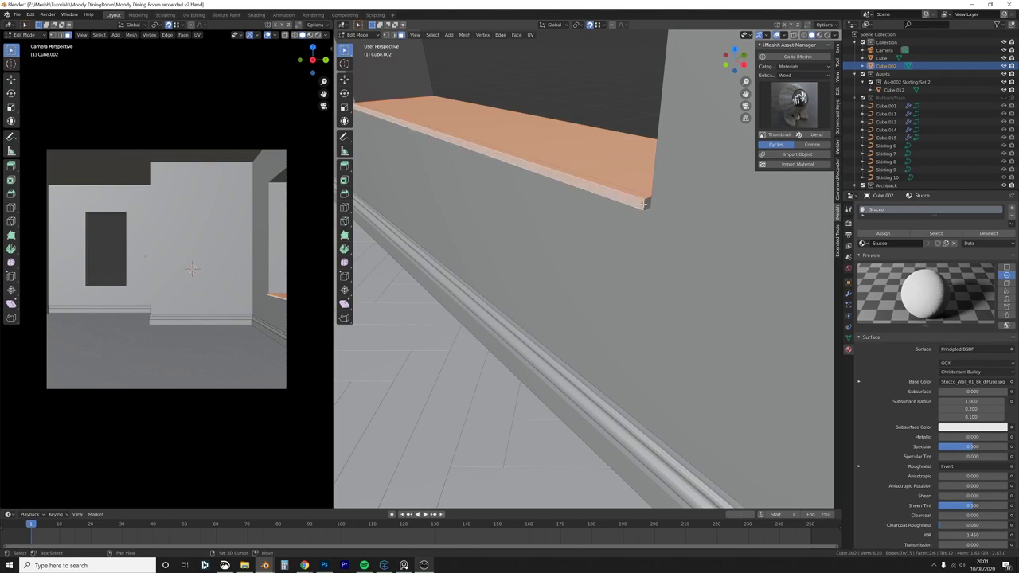
pyautogui.keyDown('shift'); pyautogui.click(645, 203); pyautogui.keyUp('shift')
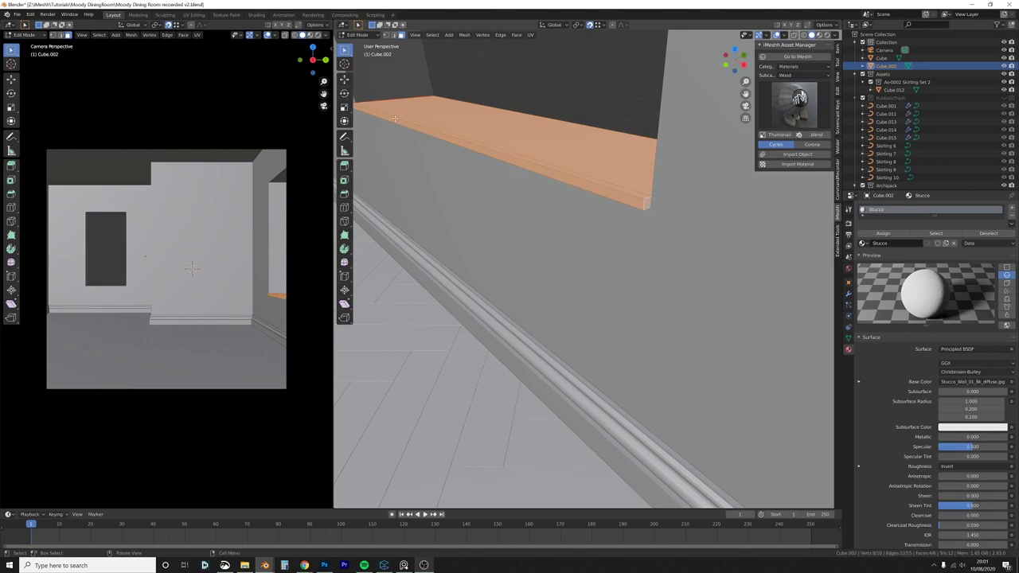
pyautogui.press('u')
pyautogui.click(528, 208)
pyautogui.moveTo(580, 345); pyautogui.dragTo(555, 337, button='middle')
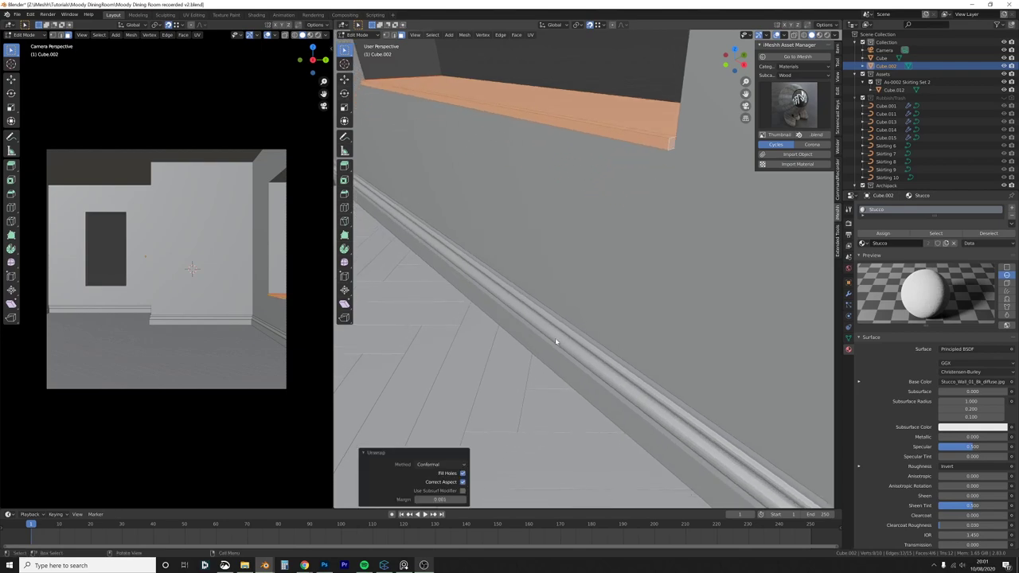
# Step: Leave mesh editing and link the skirting board's material to the window sill
pyautogui.press('Tab')
pyautogui.click(555, 337)
pyautogui.click(603, 142)
pyautogui.keyDown('shift'); pyautogui.click(538, 326); pyautogui.keyUp('shift')
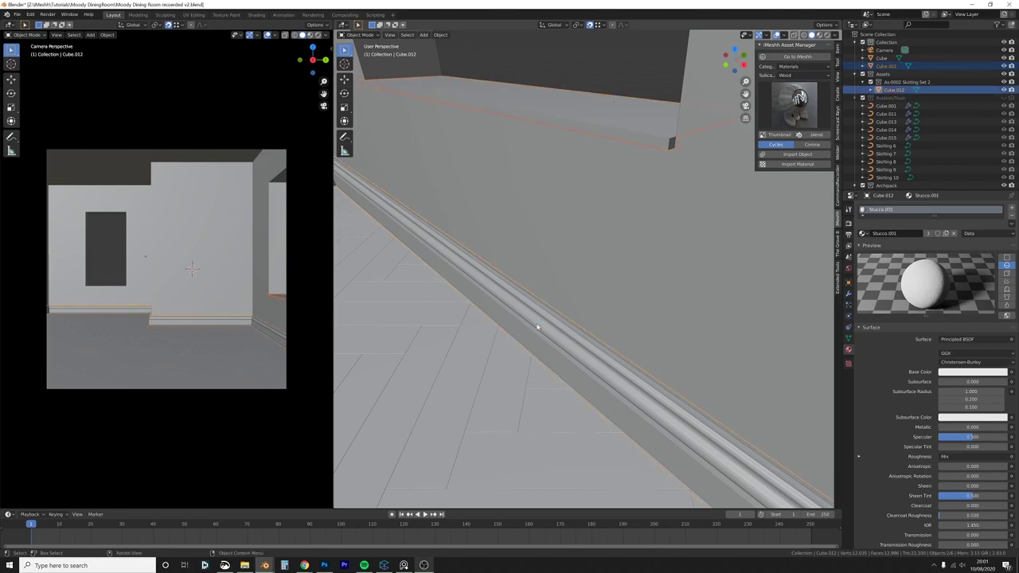
pyautogui.hotkey('ctrl', 'l')
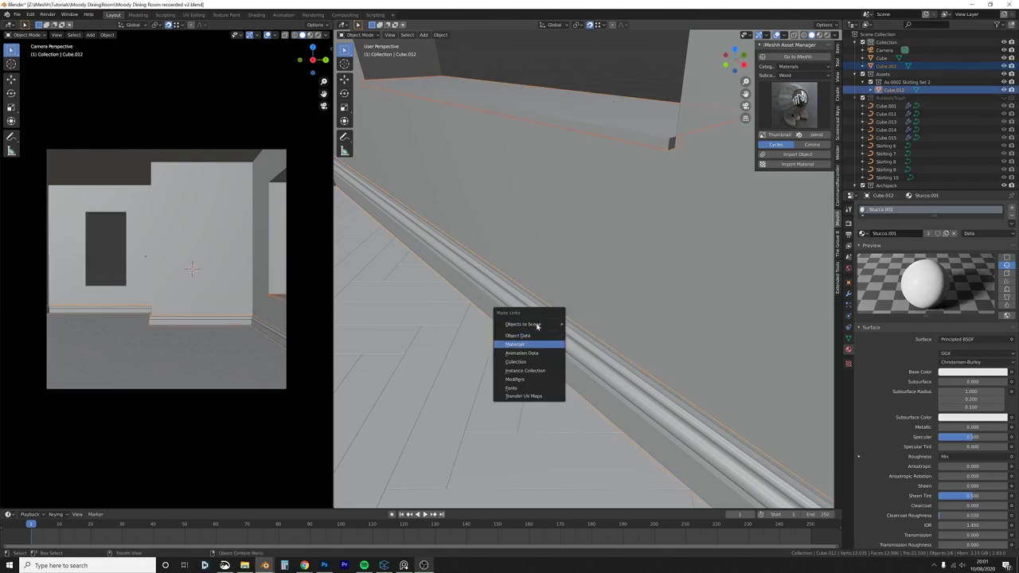
pyautogui.click(537, 326)
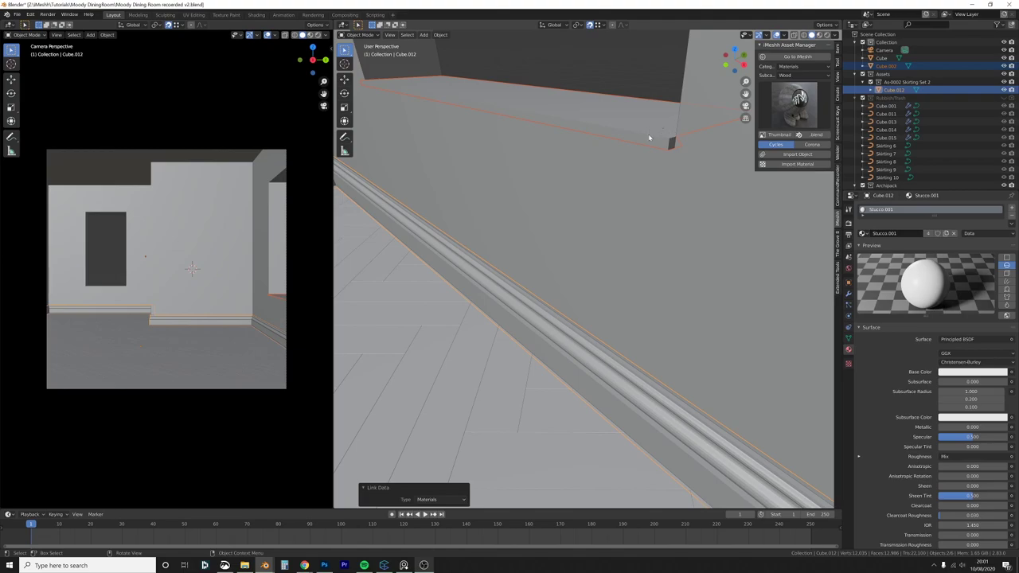
# Step: Add a Bevel modifier to the window sill alone and set its offset to 0.001 m
pyautogui.moveTo(634, 134); pyautogui.dragTo(635, 167, button='middle')
pyautogui.click(635, 167)
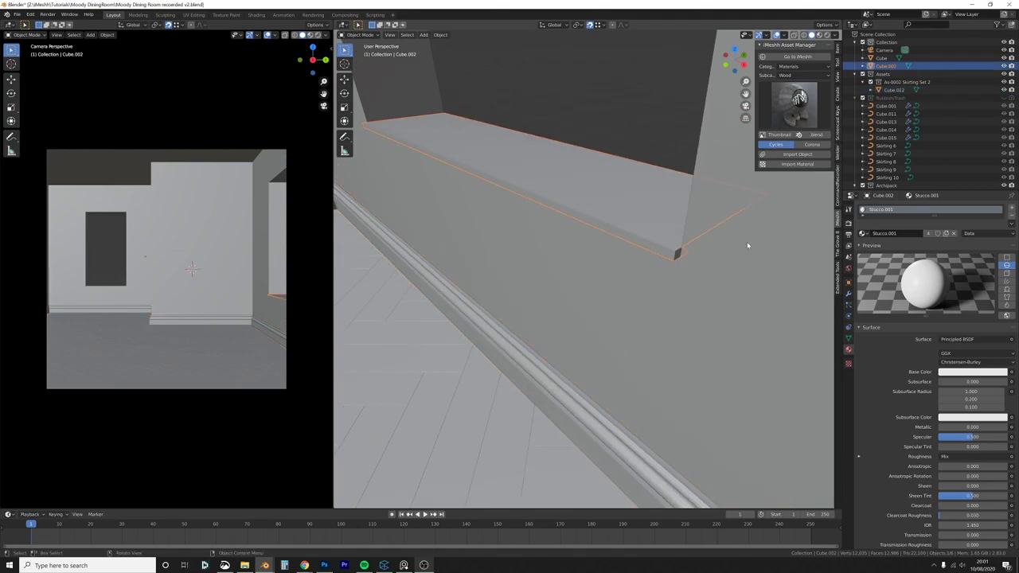
pyautogui.click(848, 294)
pyautogui.click(875, 207)
pyautogui.click(862, 235)
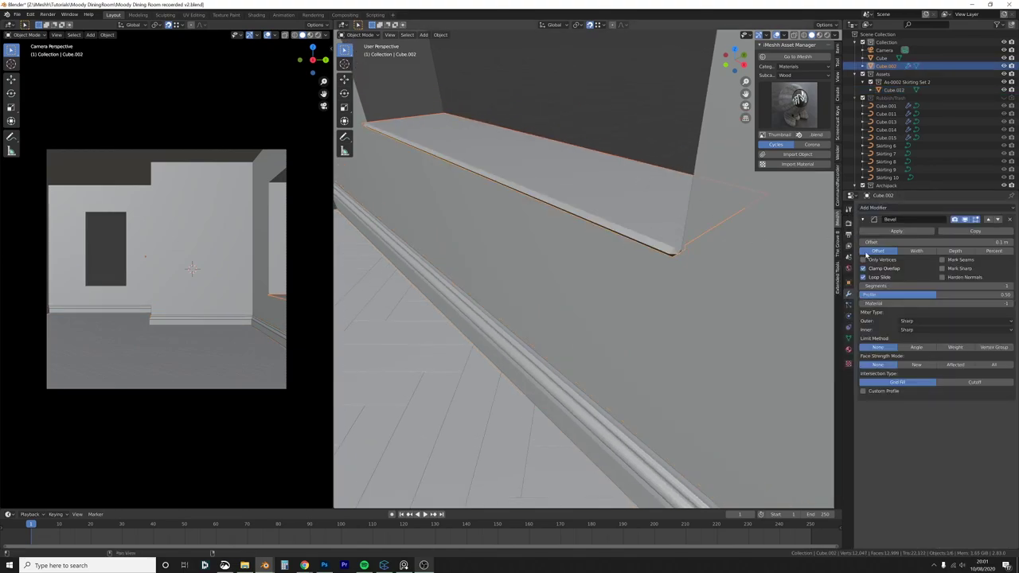
pyautogui.moveTo(936, 242); pyautogui.dragTo(896, 242)
pyautogui.click(937, 242)
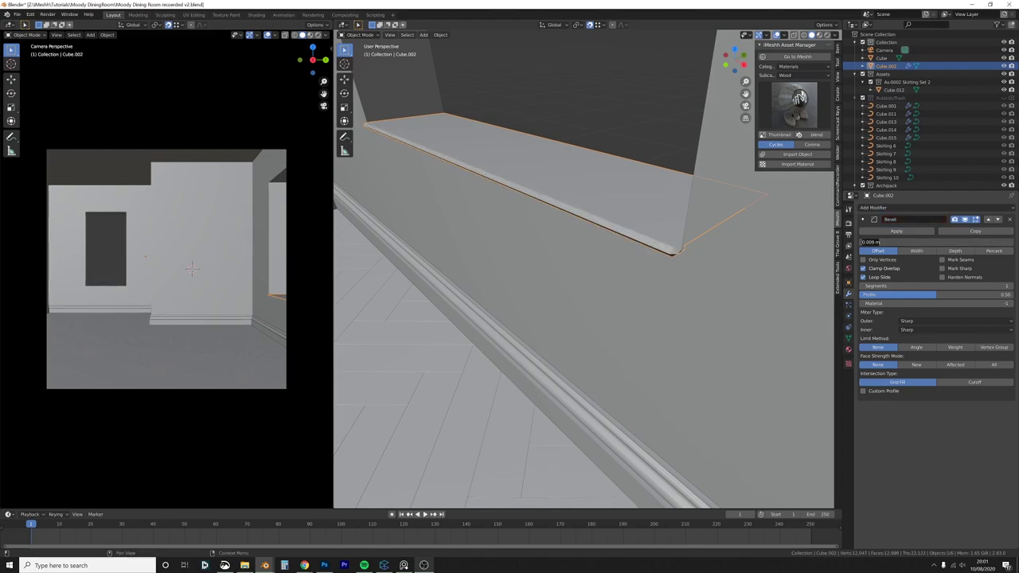
pyautogui.write('0.01')
pyautogui.press('Return')
pyautogui.write('.001')
pyautogui.press('Return')
# Step: Raise the sill's bevel to 2 segments, set its offset to 0.0025 m, and deselect everything
pyautogui.click(1006, 286)
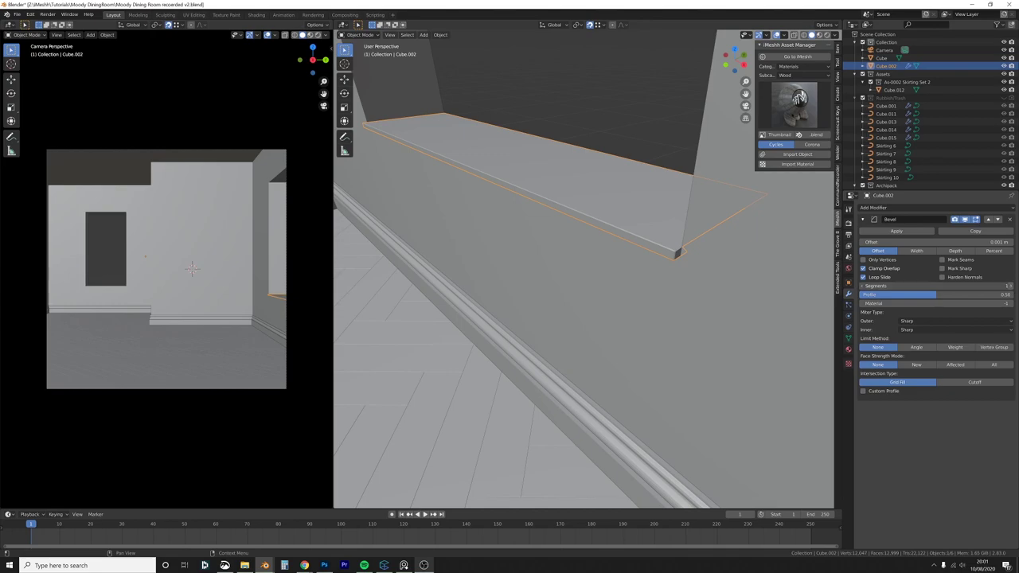
pyautogui.click(981, 242)
pyautogui.write('.0015')
pyautogui.press('Return')
pyautogui.hotkey('alt', 'a')
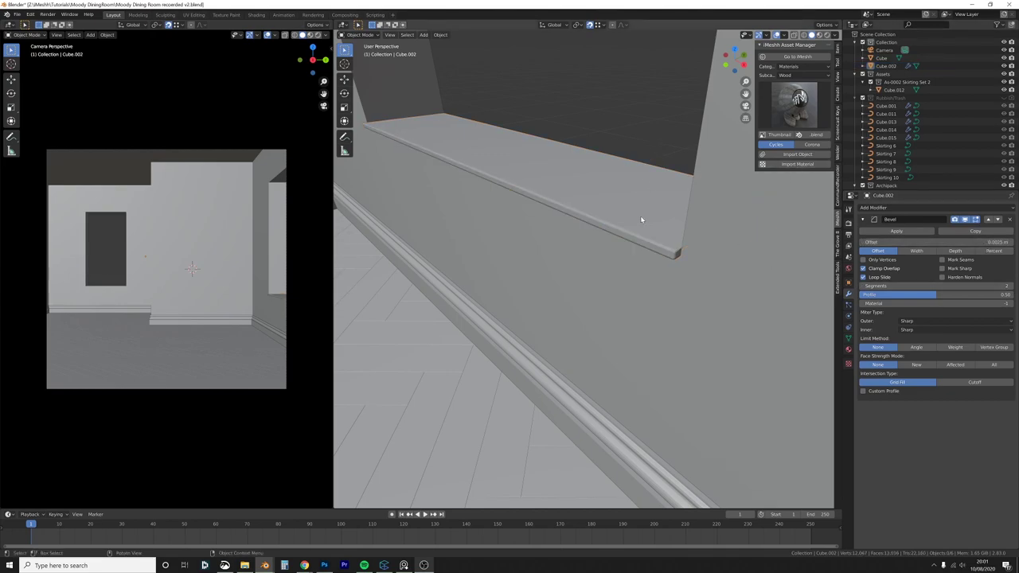
# Step: Apply smooth shading to the window sill
pyautogui.click(641, 220)
pyautogui.rightClick(641, 220)
pyautogui.click(641, 218)
pyautogui.moveTo(668, 220)
pyautogui.keyDown('shift'); pyautogui.mouseDown(button='middle')
pyautogui.moveTo(665, 244)
pyautogui.moveTo(691, 256)
pyautogui.mouseUp(button='middle'); pyautogui.keyUp('shift')
# Step: Add a centred loop cut across the sill's length and bevel it about 0.52 m, placing supporting edges near both ends
pyautogui.press('Tab')
pyautogui.moveTo(532, 278); pyautogui.dragTo(568, 271, button='middle')
pyautogui.hotkey('ctrl', 'r')
pyautogui.click(569, 271)
pyautogui.rightClick(568, 270)
pyautogui.scroll(-1, 568, 270)
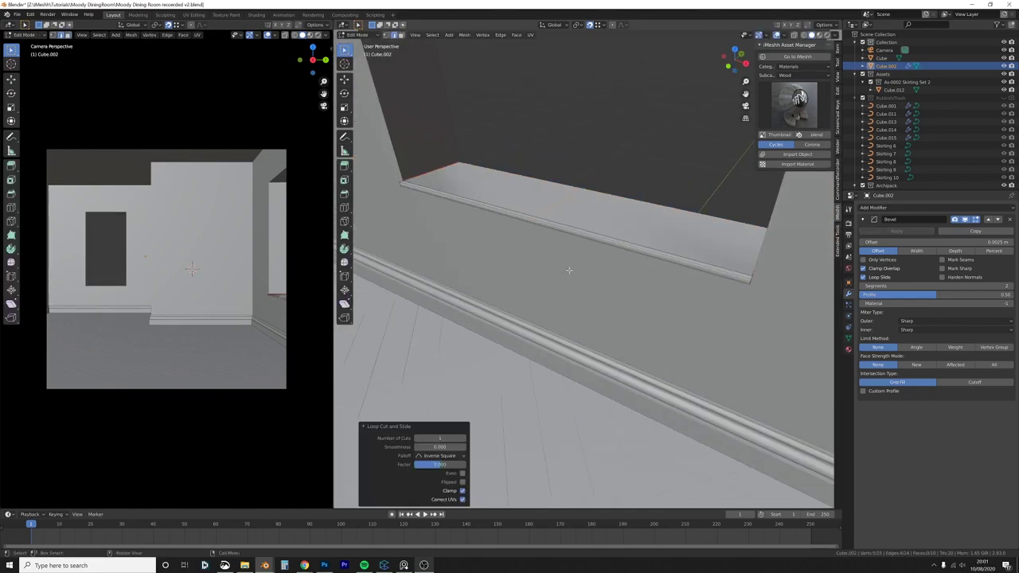
pyautogui.hotkey('ctrl', 'b')
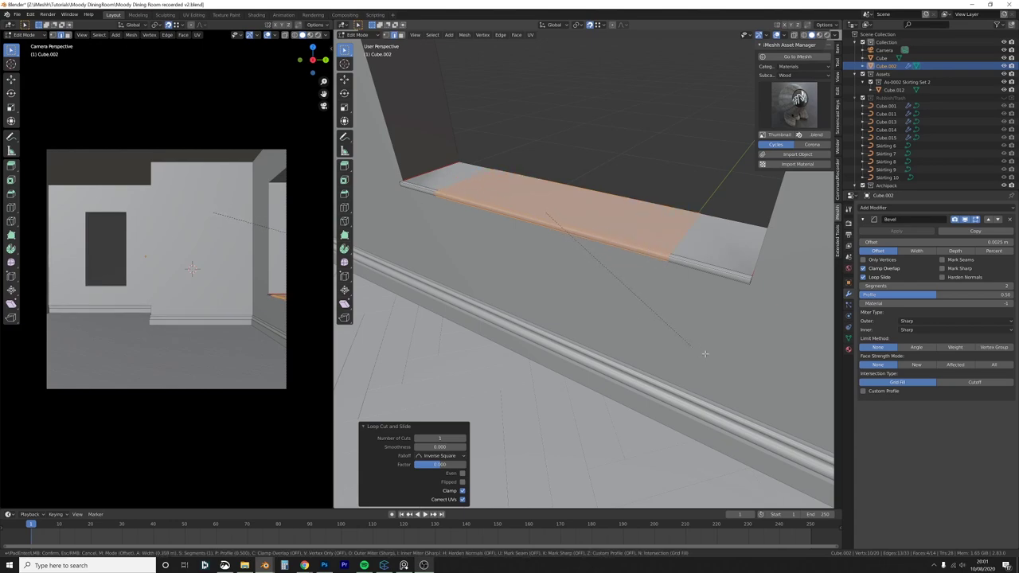
pyautogui.click(746, 378)
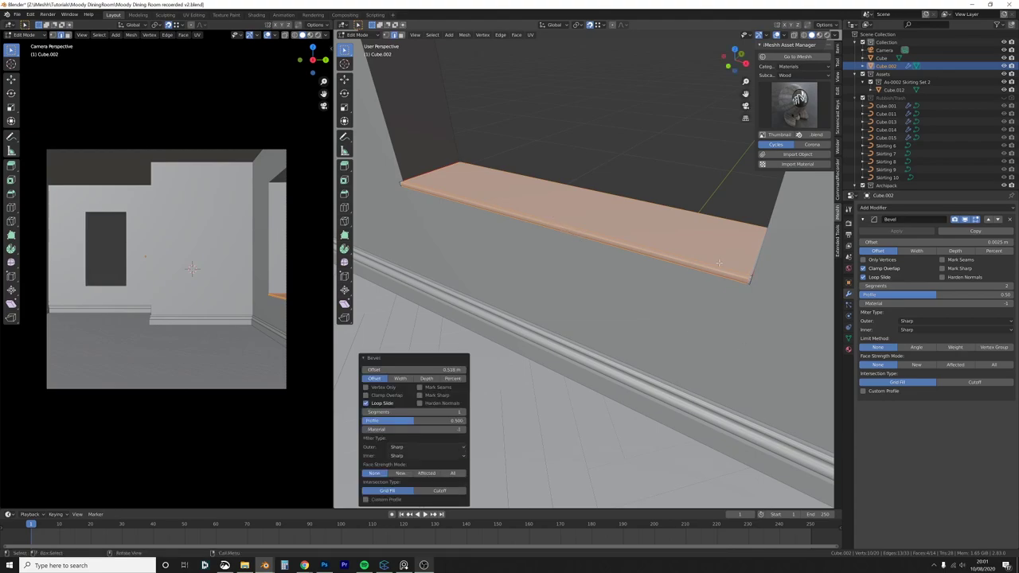
# Step: Leave mesh editing and show the window sill from the top in wireframe
pyautogui.moveTo(746, 378); pyautogui.dragTo(609, 223, button='middle')
pyautogui.press('Tab')
pyautogui.click(609, 223)
pyautogui.press('KP_7')
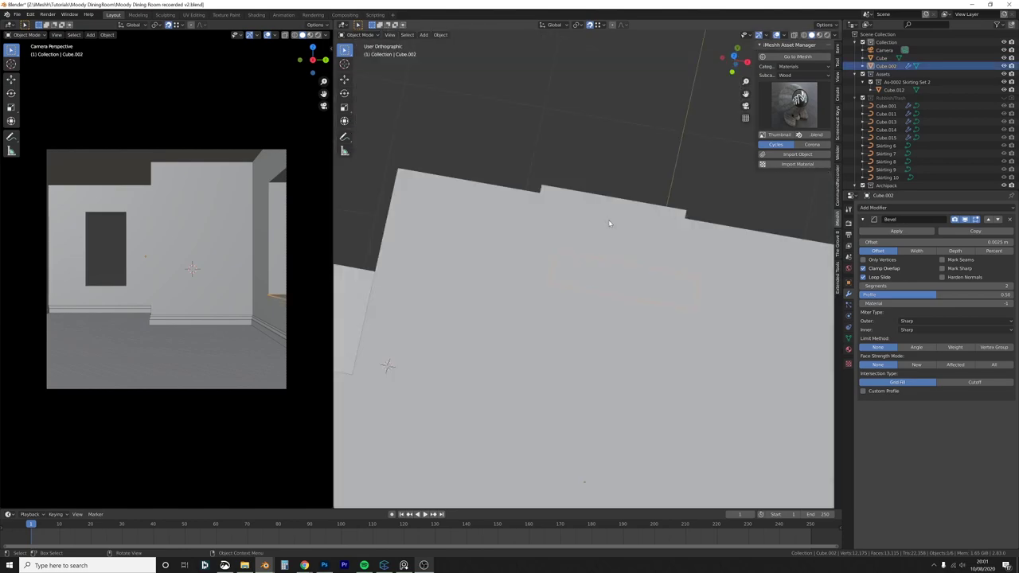
pyautogui.press('z')
pyautogui.click(576, 247)
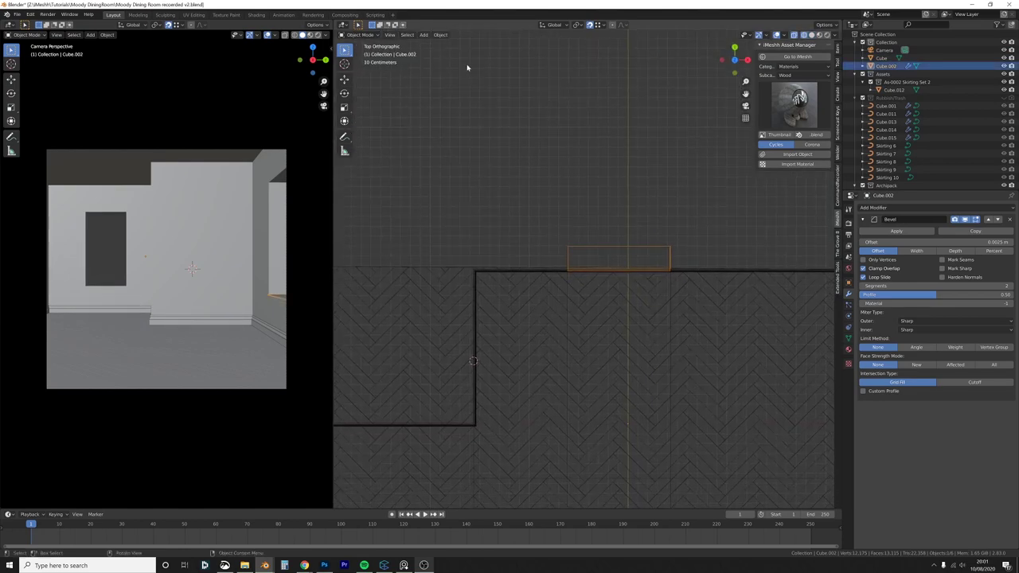
pyautogui.click(440, 35)
pyautogui.moveTo(459, 54)
pyautogui.click(541, 69)
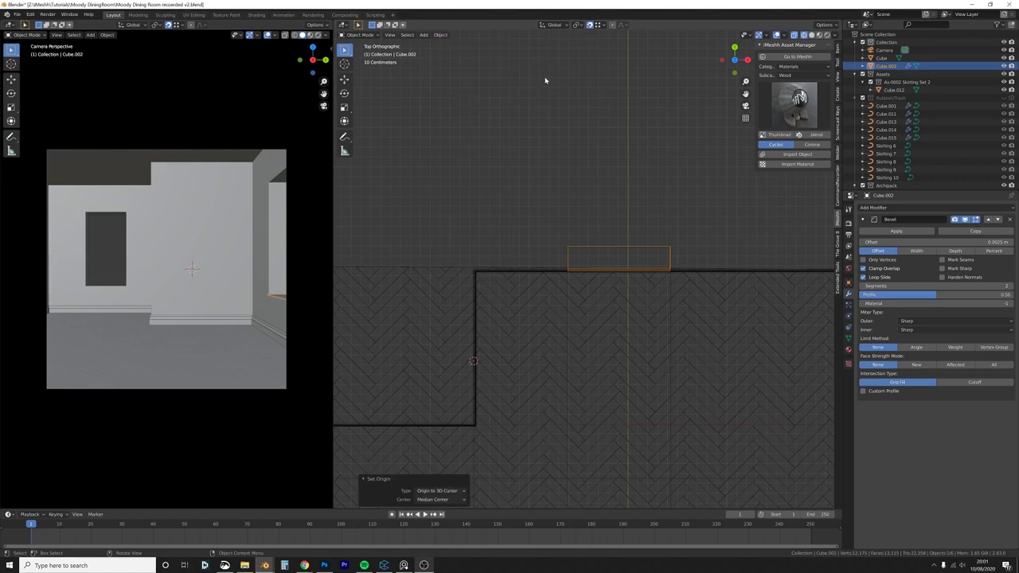
# Step: Set the window sill's origin to its center of mass (surface)
pyautogui.click(440, 35)
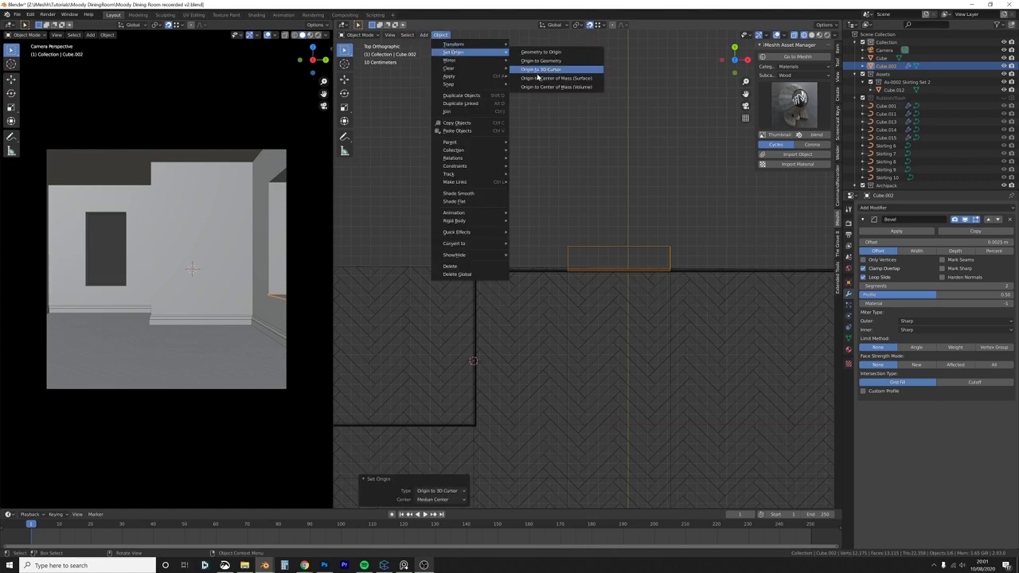
pyautogui.click(542, 78)
pyautogui.press('g')
pyautogui.rightClick(626, 222)
pyautogui.press('r')
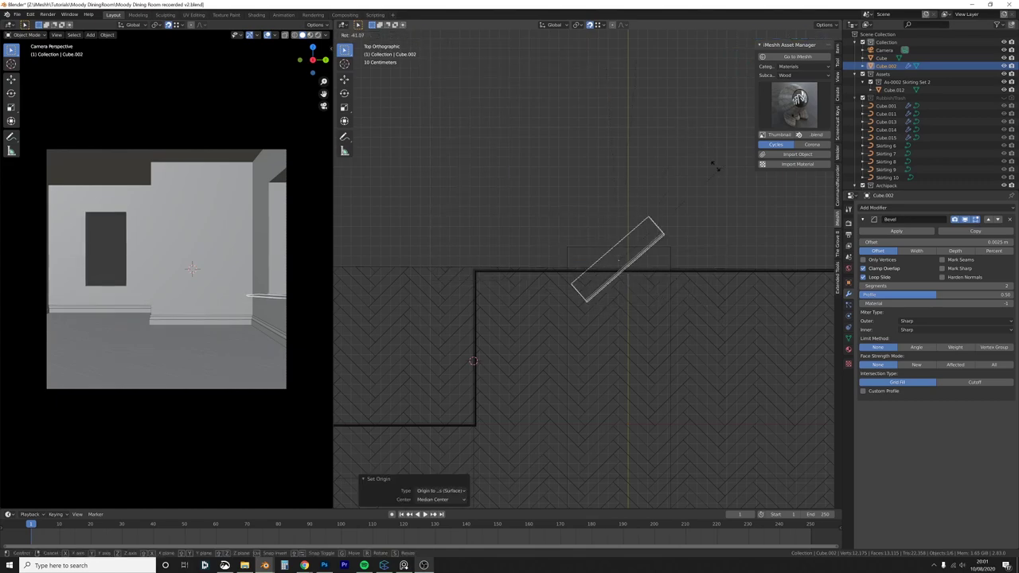
pyautogui.rightClick(714, 165)
# Step: Duplicate the window sill and place the copy outside the other window opening, about -4.17 m in X and -2.36 m in Y
pyautogui.scroll(-1, 644, 283)
pyautogui.scroll(-2, 644, 283)
pyautogui.keyDown('shift'); pyautogui.moveTo(644, 283); pyautogui.dragTo(680, 183, button='middle'); pyautogui.keyUp('shift')
pyautogui.hotkey('shift', 'd')
pyautogui.click(441, 317)
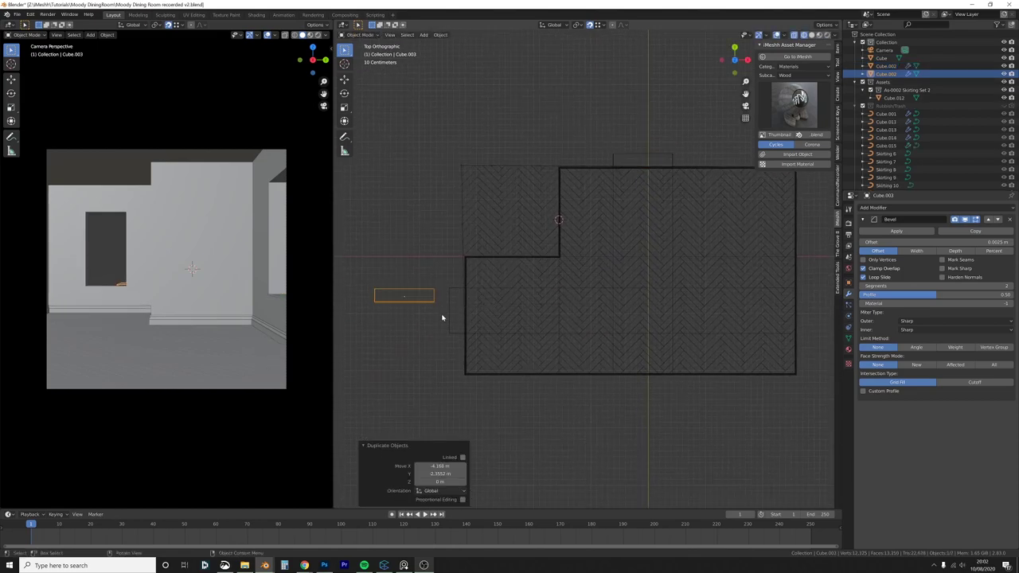
# Step: Move the duplicated window sill over to the second wall's window opening and rotate it 90° about the Z axis
pyautogui.keyDown('shift'); pyautogui.moveTo(433, 303); pyautogui.dragTo(563, 295, button='middle'); pyautogui.keyUp('shift')
pyautogui.click(462, 269)
pyautogui.scroll(4, 444, 280)
pyautogui.press('g')
pyautogui.click(451, 285)
pyautogui.scroll(2, 602, 284)
pyautogui.press('r')
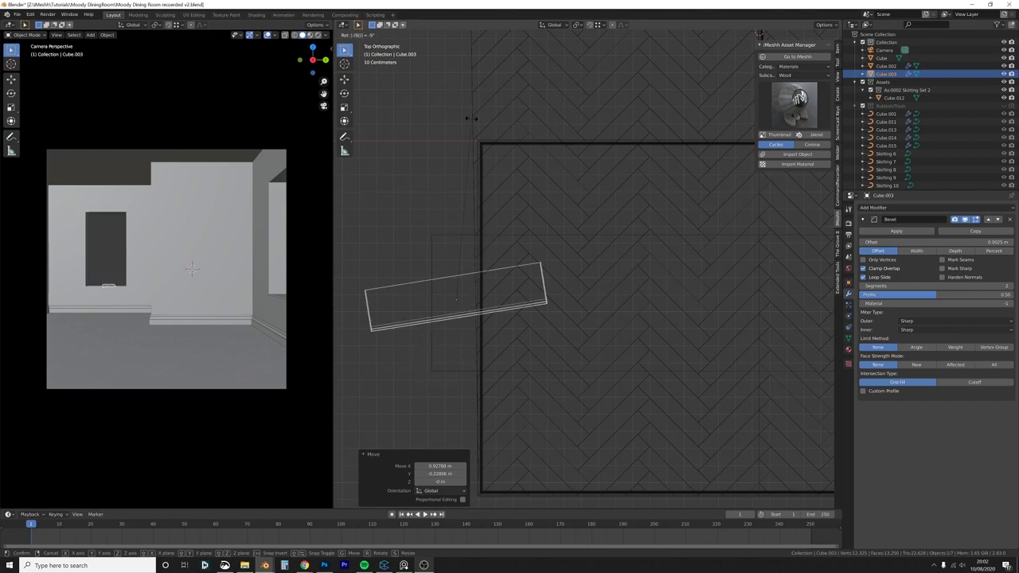
pyautogui.click(472, 122)
pyautogui.press('KP_Decimal')
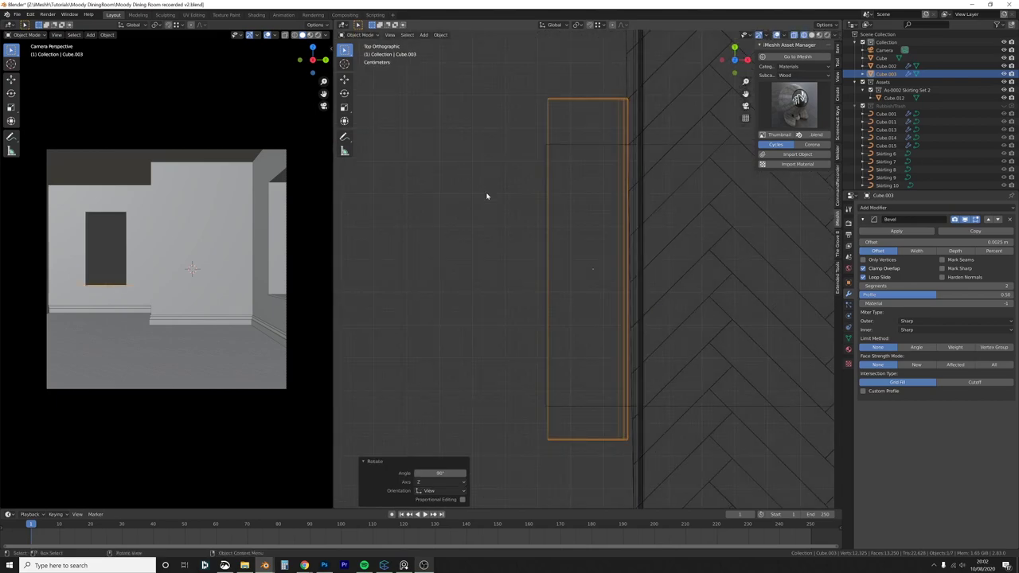
# Step: Shift the rotated sill about 0.032 m along X so its front edge projects from the wall
pyautogui.moveTo(487, 196); pyautogui.dragTo(443, 162, button='middle')
pyautogui.press('z')
pyautogui.click(496, 157)
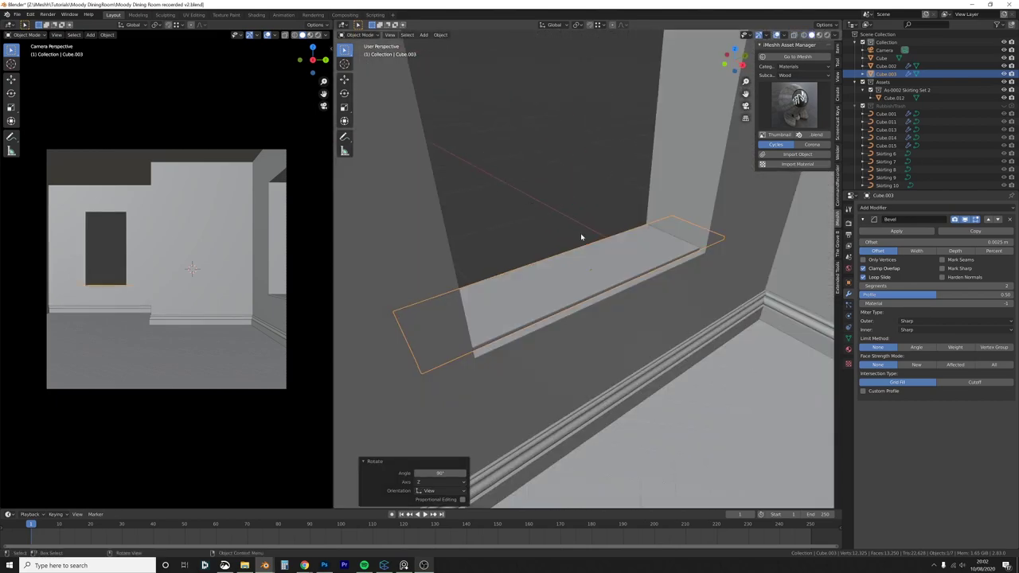
pyautogui.moveTo(582, 237); pyautogui.dragTo(616, 227, button='middle')
pyautogui.press('g')
pyautogui.press('z')
pyautogui.press('x')
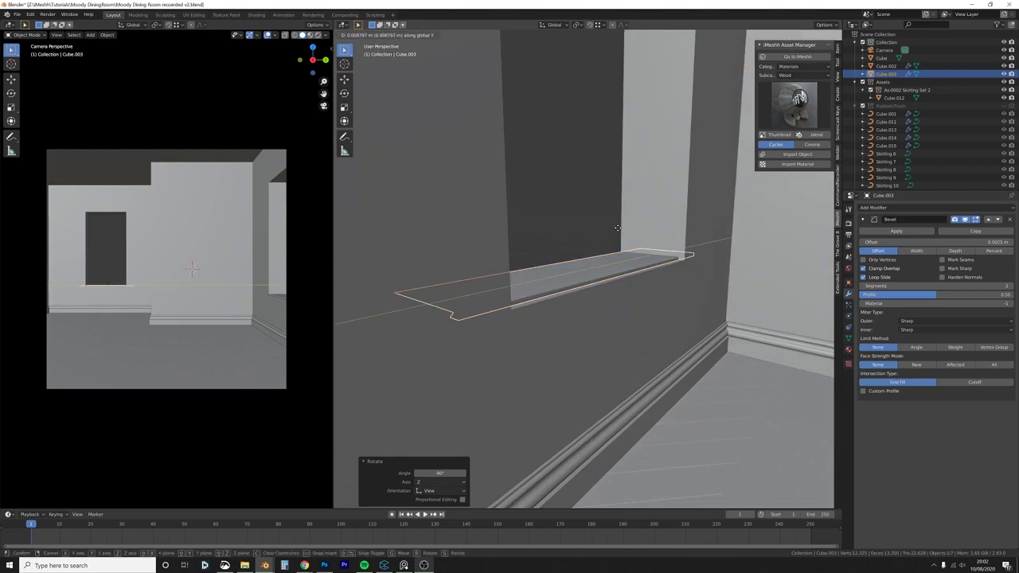
pyautogui.click(680, 248)
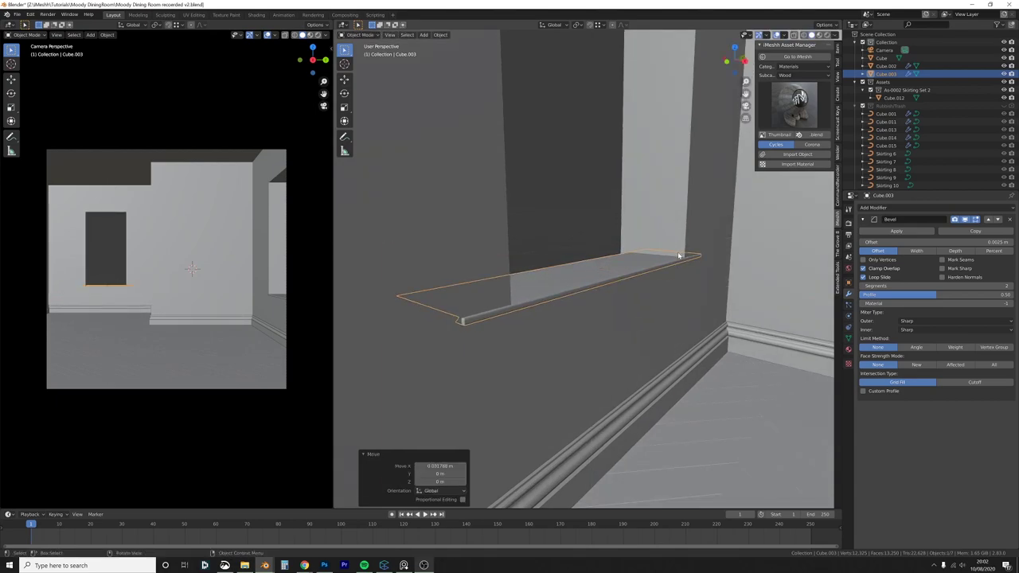
# Step: Narrow the sill along Y to the opening's width, shifting it about -0.018 m on Y and finishing with a 0.978 scale
pyautogui.moveTo(680, 248); pyautogui.dragTo(757, 322, button='middle')
pyautogui.press('s')
pyautogui.press('y')
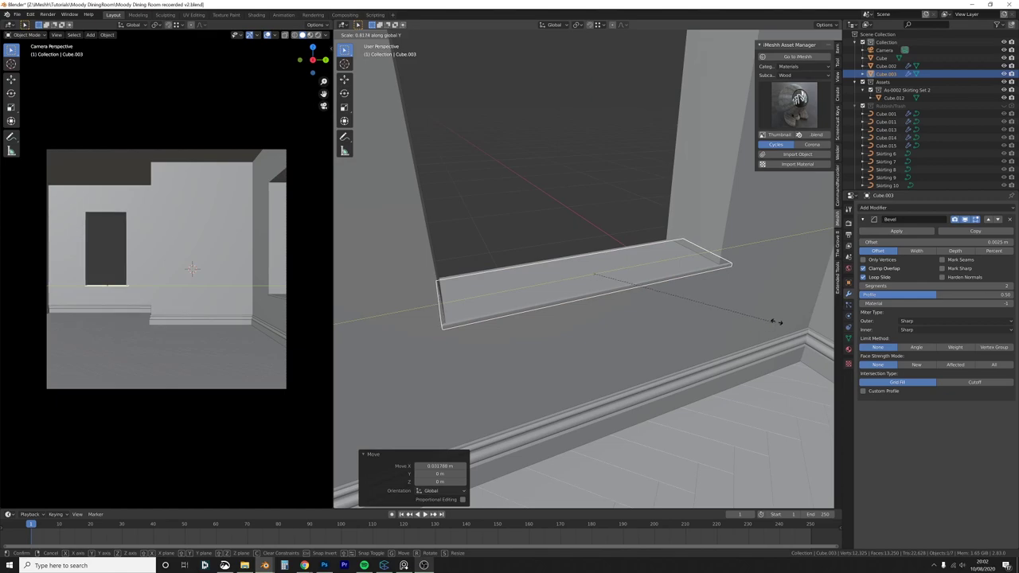
pyautogui.click(734, 311)
pyautogui.press('g')
pyautogui.press('y')
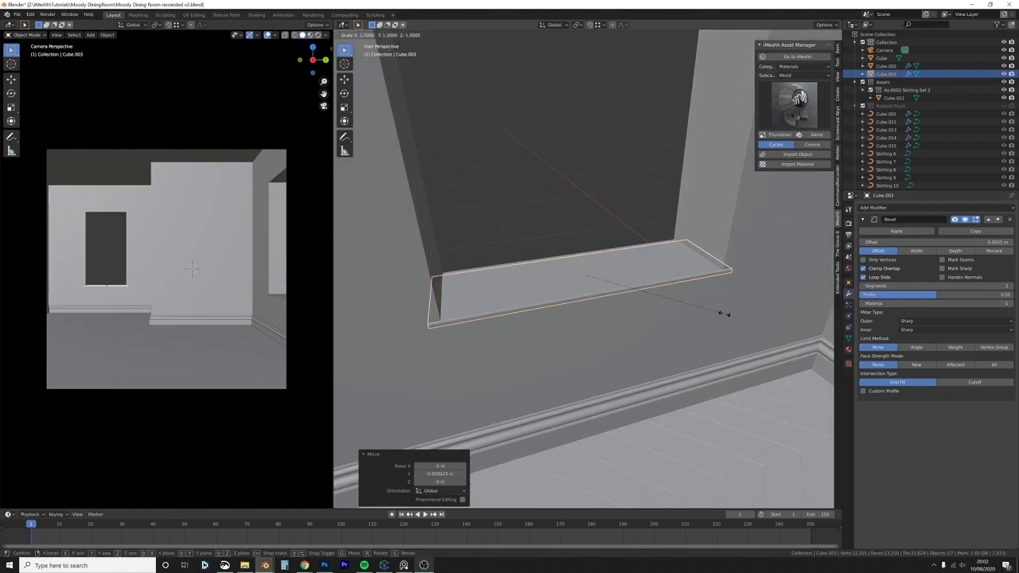
pyautogui.click(720, 313)
pyautogui.press('s')
pyautogui.press('y')
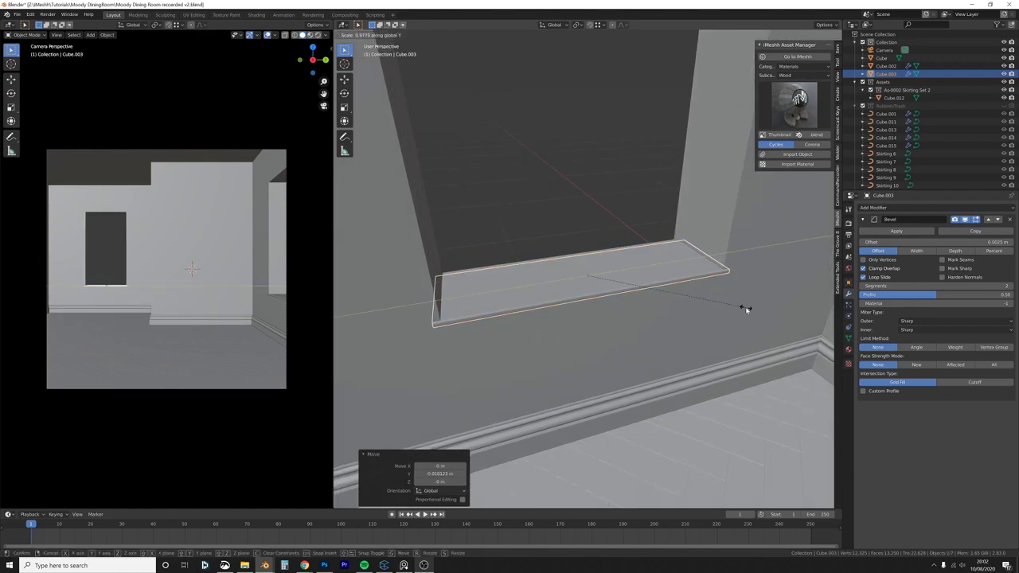
pyautogui.click(745, 309)
# Step: Widen the original sill under the other window opening by scaling it to 1.026 along X, and deselect everything
pyautogui.moveTo(436, 320); pyautogui.dragTo(626, 239, button='middle')
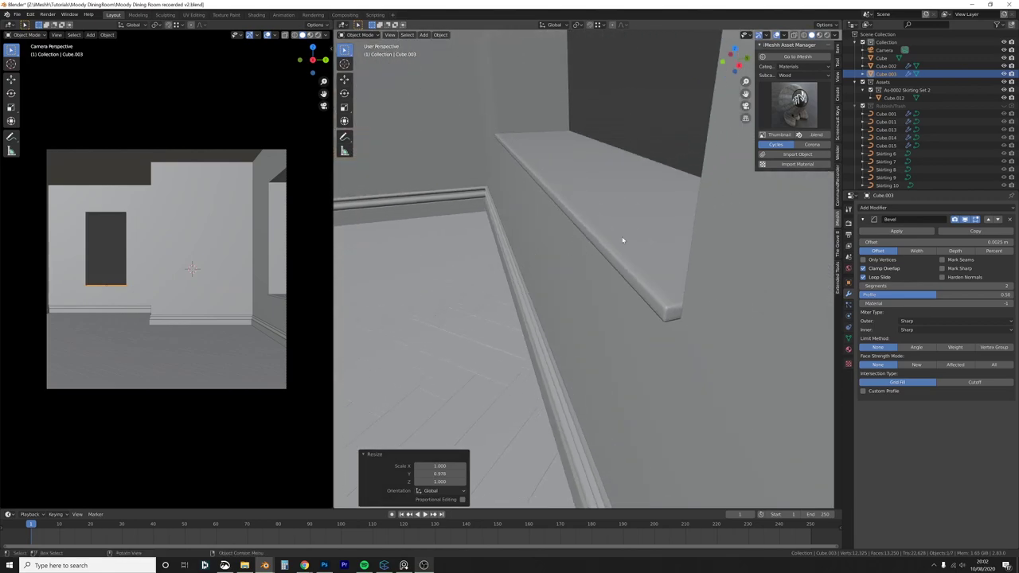
pyautogui.click(625, 239)
pyautogui.press('s')
pyautogui.press('y')
pyautogui.click(669, 333)
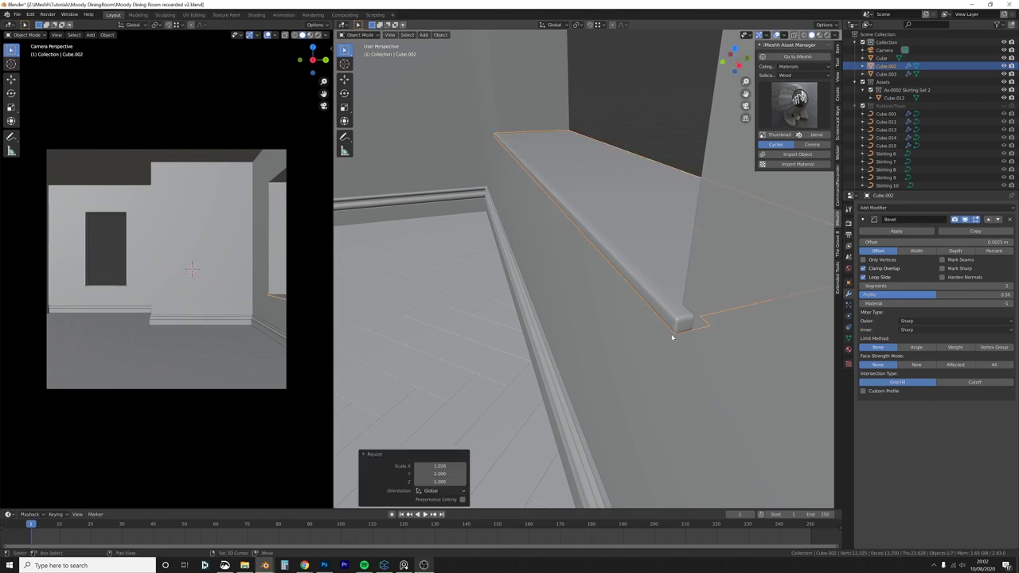
pyautogui.moveTo(676, 336); pyautogui.dragTo(690, 310, button='middle')
pyautogui.hotkey('alt', 'a')
pyautogui.moveTo(706, 305); pyautogui.dragTo(601, 218, button='middle')
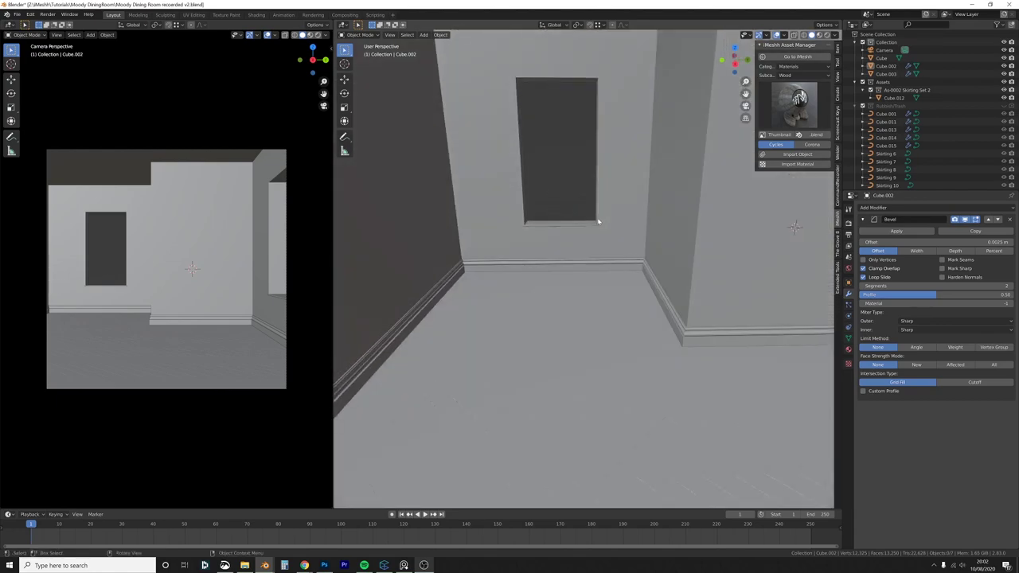
# Step: Set the asset manager's category to Architectural and its subcategory to Windows
pyautogui.click(796, 66)
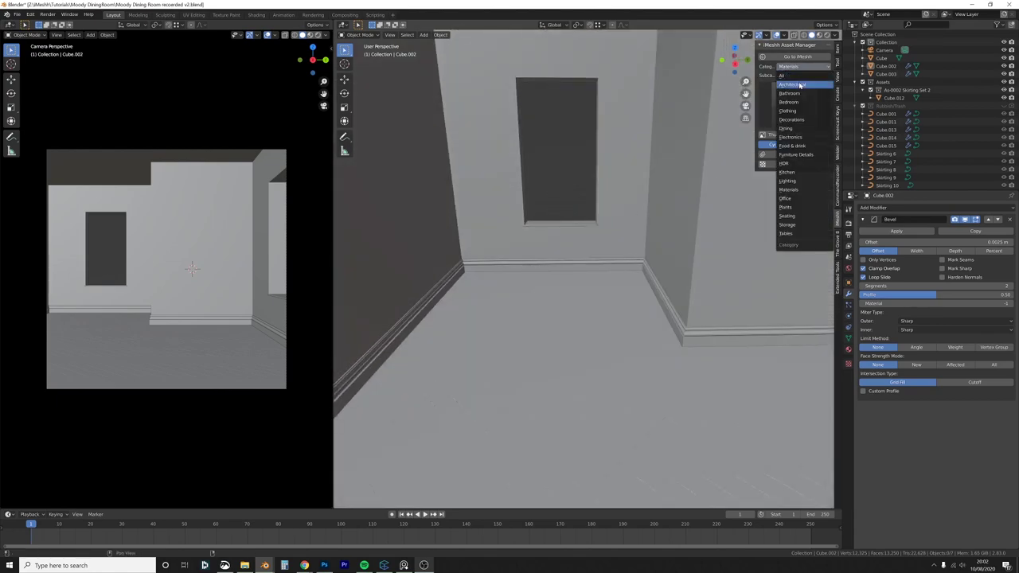
pyautogui.click(799, 85)
pyautogui.click(800, 75)
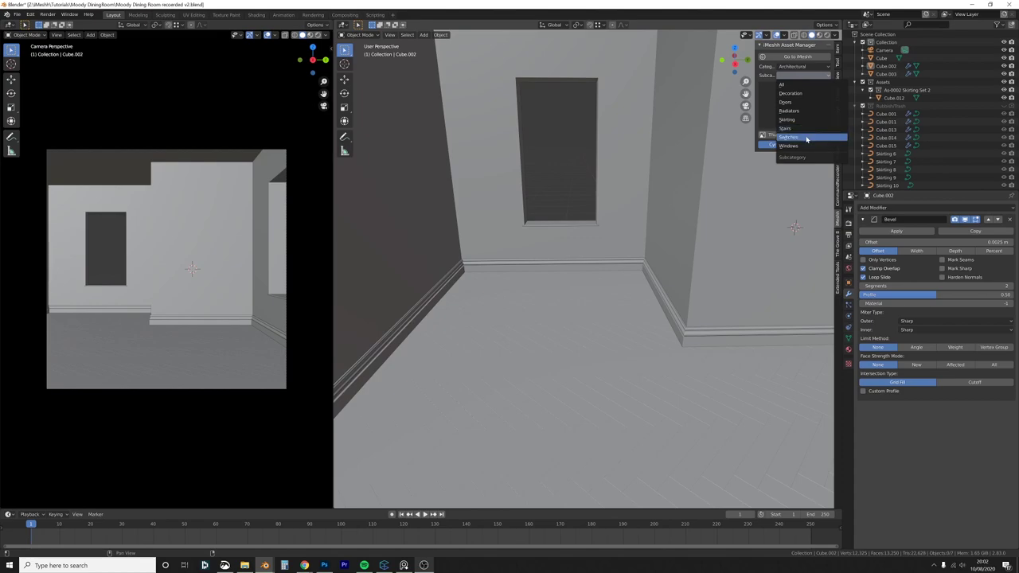
pyautogui.click(803, 141)
pyautogui.moveTo(741, 223); pyautogui.dragTo(718, 236, button='middle')
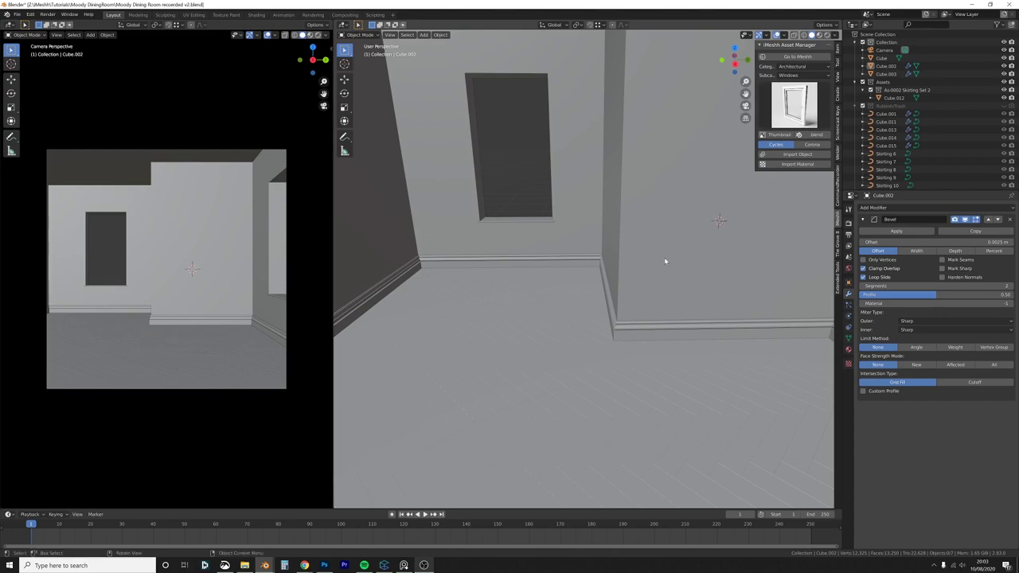
pyautogui.scroll(-4, 666, 261)
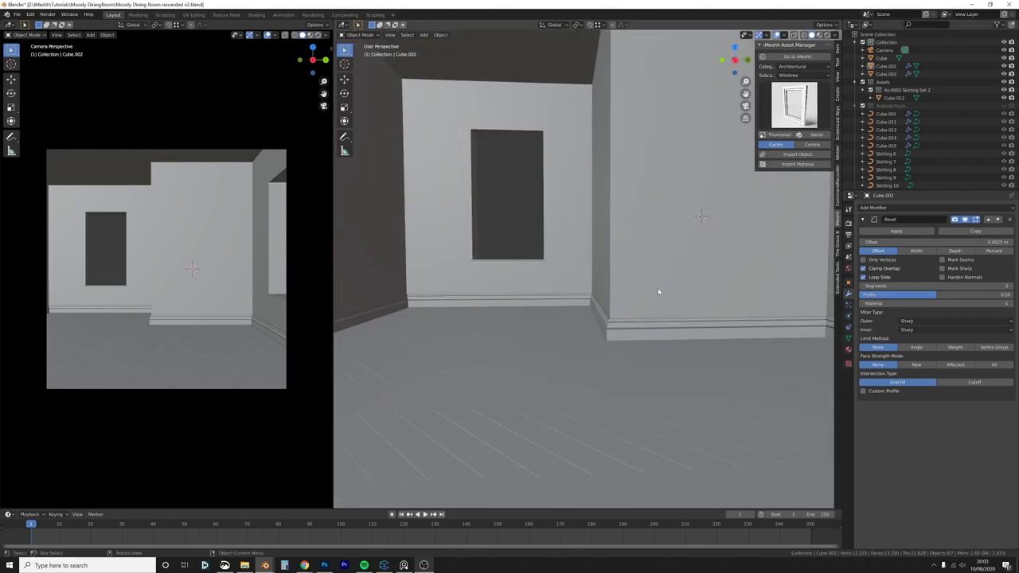
pyautogui.scroll(-2, 658, 291)
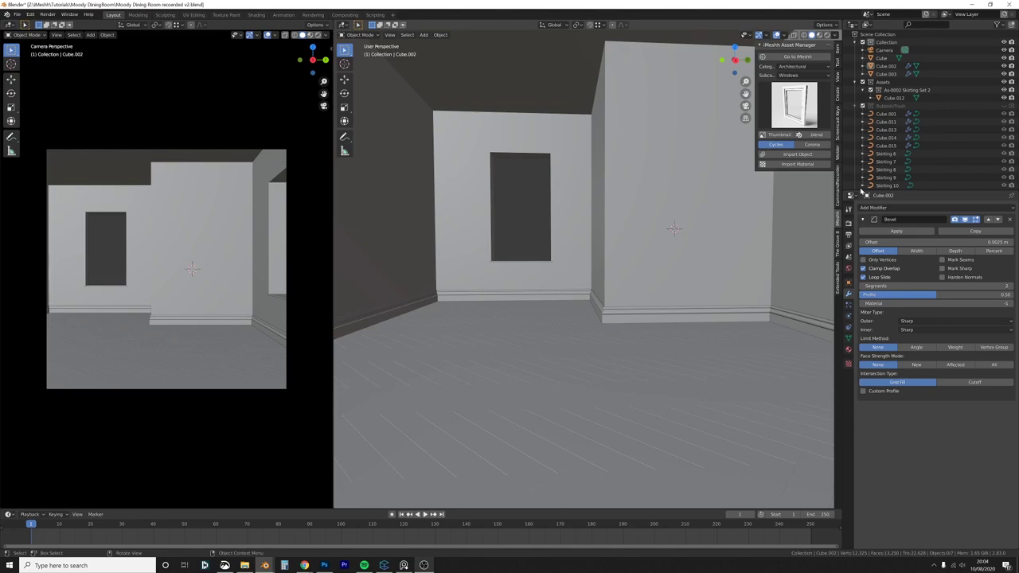
# Step: Choose the Window 3 asset from the windows library and import it into the scene as an object
pyautogui.click(794, 104)
pyautogui.click(812, 154)
pyautogui.click(804, 157)
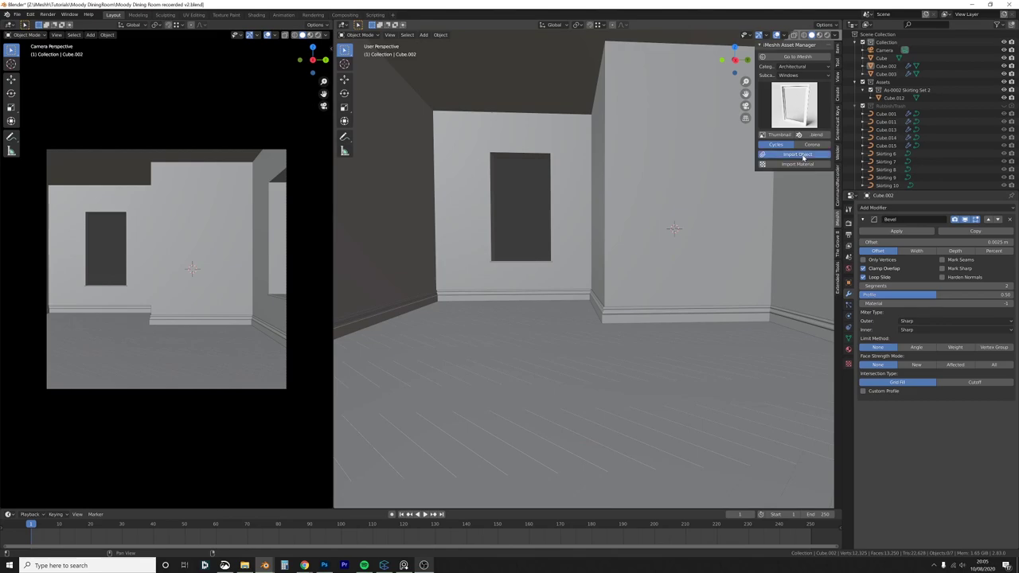
pyautogui.moveTo(530, 268); pyautogui.dragTo(667, 297, button='middle')
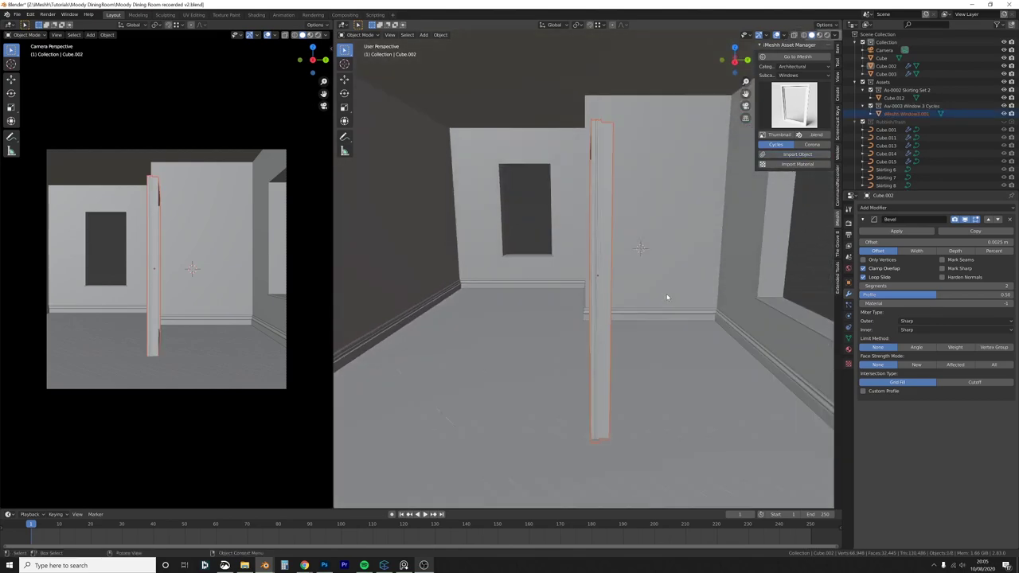
# Step: Move the imported window to the wider wall opening, pushing it about 0.366 m along Y into the recess
pyautogui.press('g')
pyautogui.click(451, 290)
pyautogui.moveTo(451, 290); pyautogui.dragTo(640, 320, button='middle')
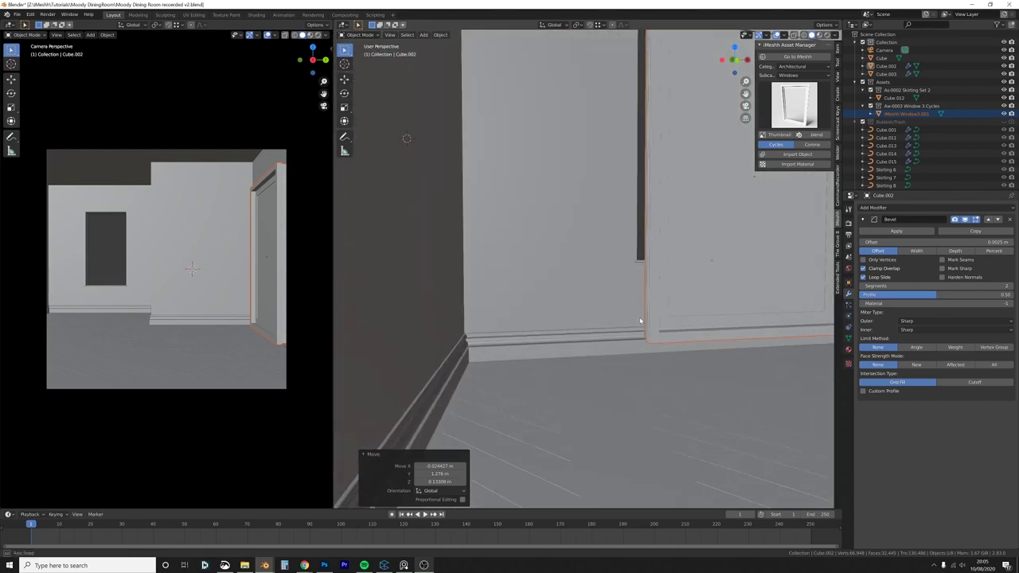
pyautogui.moveTo(745, 326); pyautogui.dragTo(589, 223, button='middle')
pyautogui.press('g')
pyautogui.click(660, 280)
pyautogui.press('g')
pyautogui.press('y')
pyautogui.click(675, 272)
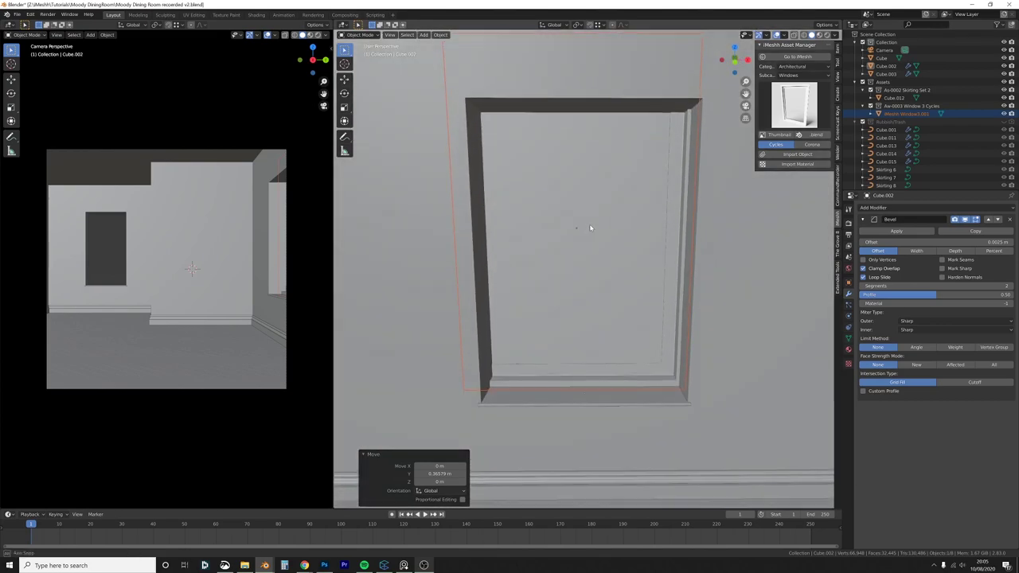
# Step: Nudge the window about -0.028 m along X and 0.014 m along Z, and scale it uniformly to 0.67
pyautogui.press('g')
pyautogui.press('x')
pyautogui.click(562, 228)
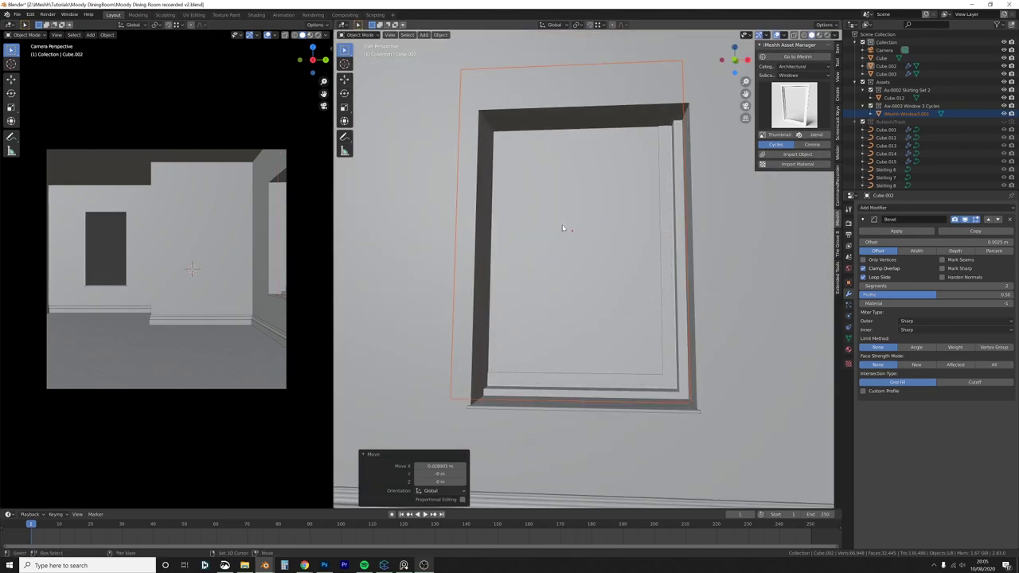
pyautogui.press('g')
pyautogui.press('z')
pyautogui.click(627, 289)
pyautogui.press('s')
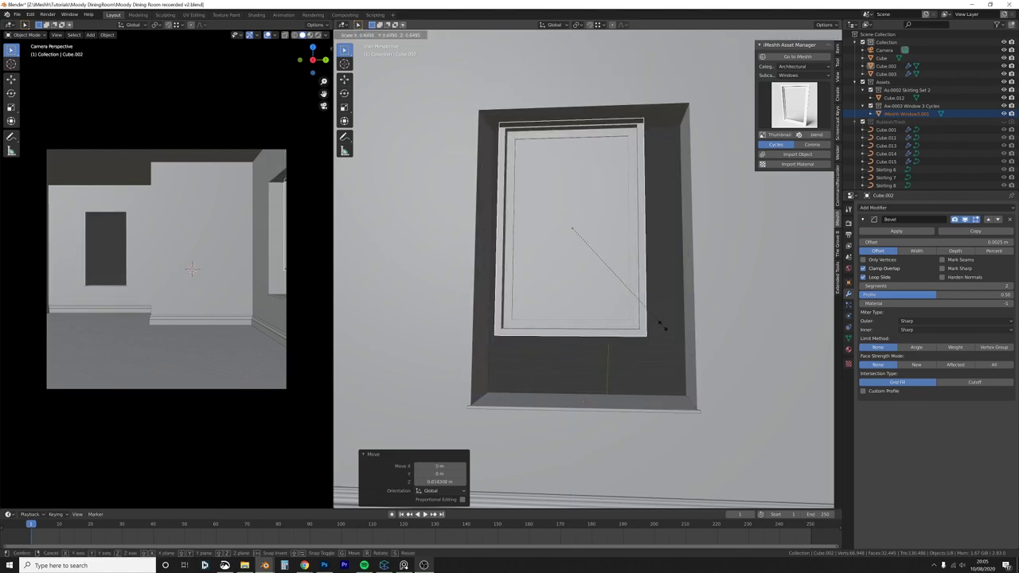
pyautogui.click(662, 327)
# Step: Lower the window about 0.292 m onto the sill and slide it along X against the opening's near side
pyautogui.press('g')
pyautogui.press('z')
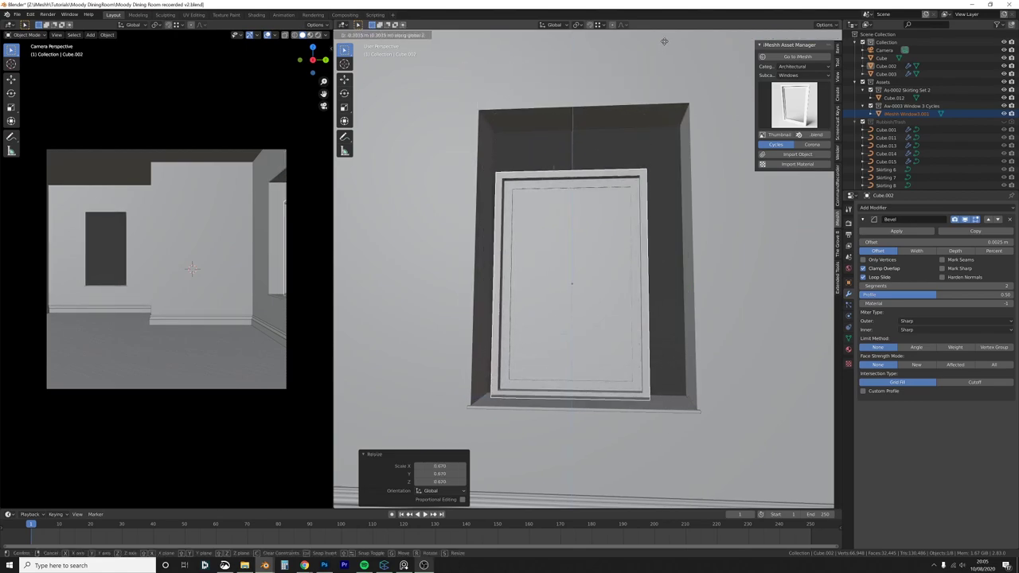
pyautogui.click(639, 371)
pyautogui.press('g')
pyautogui.press('x')
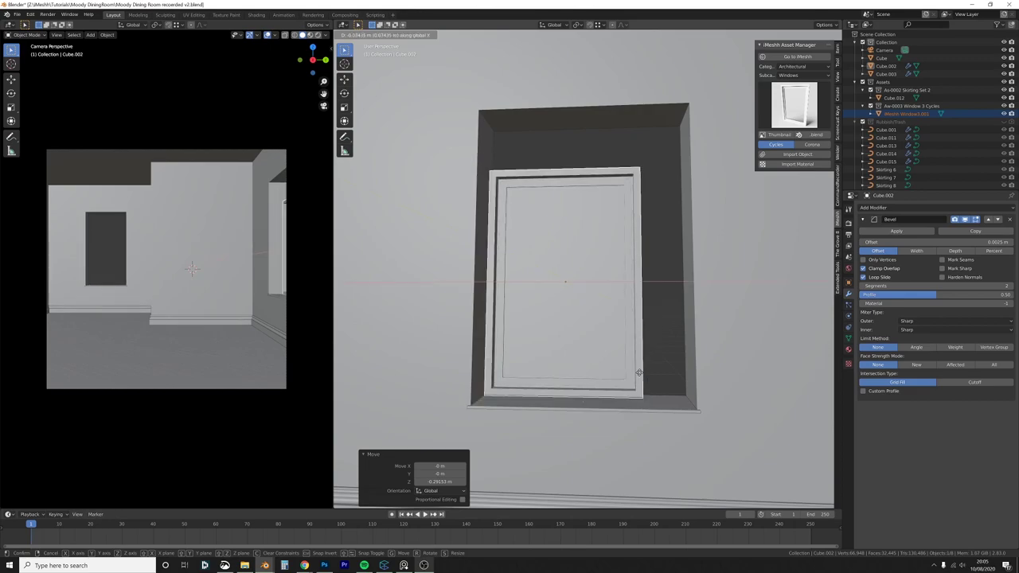
pyautogui.click(625, 371)
# Step: Select the window frame's top vertices in wireframe and raise them about 0.261 m along Z to meet the opening's top
pyautogui.press('Tab')
pyautogui.press('z')
pyautogui.click(591, 360)
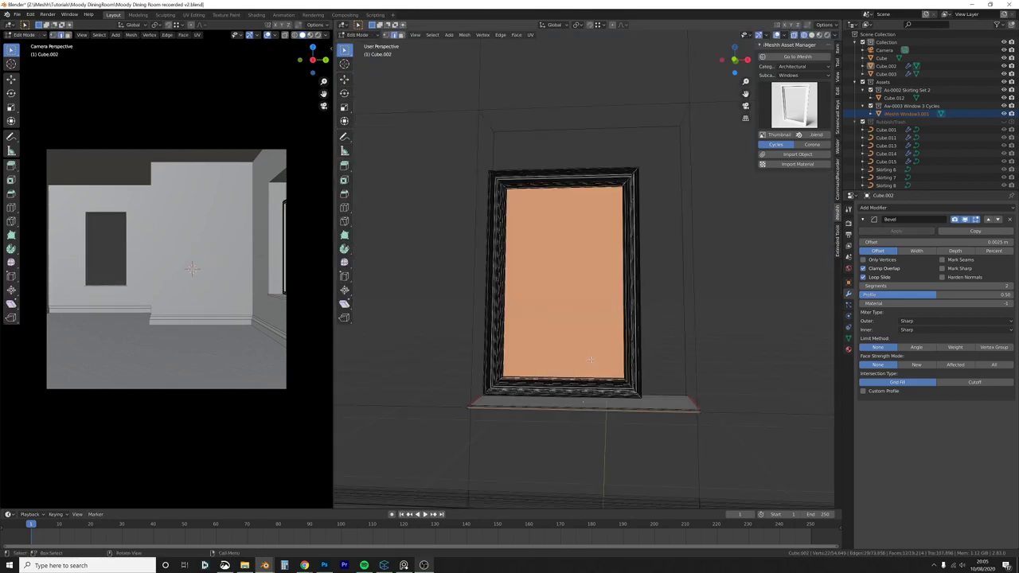
pyautogui.press('a')
pyautogui.press('a')
pyautogui.press('l')
pyautogui.press('b')
pyautogui.moveTo(664, 265); pyautogui.dragTo(401, 103)
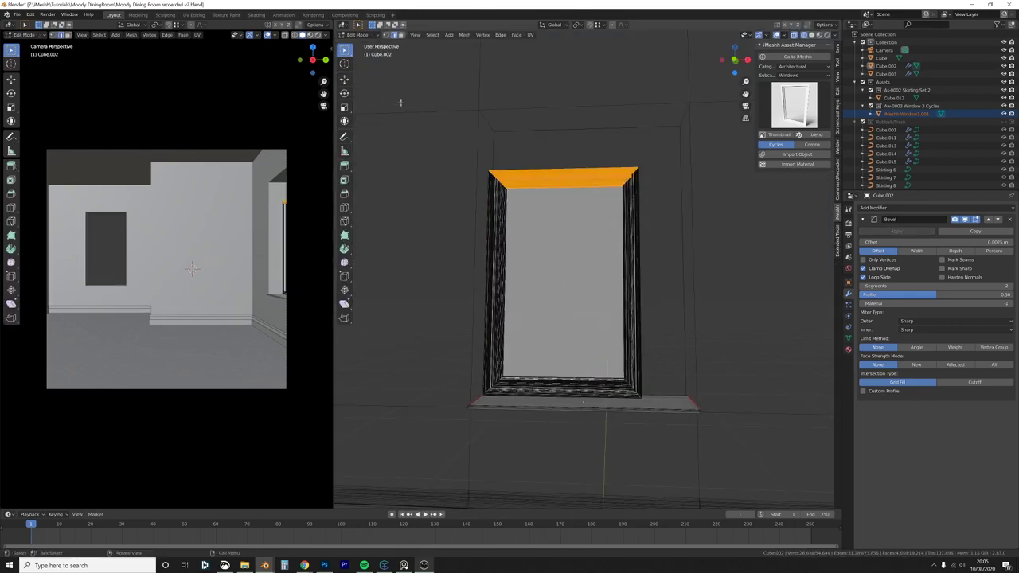
pyautogui.press('z')
pyautogui.click(633, 197)
pyautogui.press('g')
pyautogui.press('z')
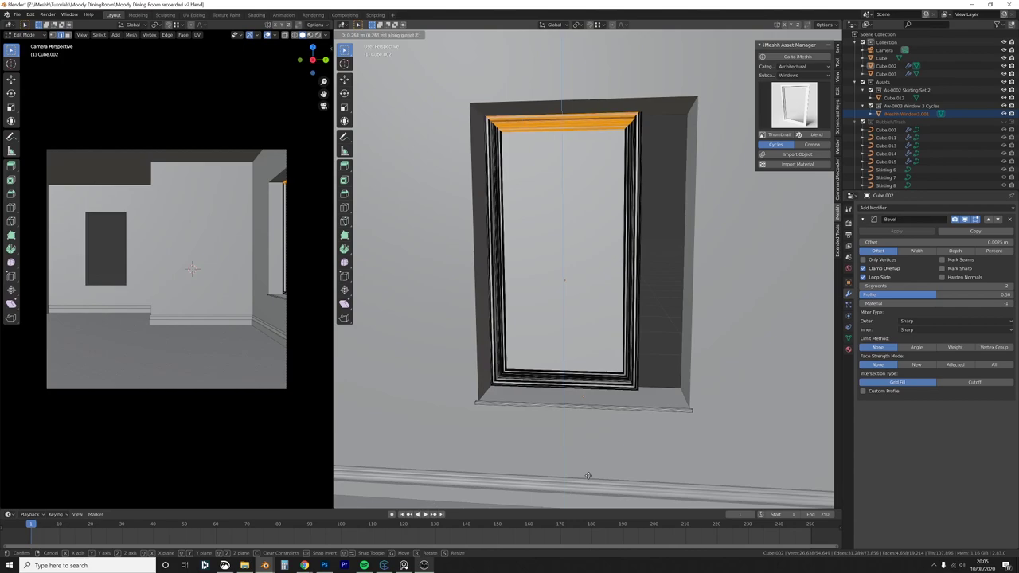
pyautogui.click(589, 475)
# Step: Select the frame's vertical side next to the remaining gap and reopen only the window, without the sill, for mesh editing
pyautogui.press('z')
pyautogui.click(590, 187)
pyautogui.moveTo(601, 57); pyautogui.dragTo(666, 459)
pyautogui.press('z')
pyautogui.click(698, 445)
pyautogui.press('Tab')
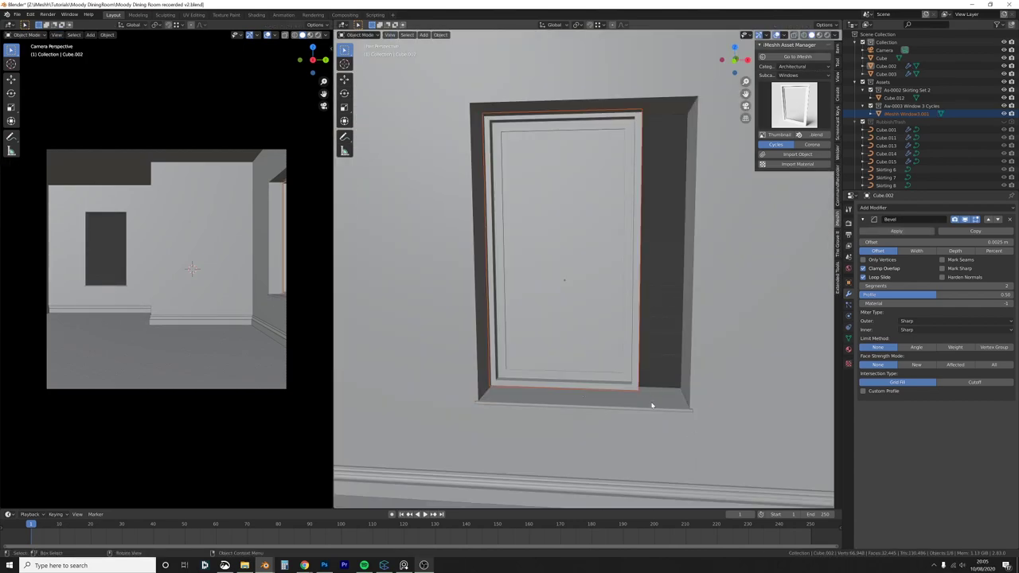
pyautogui.click(657, 407)
pyautogui.click(634, 364)
pyautogui.press('Tab')
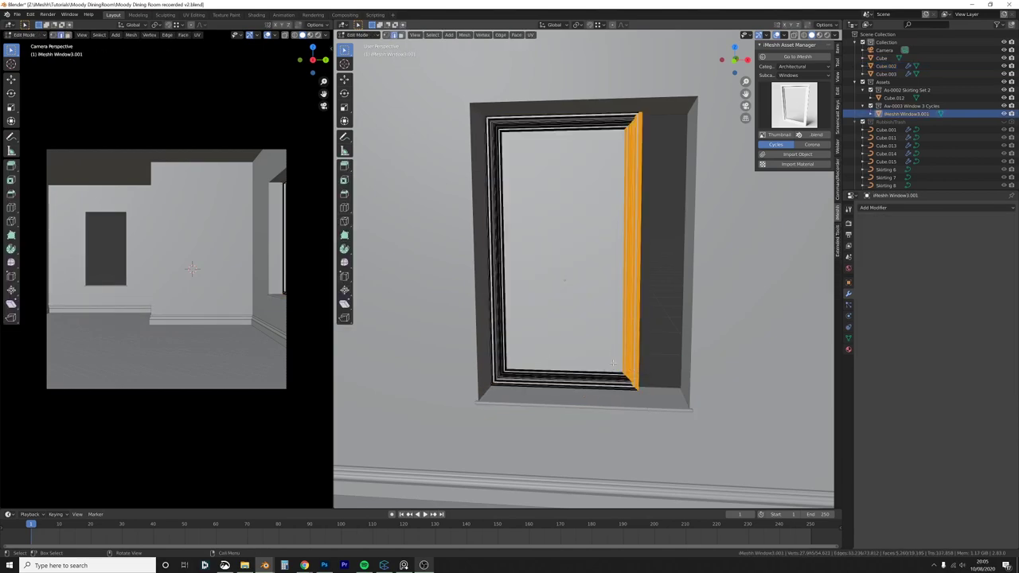
# Step: Move the selected frame side about 0.219 m along X to widen the window across the opening
pyautogui.press('z')
pyautogui.click(660, 369)
pyautogui.press('g')
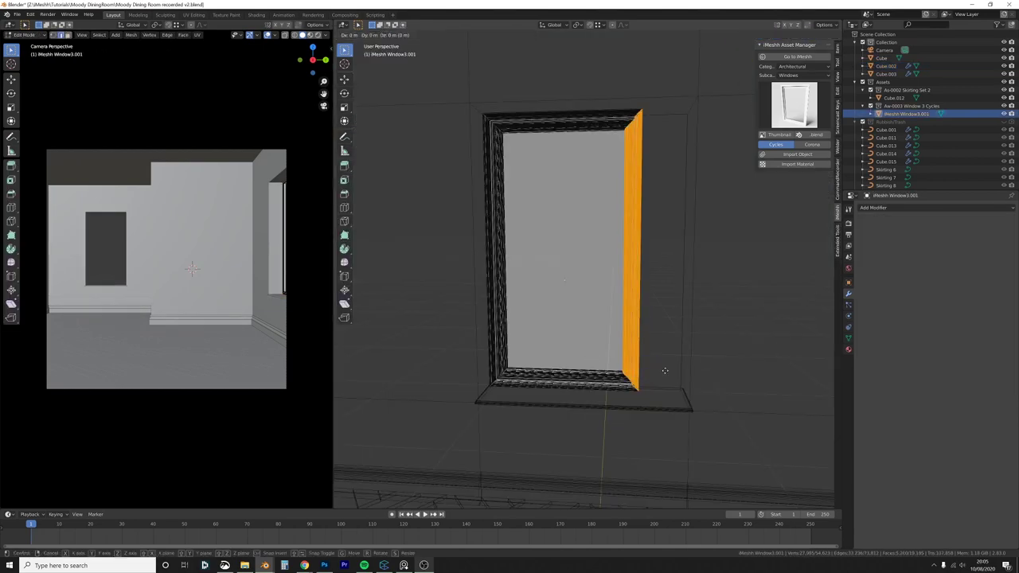
pyautogui.press('x')
pyautogui.click(701, 374)
# Step: Fine-tune the frame side along X against the wall reveal in solid shading, leave mesh editing and select the window object
pyautogui.press('z')
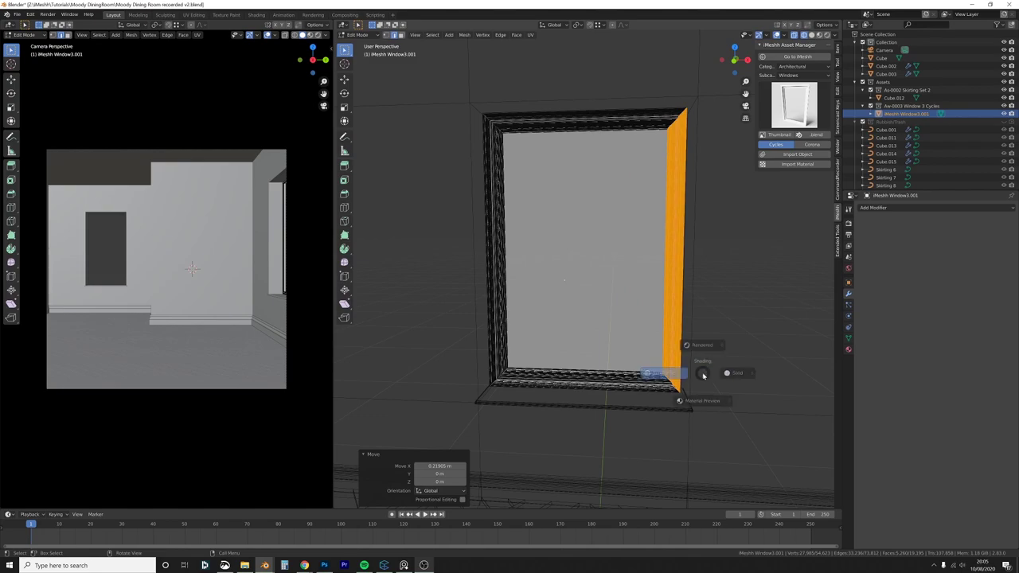
pyautogui.click(734, 372)
pyautogui.press('g')
pyautogui.press('x')
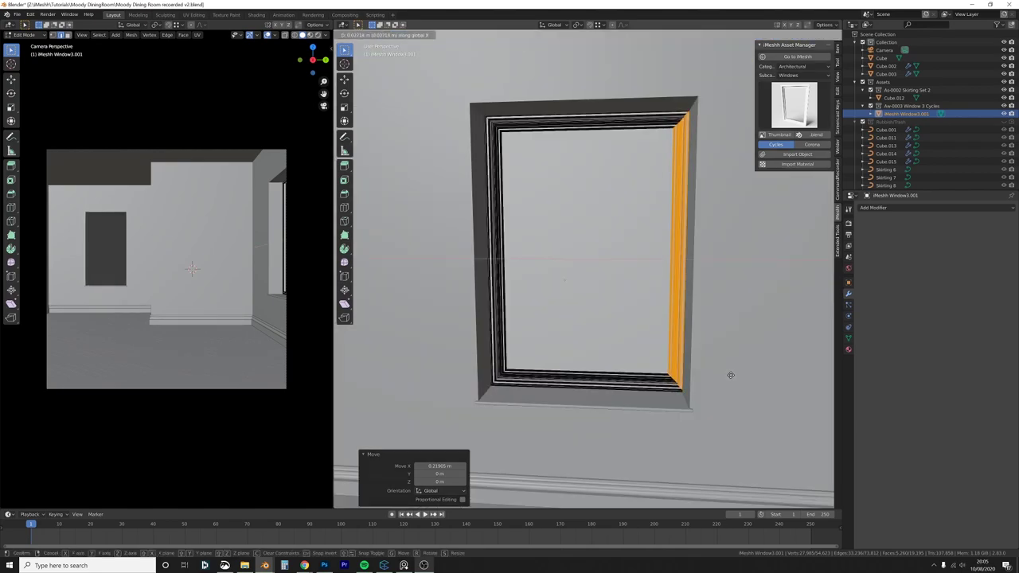
pyautogui.click(724, 375)
pyautogui.press('Tab')
pyautogui.moveTo(610, 402); pyautogui.dragTo(596, 400, button='middle')
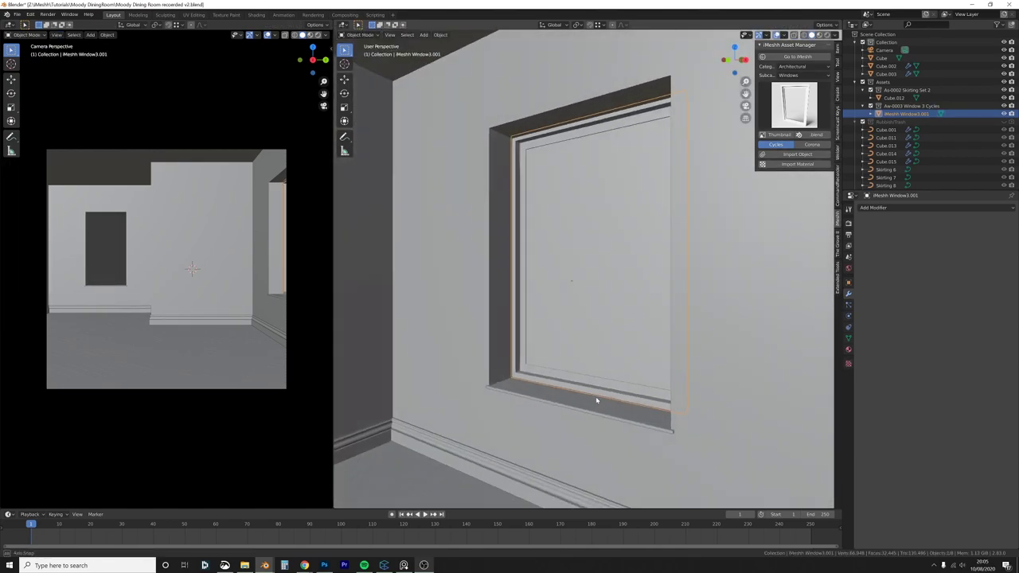
pyautogui.click(566, 363)
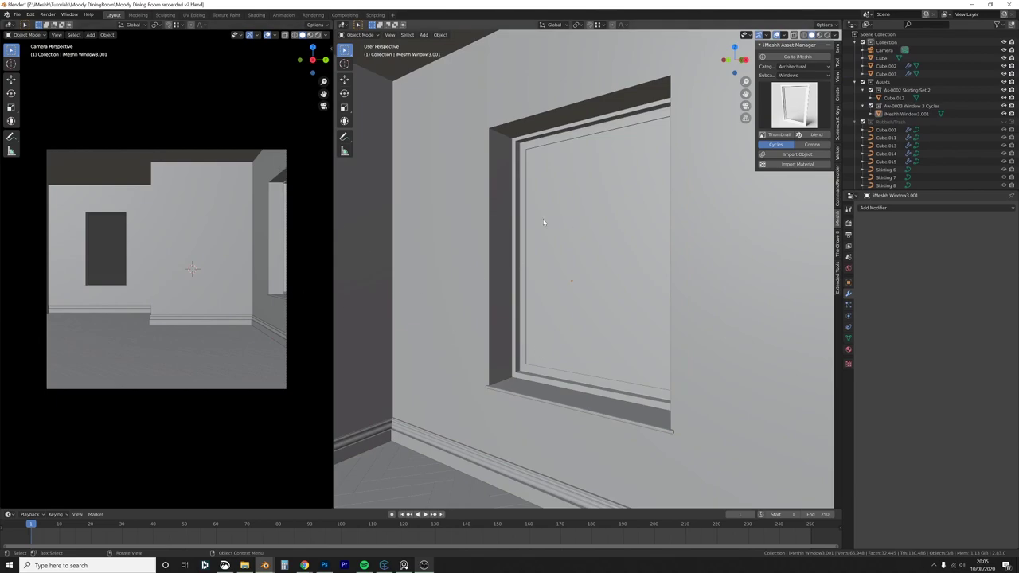
pyautogui.click(580, 267)
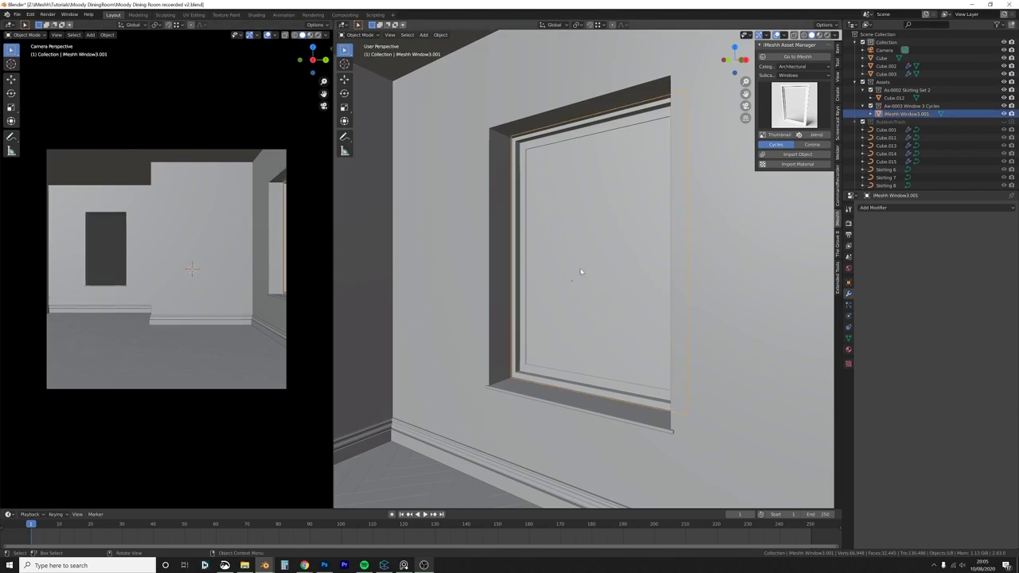
# Step: Open the window for mesh editing, select a face-linked part of its frame corner and show the viewport in wireframe
pyautogui.press('Tab')
pyautogui.hotkey('alt', 'a')
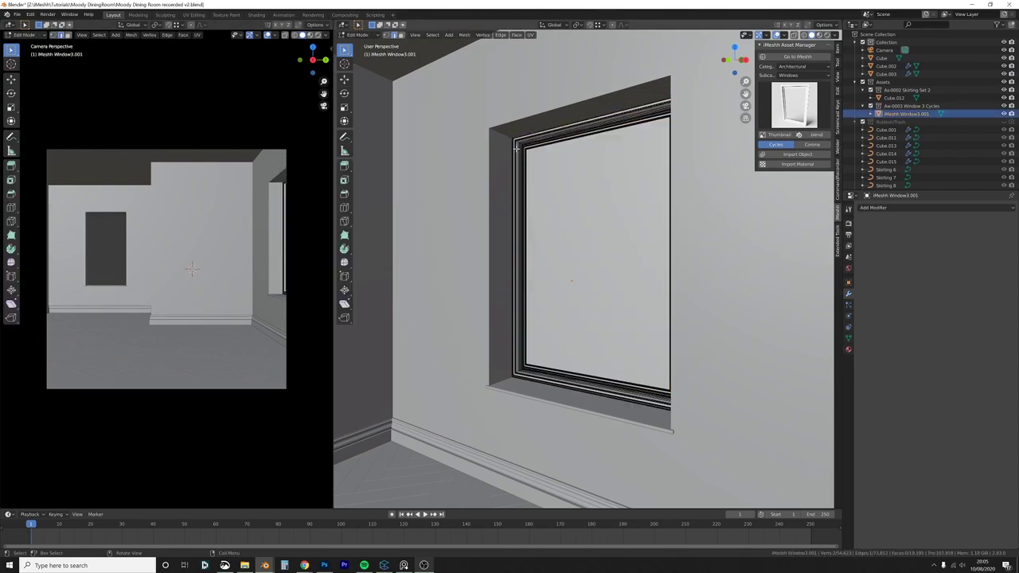
pyautogui.press('3')
pyautogui.click(519, 142)
pyautogui.hotkey('ctrl', 'l')
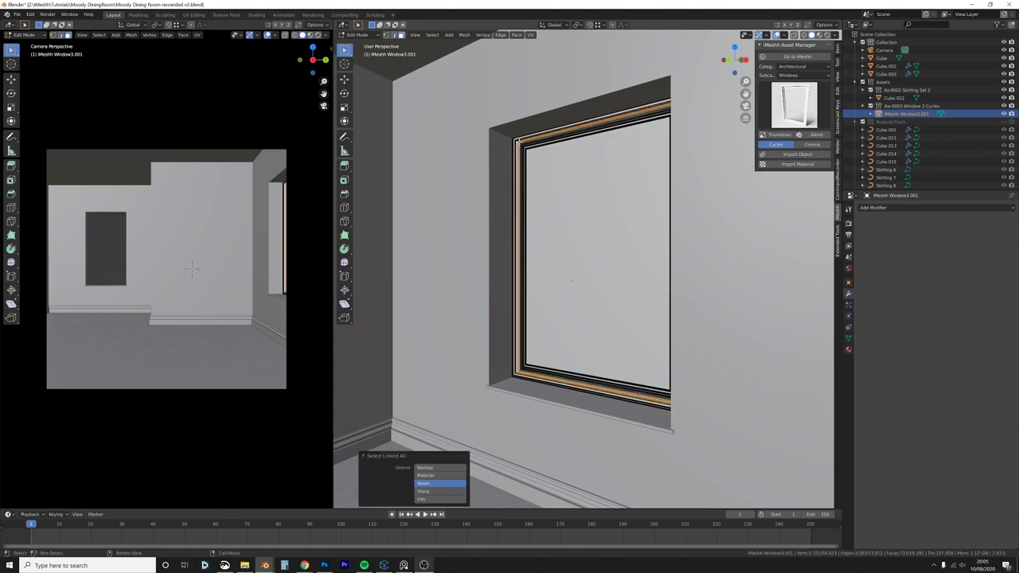
pyautogui.scroll(3, 521, 163)
pyautogui.press('z')
pyautogui.click(457, 162)
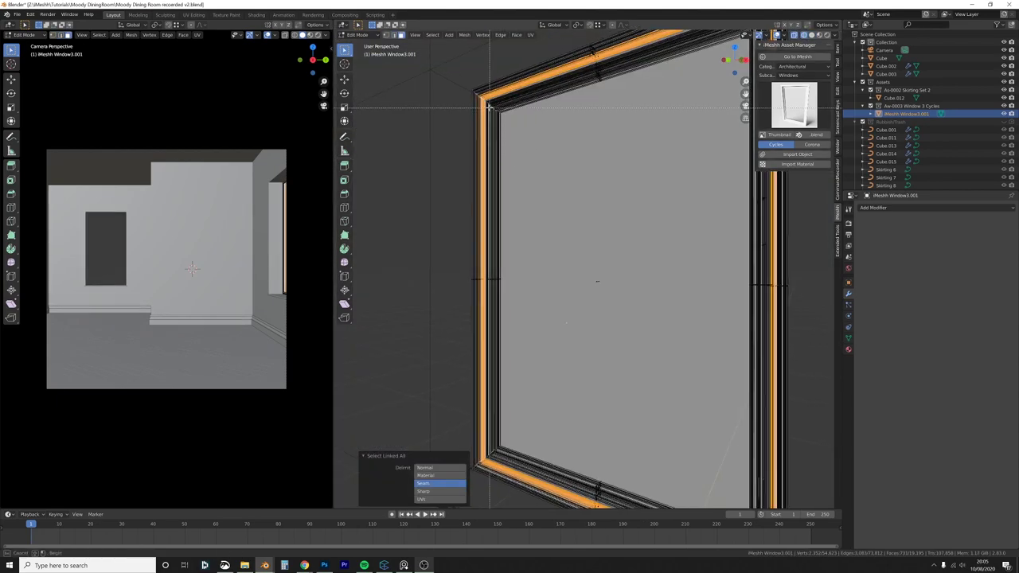
# Step: Extend the selection to the window's whole outer frame and invert it onto the inner sash and glass
pyautogui.moveTo(464, 77); pyautogui.dragTo(536, 53, button='middle')
pyautogui.press('b')
pyautogui.moveTo(536, 52); pyautogui.dragTo(562, 62)
pyautogui.hotkey('ctrl', 'l')
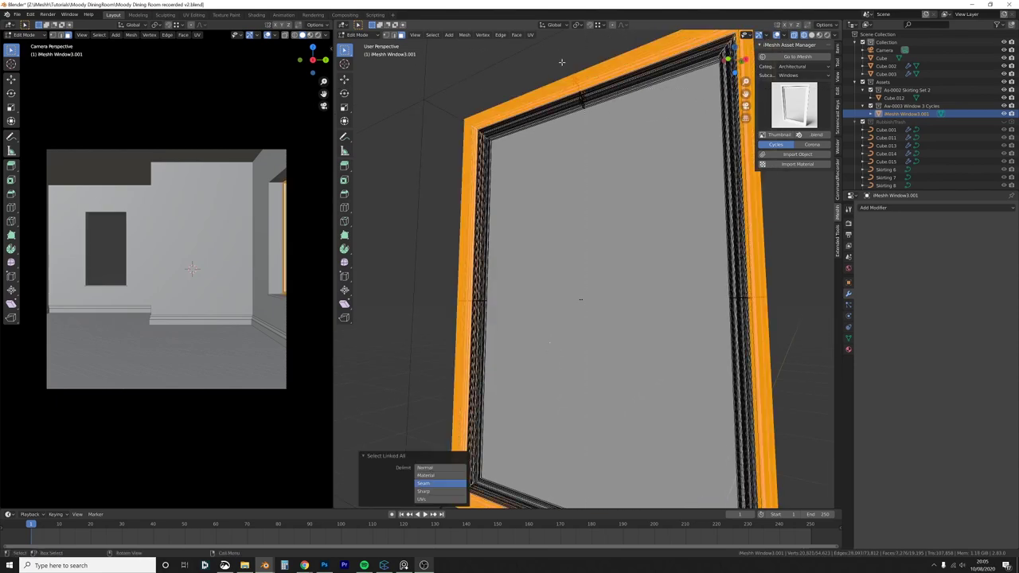
pyautogui.hotkey('ctrl', 'i')
# Step: Try deleting the vertices of the window's inner sash and glass and check the opening in solid shading
pyautogui.press('x')
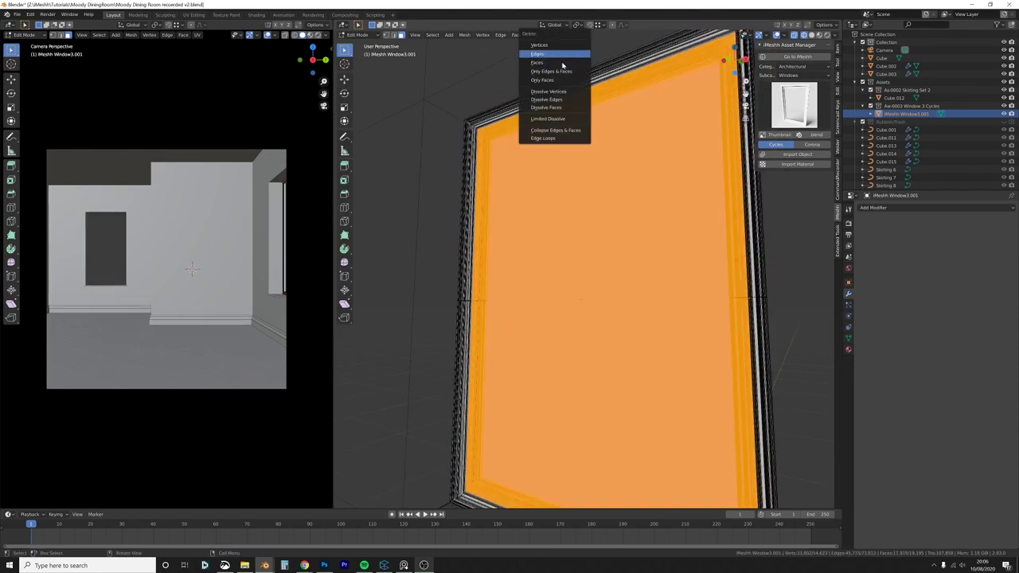
pyautogui.click(562, 46)
pyautogui.press('z')
pyautogui.click(620, 198)
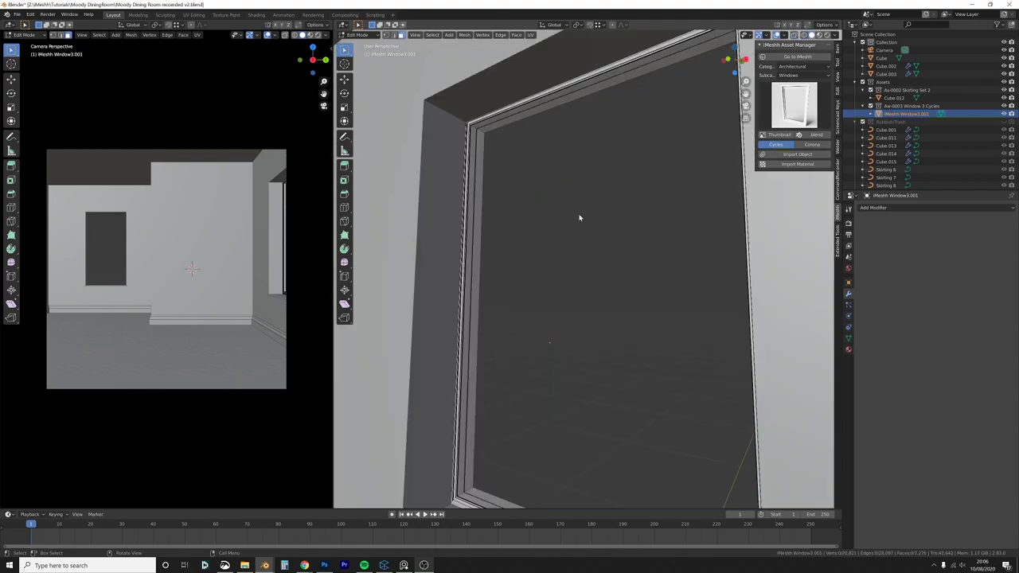
pyautogui.press('Tab')
pyautogui.moveTo(579, 218)
pyautogui.mouseDown(button='middle')
pyautogui.moveTo(586, 245)
pyautogui.moveTo(560, 288)
pyautogui.moveTo(541, 285)
pyautogui.mouseUp(button='middle')
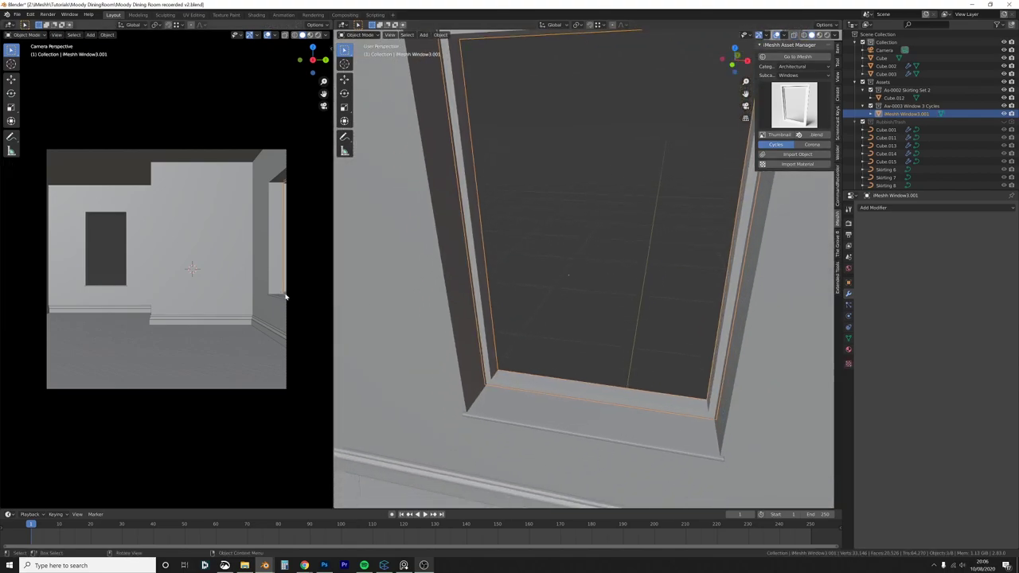
pyautogui.click(296, 191)
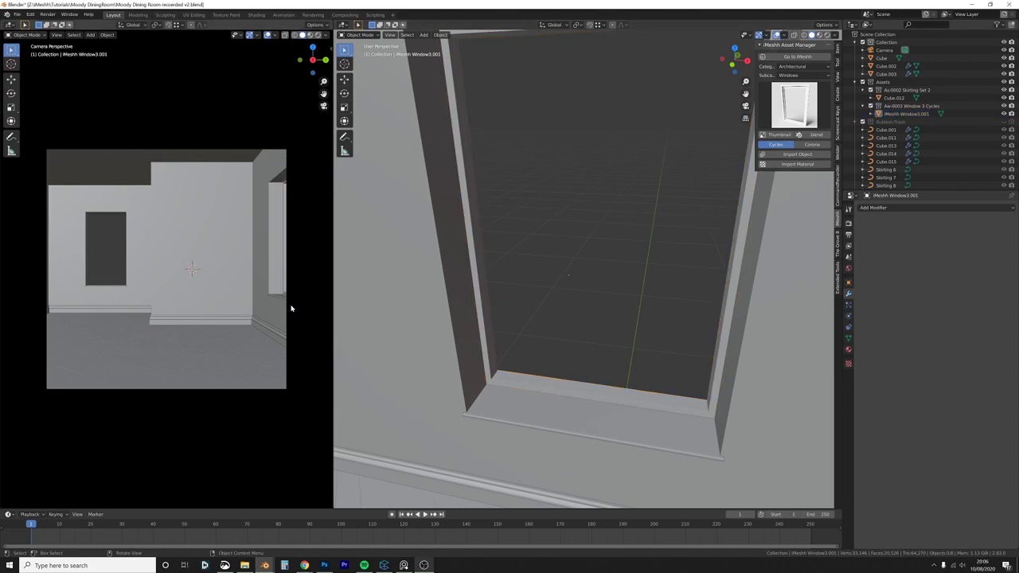
pyautogui.scroll(-2, 591, 292)
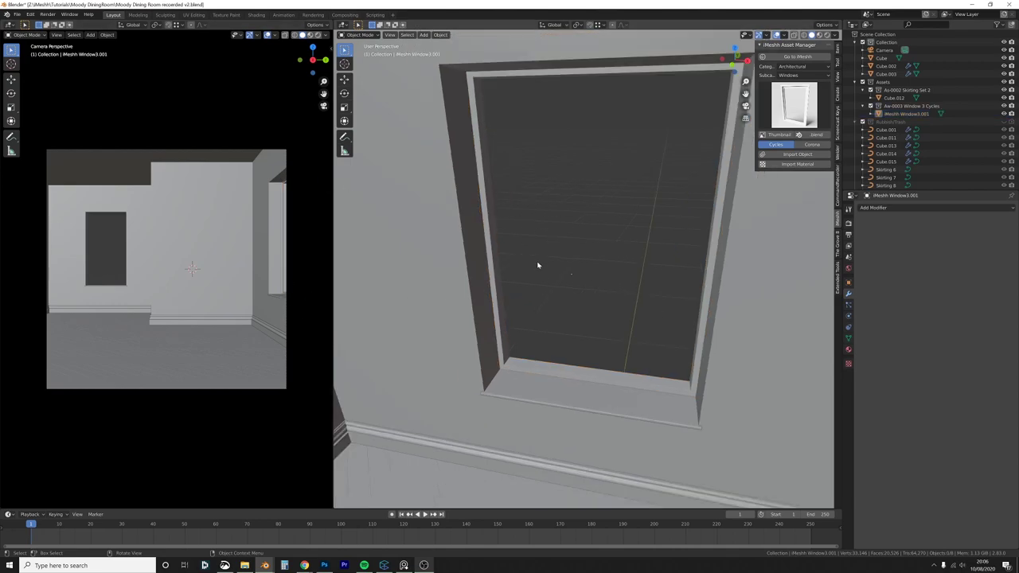
# Step: Undo the deletion of the window's inner sash and glass
pyautogui.click(554, 292)
pyautogui.hotkey('ctrl', 'z')
pyautogui.hotkey('ctrl', 'z')
pyautogui.hotkey('ctrl', 'z')
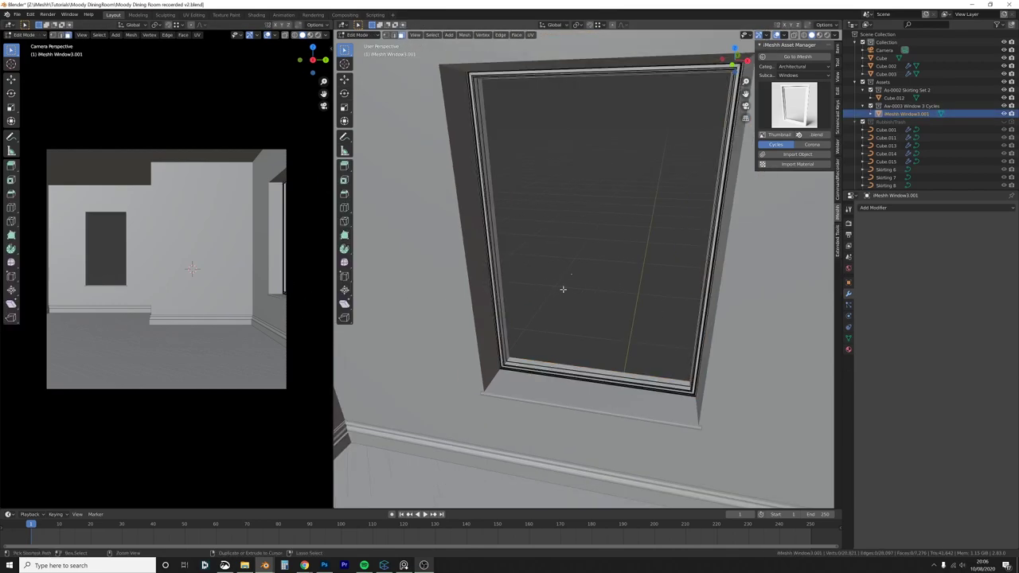
# Step: Duplicate the complete window in the top wireframe view and place the copy at the back wall's opening
pyautogui.scroll(-7, 567, 289)
pyautogui.moveTo(572, 292); pyautogui.dragTo(377, 200, button='middle')
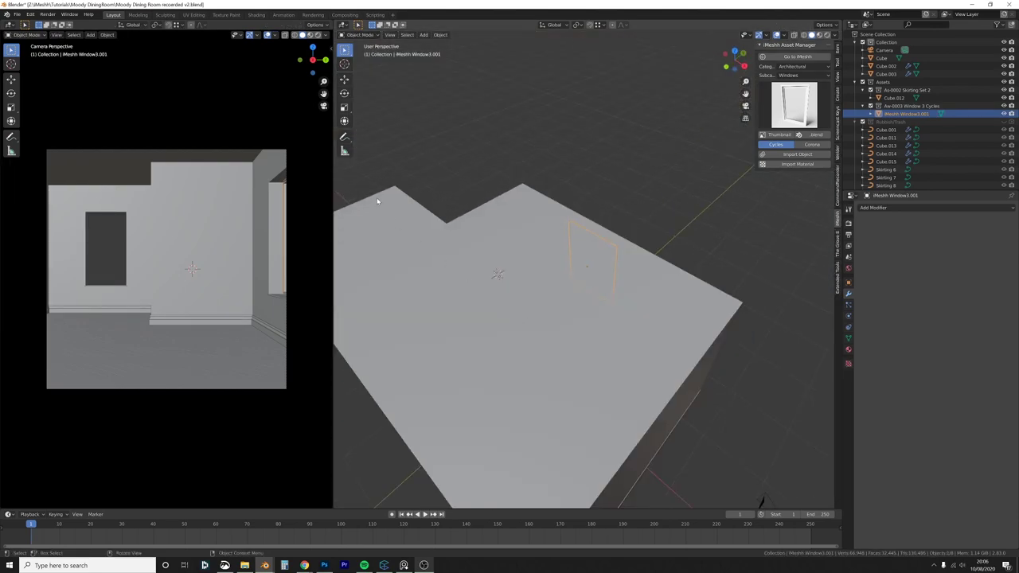
pyautogui.press('KP_7')
pyautogui.press('z')
pyautogui.click(388, 220)
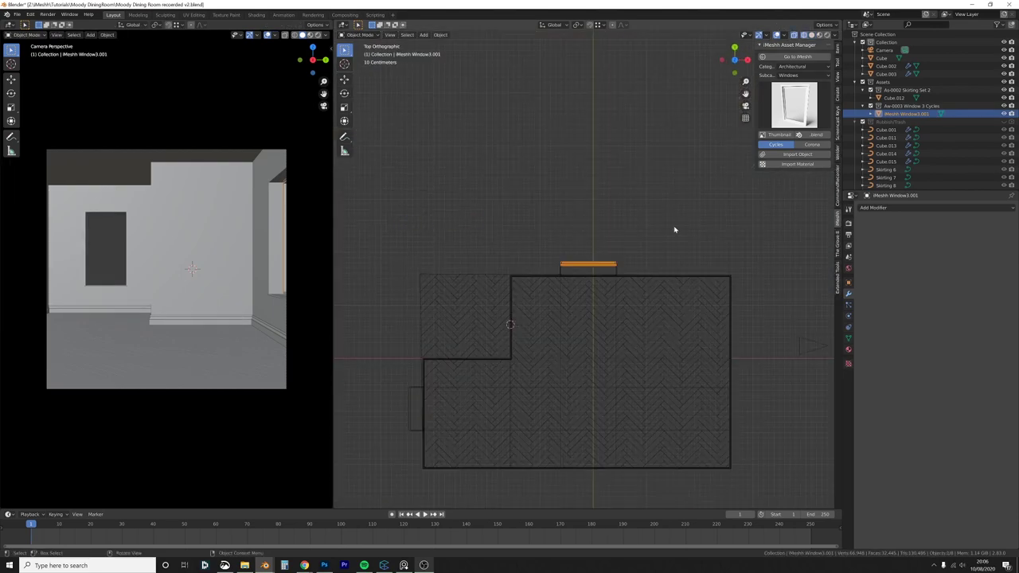
pyautogui.hotkey('shift', 'd')
pyautogui.click(385, 476)
# Step: Reopen the original side-wall window for mesh editing and delete the vertices of its inner sash and glass
pyautogui.click(592, 264)
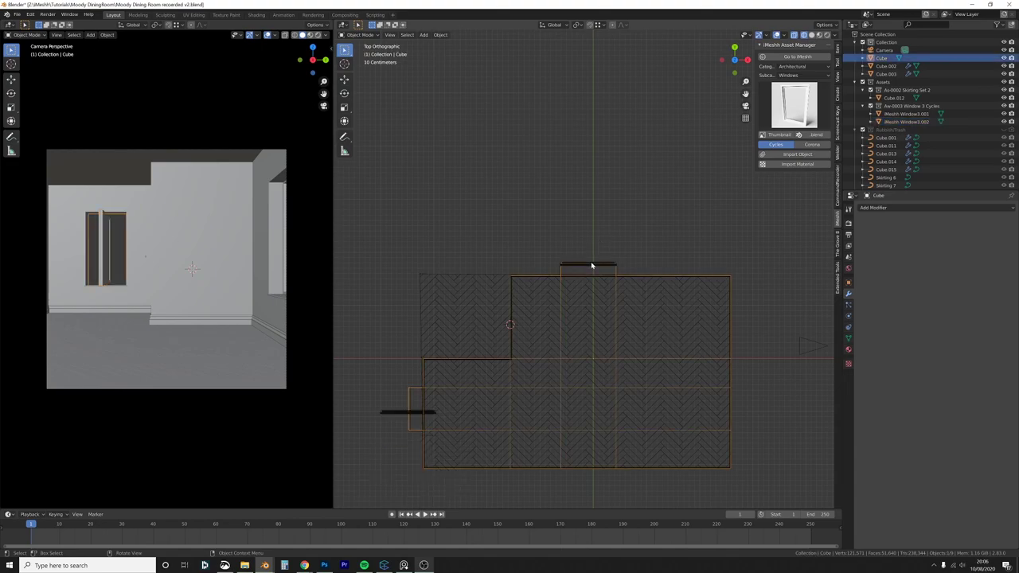
pyautogui.click(592, 267)
pyautogui.press('Tab')
pyautogui.moveTo(591, 276); pyautogui.dragTo(591, 237, button='middle')
pyautogui.scroll(6, 591, 237)
pyautogui.press('x')
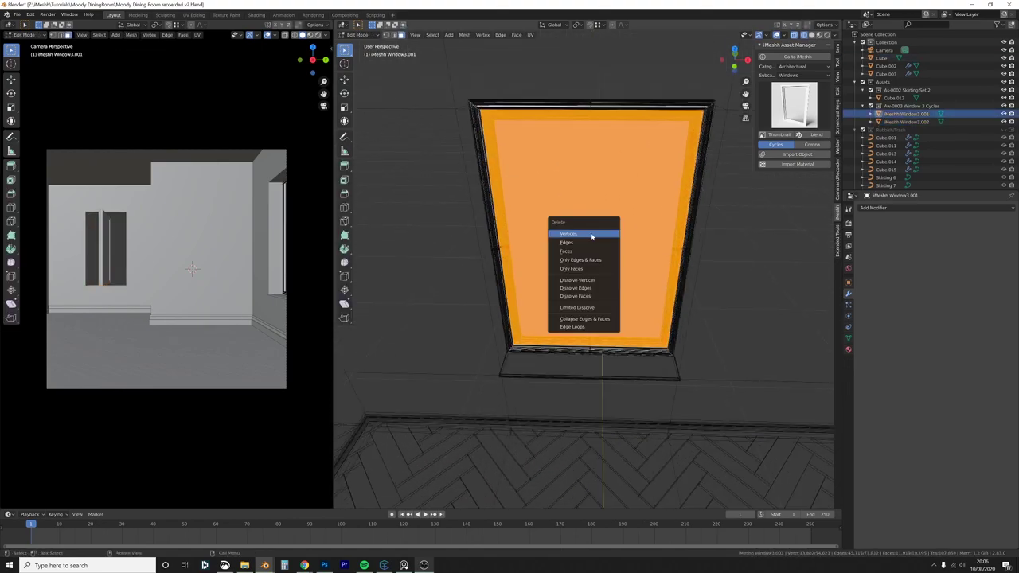
pyautogui.click(586, 235)
pyautogui.press('z')
pyautogui.click(637, 234)
pyautogui.scroll(-6, 557, 289)
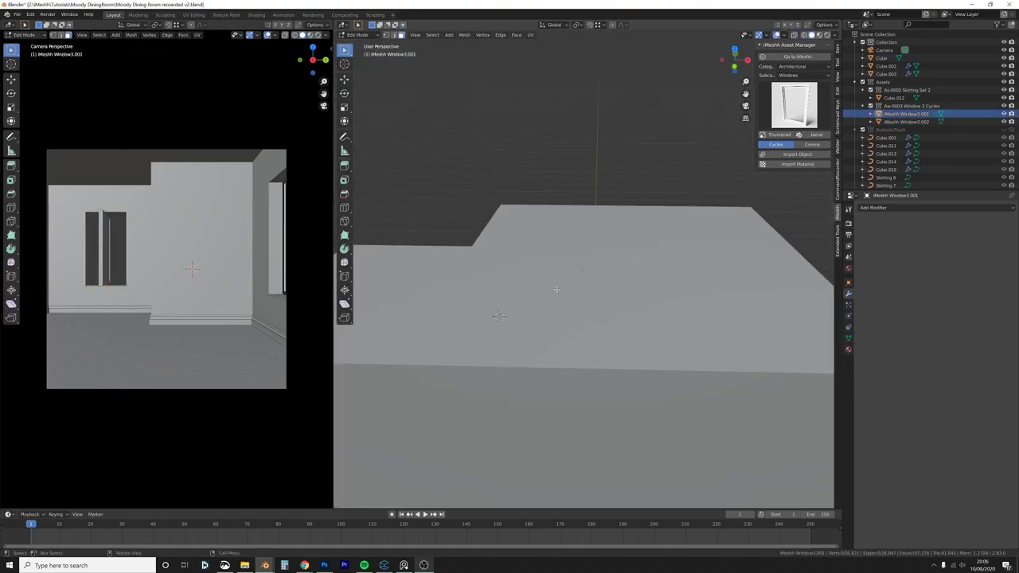
# Step: Leave mesh editing, select the duplicated window at the back wall and rotate it 90° around Z
pyautogui.keyDown('shift'); pyautogui.moveTo(558, 289); pyautogui.dragTo(638, 247, button='middle'); pyautogui.keyUp('shift')
pyautogui.moveTo(492, 298); pyautogui.dragTo(575, 314, button='middle')
pyautogui.press('Tab')
pyautogui.click(501, 296)
pyautogui.scroll(5, 524, 316)
pyautogui.press('r')
pyautogui.press('z')
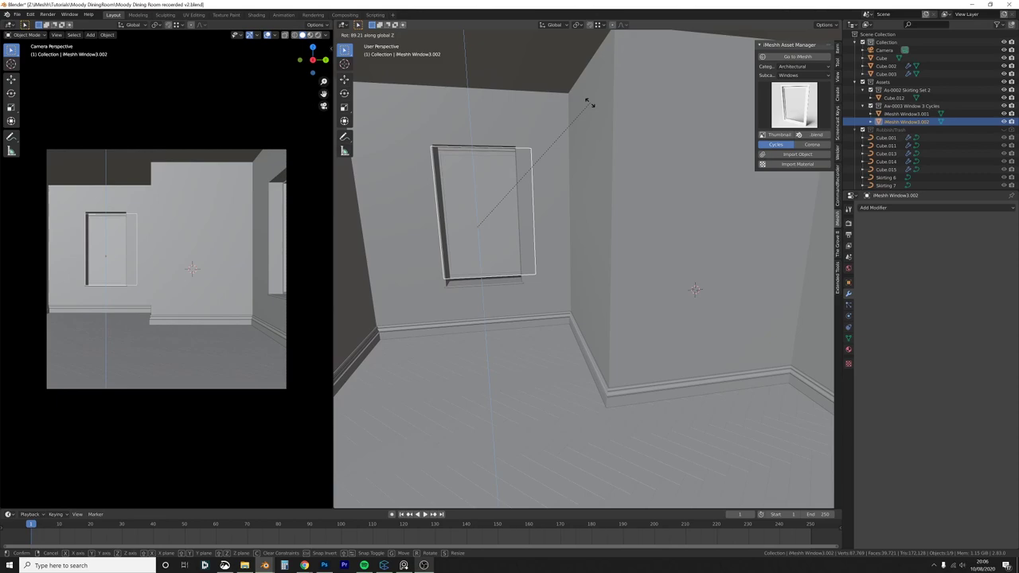
pyautogui.write('90')
pyautogui.press('Return')
# Step: Adjust the rotated window's height along Z and shift it about 0.046 m along Y toward the opening's reveal
pyautogui.keyDown('shift'); pyautogui.moveTo(610, 213); pyautogui.dragTo(609, 270, button='middle'); pyautogui.keyUp('shift')
pyautogui.scroll(1, 612, 235)
pyautogui.press('g')
pyautogui.press('z')
pyautogui.click(590, 243)
pyautogui.scroll(2, 624, 254)
pyautogui.press('g')
pyautogui.press('y')
pyautogui.click(652, 248)
pyautogui.scroll(2, 608, 270)
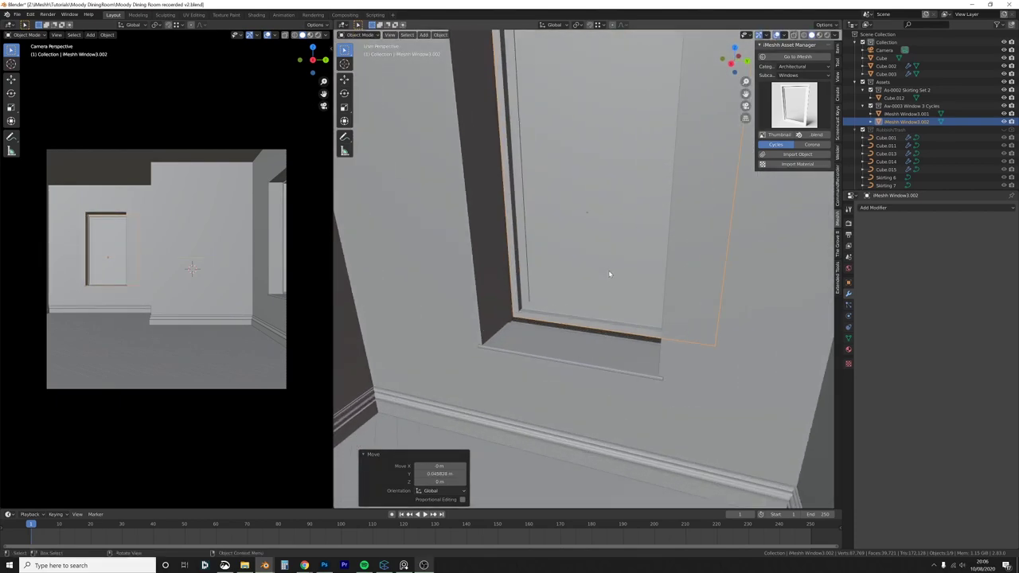
# Step: Move the duplicated window about 0.195 m along X into the depth of the back wall's opening
pyautogui.press('g')
pyautogui.press('x')
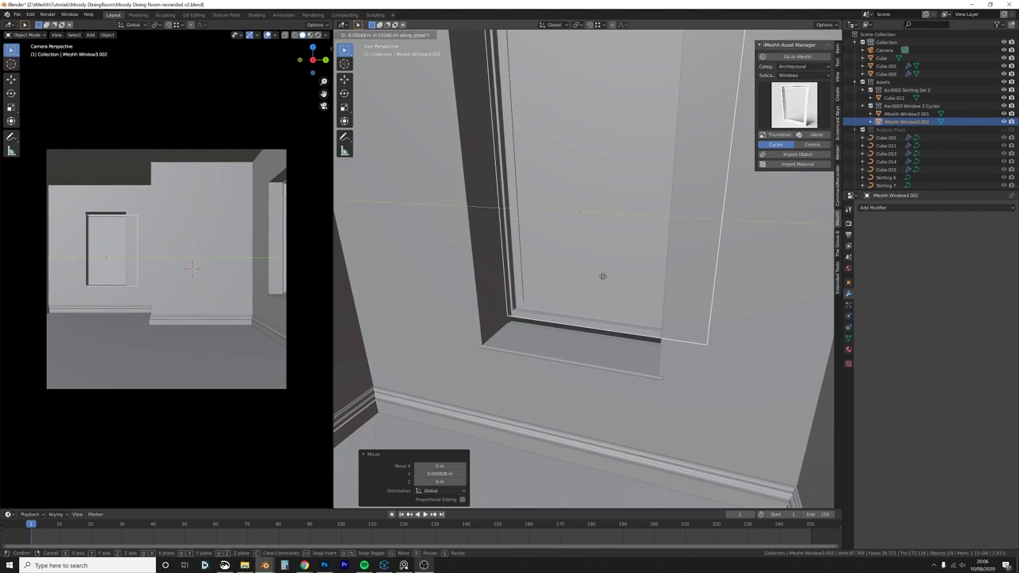
pyautogui.click(592, 319)
pyautogui.moveTo(592, 320); pyautogui.dragTo(596, 310, button='middle')
# Step: Raise the duplicated window about 0.018 m along Z and align its frame with the side reveal along Y
pyautogui.press('g')
pyautogui.press('z')
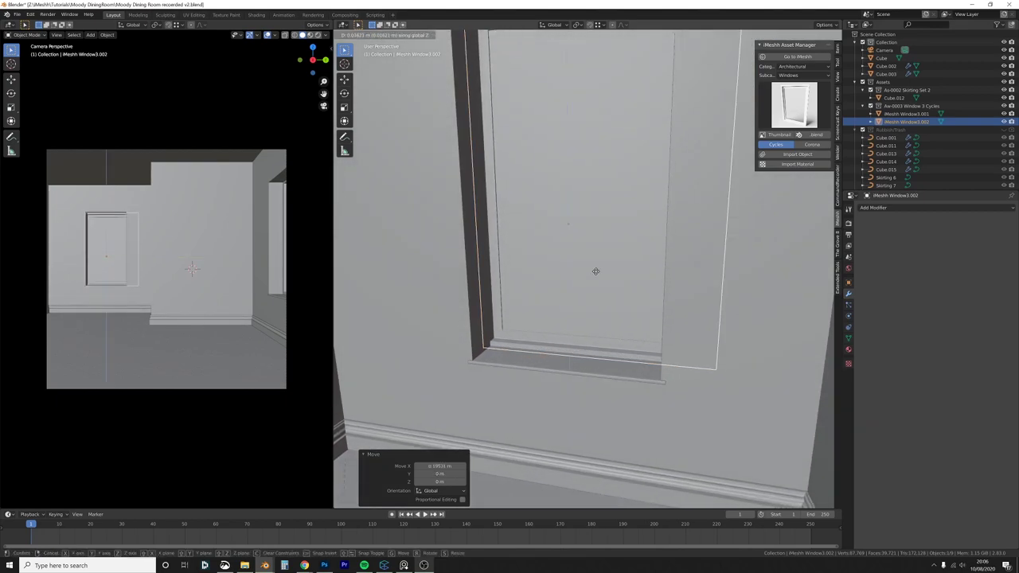
pyautogui.click(597, 271)
pyautogui.press('g')
pyautogui.press('y')
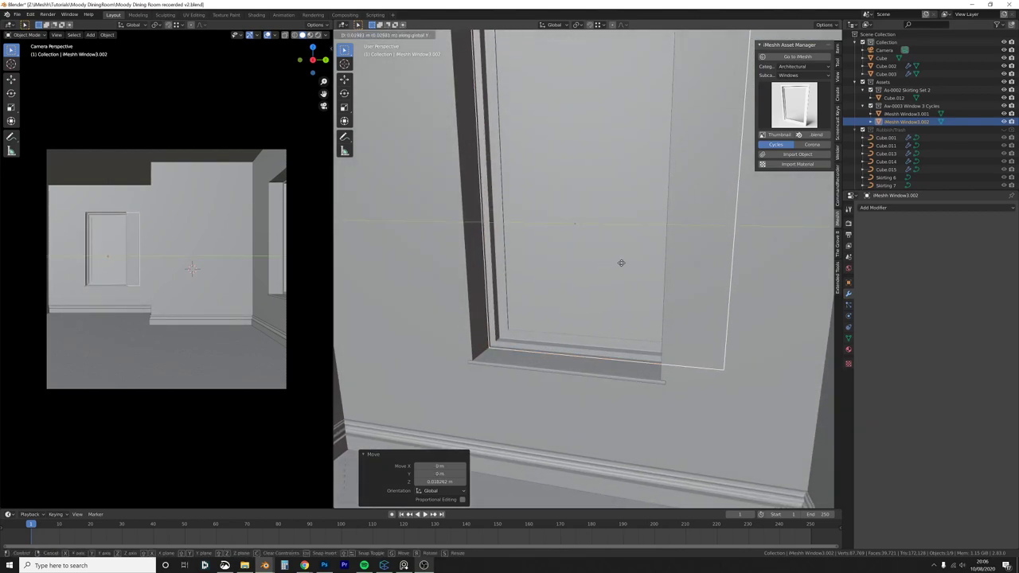
pyautogui.click(616, 267)
pyautogui.moveTo(619, 266); pyautogui.dragTo(607, 279, button='middle')
# Step: Open the duplicated window for mesh editing in wireframe and select its vertical frame side overshooting the opening
pyautogui.press('z')
pyautogui.press('a')
pyautogui.press('a')
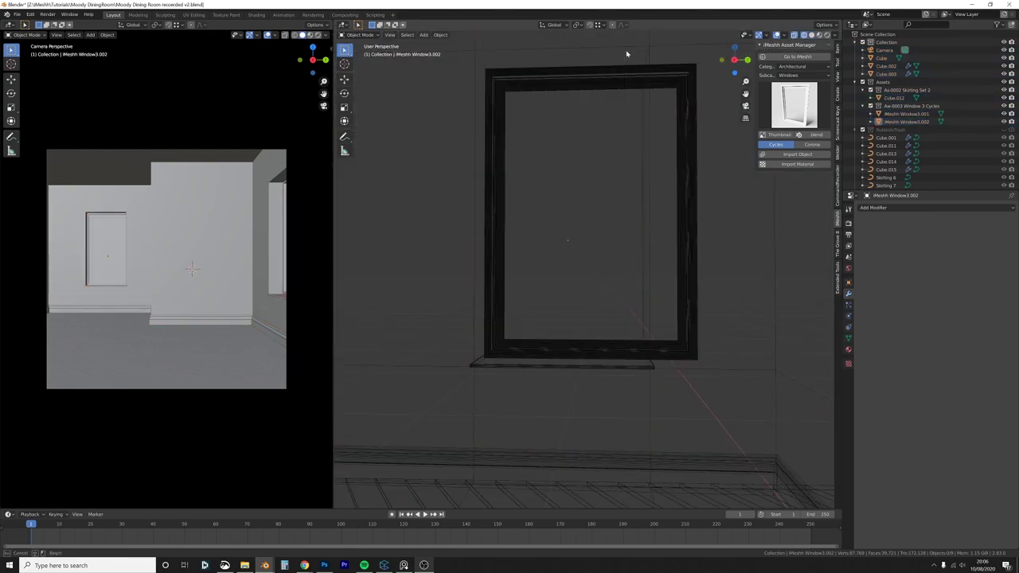
pyautogui.moveTo(627, 53); pyautogui.dragTo(693, 399)
pyautogui.click(692, 261)
pyautogui.press('Tab')
pyautogui.hotkey('alt', 'a')
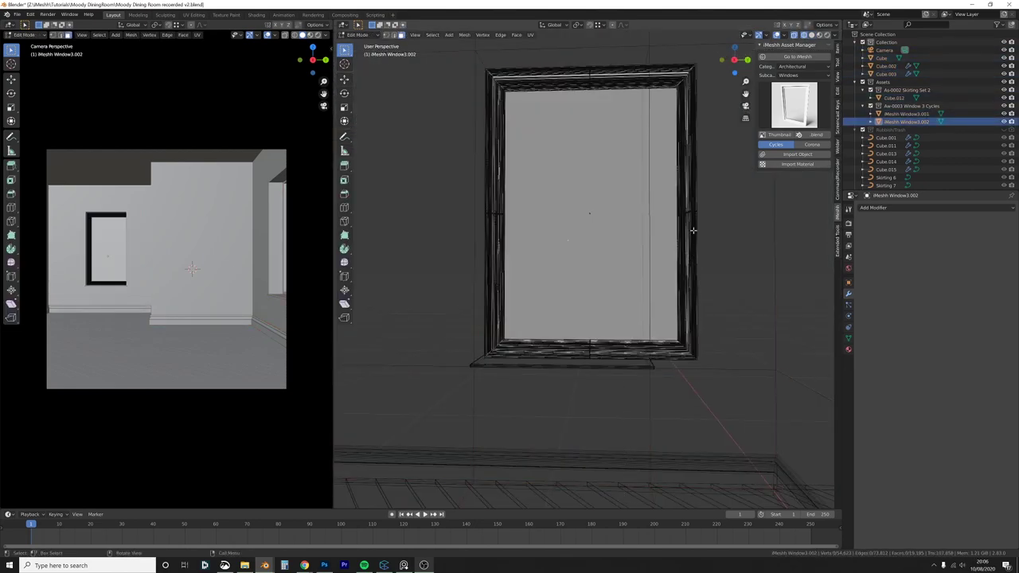
pyautogui.moveTo(669, 36); pyautogui.dragTo(712, 419)
# Step: Move the selected frame side about 0.27 m along Y to fit the opening's width, check it and leave mesh editing
pyautogui.press('z')
pyautogui.moveTo(711, 364); pyautogui.dragTo(718, 383, button='middle')
pyautogui.press('g')
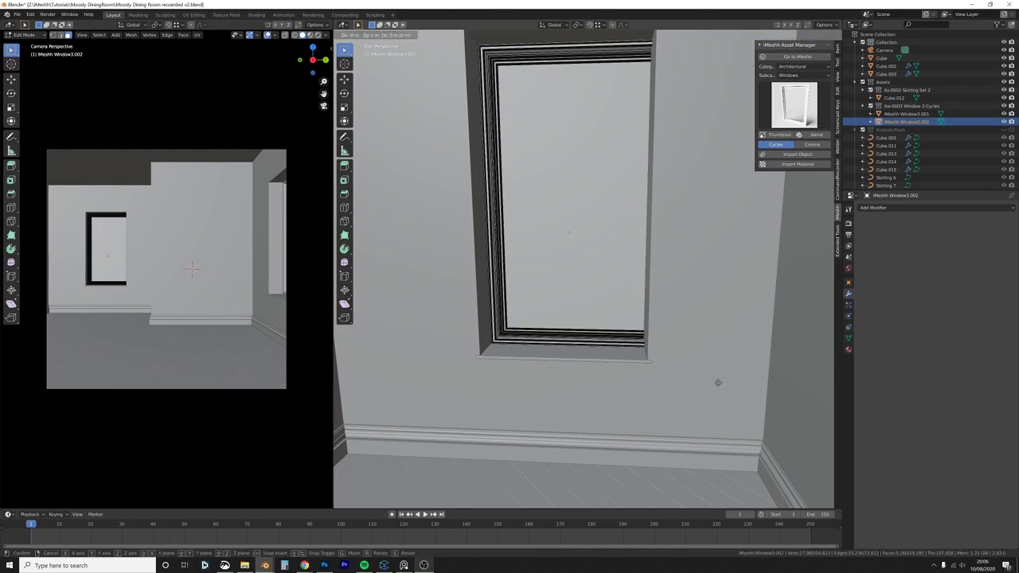
pyautogui.press('y')
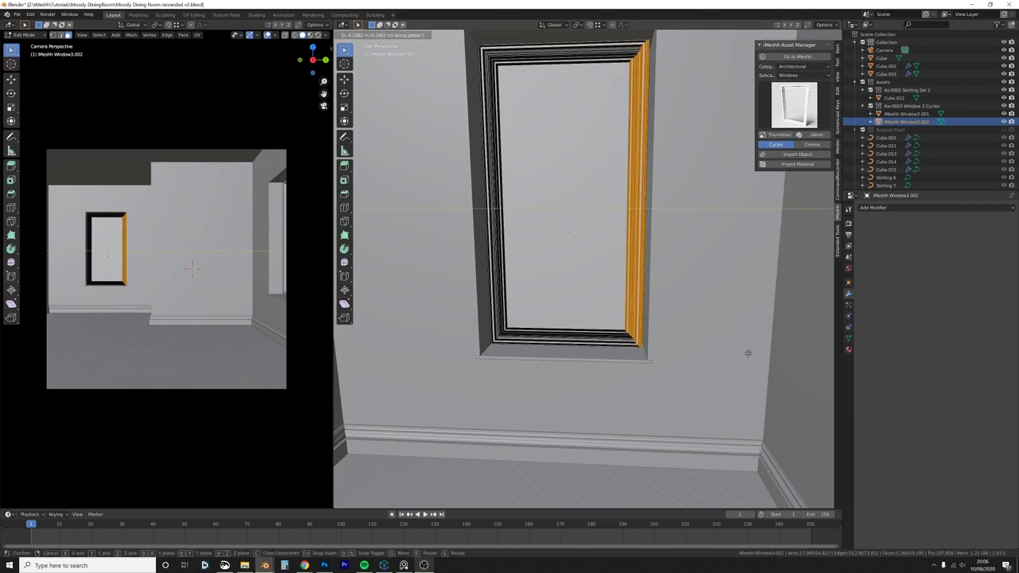
pyautogui.click(751, 352)
pyautogui.moveTo(751, 353); pyautogui.dragTo(634, 253, button='middle')
pyautogui.hotkey('alt', 'z')
pyautogui.hotkey('alt', 'a')
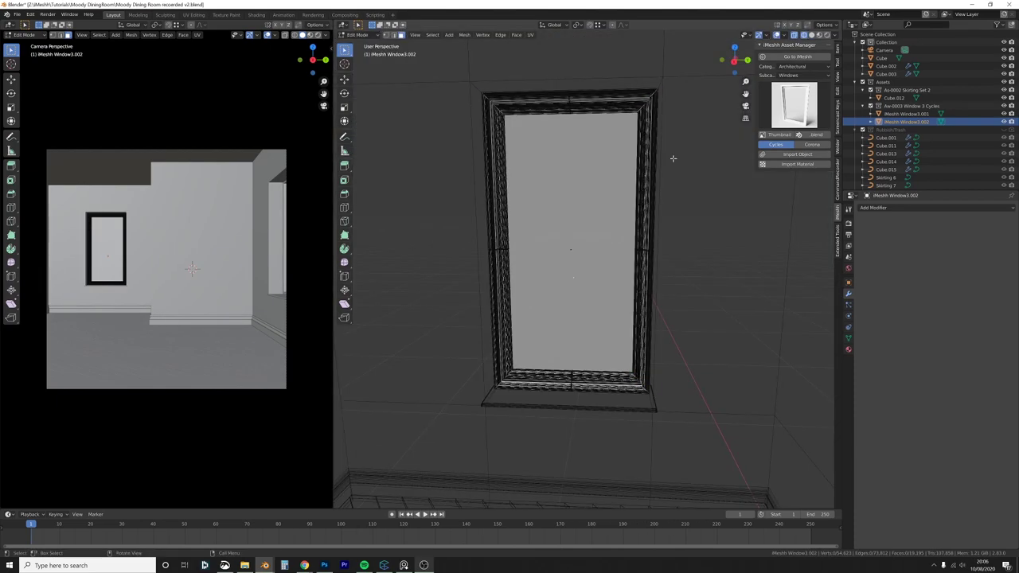
pyautogui.moveTo(698, 164)
pyautogui.mouseDown(button='middle')
pyautogui.moveTo(593, 134)
pyautogui.moveTo(583, 255)
pyautogui.mouseUp(button='middle')
pyautogui.hotkey('alt', 'z')
pyautogui.press('Tab')
# Step: Show the window's iMeshh Glass.001 material in the Shader Editor and move its Material Output node away from the Principled BSDF
pyautogui.click(847, 348)
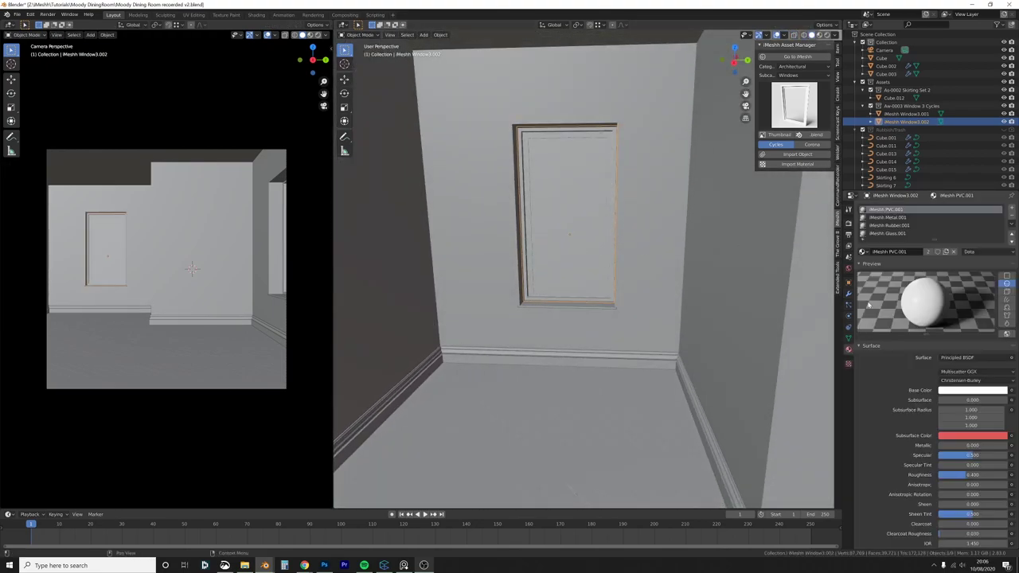
pyautogui.click(891, 233)
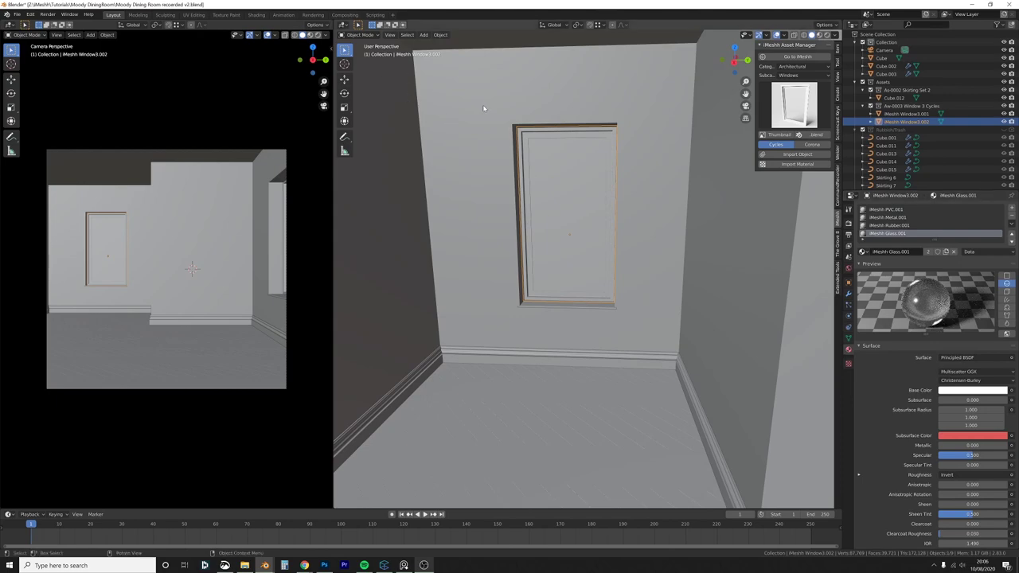
pyautogui.click(345, 25)
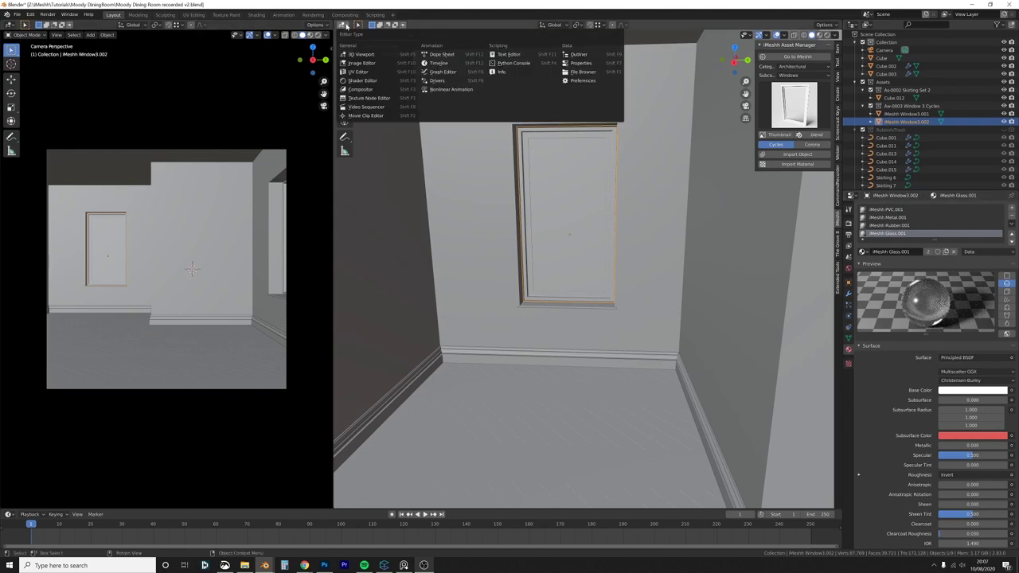
pyautogui.click(362, 80)
pyautogui.moveTo(586, 184); pyautogui.dragTo(387, 233, button='middle')
pyautogui.moveTo(596, 143); pyautogui.dragTo(753, 100)
pyautogui.scroll(-4, 630, 291)
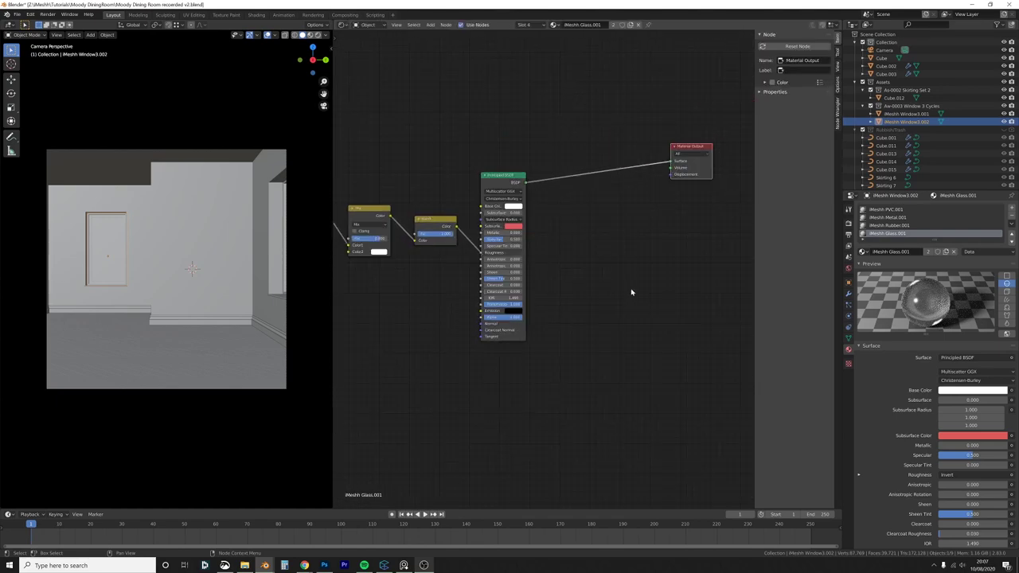
# Step: Examine the glass material's node graph and return the editor to the 3D Viewport
pyautogui.moveTo(630, 290); pyautogui.dragTo(528, 295, button='middle')
pyautogui.scroll(-2, 528, 295)
pyautogui.click(340, 25)
pyautogui.click(362, 41)
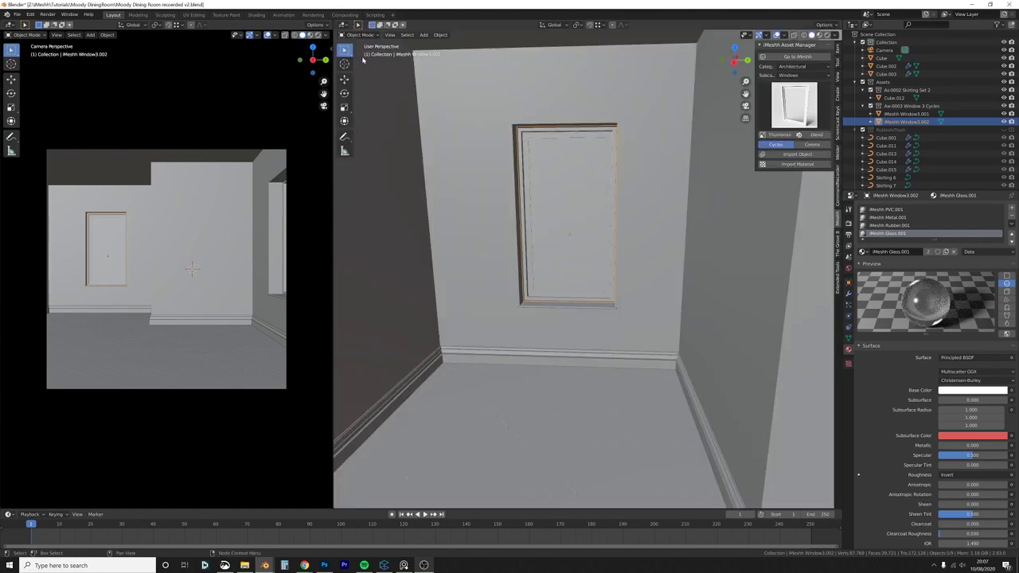
# Step: Place the 3D cursor at the back wall's window and add a Sun light there
pyautogui.scroll(-3, 605, 262)
pyautogui.scroll(-5, 635, 271)
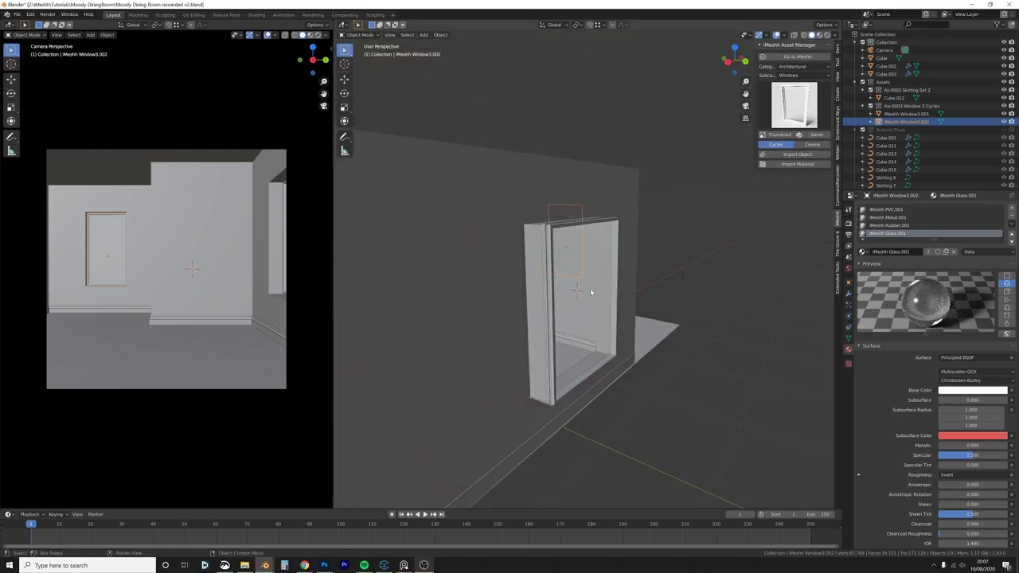
pyautogui.moveTo(590, 288); pyautogui.dragTo(578, 266, button='middle')
pyautogui.press('KP_Decimal')
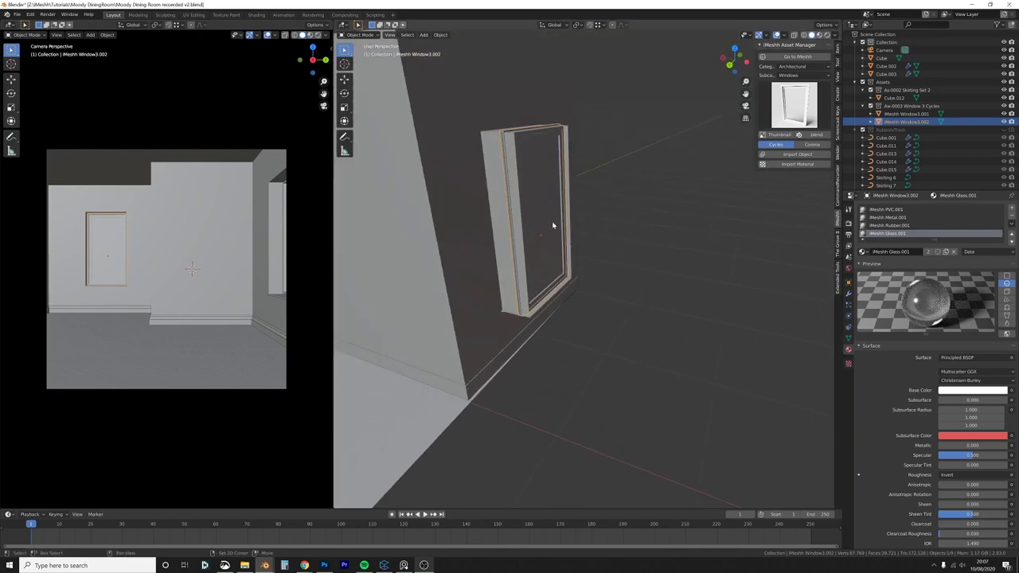
pyautogui.hotkey('shift', 'a')
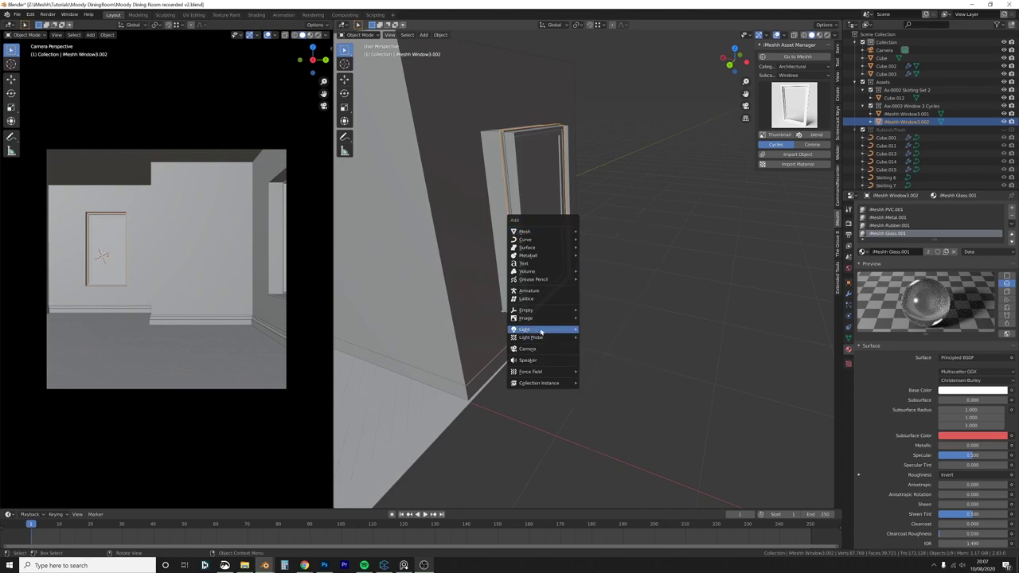
pyautogui.moveTo(540, 331)
pyautogui.click(590, 338)
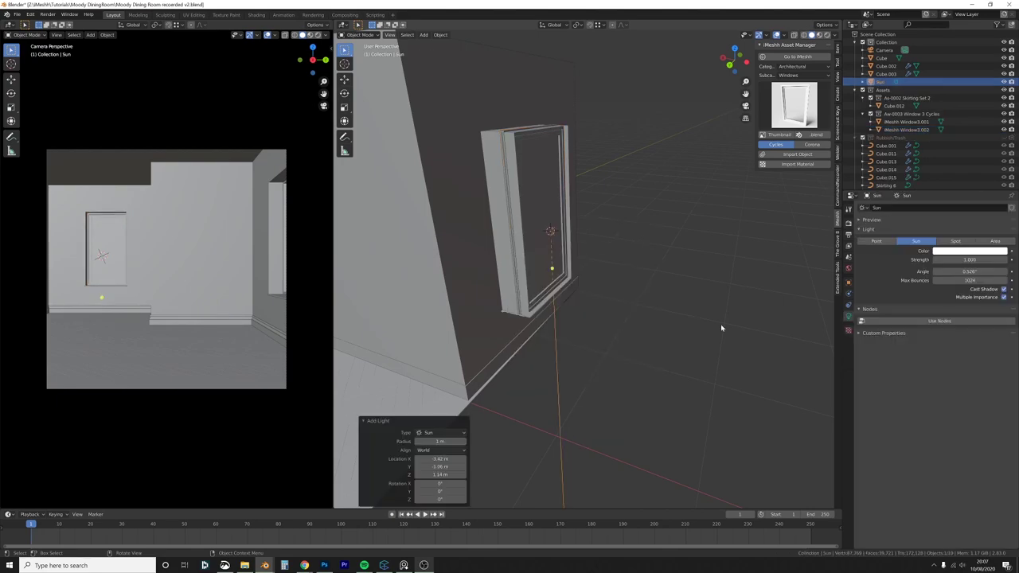
# Step: Move the Sun light up and outside the room in front view and rotate it to shine down through the back wall's window
pyautogui.press('KP_3')
pyautogui.press('KP_1')
pyautogui.scroll(-7, 720, 324)
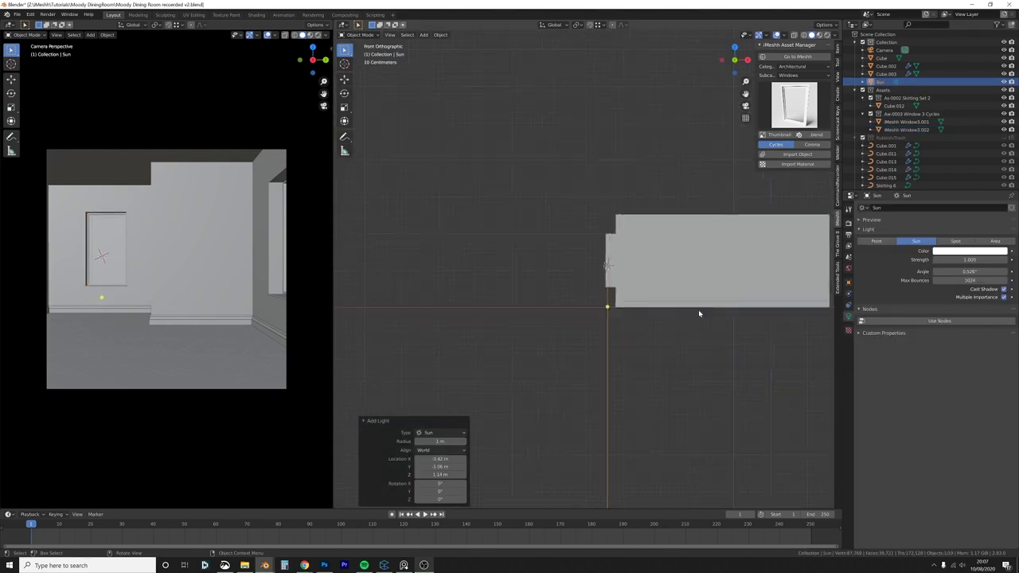
pyautogui.press('g')
pyautogui.click(523, 120)
pyautogui.press('r')
pyautogui.click(603, 259)
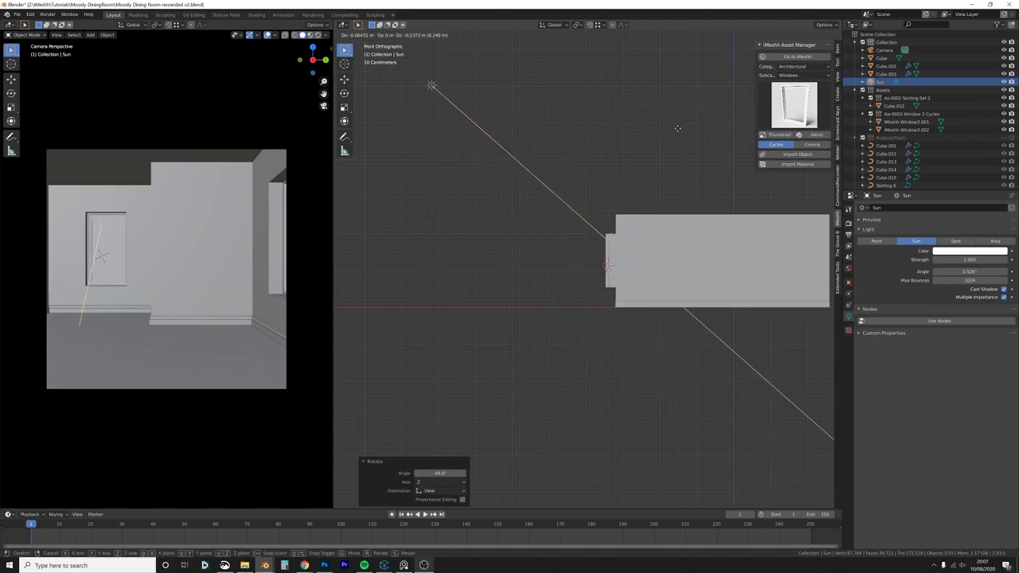
# Step: Raise the back wall's window 1.4671 m along Z out of its opening and preview the camera view in rendered shading
pyautogui.click(610, 249)
pyautogui.press('g')
pyautogui.press('z')
pyautogui.click(610, 195)
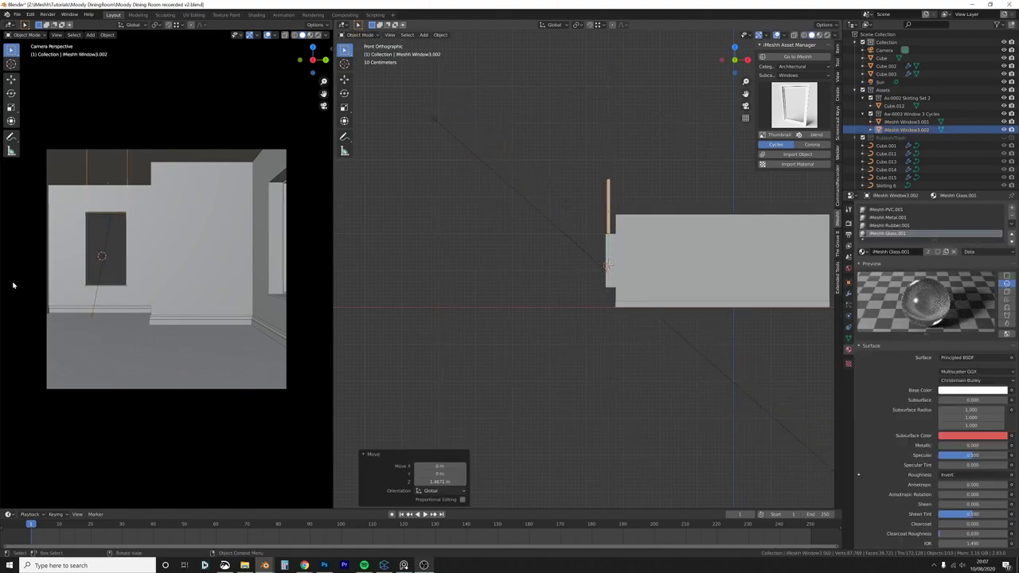
pyautogui.press('z')
pyautogui.press('z')
pyautogui.click(98, 239)
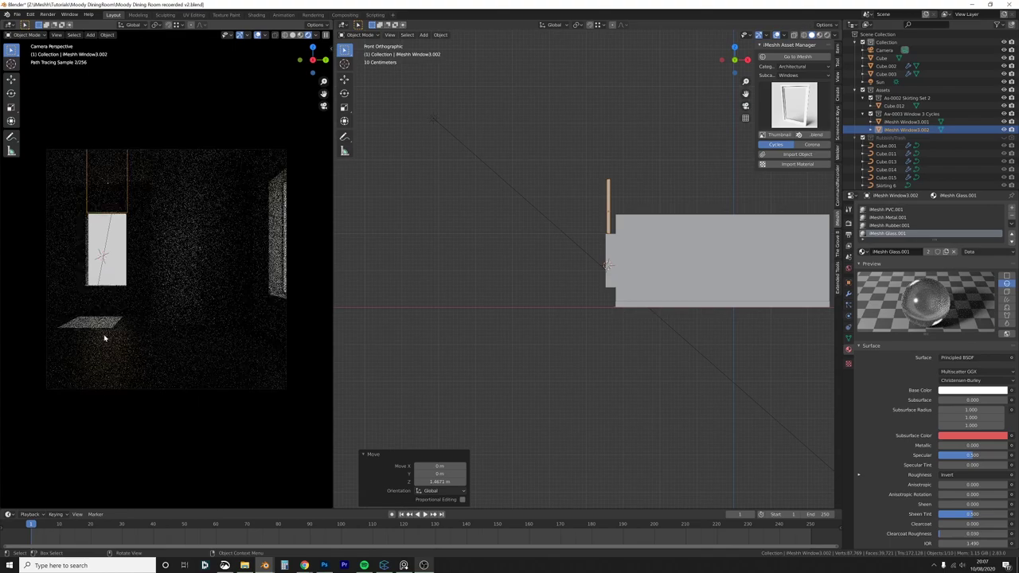
# Step: Undo the window's upward move and return the camera view to solid shading
pyautogui.click(625, 212)
pyautogui.hotkey('ctrl', 'z')
pyautogui.hotkey('ctrl', 'z')
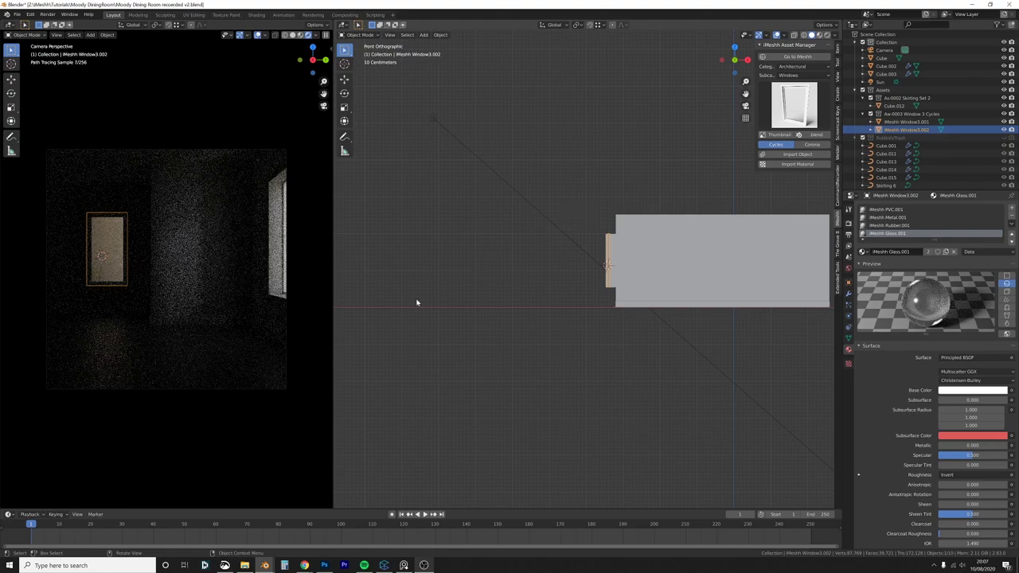
pyautogui.press('z')
pyautogui.click(270, 314)
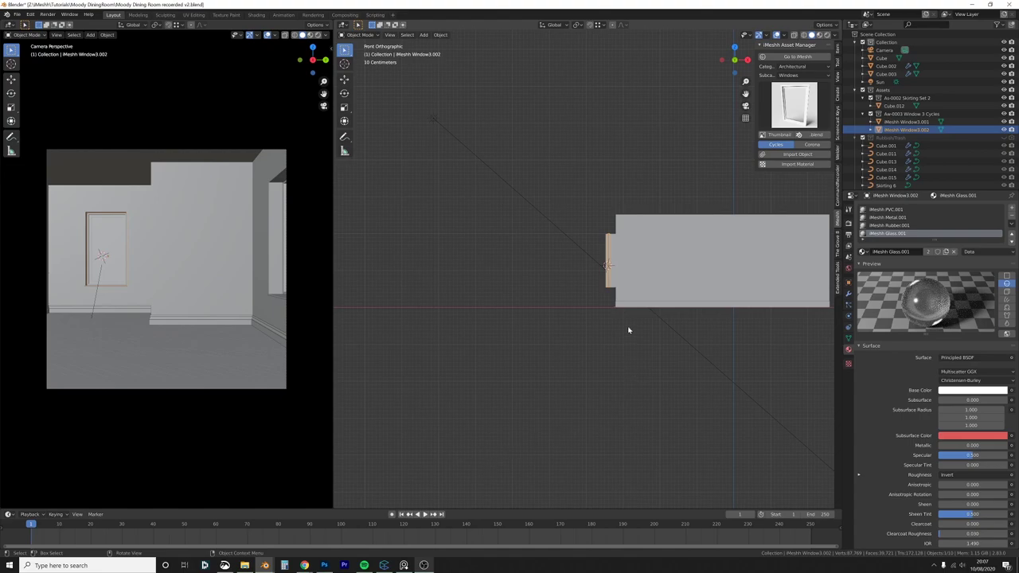
# Step: Examine the back wall's window and its mesh up close from inside the room
pyautogui.moveTo(591, 296); pyautogui.dragTo(537, 299, button='middle')
pyautogui.scroll(4, 626, 312)
pyautogui.scroll(-1, 538, 305)
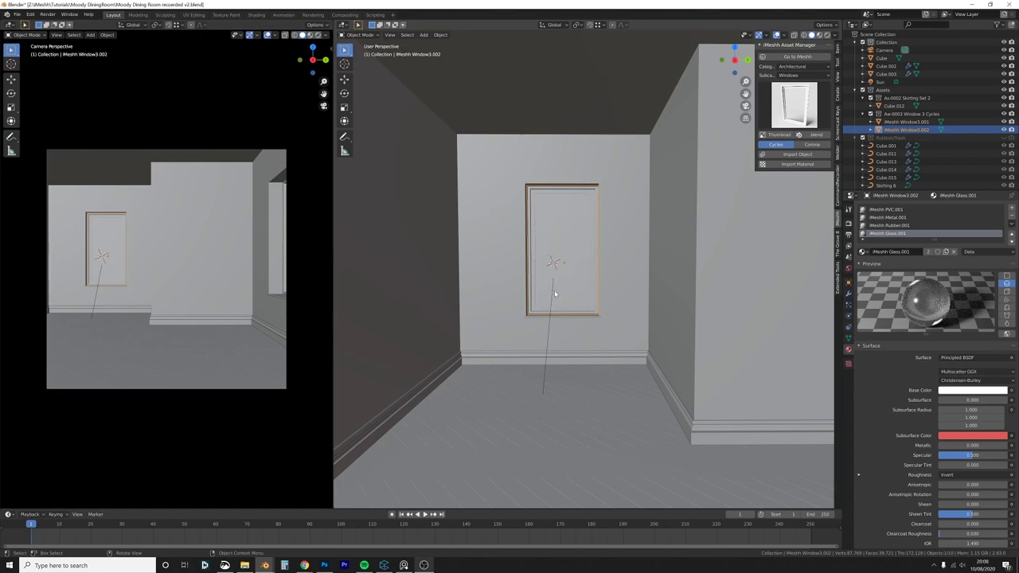
pyautogui.moveTo(555, 294); pyautogui.dragTo(553, 291, button='middle')
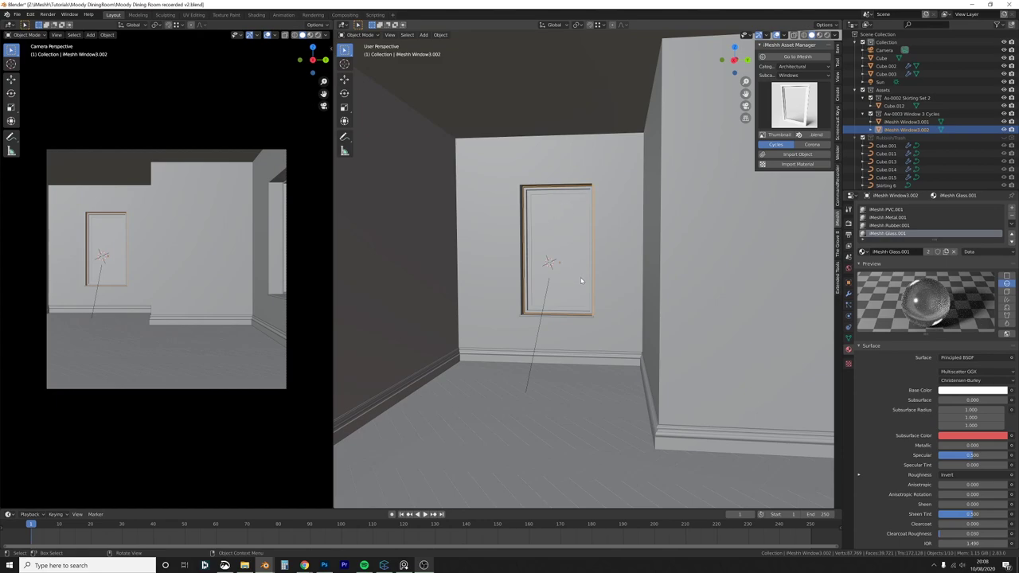
pyautogui.scroll(4, 557, 247)
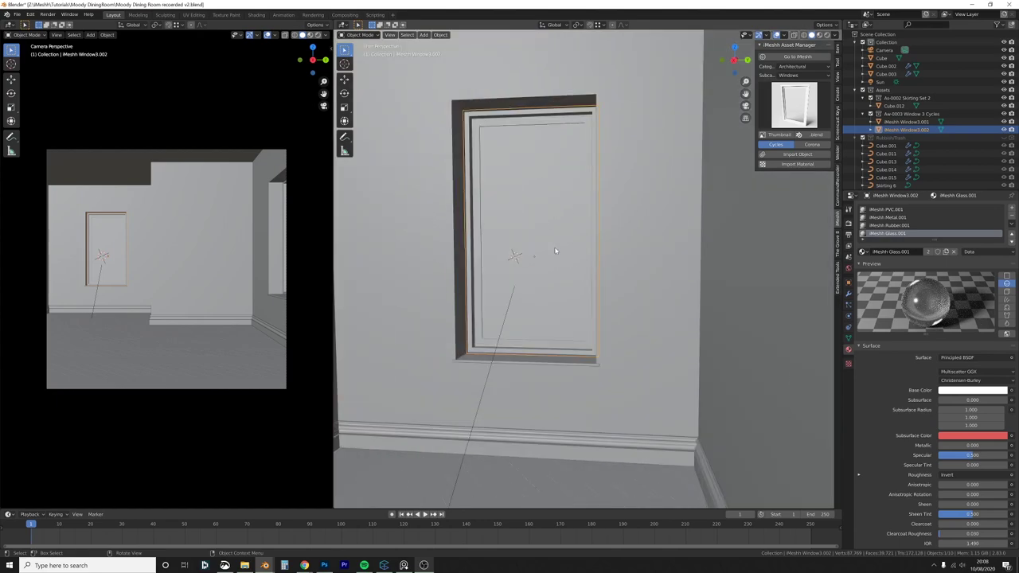
pyautogui.moveTo(557, 247); pyautogui.dragTo(547, 258, button='middle')
pyautogui.press('Tab')
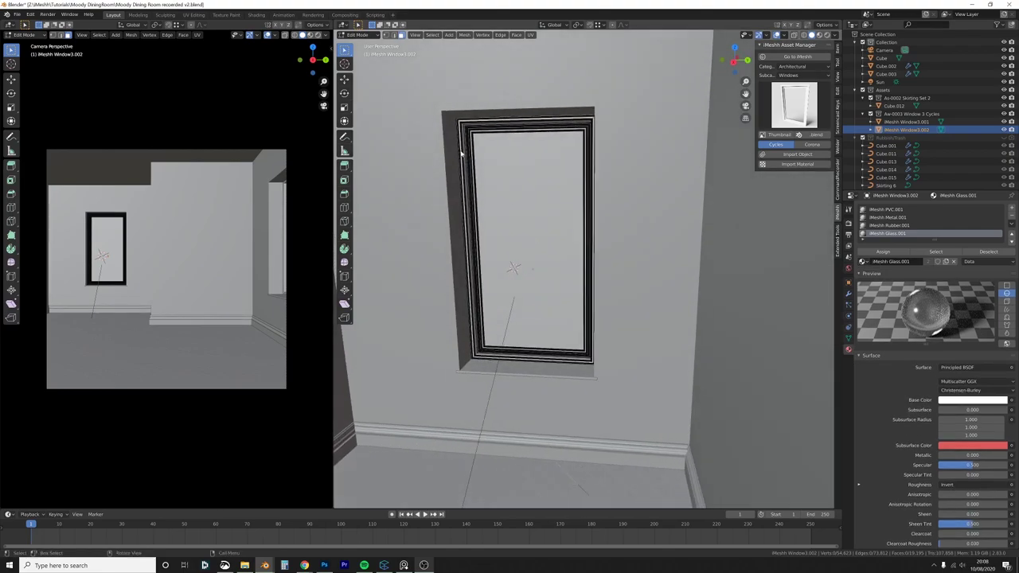
pyautogui.press('Tab')
# Step: Open the window's iMeshh Glass.001 material in the Shader Editor and display the camera view in rendered shading
pyautogui.click(345, 25)
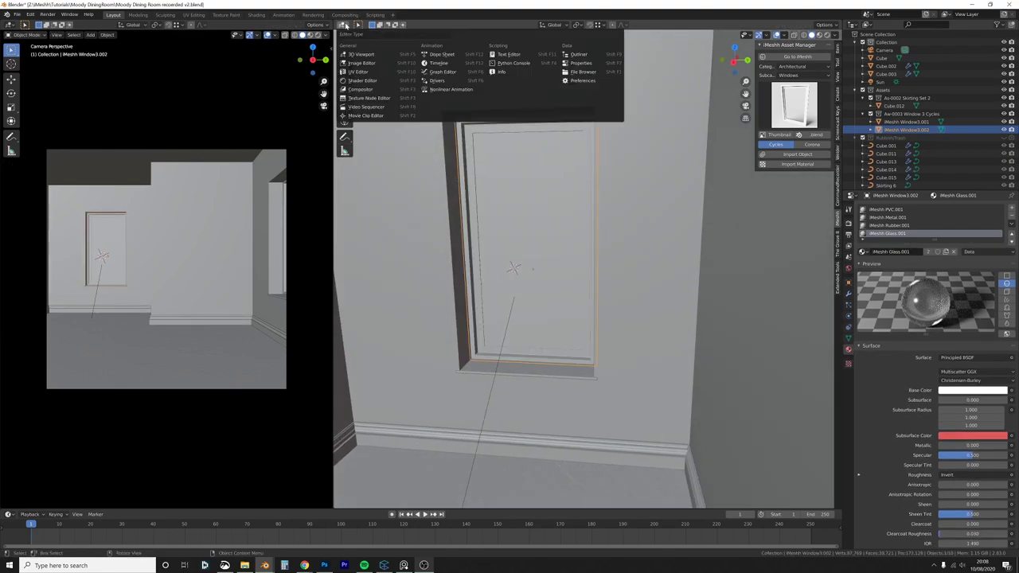
pyautogui.click(372, 77)
pyautogui.moveTo(495, 245); pyautogui.dragTo(533, 243, button='middle')
pyautogui.press('z')
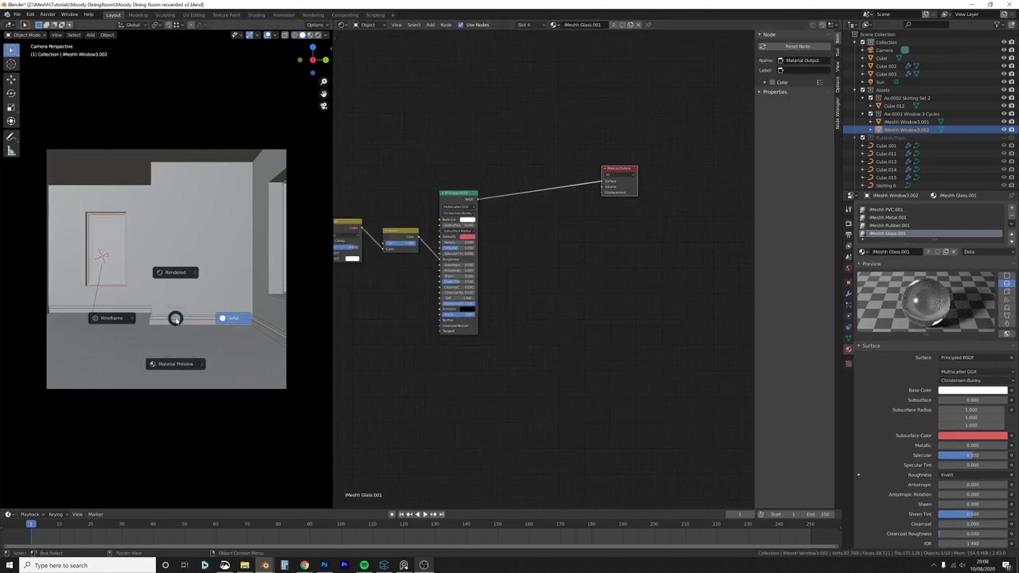
pyautogui.click(175, 272)
# Step: Insert a Mix Shader between the Principled BSDF and Material Output, and return the camera view to solid shading
pyautogui.hotkey('shift', 'a')
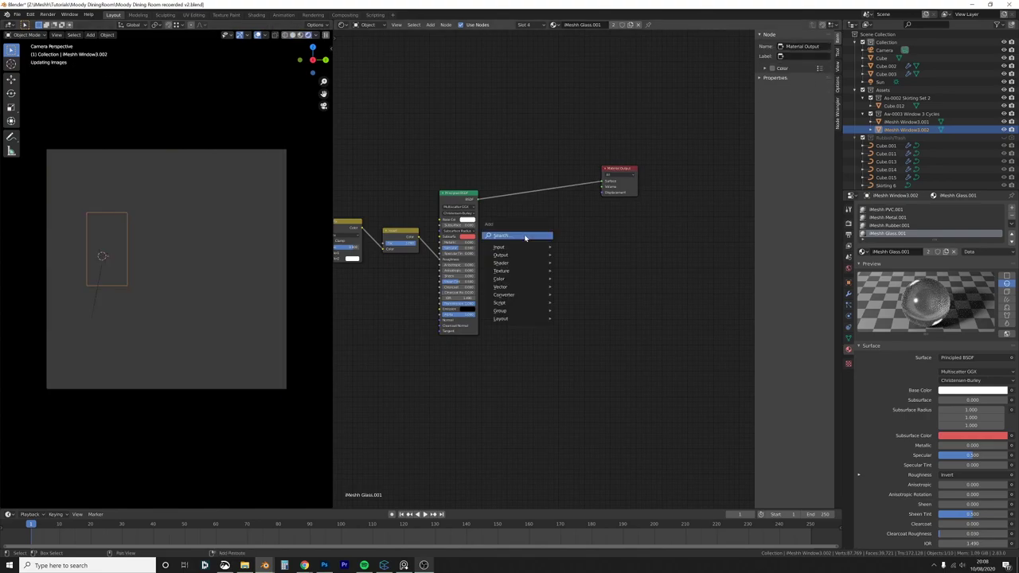
pyautogui.click(525, 236)
pyautogui.write('mix')
pyautogui.press('Return')
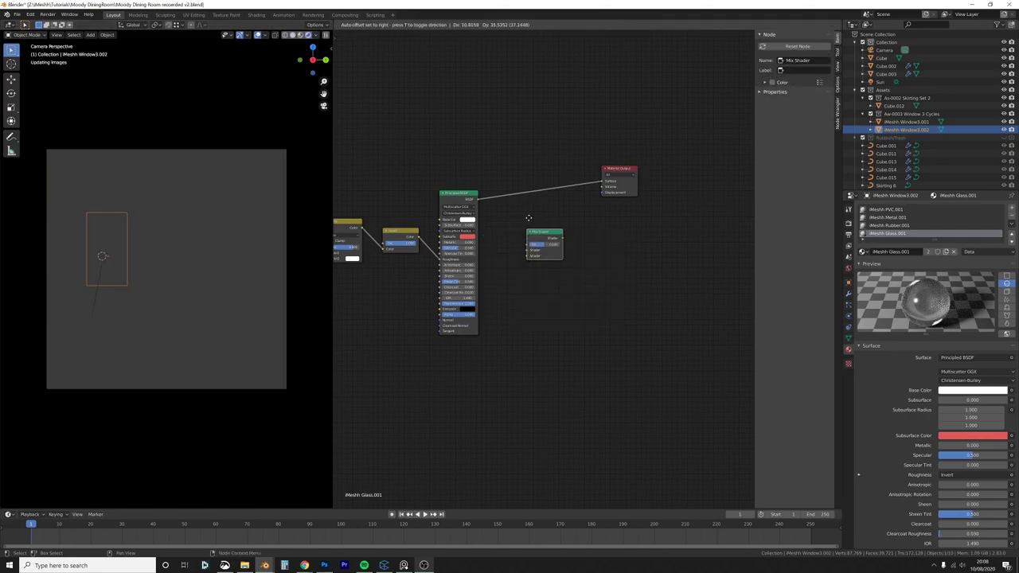
pyautogui.click(537, 191)
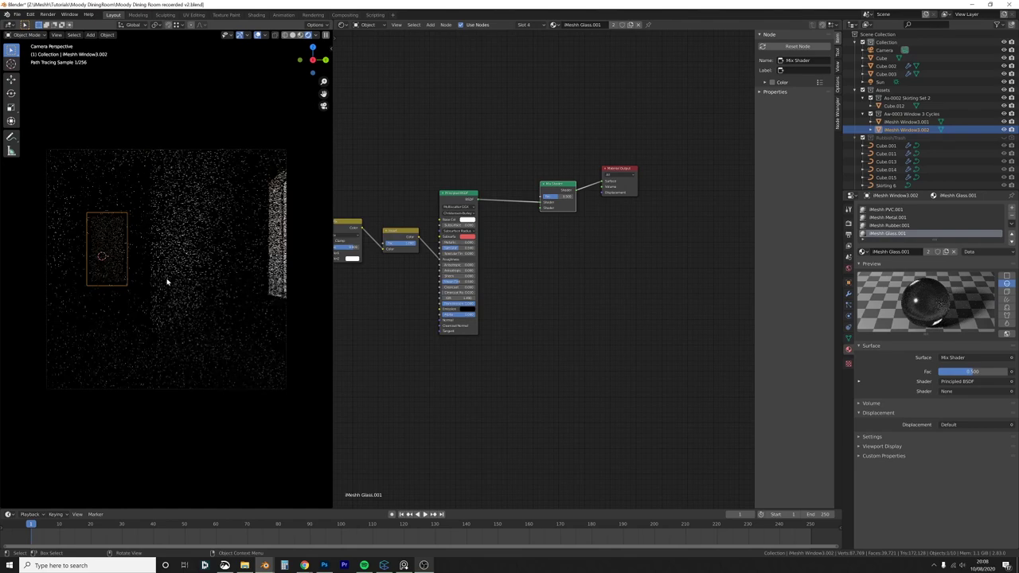
pyautogui.press('z')
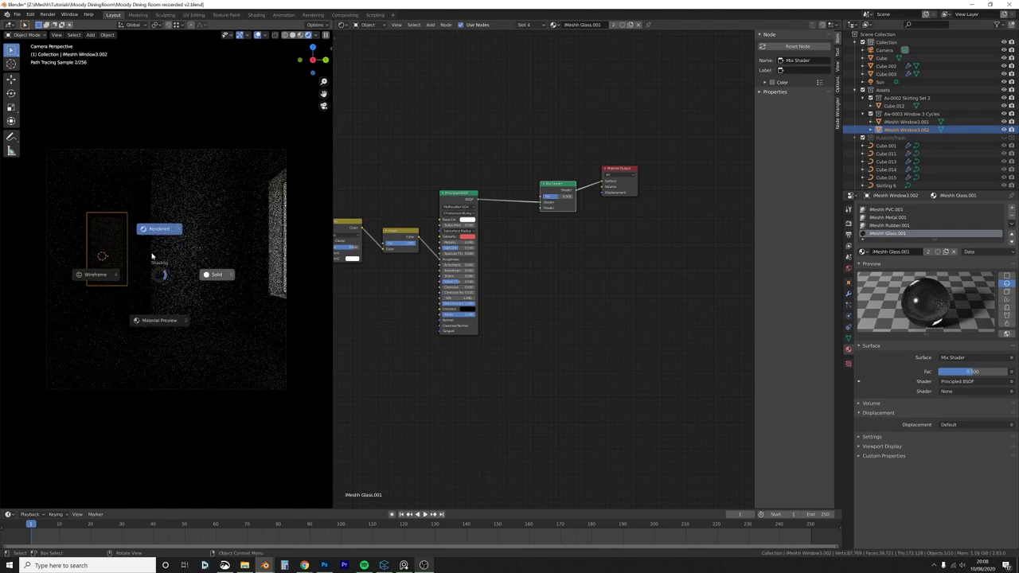
pyautogui.click(216, 274)
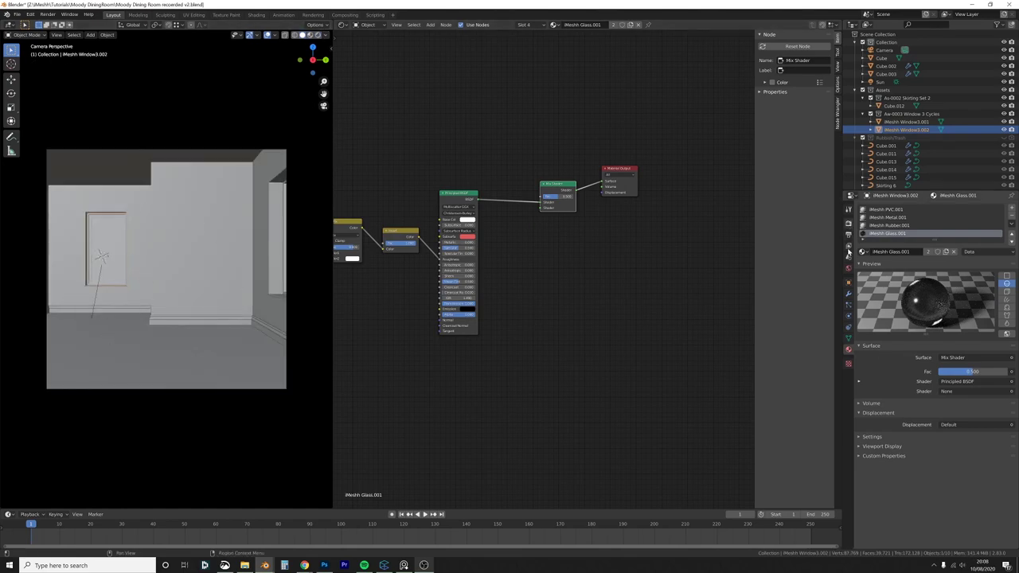
# Step: Enable Simplify in the render settings with a viewport Texture Limit of 1024 and preview the camera view in rendered shading
pyautogui.click(848, 224)
pyautogui.scroll(-4, 870, 441)
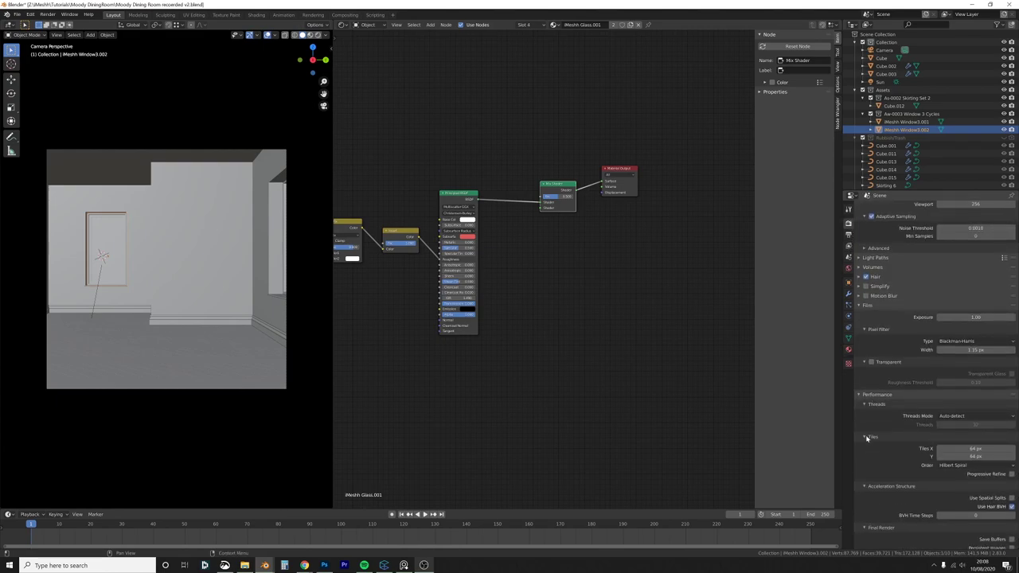
pyautogui.scroll(4, 859, 396)
pyautogui.click(859, 473)
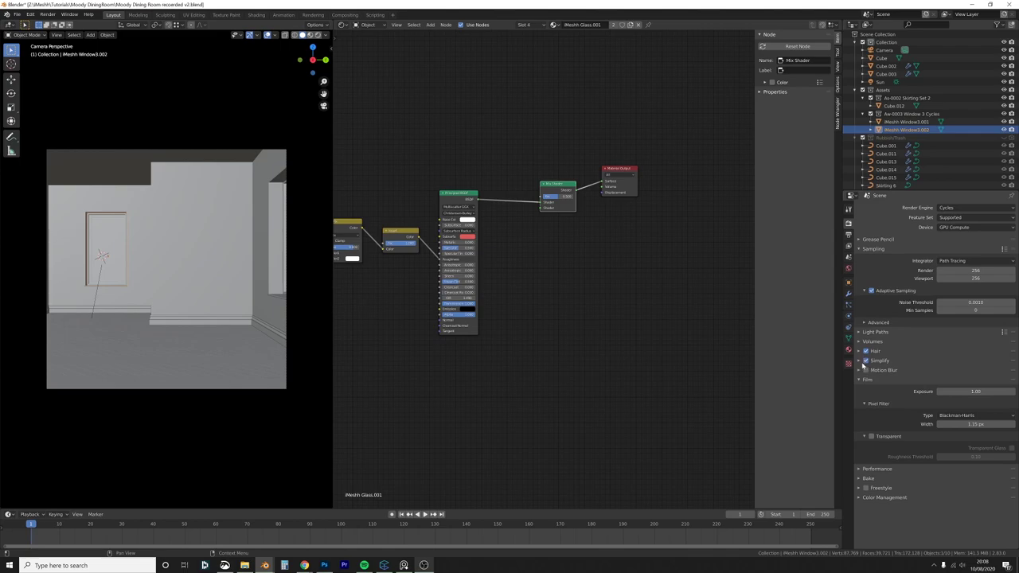
pyautogui.click(861, 363)
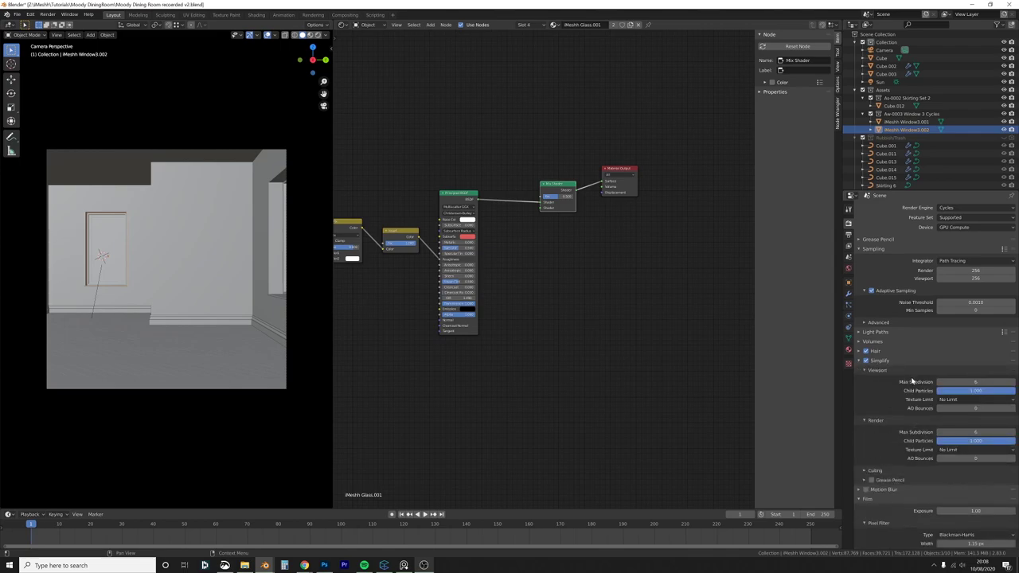
pyautogui.click(960, 399)
pyautogui.click(959, 444)
pyautogui.press('z')
pyautogui.click(235, 279)
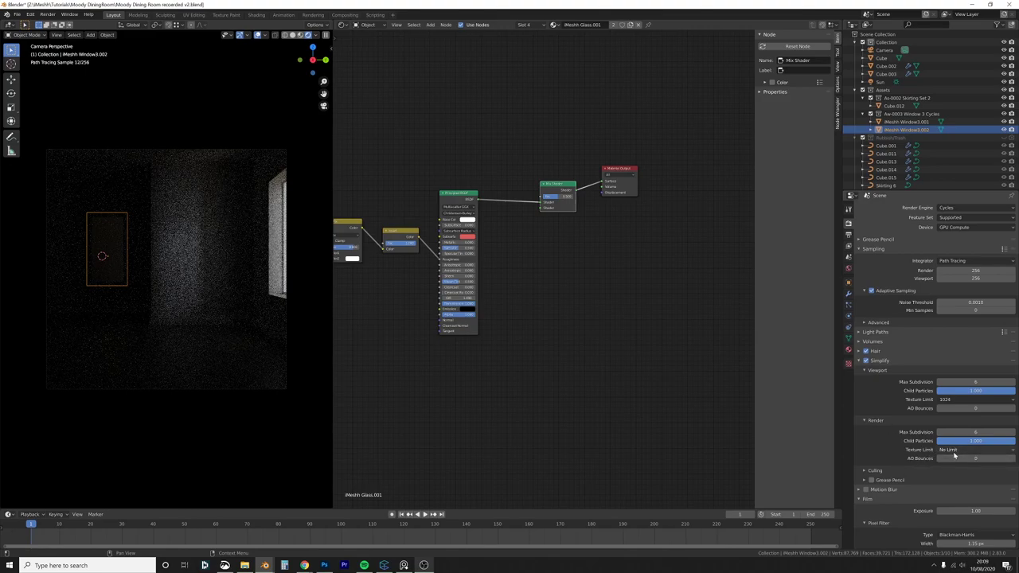
pyautogui.click(954, 451)
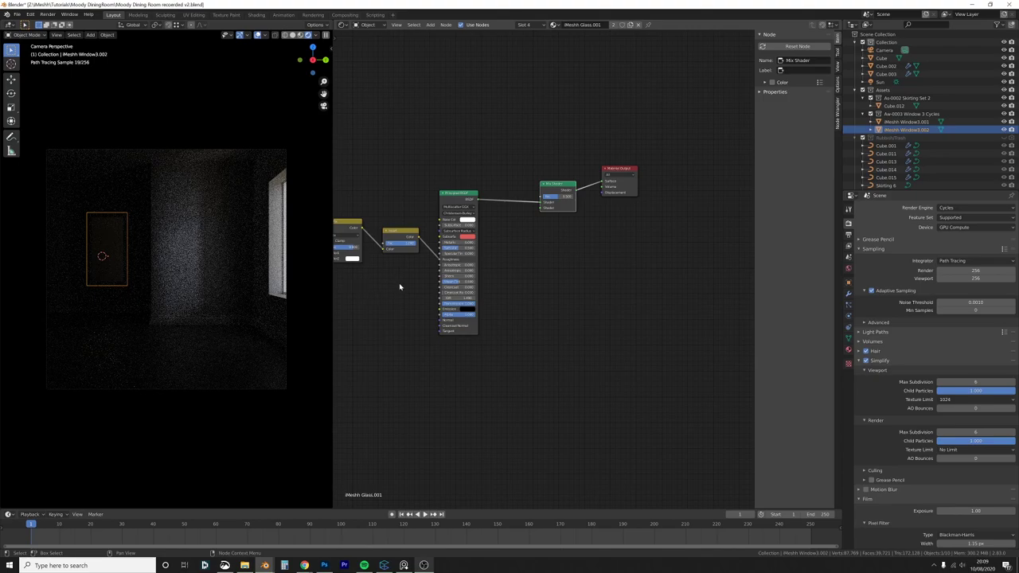
# Step: Add a Light Path node above the Principled BSDF in the glass material
pyautogui.moveTo(400, 286); pyautogui.dragTo(419, 292, button='middle')
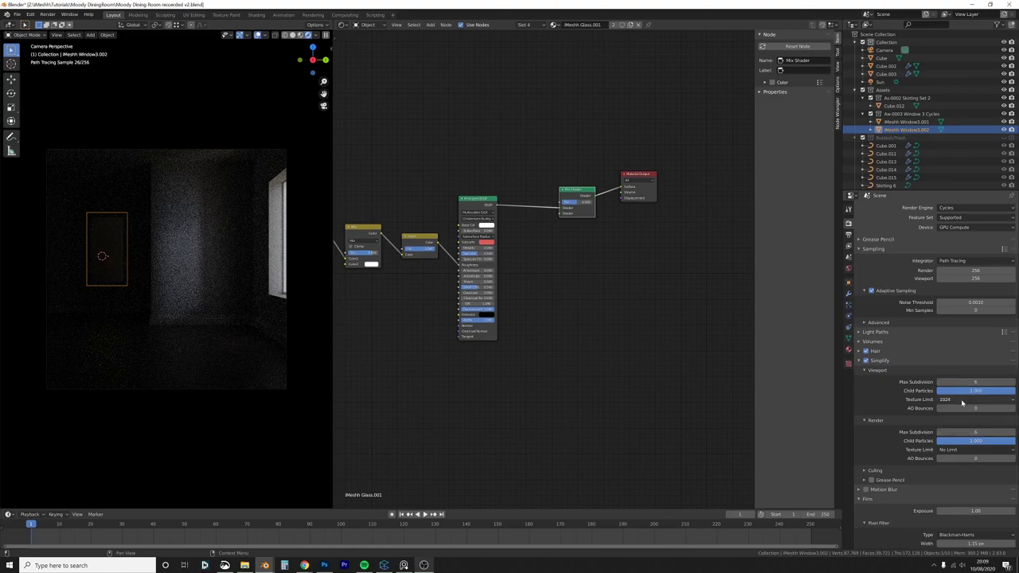
pyautogui.moveTo(584, 246); pyautogui.dragTo(566, 262, button='middle')
pyautogui.scroll(1, 525, 238)
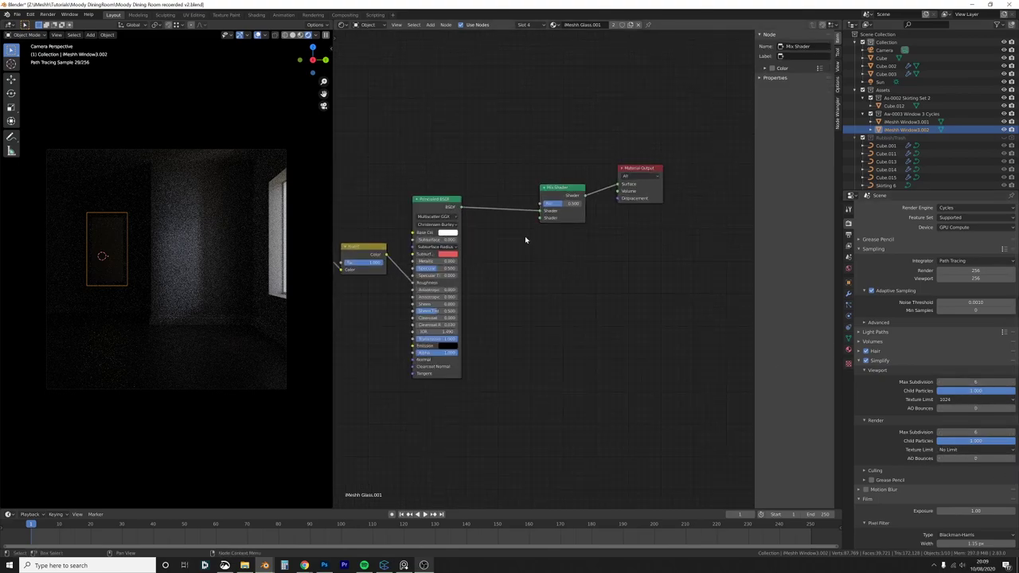
pyautogui.hotkey('shift', 'a')
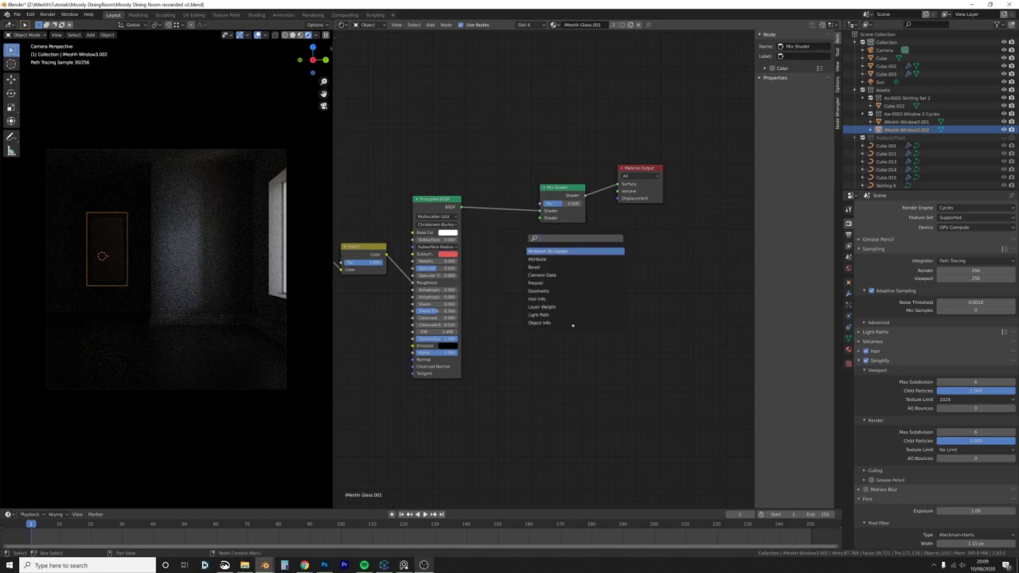
pyautogui.write('light')
pyautogui.press('Return')
pyautogui.click(411, 68)
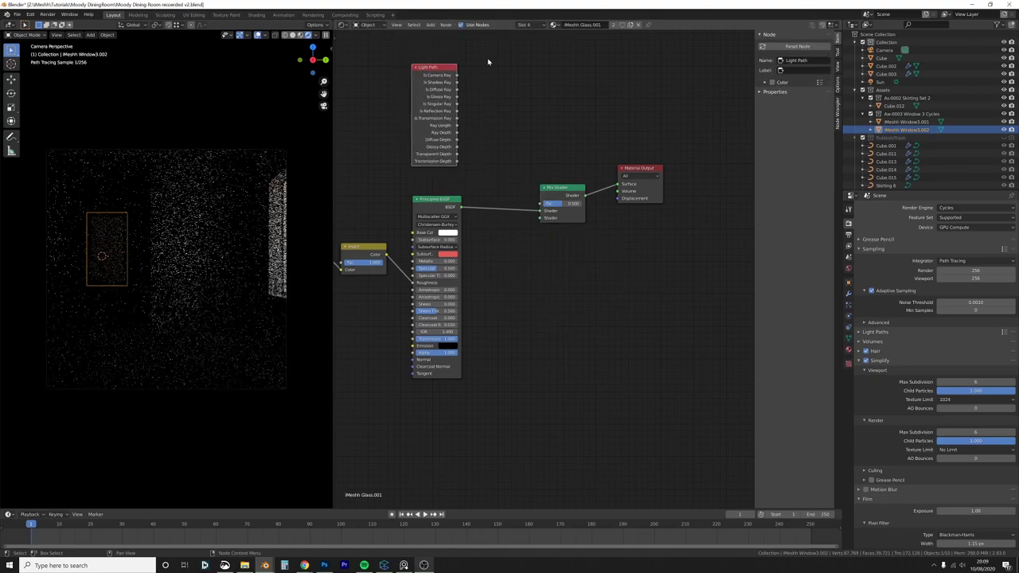
# Step: Add a Math node set to Add and connect the Light Path's Is Shadow Ray and Is Diffuse Ray outputs to its two values
pyautogui.moveTo(487, 61); pyautogui.dragTo(488, 88, button='middle')
pyautogui.hotkey('shift', 'a')
pyautogui.click(491, 87)
pyautogui.write('math')
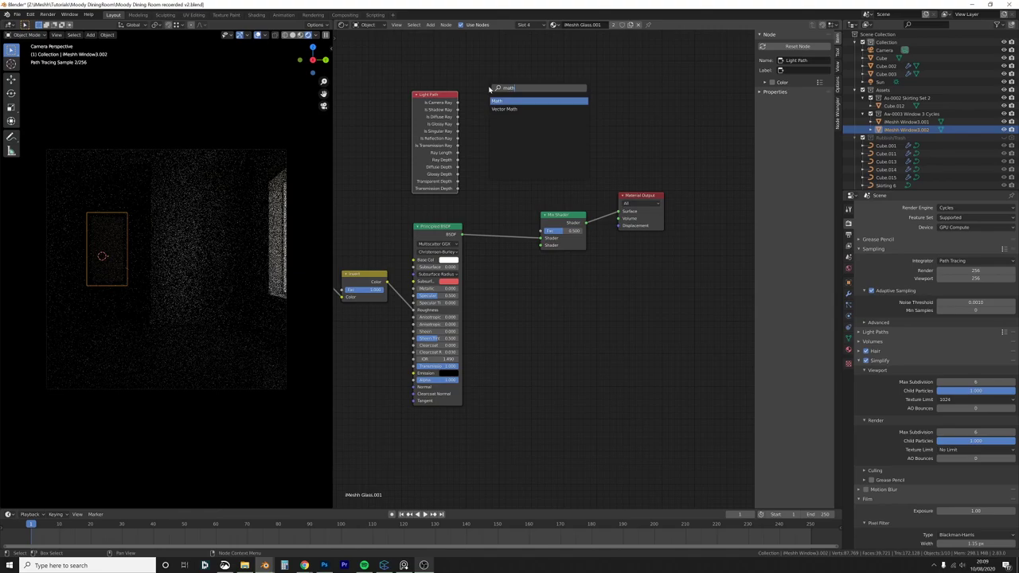
pyautogui.press('Return')
pyautogui.click(490, 90)
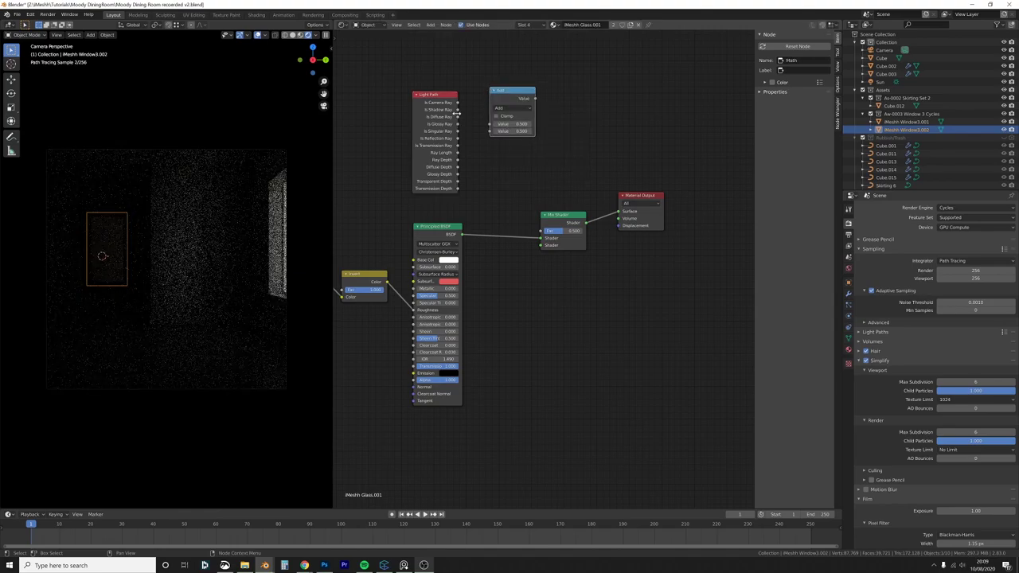
pyautogui.moveTo(458, 110); pyautogui.dragTo(490, 131)
# Step: Add a Transparent BSDF, connect it to the Mix Shader's second Shader input and place it beside the Principled BSDF
pyautogui.hotkey('shift', 'a')
pyautogui.write('tra')
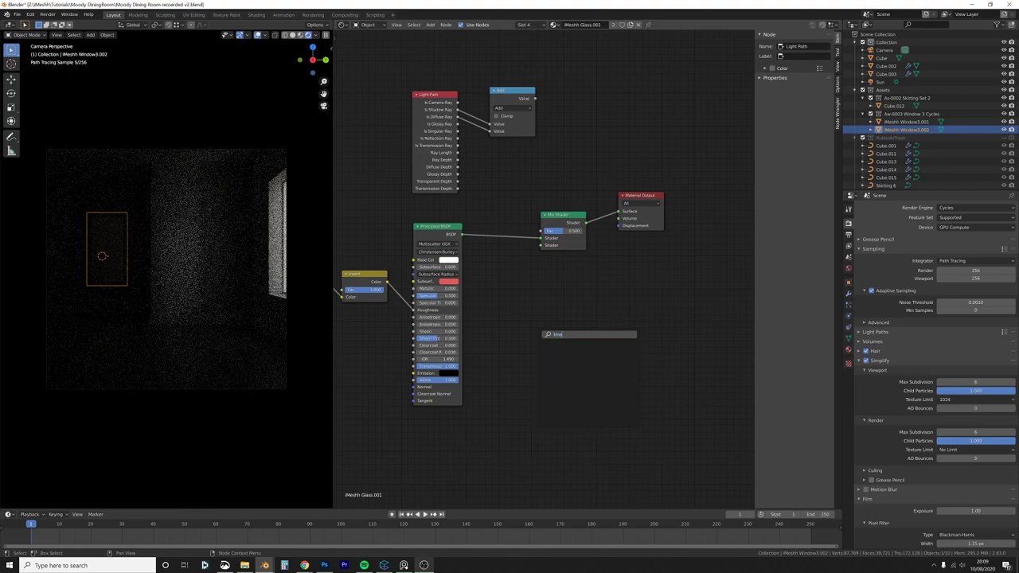
pyautogui.write('nspa')
pyautogui.press('Return')
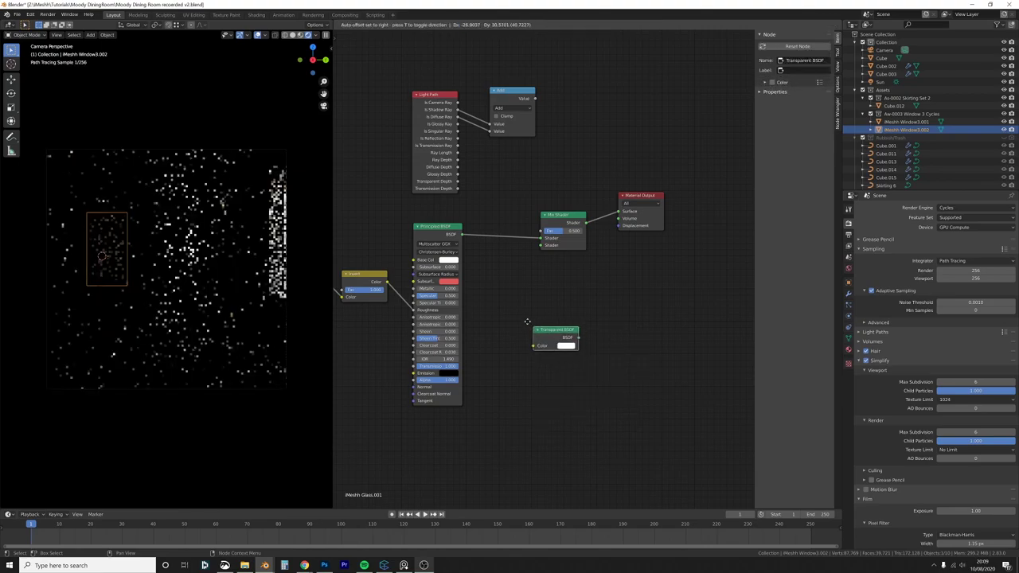
pyautogui.moveTo(548, 334); pyautogui.dragTo(542, 247)
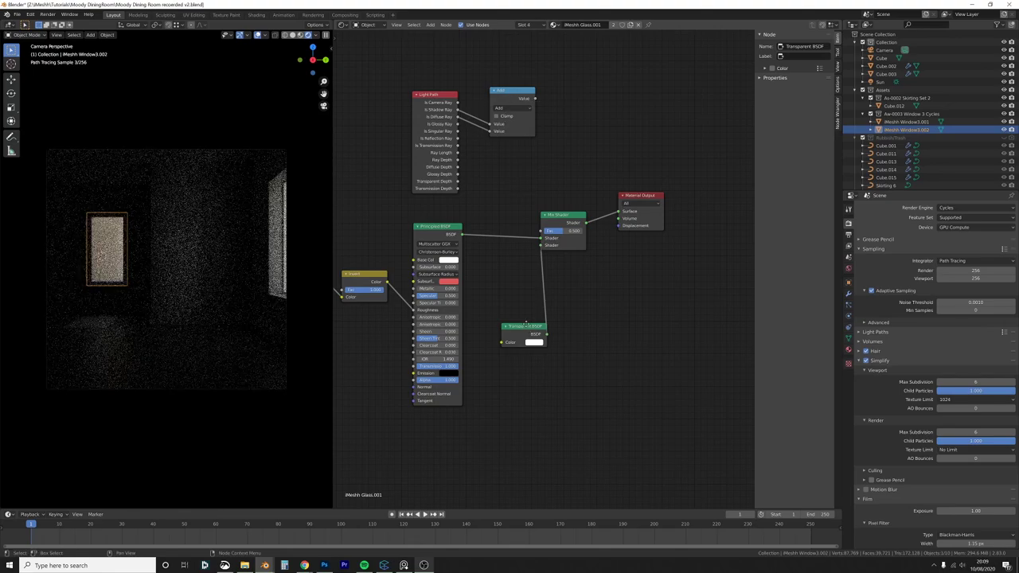
pyautogui.moveTo(522, 328); pyautogui.dragTo(495, 309)
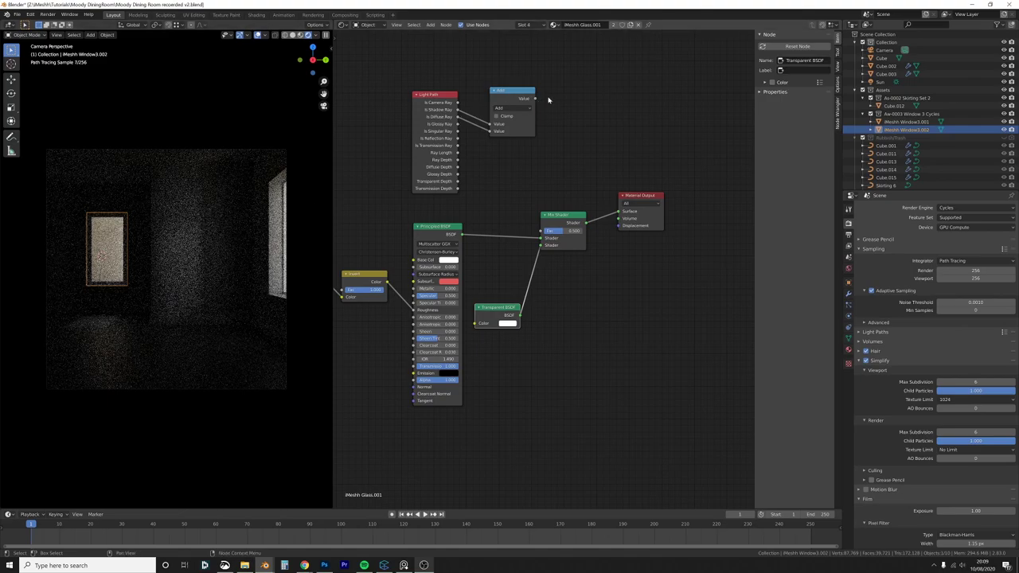
# Step: Connect the Add node's Value to the Mix Shader's Fac and return the camera view to solid shading
pyautogui.moveTo(536, 98); pyautogui.dragTo(541, 231)
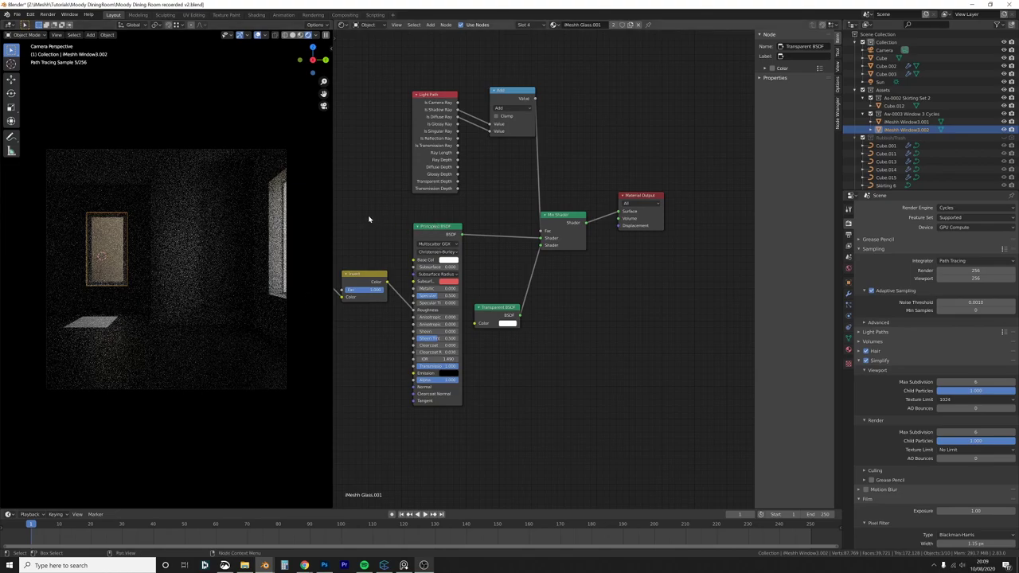
pyautogui.press('z')
pyautogui.click(254, 372)
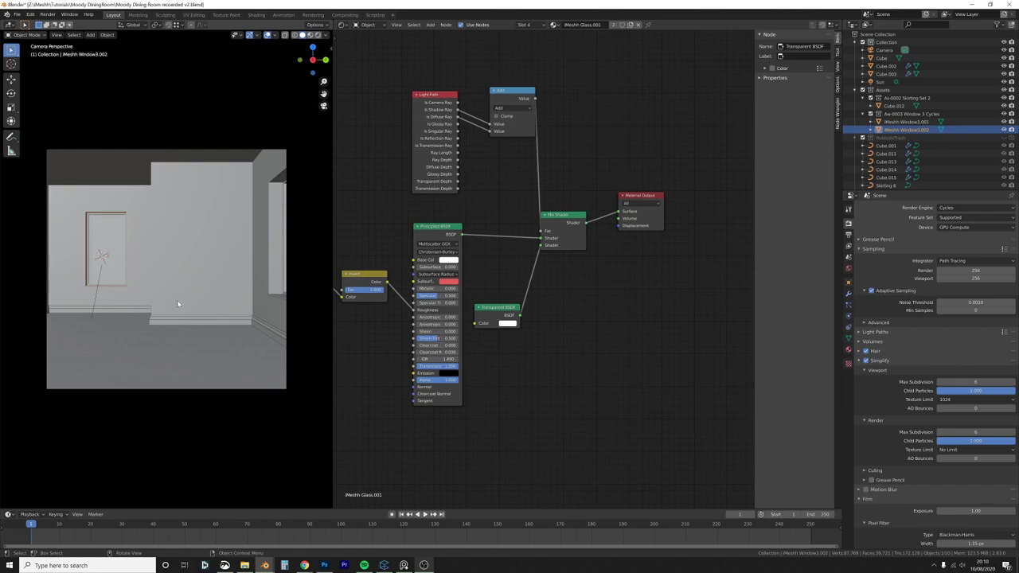
pyautogui.moveTo(170, 311); pyautogui.dragTo(203, 334, button='middle')
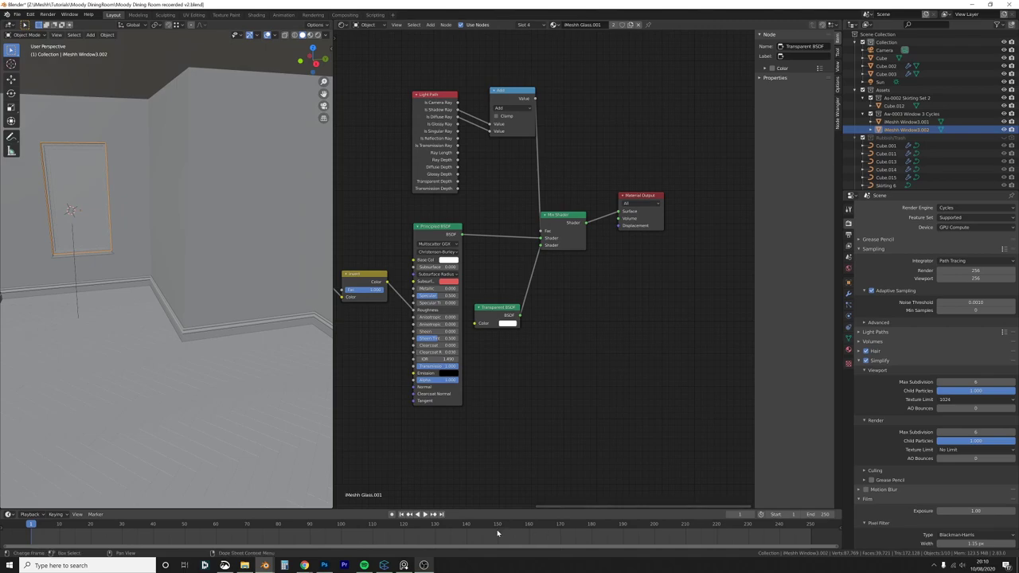
# Step: Switch to the reference image board and look through the interior photos for dining furniture, lighting and room details
pyautogui.click(405, 565)
pyautogui.moveTo(673, 412); pyautogui.dragTo(628, 409, button='middle')
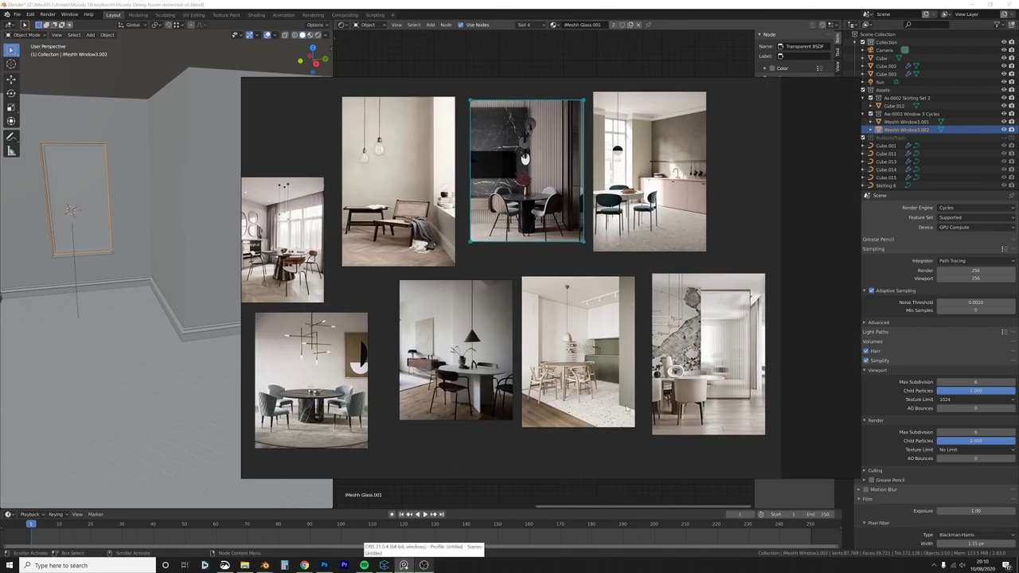
pyautogui.scroll(3, 718, 353)
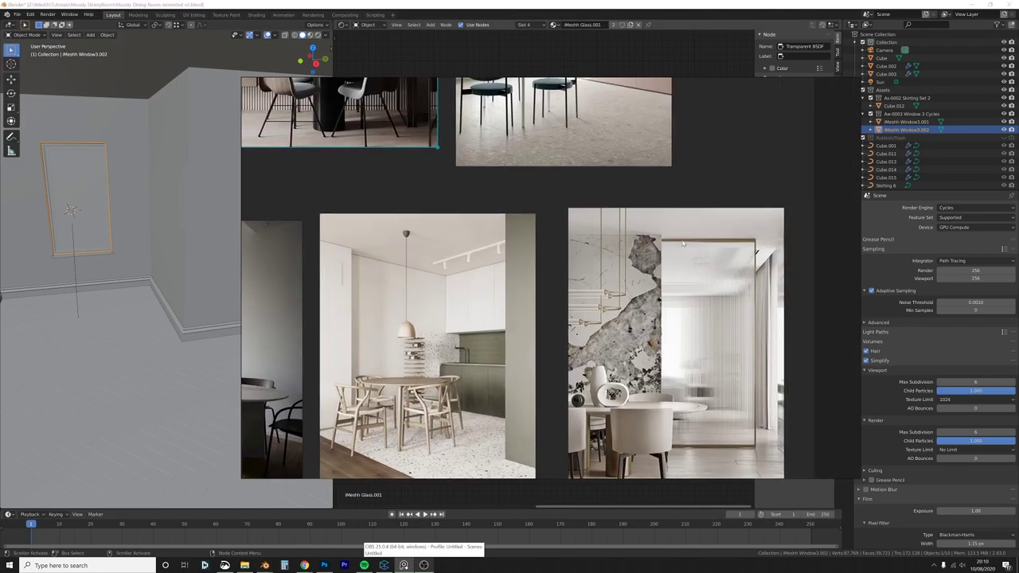
pyautogui.moveTo(708, 370); pyautogui.dragTo(699, 366, button='middle')
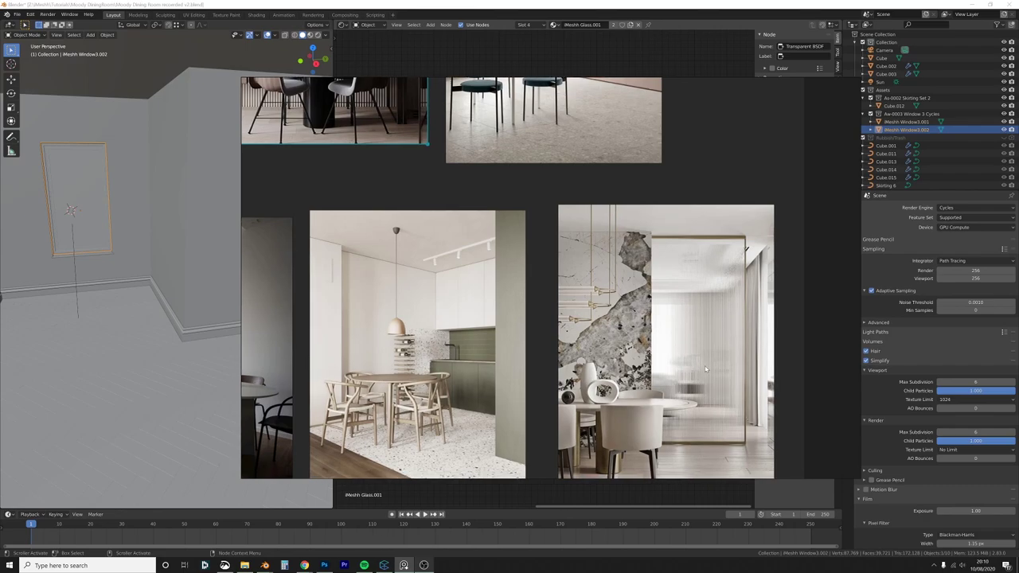
pyautogui.moveTo(558, 199); pyautogui.dragTo(564, 357, button='middle')
pyautogui.moveTo(378, 186); pyautogui.dragTo(491, 238, button='middle')
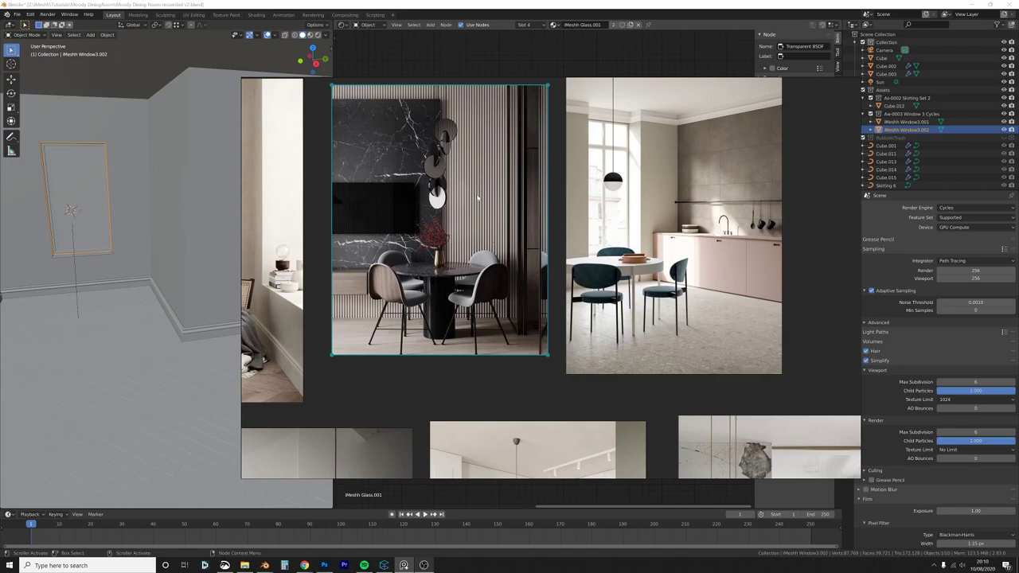
pyautogui.moveTo(562, 242); pyautogui.dragTo(668, 150, button='middle')
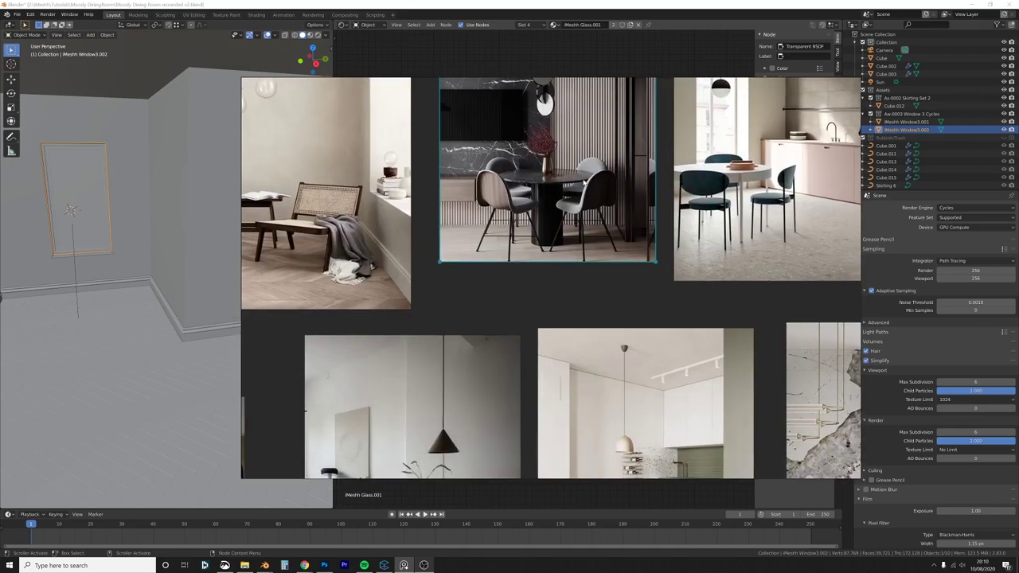
pyautogui.moveTo(504, 323)
pyautogui.mouseDown(button='middle')
pyautogui.moveTo(505, 223)
pyautogui.moveTo(701, 133)
pyautogui.mouseUp(button='middle')
pyautogui.moveTo(364, 318); pyautogui.dragTo(408, 307, button='middle')
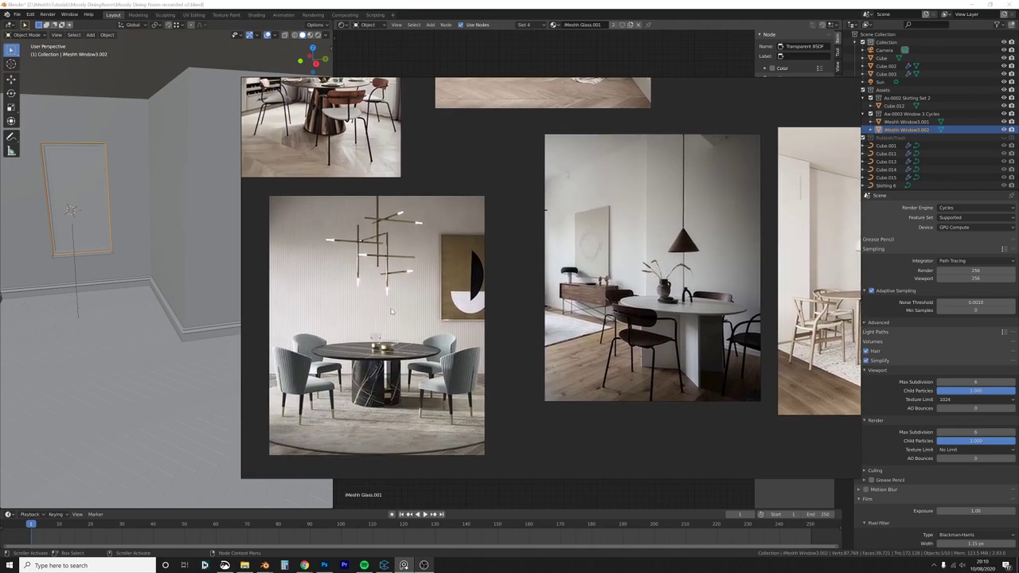
pyautogui.scroll(3, 391, 311)
pyautogui.scroll(-1, 413, 362)
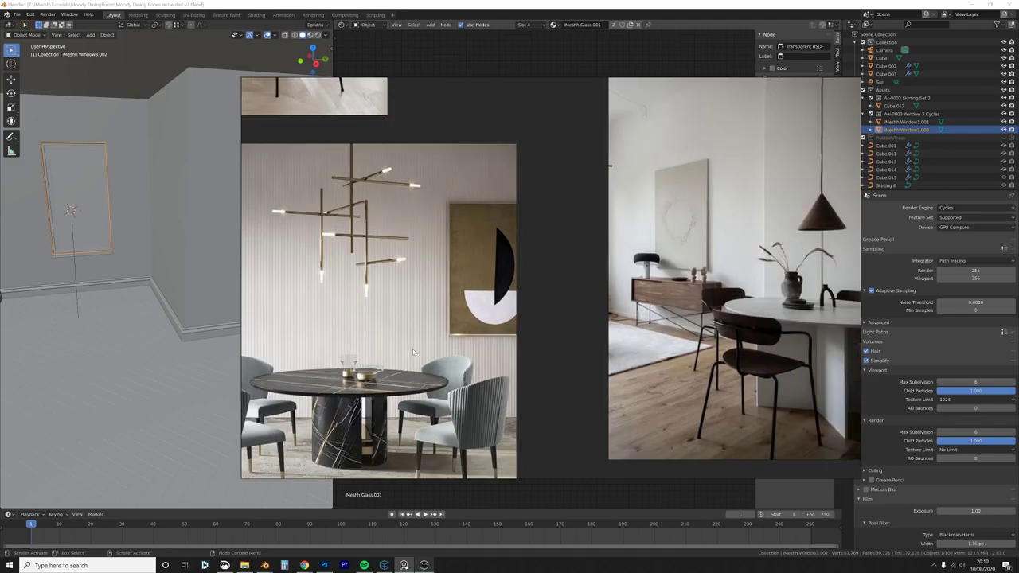
pyautogui.moveTo(407, 349); pyautogui.dragTo(433, 414, button='middle')
pyautogui.moveTo(422, 210)
pyautogui.mouseDown(button='middle')
pyautogui.moveTo(482, 401)
pyautogui.moveTo(603, 435)
pyautogui.mouseUp(button='middle')
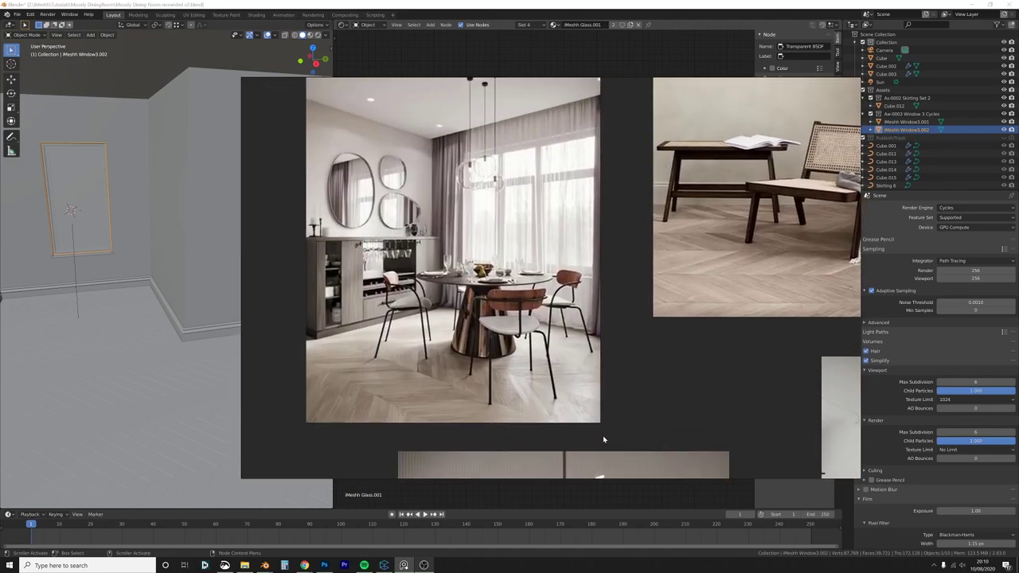
pyautogui.moveTo(710, 300); pyautogui.dragTo(554, 406, button='middle')
pyautogui.moveTo(634, 348); pyautogui.dragTo(408, 131, button='middle')
pyautogui.moveTo(759, 450); pyautogui.dragTo(569, 288, button='middle')
pyautogui.scroll(-2, 569, 288)
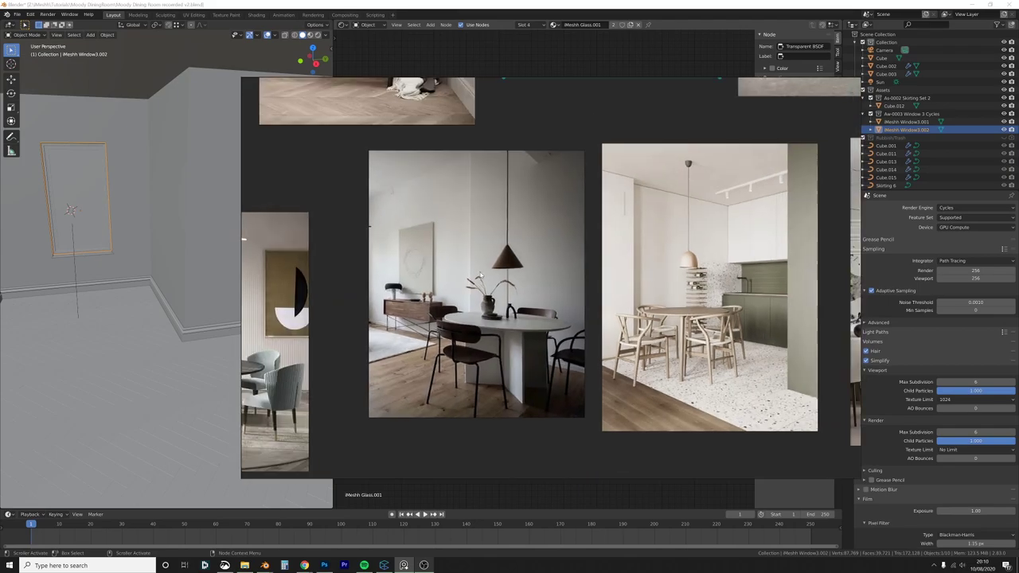
pyautogui.moveTo(852, 417); pyautogui.dragTo(535, 264, button='middle')
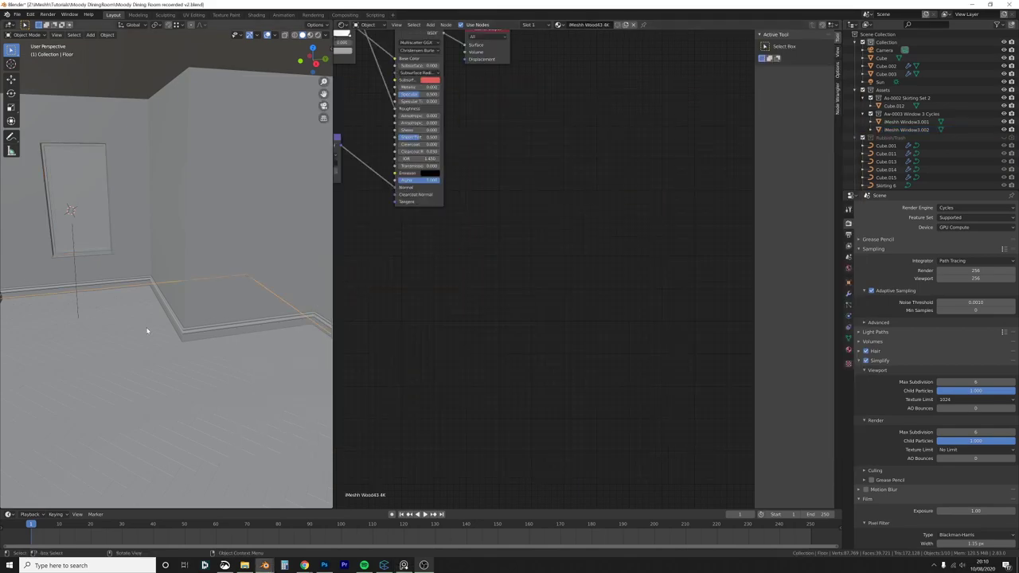
# Step: Inspect the room's corner and compare it with the ceiling and curtain detail beside the glass partition in the reference photo
pyautogui.moveTo(148, 314); pyautogui.dragTo(248, 310, button='middle')
pyautogui.hotkey('alt', 'Tab')
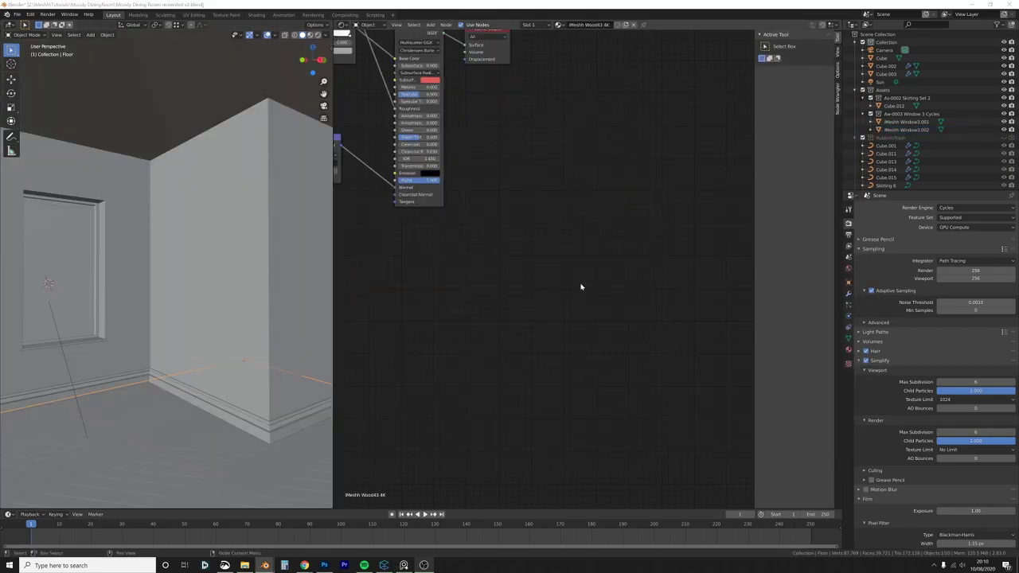
pyautogui.moveTo(630, 183); pyautogui.dragTo(596, 317, button='middle')
pyautogui.scroll(5, 639, 205)
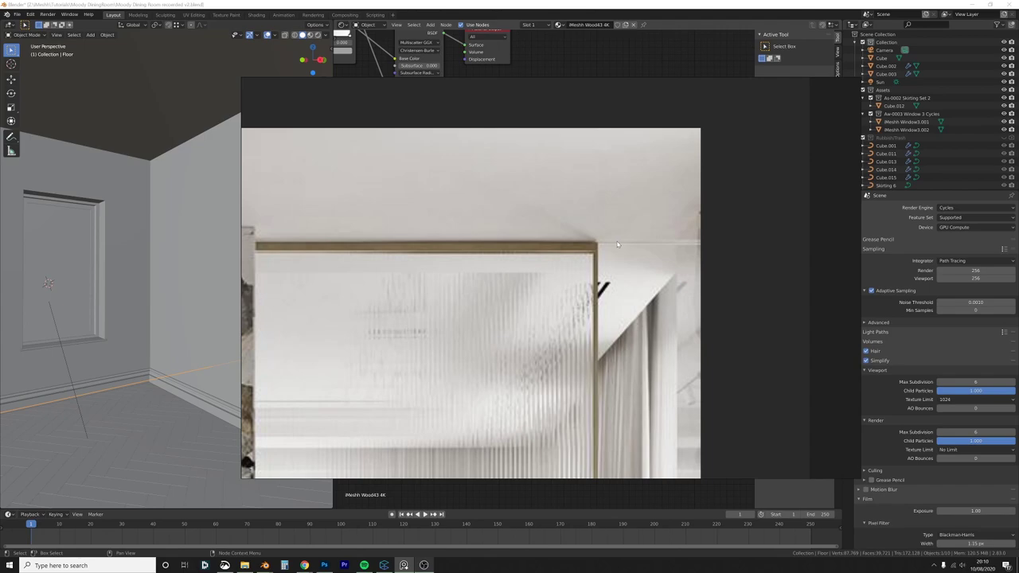
# Step: Add one loop cut across the room mesh's ceiling and slide it close to the wall corner with a factor of about 0.9
pyautogui.moveTo(167, 232); pyautogui.dragTo(215, 209, button='middle')
pyautogui.click(273, 169)
pyautogui.press('Tab')
pyautogui.hotkey('ctrl', 'r')
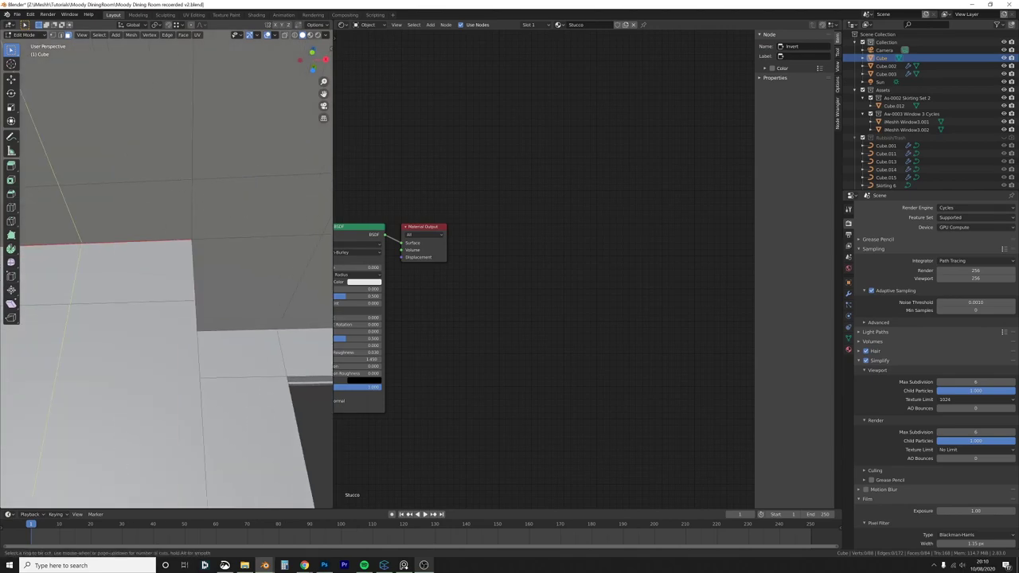
pyautogui.click(214, 209)
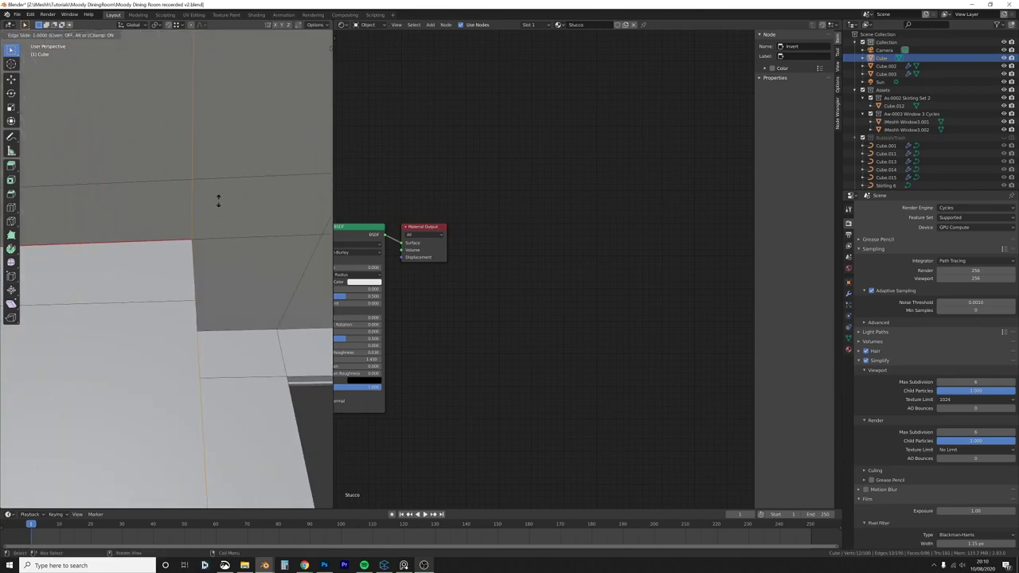
pyautogui.click(265, 167)
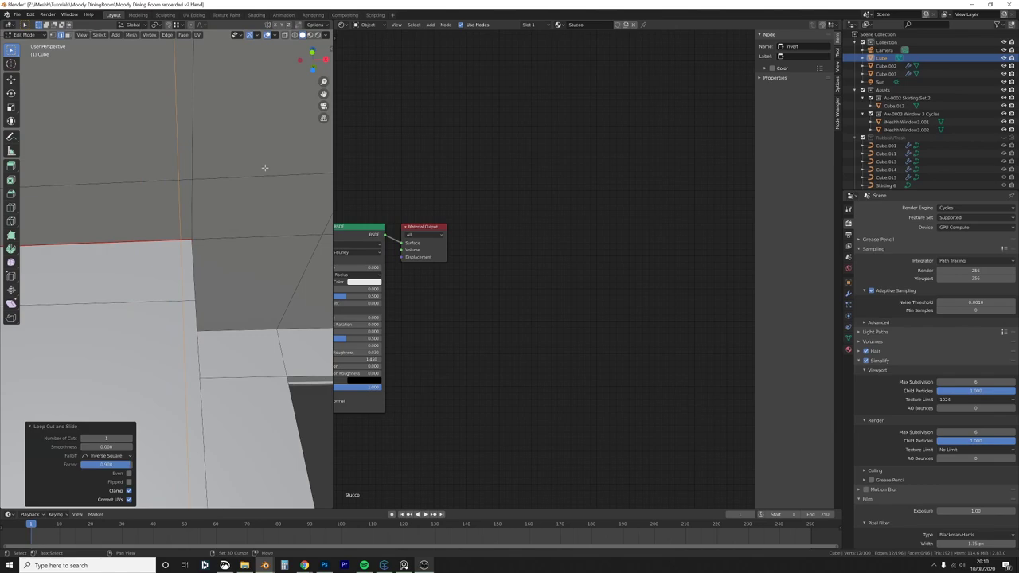
# Step: Extrude the narrow strip of ceiling faces along the wall by about 0.025 m to form a recess
pyautogui.press('3')
pyautogui.click(183, 188)
pyautogui.keyDown('shift'); pyautogui.click(184, 167); pyautogui.keyUp('shift')
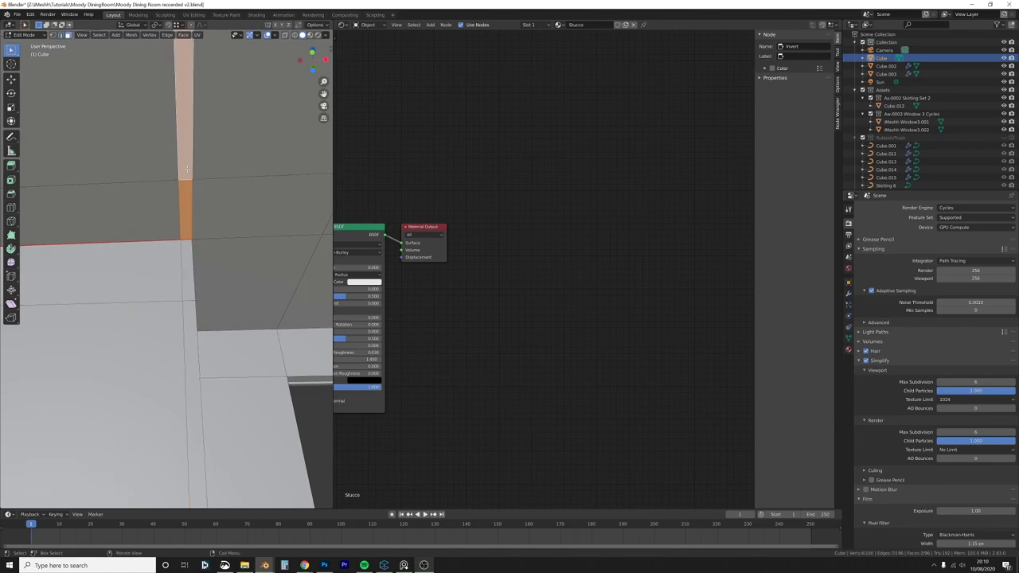
pyautogui.moveTo(183, 167); pyautogui.dragTo(196, 194, button='middle')
pyautogui.moveTo(248, 97); pyautogui.dragTo(275, 209, button='middle')
pyautogui.press('e')
pyautogui.click(278, 146)
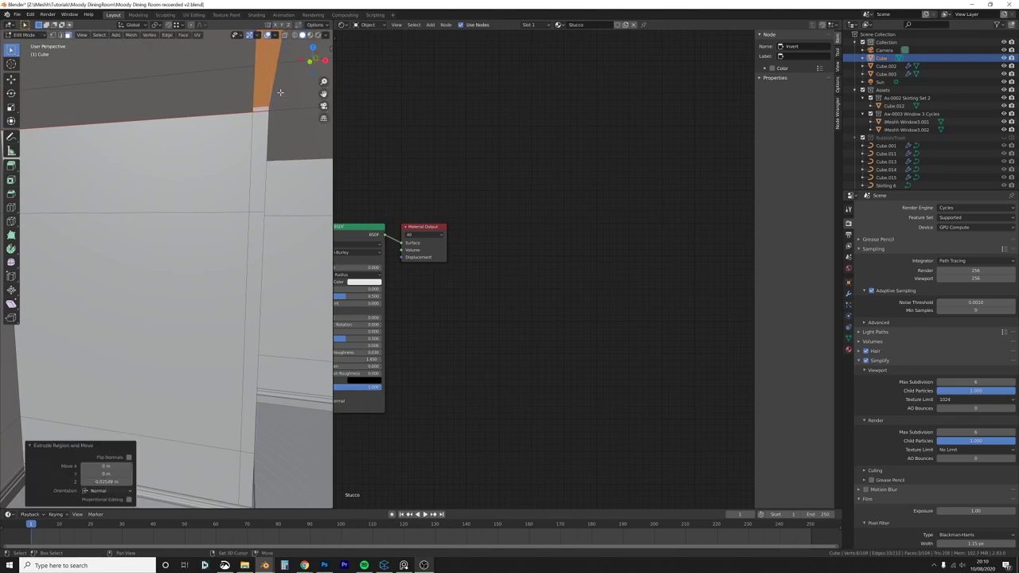
# Step: Duplicate the strip faces about 0.02 m down along Z, separate them into their own object and open that object for mesh editing
pyautogui.keyDown('shift'); pyautogui.moveTo(279, 93); pyautogui.dragTo(248, 154, button='middle'); pyautogui.keyUp('shift')
pyautogui.hotkey('shift', 'd')
pyautogui.press('z')
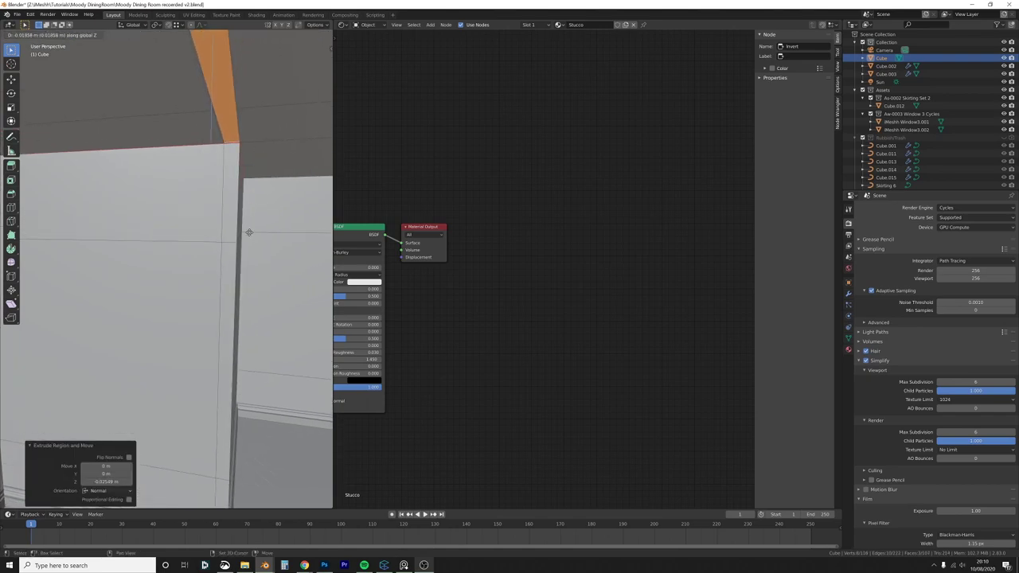
pyautogui.click(247, 241)
pyautogui.press('p')
pyautogui.click(248, 242)
pyautogui.press('Tab')
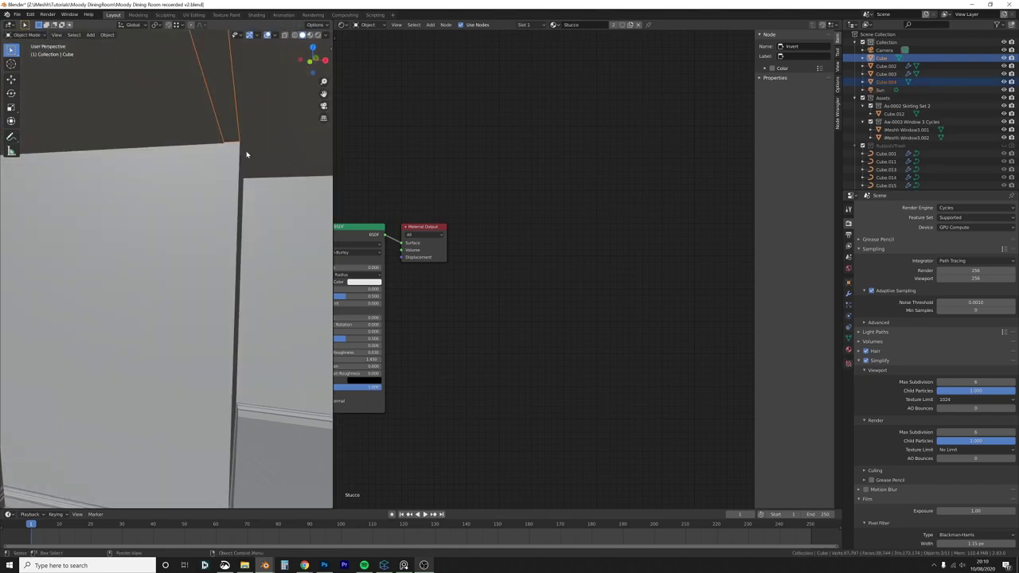
pyautogui.click(230, 132)
pyautogui.keyDown('shift'); pyautogui.moveTo(231, 132); pyautogui.dragTo(250, 170, button='middle'); pyautogui.keyUp('shift')
pyautogui.press('Tab')
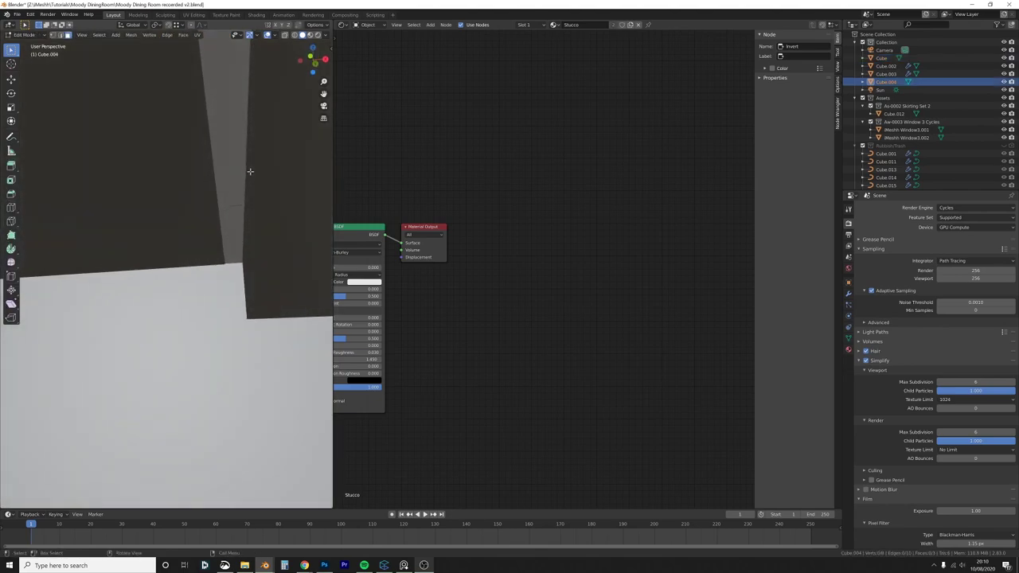
# Step: Try to divide the separated strip lengthwise with four loop cuts
pyautogui.hotkey('ctrl', 'r')
pyautogui.scroll(2, 234, 210)
pyautogui.click(233, 210)
pyautogui.rightClick(233, 210)
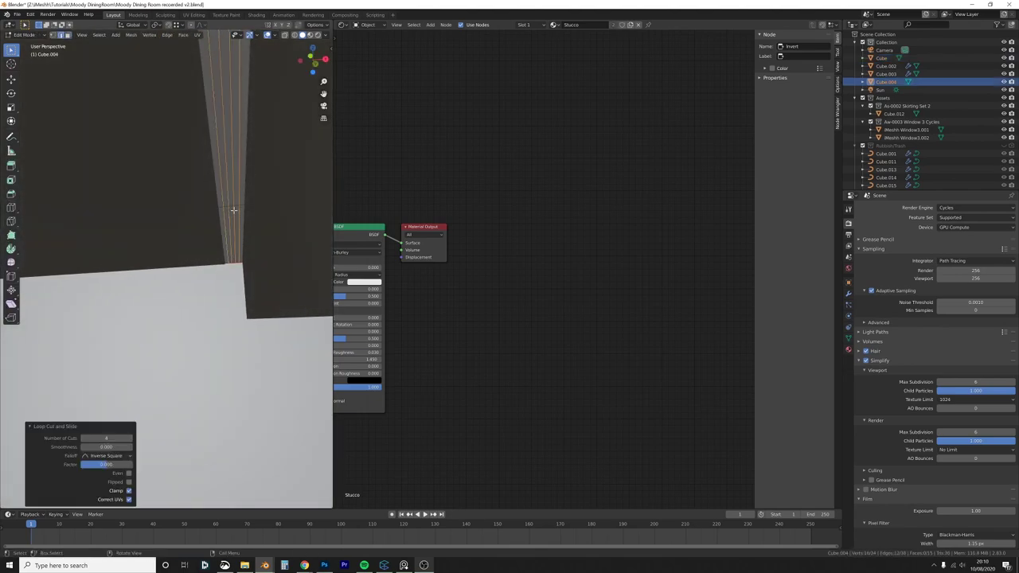
# Step: Divide the separated strip lengthwise with five evenly spaced loop cuts
pyautogui.hotkey('ctrl', 'r')
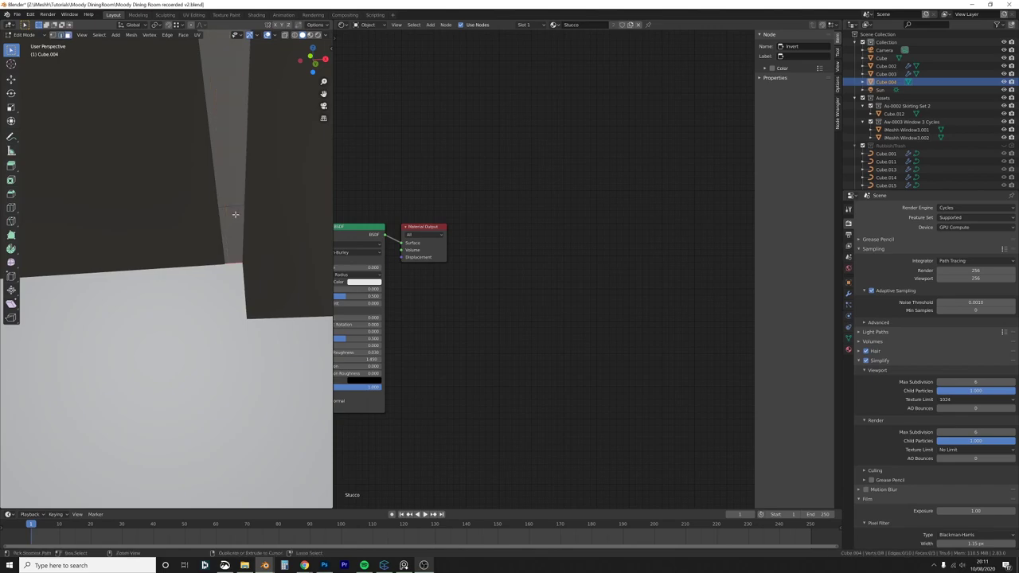
pyautogui.scroll(1, 232, 205)
pyautogui.click(232, 206)
pyautogui.rightClick(231, 208)
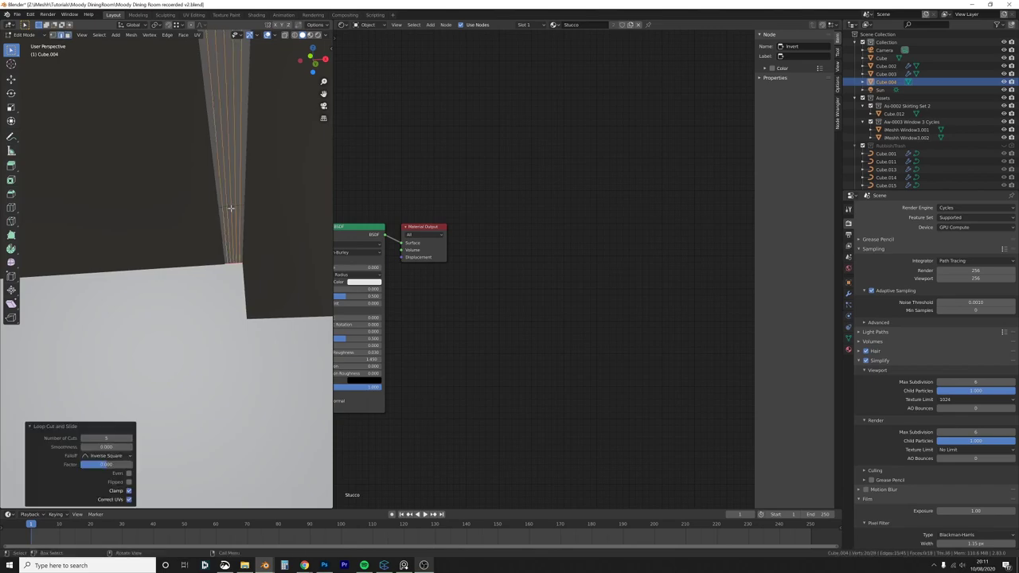
# Step: Extrude the second and fourth lengthwise face loops of the strip by about 0.015 m to form two channels
pyautogui.press('3')
pyautogui.click(225, 205)
pyautogui.keyDown('alt'); pyautogui.click(233, 211); pyautogui.keyUp('alt')
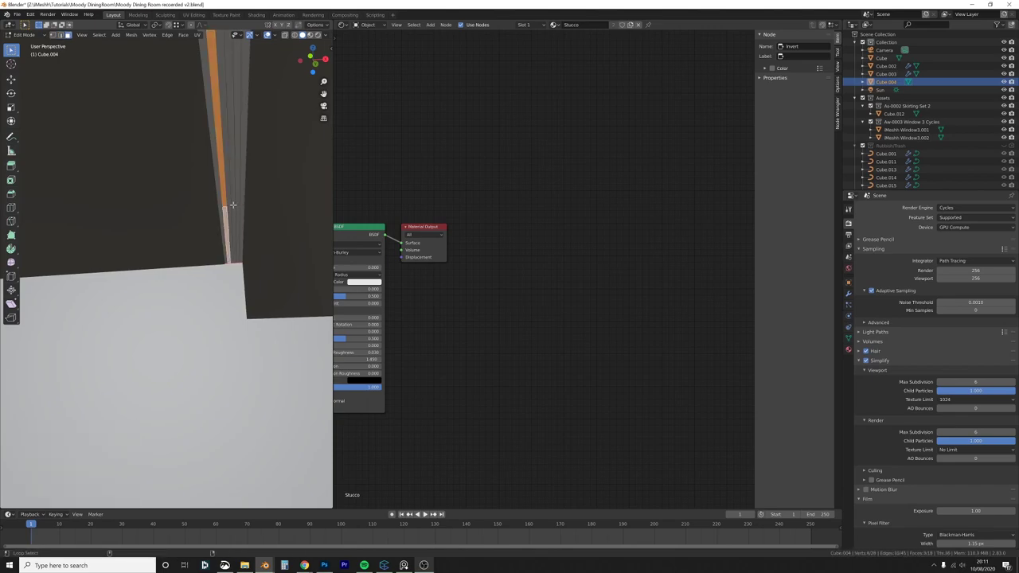
pyautogui.keyDown('alt'); pyautogui.keyDown('shift'); pyautogui.click(236, 208); pyautogui.keyUp('shift'); pyautogui.keyUp('alt')
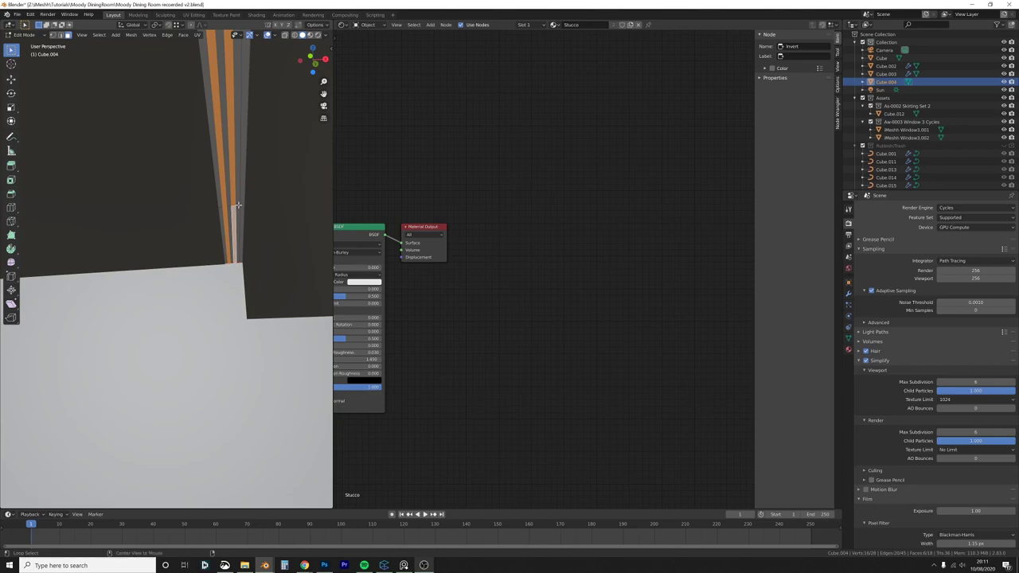
pyautogui.press('e')
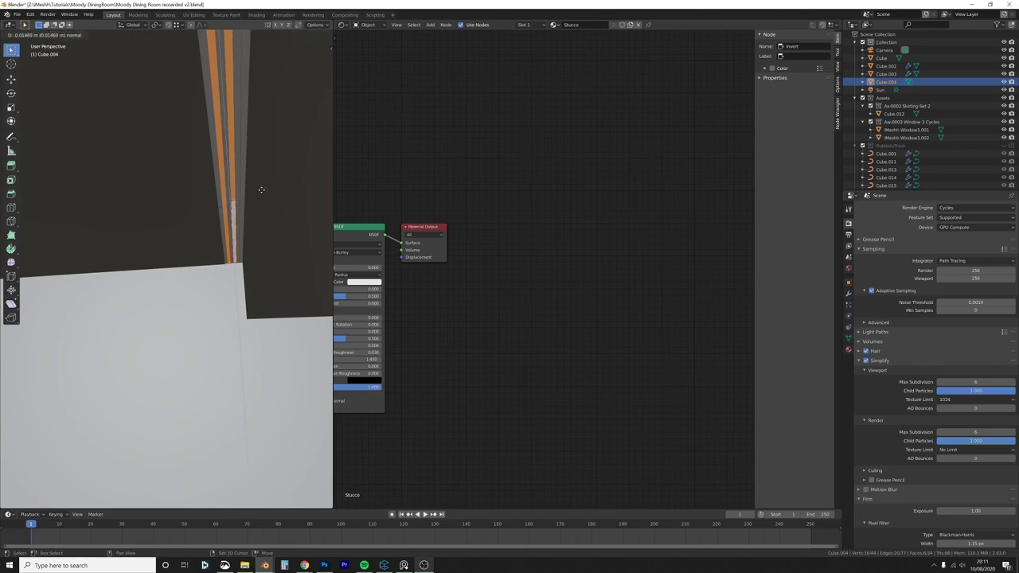
pyautogui.click(261, 190)
# Step: Isolate the strip in local view and extrude its outer border edges about 0.043 m along Z to form surrounding walls
pyautogui.press('KP_Divide')
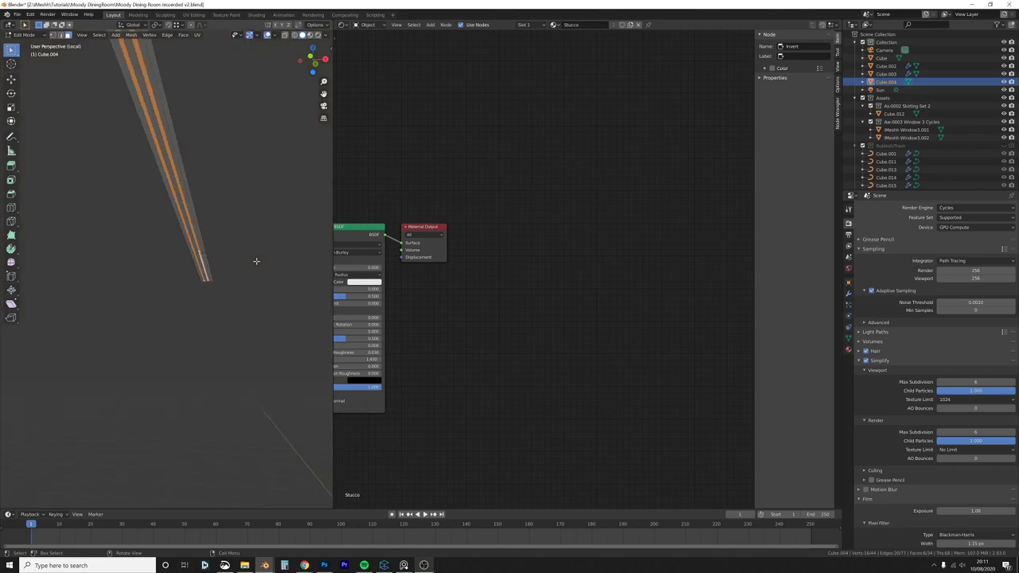
pyautogui.keyDown('shift'); pyautogui.moveTo(161, 263); pyautogui.dragTo(193, 296, button='middle'); pyautogui.keyUp('shift')
pyautogui.scroll(3, 197, 287)
pyautogui.scroll(3, 199, 285)
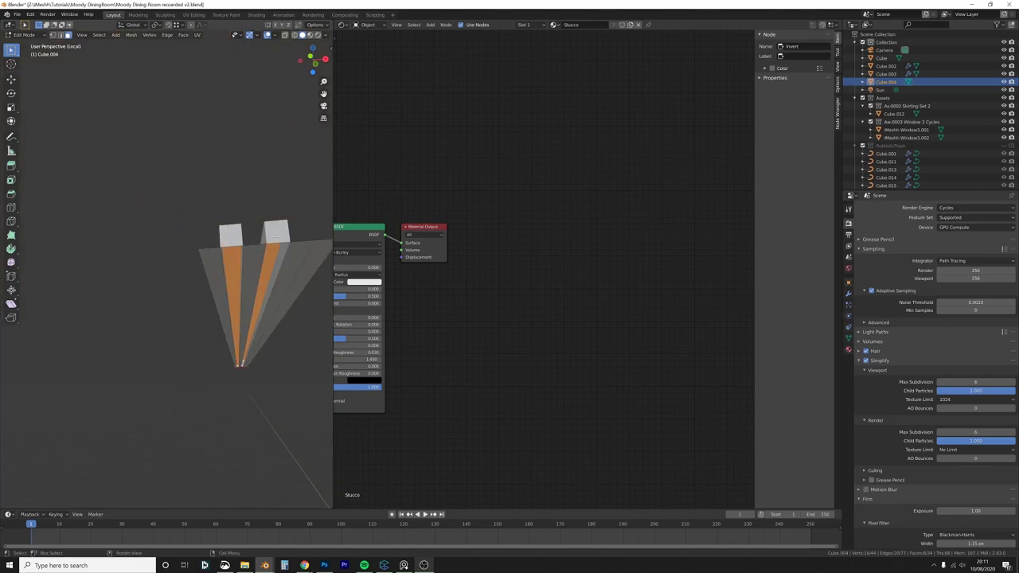
pyautogui.click(275, 232)
pyautogui.keyDown('shift'); pyautogui.click(231, 235); pyautogui.keyUp('shift')
pyautogui.moveTo(257, 275); pyautogui.dragTo(271, 295, button='middle')
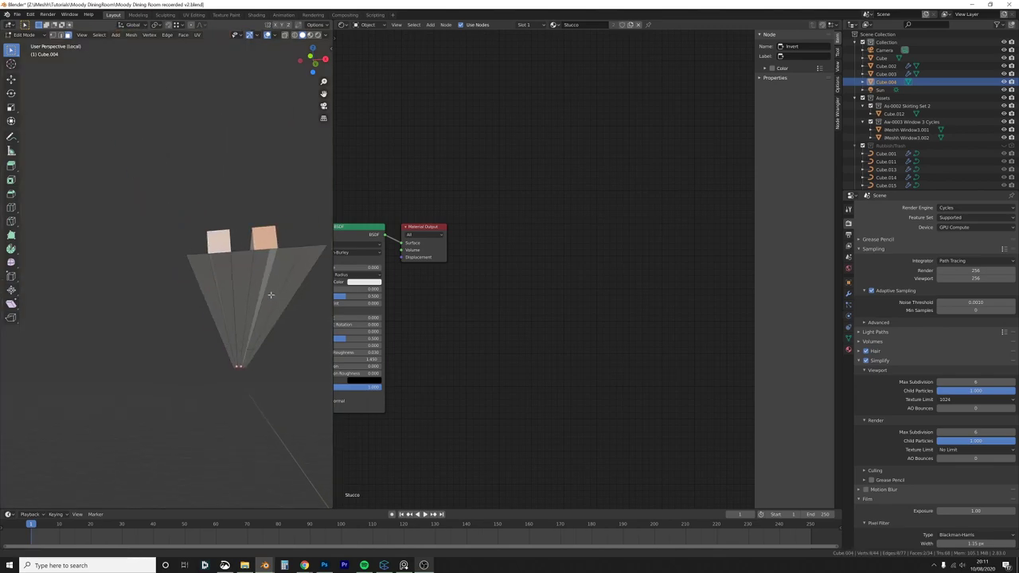
pyautogui.press('2')
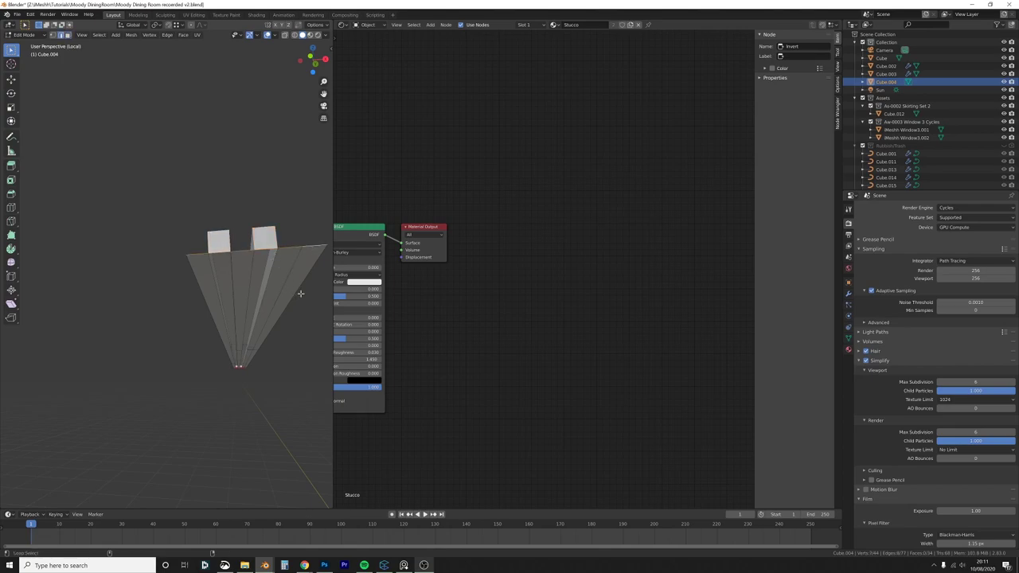
pyautogui.moveTo(244, 386); pyautogui.dragTo(228, 371, button='middle')
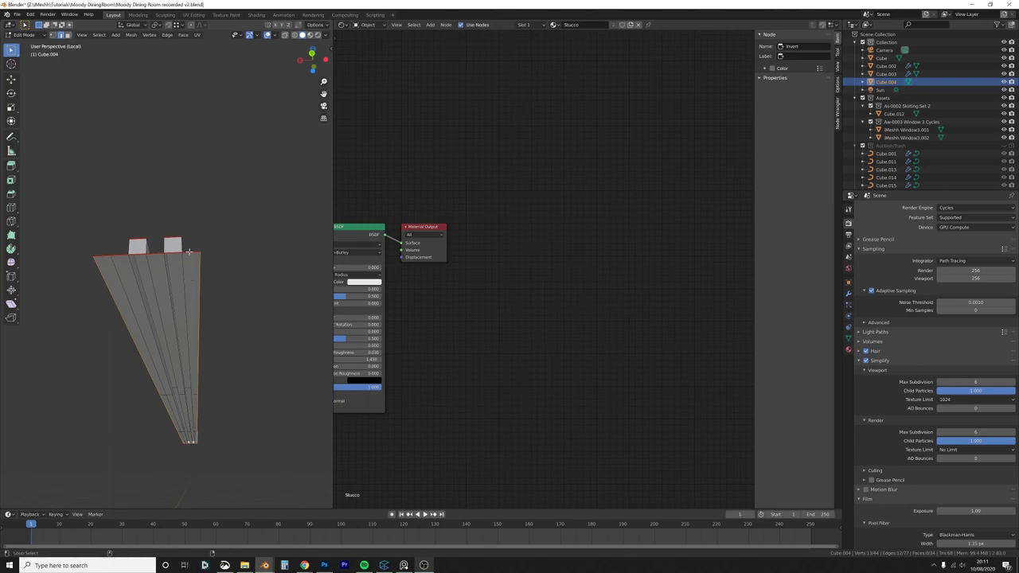
pyautogui.press('e')
pyautogui.click(234, 356)
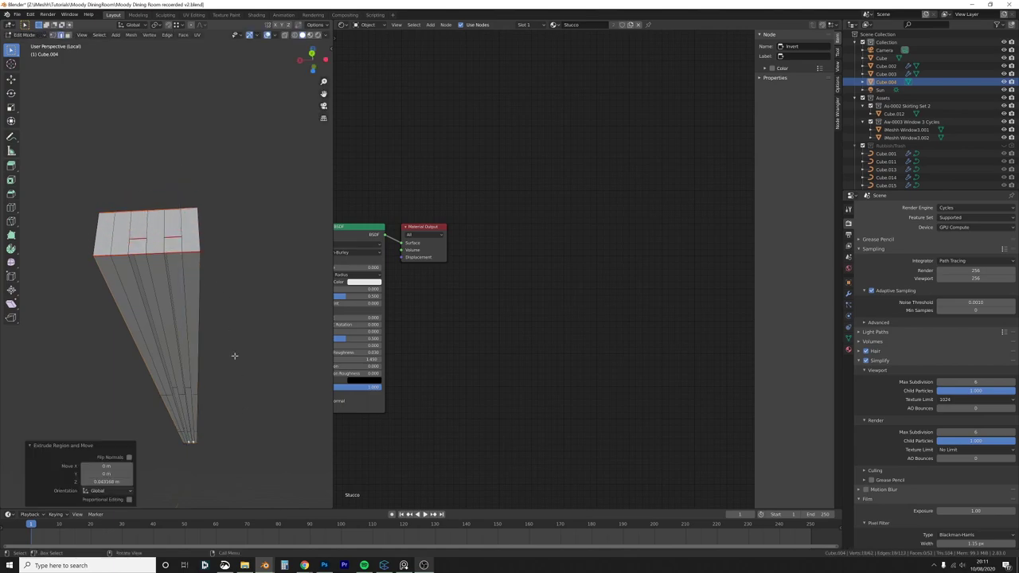
# Step: Delete the end faces closing off the two channels at the near end of the strip
pyautogui.click(175, 239)
pyautogui.press('x')
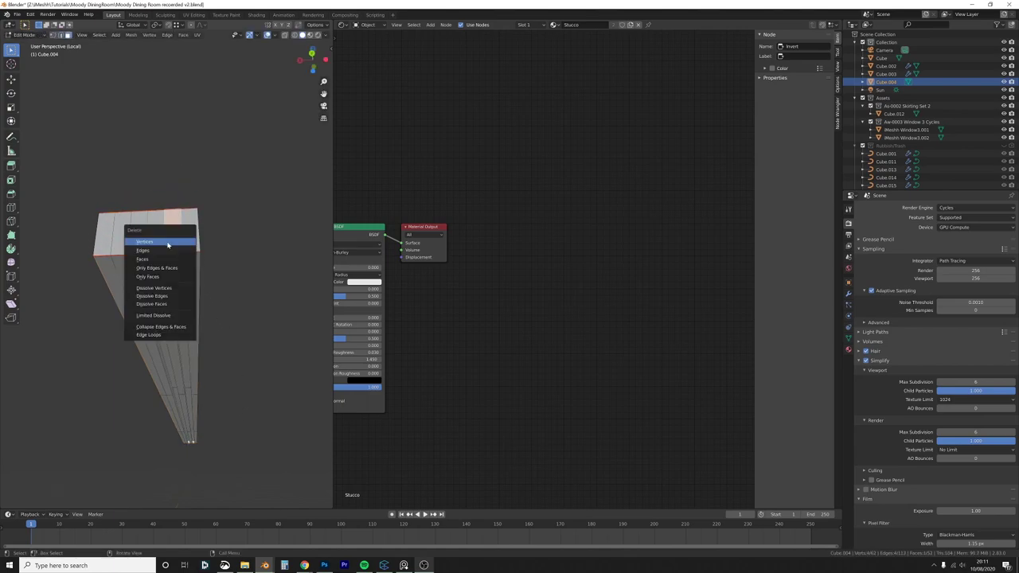
pyautogui.click(152, 260)
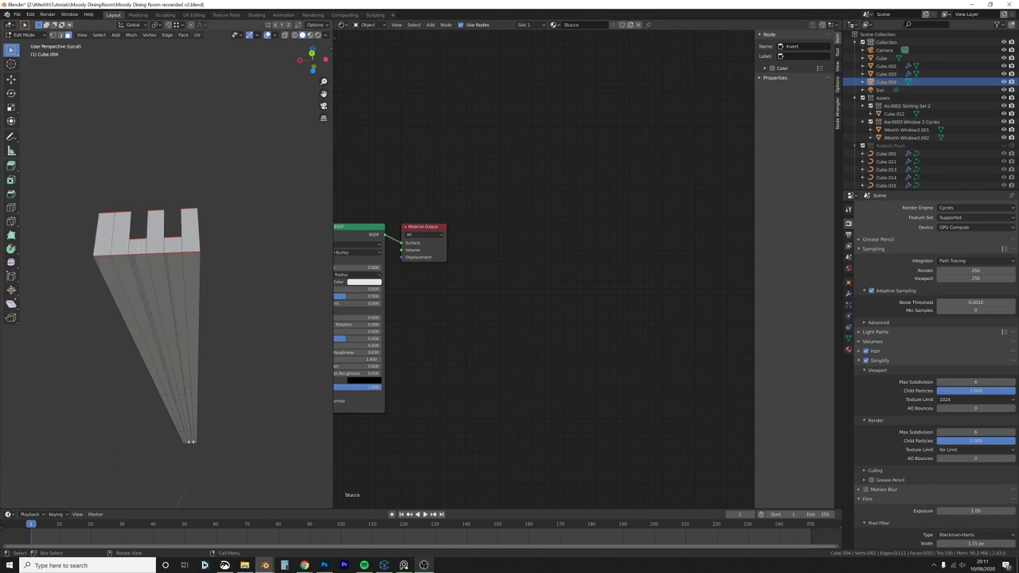
pyautogui.click(139, 247)
pyautogui.press('x')
pyautogui.click(139, 248)
pyautogui.click(176, 245)
pyautogui.press('x')
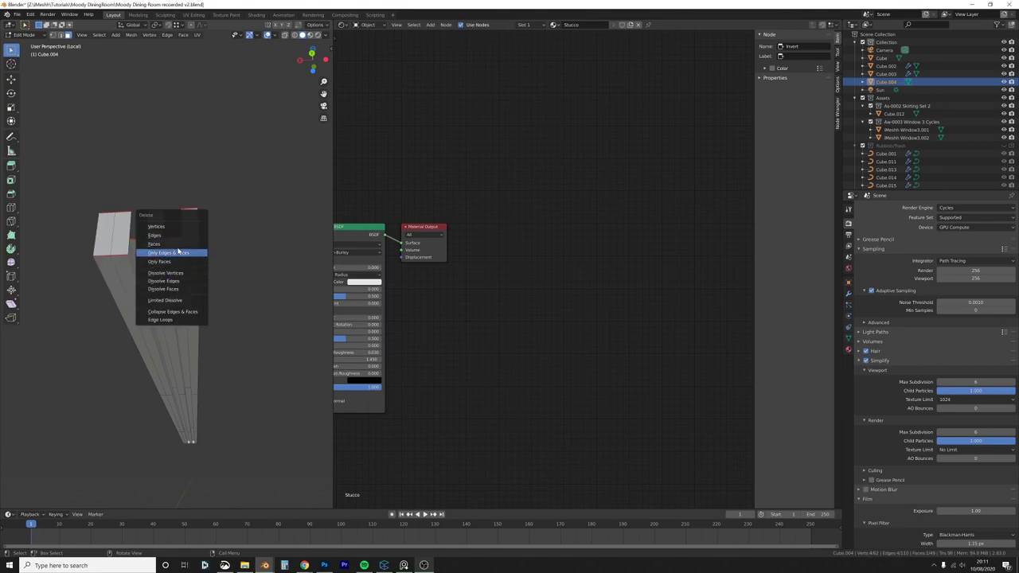
pyautogui.click(176, 251)
# Step: Delete the faces blocking both channels at the opposite end of the strip
pyautogui.moveTo(231, 343); pyautogui.dragTo(229, 305, button='middle')
pyautogui.scroll(4, 121, 307)
pyautogui.click(228, 279)
pyautogui.press('x')
pyautogui.click(230, 287)
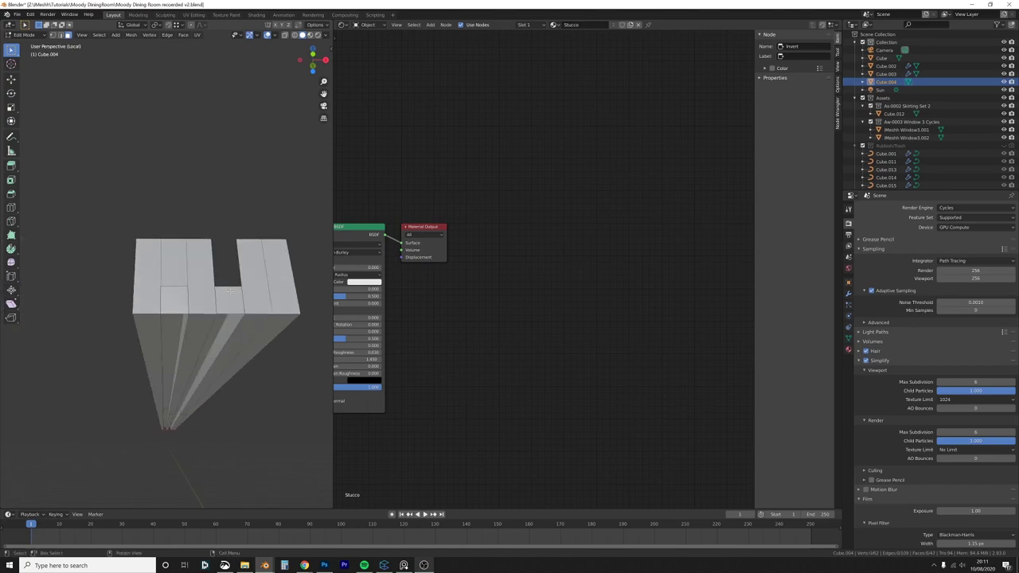
pyautogui.click(230, 292)
pyautogui.press('x')
pyautogui.click(230, 290)
pyautogui.click(177, 296)
pyautogui.keyDown('shift'); pyautogui.click(177, 279); pyautogui.keyUp('shift')
pyautogui.press('x')
pyautogui.click(177, 279)
pyautogui.press('Tab')
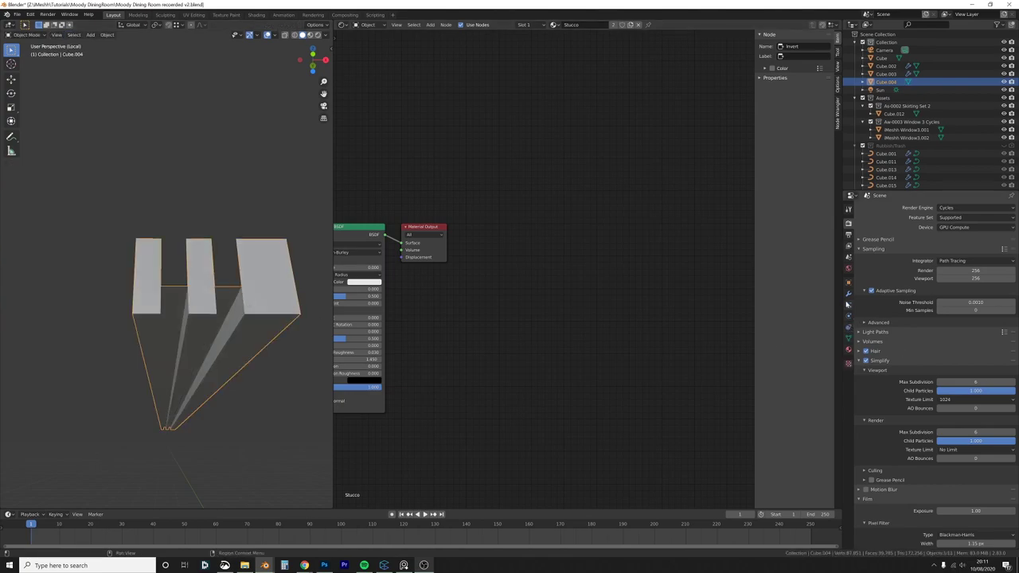
# Step: Add a Bevel modifier to the track with an offset of 0.001 m
pyautogui.click(847, 293)
pyautogui.click(876, 207)
pyautogui.click(861, 238)
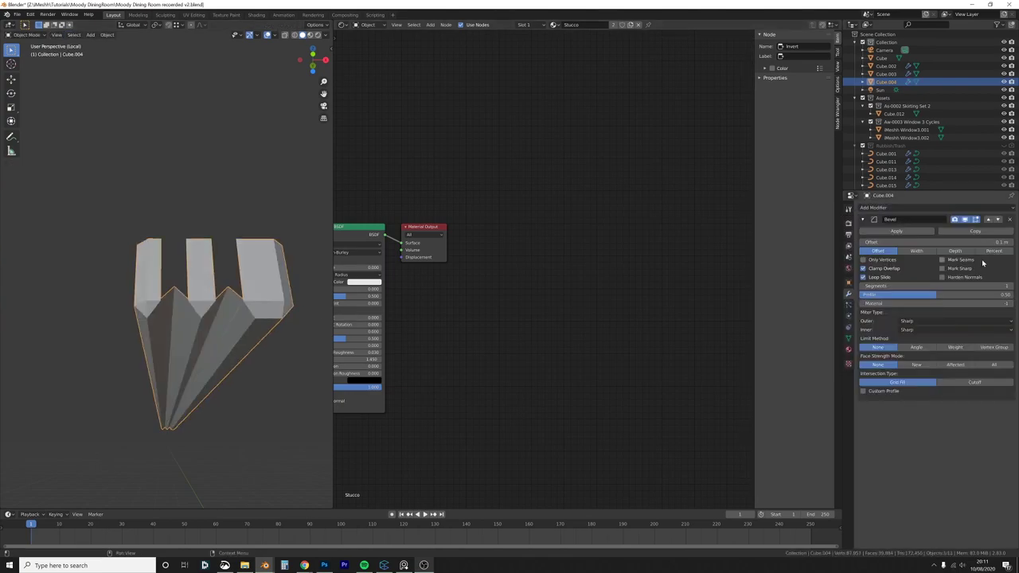
pyautogui.click(936, 242)
pyautogui.write('.001')
pyautogui.press('Return')
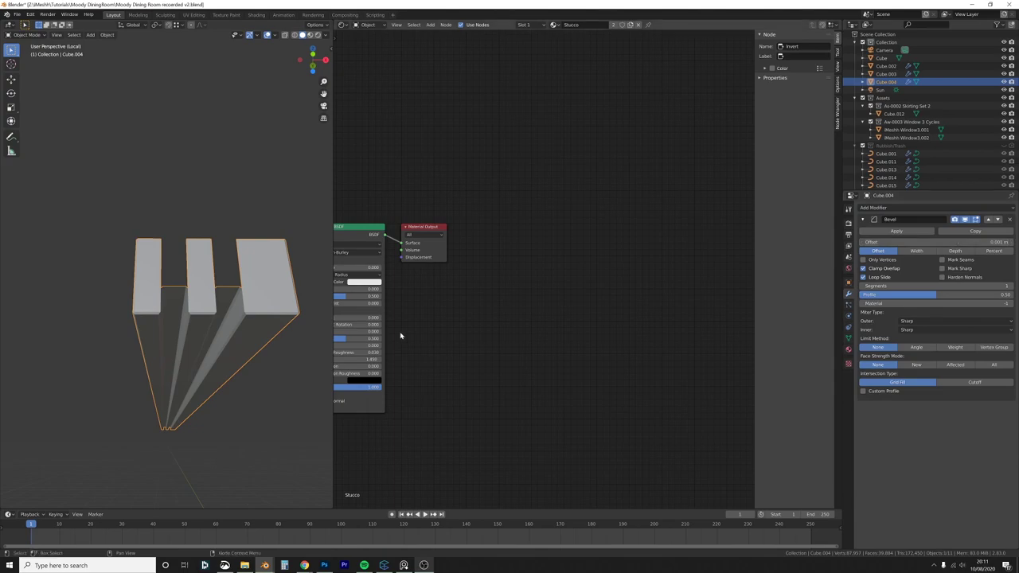
# Step: Leave local view and inspect the ceiling track against the wall from the camera view
pyautogui.moveTo(267, 355); pyautogui.dragTo(206, 287, button='middle')
pyautogui.press('/')
pyautogui.press('KP_0')
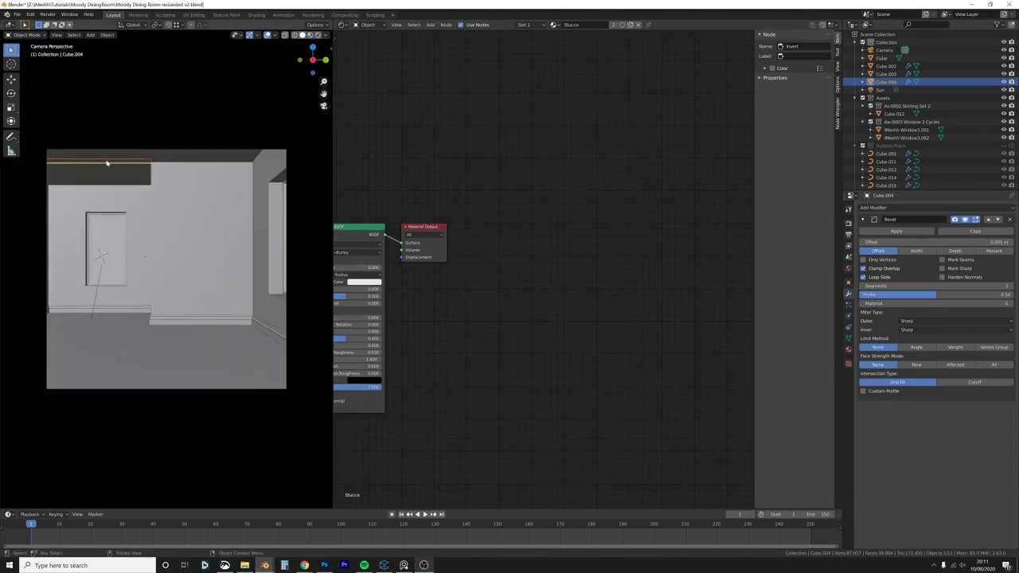
pyautogui.scroll(4, 148, 200)
pyautogui.keyDown('shift'); pyautogui.moveTo(169, 191); pyautogui.dragTo(244, 268, button='middle'); pyautogui.keyUp('shift')
pyautogui.scroll(2, 248, 239)
pyautogui.keyDown('shift'); pyautogui.moveTo(255, 198); pyautogui.dragTo(227, 198, button='middle'); pyautogui.keyUp('shift')
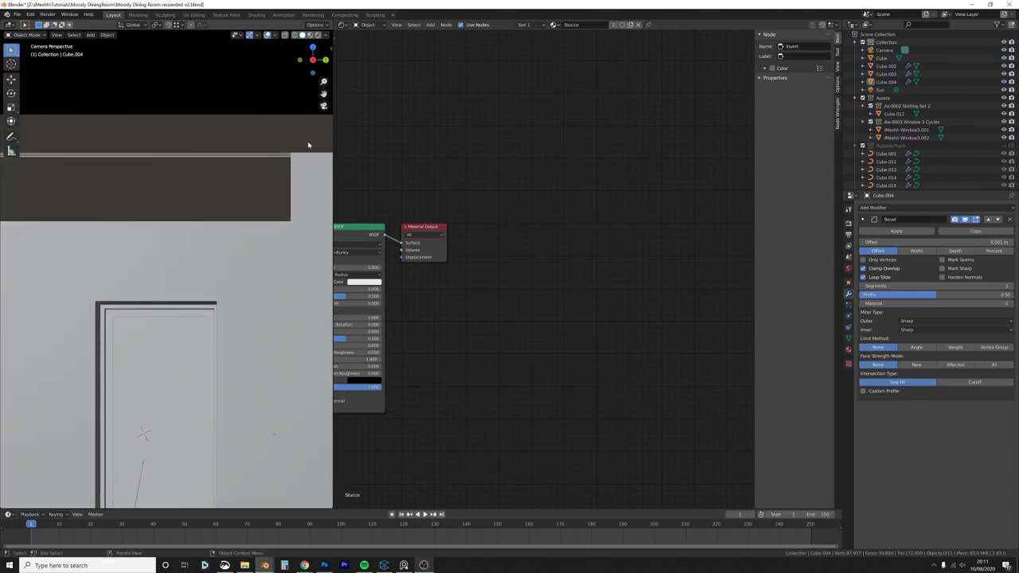
pyautogui.keyDown('shift'); pyautogui.moveTo(62, 162); pyautogui.dragTo(148, 173, button='middle'); pyautogui.keyUp('shift')
pyautogui.keyDown('shift'); pyautogui.moveTo(327, 172); pyautogui.dragTo(241, 168, button='middle'); pyautogui.keyUp('shift')
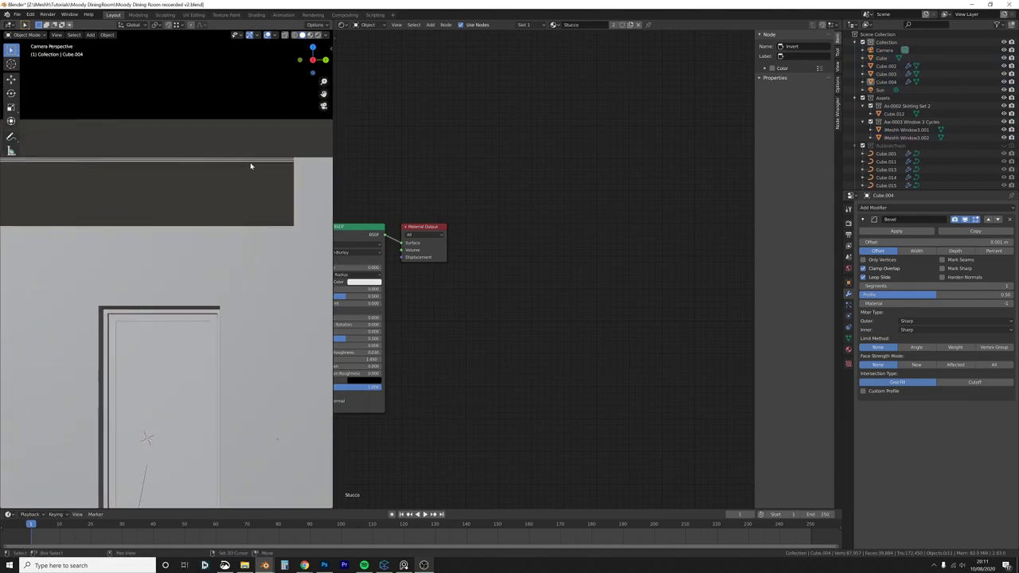
pyautogui.keyDown('shift'); pyautogui.moveTo(87, 163); pyautogui.dragTo(103, 185, button='middle'); pyautogui.keyUp('shift')
pyautogui.scroll(-2, 107, 348)
pyautogui.keyDown('shift'); pyautogui.moveTo(119, 307); pyautogui.dragTo(80, 214, button='middle'); pyautogui.keyUp('shift')
pyautogui.scroll(-2, 188, 254)
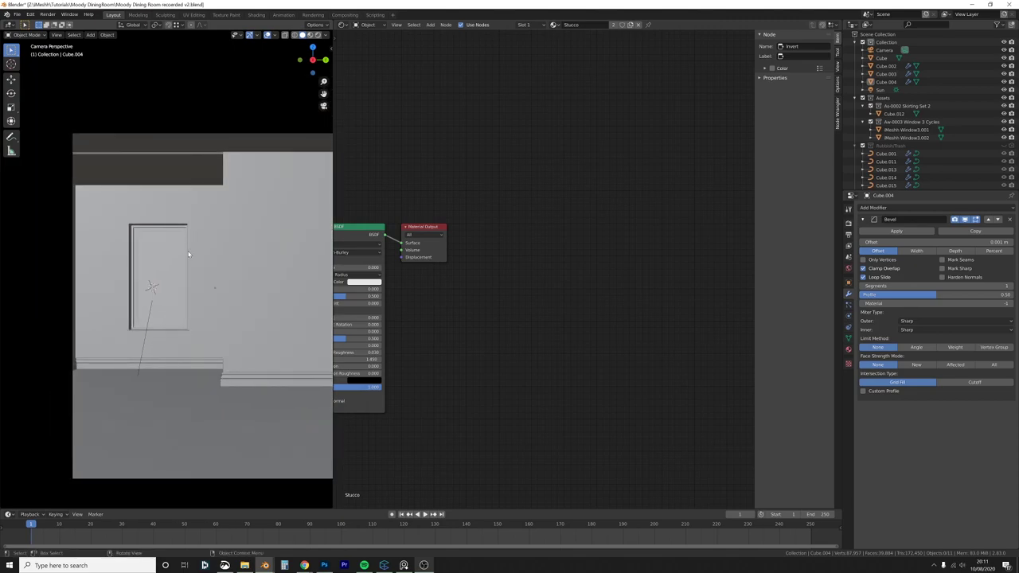
pyautogui.keyDown('shift'); pyautogui.moveTo(189, 254); pyautogui.dragTo(315, 278, button='middle'); pyautogui.keyUp('shift')
pyautogui.scroll(4, 191, 274)
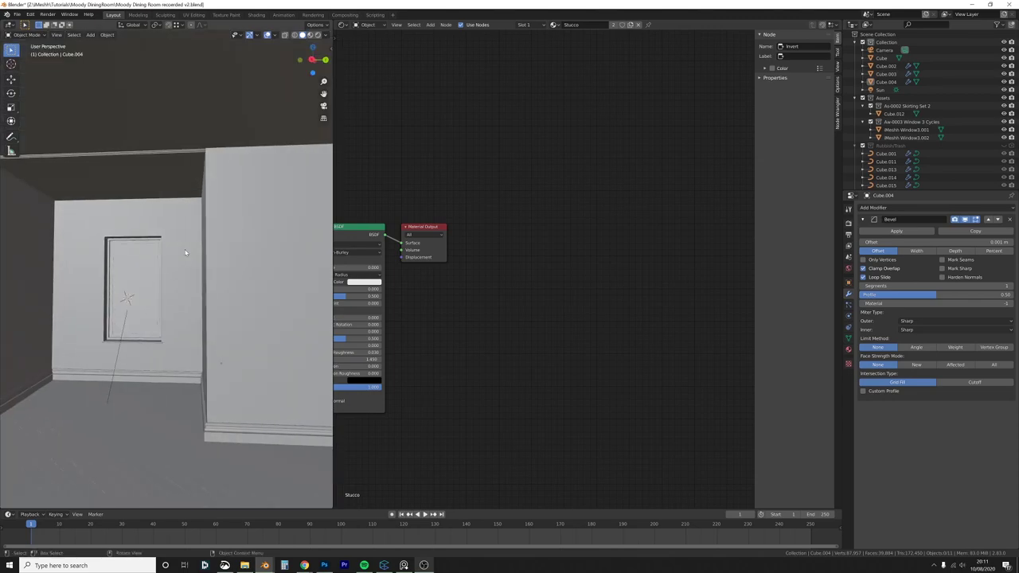
# Step: Add a cube in wireframe right view, scale it down and move it beside the window at mid-wall height
pyautogui.press('KP_3')
pyautogui.press('z')
pyautogui.click(119, 239)
pyautogui.scroll(-3, 119, 237)
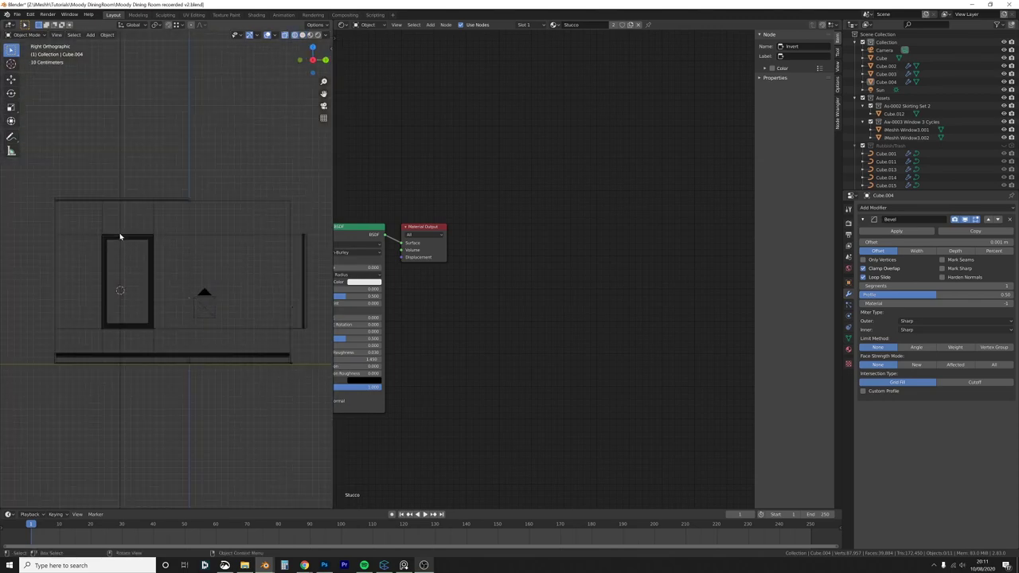
pyautogui.keyDown('shift'); pyautogui.moveTo(121, 237); pyautogui.dragTo(230, 253, button='middle'); pyautogui.keyUp('shift')
pyautogui.hotkey('shift', 'a')
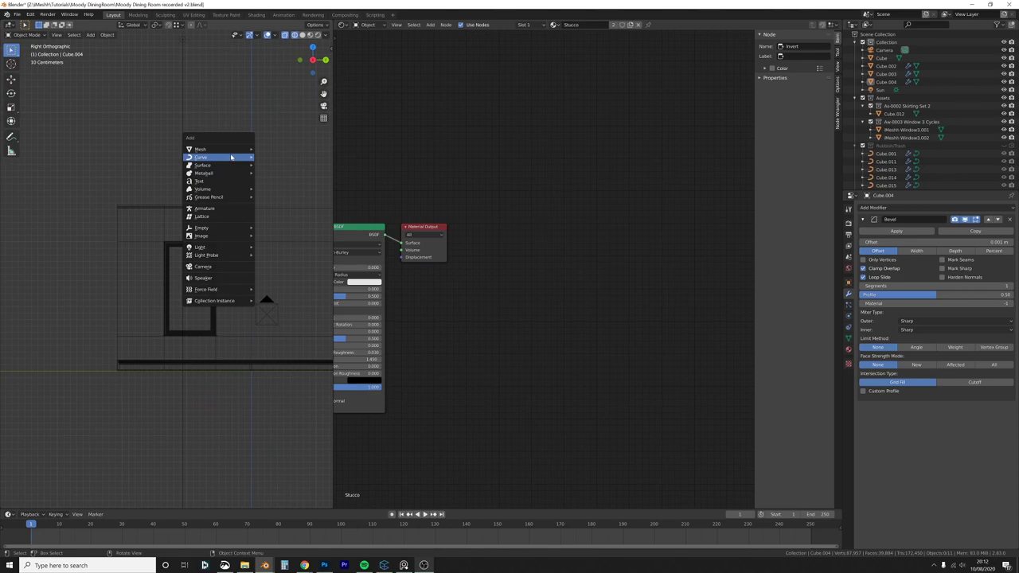
pyautogui.moveTo(232, 152)
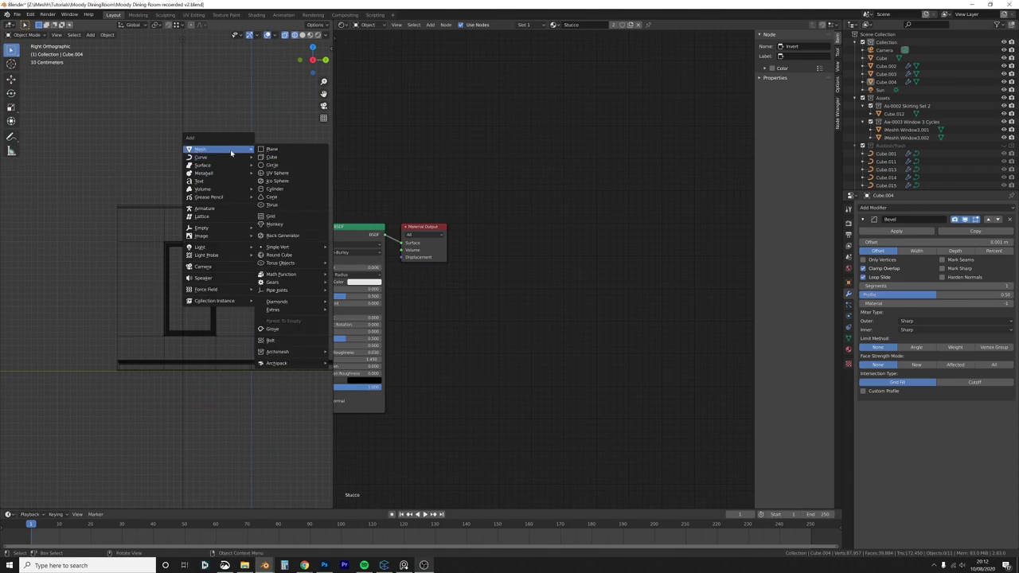
pyautogui.click(271, 157)
pyautogui.press('s')
pyautogui.click(243, 259)
pyautogui.scroll(1, 252, 275)
pyautogui.keyDown('shift'); pyautogui.moveTo(254, 278); pyautogui.dragTo(229, 280, button='middle'); pyautogui.keyUp('shift')
pyautogui.press('g')
pyautogui.click(216, 327)
# Step: Enlarge the cube, stretch it along Z to span from floor to track, and narrow it along Y
pyautogui.press('s')
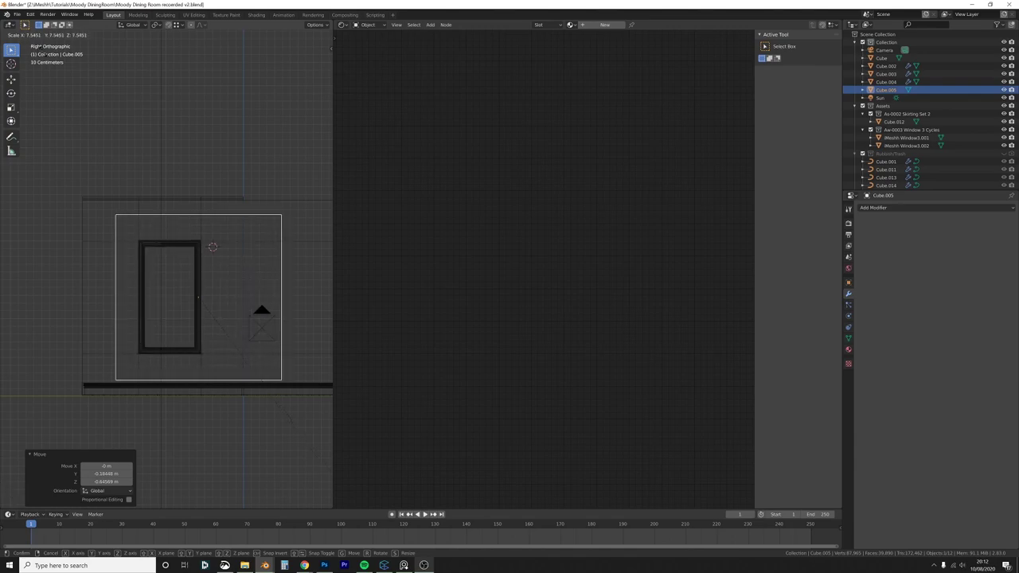
pyautogui.click(194, 168)
pyautogui.press('s')
pyautogui.press('z')
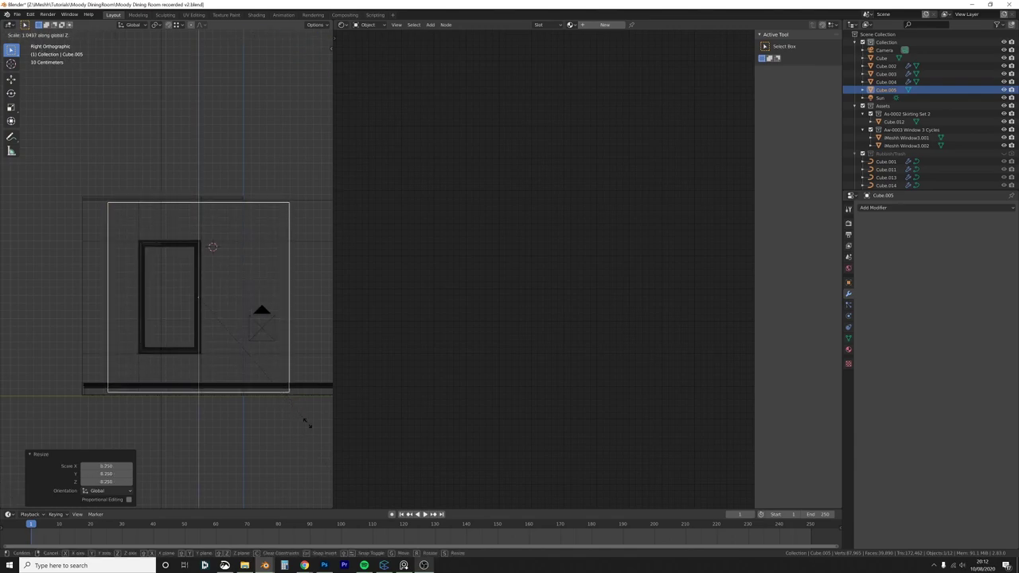
pyautogui.click(319, 427)
pyautogui.press('s')
pyautogui.press('y')
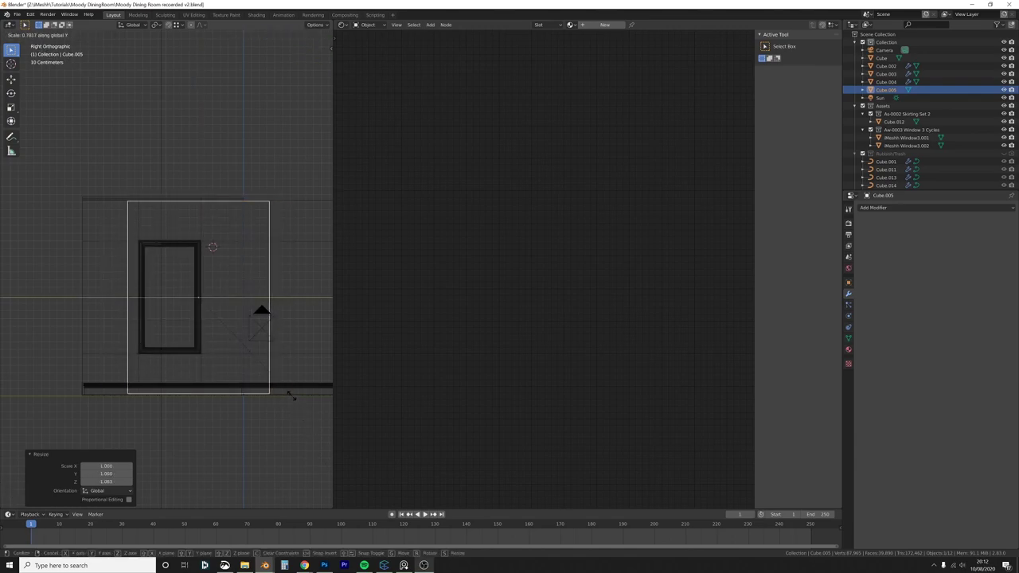
pyautogui.click(278, 389)
# Step: Move the box along Y to line up with the end of the ceiling track and apply its transform
pyautogui.scroll(2, 266, 341)
pyautogui.press('g')
pyautogui.press('y')
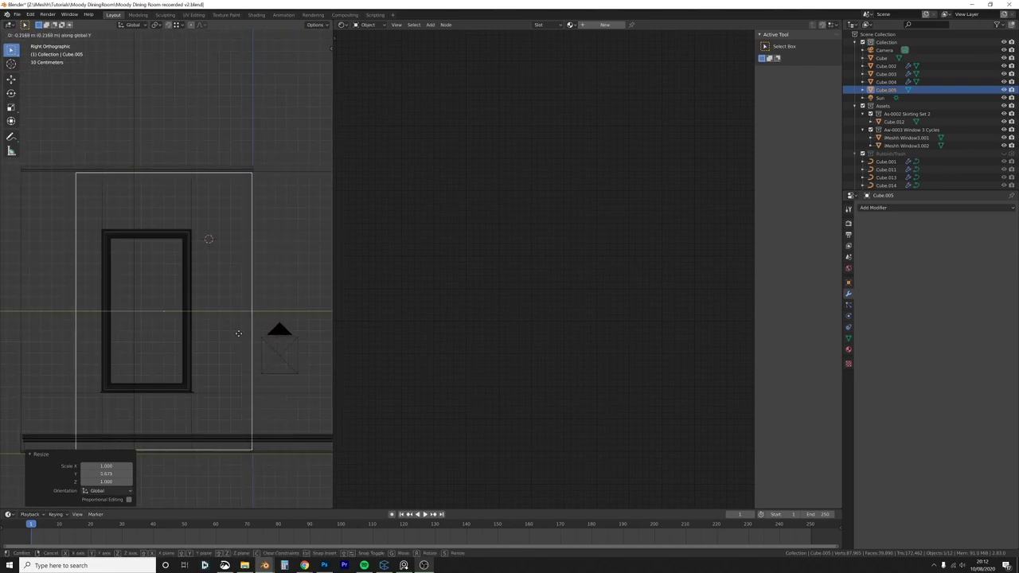
pyautogui.click(246, 336)
pyautogui.hotkey('ctrl', 'a')
pyautogui.click(238, 351)
# Step: Isolate the box and flatten its mesh along X into a thin upright panel
pyautogui.press('Tab')
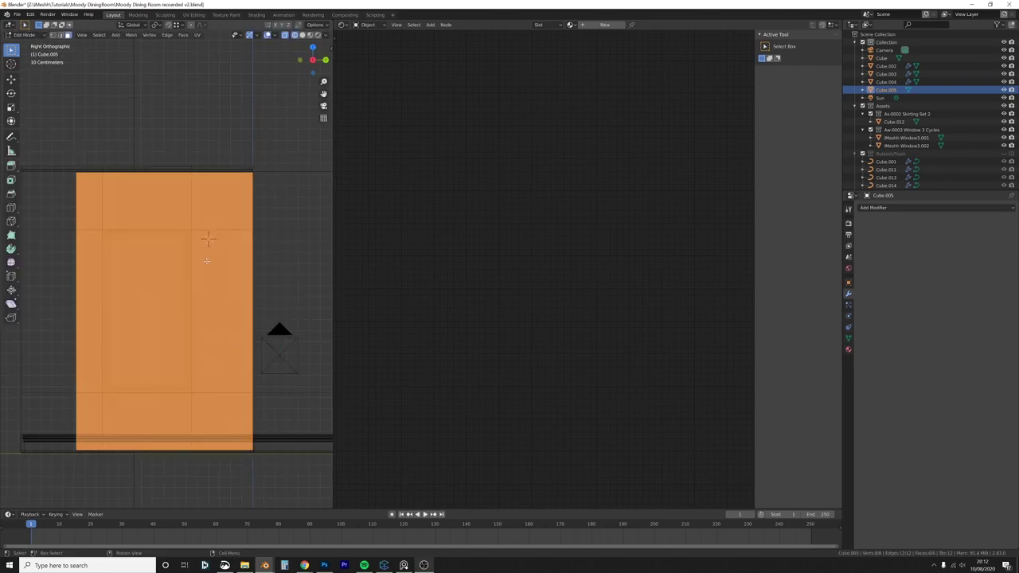
pyautogui.moveTo(170, 318); pyautogui.dragTo(98, 364, button='middle')
pyautogui.scroll(-4, 204, 329)
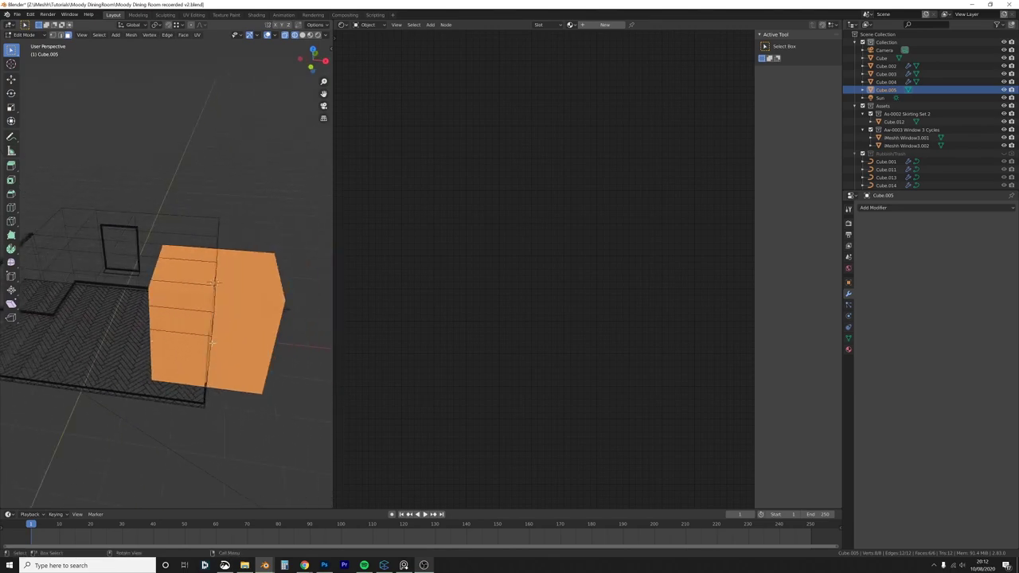
pyautogui.scroll(2, 98, 364)
pyautogui.press('s')
pyautogui.press('y')
pyautogui.press('x')
pyautogui.click(238, 342)
pyautogui.keyDown('shift'); pyautogui.moveTo(330, 323); pyautogui.dragTo(284, 278, button='middle'); pyautogui.keyUp('shift')
pyautogui.press('KP_Divide')
pyautogui.press('s')
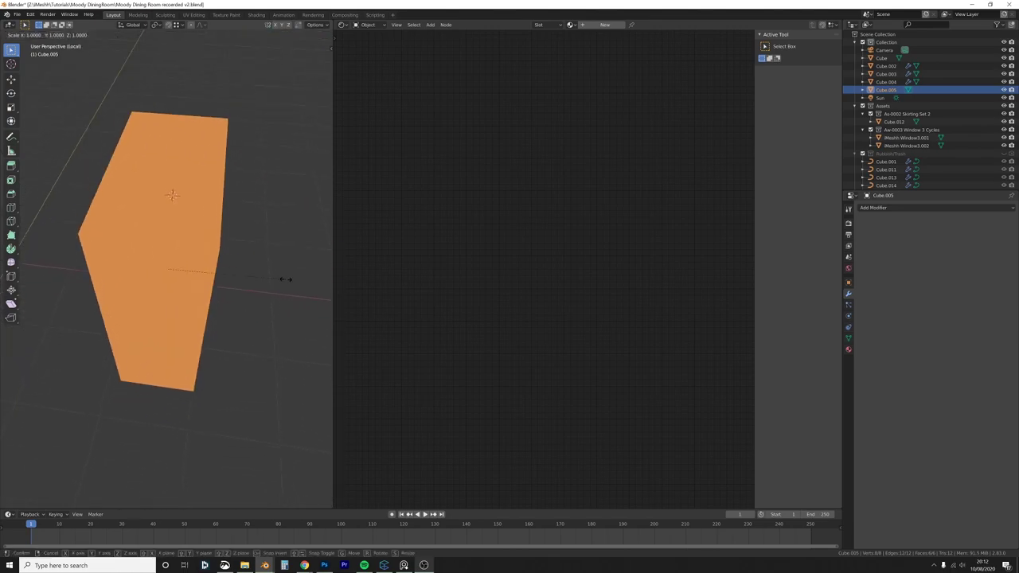
pyautogui.press('x')
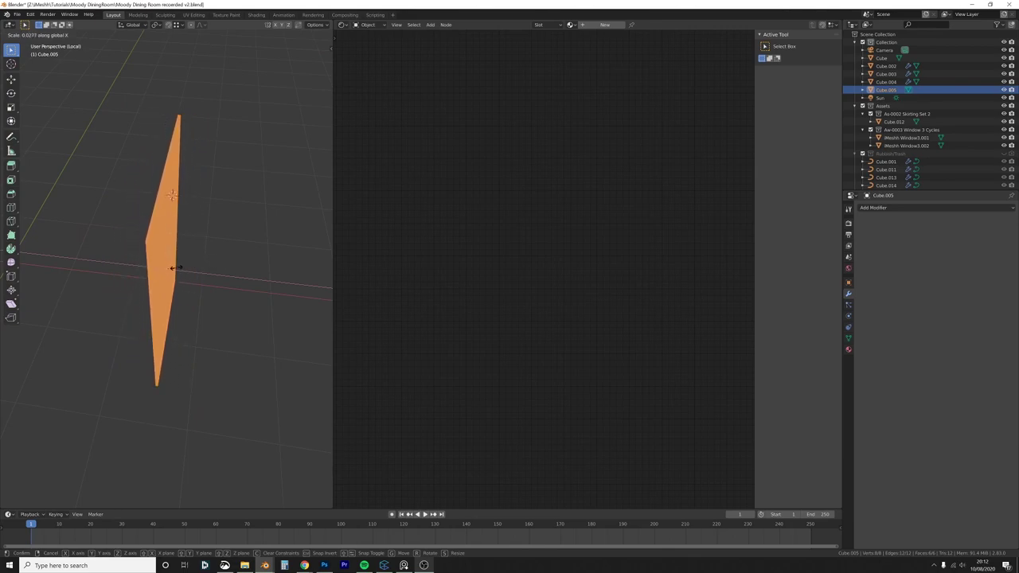
pyautogui.click(205, 269)
# Step: Inset the panel's two large faces by about 0.028 m and open the middle to leave a hollow rectangular frame
pyautogui.moveTo(205, 269); pyautogui.dragTo(268, 335, button='middle')
pyautogui.press('Tab')
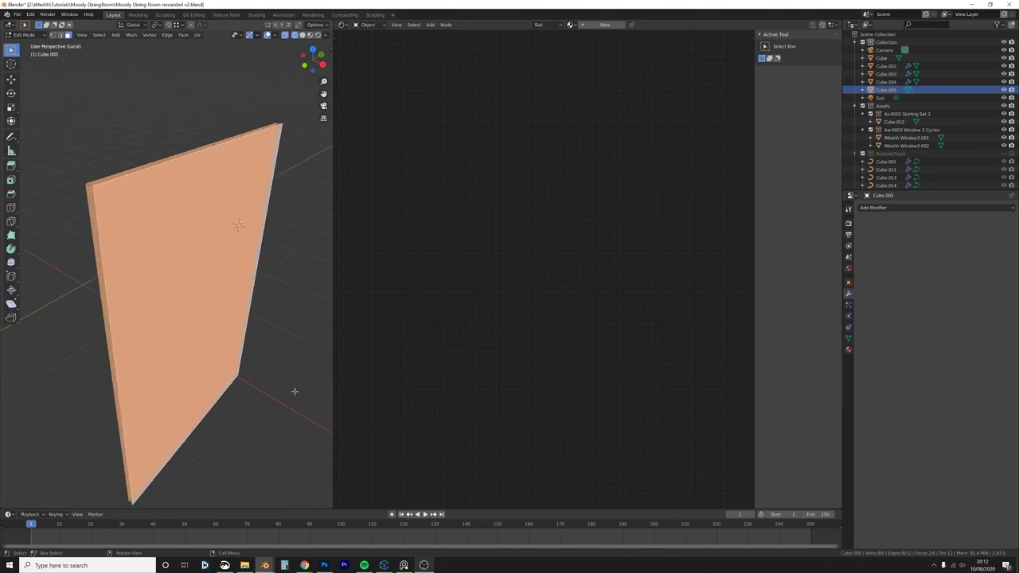
pyautogui.press('i')
pyautogui.click(289, 336)
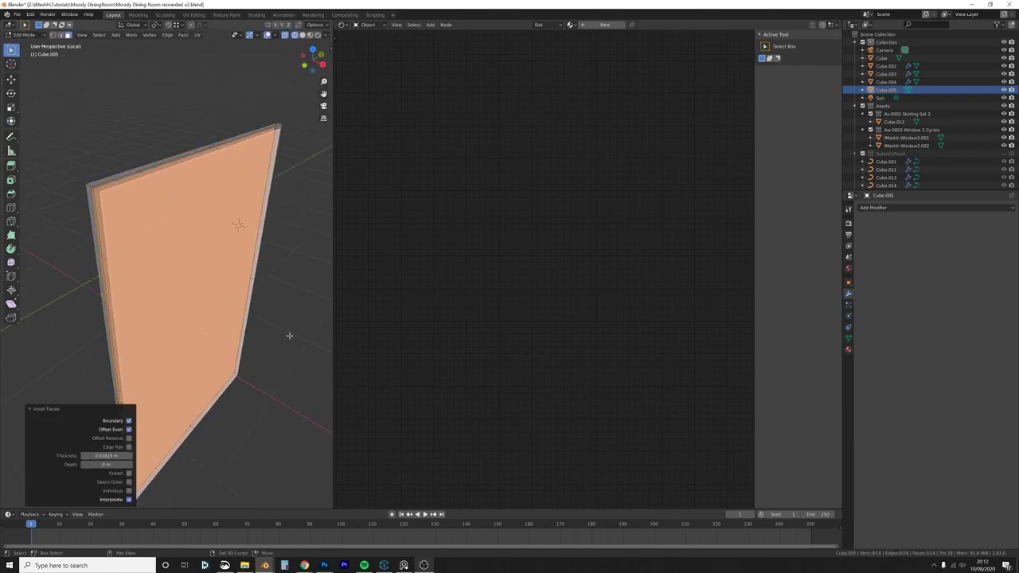
pyautogui.press('x')
pyautogui.click(302, 350)
pyautogui.press('Tab')
pyautogui.moveTo(289, 336); pyautogui.dragTo(198, 179, button='middle')
pyautogui.press('Tab')
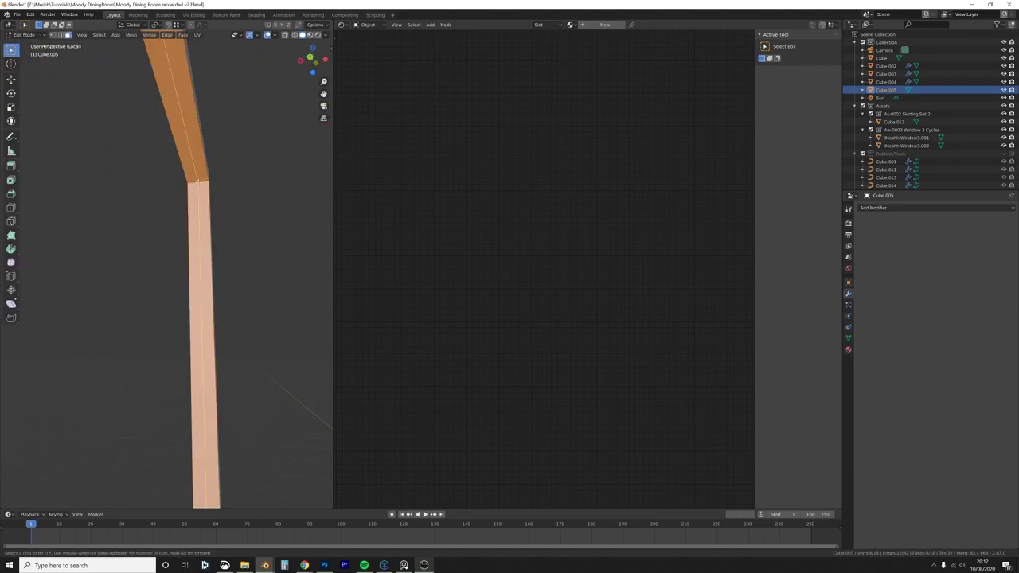
# Step: Add a centred loop cut around the frame's inner faces and bevel it by about 0.0045 m into a narrow strip
pyautogui.hotkey('alt', 'a')
pyautogui.hotkey('ctrl', 'r')
pyautogui.click(235, 193)
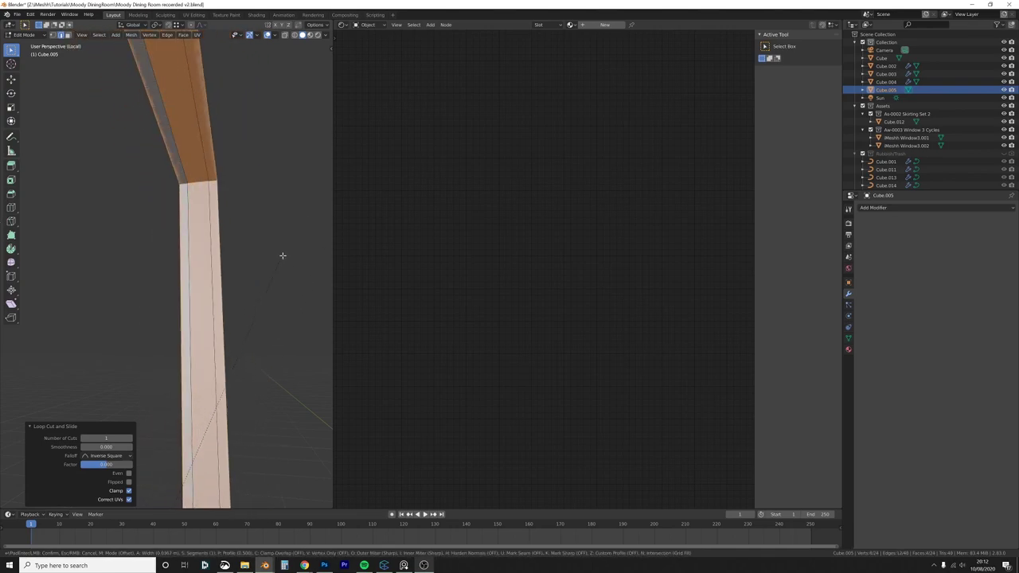
pyautogui.click(298, 236)
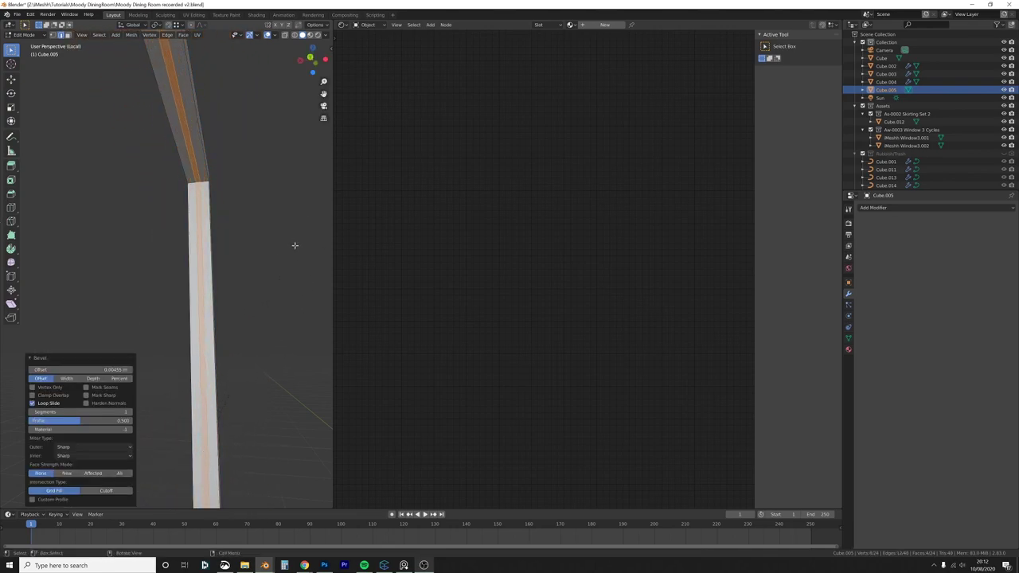
# Step: Extrude the narrow inner strip into the frame to form a groove and adjust its width along X
pyautogui.hotkey('ctrl', 'r')
pyautogui.click(295, 245)
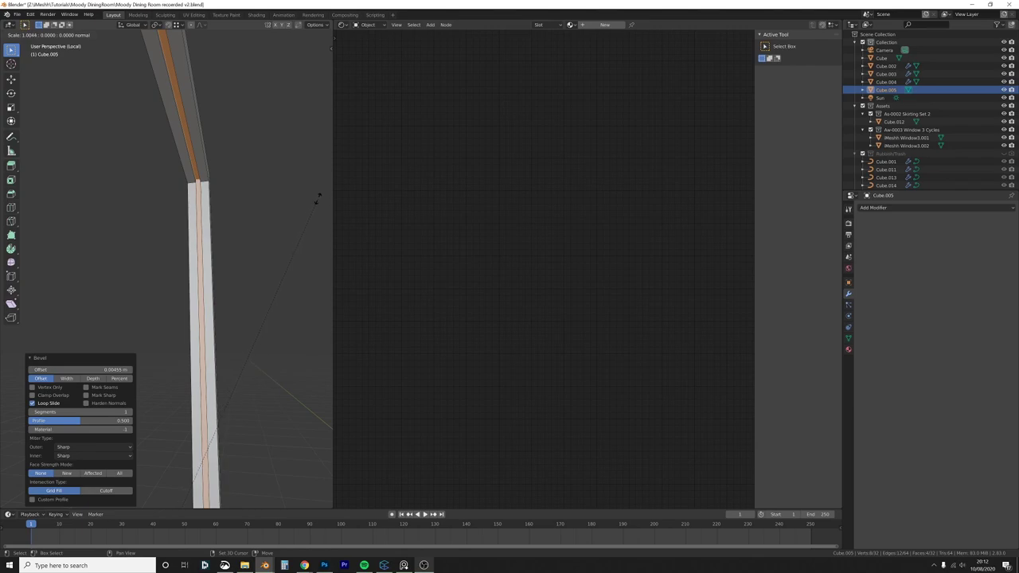
pyautogui.click(318, 199)
pyautogui.moveTo(213, 231)
pyautogui.mouseDown(button='middle')
pyautogui.moveTo(263, 220)
pyautogui.moveTo(227, 226)
pyautogui.mouseUp(button='middle')
pyautogui.press('Tab')
pyautogui.press('Tab')
pyautogui.scroll(2, 227, 226)
pyautogui.keyDown('shift'); pyautogui.moveTo(309, 247); pyautogui.dragTo(284, 234, button='middle'); pyautogui.keyUp('shift')
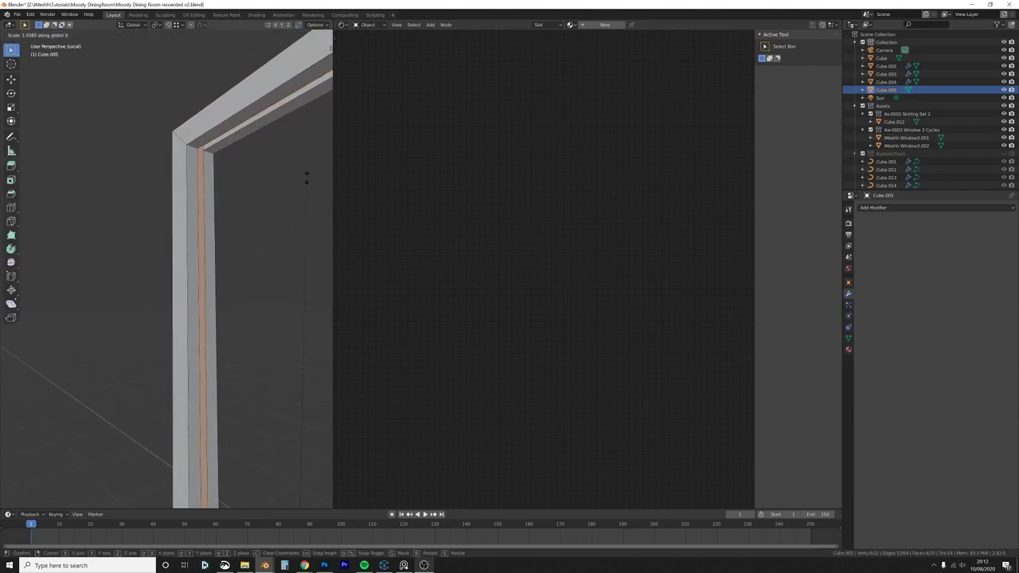
pyautogui.click(300, 222)
pyautogui.press('Tab')
# Step: Place the 3D cursor at the frame's upper corner in right view and add a plane there
pyautogui.scroll(-8, 279, 233)
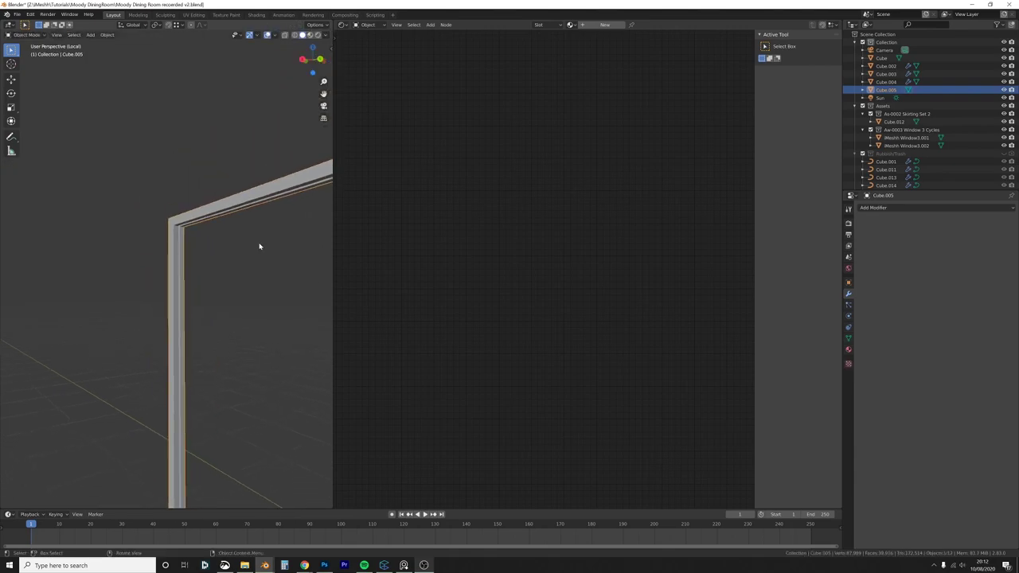
pyautogui.press('KP_1')
pyautogui.press('ctrl+KP_3')
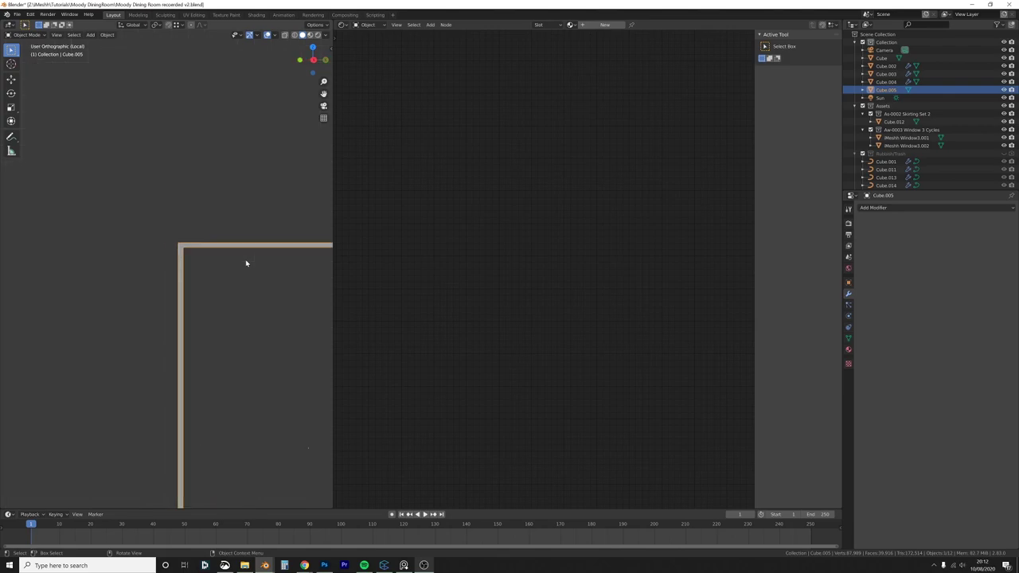
pyautogui.keyDown('shift'); pyautogui.moveTo(245, 261); pyautogui.dragTo(157, 234, button='middle'); pyautogui.keyUp('shift')
pyautogui.scroll(4, 157, 233)
pyautogui.keyDown('shift'); pyautogui.moveTo(107, 210); pyautogui.dragTo(168, 229, button='middle'); pyautogui.keyUp('shift')
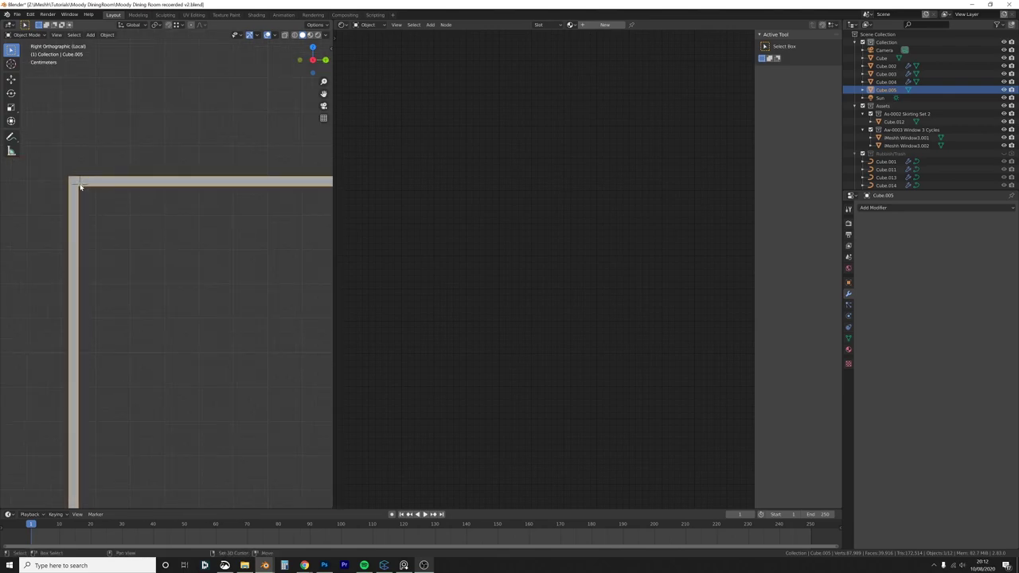
pyautogui.hotkey('shift', 'a')
pyautogui.moveTo(81, 186)
pyautogui.click(126, 185)
# Step: Scale the plane down to fit within the frame's corner and rotate it 90° about X
pyautogui.press('s')
pyautogui.click(187, 303)
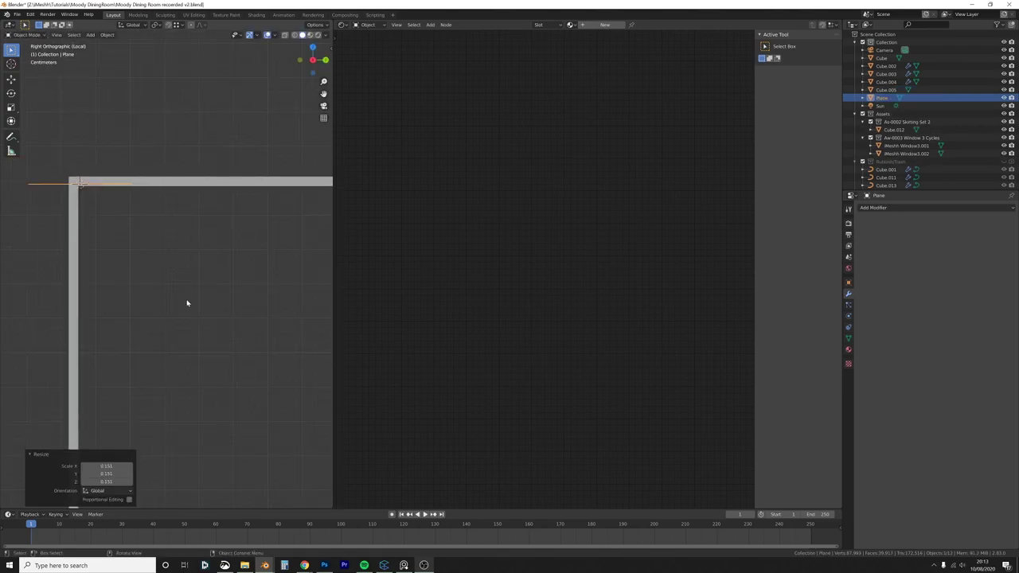
pyautogui.press('s')
pyautogui.click(90, 206)
pyautogui.write('r90')
pyautogui.press('Return')
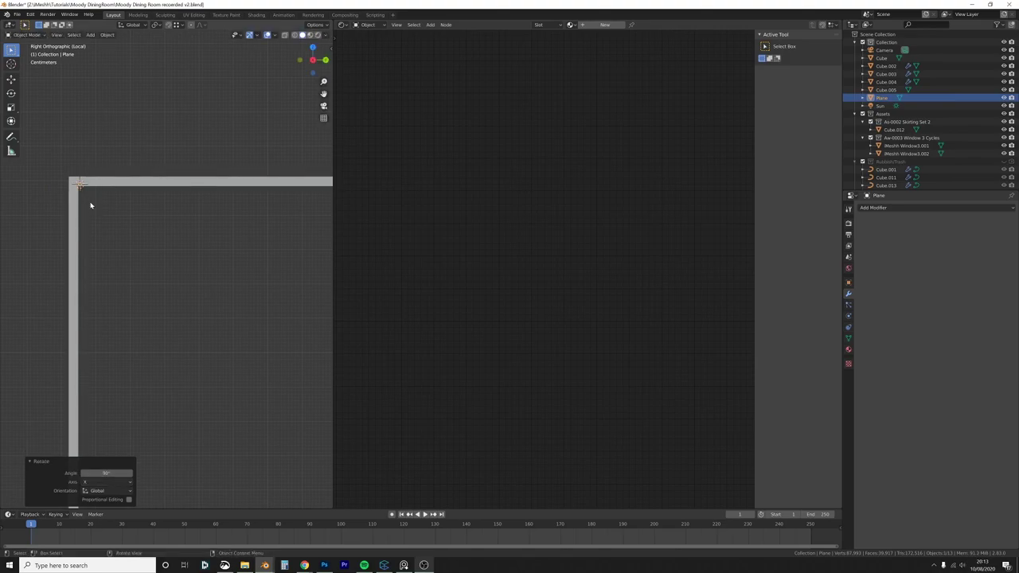
# Step: Move the plane just inside the frame's upper corner and rotate it 90° about Z
pyautogui.press('g')
pyautogui.click(95, 212)
pyautogui.write('rrz90')
pyautogui.press('Return')
# Step: Scale the plane uniformly by about 0.51 into a small square near the frame's corner
pyautogui.scroll(4, 80, 182)
pyautogui.press('s')
pyautogui.click(200, 267)
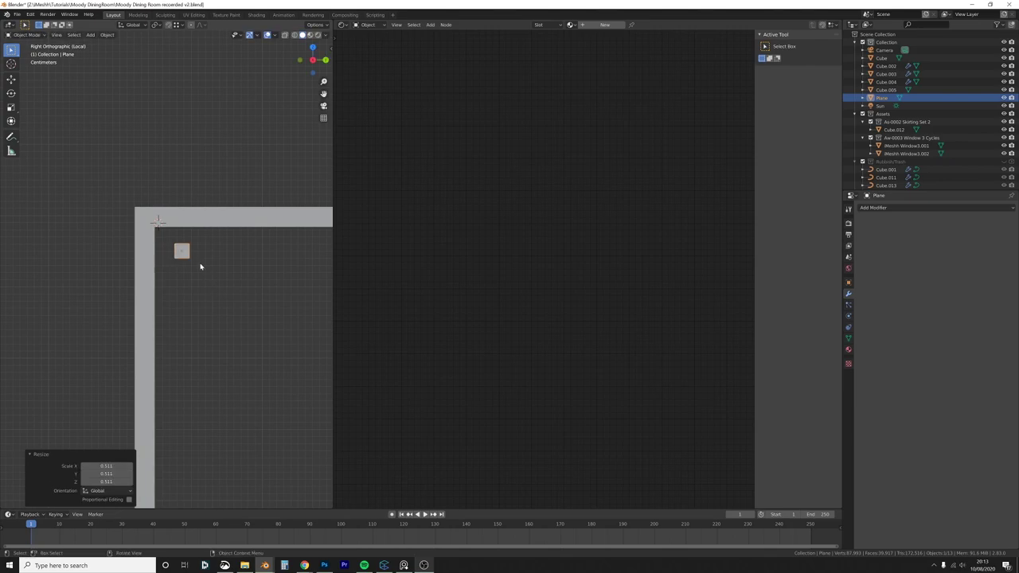
# Step: Add nine evenly spaced vertical loop cuts across the small plane, keeping them centred
pyautogui.moveTo(199, 266); pyautogui.dragTo(170, 268, button='middle')
pyautogui.scroll(8, 199, 279)
pyautogui.press('Tab')
pyautogui.scroll(-2, 169, 268)
pyautogui.hotkey('ctrl', 'r')
pyautogui.scroll(12, 165, 282)
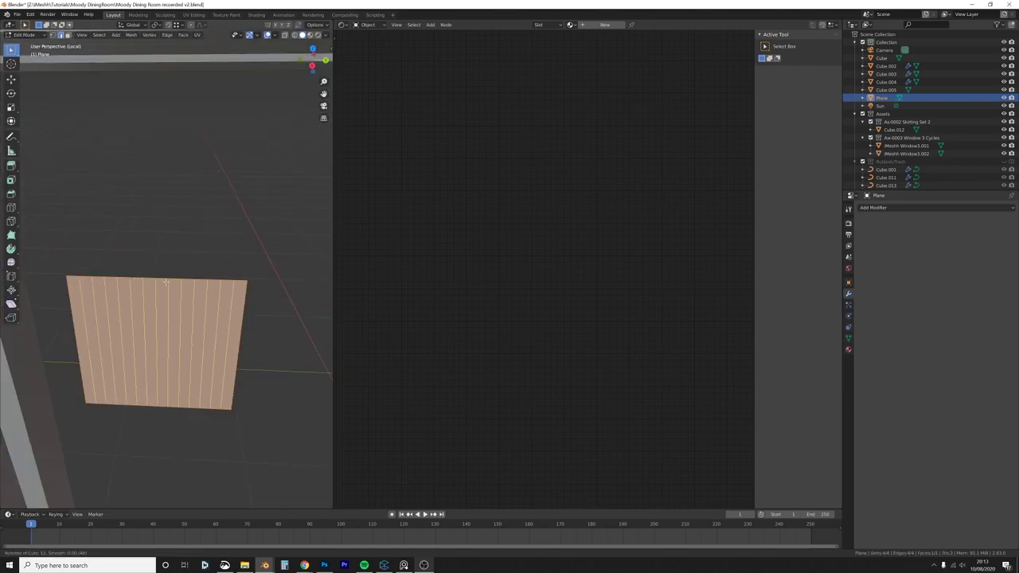
pyautogui.scroll(-4, 165, 281)
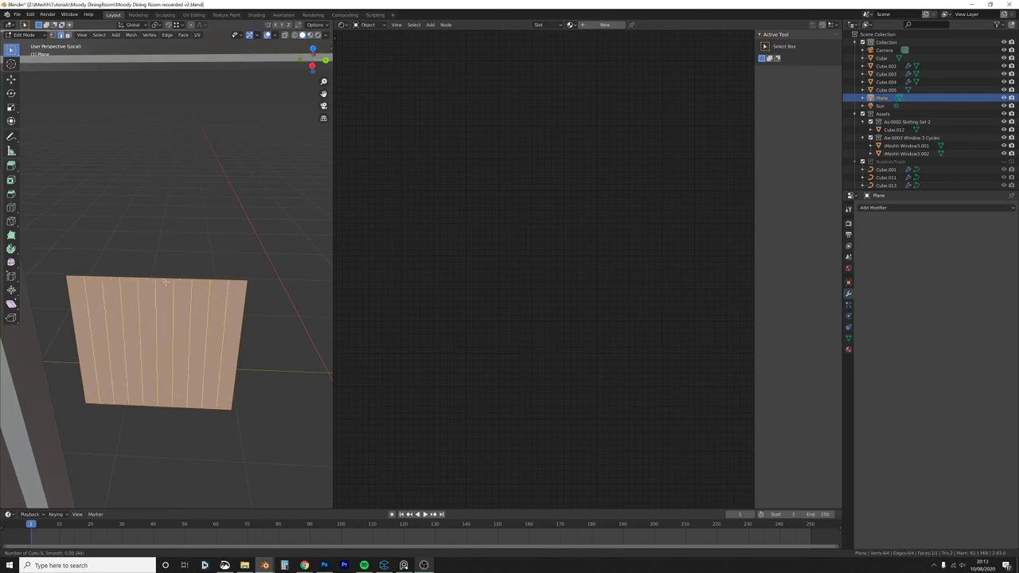
pyautogui.click(166, 282)
pyautogui.rightClick(165, 281)
pyautogui.press('ctrl+KP_Subtract')
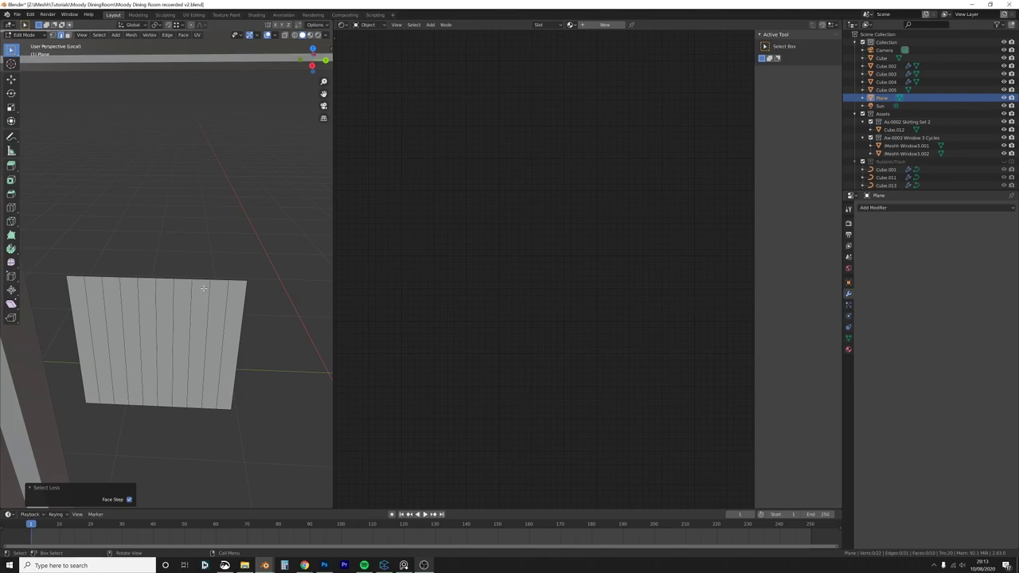
pyautogui.press('a')
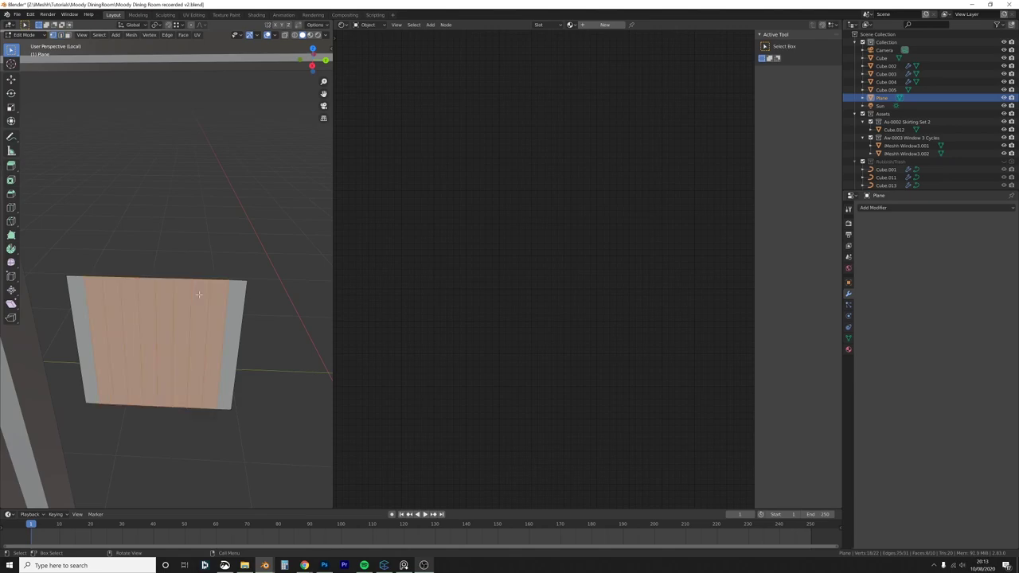
pyautogui.press('ctrl+KP_Add')
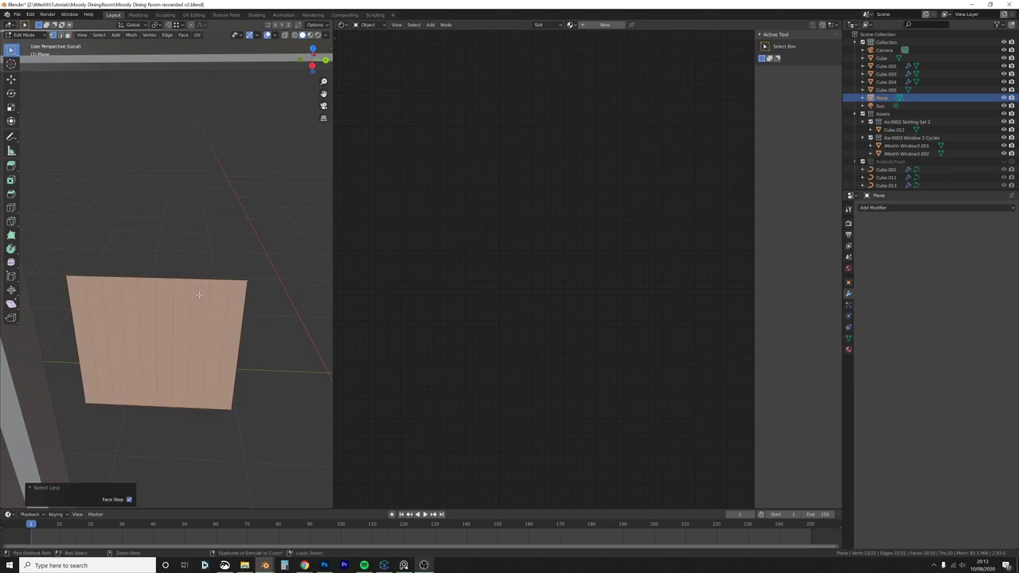
pyautogui.hotkey('ctrl', 'z')
pyautogui.scroll(-1, 193, 313)
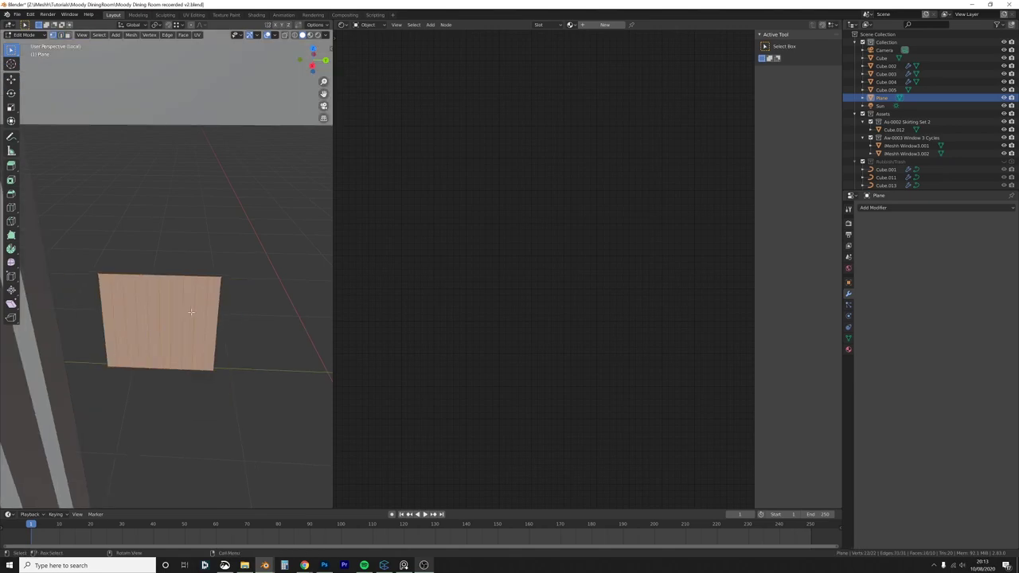
pyautogui.scroll(2, 192, 313)
pyautogui.scroll(-2, 188, 315)
pyautogui.hotkey('alt', 'a')
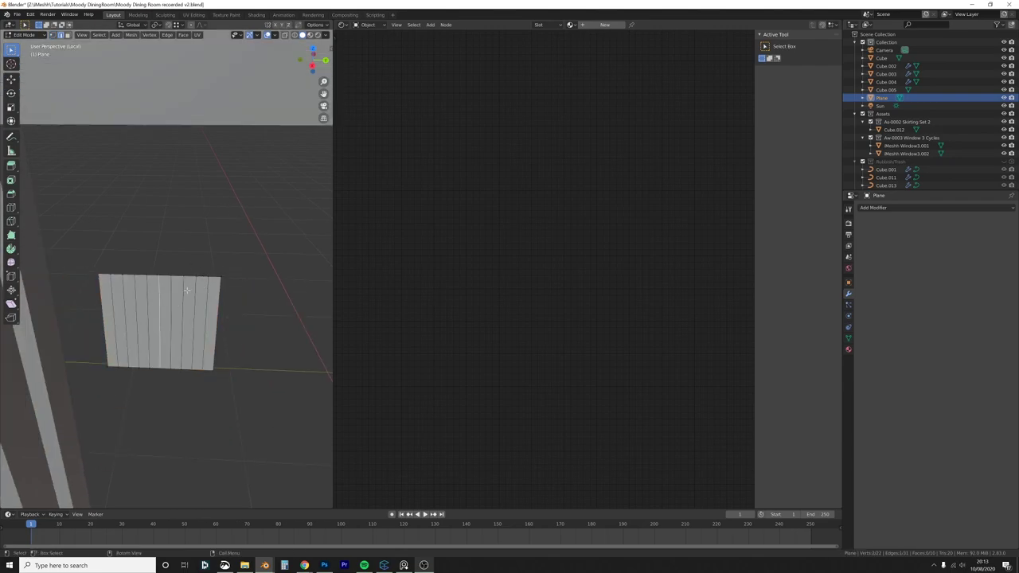
pyautogui.press('a')
pyautogui.press('ctrl+KP_Subtract')
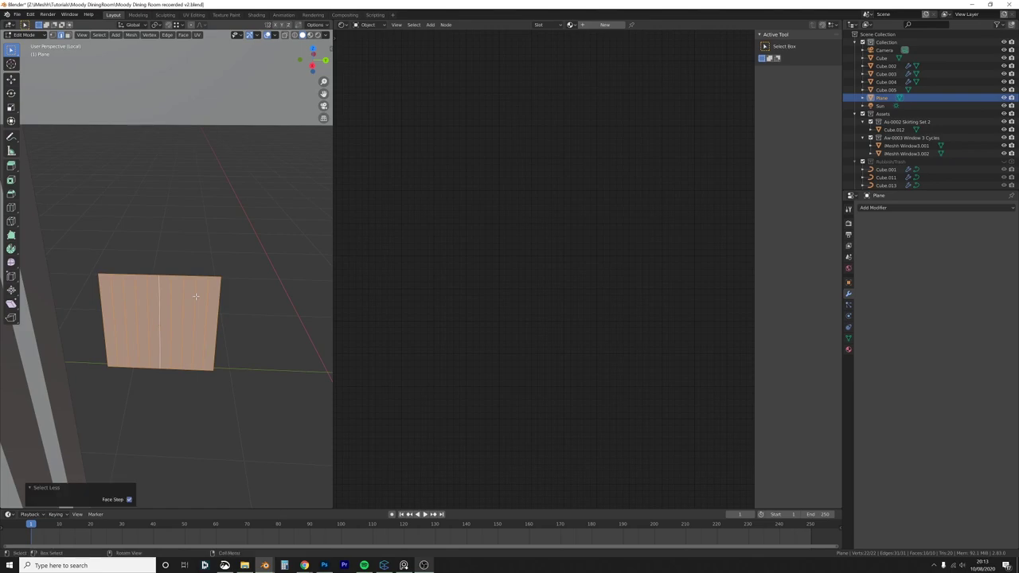
pyautogui.hotkey('alt', 'a')
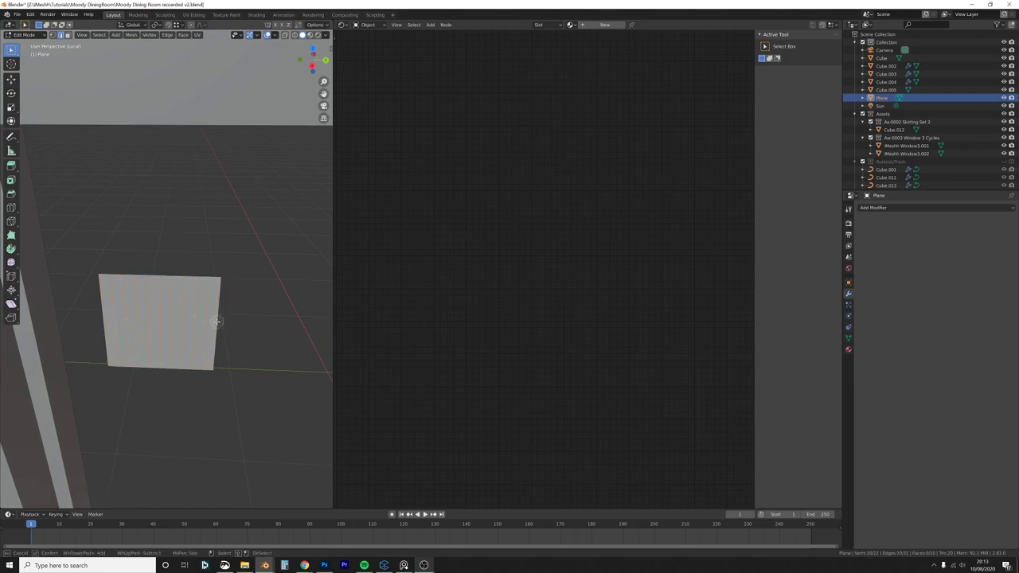
pyautogui.press('ctrl+KP_Subtract')
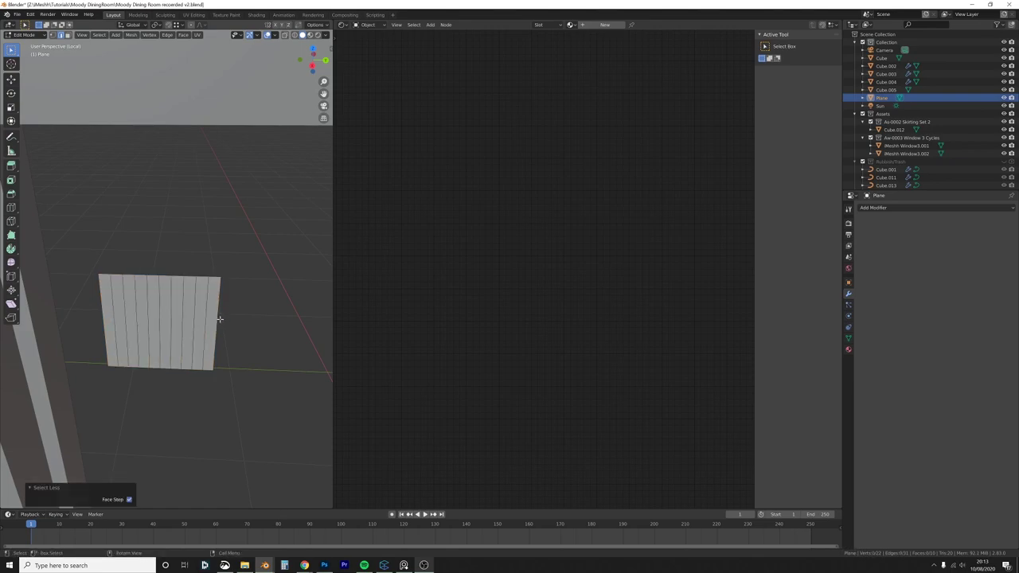
# Step: Select the plane's centre edge and move it about -0.0067 m along X using proportional editing with Sphere falloff to form a curved profile
pyautogui.click(162, 312)
pyautogui.moveTo(162, 312); pyautogui.dragTo(166, 311, button='middle')
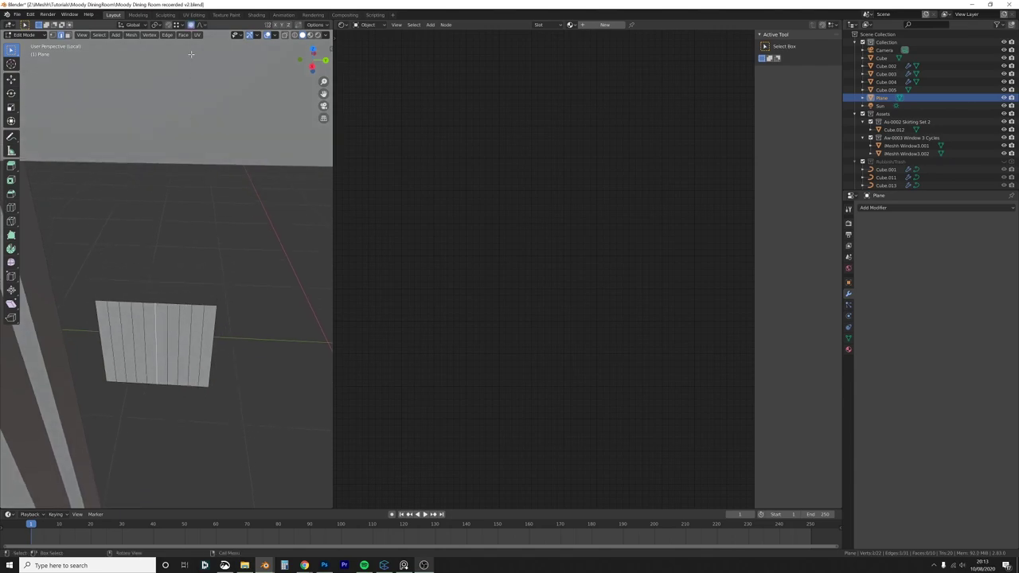
pyautogui.click(201, 25)
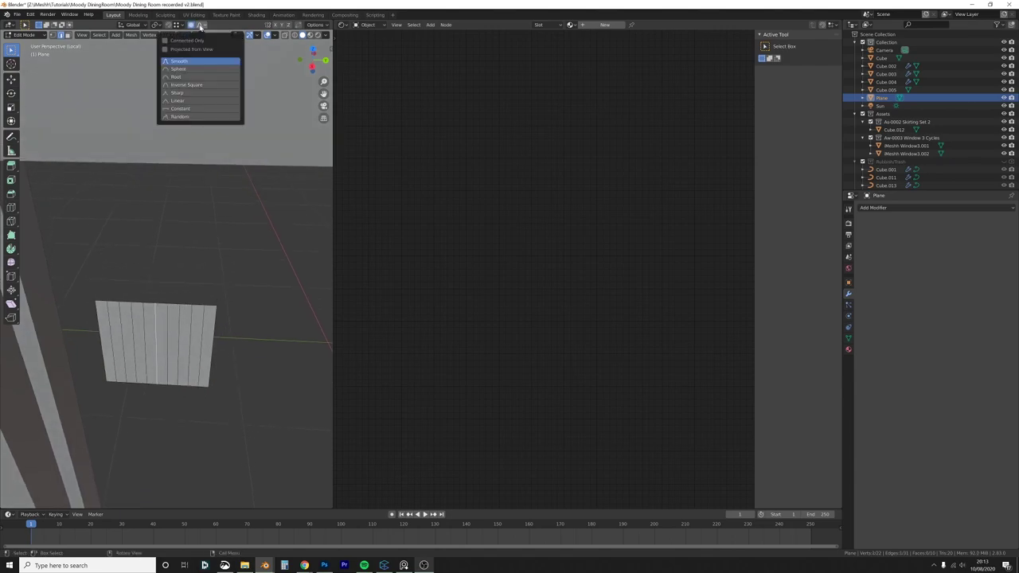
pyautogui.click(192, 69)
pyautogui.press('g')
pyautogui.press('y')
pyautogui.scroll(-20, 207, 366)
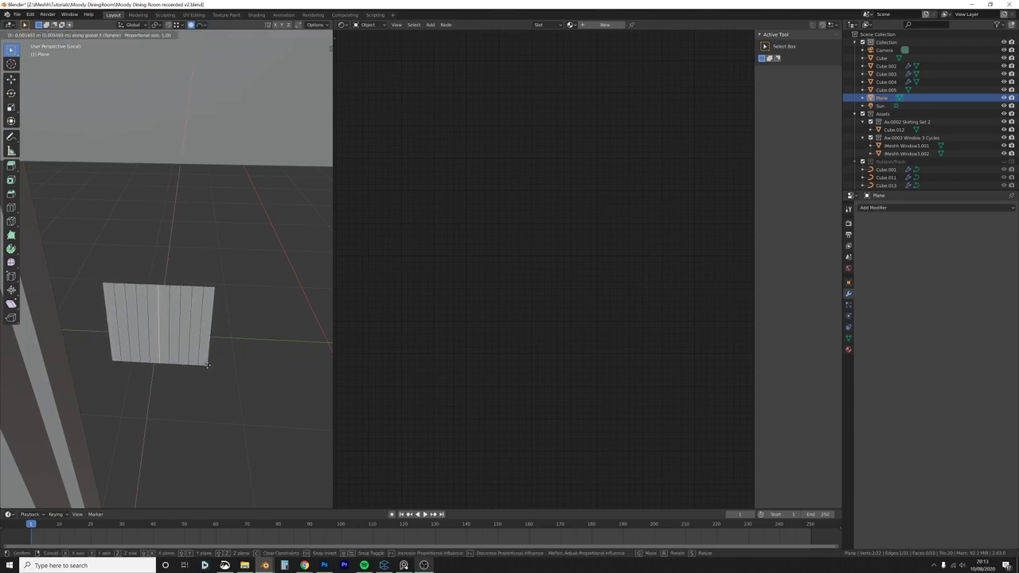
pyautogui.scroll(-20, 207, 358)
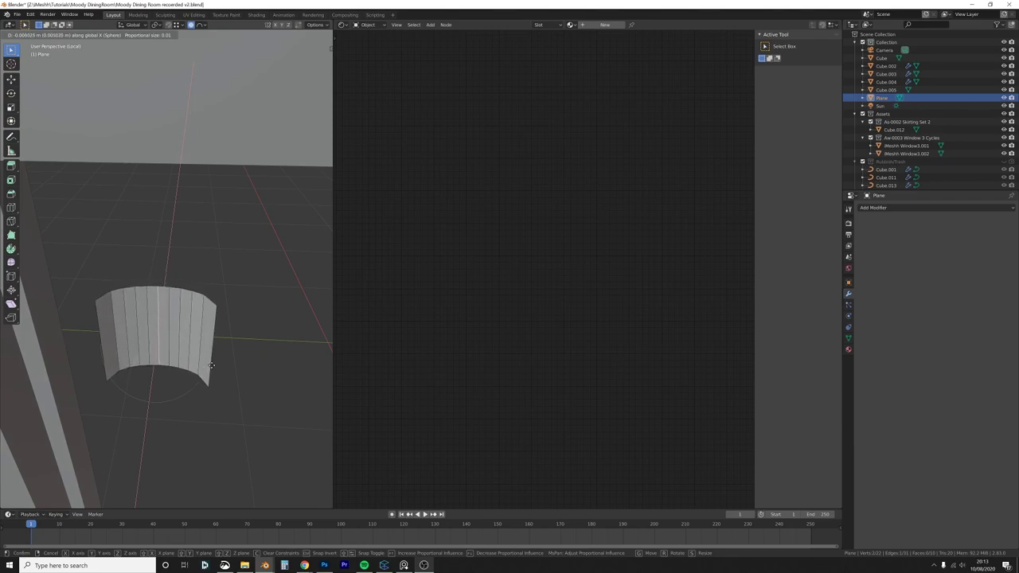
pyautogui.scroll(-3, 211, 364)
pyautogui.click(211, 362)
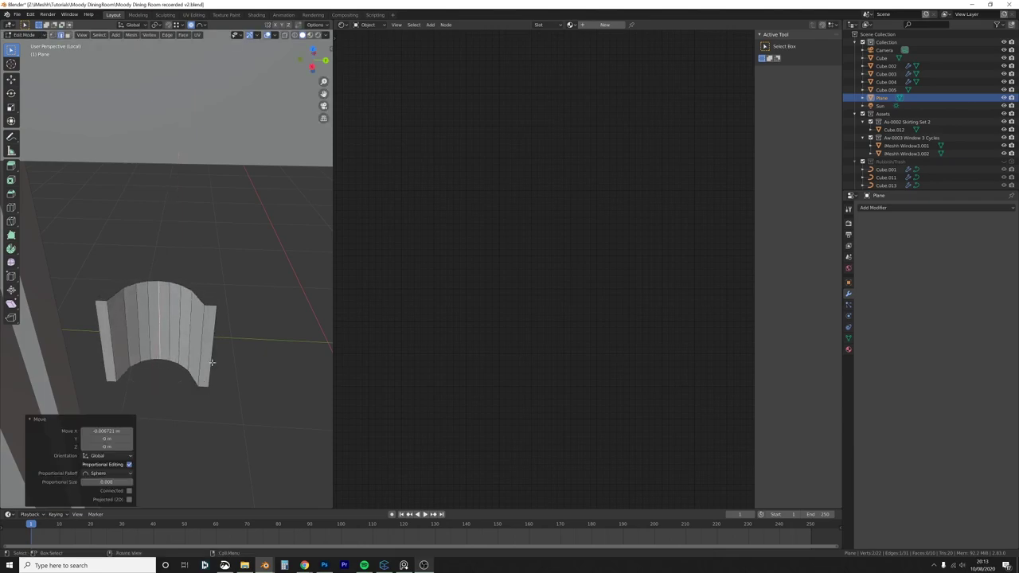
# Step: Select the curved strip's lower vertices in wireframe and move them down about 1.18 m along Z
pyautogui.scroll(-5, 211, 359)
pyautogui.moveTo(210, 357)
pyautogui.mouseDown(button='middle')
pyautogui.moveTo(212, 323)
pyautogui.moveTo(184, 318)
pyautogui.mouseUp(button='middle')
pyautogui.hotkey('shift', 'z')
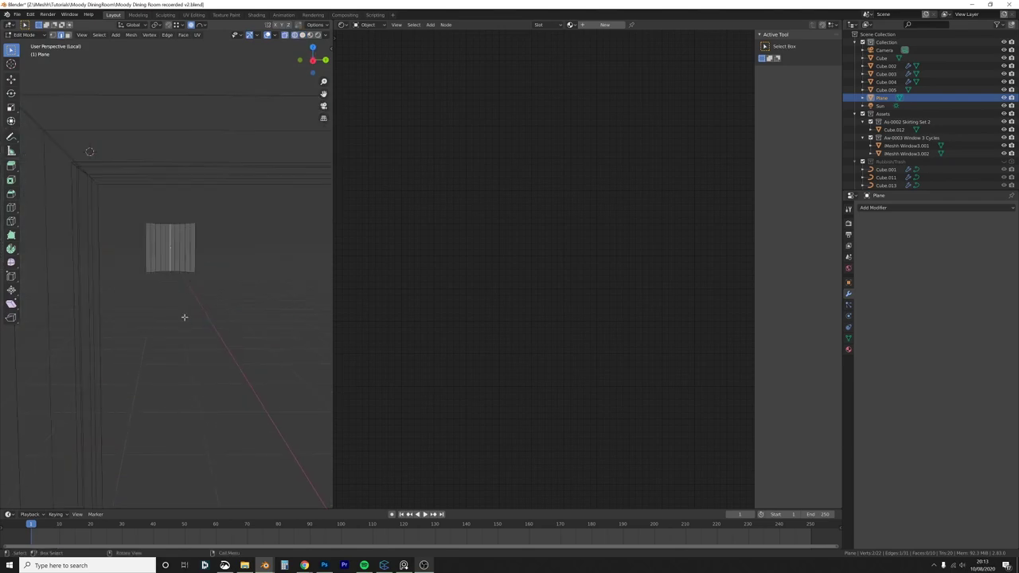
pyautogui.moveTo(187, 286); pyautogui.dragTo(236, 325)
pyautogui.scroll(-10, 236, 326)
pyautogui.keyDown('shift'); pyautogui.moveTo(236, 325); pyautogui.dragTo(218, 262, button='middle'); pyautogui.keyUp('shift')
pyautogui.scroll(-5, 216, 266)
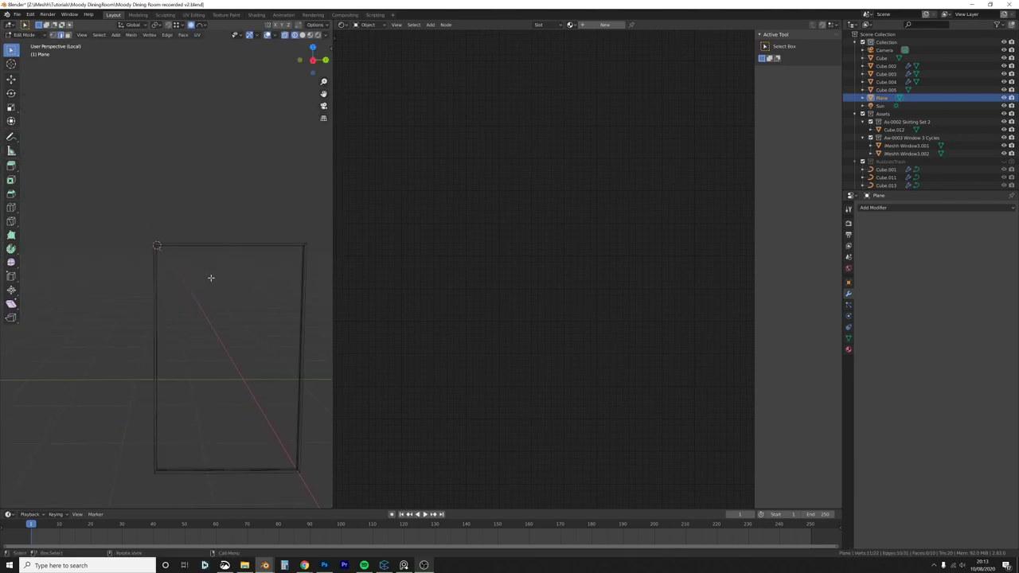
pyautogui.scroll(2, 208, 279)
pyautogui.press('Tab')
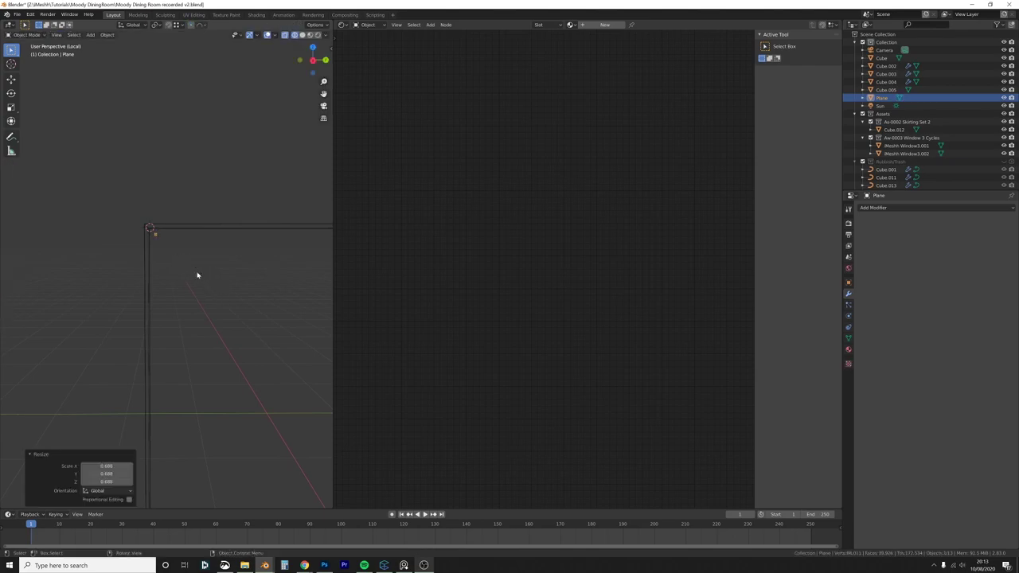
pyautogui.press('Tab')
pyautogui.press('g')
pyautogui.press('z')
pyautogui.click(195, 466)
pyautogui.keyDown('shift'); pyautogui.moveTo(208, 459); pyautogui.dragTo(216, 308, button='middle'); pyautogui.keyUp('shift')
pyautogui.keyDown('shift'); pyautogui.moveTo(190, 364); pyautogui.dragTo(260, 162, button='middle'); pyautogui.keyUp('shift')
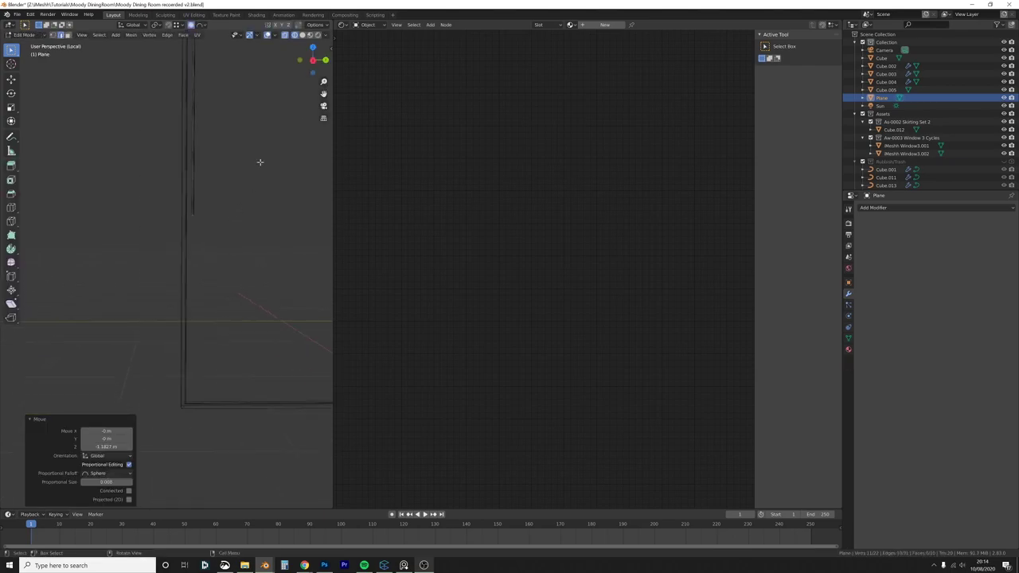
# Step: Enable snapping and extend the strip's lower vertices along Z to the frame's bottom inner corner
pyautogui.hotkey('shift', 'Tab')
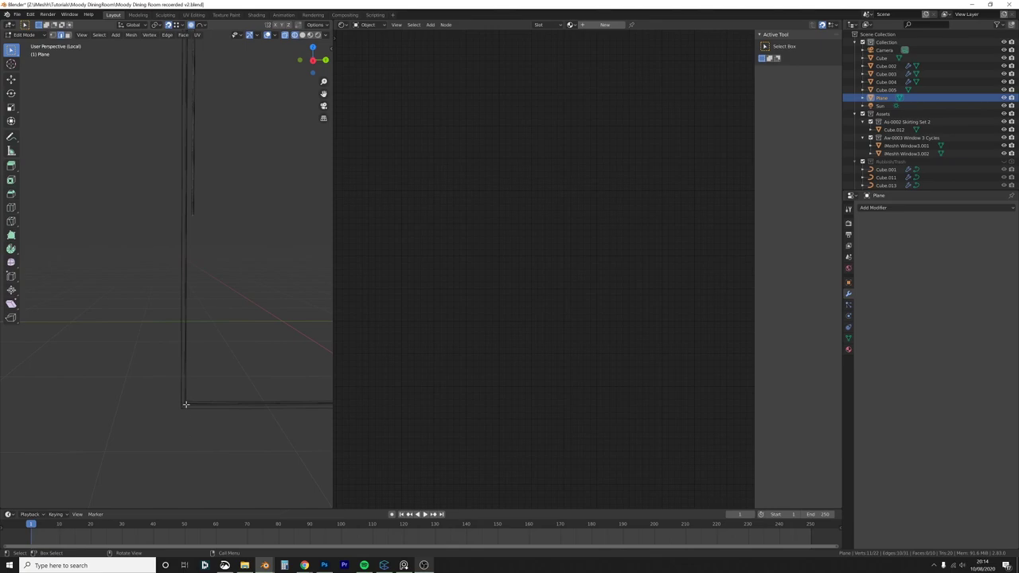
pyautogui.press('g')
pyautogui.press('z')
pyautogui.click(191, 417)
pyautogui.scroll(2, 191, 417)
pyautogui.press('KP_Decimal')
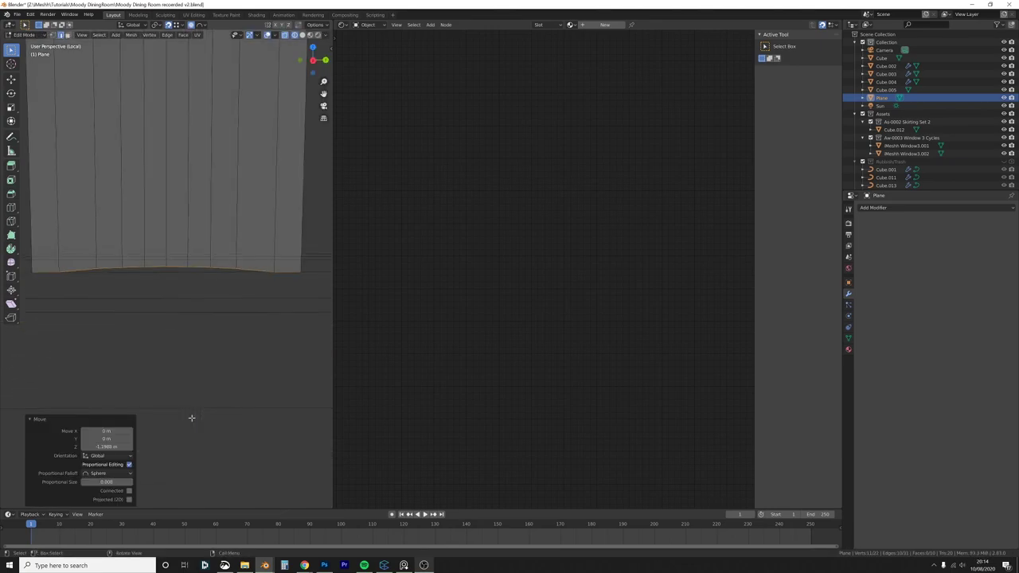
# Step: Switch to solid shading and move the whole strip about -0.018 m along X into the frame's depth
pyautogui.scroll(-4, 191, 411)
pyautogui.moveTo(189, 406); pyautogui.dragTo(119, 348, button='middle')
pyautogui.press('z')
pyautogui.click(157, 343)
pyautogui.keyDown('shift'); pyautogui.moveTo(206, 318); pyautogui.dragTo(158, 328, button='middle'); pyautogui.keyUp('shift')
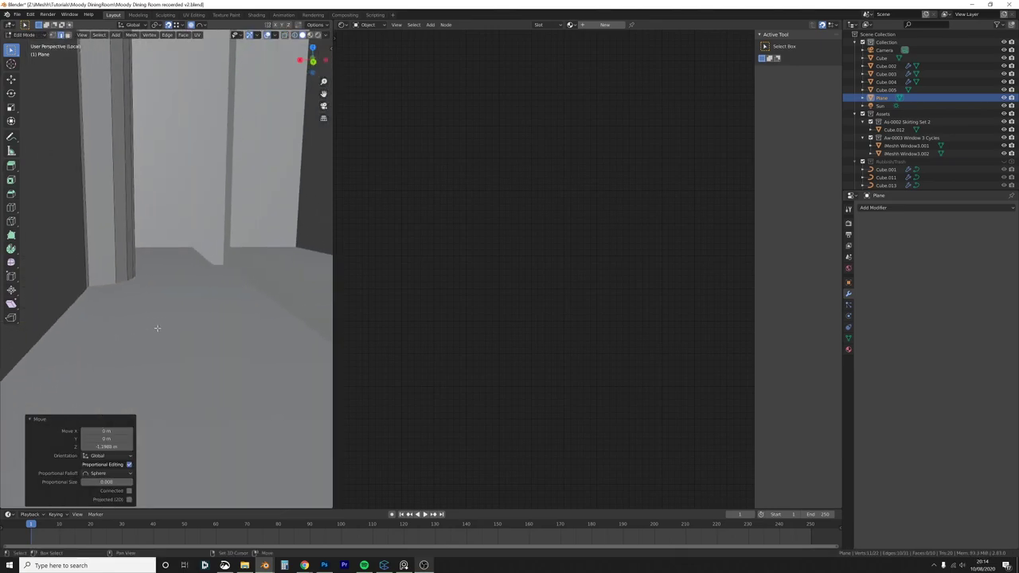
pyautogui.press('Tab')
pyautogui.press('g')
pyautogui.press('x')
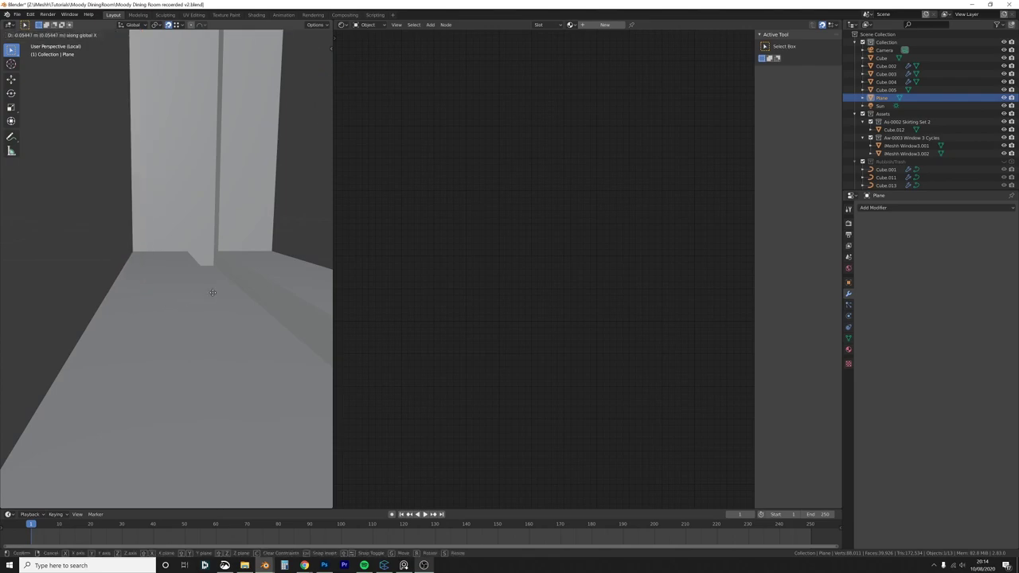
pyautogui.click(183, 318)
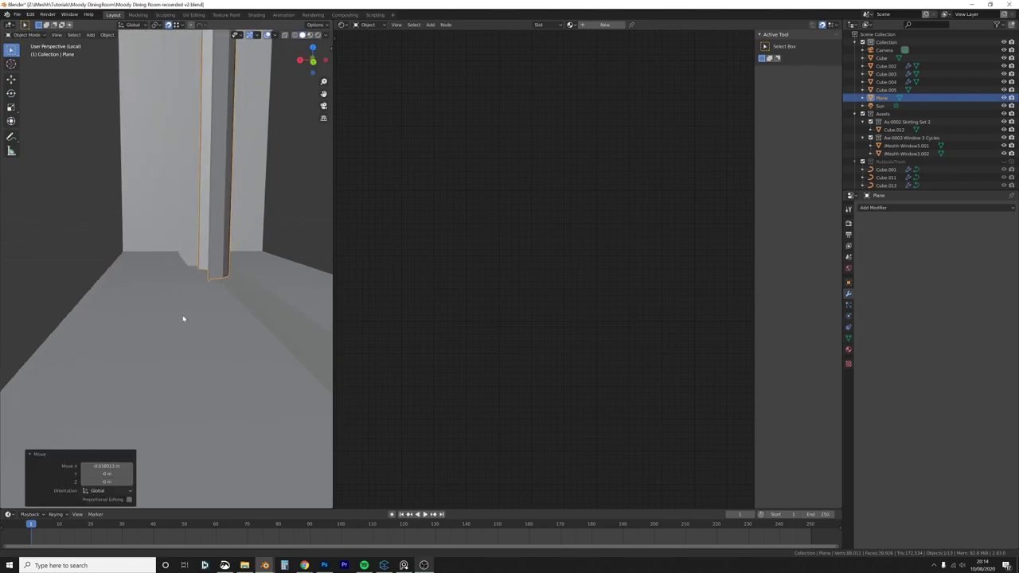
# Step: Adjust the strip's lower edge along Z to meet the frame's bottom
pyautogui.press('Tab')
pyautogui.press('g')
pyautogui.press('z')
pyautogui.click(200, 305)
# Step: Select the whole strip mesh and scale it by about 1.45 along X to deepen its curve
pyautogui.moveTo(201, 305); pyautogui.dragTo(225, 311, button='middle')
pyautogui.press('a')
pyautogui.press('s')
pyautogui.press('x')
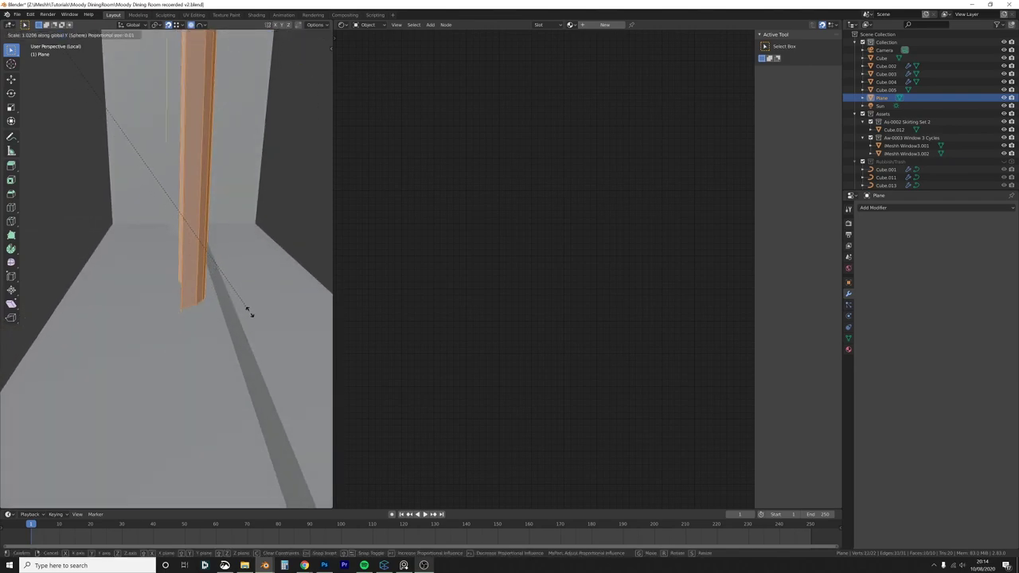
pyautogui.click(314, 343)
# Step: Move the strip mesh along X and Y so that it sits against the frame's inner side at the groove
pyautogui.moveTo(313, 343); pyautogui.dragTo(235, 323, button='middle')
pyautogui.press('g')
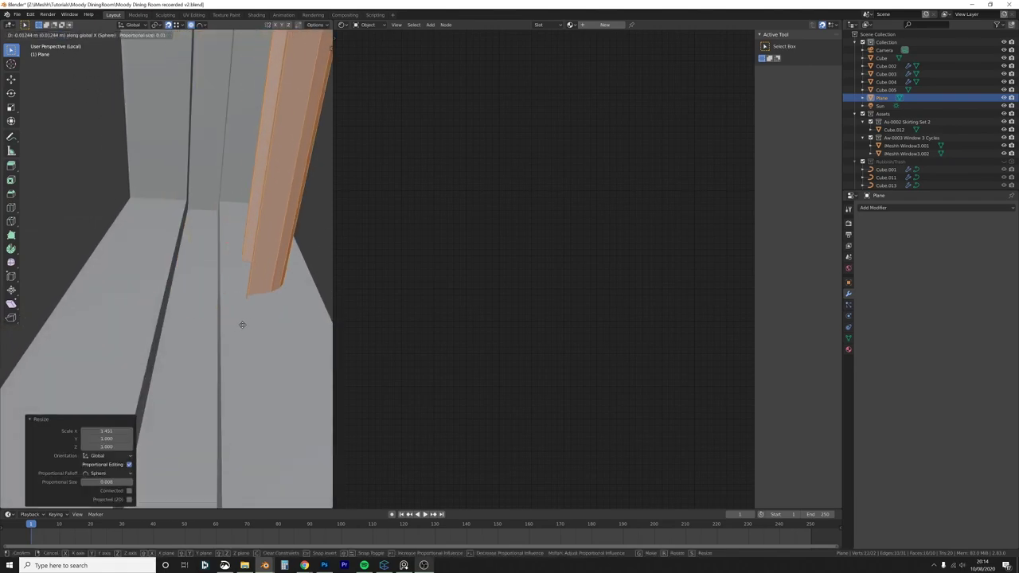
pyautogui.press('x')
pyautogui.click(236, 325)
pyautogui.moveTo(171, 320); pyautogui.dragTo(133, 329, button='middle')
pyautogui.press('g')
pyautogui.press('y')
pyautogui.click(152, 370)
pyautogui.press('Tab')
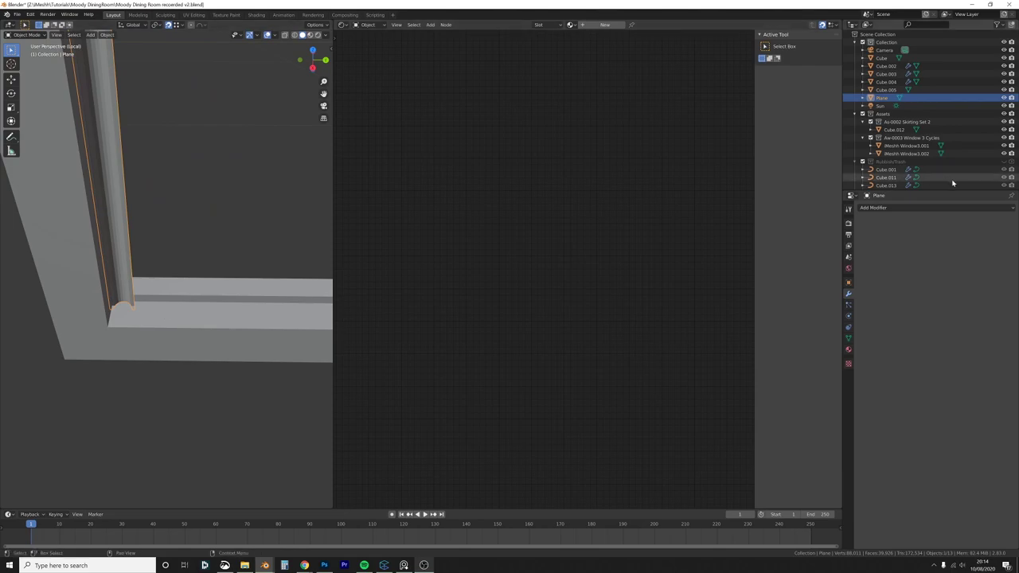
# Step: Add an Array modifier to the strip and raise its count to 107 to fill the frame's width
pyautogui.click(935, 207)
pyautogui.click(860, 227)
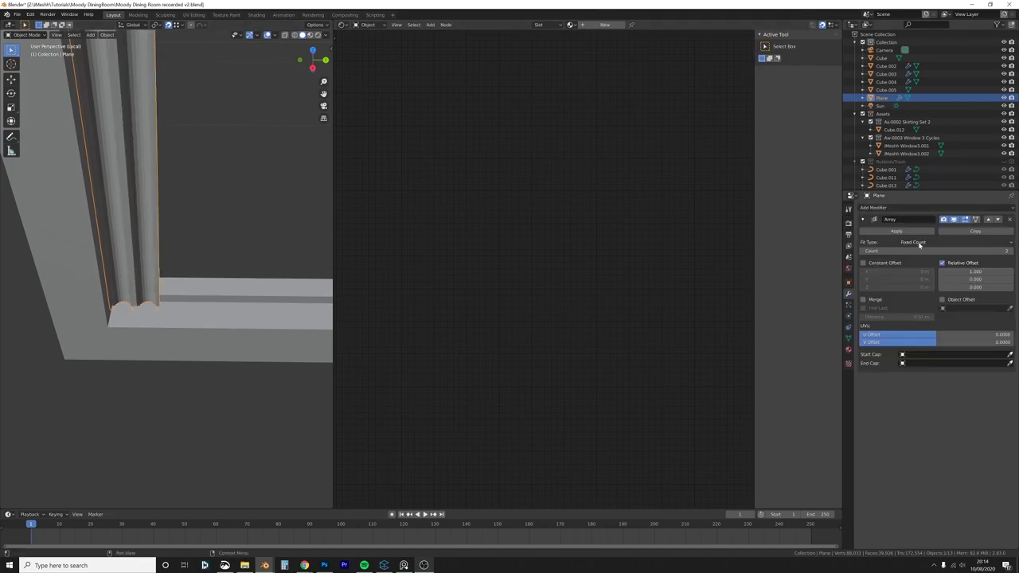
pyautogui.moveTo(923, 250); pyautogui.dragTo(995, 250)
pyautogui.scroll(-6, 253, 243)
pyautogui.moveTo(253, 243); pyautogui.dragTo(159, 323, button='middle')
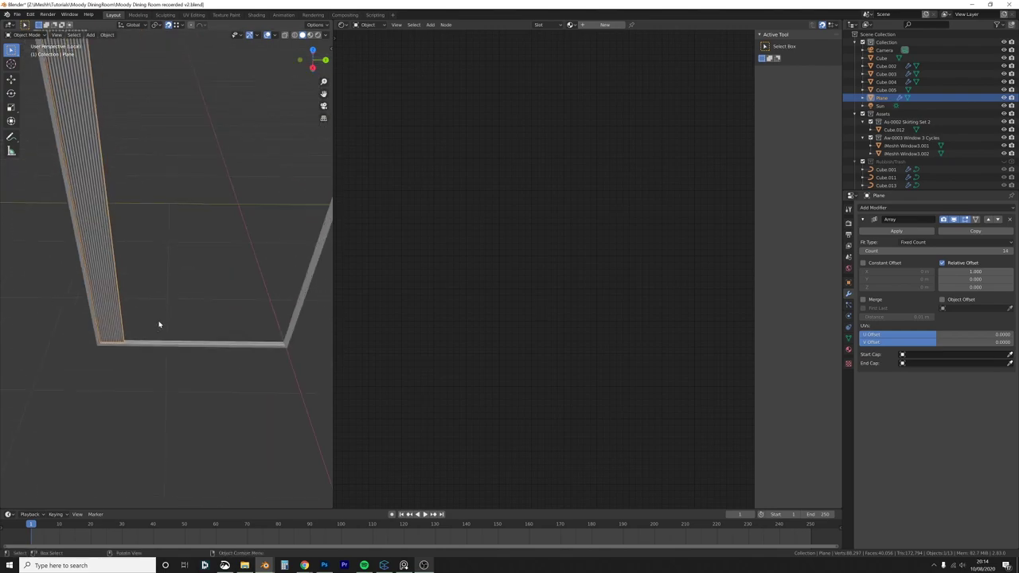
pyautogui.moveTo(935, 251); pyautogui.dragTo(1011, 251)
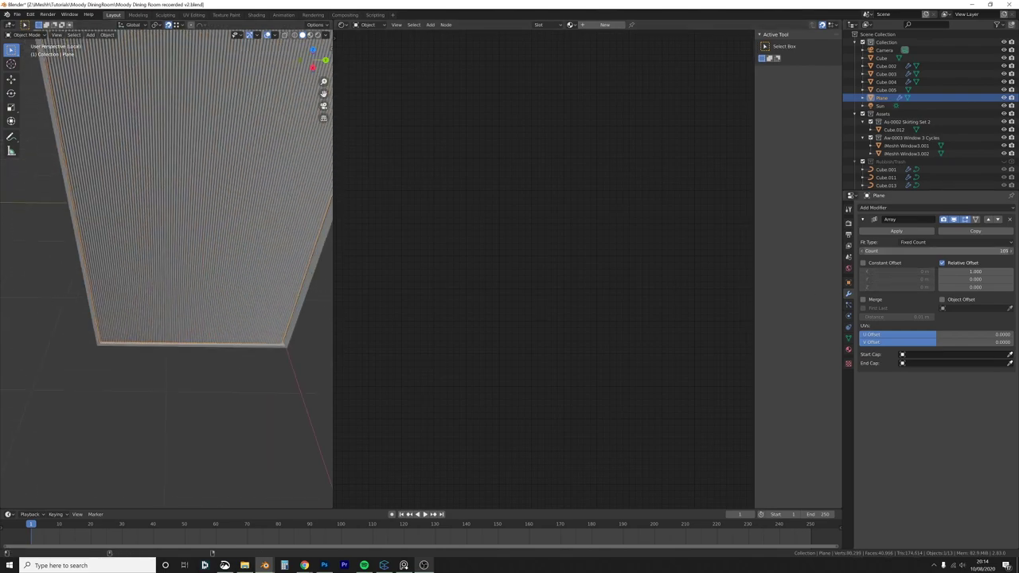
# Step: Add a Solidify modifier to the arrayed ribbed panel
pyautogui.scroll(1, 234, 332)
pyautogui.moveTo(159, 358); pyautogui.dragTo(244, 329, button='middle')
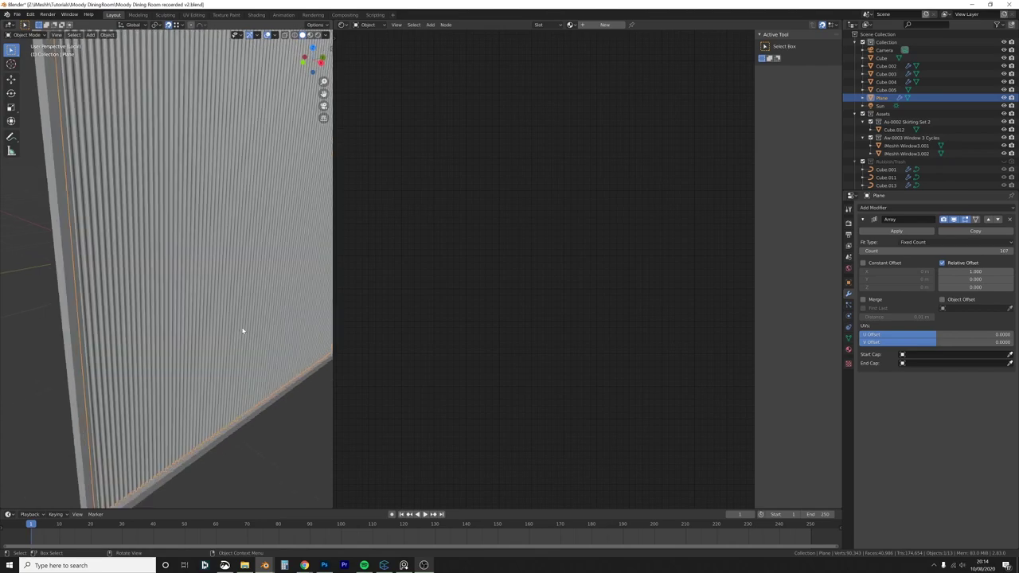
pyautogui.scroll(2, 243, 330)
pyautogui.moveTo(159, 318); pyautogui.dragTo(117, 278, button='middle')
pyautogui.scroll(-8, 191, 263)
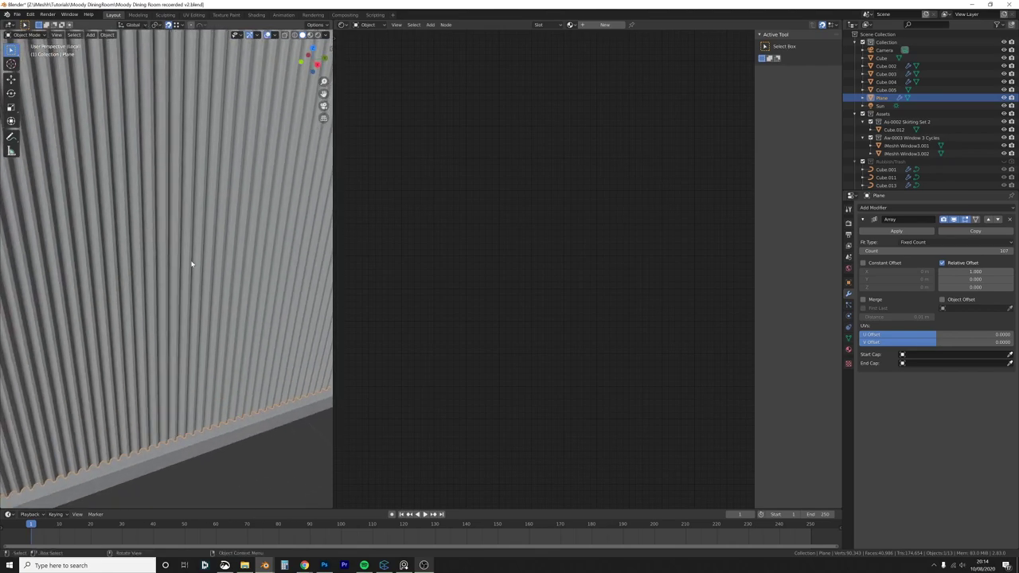
pyautogui.click(873, 209)
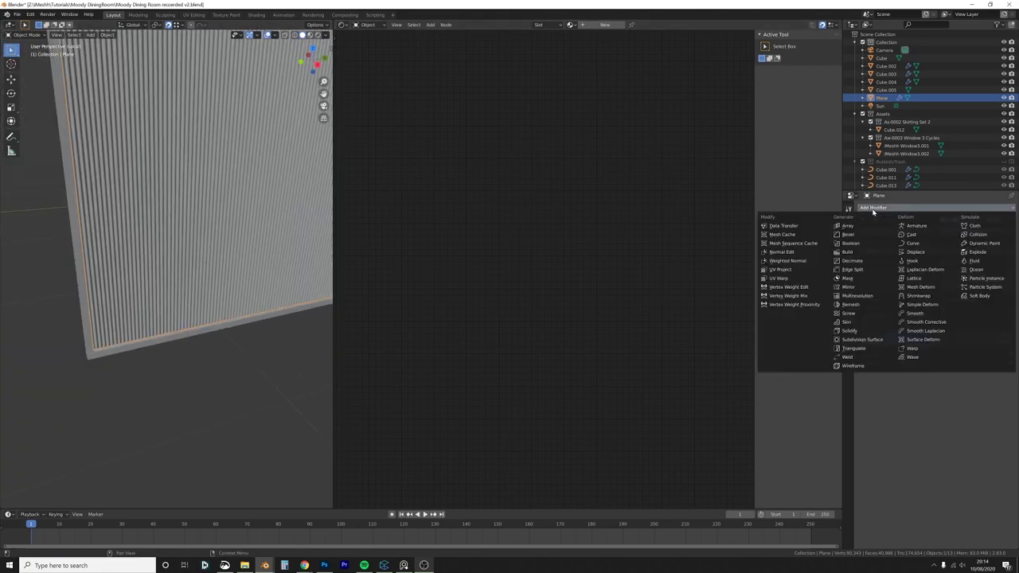
pyautogui.click(861, 335)
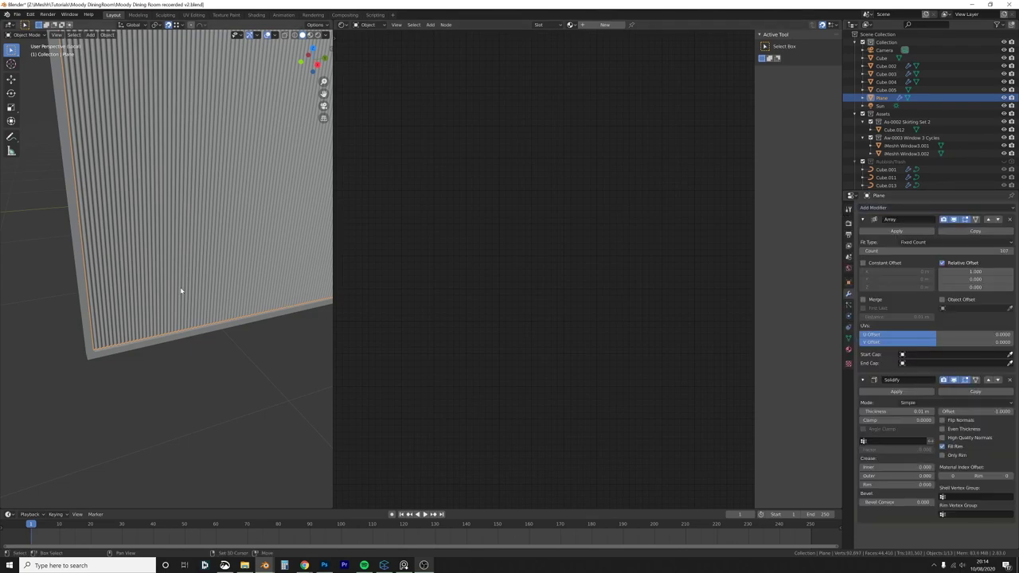
# Step: Apply the ribbed panel's scale, and set its Solidify offset to -1 and thickness to 0.001 m
pyautogui.moveTo(182, 289); pyautogui.dragTo(201, 346, button='middle')
pyautogui.hotkey('ctrl', 'a')
pyautogui.click(200, 369)
pyautogui.click(160, 301)
pyautogui.scroll(3, 160, 301)
pyautogui.moveTo(160, 301)
pyautogui.keyDown('shift'); pyautogui.mouseDown(button='middle')
pyautogui.moveTo(184, 313)
pyautogui.moveTo(175, 299)
pyautogui.mouseUp(button='middle'); pyautogui.keyUp('shift')
pyautogui.scroll(-1, 174, 299)
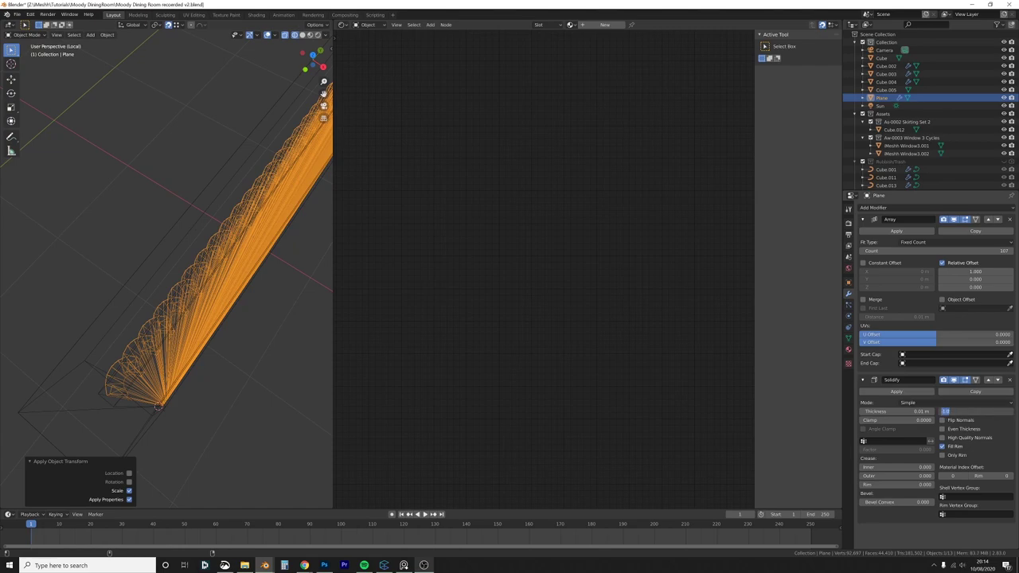
pyautogui.moveTo(915, 412); pyautogui.dragTo(888, 411)
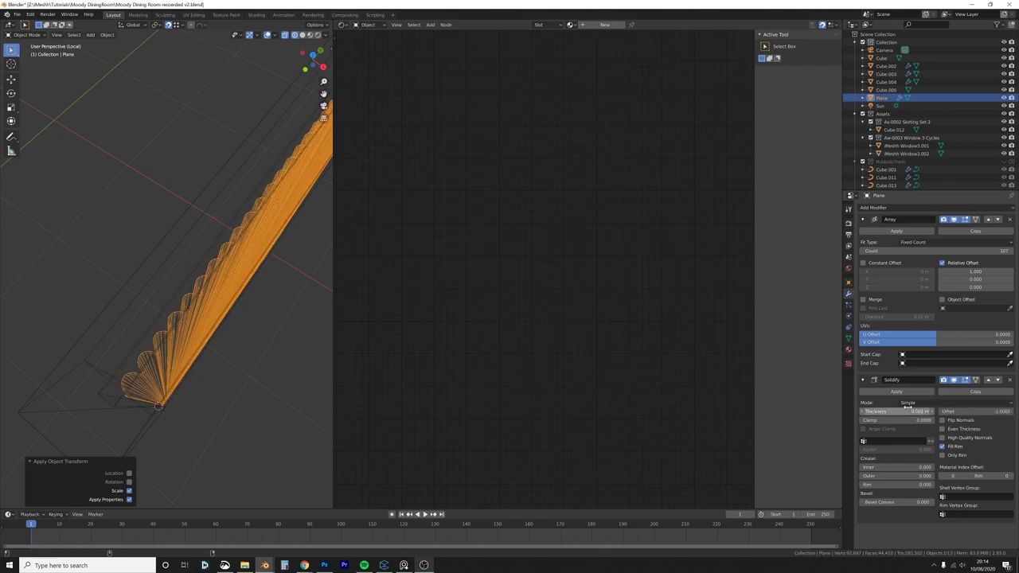
pyautogui.moveTo(232, 357)
pyautogui.mouseDown(button='middle')
pyautogui.moveTo(314, 347)
pyautogui.moveTo(231, 357)
pyautogui.mouseUp(button='middle')
pyautogui.press('s')
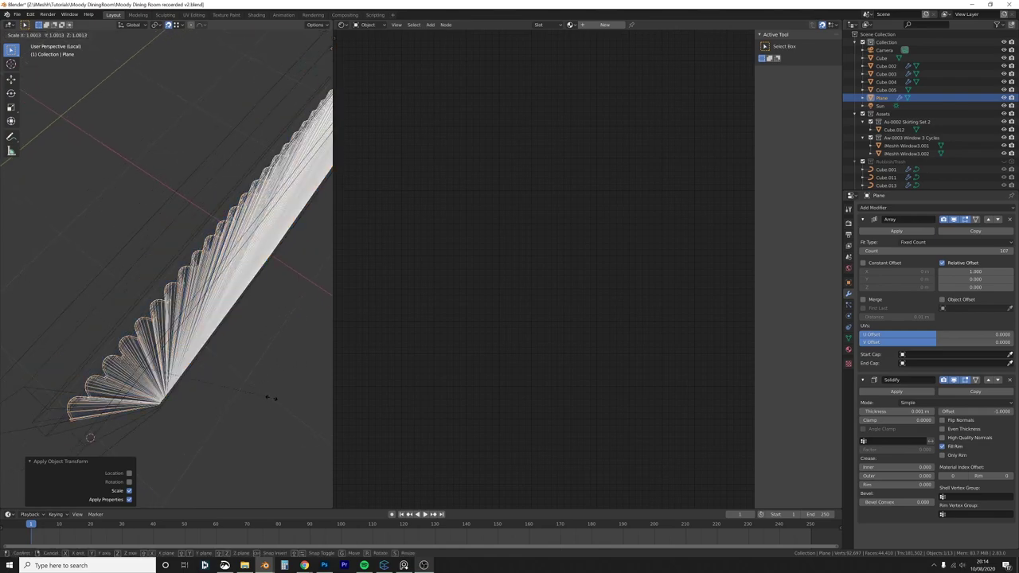
pyautogui.press('x')
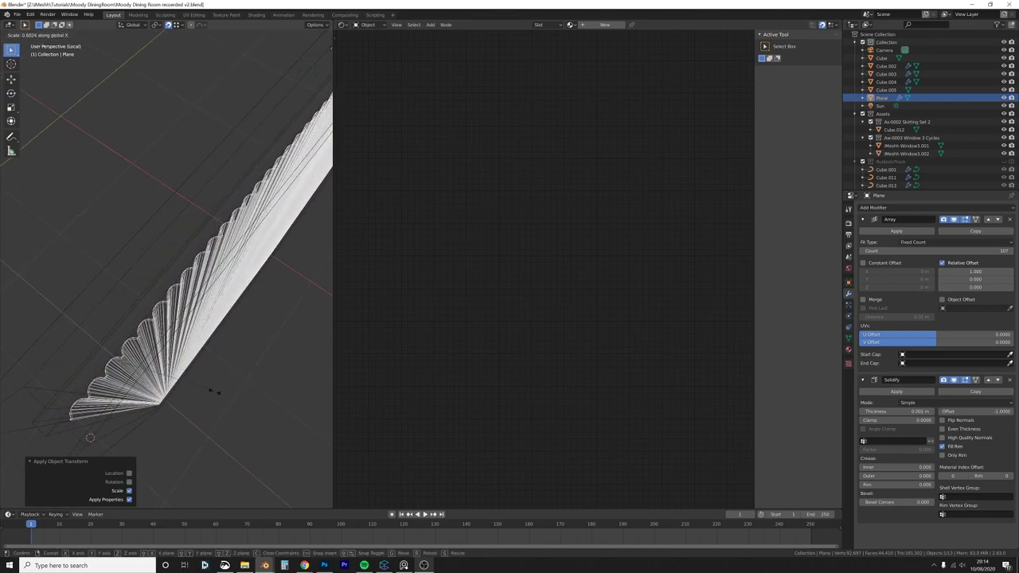
pyautogui.rightClick(191, 385)
# Step: Return the viewport to solid shading and shade the ribbed panel smooth
pyautogui.scroll(3, 177, 374)
pyautogui.press('z')
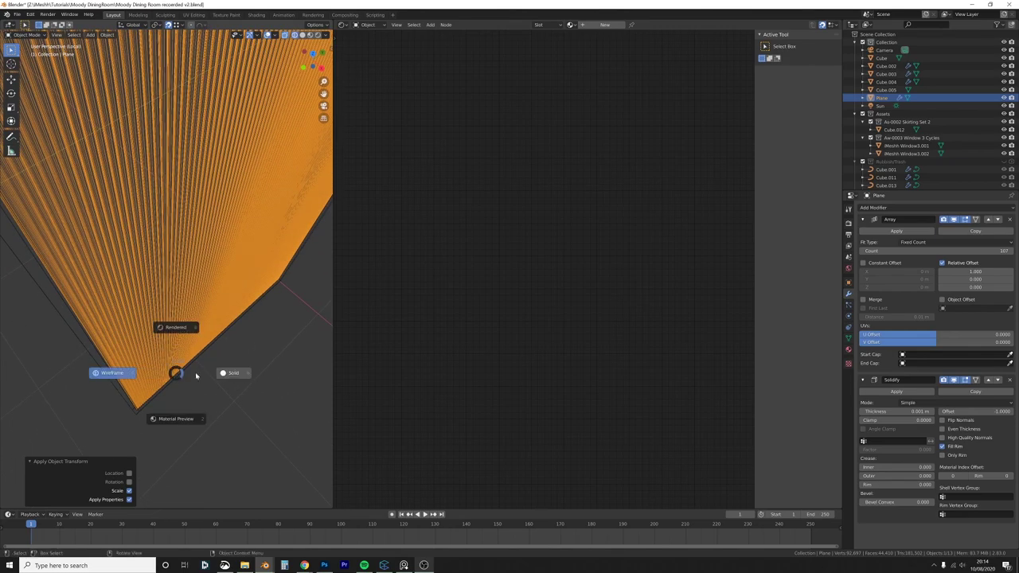
pyautogui.click(223, 373)
pyautogui.scroll(-2, 216, 350)
pyautogui.moveTo(216, 398)
pyautogui.mouseDown(button='middle')
pyautogui.moveTo(216, 335)
pyautogui.moveTo(193, 290)
pyautogui.mouseUp(button='middle')
pyautogui.scroll(2, 214, 354)
pyautogui.rightClick(212, 343)
pyautogui.click(212, 342)
pyautogui.scroll(-3, 215, 334)
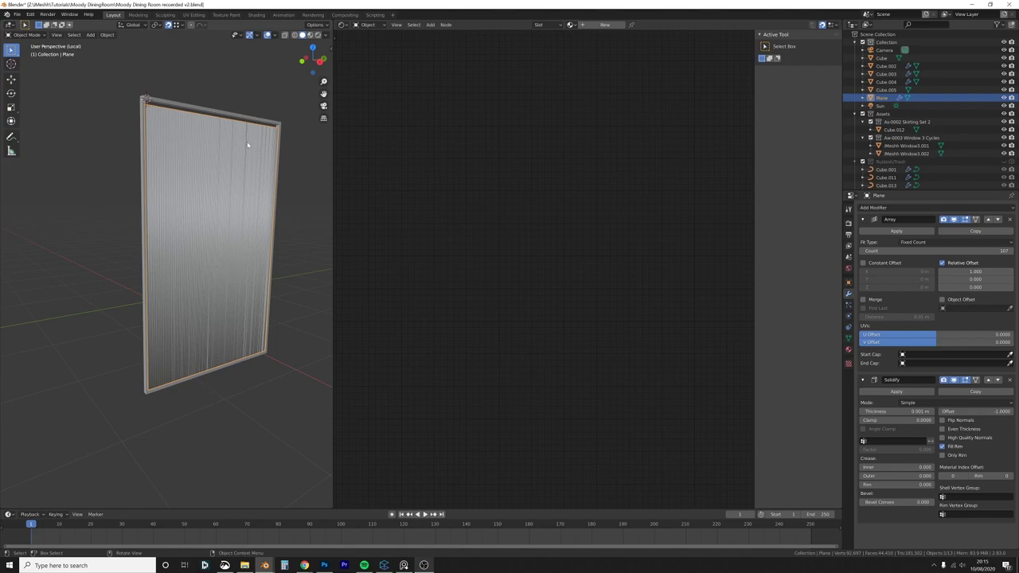
pyautogui.moveTo(239, 263); pyautogui.dragTo(233, 267, button='middle')
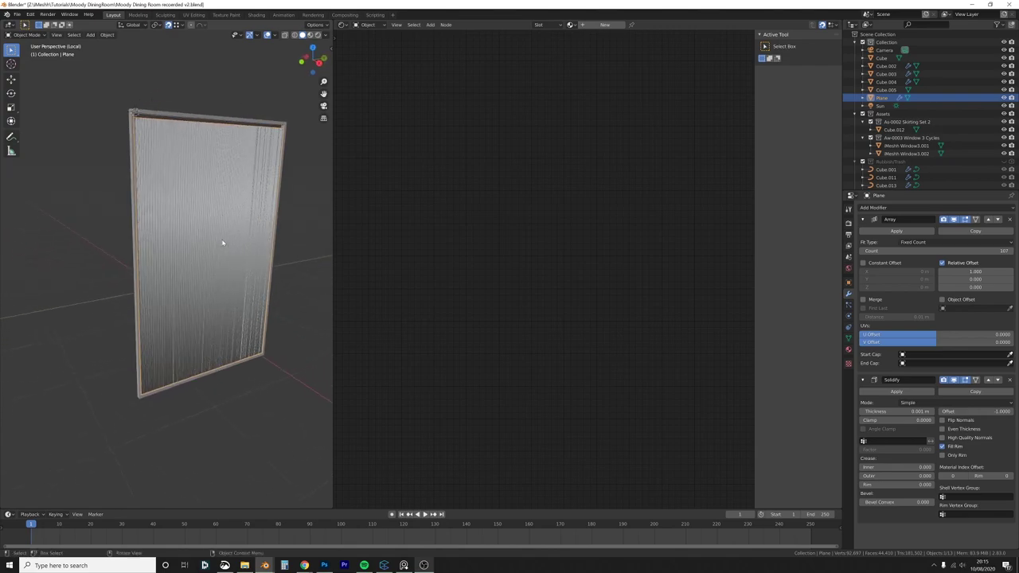
# Step: Add one centred loop cut across the strip and bevel it about 1.15 m outward to place supporting loops near both ends
pyautogui.press('Tab')
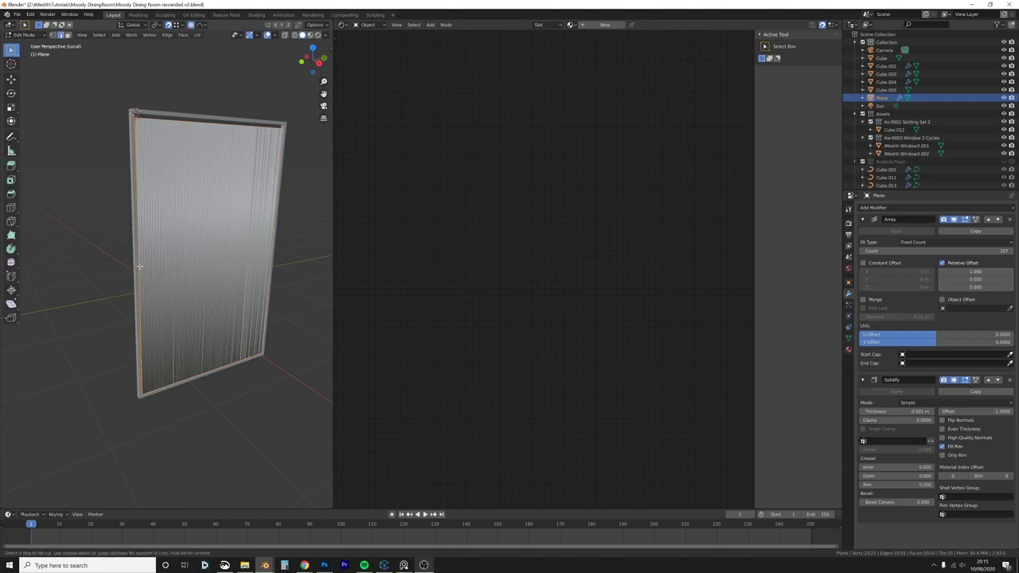
pyautogui.click(139, 270)
pyautogui.rightClick(139, 270)
pyautogui.hotkey('ctrl', 'b')
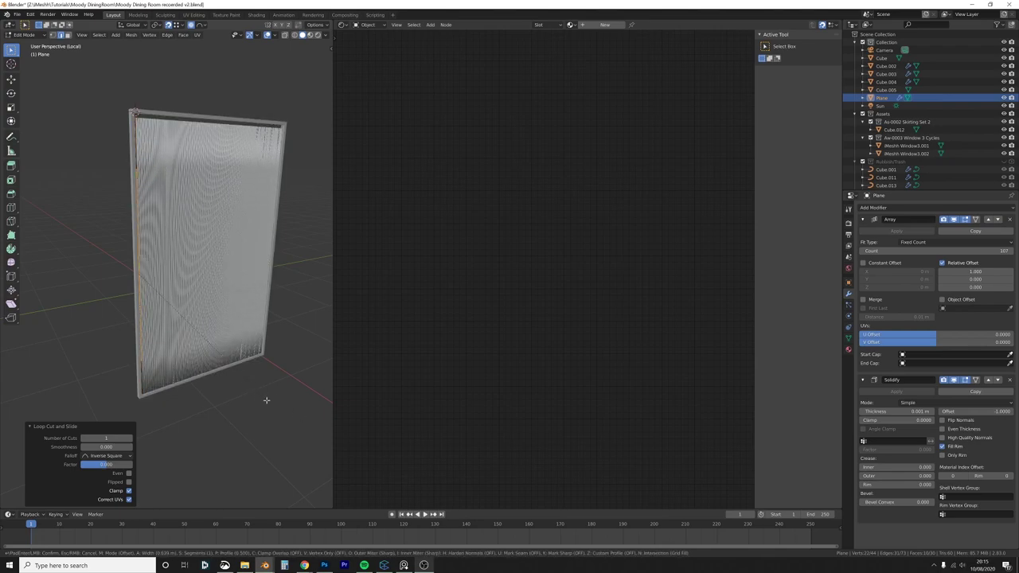
pyautogui.click(282, 422)
# Step: Scale the strip mesh by about 1.04 along Z to extend it toward the frame's top and bottom
pyautogui.scroll(6, 232, 226)
pyautogui.moveTo(282, 423); pyautogui.dragTo(196, 300, button='middle')
pyautogui.press('s')
pyautogui.press('z')
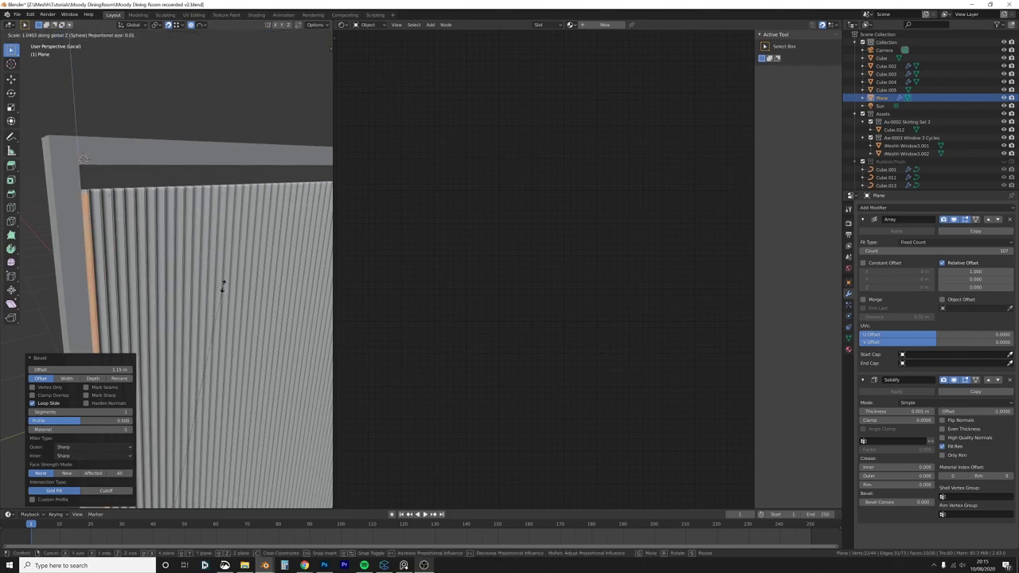
pyautogui.click(224, 287)
pyautogui.scroll(-5, 224, 284)
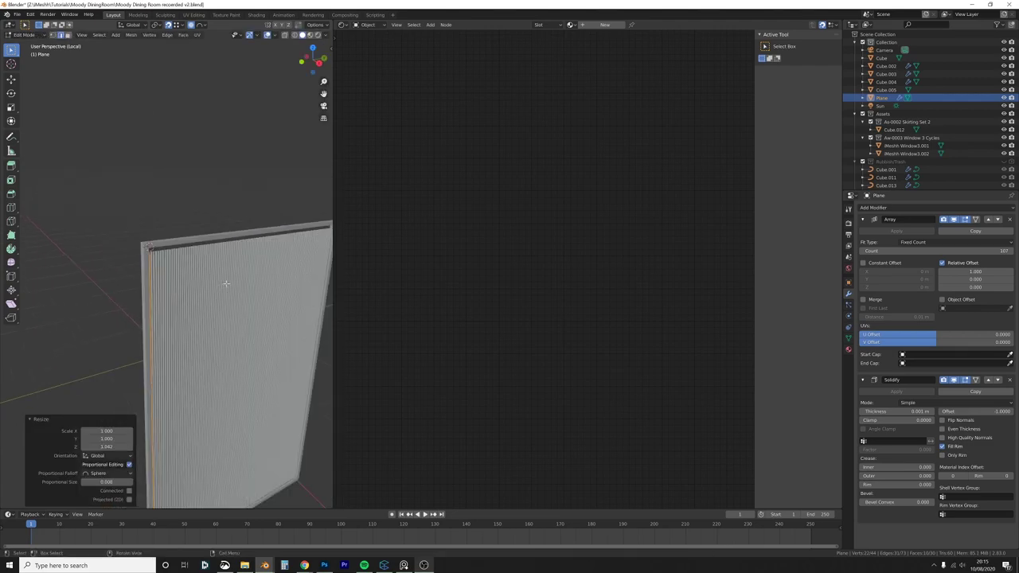
# Step: Turn on Merge in the ribbed panel's Array modifier to join the neighbouring strips
pyautogui.press('Tab')
pyautogui.press('z')
pyautogui.click(57, 226)
pyautogui.scroll(6, 159, 230)
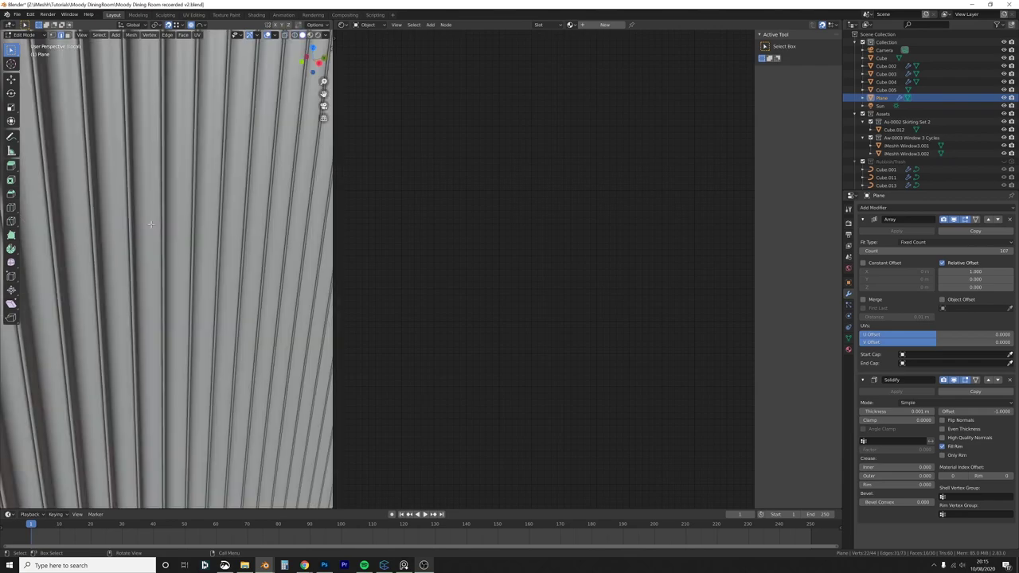
pyautogui.scroll(3, 178, 233)
pyautogui.moveTo(172, 225); pyautogui.dragTo(170, 220, button='middle')
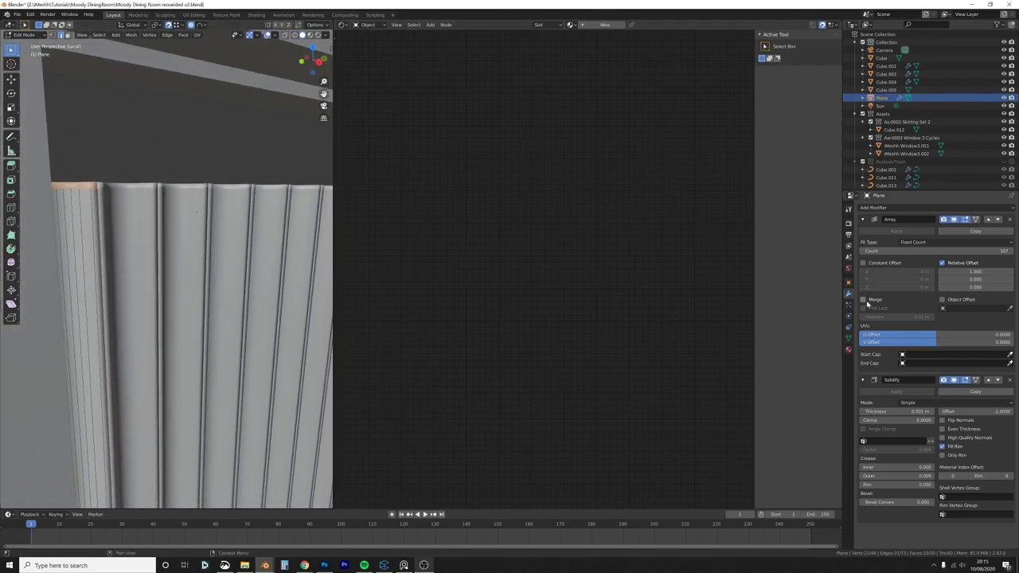
pyautogui.click(867, 303)
# Step: Move the strip mesh slightly up along Z toward the frame's upper edge and return to Object Mode
pyautogui.moveTo(231, 247); pyautogui.dragTo(240, 230, button='middle')
pyautogui.press('g')
pyautogui.press('z')
pyautogui.click(251, 88)
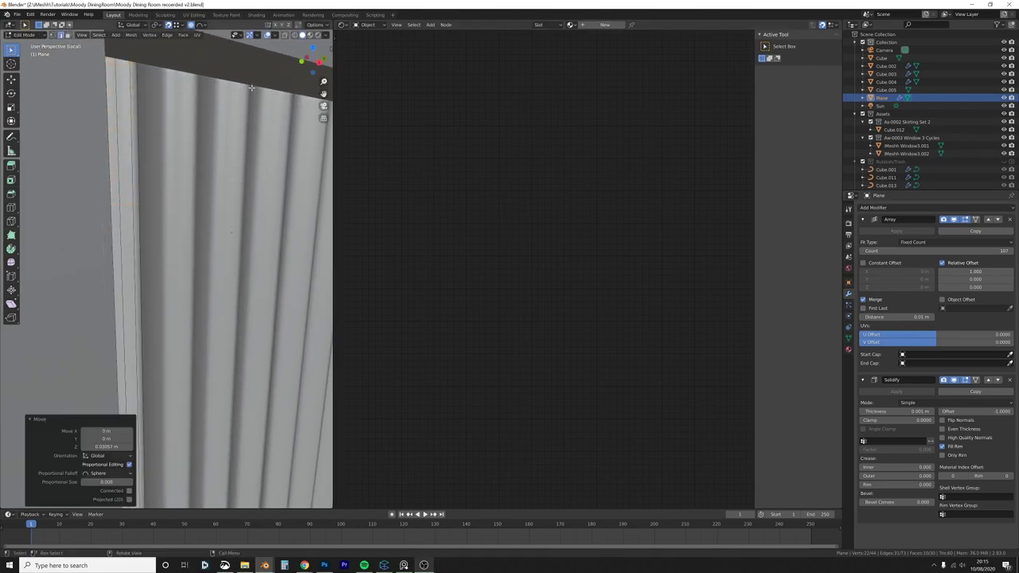
pyautogui.press('Tab')
pyautogui.scroll(-12, 250, 180)
pyautogui.press('Tab')
pyautogui.scroll(4, 248, 207)
pyautogui.moveTo(248, 207); pyautogui.dragTo(244, 167, button='middle')
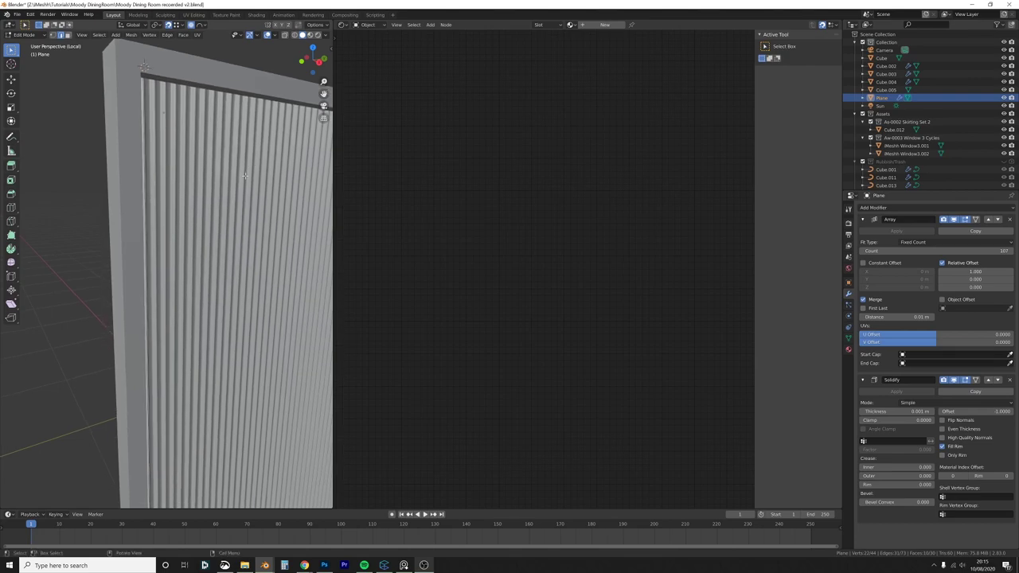
pyautogui.press('Tab')
# Step: Add a Bevel modifier to the panel's frame and apply the frame's scale
pyautogui.click(134, 93)
pyautogui.scroll(-3, 134, 93)
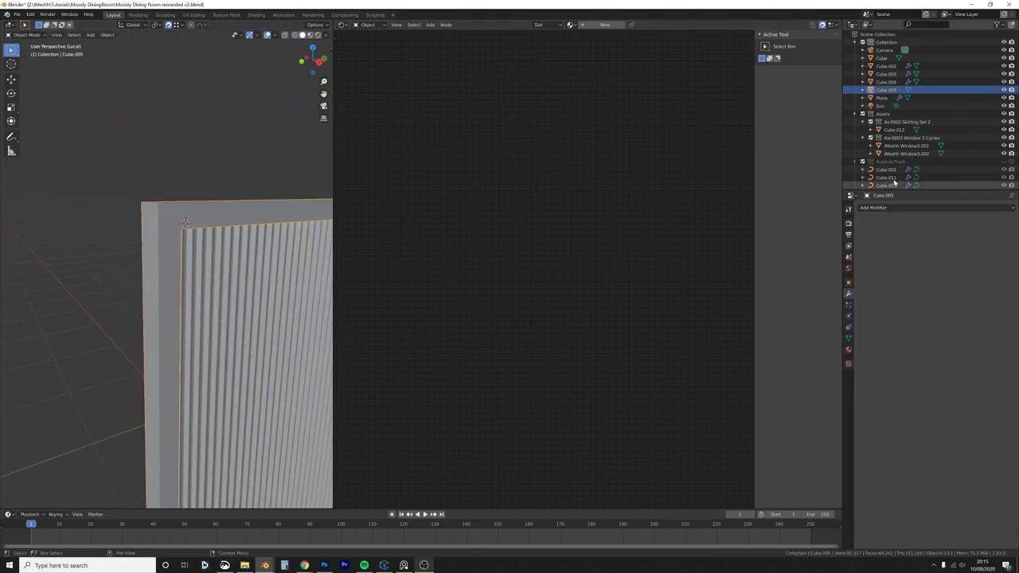
pyautogui.click(873, 207)
pyautogui.click(848, 234)
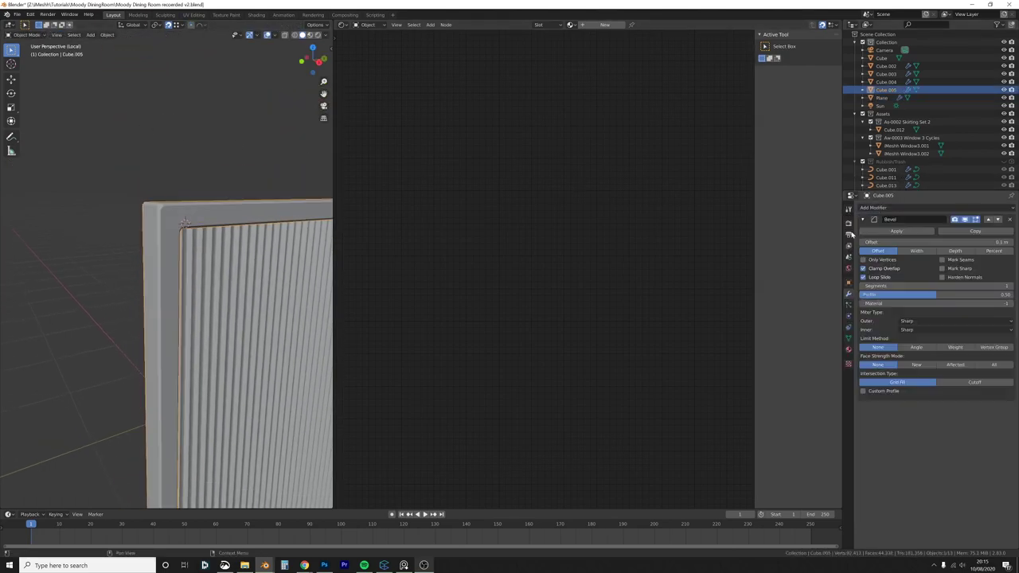
pyautogui.hotkey('ctrl', 'a')
pyautogui.click(254, 273)
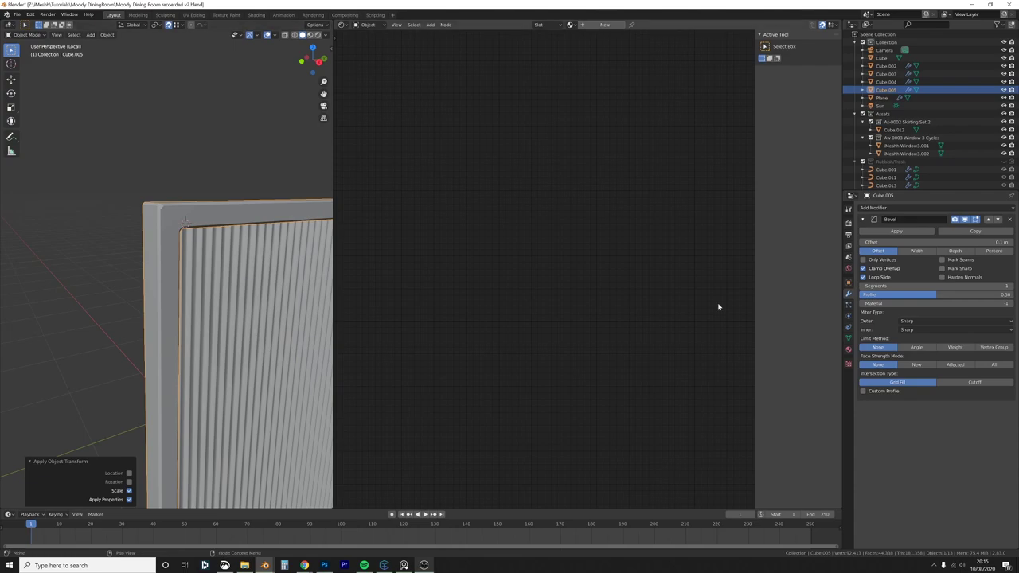
# Step: Set the frame's Bevel modifier to 3 segments with an offset of 0.002 m
pyautogui.click(1009, 286)
pyautogui.click(1009, 286)
pyautogui.click(932, 241)
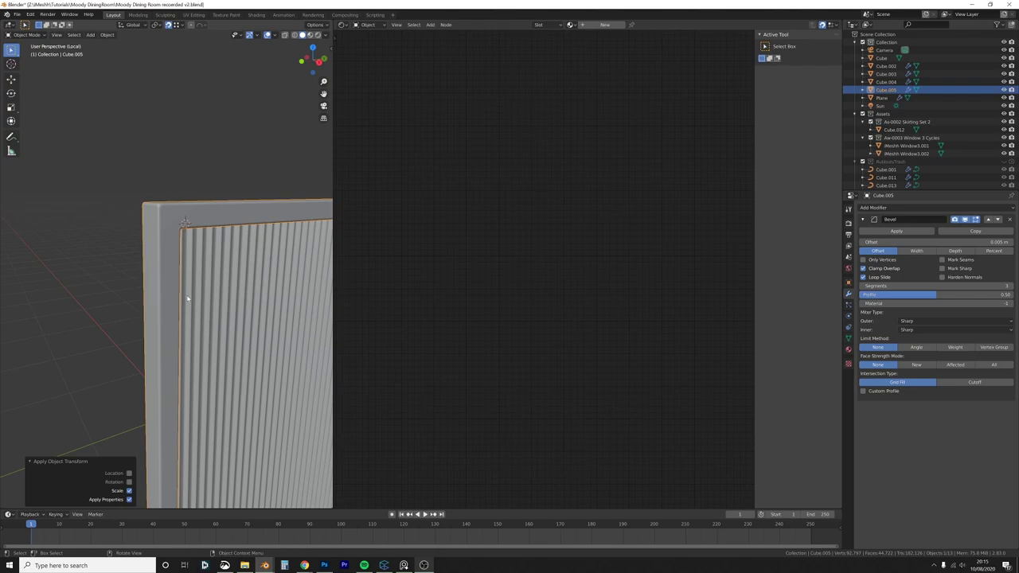
pyautogui.press('Tab')
pyautogui.press('Tab')
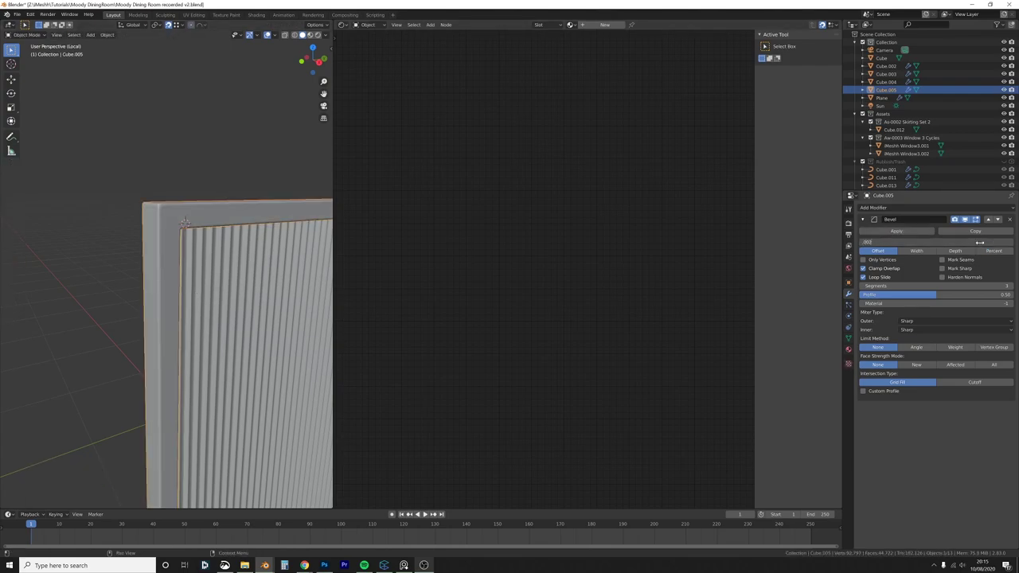
pyautogui.press('Return')
# Step: Unwrap the whole frame mesh with Smart UV Project at its default settings
pyautogui.press('Tab')
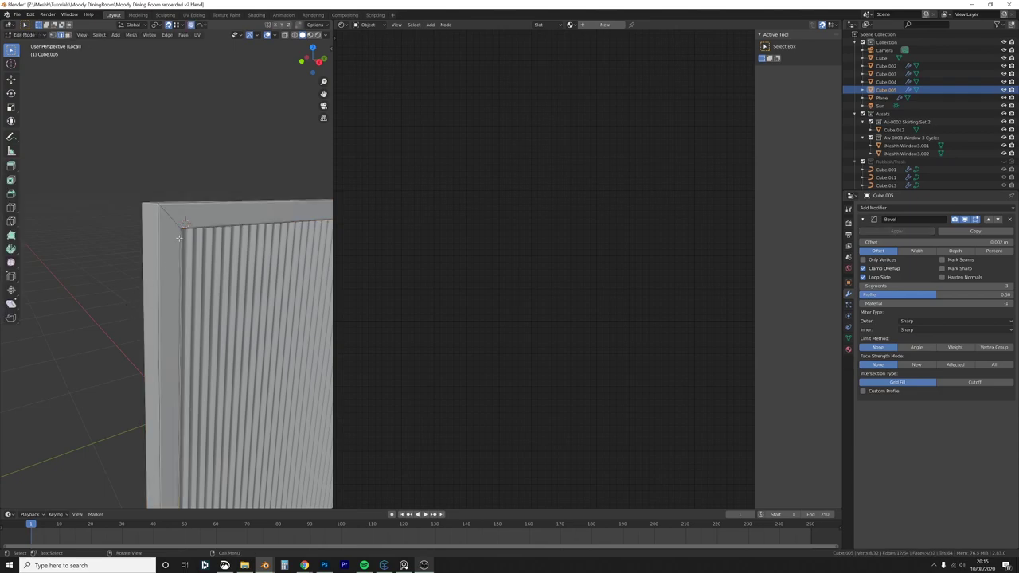
pyautogui.scroll(-4, 181, 235)
pyautogui.keyDown('shift'); pyautogui.moveTo(203, 259); pyautogui.dragTo(179, 235, button='middle'); pyautogui.keyUp('shift')
pyautogui.press('a')
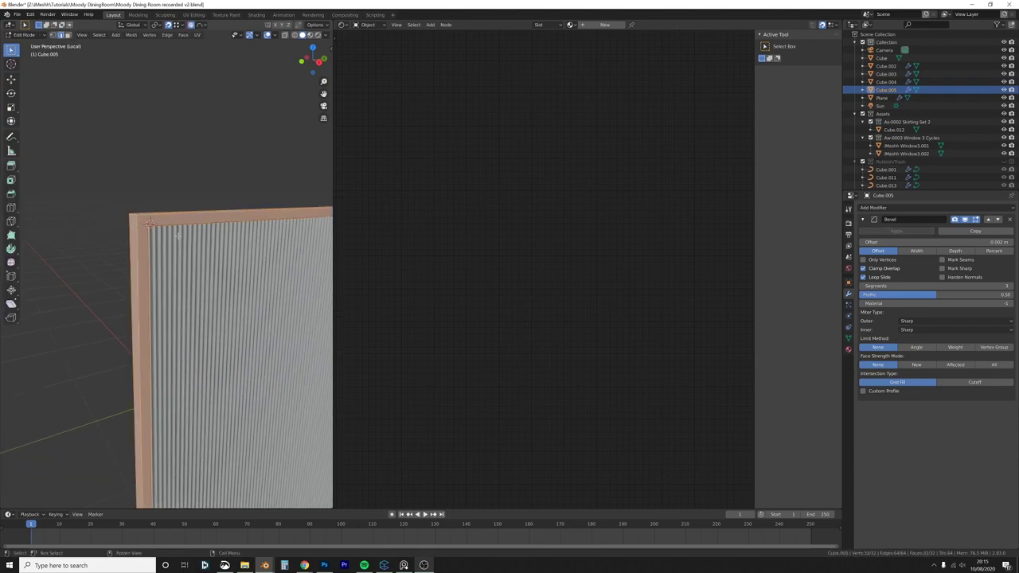
pyautogui.press('u')
pyautogui.click(168, 256)
pyautogui.click(188, 320)
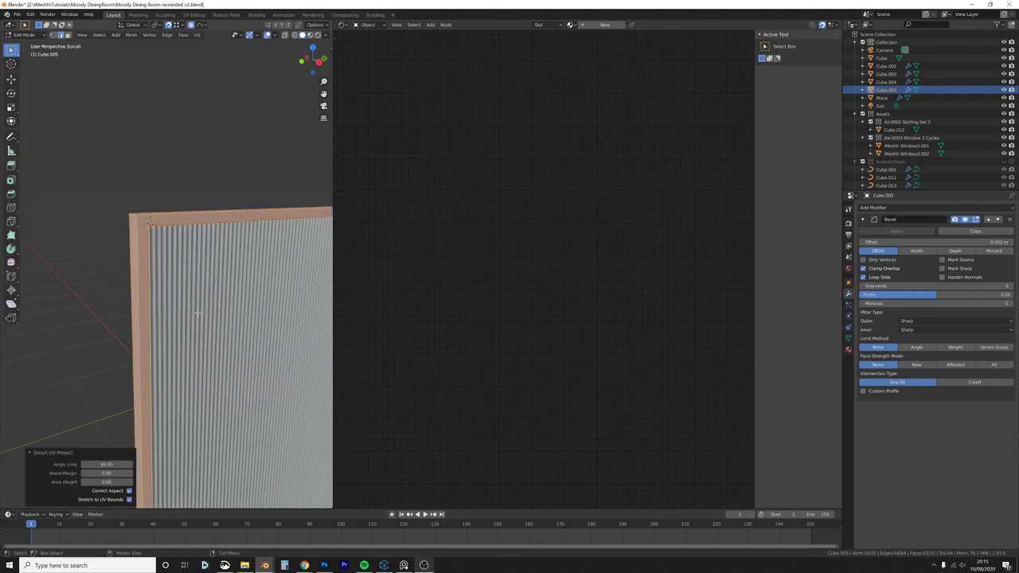
pyautogui.press('Tab')
# Step: Examine the frame and ribbed panel through the camera, up close at the corner and as a whole
pyautogui.scroll(5, 204, 314)
pyautogui.press('KP_0')
pyautogui.scroll(-4, 179, 277)
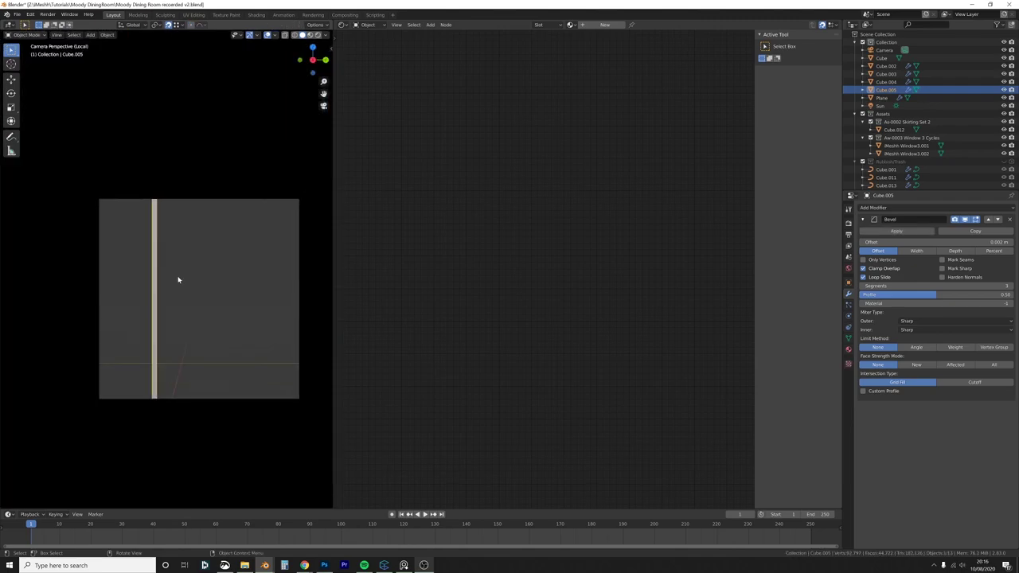
pyautogui.press('KP_0')
pyautogui.scroll(-6, 177, 287)
pyautogui.scroll(6, 177, 278)
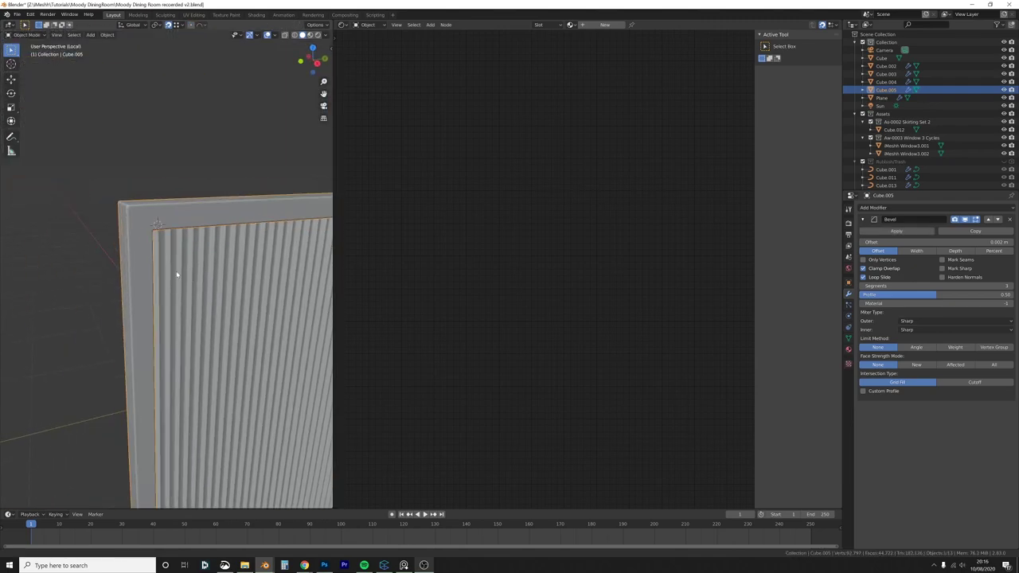
pyautogui.press('Tab')
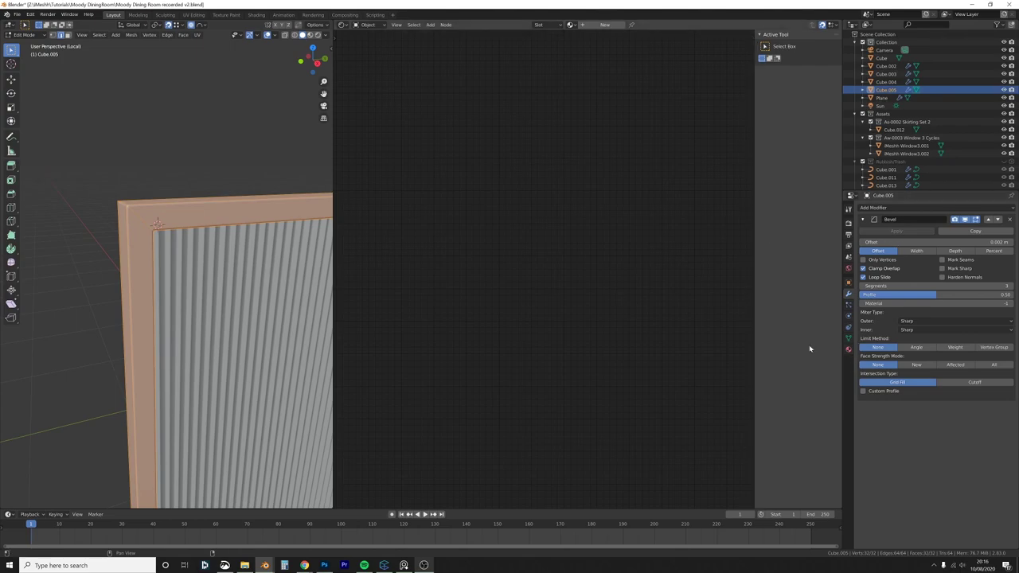
pyautogui.scroll(-7, 261, 217)
pyautogui.moveTo(261, 217)
pyautogui.keyDown('shift'); pyautogui.mouseDown(button='middle')
pyautogui.moveTo(191, 194)
pyautogui.moveTo(246, 211)
pyautogui.mouseUp(button='middle'); pyautogui.keyUp('shift')
pyautogui.scroll(-1, 148, 251)
pyautogui.keyDown('shift'); pyautogui.moveTo(150, 251); pyautogui.dragTo(145, 241, button='middle'); pyautogui.keyUp('shift')
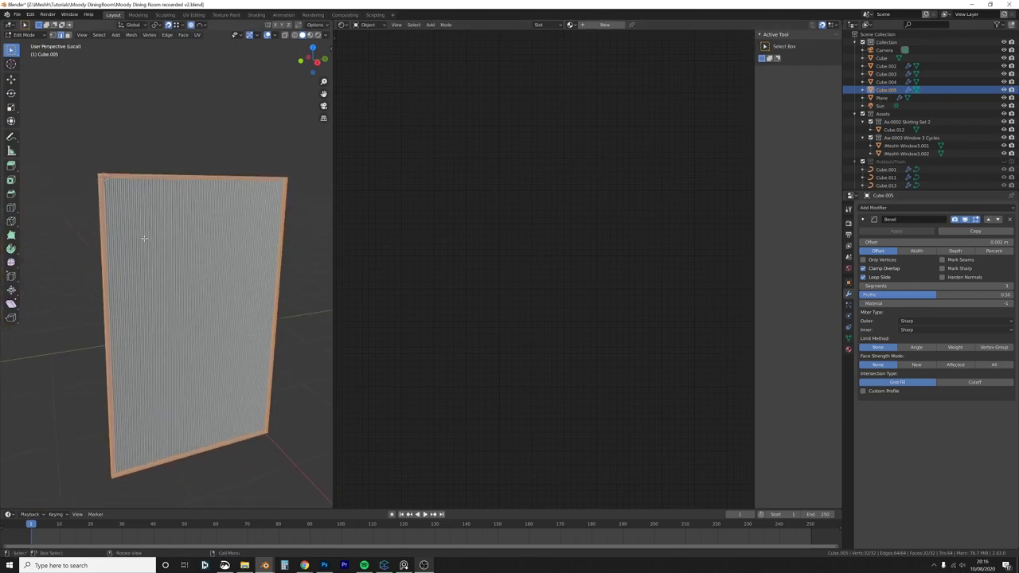
pyautogui.press('Tab')
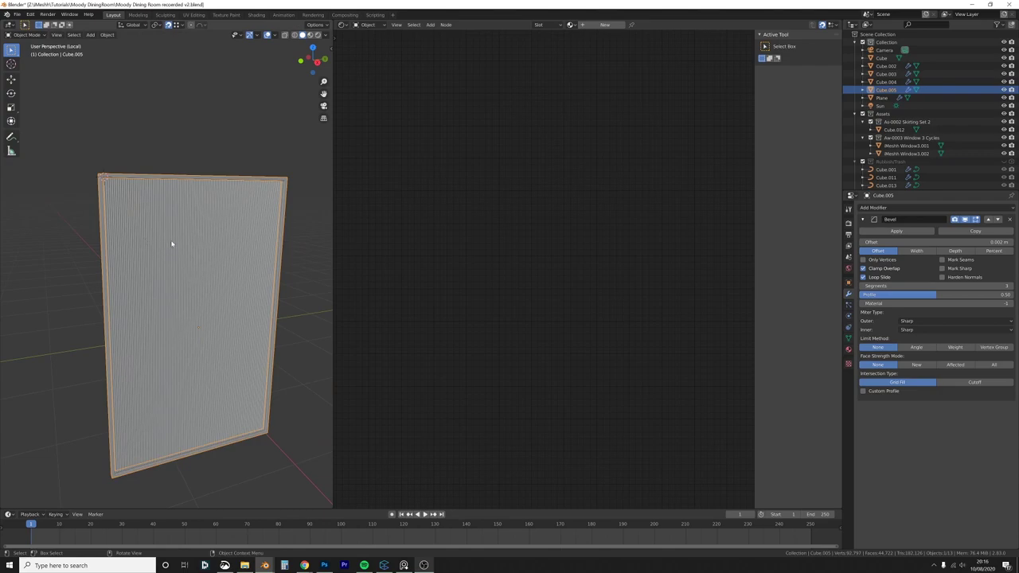
pyautogui.moveTo(176, 246); pyautogui.dragTo(178, 247, button='middle')
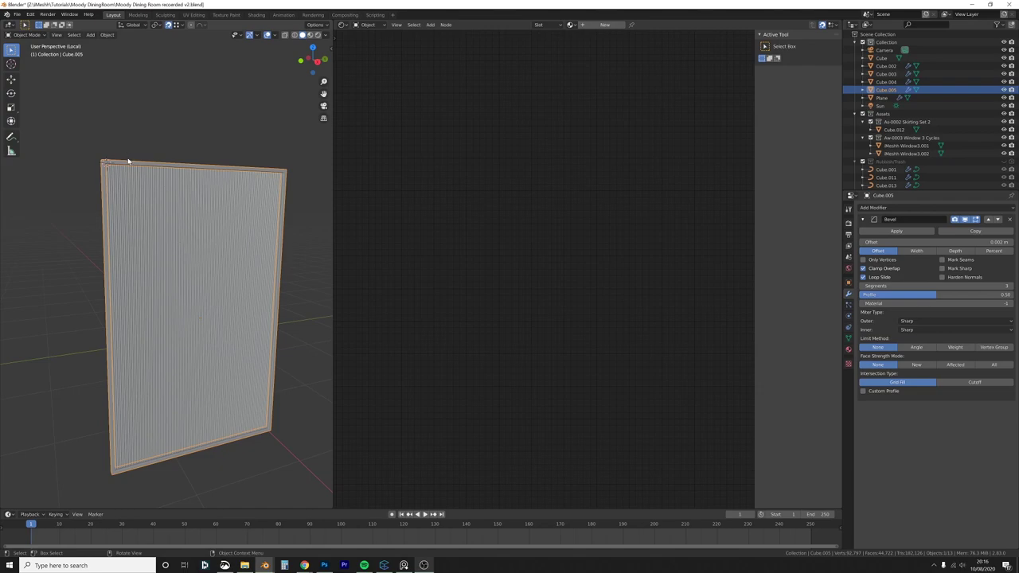
pyautogui.scroll(6, 154, 181)
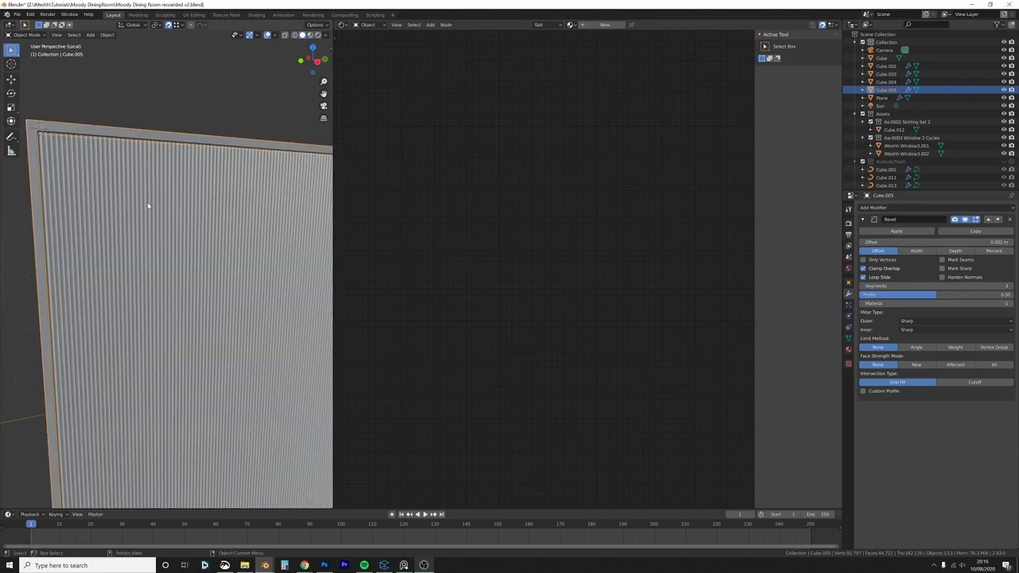
pyautogui.keyDown('shift'); pyautogui.moveTo(165, 211); pyautogui.dragTo(187, 203, button='middle'); pyautogui.keyUp('shift')
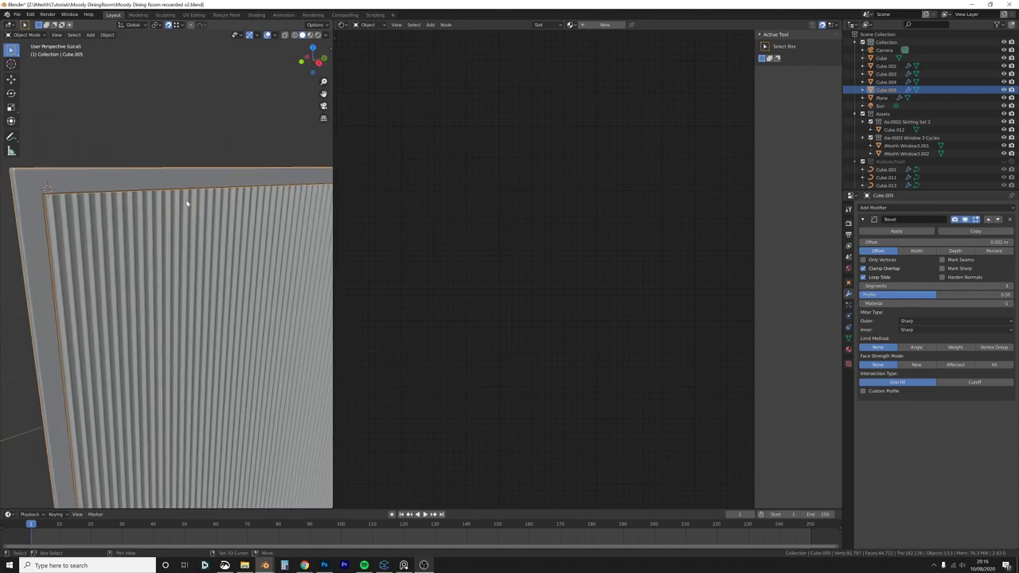
pyautogui.moveTo(308, 202); pyautogui.dragTo(210, 221, button='middle')
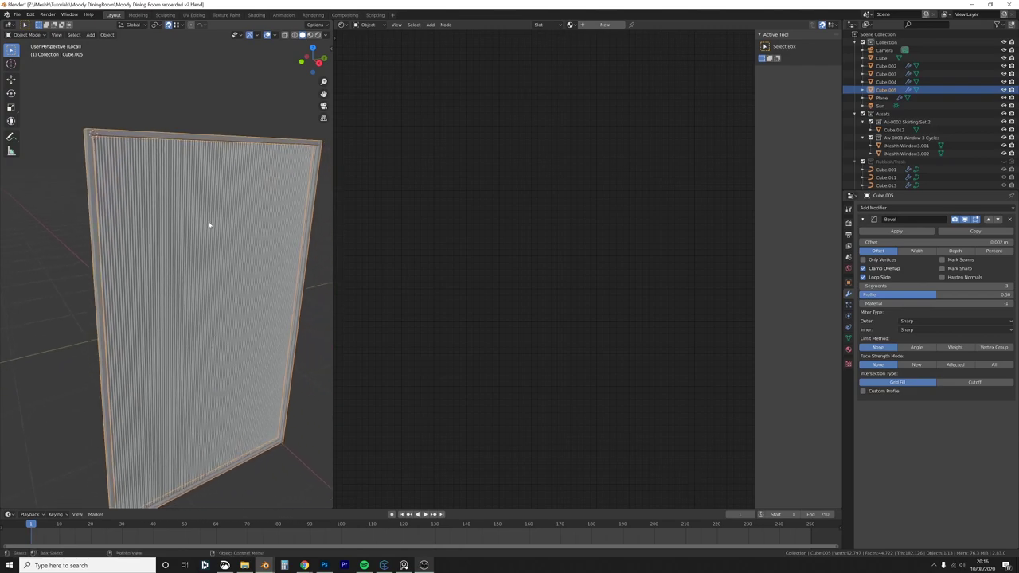
pyautogui.moveTo(212, 256); pyautogui.dragTo(201, 251, button='middle')
# Step: Move the frame and ribbed panel together about 4.2 m along negative X, across the room into line with the opposite wall
pyautogui.keyDown('shift'); pyautogui.click(211, 252); pyautogui.keyUp('shift')
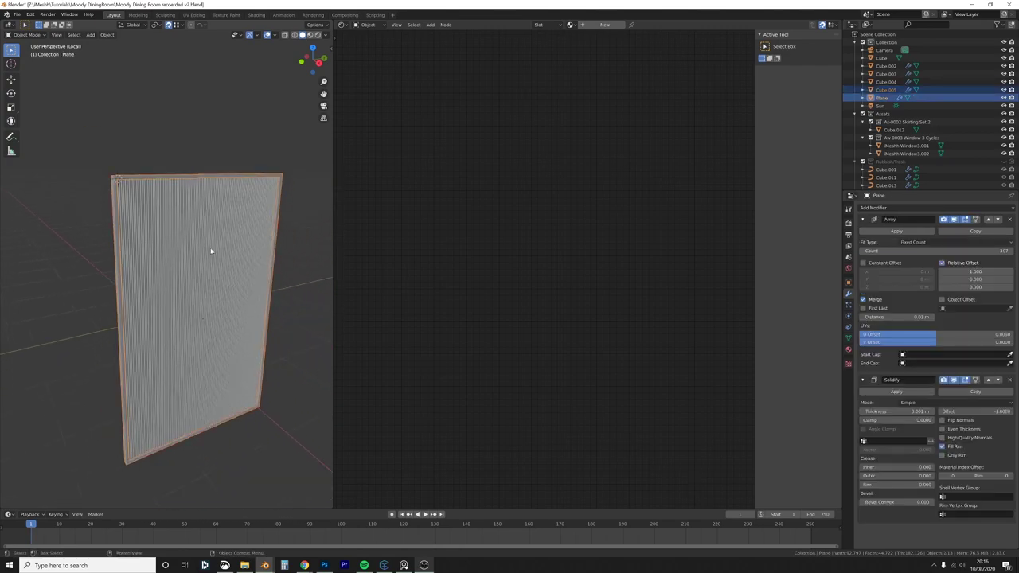
pyautogui.press('KP_Divide')
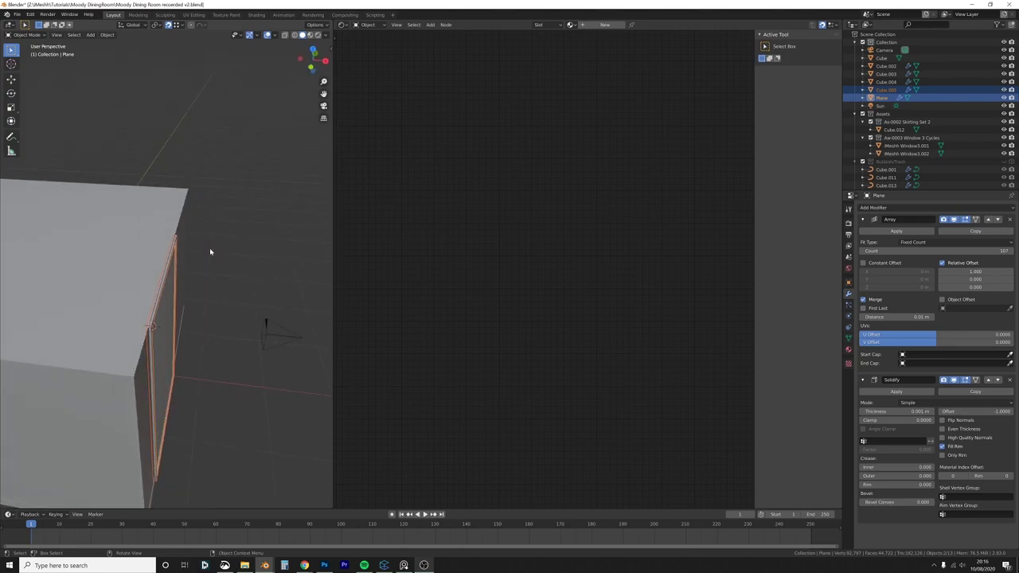
pyautogui.press('KP_7')
pyautogui.press('z')
pyautogui.click(155, 252)
pyautogui.keyDown('shift'); pyautogui.moveTo(156, 256); pyautogui.dragTo(283, 264, button='middle'); pyautogui.keyUp('shift')
pyautogui.scroll(-1, 284, 264)
pyautogui.press('g')
pyautogui.press('x')
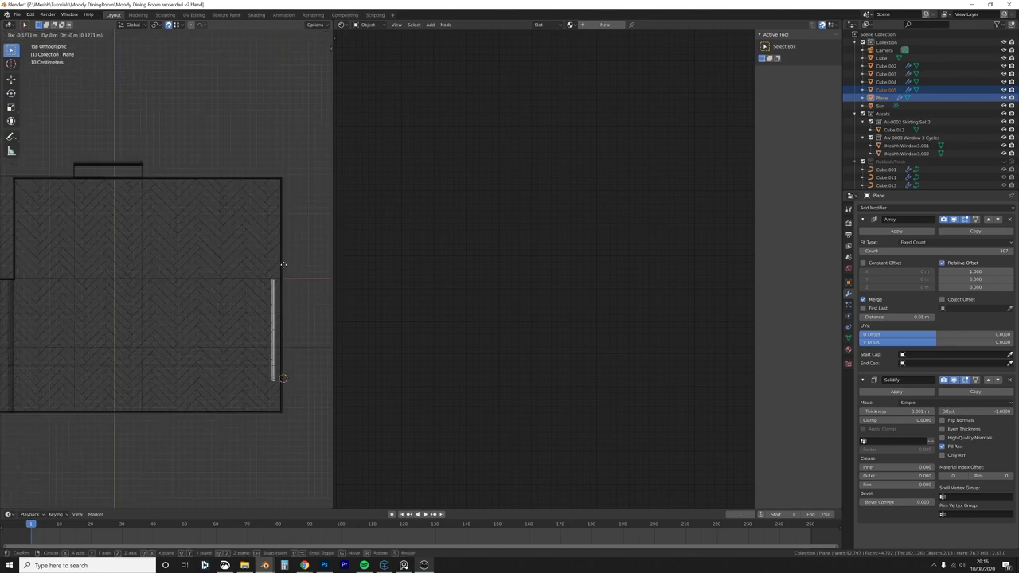
pyautogui.click(9, 275)
pyautogui.keyDown('shift'); pyautogui.moveTo(75, 269); pyautogui.dragTo(134, 270, button='middle'); pyautogui.keyUp('shift')
pyautogui.scroll(2, 134, 270)
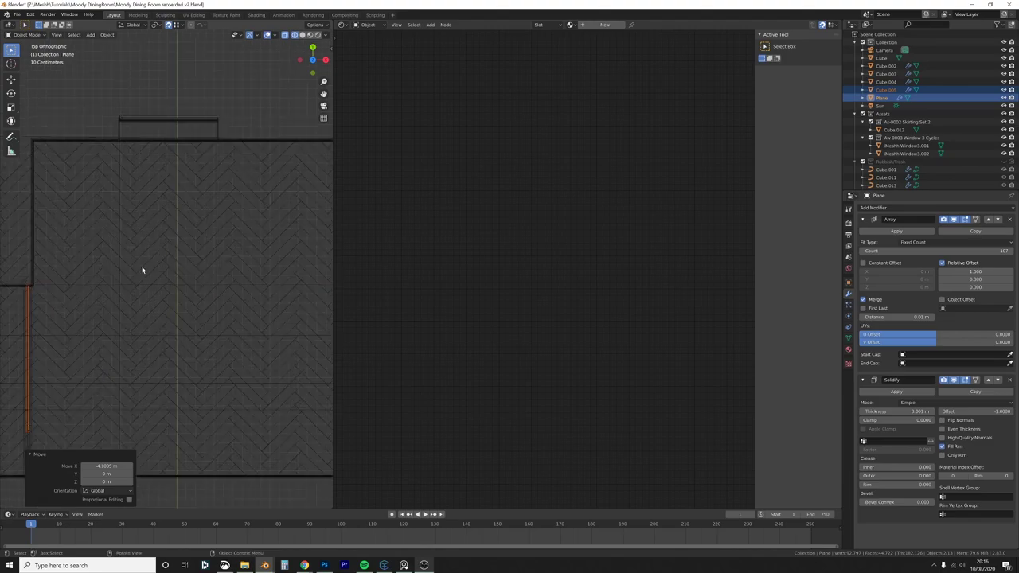
# Step: Move the upper vertices of the frame and ribbed panel along Z to fit the panel to the ceiling track
pyautogui.scroll(2, 238, 261)
pyautogui.moveTo(238, 261)
pyautogui.mouseDown(button='middle')
pyautogui.moveTo(227, 265)
pyautogui.moveTo(173, 215)
pyautogui.moveTo(217, 172)
pyautogui.moveTo(248, 187)
pyautogui.moveTo(195, 175)
pyautogui.moveTo(292, 190)
pyautogui.mouseUp(button='middle')
pyautogui.press('z')
pyautogui.click(209, 219)
pyautogui.press('Tab')
pyautogui.hotkey('alt', 'z')
pyautogui.moveTo(318, 195); pyautogui.dragTo(10, 137)
pyautogui.press('z')
pyautogui.click(148, 141)
pyautogui.moveTo(151, 145)
pyautogui.mouseDown(button='middle')
pyautogui.moveTo(219, 159)
pyautogui.moveTo(241, 272)
pyautogui.moveTo(246, 246)
pyautogui.moveTo(194, 167)
pyautogui.moveTo(191, 124)
pyautogui.moveTo(194, 159)
pyautogui.mouseUp(button='middle')
pyautogui.press('g')
pyautogui.press('z')
pyautogui.click(225, 132)
pyautogui.press('g')
pyautogui.press('z')
pyautogui.click(249, 260)
pyautogui.press('Tab')
# Step: Switch to the reference photo and study the bottom edge of the ribbed sliding panel
pyautogui.moveTo(247, 179); pyautogui.dragTo(182, 175, button='middle')
pyautogui.scroll(-3, 172, 191)
pyautogui.hotkey('alt', 'Tab')
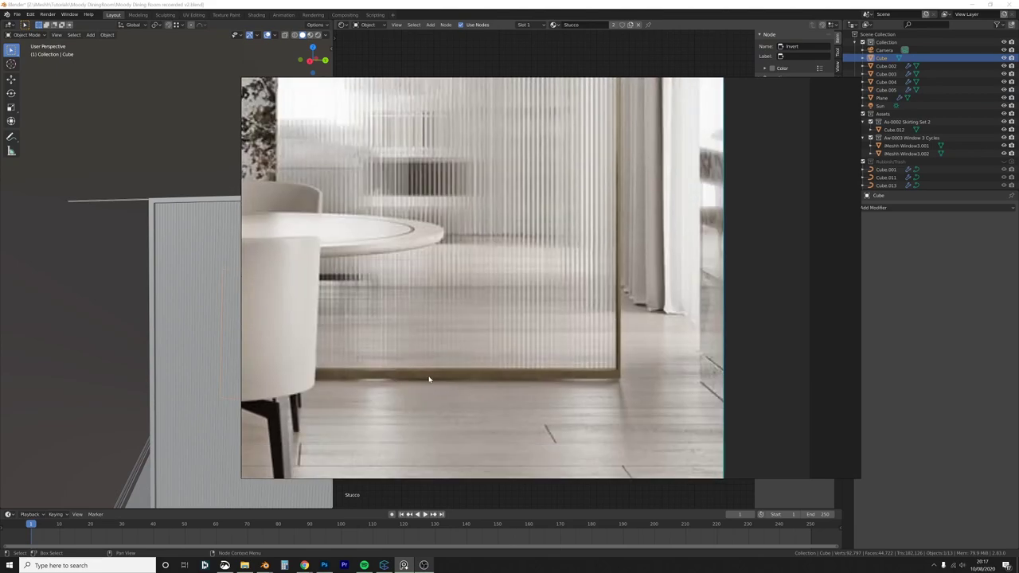
pyautogui.click(199, 405)
pyautogui.scroll(-1, 161, 404)
# Step: Add a cylinder at the underside of the panel's frame and scale it to 0.015 for a floor wheel
pyautogui.moveTo(162, 405); pyautogui.dragTo(248, 393, button='middle')
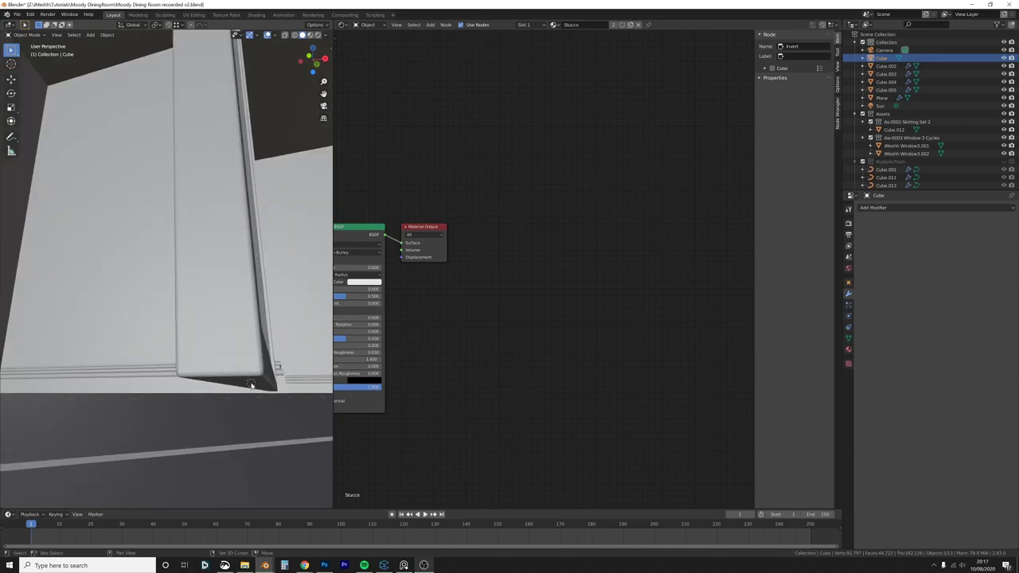
pyautogui.hotkey('shift', 'a')
pyautogui.moveTo(252, 385)
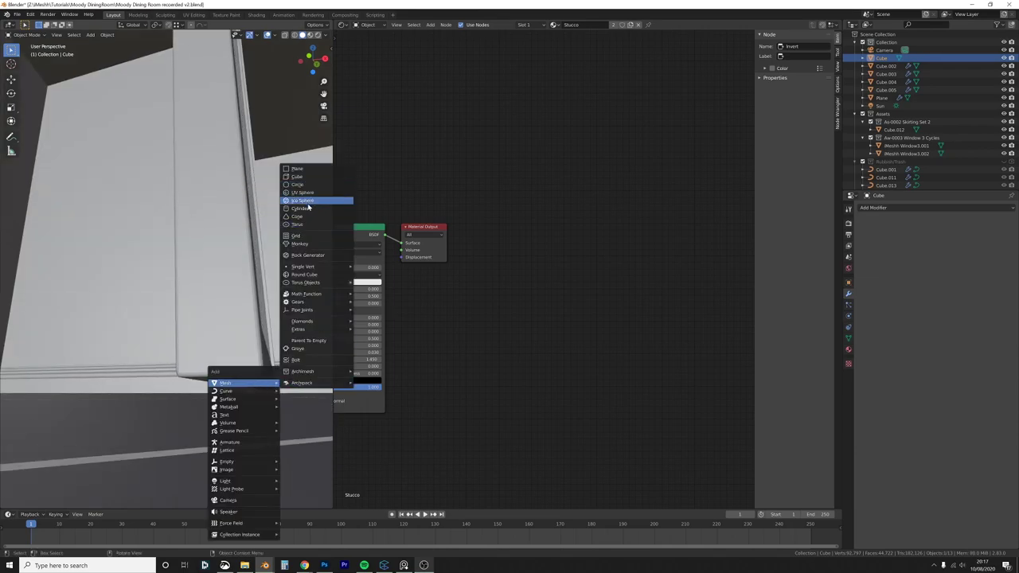
pyautogui.click(301, 208)
pyautogui.write('s0.015')
pyautogui.press('Return')
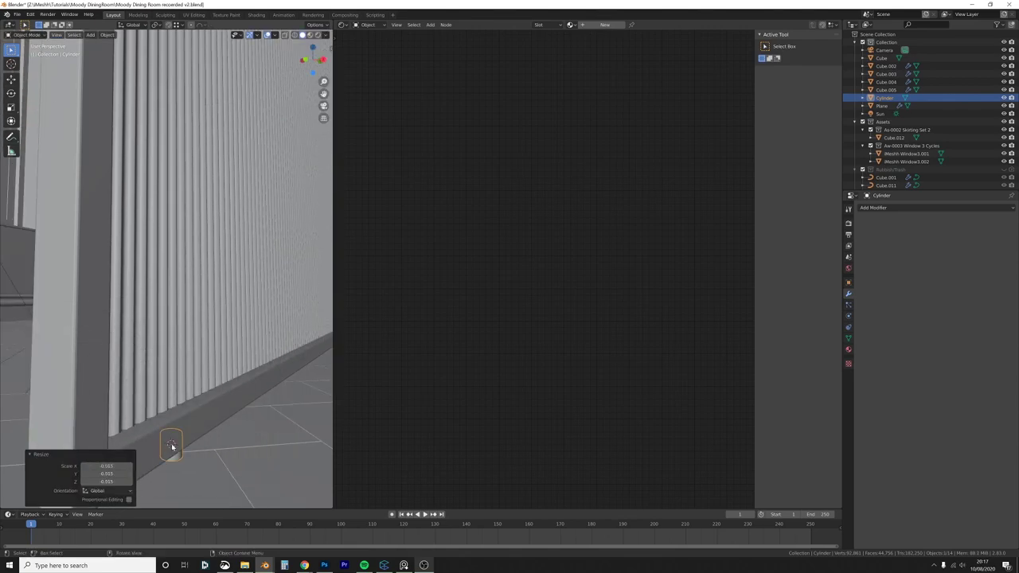
# Step: Rotate the small cylinder 90° about the Y axis so it lies on its side like a wheel
pyautogui.press('KP_Decimal')
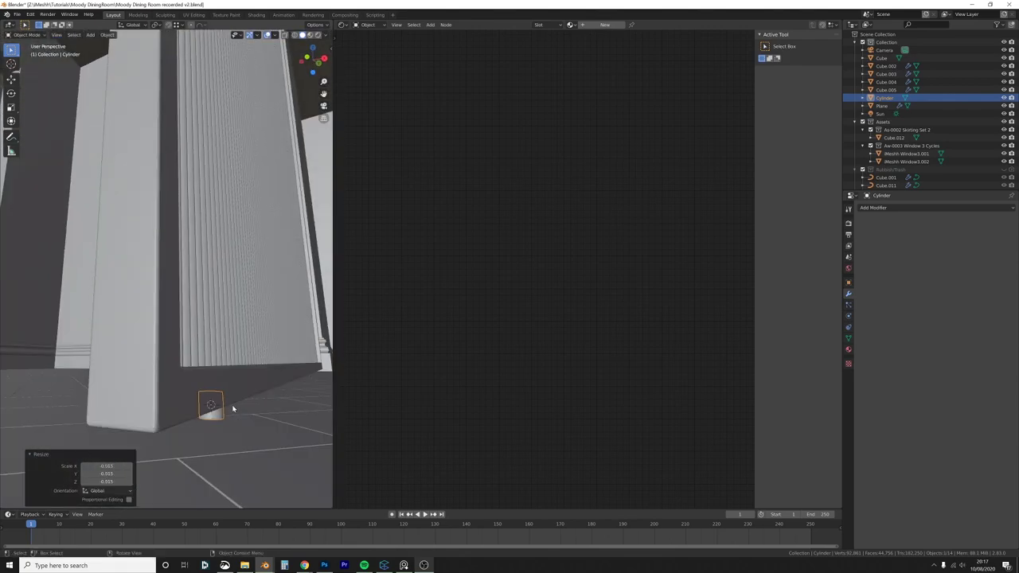
pyautogui.press('KP_Decimal')
pyautogui.scroll(-6, 232, 382)
pyautogui.moveTo(210, 364); pyautogui.dragTo(233, 373, button='middle')
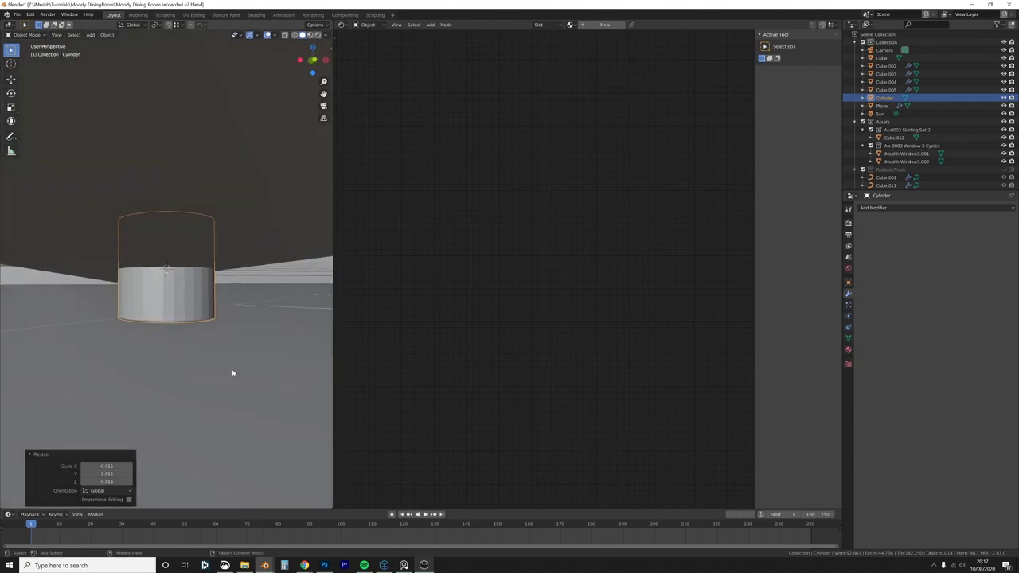
pyautogui.scroll(-2, 231, 315)
pyautogui.write('ry')
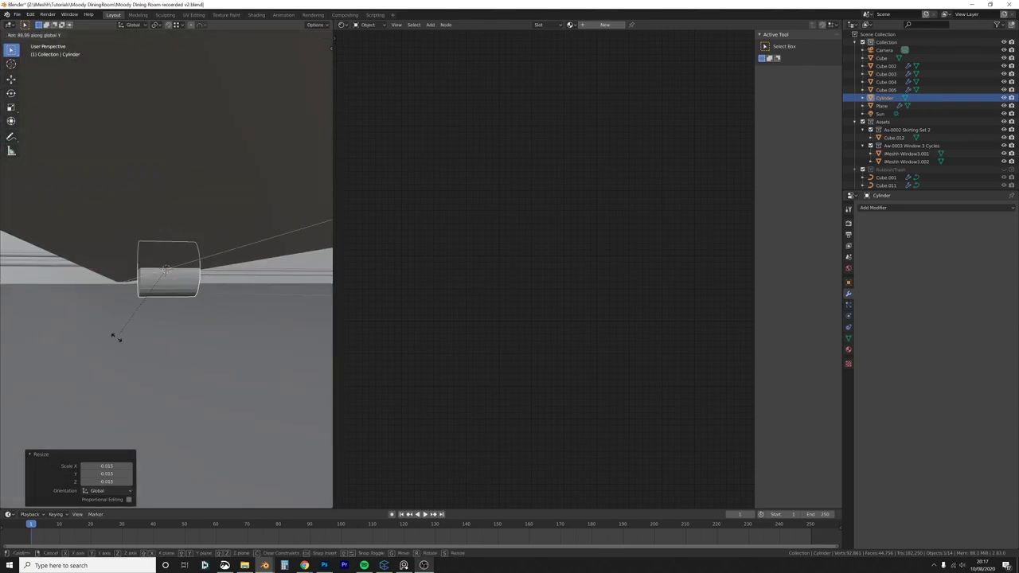
pyautogui.write('90')
pyautogui.press('Return')
pyautogui.moveTo(139, 338); pyautogui.dragTo(116, 295, button='middle')
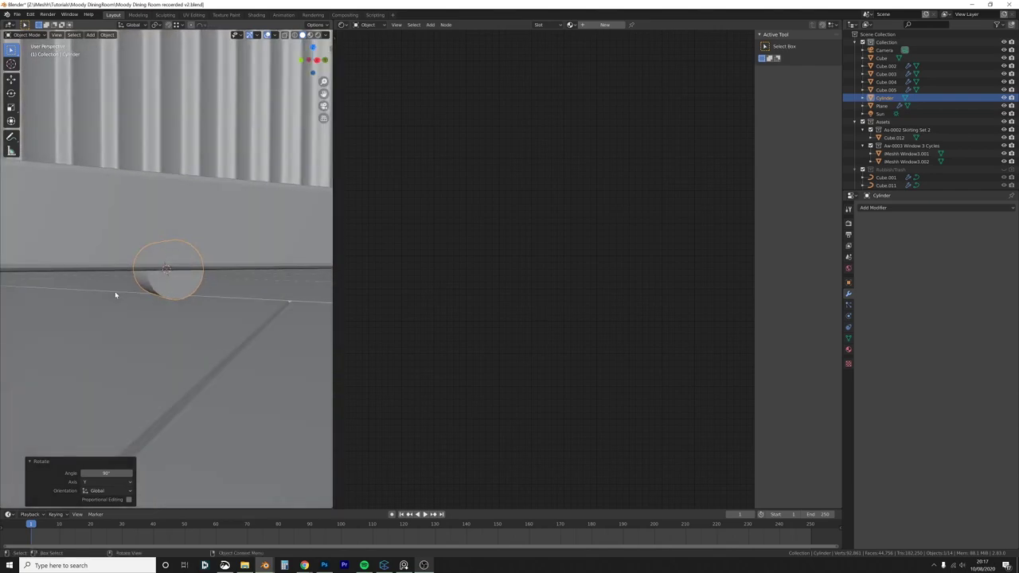
# Step: Enlarge the wheel about 2.3 times and narrow it along X to about 0.3 of its width
pyautogui.press('s')
pyautogui.click(218, 346)
pyautogui.moveTo(218, 346); pyautogui.dragTo(295, 382, button='middle')
pyautogui.press('s')
pyautogui.press('y')
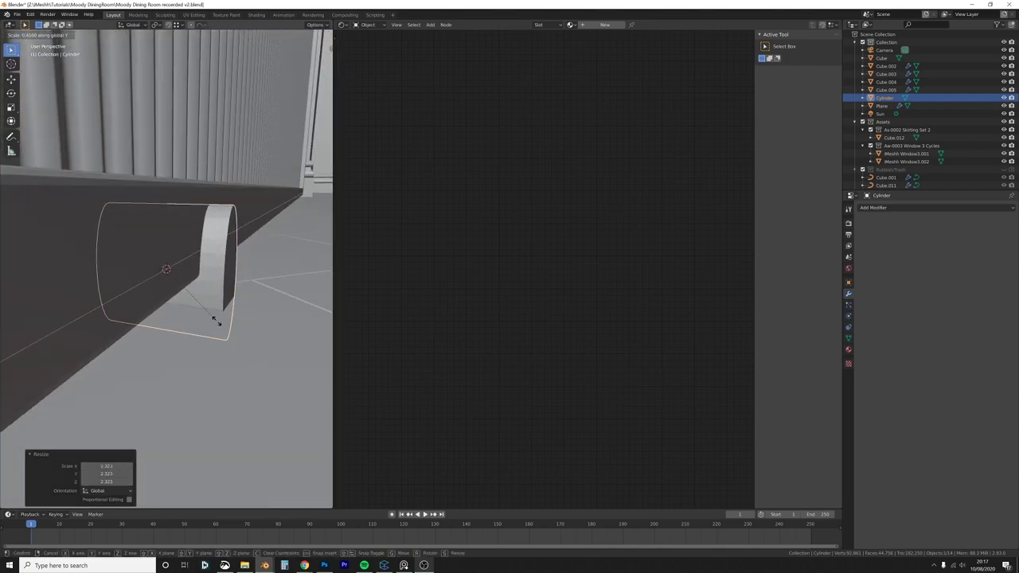
pyautogui.press('x')
pyautogui.click(198, 311)
# Step: Scale the wheel down to about 0.78 and adjust its height so it sits partly inside the frame and reaches the floor
pyautogui.moveTo(198, 311); pyautogui.dragTo(173, 305, button='middle')
pyautogui.press('g')
pyautogui.press('z')
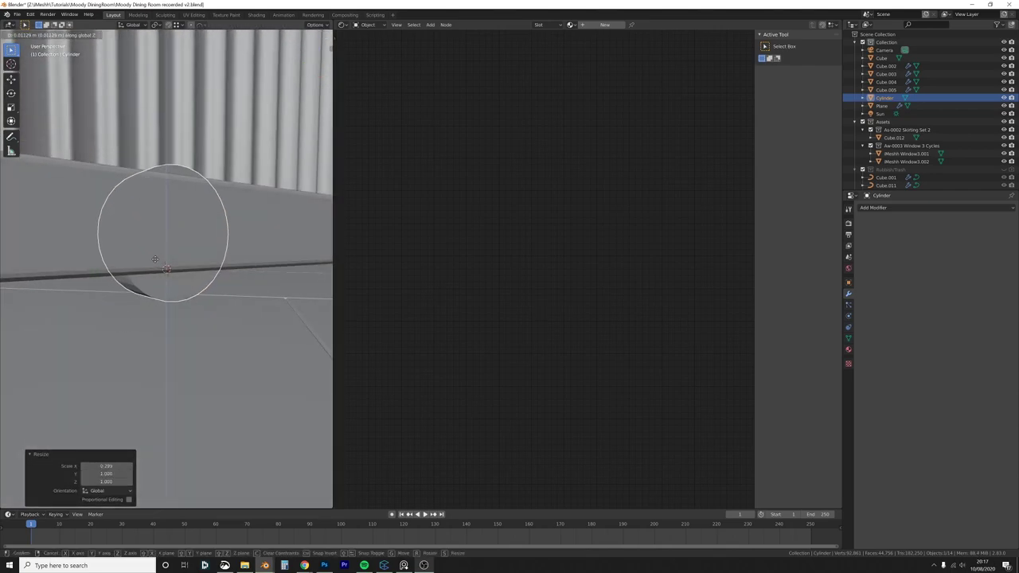
pyautogui.click(159, 269)
pyautogui.moveTo(159, 268); pyautogui.dragTo(287, 334, button='middle')
pyautogui.press('s')
pyautogui.click(266, 313)
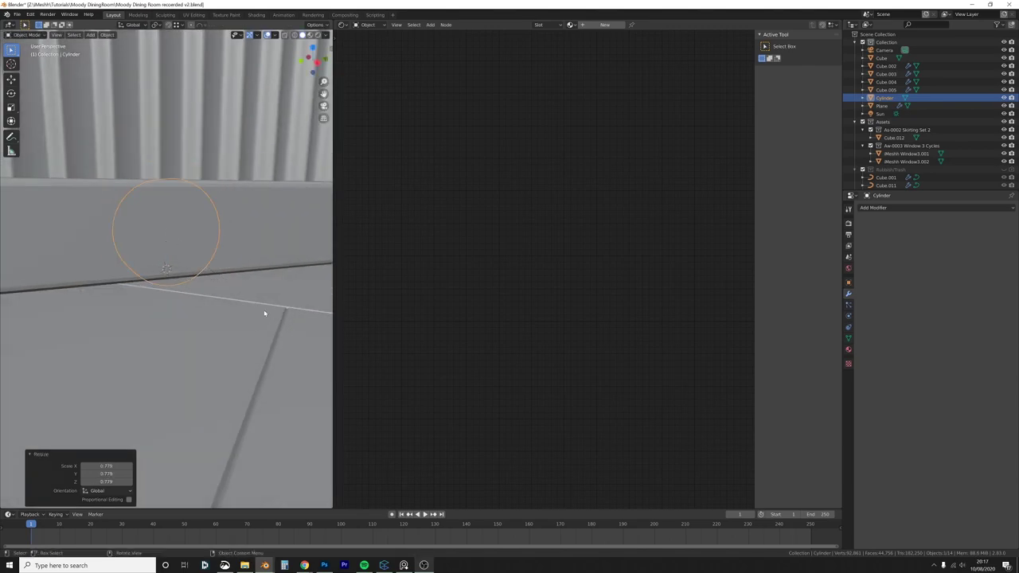
pyautogui.press('g')
pyautogui.press('z')
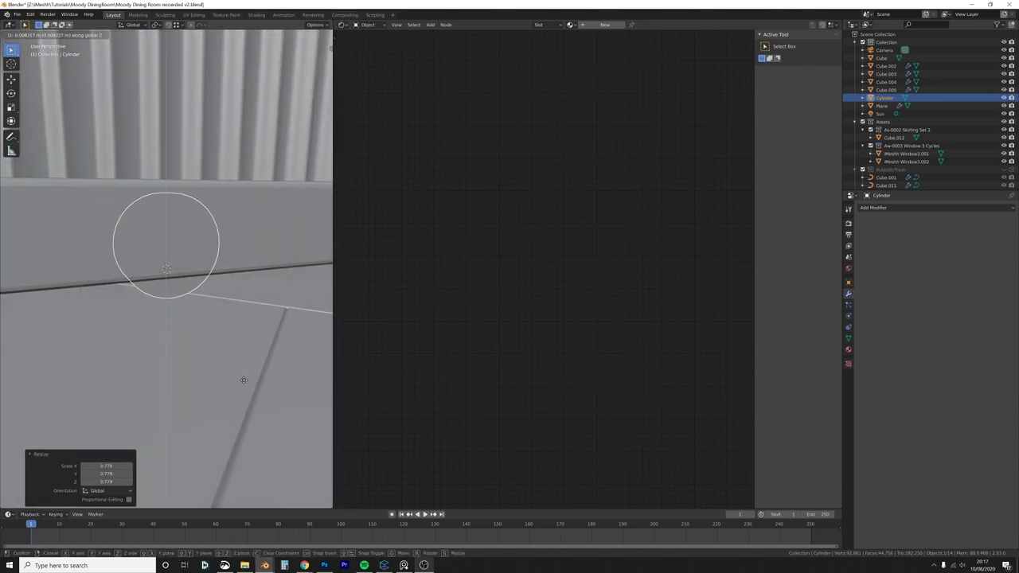
pyautogui.click(243, 406)
pyautogui.moveTo(242, 406); pyautogui.dragTo(277, 395, button='middle')
# Step: Inset the wheel's side face and extrude it inward about 0.003 m, adding a second smaller inset and extrusion for the hub
pyautogui.click(187, 278)
pyautogui.press('Tab')
pyautogui.click(192, 279)
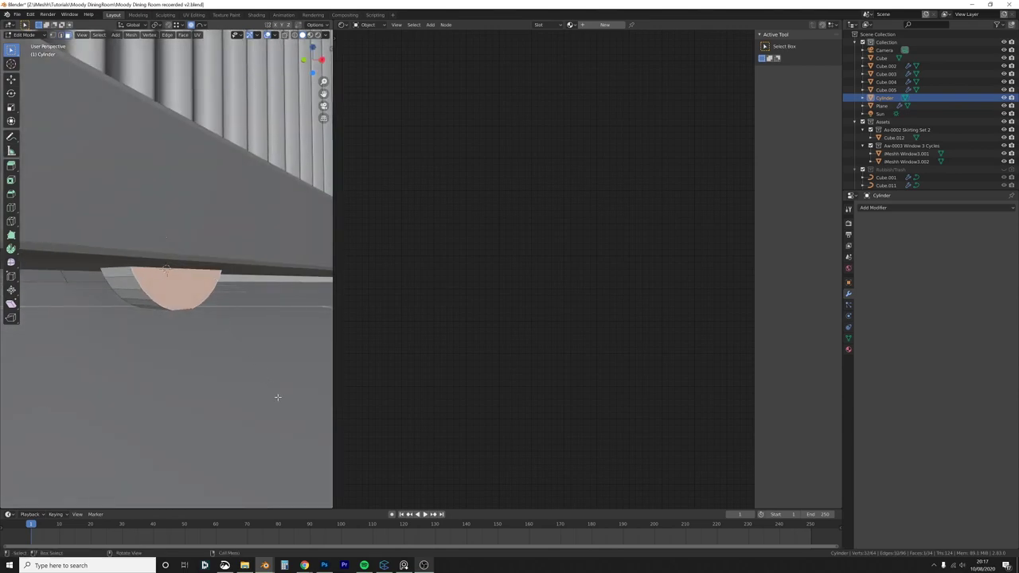
pyautogui.press('i')
pyautogui.click(271, 390)
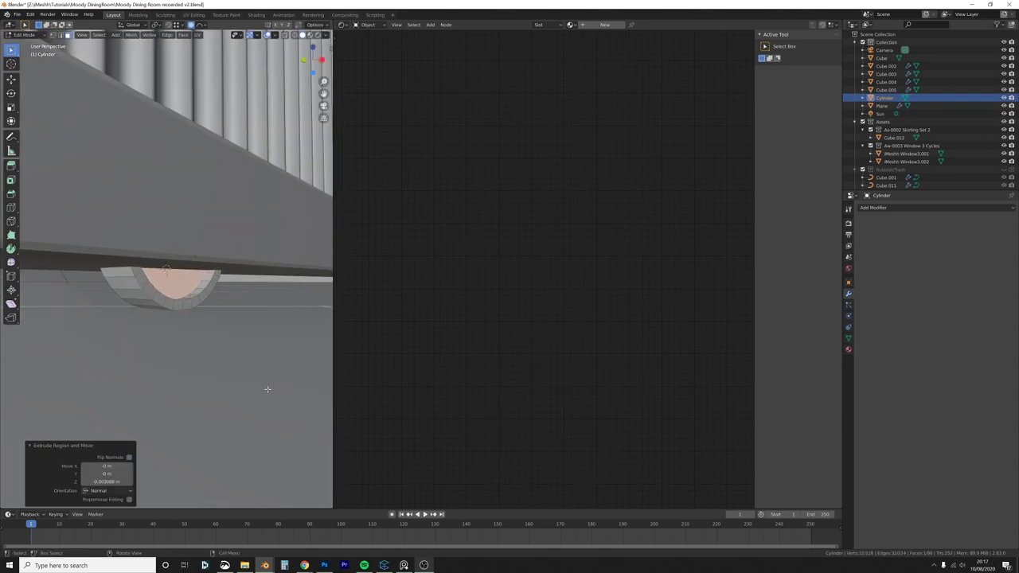
pyautogui.press('Tab')
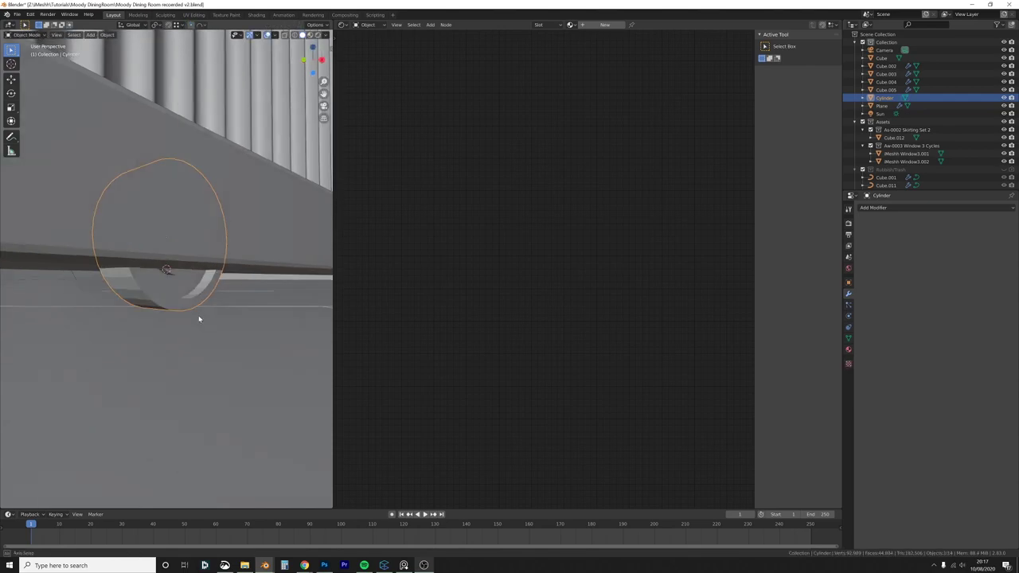
pyautogui.moveTo(199, 319); pyautogui.dragTo(230, 305, button='middle')
pyautogui.press('Tab')
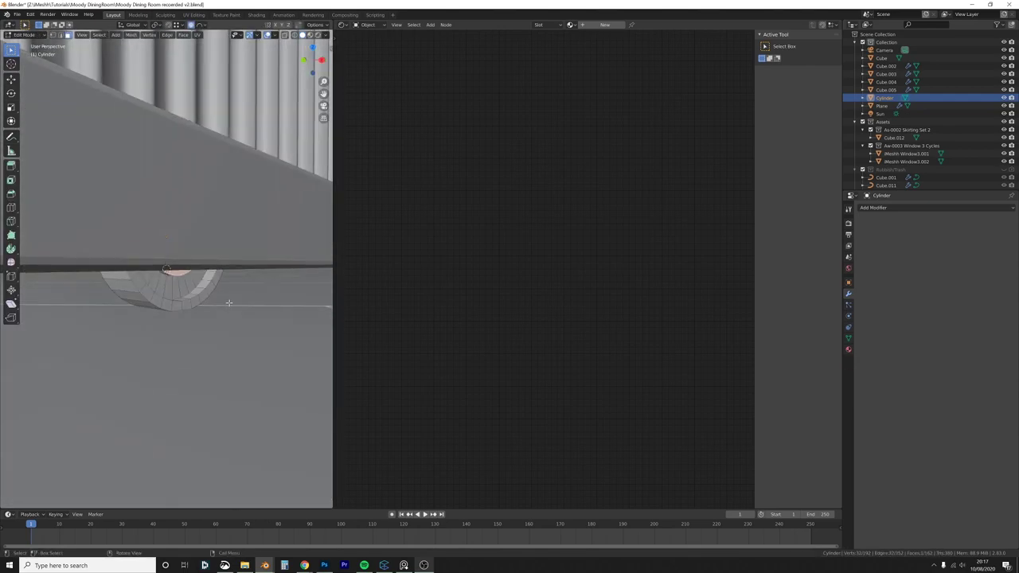
pyautogui.press('Tab')
# Step: Link the frame's modifiers to the wheel so it gets the same bevel
pyautogui.click(250, 219)
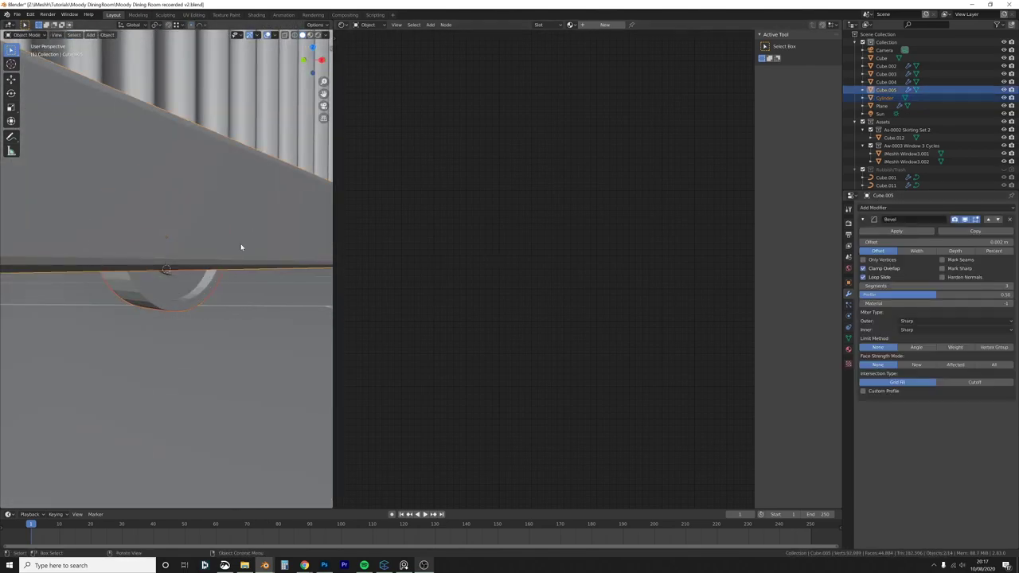
pyautogui.hotkey('ctrl', 'l')
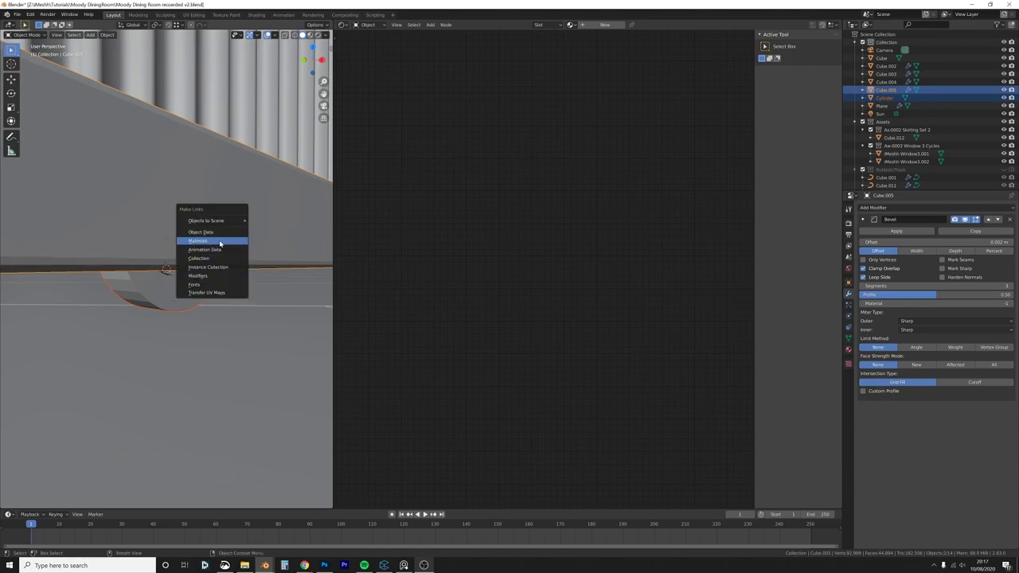
pyautogui.press('Down')
pyautogui.press('Down')
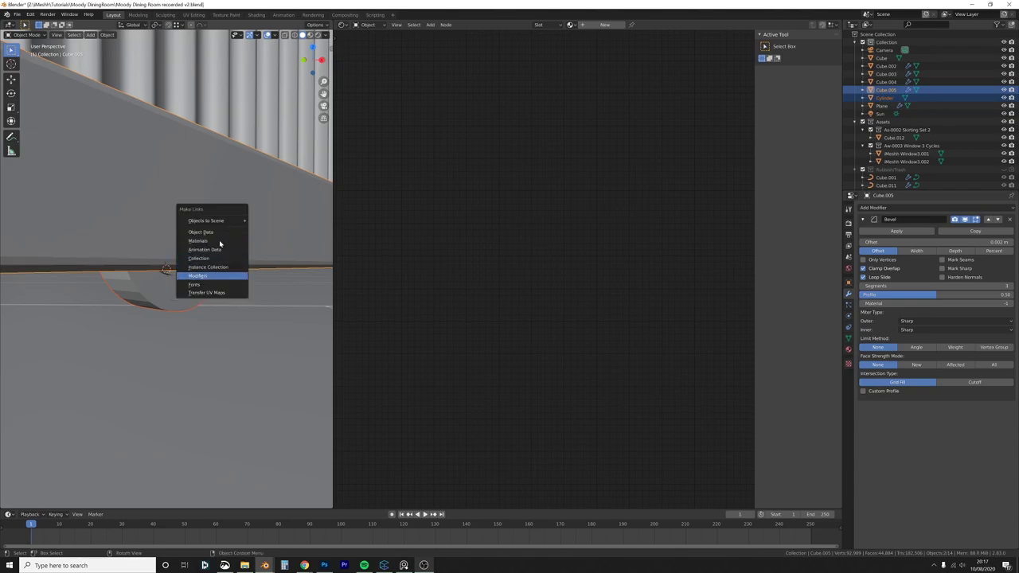
pyautogui.press('Return')
pyautogui.click(197, 292)
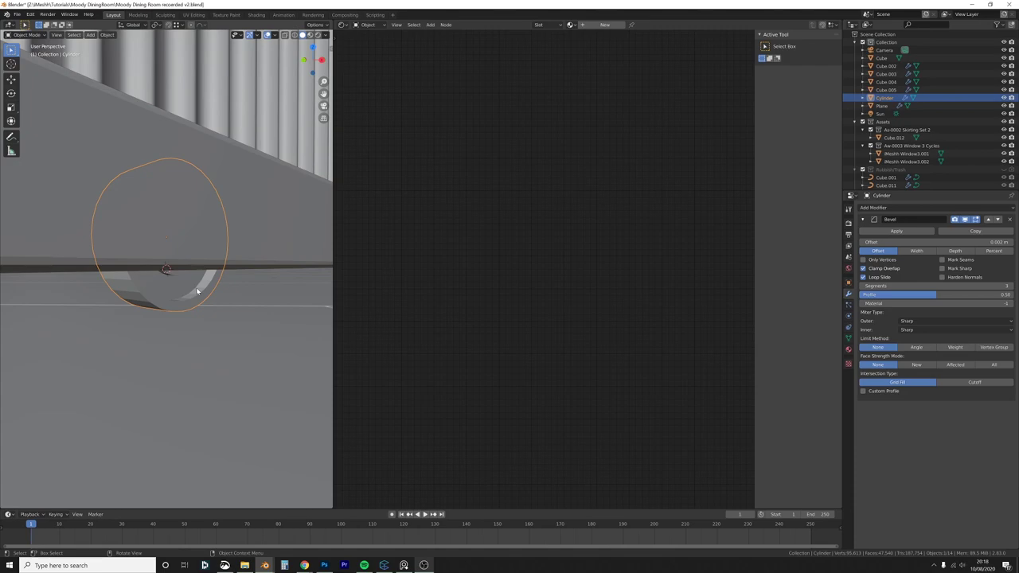
# Step: Merge the wheel's vertices by distance, apply its scale and shade it smooth
pyautogui.press('Tab')
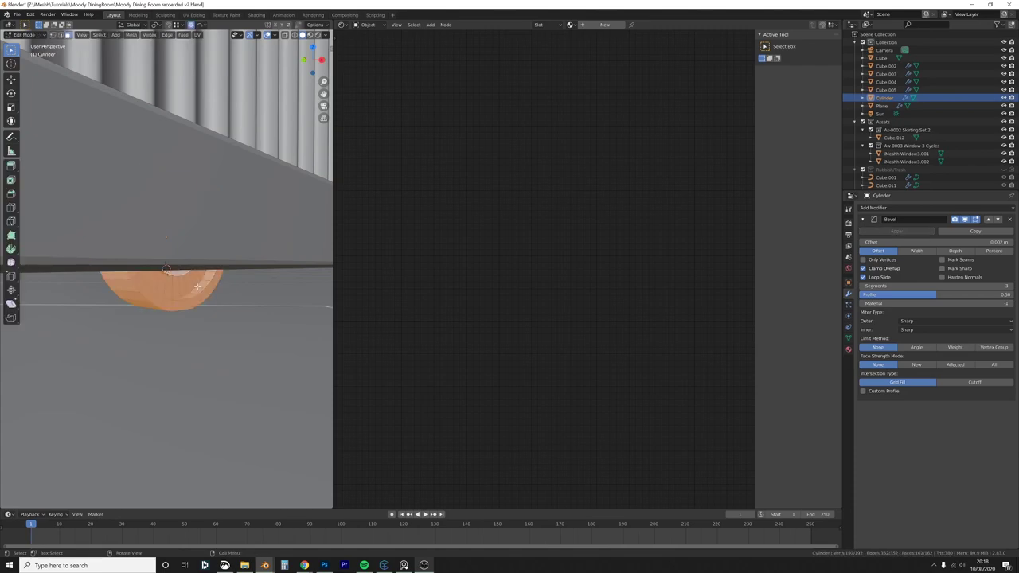
pyautogui.press('m')
pyautogui.press('Down')
pyautogui.press('Return')
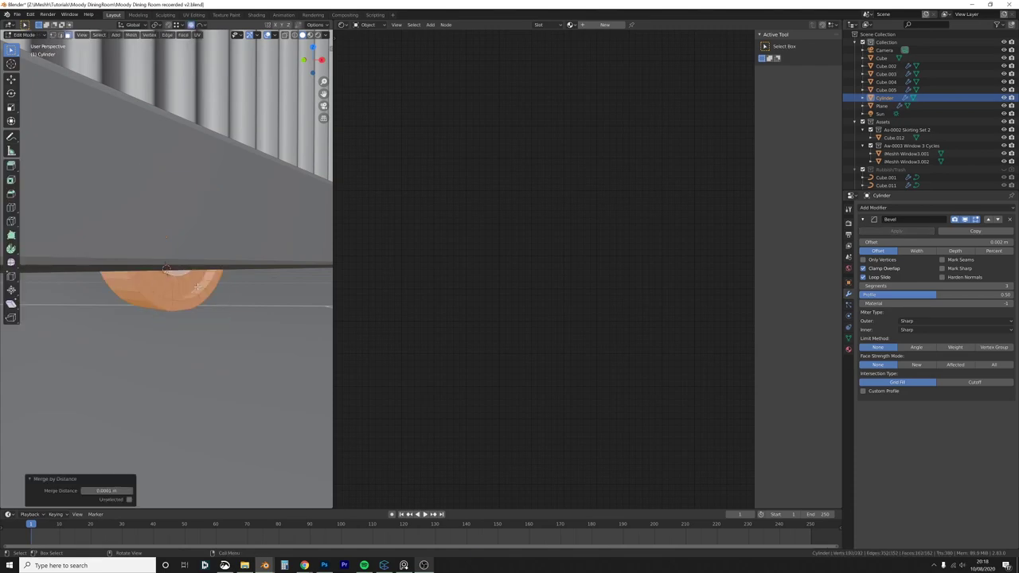
pyautogui.press('Tab')
pyautogui.hotkey('ctrl', 'a')
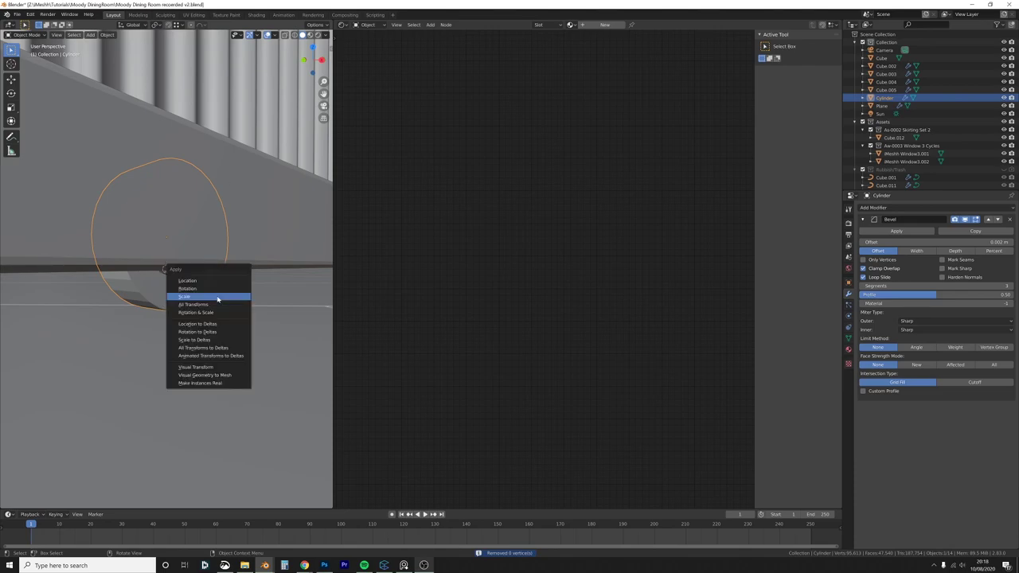
pyautogui.click(215, 297)
pyautogui.rightClick(191, 295)
pyautogui.click(191, 293)
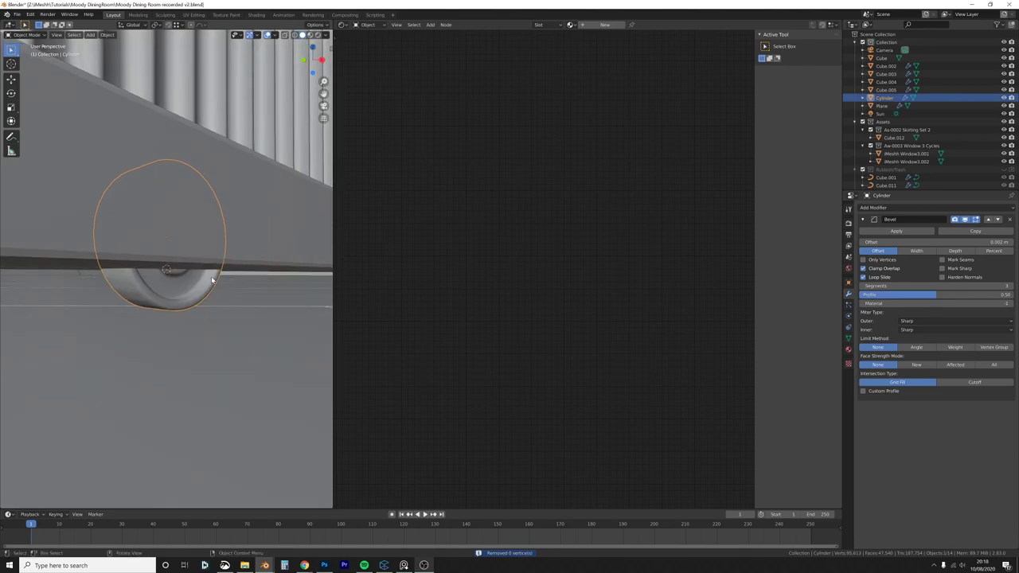
# Step: Limit the wheel's Bevel modifier by angle and set its offset to 0.0005 m
pyautogui.moveTo(212, 278); pyautogui.dragTo(183, 269, button='middle')
pyautogui.click(924, 351)
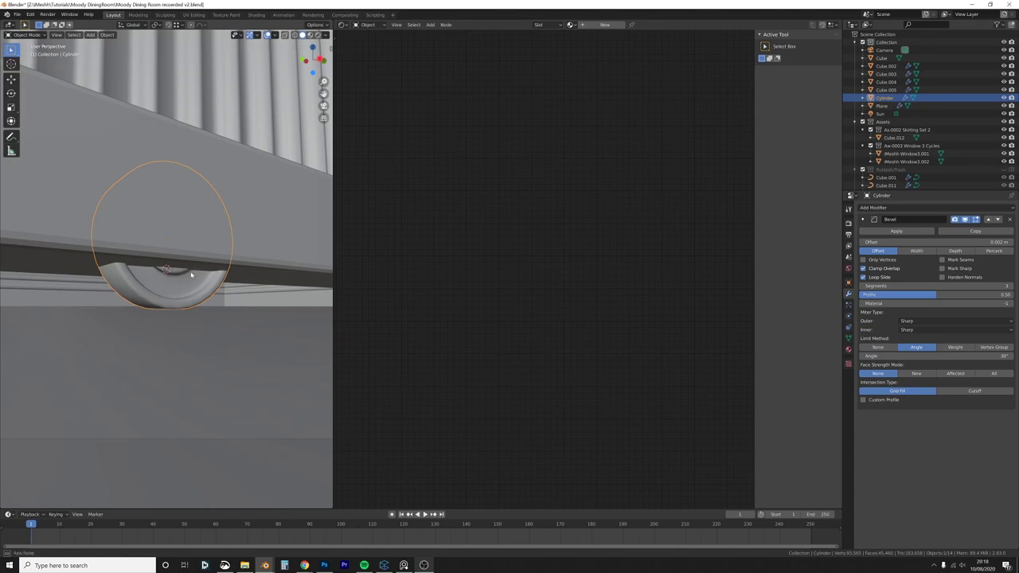
pyautogui.click(987, 242)
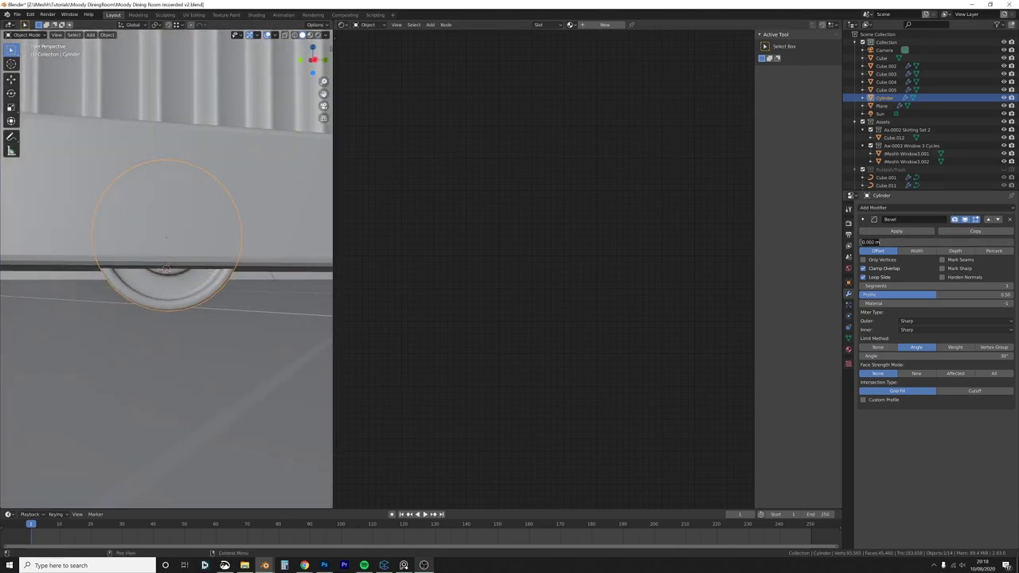
pyautogui.write('.0005')
pyautogui.press('Return')
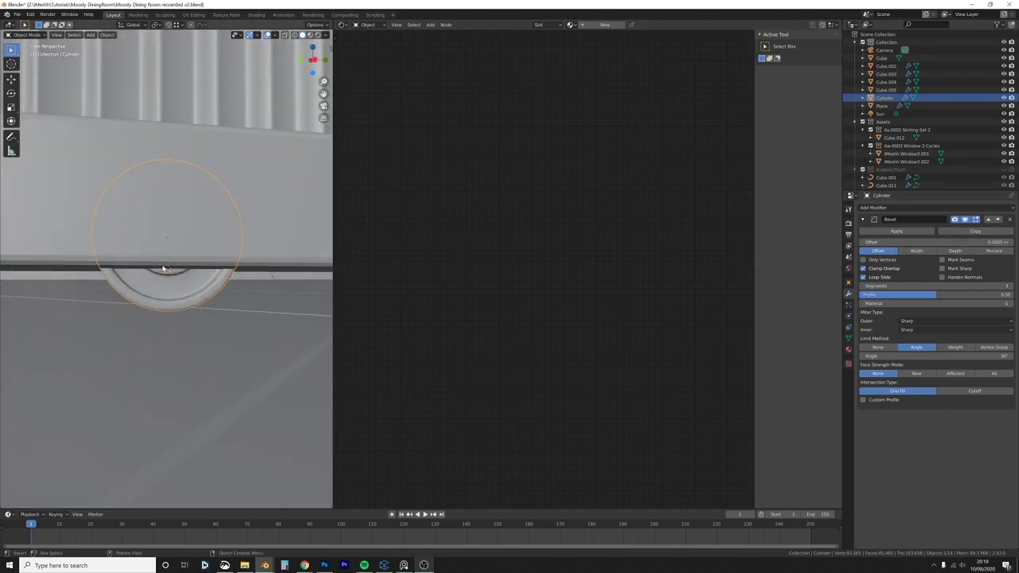
# Step: Duplicate the wheel within its own mesh along Y, spacing the copy about 0.36 m away under the frame, and check the camera view
pyautogui.press('a')
pyautogui.press('a')
pyautogui.scroll(-7, 164, 266)
pyautogui.scroll(-2, 157, 290)
pyautogui.moveTo(159, 282); pyautogui.dragTo(136, 279, button='middle')
pyautogui.click(167, 271)
pyautogui.scroll(-5, 111, 279)
pyautogui.press('Tab')
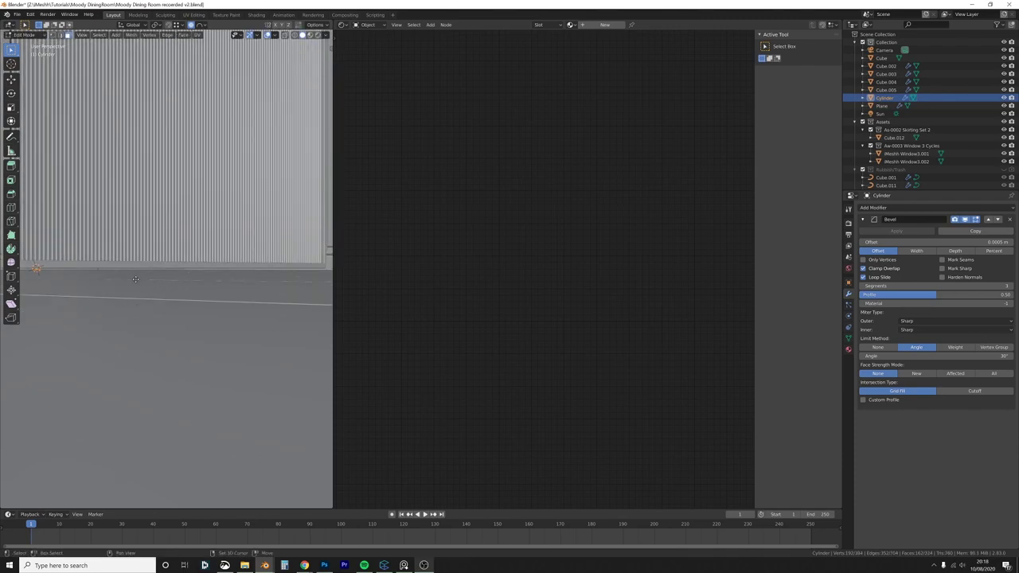
pyautogui.press('g')
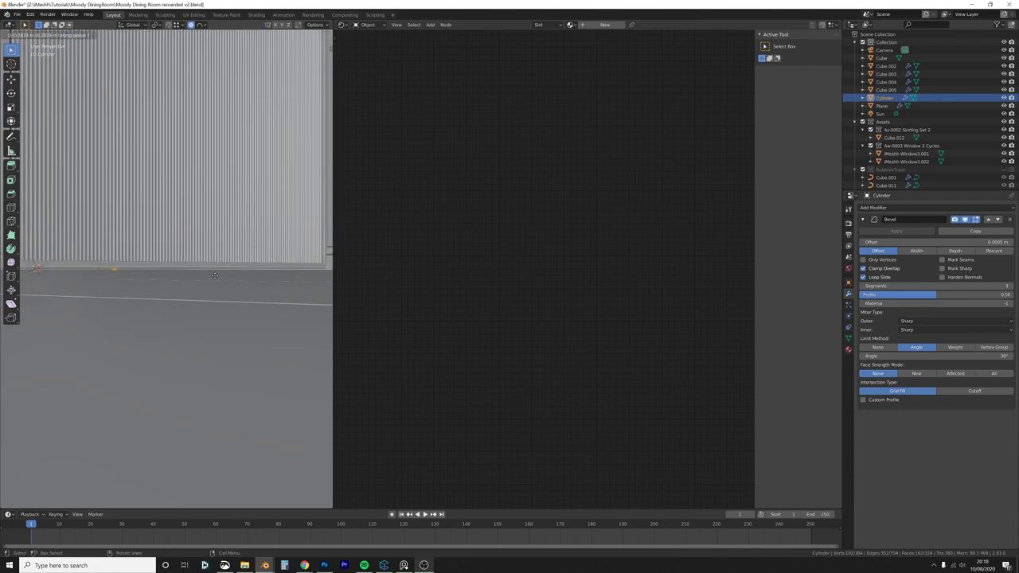
pyautogui.click(231, 271)
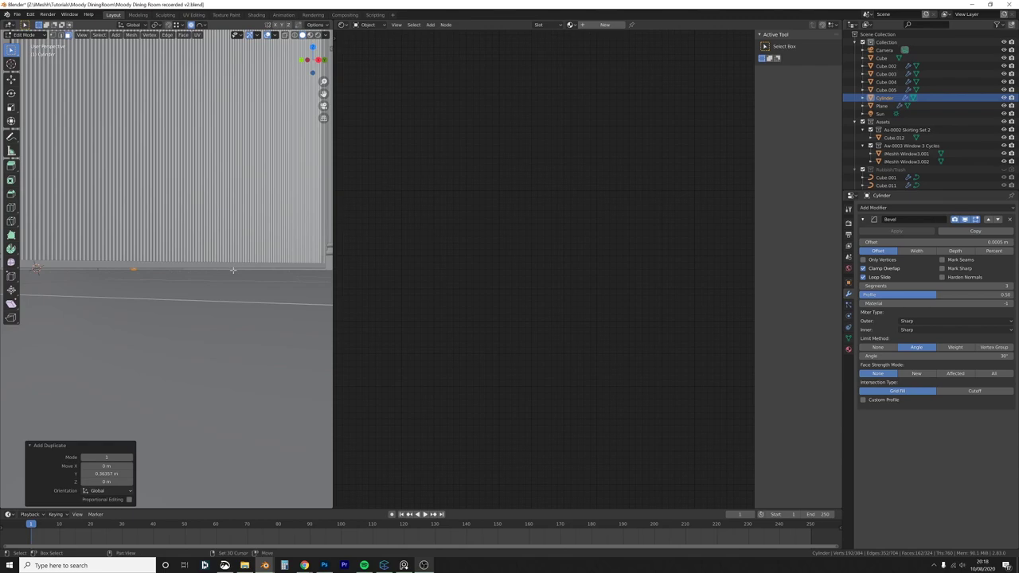
pyautogui.moveTo(232, 270); pyautogui.dragTo(183, 289, button='middle')
pyautogui.press('Tab')
pyautogui.press('KP_0')
pyautogui.press('a')
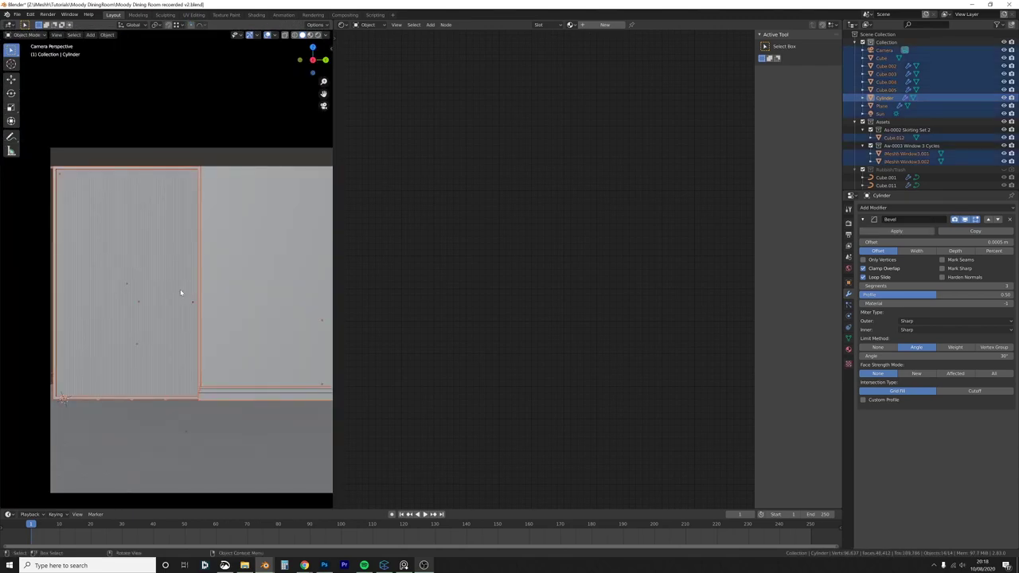
# Step: Examine the sliding panel's edge, where it meets the wall and skirting, in the camera view
pyautogui.hotkey('alt', 'a')
pyautogui.keyDown('shift'); pyautogui.moveTo(214, 359); pyautogui.dragTo(230, 319, button='middle'); pyautogui.keyUp('shift')
pyautogui.scroll(3, 231, 319)
pyautogui.keyDown('shift'); pyautogui.moveTo(257, 386); pyautogui.dragTo(204, 329, button='middle'); pyautogui.keyUp('shift')
pyautogui.scroll(3, 205, 329)
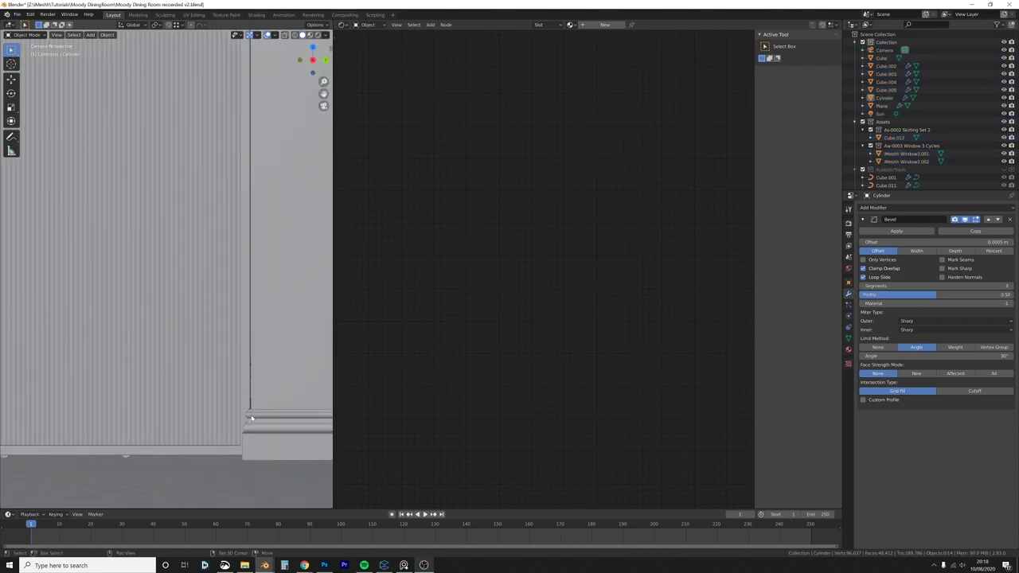
pyautogui.moveTo(252, 417); pyautogui.dragTo(237, 394, button='middle')
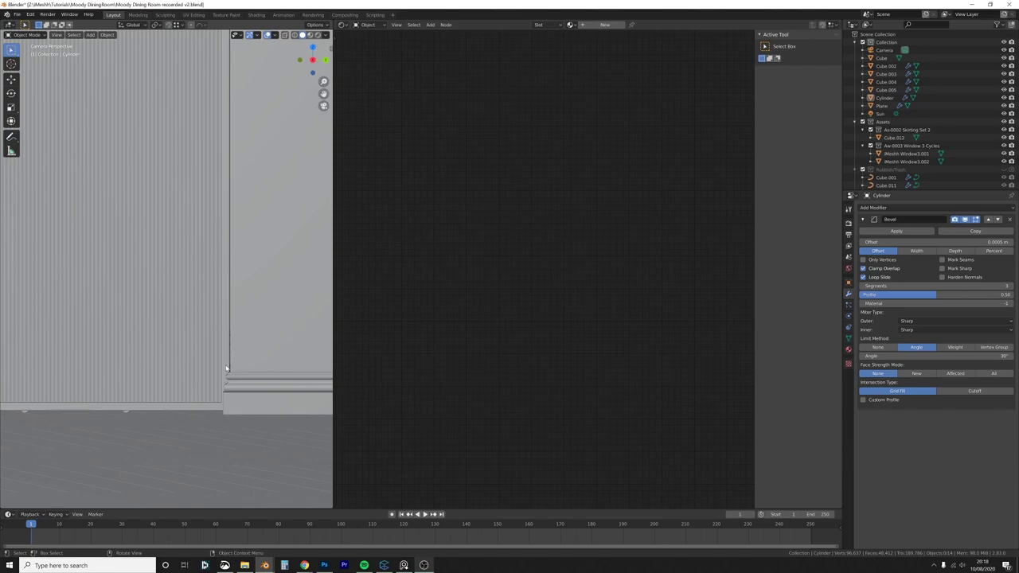
pyautogui.click(228, 358)
pyautogui.scroll(-5, 201, 344)
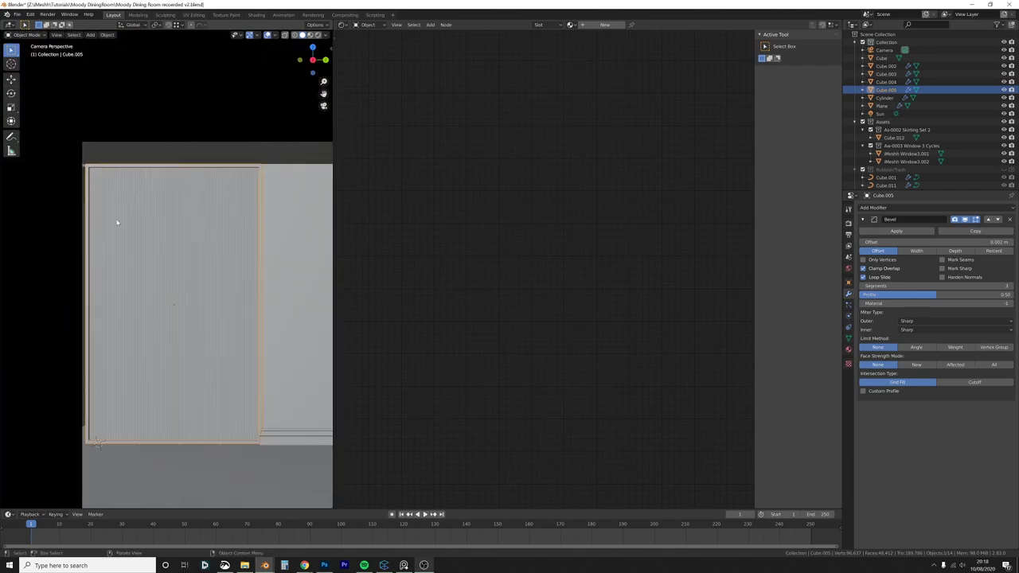
pyautogui.keyDown('shift'); pyautogui.moveTo(162, 402); pyautogui.dragTo(147, 369, button='middle'); pyautogui.keyUp('shift')
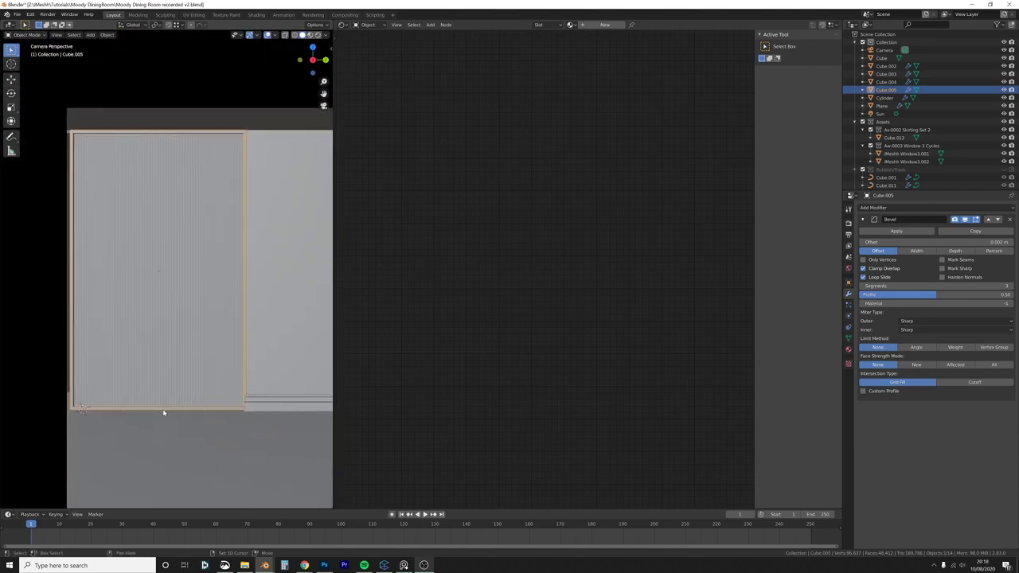
# Step: Box-select the sliding panel's frame, ribbed sheet and wheels, and show the camera view in wireframe
pyautogui.keyDown('shift'); pyautogui.click(163, 413); pyautogui.keyUp('shift')
pyautogui.keyDown('shift'); pyautogui.click(164, 413); pyautogui.keyUp('shift')
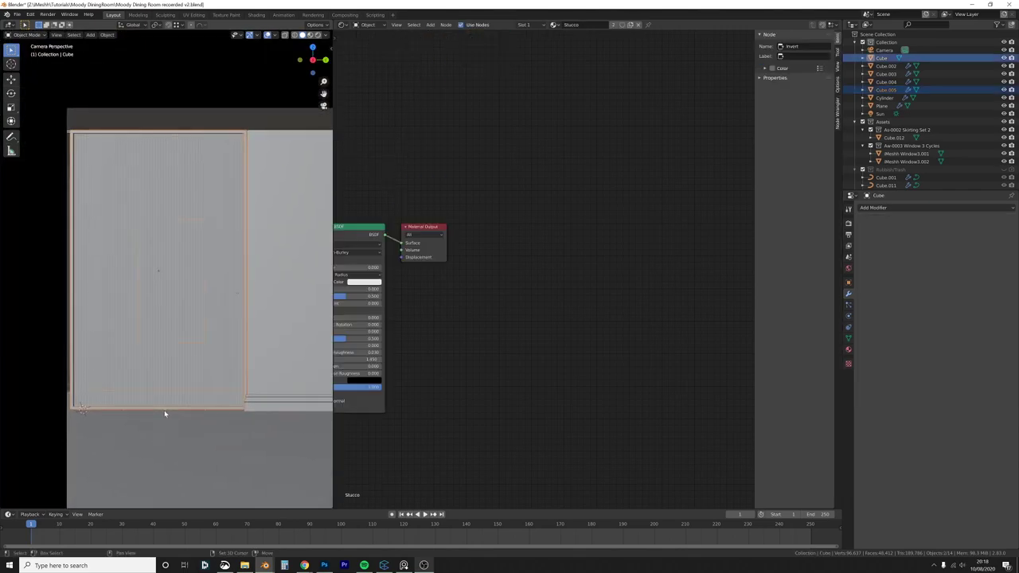
pyautogui.press('b')
pyautogui.moveTo(182, 337); pyautogui.dragTo(237, 384)
pyautogui.press('b')
pyautogui.moveTo(281, 371); pyautogui.dragTo(271, 432, button='middle')
pyautogui.press('z')
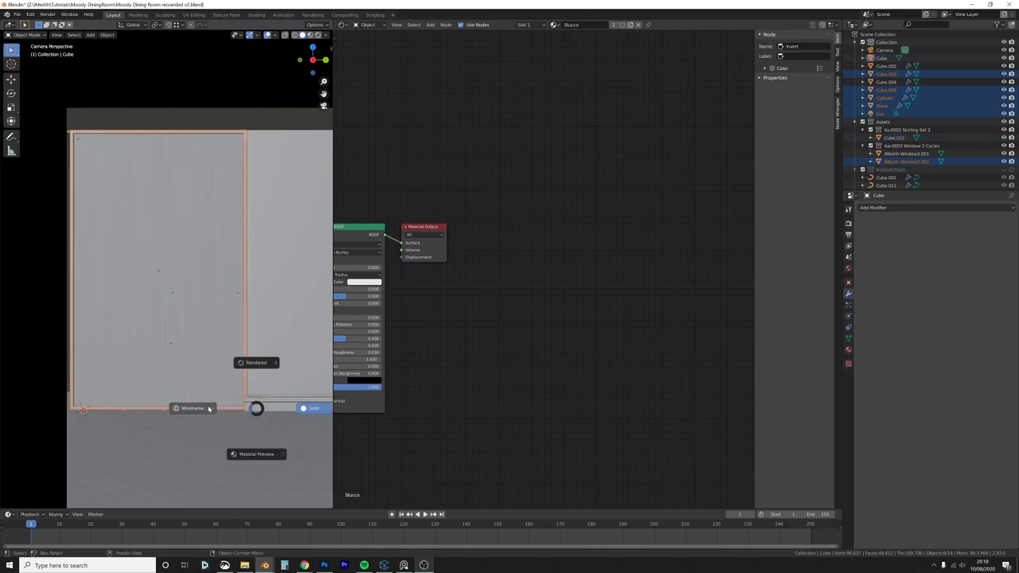
pyautogui.click(209, 408)
# Step: Remove the sun and window from the selection and slide the whole panel about 0.2 m along Y in solid view
pyautogui.press('b')
pyautogui.moveTo(207, 215); pyautogui.dragTo(164, 291, button='middle')
pyautogui.press('b')
pyautogui.moveTo(227, 264); pyautogui.dragTo(191, 296)
pyautogui.press('g')
pyautogui.rightClick(120, 343)
pyautogui.press('z')
pyautogui.click(164, 342)
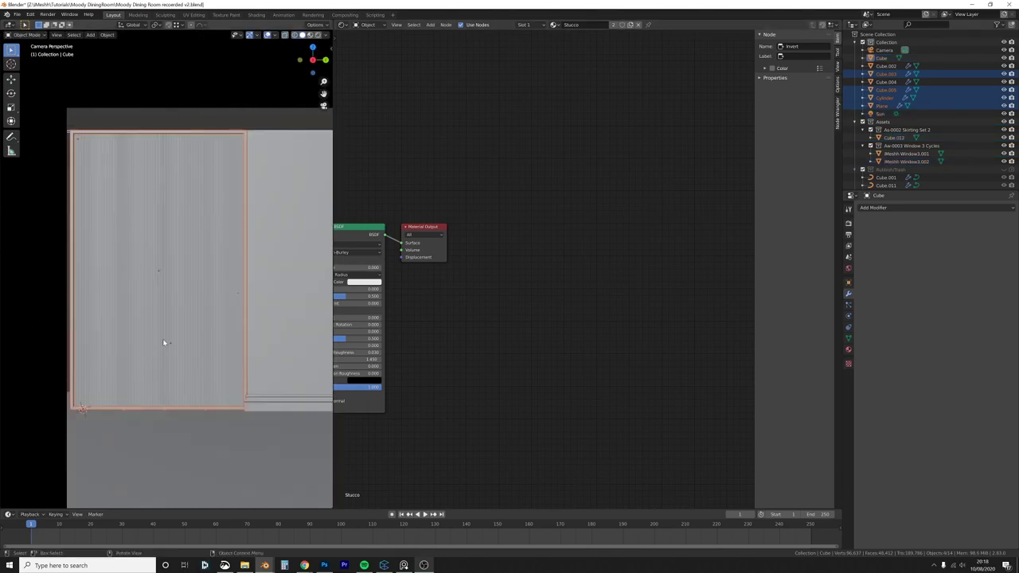
pyautogui.press('g')
pyautogui.press('y')
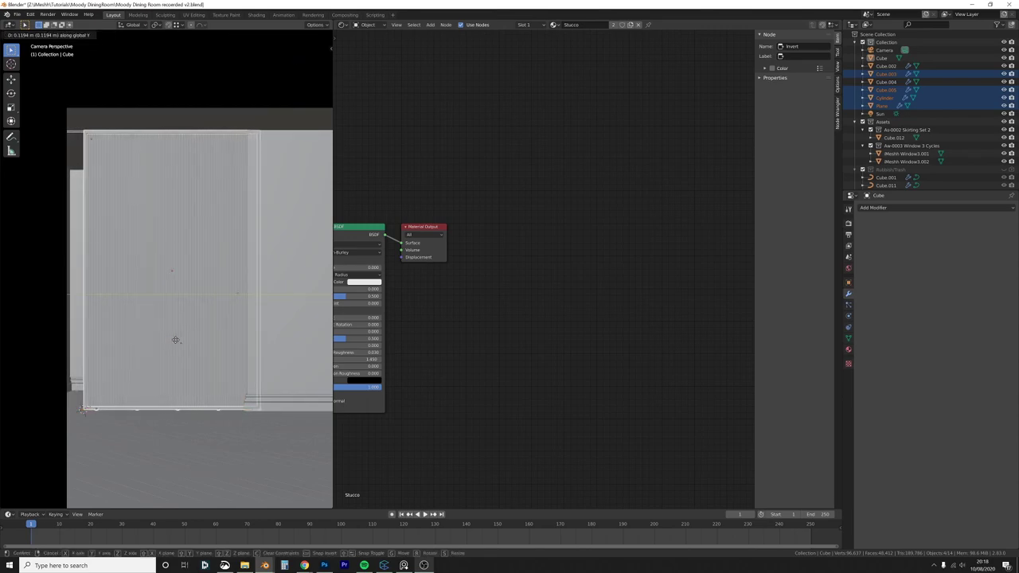
pyautogui.click(184, 343)
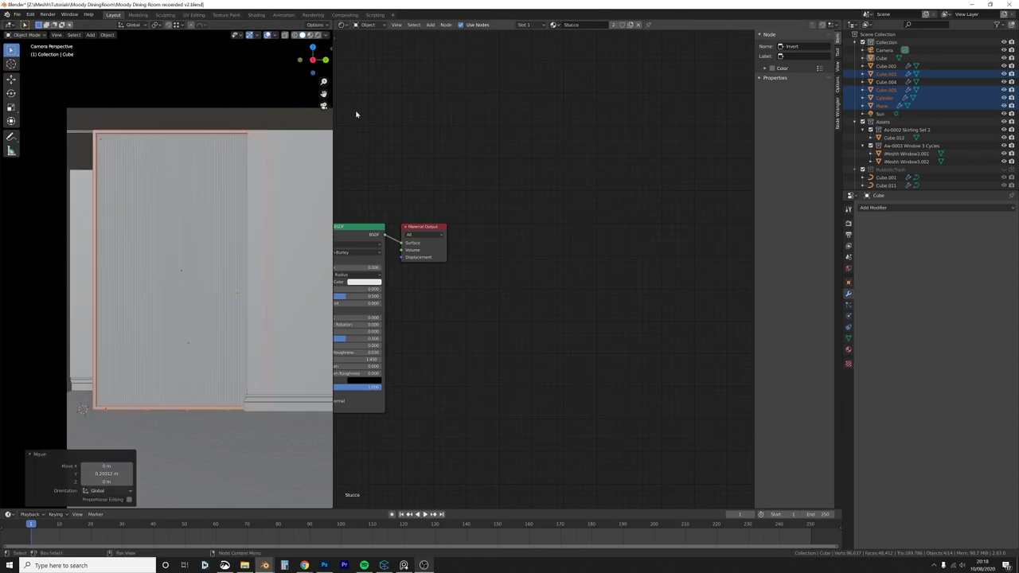
# Step: Change the Shader Editor area to a 3D Viewport, deselect everything and bring the sliding panel and room into view
pyautogui.click(344, 14)
pyautogui.click(113, 15)
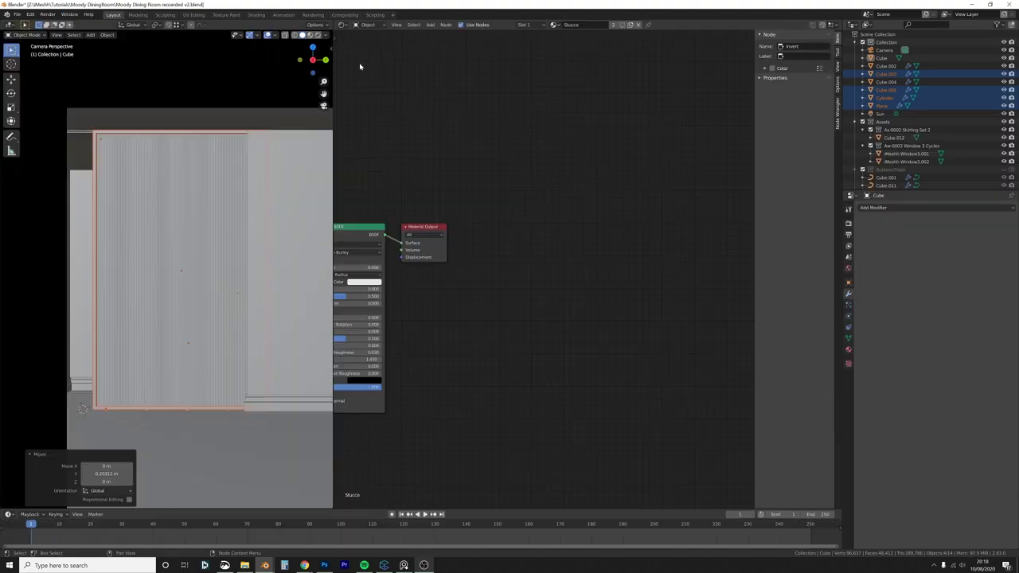
pyautogui.click(344, 24)
pyautogui.click(366, 54)
pyautogui.moveTo(509, 262); pyautogui.dragTo(629, 414, button='middle')
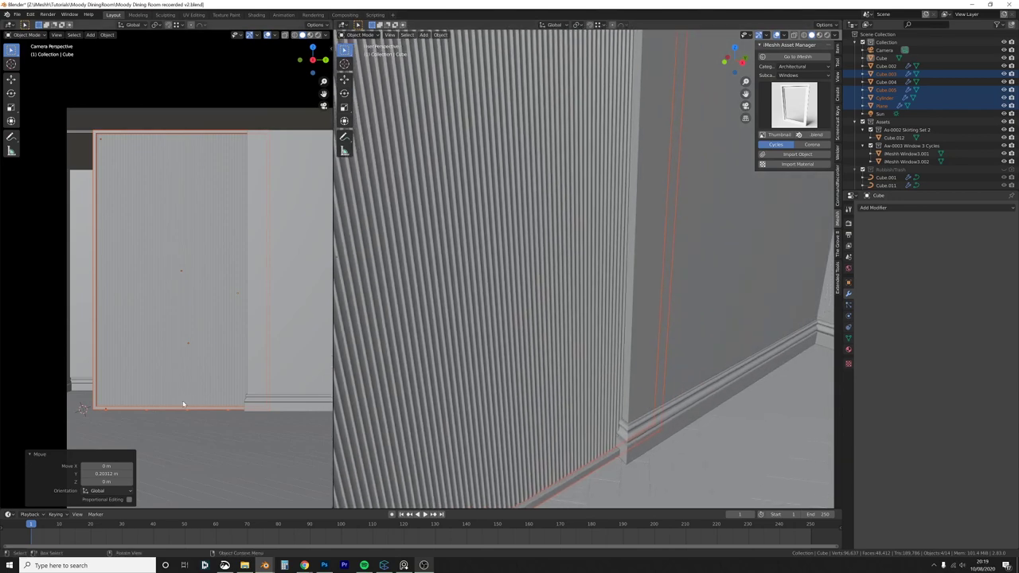
pyautogui.hotkey('alt', 'a')
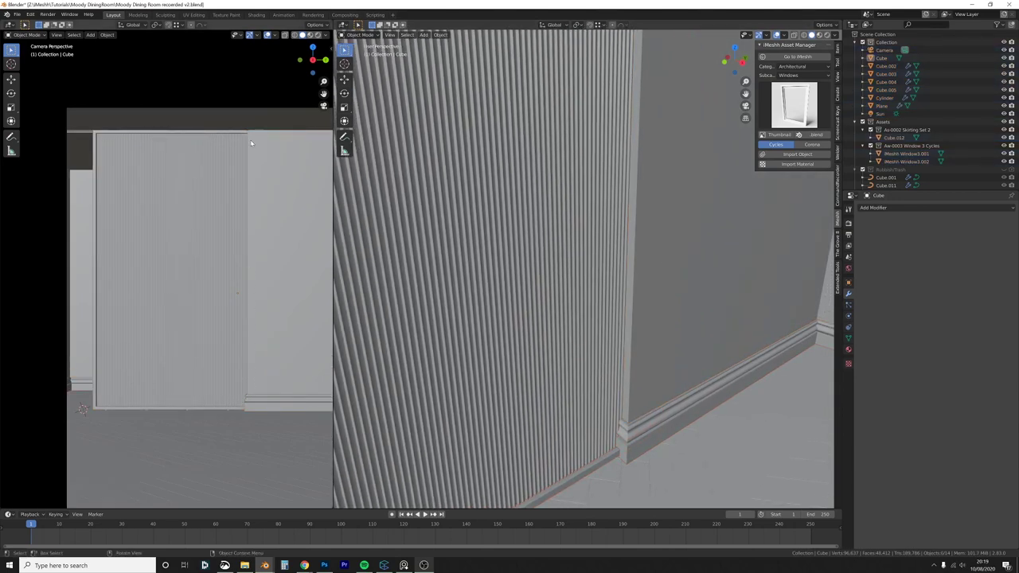
pyautogui.keyDown('shift'); pyautogui.moveTo(242, 378); pyautogui.dragTo(188, 335, button='middle'); pyautogui.keyUp('shift')
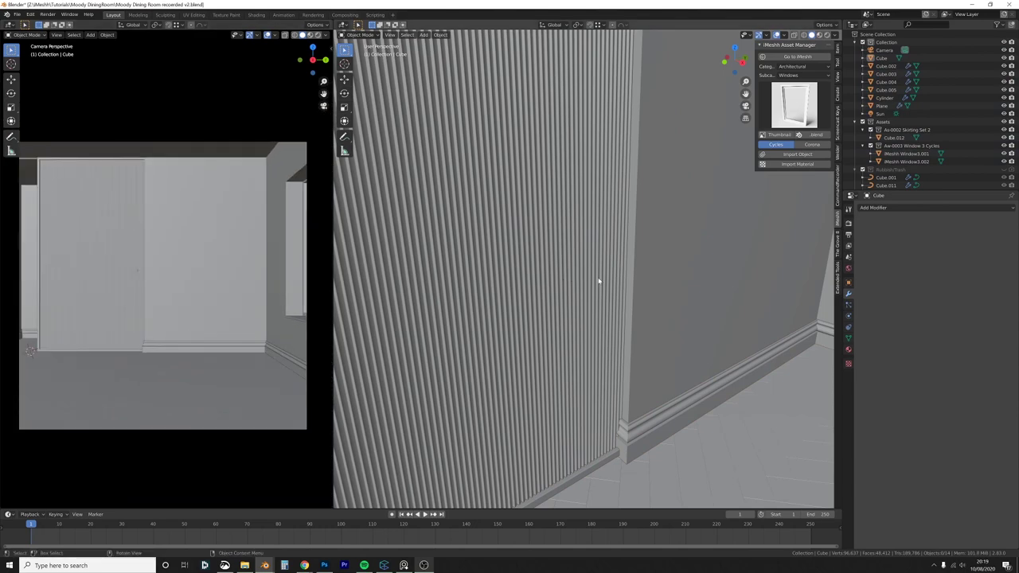
pyautogui.moveTo(598, 279); pyautogui.dragTo(491, 269, button='middle')
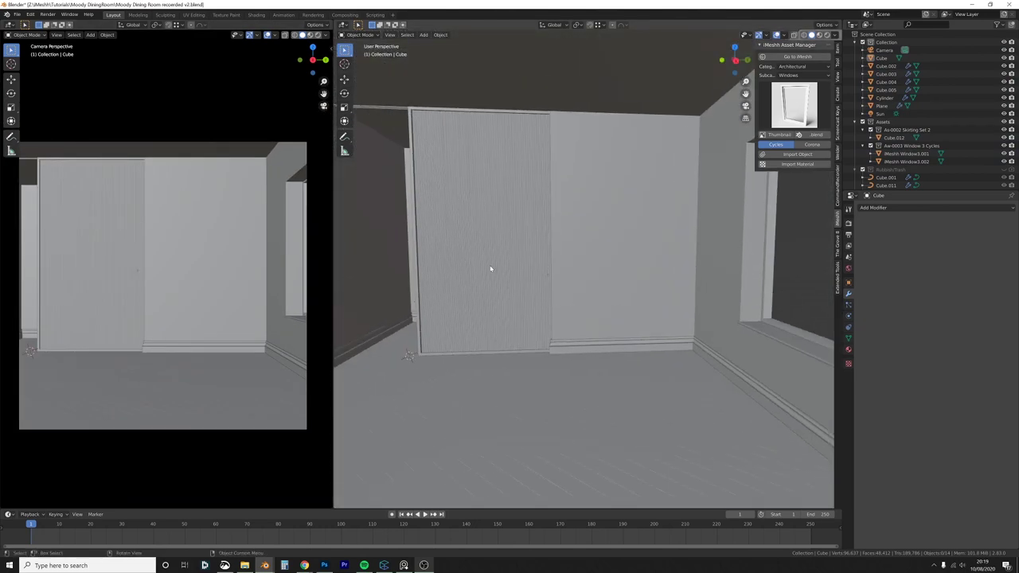
# Step: Check the back window's glass material and assign the existing iMeshh Glass.001 material to the ribbed panel sheet
pyautogui.click(490, 269)
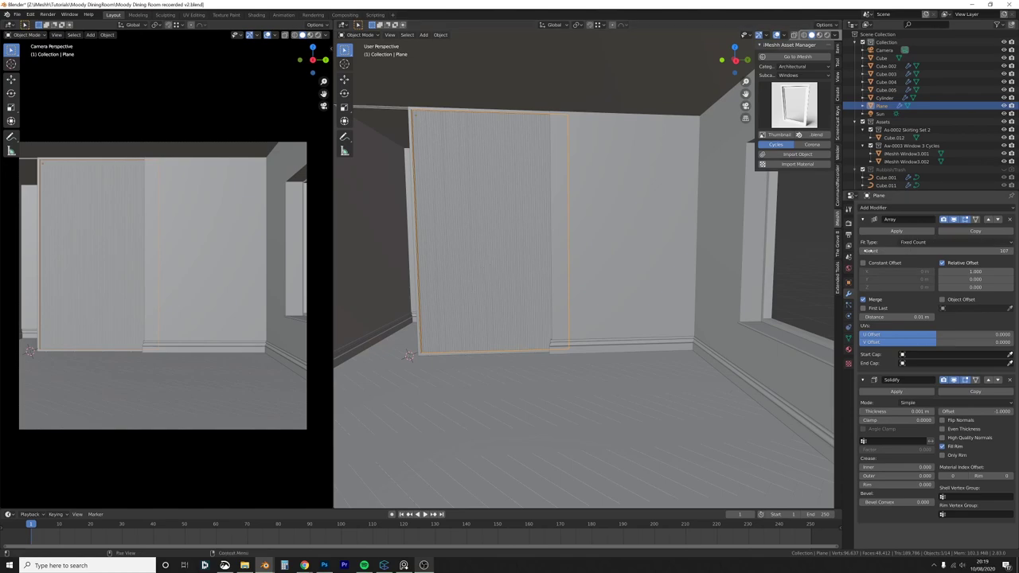
pyautogui.moveTo(430, 275); pyautogui.dragTo(463, 214, button='middle')
pyautogui.scroll(4, 477, 228)
pyautogui.click(462, 214)
pyautogui.click(848, 356)
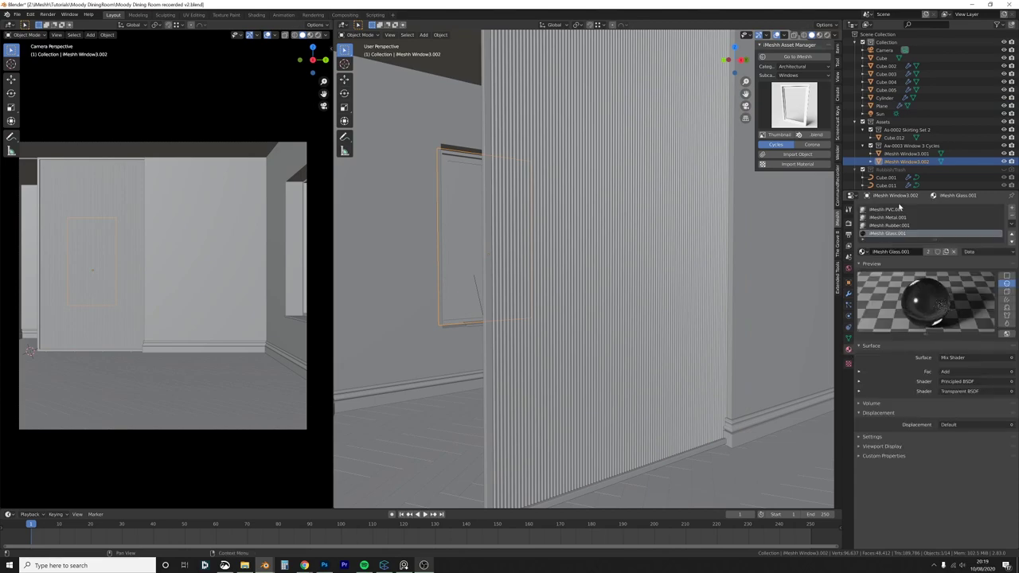
pyautogui.click(630, 239)
pyautogui.click(862, 248)
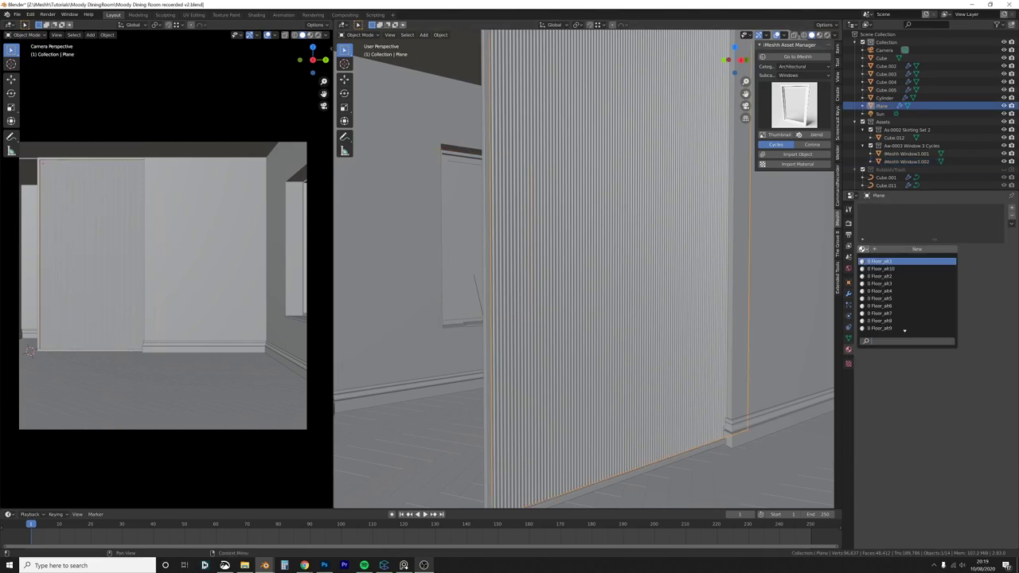
pyautogui.press('Down')
pyautogui.press('Down')
pyautogui.press('Down')
pyautogui.press('Up')
pyautogui.press('Up')
pyautogui.press('Up')
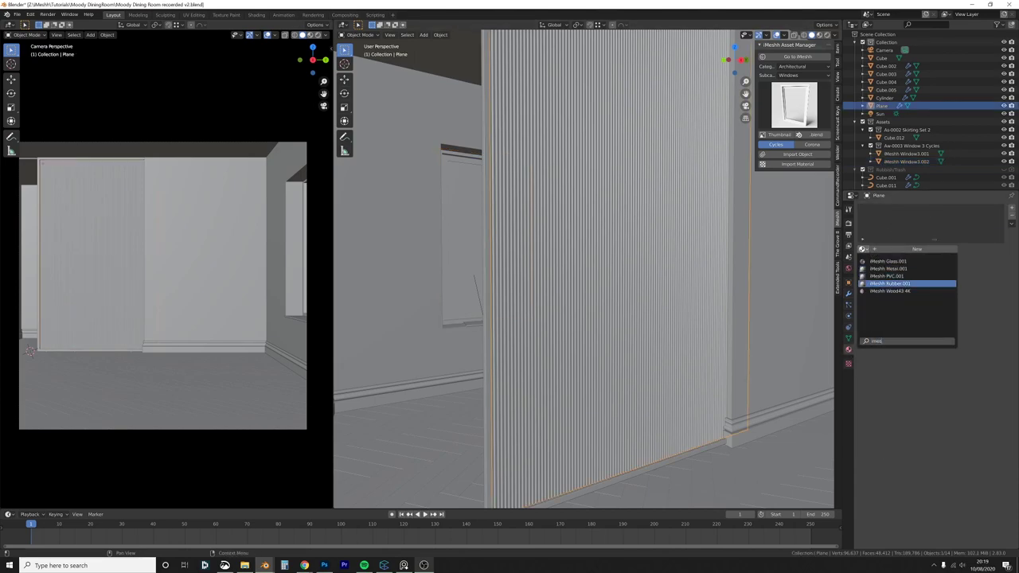
pyautogui.press('Return')
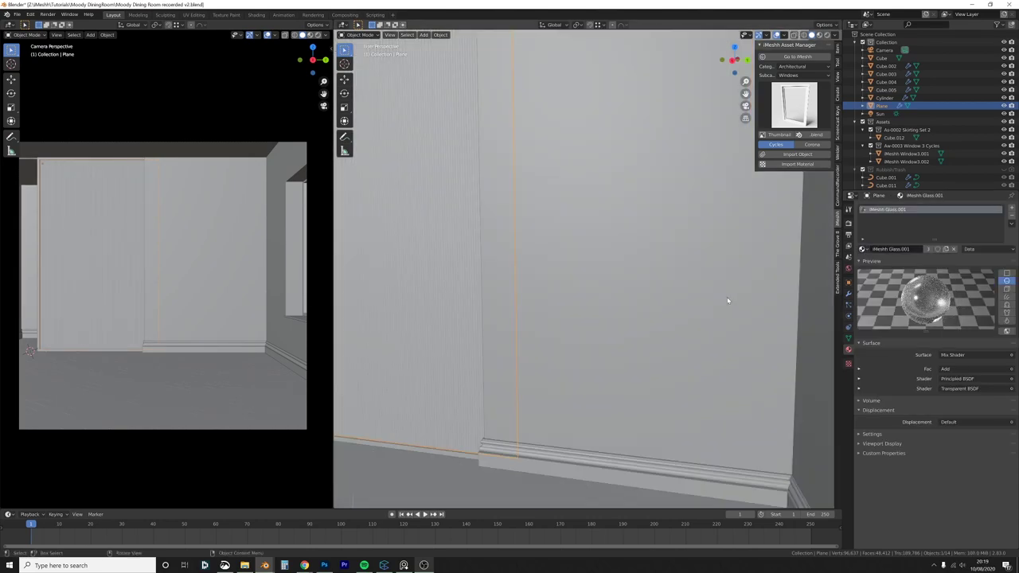
# Step: Set the ribbed glass sheet's viewport display to Bounds and clear the selection
pyautogui.moveTo(728, 300); pyautogui.dragTo(538, 304, button='middle')
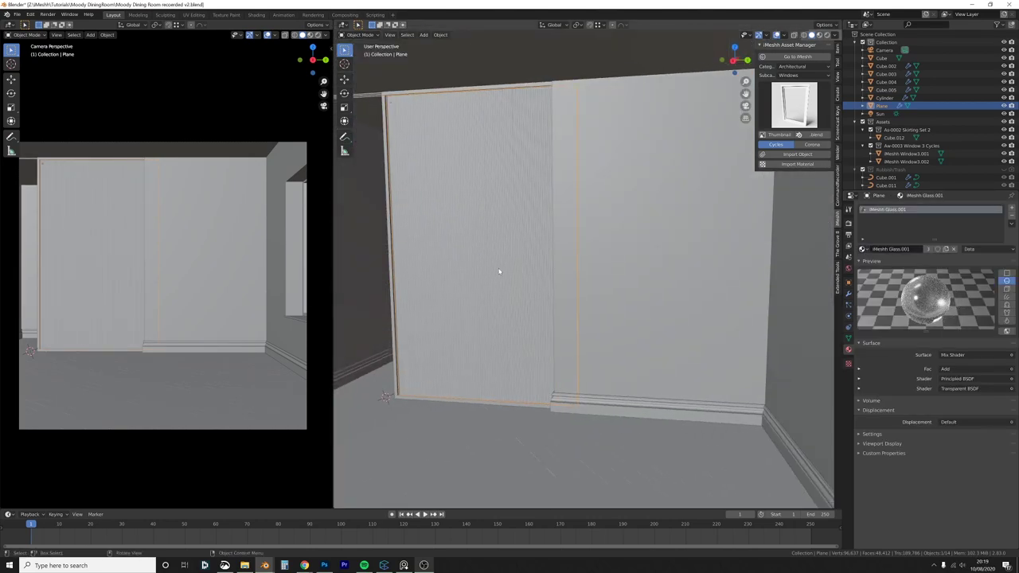
pyautogui.moveTo(500, 272); pyautogui.dragTo(480, 252, button='middle')
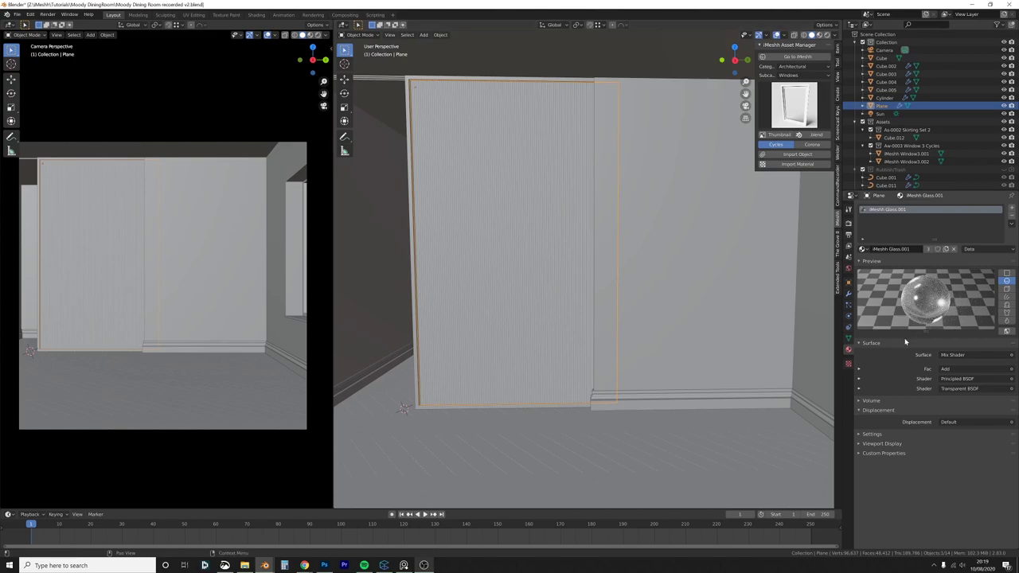
pyautogui.click(848, 282)
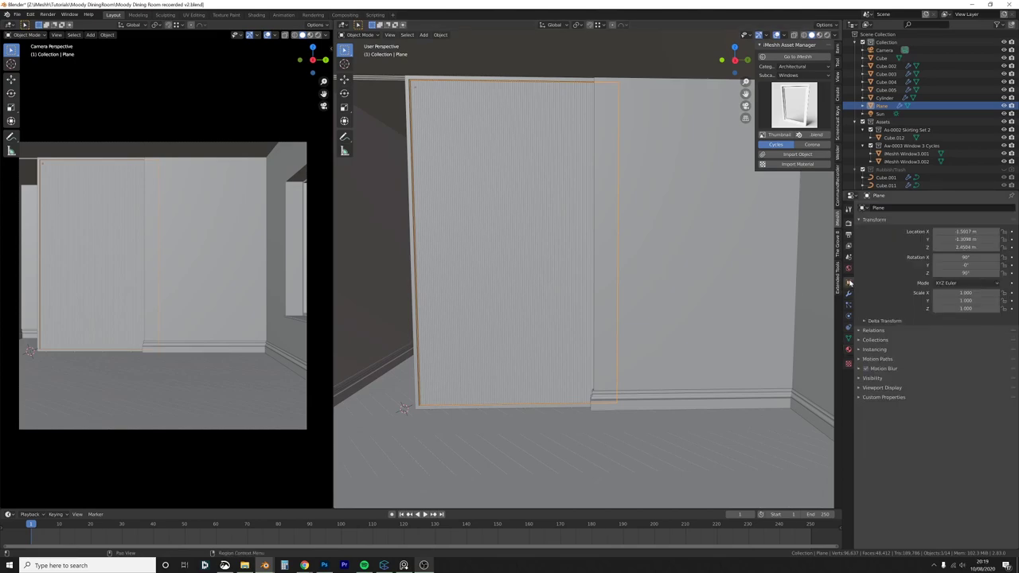
pyautogui.click(859, 388)
pyautogui.click(944, 435)
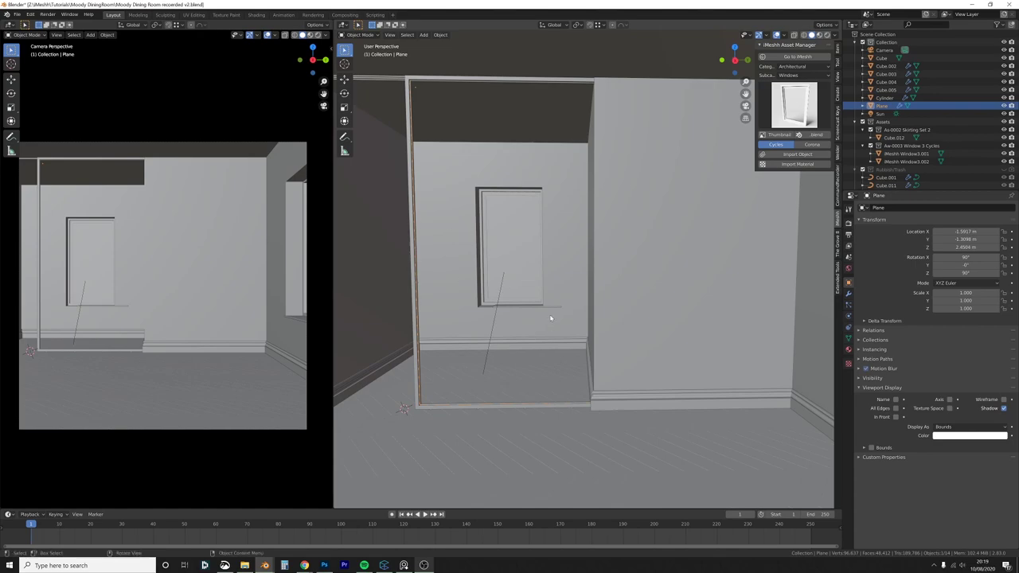
pyautogui.moveTo(522, 315); pyautogui.dragTo(467, 357, button='middle')
pyautogui.press('a')
pyautogui.press('a')
pyautogui.moveTo(528, 335)
pyautogui.mouseDown(button='middle')
pyautogui.moveTo(530, 314)
pyautogui.moveTo(541, 318)
pyautogui.mouseUp(button='middle')
# Step: Preview the camera view in rendered mode with a render region around the glass panel, clear the region and return to solid view
pyautogui.press('z')
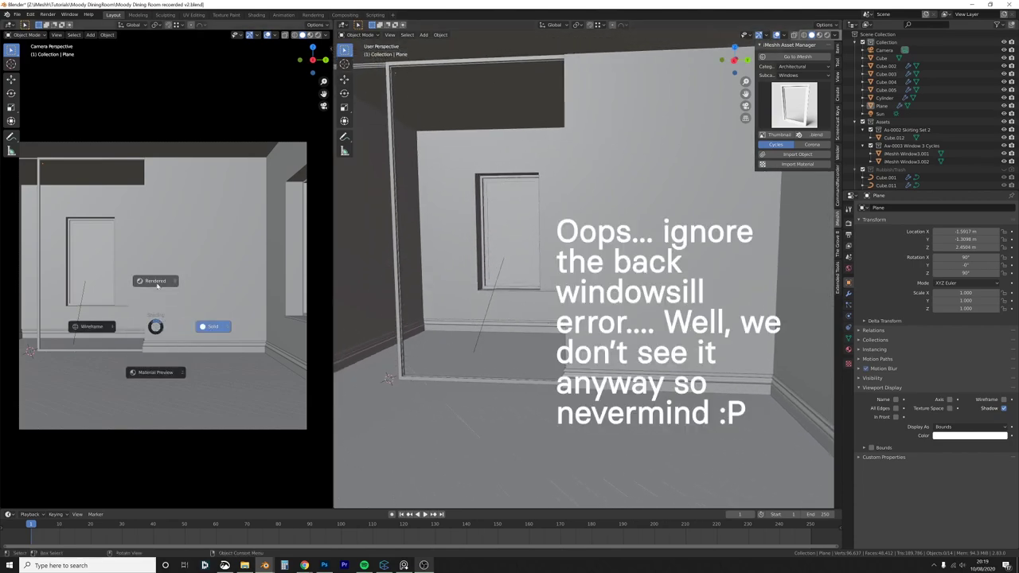
pyautogui.click(159, 281)
pyautogui.scroll(-1, 208, 301)
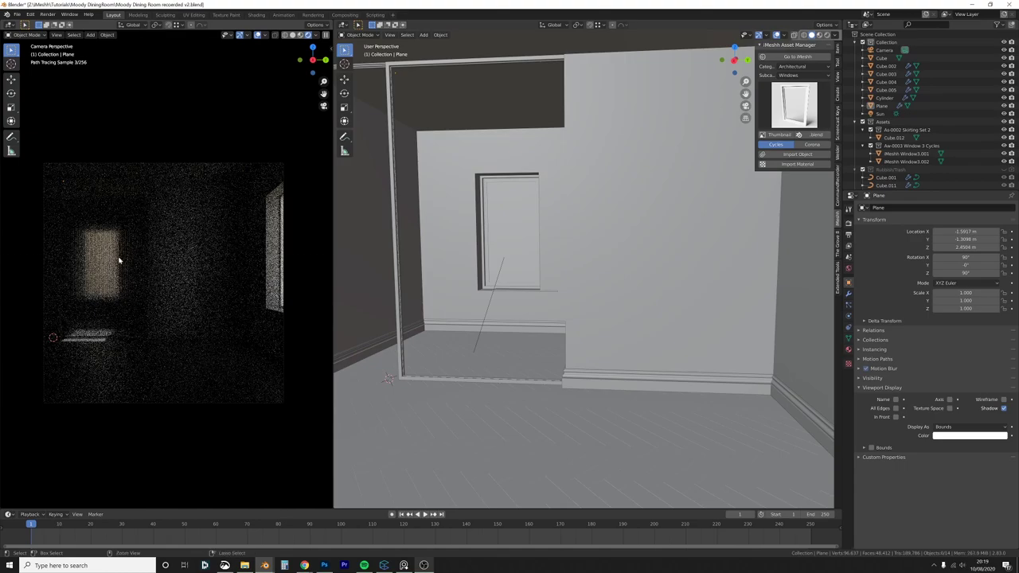
pyautogui.hotkey('ctrl', 'b')
pyautogui.moveTo(149, 203); pyautogui.dragTo(52, 338)
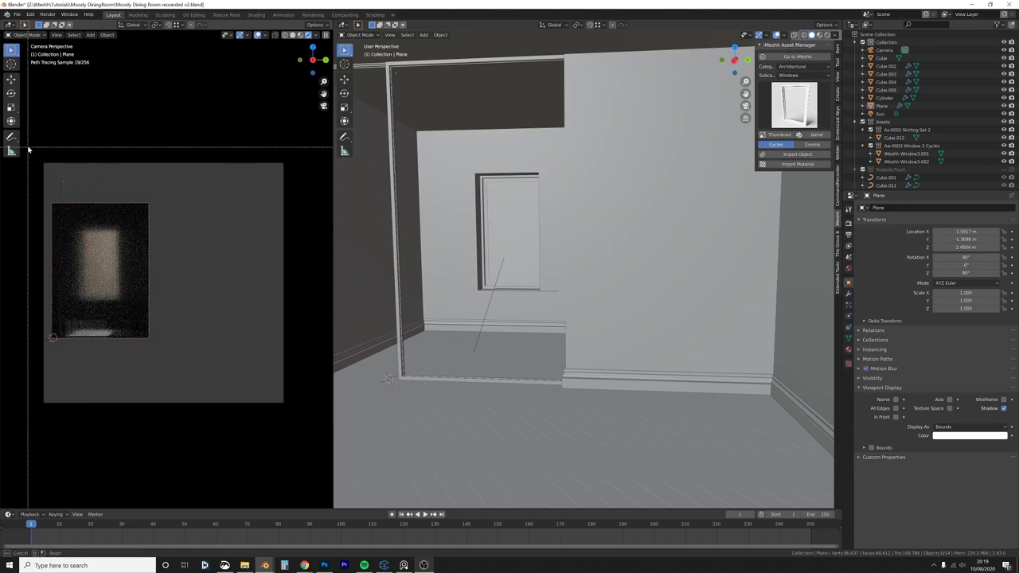
pyautogui.hotkey('ctrl', 'alt', 'b')
pyautogui.press('z')
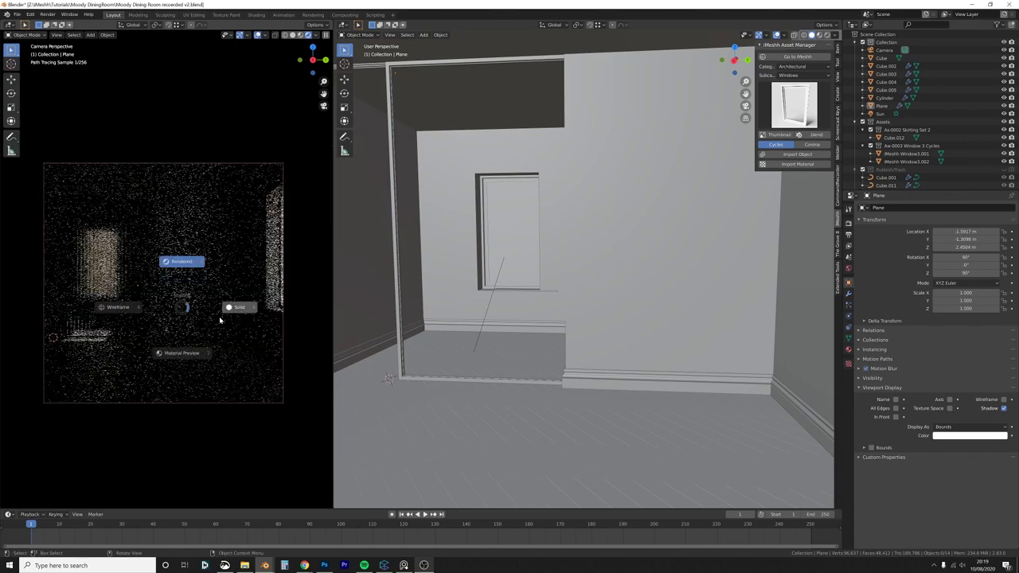
pyautogui.click(222, 317)
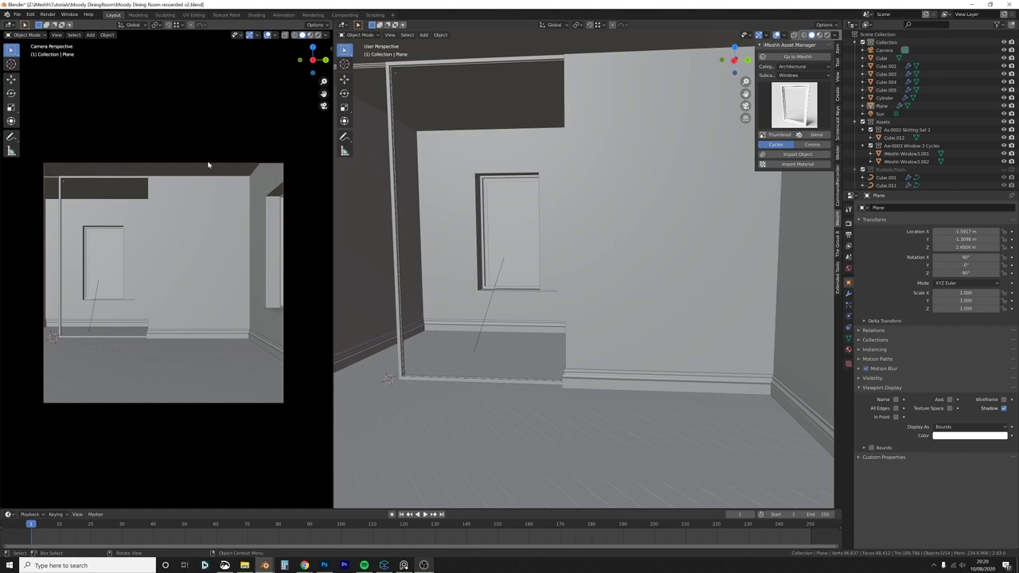
# Step: Add a cube in the ceiling corner at the window end of the dividing wall and scale it down to 0.019
pyautogui.moveTo(659, 227); pyautogui.dragTo(660, 167, button='middle')
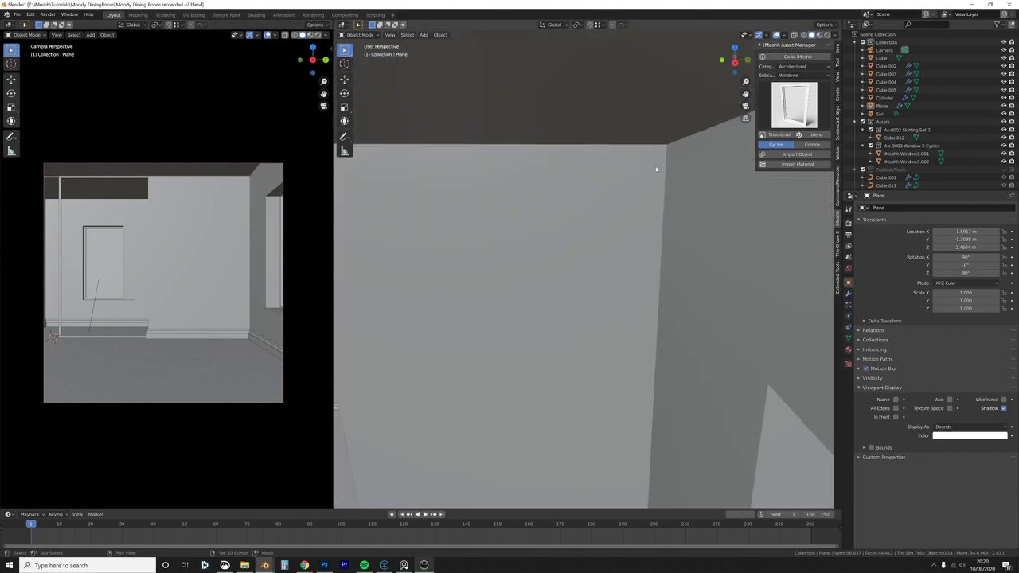
pyautogui.hotkey('shift', 'a')
pyautogui.moveTo(647, 154)
pyautogui.click(699, 163)
pyautogui.press('s')
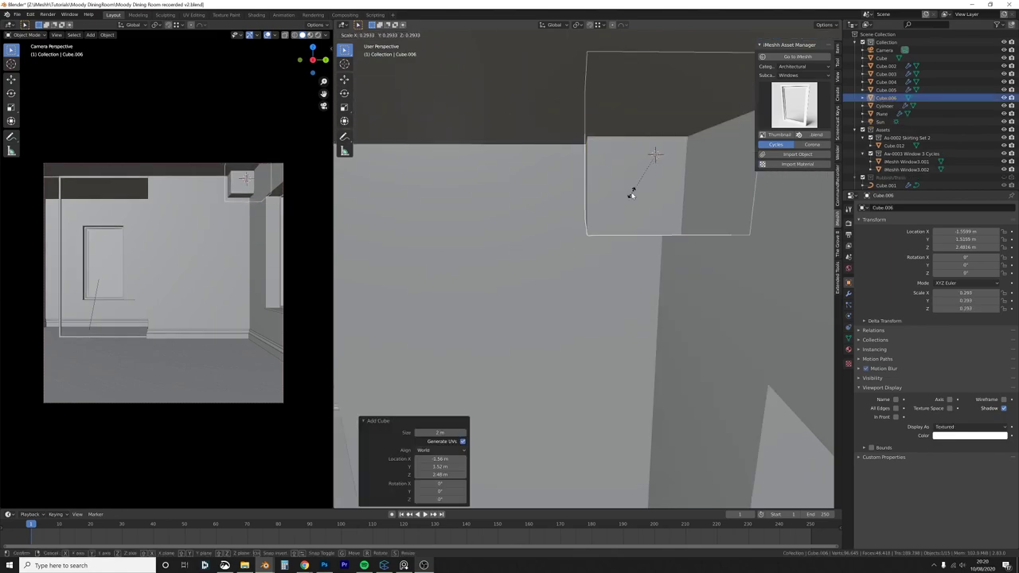
pyautogui.click(632, 194)
pyautogui.press('s')
pyautogui.click(659, 163)
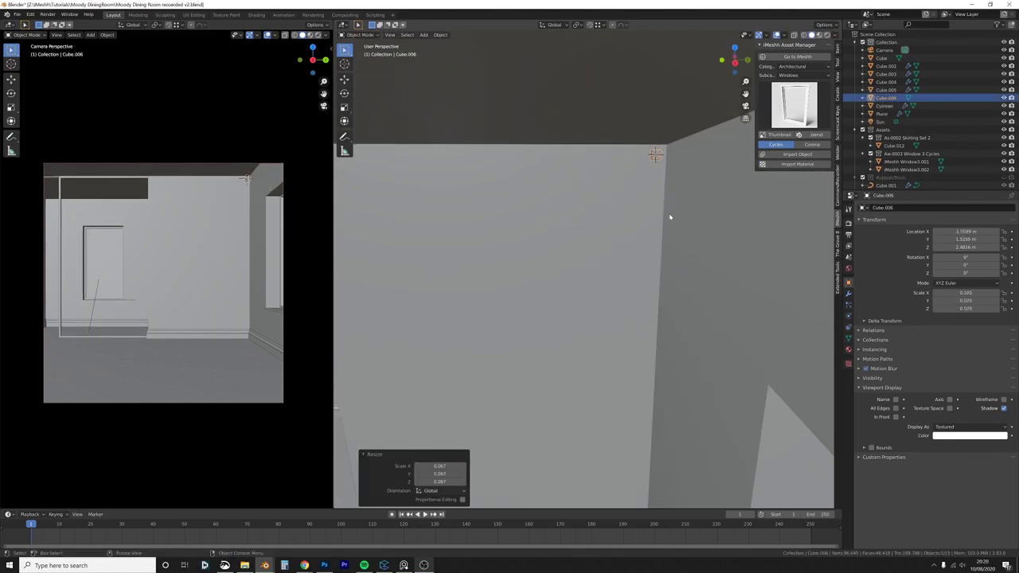
pyautogui.press('s')
pyautogui.click(667, 214)
# Step: Frame the small ceiling-corner cube and nudge it minimally along X
pyautogui.moveTo(665, 212); pyautogui.dragTo(677, 214, button='middle')
pyautogui.scroll(5, 677, 214)
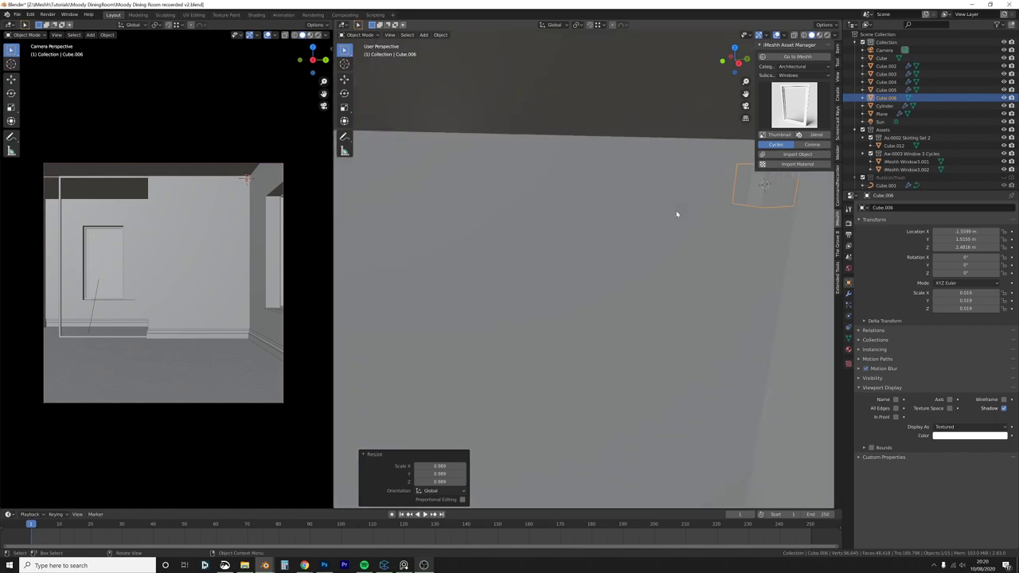
pyautogui.press('KP_Decimal')
pyautogui.scroll(-5, 677, 225)
pyautogui.moveTo(653, 261); pyautogui.dragTo(680, 253, button='middle')
pyautogui.press('g')
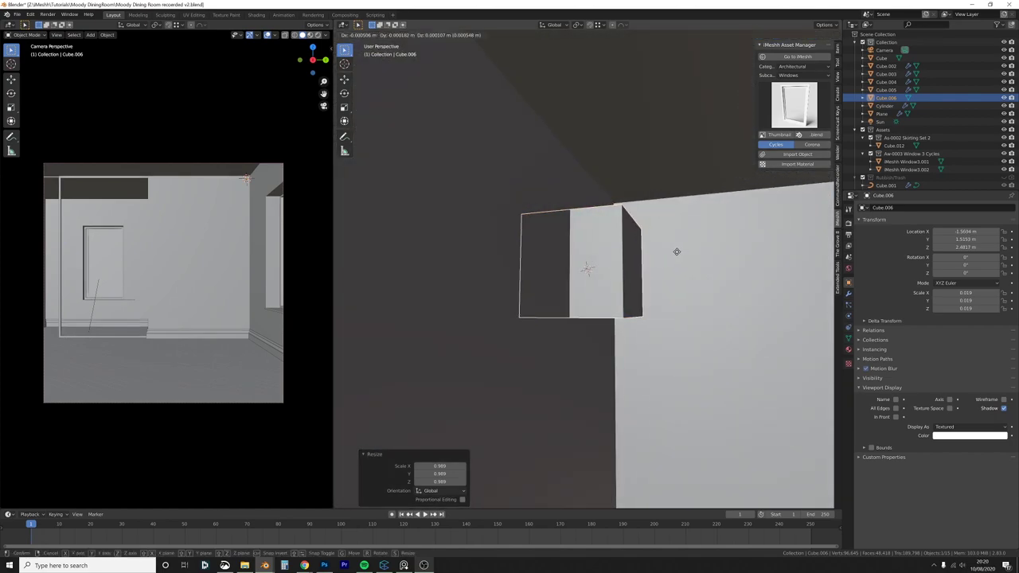
pyautogui.click(678, 251)
pyautogui.scroll(-3, 673, 275)
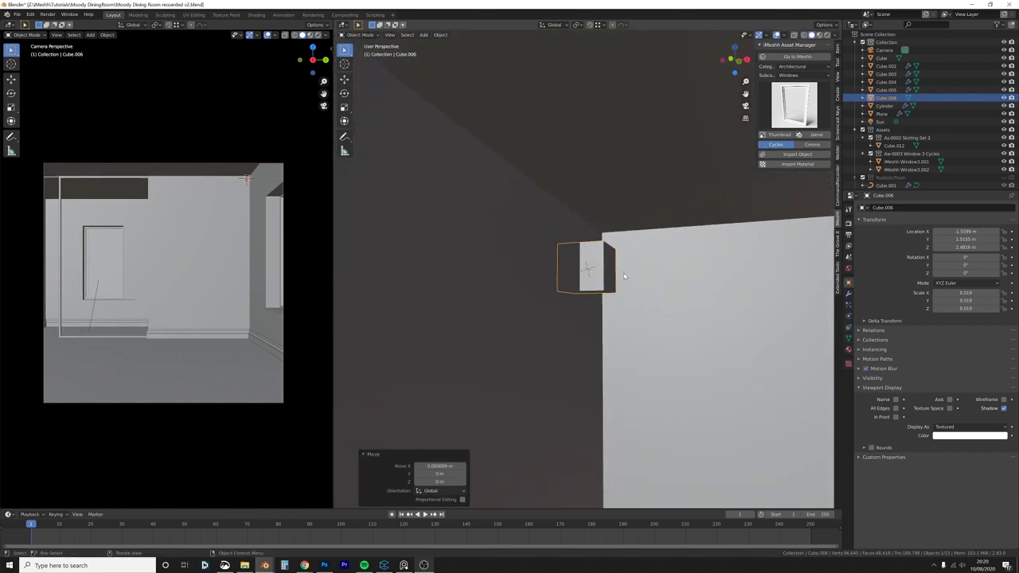
# Step: Open the small ceiling-corner cube for mesh editing with edge selection and display the view in wireframe
pyautogui.moveTo(624, 277); pyautogui.dragTo(565, 296, button='middle')
pyautogui.press('Tab')
pyautogui.click(612, 275)
pyautogui.press('2')
pyautogui.hotkey('alt', 'a')
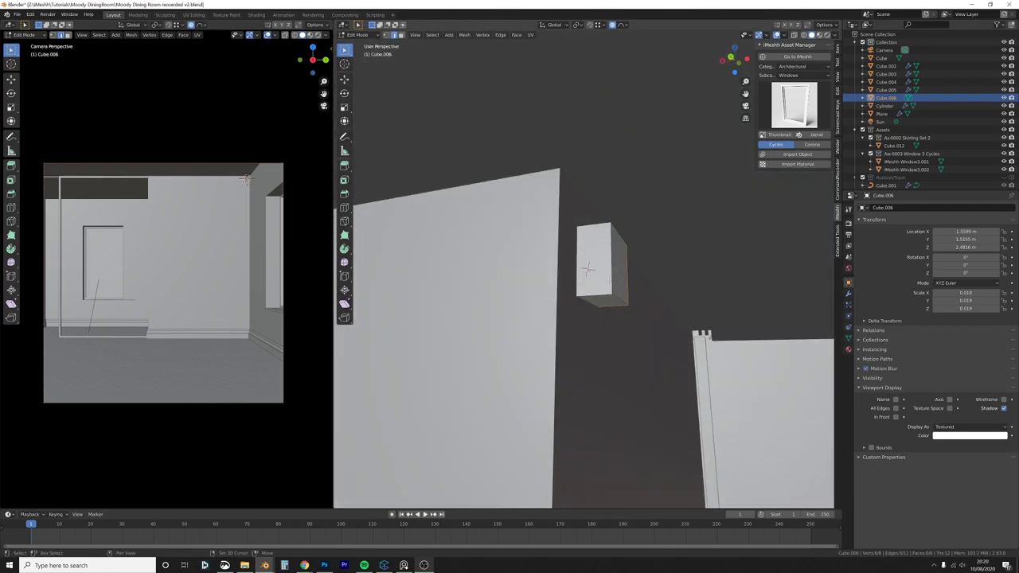
pyautogui.moveTo(618, 251); pyautogui.dragTo(623, 229, button='middle')
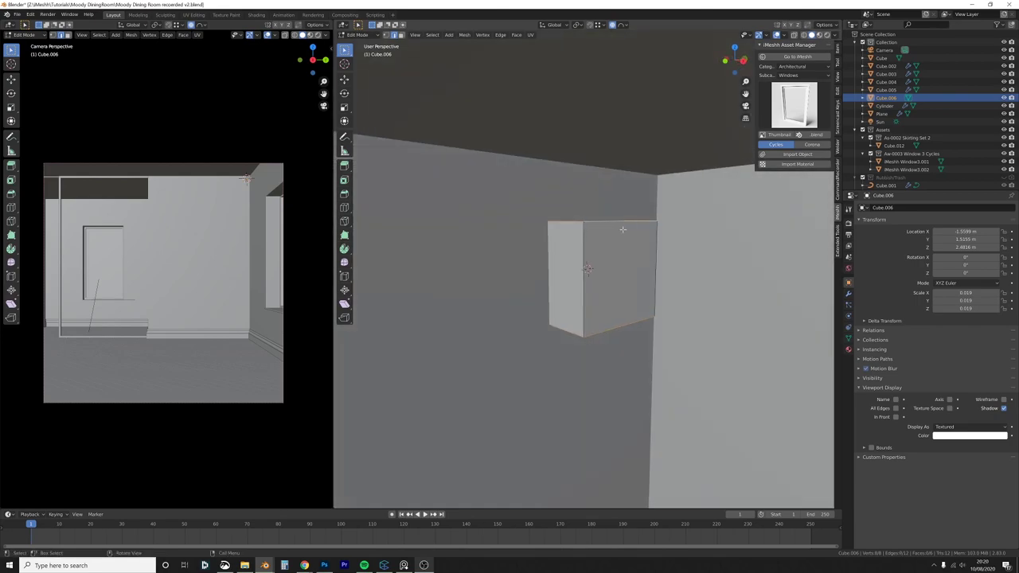
pyautogui.rightClick(617, 231)
pyautogui.click(617, 231)
pyautogui.press('a')
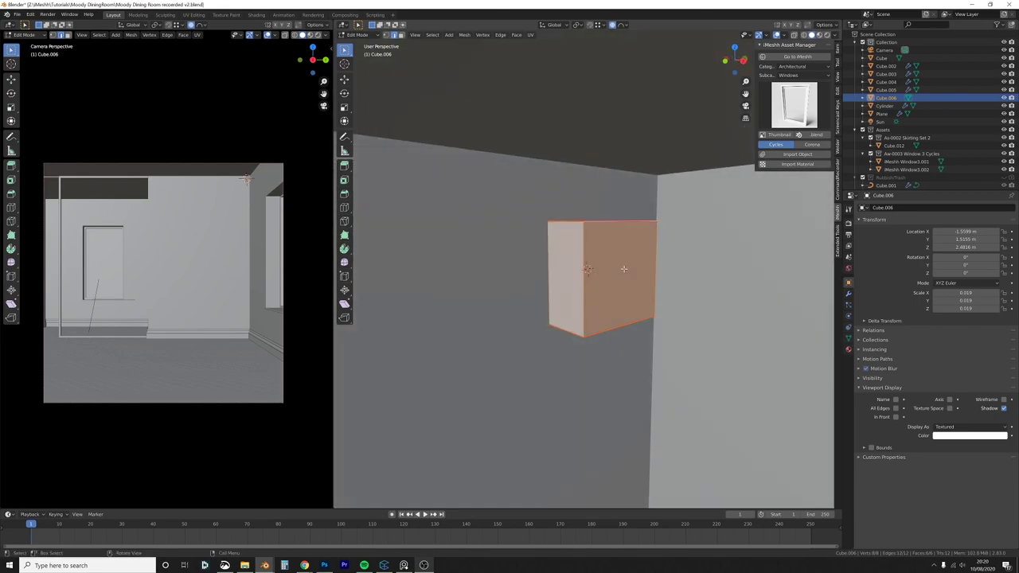
pyautogui.press('Tab')
pyautogui.scroll(-3, 625, 271)
pyautogui.press('z')
pyautogui.click(566, 269)
pyautogui.scroll(-1, 605, 293)
pyautogui.keyDown('shift'); pyautogui.moveTo(605, 292); pyautogui.dragTo(602, 261, button='middle'); pyautogui.keyUp('shift')
pyautogui.press('Tab')
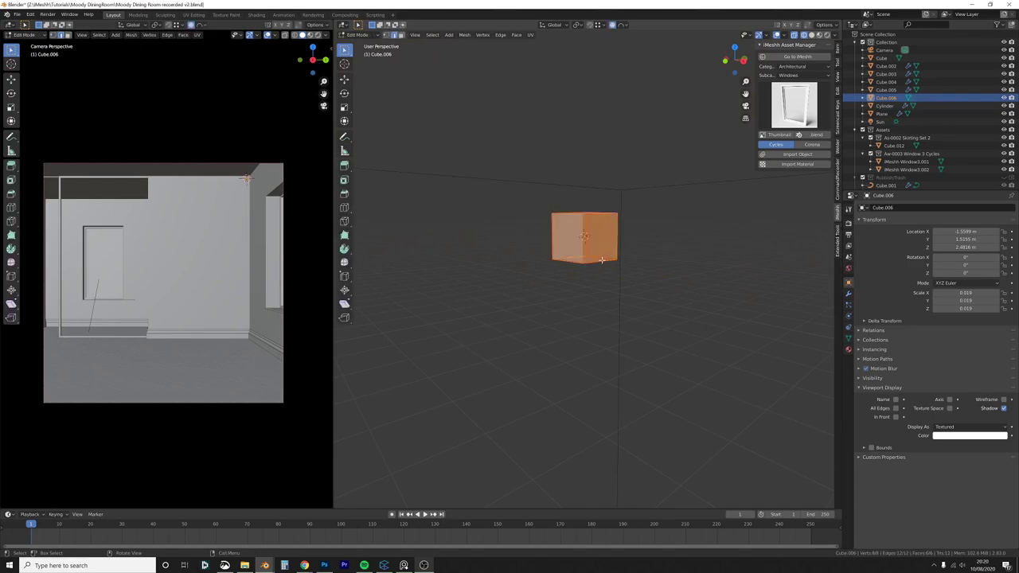
# Step: Select the cube's lower edges and move them about 2.46 m down along Z to the floor
pyautogui.hotkey('alt', 'a')
pyautogui.moveTo(654, 247); pyautogui.dragTo(514, 281)
pyautogui.scroll(-8, 598, 386)
pyautogui.moveTo(599, 386); pyautogui.dragTo(607, 262, button='middle')
pyautogui.press('g')
pyautogui.press('z')
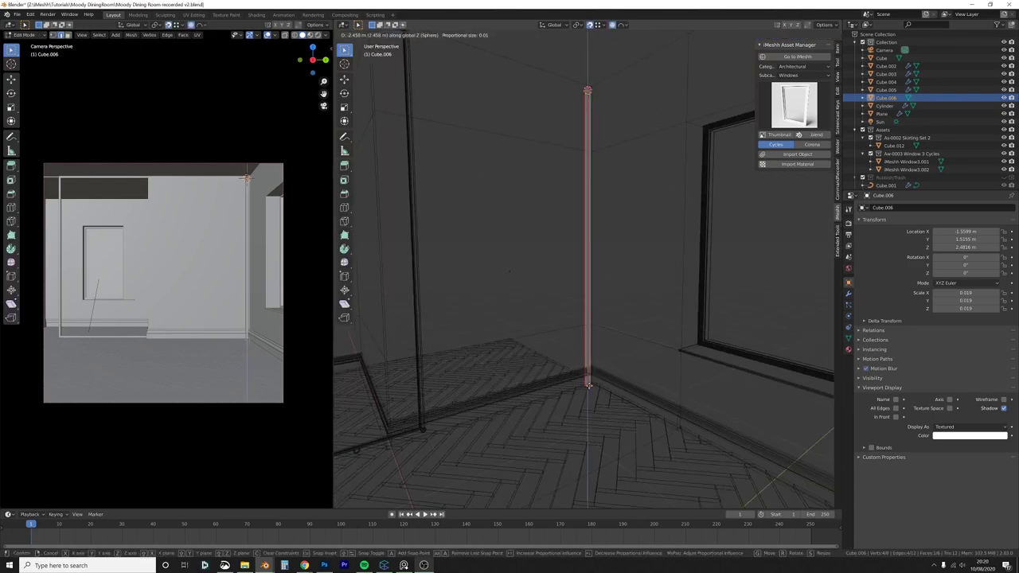
pyautogui.click(590, 386)
# Step: Raise the strip's top end 0.021355 m along Z to the ceiling, toggle snapping and return to solid view
pyautogui.press('a')
pyautogui.hotkey('ctrl', 'z')
pyautogui.press('g')
pyautogui.press('z')
pyautogui.click(596, 83)
pyautogui.keyDown('shift'); pyautogui.moveTo(596, 82); pyautogui.dragTo(588, 122, button='middle'); pyautogui.keyUp('shift')
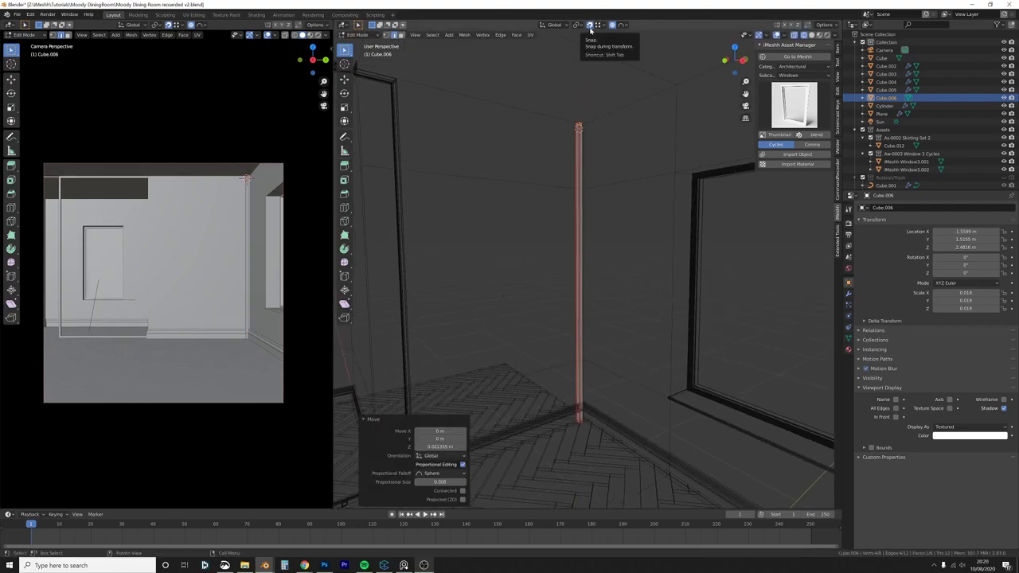
pyautogui.hotkey('shift', 'Tab')
pyautogui.press('z')
pyautogui.click(593, 209)
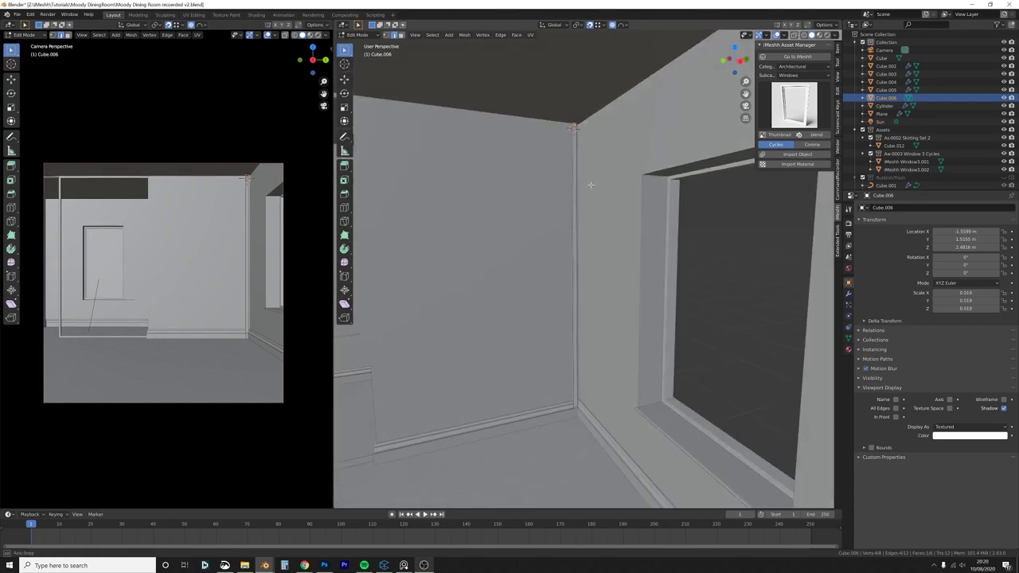
# Step: Leave mesh editing and scale the vertical strip to 0.518 along Y
pyautogui.press('Tab')
pyautogui.press('s')
pyautogui.press('y')
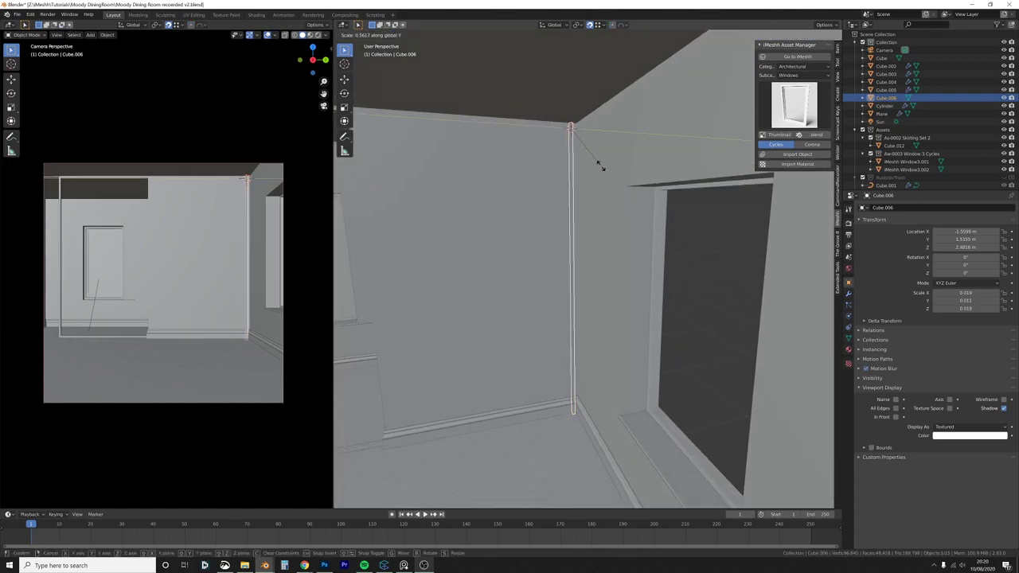
pyautogui.click(601, 163)
pyautogui.moveTo(548, 263); pyautogui.dragTo(586, 268, button='middle')
pyautogui.scroll(5, 587, 269)
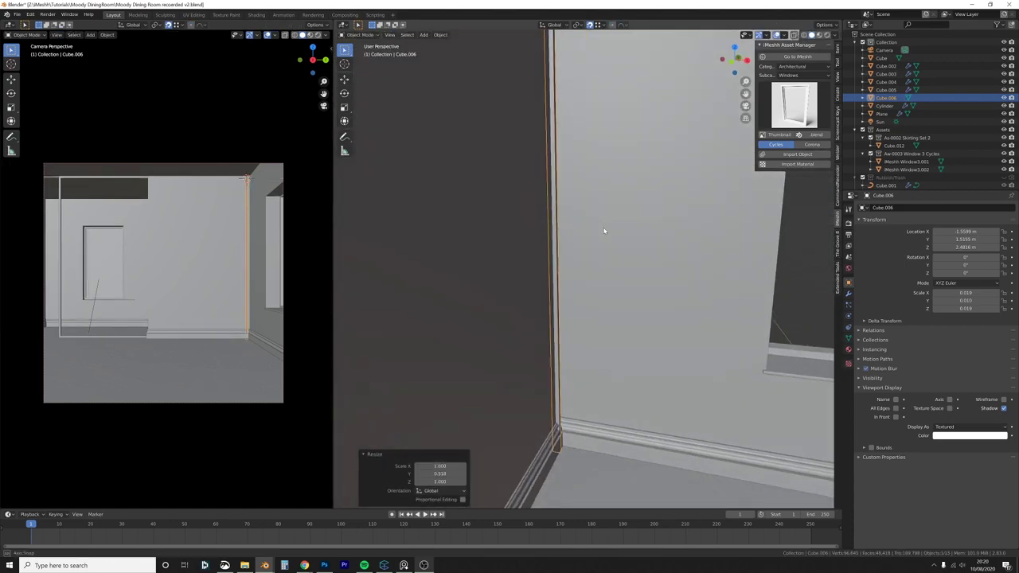
# Step: Move the strip -0.007545 m along X and about 0.041 m along Y into the wall corner, and clear the selection
pyautogui.press('g')
pyautogui.press('y')
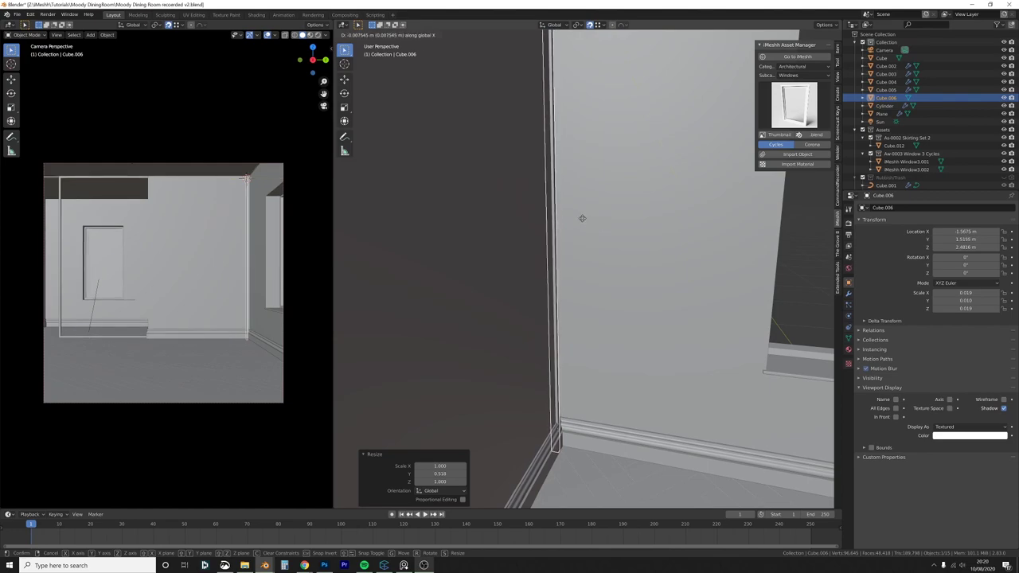
pyautogui.click(564, 371)
pyautogui.moveTo(564, 371); pyautogui.dragTo(602, 311, button='middle')
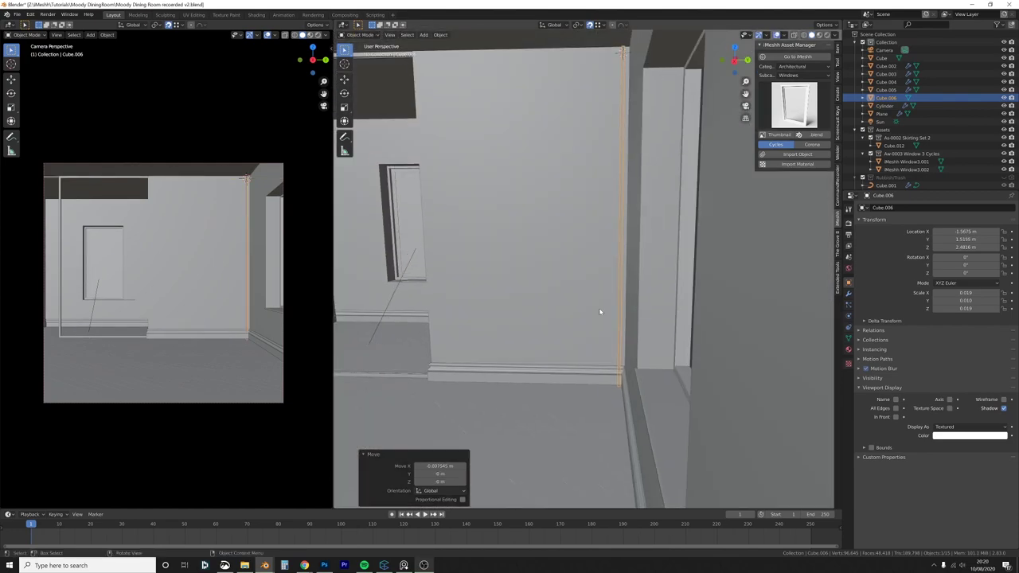
pyautogui.press('g')
pyautogui.press('y')
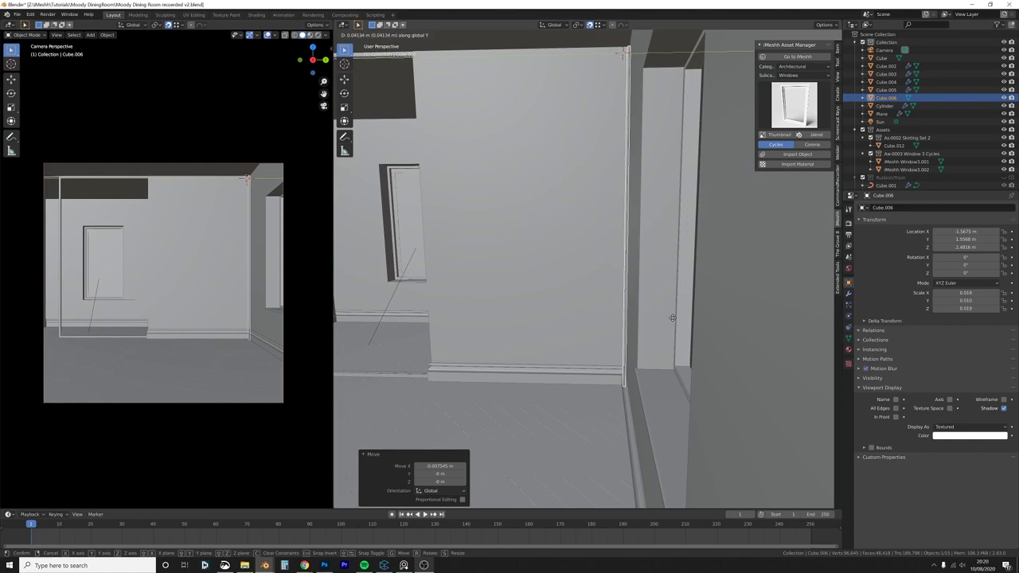
pyautogui.click(638, 315)
pyautogui.press('a')
pyautogui.hotkey('alt', 'a')
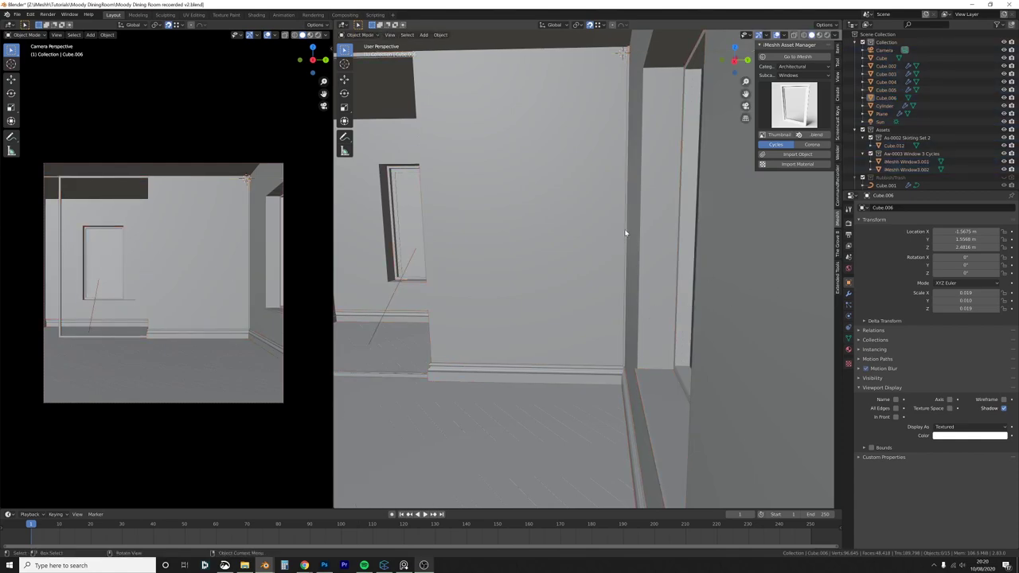
# Step: Reselect the thin vertical strip in the wall corner with the help of wireframe display, and return to solid view
pyautogui.click(626, 233)
pyautogui.click(393, 105)
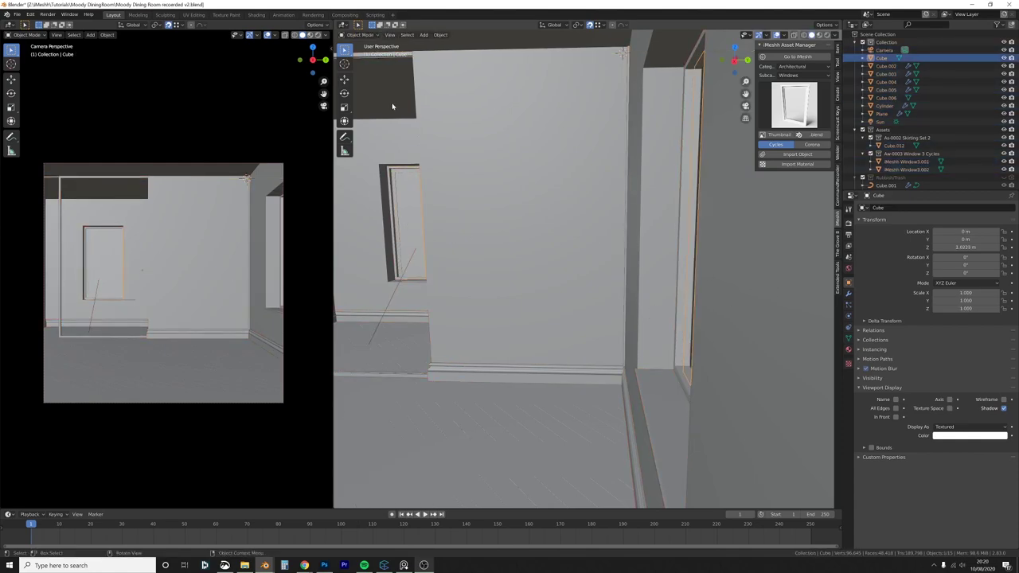
pyautogui.press('z')
pyautogui.click(413, 54)
pyautogui.hotkey('ctrl', 'z')
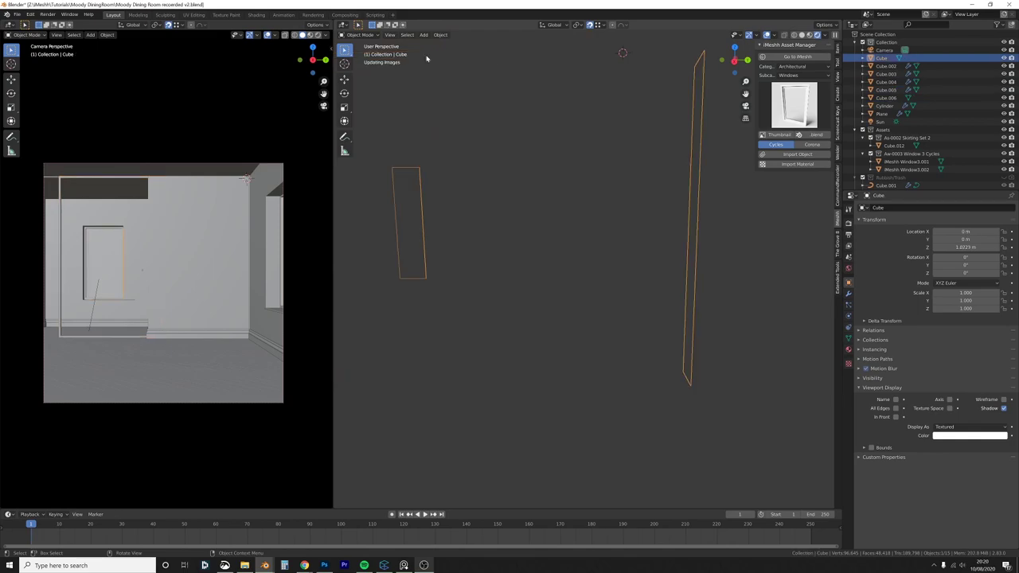
pyautogui.press('z')
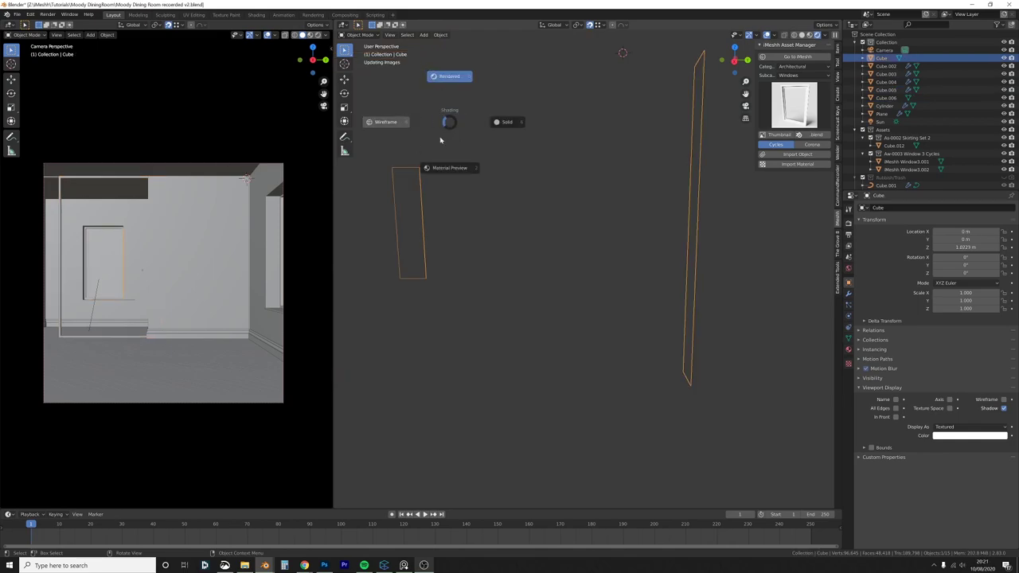
pyautogui.press('4')
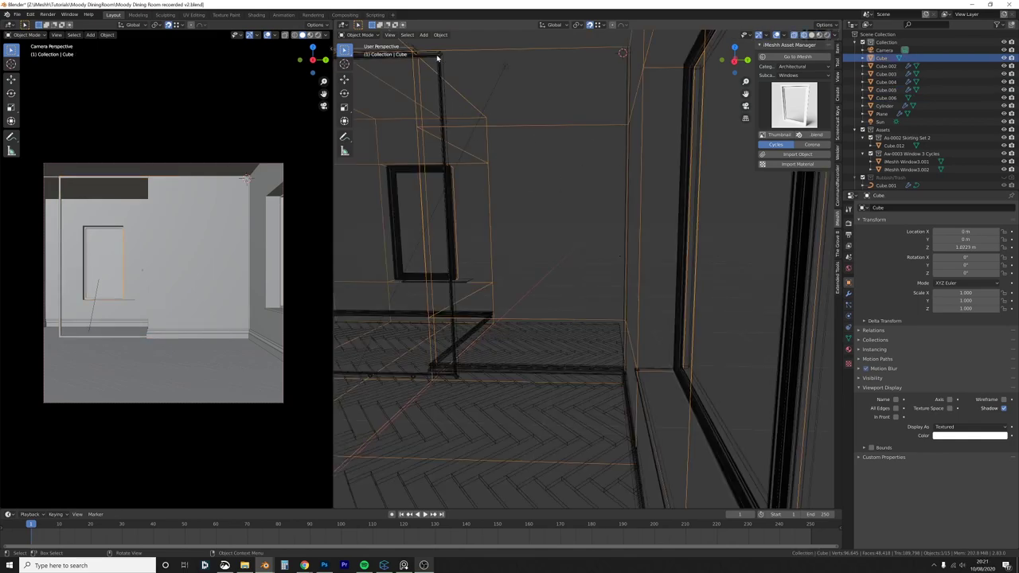
pyautogui.click(437, 58)
pyautogui.click(630, 73)
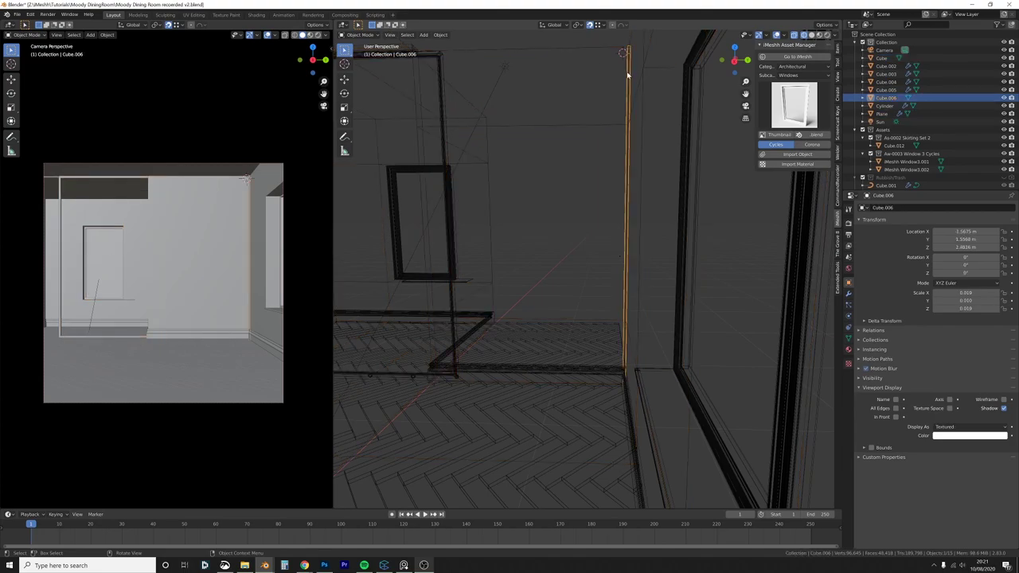
pyautogui.press('z')
pyautogui.click(683, 75)
# Step: Add an Array modifier to the strip with a relative offset of 0 in X and -1.720 in Y
pyautogui.click(848, 293)
pyautogui.click(895, 209)
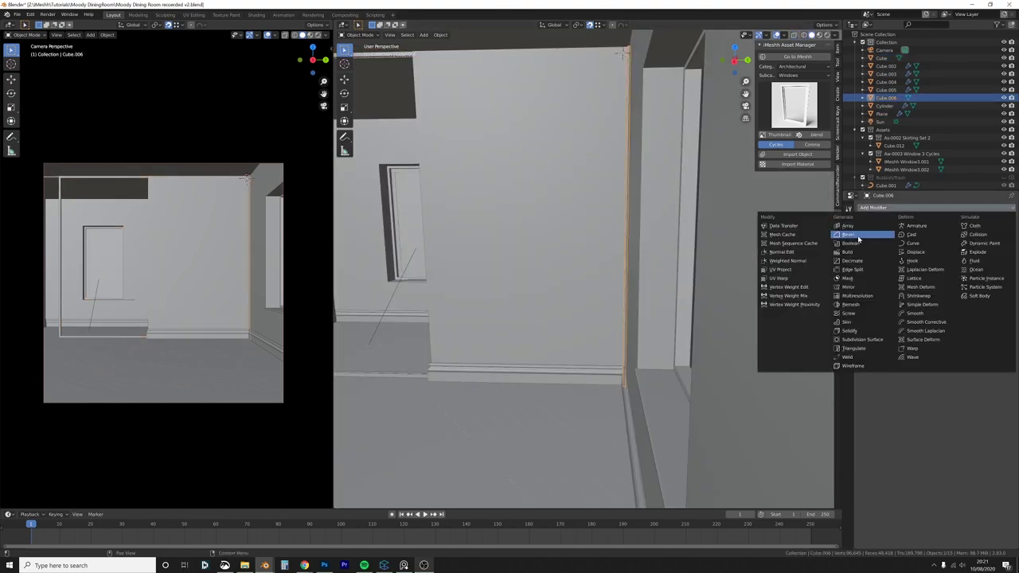
pyautogui.click(858, 237)
pyautogui.click(944, 272)
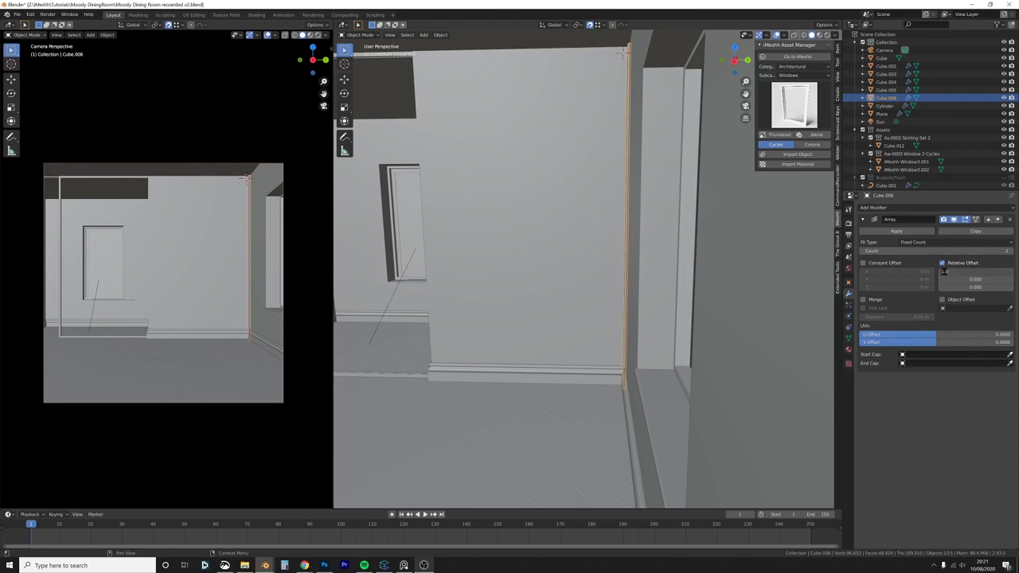
pyautogui.press('Return')
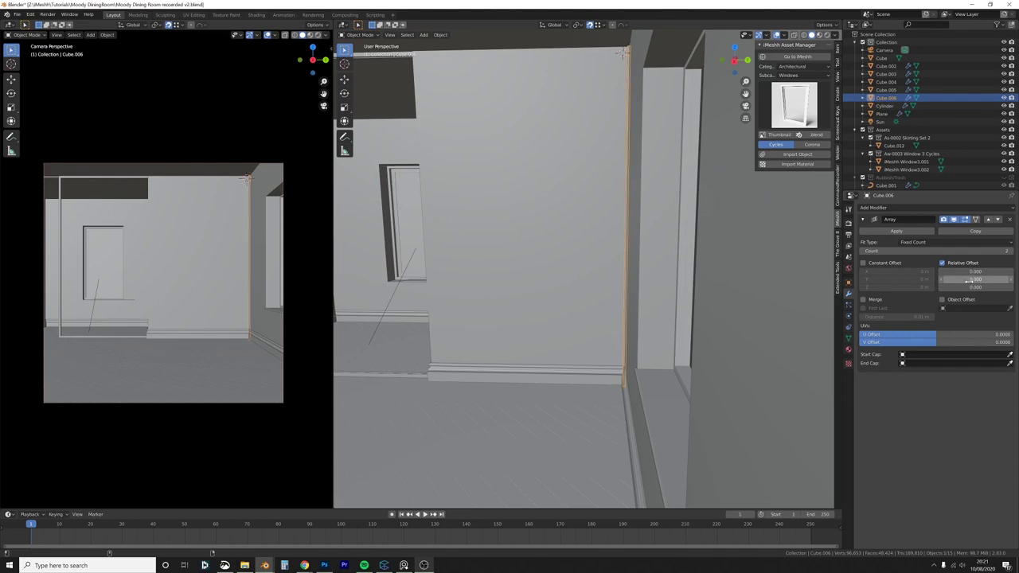
pyautogui.moveTo(965, 280); pyautogui.dragTo(942, 279)
pyautogui.hotkey('alt', 'a')
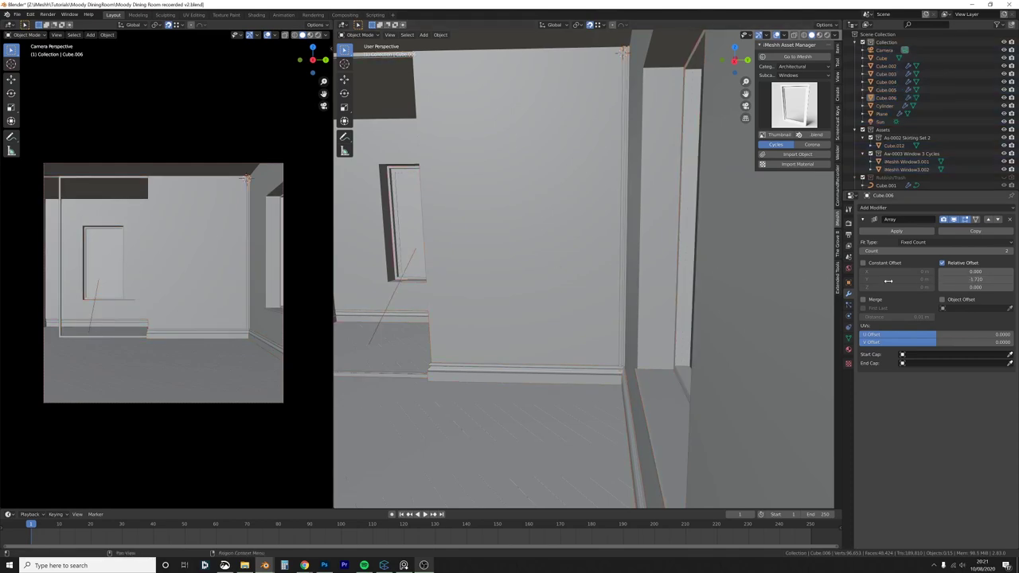
# Step: Raise the array count to 46 so the slats run across the whole dividing wall
pyautogui.click(1009, 251)
pyautogui.click(1010, 251)
pyautogui.click(1009, 251)
pyautogui.click(1009, 250)
pyautogui.click(1010, 251)
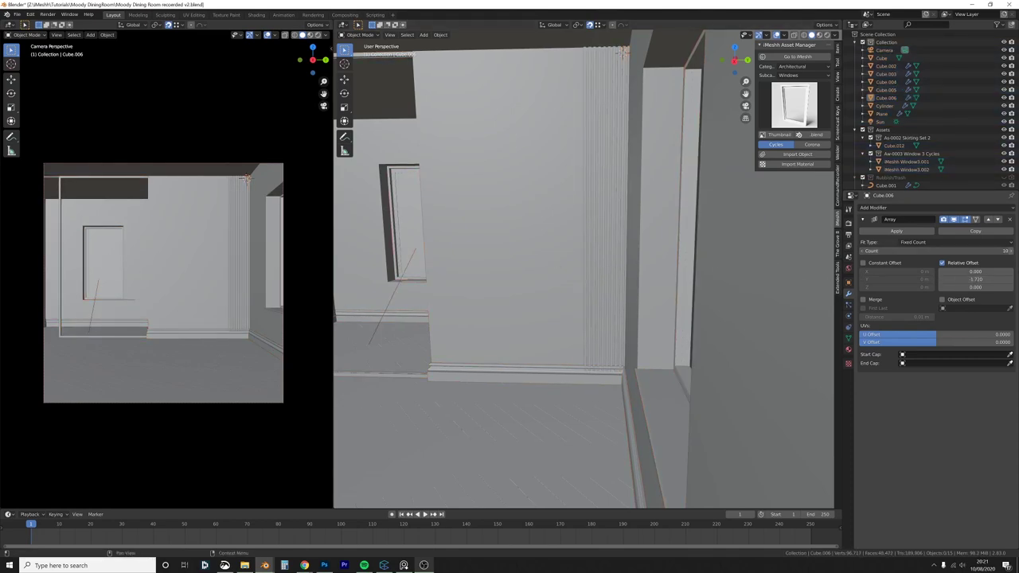
pyautogui.click(1010, 251)
pyautogui.click(1010, 251)
pyautogui.click(1009, 251)
pyautogui.click(1010, 250)
pyautogui.moveTo(1003, 251); pyautogui.dragTo(1011, 252)
# Step: Open the skirting for mesh editing and box-select only the section beneath the slatted wall, using wireframe display
pyautogui.moveTo(496, 302)
pyautogui.mouseDown(button='middle')
pyautogui.moveTo(467, 311)
pyautogui.moveTo(528, 341)
pyautogui.moveTo(546, 448)
pyautogui.moveTo(566, 384)
pyautogui.mouseUp(button='middle')
pyautogui.scroll(1, 543, 437)
pyautogui.click(567, 376)
pyautogui.press('Tab')
pyautogui.press('z')
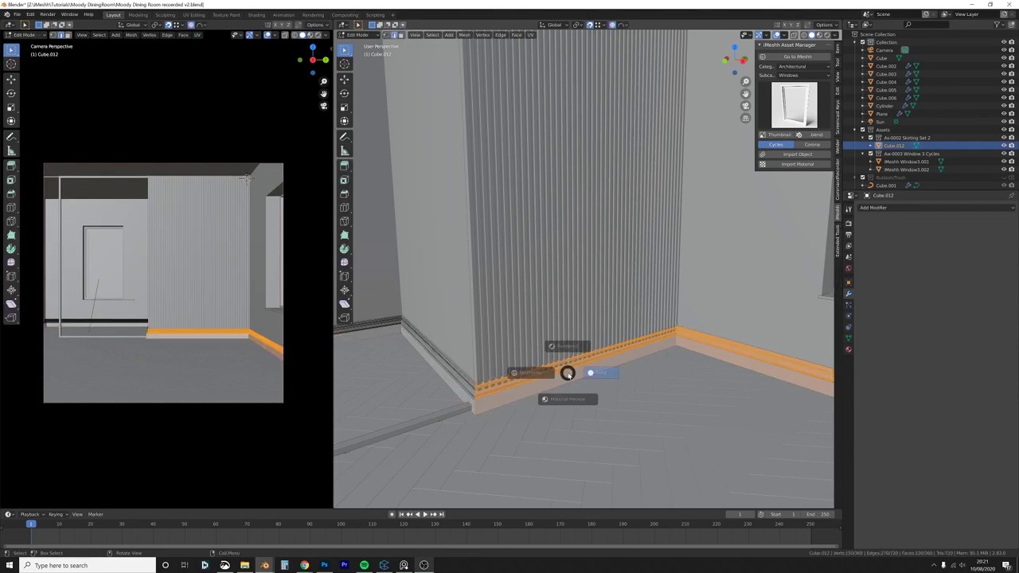
pyautogui.click(539, 372)
pyautogui.moveTo(451, 271); pyautogui.dragTo(785, 532)
pyautogui.press('z')
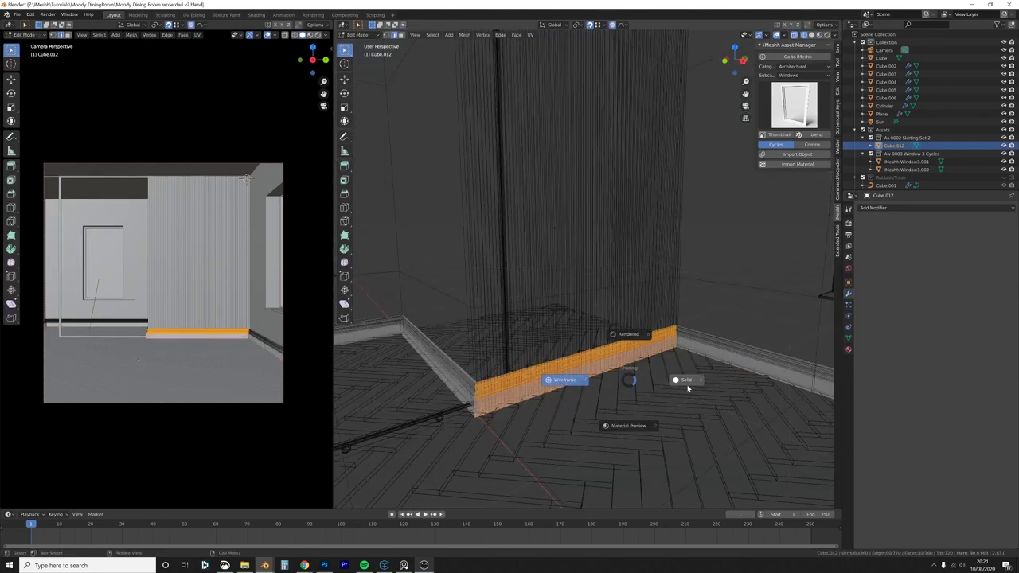
pyautogui.click(686, 385)
# Step: Move the selected skirting section about 0.01 m along X in front of the slats, deselect it and leave mesh editing
pyautogui.moveTo(667, 389)
pyautogui.mouseDown(button='middle')
pyautogui.moveTo(680, 378)
pyautogui.moveTo(680, 353)
pyautogui.mouseUp(button='middle')
pyautogui.scroll(3, 680, 353)
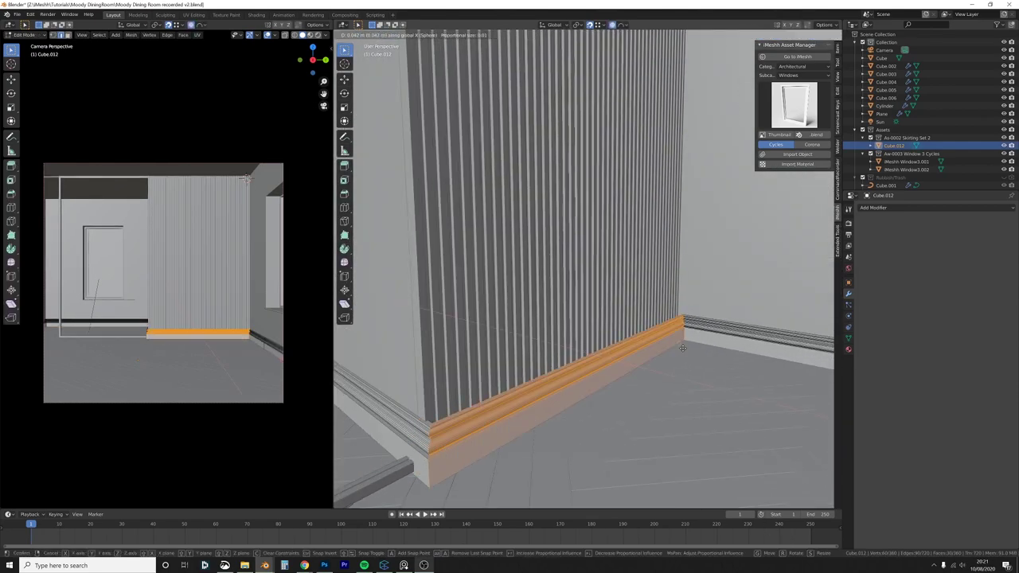
pyautogui.press('g')
pyautogui.press('x')
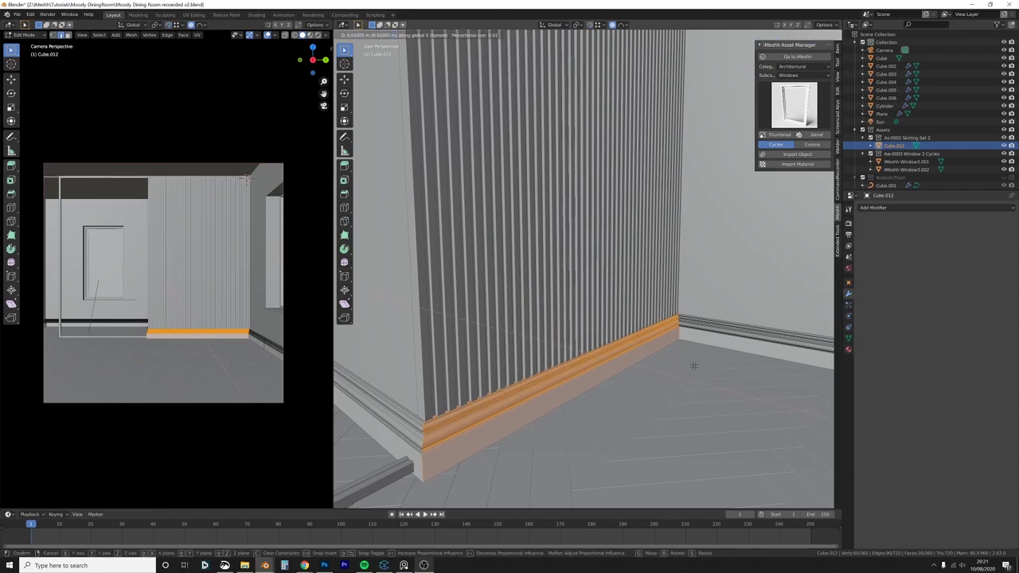
pyautogui.click(698, 367)
pyautogui.press('a')
pyautogui.hotkey('alt', 'a')
pyautogui.moveTo(696, 367); pyautogui.dragTo(571, 259, button='middle')
pyautogui.scroll(-1, 633, 355)
pyautogui.press('Tab')
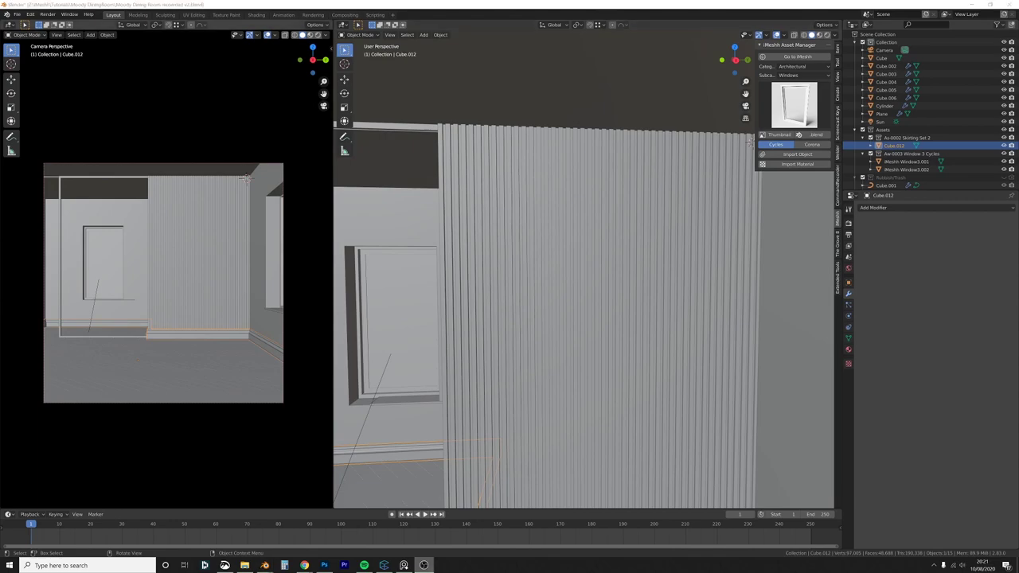
# Step: Isolate the slatted wall panel in local view, clear the selection and frame its upper corner
pyautogui.click(658, 230)
pyautogui.press('KP_Divide')
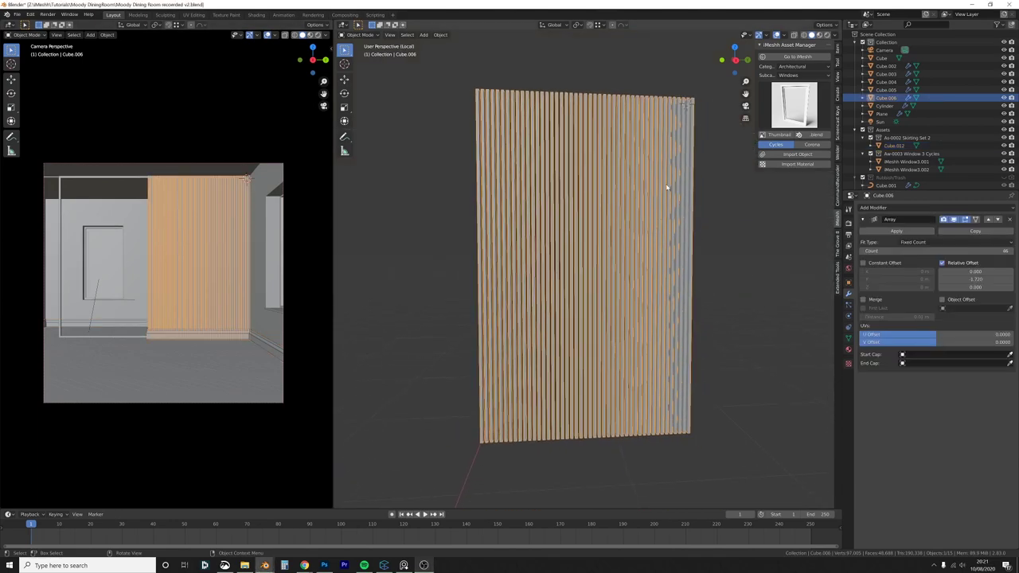
pyautogui.click(714, 126)
pyautogui.keyDown('shift'); pyautogui.moveTo(695, 149); pyautogui.dragTo(615, 280, button='middle'); pyautogui.keyUp('shift')
pyautogui.scroll(3, 669, 187)
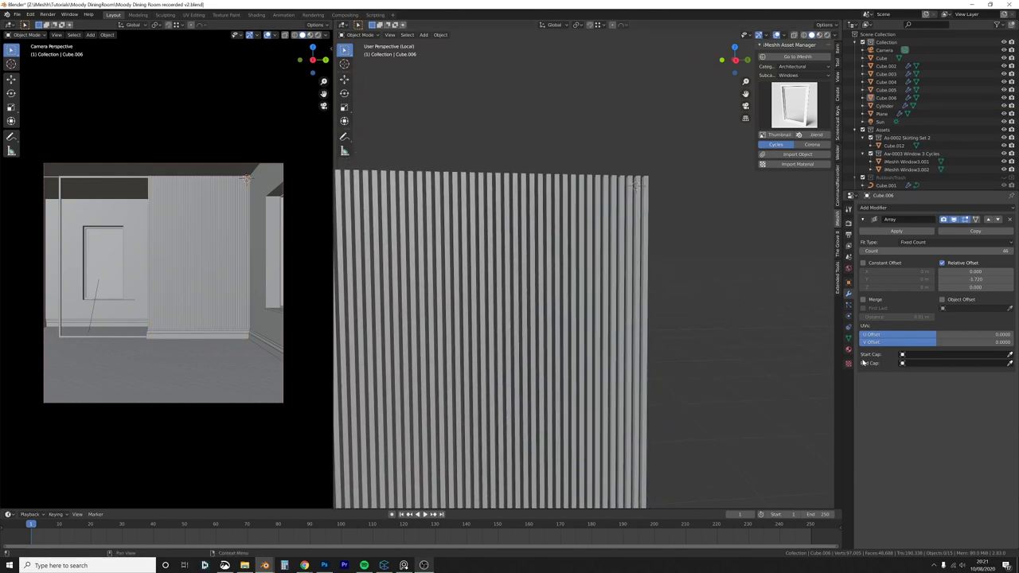
# Step: Show the slats' material settings and choose the dark wood TW-0053 from the Wood subcategory of the asset library's Materials
pyautogui.click(849, 350)
pyautogui.click(803, 66)
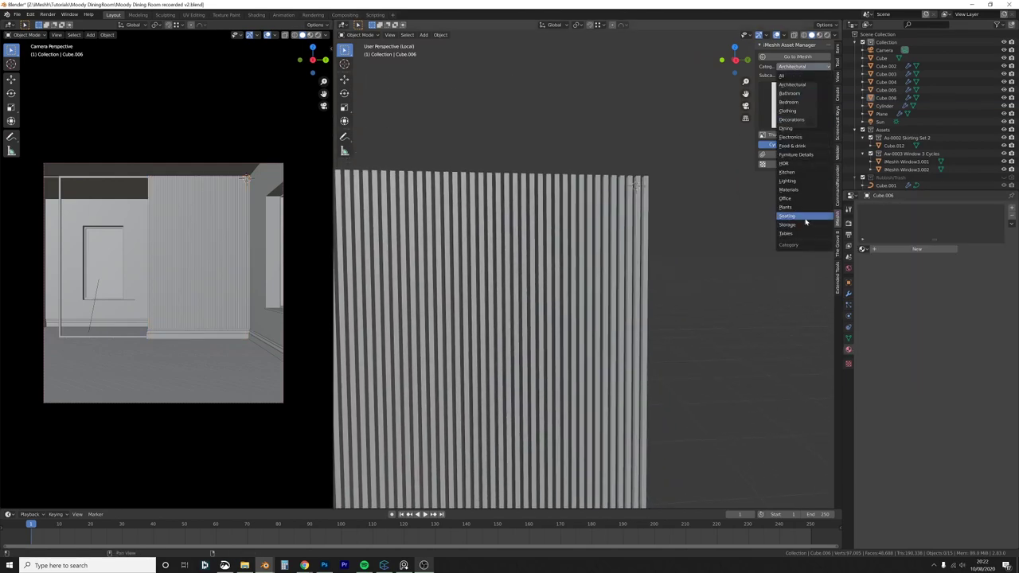
pyautogui.click(796, 190)
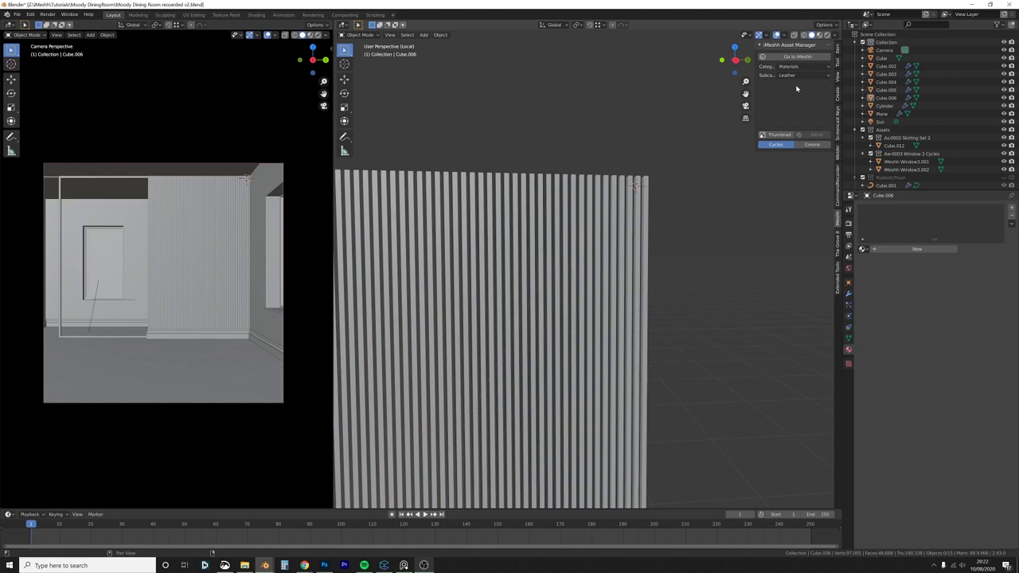
pyautogui.click(802, 75)
pyautogui.click(787, 207)
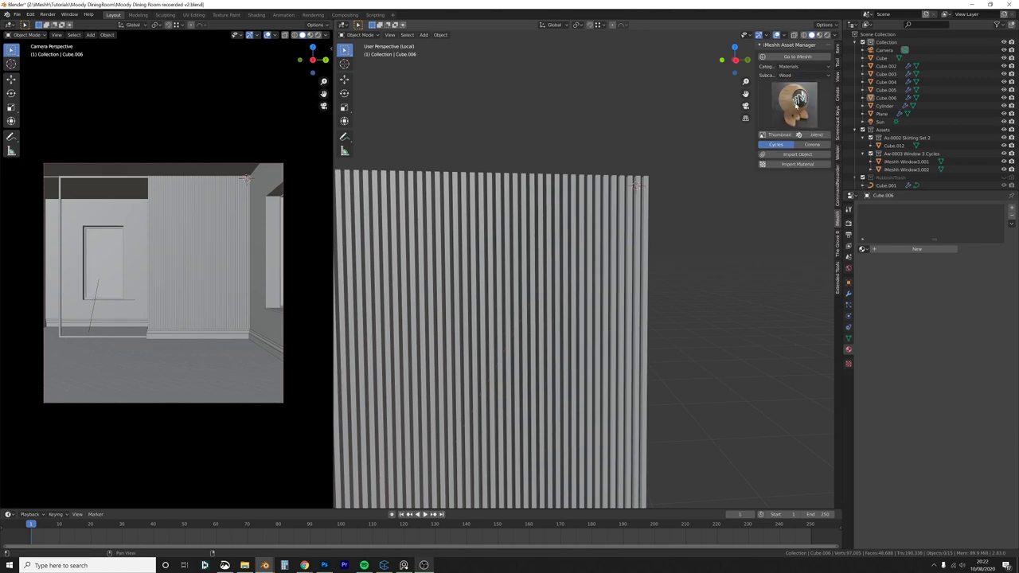
pyautogui.click(796, 105)
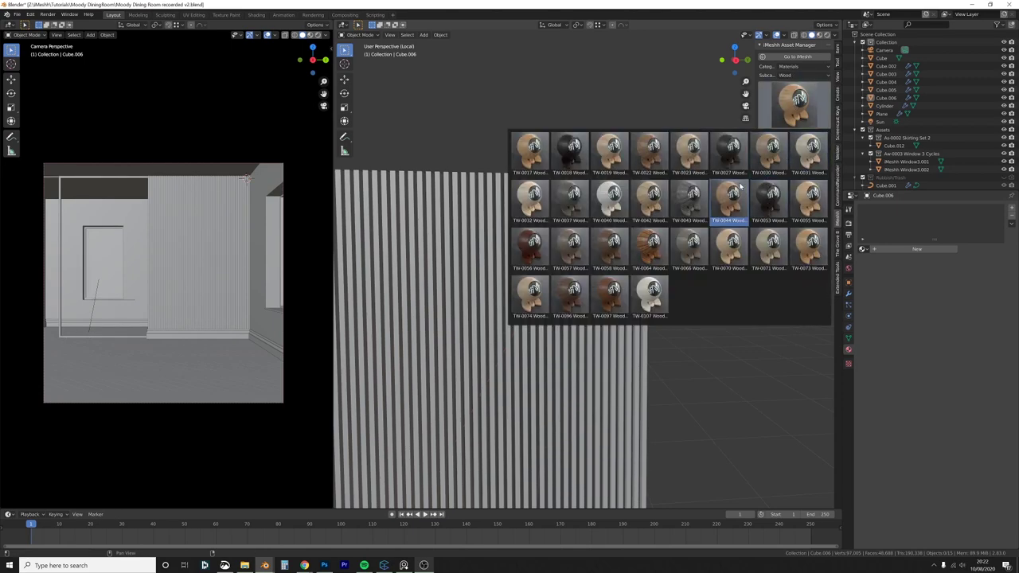
pyautogui.click(766, 199)
pyautogui.scroll(3, 641, 248)
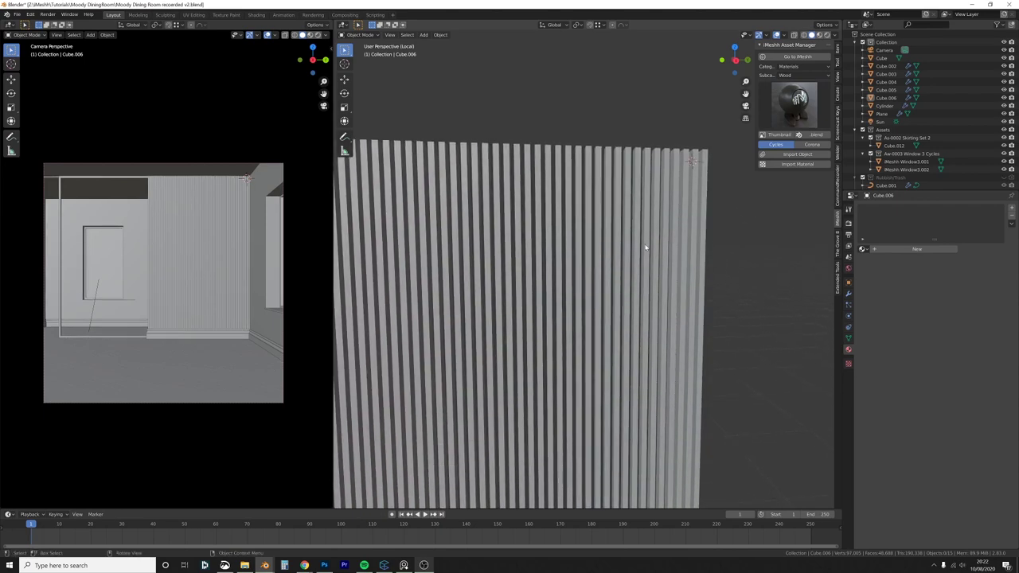
# Step: Select the slatted wall panel, import the chosen wood material onto it and collapse the material preview
pyautogui.click(643, 247)
pyautogui.click(802, 166)
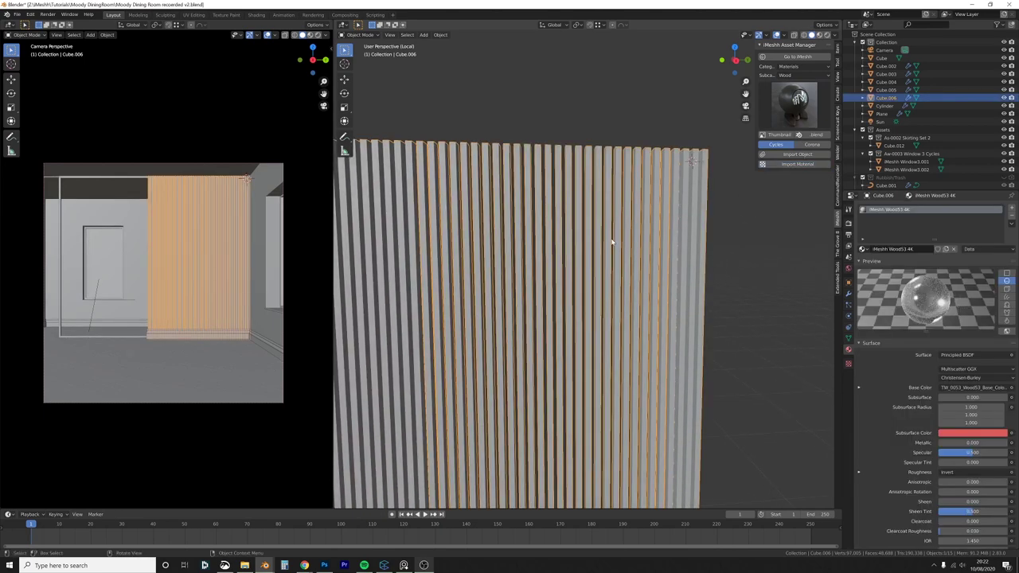
pyautogui.moveTo(610, 244); pyautogui.dragTo(629, 261, button='middle')
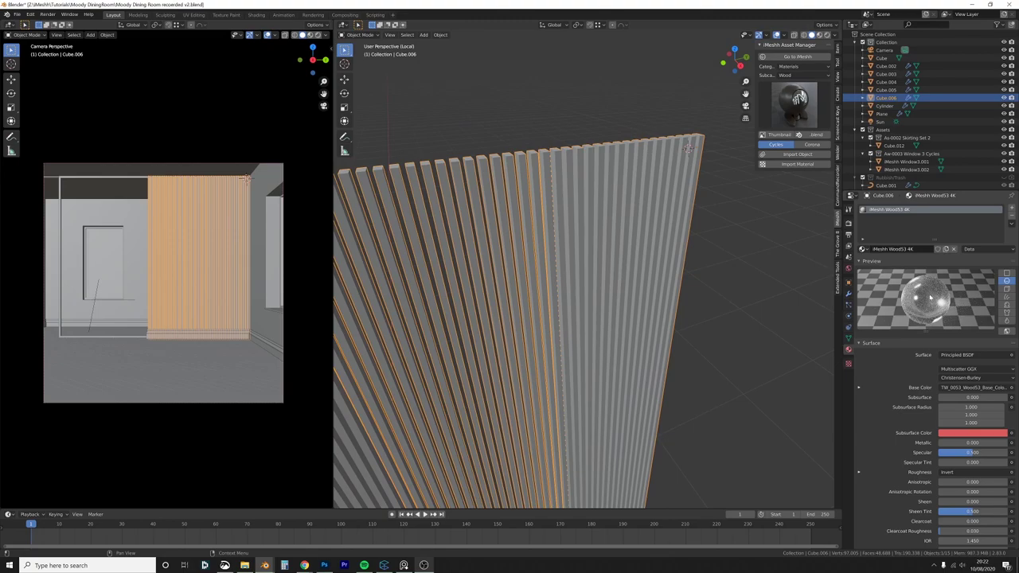
pyautogui.click(873, 261)
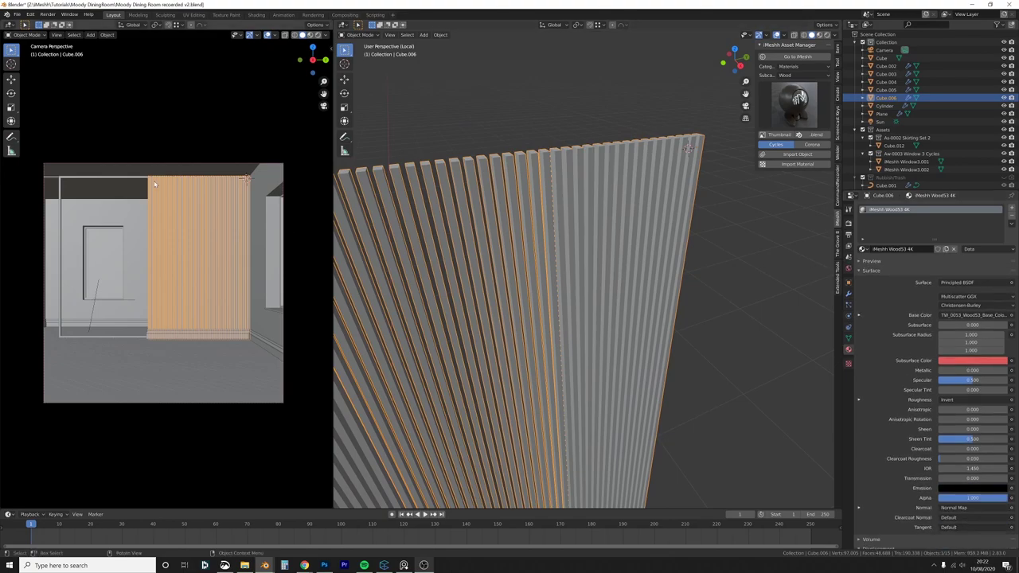
# Step: Show the wood's nodes in the Shader Editor instead of the camera view, and preview the slats in Material Preview shading
pyautogui.click(7, 35)
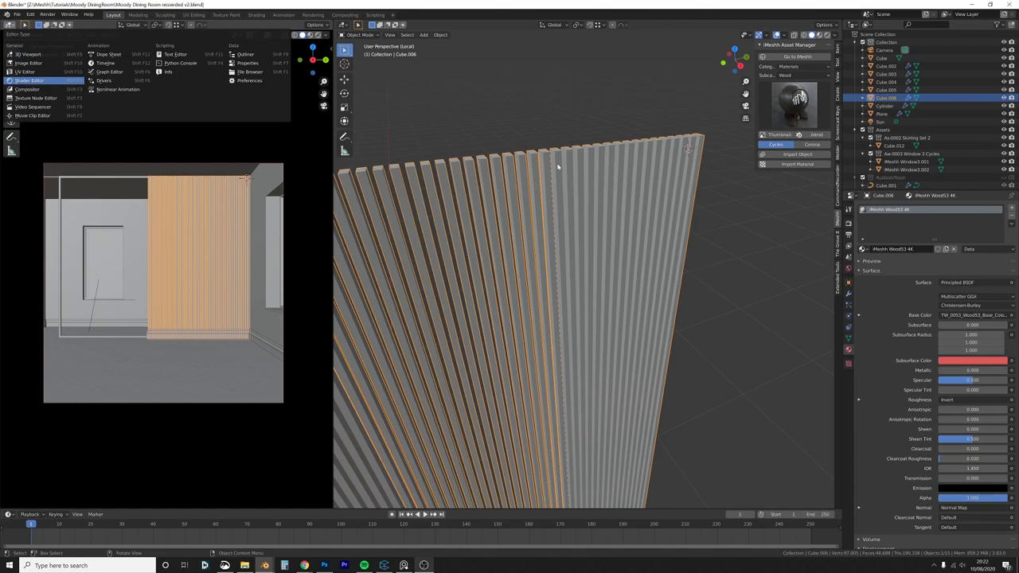
pyautogui.moveTo(217, 56); pyautogui.dragTo(149, 364, button='middle')
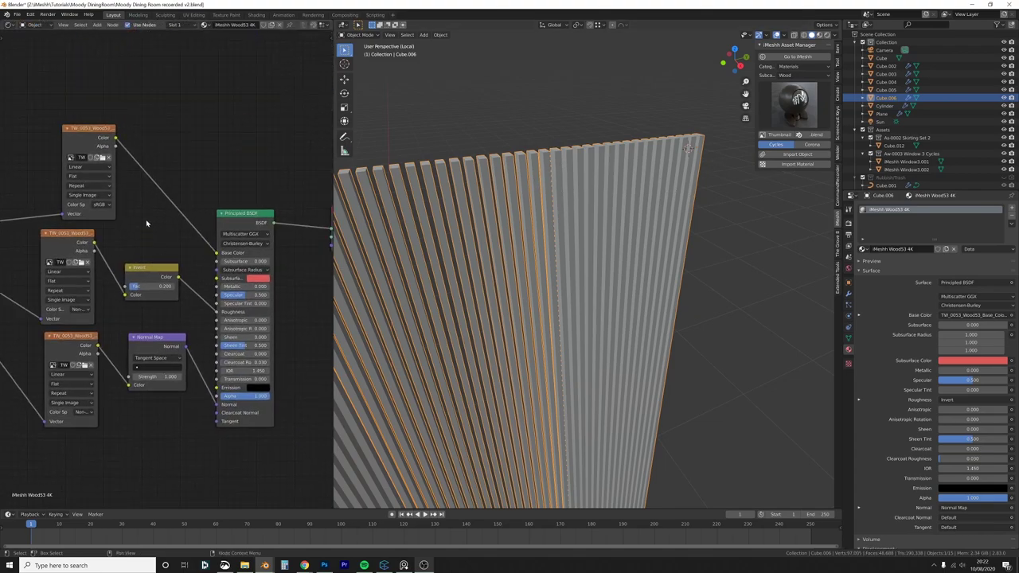
pyautogui.press('z')
pyautogui.click(555, 338)
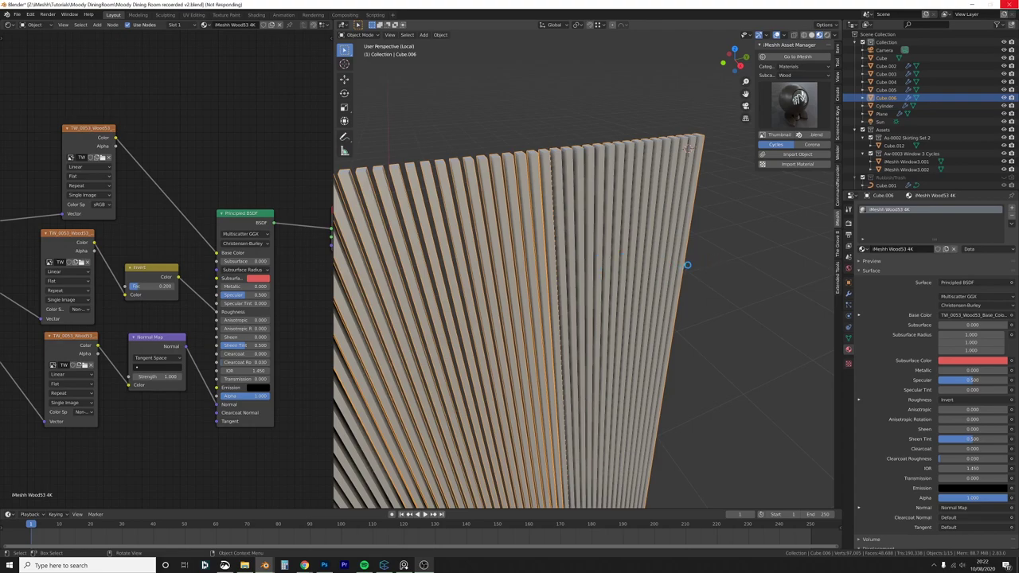
pyautogui.moveTo(688, 268); pyautogui.dragTo(645, 293, button='middle')
pyautogui.scroll(4, 646, 258)
pyautogui.keyDown('shift'); pyautogui.moveTo(645, 293); pyautogui.dragTo(614, 273, button='middle'); pyautogui.keyUp('shift')
# Step: Unwrap the UVs of the array's source slat and leave mesh editing
pyautogui.press('Tab')
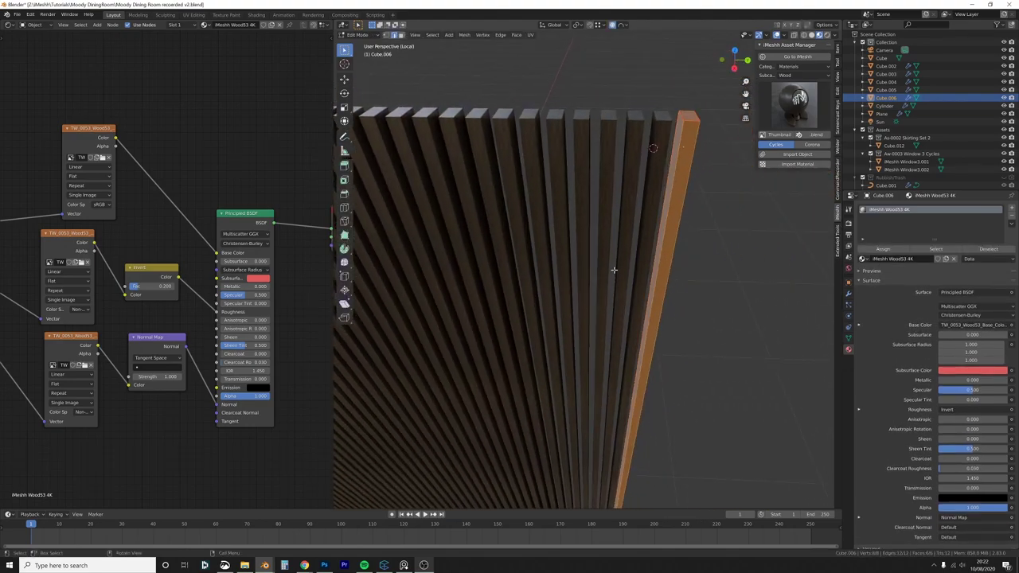
pyautogui.press('u')
pyautogui.click(614, 270)
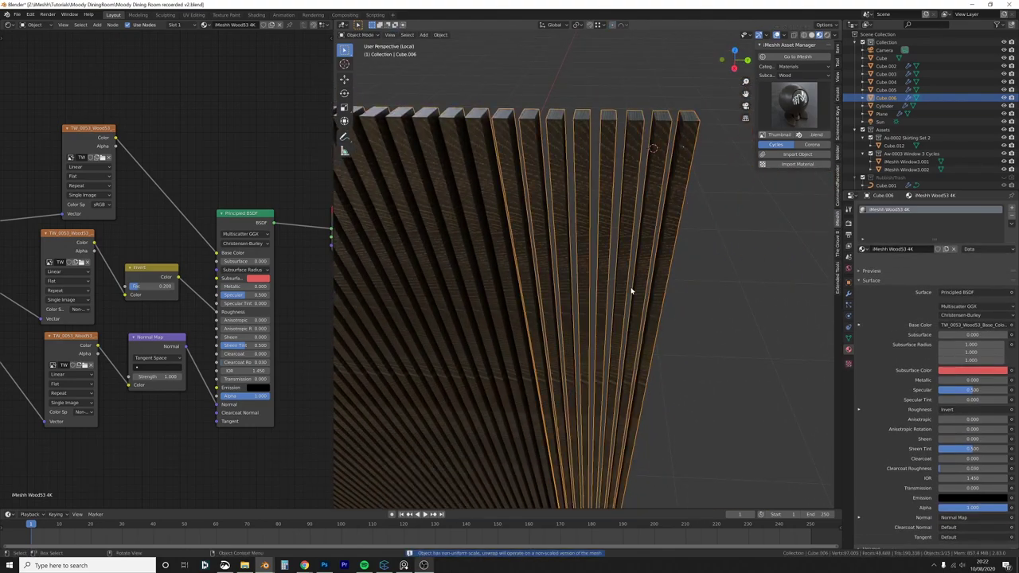
pyautogui.press('Tab')
# Step: Apply the slats' Array modifier and unwrap all the resulting slats together in mesh editing
pyautogui.click(849, 293)
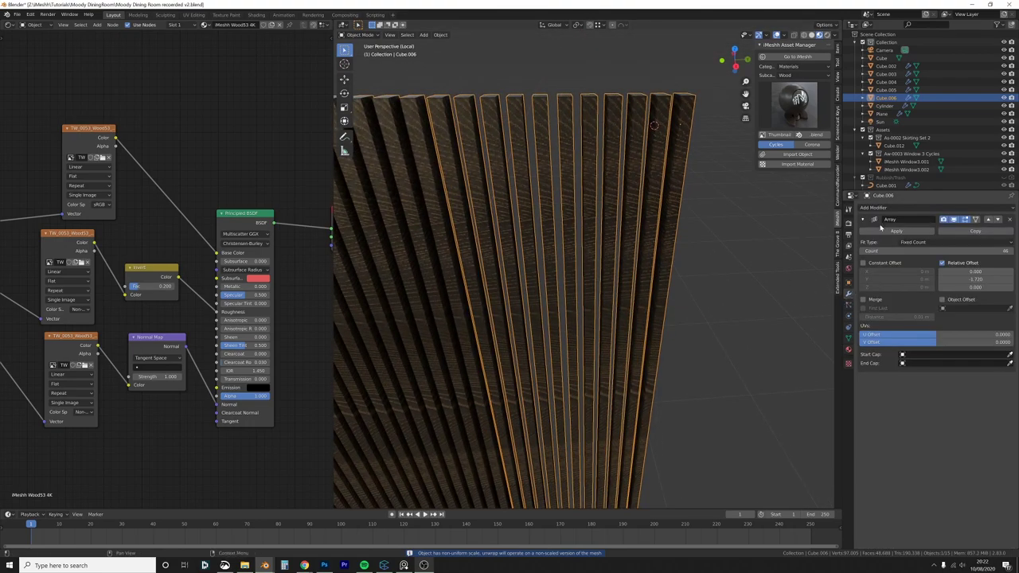
pyautogui.click(884, 231)
pyautogui.press('Tab')
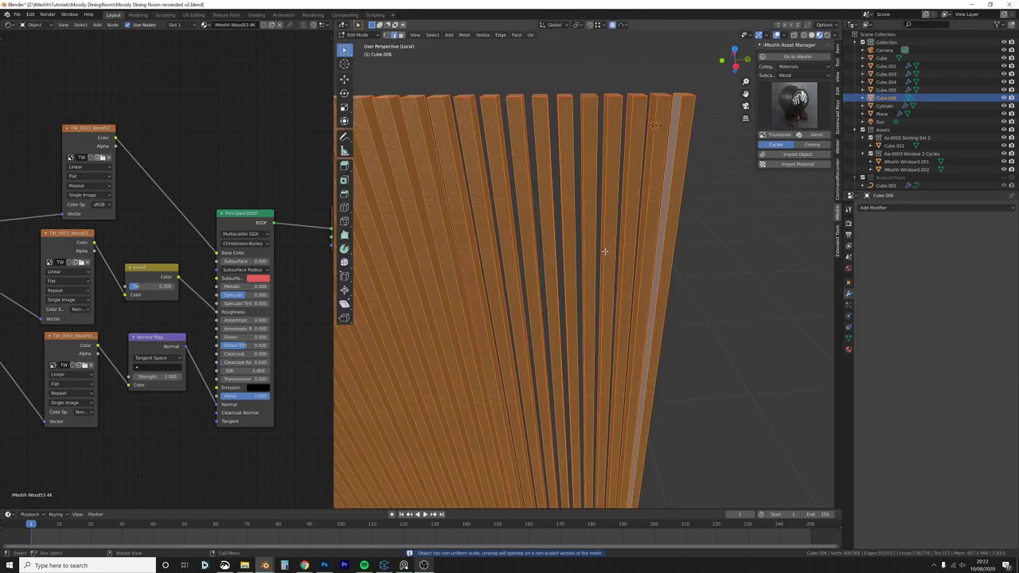
pyautogui.press('u')
pyautogui.click(609, 255)
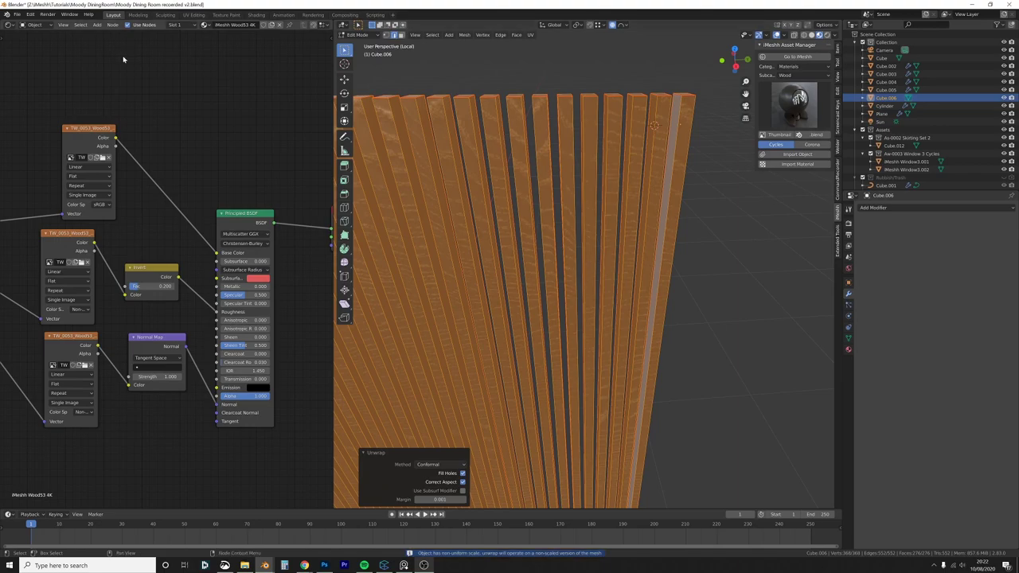
# Step: Replace the node view with the UV Editor to show the slats' unwrapped layout
pyautogui.click(9, 25)
pyautogui.click(40, 68)
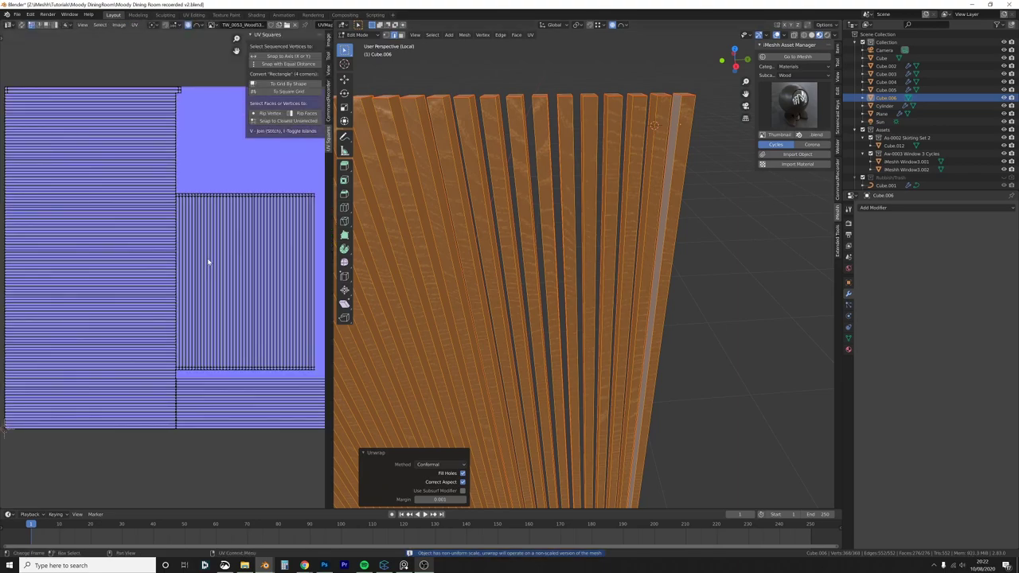
pyautogui.moveTo(257, 240); pyautogui.dragTo(228, 237, button='middle')
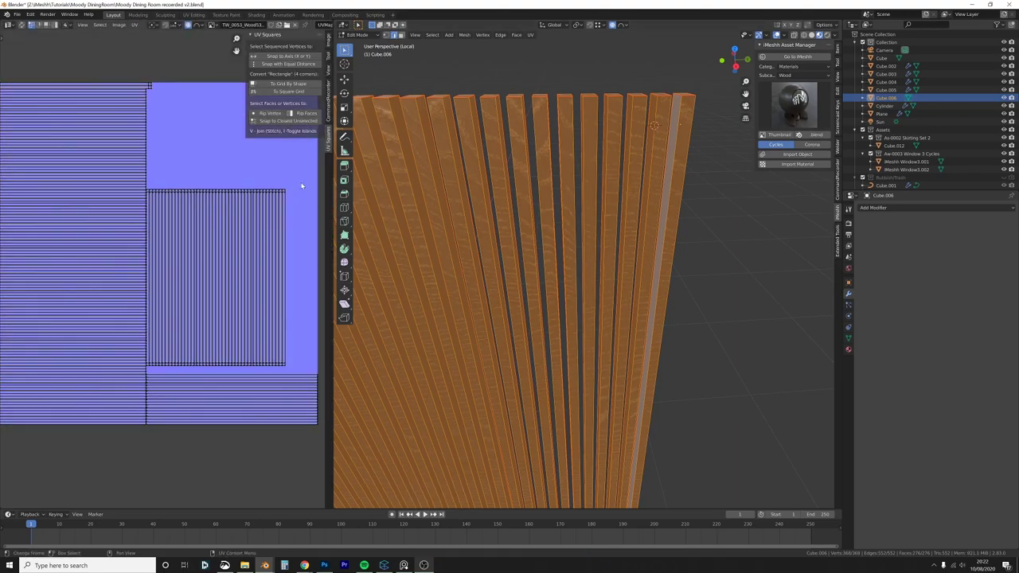
# Step: Box-select the block of vertical UV strips and rotate it 90 degrees, redoing the rotation without proportional editing
pyautogui.moveTo(302, 177); pyautogui.dragTo(230, 363)
pyautogui.moveTo(298, 173); pyautogui.dragTo(149, 368)
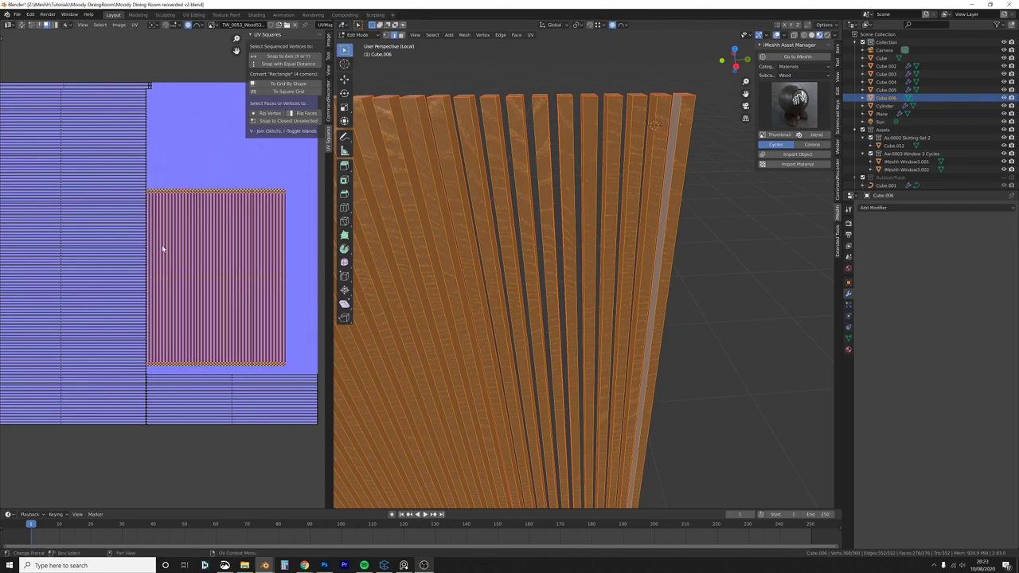
pyautogui.write('r90')
pyautogui.press('Return')
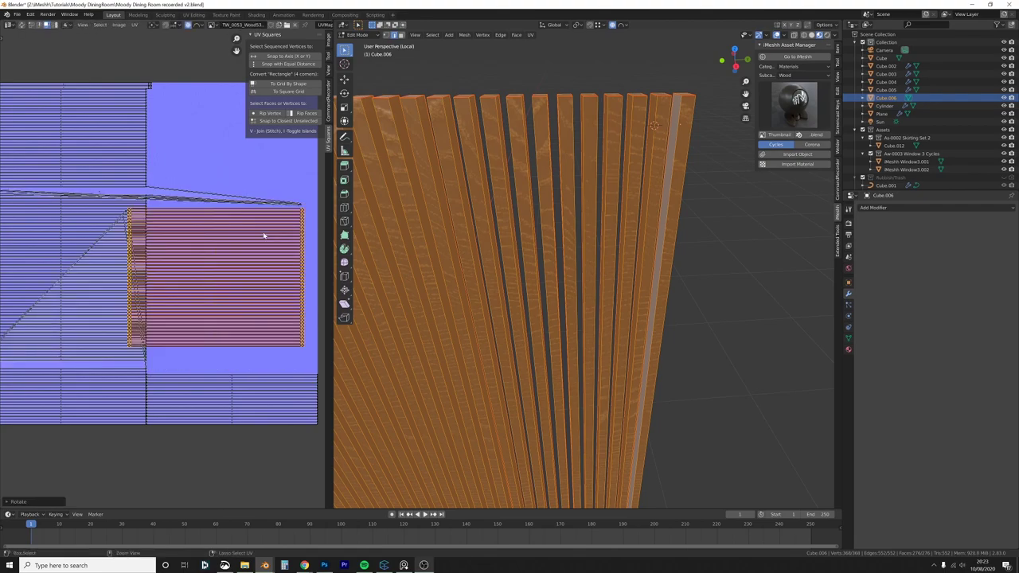
pyautogui.hotkey('ctrl', 'z')
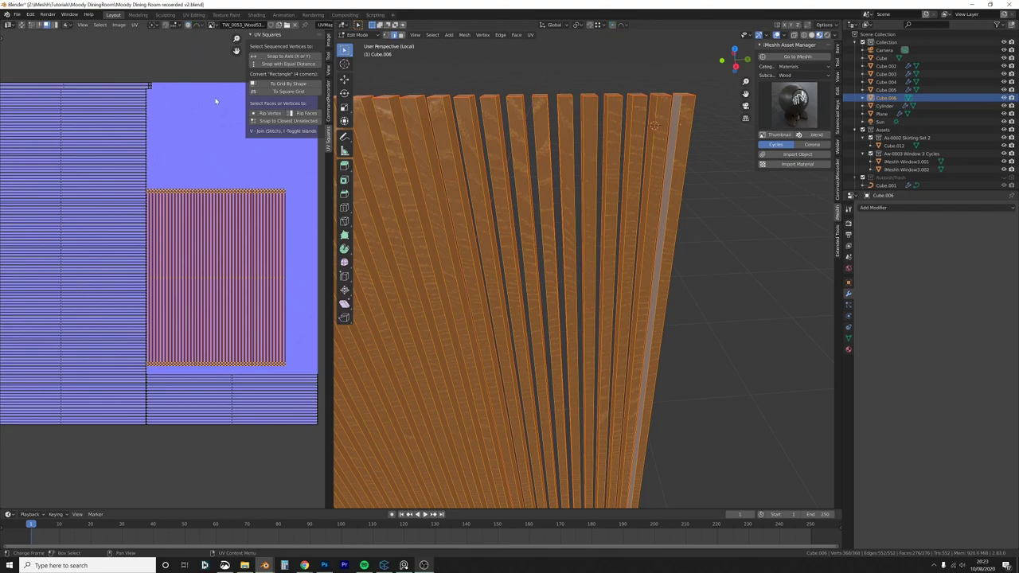
pyautogui.write('r90')
pyautogui.press('Return')
pyautogui.scroll(-2, 219, 128)
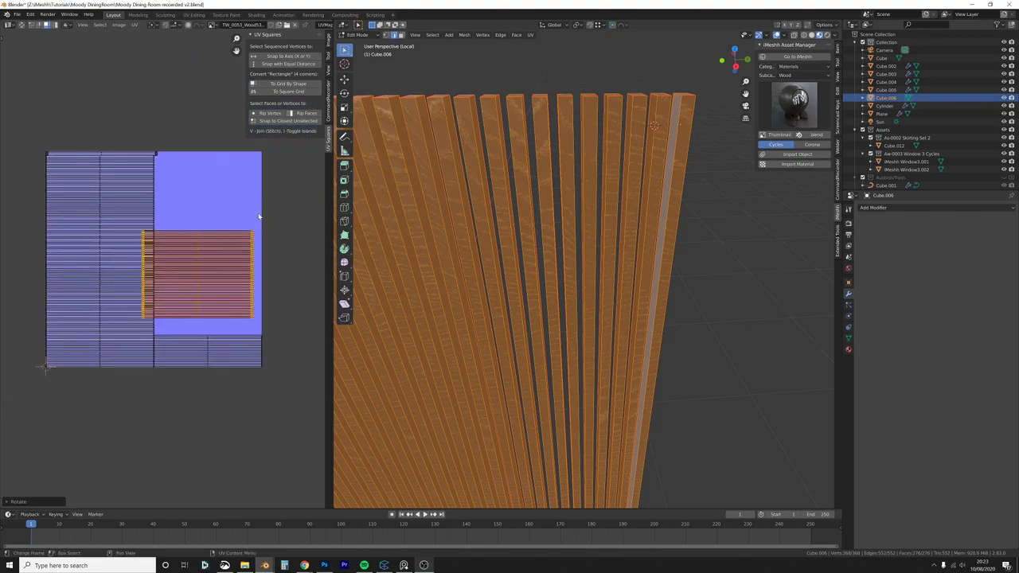
# Step: Apply the slats' scale in Object Mode, return to mesh editing and unwrap all the slats again
pyautogui.press('Tab')
pyautogui.hotkey('ctrl', 'a')
pyautogui.click(530, 265)
pyautogui.press('Tab')
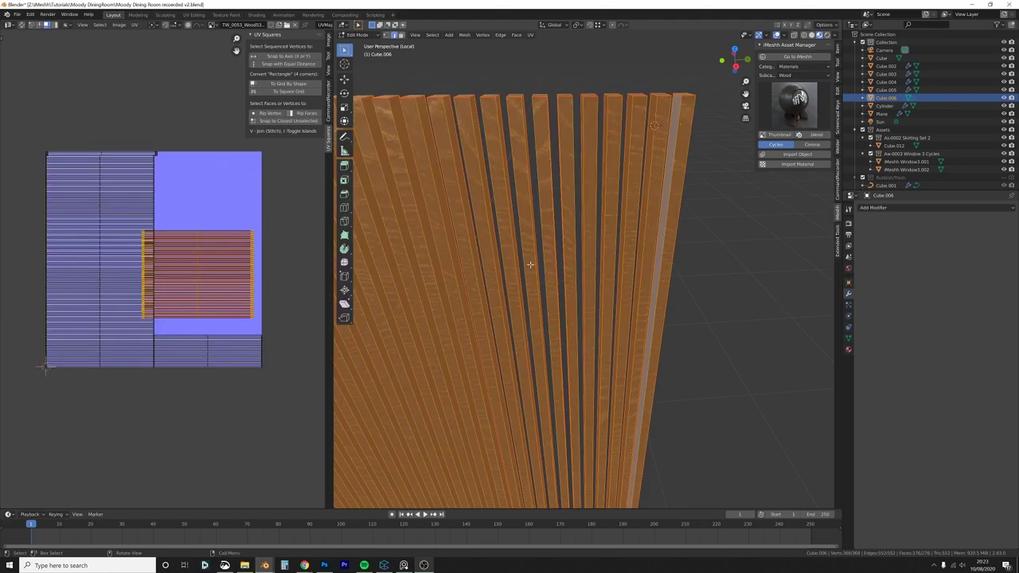
pyautogui.press('u')
pyautogui.click(529, 264)
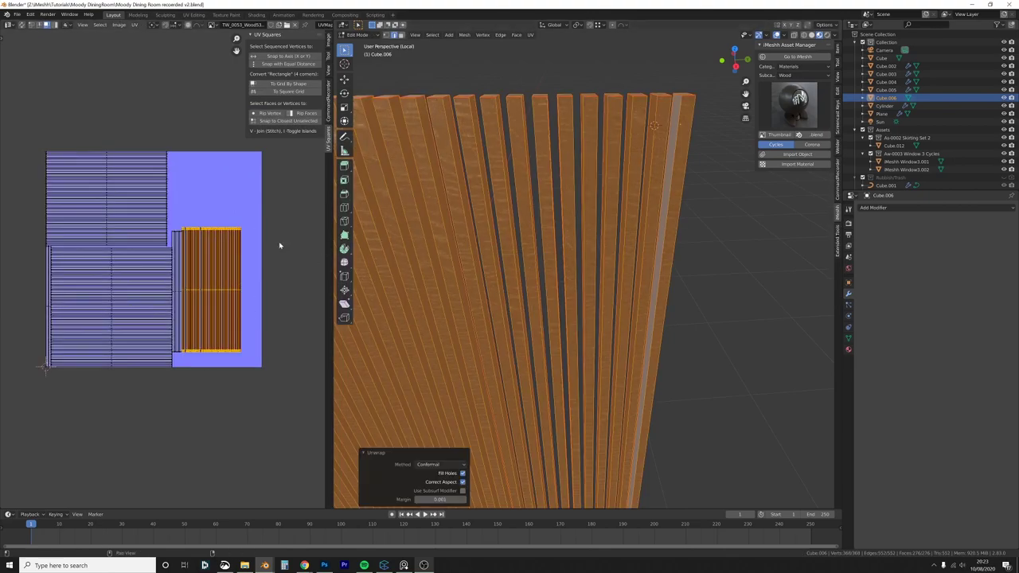
# Step: Box-select only the vertical UV strips, rotate them 90 degrees to match the horizontal ones and shift them towards the other strips
pyautogui.scroll(1, 213, 241)
pyautogui.hotkey('alt', 'a')
pyautogui.press('b')
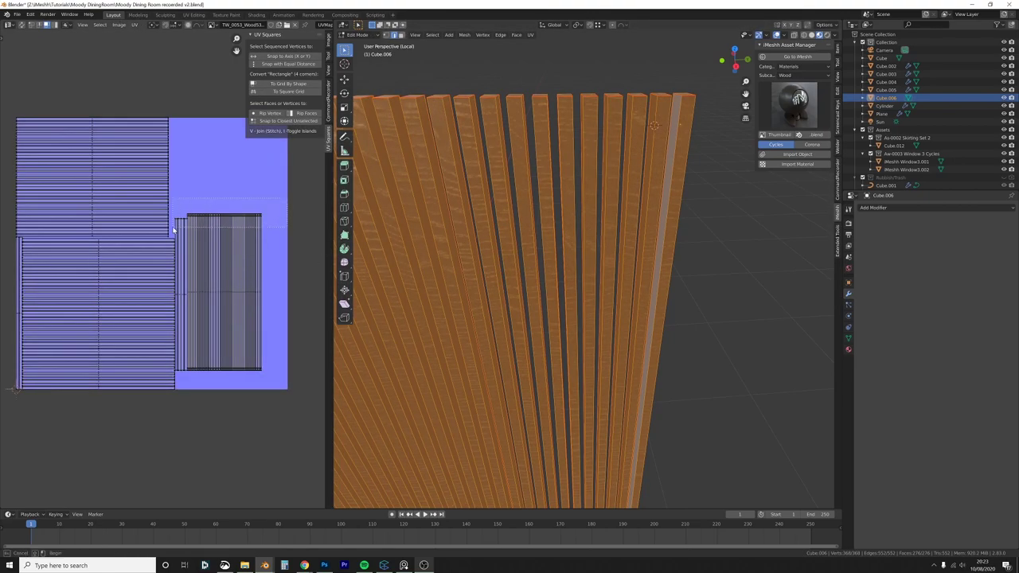
pyautogui.moveTo(175, 265); pyautogui.dragTo(309, 323)
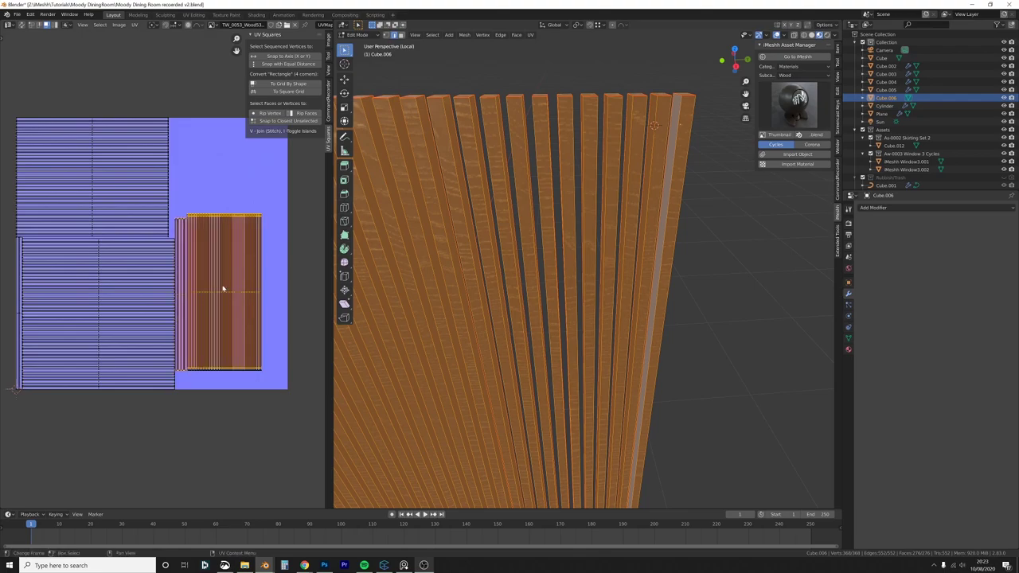
pyautogui.press('r')
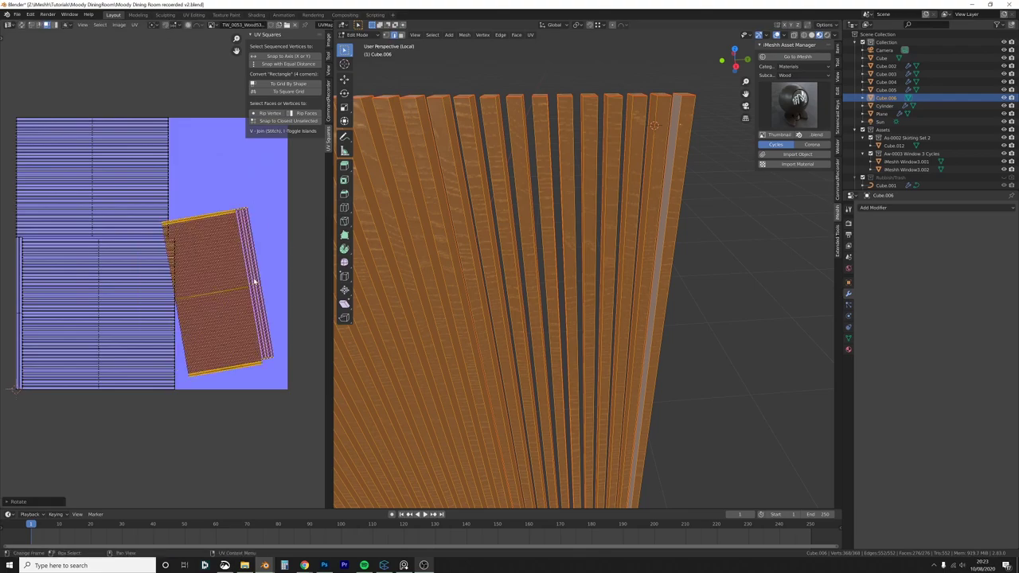
pyautogui.press('Escape')
pyautogui.write('r90')
pyautogui.press('Return')
pyautogui.press('g')
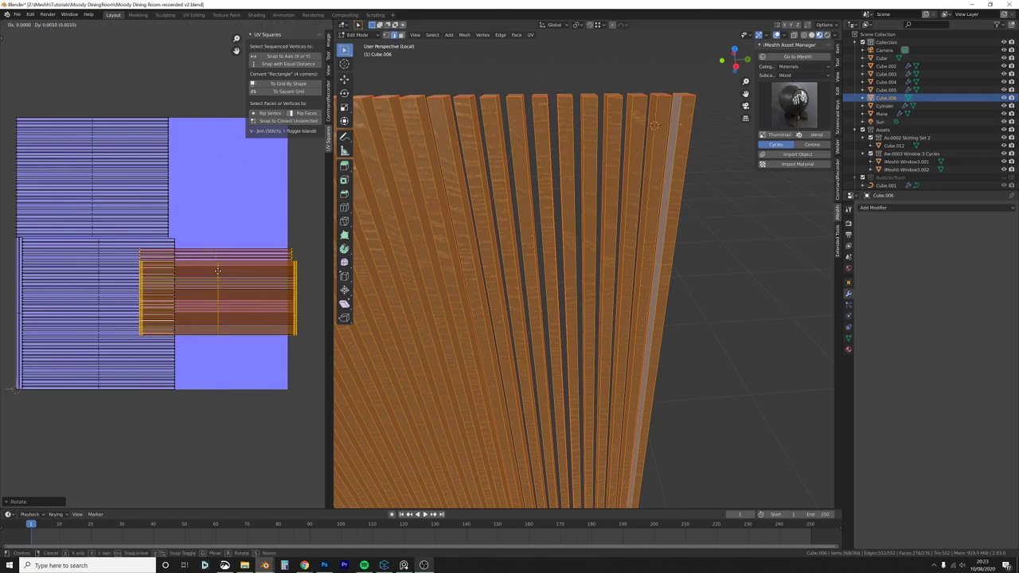
pyautogui.click(220, 273)
# Step: Check the grain direction on the slats, select all their UVs and rotate them 90 degrees
pyautogui.press('Tab')
pyautogui.scroll(2, 506, 237)
pyautogui.press('Tab')
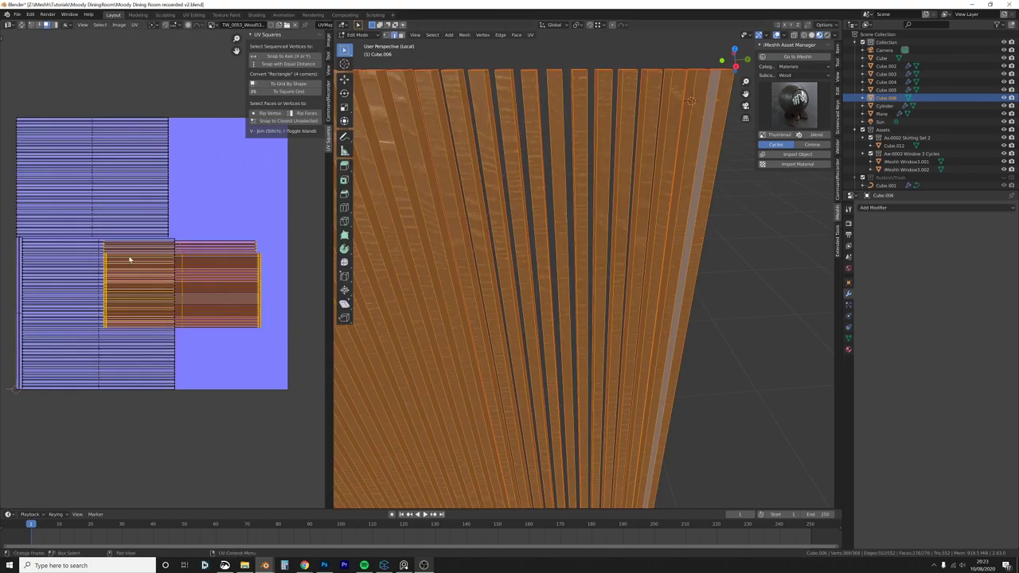
pyautogui.write('ar90')
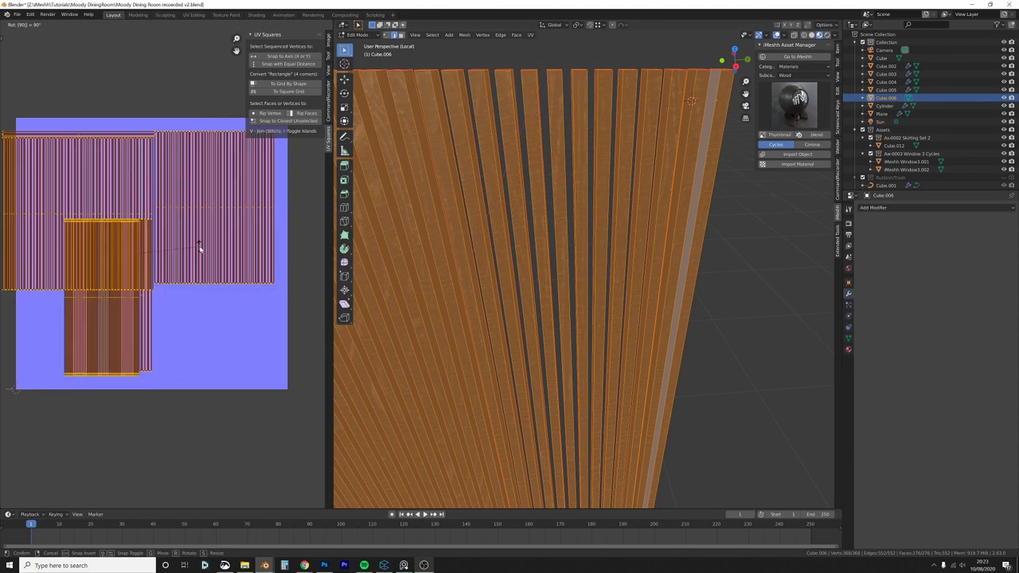
pyautogui.press('Return')
pyautogui.moveTo(574, 295); pyautogui.dragTo(573, 279, button='middle')
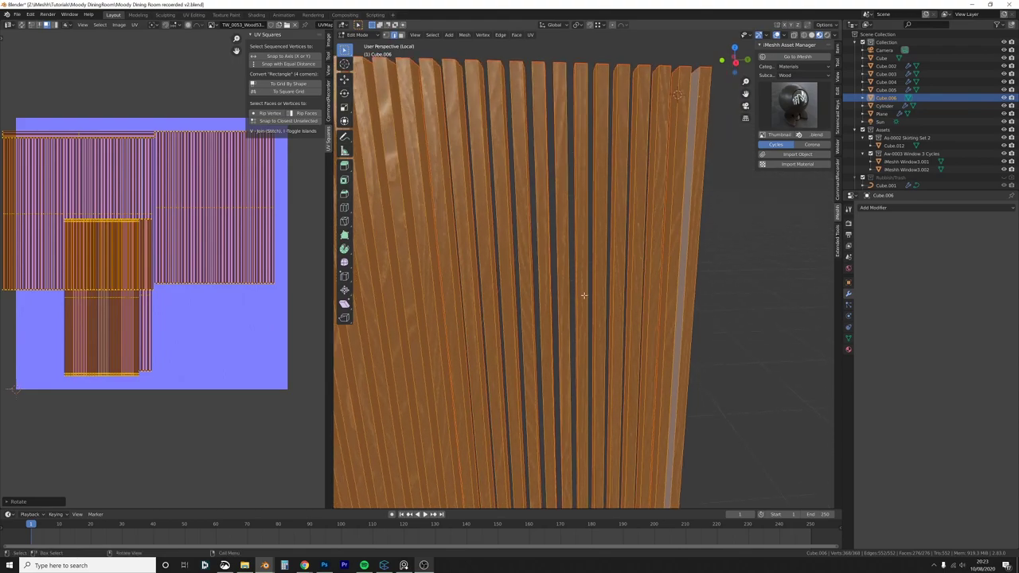
# Step: Scale all the slat UVs by 5, leave mesh editing and inspect the wood grain with the panel deselected
pyautogui.press('s')
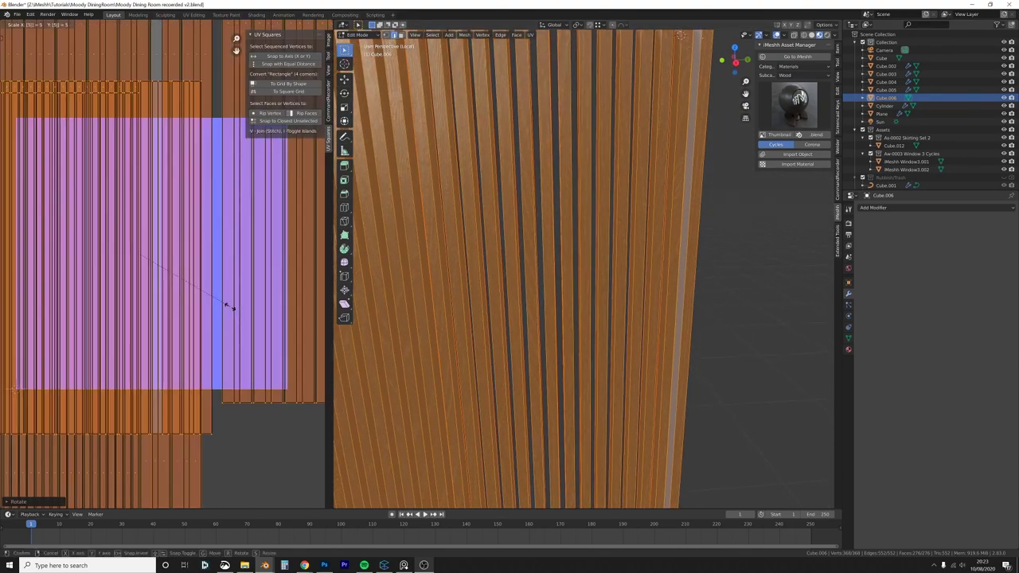
pyautogui.click(229, 307)
pyautogui.press('Tab')
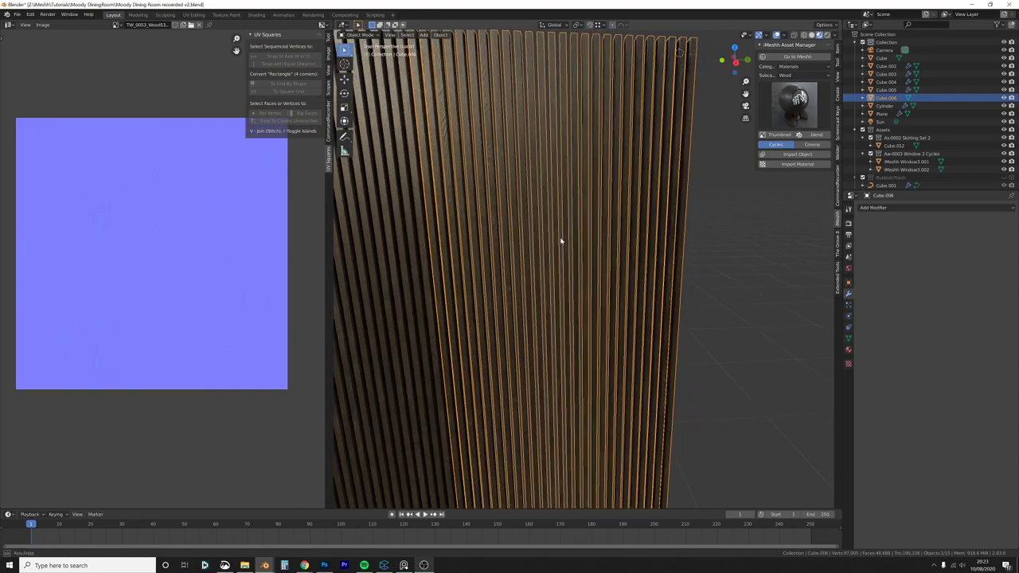
pyautogui.moveTo(561, 240); pyautogui.dragTo(629, 231, button='middle')
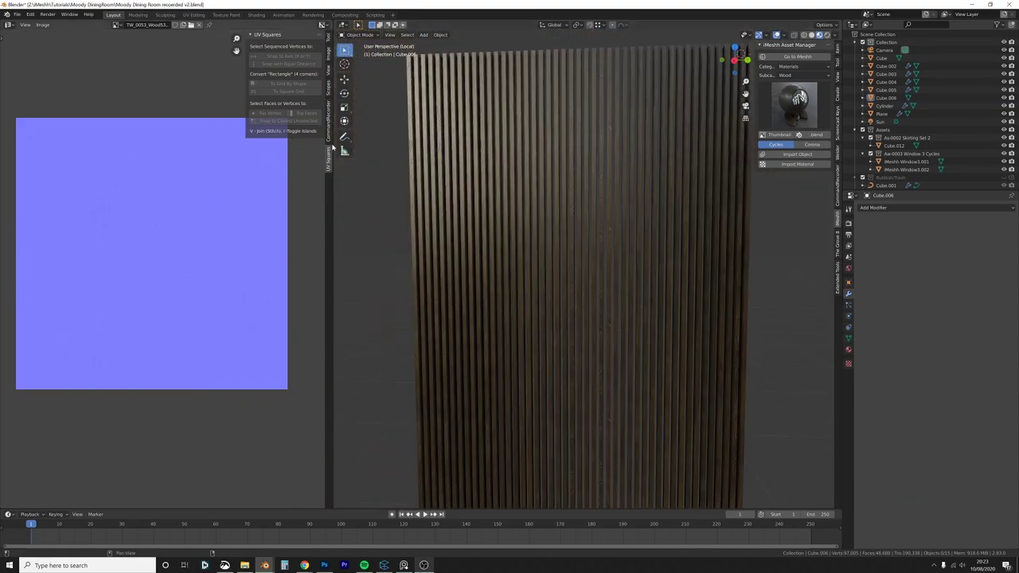
pyautogui.click(558, 147)
pyautogui.moveTo(558, 147)
pyautogui.mouseDown(button='middle')
pyautogui.moveTo(582, 166)
pyautogui.moveTo(549, 165)
pyautogui.mouseUp(button='middle')
pyautogui.hotkey('alt', 'a')
# Step: In the Shader Editor, insert a Hue Saturation Value node between the wood's color texture and Base Color, with Saturation 0.8
pyautogui.click(8, 24)
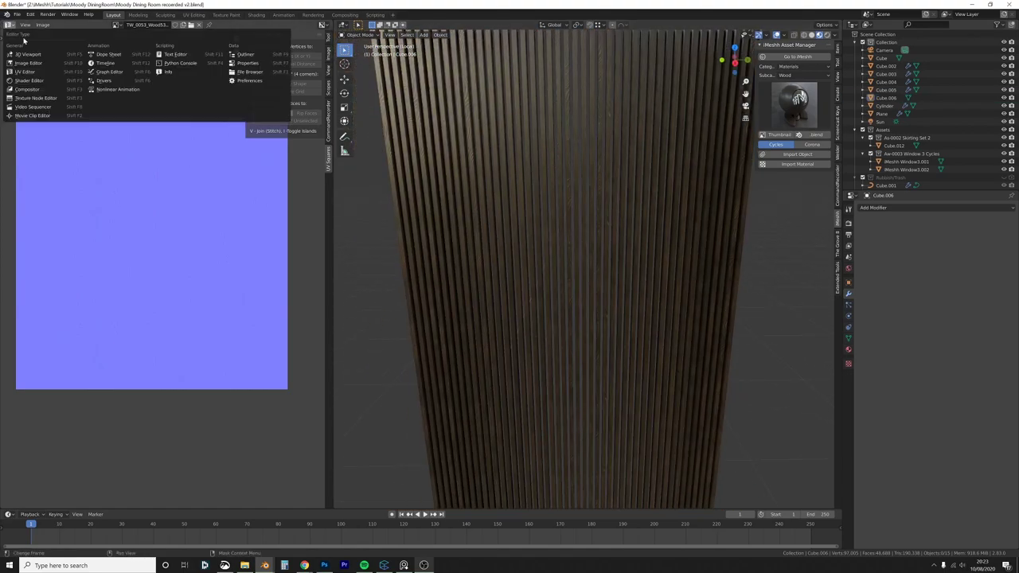
pyautogui.click(32, 73)
pyautogui.hotkey('shift', 'a')
pyautogui.click(180, 154)
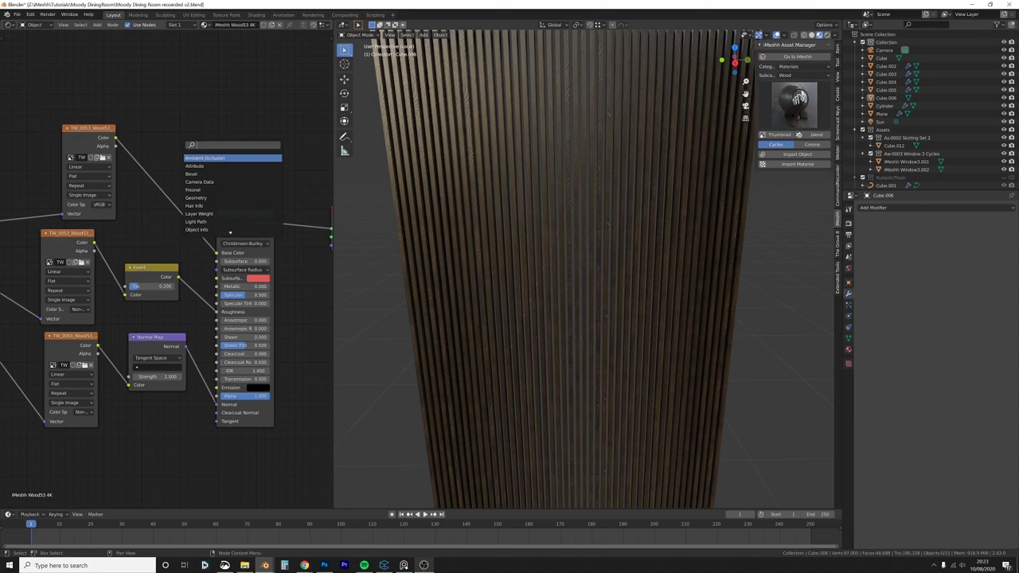
pyautogui.write('hue')
pyautogui.click(197, 159)
pyautogui.click(161, 136)
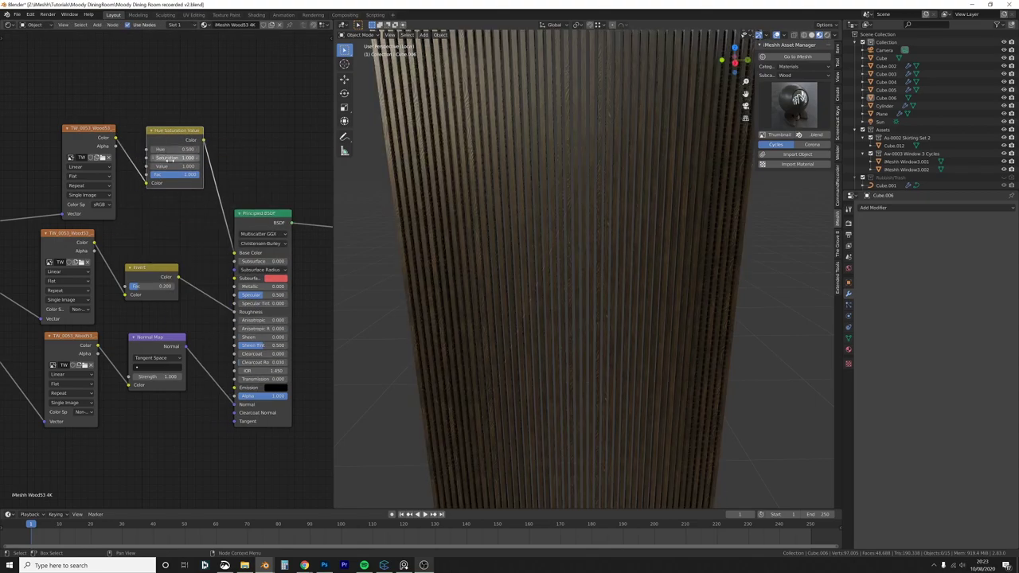
# Step: Select the slatted panel, leave local view to bring back the room and set the viewport to Solid shading
pyautogui.click(625, 302)
pyautogui.press('KP_Divide')
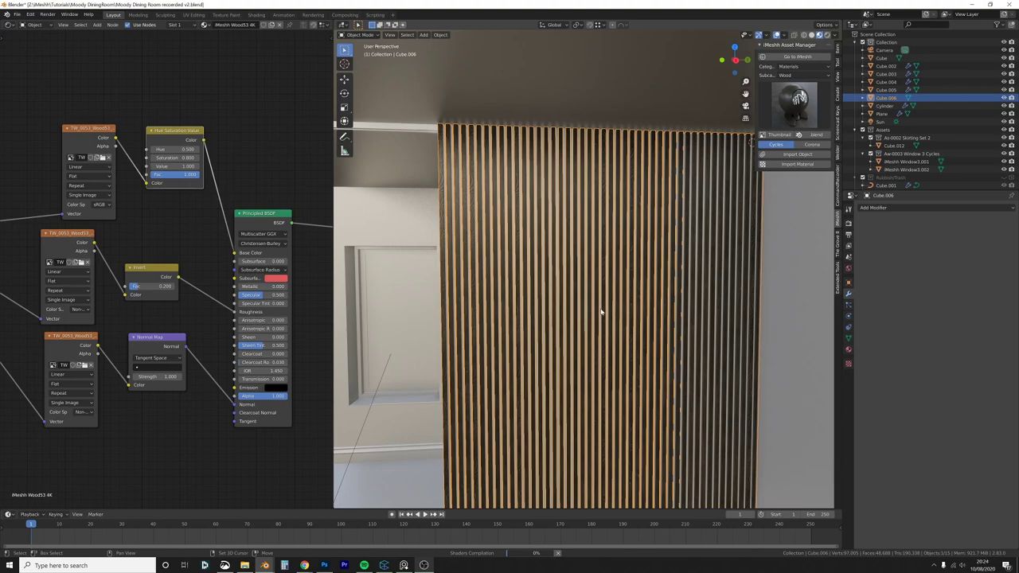
pyautogui.hotkey('shift', 'z')
pyautogui.scroll(-1, 603, 317)
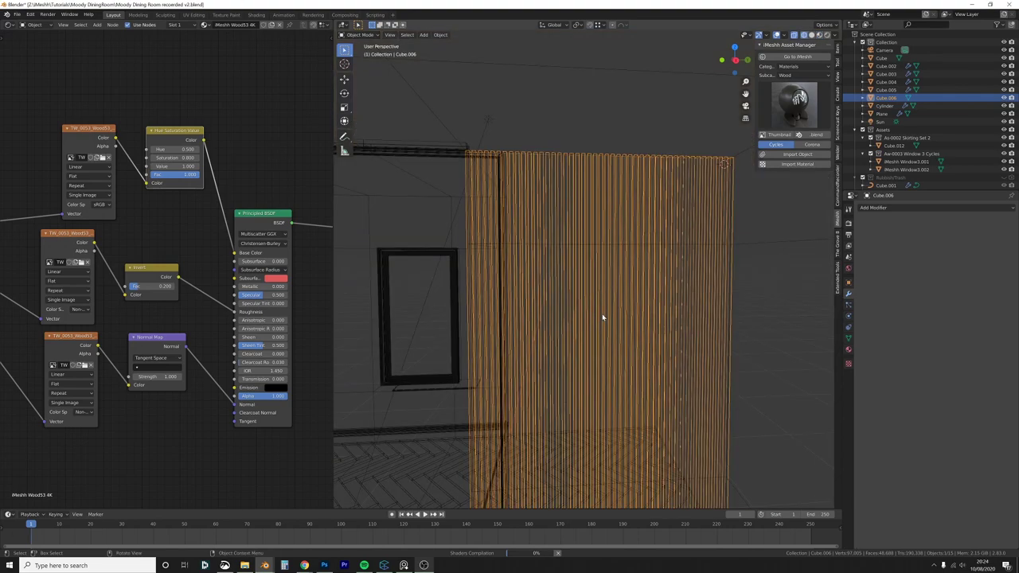
pyautogui.press('z')
pyautogui.click(575, 313)
pyautogui.press('z')
pyautogui.click(632, 322)
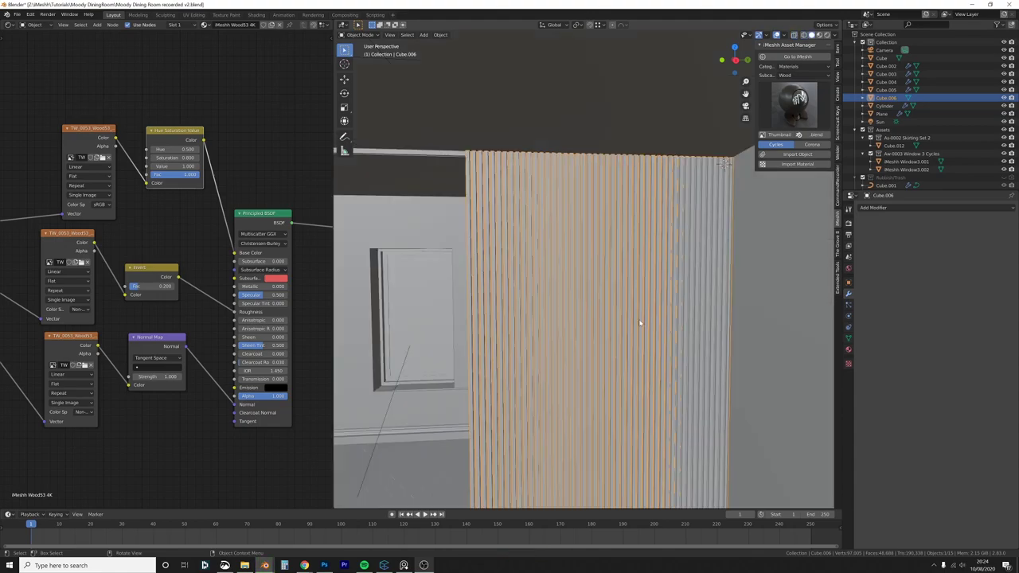
# Step: Add a 2 m plane on the wall surface behind the slatted panel
pyautogui.scroll(5, 615, 296)
pyautogui.click(603, 297)
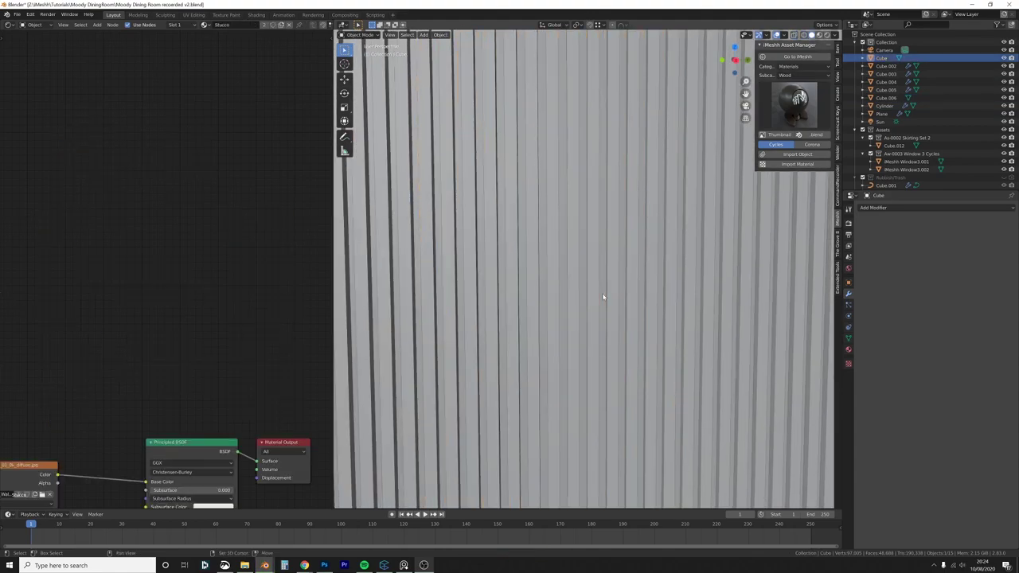
pyautogui.hotkey('shift', 'a')
pyautogui.click(659, 293)
pyautogui.scroll(-3, 659, 293)
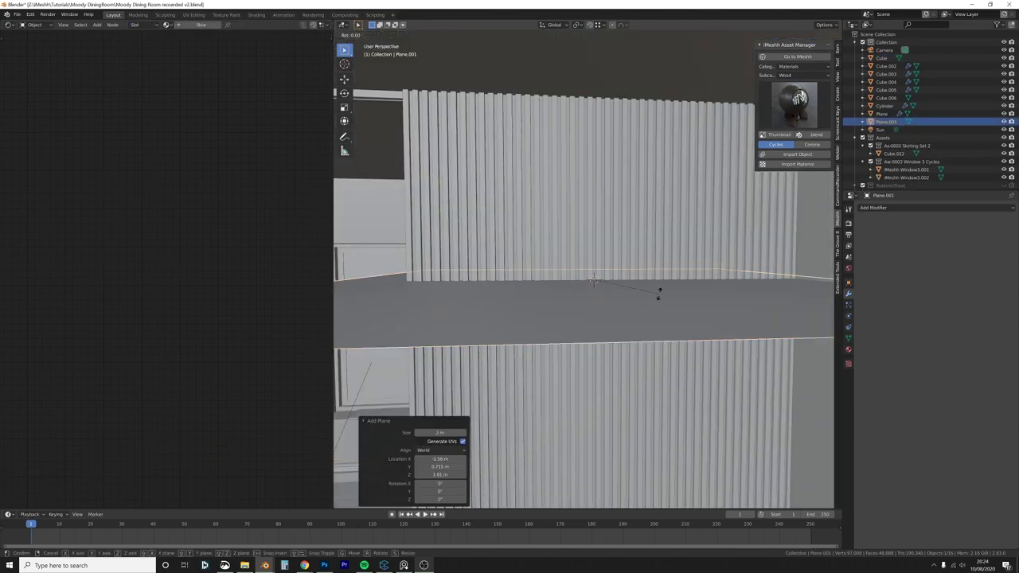
# Step: Rotate the new plane 90 degrees about X and 90 degrees about Z so it stands parallel to the slatted wall
pyautogui.press('r')
pyautogui.press('x')
pyautogui.press('9')
pyautogui.press('0')
pyautogui.press('Return')
pyautogui.press('r')
pyautogui.press('z')
pyautogui.press('9')
pyautogui.press('0')
pyautogui.press('Return')
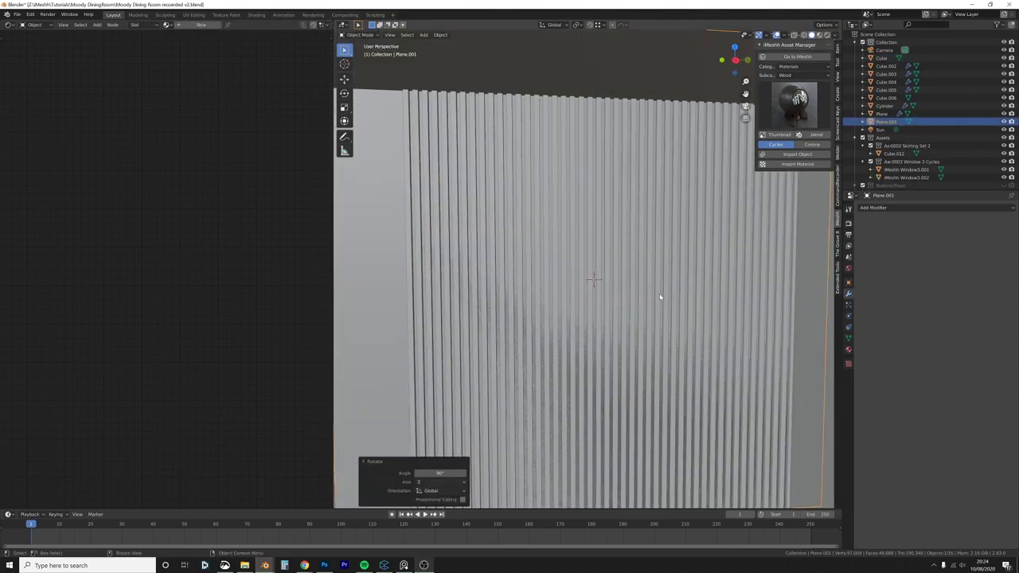
# Step: Nudge the plane along X by about -0.0008 m so it sits just behind the slats
pyautogui.moveTo(637, 288); pyautogui.dragTo(635, 296, button='middle')
pyautogui.scroll(1, 635, 293)
pyautogui.press('g')
pyautogui.press('y')
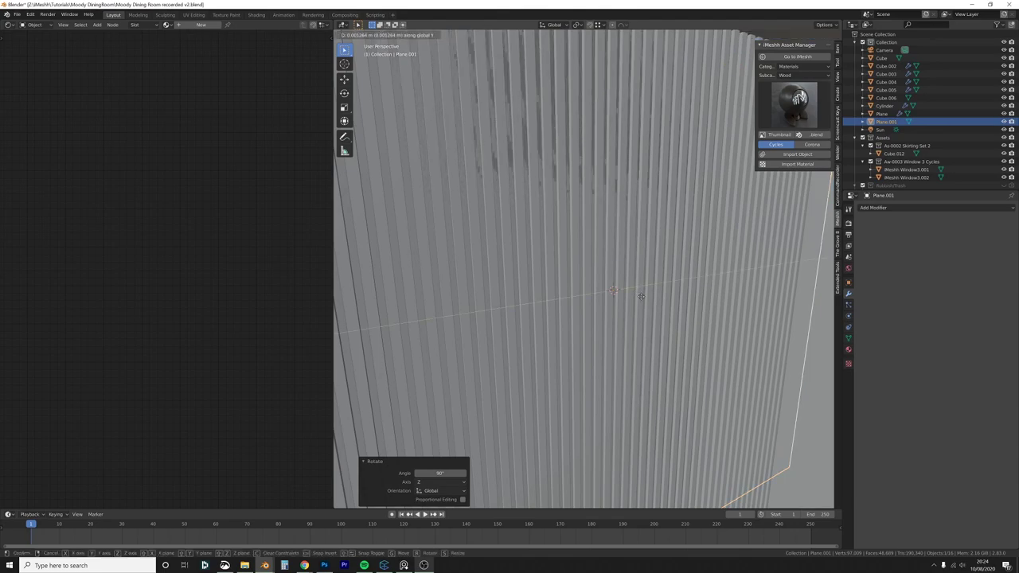
pyautogui.press('x')
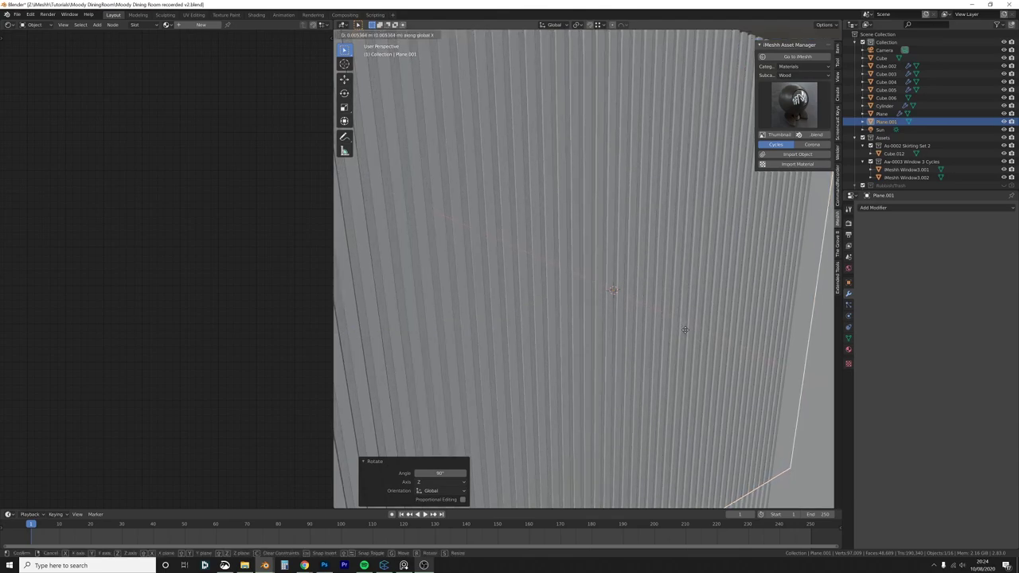
pyautogui.click(668, 328)
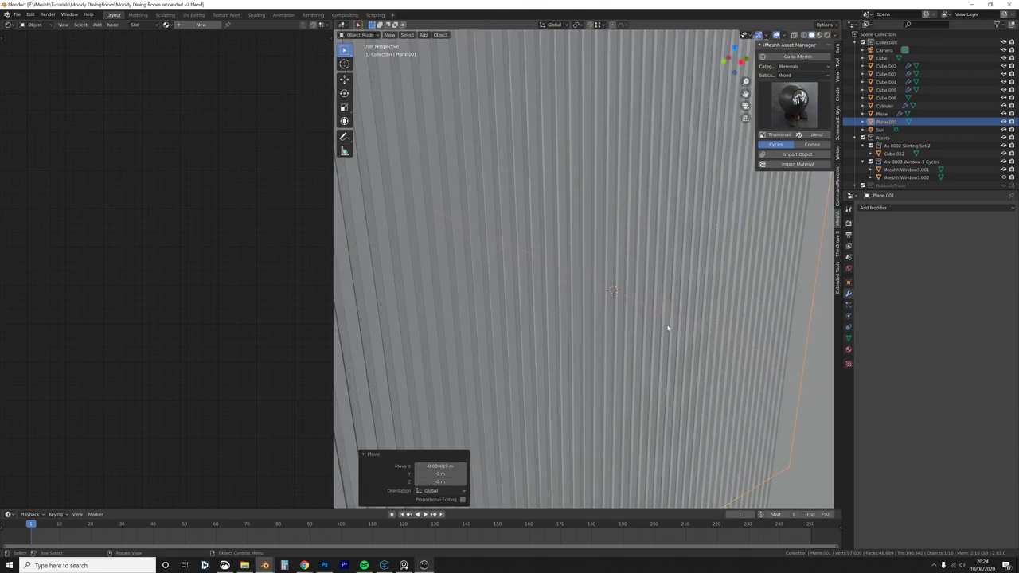
# Step: Move the plane about 0.293 m along Y to align its side edge with the outermost slat beside the window wall
pyautogui.moveTo(668, 325); pyautogui.dragTo(637, 297, button='middle')
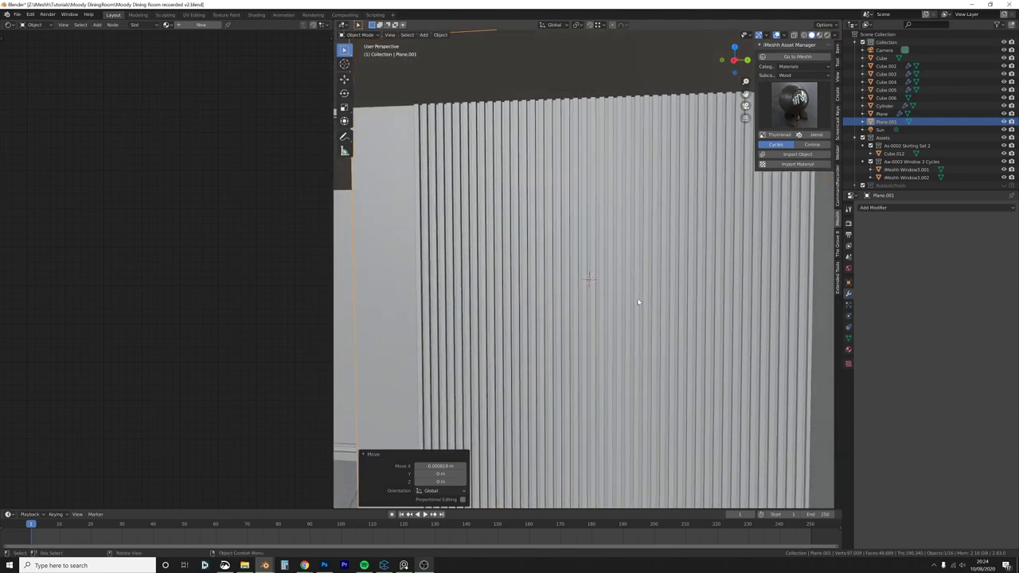
pyautogui.scroll(-1, 637, 298)
pyautogui.keyDown('shift'); pyautogui.moveTo(555, 270); pyautogui.dragTo(590, 259, button='middle'); pyautogui.keyUp('shift')
pyautogui.press('g')
pyautogui.press('y')
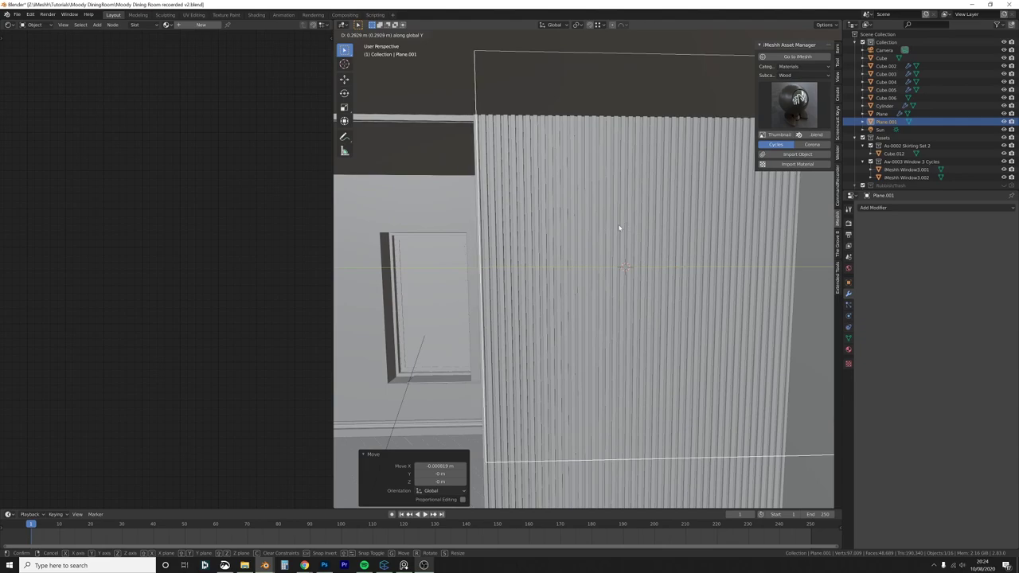
pyautogui.click(482, 115)
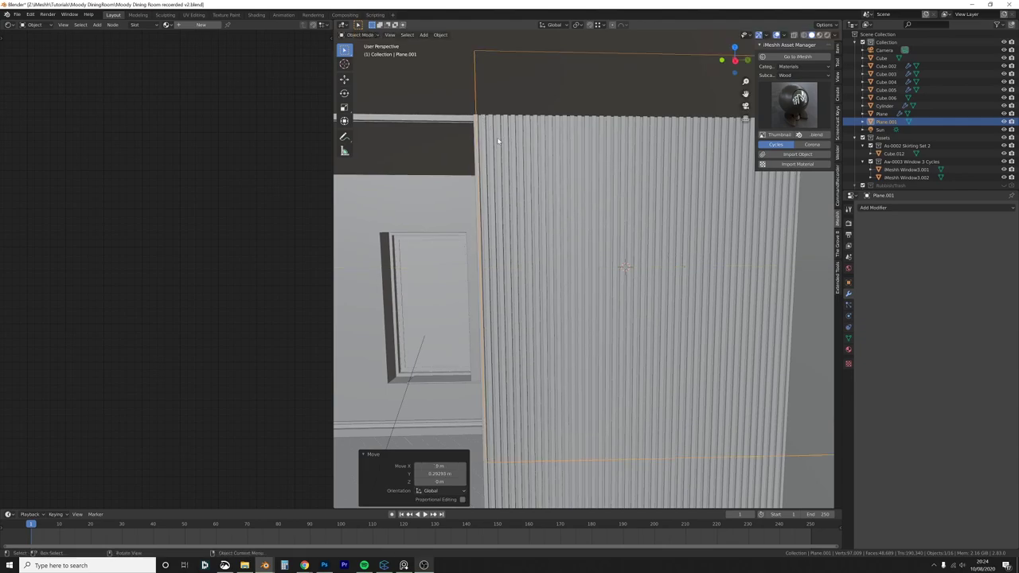
# Step: Move the plane vertically along Z to bring its upper edge towards the top of the slats
pyautogui.moveTo(497, 141); pyautogui.dragTo(562, 214, button='middle')
pyautogui.press('g')
pyautogui.press('z')
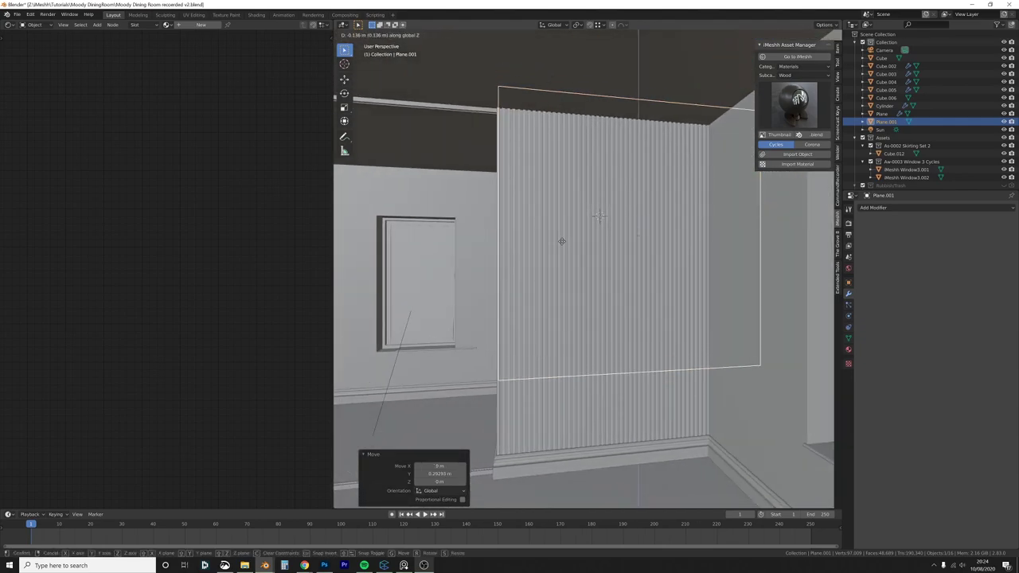
# Step: Stretch the backing plane vertically and shift it so it covers the full height of the slatted wall
pyautogui.click(562, 285)
pyautogui.press('s')
pyautogui.press('z')
pyautogui.click(678, 197)
pyautogui.press('g')
pyautogui.press('z')
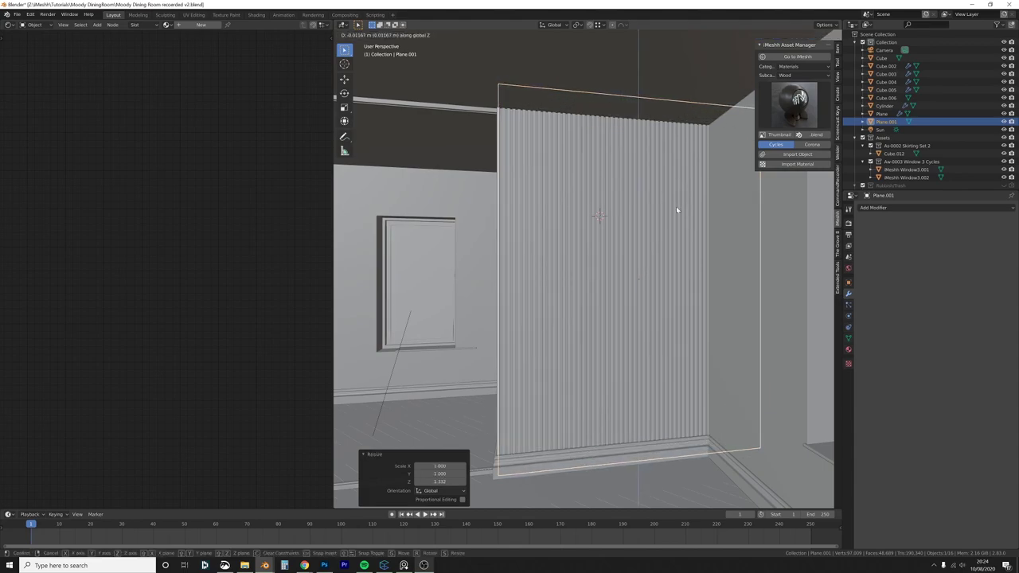
pyautogui.click(676, 207)
# Step: Apply the backing plane's scale and unwrap its UVs
pyautogui.press('Tab')
pyautogui.press('Tab')
pyautogui.hotkey('ctrl', 'a')
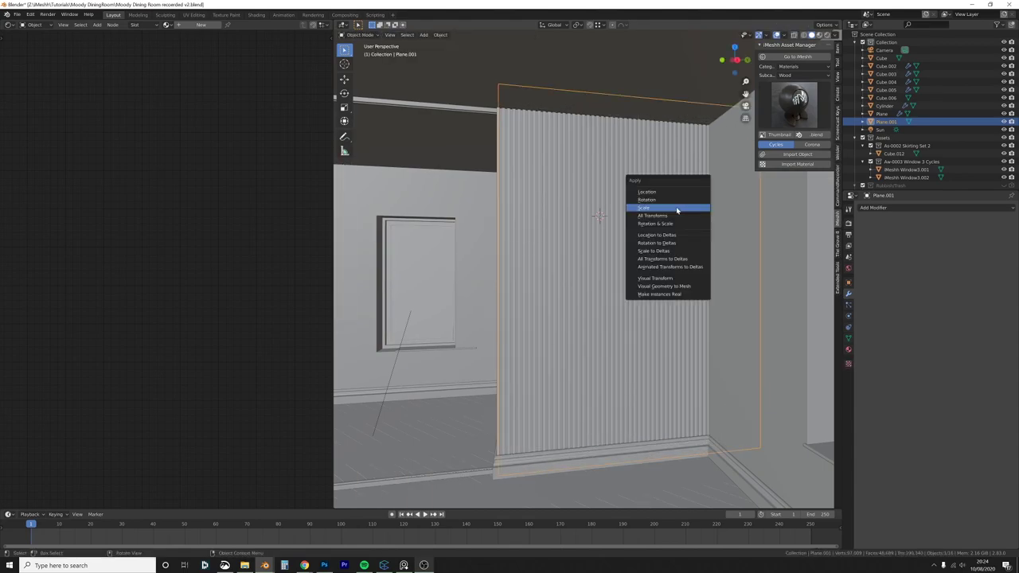
pyautogui.click(677, 208)
pyautogui.press('Tab')
pyautogui.press('u')
pyautogui.click(676, 208)
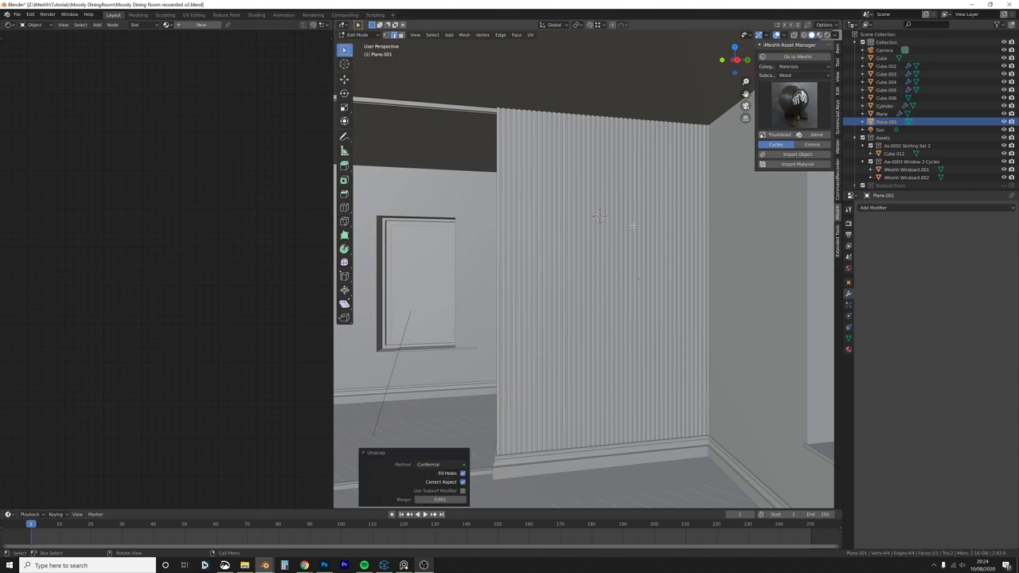
# Step: Link the slats' wood material to the backing plane
pyautogui.press('Tab')
pyautogui.keyDown('shift'); pyautogui.click(589, 207); pyautogui.keyUp('shift')
pyautogui.hotkey('ctrl', 'l')
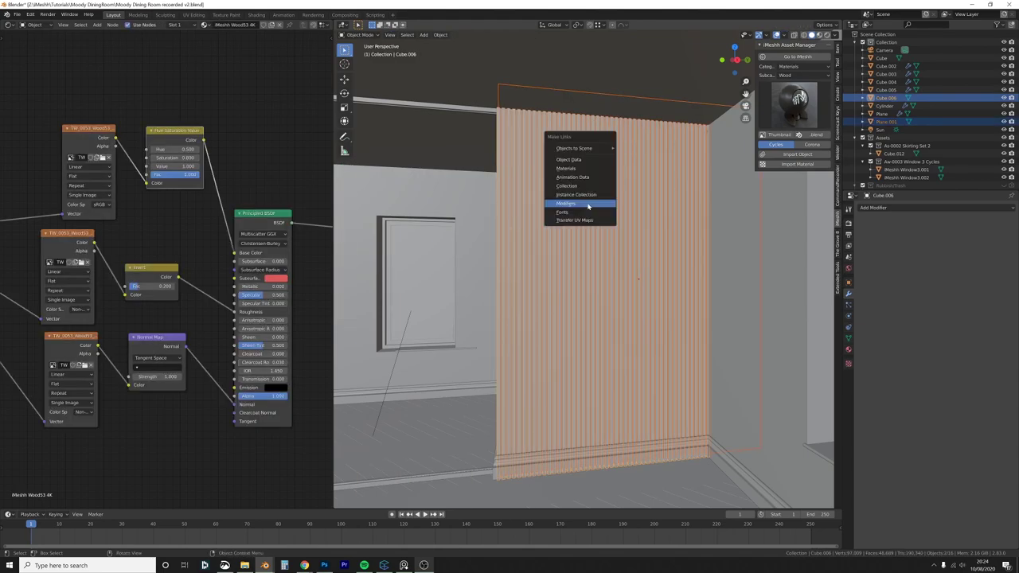
pyautogui.click(589, 207)
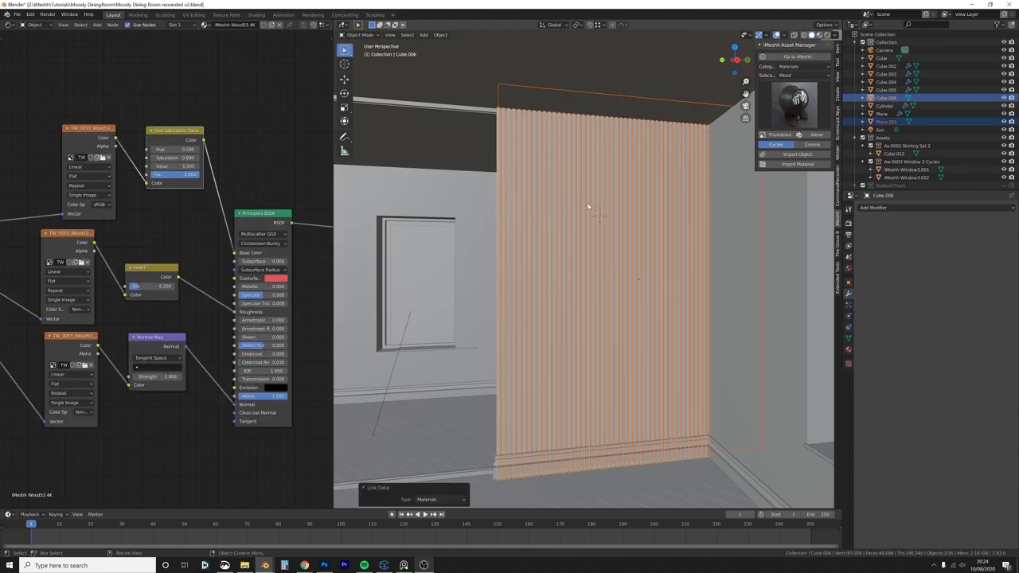
# Step: Isolate the slats and backing plane and show them in material preview shading
pyautogui.press('KP_Divide')
pyautogui.press('z')
pyautogui.click(597, 239)
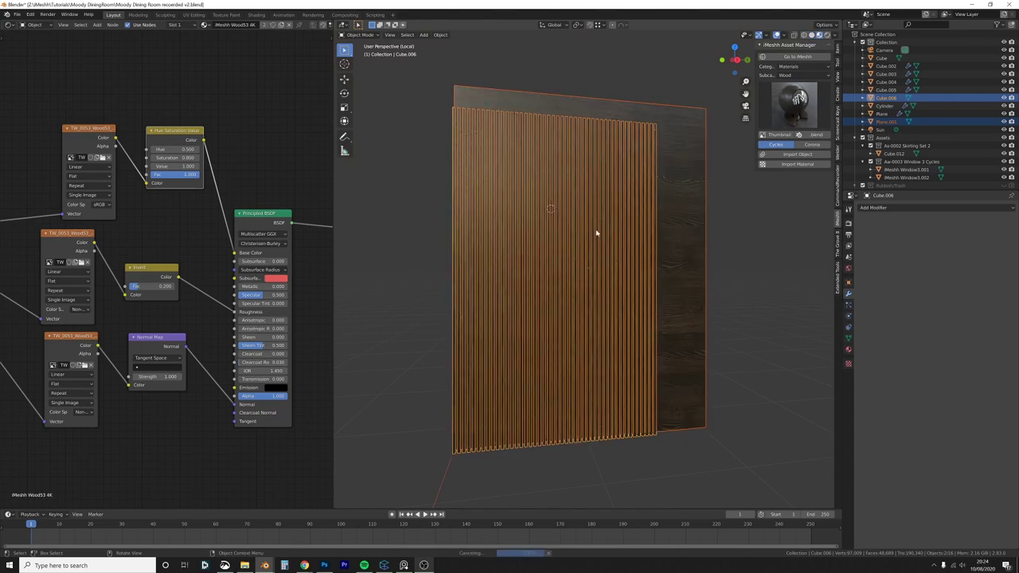
pyautogui.hotkey('alt', 'a')
pyautogui.moveTo(605, 229); pyautogui.dragTo(635, 246, button='middle')
# Step: Show the backing plane's UVs in the UV Editor and rotate them by 90 degrees
pyautogui.click(701, 243)
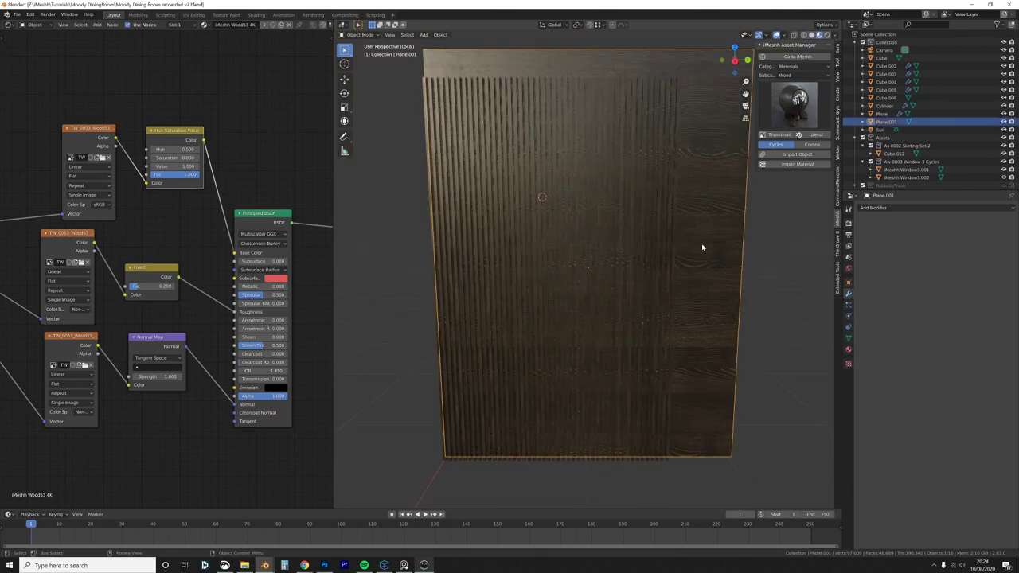
pyautogui.press('Tab')
pyautogui.click(8, 24)
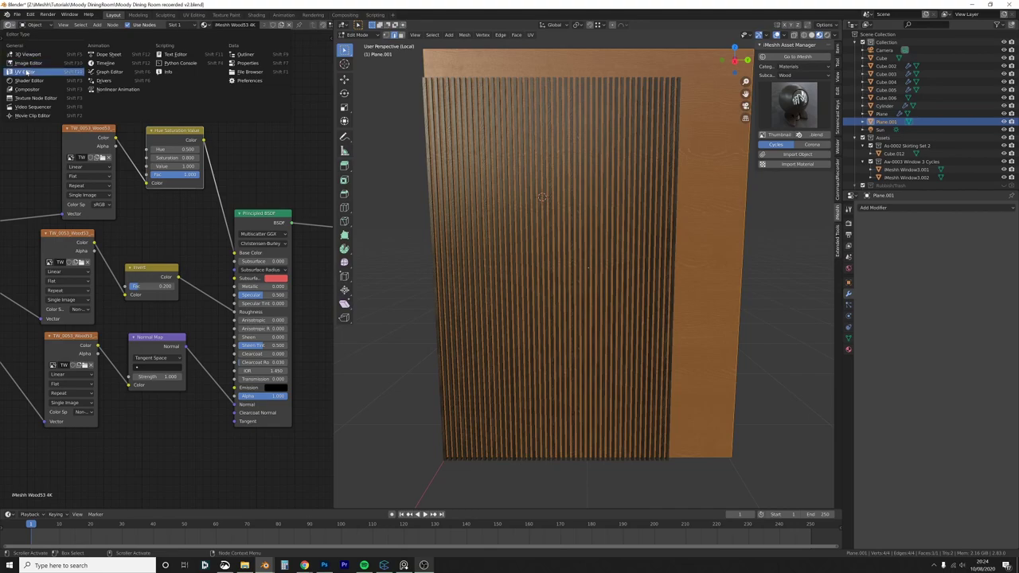
pyautogui.click(40, 71)
pyautogui.write('r90')
pyautogui.press('Return')
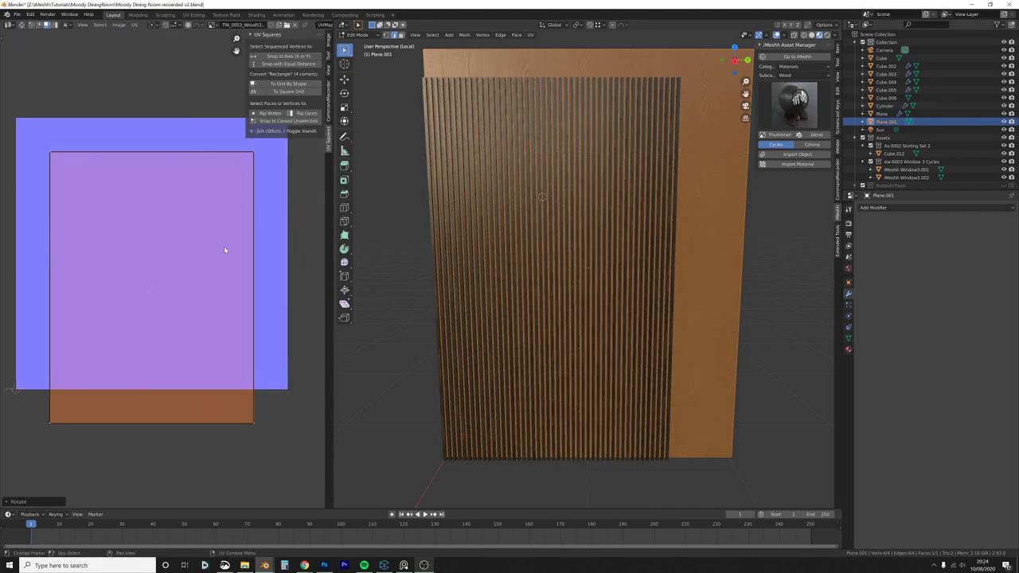
# Step: Check the wood grain behind the slats and rescale the backing plane's UV island
pyautogui.press('Tab')
pyautogui.moveTo(514, 284); pyautogui.dragTo(556, 267, button='middle')
pyautogui.scroll(3, 519, 272)
pyautogui.scroll(-1, 522, 279)
pyautogui.scroll(4, 556, 267)
pyautogui.press('Tab')
pyautogui.scroll(-4, 572, 251)
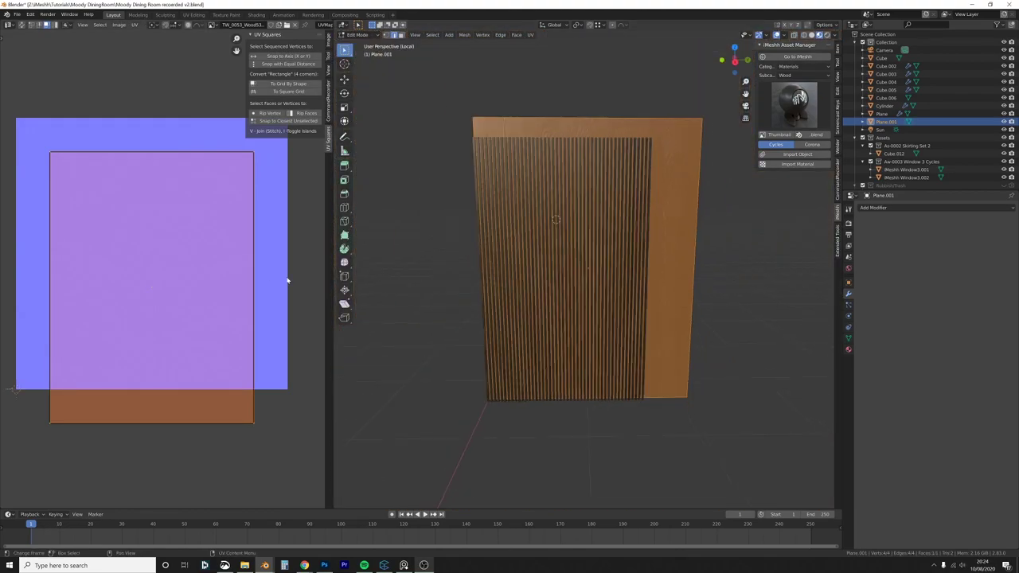
pyautogui.press('s')
pyautogui.click(260, 280)
# Step: Leave the isolated view, review the slatted wall in the room, and switch back to solid shading
pyautogui.press('Tab')
pyautogui.scroll(2, 546, 225)
pyautogui.moveTo(546, 226); pyautogui.dragTo(547, 200, button='middle')
pyautogui.hotkey('alt', 'a')
pyautogui.scroll(1, 547, 200)
pyautogui.press('KP_Divide')
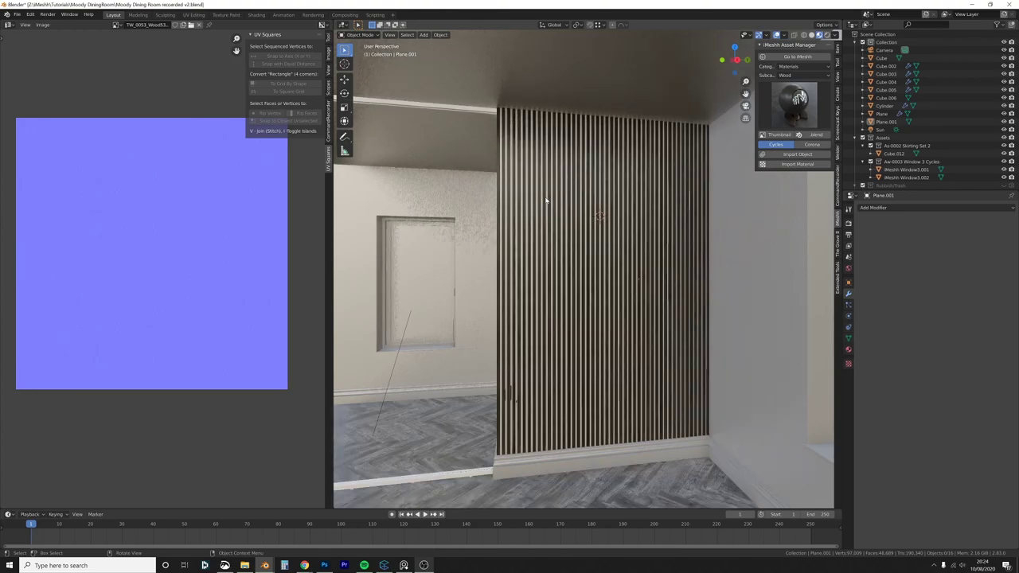
pyautogui.press('z')
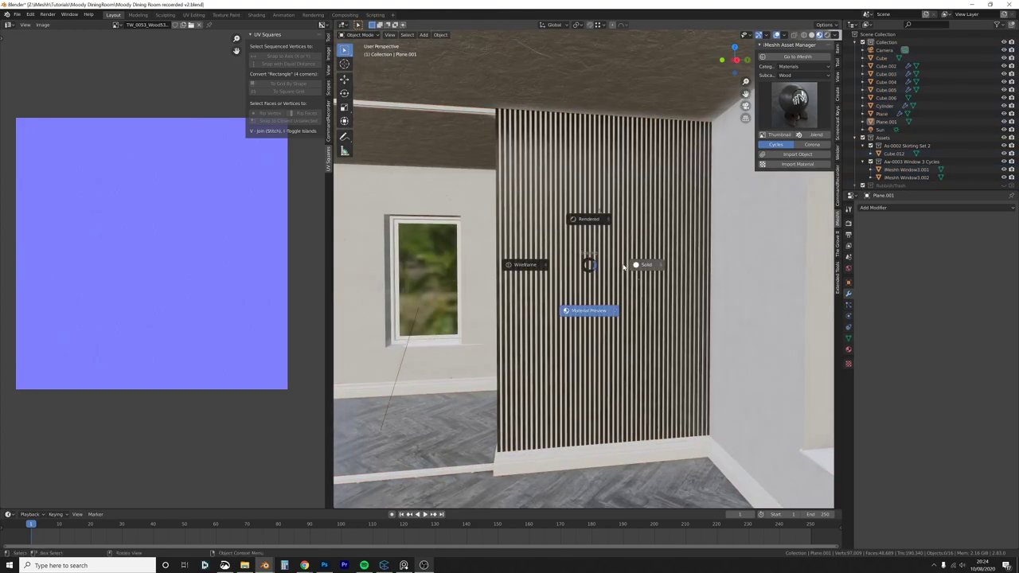
pyautogui.click(620, 277)
pyautogui.moveTo(620, 277); pyautogui.dragTo(628, 258, button='middle')
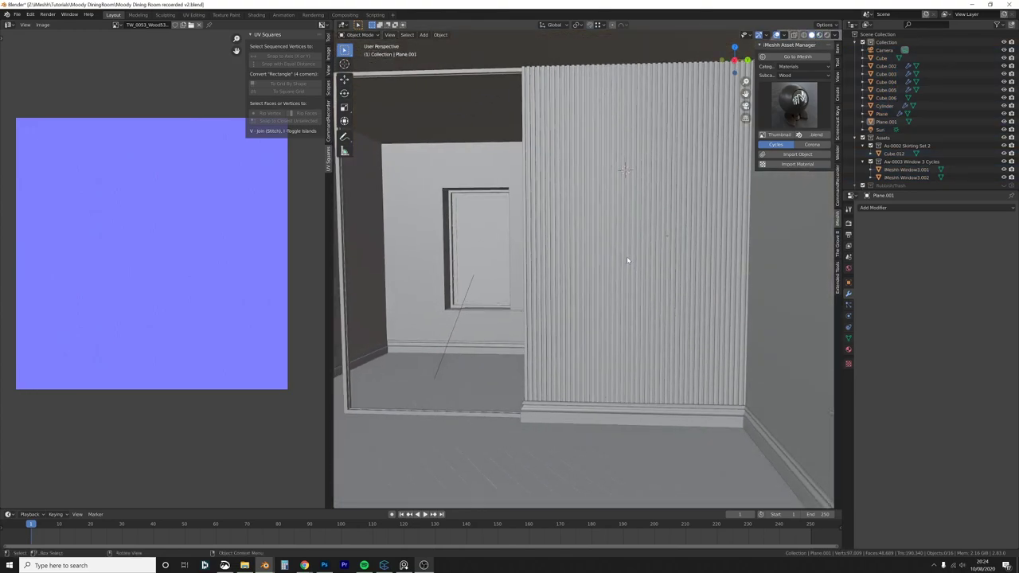
# Step: Select the room's walls and set the Stucco material's normal map strength to 0.5 in the Shader Editor
pyautogui.click(520, 43)
pyautogui.click(11, 26)
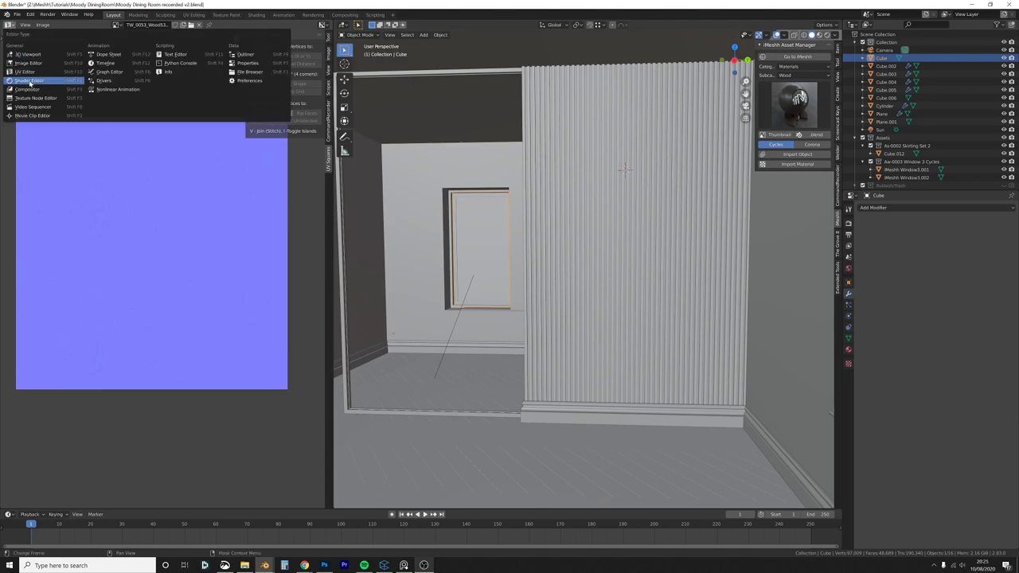
pyautogui.click(35, 73)
pyautogui.click(13, 26)
pyautogui.click(28, 81)
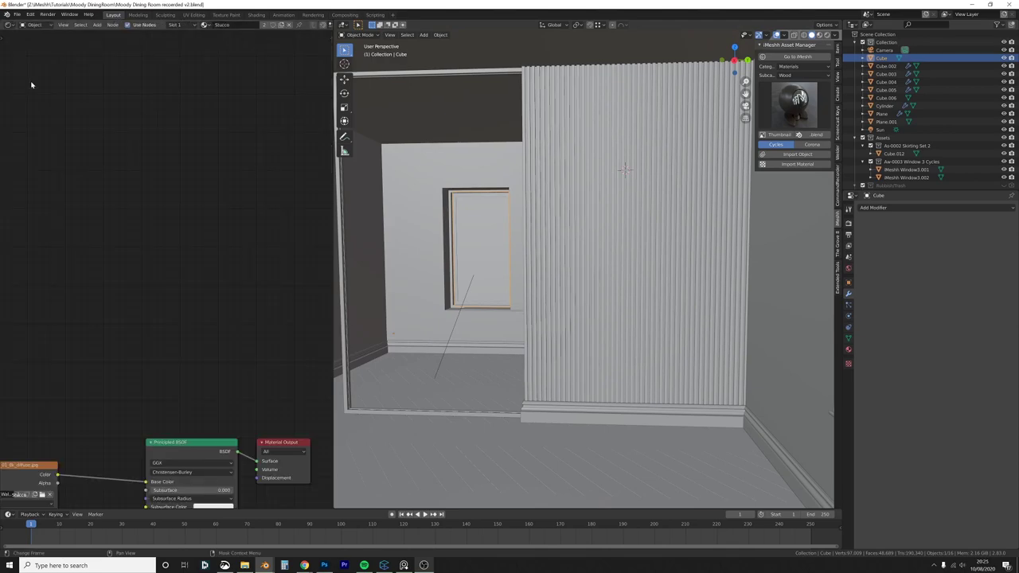
pyautogui.press('Home')
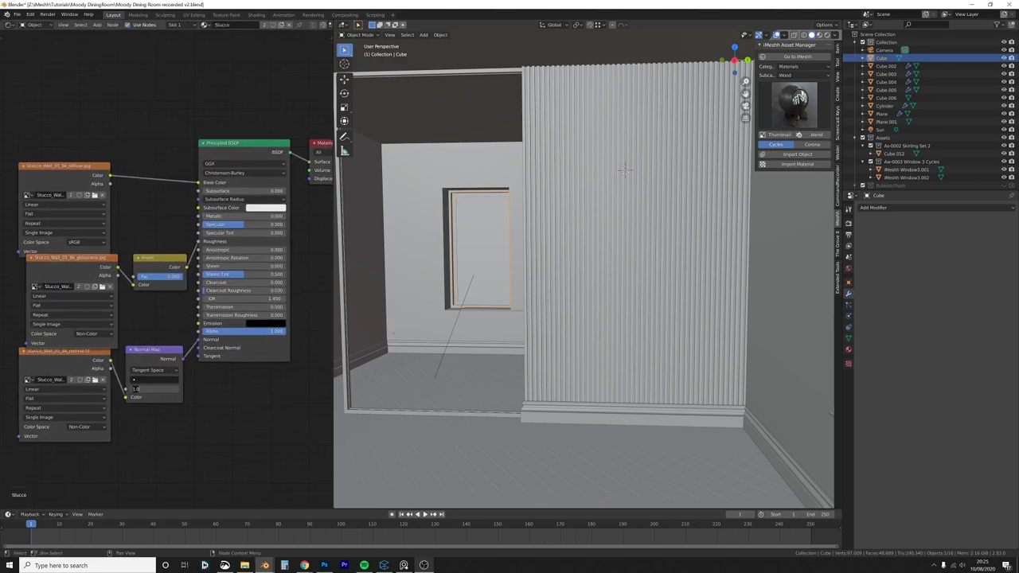
pyautogui.press('Return')
pyautogui.scroll(-2, 667, 323)
pyautogui.moveTo(662, 320); pyautogui.dragTo(655, 305, button='middle')
pyautogui.hotkey('alt', 'a')
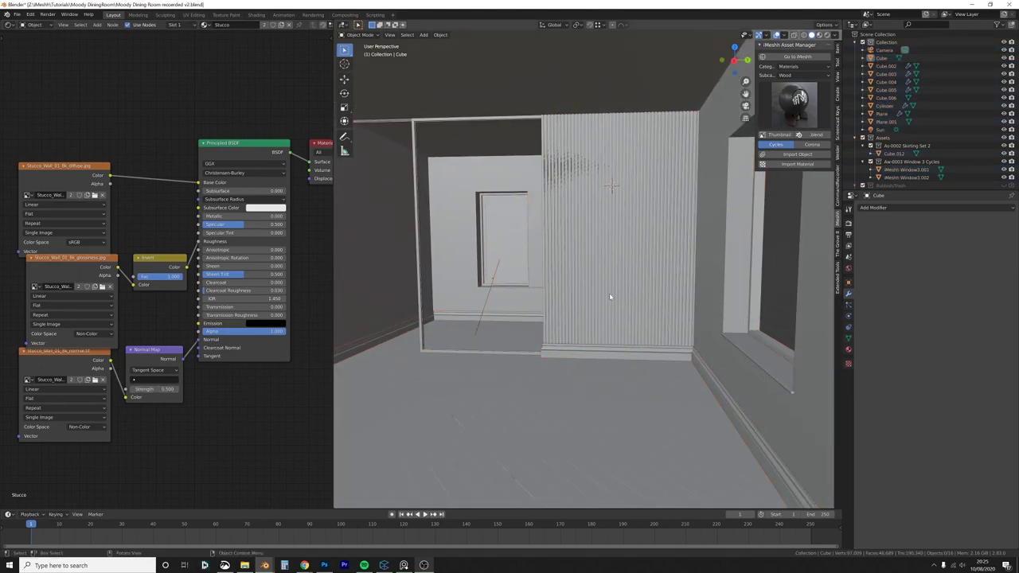
# Step: Paste the two copied pendant lights into the scene in camera view and compare them with the reference images
pyautogui.press('KP_0')
pyautogui.scroll(2, 611, 296)
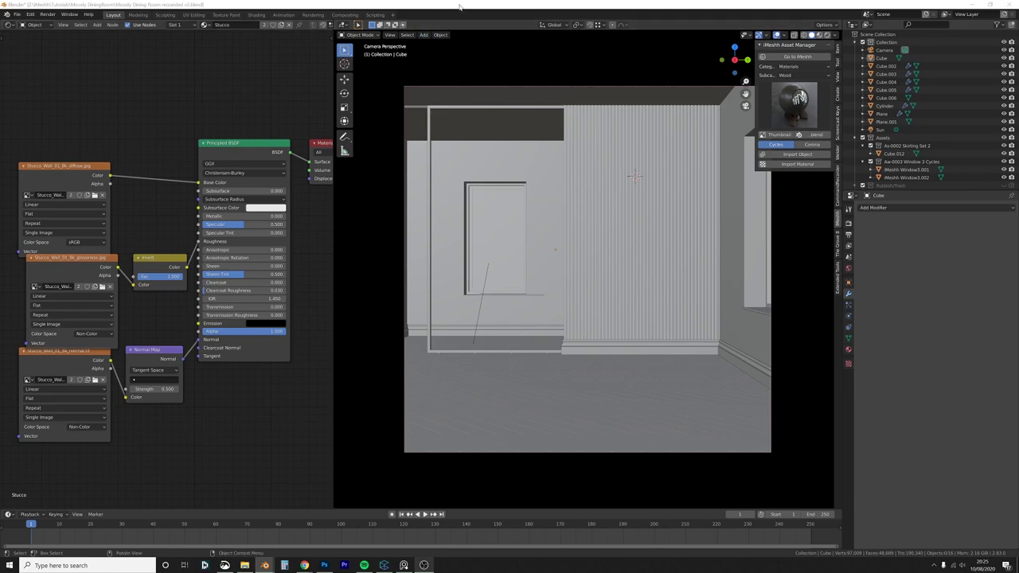
pyautogui.hotkey('ctrl', 'v')
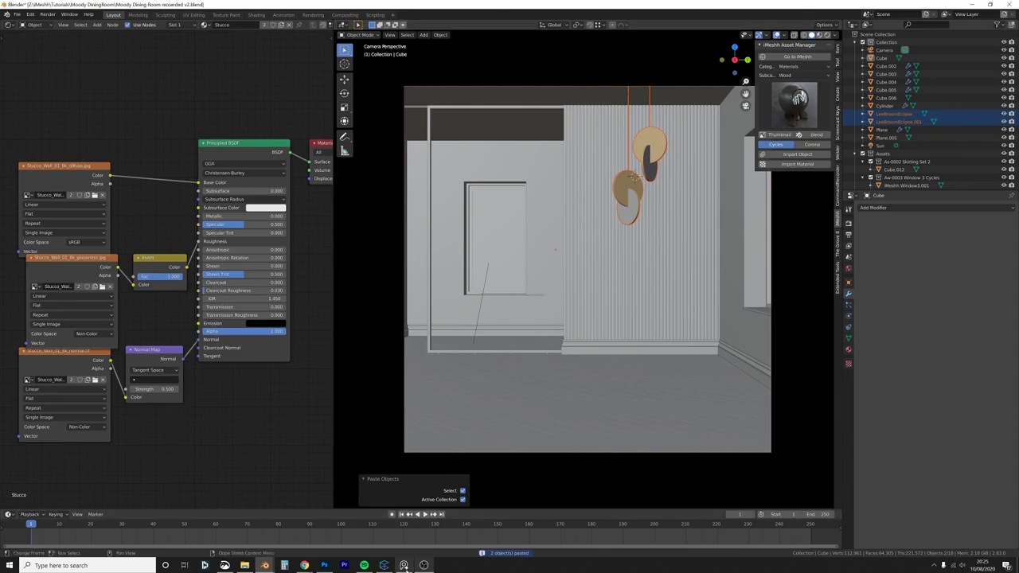
pyautogui.click(404, 565)
pyautogui.moveTo(573, 183); pyautogui.dragTo(555, 330, button='middle')
pyautogui.scroll(-8, 555, 331)
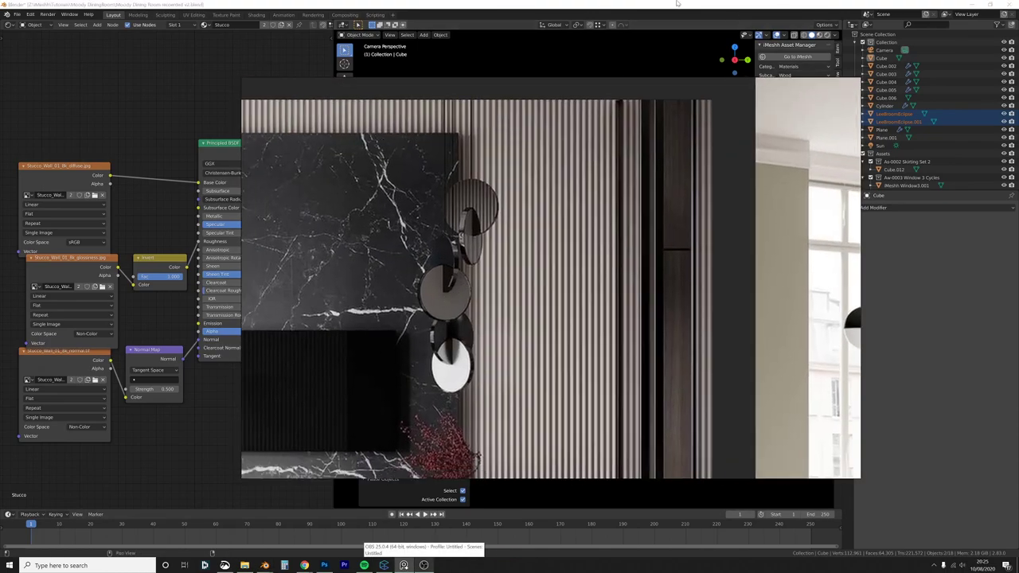
pyautogui.click(678, 3)
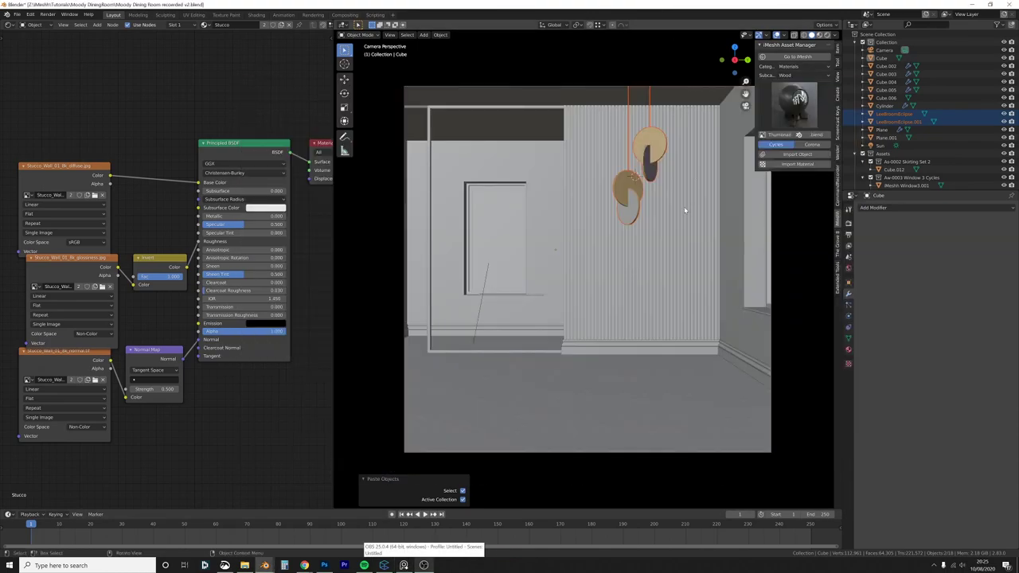
# Step: Select the lower pendant light and display its Light Material nodes
pyautogui.click(634, 205)
pyautogui.press('KP_Decimal')
pyautogui.moveTo(646, 312); pyautogui.dragTo(641, 262, button='middle')
pyautogui.scroll(2, 640, 262)
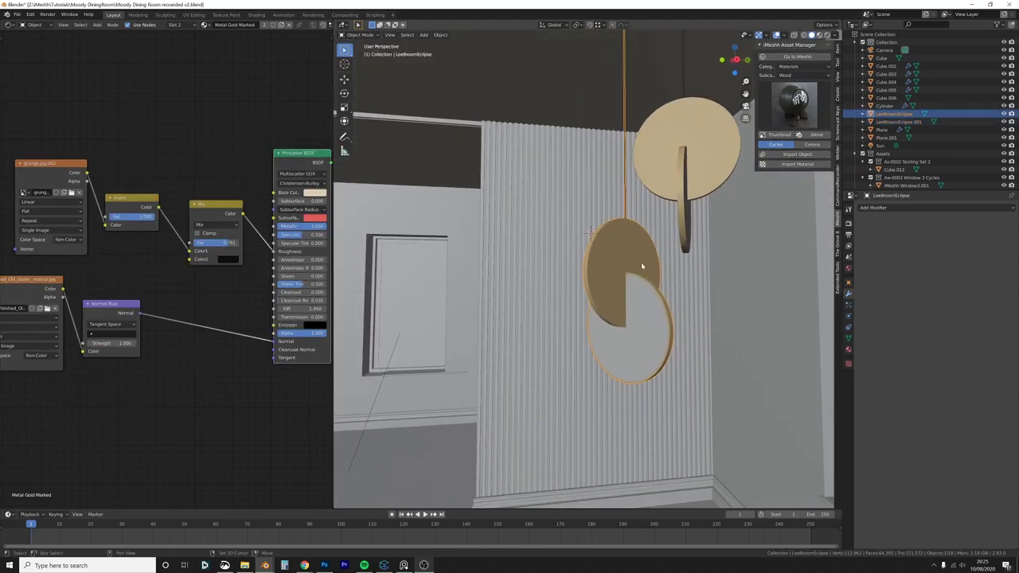
pyautogui.click(849, 349)
pyautogui.click(888, 212)
pyautogui.moveTo(119, 159); pyautogui.dragTo(271, 198, button='middle')
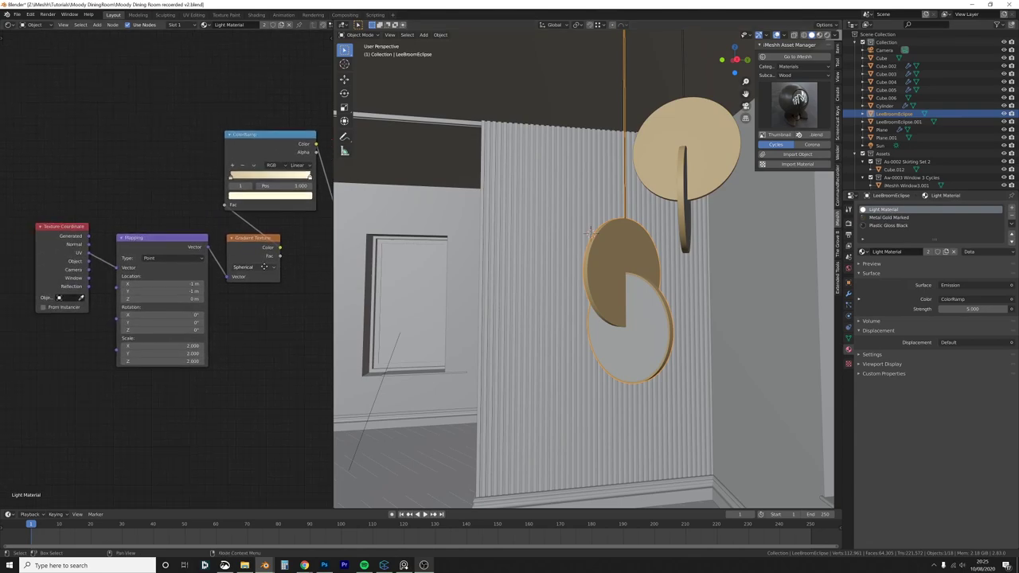
# Step: Arrange the Texture Coordinate, Mapping and Gradient Texture nodes closely together beside the ColorRamp
pyautogui.moveTo(223, 266); pyautogui.dragTo(212, 259, button='middle')
pyautogui.moveTo(169, 236); pyautogui.dragTo(153, 202)
pyautogui.moveTo(65, 229); pyautogui.dragTo(23, 182)
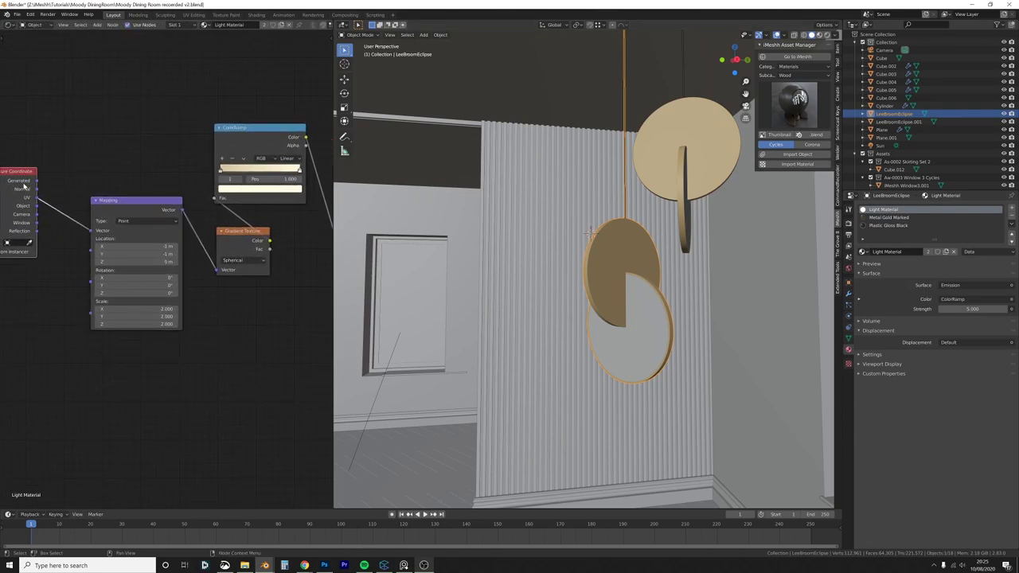
pyautogui.moveTo(21, 181); pyautogui.dragTo(40, 183, button='middle')
pyautogui.moveTo(36, 183); pyautogui.dragTo(52, 190)
pyautogui.moveTo(142, 215); pyautogui.dragTo(110, 187)
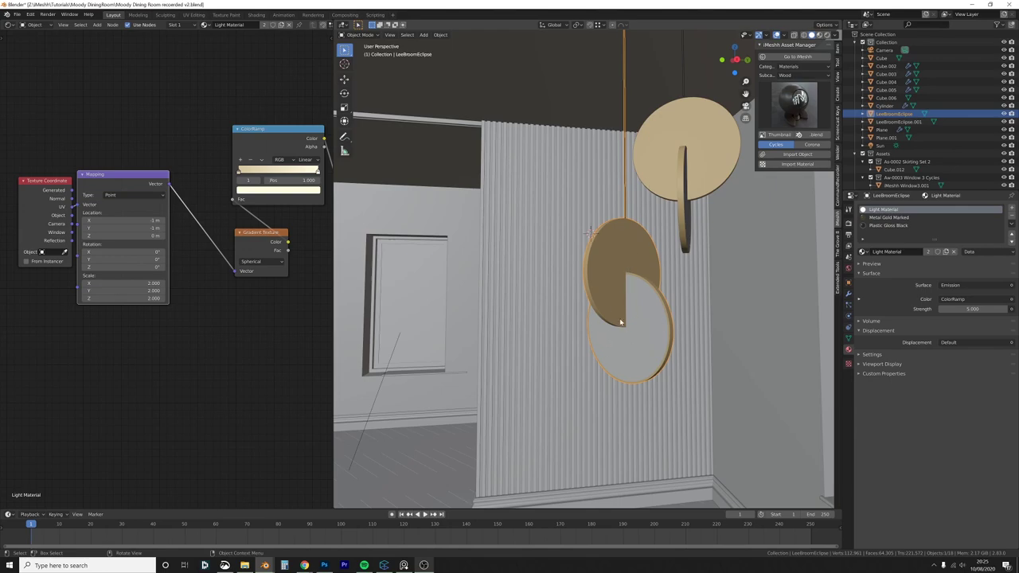
pyautogui.moveTo(255, 260); pyautogui.dragTo(190, 231)
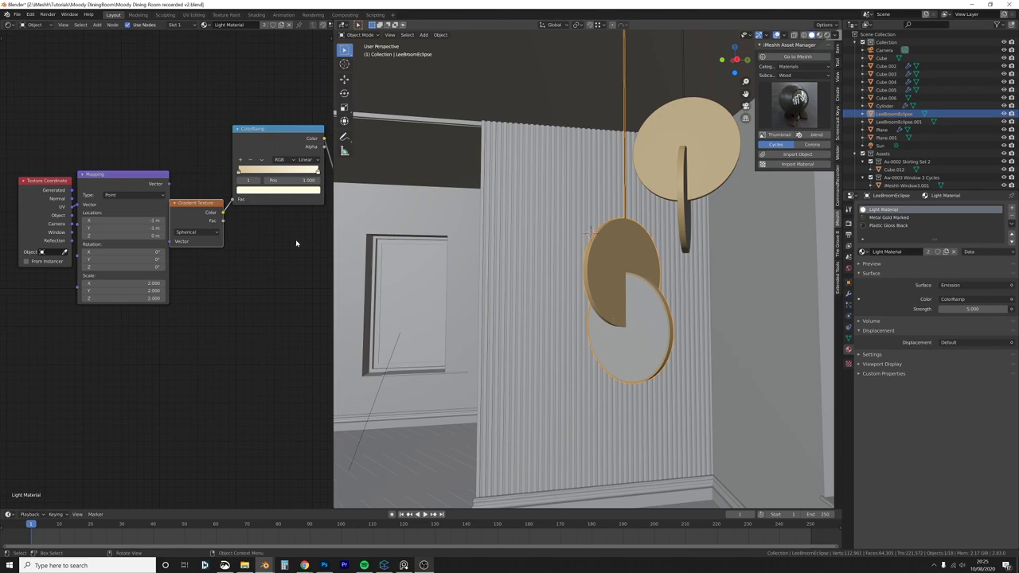
# Step: Isolate the lower pendant light and view its discs up close in rendered shading
pyautogui.press('KP_Divide')
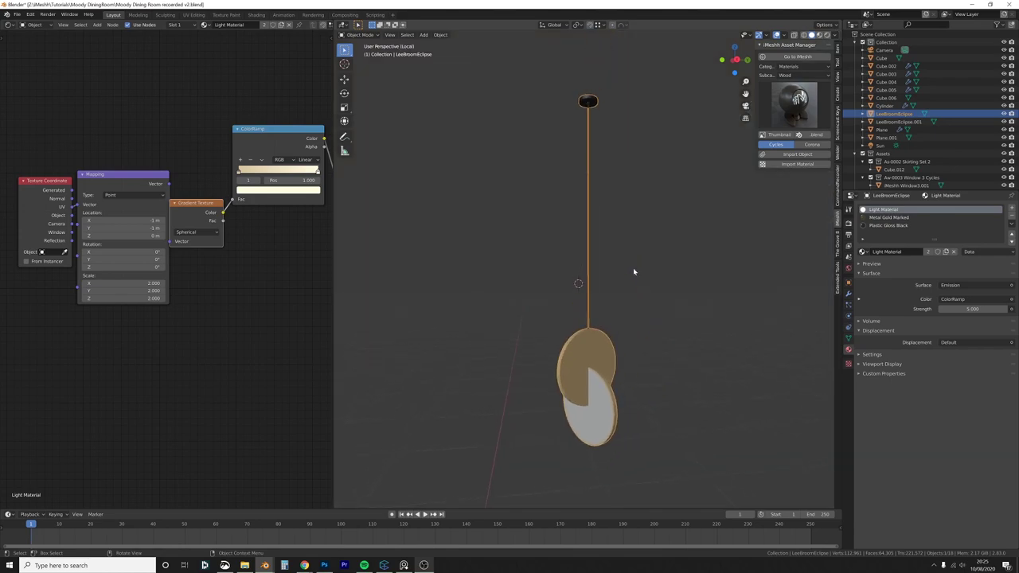
pyautogui.press('z')
pyautogui.click(639, 243)
pyautogui.keyDown('shift'); pyautogui.moveTo(661, 255); pyautogui.dragTo(624, 245, button='middle'); pyautogui.keyUp('shift')
pyautogui.scroll(2, 623, 244)
# Step: Set the Mapping node's X and Y location to 0 m and preview the Gradient Texture on the light disc
pyautogui.click(141, 221)
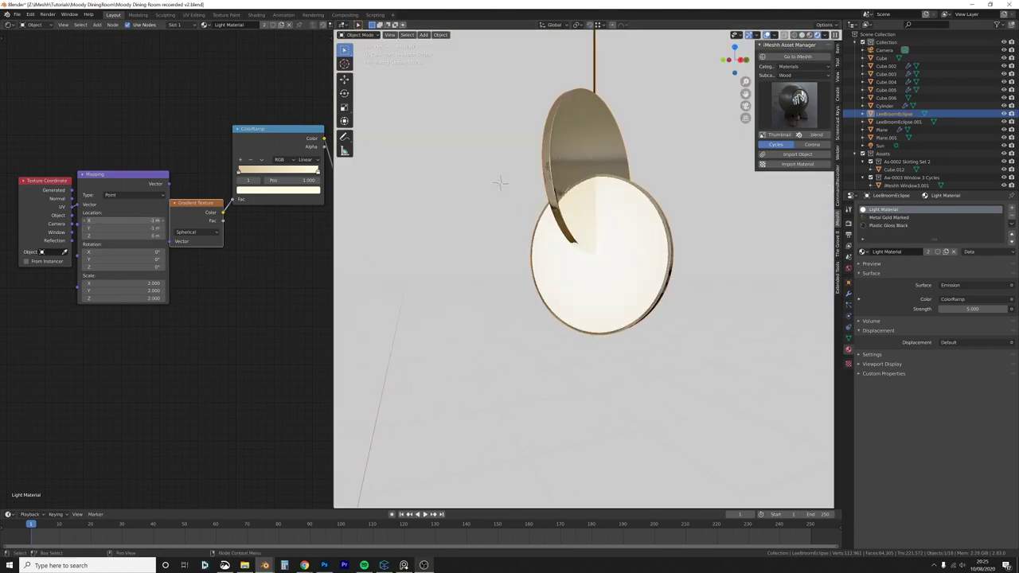
pyautogui.press('Return')
pyautogui.click(141, 228)
pyautogui.moveTo(157, 228); pyautogui.dragTo(167, 227)
pyautogui.keyDown('ctrl'); pyautogui.keyDown('shift'); pyautogui.click(194, 213); pyautogui.keyUp('shift'); pyautogui.keyUp('ctrl')
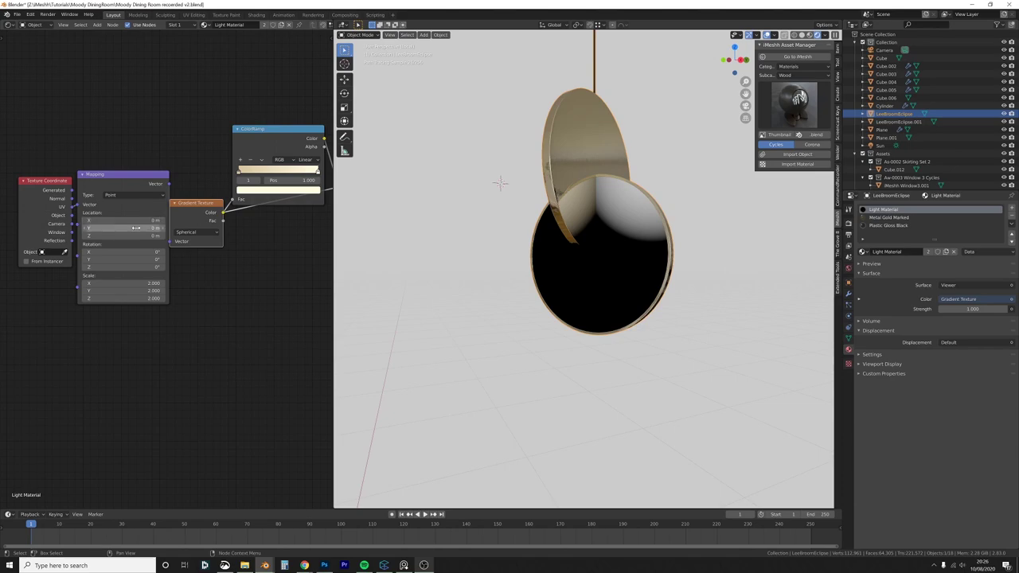
# Step: Set the Mapping node's X and Y location to -1 m
pyautogui.moveTo(137, 221); pyautogui.dragTo(137, 227)
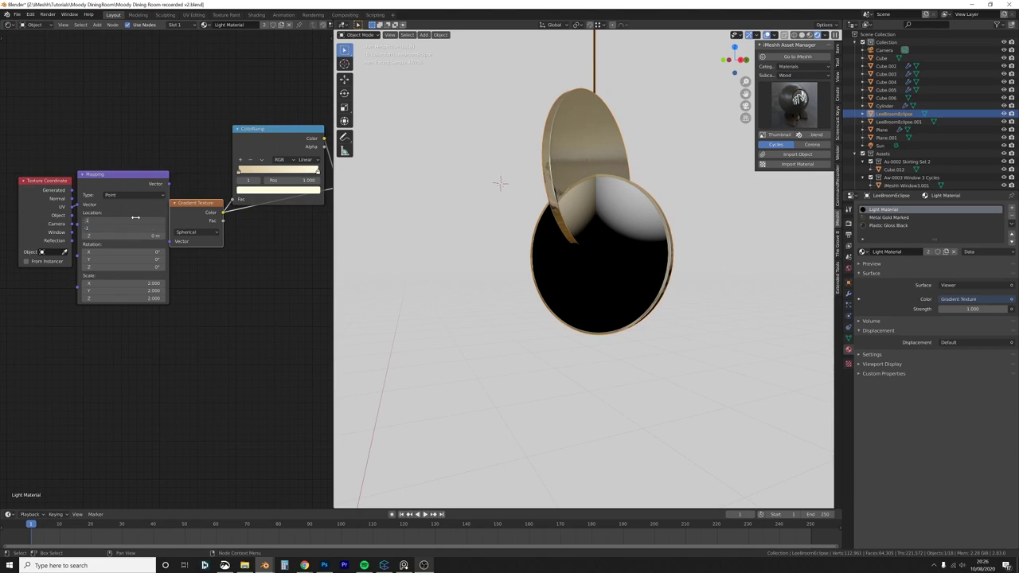
pyautogui.write('-1')
pyautogui.press('Return')
# Step: Examine the spherical gradient on the light disc from several angles, along with the ColorRamp and Emission nodes
pyautogui.moveTo(672, 204); pyautogui.dragTo(583, 189, button='middle')
pyautogui.moveTo(573, 147); pyautogui.dragTo(605, 160, button='middle')
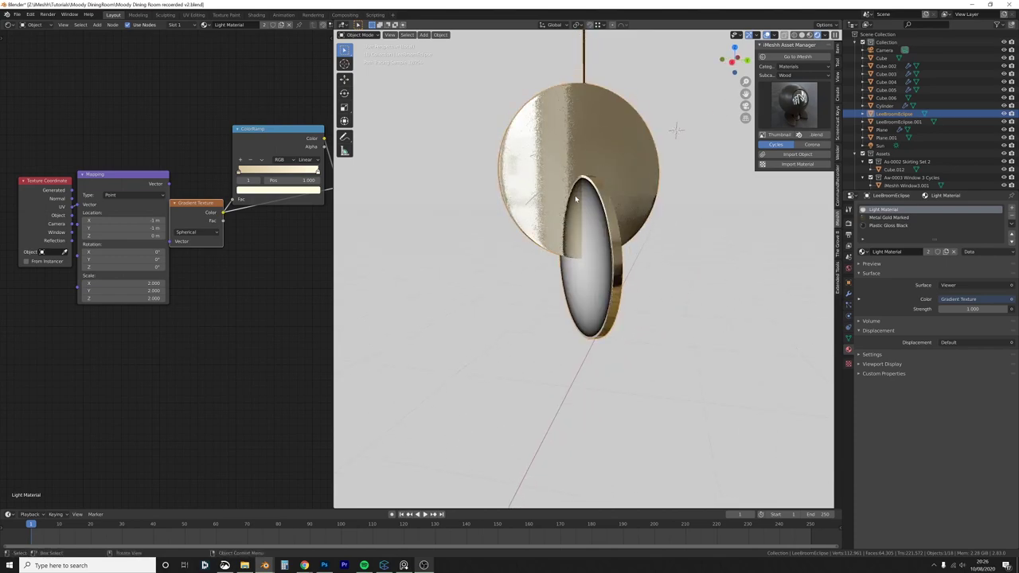
pyautogui.scroll(-2, 603, 197)
pyautogui.moveTo(601, 180); pyautogui.dragTo(724, 160, button='middle')
pyautogui.scroll(-3, 668, 168)
pyautogui.moveTo(271, 228); pyautogui.dragTo(172, 226, button='middle')
pyautogui.moveTo(305, 209); pyautogui.dragTo(271, 209, button='middle')
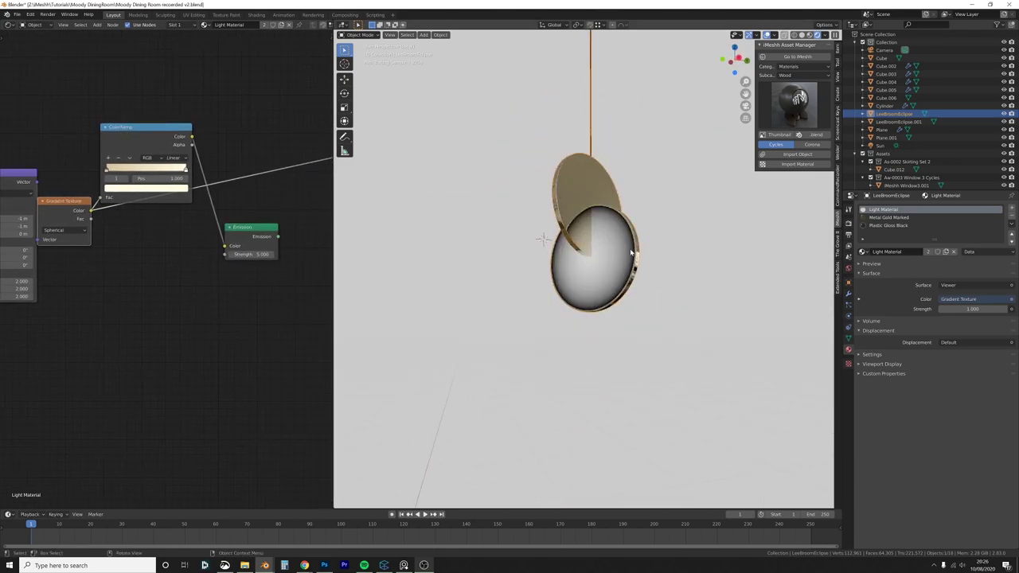
pyautogui.moveTo(653, 188); pyautogui.dragTo(612, 188, button='middle')
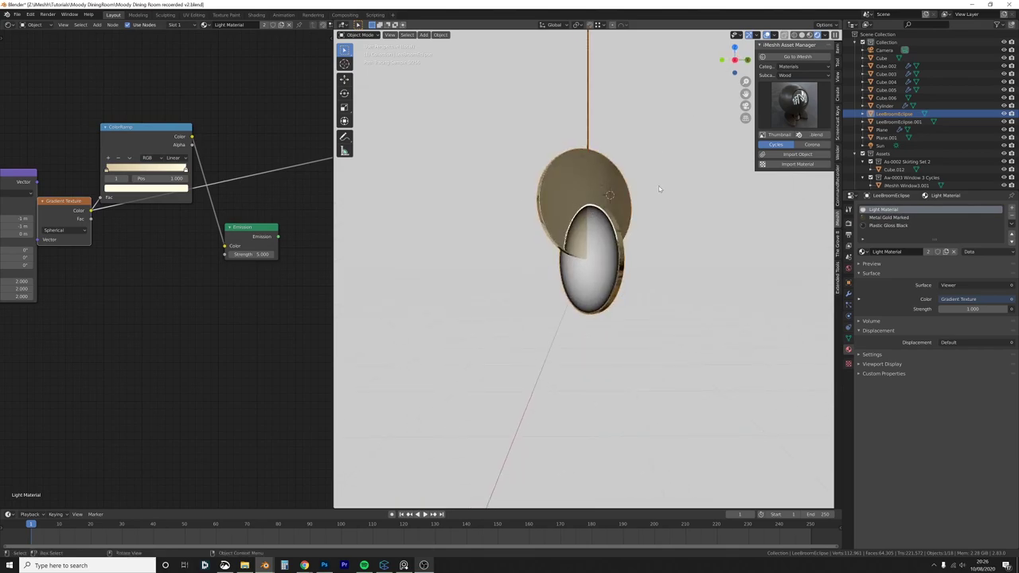
# Step: Browse the 1 Default Materials subcategory of the Materials category in the asset library
pyautogui.click(805, 68)
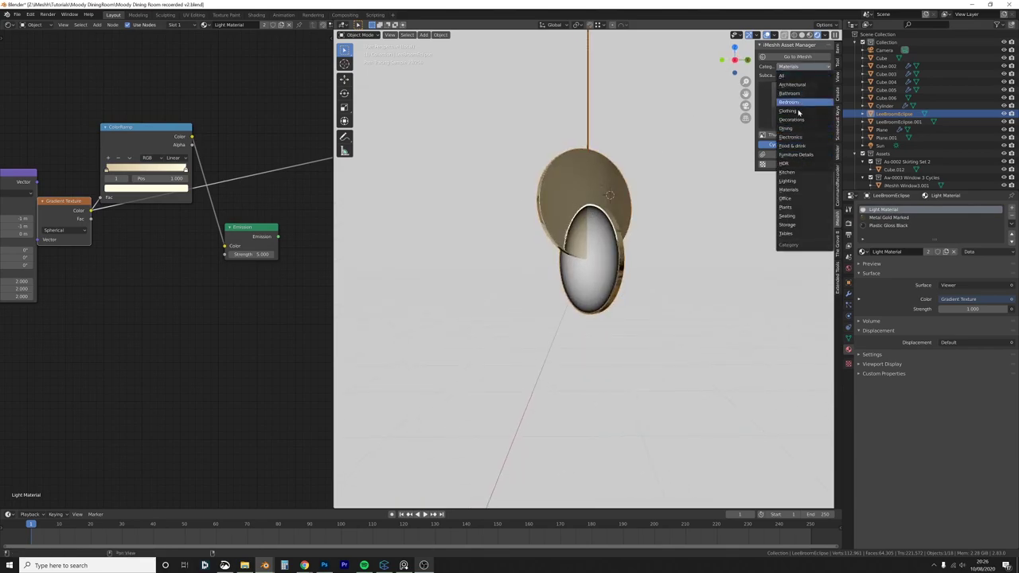
pyautogui.click(788, 189)
pyautogui.click(804, 75)
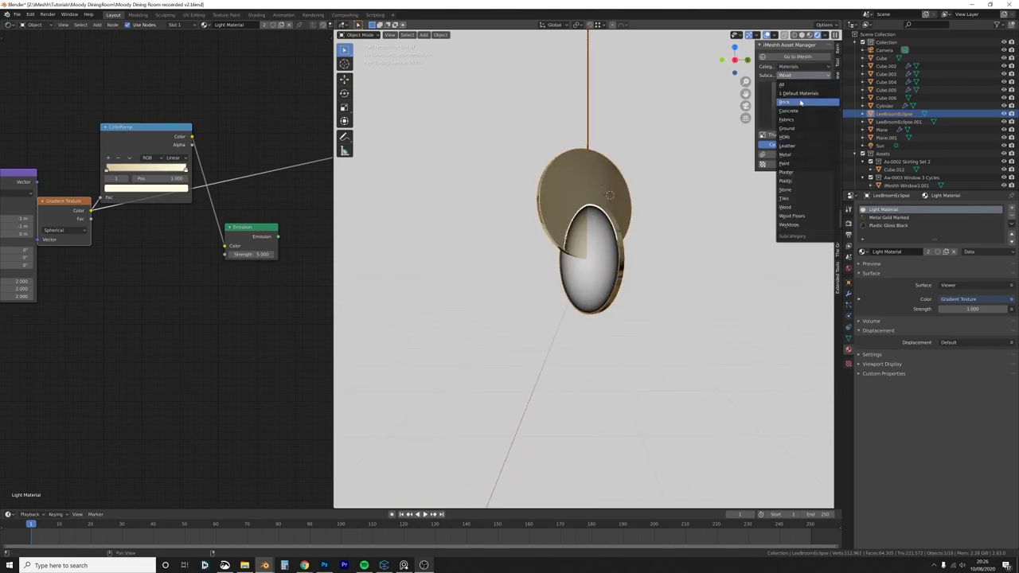
pyautogui.click(796, 100)
pyautogui.click(796, 101)
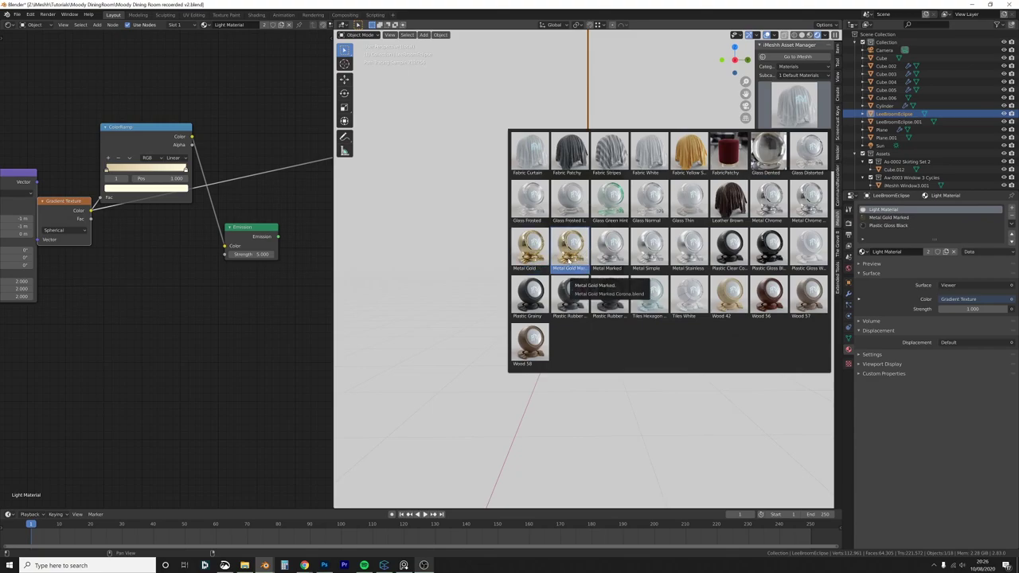
# Step: Connect the light material's Emission node to the material output and set its strength to 4
pyautogui.moveTo(274, 210); pyautogui.dragTo(256, 206, button='middle')
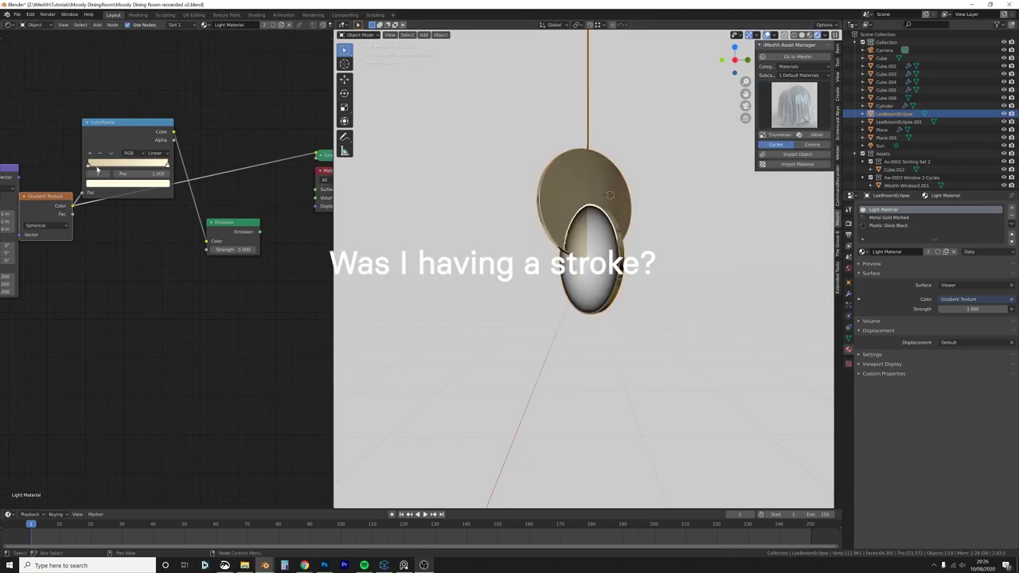
pyautogui.moveTo(97, 169)
pyautogui.mouseDown()
pyautogui.moveTo(107, 167)
pyautogui.moveTo(91, 165)
pyautogui.mouseUp()
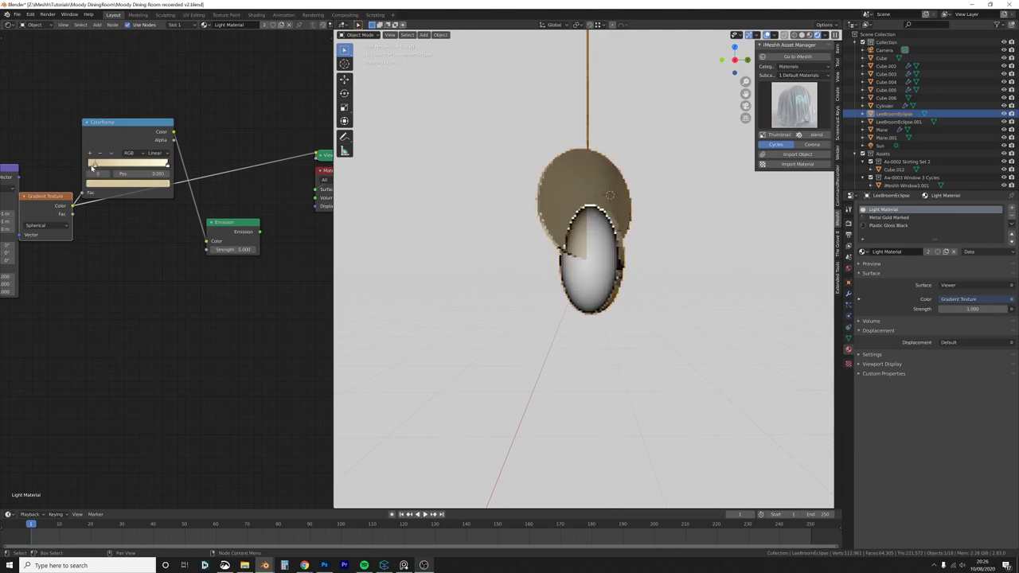
pyautogui.keyDown('ctrl'); pyautogui.keyDown('shift'); pyautogui.click(234, 228); pyautogui.keyUp('shift'); pyautogui.keyUp('ctrl')
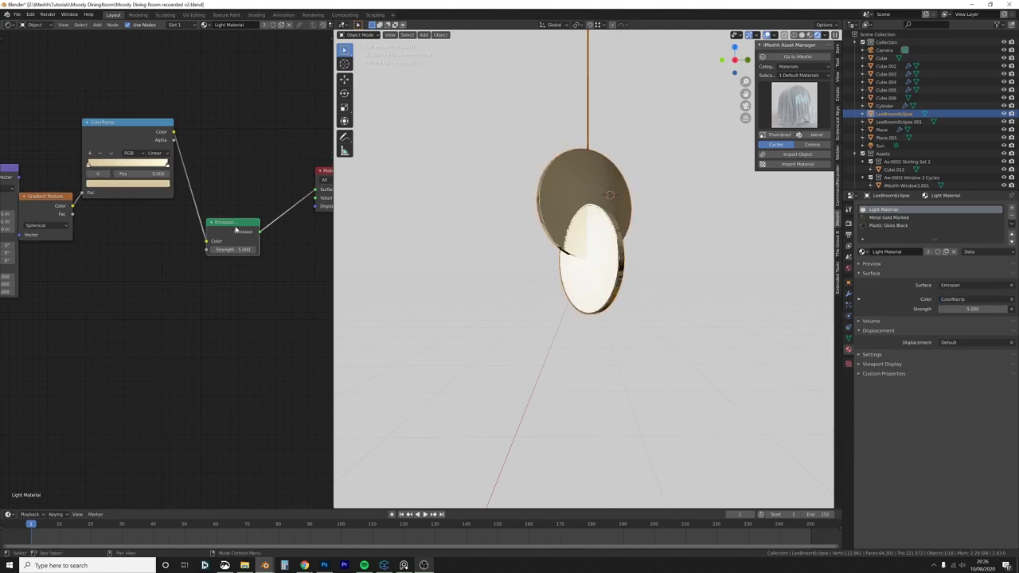
pyautogui.click(242, 250)
pyautogui.write('4')
pyautogui.press('Return')
pyautogui.moveTo(581, 239); pyautogui.dragTo(626, 240, button='middle')
pyautogui.scroll(-5, 625, 240)
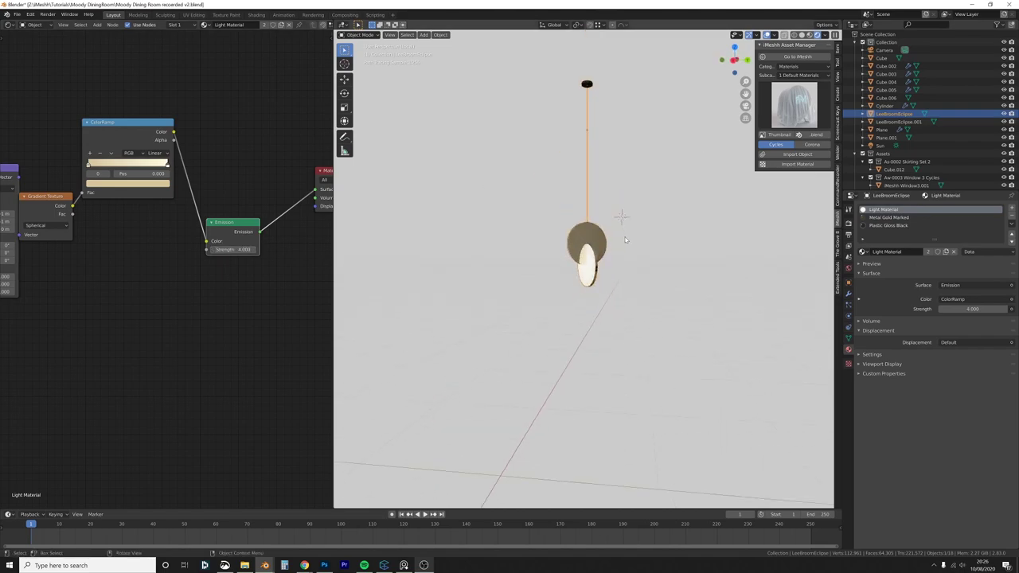
# Step: Return from the isolated light to the solid-shaded camera view and move both pendant lights vertically
pyautogui.press('z')
pyautogui.click(665, 229)
pyautogui.press('KP_Divide')
pyautogui.press('KP_0')
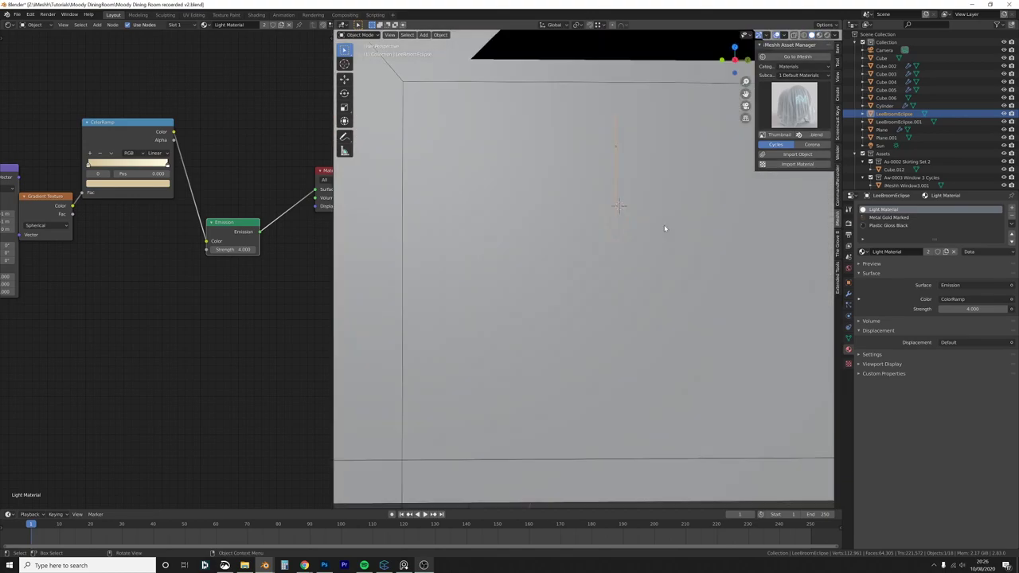
pyautogui.click(657, 165)
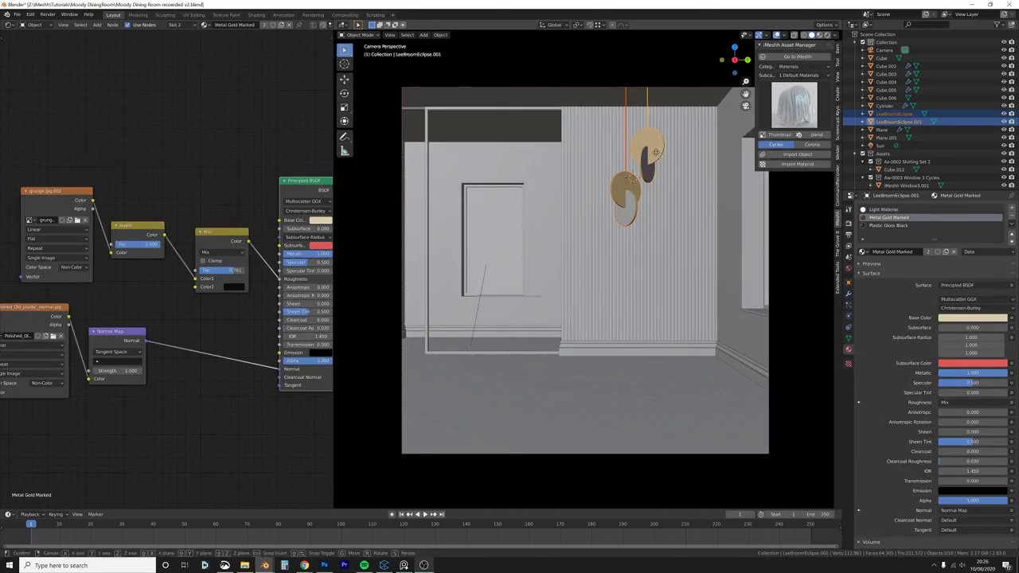
pyautogui.press('g')
pyautogui.press('z')
pyautogui.click(660, 166)
pyautogui.keyDown('shift'); pyautogui.moveTo(694, 183); pyautogui.dragTo(670, 187, button='middle'); pyautogui.keyUp('shift')
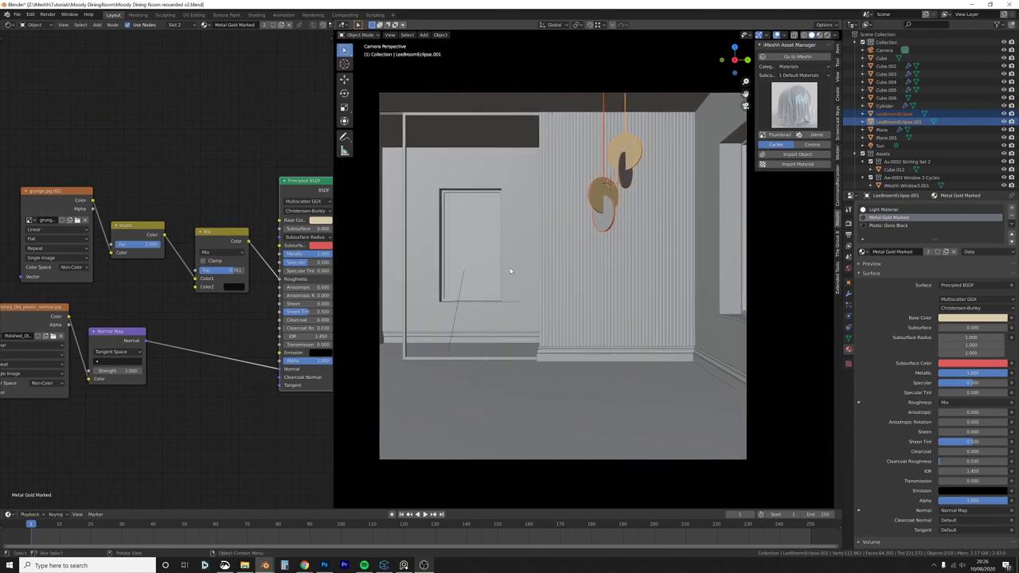
# Step: Import the SC-0014 Silhouette Pedestal Table from the asset library's Dining Tables subcategory
pyautogui.click(804, 66)
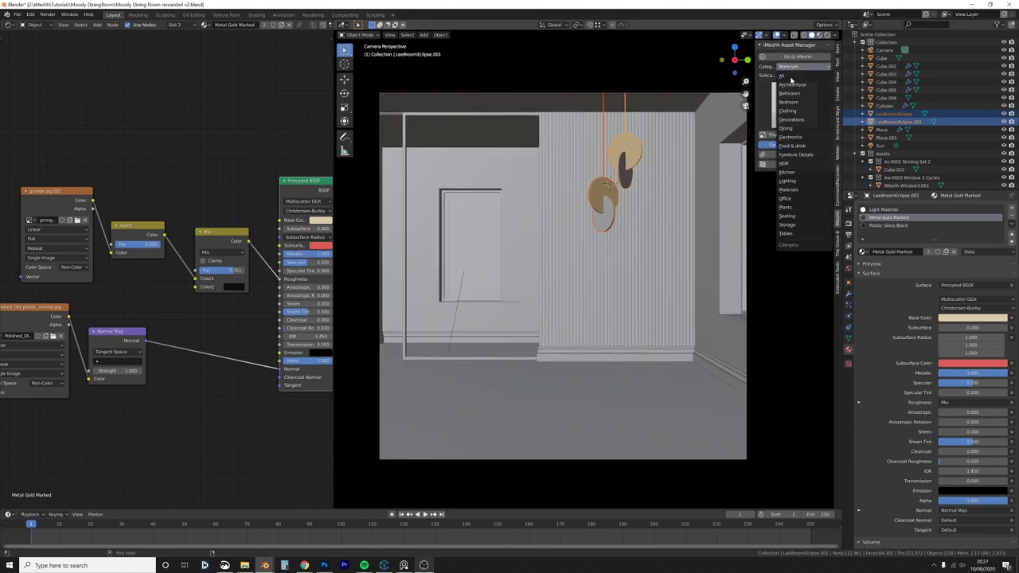
pyautogui.click(803, 233)
pyautogui.click(804, 75)
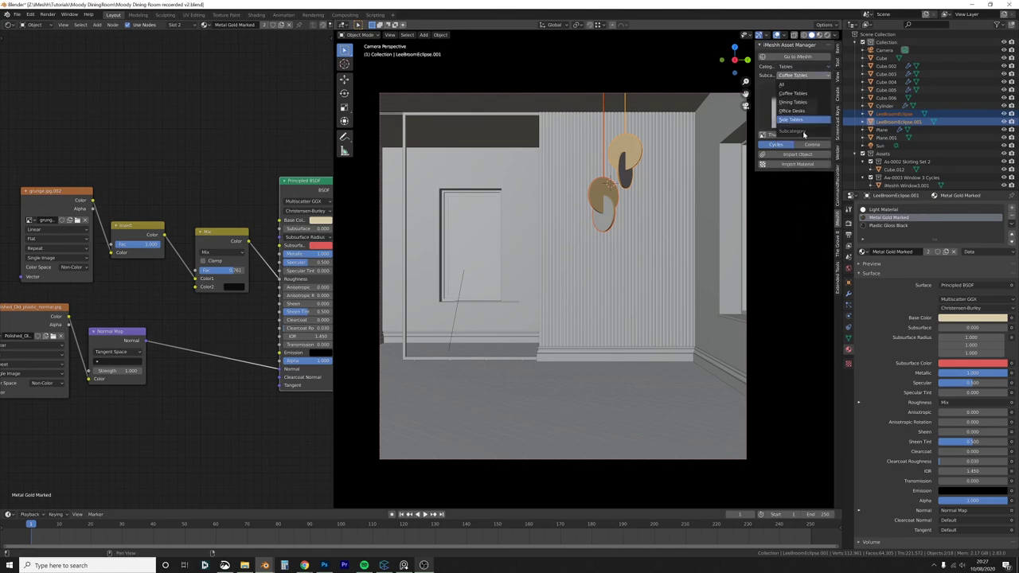
pyautogui.click(810, 102)
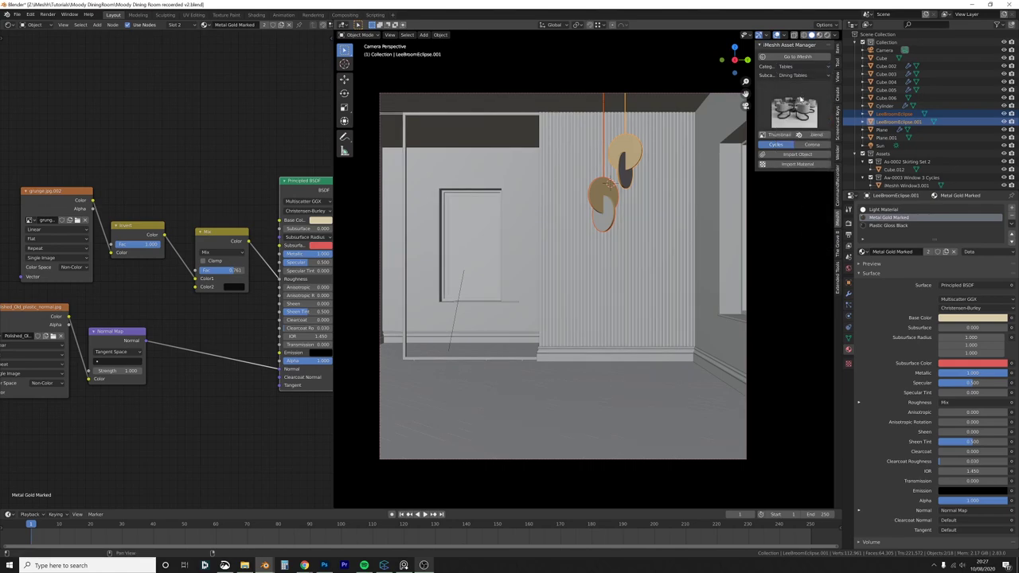
pyautogui.click(793, 111)
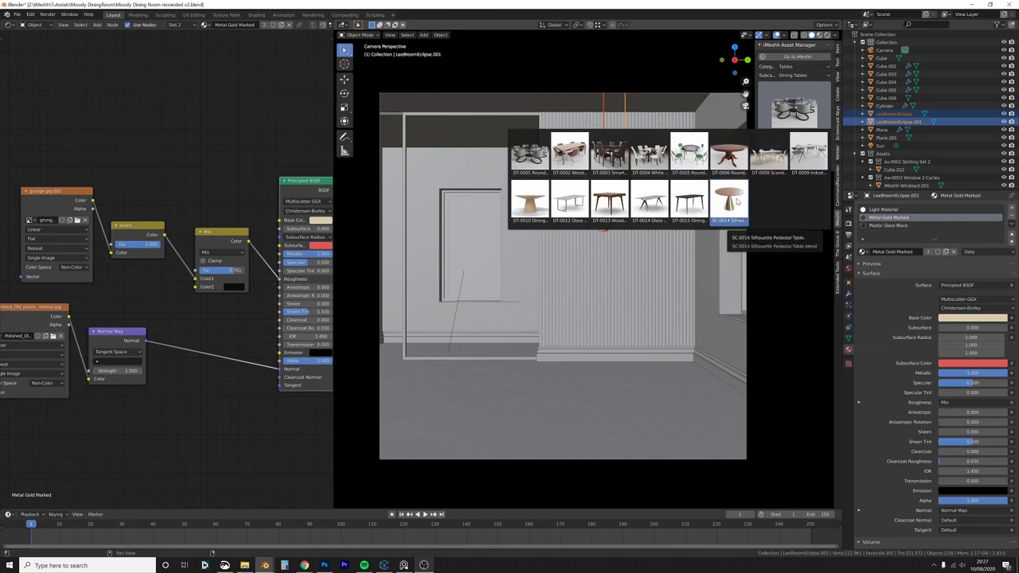
pyautogui.click(733, 207)
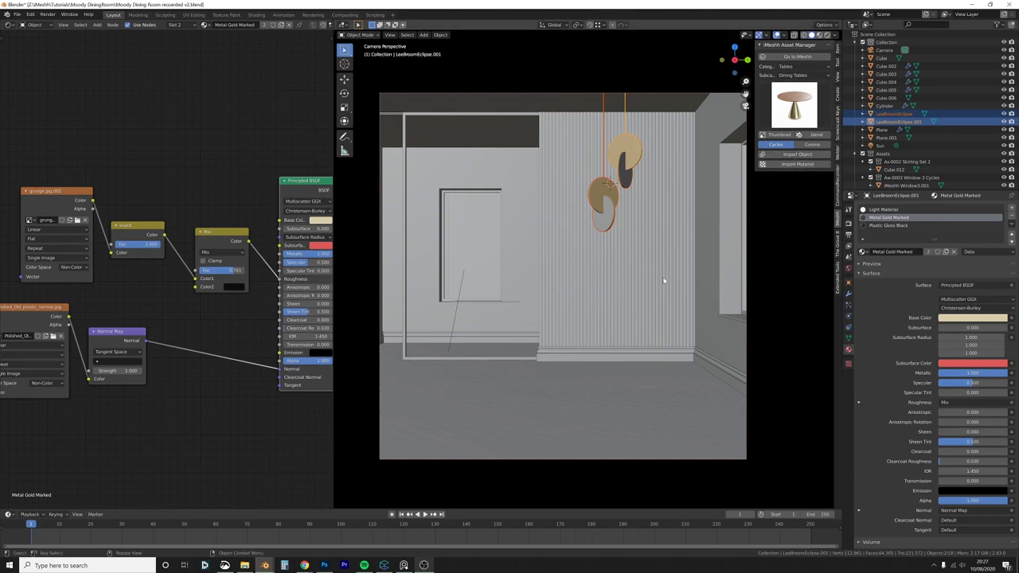
pyautogui.click(799, 155)
# Step: Move the pedestal table about 0.55 m along the global Y axis
pyautogui.press('g')
pyautogui.press('y')
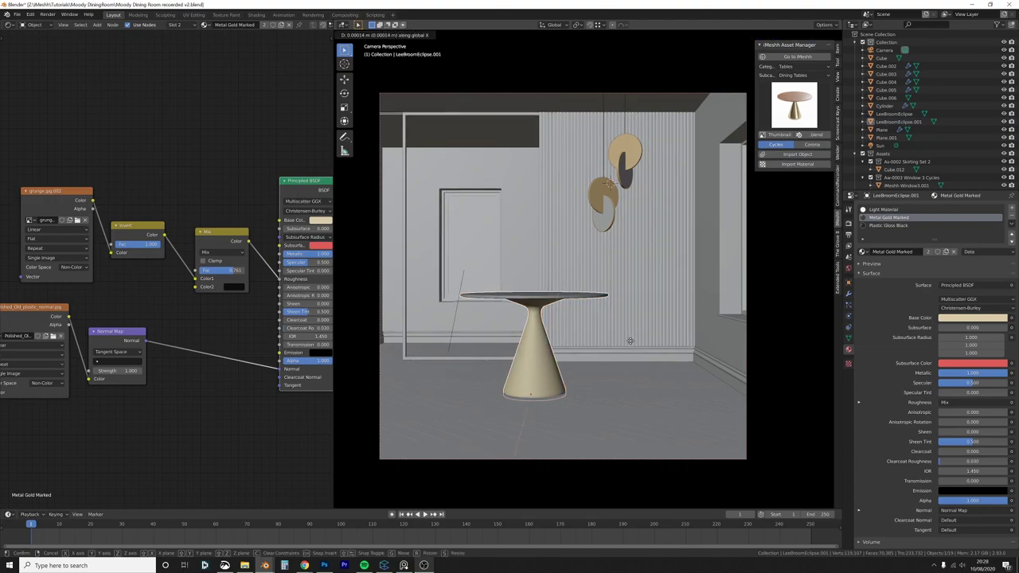
pyautogui.click(683, 385)
# Step: Adjust the table's height by about 0.02 m at floor level and shift it about 0.04 m along Y
pyautogui.scroll(6, 683, 386)
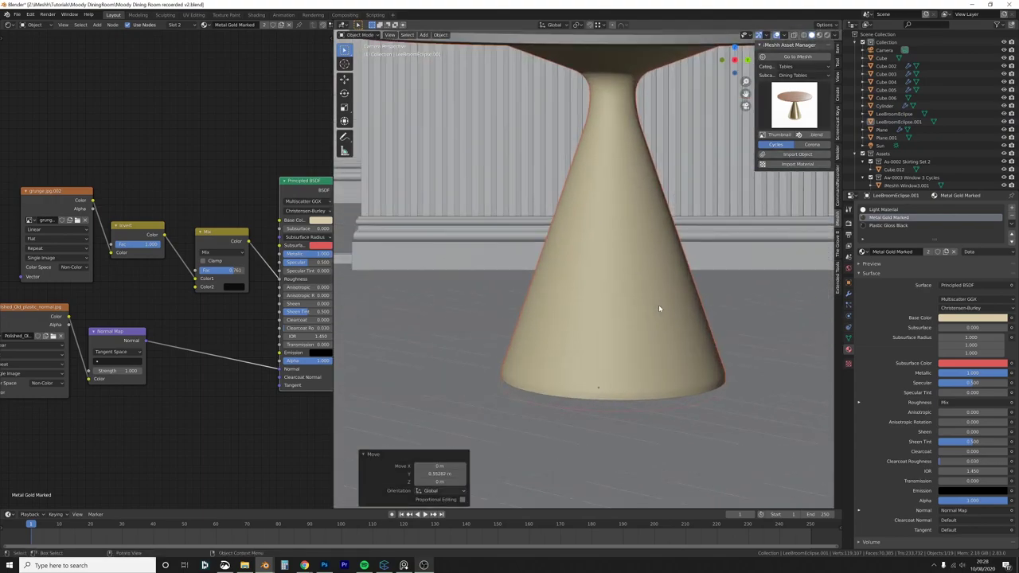
pyautogui.press('g')
pyautogui.press('z')
pyautogui.scroll(-5, 663, 198)
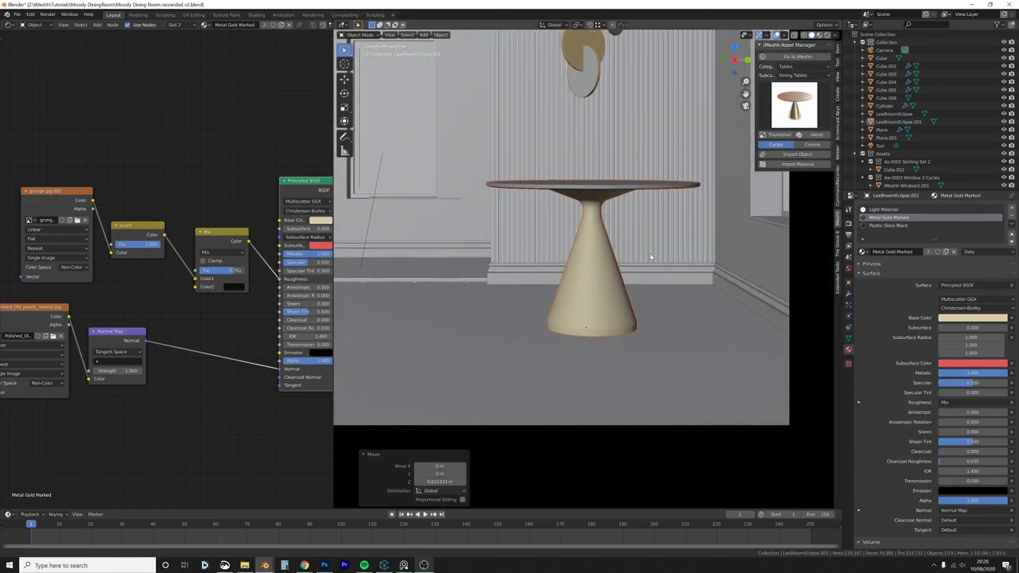
pyautogui.press('y')
pyautogui.click(723, 278)
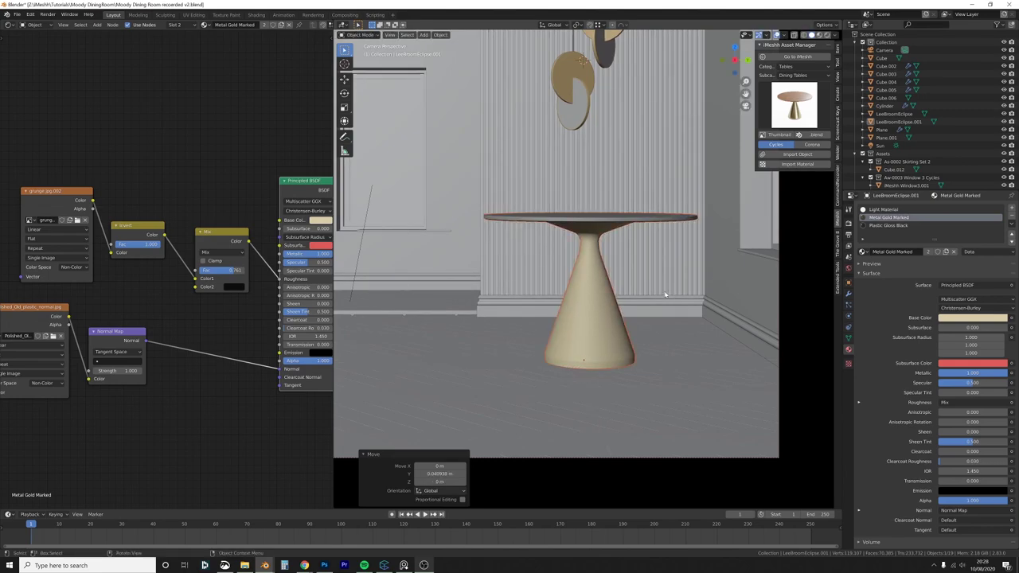
pyautogui.scroll(-1, 664, 296)
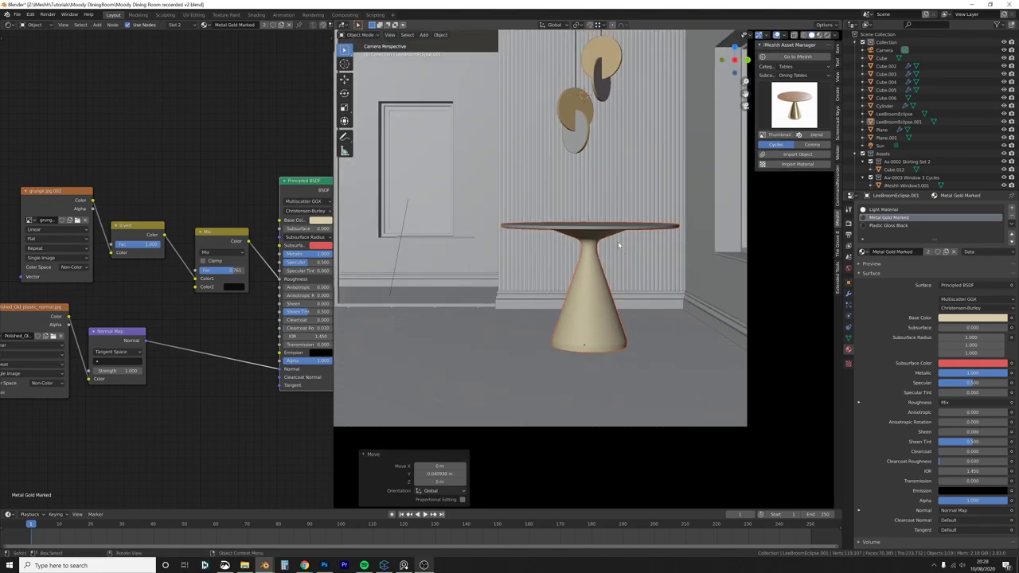
pyautogui.click(606, 238)
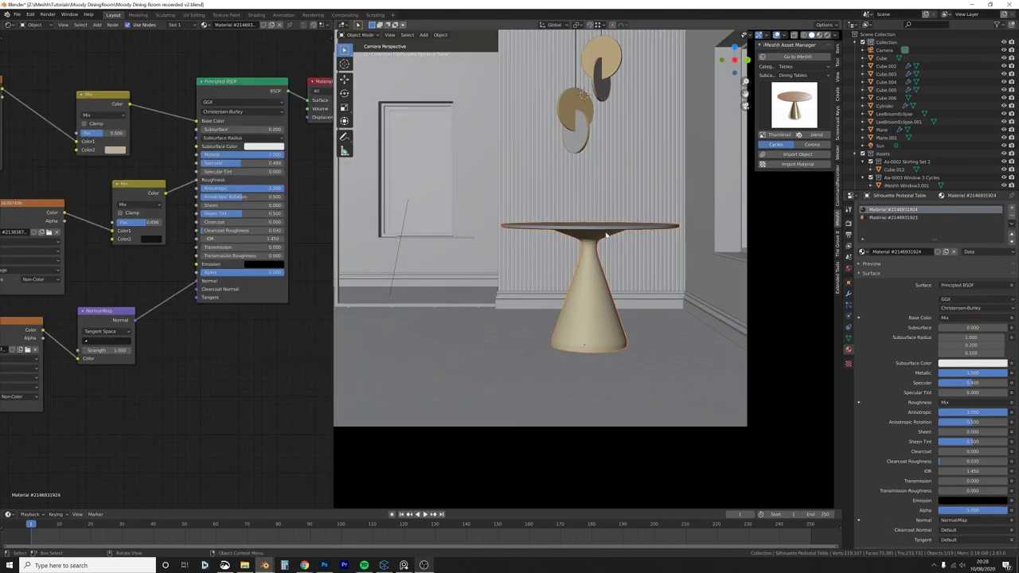
pyautogui.moveTo(160, 164); pyautogui.dragTo(207, 236, button='middle')
pyautogui.click(901, 219)
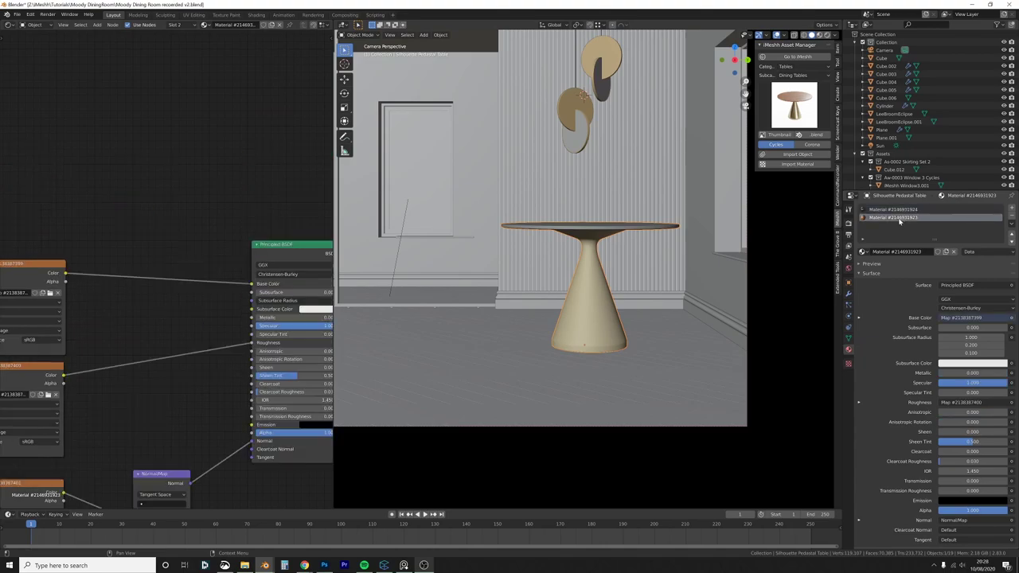
pyautogui.moveTo(144, 165); pyautogui.dragTo(218, 141, button='middle')
pyautogui.hotkey('shift', 'a')
pyautogui.click(210, 255)
pyautogui.write('hue')
pyautogui.press('Return')
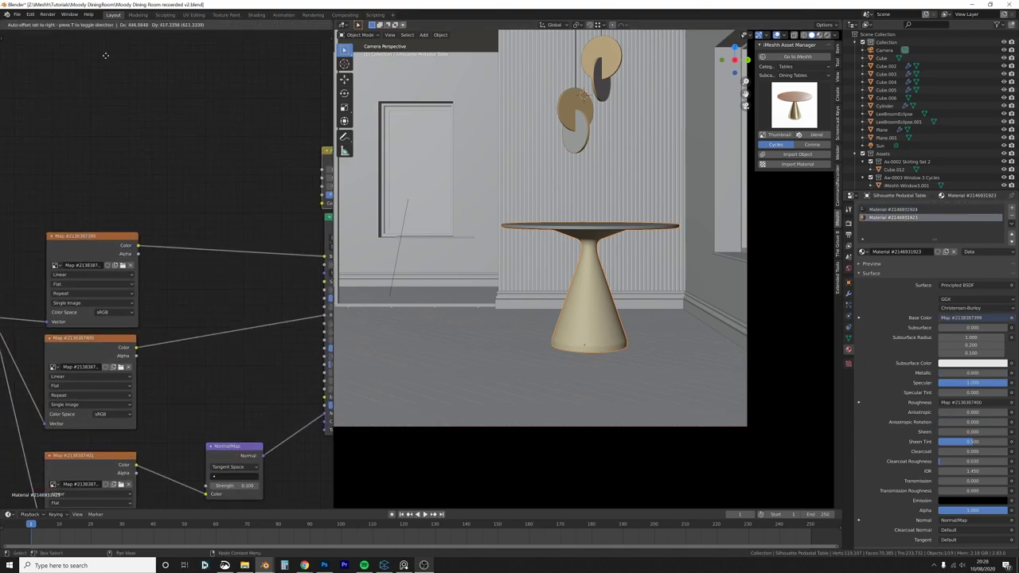
pyautogui.click(249, 239)
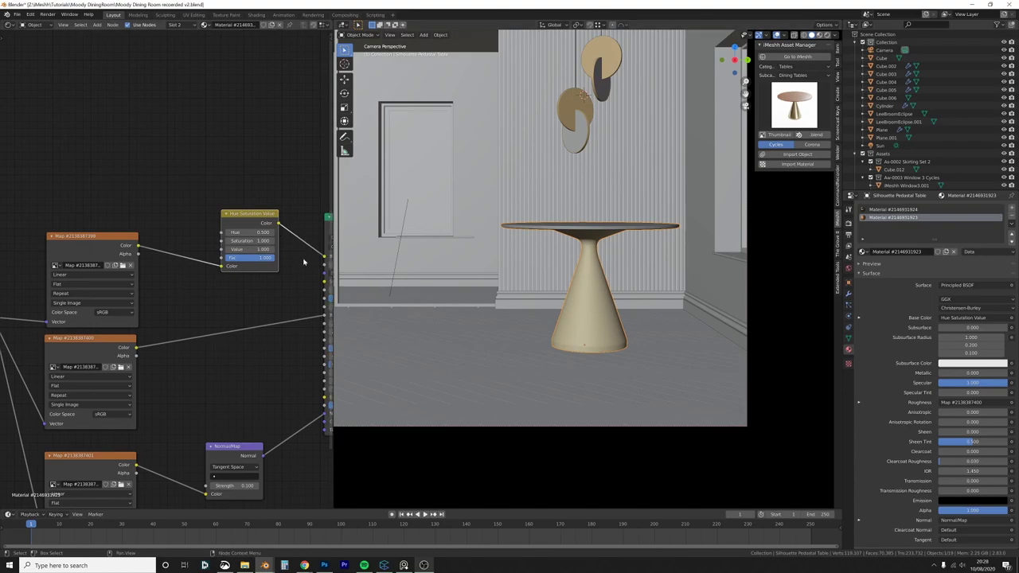
# Step: Set the Hue Saturation Value node's saturation to 0.8 and save the file
pyautogui.moveTo(305, 261); pyautogui.dragTo(269, 267, button='middle')
pyautogui.click(209, 246)
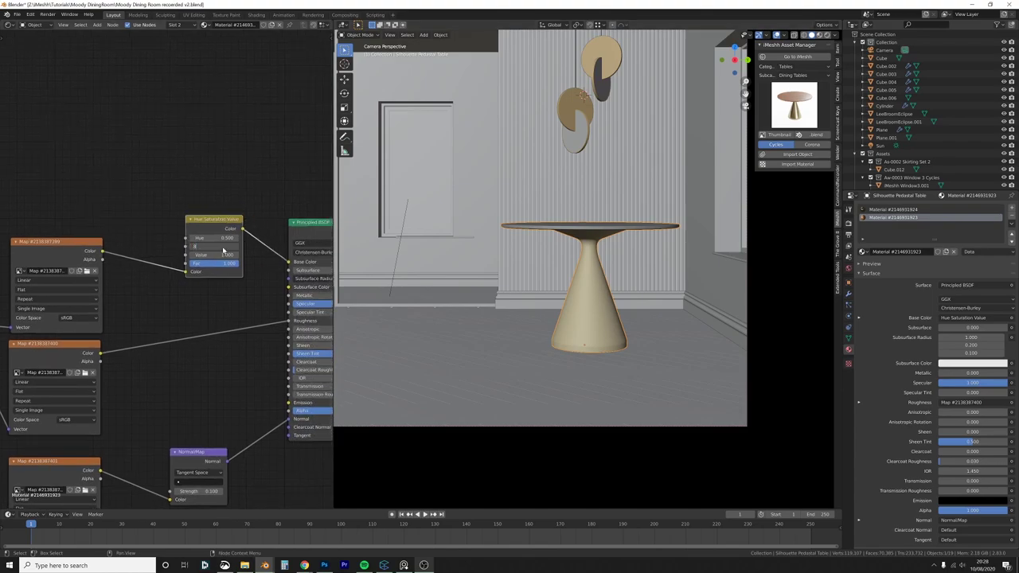
pyautogui.press('Return')
pyautogui.hotkey('ctrl', 's')
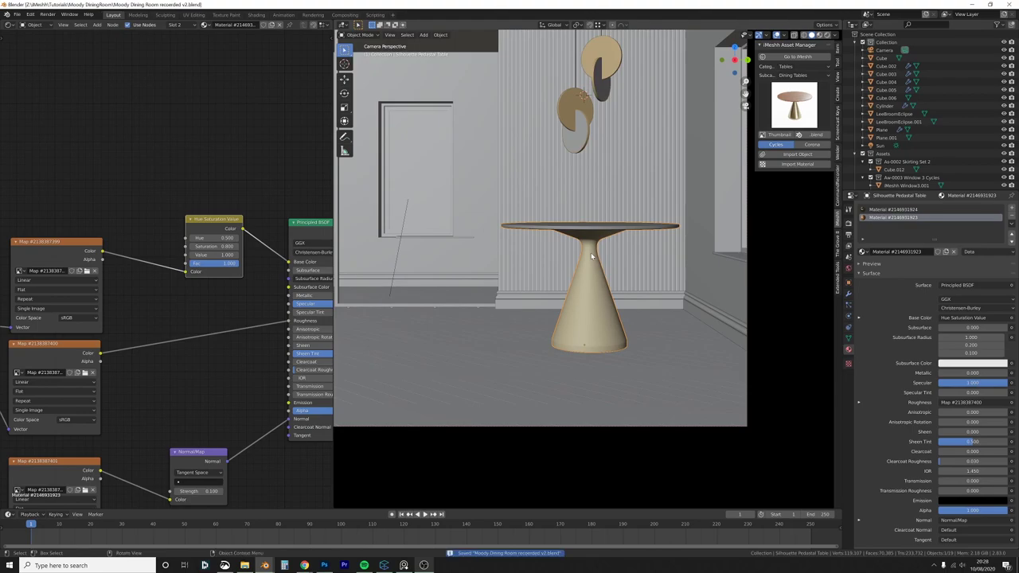
# Step: Import the tubular-frame armchair from the asset library's Seating category, Chairs subcategory
pyautogui.keyDown('shift'); pyautogui.moveTo(590, 253); pyautogui.dragTo(565, 290, button='middle'); pyautogui.keyUp('shift')
pyautogui.scroll(1, 571, 264)
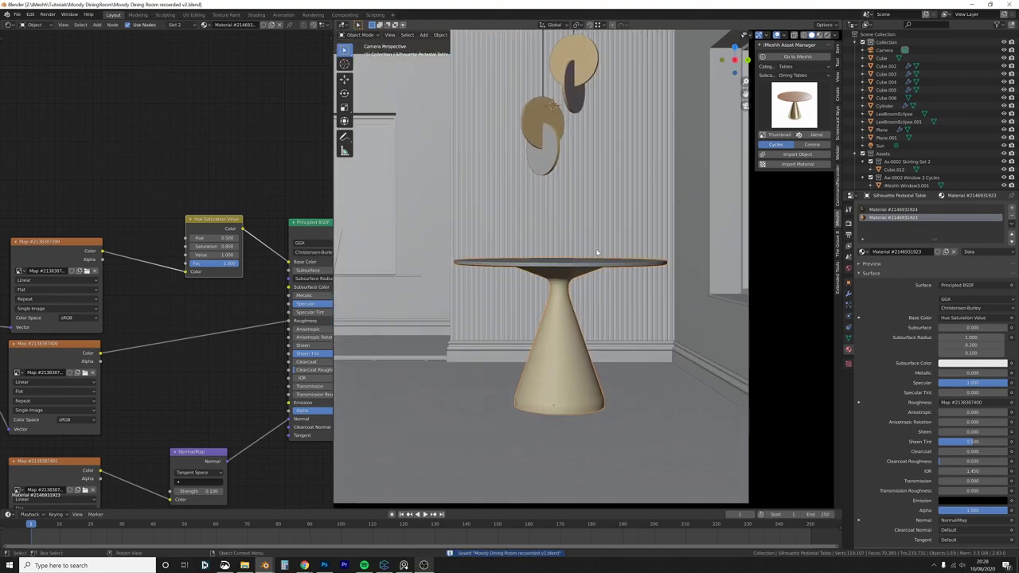
pyautogui.click(802, 66)
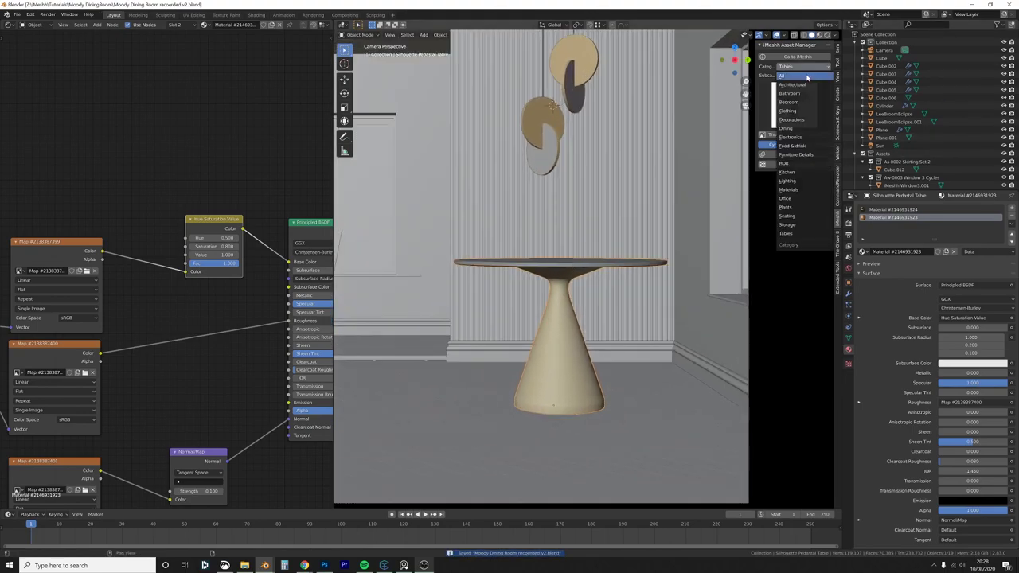
pyautogui.click(800, 217)
pyautogui.click(797, 99)
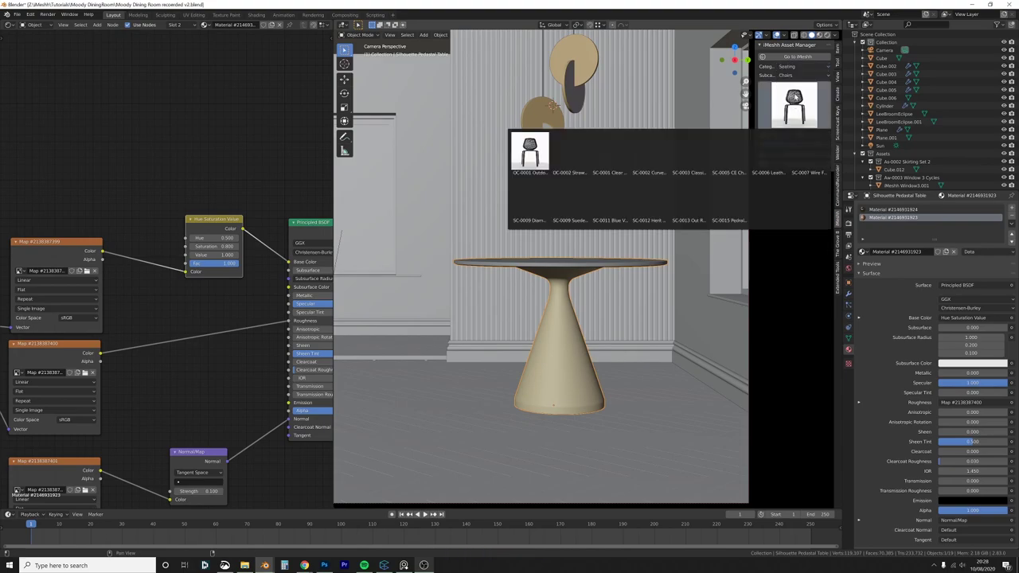
pyautogui.click(637, 207)
pyautogui.click(796, 154)
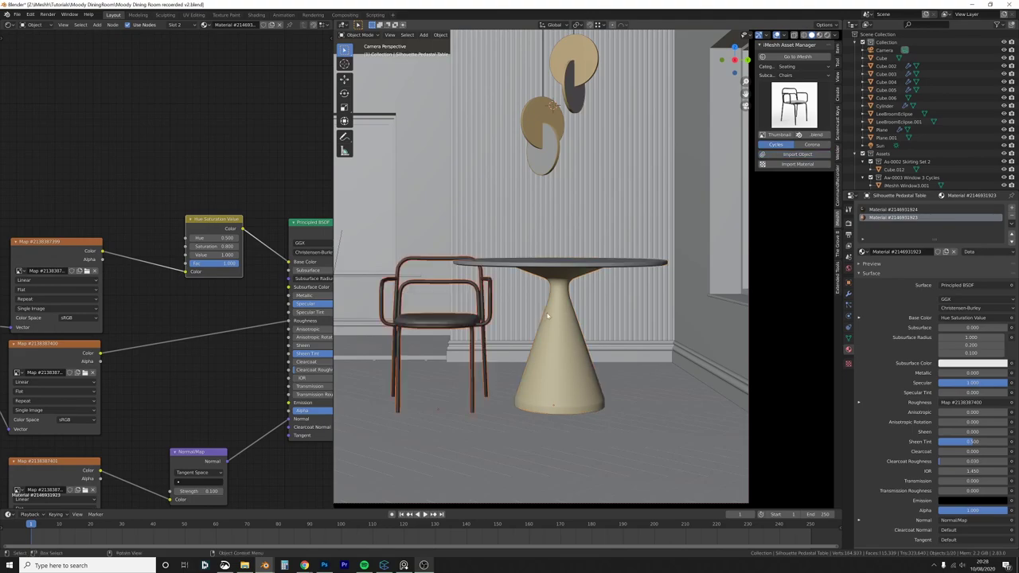
# Step: In the wireframe top view, rotate the chair about -90° and position it at the table's front edge
pyautogui.press('KP_0')
pyautogui.press('KP_7')
pyautogui.press('z')
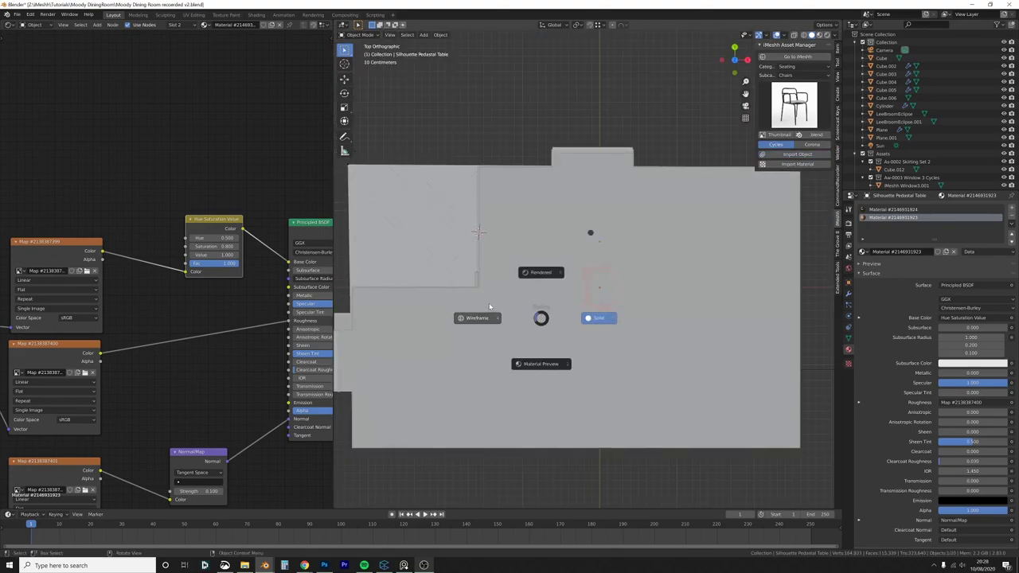
pyautogui.click(477, 318)
pyautogui.press('r')
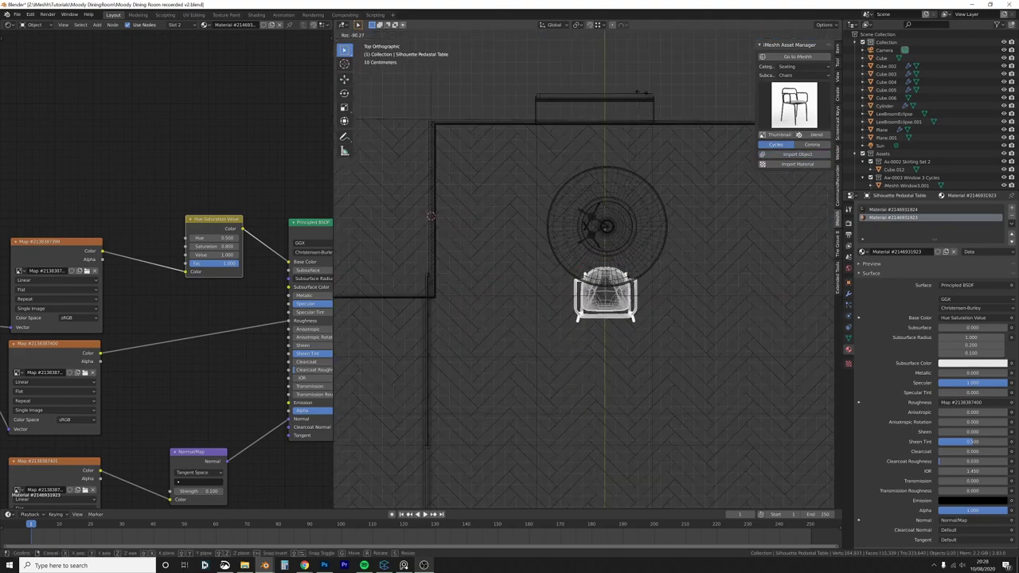
pyautogui.click(641, 92)
pyautogui.press('g')
pyautogui.click(693, 257)
# Step: Place a linked duplicate of the chair on the table's opposite side, about 1.26 m along Y, and rotate it 180°
pyautogui.hotkey('alt', 'd')
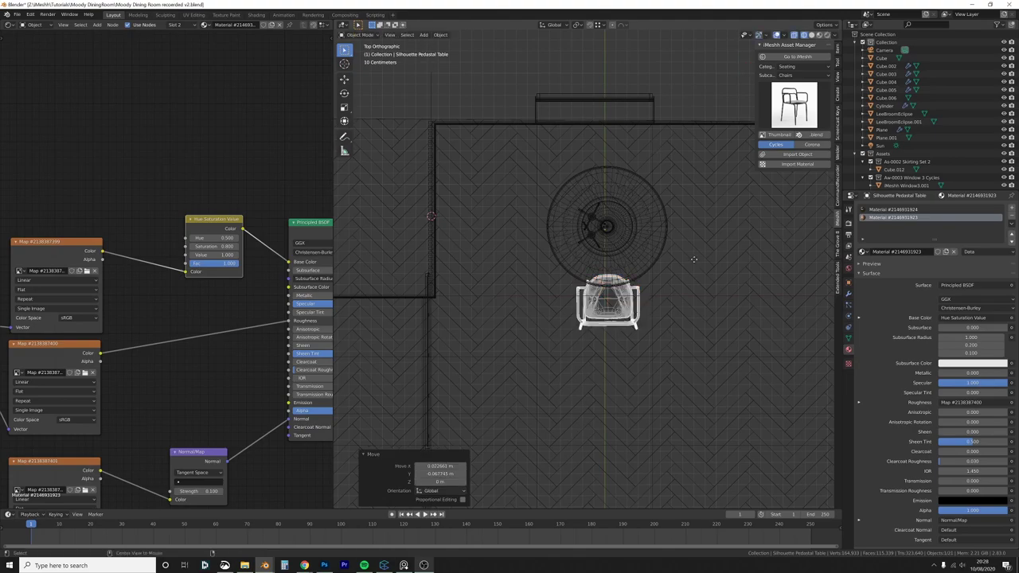
pyautogui.hotkey('alt', 'd')
pyautogui.click(641, 179)
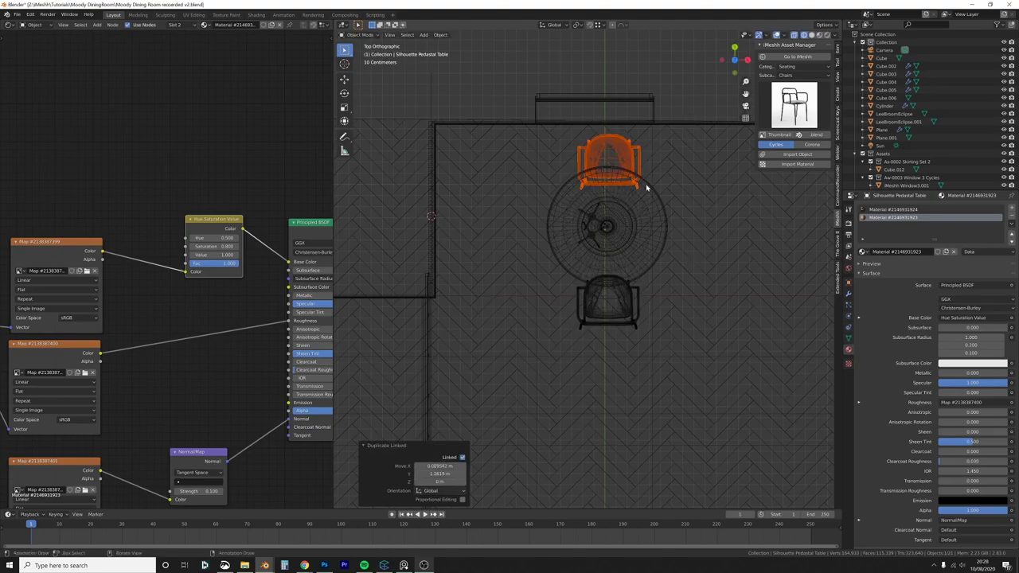
pyautogui.write('r180')
pyautogui.press('Return')
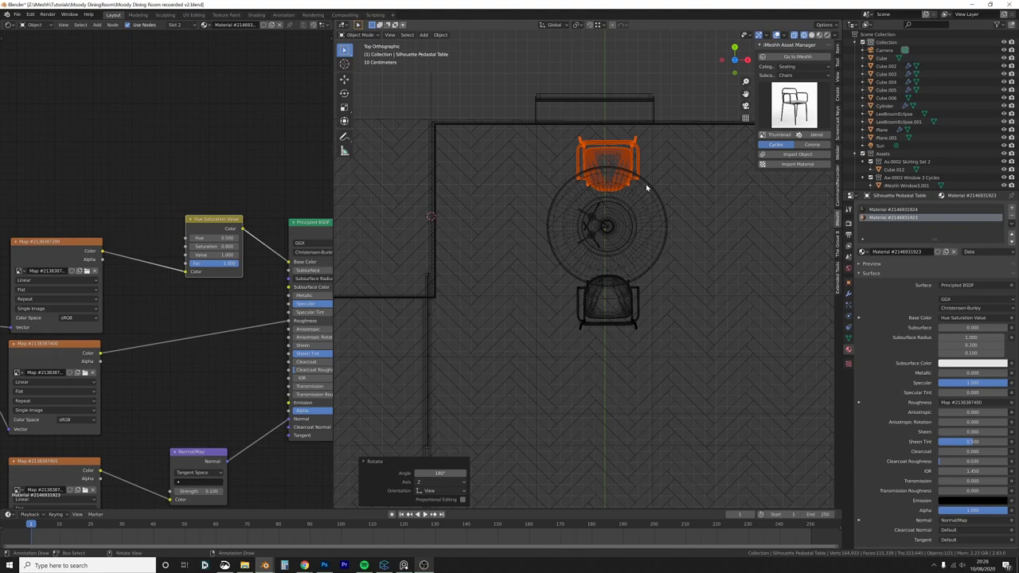
# Step: Nudge the far chair about 0.04 m away from the table and add linked duplicates of both chairs rotated 90°
pyautogui.press('g')
pyautogui.click(645, 180)
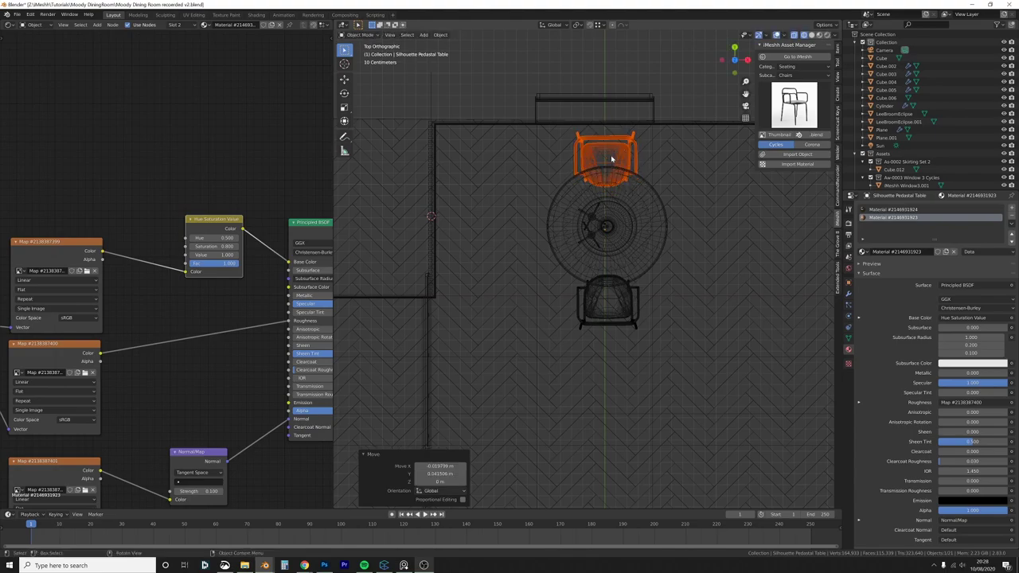
pyautogui.keyDown('shift'); pyautogui.click(637, 294); pyautogui.keyUp('shift')
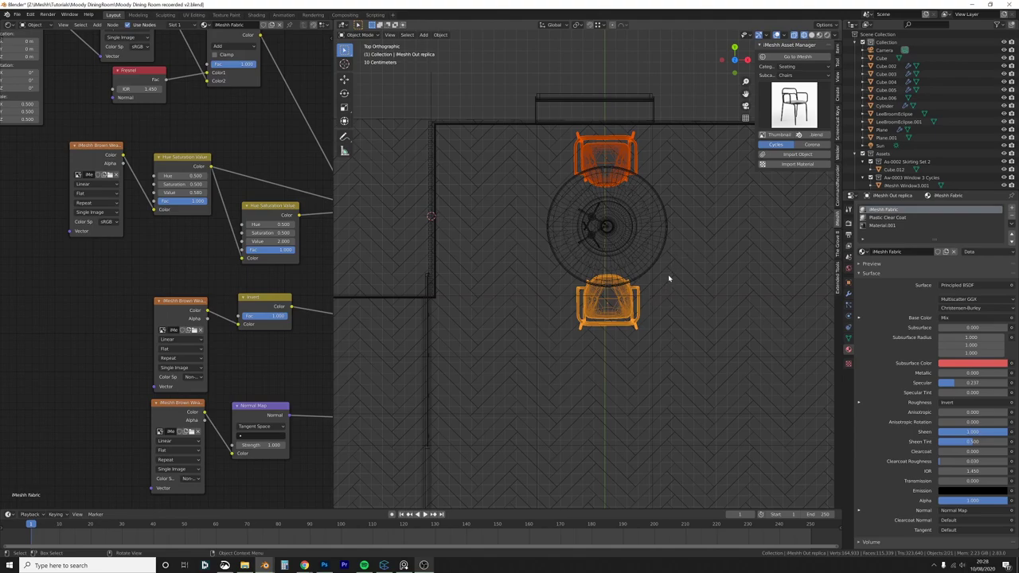
pyautogui.press('g')
pyautogui.rightClick(671, 262)
pyautogui.hotkey('alt', 'd')
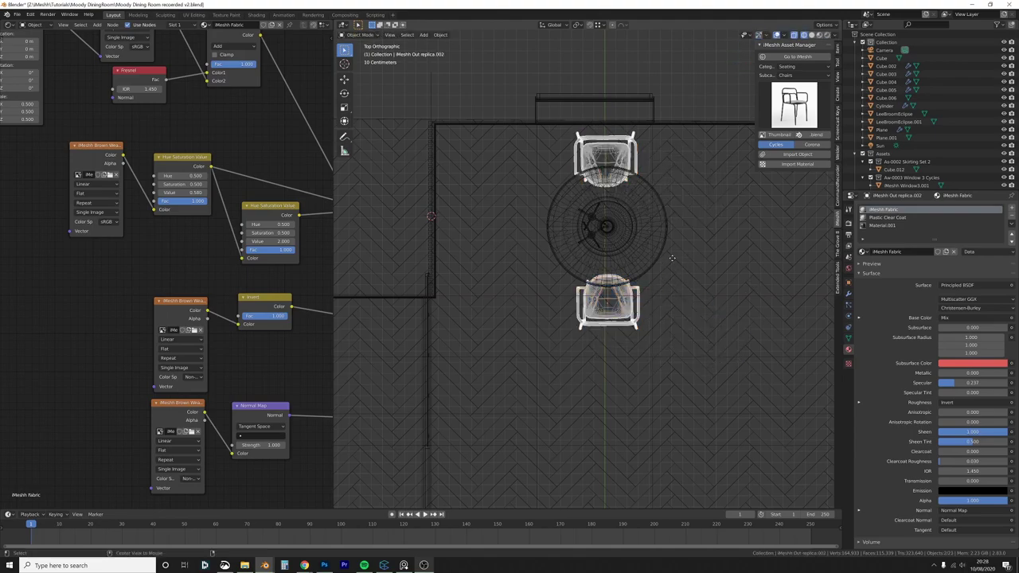
pyautogui.write('rr90')
pyautogui.press('Return')
# Step: Select all four chairs and raise them about 0.024 m along Z so their legs rest on the floor
pyautogui.moveTo(672, 258)
pyautogui.mouseDown(button='middle')
pyautogui.moveTo(626, 189)
pyautogui.moveTo(634, 231)
pyautogui.moveTo(631, 209)
pyautogui.moveTo(644, 221)
pyautogui.mouseUp(button='middle')
pyautogui.press('KP_Decimal')
pyautogui.press('z')
pyautogui.click(685, 226)
pyautogui.keyDown('shift'); pyautogui.click(723, 255); pyautogui.keyUp('shift')
pyautogui.moveTo(723, 254); pyautogui.dragTo(621, 271, button='middle')
pyautogui.keyDown('shift'); pyautogui.click(486, 263); pyautogui.keyUp('shift')
pyautogui.keyDown('shift'); pyautogui.moveTo(509, 350); pyautogui.dragTo(621, 303, button='middle'); pyautogui.keyUp('shift')
pyautogui.scroll(3, 621, 311)
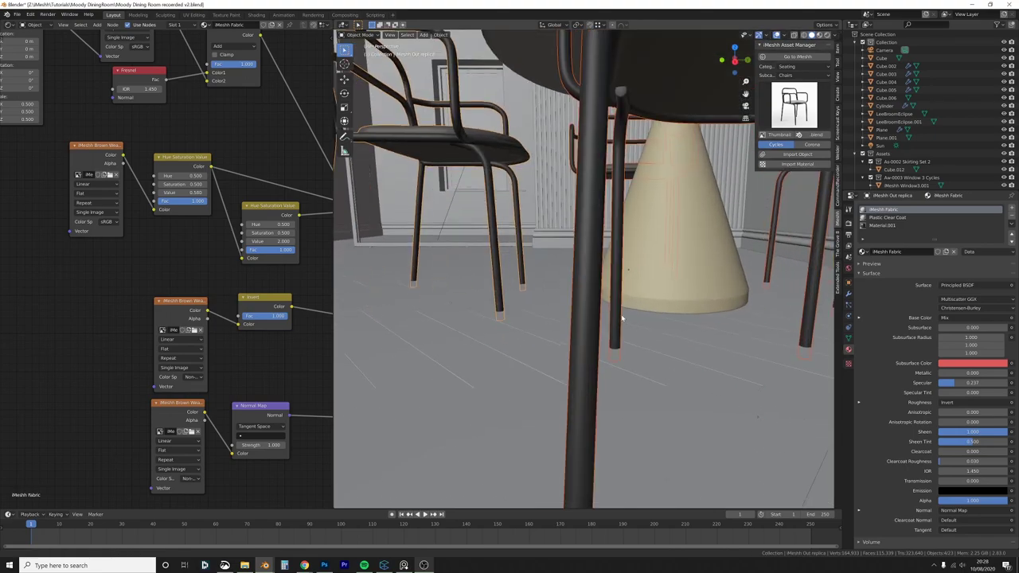
pyautogui.keyDown('shift'); pyautogui.moveTo(661, 334); pyautogui.dragTo(621, 252, button='middle'); pyautogui.keyUp('shift')
pyautogui.press('g')
pyautogui.press('z')
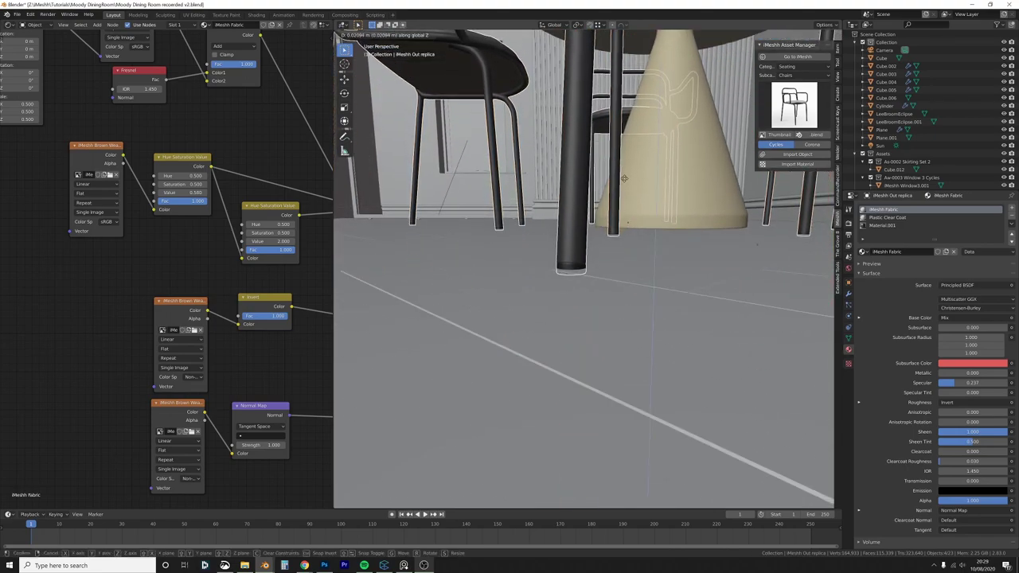
pyautogui.click(627, 176)
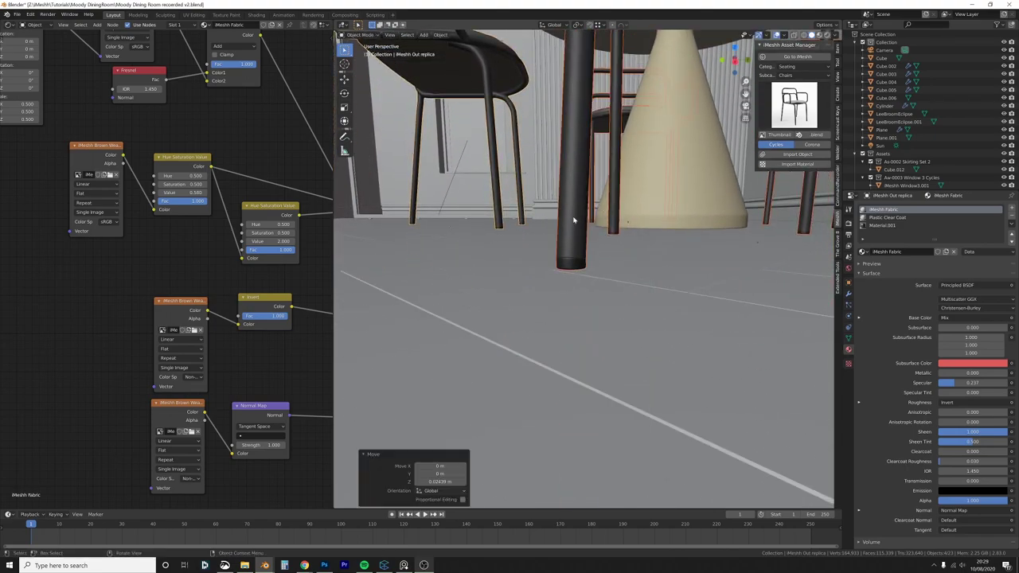
# Step: Change the shader editor area into a 3D viewport framing the camera view, and set the other viewport to top view
pyautogui.click(10, 25)
pyautogui.click(28, 53)
pyautogui.scroll(1, 232, 313)
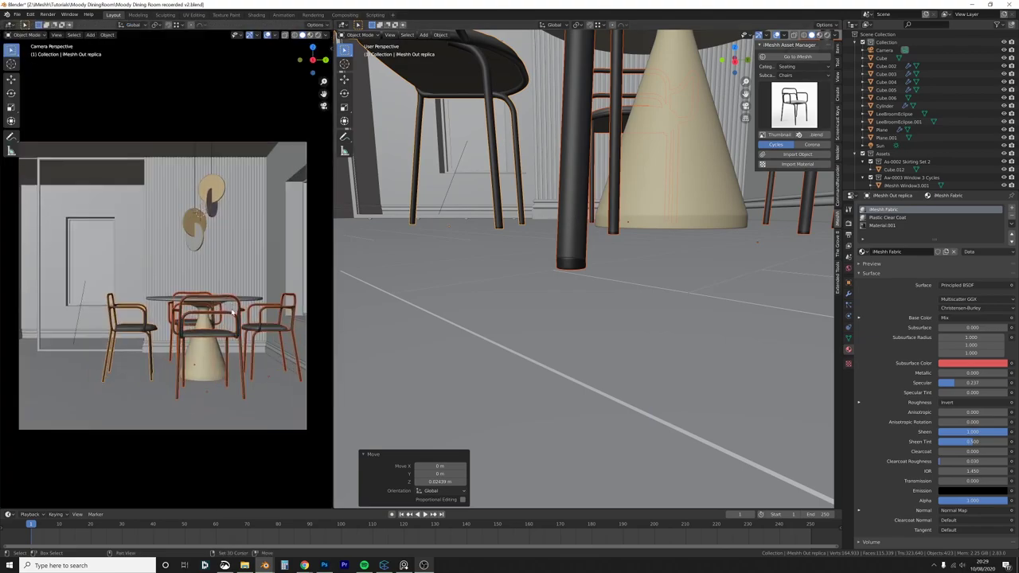
pyautogui.keyDown('shift'); pyautogui.moveTo(232, 313); pyautogui.dragTo(219, 297, button='middle'); pyautogui.keyUp('shift')
pyautogui.scroll(1, 220, 297)
pyautogui.keyDown('shift'); pyautogui.moveTo(710, 218); pyautogui.dragTo(660, 280, button='middle'); pyautogui.keyUp('shift')
pyautogui.scroll(-1, 661, 283)
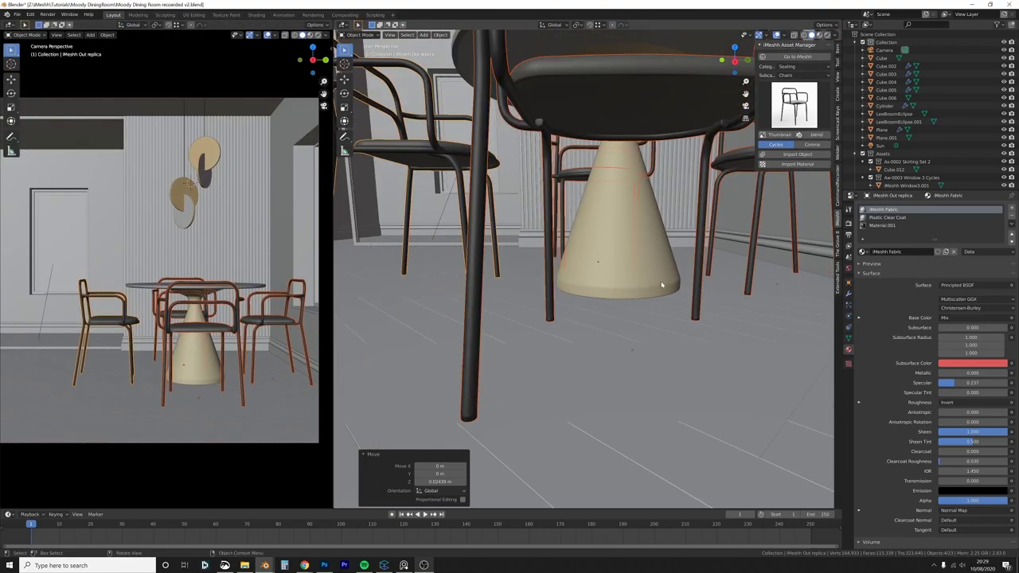
pyautogui.press('`')
pyautogui.click(656, 261)
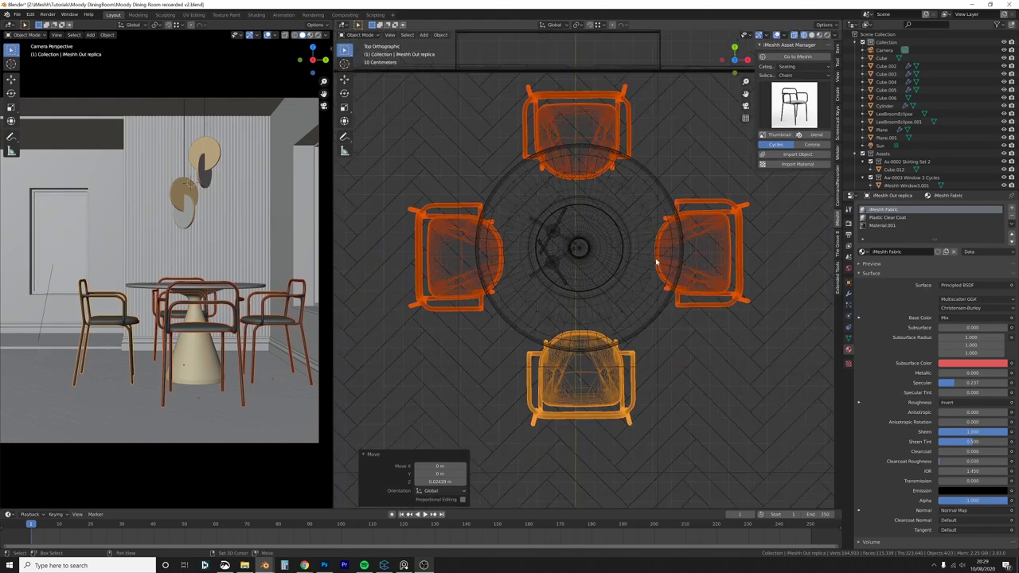
pyautogui.click(835, 26)
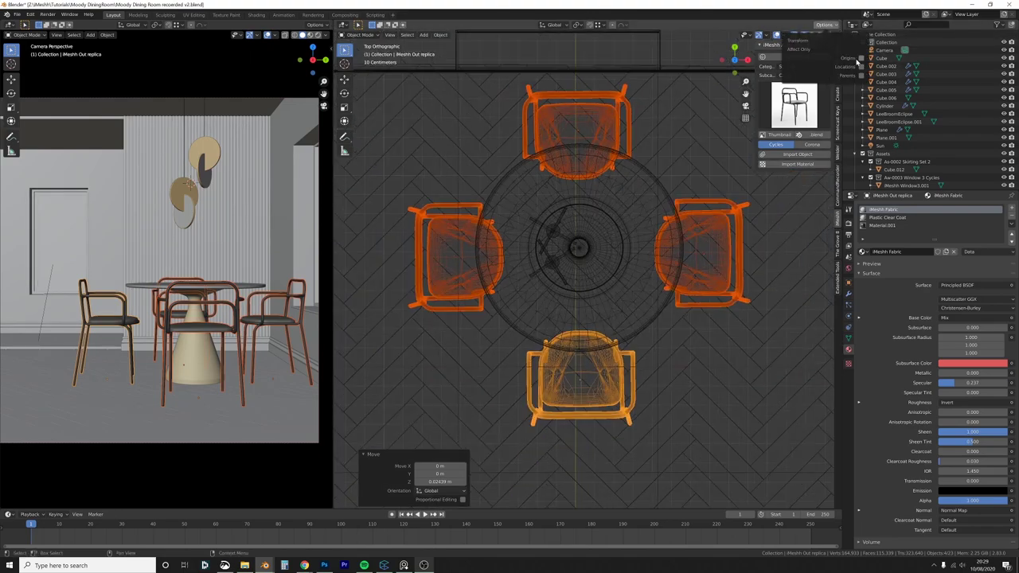
pyautogui.click(861, 59)
pyautogui.press('s')
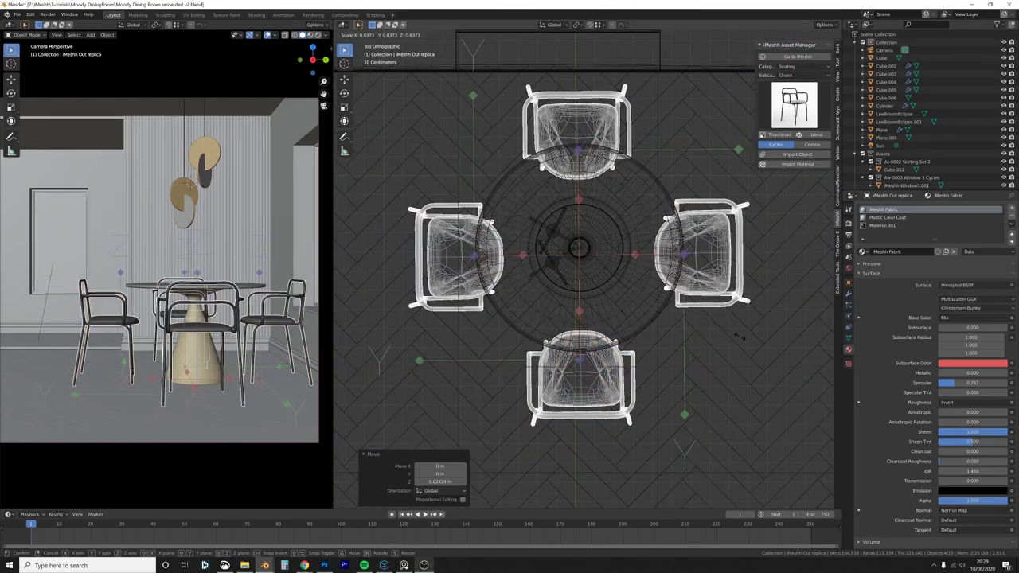
pyautogui.rightClick(741, 330)
# Step: Switch the transform from affecting origins to affecting only locations, and scale the four chairs' spacing to about 0.795
pyautogui.click(825, 24)
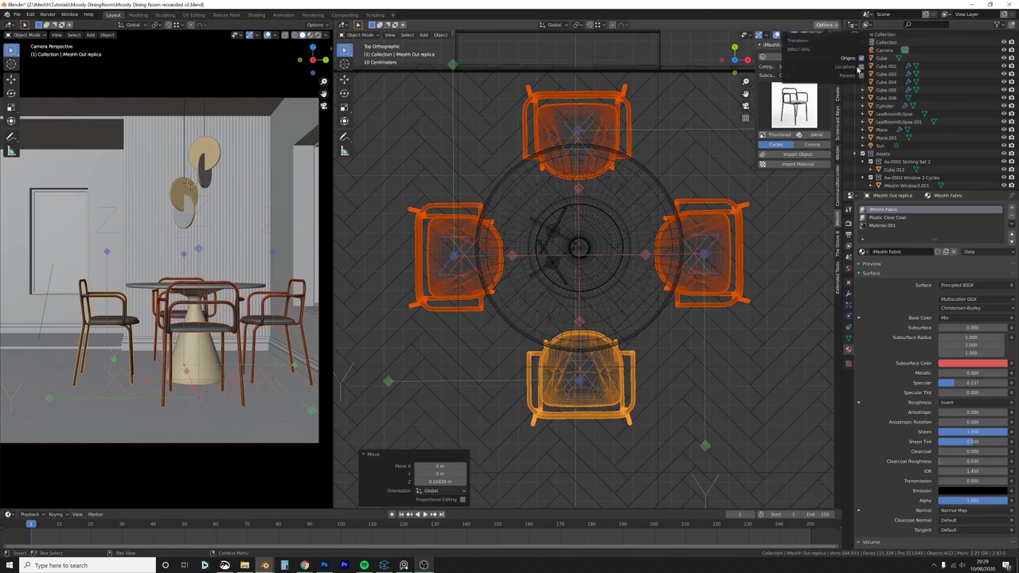
pyautogui.click(861, 60)
pyautogui.press('s')
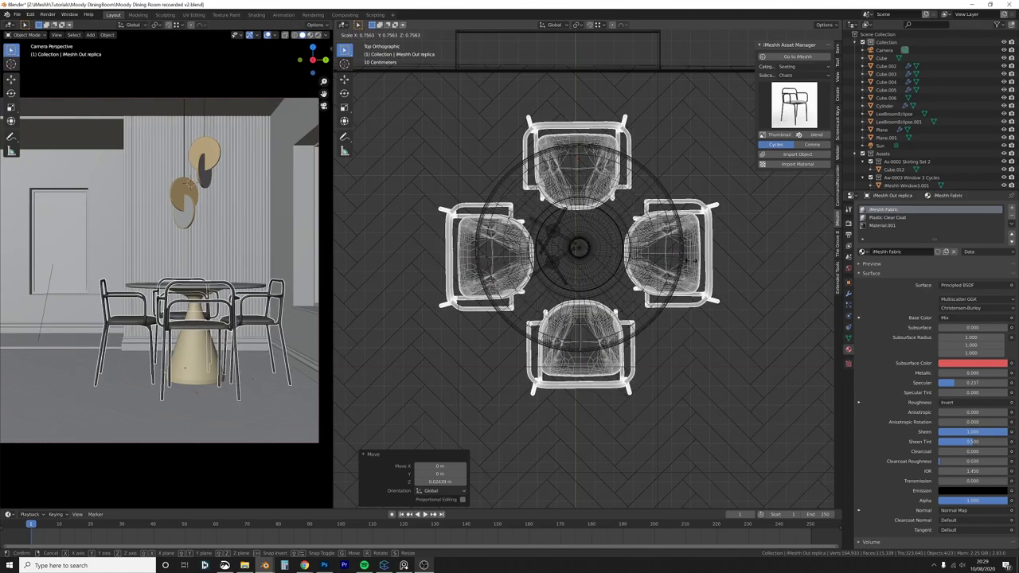
pyautogui.click(693, 259)
# Step: Turn off the locations-only transform and rotate the four chairs together about 45.9° around the table
pyautogui.press('r')
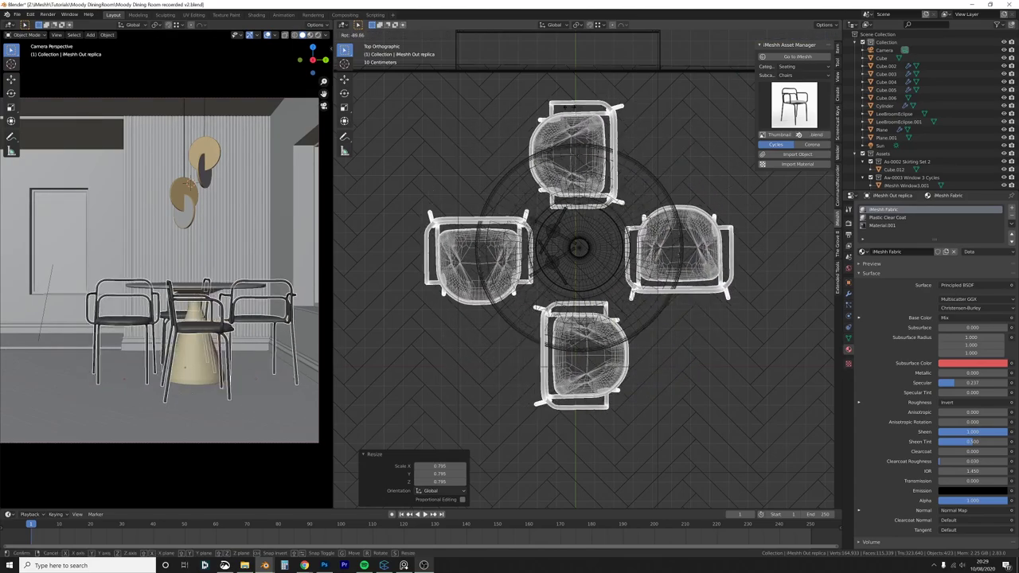
pyautogui.rightClick(826, 172)
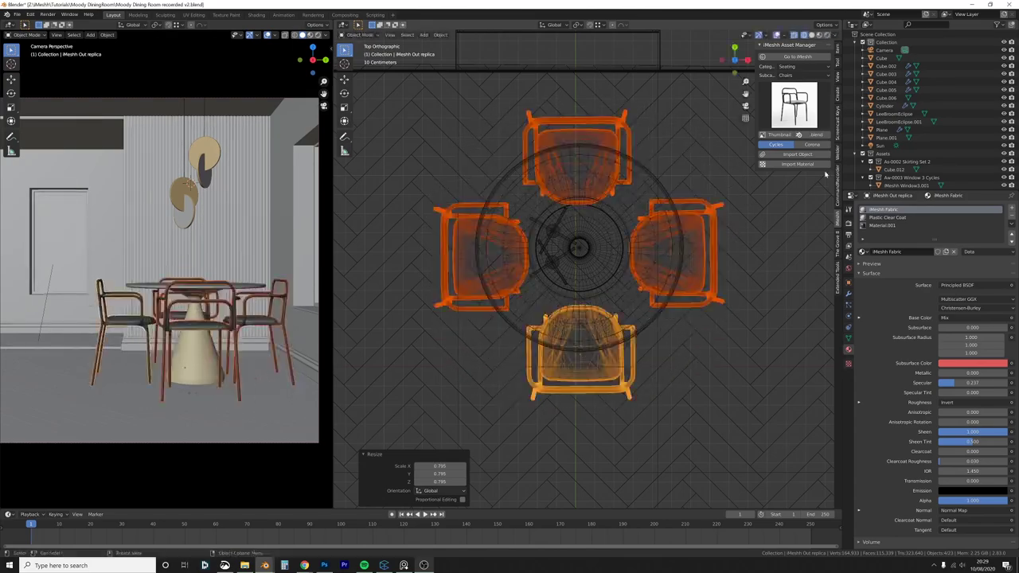
pyautogui.click(826, 25)
pyautogui.click(861, 67)
pyautogui.press('r')
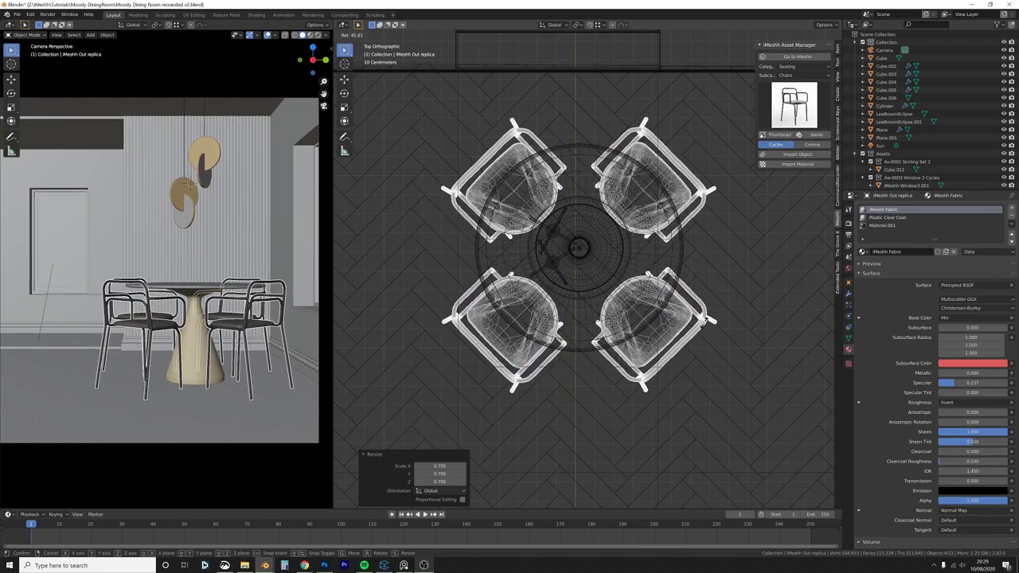
pyautogui.click(700, 327)
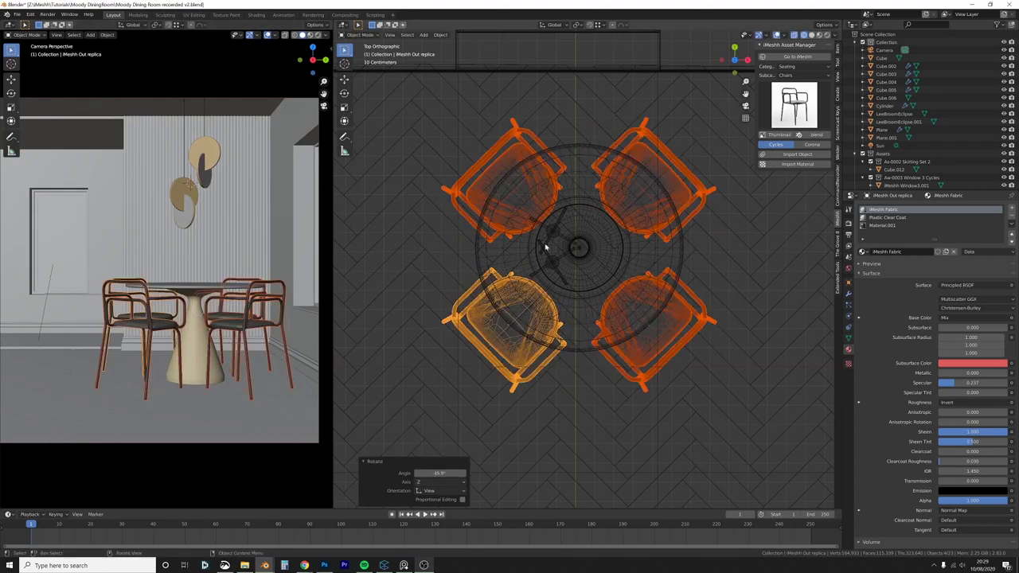
# Step: Examine the pendant lights, table and chair arrangement up close in the camera view
pyautogui.keyDown('shift'); pyautogui.moveTo(161, 317); pyautogui.dragTo(199, 256, button='middle'); pyautogui.keyUp('shift')
pyautogui.scroll(3, 184, 288)
pyautogui.scroll(-3, 183, 296)
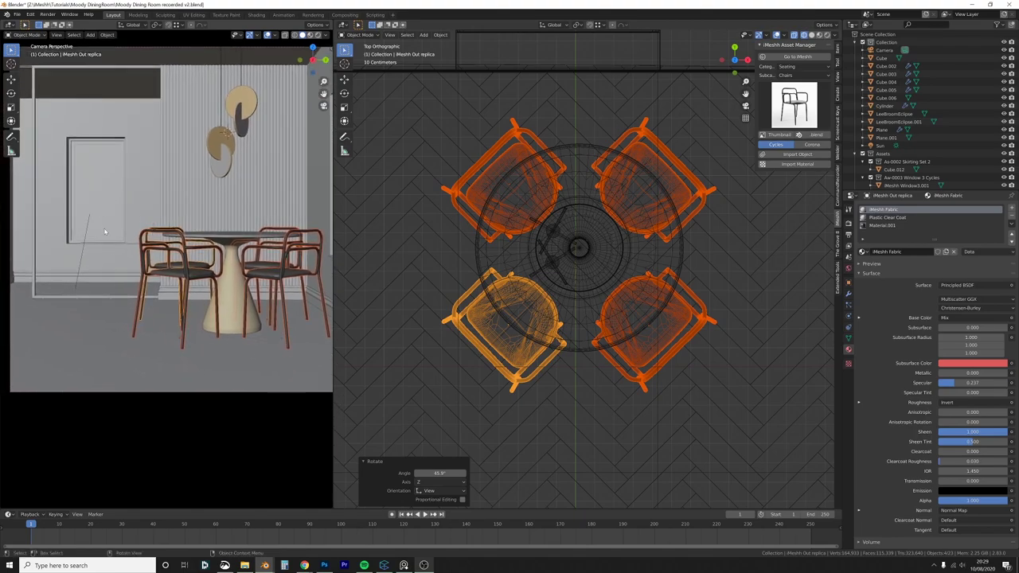
pyautogui.keyDown('shift'); pyautogui.moveTo(57, 75); pyautogui.dragTo(67, 96, button='middle'); pyautogui.keyUp('shift')
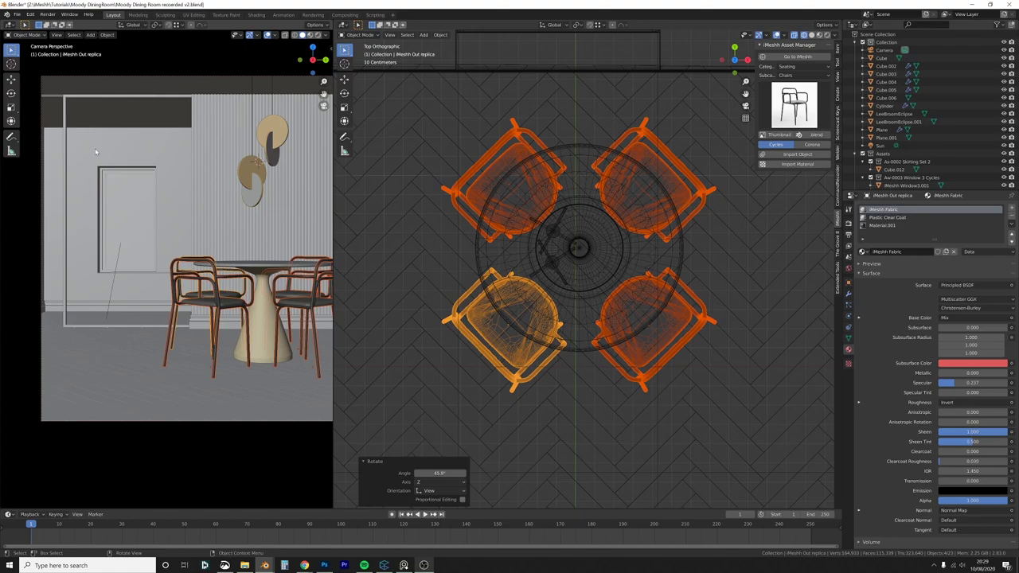
pyautogui.keyDown('shift'); pyautogui.moveTo(184, 164); pyautogui.dragTo(162, 165, button='middle'); pyautogui.keyUp('shift')
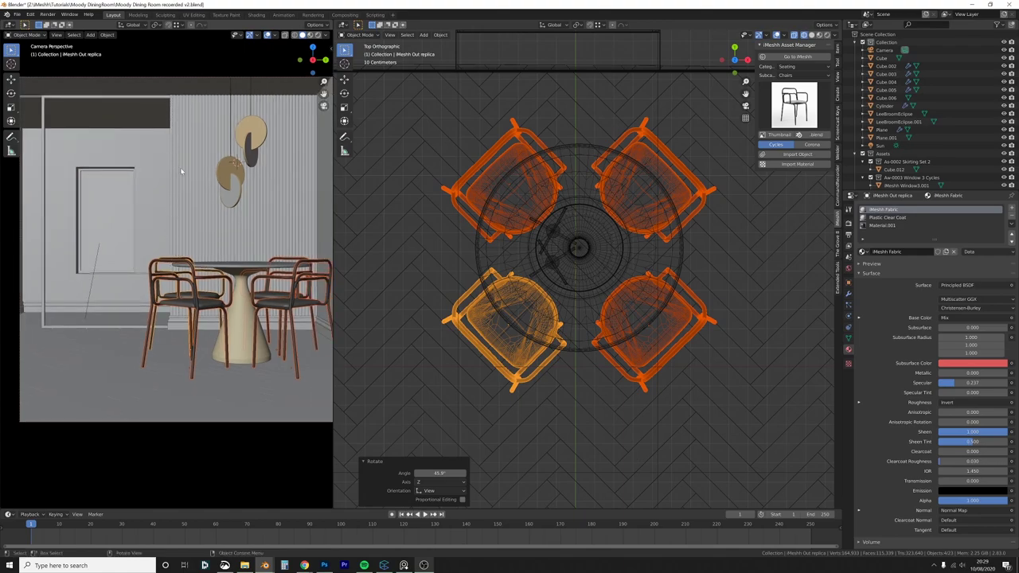
pyautogui.scroll(8, 169, 308)
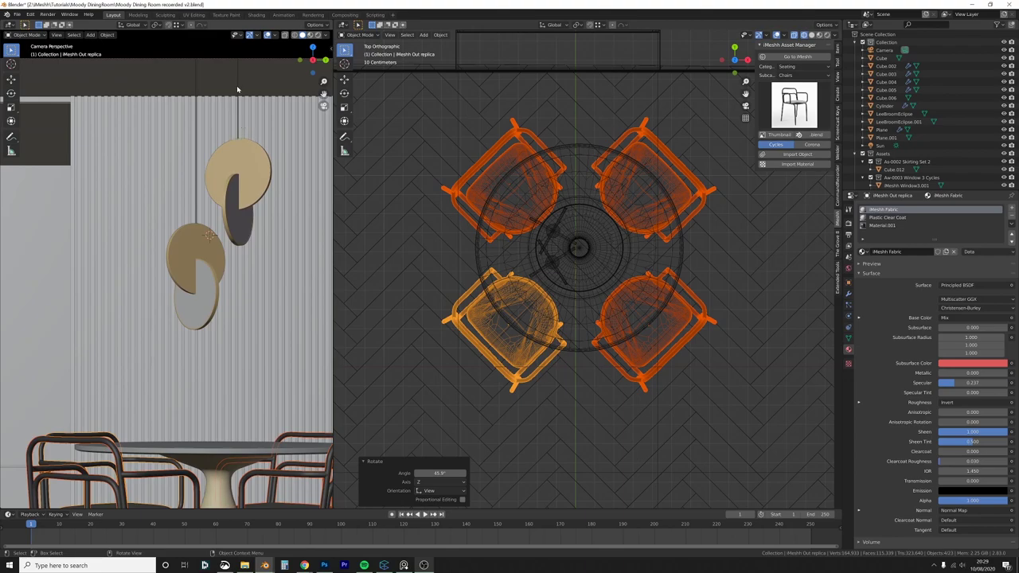
pyautogui.scroll(8, 243, 96)
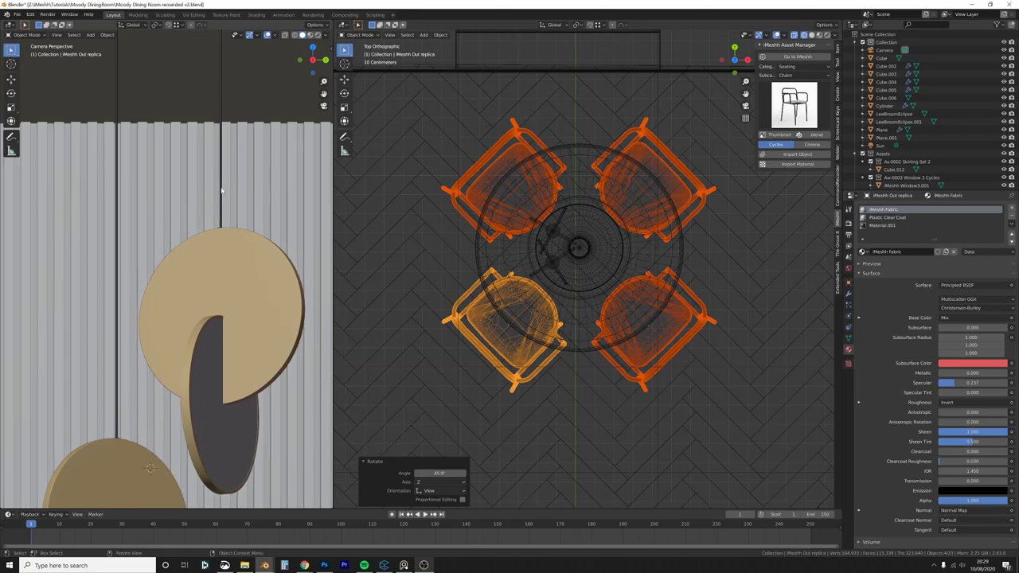
pyautogui.keyDown('shift'); pyautogui.moveTo(142, 167); pyautogui.dragTo(147, 167, button='middle'); pyautogui.keyUp('shift')
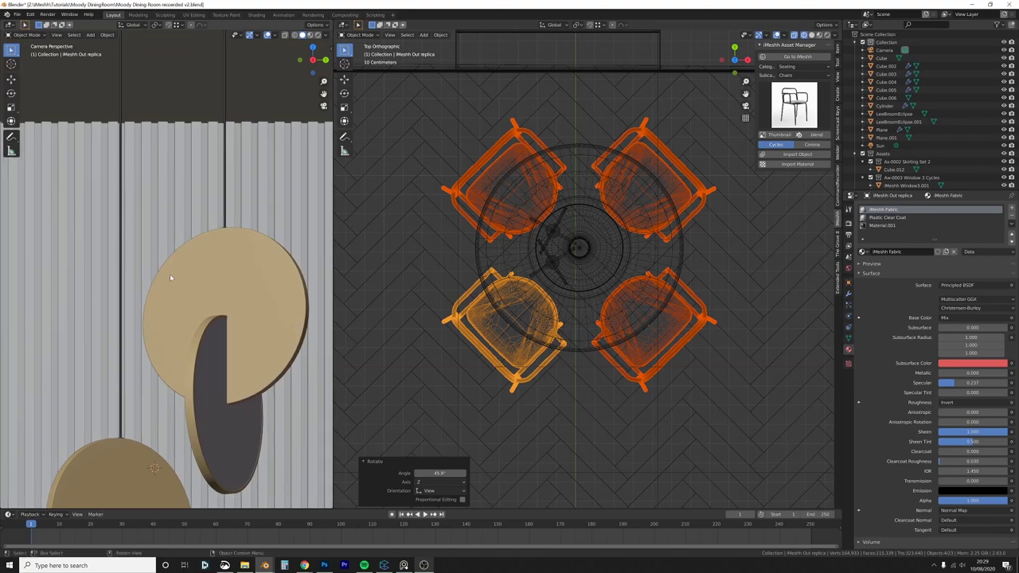
pyautogui.scroll(-2, 240, 244)
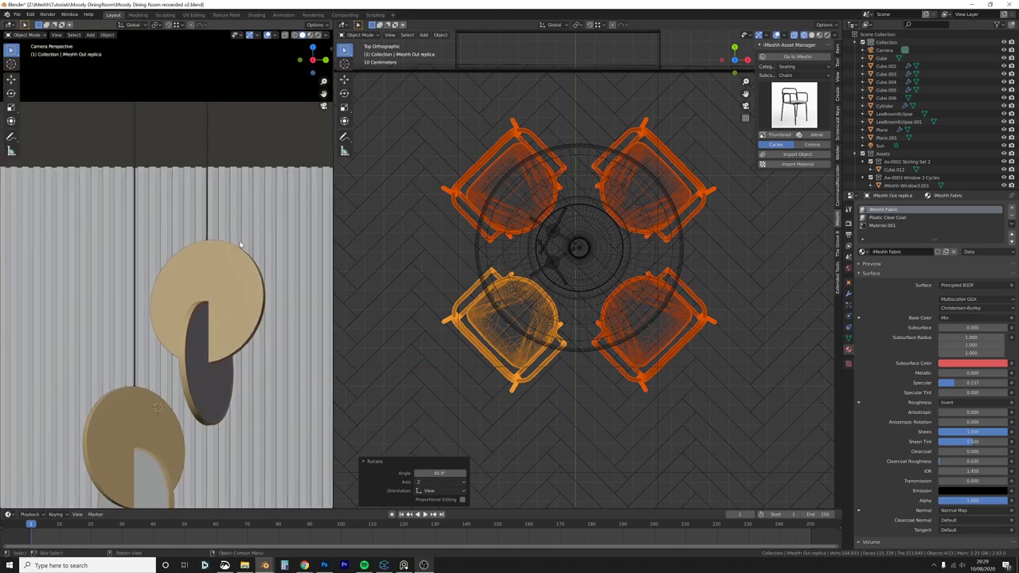
pyautogui.scroll(-6, 230, 241)
pyautogui.keyDown('shift'); pyautogui.moveTo(230, 242); pyautogui.dragTo(258, 36, button='middle'); pyautogui.keyUp('shift')
pyautogui.scroll(3, 119, 317)
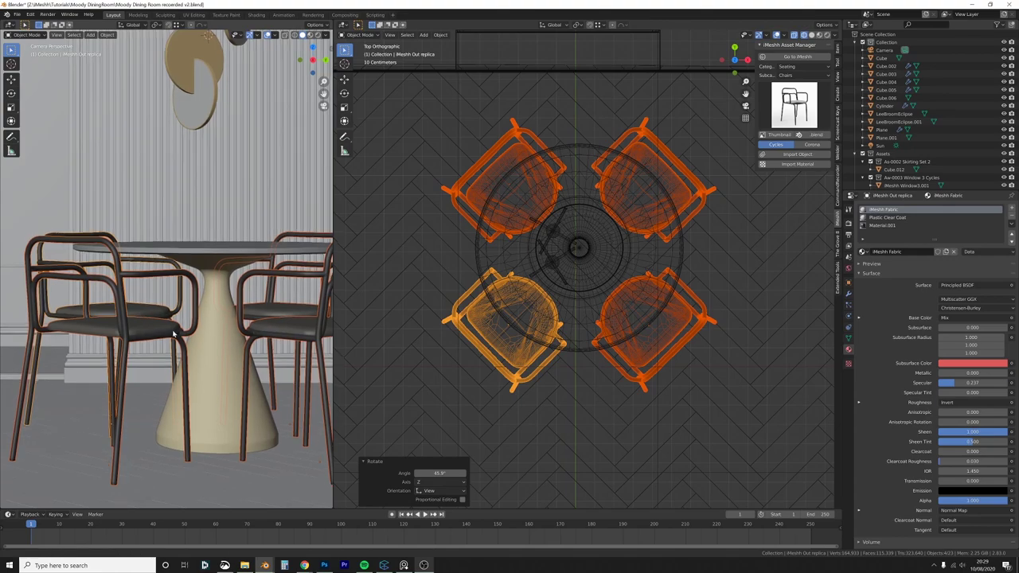
pyautogui.keyDown('shift'); pyautogui.moveTo(119, 317); pyautogui.dragTo(156, 280, button='middle'); pyautogui.keyUp('shift')
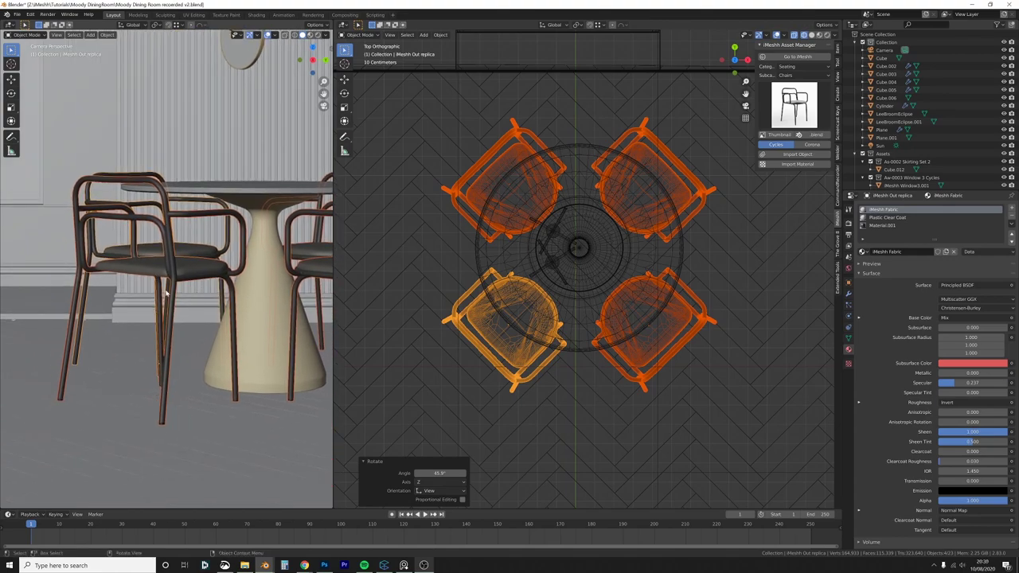
# Step: Move the front-right chair about 0.07 m along X and -0.04 m along Y, and rotate it about 15°
pyautogui.click(199, 274)
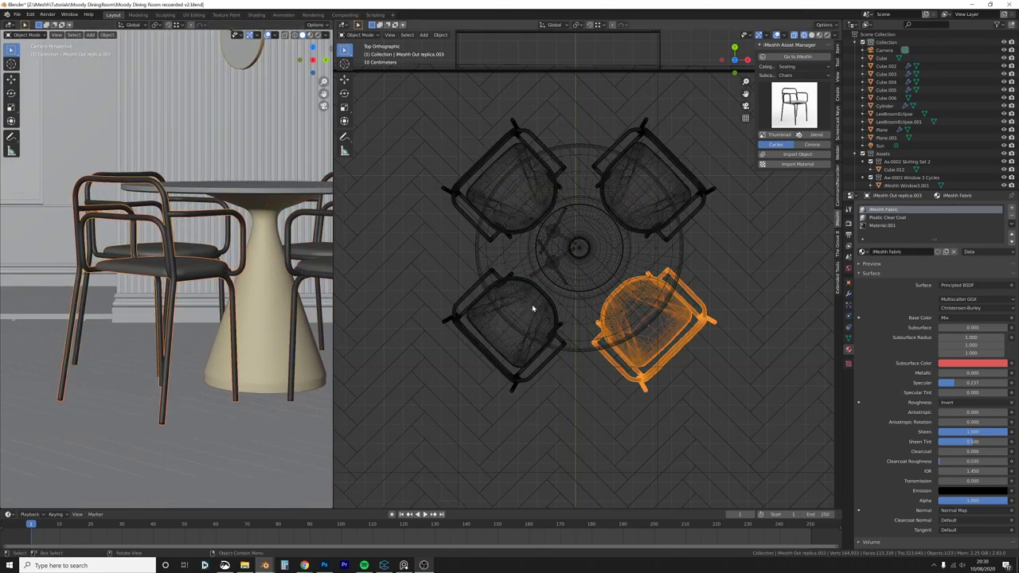
pyautogui.keyDown('shift'); pyautogui.moveTo(698, 347); pyautogui.dragTo(651, 328, button='middle'); pyautogui.keyUp('shift')
pyautogui.press('g')
pyautogui.click(712, 348)
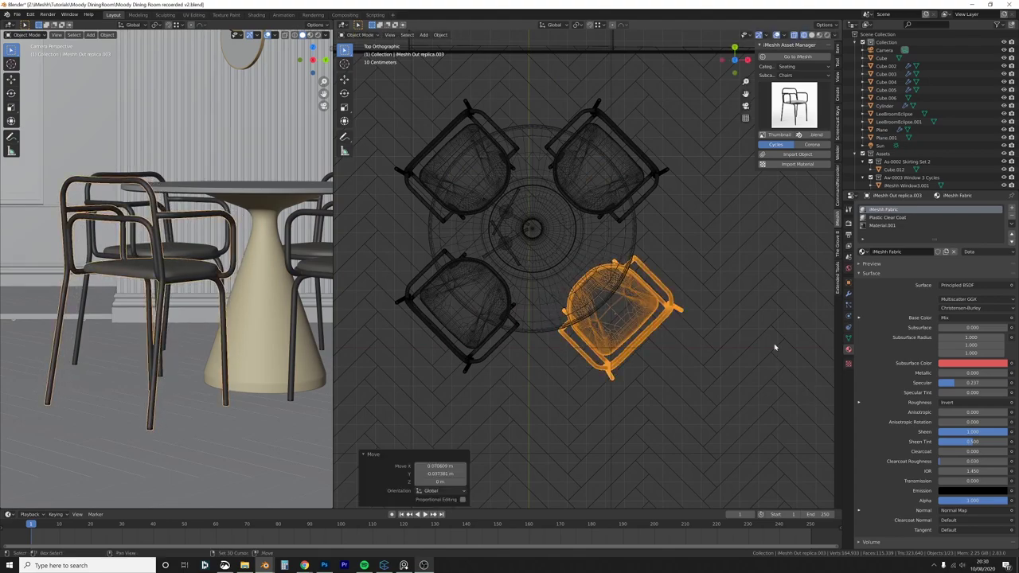
pyautogui.press('r')
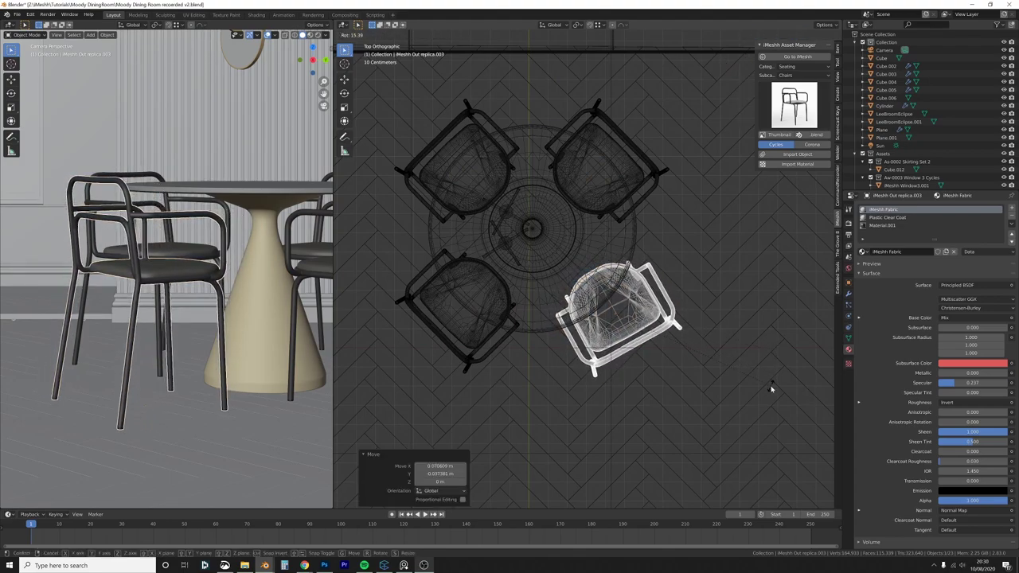
pyautogui.click(773, 387)
# Step: Move the front-left chair about -0.06 m along X and -0.03 m along Y, and rotate it about 0.5°
pyautogui.click(489, 337)
pyautogui.keyDown('shift'); pyautogui.moveTo(168, 308); pyautogui.dragTo(224, 293, button='middle'); pyautogui.keyUp('shift')
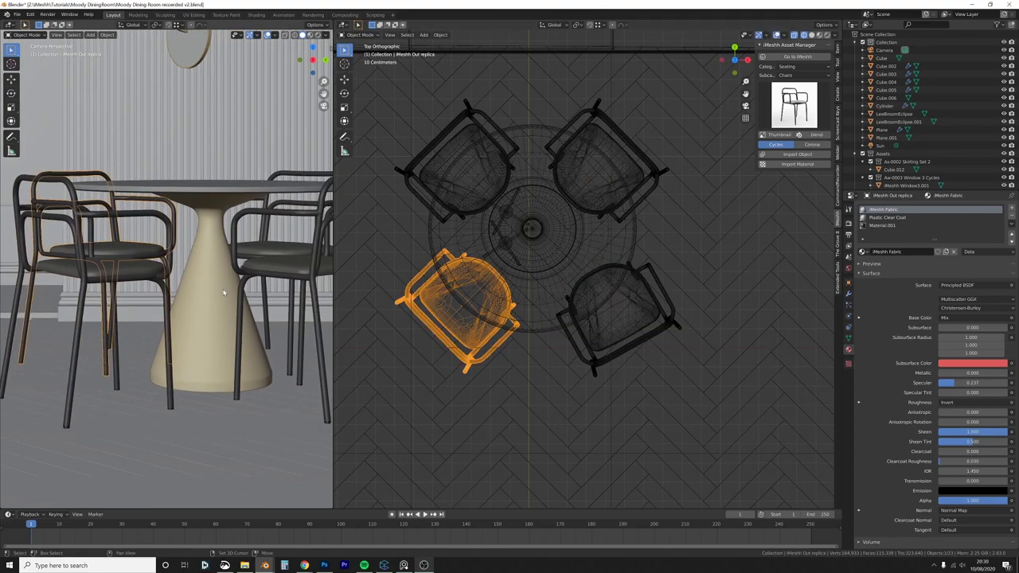
pyautogui.keyDown('shift'); pyautogui.moveTo(528, 291); pyautogui.dragTo(558, 281, button='middle'); pyautogui.keyUp('shift')
pyautogui.keyDown('shift'); pyautogui.moveTo(145, 318); pyautogui.dragTo(162, 312, button='middle'); pyautogui.keyUp('shift')
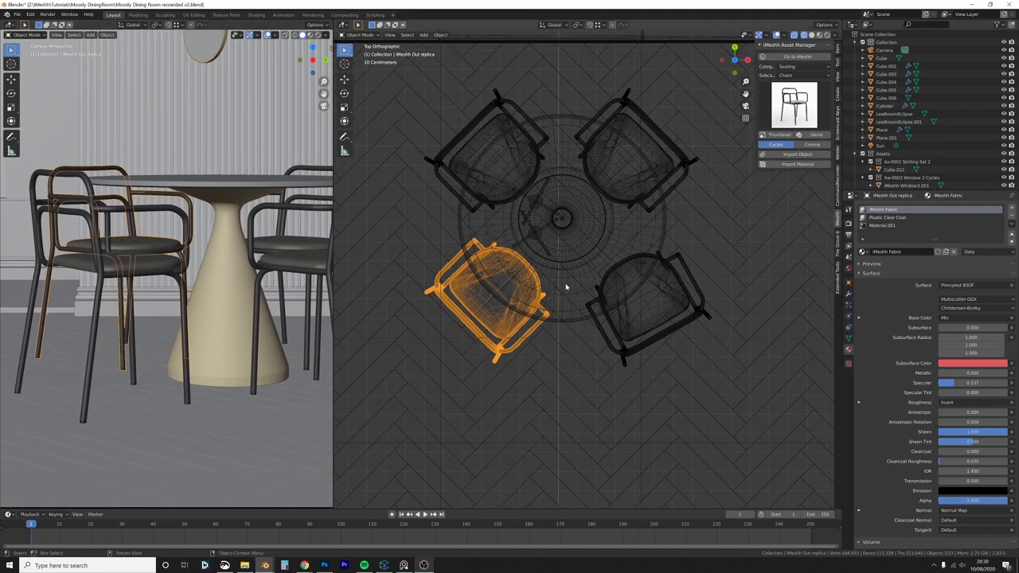
pyautogui.press('g')
pyautogui.click(587, 290)
pyautogui.press('r')
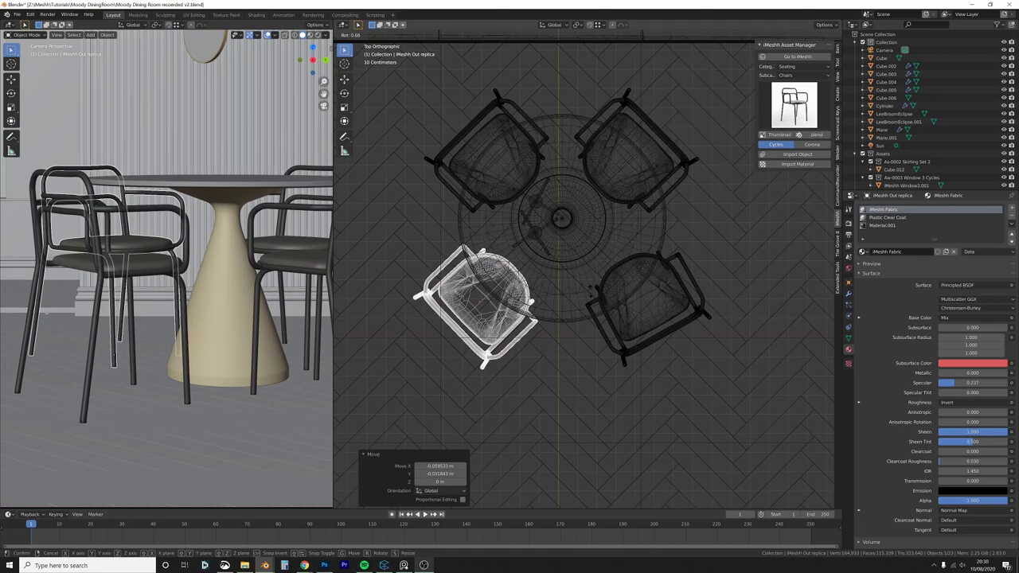
pyautogui.click(590, 291)
# Step: Move the back-left chair about -0.04 m along X and 0.10 m along Y, away from the table
pyautogui.keyDown('shift'); pyautogui.moveTo(311, 296); pyautogui.dragTo(279, 294, button='middle'); pyautogui.keyUp('shift')
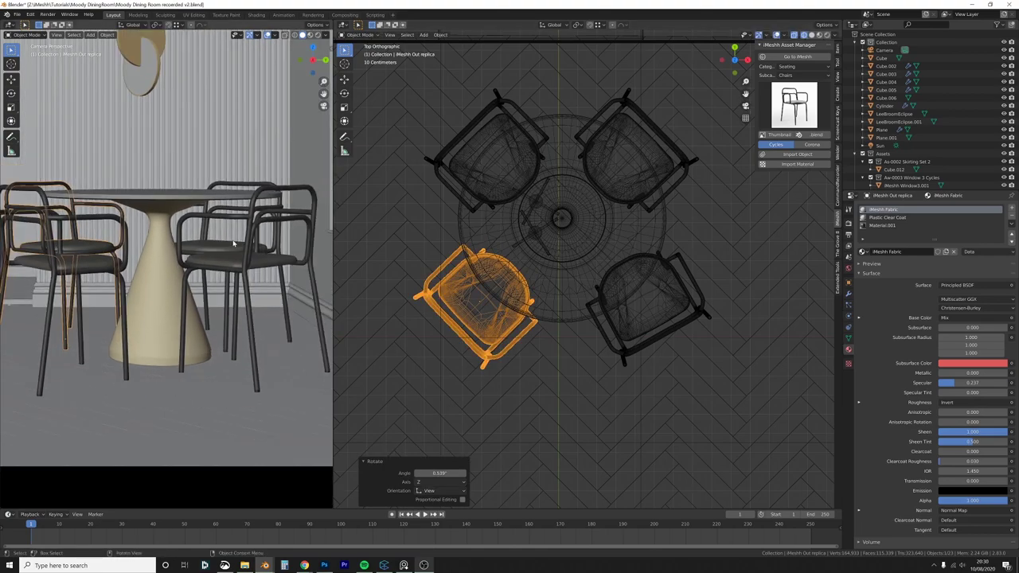
pyautogui.hotkey('shift', 'd')
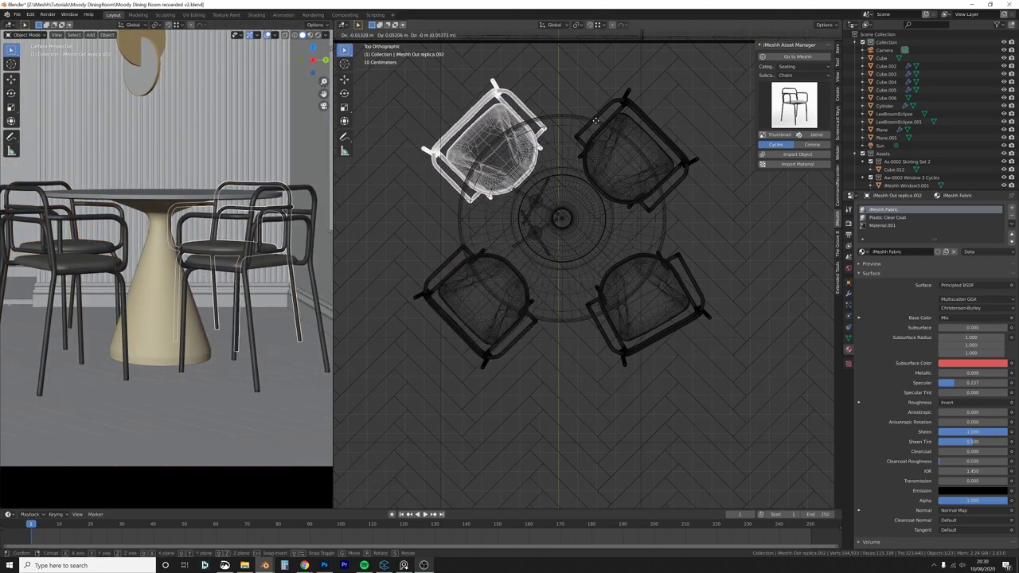
pyautogui.click(408, 105)
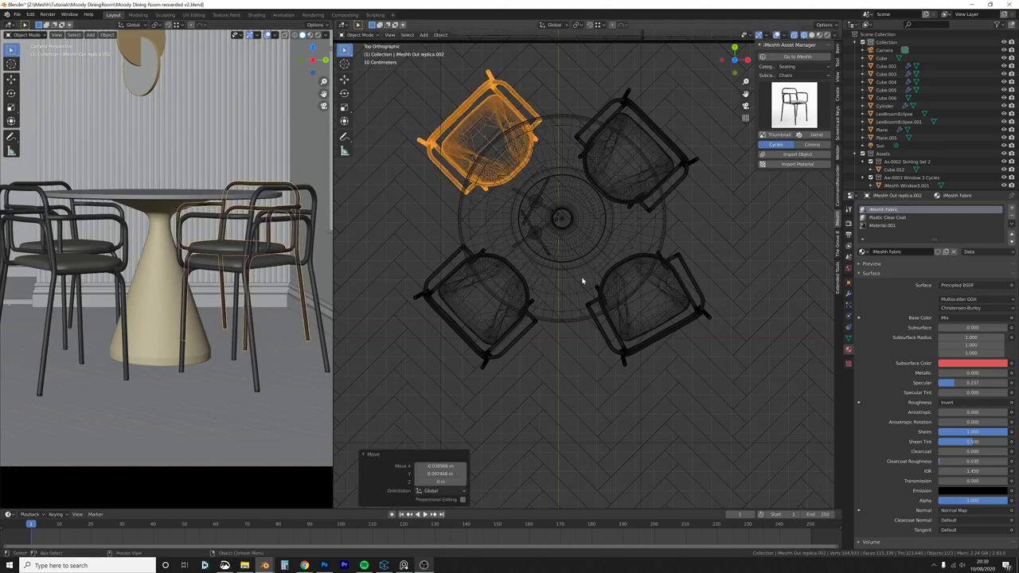
# Step: Nudge the back-left chair slightly to refine its spacing from the table, and clear the selection
pyautogui.press('g')
pyautogui.click(562, 300)
pyautogui.press('a')
pyautogui.hotkey('alt', 'a')
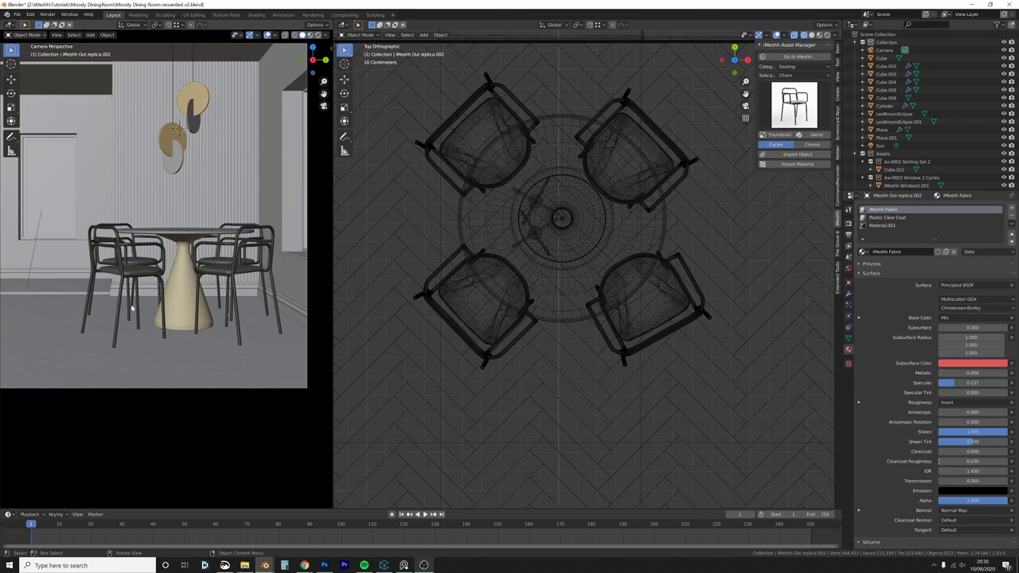
# Step: Try rotating all four chairs together by a small angle around the table
pyautogui.click(203, 269)
pyautogui.keyDown('shift'); pyautogui.click(144, 267); pyautogui.keyUp('shift')
pyautogui.keyDown('shift'); pyautogui.click(210, 263); pyautogui.keyUp('shift')
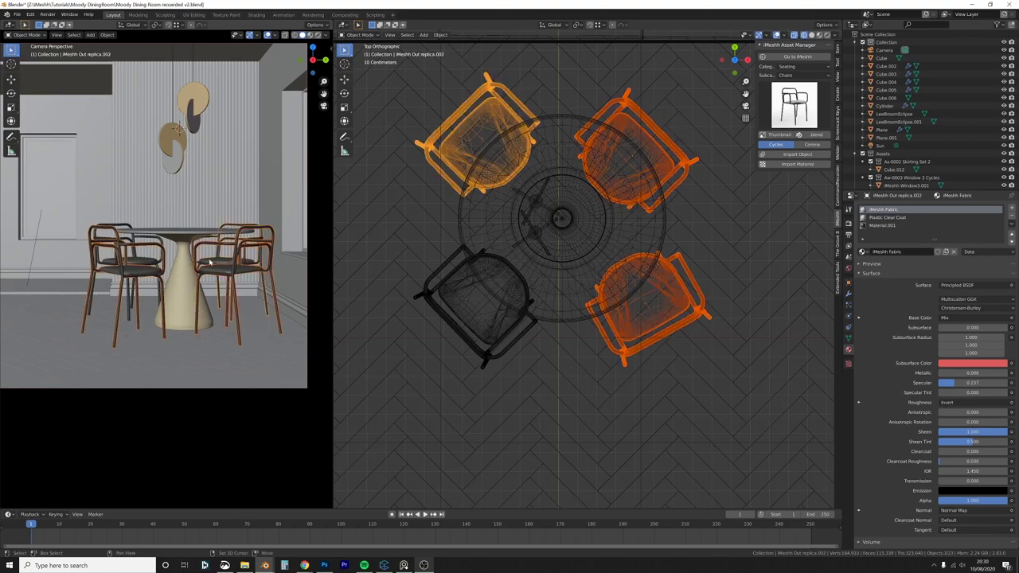
pyautogui.keyDown('shift'); pyautogui.click(153, 263); pyautogui.keyUp('shift')
pyautogui.press('r')
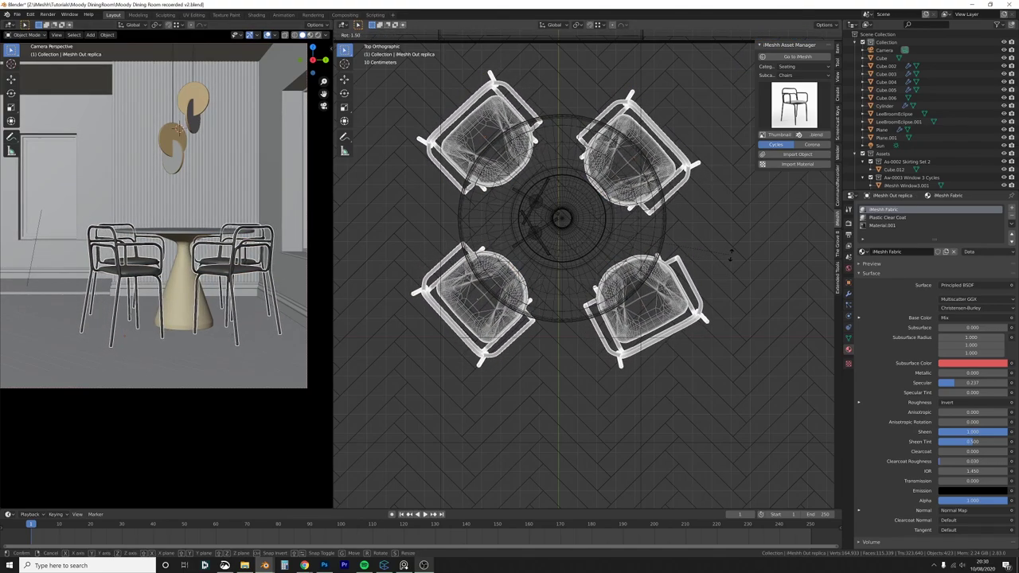
pyautogui.click(676, 253)
pyautogui.hotkey('alt', 'a')
pyautogui.scroll(-1, 251, 269)
pyautogui.keyDown('shift'); pyautogui.moveTo(251, 269); pyautogui.dragTo(274, 276, button='middle'); pyautogui.keyUp('shift')
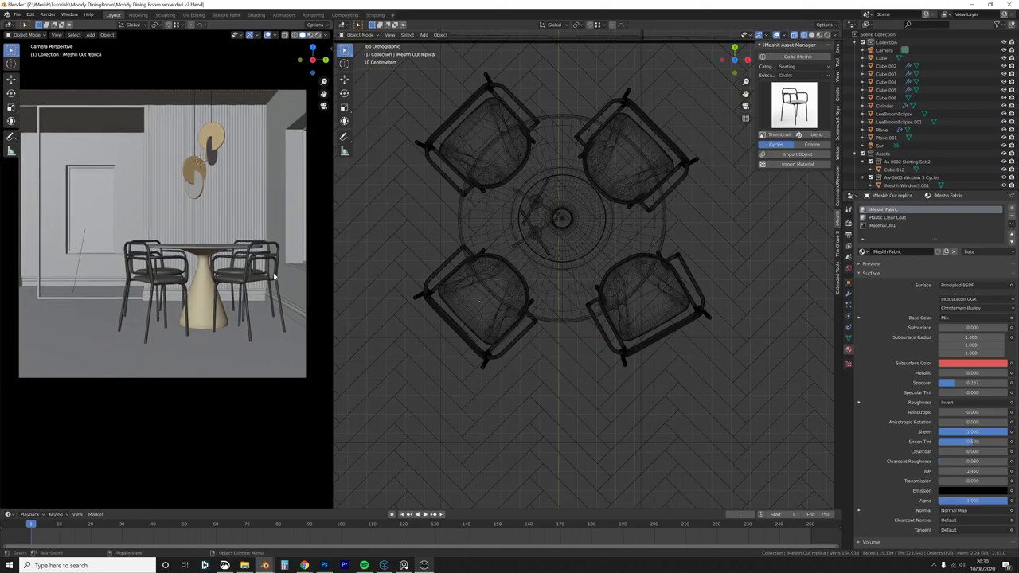
# Step: Import the DDS-0005 dinner set from the Dining category's Dinnerware subcategory in the asset library
pyautogui.click(793, 68)
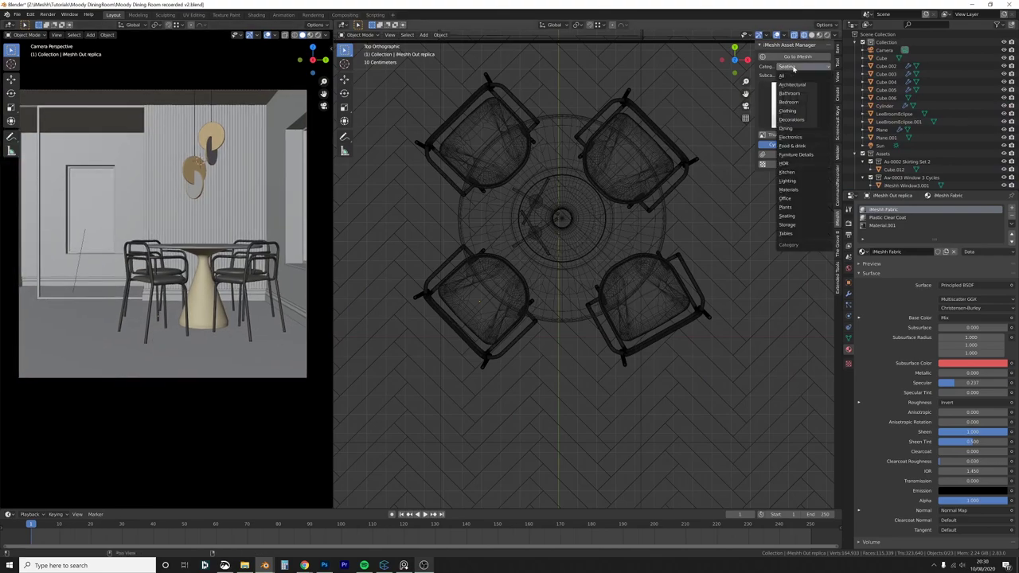
pyautogui.click(802, 121)
pyautogui.click(793, 67)
pyautogui.click(793, 128)
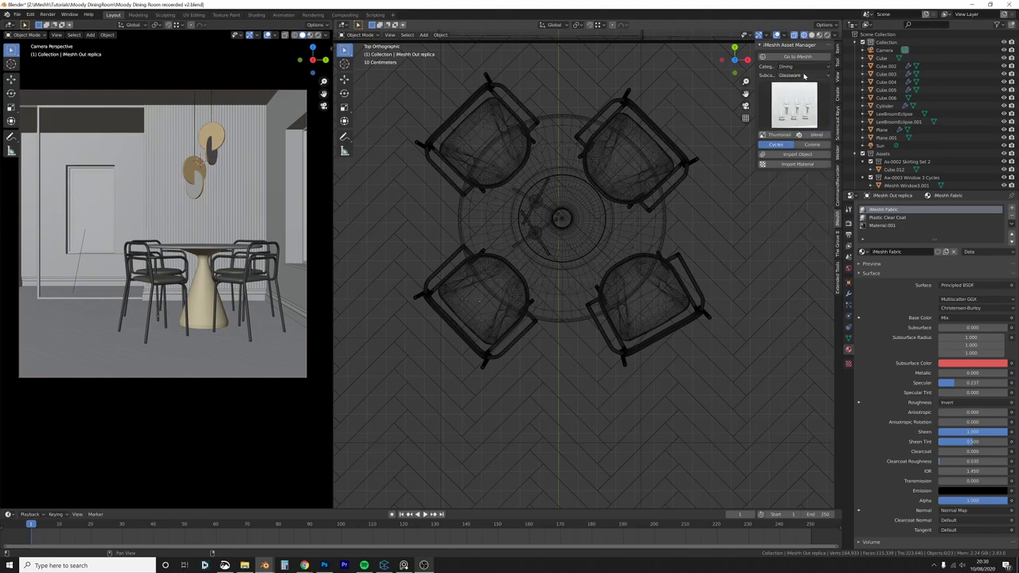
pyautogui.click(800, 113)
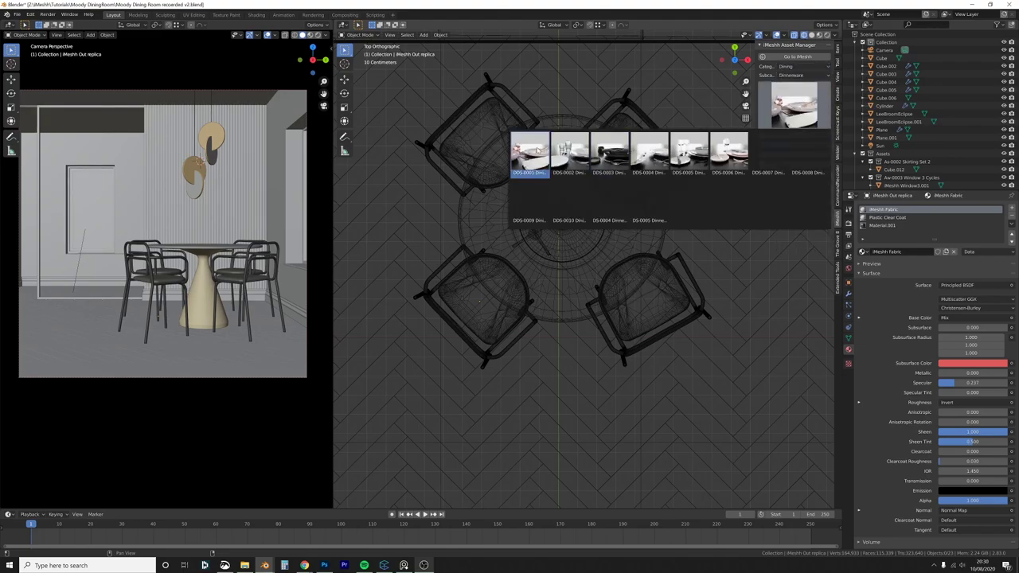
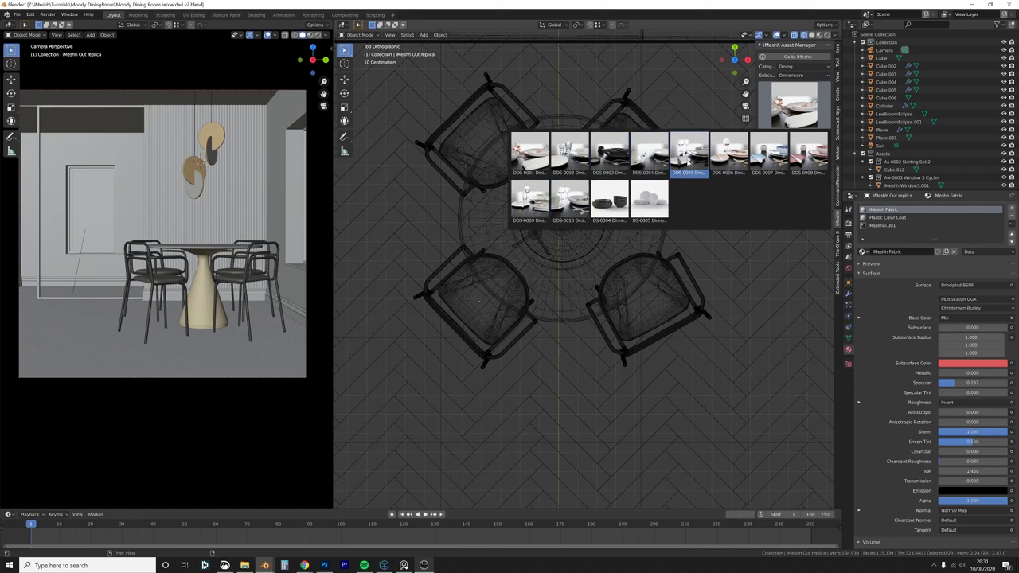
pyautogui.click(695, 160)
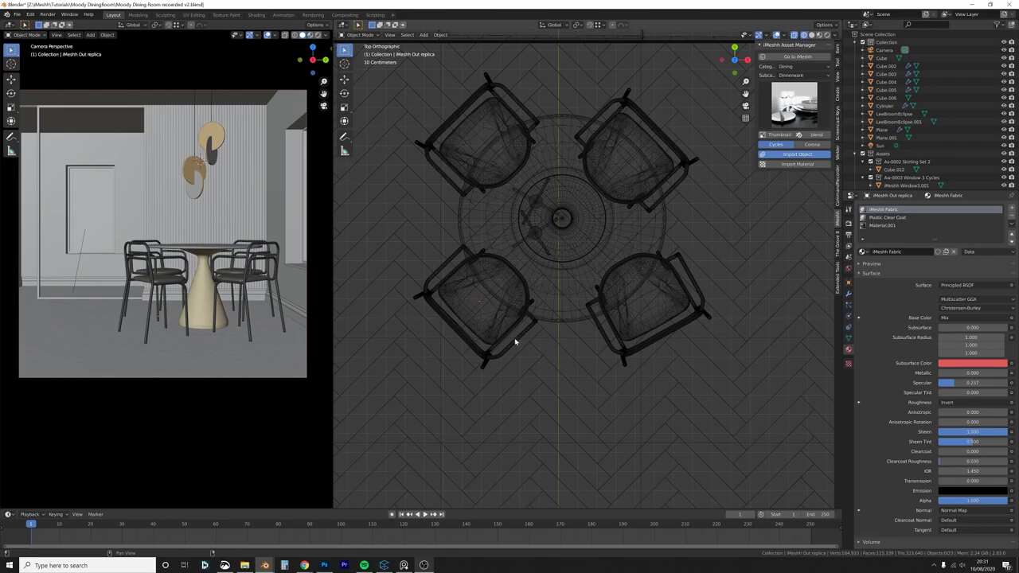
# Step: Raise the imported dinner set about 0.76 m along Z to the height of the tabletop, viewing it in solid shading
pyautogui.moveTo(515, 341); pyautogui.dragTo(610, 316, button='middle')
pyautogui.press('g')
pyautogui.press('z')
pyautogui.click(575, 142)
pyautogui.press('z')
pyautogui.click(629, 157)
pyautogui.scroll(4, 589, 262)
pyautogui.press('g')
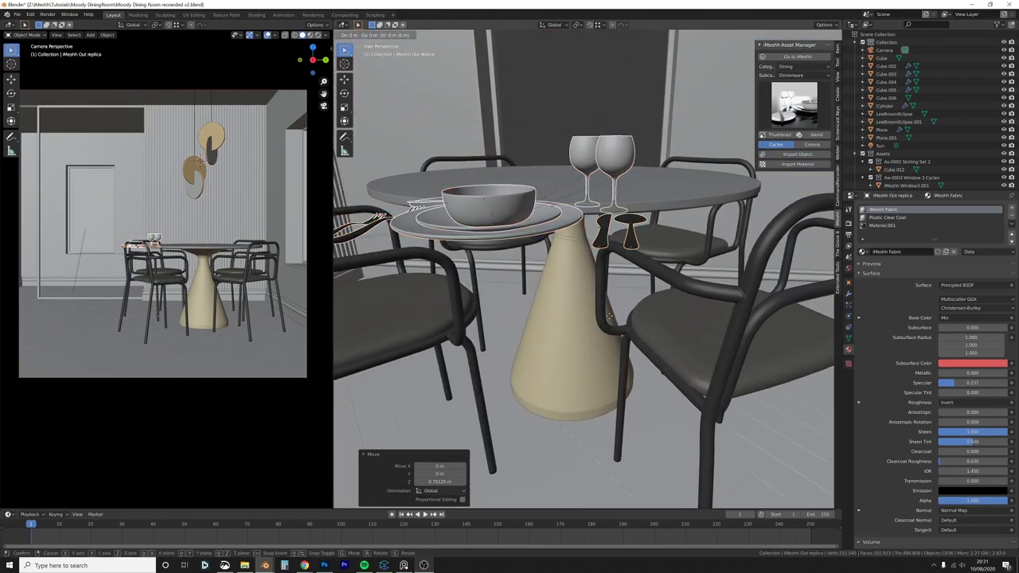
pyautogui.press('z')
pyautogui.click(609, 307)
# Step: Move the dinner set along Y so that it sits over the tabletop
pyautogui.moveTo(603, 263); pyautogui.dragTo(594, 326, button='middle')
pyautogui.press('g')
pyautogui.press('y')
pyautogui.click(674, 180)
pyautogui.keyDown('shift'); pyautogui.moveTo(479, 310); pyautogui.dragTo(524, 257, button='middle'); pyautogui.keyUp('shift')
pyautogui.click(524, 259)
pyautogui.press('g')
pyautogui.rightClick(605, 196)
# Step: Fine-tune the dinner set's height along Z until the plates and cutlery rest on the table surface
pyautogui.moveTo(577, 280); pyautogui.dragTo(567, 306, button='middle')
pyautogui.press('g')
pyautogui.press('z')
pyautogui.click(593, 184)
pyautogui.press('g')
pyautogui.press('z')
pyautogui.click(610, 218)
pyautogui.press('g')
pyautogui.press('z')
pyautogui.click(613, 236)
# Step: Raise the two small spoons beside the plates about 0.001 m along Z
pyautogui.scroll(2, 603, 185)
pyautogui.click(602, 185)
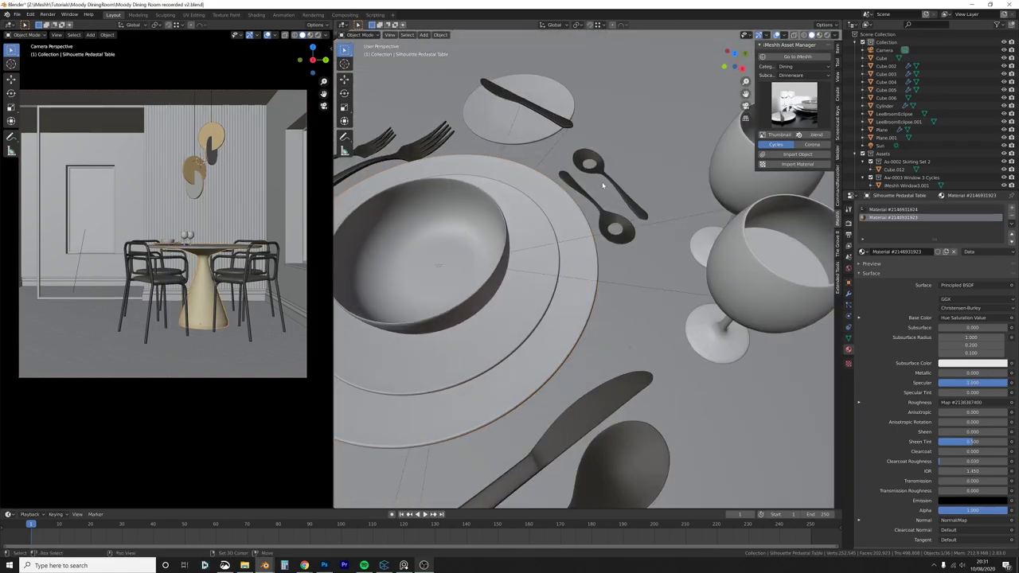
pyautogui.click(606, 198)
pyautogui.moveTo(674, 250); pyautogui.dragTo(671, 239, button='middle')
pyautogui.press('g')
pyautogui.press('z')
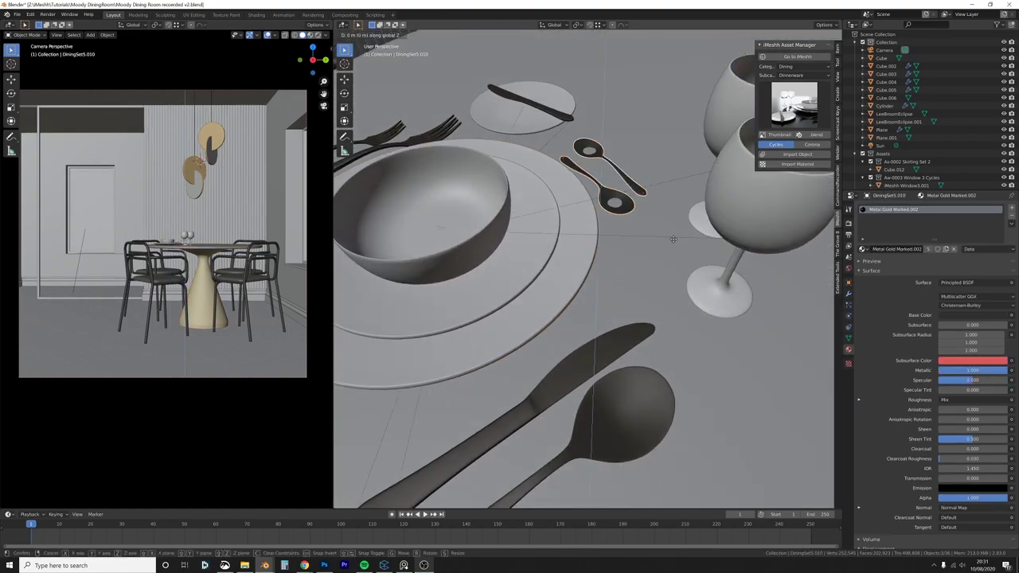
pyautogui.click(605, 254)
pyautogui.scroll(-4, 605, 253)
pyautogui.moveTo(605, 253); pyautogui.dragTo(568, 255, button='middle')
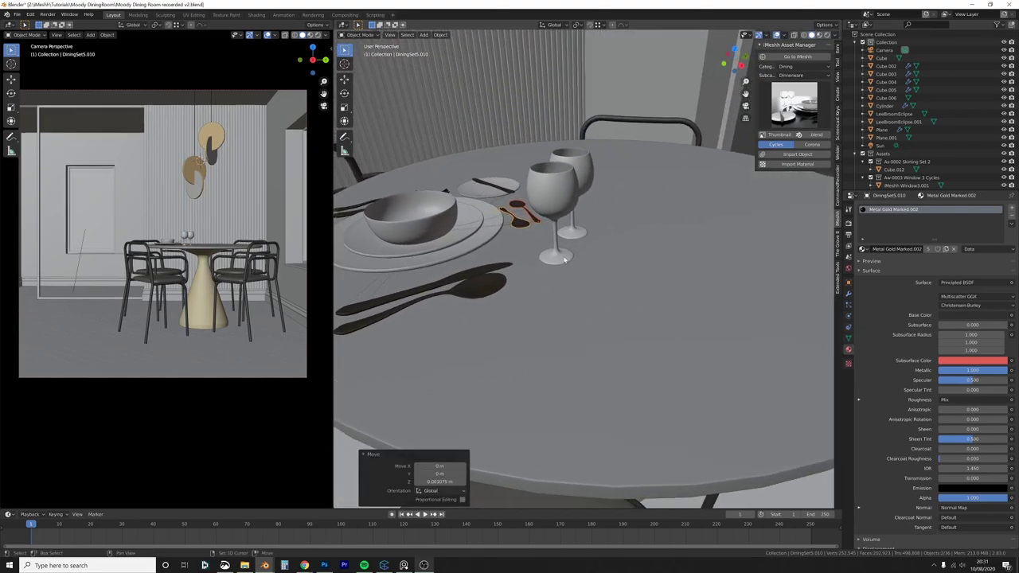
pyautogui.scroll(3, 569, 254)
pyautogui.click(523, 244)
pyautogui.press('g')
pyautogui.rightClick(551, 238)
pyautogui.keyDown('shift'); pyautogui.moveTo(382, 185); pyautogui.dragTo(491, 188, button='middle'); pyautogui.keyUp('shift')
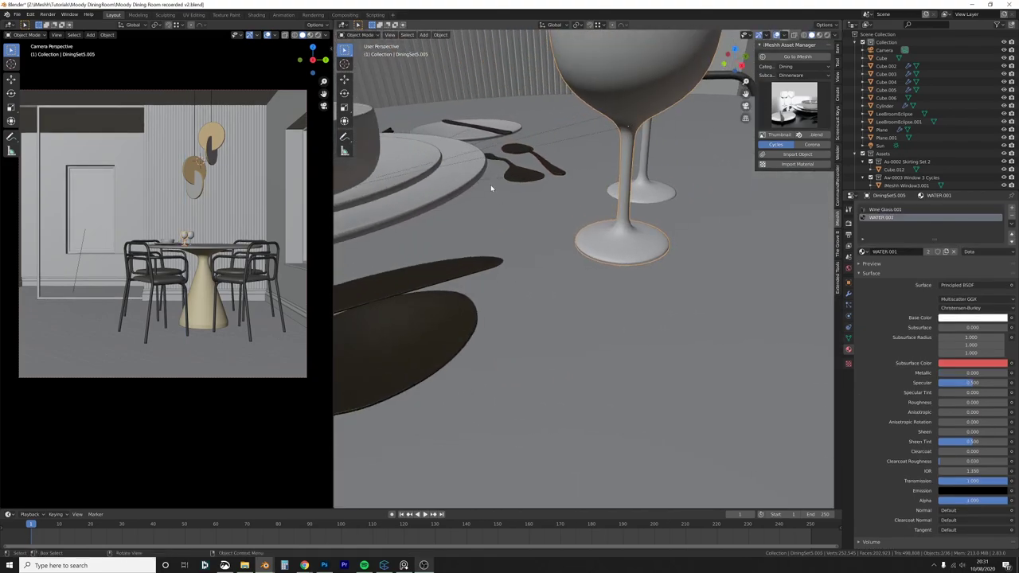
pyautogui.hotkey('ctrl', 'z')
# Step: Lift the large bottom plate very slightly along Z above the tabletop
pyautogui.click(483, 170)
pyautogui.press('g')
pyautogui.press('z')
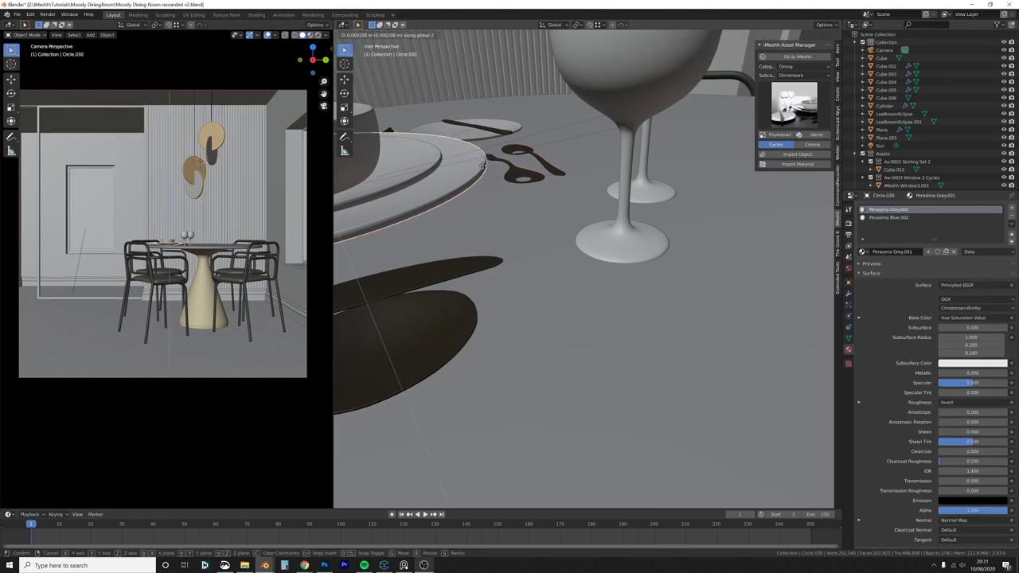
pyautogui.click(486, 156)
# Step: Delete both wine glasses from the place setting
pyautogui.scroll(-4, 486, 156)
pyautogui.click(603, 194)
pyautogui.keyDown('shift'); pyautogui.click(625, 171); pyautogui.keyUp('shift')
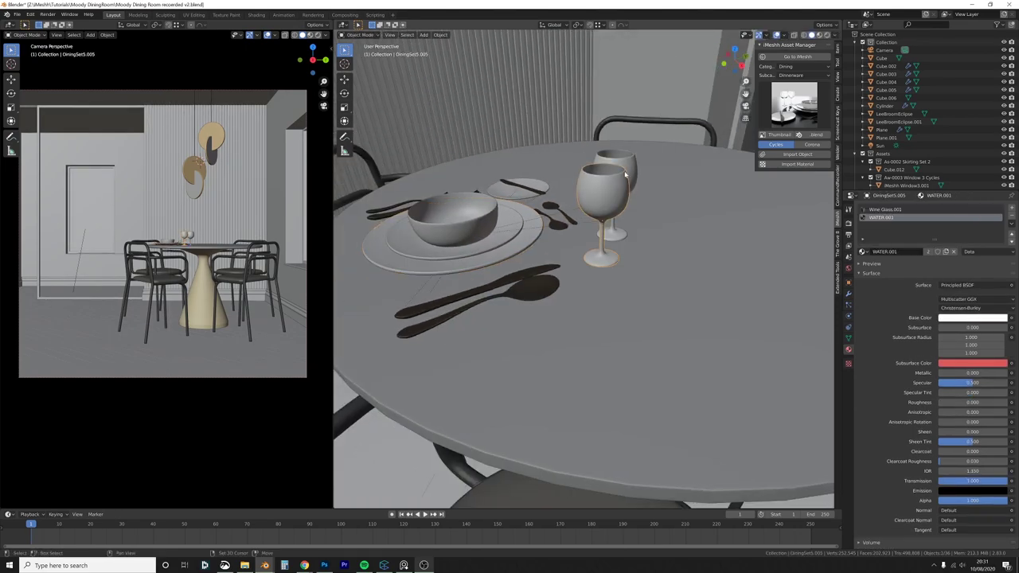
pyautogui.press('x')
pyautogui.click(627, 168)
# Step: Import the DDS-0002 dinner set from the asset library and isolate it in local view
pyautogui.click(793, 99)
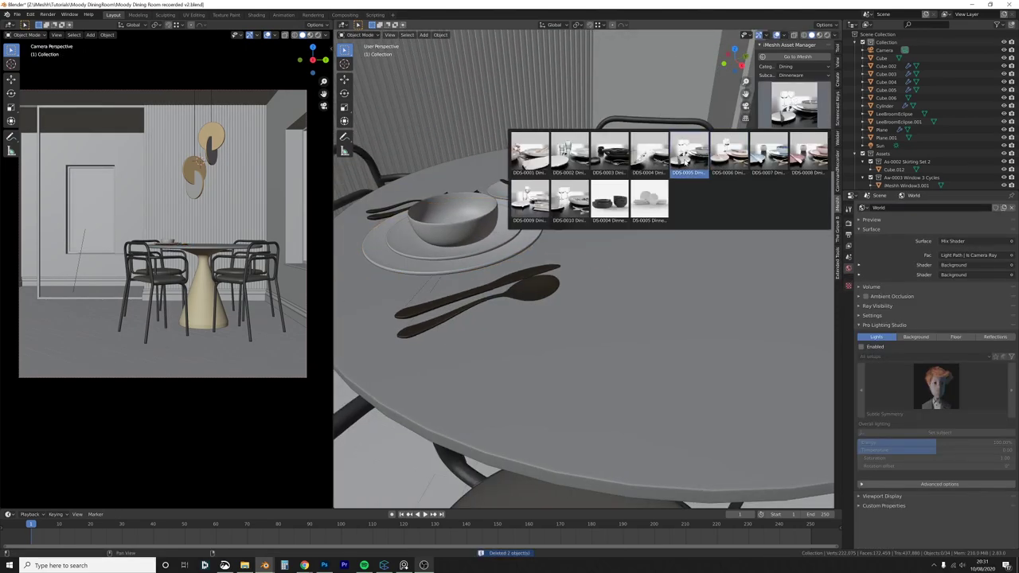
pyautogui.click(570, 155)
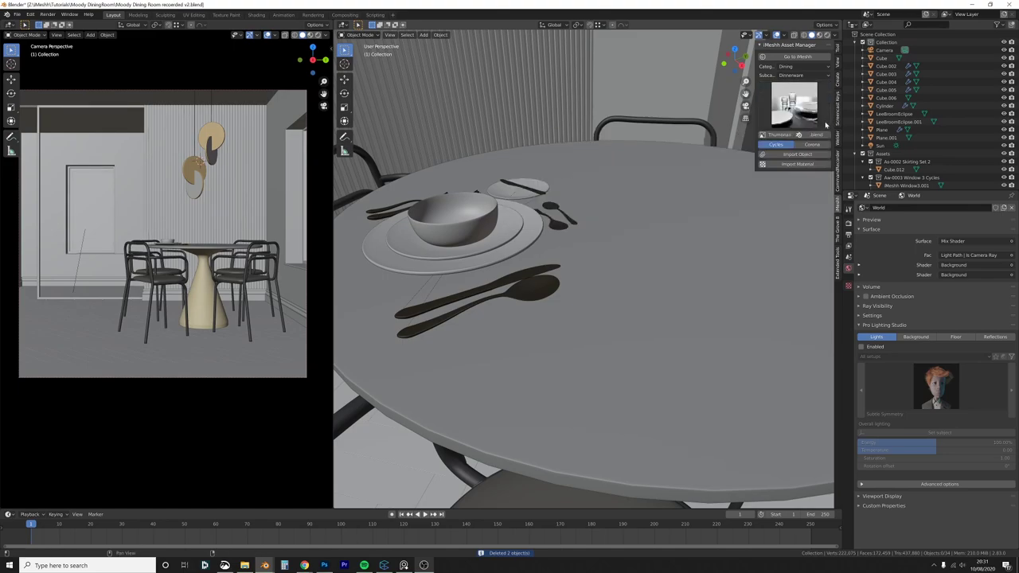
pyautogui.press('KP_Divide')
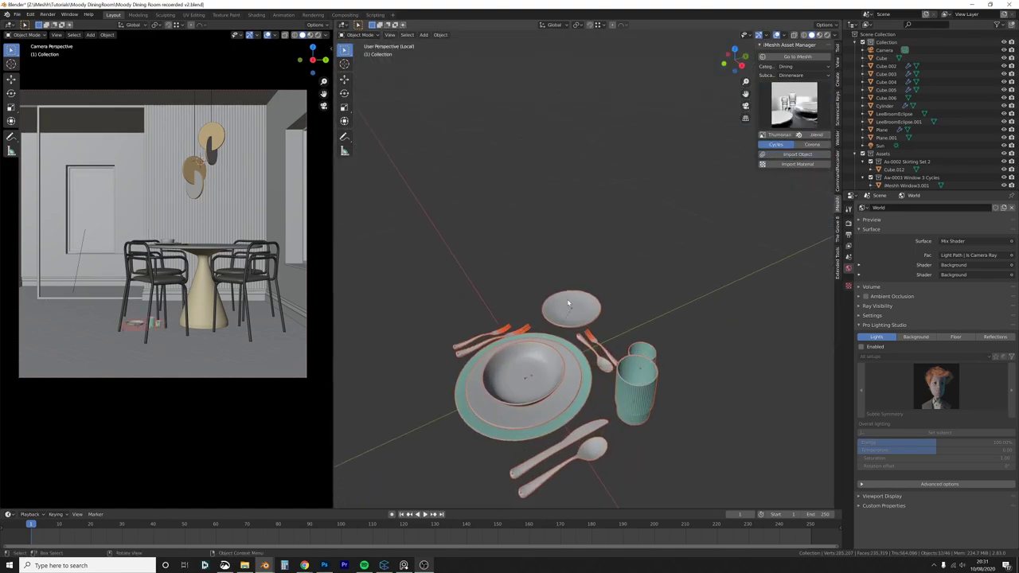
# Step: Delete all plates and cutlery of the DDS-0002 set, keeping only its two green glasses
pyautogui.click(729, 335)
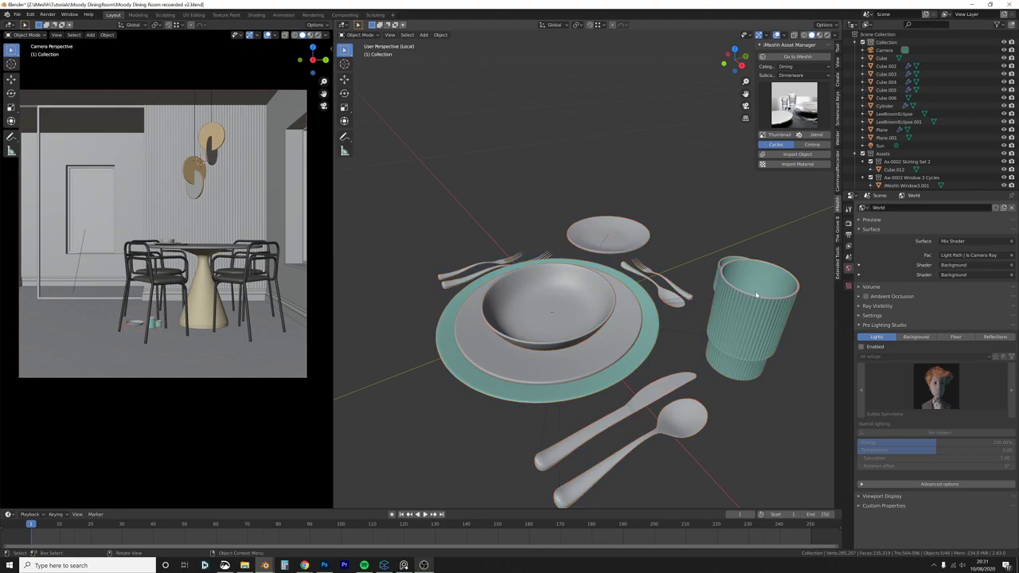
pyautogui.moveTo(729, 335); pyautogui.dragTo(711, 310, button='middle')
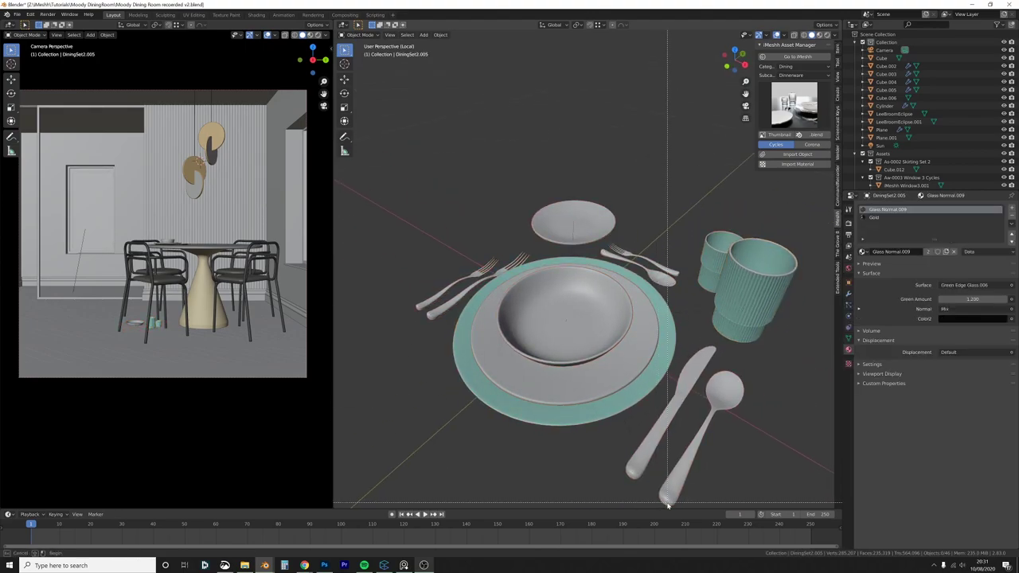
pyautogui.moveTo(668, 503); pyautogui.dragTo(430, 108)
pyautogui.press('x')
pyautogui.click(623, 174)
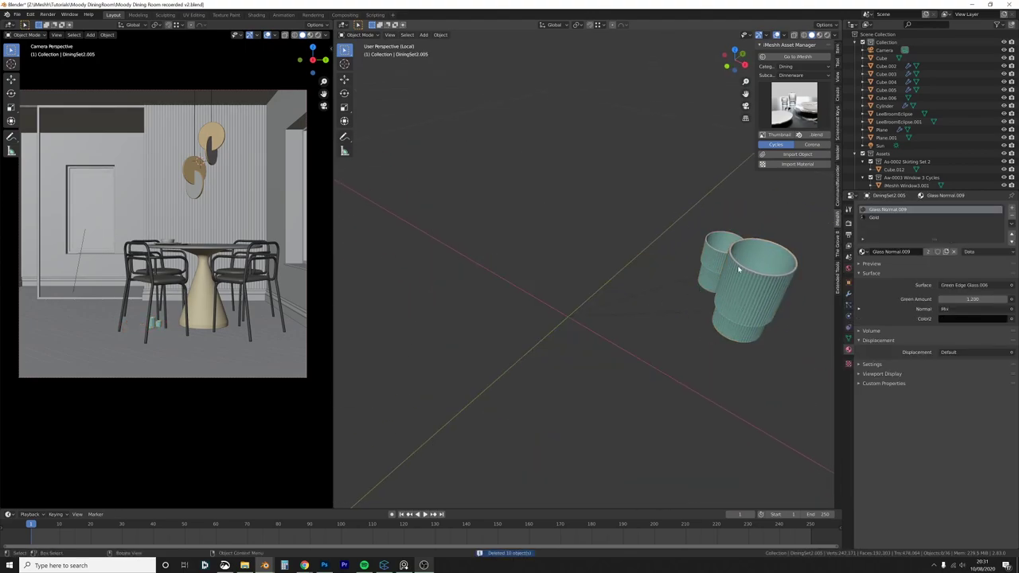
# Step: Clear the parent of the two green glasses while keeping their transformation
pyautogui.click(715, 248)
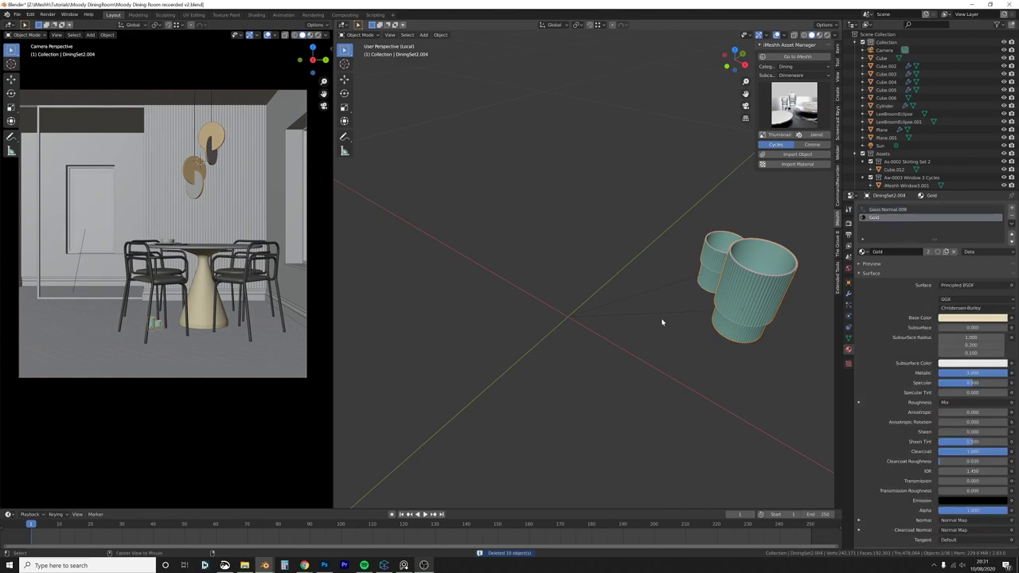
pyautogui.hotkey('alt', 'p')
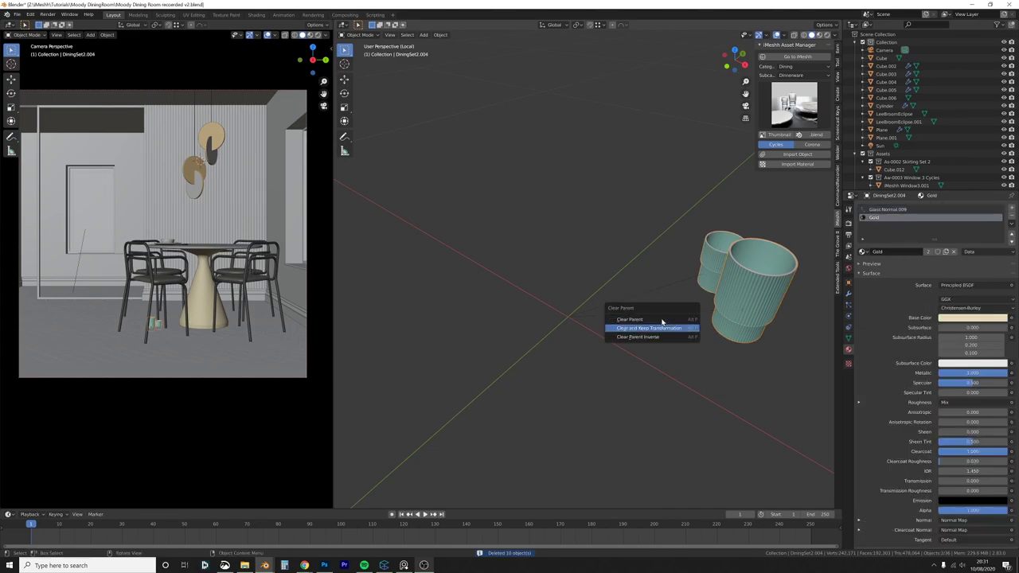
pyautogui.press('Return')
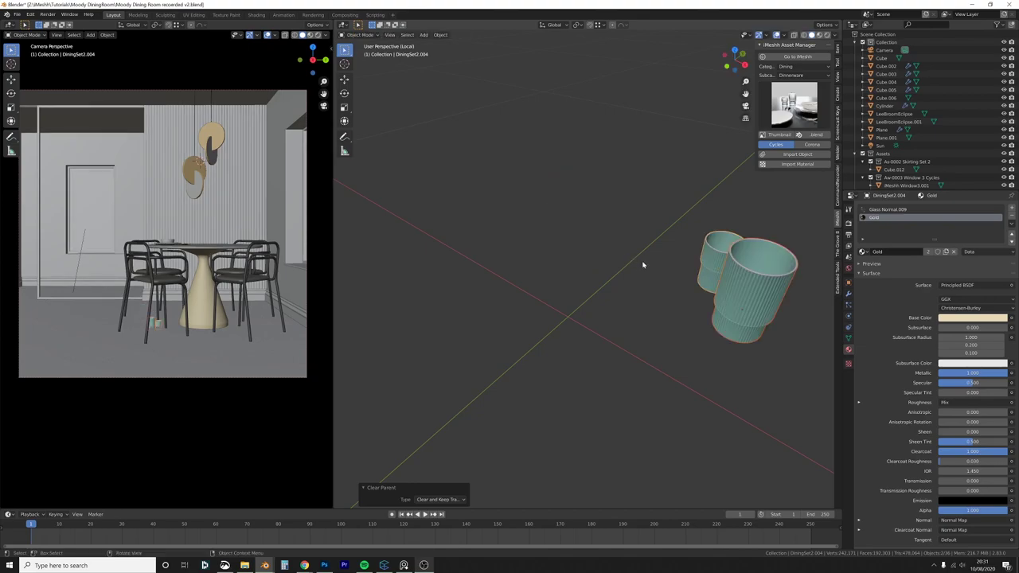
# Step: Leave local view and raise the two green glasses along Z to about tabletop height
pyautogui.press('KP_Divide')
pyautogui.press('g')
pyautogui.press('z')
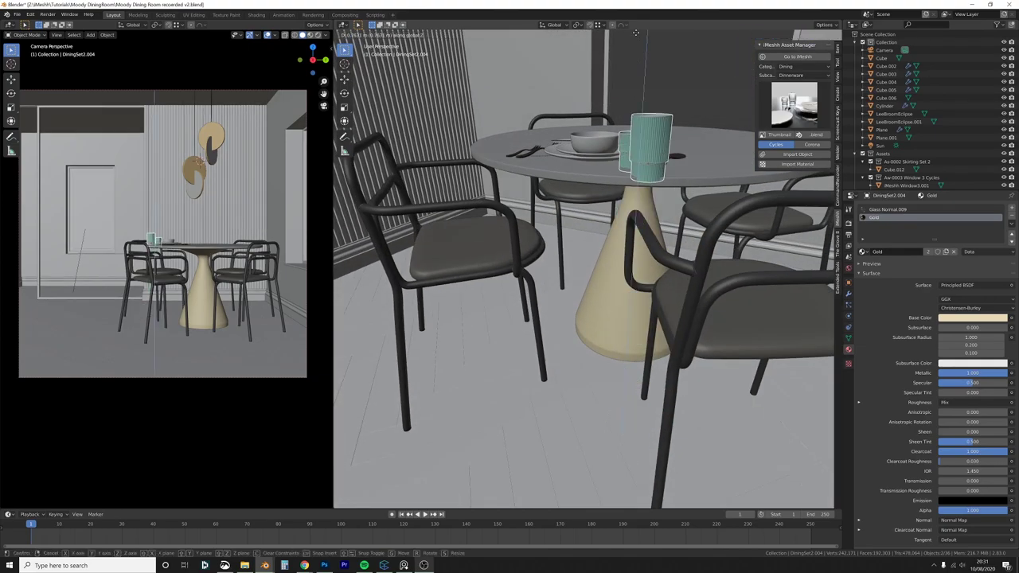
pyautogui.click(637, 33)
pyautogui.moveTo(636, 32)
pyautogui.mouseDown(button='middle')
pyautogui.moveTo(612, 230)
pyautogui.moveTo(589, 178)
pyautogui.mouseUp(button='middle')
# Step: Move the two green glasses horizontally from the top view so they stand on the table beside the place setting
pyautogui.press('KP_7')
pyautogui.press('z')
pyautogui.click(589, 234)
pyautogui.press('g')
pyautogui.click(655, 196)
pyautogui.moveTo(655, 288)
pyautogui.mouseDown(button='middle')
pyautogui.moveTo(637, 203)
pyautogui.moveTo(648, 159)
pyautogui.mouseUp(button='middle')
pyautogui.press('z')
pyautogui.click(678, 212)
pyautogui.moveTo(677, 212); pyautogui.dragTo(694, 182, button='middle')
pyautogui.scroll(2, 706, 241)
pyautogui.keyDown('shift'); pyautogui.moveTo(706, 241); pyautogui.dragTo(662, 268, button='middle'); pyautogui.keyUp('shift')
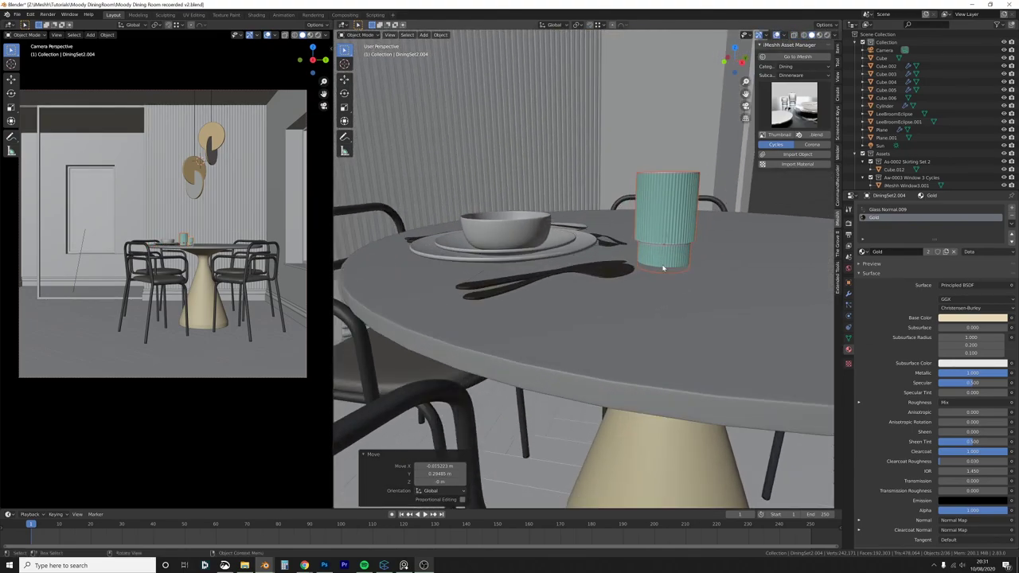
# Step: Adjust the green glasses' height to rest on the tabletop and rotate them about 13.5° around Z
pyautogui.press('g')
pyautogui.press('z')
pyautogui.click(668, 215)
pyautogui.moveTo(668, 215); pyautogui.dragTo(724, 271, button='middle')
pyautogui.press('r')
pyautogui.press('z')
pyautogui.click(730, 250)
pyautogui.scroll(-2, 560, 321)
pyautogui.moveTo(560, 321); pyautogui.dragTo(565, 318, button='middle')
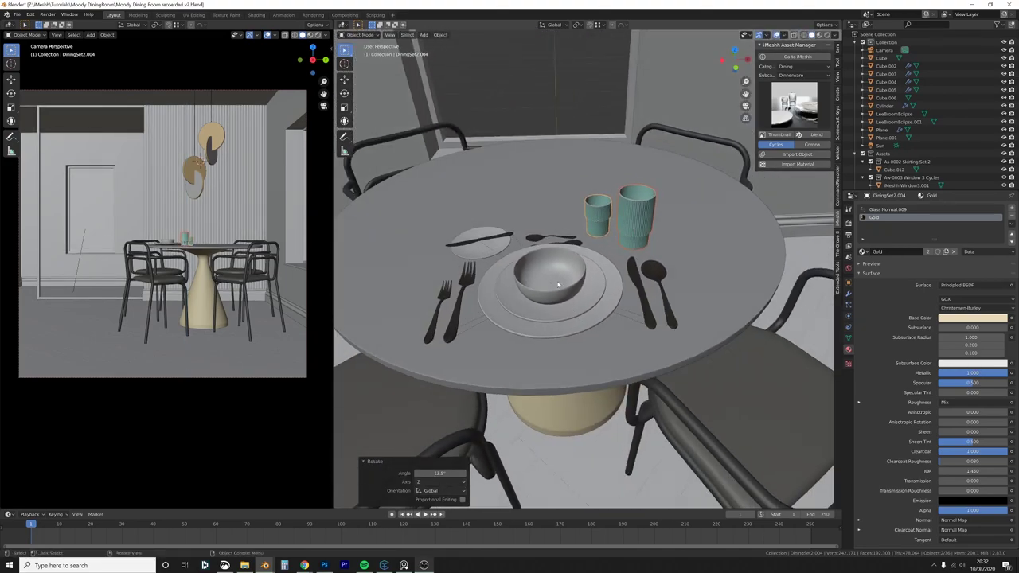
# Step: Select the whole place setting with both glasses and move it about -0.02 m along Y towards the table edge
pyautogui.click(571, 316)
pyautogui.press('a')
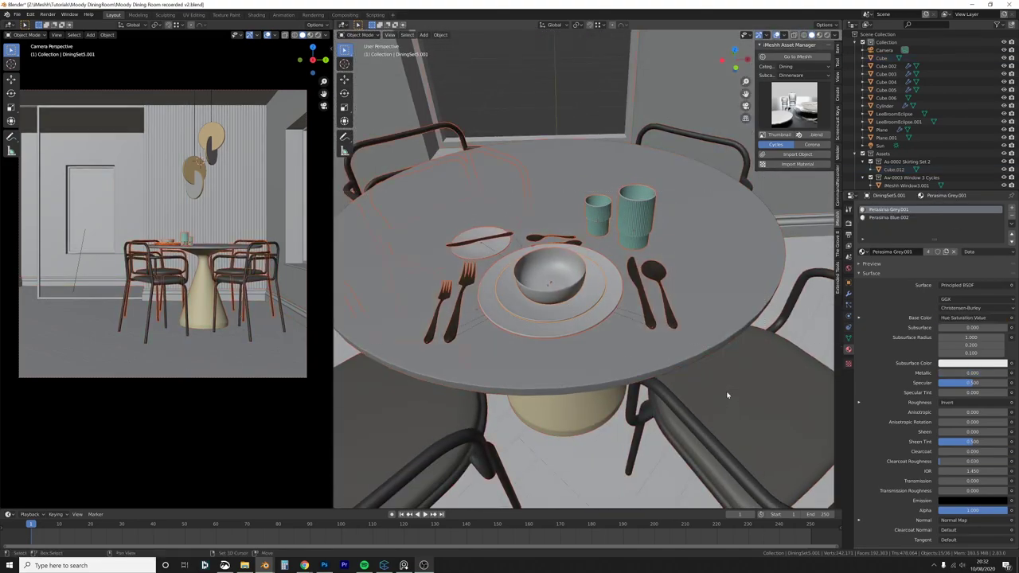
pyautogui.press('g')
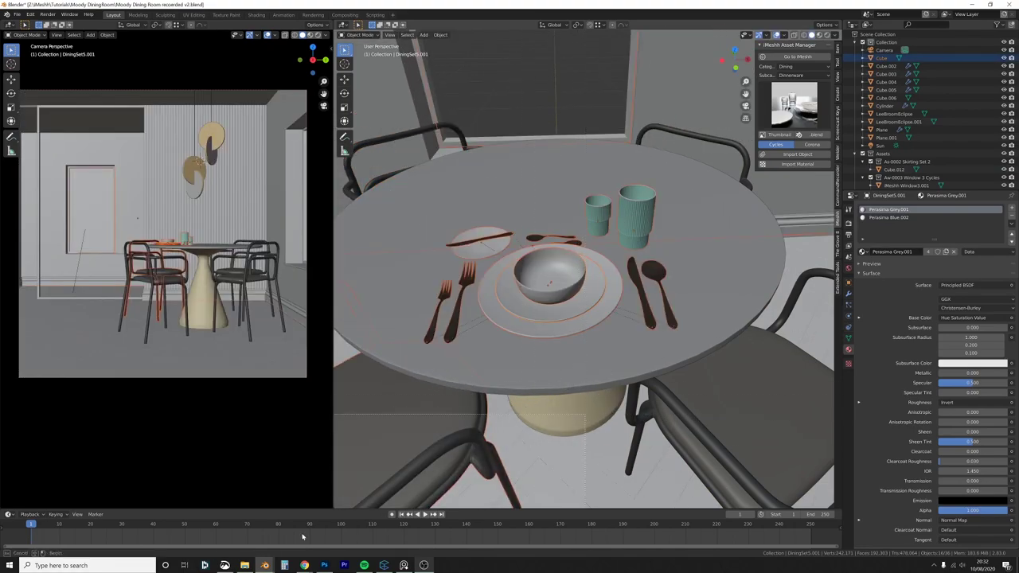
pyautogui.press('Escape')
pyautogui.press('KP_7')
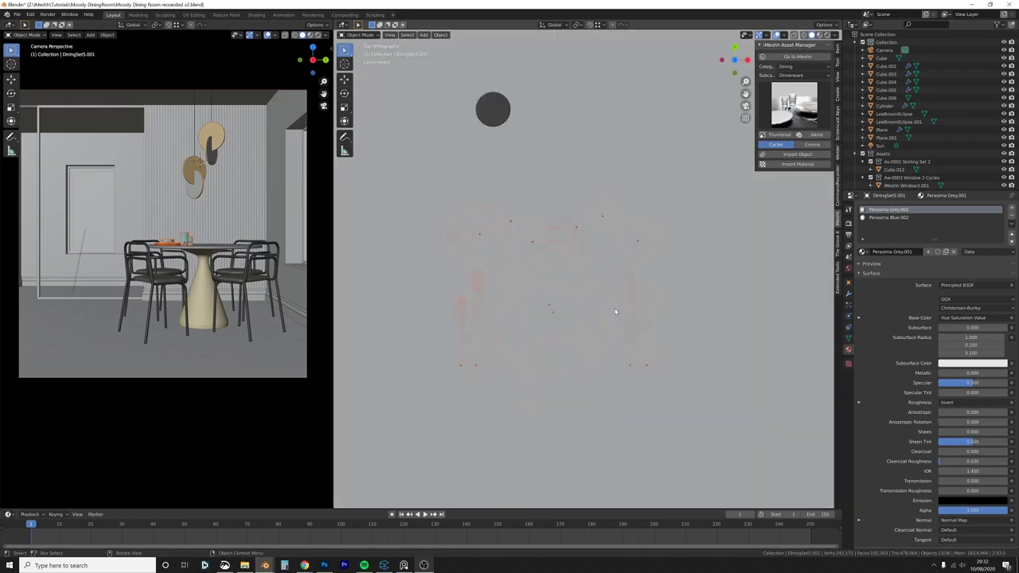
pyautogui.press('z')
pyautogui.click(562, 306)
pyautogui.press('g')
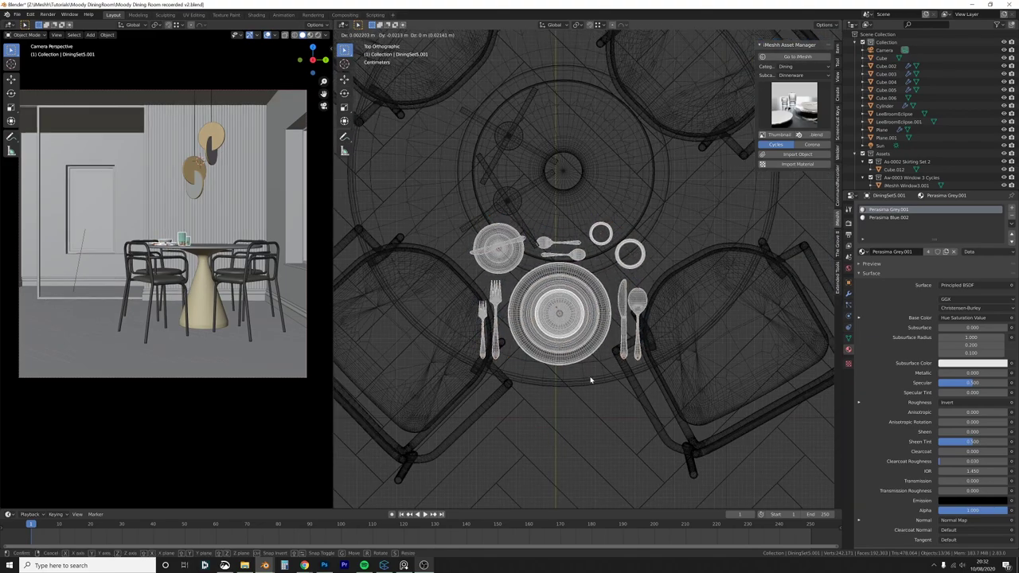
pyautogui.click(577, 371)
# Step: Make a linked duplicate of the place setting and glasses about 0.67 m along Y, on the opposite side of the table
pyautogui.scroll(-3, 625, 326)
pyautogui.hotkey('alt', 'd')
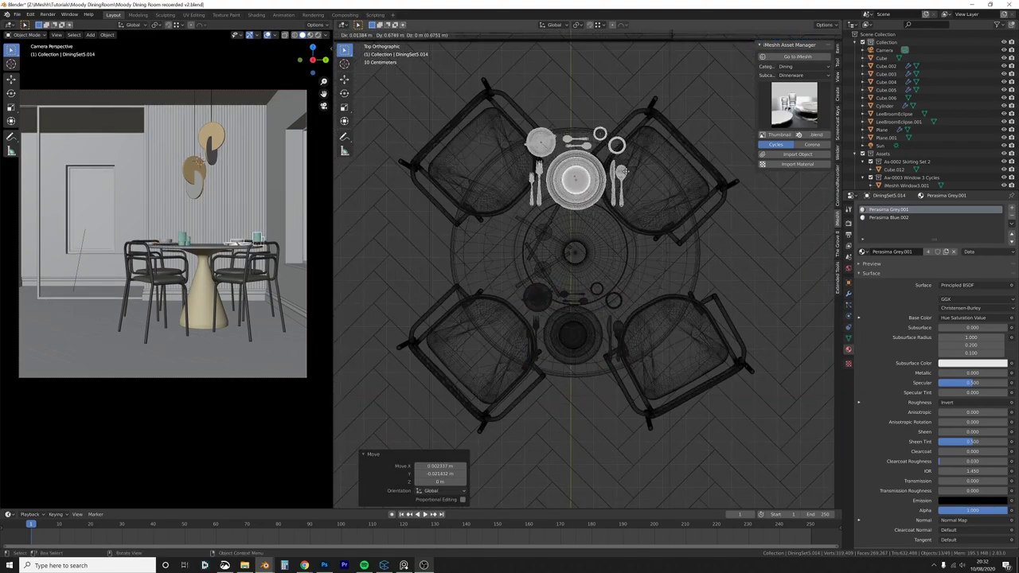
pyautogui.click(626, 182)
# Step: Try to rotate the duplicated place setting freehand around Z, and undo the rotation
pyautogui.press('r')
pyautogui.click(626, 183)
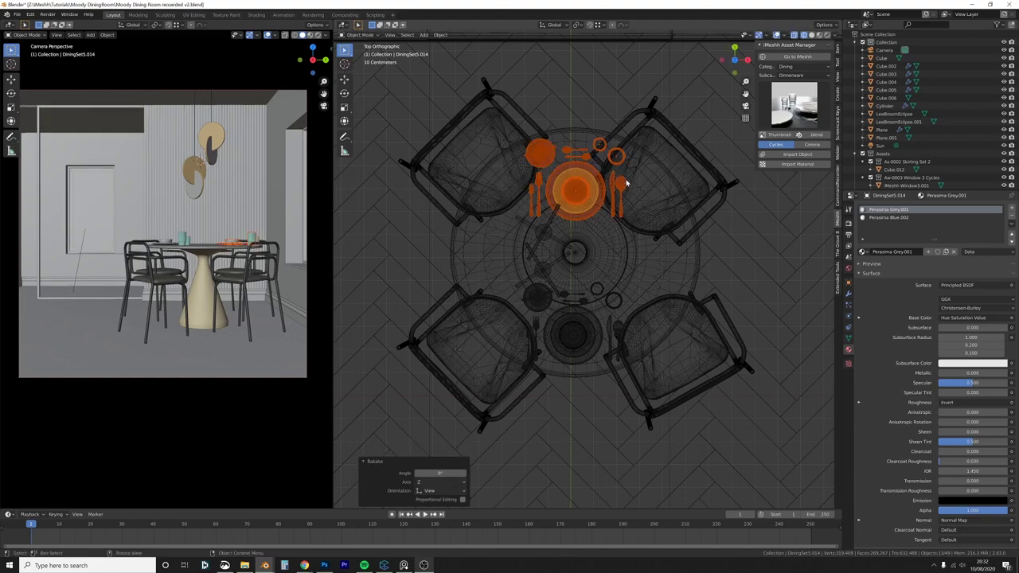
pyautogui.press('r')
pyautogui.click(653, 134)
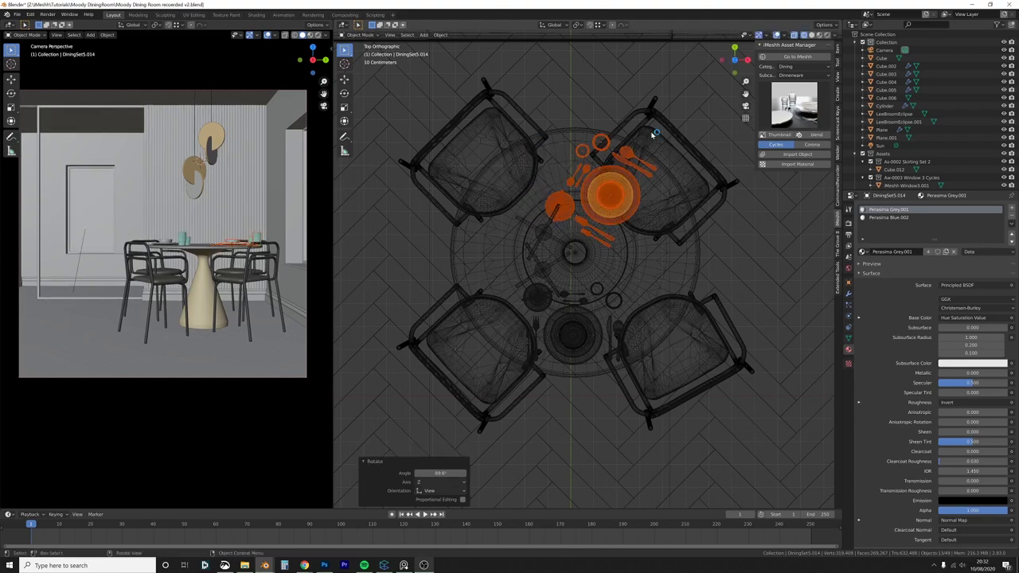
pyautogui.hotkey('ctrl', 'z')
pyautogui.press('r')
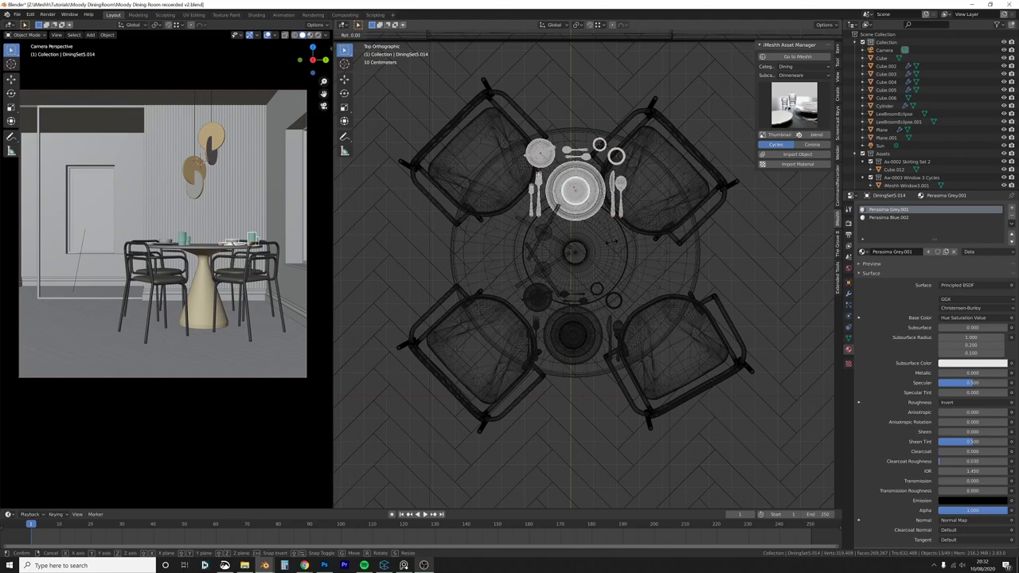
pyautogui.press('Escape')
# Step: Rotate the duplicated place setting by 180° and move it to line up opposite the original near the table edge
pyautogui.press('r')
pyautogui.write('180')
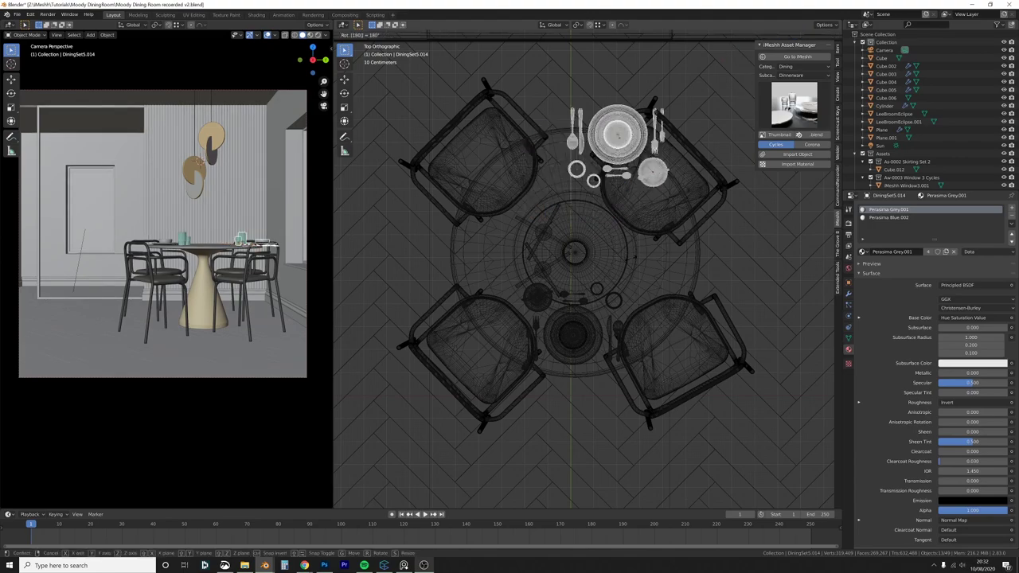
pyautogui.press('Return')
pyautogui.press('g')
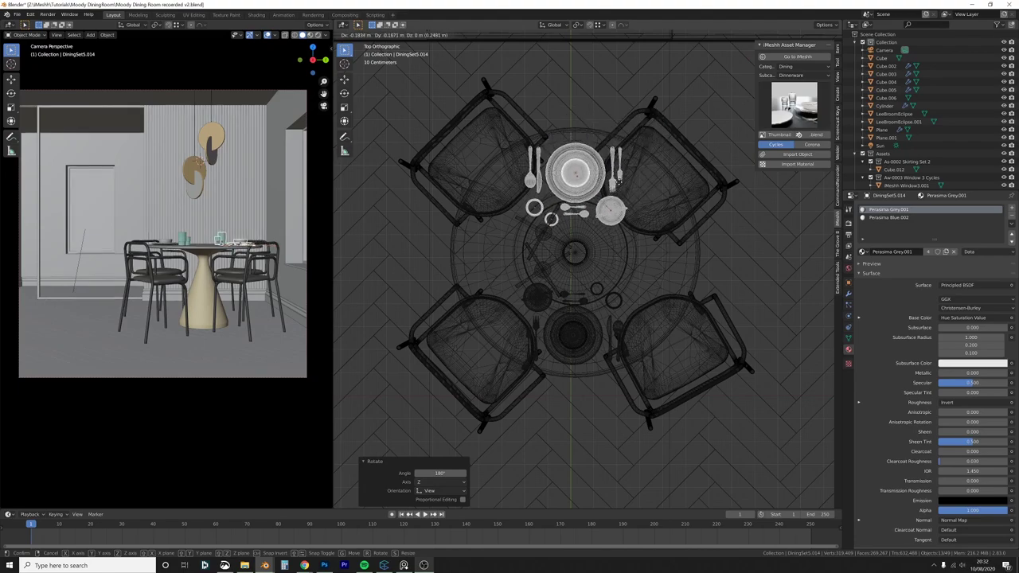
pyautogui.click(609, 208)
# Step: Select both complete place settings without the pendant light and make linked duplicates rotated 90° around Z
pyautogui.moveTo(646, 80); pyautogui.dragTo(509, 395)
pyautogui.press('b')
pyautogui.moveTo(716, 152); pyautogui.dragTo(657, 438, button='middle')
pyautogui.moveTo(654, 430); pyautogui.dragTo(562, 183, button='middle')
pyautogui.press('b')
pyautogui.moveTo(555, 54); pyautogui.dragTo(538, 232, button='middle')
pyautogui.press('b')
pyautogui.press('b')
pyautogui.moveTo(393, 225); pyautogui.dragTo(487, 364, button='middle')
pyautogui.press('KP_7')
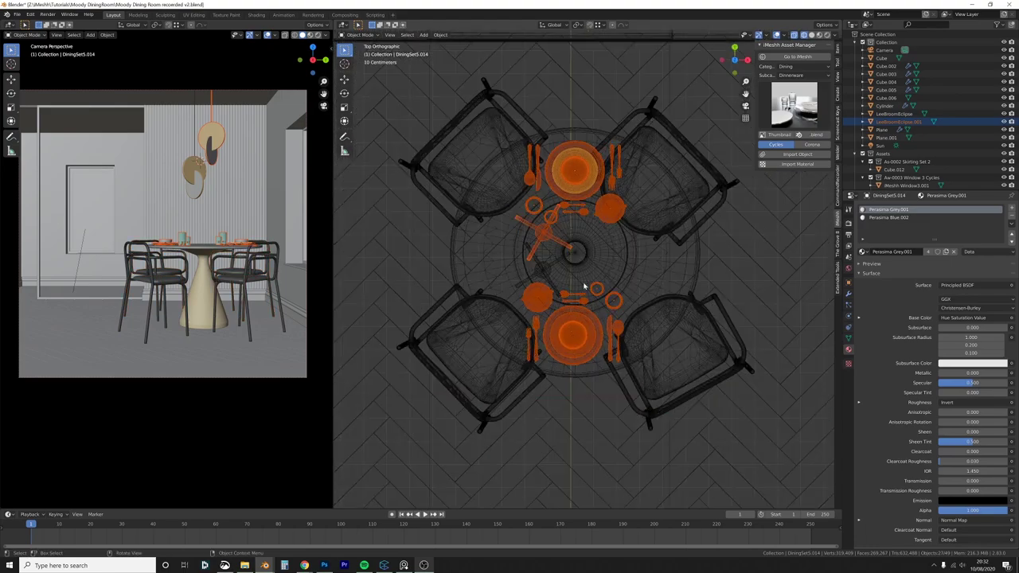
pyautogui.moveTo(577, 254); pyautogui.dragTo(551, 31, button='middle')
pyautogui.press('b')
pyautogui.press('KP_7')
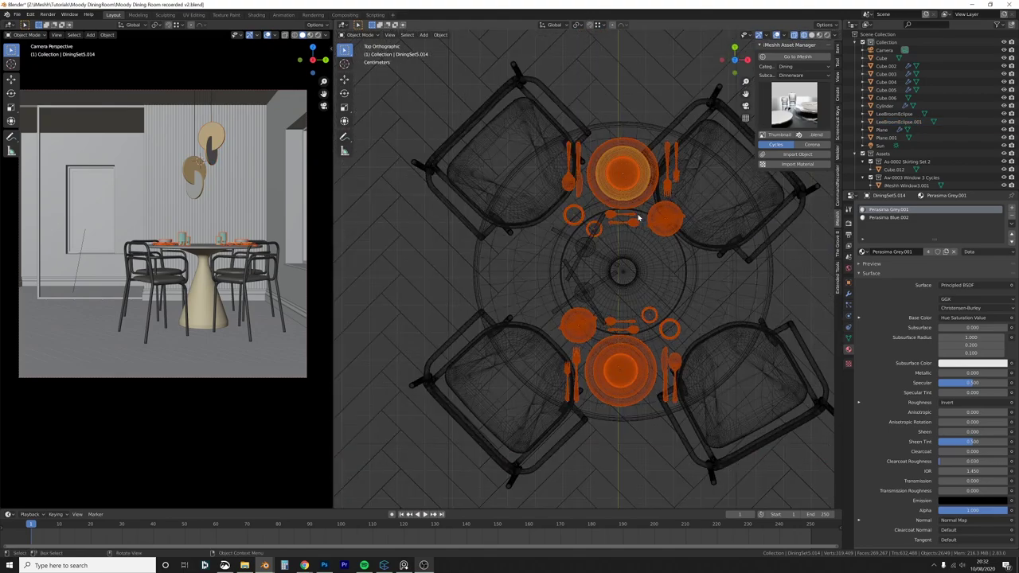
pyautogui.hotkey('alt', 'd')
pyautogui.press('r')
pyautogui.press('9')
pyautogui.press('0')
pyautogui.press('Return')
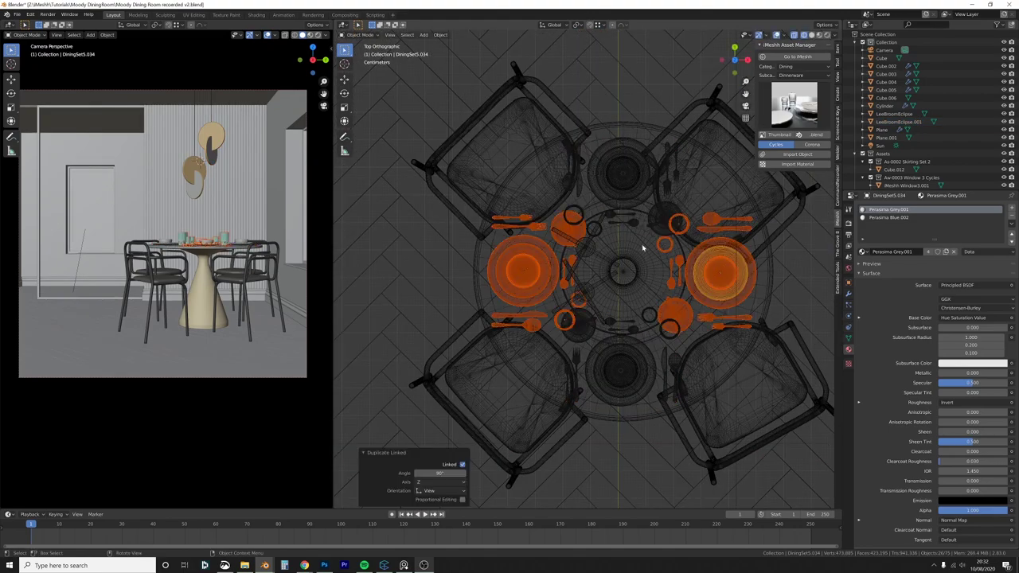
# Step: Switch to solid shading and move the two new place settings about 0.02 m along X to centre them on the table
pyautogui.press('z')
pyautogui.click(696, 243)
pyautogui.moveTo(696, 244)
pyautogui.mouseDown(button='middle')
pyautogui.moveTo(671, 209)
pyautogui.moveTo(637, 191)
pyautogui.mouseUp(button='middle')
pyautogui.scroll(2, 626, 244)
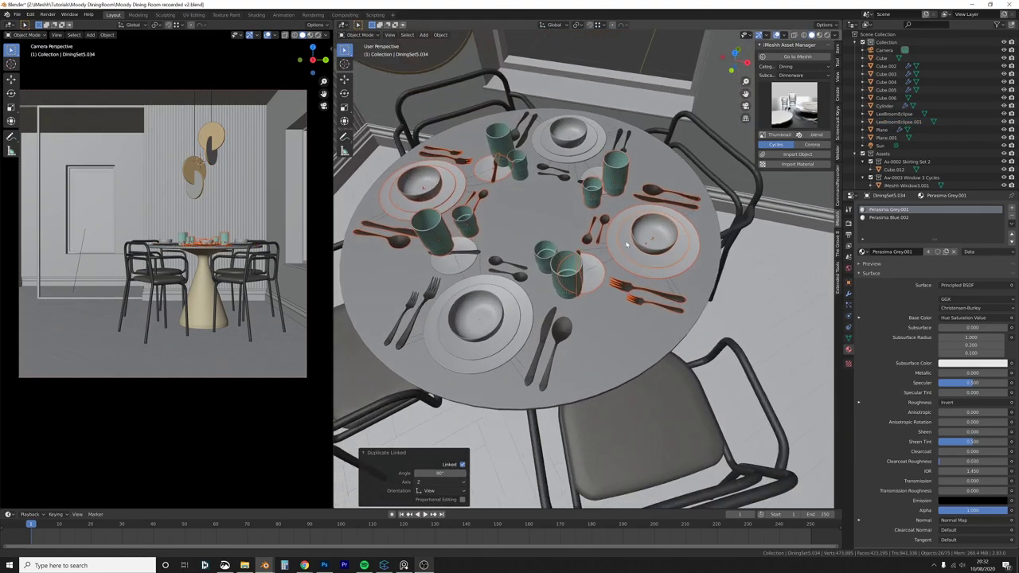
pyautogui.press('g')
pyautogui.press('x')
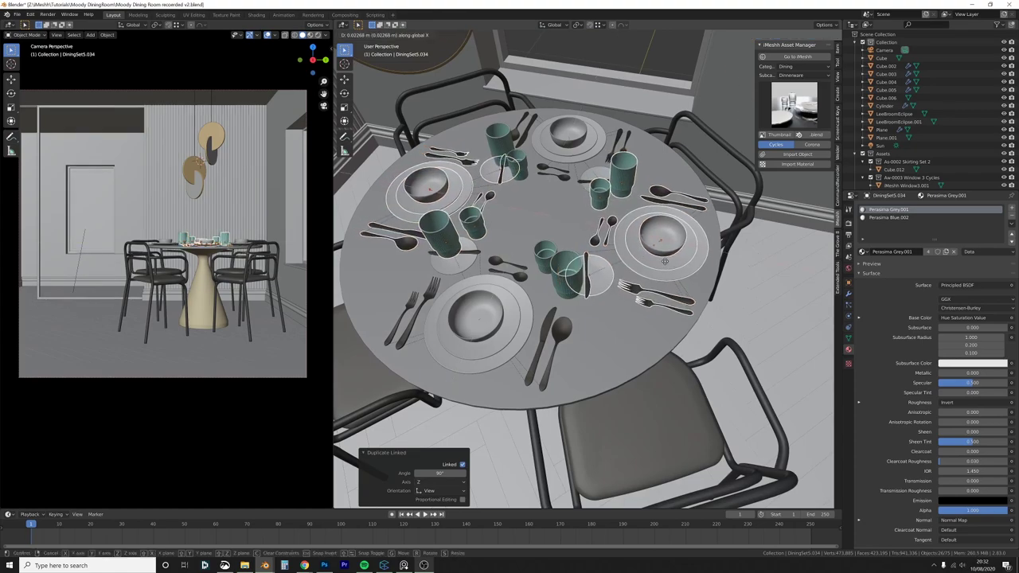
pyautogui.click(664, 261)
# Step: Select the four small side plates and the knives lying on them, and delete them from the table
pyautogui.click(597, 263)
pyautogui.moveTo(701, 283); pyautogui.dragTo(558, 276, button='middle')
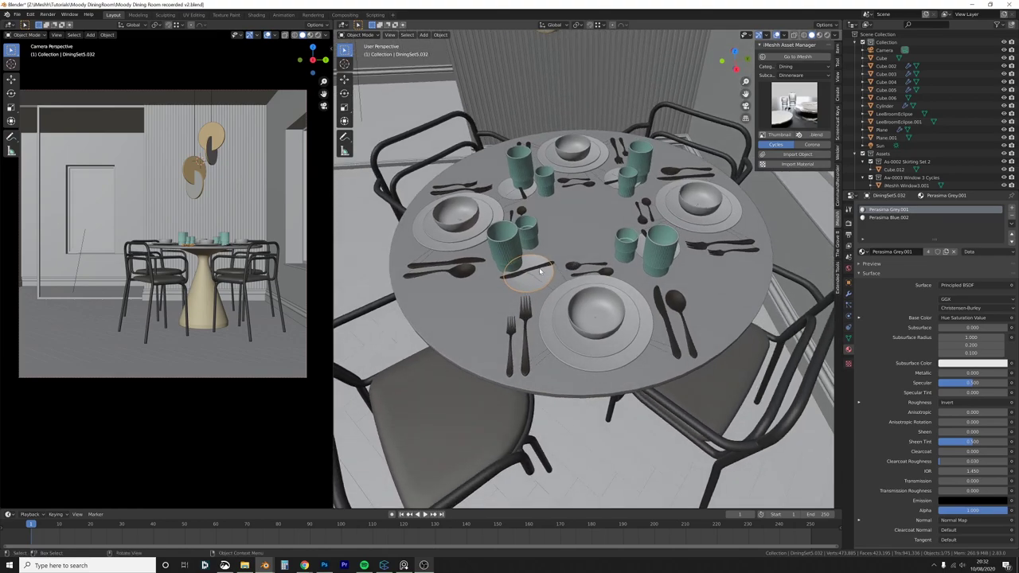
pyautogui.moveTo(644, 233); pyautogui.dragTo(666, 229, button='middle')
pyautogui.keyDown('shift'); pyautogui.click(657, 206); pyautogui.keyUp('shift')
pyautogui.keyDown('shift'); pyautogui.click(671, 208); pyautogui.keyUp('shift')
pyautogui.keyDown('shift'); pyautogui.click(626, 145); pyautogui.keyUp('shift')
pyautogui.keyDown('shift'); pyautogui.click(625, 136); pyautogui.keyUp('shift')
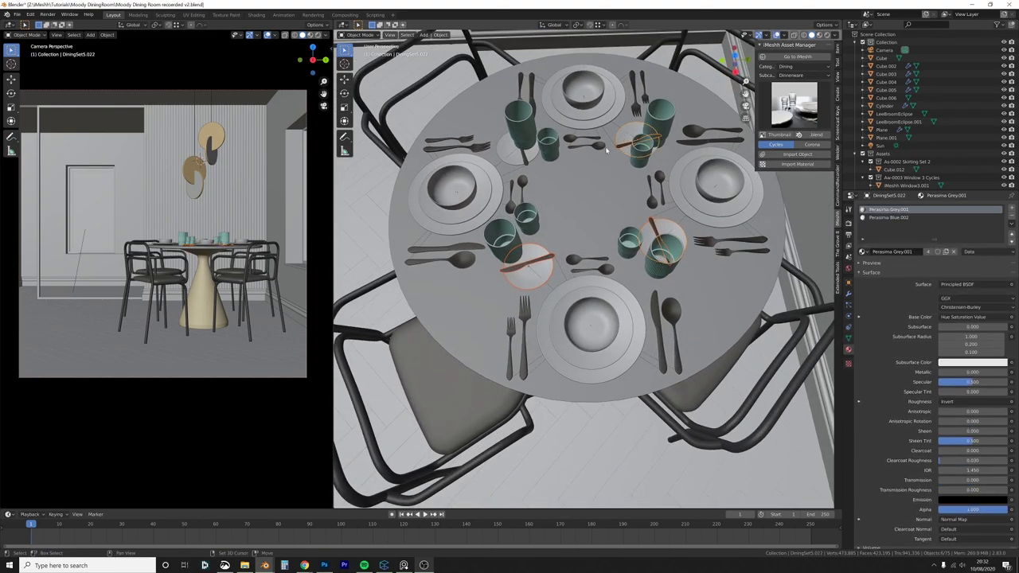
pyautogui.keyDown('shift'); pyautogui.click(521, 155); pyautogui.keyUp('shift')
pyautogui.press('x')
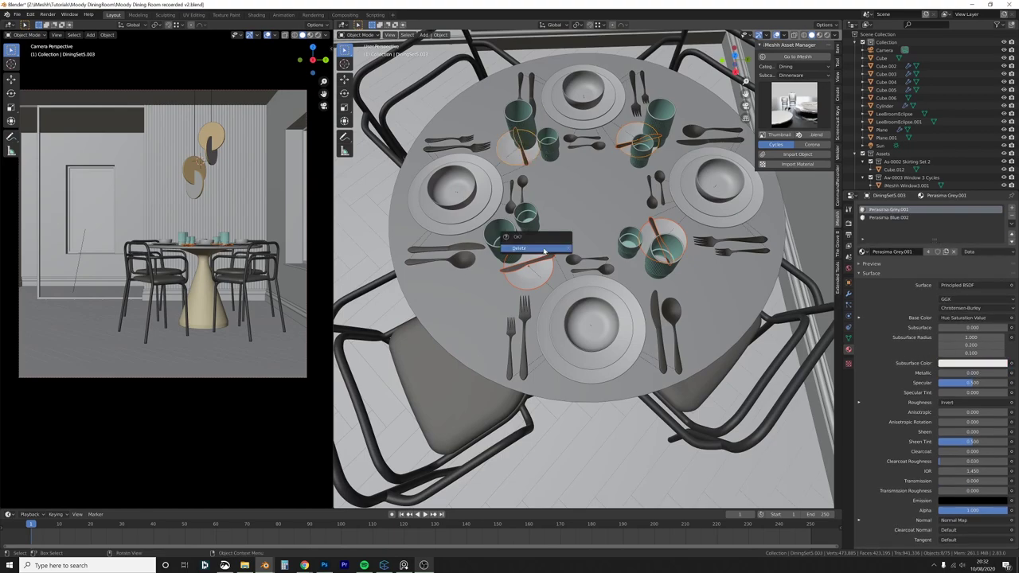
pyautogui.click(544, 249)
# Step: Delete four of the green glasses: one short, one tall, and the tall and short pair from another setting
pyautogui.moveTo(558, 205); pyautogui.dragTo(546, 194, button='middle')
pyautogui.click(544, 199)
pyautogui.scroll(2, 238, 219)
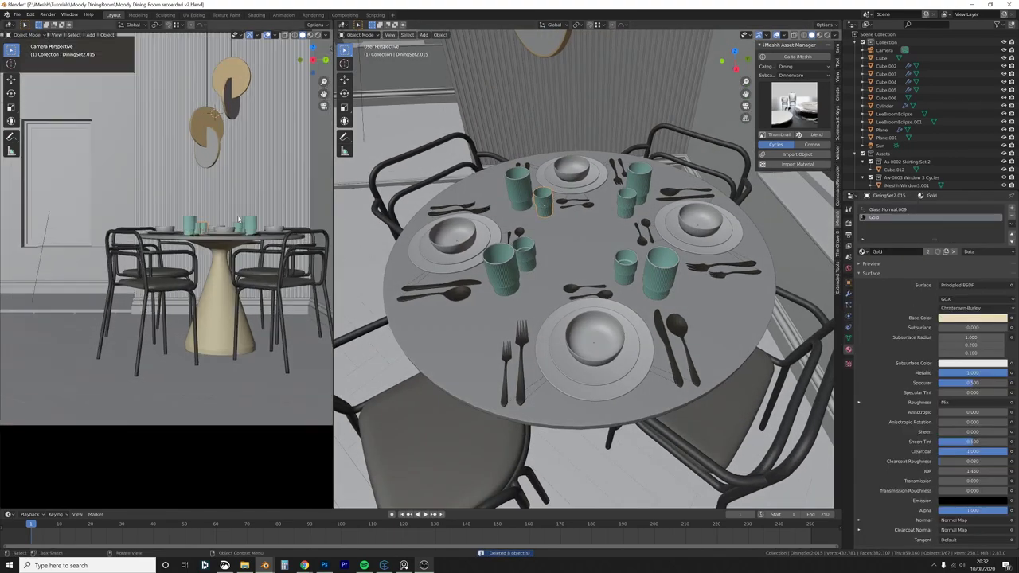
pyautogui.scroll(3, 192, 267)
pyautogui.click(123, 270)
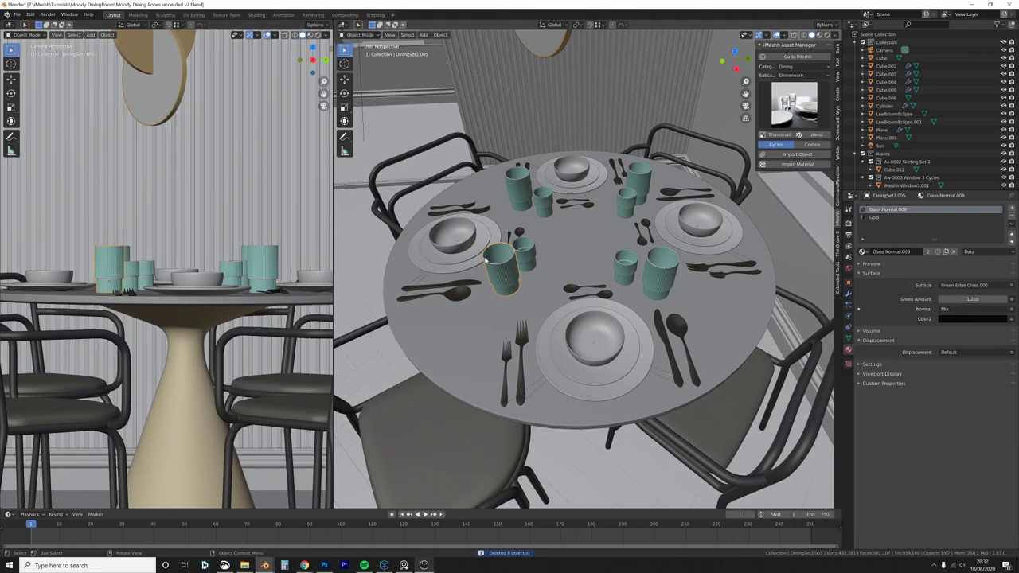
pyautogui.press('x')
pyautogui.click(134, 271)
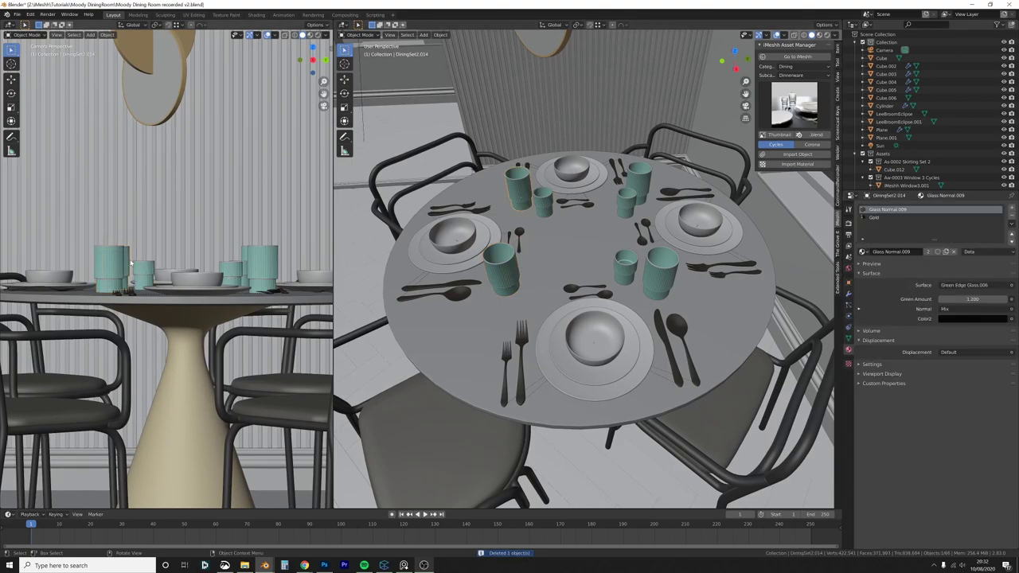
pyautogui.click(246, 253)
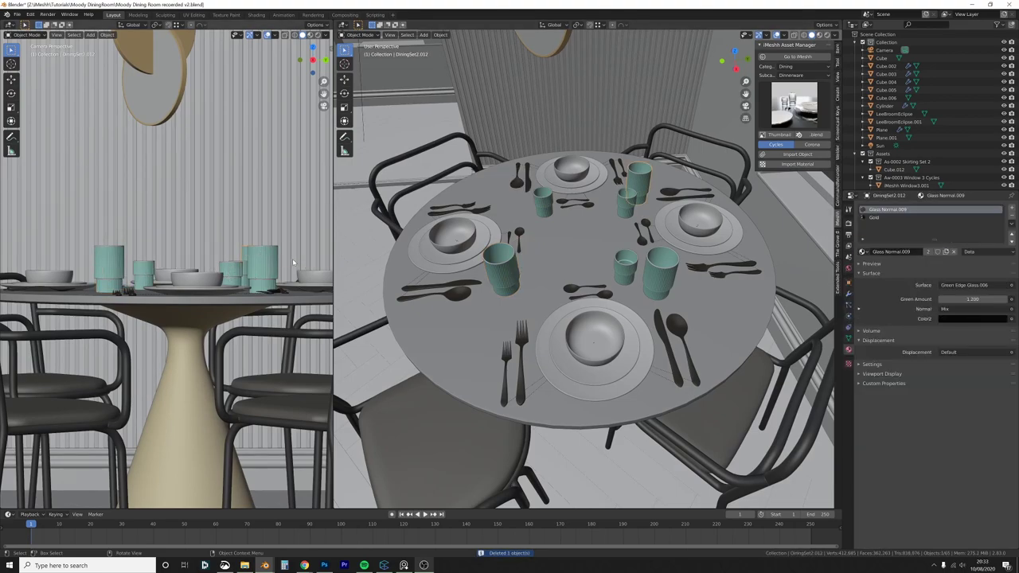
pyautogui.press('Delete')
pyautogui.click(244, 264)
pyautogui.press('Delete')
pyautogui.scroll(-2, 244, 264)
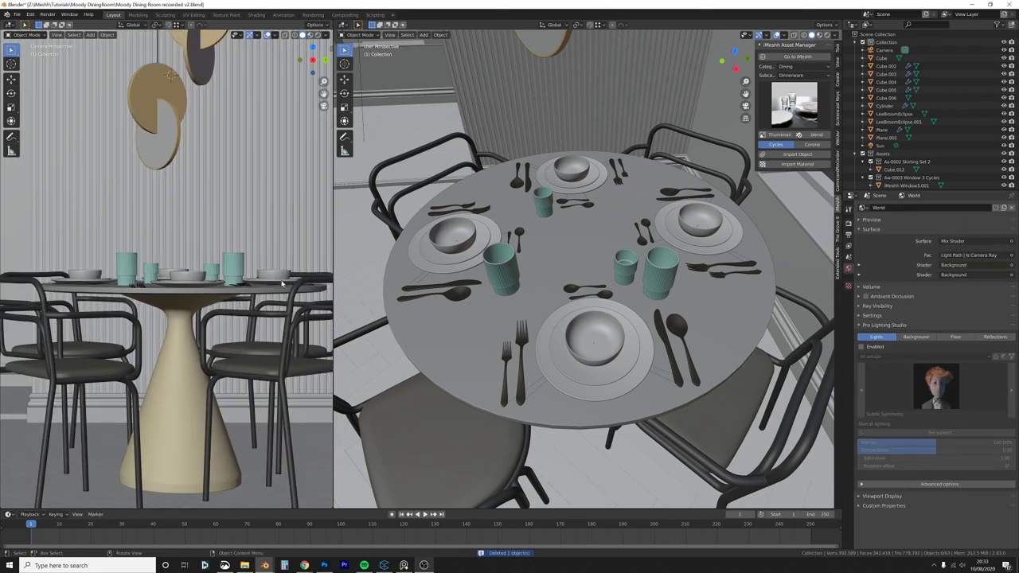
pyautogui.scroll(-1, 639, 252)
# Step: In the wireframe top view, move a tall green glass across the table to the gap between two place settings
pyautogui.click(643, 270)
pyautogui.press('KP_7')
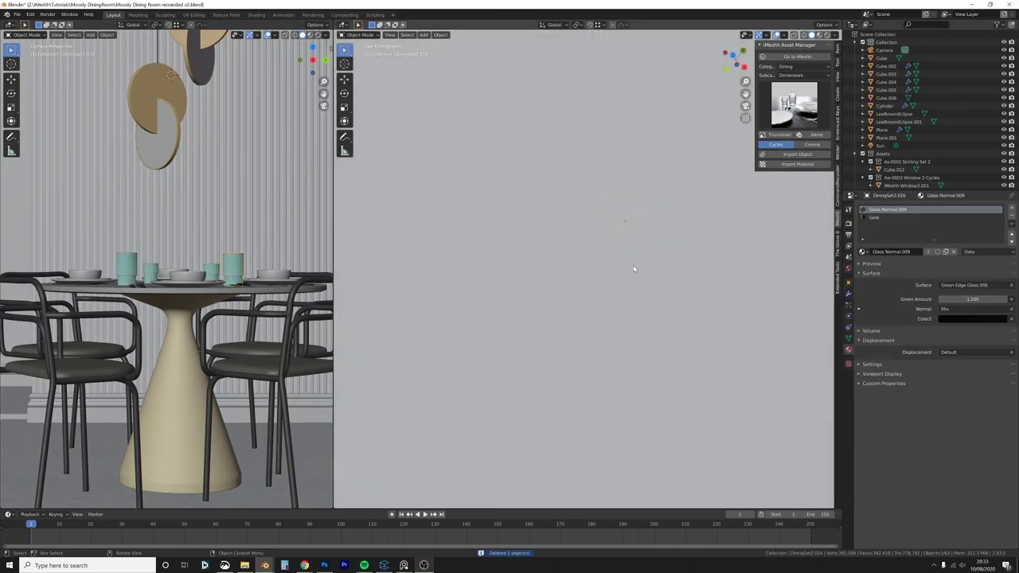
pyautogui.press('z')
pyautogui.click(570, 264)
pyautogui.scroll(-1, 568, 245)
pyautogui.keyDown('shift'); pyautogui.moveTo(568, 246); pyautogui.dragTo(635, 259, button='middle'); pyautogui.keyUp('shift')
pyautogui.press('g')
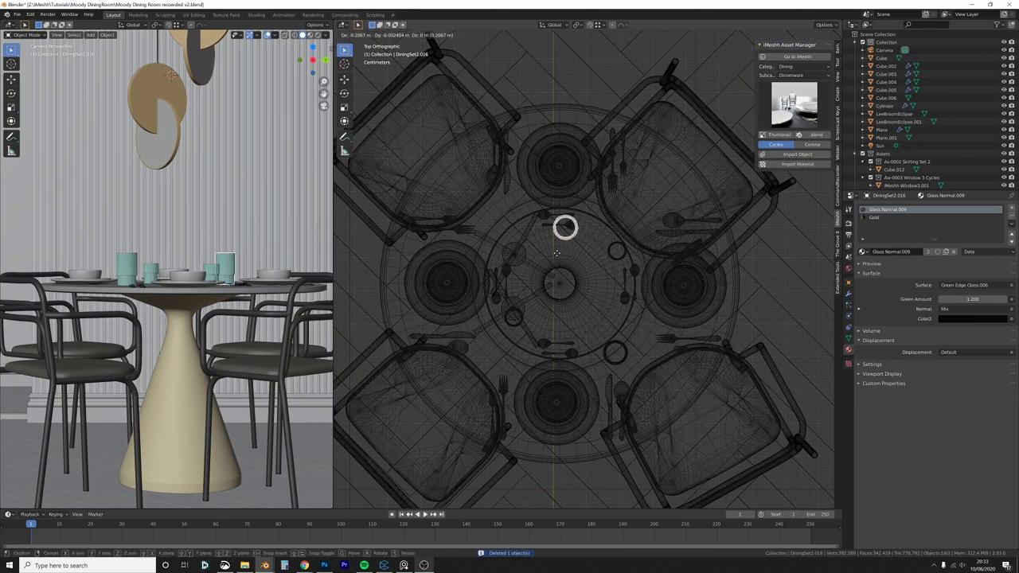
pyautogui.click(511, 255)
# Step: Move one short green glass outward to stand between two neighbouring plates, and deselect everything
pyautogui.click(289, 280)
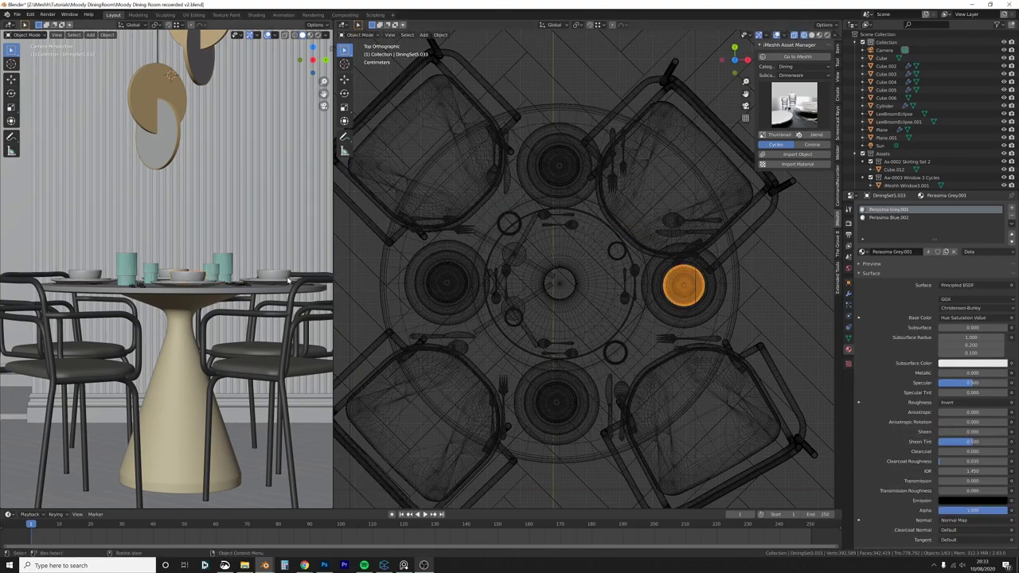
pyautogui.click(221, 277)
pyautogui.press('g')
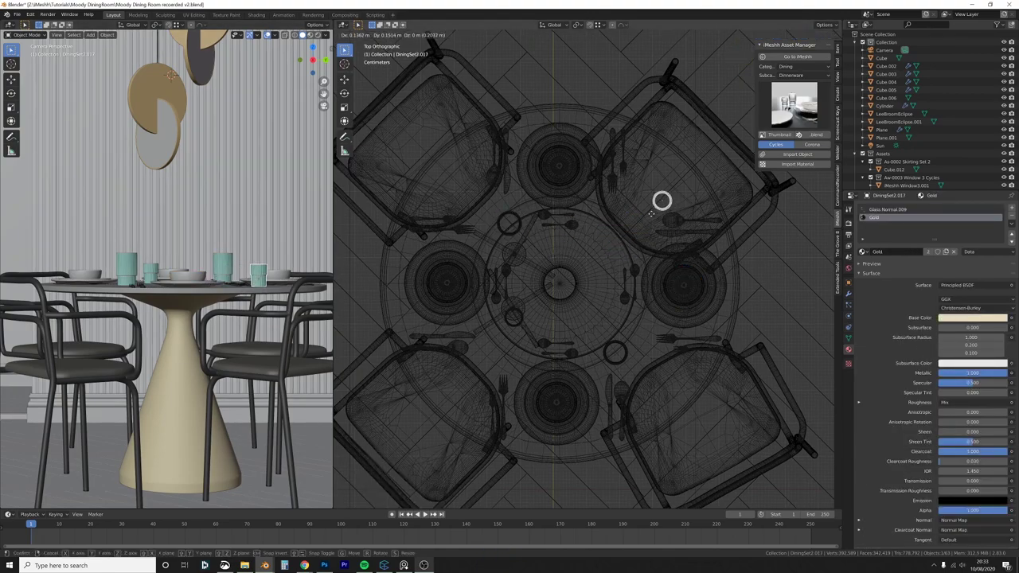
pyautogui.click(643, 208)
pyautogui.press('a')
pyautogui.press('a')
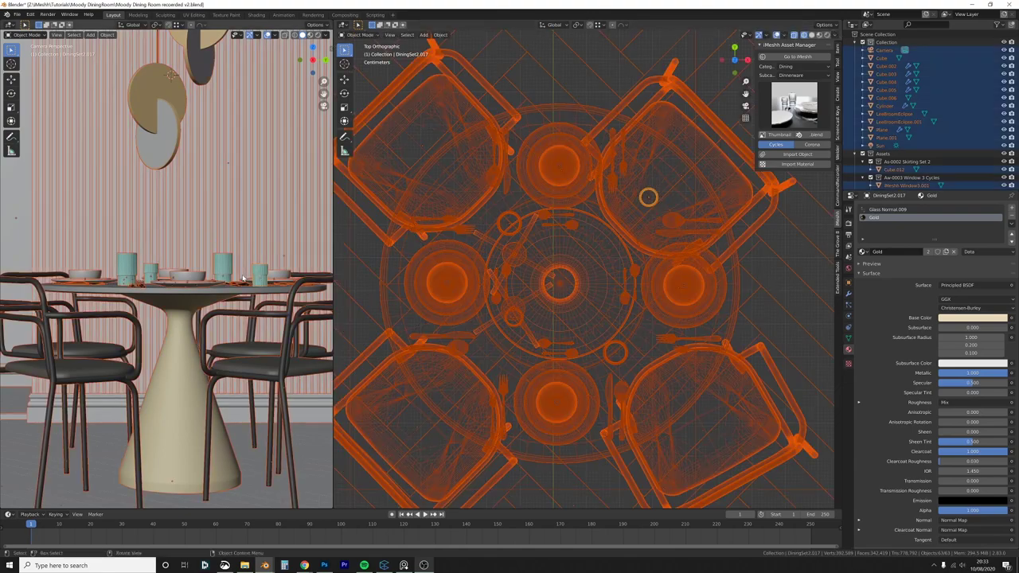
pyautogui.scroll(-2, 189, 272)
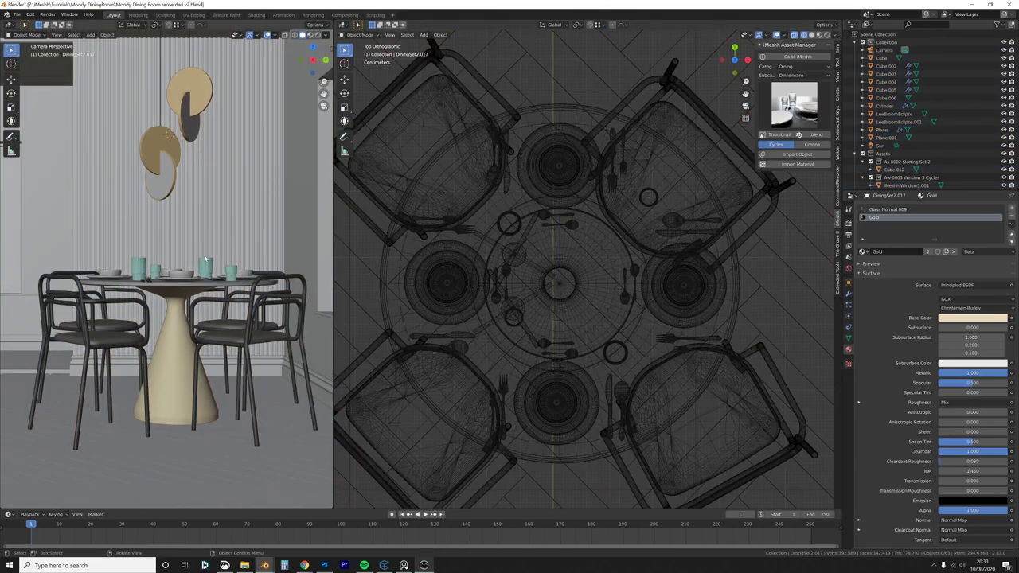
pyautogui.scroll(-1, 166, 270)
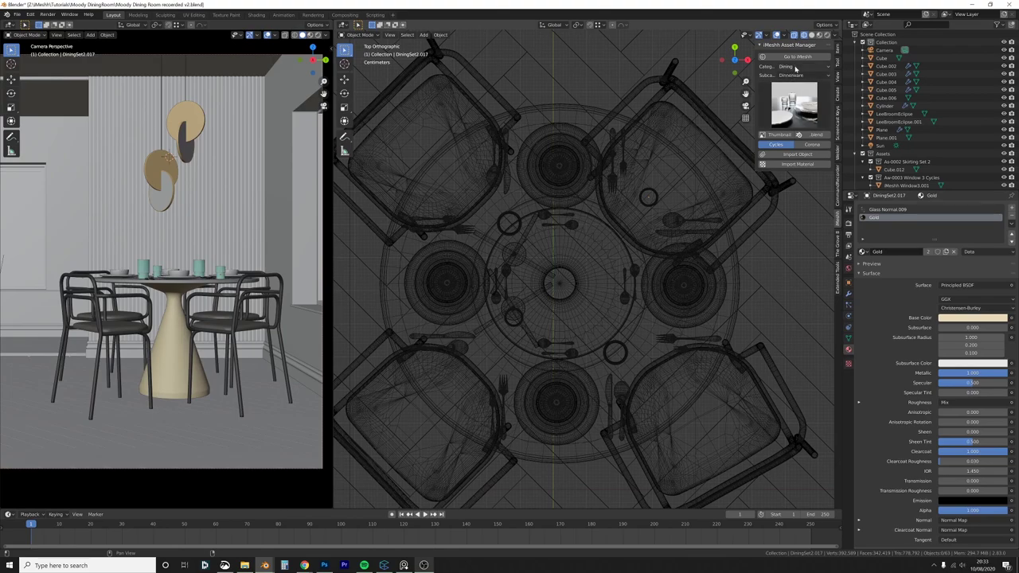
# Step: Set the asset category to Plants and import the P-0020 dried plant in a vase from the Indoor assets
pyautogui.click(794, 111)
pyautogui.click(799, 67)
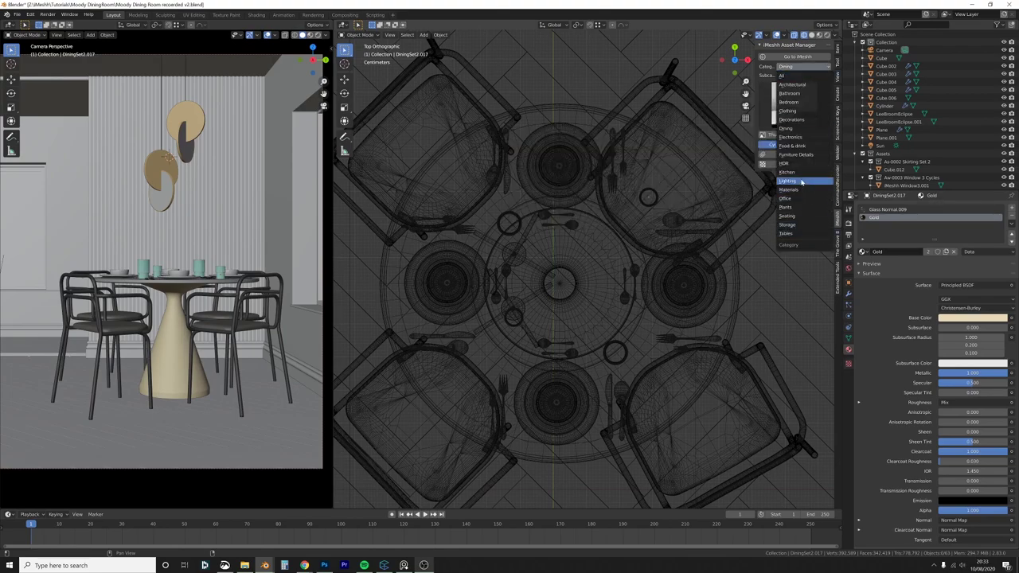
pyautogui.click(804, 207)
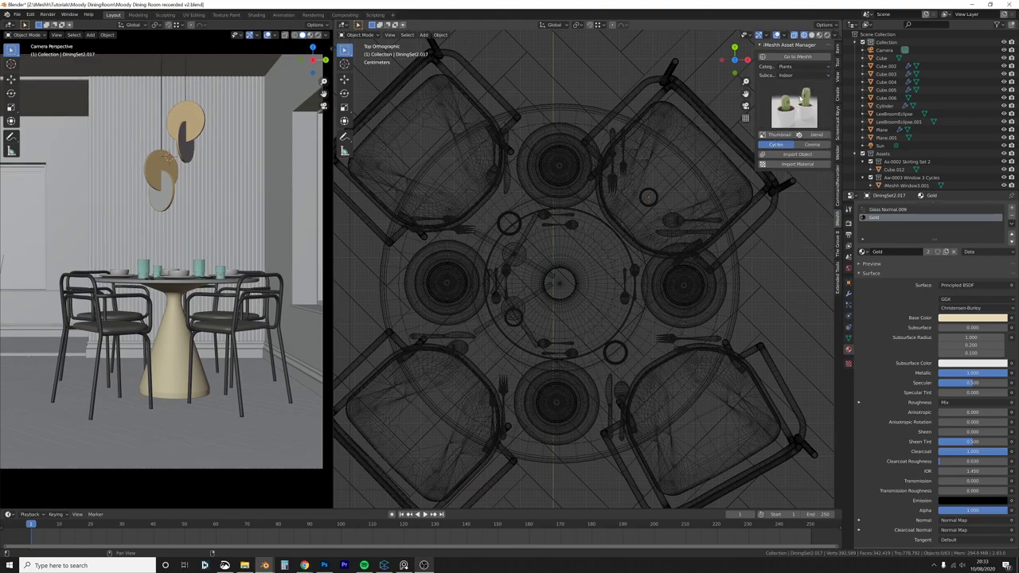
pyautogui.click(800, 94)
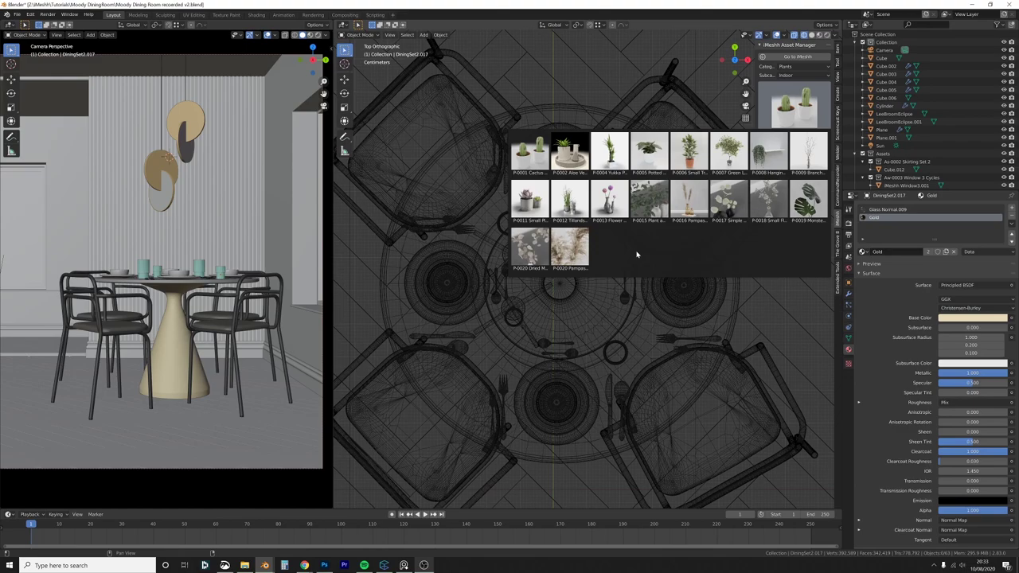
pyautogui.click(541, 255)
pyautogui.scroll(-2, 610, 345)
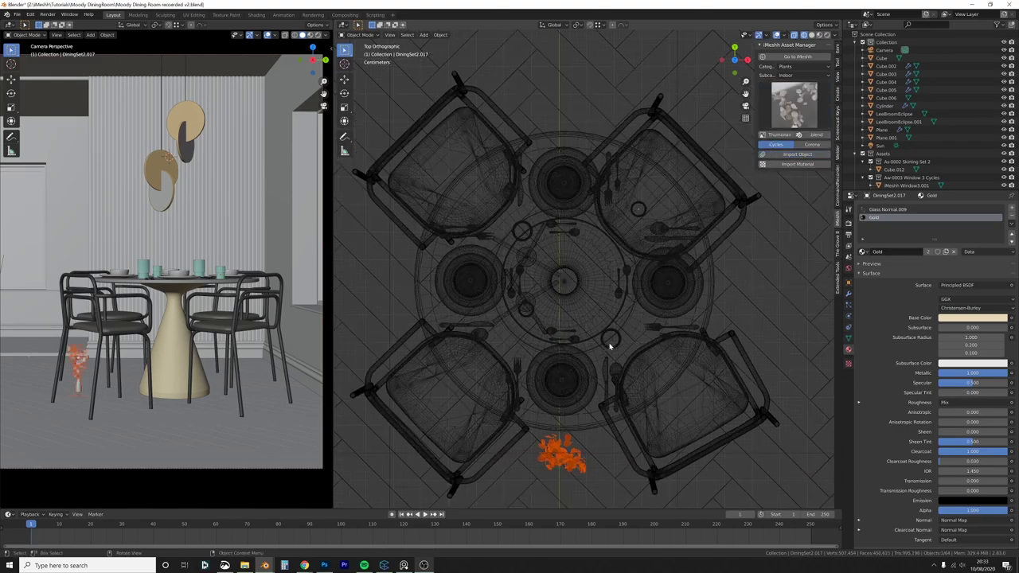
# Step: Move the dried plant vase to the centre of the table and raise it about 0.79 m along Z
pyautogui.press('g')
pyautogui.click(605, 212)
pyautogui.press('g')
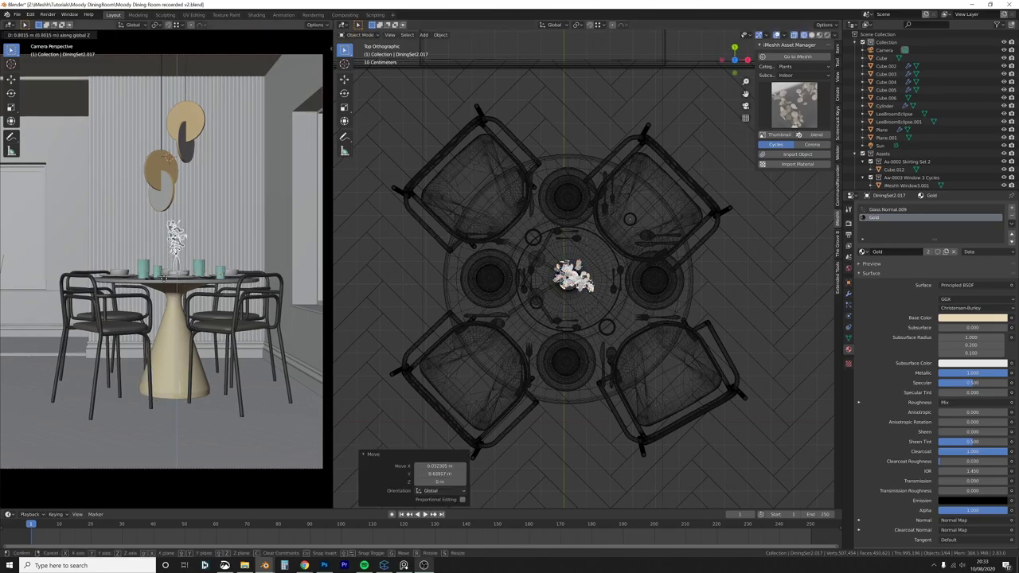
pyautogui.click(585, 277)
# Step: Switch to solid shading and lower the vase about 0.03 m along Z to rest on the tabletop
pyautogui.scroll(5, 637, 282)
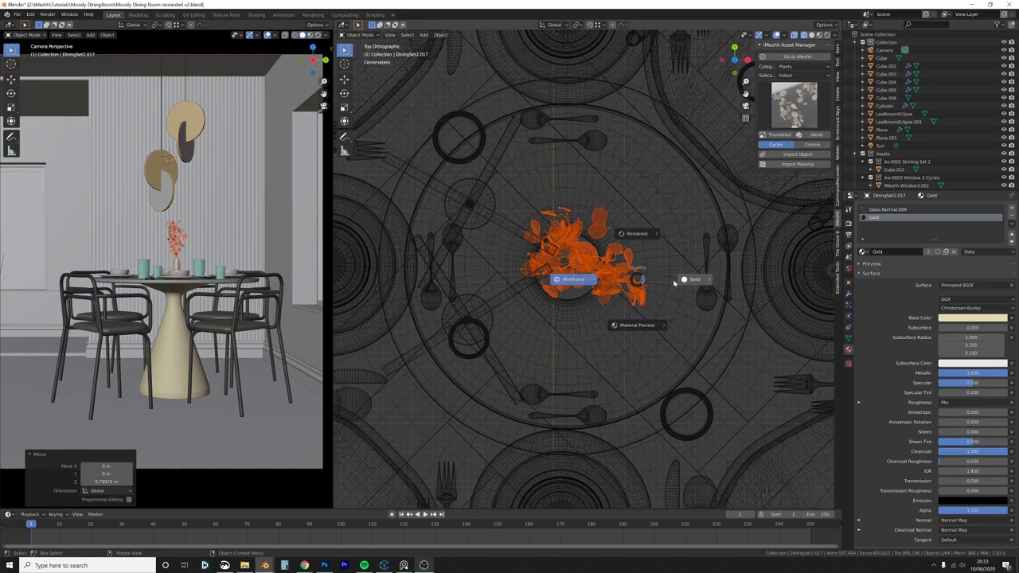
pyautogui.moveTo(639, 282); pyautogui.dragTo(643, 362, button='middle')
pyautogui.scroll(2, 643, 363)
pyautogui.keyDown('shift'); pyautogui.moveTo(610, 326); pyautogui.dragTo(607, 284, button='middle'); pyautogui.keyUp('shift')
pyautogui.press('g')
pyautogui.press('z')
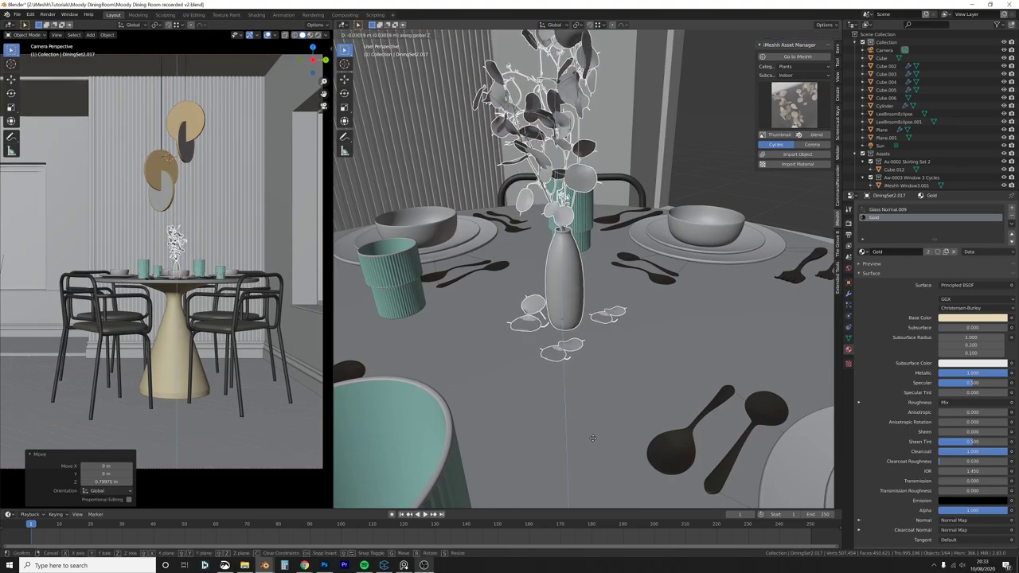
pyautogui.click(582, 334)
# Step: Rotate the dried plant vase about 47° around Z
pyautogui.scroll(2, 582, 334)
pyautogui.press('r')
pyautogui.press('z')
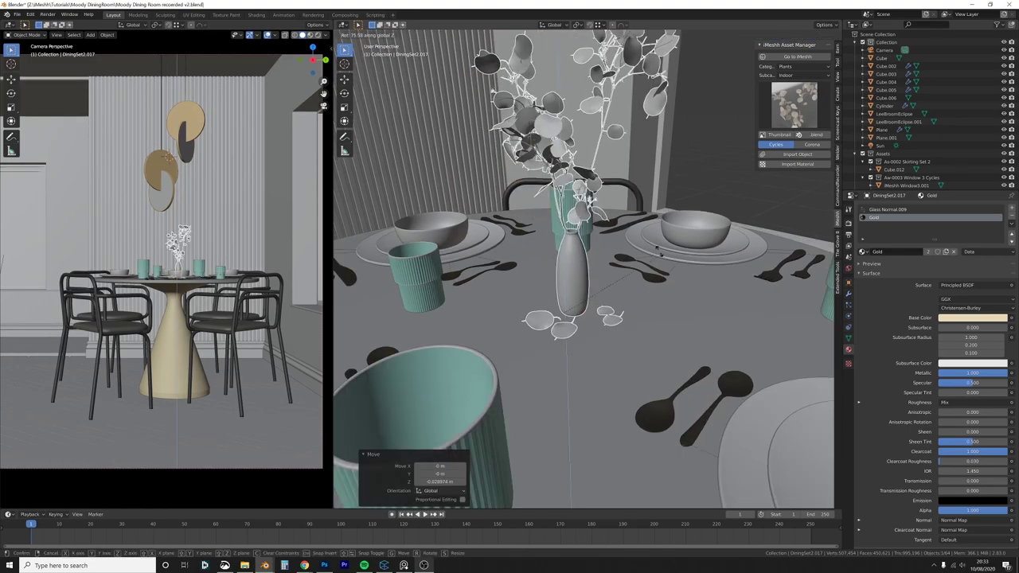
pyautogui.click(600, 284)
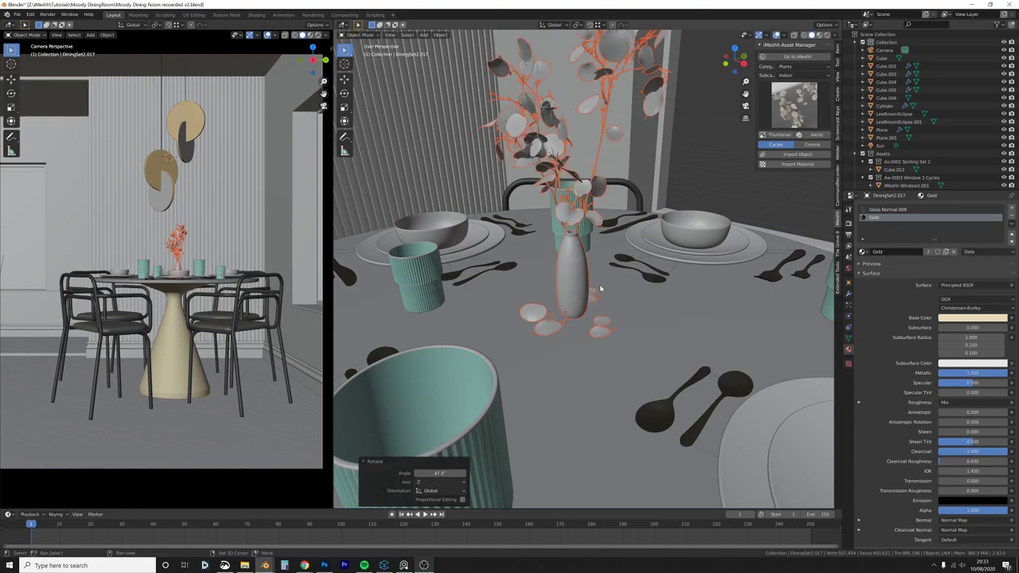
# Step: Move the dried plant vase about 0.04 m along negative Y on the tabletop
pyautogui.moveTo(599, 284); pyautogui.dragTo(582, 310, button='middle')
pyautogui.press('g')
pyautogui.press('y')
pyautogui.click(574, 321)
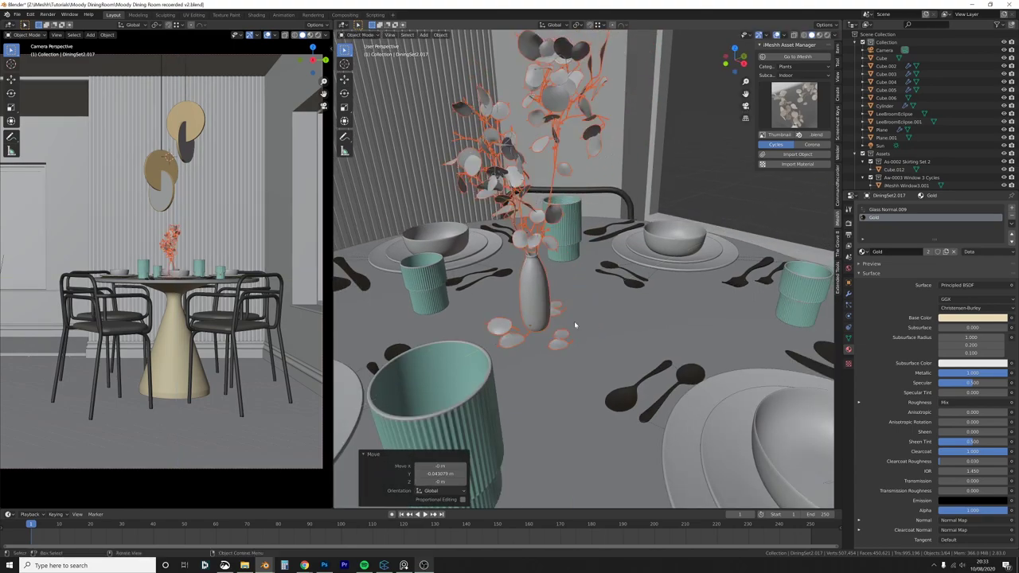
# Step: Duplicate the dried plant vase along positive Y and rotate the copy around Z
pyautogui.press('g')
pyautogui.press('y')
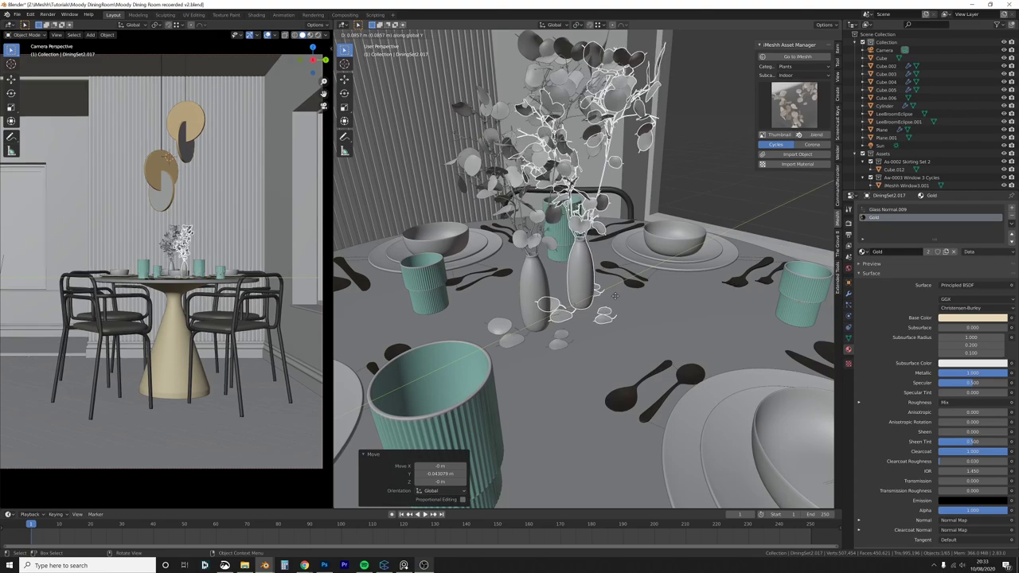
pyautogui.click(622, 291)
pyautogui.press('r')
pyautogui.press('z')
pyautogui.click(560, 338)
# Step: Scale the duplicated vase to about 0.707 of its size
pyautogui.moveTo(559, 338)
pyautogui.mouseDown(button='middle')
pyautogui.moveTo(621, 287)
pyautogui.moveTo(648, 298)
pyautogui.moveTo(628, 295)
pyautogui.mouseUp(button='middle')
pyautogui.press('s')
pyautogui.click(638, 266)
# Step: In a wireframe top view, rotate the smaller vase about 36° around Z and place it beside the larger one, leaving nothing selected
pyautogui.scroll(3, 648, 298)
pyautogui.press('KP_7')
pyautogui.press('z')
pyautogui.click(602, 293)
pyautogui.press('g')
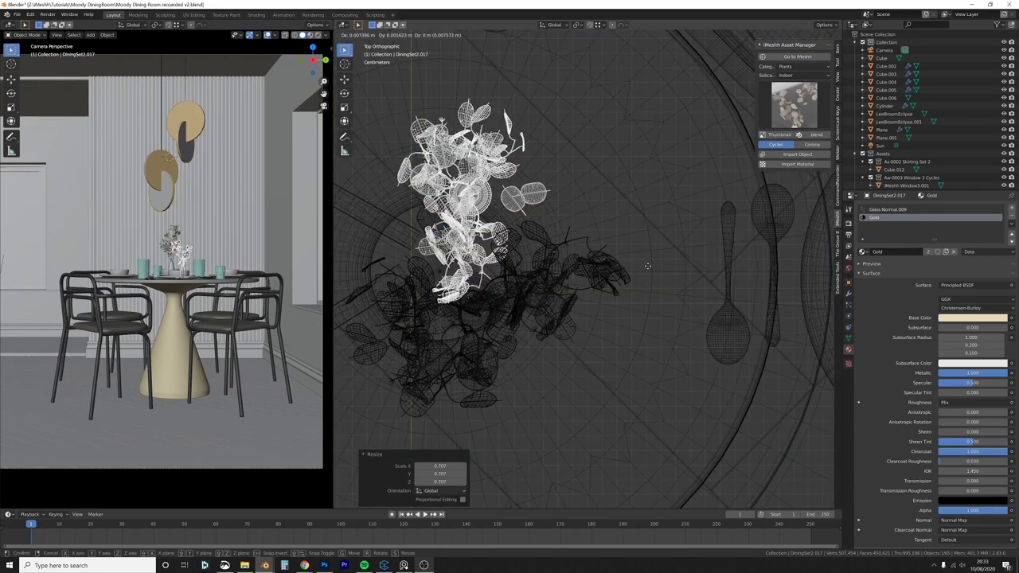
pyautogui.click(642, 275)
pyautogui.press('r')
pyautogui.click(639, 164)
pyautogui.press('g')
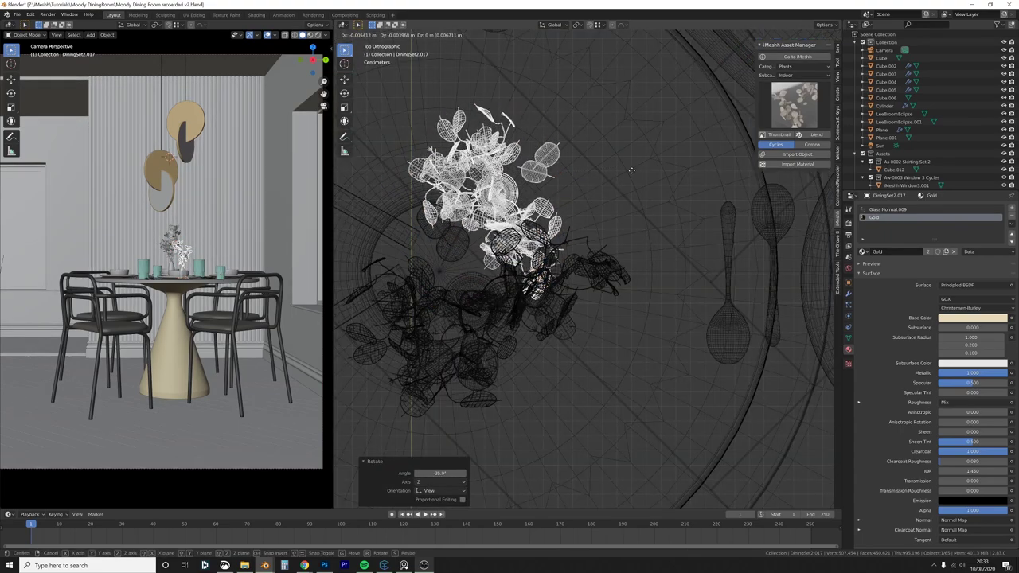
pyautogui.click(629, 172)
pyautogui.scroll(8, 232, 251)
pyautogui.hotkey('alt', 'a')
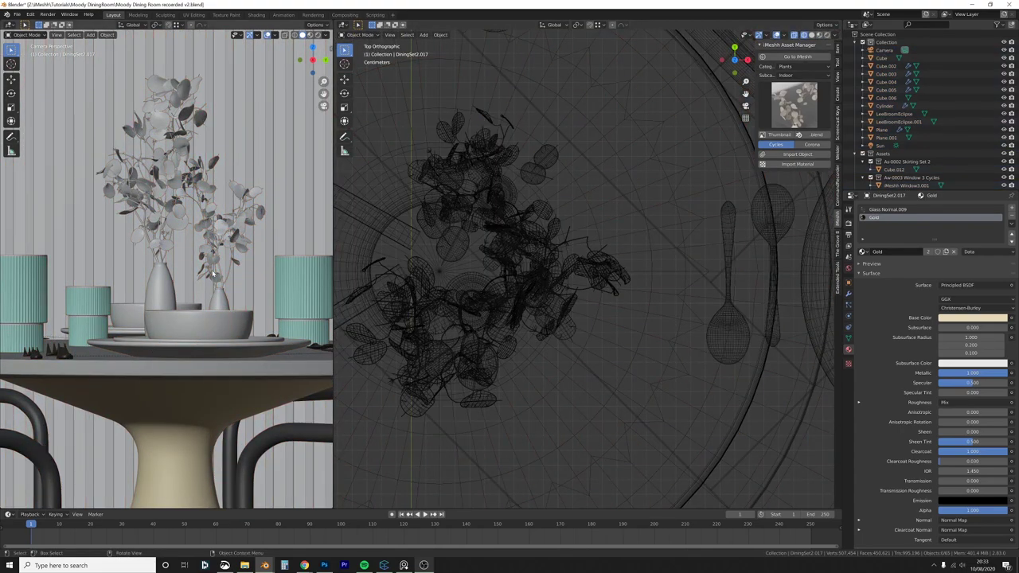
pyautogui.scroll(-6, 215, 262)
pyautogui.scroll(-4, 239, 303)
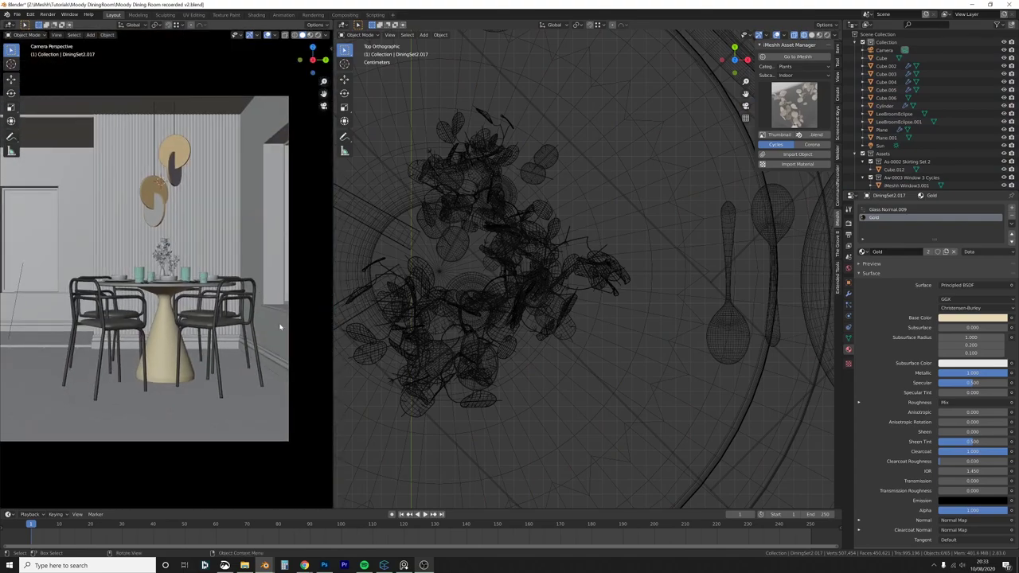
# Step: Switch to the reference image board and examine the interior with the low chair and window sill
pyautogui.click(403, 565)
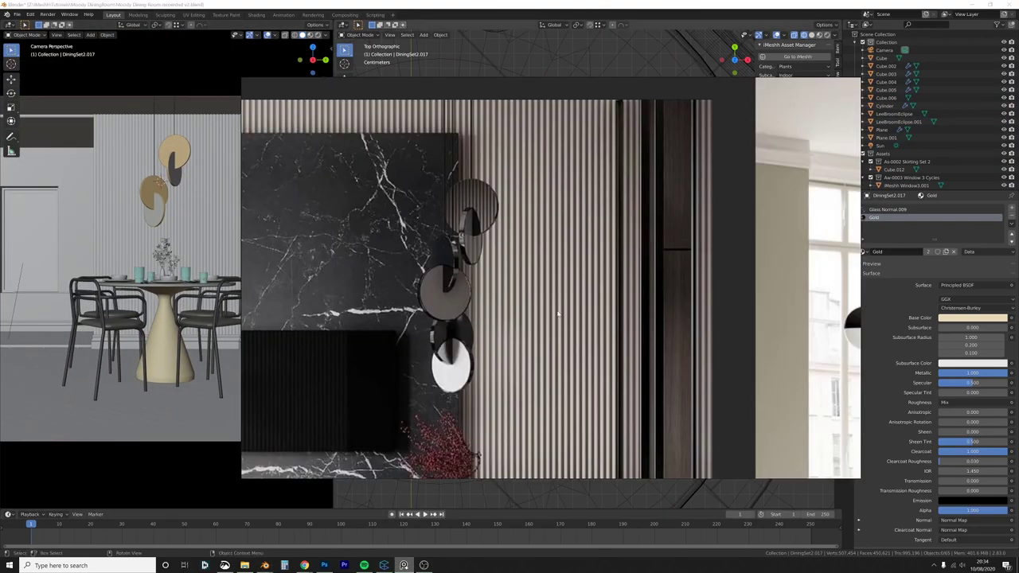
pyautogui.scroll(-8, 523, 326)
pyautogui.moveTo(384, 409); pyautogui.dragTo(541, 306, button='middle')
pyautogui.scroll(5, 542, 306)
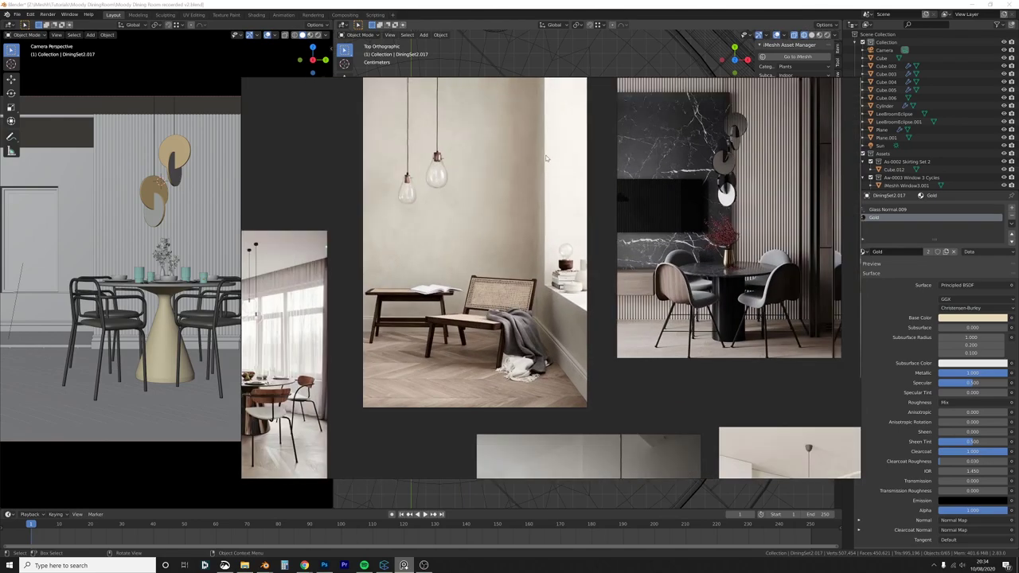
pyautogui.moveTo(547, 89); pyautogui.dragTo(544, 109, button='middle')
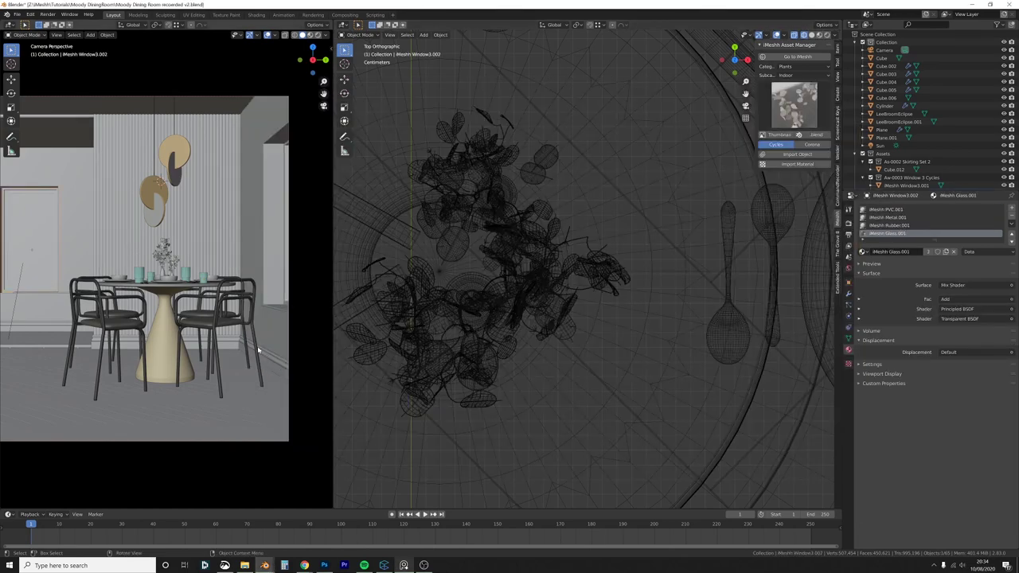
# Step: Set the asset category to Decorations and subcategory to Books, and import the DB-0011 books back in Blender
pyautogui.scroll(-10, 714, 282)
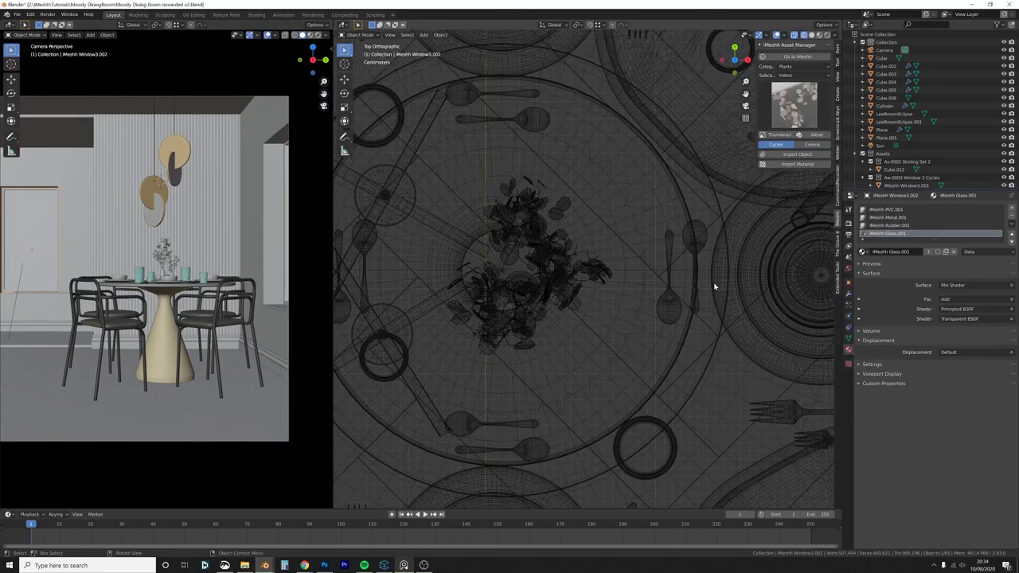
pyautogui.moveTo(613, 282); pyautogui.dragTo(754, 97, button='middle')
pyautogui.click(792, 68)
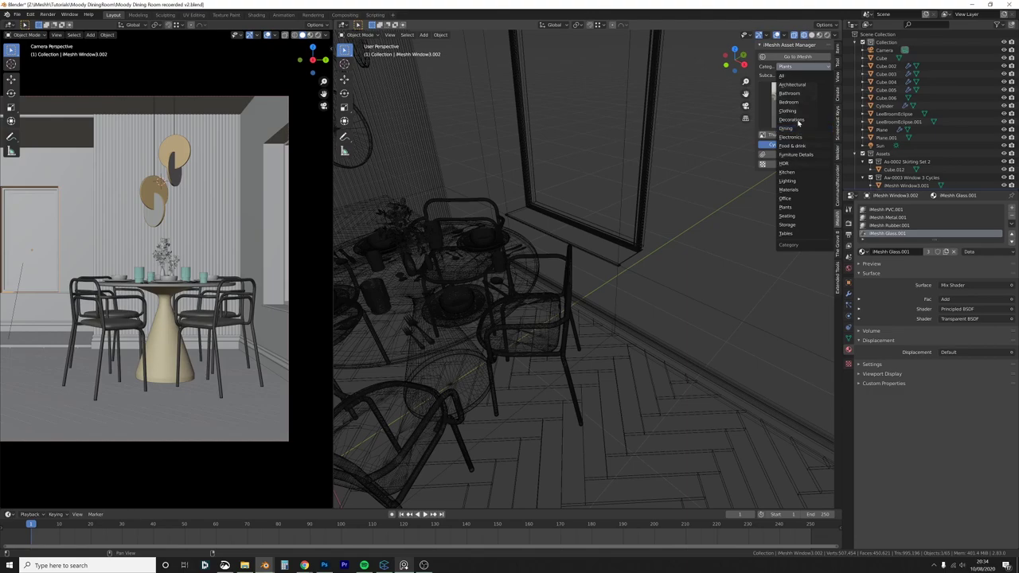
pyautogui.click(798, 123)
pyautogui.click(798, 75)
pyautogui.click(792, 93)
pyautogui.click(791, 105)
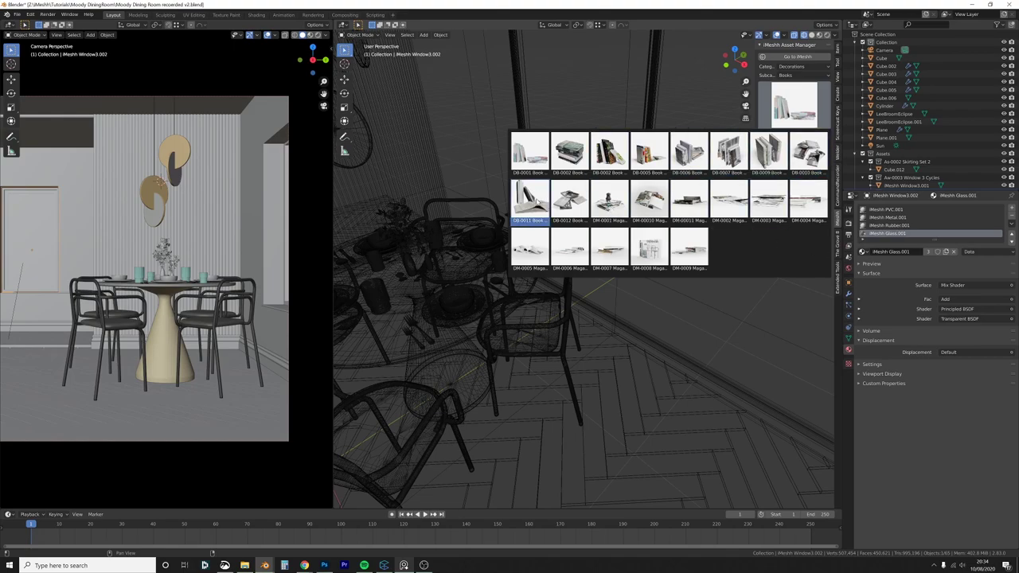
pyautogui.click(537, 201)
pyautogui.click(801, 157)
# Step: Move the imported books from the floor up to the window sill, keeping the whole set selected
pyautogui.moveTo(648, 268); pyautogui.dragTo(565, 305, button='middle')
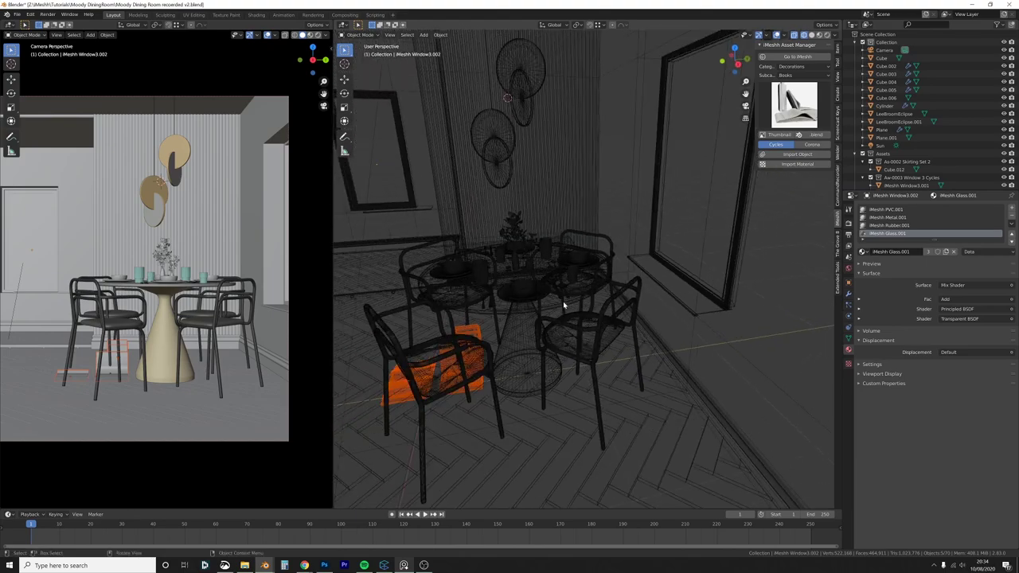
pyautogui.press('g')
pyautogui.click(655, 283)
pyautogui.press('KP_Decimal')
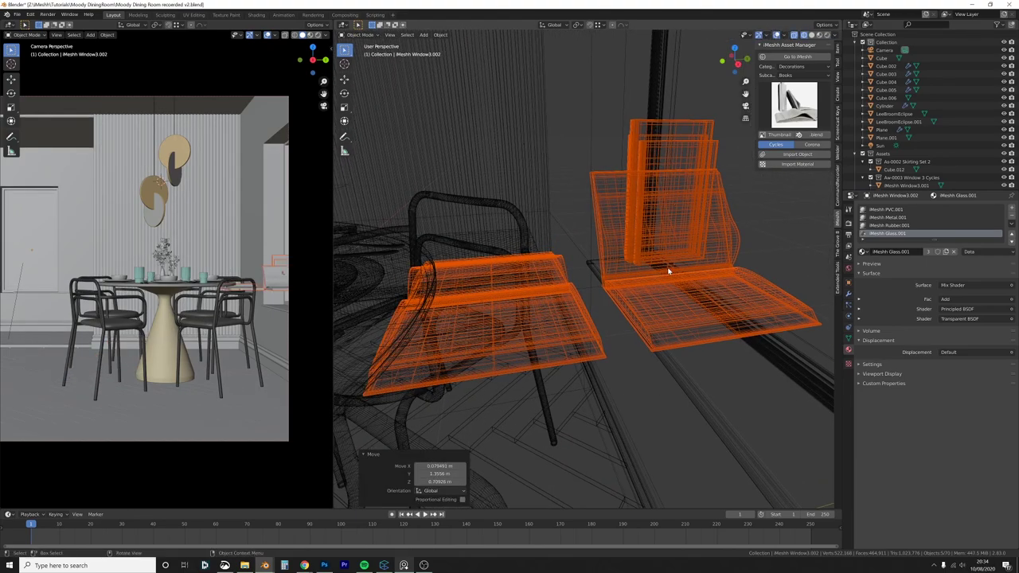
pyautogui.click(725, 313)
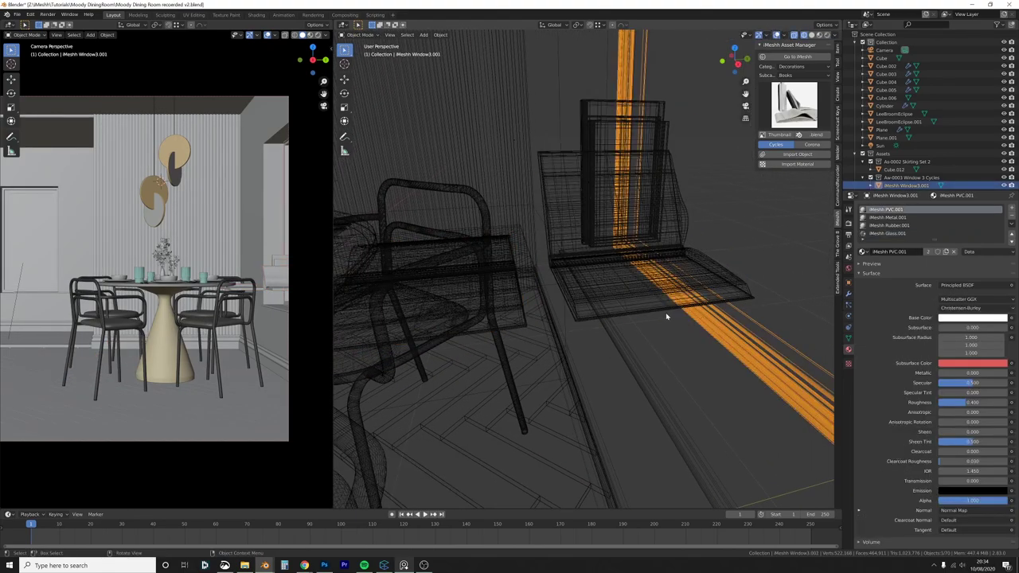
pyautogui.hotkey('ctrl', 'z')
# Step: Switch to solid shading and scale the books down to about half size
pyautogui.press('z')
pyautogui.click(669, 297)
pyautogui.press('s')
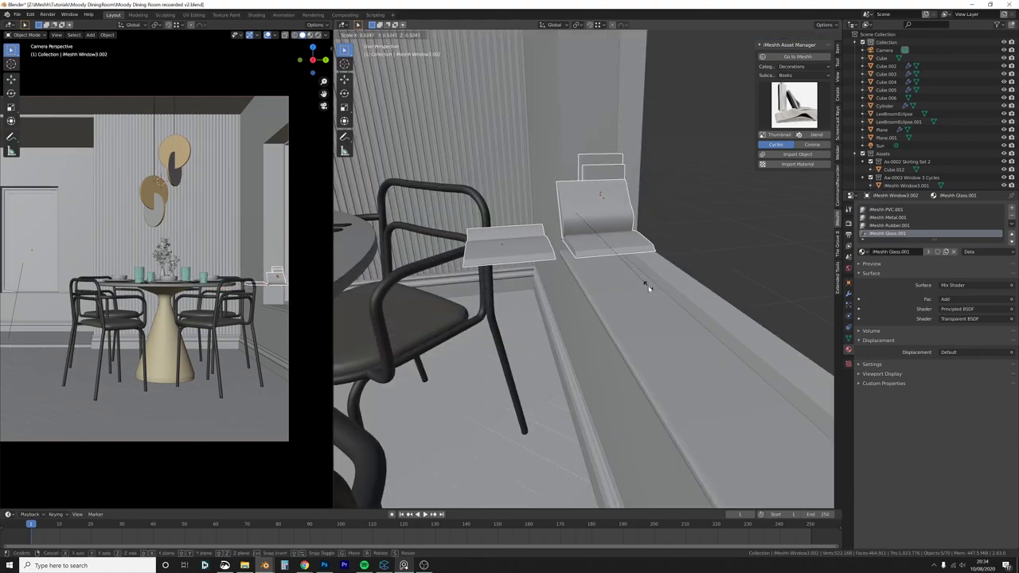
pyautogui.click(642, 280)
# Step: Reposition the book set so the upright books stand at the far end of the window sill
pyautogui.moveTo(558, 283); pyautogui.dragTo(604, 278, button='middle')
pyautogui.press('g')
pyautogui.click(474, 297)
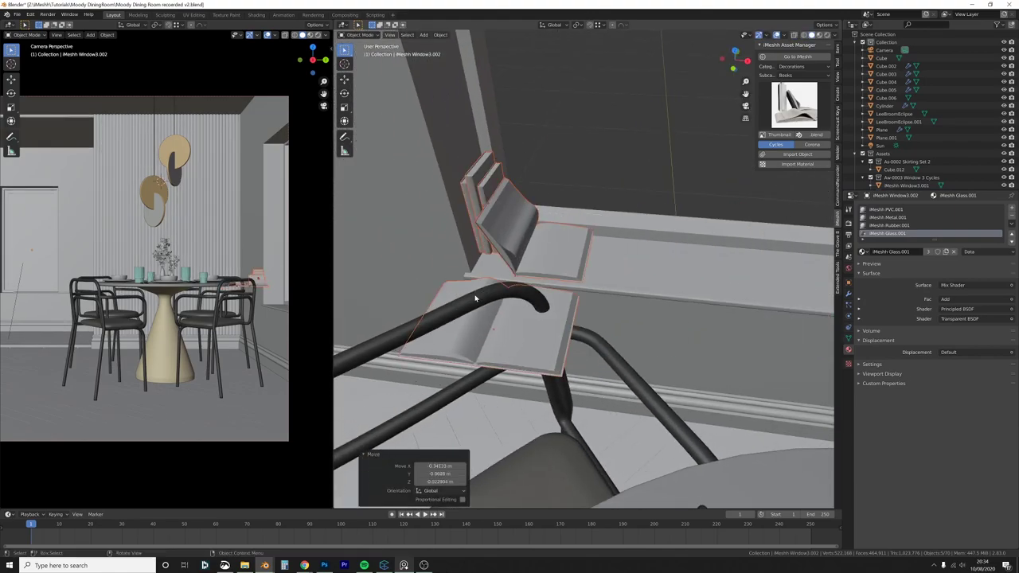
pyautogui.moveTo(473, 298); pyautogui.dragTo(606, 271, button='middle')
pyautogui.press('g')
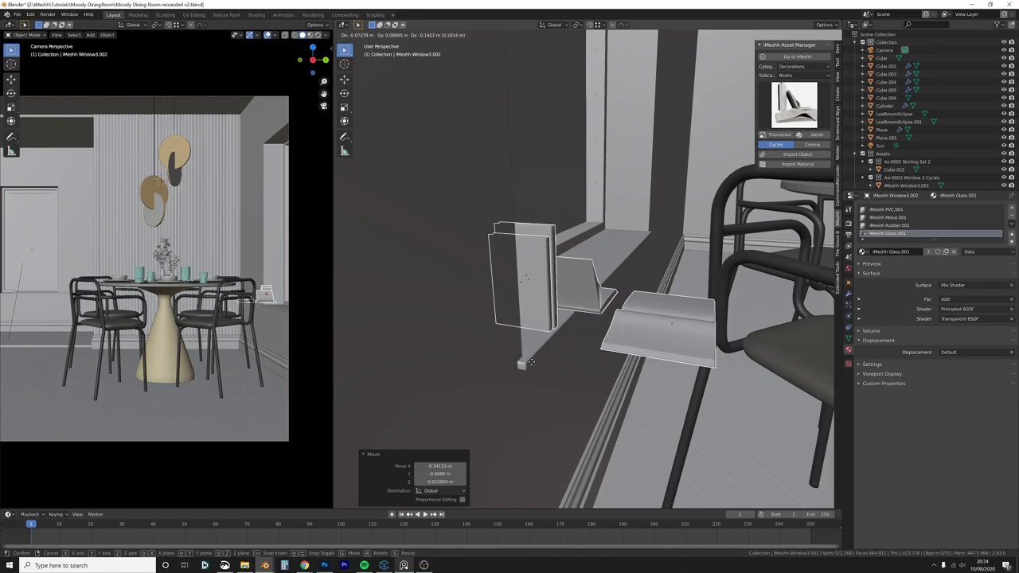
pyautogui.click(537, 370)
pyautogui.moveTo(537, 371); pyautogui.dragTo(582, 263, button='middle')
pyautogui.press('g')
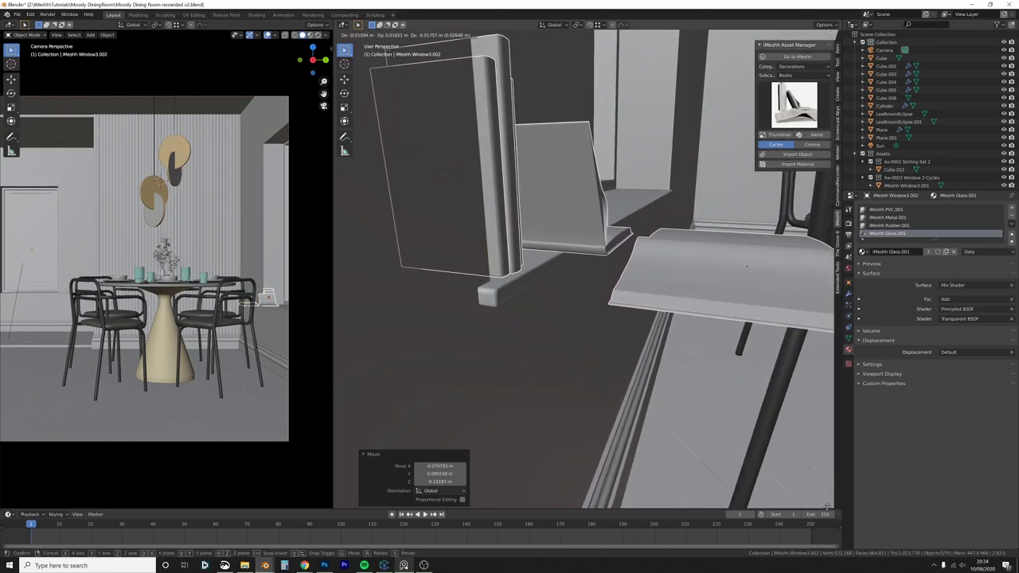
pyautogui.click(334, 43)
# Step: Delete the separate flat open book floating off the window sill
pyautogui.click(767, 291)
pyautogui.press('Delete')
pyautogui.moveTo(697, 255); pyautogui.dragTo(643, 287, button='middle')
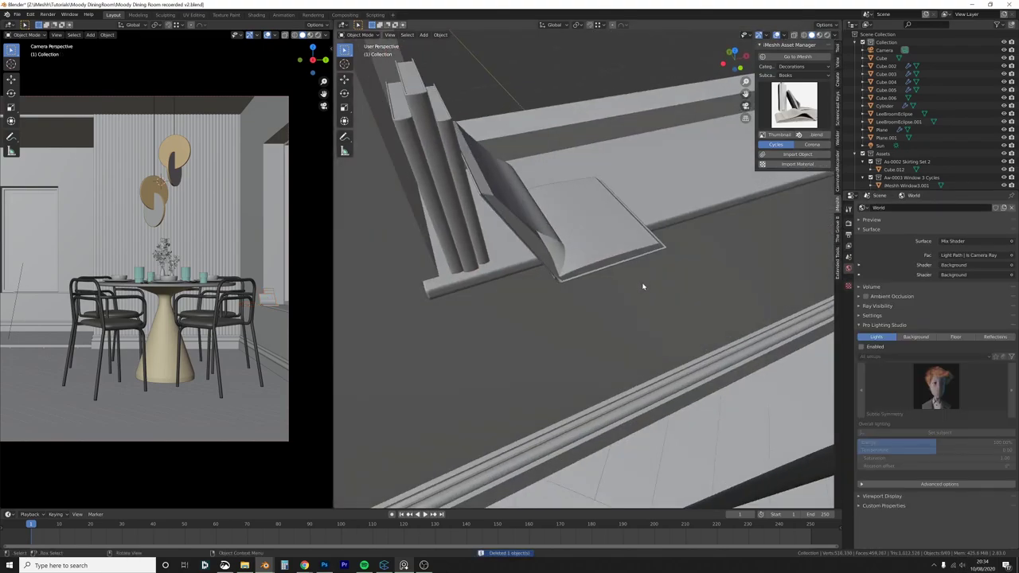
# Step: Select the upright books and move them about -0.009 m along X
pyautogui.click(438, 119)
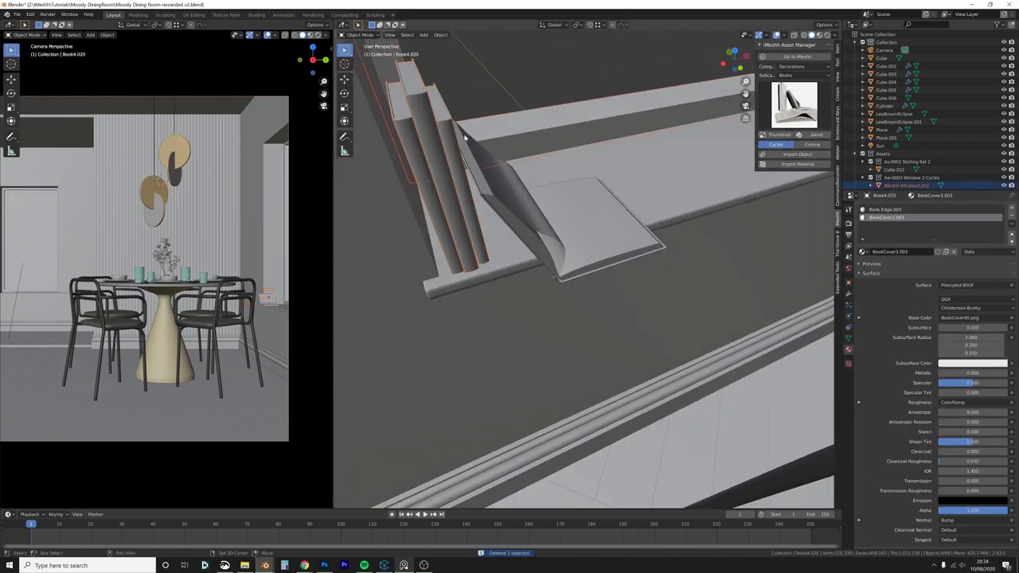
pyautogui.keyDown('shift'); pyautogui.moveTo(430, 111); pyautogui.dragTo(464, 143, button='middle'); pyautogui.keyUp('shift')
pyautogui.keyDown('shift'); pyautogui.click(464, 144); pyautogui.keyUp('shift')
pyautogui.press('b')
pyautogui.moveTo(457, 87); pyautogui.dragTo(377, 40, button='middle')
pyautogui.press('g')
pyautogui.press('y')
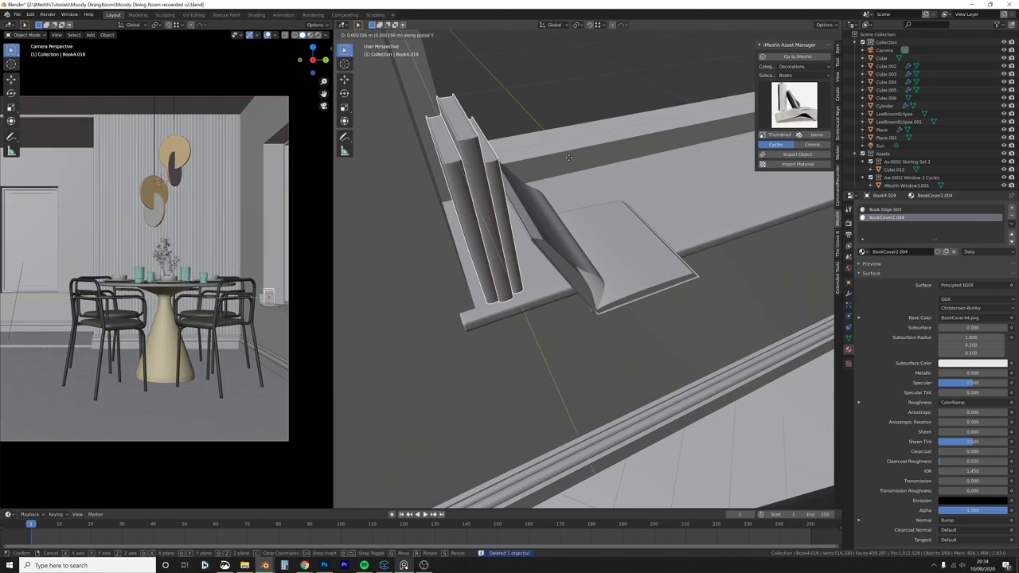
pyautogui.press('x')
pyautogui.click(567, 155)
pyautogui.moveTo(568, 155)
pyautogui.mouseDown(button='middle')
pyautogui.moveTo(539, 164)
pyautogui.moveTo(584, 165)
pyautogui.mouseUp(button='middle')
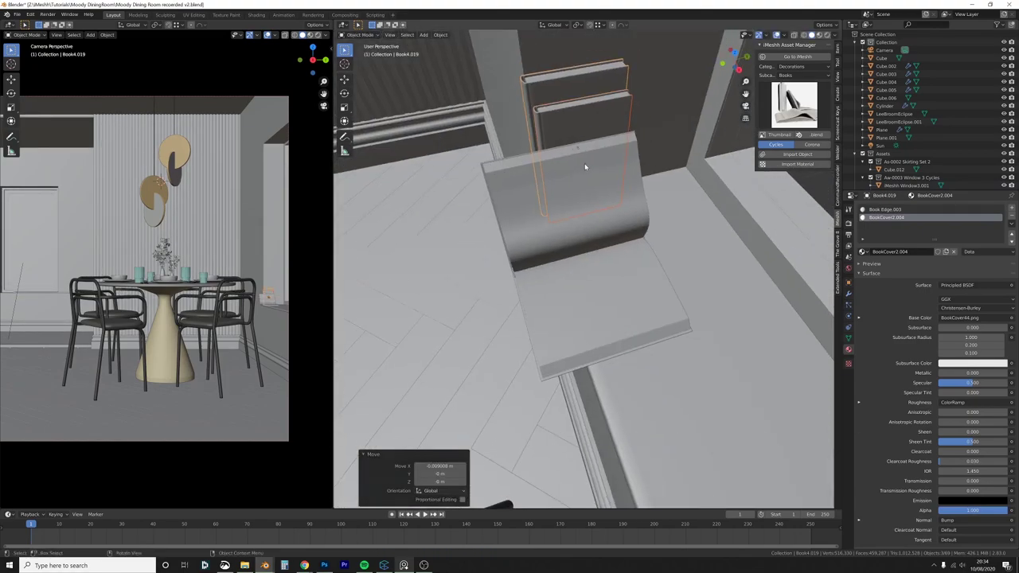
# Step: Move the leaning open book about 0.063 m along Y onto the window sill
pyautogui.click(591, 199)
pyautogui.press('g')
pyautogui.press('y')
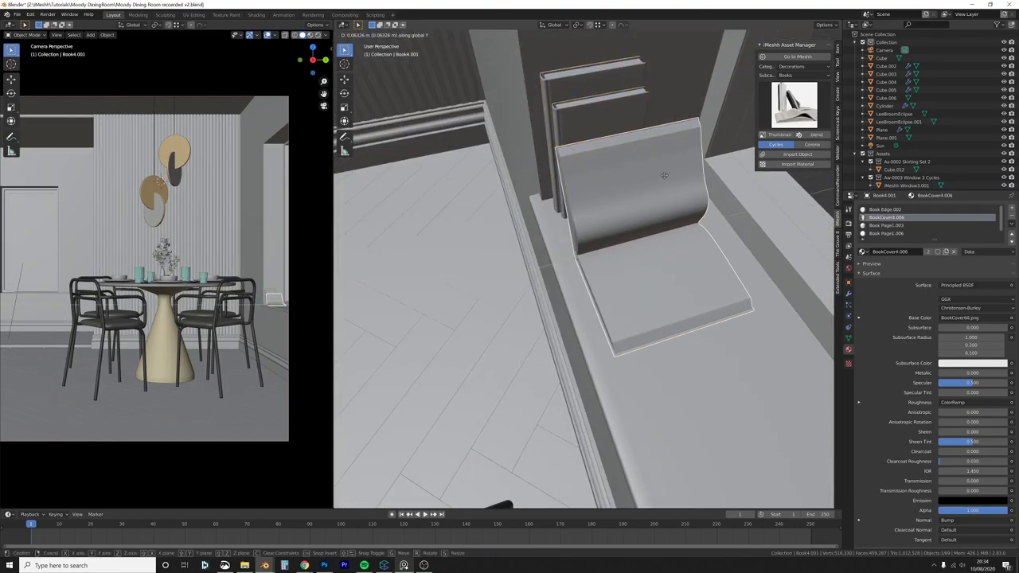
pyautogui.click(664, 175)
# Step: Select all four books, isolate them in local view and switch to material preview shading
pyautogui.scroll(3, 591, 191)
pyautogui.moveTo(581, 253); pyautogui.dragTo(531, 135, button='middle')
pyautogui.keyDown('shift'); pyautogui.click(527, 131); pyautogui.keyUp('shift')
pyautogui.keyDown('shift'); pyautogui.click(492, 112); pyautogui.keyUp('shift')
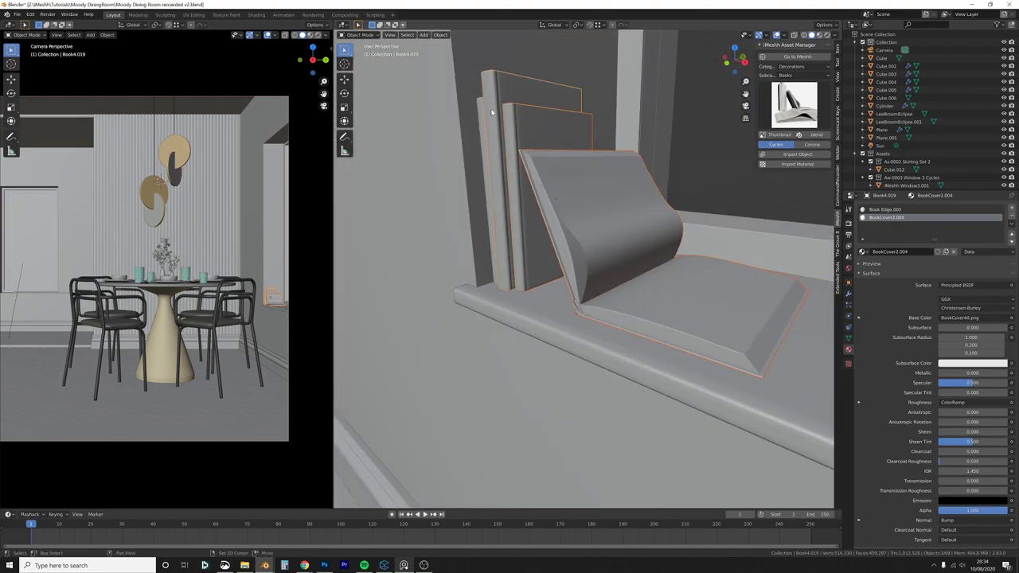
pyautogui.press('KP_Divide')
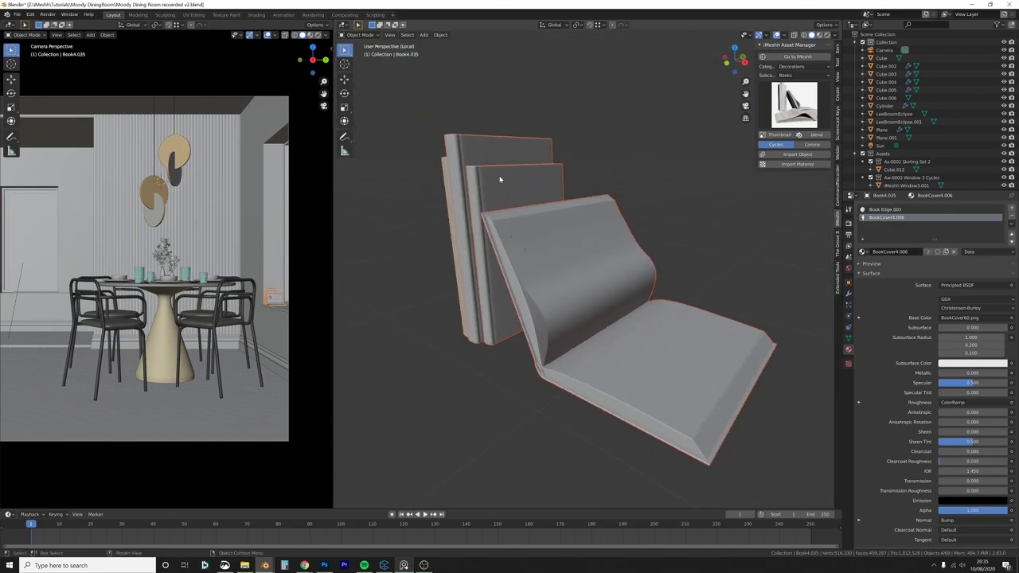
pyautogui.press('z')
pyautogui.click(501, 220)
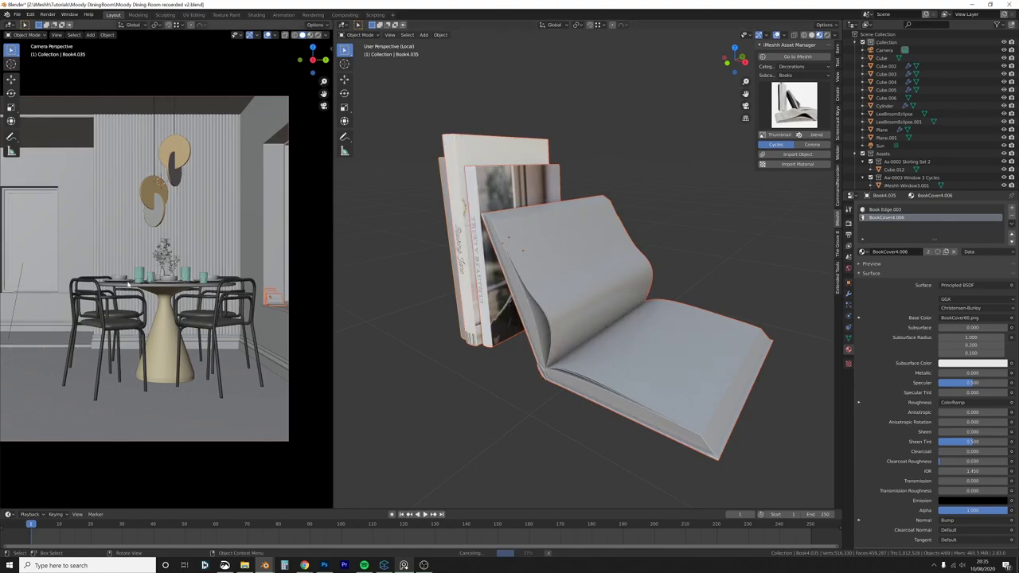
pyautogui.scroll(-1, 162, 250)
pyautogui.keyDown('shift'); pyautogui.moveTo(538, 219); pyautogui.dragTo(577, 209, button='middle'); pyautogui.keyUp('shift')
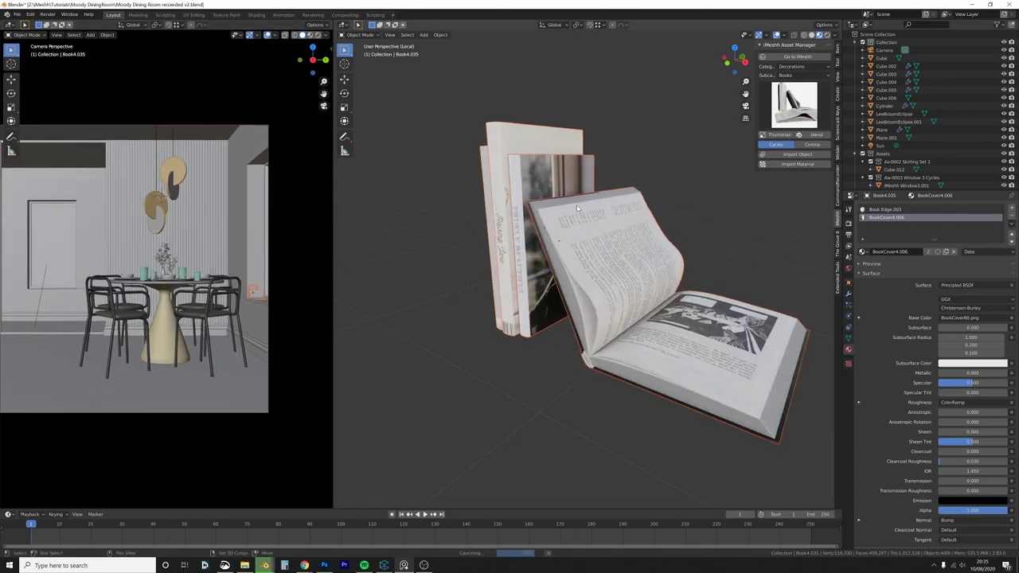
# Step: Move the "Truely Beautiful" book about 0.017 m along negative X
pyautogui.click(516, 225)
pyautogui.moveTo(516, 225); pyautogui.dragTo(546, 219, button='middle')
pyautogui.press('g')
pyautogui.press('x')
pyautogui.click(479, 238)
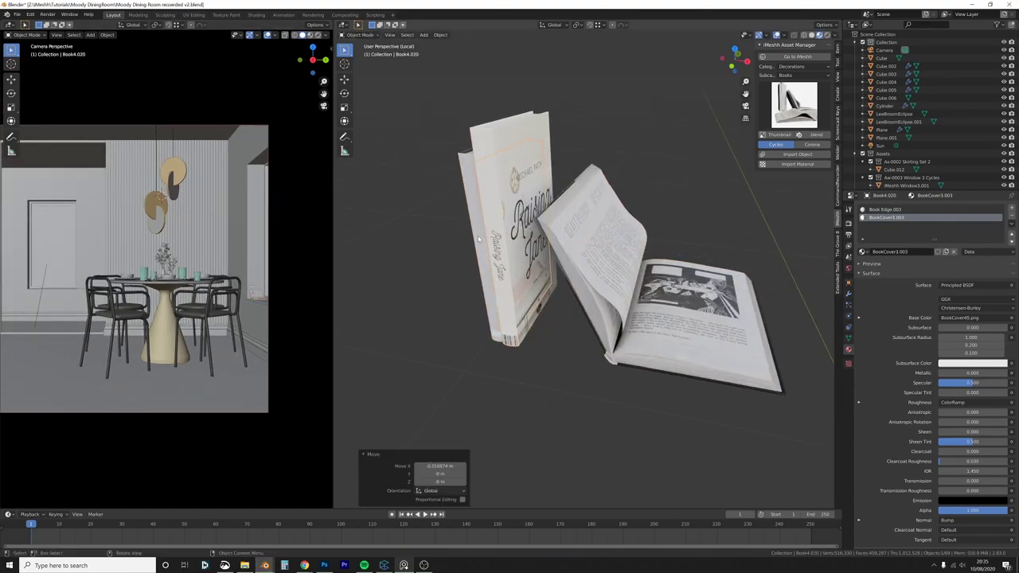
# Step: Move the dark-covered book along X to the side of the stack nearest the open book
pyautogui.click(478, 239)
pyautogui.press('g')
pyautogui.press('x')
pyautogui.click(489, 247)
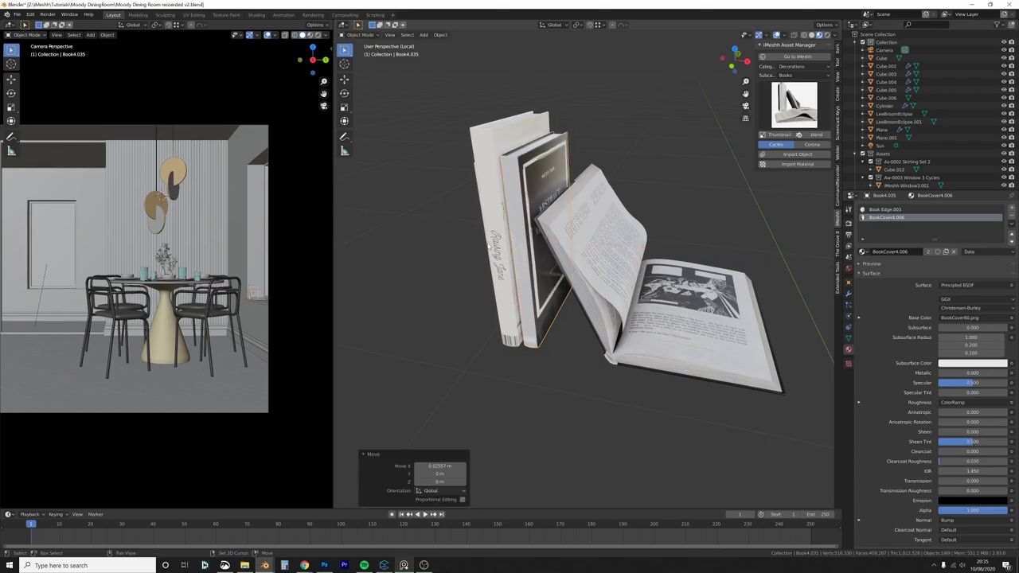
pyautogui.moveTo(526, 243)
pyautogui.mouseDown(button='middle')
pyautogui.moveTo(587, 243)
pyautogui.moveTo(521, 228)
pyautogui.mouseUp(button='middle')
pyautogui.scroll(3, 560, 241)
pyautogui.press('g')
pyautogui.press('x')
pyautogui.click(534, 239)
# Step: Move the "Raising Jane" book about 0.007 m along X towards the dark-covered book
pyautogui.scroll(-1, 522, 228)
pyautogui.click(523, 229)
pyautogui.press('g')
pyautogui.press('x')
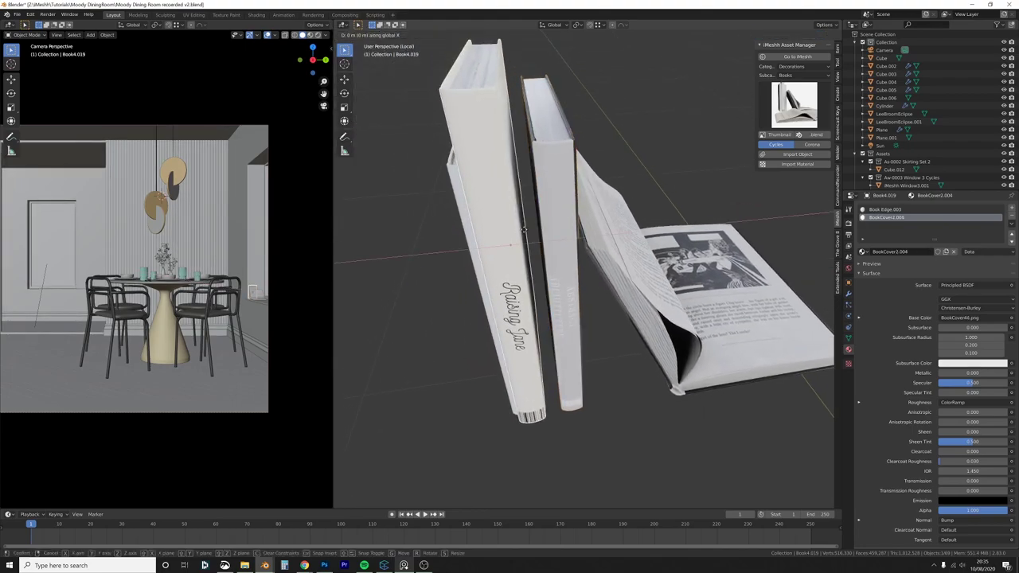
pyautogui.click(646, 202)
pyautogui.moveTo(646, 203); pyautogui.dragTo(601, 225, button='middle')
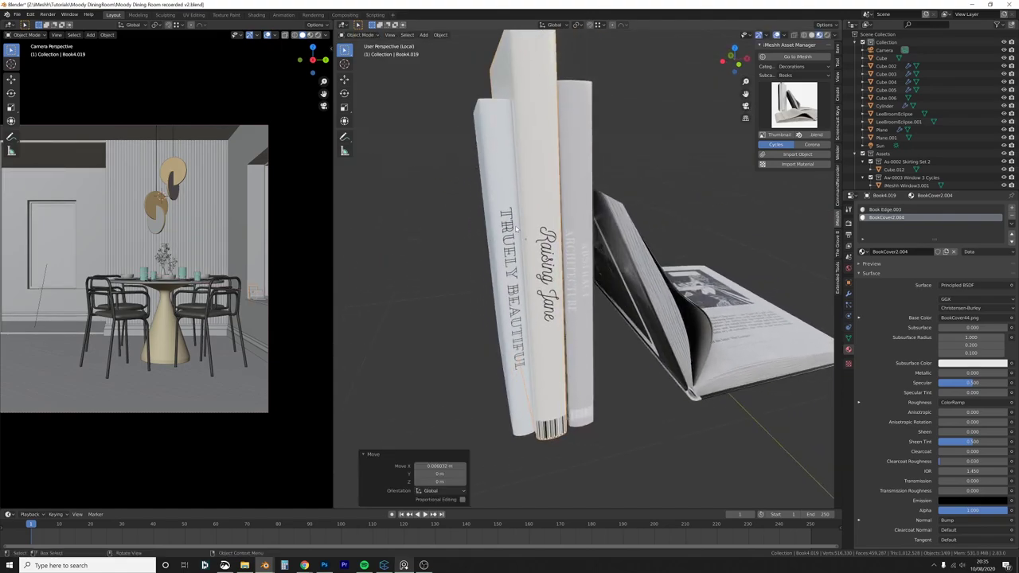
# Step: Adjust the "Truely Beautiful" book along X so it stands against the "Raising Jane" book
pyautogui.click(516, 229)
pyautogui.press('g')
pyautogui.press('x')
pyautogui.click(511, 227)
pyautogui.scroll(-2, 557, 247)
pyautogui.moveTo(653, 260); pyautogui.dragTo(578, 276, button='middle')
pyautogui.scroll(2, 621, 266)
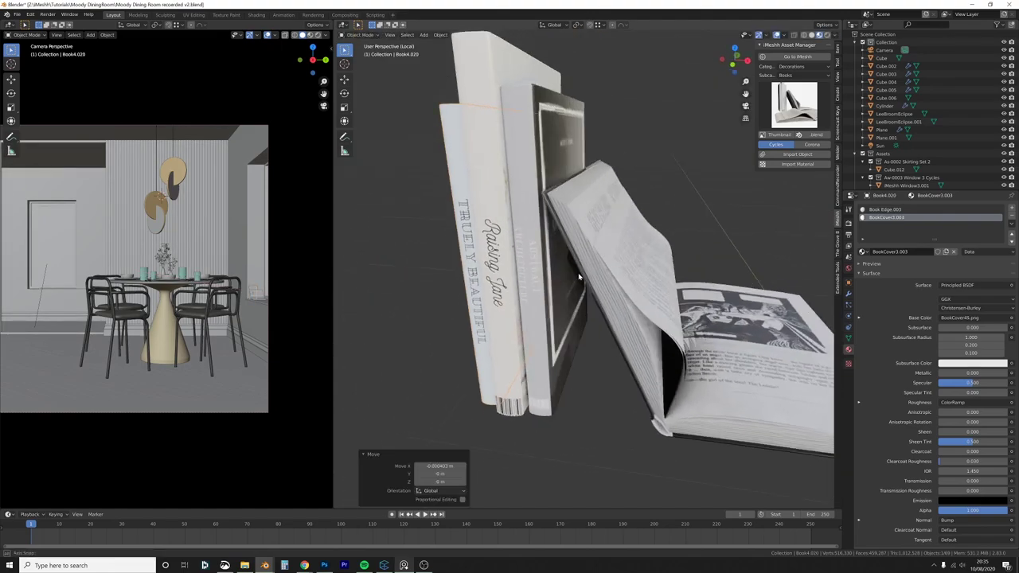
# Step: Select all four books and leave local view to show the whole scene
pyautogui.scroll(-4, 579, 277)
pyautogui.moveTo(685, 196); pyautogui.dragTo(582, 310)
pyautogui.moveTo(581, 310); pyautogui.dragTo(476, 348, button='middle')
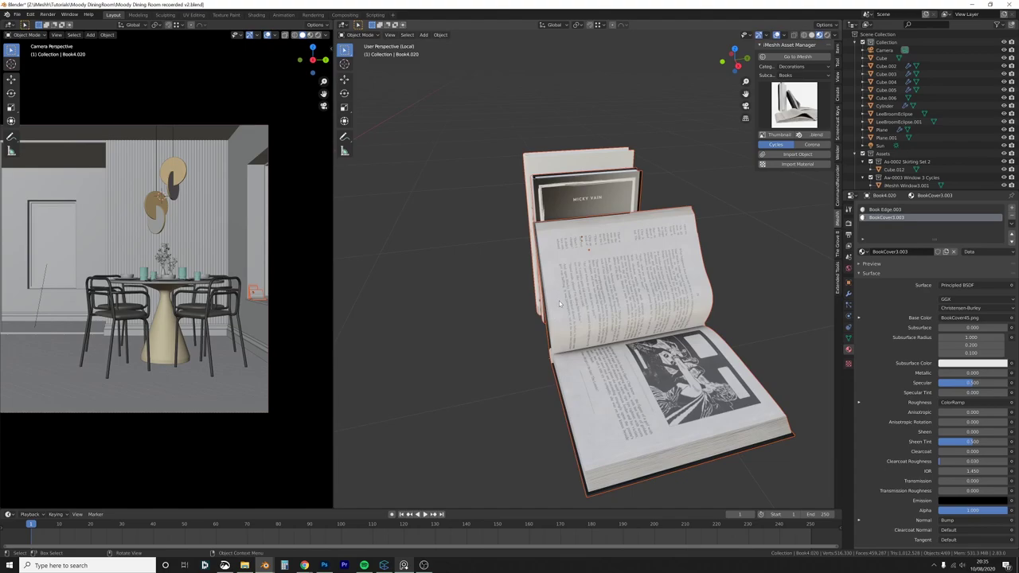
pyautogui.press('KP_Divide')
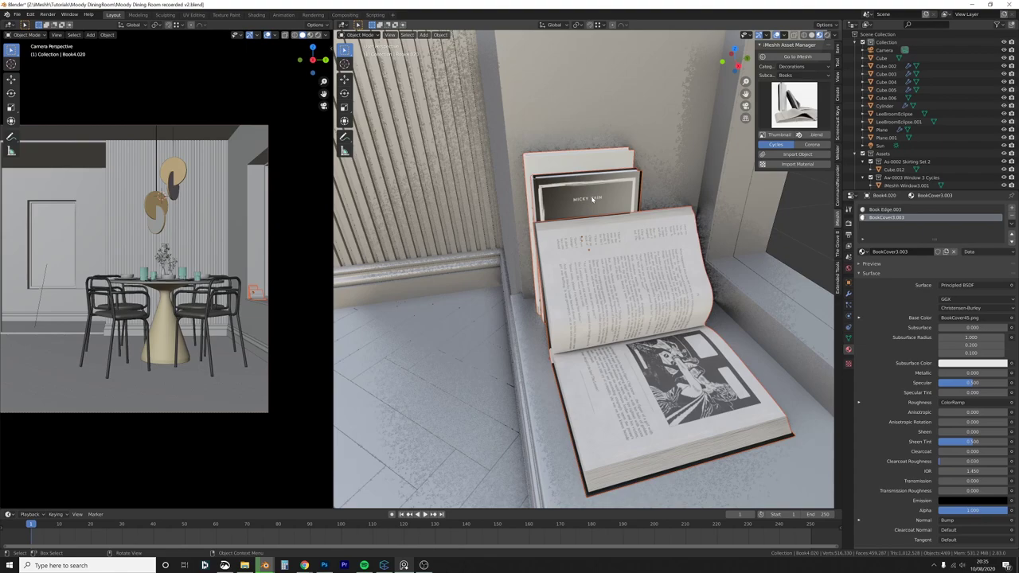
# Step: Move all four books along X on the window sill towards the side of the window recess
pyautogui.moveTo(591, 200); pyautogui.dragTo(567, 243, button='middle')
pyautogui.press('g')
pyautogui.press('x')
pyautogui.click(571, 232)
pyautogui.scroll(-2, 571, 233)
pyautogui.click(566, 243)
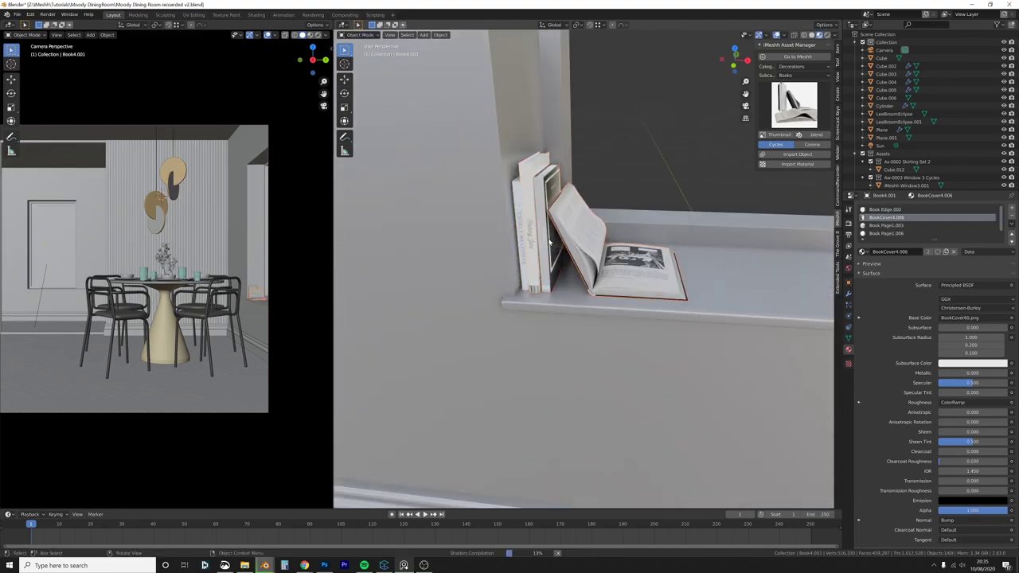
# Step: Switch to solid shading and scale the three standing books up to about 1.45 times their size
pyautogui.click(521, 237)
pyautogui.press('z')
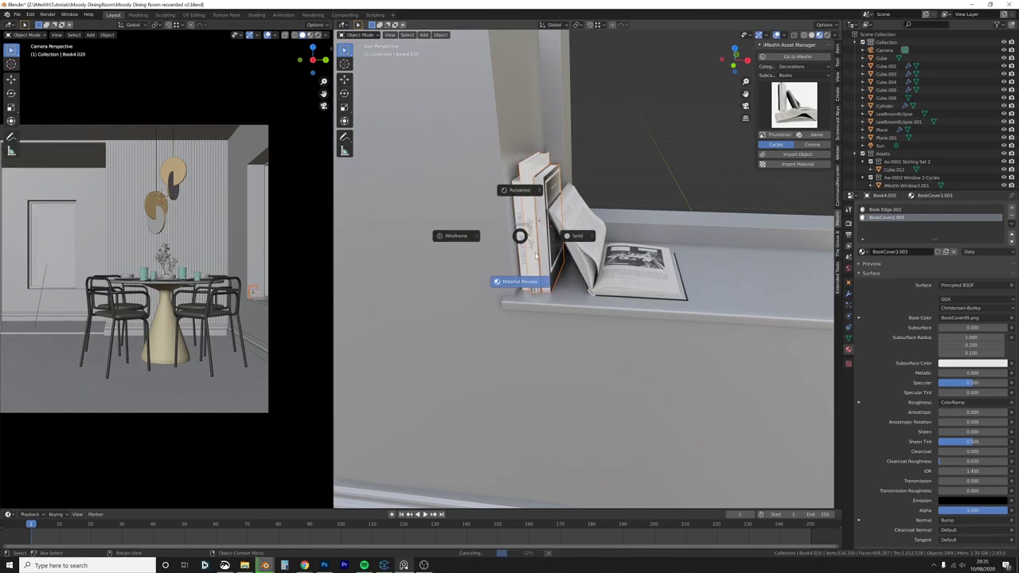
pyautogui.click(589, 241)
pyautogui.press('s')
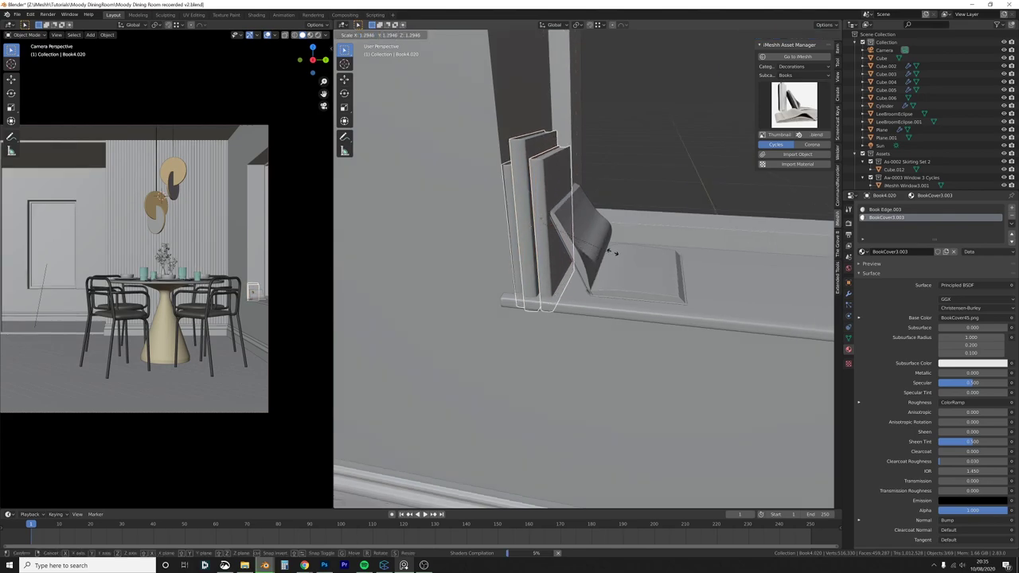
pyautogui.click(612, 253)
# Step: Reposition the enlarged standing books so they rest on the window sill, adjusting their placement along Y
pyautogui.press('g')
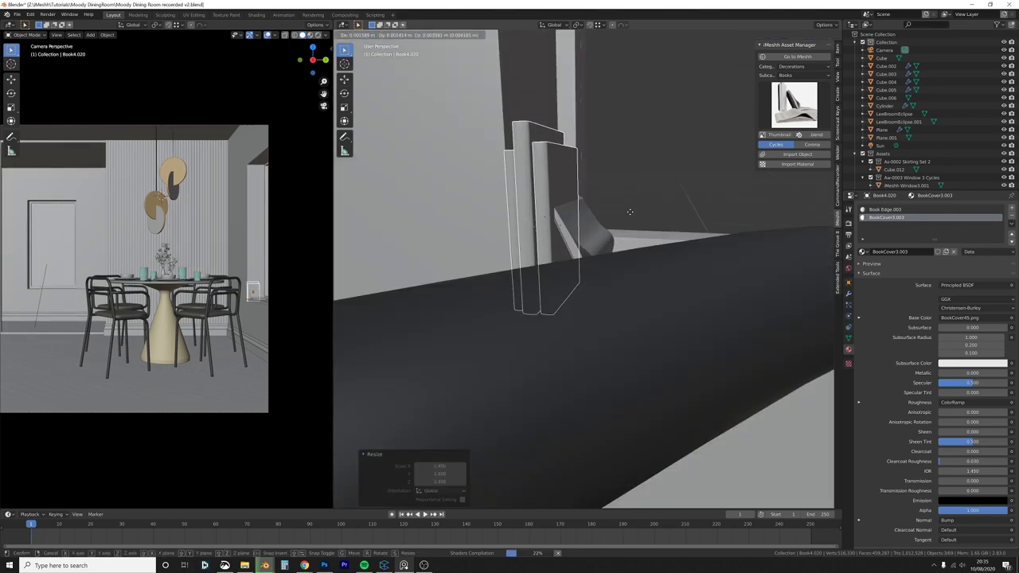
pyautogui.click(644, 211)
pyautogui.press('g')
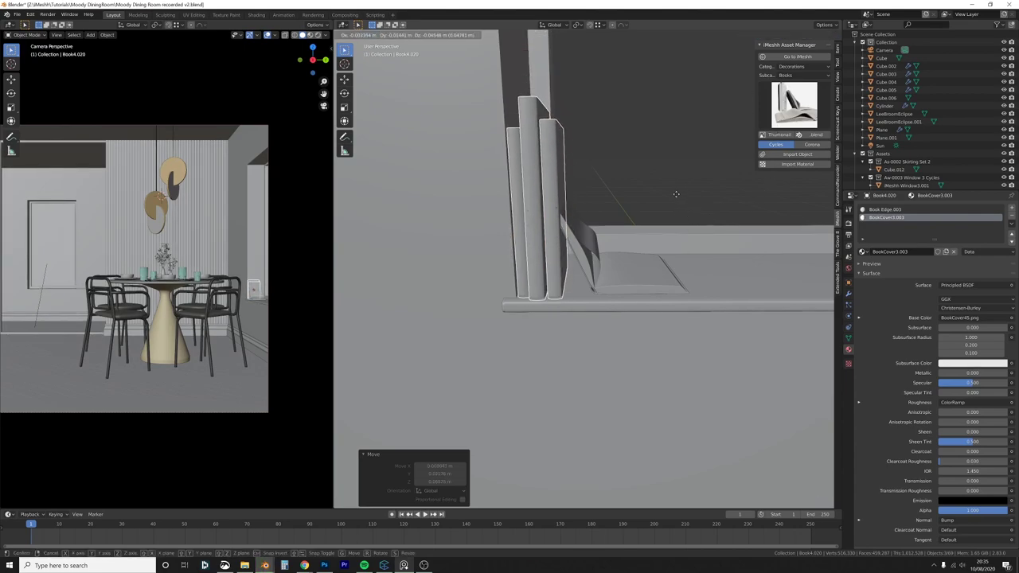
pyautogui.click(661, 191)
pyautogui.moveTo(662, 191); pyautogui.dragTo(603, 209, button='middle')
pyautogui.press('g')
pyautogui.press('y')
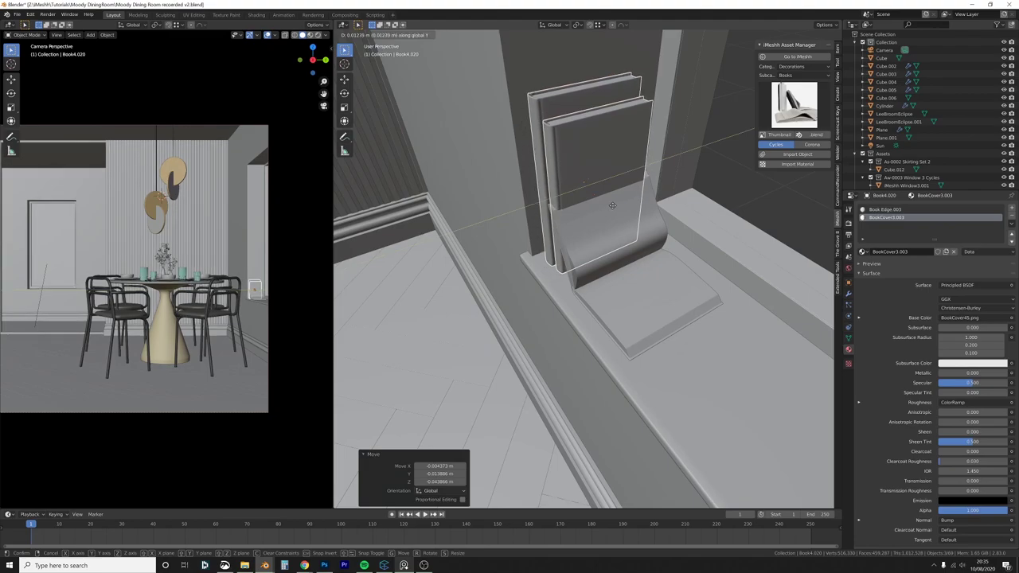
pyautogui.click(613, 259)
# Step: Move the open book about 0.01 m along X, away from the standing books
pyautogui.moveTo(614, 260); pyautogui.dragTo(641, 239, button='middle')
pyautogui.click(641, 239)
pyautogui.press('g')
pyautogui.press('x')
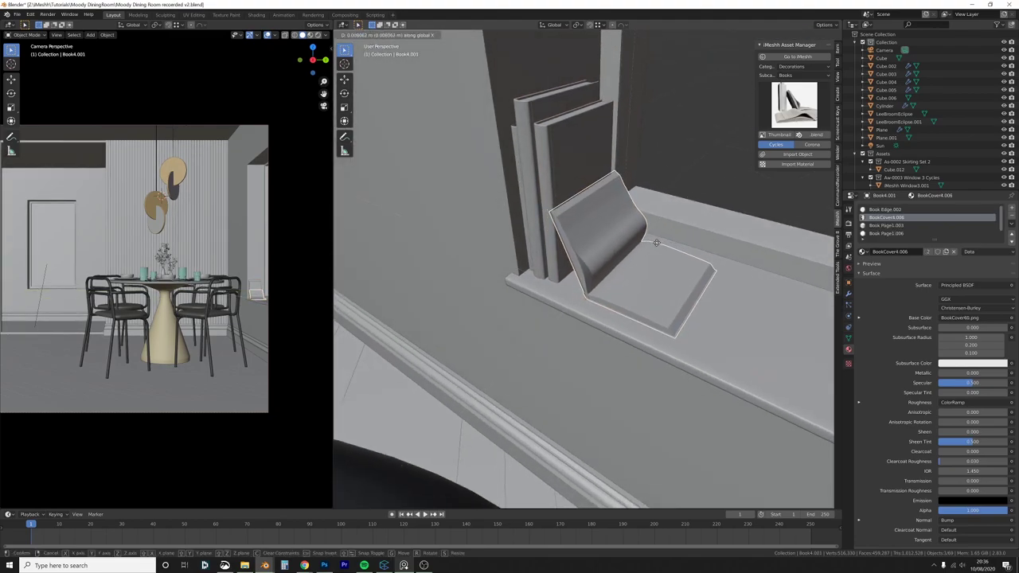
pyautogui.click(656, 242)
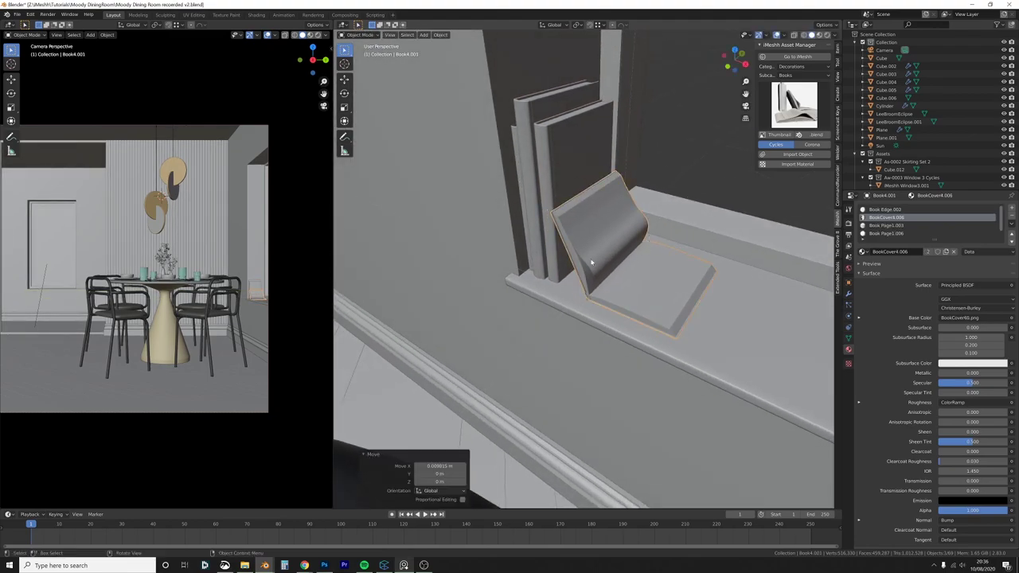
# Step: Scale the open book up by about a quarter, adjust it along X beside the standing books, and deselect everything
pyautogui.moveTo(591, 263); pyautogui.dragTo(629, 263, button='middle')
pyautogui.press('s')
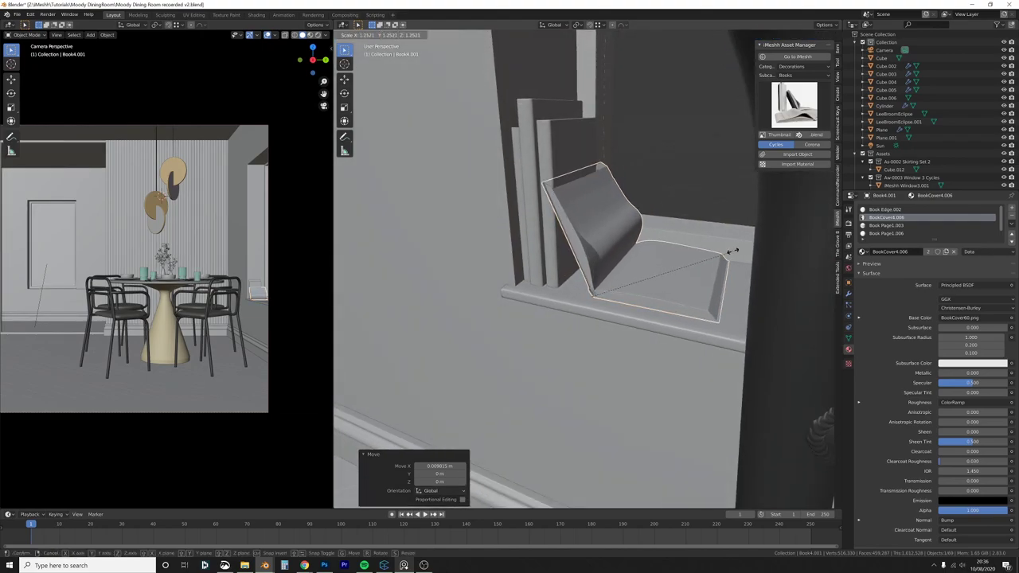
pyautogui.click(733, 251)
pyautogui.moveTo(720, 250); pyautogui.dragTo(520, 261, button='middle')
pyautogui.press('g')
pyautogui.press('x')
pyautogui.click(680, 247)
pyautogui.press('a')
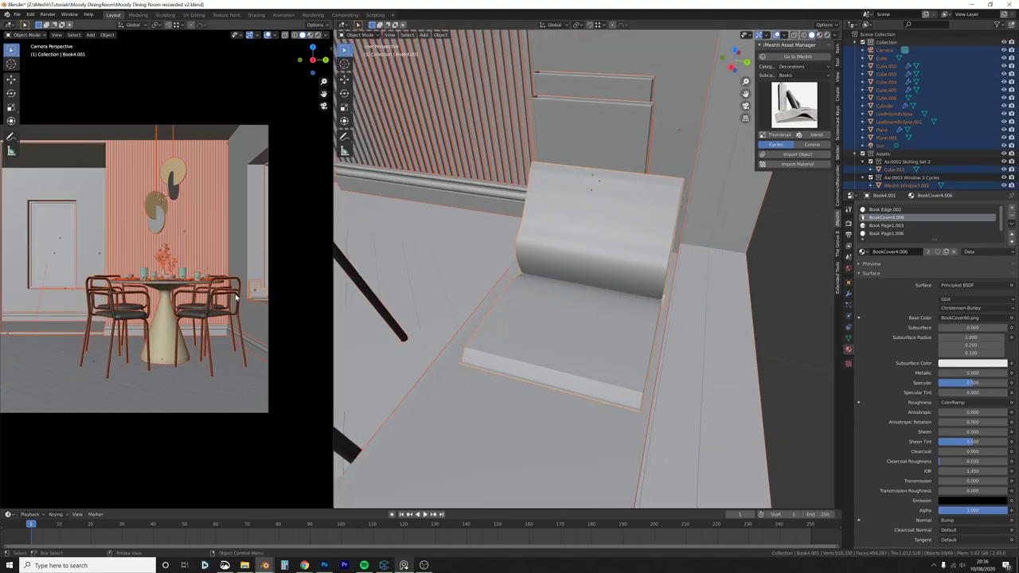
pyautogui.hotkey('alt', 'a')
# Step: Append the KristinaDamDaybed objects from the daybed model file
pyautogui.keyDown('shift'); pyautogui.moveTo(183, 281); pyautogui.dragTo(205, 290, button='middle'); pyautogui.keyUp('shift')
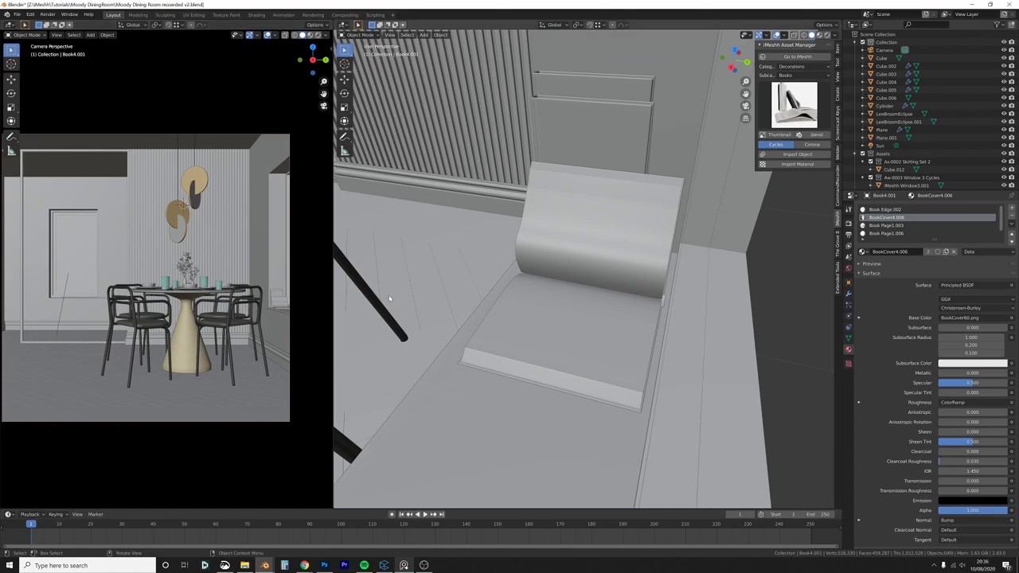
pyautogui.keyDown('shift'); pyautogui.moveTo(78, 329); pyautogui.dragTo(102, 326, button='middle'); pyautogui.keyUp('shift')
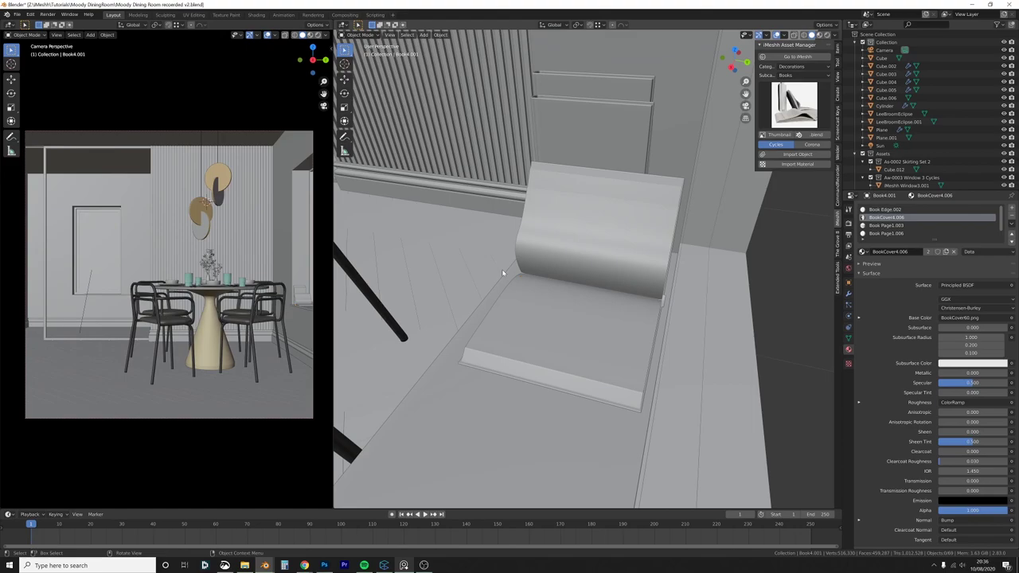
pyautogui.scroll(-5, 466, 256)
pyautogui.keyDown('shift'); pyautogui.moveTo(466, 256); pyautogui.dragTo(352, 257, button='middle'); pyautogui.keyUp('shift')
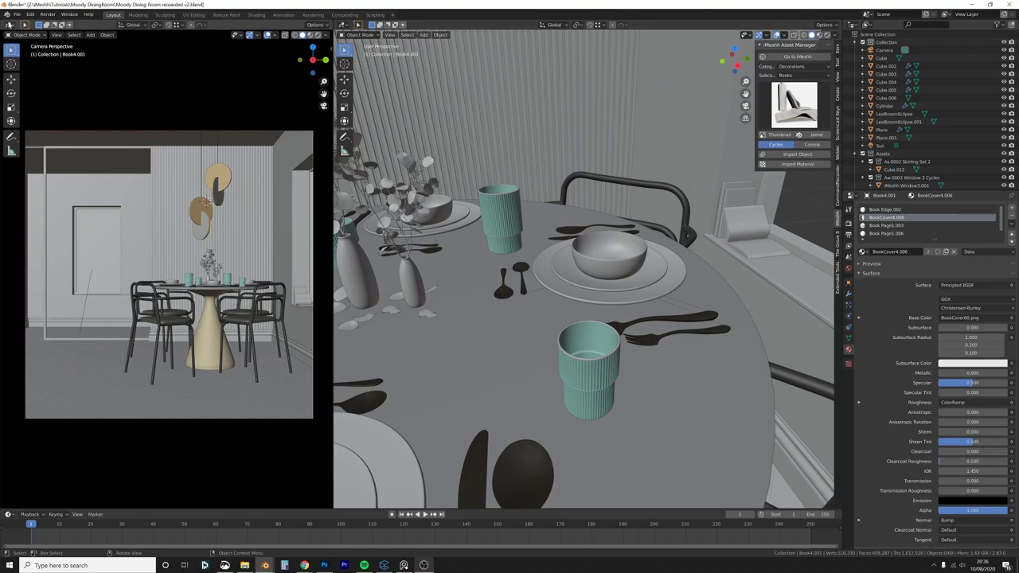
pyautogui.click(790, 68)
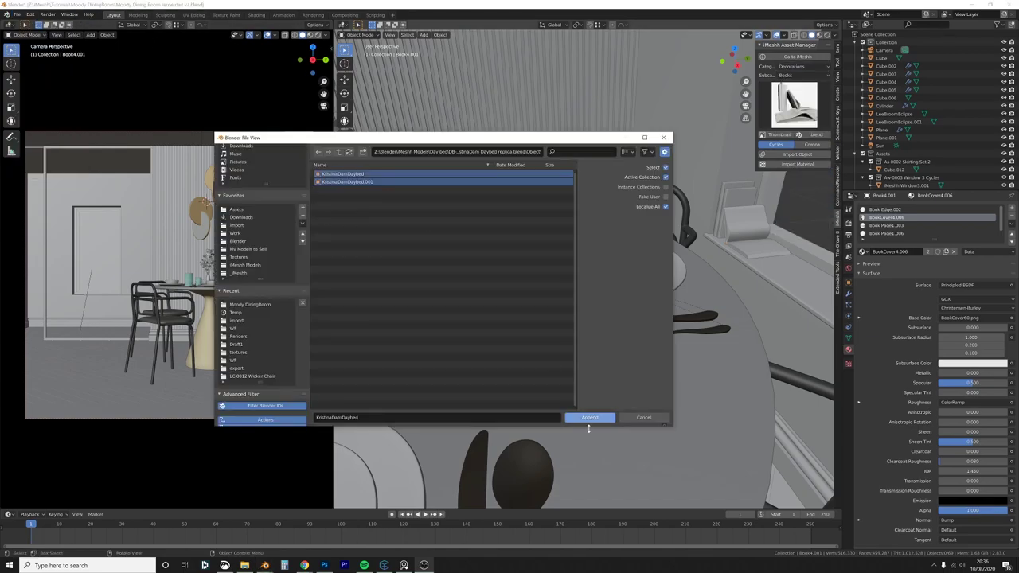
pyautogui.click(587, 416)
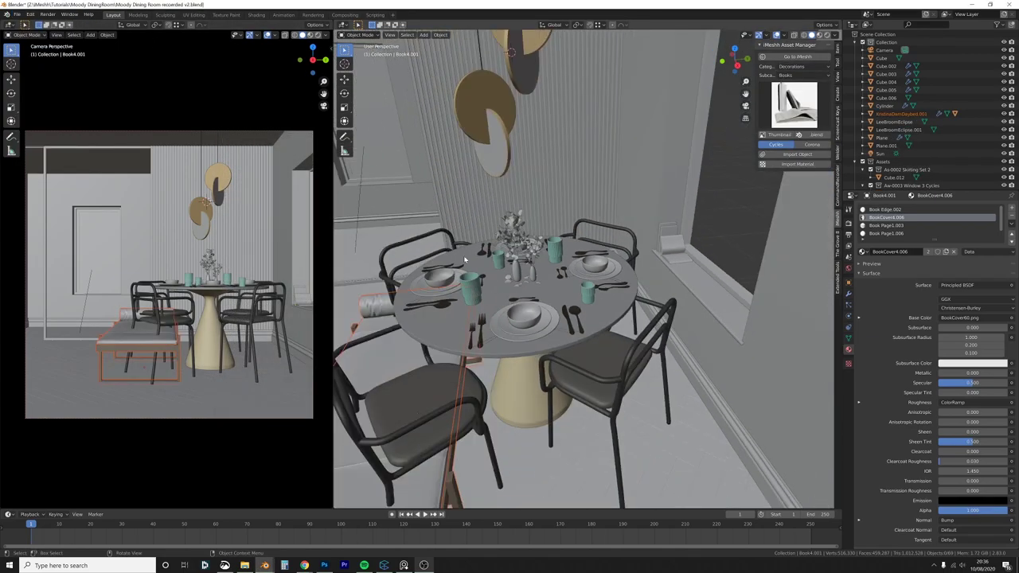
# Step: Rotate the daybed 90° around the Z axis
pyautogui.press('KP_Decimal')
pyautogui.press('r')
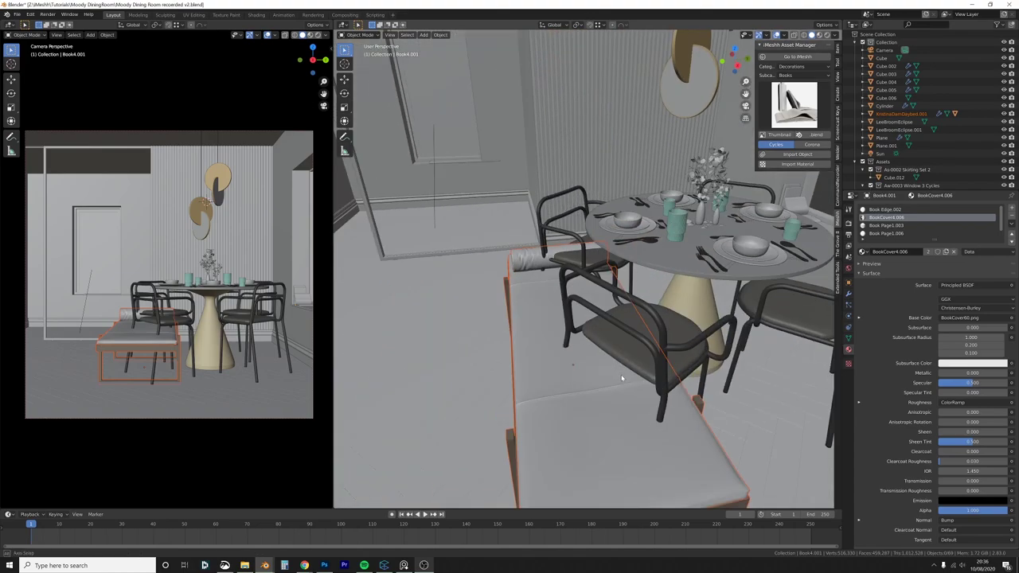
pyautogui.press('z')
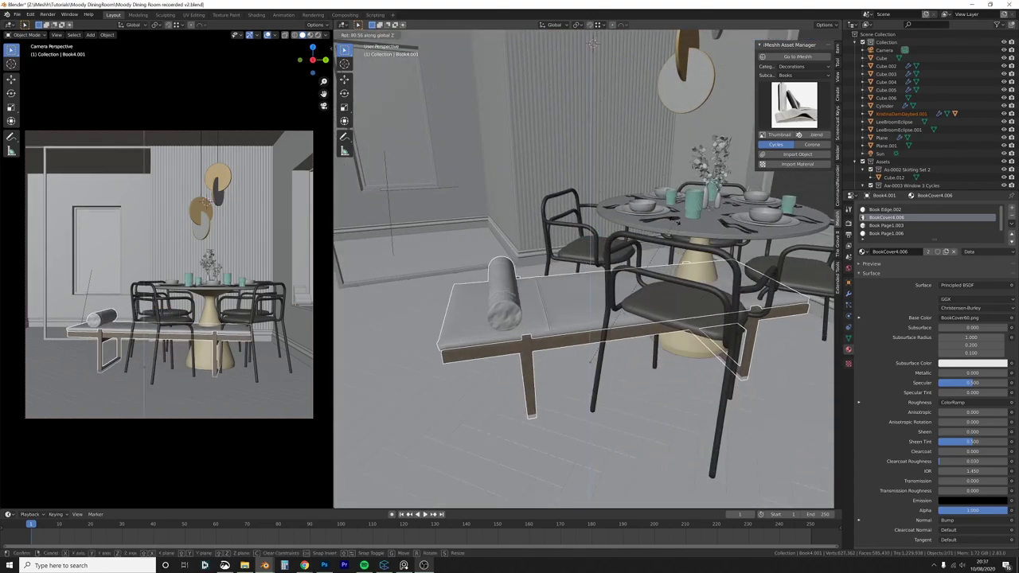
pyautogui.press('9')
pyautogui.press('0')
pyautogui.press('Return')
# Step: Raise the daybed about 0.022 m along Z so its legs stand on the floor
pyautogui.scroll(8, 610, 359)
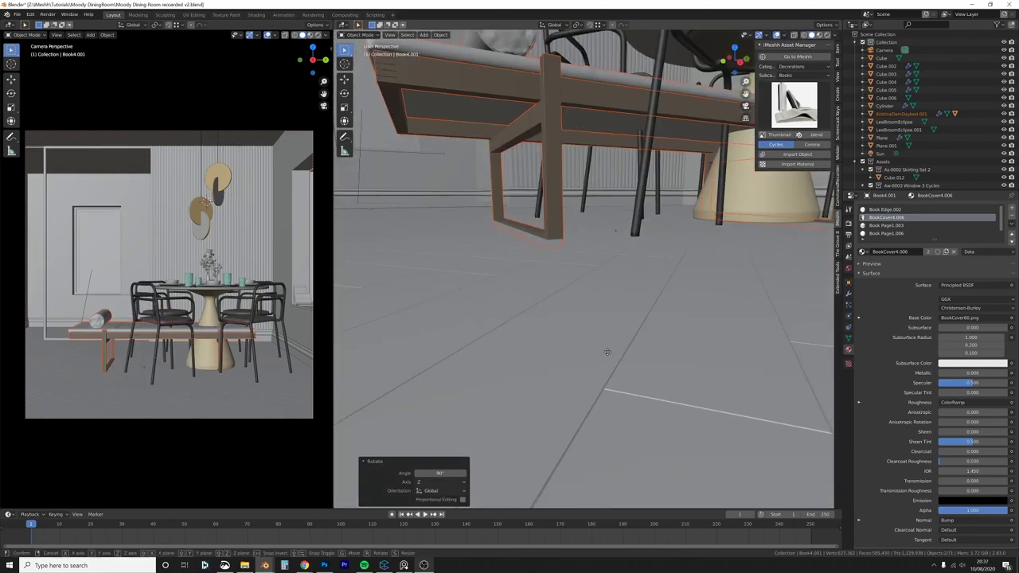
pyautogui.press('g')
pyautogui.press('z')
pyautogui.click(609, 290)
pyautogui.scroll(1, 566, 221)
pyautogui.keyDown('shift'); pyautogui.moveTo(566, 221); pyautogui.dragTo(600, 321, button='middle'); pyautogui.keyUp('shift')
pyautogui.scroll(4, 600, 321)
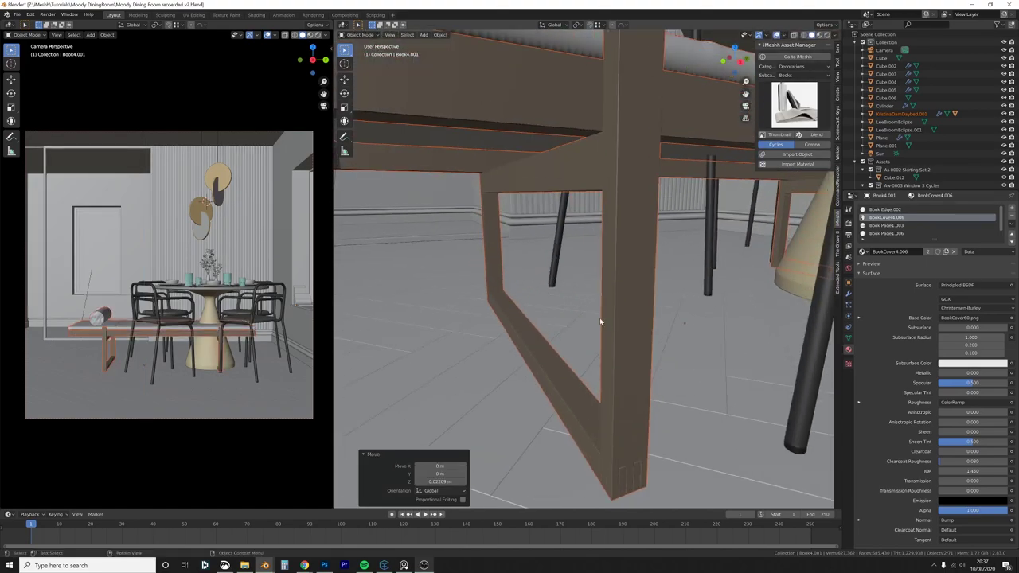
pyautogui.scroll(-7, 599, 321)
pyautogui.scroll(1, 597, 321)
# Step: Isolate the daybed and examine its wood and fabric materials in rendered shading, ending in solid shading
pyautogui.press('KP_Divide')
pyautogui.press('z')
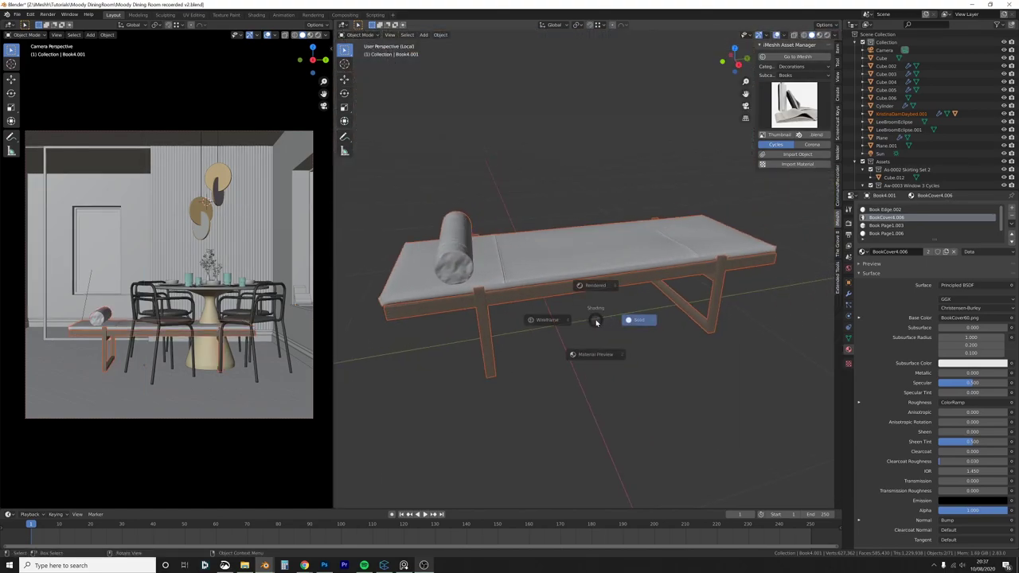
pyautogui.click(530, 322)
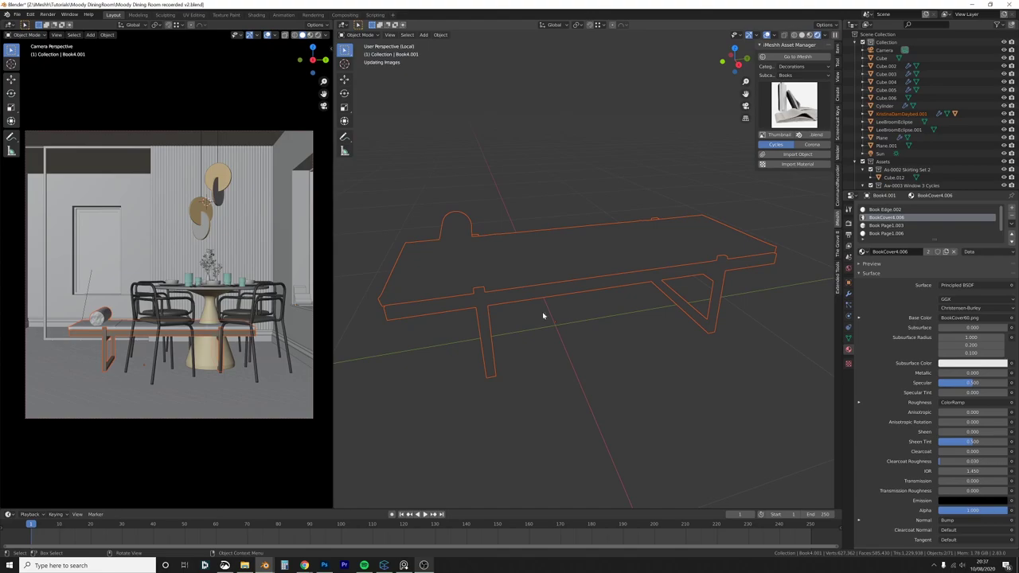
pyautogui.moveTo(546, 319); pyautogui.dragTo(529, 314, button='middle')
pyautogui.scroll(3, 527, 314)
pyautogui.keyDown('shift'); pyautogui.moveTo(470, 410); pyautogui.dragTo(529, 396, button='middle'); pyautogui.keyUp('shift')
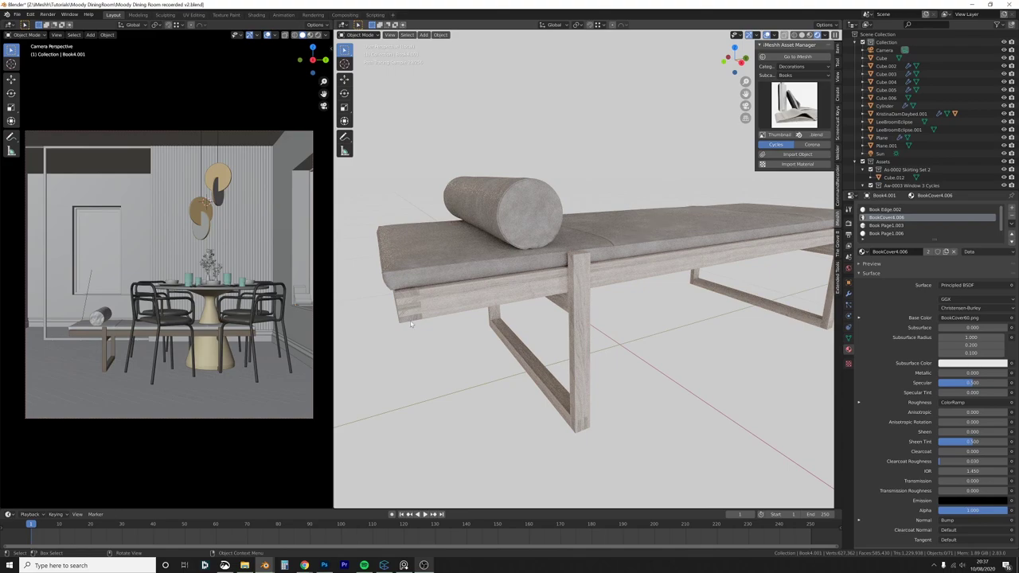
pyautogui.moveTo(541, 432); pyautogui.dragTo(590, 431, button='middle')
pyautogui.press('z')
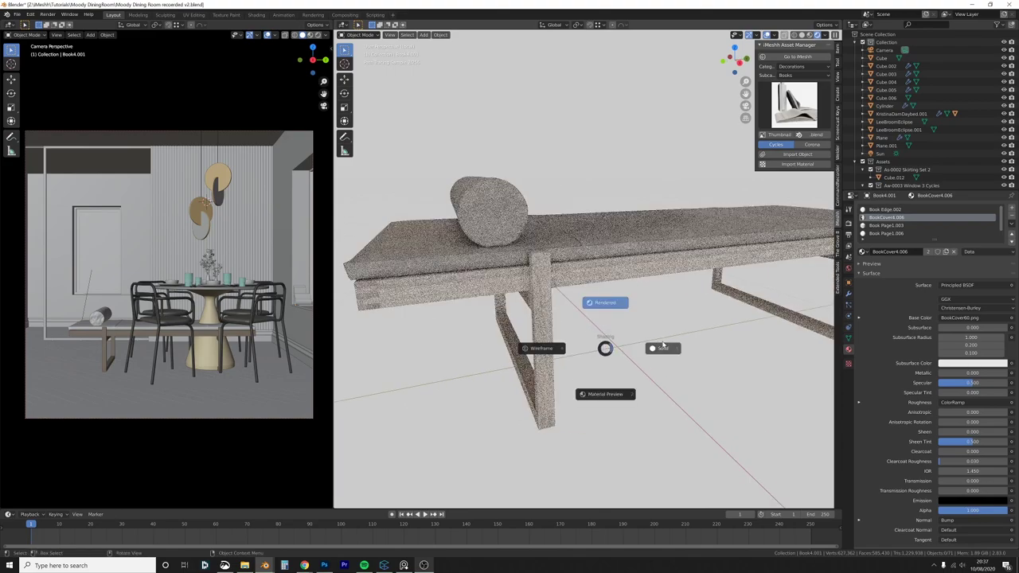
pyautogui.click(652, 344)
# Step: In a wireframe top view of the whole scene, move the daybed about -2.85 m in X and -1.35 m in Y into the alcove
pyautogui.click(587, 295)
pyautogui.press('KP_7')
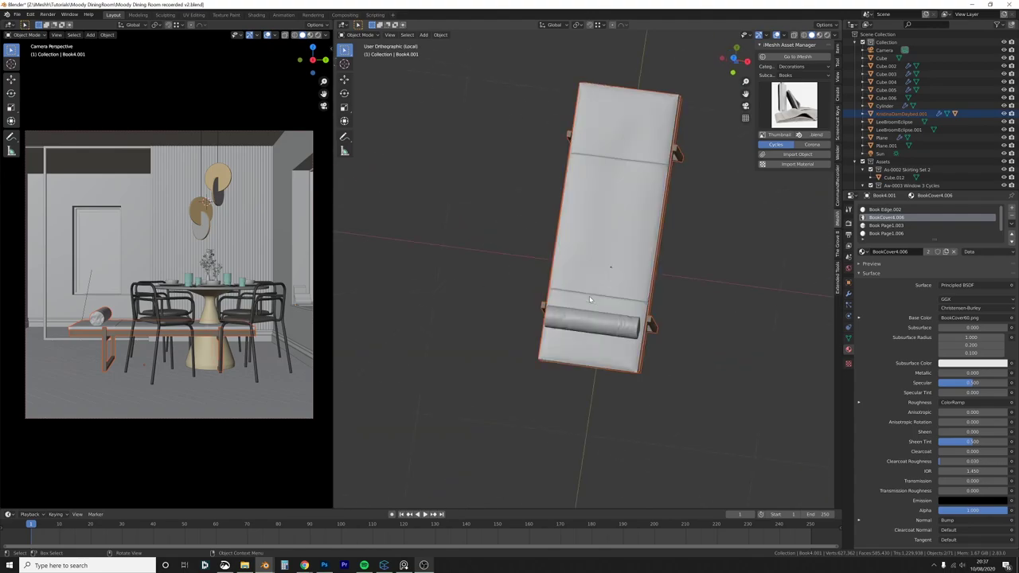
pyautogui.press('z')
pyautogui.click(552, 289)
pyautogui.scroll(-2, 578, 291)
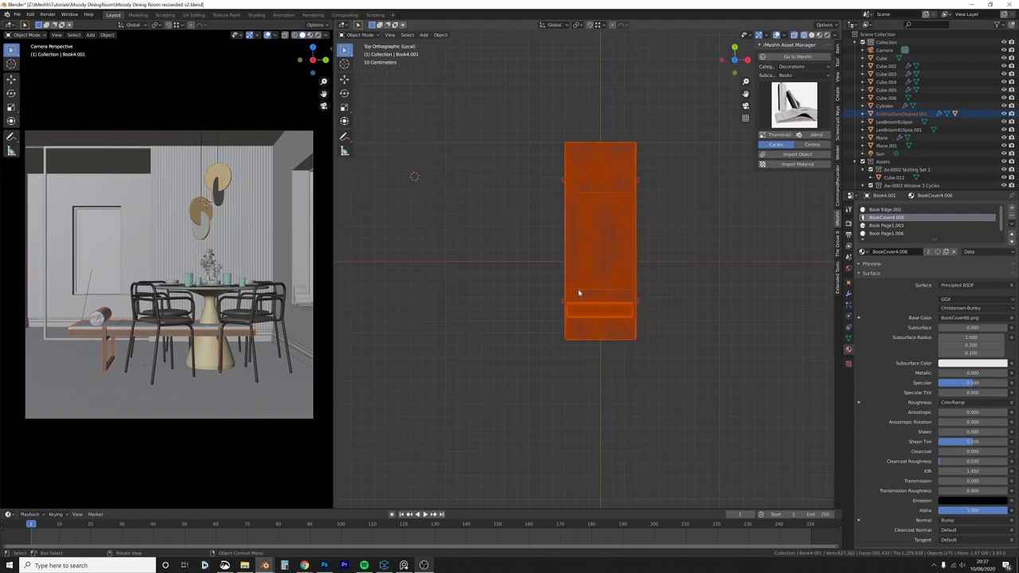
pyautogui.scroll(1, 584, 292)
pyautogui.moveTo(584, 291); pyautogui.dragTo(678, 349, button='middle')
pyautogui.scroll(2, 566, 265)
pyautogui.press('KP_7')
pyautogui.scroll(-5, 655, 334)
pyautogui.press('g')
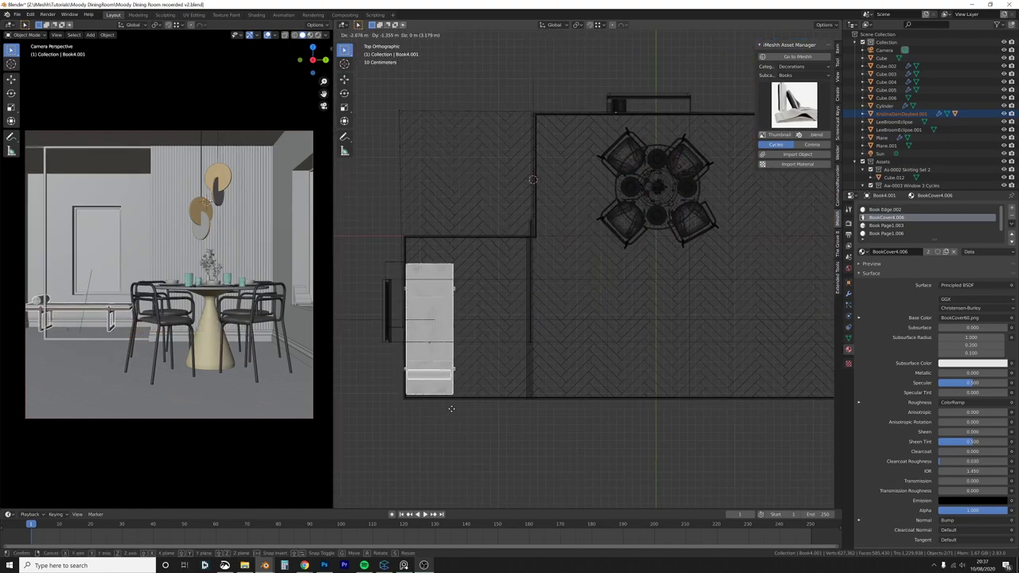
pyautogui.click(447, 426)
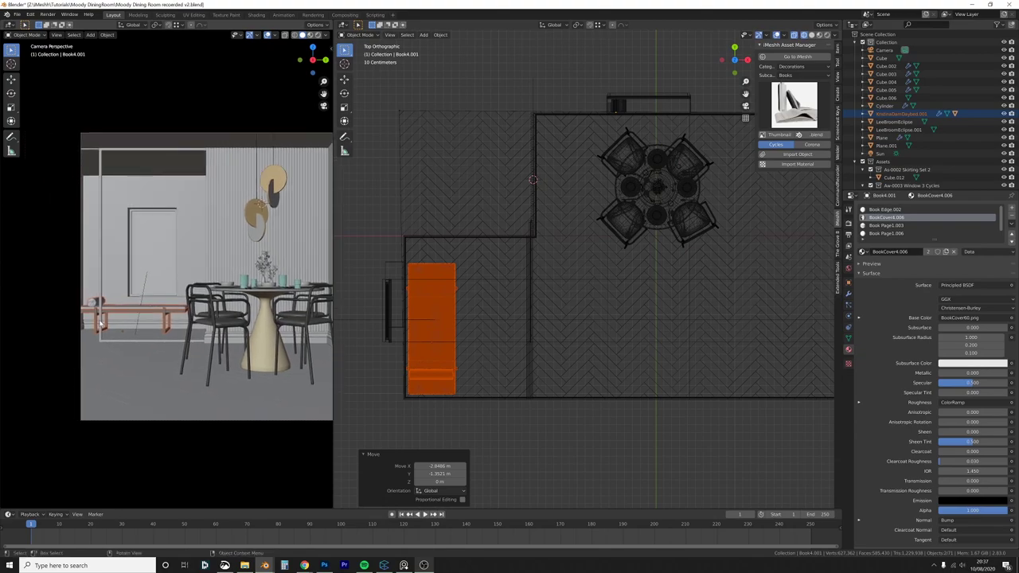
# Step: Shift the daybed about -0.011 m along Y to fine-tune its place in the camera view
pyautogui.scroll(4, 101, 324)
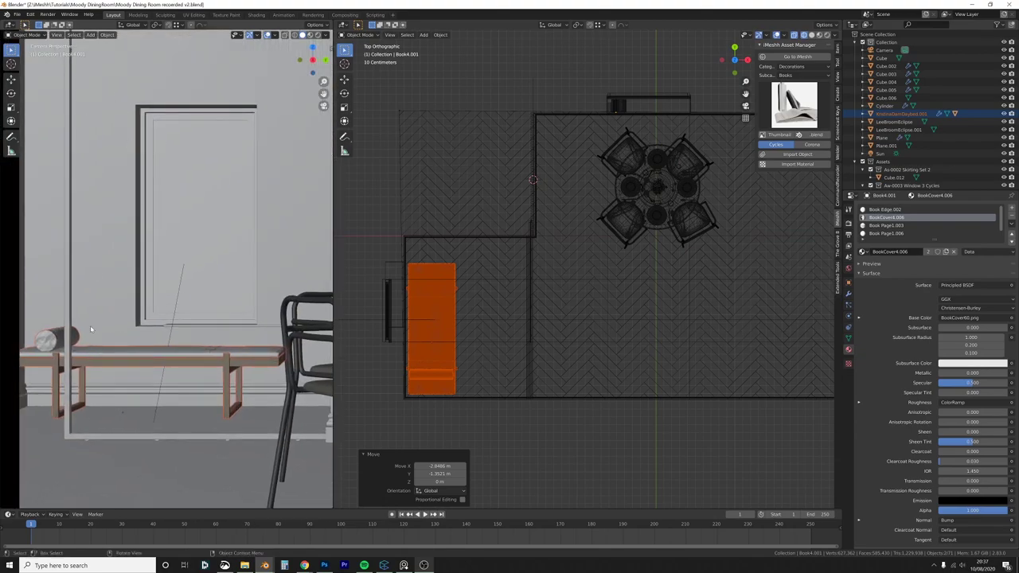
pyautogui.keyDown('shift'); pyautogui.moveTo(60, 342); pyautogui.dragTo(88, 333, button='middle'); pyautogui.keyUp('shift')
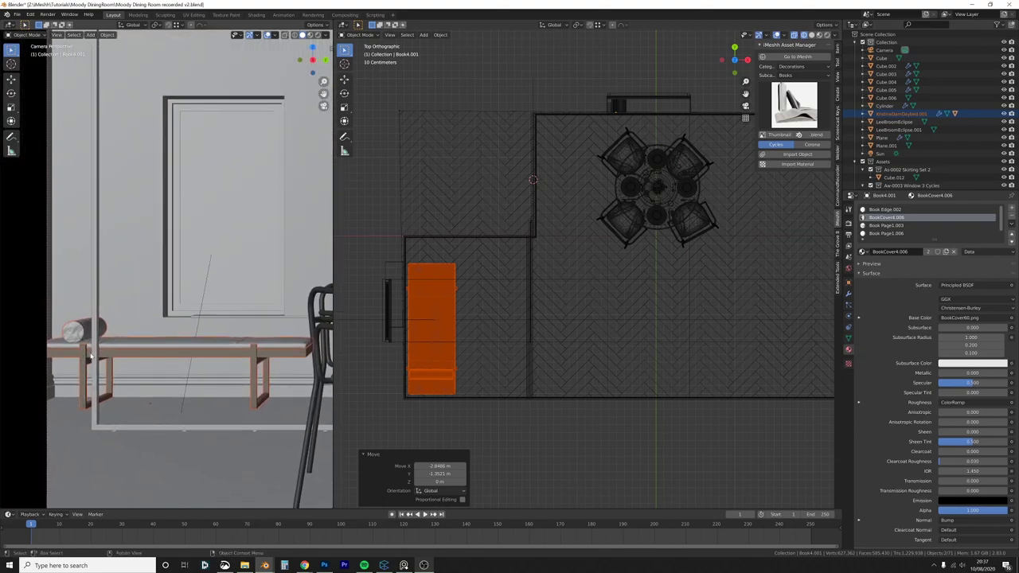
pyautogui.press('g')
pyautogui.press('x')
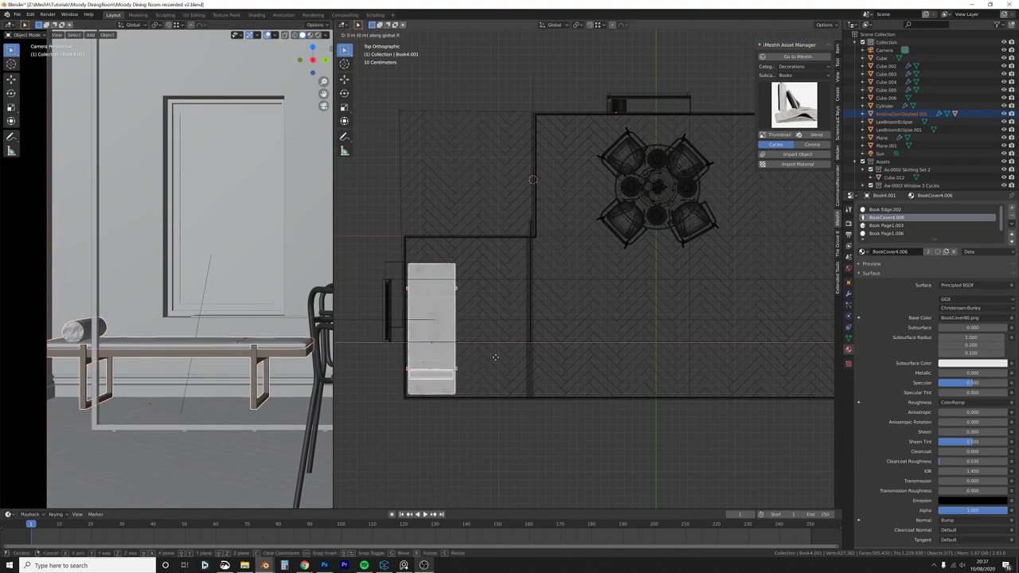
pyautogui.press('y')
pyautogui.click(495, 361)
pyautogui.scroll(-4, 257, 326)
pyautogui.keyDown('shift'); pyautogui.moveTo(257, 324); pyautogui.dragTo(158, 331, button='middle'); pyautogui.keyUp('shift')
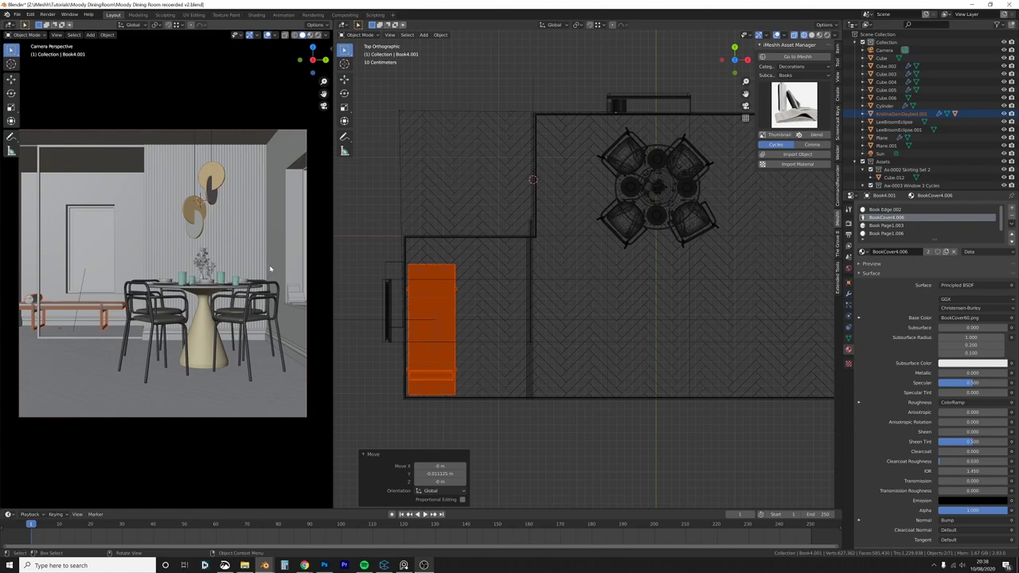
# Step: Add a Bevel modifier to the room's stucco wall object with an offset of 0.004 m, using solid shading
pyautogui.click(259, 194)
pyautogui.moveTo(598, 216)
pyautogui.mouseDown(button='middle')
pyautogui.moveTo(608, 201)
pyautogui.moveTo(574, 252)
pyautogui.moveTo(569, 311)
pyautogui.moveTo(574, 301)
pyautogui.mouseUp(button='middle')
pyautogui.scroll(4, 607, 201)
pyautogui.scroll(4, 597, 241)
pyautogui.press('z')
pyautogui.click(592, 303)
pyautogui.scroll(5, 592, 303)
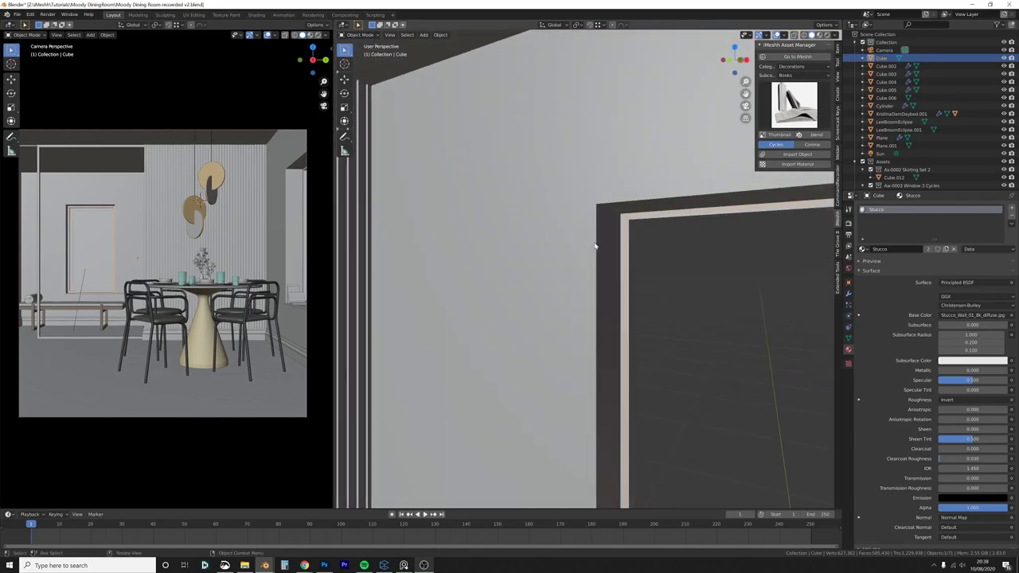
pyautogui.click(848, 293)
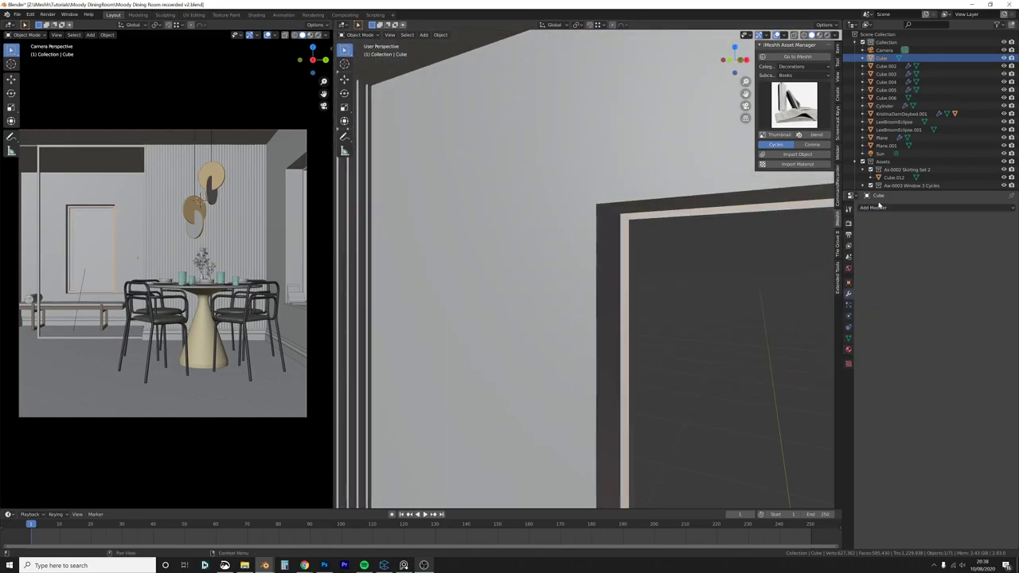
pyautogui.click(874, 207)
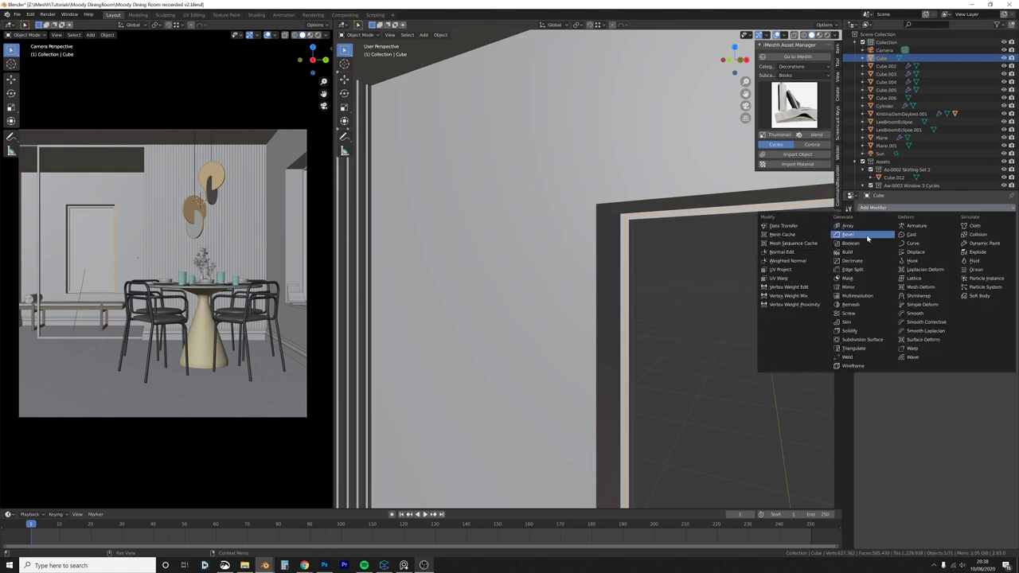
pyautogui.click(860, 235)
pyautogui.moveTo(954, 242); pyautogui.dragTo(876, 242)
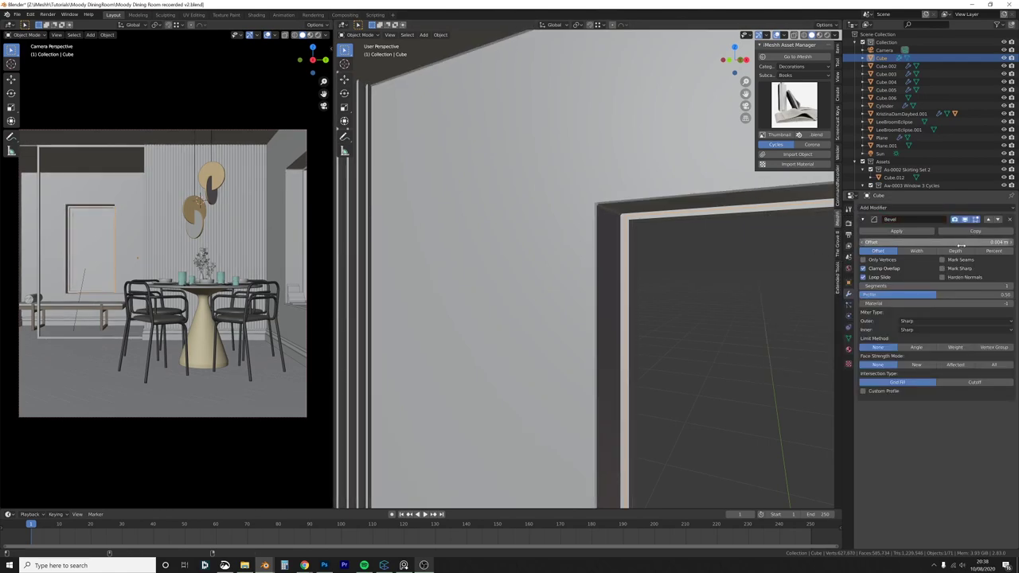
# Step: Reduce the stucco wall object's Bevel offset to 0.002 m and deselect everything
pyautogui.moveTo(717, 292); pyautogui.dragTo(683, 251, button='middle')
pyautogui.click(943, 242)
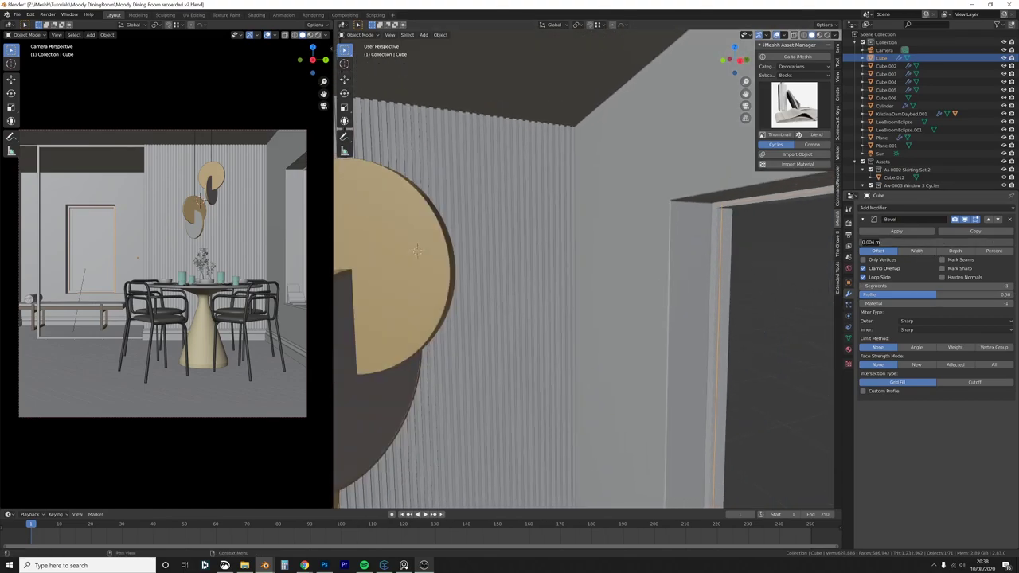
pyautogui.write('.002')
pyautogui.press('Return')
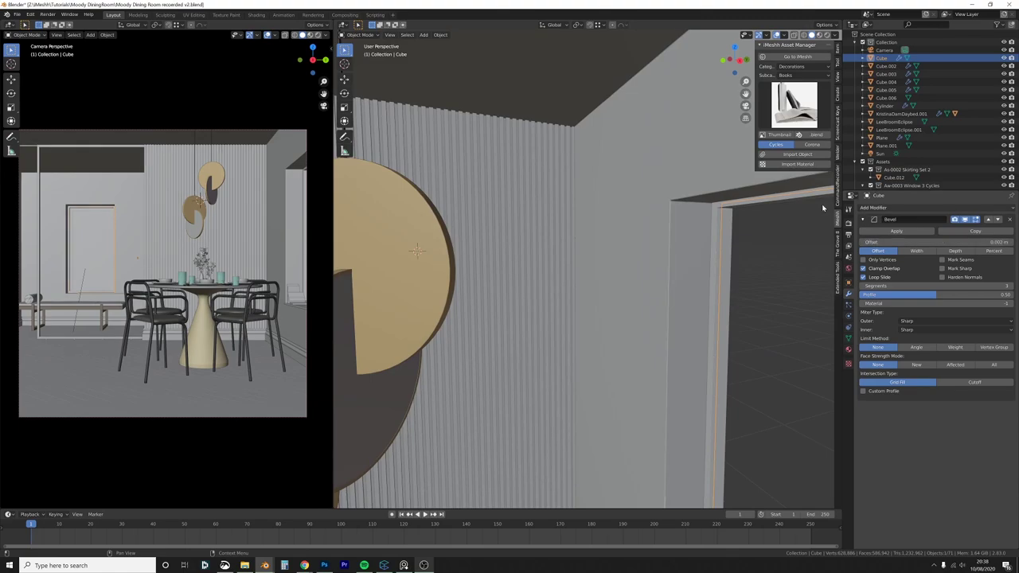
pyautogui.press('a')
pyautogui.press('a')
pyautogui.scroll(-3, 710, 274)
pyautogui.keyDown('shift'); pyautogui.moveTo(710, 274); pyautogui.dragTo(617, 217, button='middle'); pyautogui.keyUp('shift')
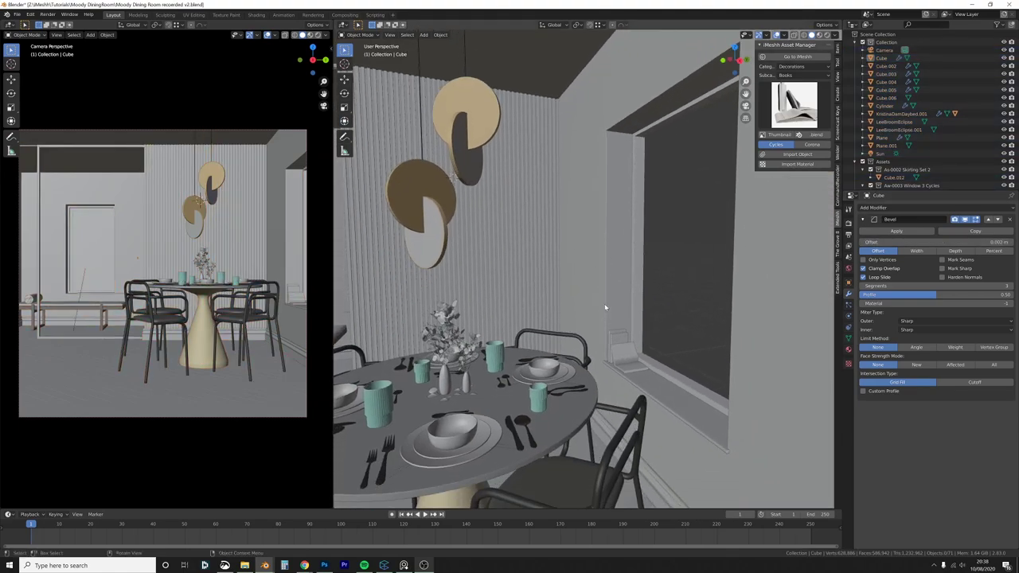
# Step: Preview the camera view in rendered shading to check the room's lighting, ending in solid shading
pyautogui.moveTo(547, 270); pyautogui.dragTo(604, 276, button='middle')
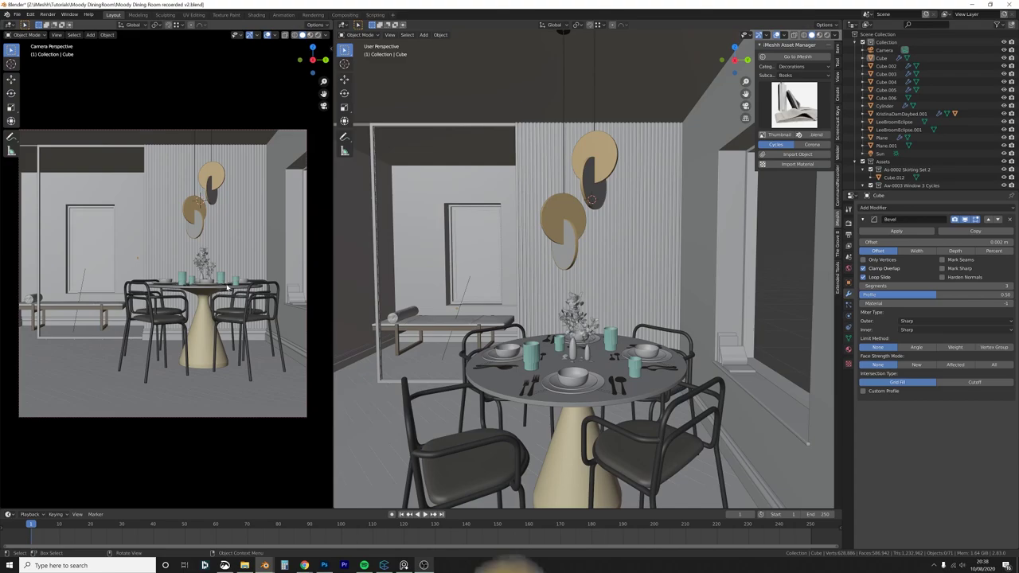
pyautogui.press('z')
pyautogui.click(219, 309)
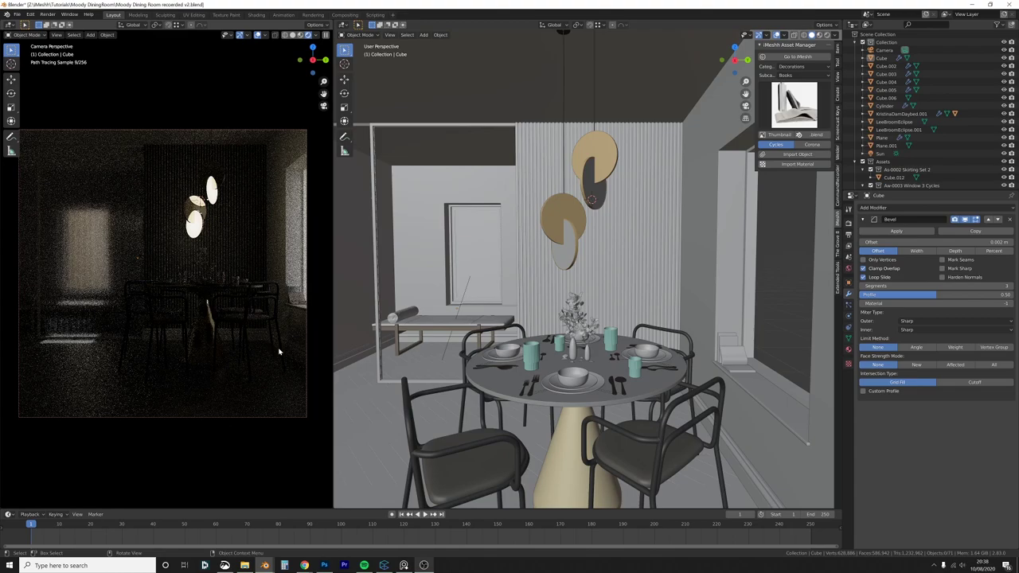
pyautogui.press('z')
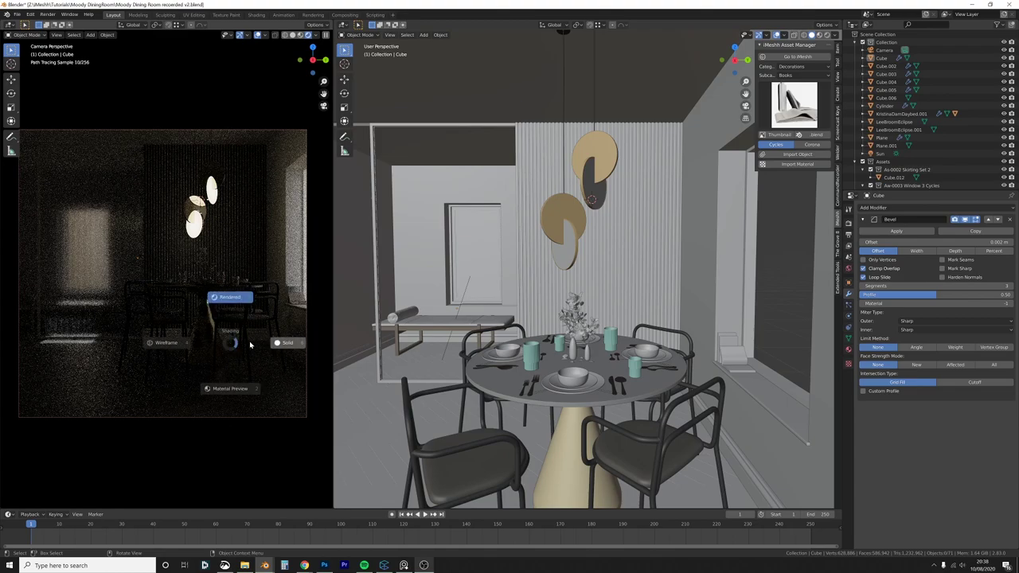
pyautogui.click(249, 344)
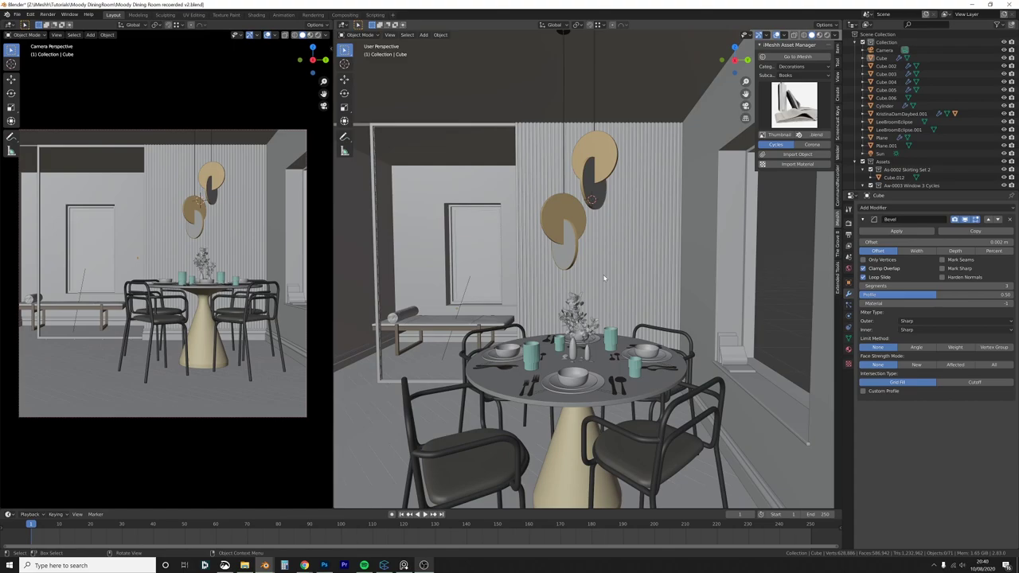
# Step: Place the 3D cursor at the outside of the window and add an area light there
pyautogui.moveTo(605, 278); pyautogui.dragTo(694, 318, button='middle')
pyautogui.scroll(-3, 661, 292)
pyautogui.moveTo(625, 266); pyautogui.dragTo(644, 262, button='middle')
pyautogui.keyDown('shift'); pyautogui.rightClick(644, 261); pyautogui.keyUp('shift')
pyautogui.hotkey('shift', 'a')
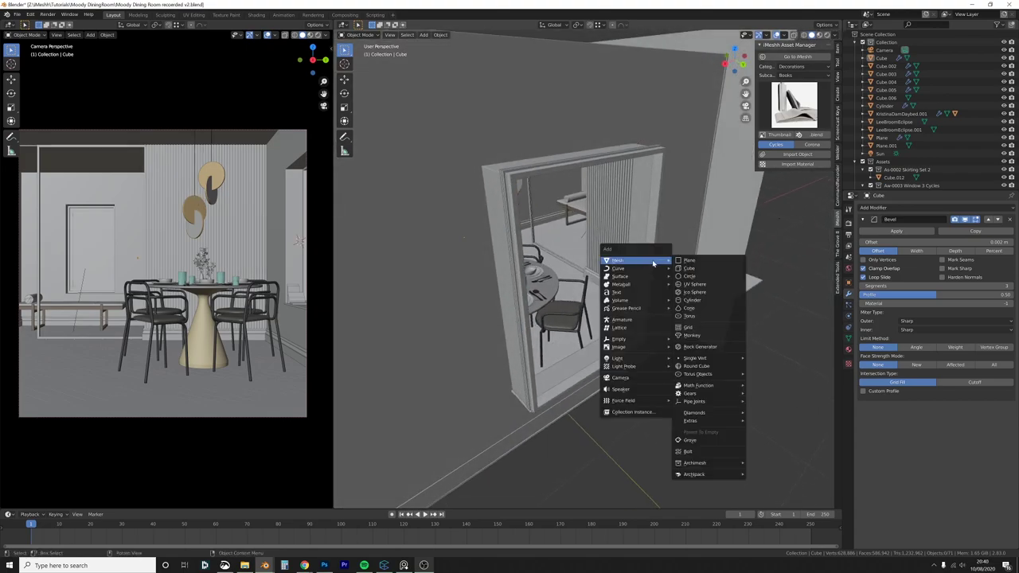
pyautogui.moveTo(643, 347)
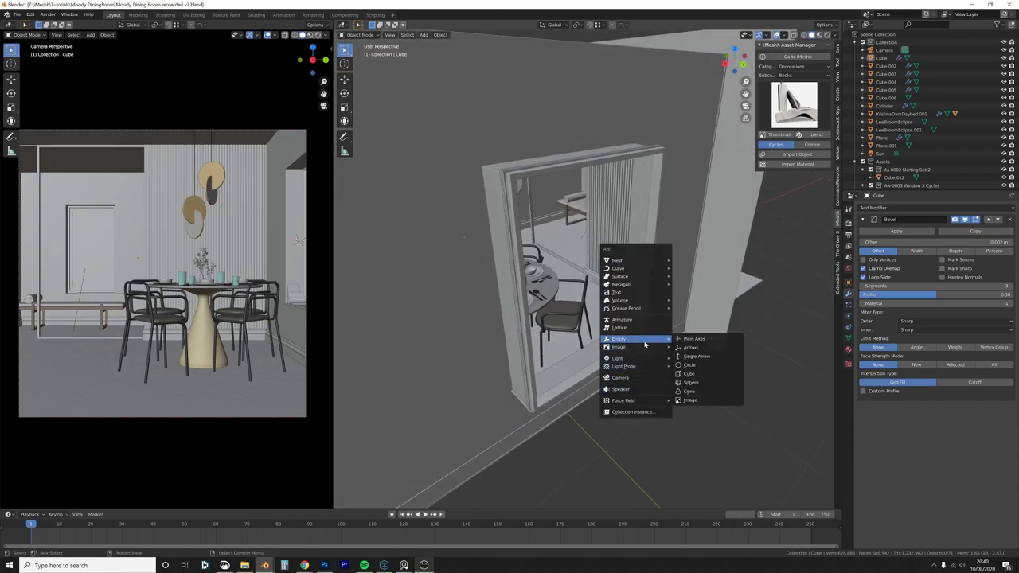
pyautogui.moveTo(656, 263)
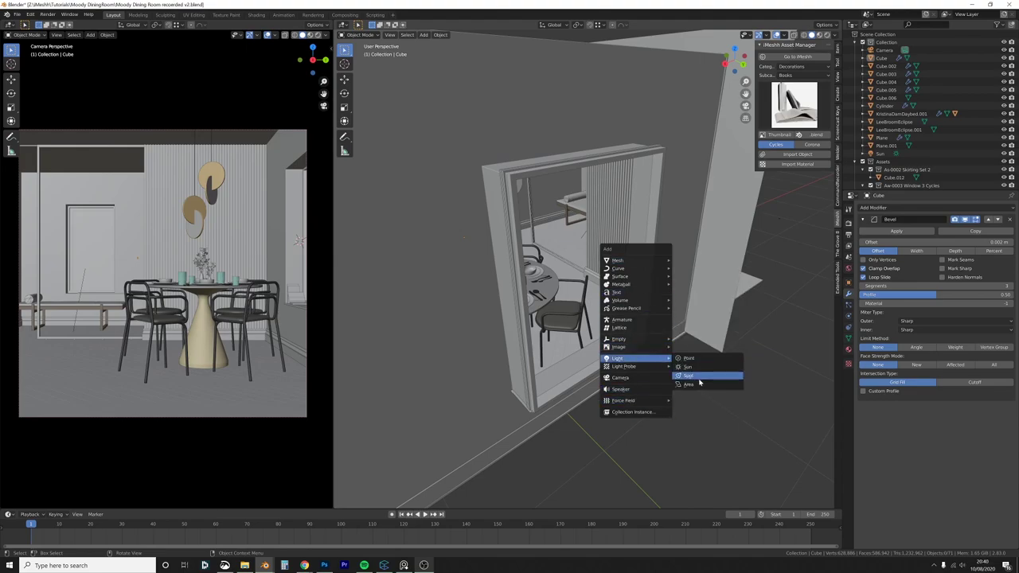
pyautogui.click(687, 384)
pyautogui.moveTo(685, 386); pyautogui.dragTo(587, 403, button='middle')
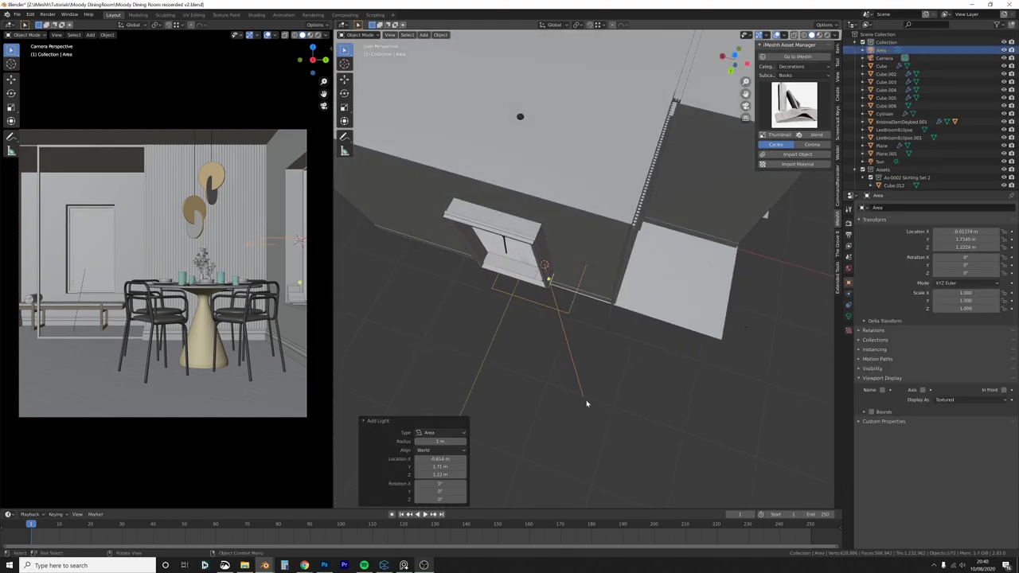
# Step: Move the area light outward and upward from the window to about Y 3.03 m and Z 1.92 m
pyautogui.press('g')
pyautogui.click(531, 442)
pyautogui.moveTo(532, 442); pyautogui.dragTo(695, 367, button='middle')
pyautogui.scroll(-3, 695, 367)
pyautogui.keyDown('shift'); pyautogui.moveTo(695, 328); pyautogui.dragTo(625, 367, button='middle'); pyautogui.keyUp('shift')
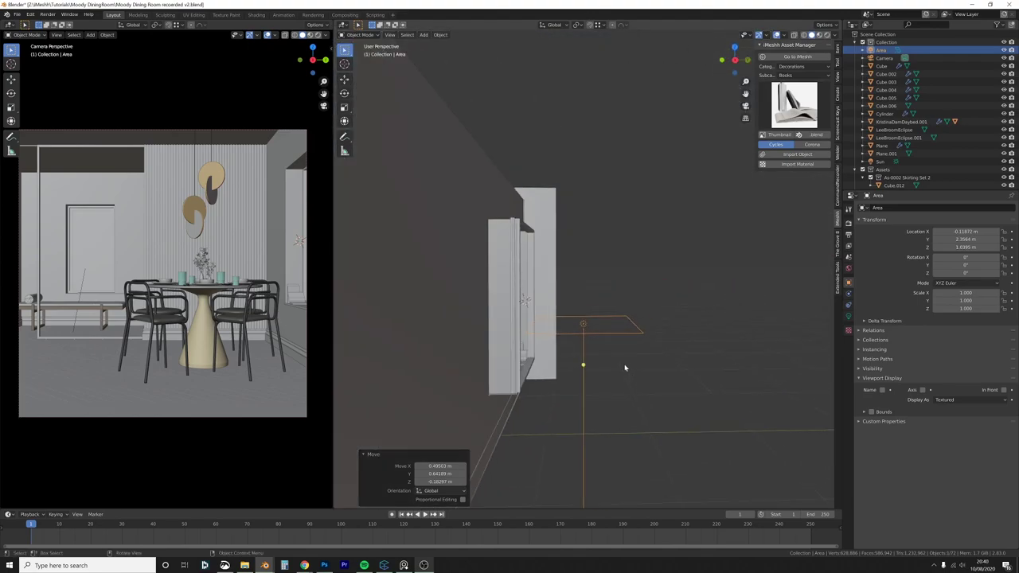
pyautogui.press('g')
pyautogui.click(695, 305)
# Step: Rotate the area light to about -56° in X so it faces the window, and raise it about 0.12 m
pyautogui.press('r')
pyautogui.click(611, 389)
pyautogui.moveTo(704, 382); pyautogui.dragTo(608, 379, button='middle')
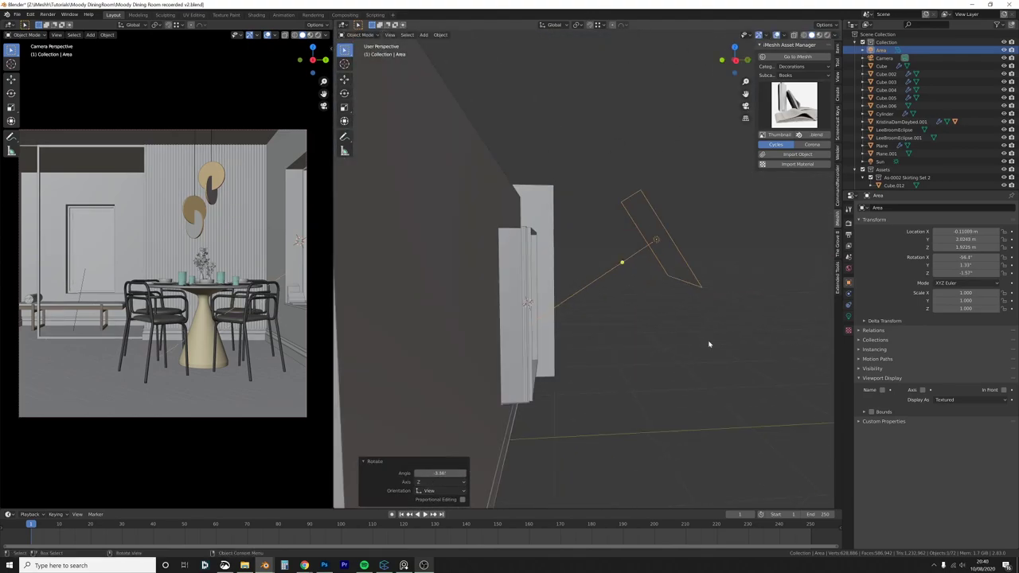
pyautogui.press('g')
pyautogui.click(706, 331)
pyautogui.moveTo(706, 330); pyautogui.dragTo(683, 340, button='middle')
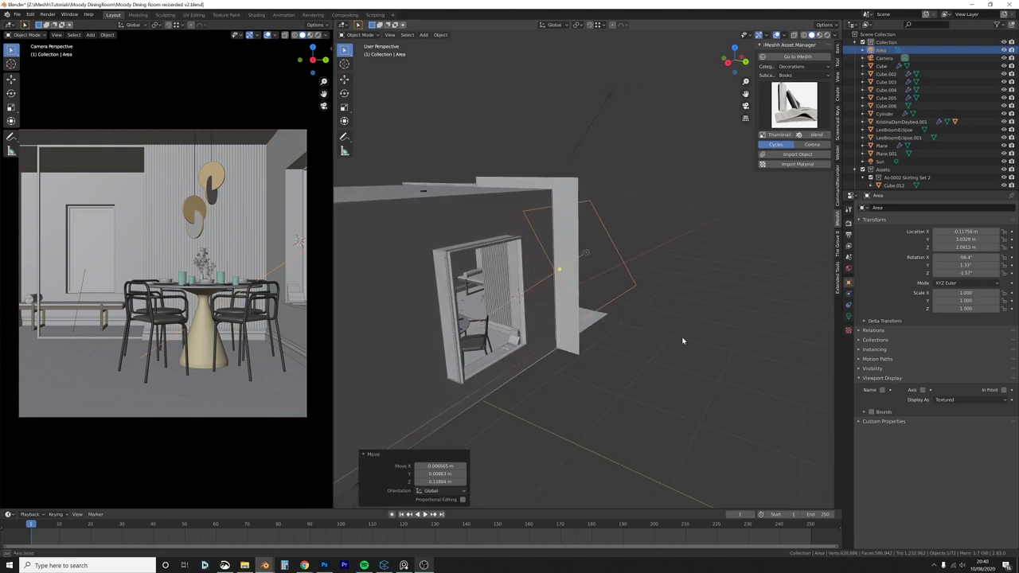
pyautogui.moveTo(682, 341); pyautogui.dragTo(626, 304, button='middle')
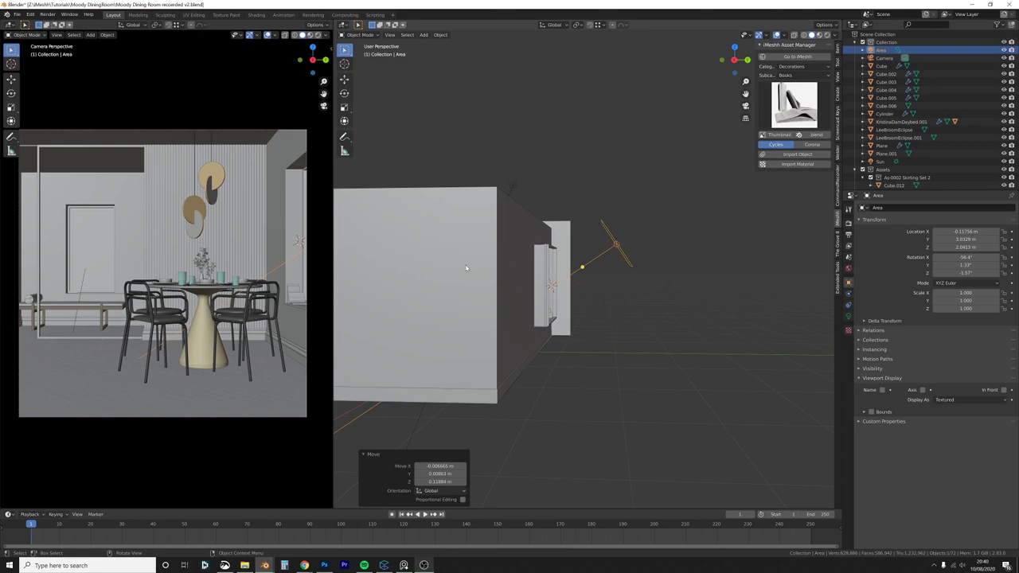
# Step: Compare the positions and directions of the area light and the existing sun light, ending with the area light selected
pyautogui.click(614, 320)
pyautogui.click(610, 262)
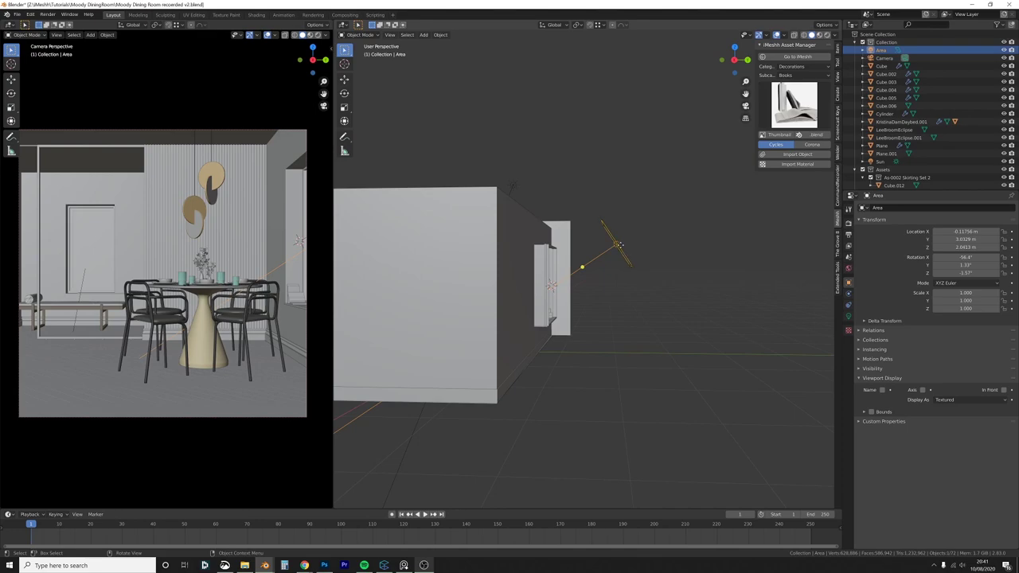
pyautogui.click(513, 185)
pyautogui.moveTo(514, 187); pyautogui.dragTo(531, 192, button='middle')
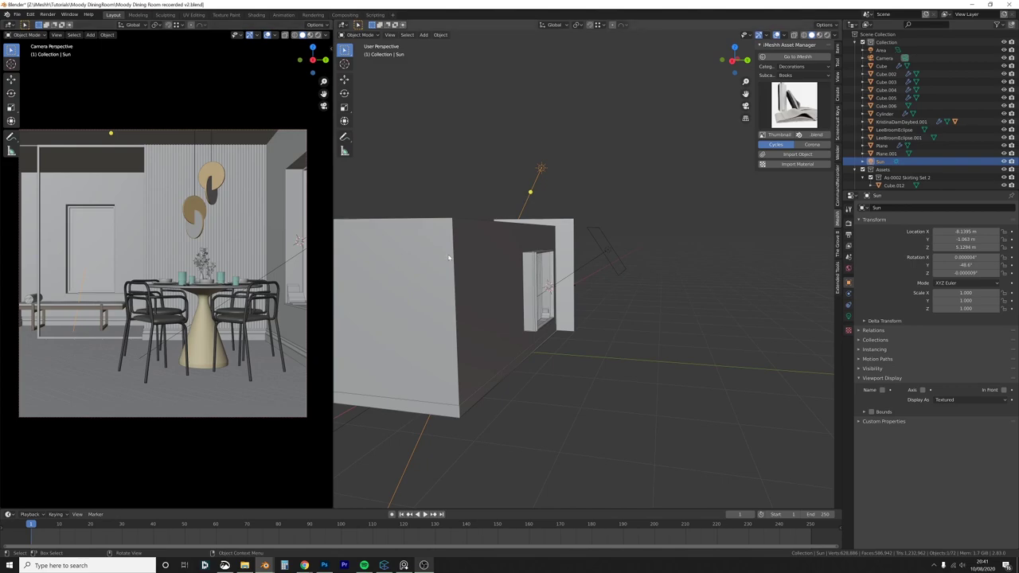
pyautogui.click(605, 248)
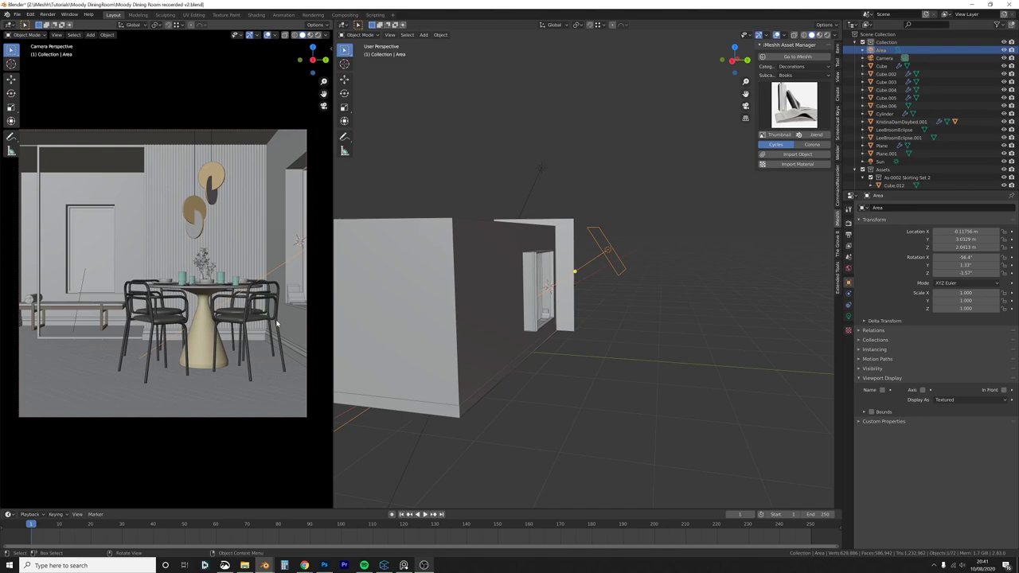
# Step: Switch to the reference image board, examine how the interior photos are lit, and return to the Blender scene
pyautogui.click(404, 565)
pyautogui.scroll(-3, 532, 266)
pyautogui.moveTo(641, 314); pyautogui.dragTo(549, 312, button='middle')
pyautogui.scroll(3, 549, 312)
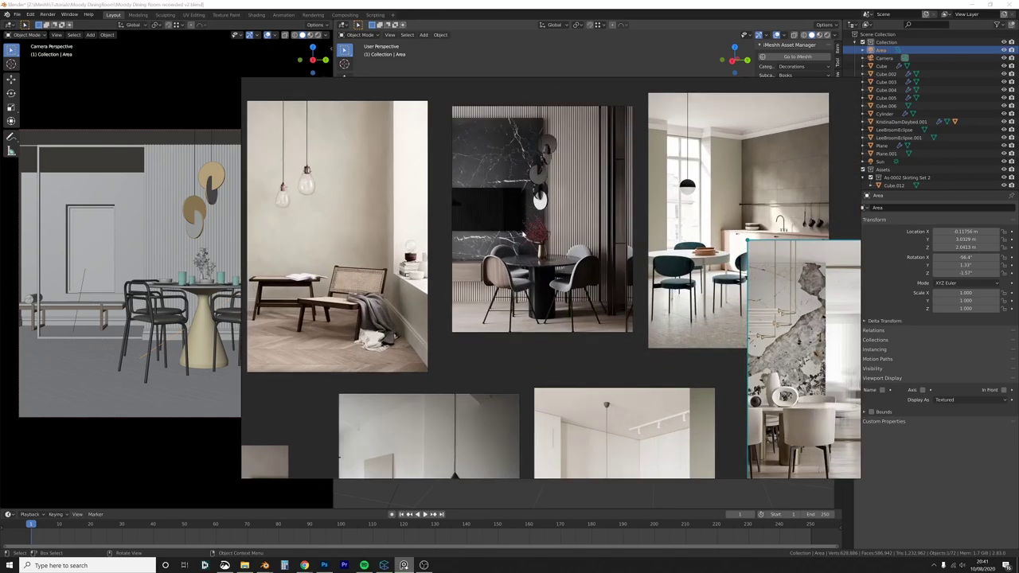
pyautogui.moveTo(471, 256); pyautogui.dragTo(473, 279, button='middle')
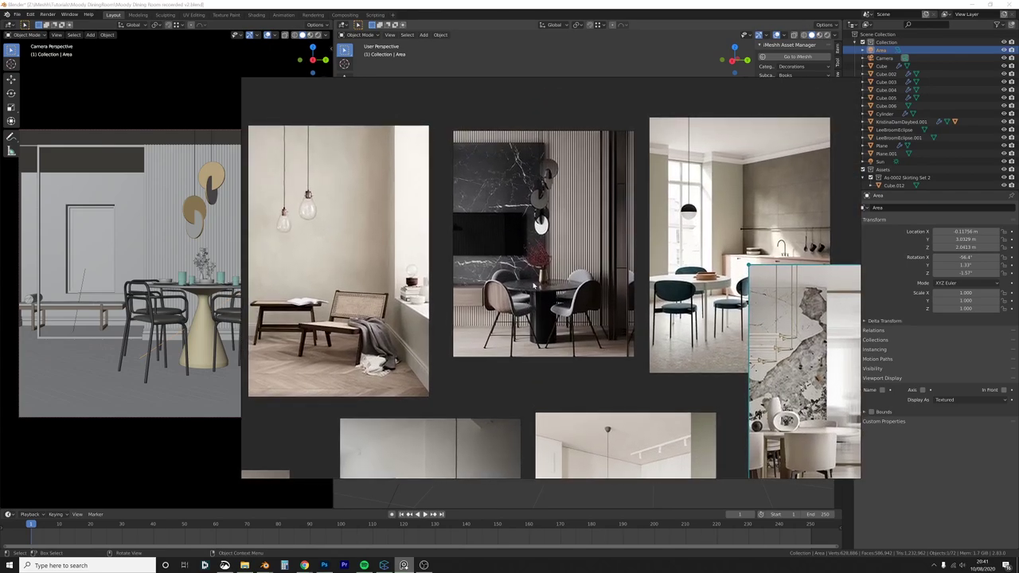
pyautogui.moveTo(533, 285); pyautogui.dragTo(538, 275, button='middle')
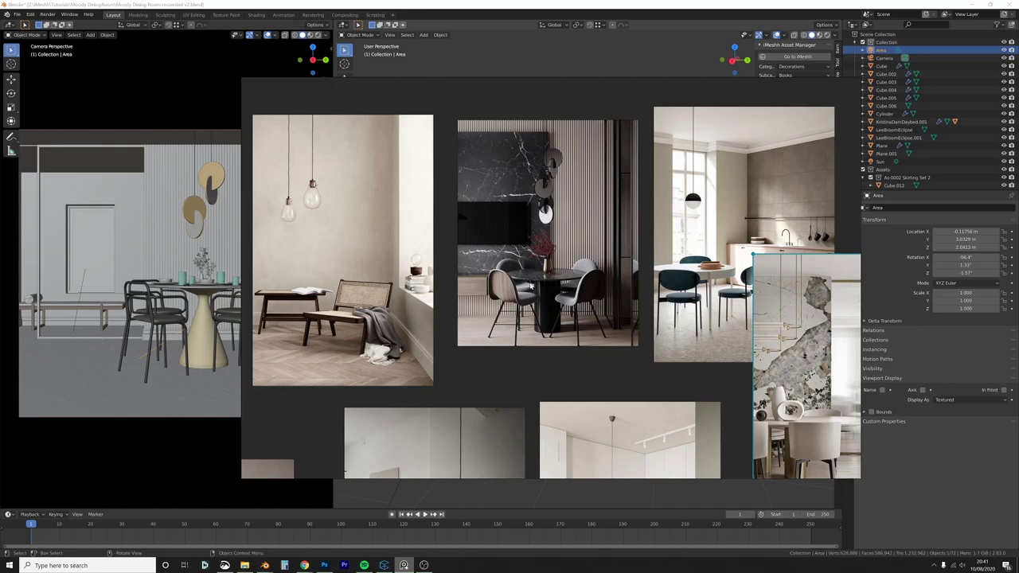
pyautogui.scroll(-2, 531, 285)
pyautogui.moveTo(530, 285); pyautogui.dragTo(563, 242, button='middle')
pyautogui.moveTo(566, 388); pyautogui.dragTo(543, 246, button='middle')
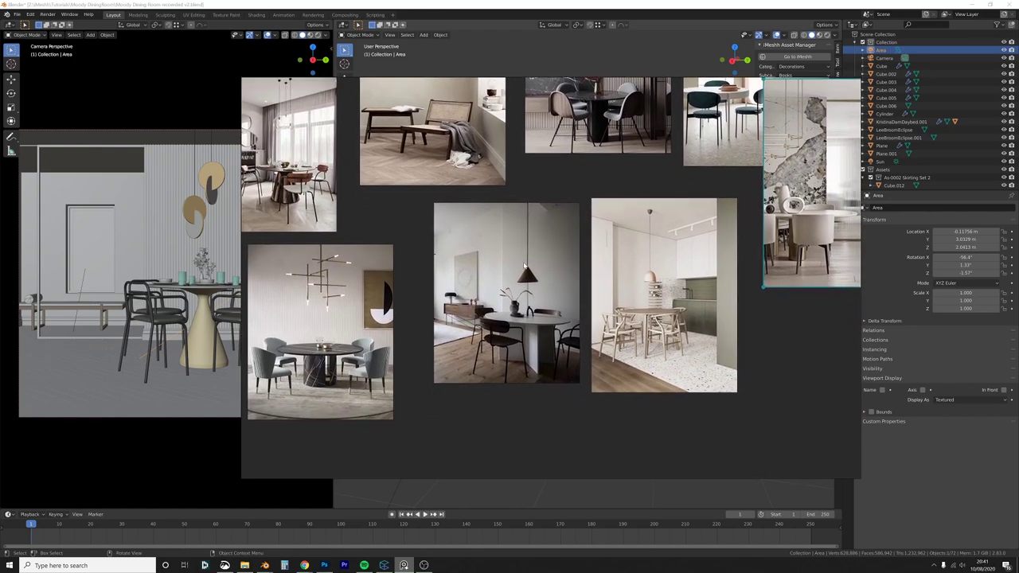
pyautogui.moveTo(619, 166); pyautogui.dragTo(607, 308, button='middle')
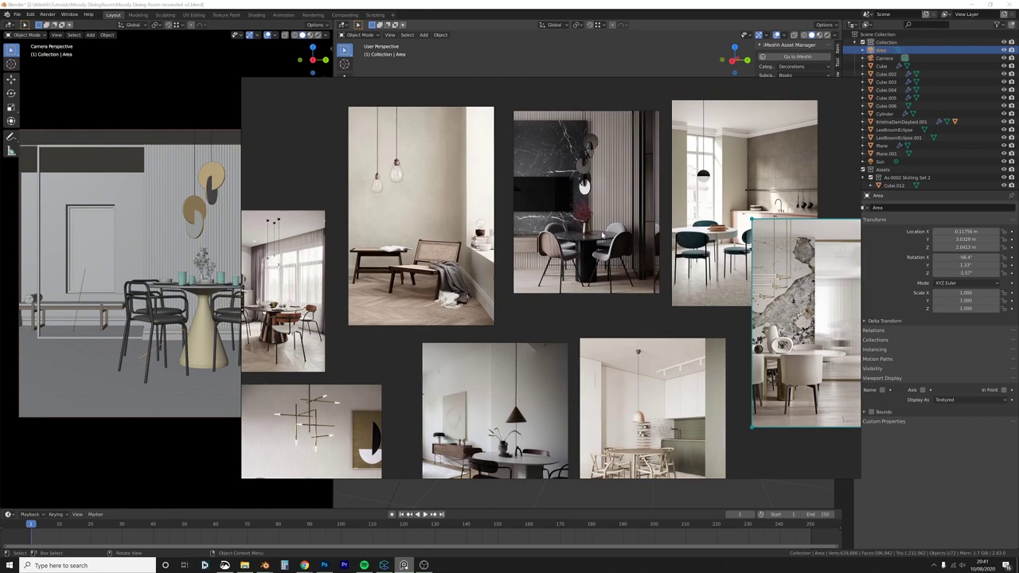
pyautogui.moveTo(601, 234); pyautogui.dragTo(623, 247, button='middle')
pyautogui.click(236, 248)
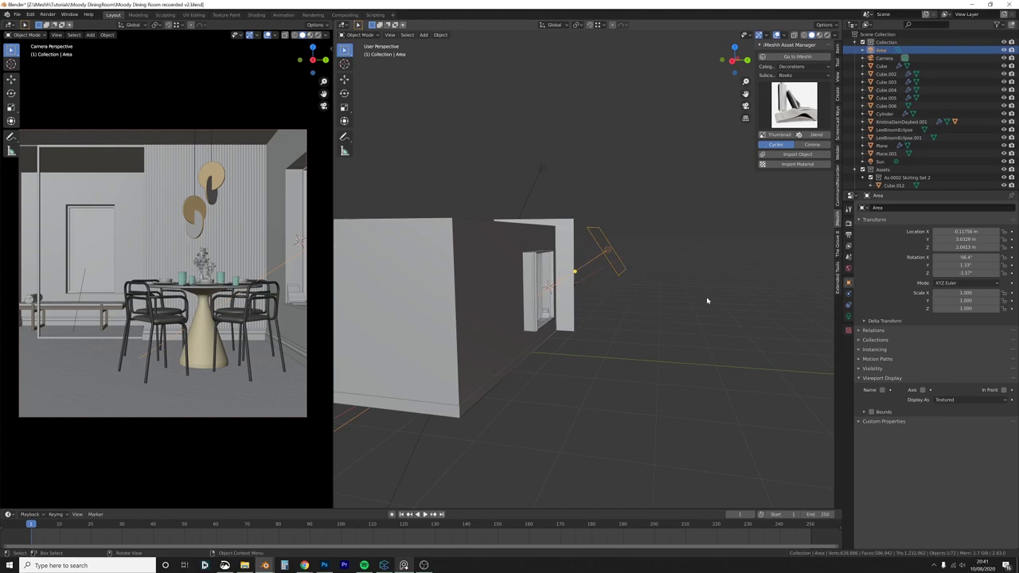
# Step: Lower the area light along Z to about -0.33 m, below the window
pyautogui.moveTo(661, 244); pyautogui.dragTo(638, 257, button='middle')
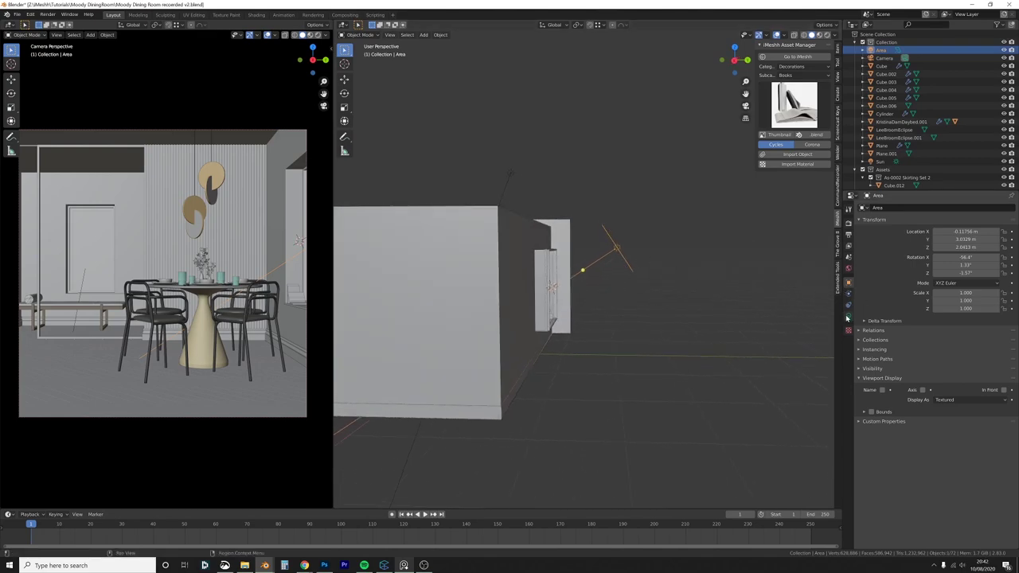
pyautogui.press('g')
pyautogui.press('z')
pyautogui.click(645, 318)
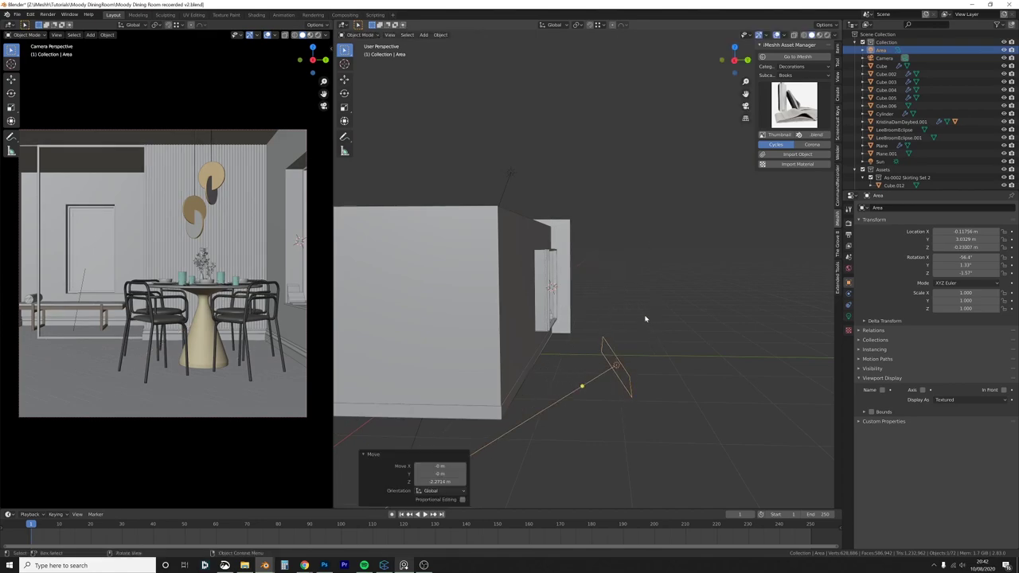
# Step: In the right orthographic view, add a second sun light and move it to about Y 3.56 m and Z 3.69 m
pyautogui.press('KP_1')
pyautogui.press('KP_3')
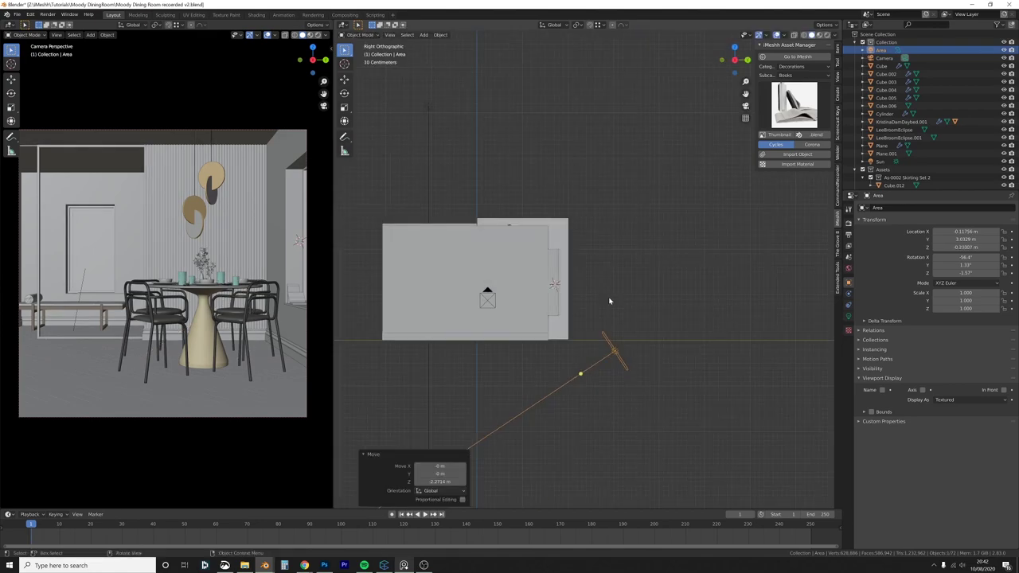
pyautogui.hotkey('shift', 'a')
pyautogui.moveTo(610, 297)
pyautogui.click(655, 306)
pyautogui.press('g')
pyautogui.click(741, 207)
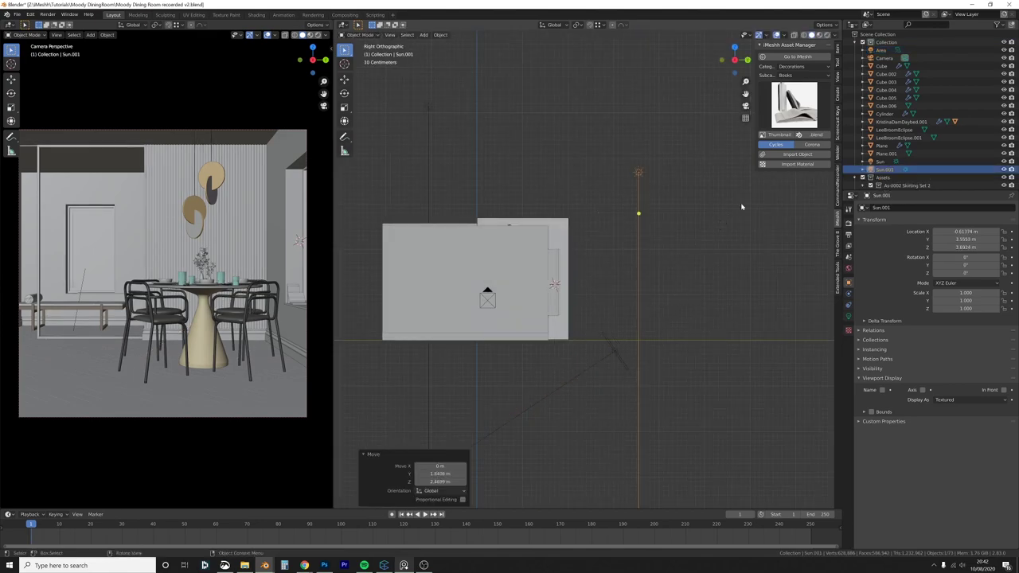
# Step: Rotate the new sun to about -64° in X toward the window and move it to about Y 5.84 m and Z 3.35 m
pyautogui.press('r')
pyautogui.click(600, 302)
pyautogui.press('g')
pyautogui.click(734, 344)
pyautogui.press('r')
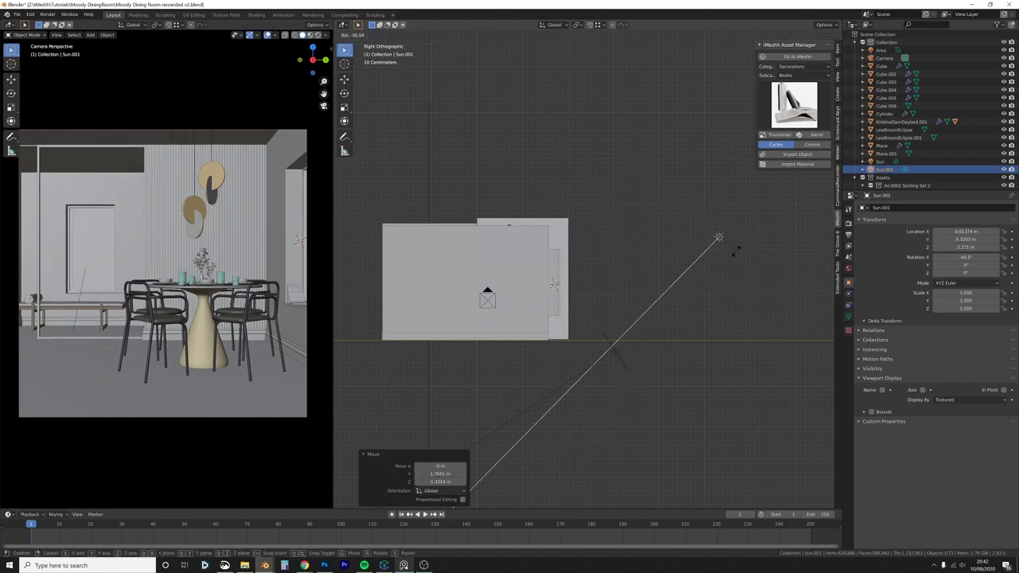
pyautogui.press('g')
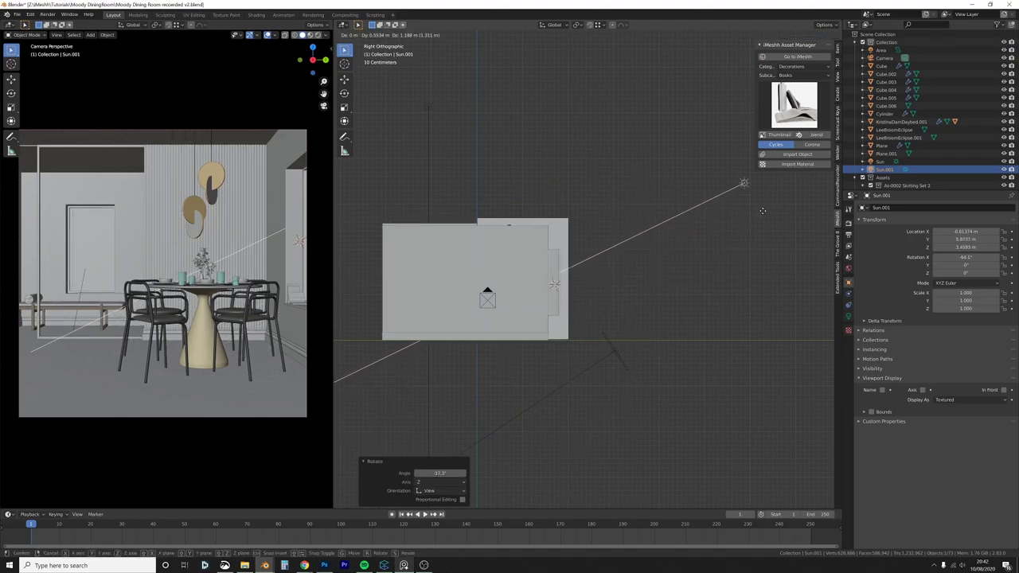
pyautogui.click(741, 231)
# Step: Start a rendered preview of the camera view with the new sun light, and return to solid shading
pyautogui.press('z')
pyautogui.click(262, 310)
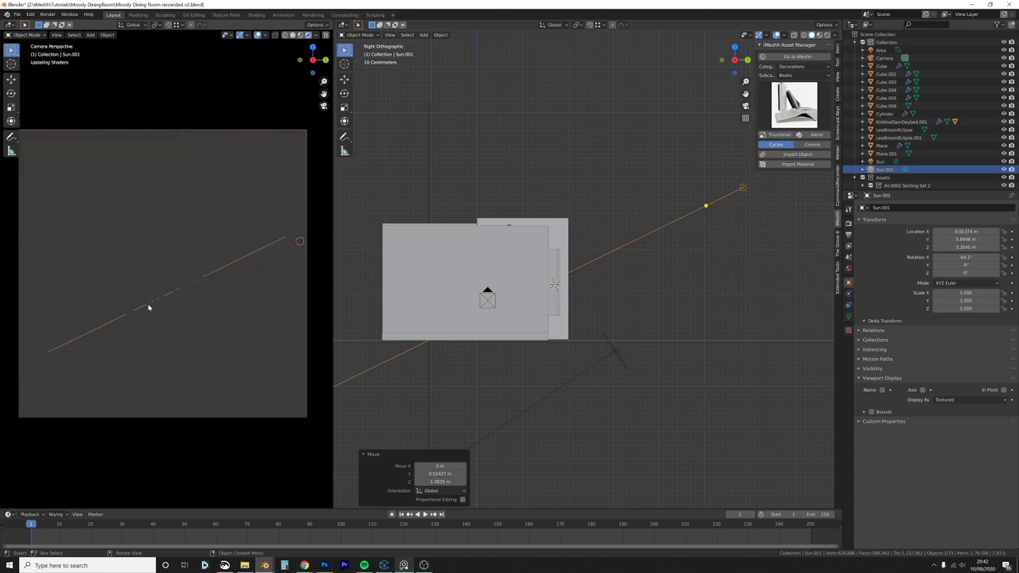
pyautogui.press('z')
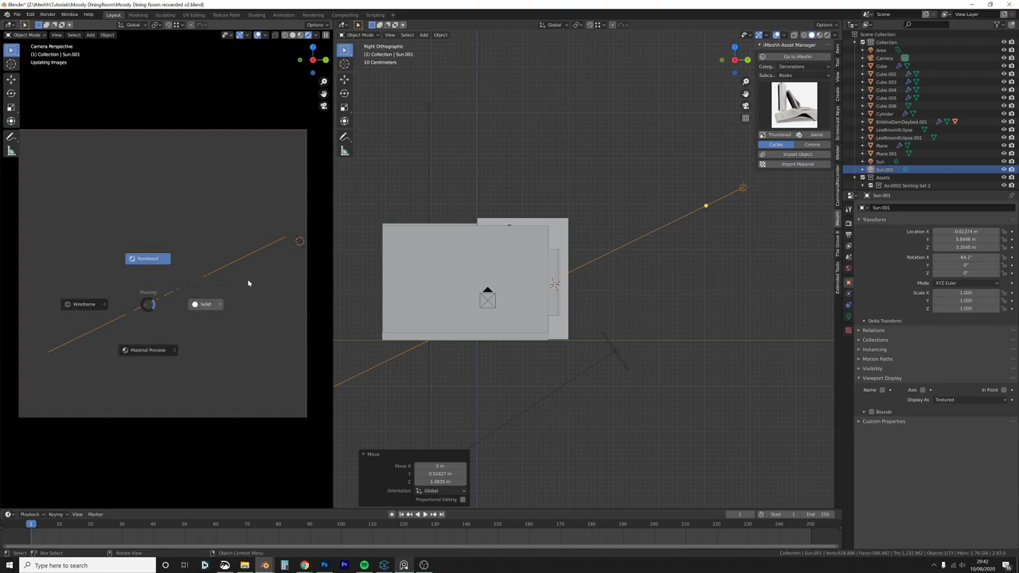
pyautogui.click(206, 304)
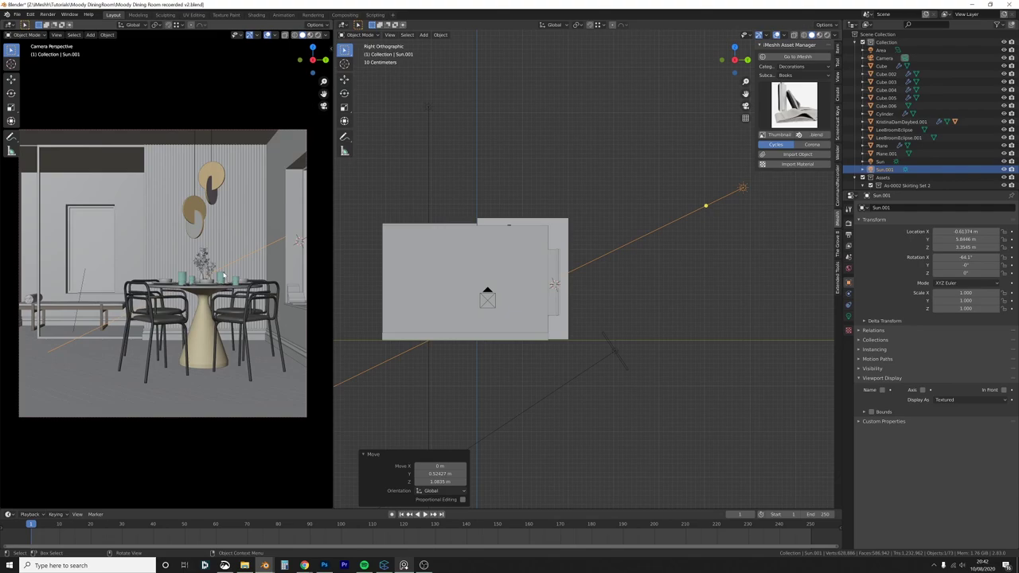
# Step: Isolate the room shell, the new sun light, a dining chair and the pedestal table in local view
pyautogui.click(274, 211)
pyautogui.press('g')
pyautogui.press('Escape')
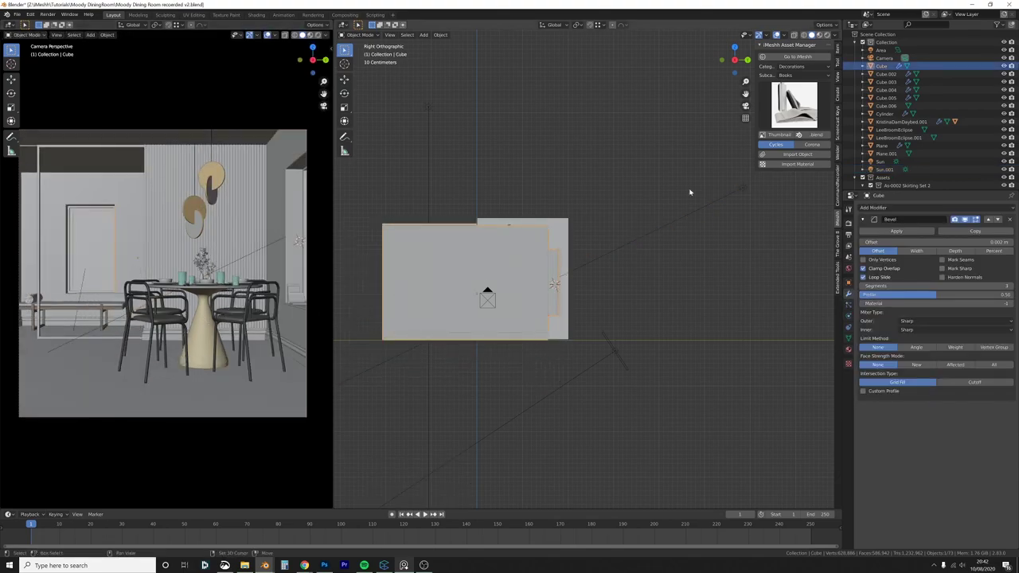
pyautogui.keyDown('shift'); pyautogui.click(684, 217); pyautogui.keyUp('shift')
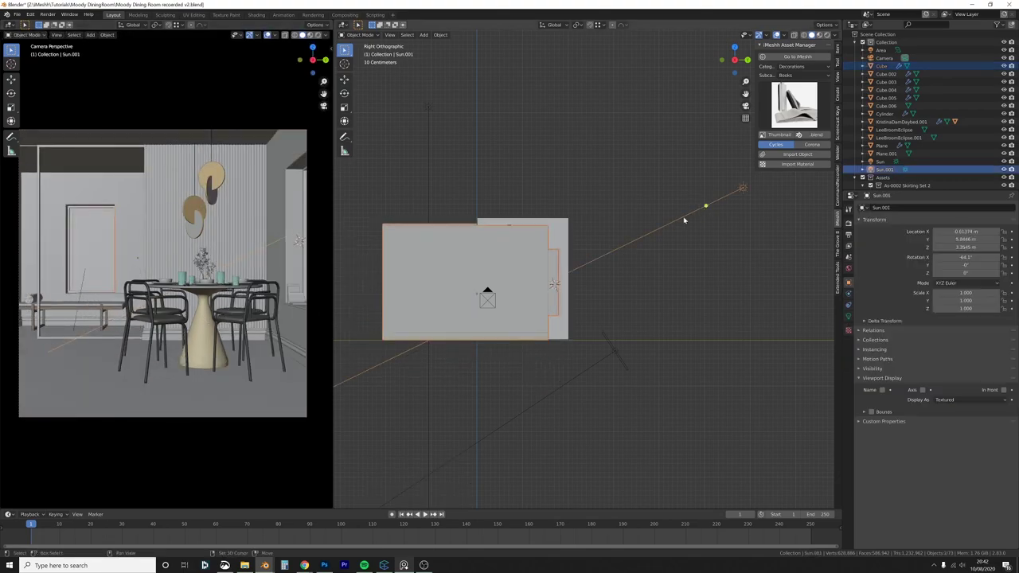
pyautogui.keyDown('shift'); pyautogui.click(179, 324); pyautogui.keyUp('shift')
pyautogui.keyDown('shift'); pyautogui.click(200, 322); pyautogui.keyUp('shift')
pyautogui.press('/')
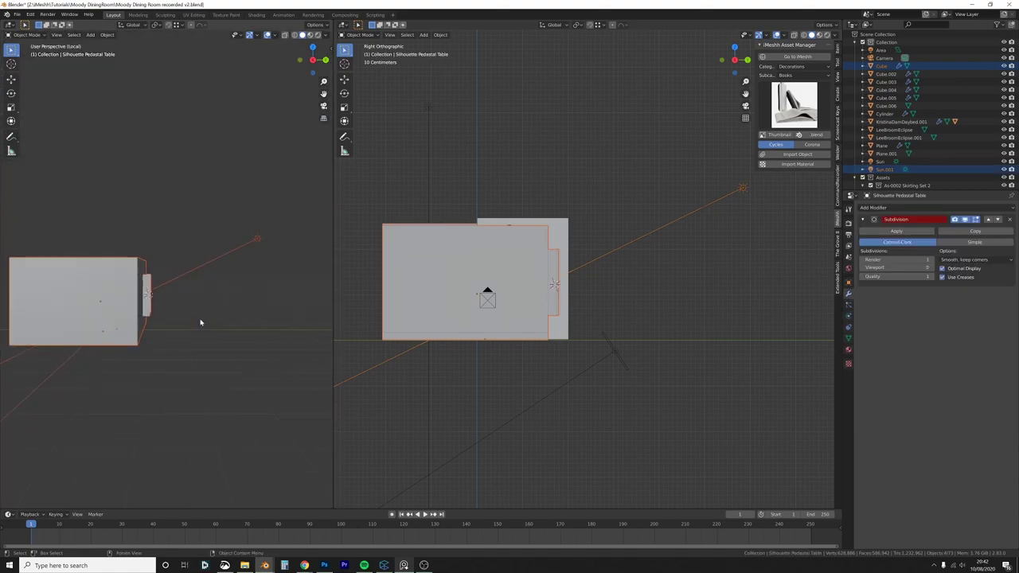
# Step: Start a rendered preview of the isolated objects through the camera and select the new sun light
pyautogui.press('KP_0')
pyautogui.press('z')
pyautogui.click(141, 319)
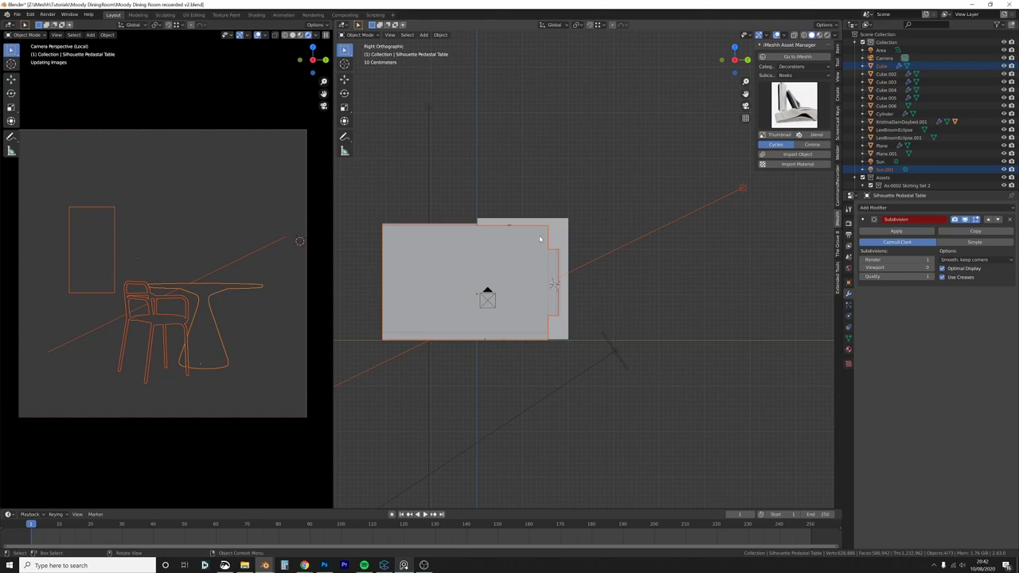
pyautogui.click(737, 189)
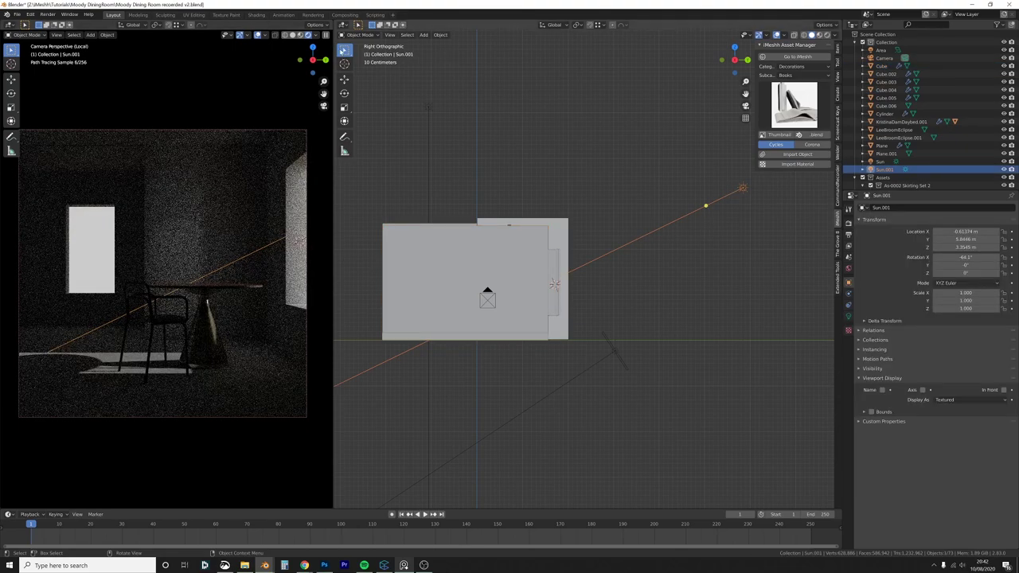
# Step: Show the World shader nodes and disconnect the Mix Shader from the World Output surface
pyautogui.click(344, 25)
pyautogui.click(362, 80)
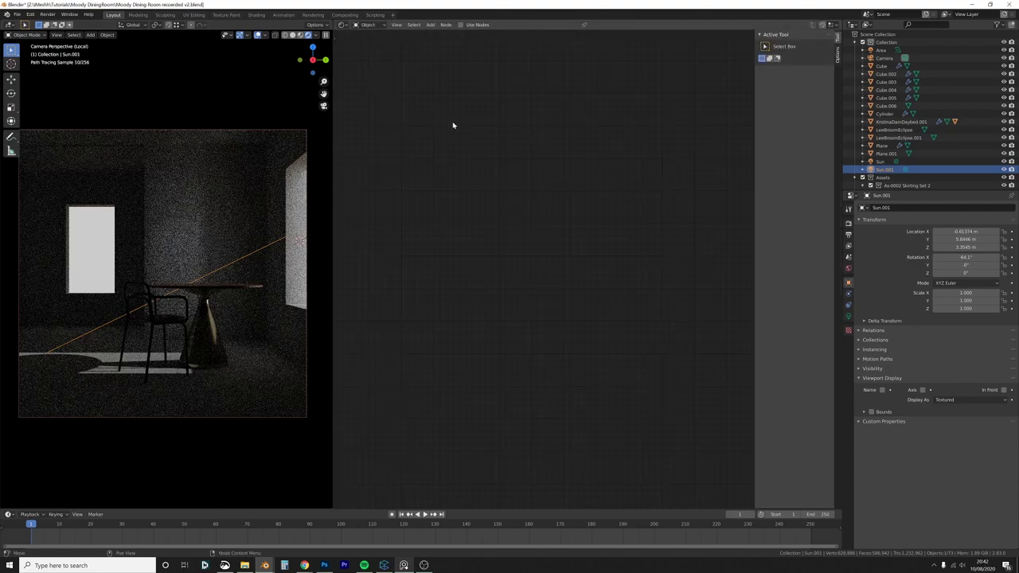
pyautogui.click(368, 25)
pyautogui.click(373, 45)
pyautogui.press('Home')
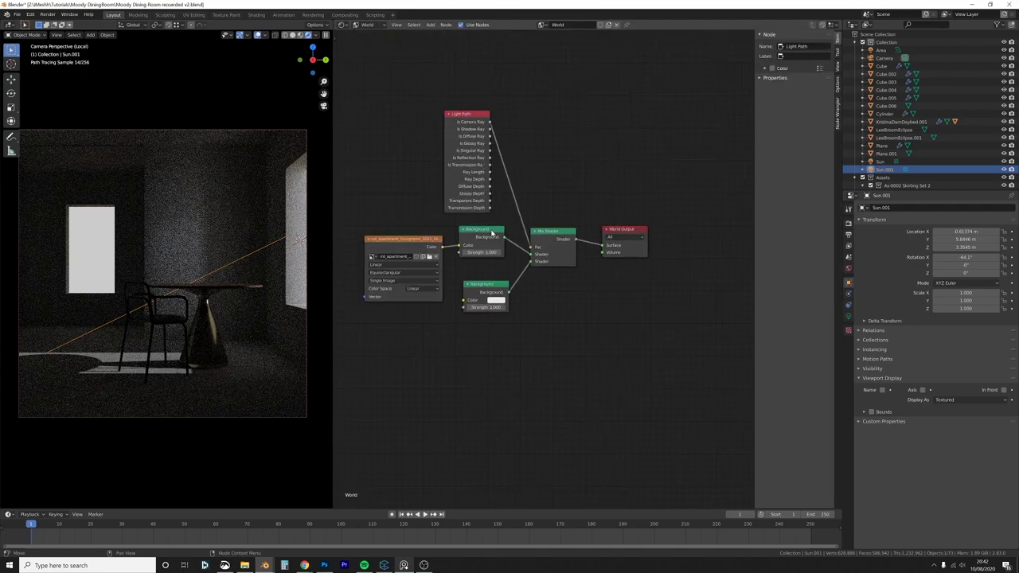
pyautogui.moveTo(602, 245); pyautogui.dragTo(586, 218)
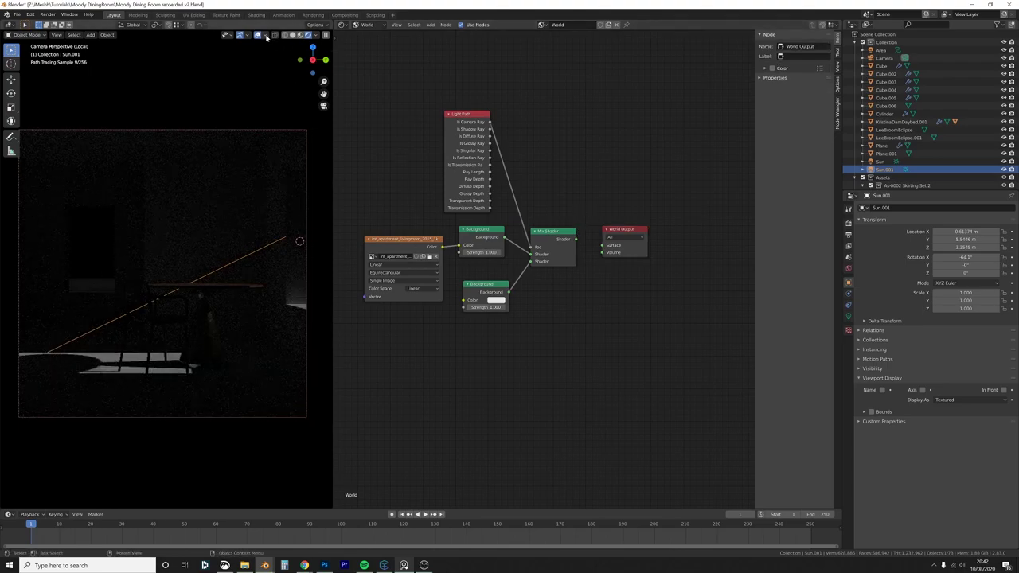
# Step: Hide the overlays in the rendered preview, and replace the node editor with the 3D viewport to access the sun's light settings
pyautogui.click(257, 35)
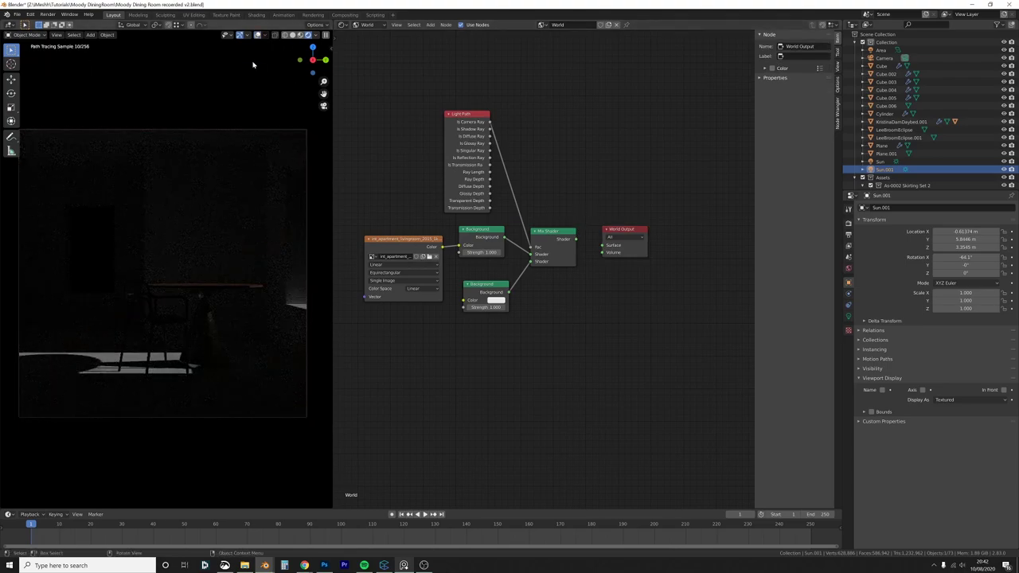
pyautogui.click(341, 25)
pyautogui.click(360, 54)
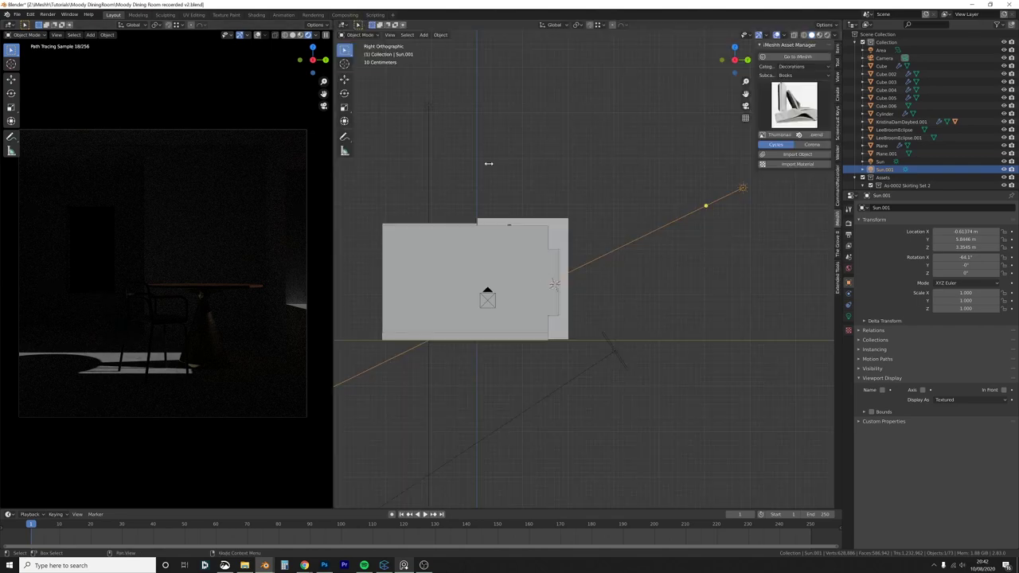
pyautogui.click(849, 317)
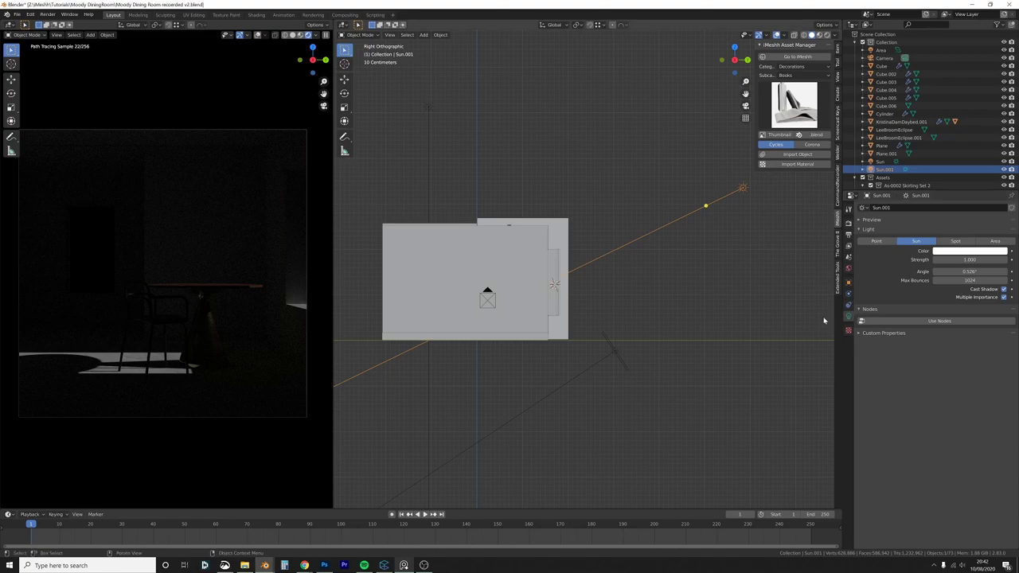
# Step: Try sun angles of 10° and 40° to compare the shadow softness in the rendered preview
pyautogui.click(968, 272)
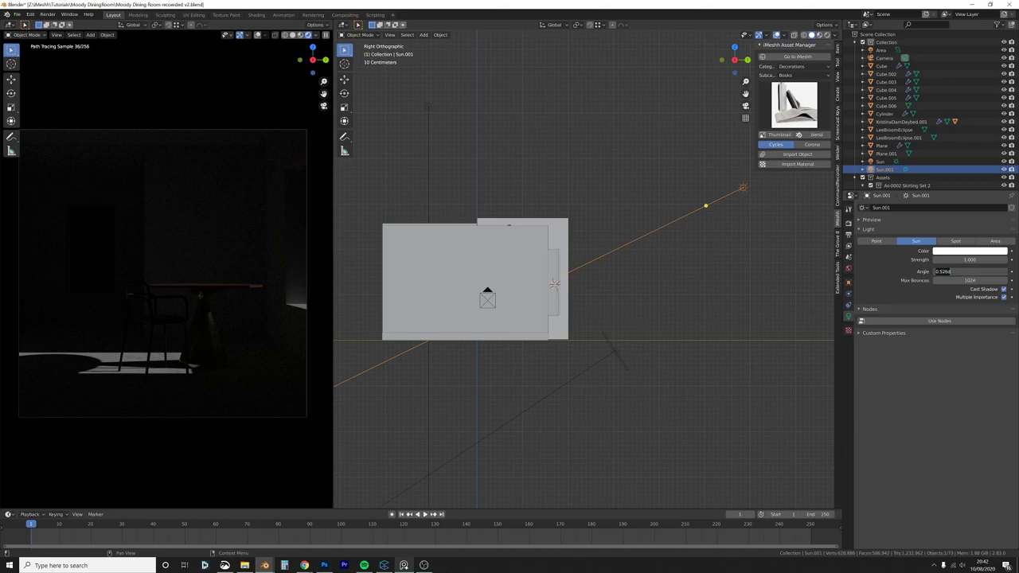
pyautogui.write('10')
pyautogui.press('Return')
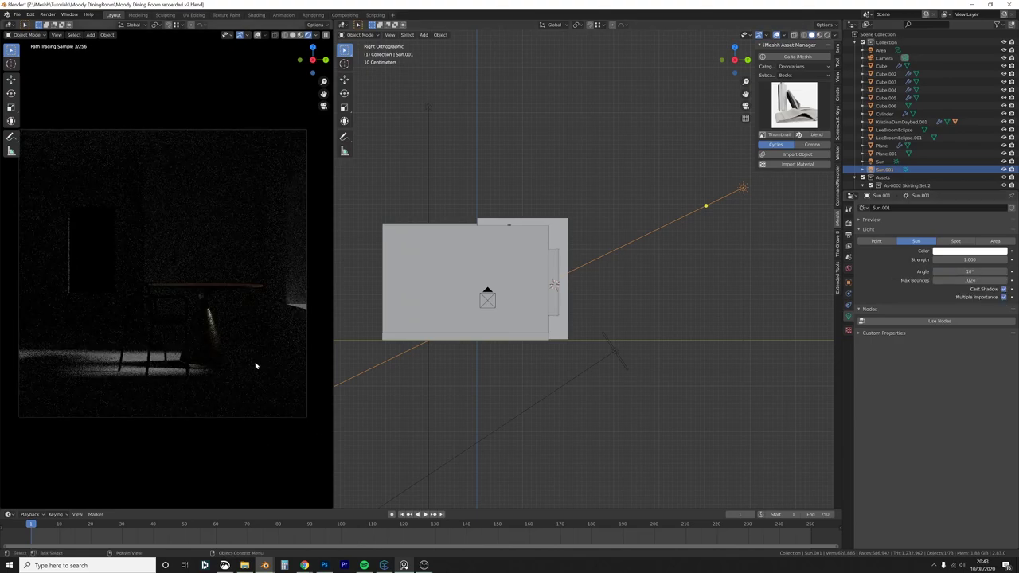
pyautogui.click(968, 271)
pyautogui.write('40')
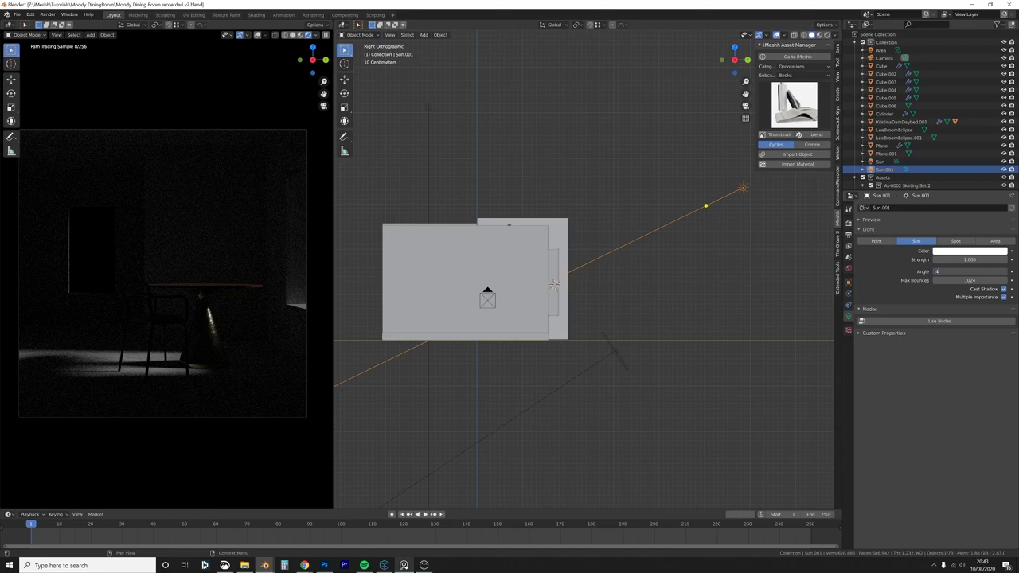
pyautogui.press('Return')
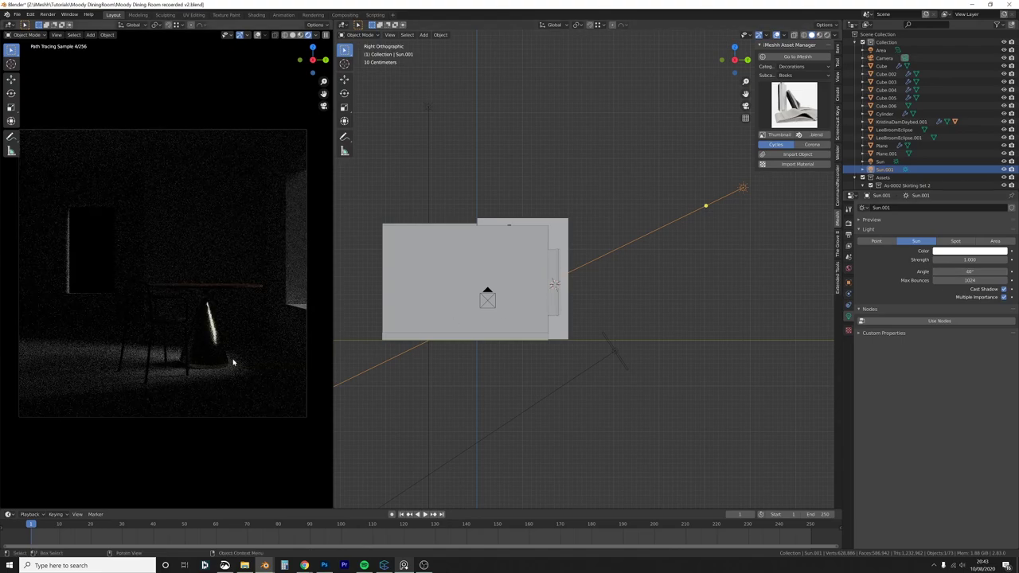
# Step: Set the new sun light's angle to 70°
pyautogui.click(968, 271)
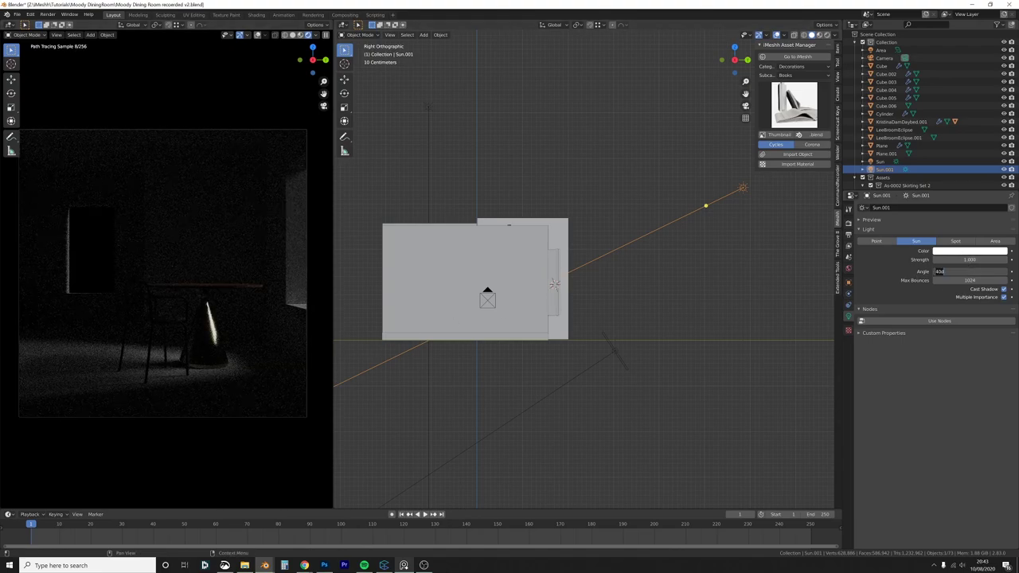
pyautogui.write('70')
pyautogui.press('Return')
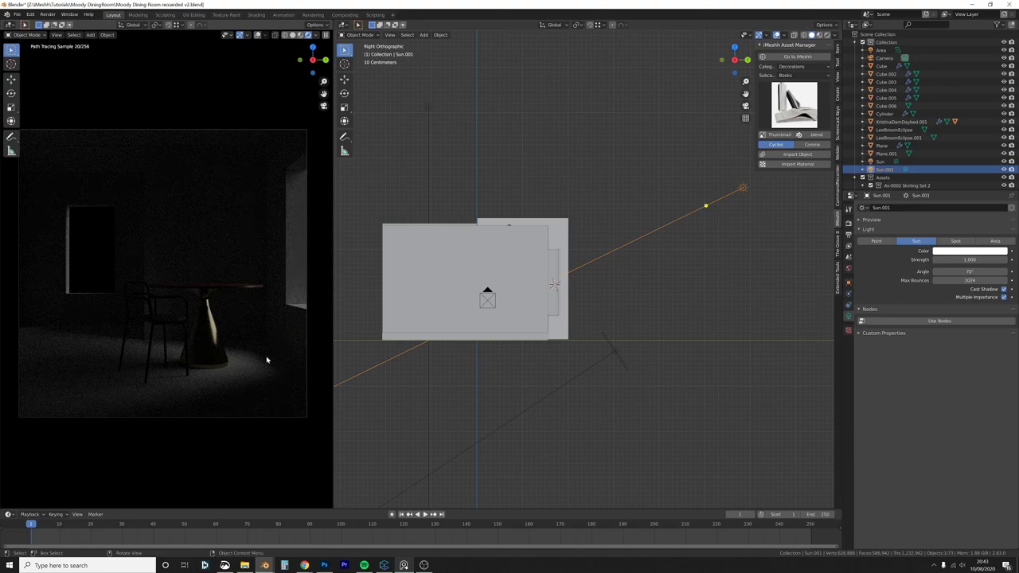
# Step: Place the 3D cursor on the underside of the room and add a 2 m plane there
pyautogui.moveTo(494, 382); pyautogui.dragTo(475, 327, button='middle')
pyautogui.keyDown('shift'); pyautogui.rightClick(509, 263); pyautogui.keyUp('shift')
pyautogui.hotkey('shift', 'a')
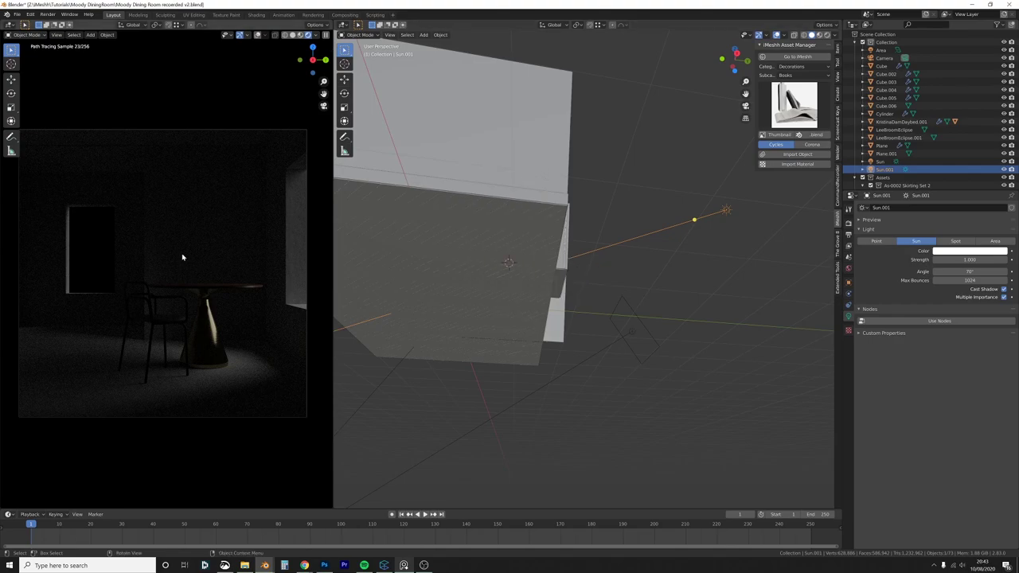
pyautogui.hotkey('shift', 'a')
pyautogui.moveTo(456, 170)
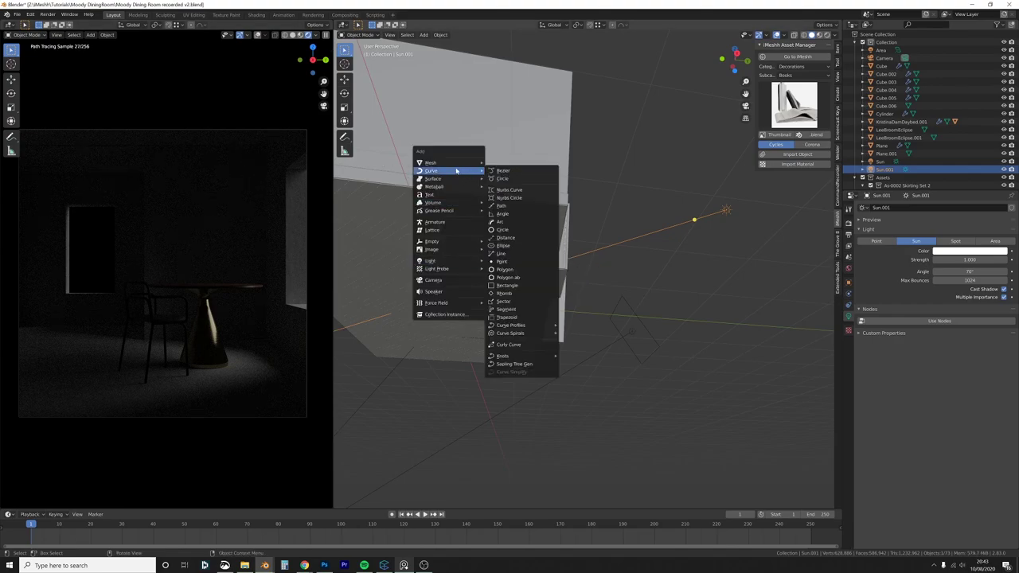
pyautogui.click(502, 163)
pyautogui.moveTo(598, 310); pyautogui.dragTo(589, 374, button='middle')
pyautogui.scroll(-4, 589, 374)
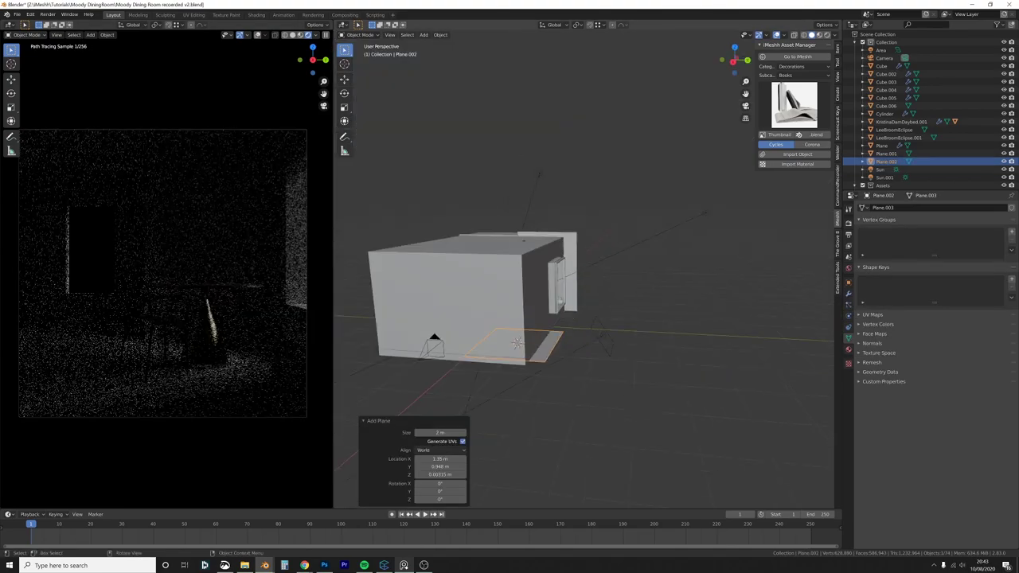
# Step: Scale the new plane up into a large ground surface extending far beyond the room
pyautogui.press('s')
pyautogui.click(589, 379)
pyautogui.press('s')
pyautogui.click(610, 400)
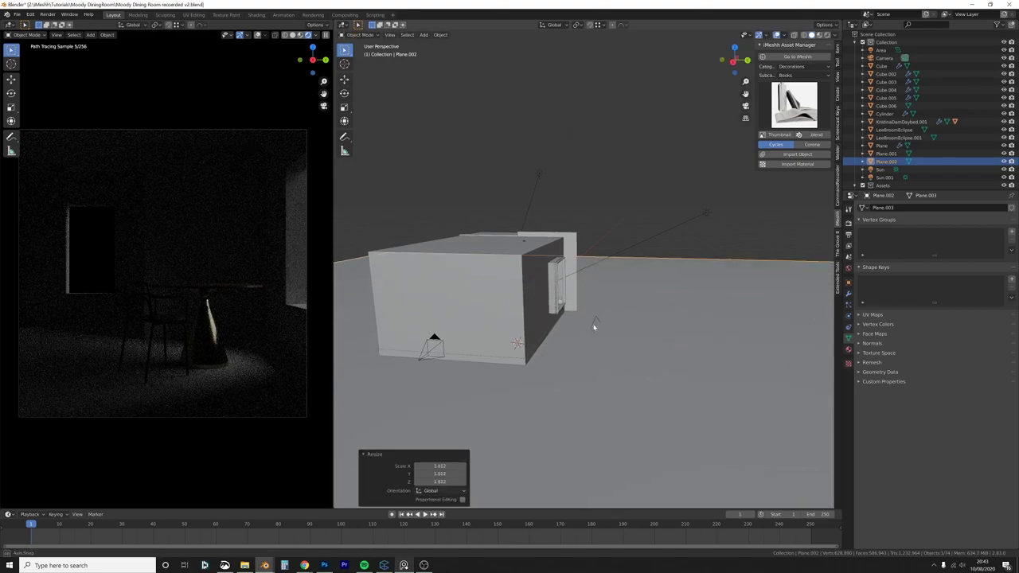
pyautogui.moveTo(594, 327); pyautogui.dragTo(640, 306, button='middle')
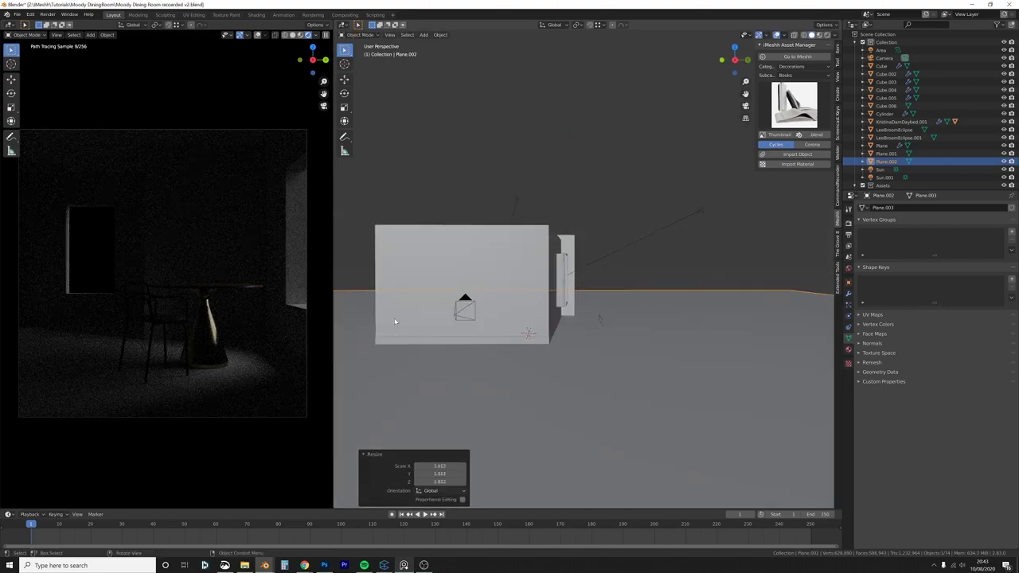
pyautogui.moveTo(390, 321); pyautogui.dragTo(648, 367, button='middle')
pyautogui.moveTo(651, 352); pyautogui.dragTo(622, 341, button='middle')
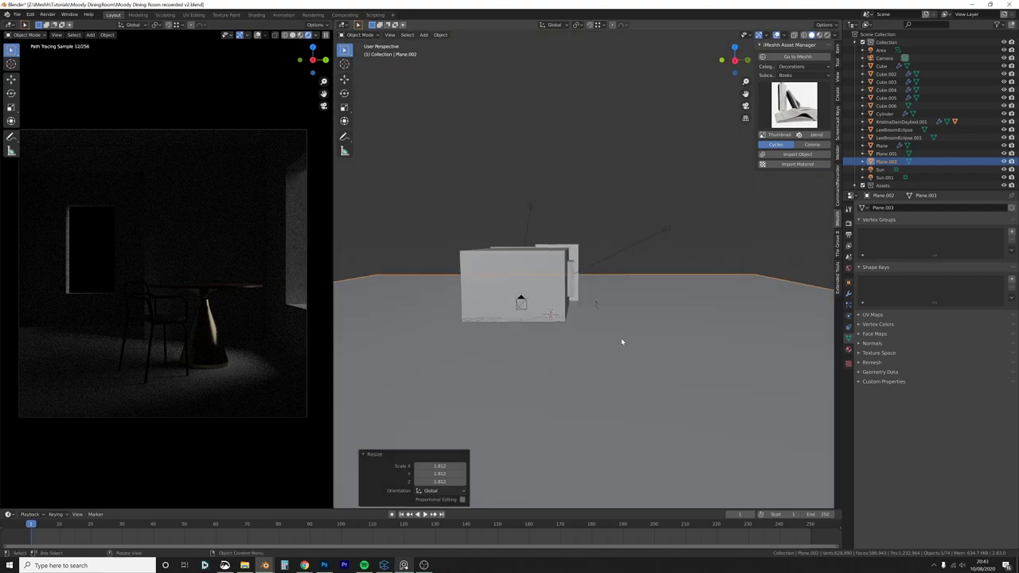
# Step: Switch the preview to solid shading and bring the ground plane into local view together with the isolated room objects
pyautogui.press('z')
pyautogui.click(255, 244)
pyautogui.moveTo(253, 311)
pyautogui.mouseDown(button='middle')
pyautogui.moveTo(286, 322)
pyautogui.moveTo(270, 333)
pyautogui.mouseUp(button='middle')
pyautogui.scroll(-5, 269, 333)
pyautogui.moveTo(264, 371); pyautogui.dragTo(63, 158)
pyautogui.scroll(-3, 637, 287)
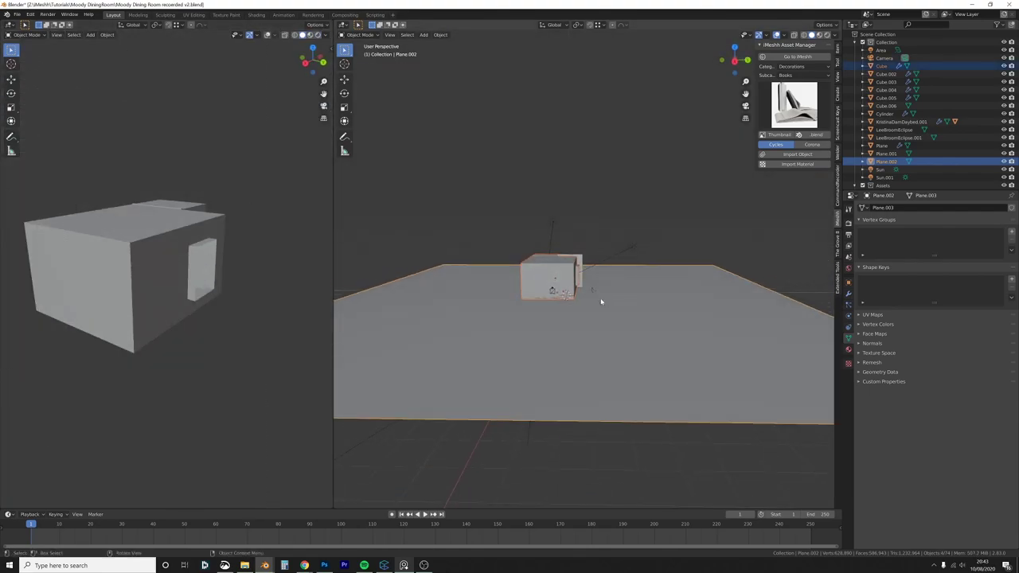
pyautogui.scroll(-5, 165, 243)
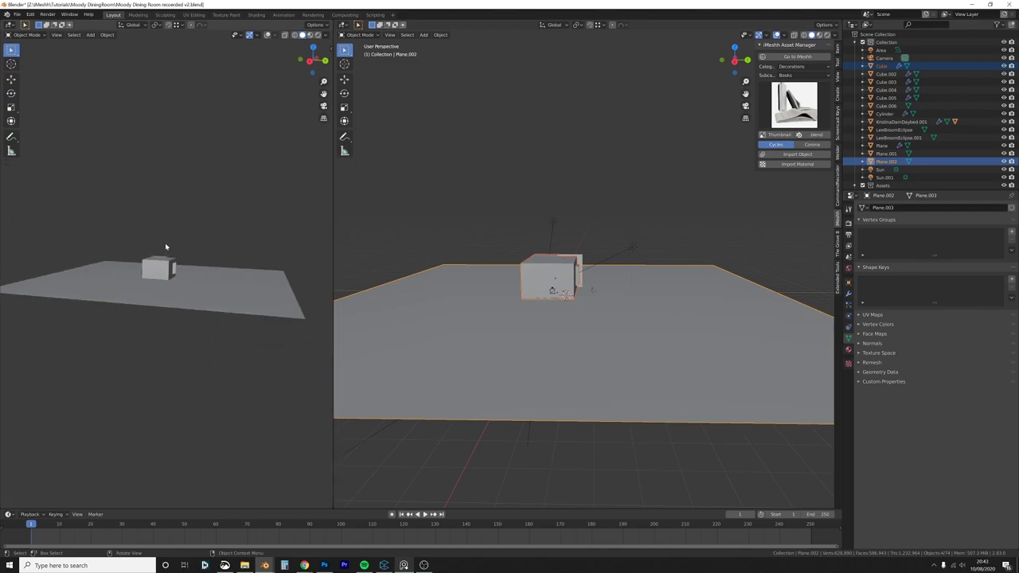
# Step: Restart the rendered preview from the camera view with the ground plane included
pyautogui.press('KP_0')
pyautogui.press('z')
pyautogui.click(223, 242)
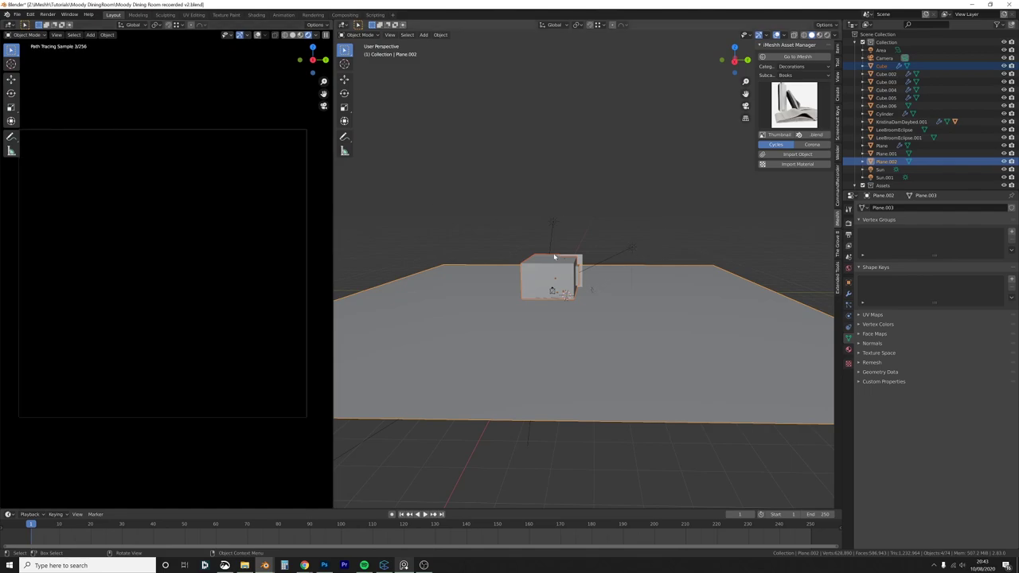
# Step: Give the ground plane a new material and darken its base color to a mid grey
pyautogui.click(847, 349)
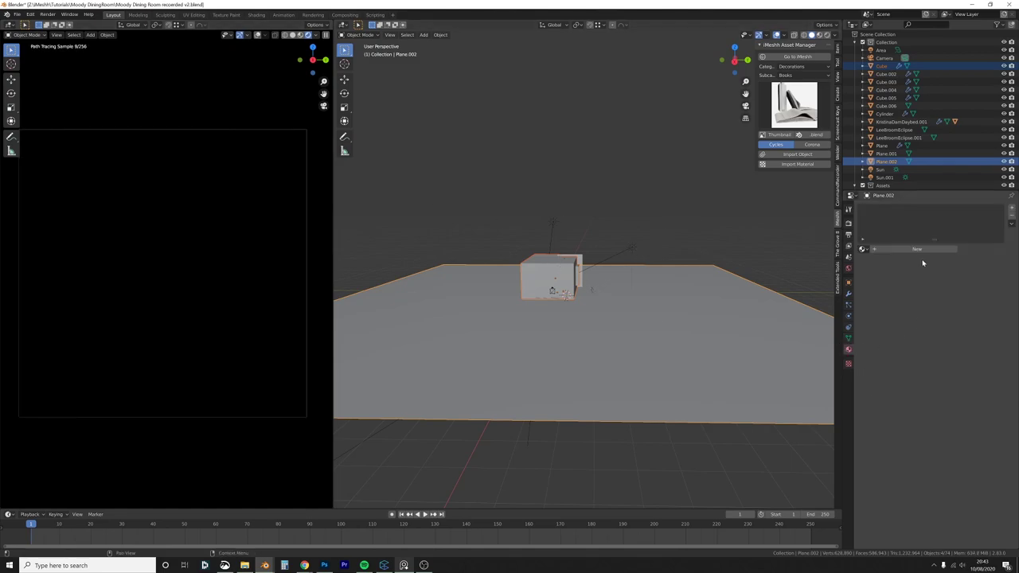
pyautogui.click(918, 249)
pyautogui.click(969, 316)
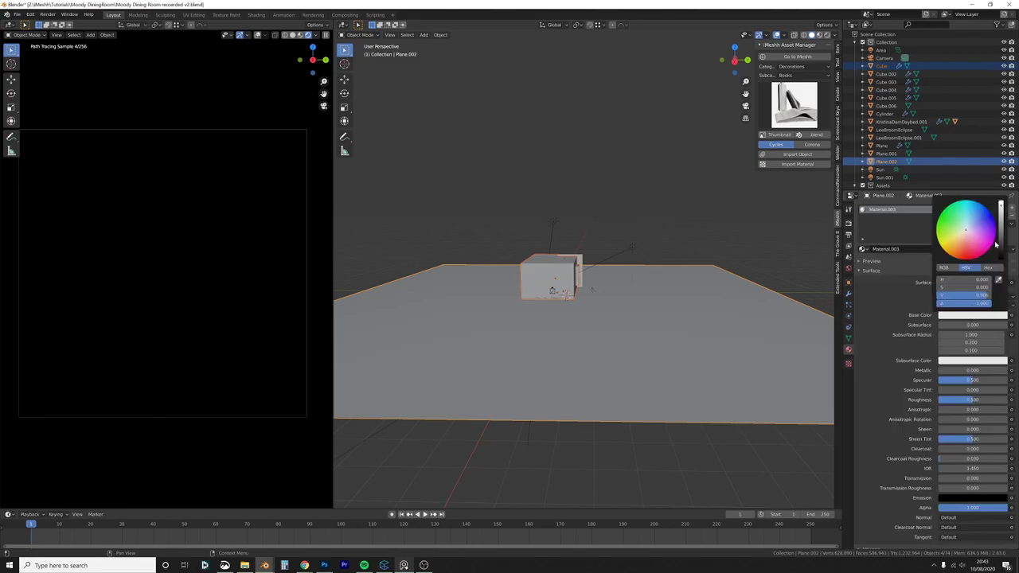
pyautogui.moveTo(985, 295); pyautogui.dragTo(963, 295)
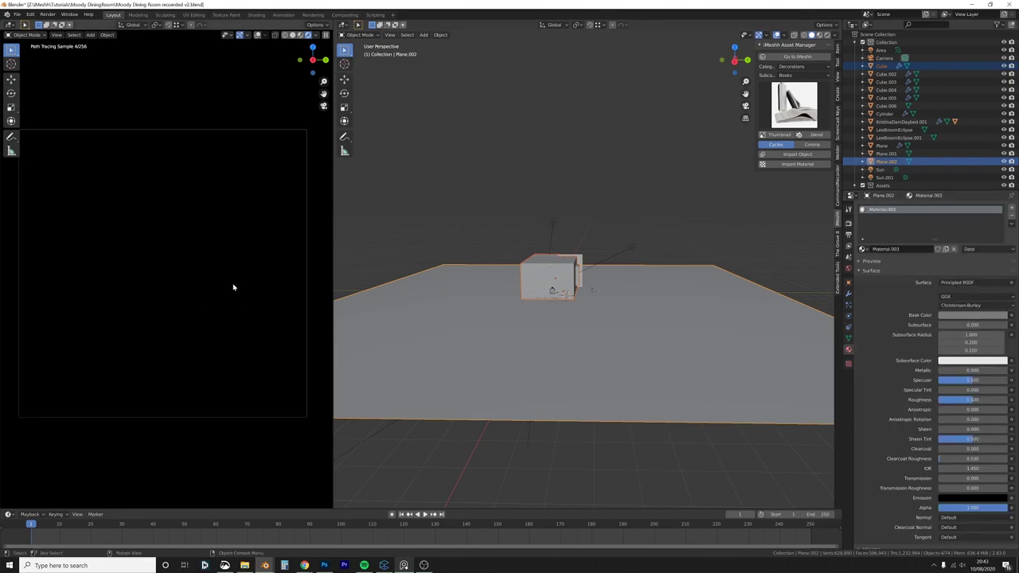
# Step: Add the new sun light to the selection and include it in the rendered local view
pyautogui.press('z')
pyautogui.click(610, 284)
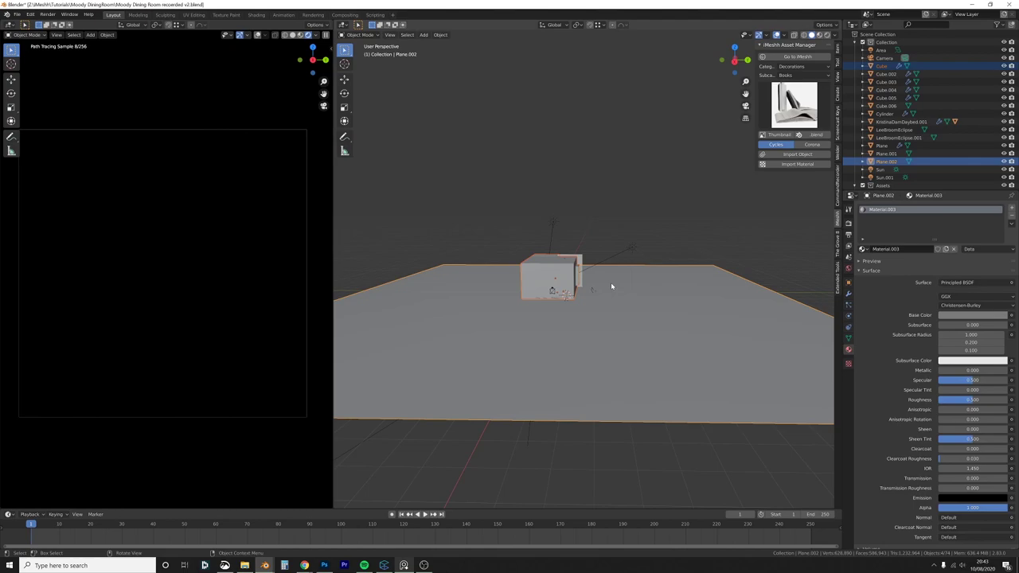
pyautogui.click(635, 249)
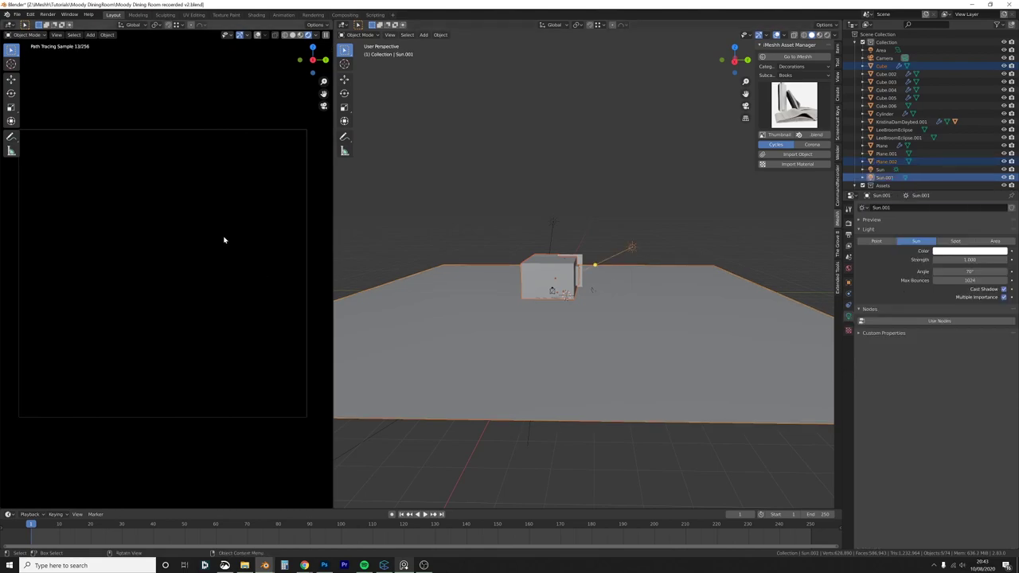
pyautogui.click(181, 184)
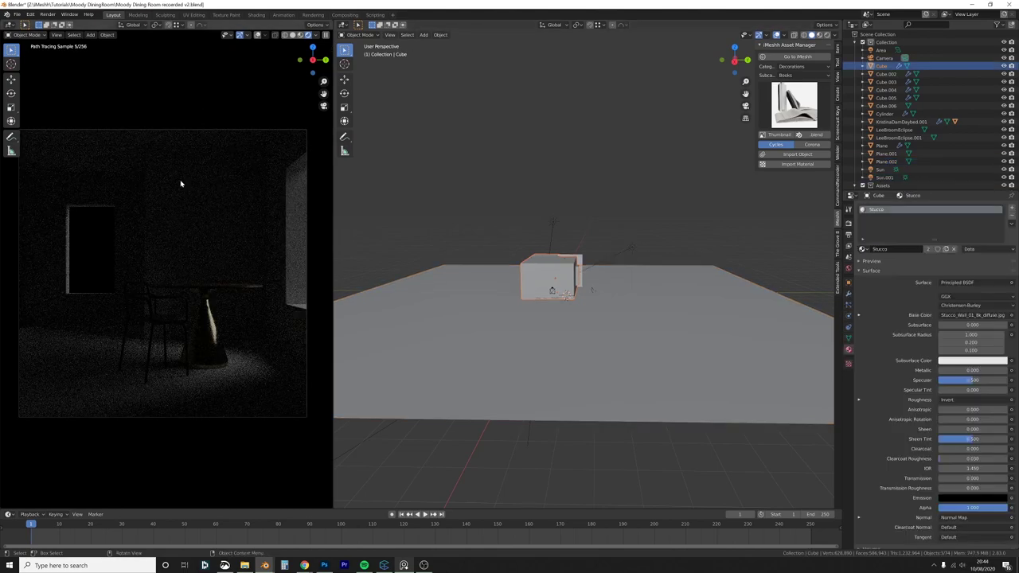
# Step: Scale the large ground plane down uniformly to about 0.61 of its size
pyautogui.click(489, 308)
pyautogui.press('g')
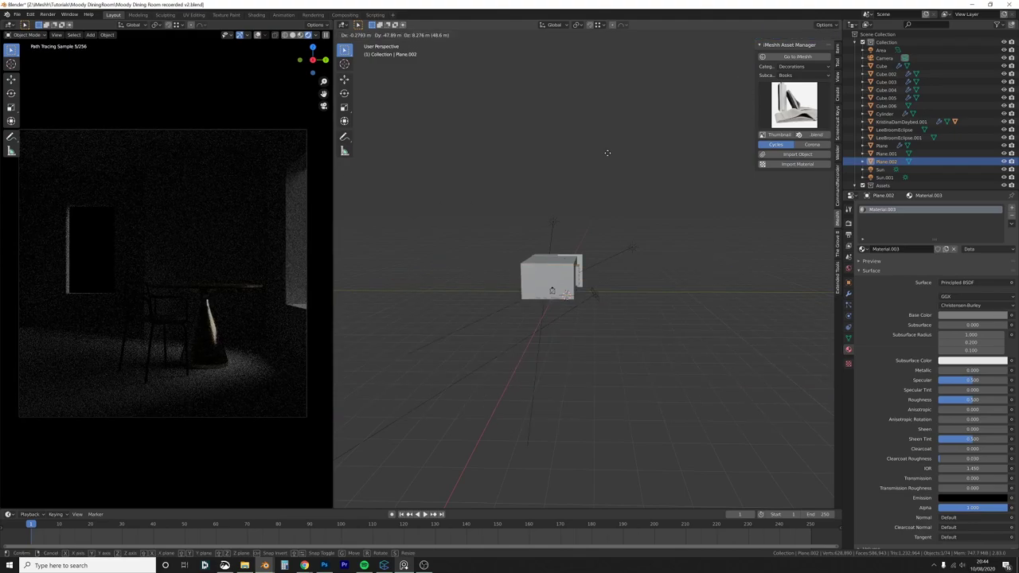
pyautogui.press('Escape')
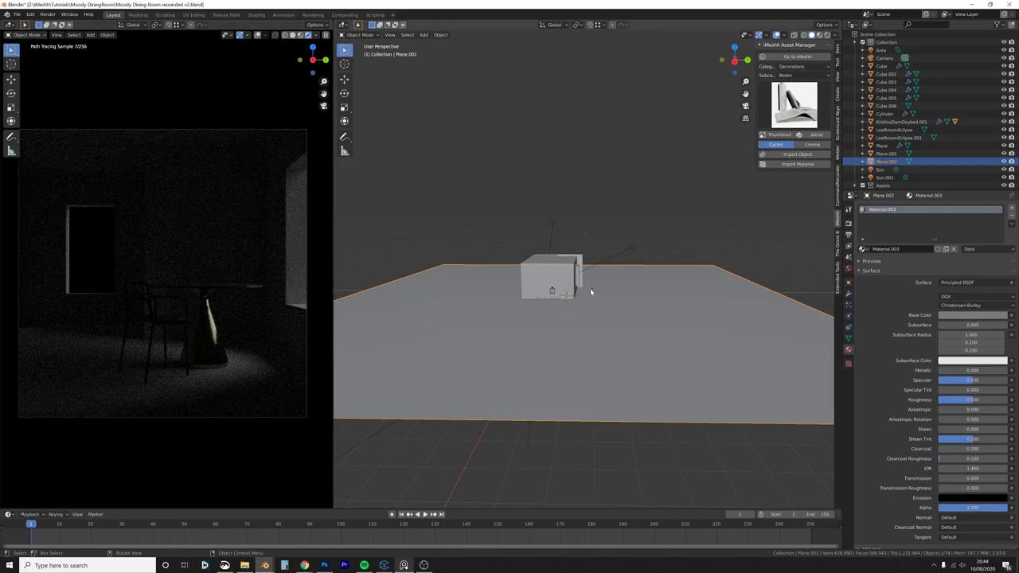
pyautogui.press('s')
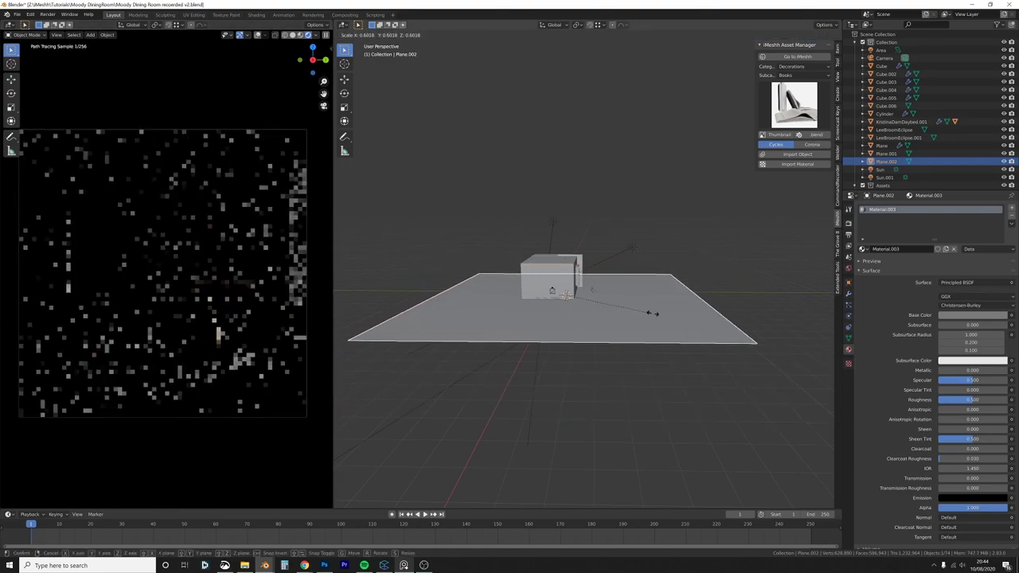
pyautogui.click(625, 314)
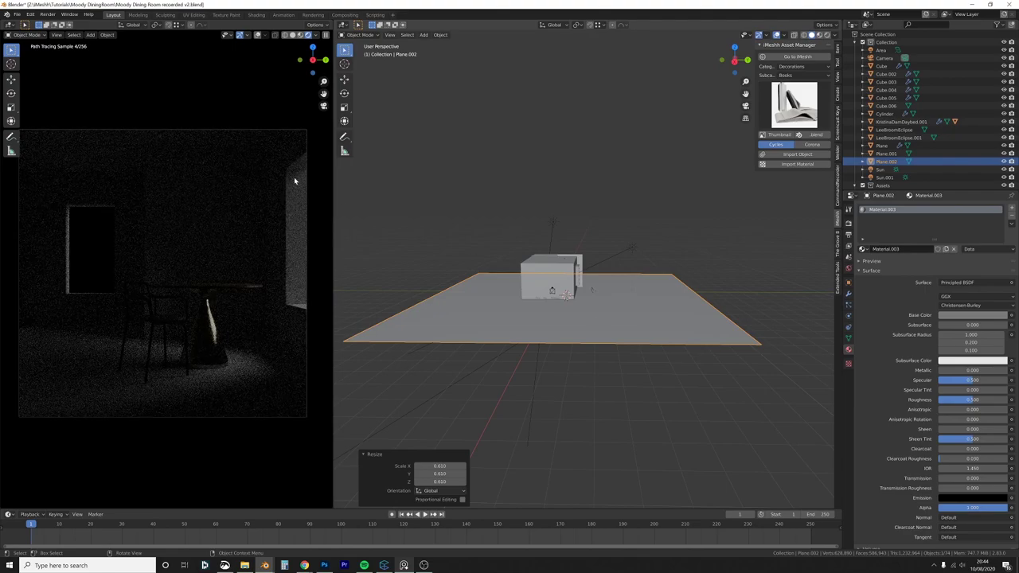
# Step: Set the new sun light's strength to 10 and compare the rendered preview with the reference images
pyautogui.click(632, 248)
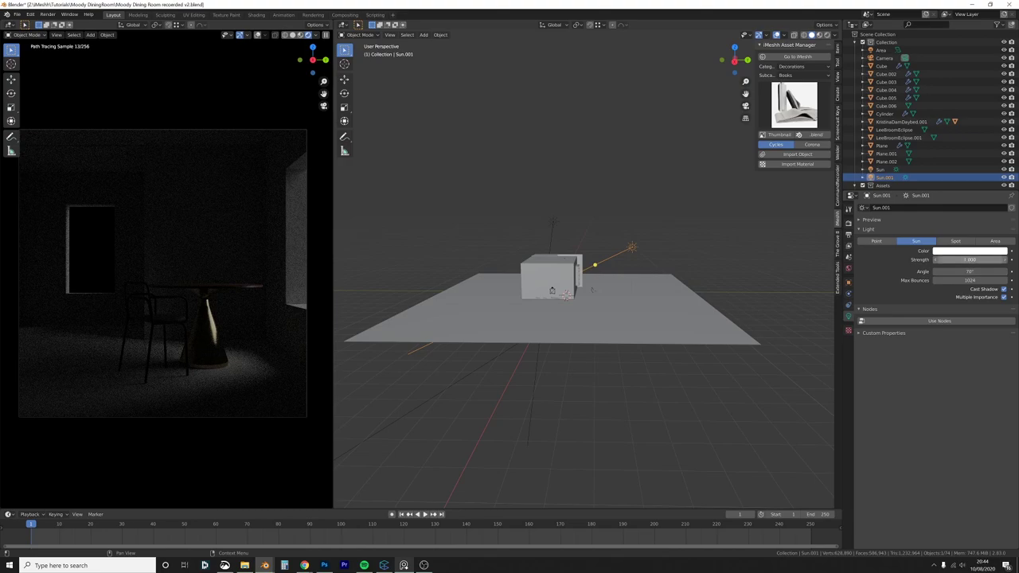
pyautogui.click(940, 261)
pyautogui.write('10')
pyautogui.press('Return')
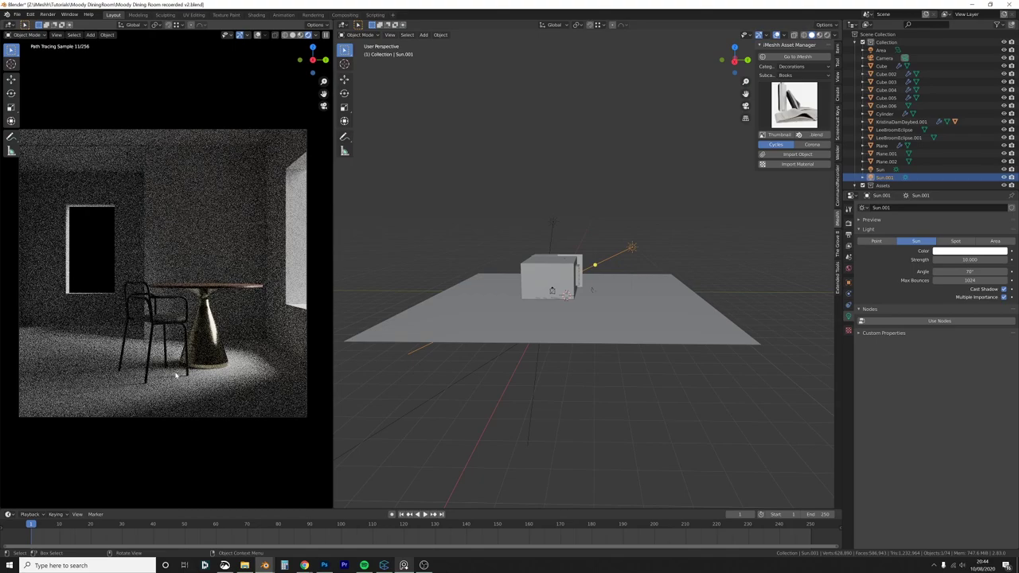
pyautogui.click(404, 565)
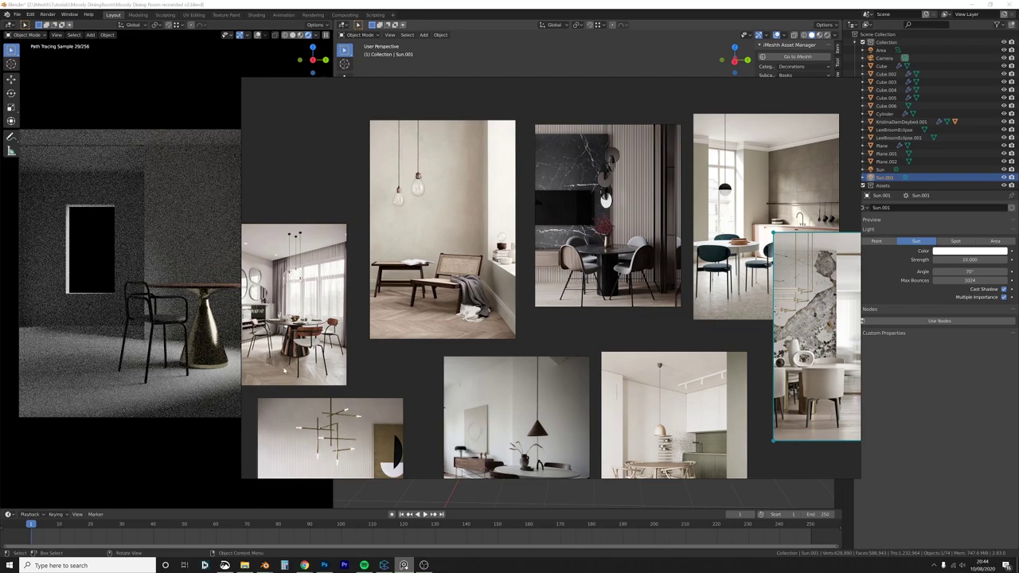
pyautogui.click(194, 383)
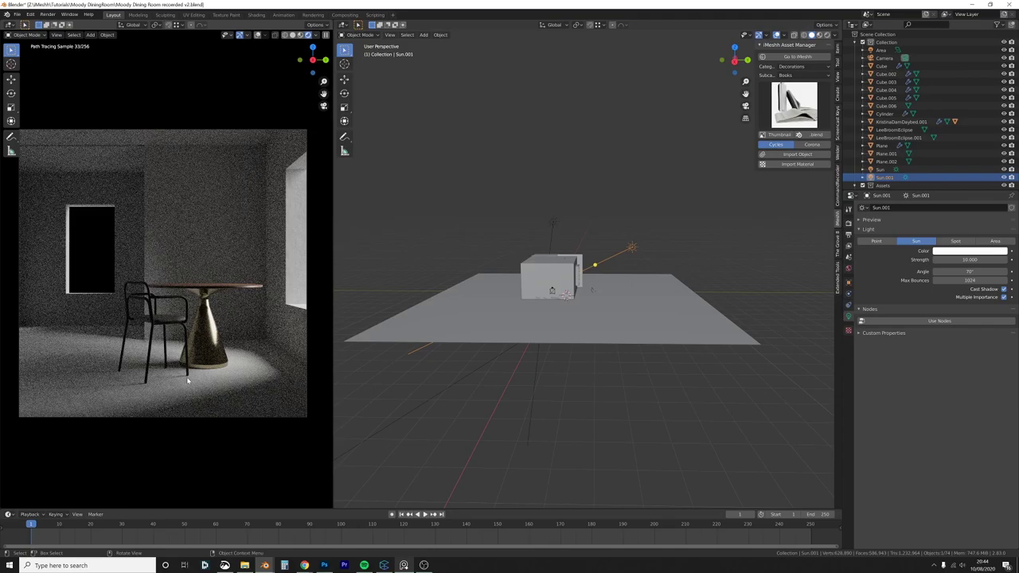
# Step: Rotate the new sun light around the global Z axis to change the direction it shines from
pyautogui.moveTo(557, 335); pyautogui.dragTo(637, 263, button='middle')
pyautogui.press('r')
pyautogui.press('z')
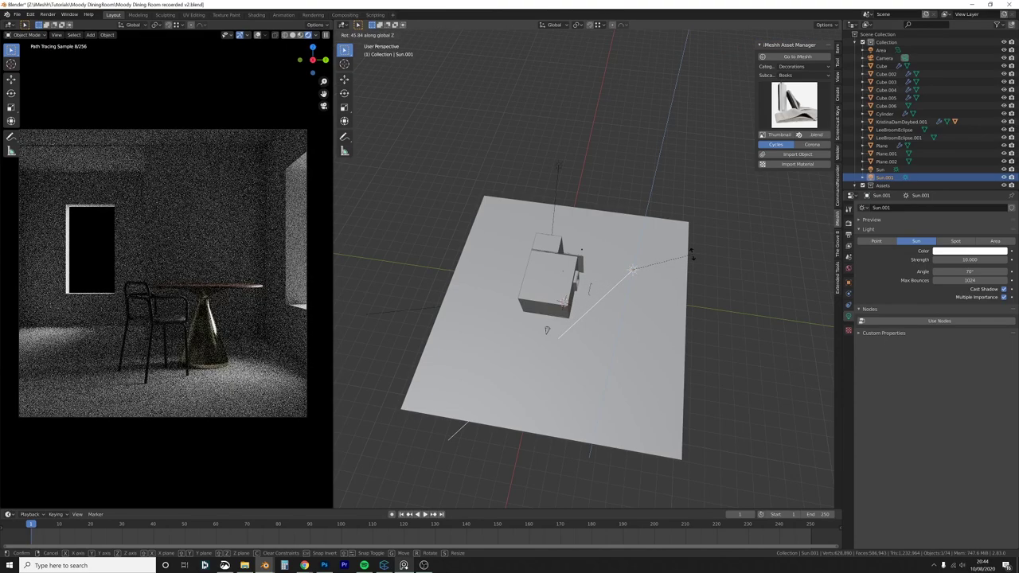
pyautogui.click(694, 263)
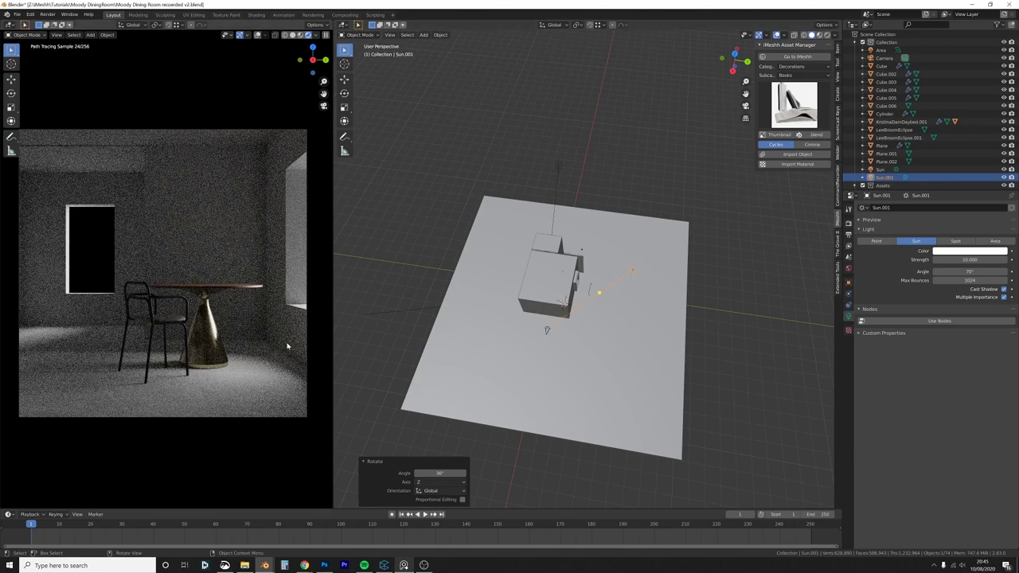
# Step: Try moving the ground plane about 21.8 m along negative Y, away from the room, and undo the move
pyautogui.click(642, 302)
pyautogui.moveTo(643, 301); pyautogui.dragTo(653, 300, button='middle')
pyautogui.press('g')
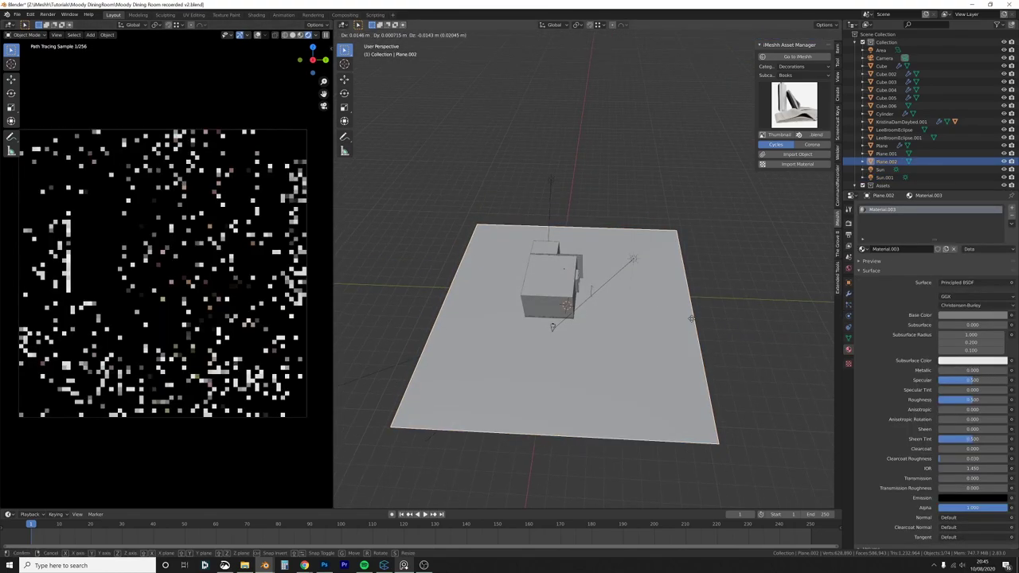
pyautogui.press('y')
pyautogui.click(545, 297)
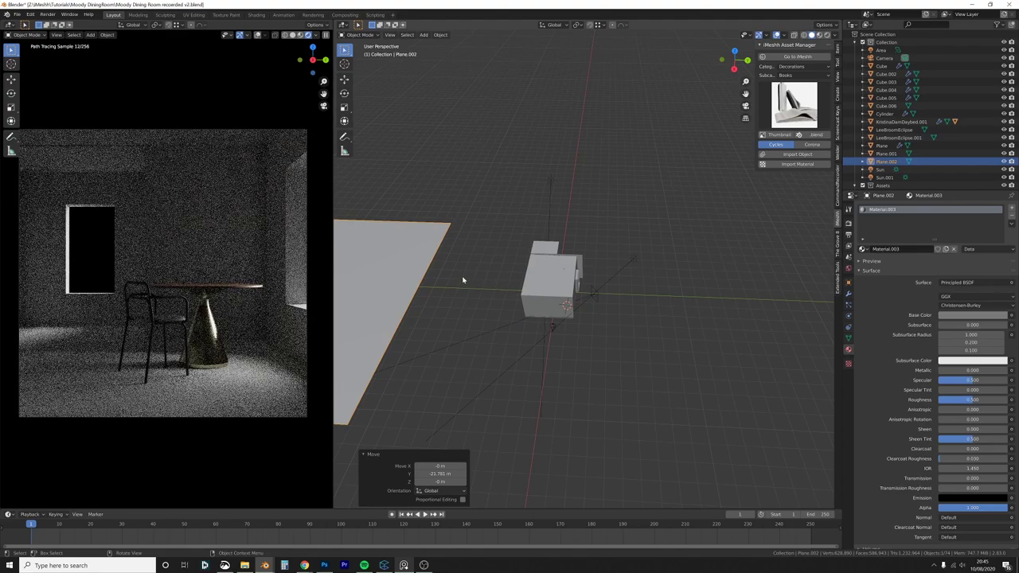
pyautogui.hotkey('ctrl', 'z')
# Step: Examine the reference board's interior photos for how light, shadow and contrast are handled in the dining rooms
pyautogui.moveTo(518, 302); pyautogui.dragTo(541, 295, button='middle')
pyautogui.scroll(6, 540, 286)
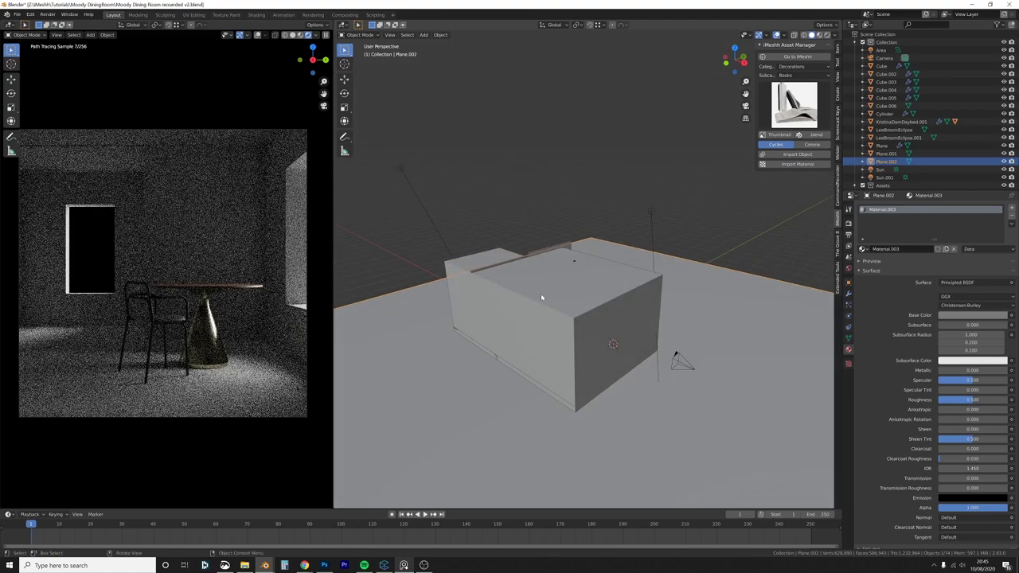
pyautogui.click(403, 566)
pyautogui.moveTo(625, 273); pyautogui.dragTo(579, 298, button='middle')
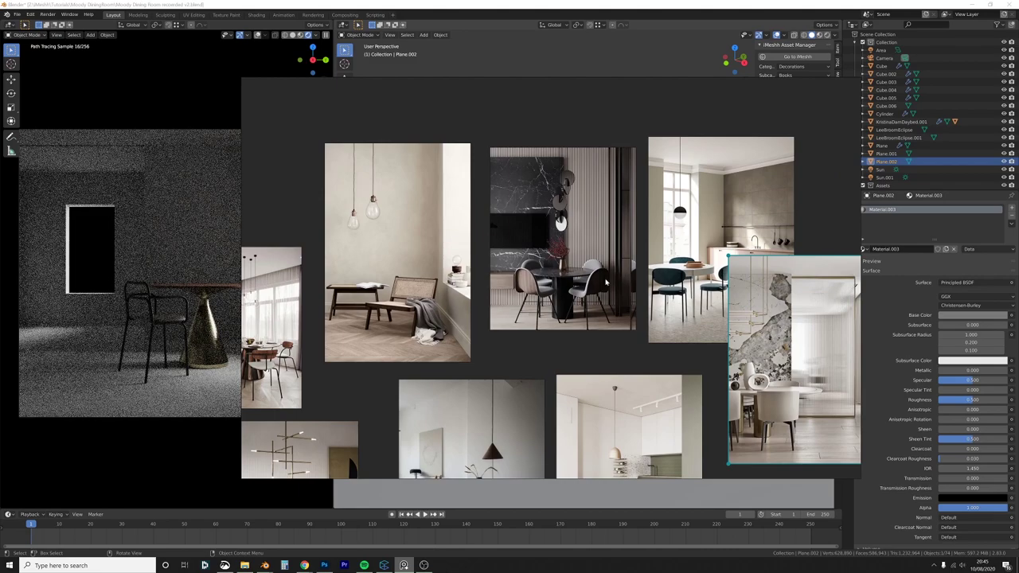
pyautogui.scroll(-5, 605, 284)
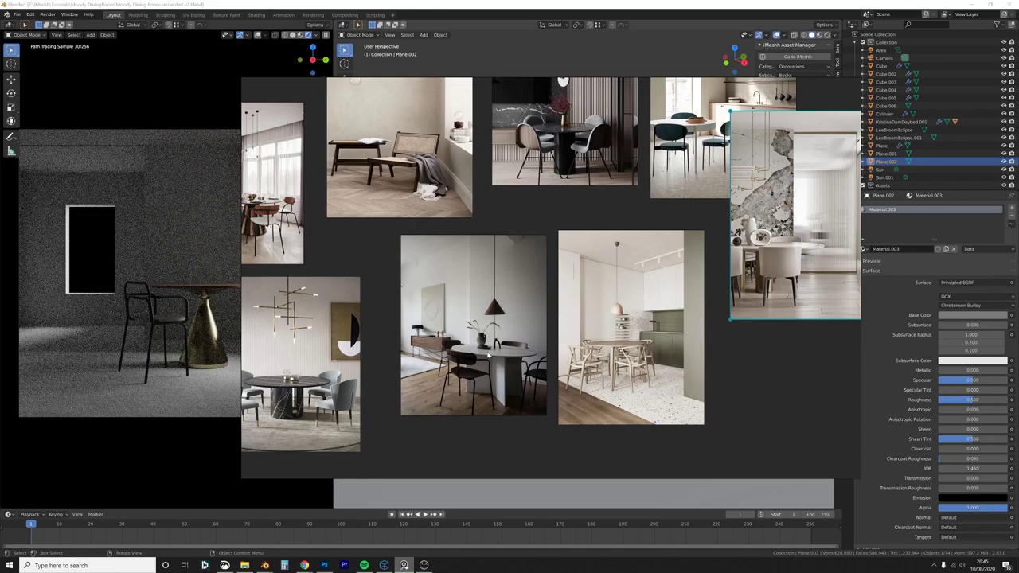
pyautogui.moveTo(591, 156); pyautogui.dragTo(554, 230, button='middle')
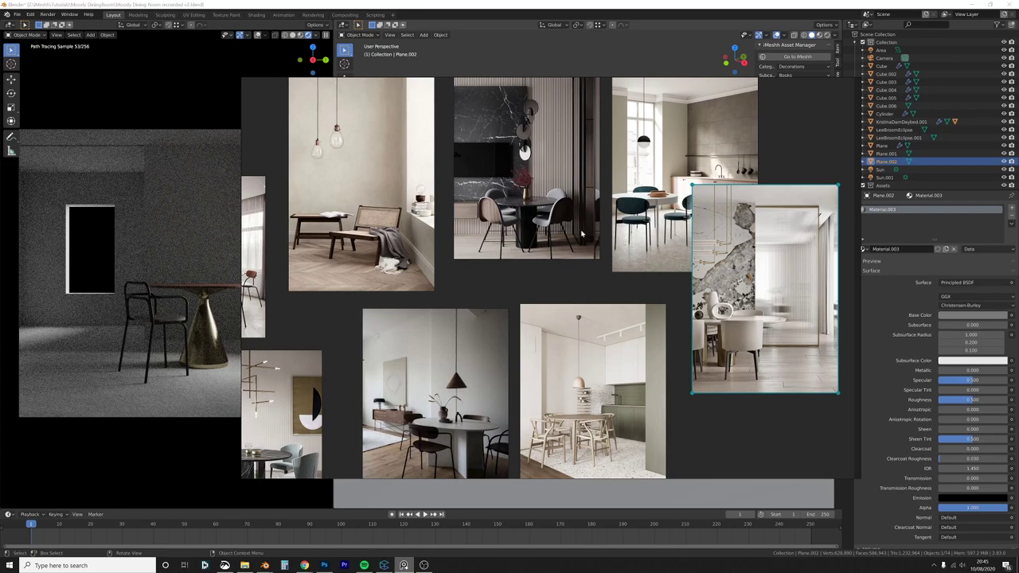
pyautogui.moveTo(541, 257); pyautogui.dragTo(582, 223, button='middle')
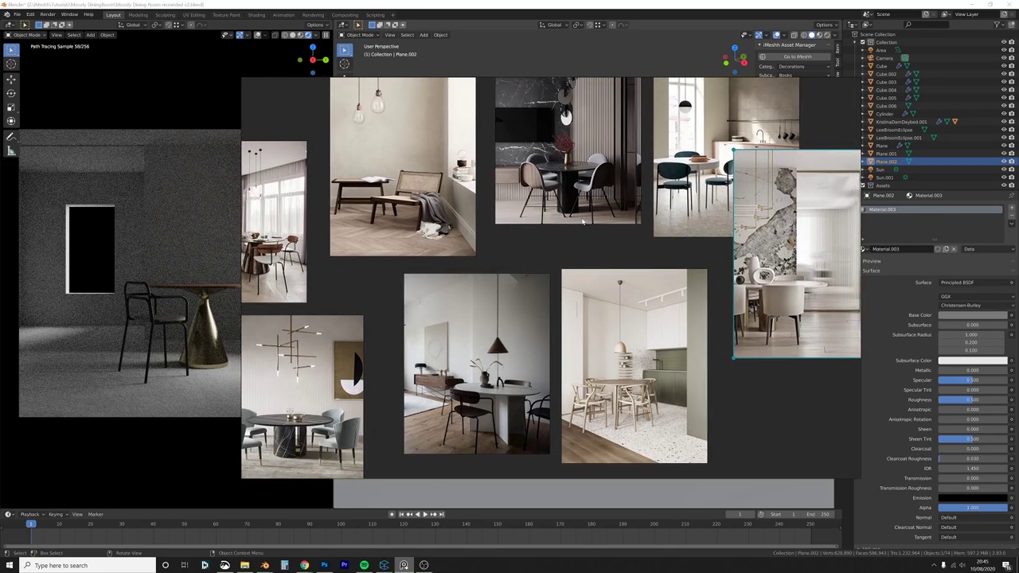
pyautogui.click(186, 367)
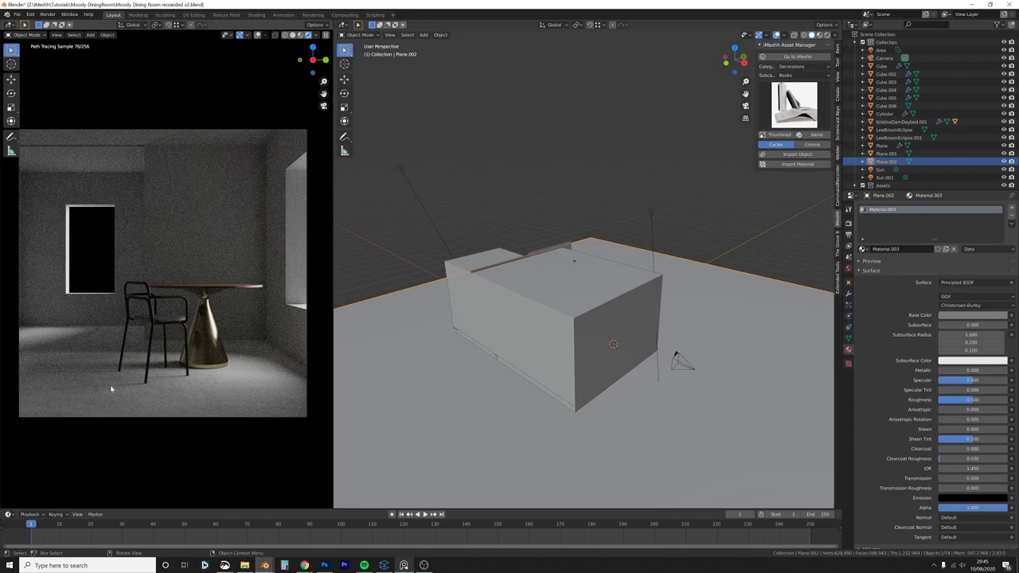
# Step: Add a mesh plane and stand it upright by rotating it 90° about the X axis
pyautogui.moveTo(591, 259); pyautogui.dragTo(537, 322, button='middle')
pyautogui.hotkey('shift', 'a')
pyautogui.moveTo(570, 311)
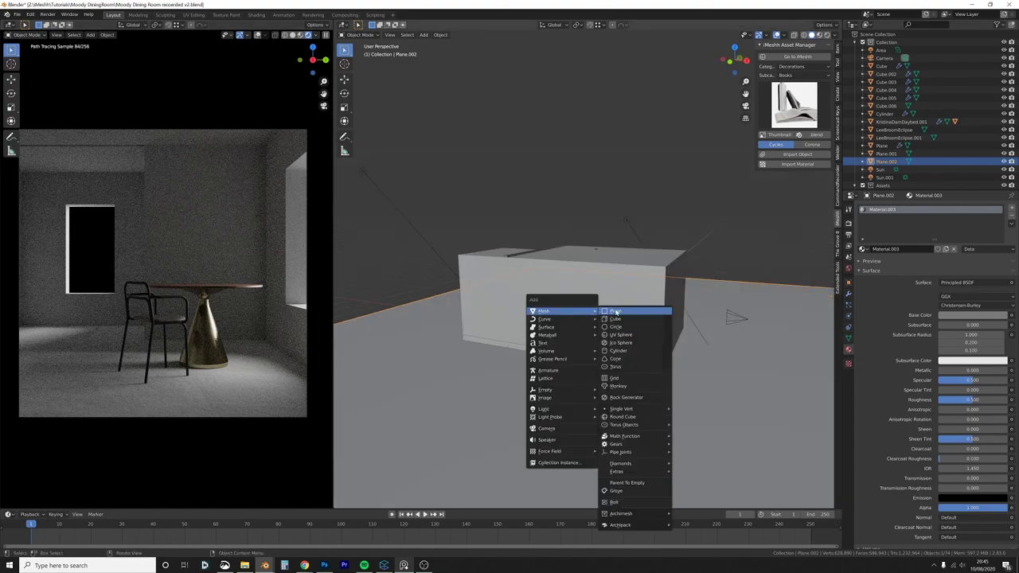
pyautogui.click(618, 311)
pyautogui.press('r')
pyautogui.press('x')
pyautogui.press('9')
pyautogui.press('0')
pyautogui.press('Return')
pyautogui.scroll(5, 616, 310)
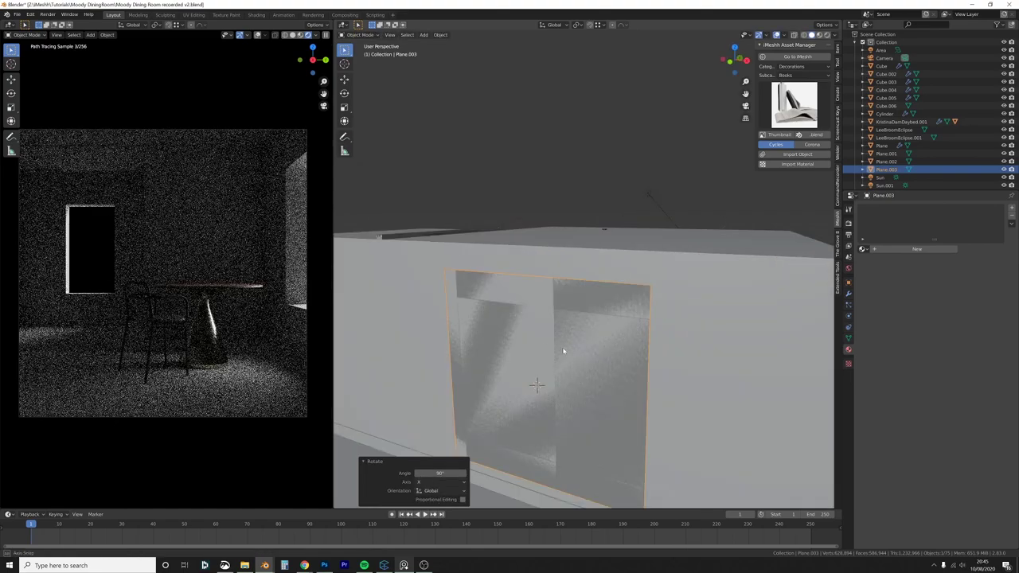
# Step: Position the upright plane along the Y axis beside the room wall opposite the window
pyautogui.moveTo(564, 352); pyautogui.dragTo(602, 320, button='middle')
pyautogui.press('g')
pyautogui.press('y')
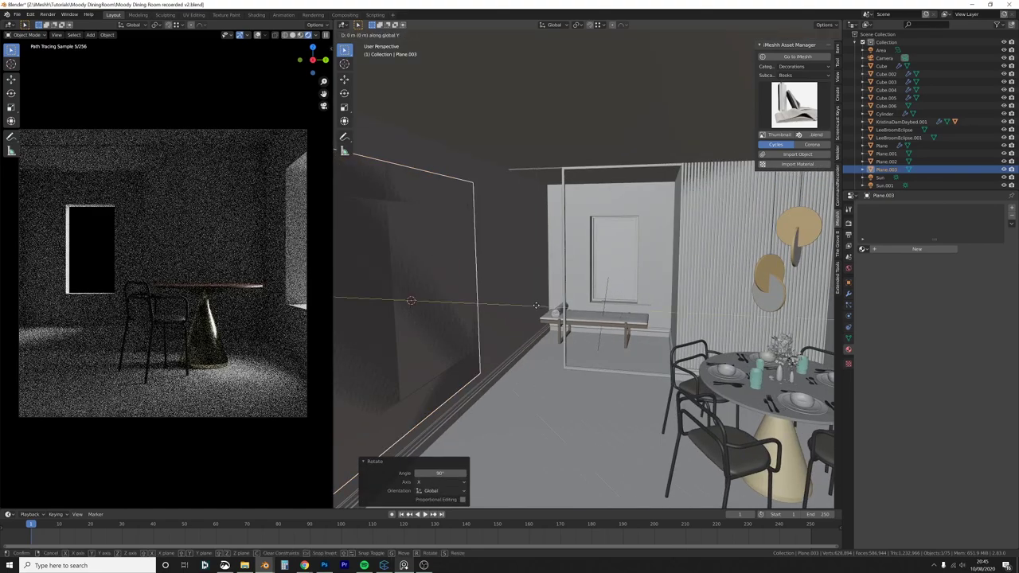
pyautogui.click(601, 320)
# Step: Give the upright plane a new material with a black base color, specular 0 and roughness 1
pyautogui.click(955, 248)
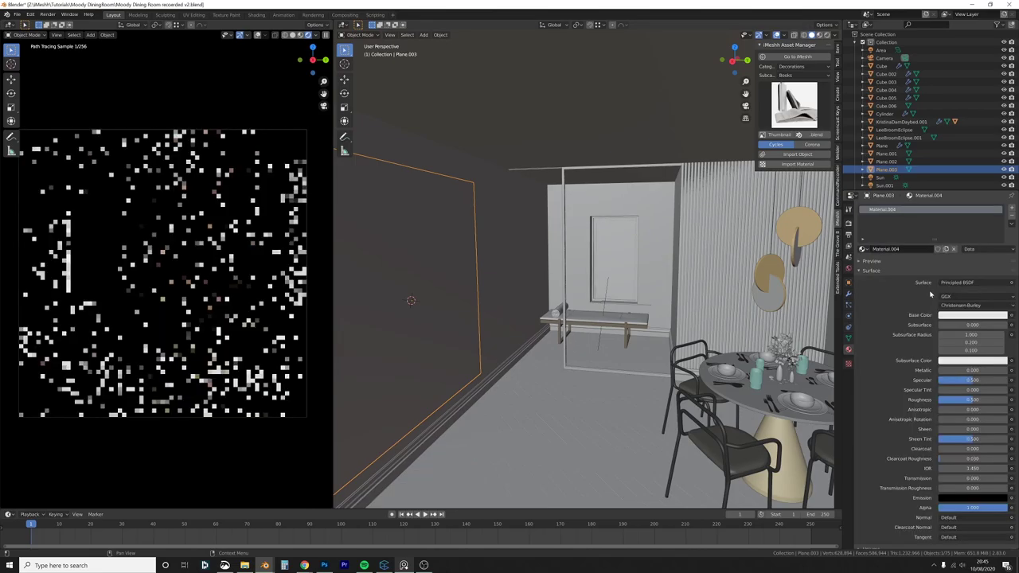
pyautogui.click(971, 315)
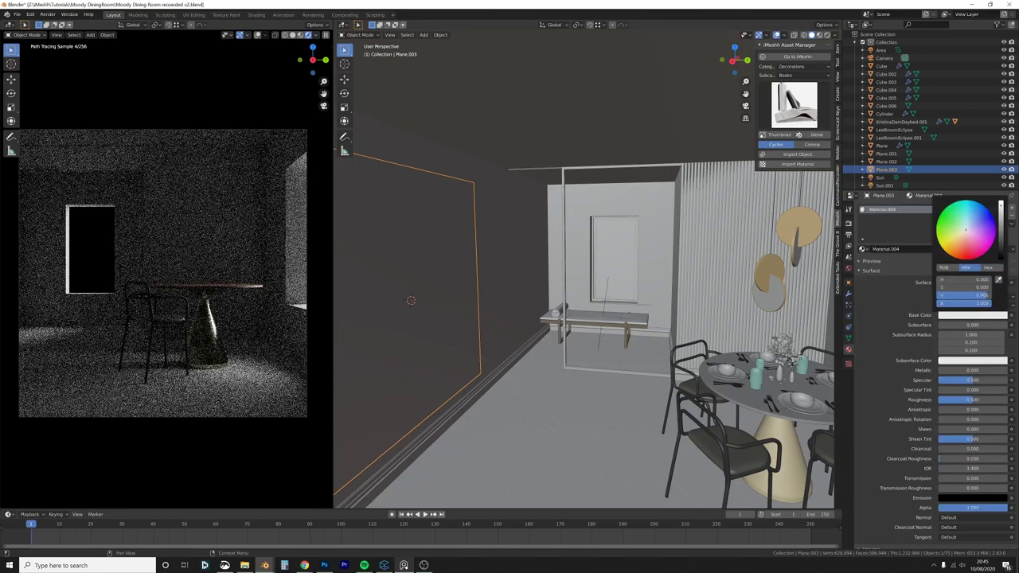
pyautogui.click(1003, 258)
pyautogui.moveTo(973, 383); pyautogui.dragTo(1008, 400)
# Step: Enlarge the black plane uniformly by about 1.64, and stretch it by about 1.88 along X to span the wall
pyautogui.press('s')
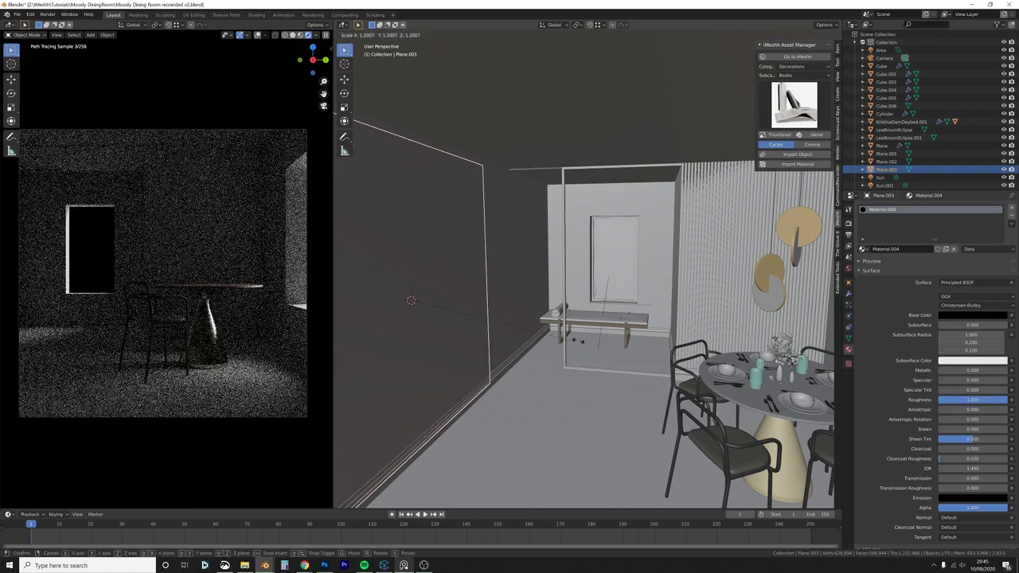
pyautogui.click(609, 320)
pyautogui.moveTo(609, 320); pyautogui.dragTo(579, 336, button='middle')
pyautogui.press('s')
pyautogui.press('x')
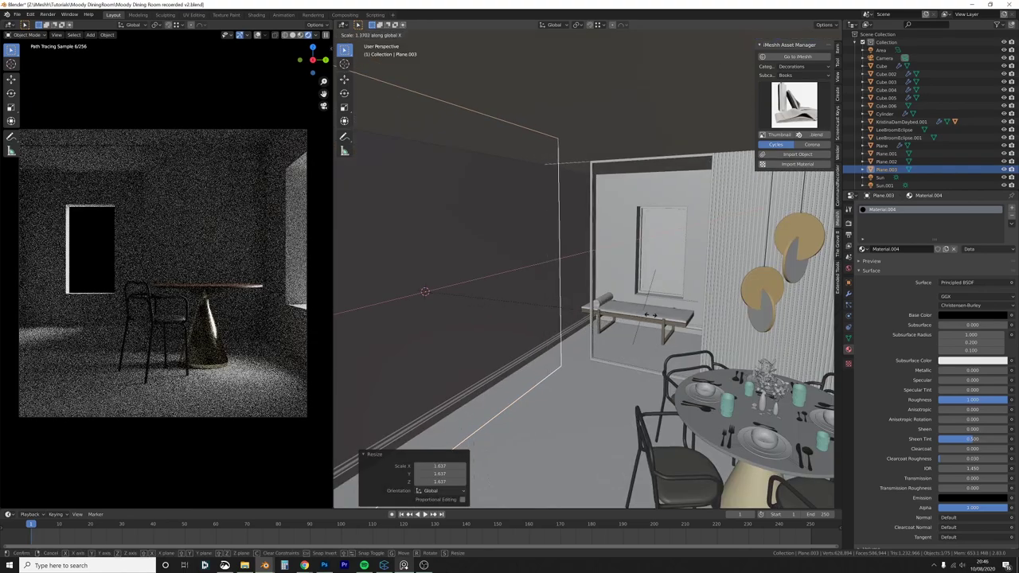
pyautogui.click(723, 275)
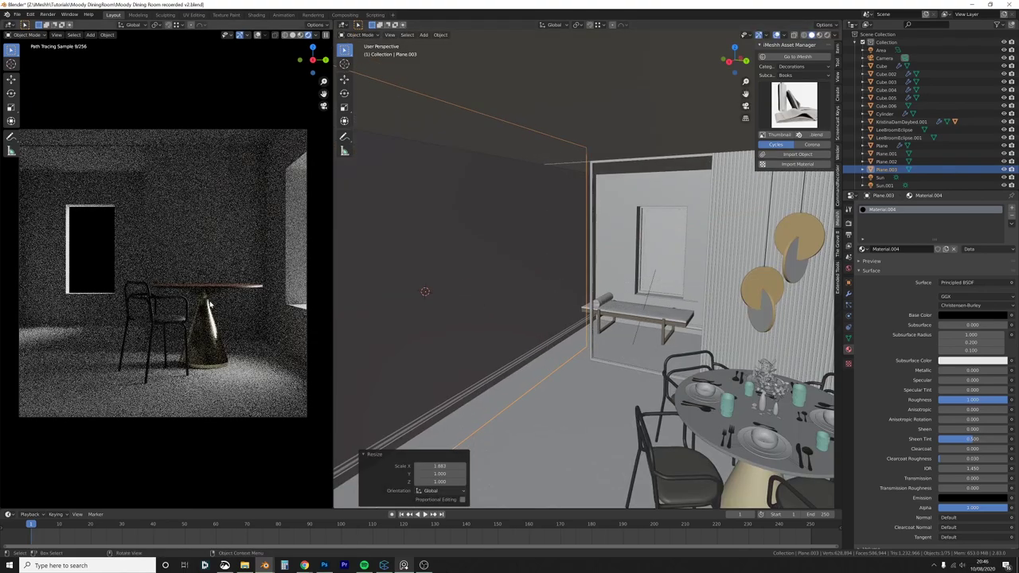
# Step: Select the room, ground, black plane and sun, refresh the camera preview's local view in solid shading, and restart the rendered preview
pyautogui.press('z')
pyautogui.click(550, 306)
pyautogui.scroll(-8, 549, 304)
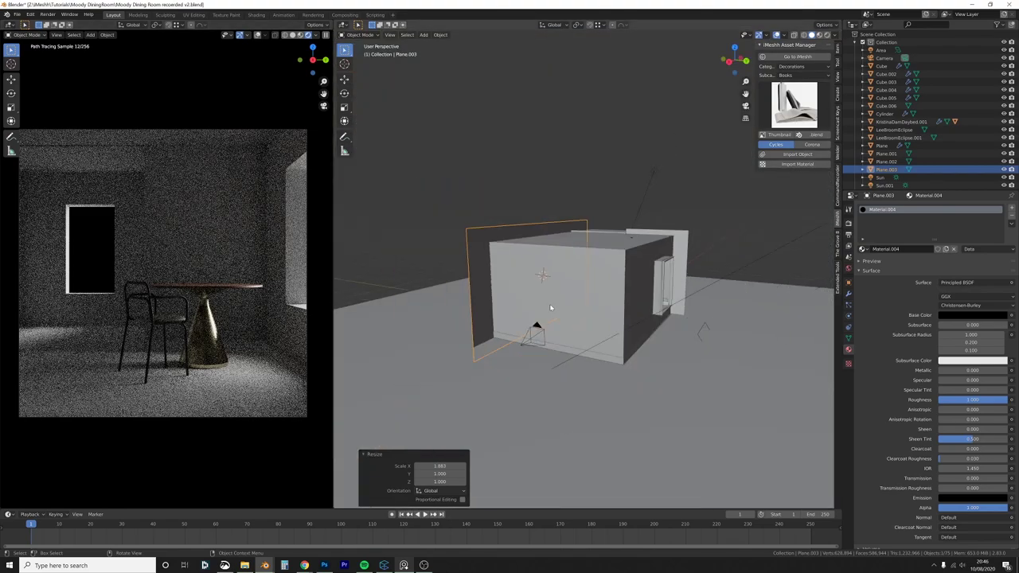
pyautogui.press('a')
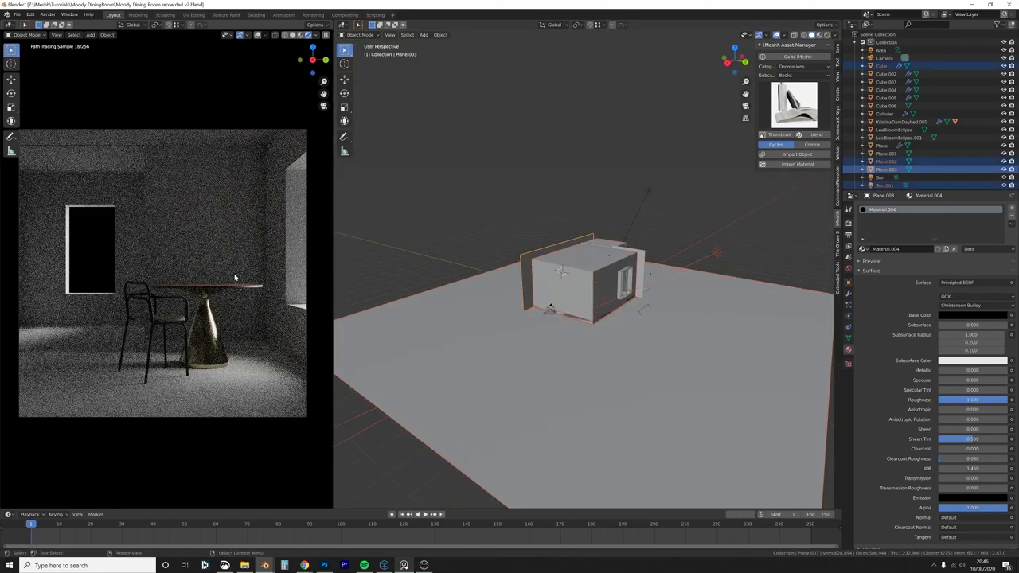
pyautogui.press('z')
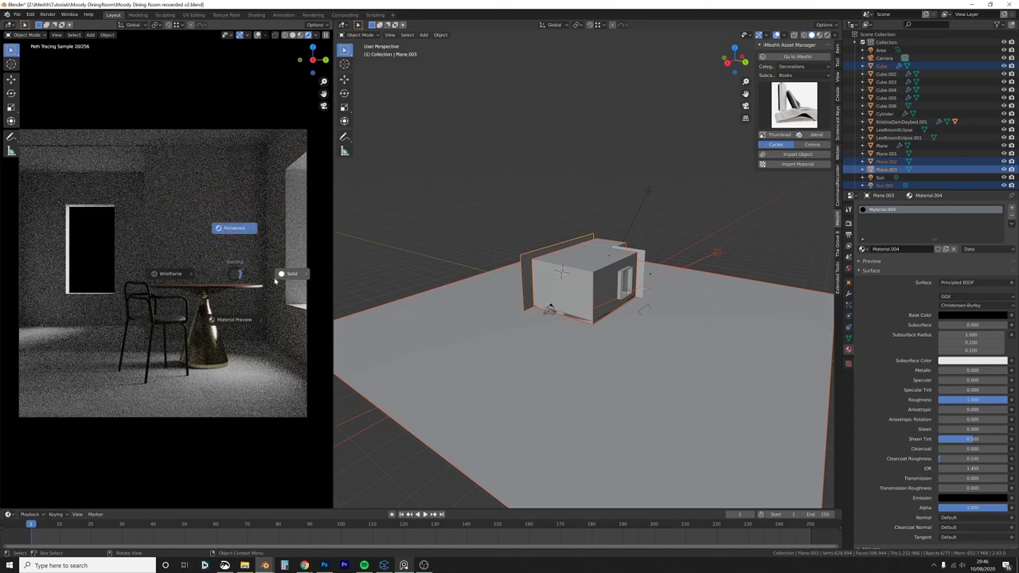
pyautogui.click(238, 280)
pyautogui.press('KP_0')
pyautogui.press('KP_0')
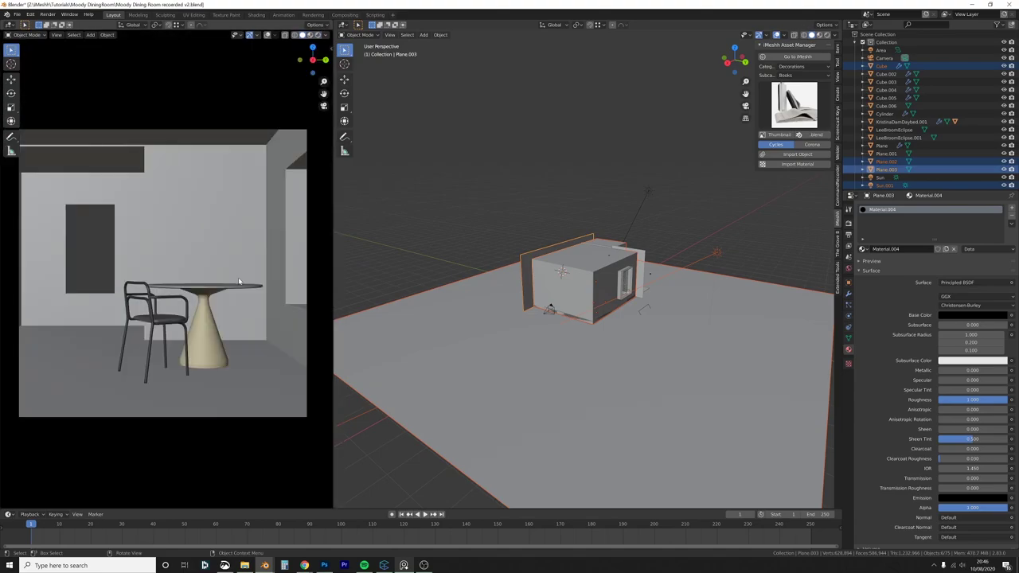
pyautogui.press('z')
pyautogui.click(239, 242)
# Step: Capture the rendered camera view with Snip & Sketch as a snapshot for comparing the lighting
pyautogui.scroll(10, 539, 257)
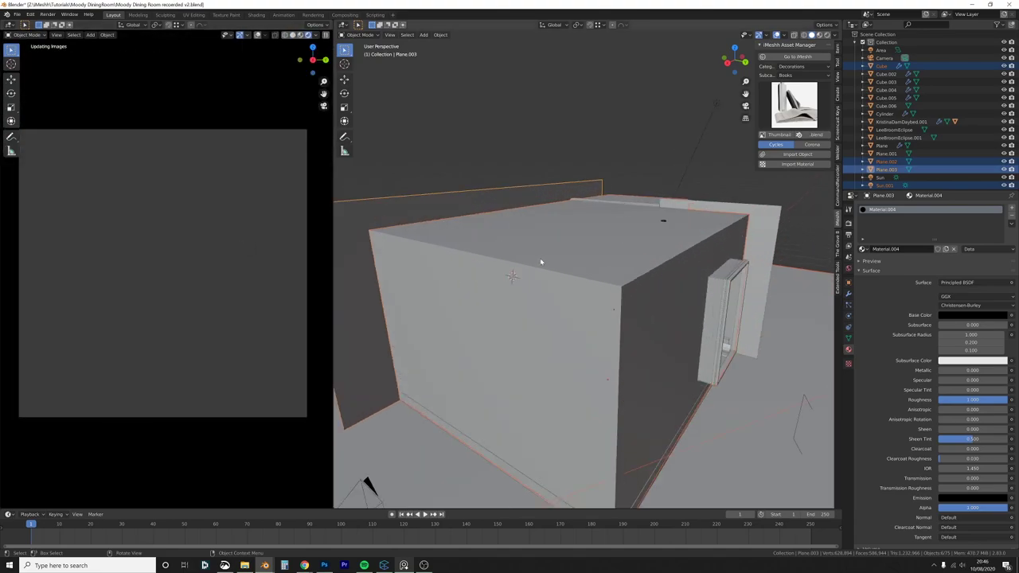
pyautogui.scroll(3, 555, 261)
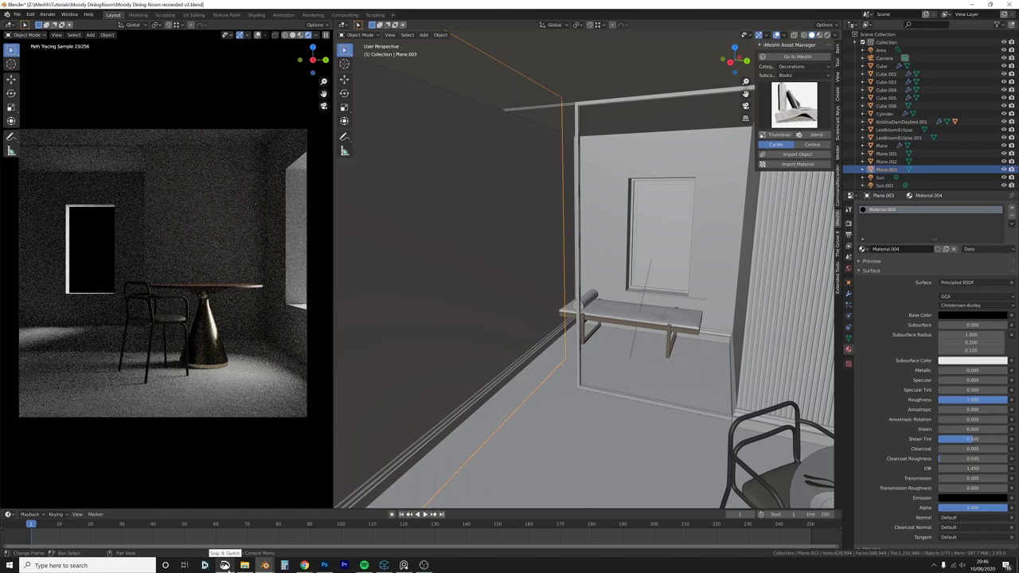
pyautogui.click(225, 565)
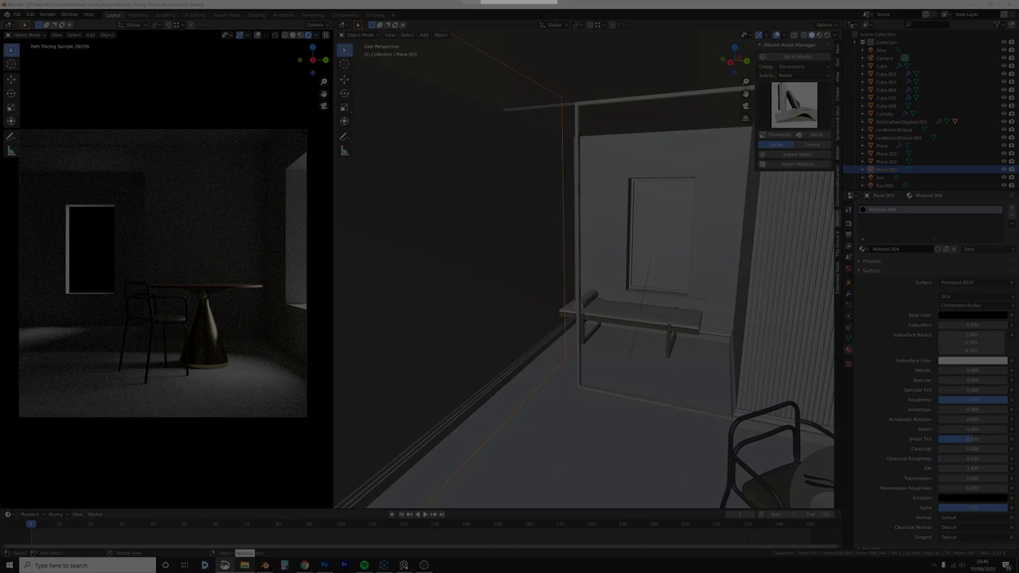
pyautogui.moveTo(306, 128); pyautogui.dragTo(19, 415)
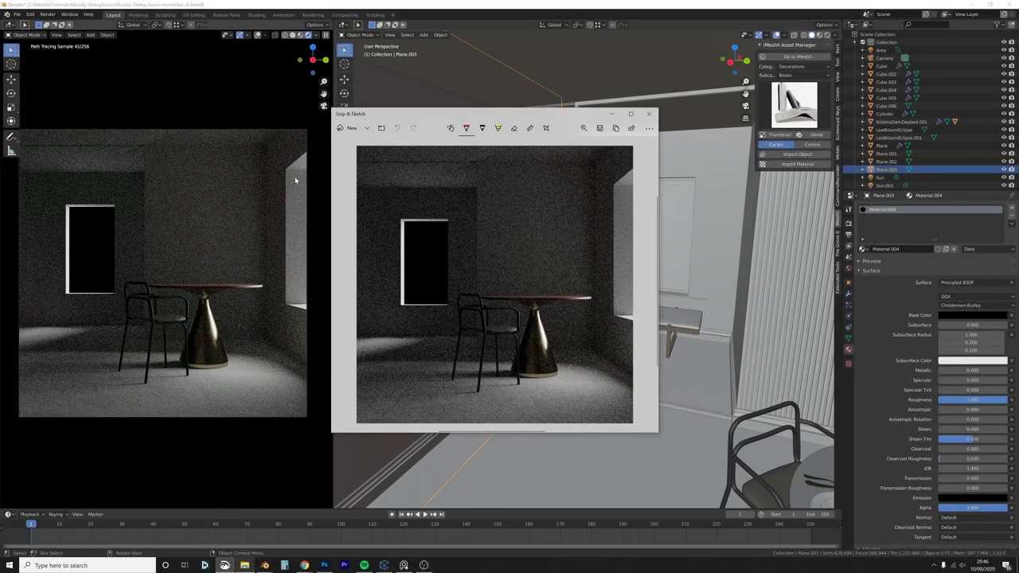
pyautogui.click(652, 120)
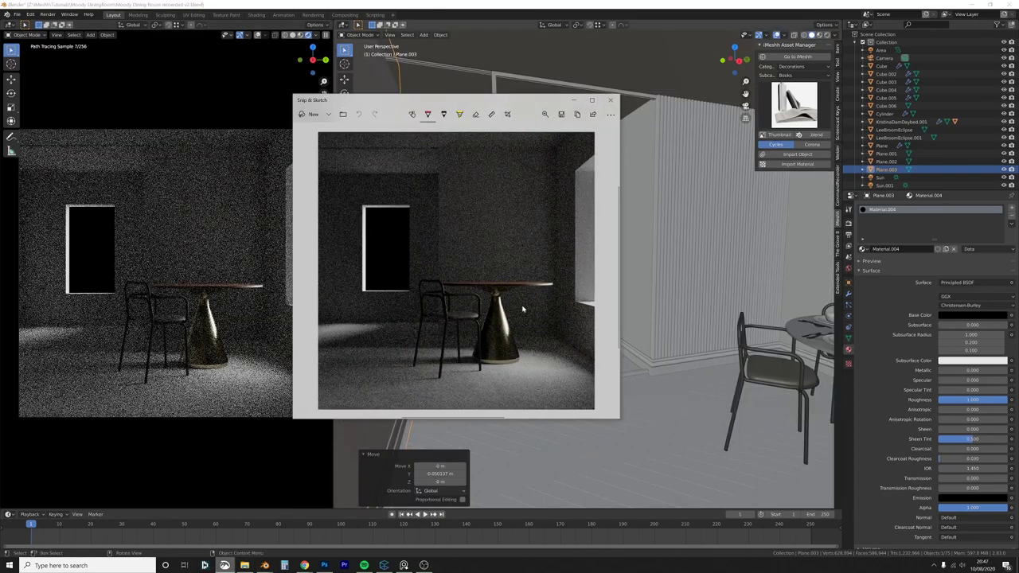
# Step: Compare the captured snapshot side by side with the live rendered camera view, and put the snapshot window away
pyautogui.moveTo(439, 102)
pyautogui.mouseDown()
pyautogui.moveTo(527, 107)
pyautogui.moveTo(484, 107)
pyautogui.mouseUp()
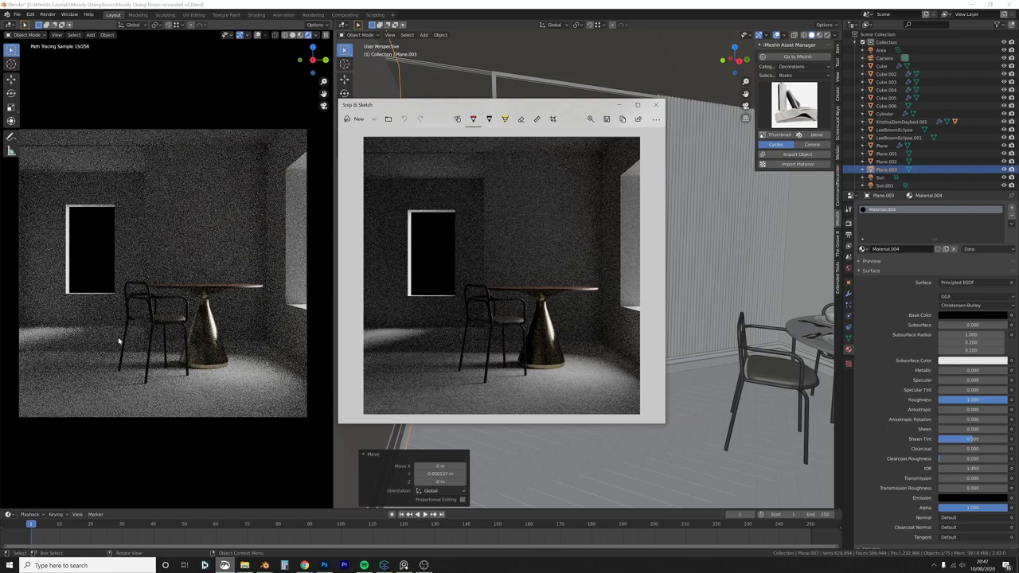
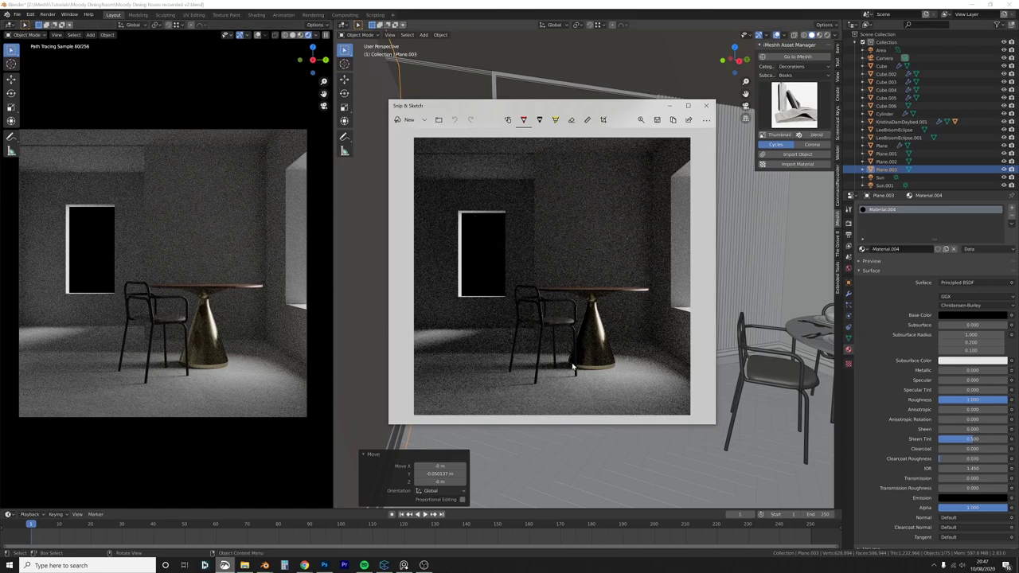
pyautogui.moveTo(572, 101)
pyautogui.mouseDown()
pyautogui.moveTo(533, 165)
pyautogui.moveTo(497, 118)
pyautogui.mouseUp()
pyautogui.click(668, 129)
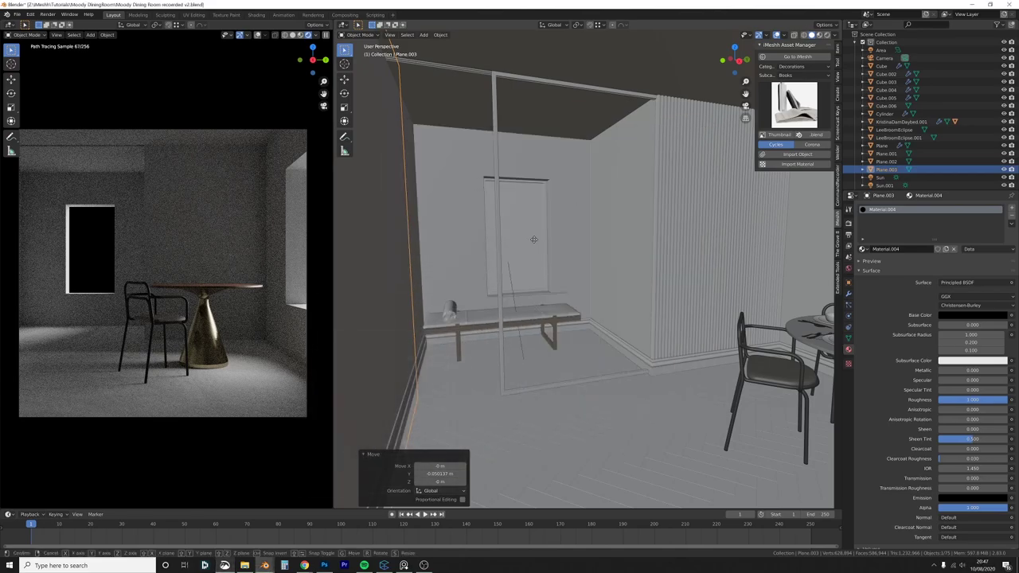
pyautogui.press('g')
pyautogui.press('x')
pyautogui.rightClick(577, 261)
# Step: Set the viewport display color of the black plane's material to black
pyautogui.scroll(-4, 887, 470)
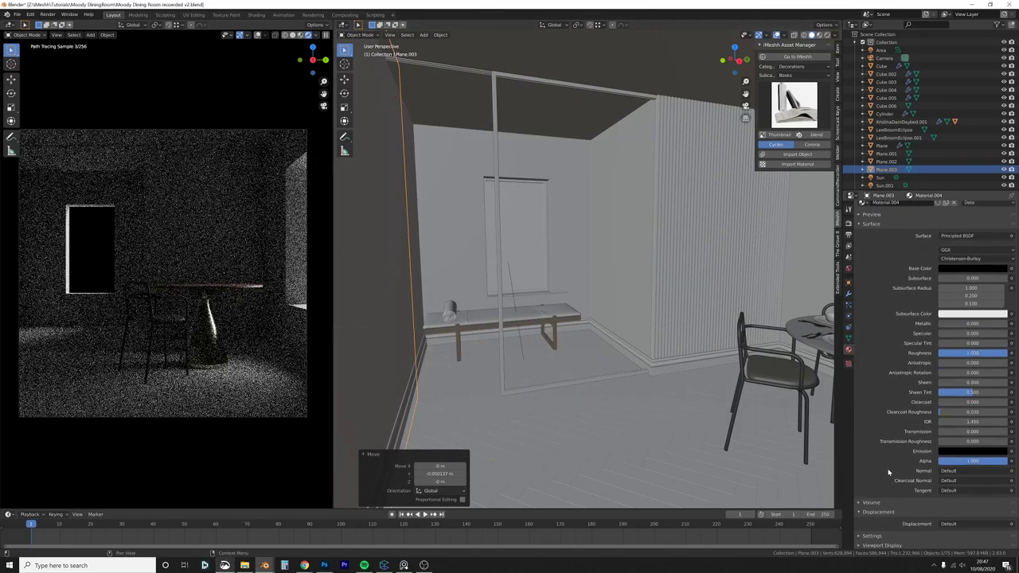
pyautogui.click(947, 527)
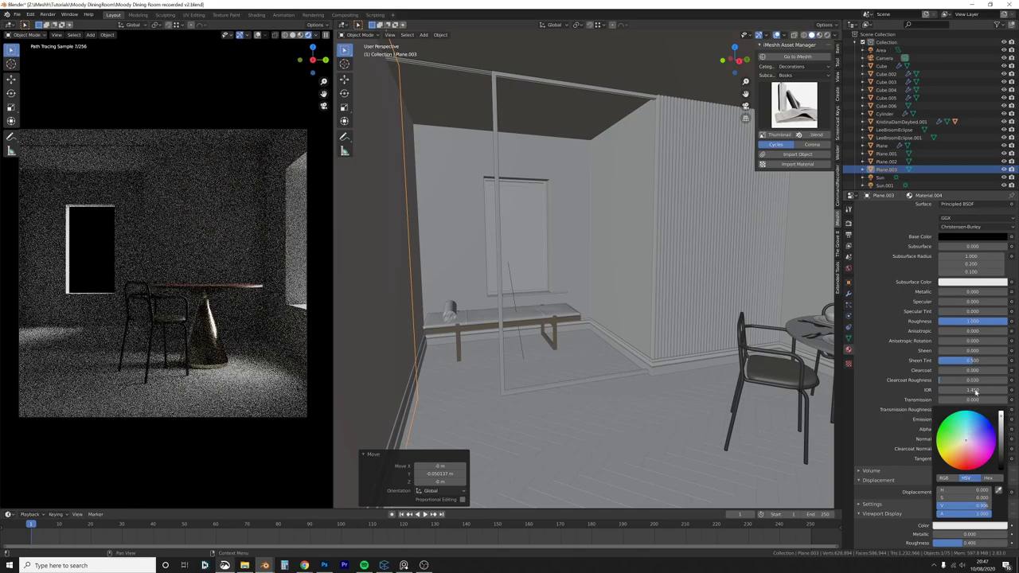
pyautogui.click(980, 526)
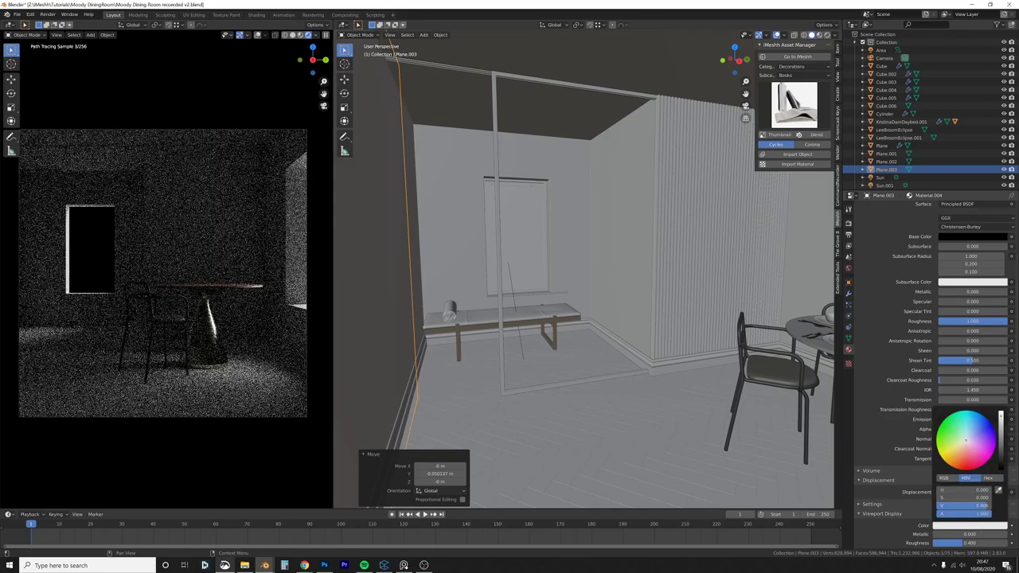
pyautogui.click(1000, 469)
# Step: Move the black plane about 0.05 m along the Y axis
pyautogui.moveTo(530, 421); pyautogui.dragTo(548, 417, button='middle')
pyautogui.press('g')
pyautogui.press('x')
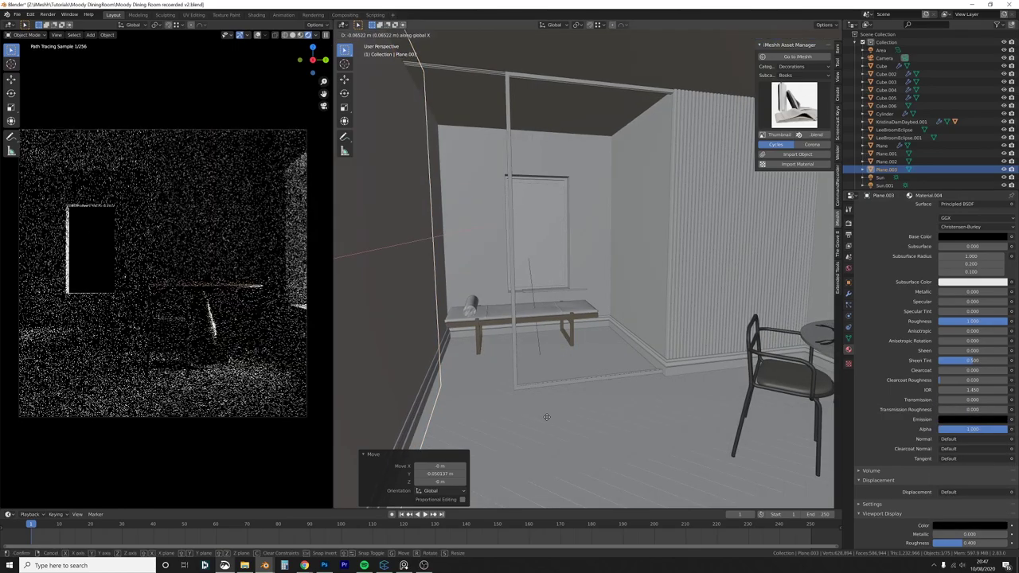
pyautogui.press('y')
pyautogui.click(549, 410)
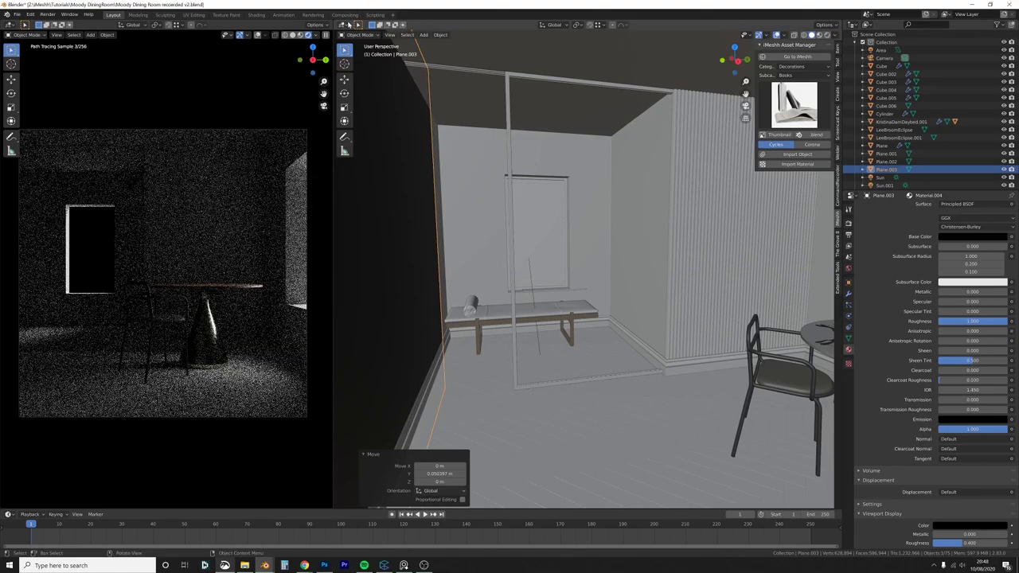
# Step: Show the black plane's object material in the Shader Editor and move the Material Output node away from the Principled BSDF
pyautogui.click(344, 34)
pyautogui.click(374, 72)
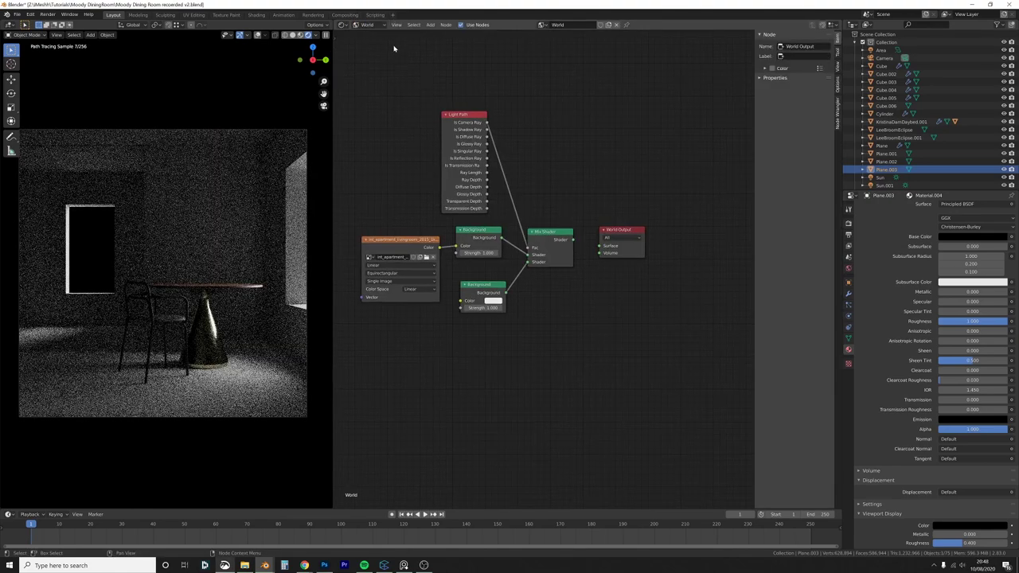
pyautogui.click(368, 24)
pyautogui.click(370, 34)
pyautogui.moveTo(566, 266); pyautogui.dragTo(562, 261, button='middle')
pyautogui.moveTo(566, 221); pyautogui.dragTo(673, 225)
# Step: Insert a Mix Shader between the Principled BSDF and the Material Output
pyautogui.hotkey('shift', 'a')
pyautogui.write('smix')
pyautogui.press('Down')
pyautogui.press('Up')
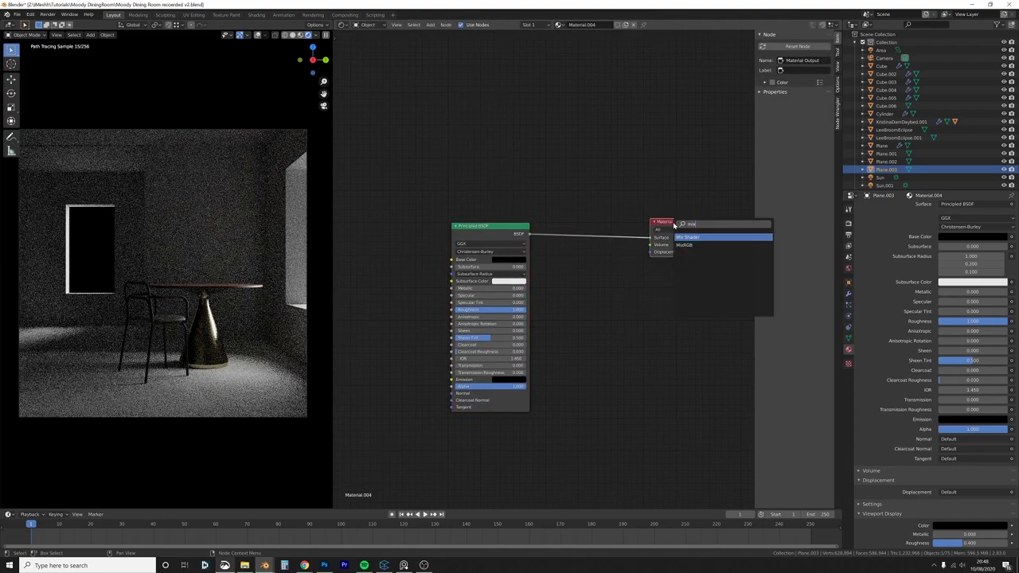
pyautogui.press('Return')
pyautogui.click(526, 205)
# Step: Add a Light Path node above the Principled BSDF
pyautogui.hotkey('shift', 'a')
pyautogui.click(525, 151)
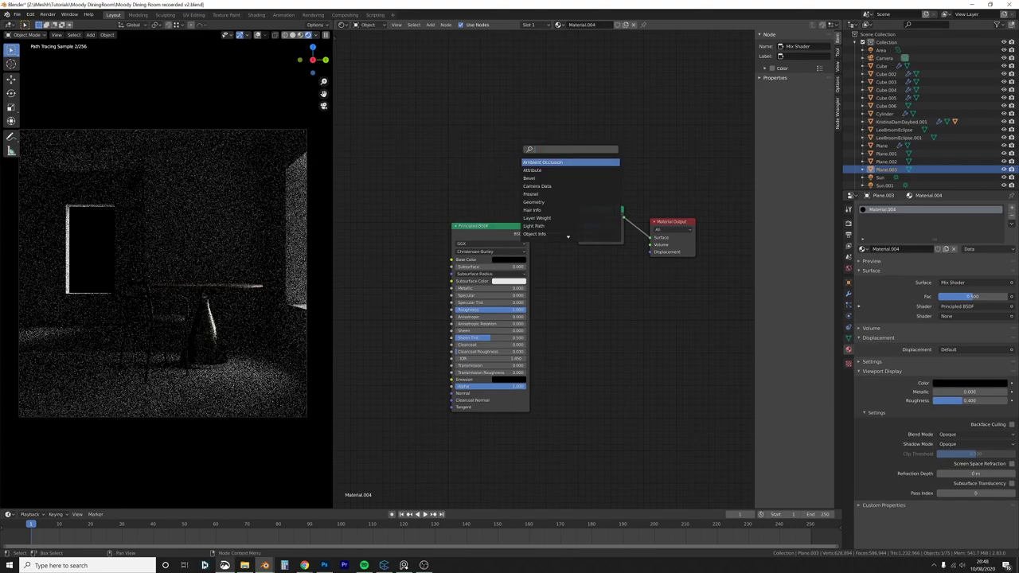
pyautogui.write('light')
pyautogui.press('Return')
pyautogui.click(501, 175)
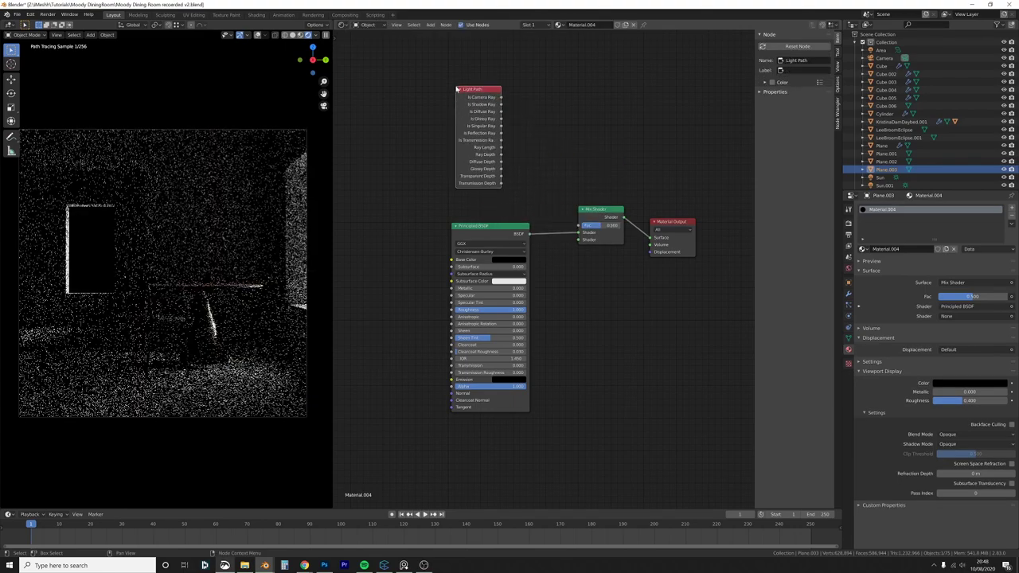
# Step: Add a second Principled BSDF and connect it to the Mix Shader's second shader input
pyautogui.hotkey('shift', 'a')
pyautogui.click(558, 286)
pyautogui.write('prin')
pyautogui.press('Return')
pyautogui.click(558, 281)
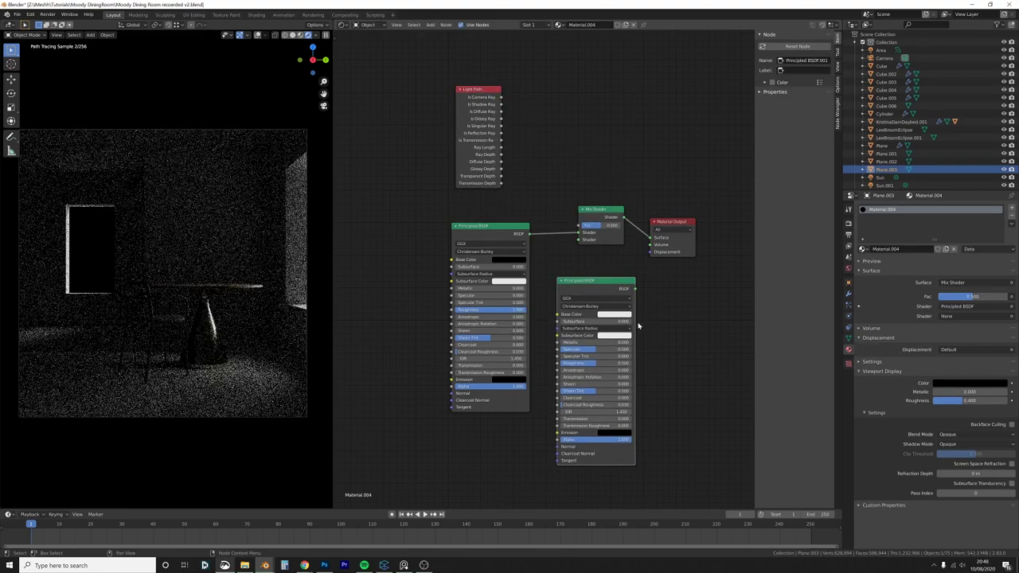
pyautogui.moveTo(634, 288); pyautogui.dragTo(580, 238)
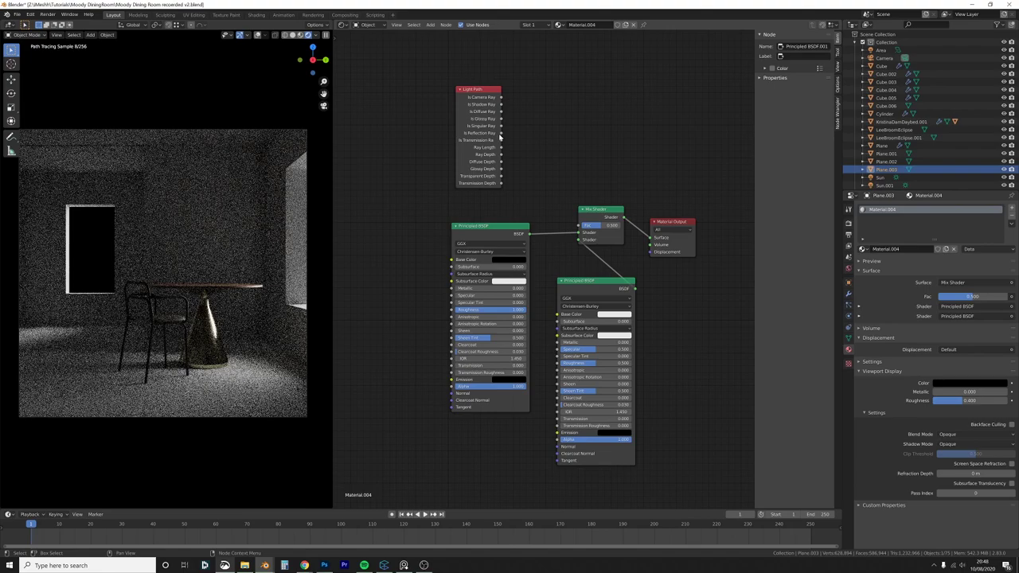
# Step: Connect Light Path's Is Reflection Ray to the Mix Shader's factor, and space out the Mix Shader and Material Output nodes
pyautogui.moveTo(501, 133); pyautogui.dragTo(585, 225)
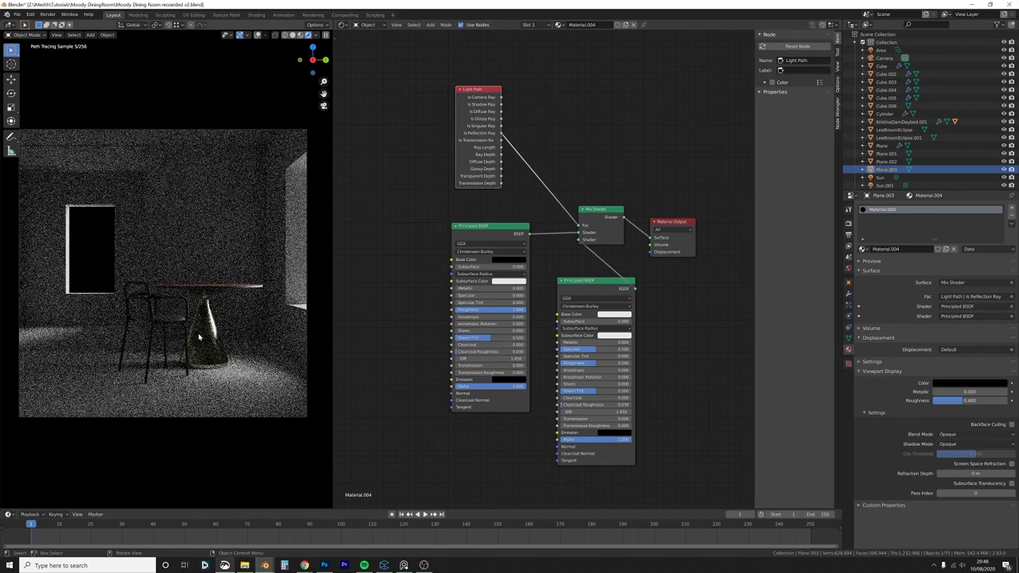
pyautogui.moveTo(671, 223); pyautogui.dragTo(715, 222)
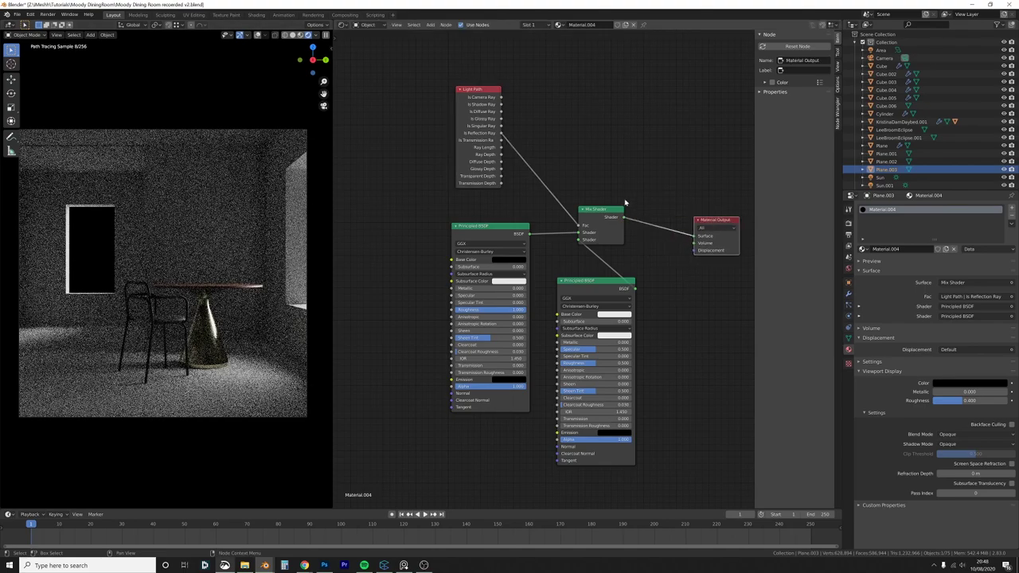
pyautogui.moveTo(613, 209); pyautogui.dragTo(654, 200)
# Step: Turn off the black plane's Camera, Diffuse, Transmission, Volume Scatter and Shadow ray visibility, keeping only Glossy on
pyautogui.click(849, 283)
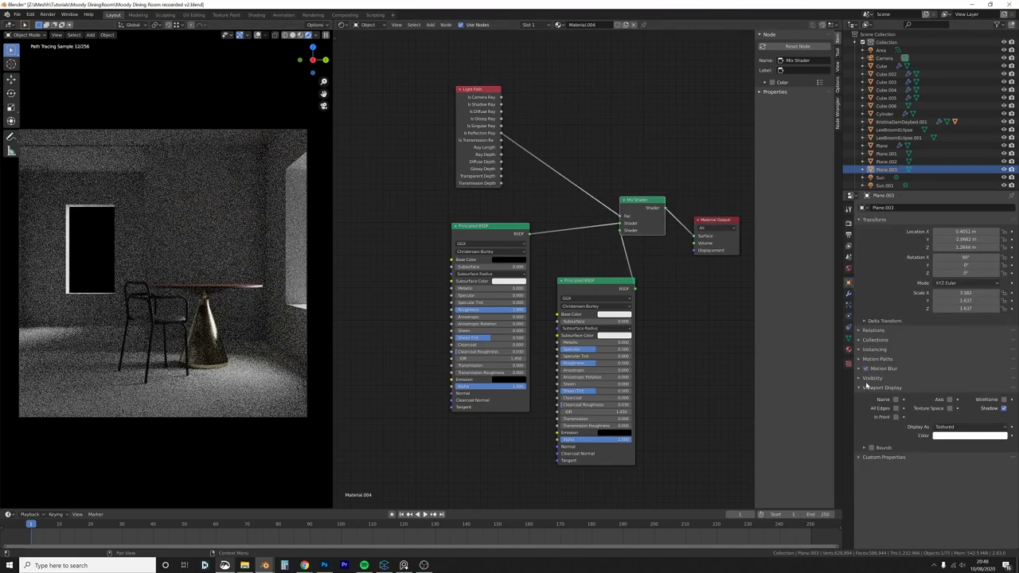
pyautogui.click(866, 383)
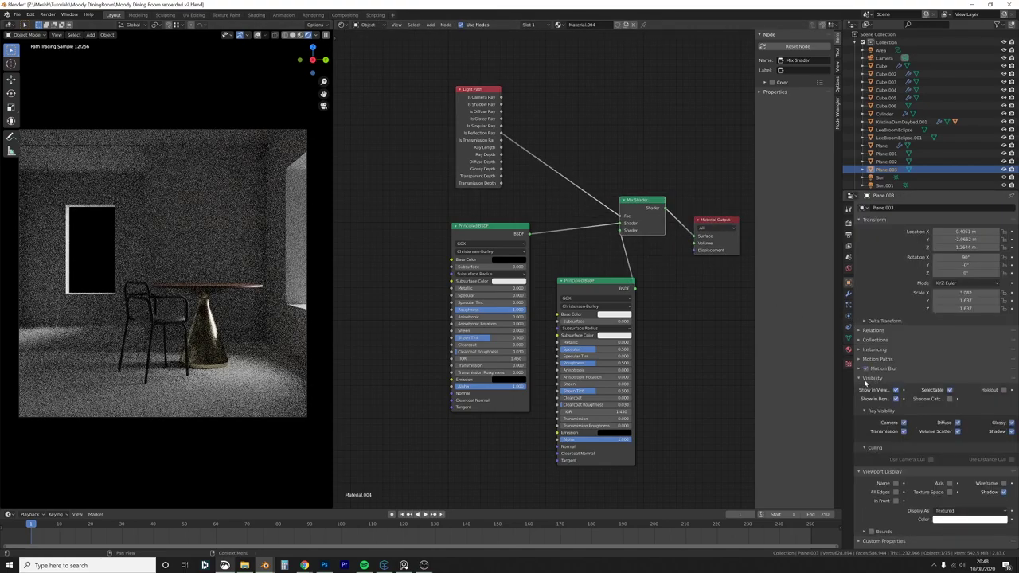
pyautogui.click(958, 424)
pyautogui.click(958, 431)
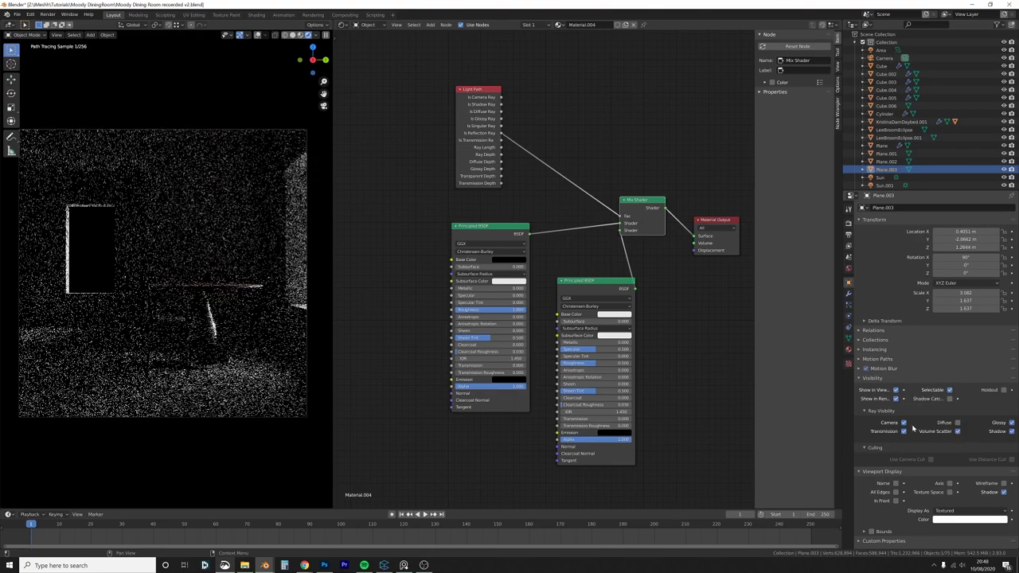
pyautogui.click(904, 423)
pyautogui.click(904, 431)
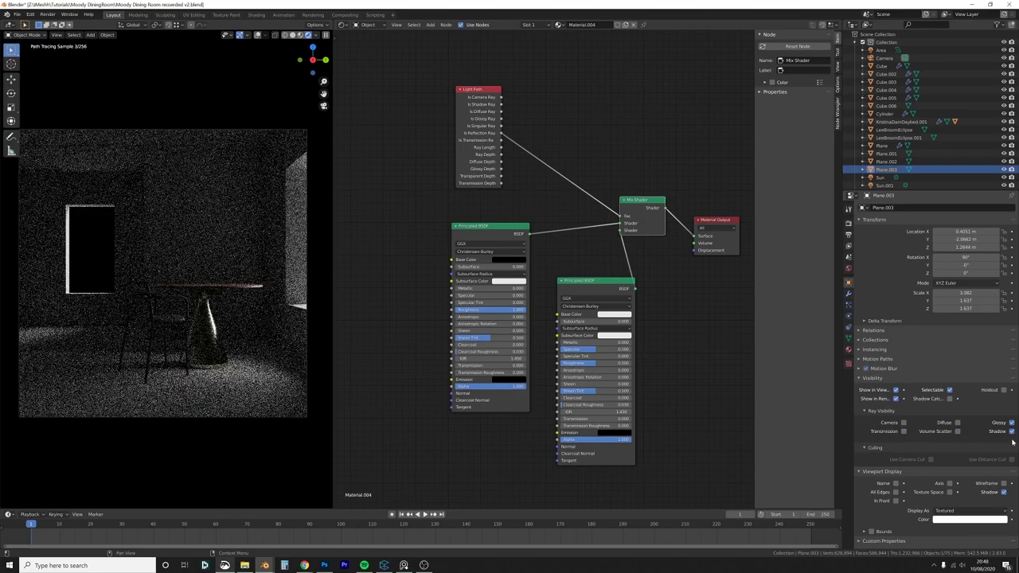
pyautogui.click(1012, 423)
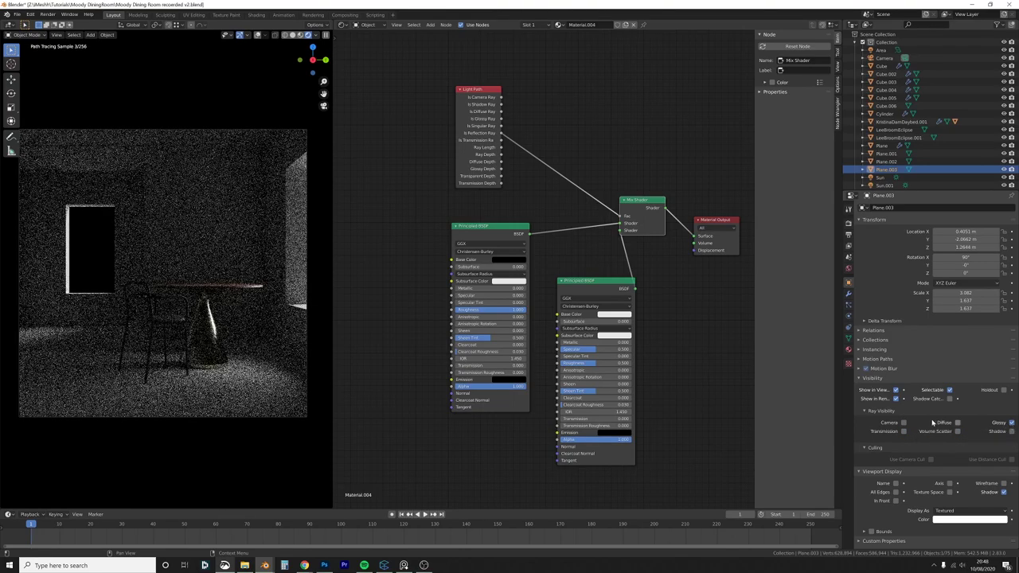
# Step: Turn the plane's Diffuse, Volume Scatter, Shadow and Transmission ray visibility back on and switch Glossy off, with Camera kept off
pyautogui.click(958, 424)
pyautogui.click(1012, 423)
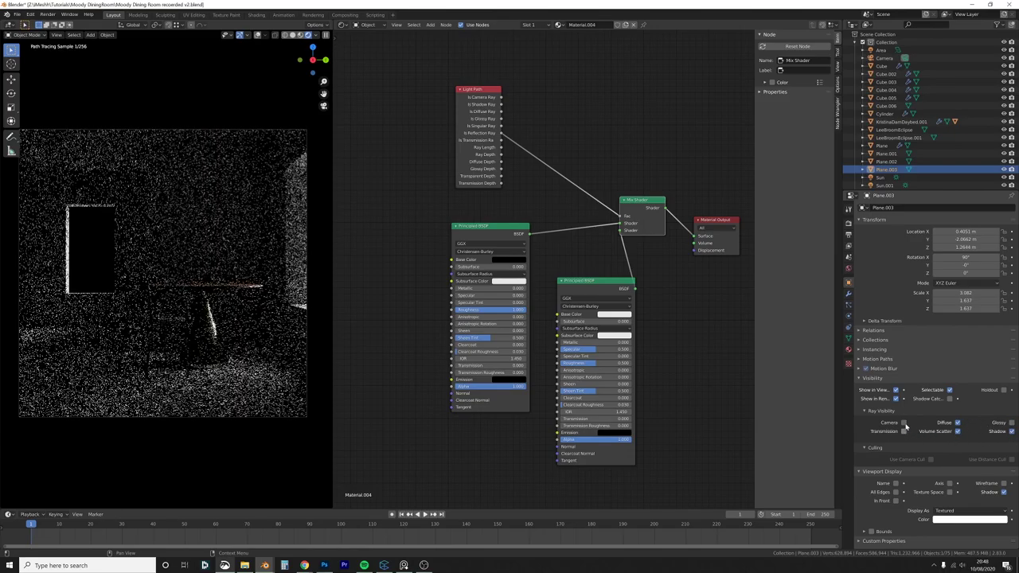
pyautogui.click(905, 423)
pyautogui.click(904, 424)
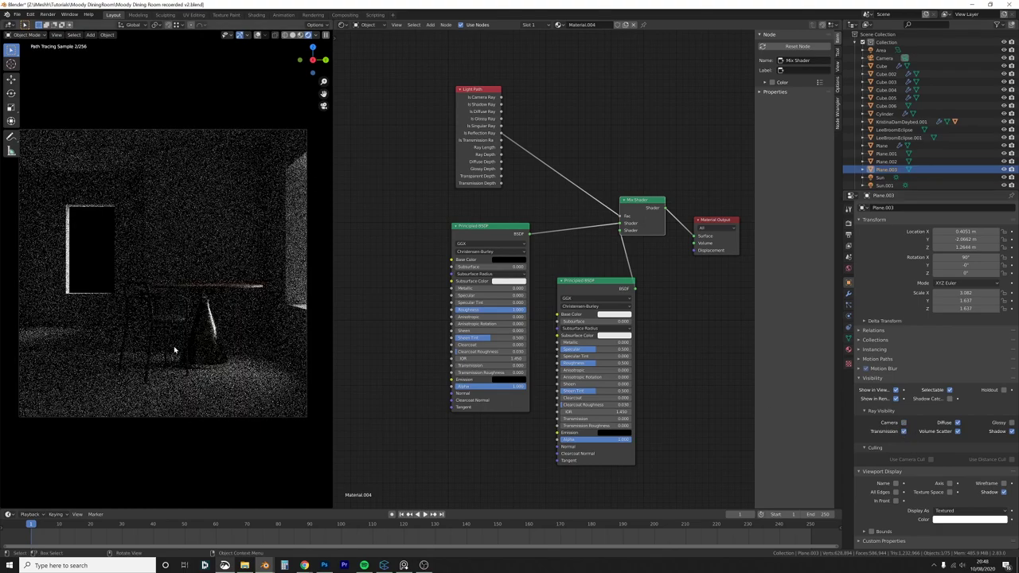
# Step: Reposition the Material Output and Mix Shader nodes, and drive the mix factor with Light Path's Is Glossy Ray
pyautogui.moveTo(717, 223); pyautogui.dragTo(740, 202)
pyautogui.moveTo(637, 222); pyautogui.dragTo(653, 239)
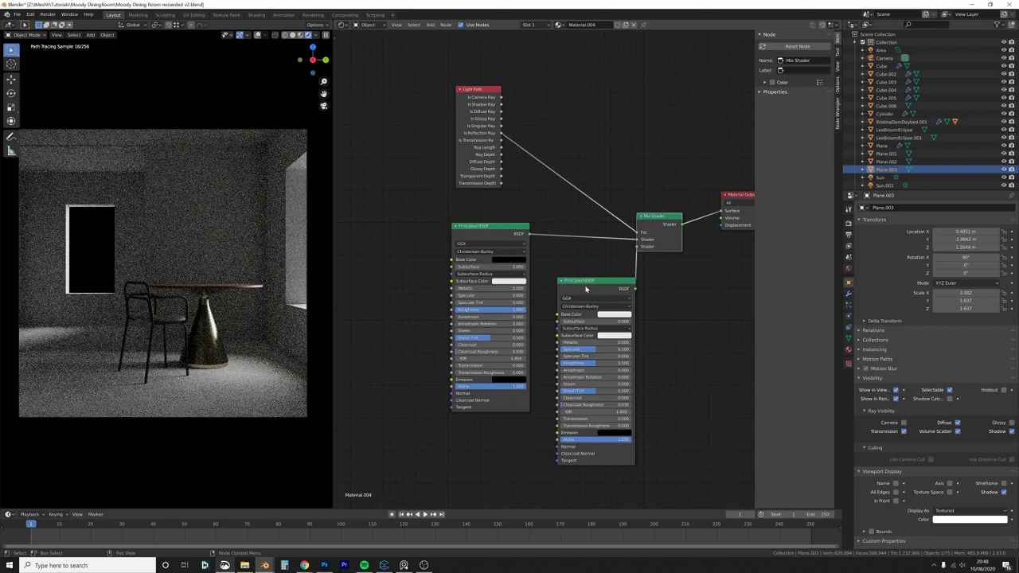
pyautogui.moveTo(502, 120); pyautogui.dragTo(638, 232)
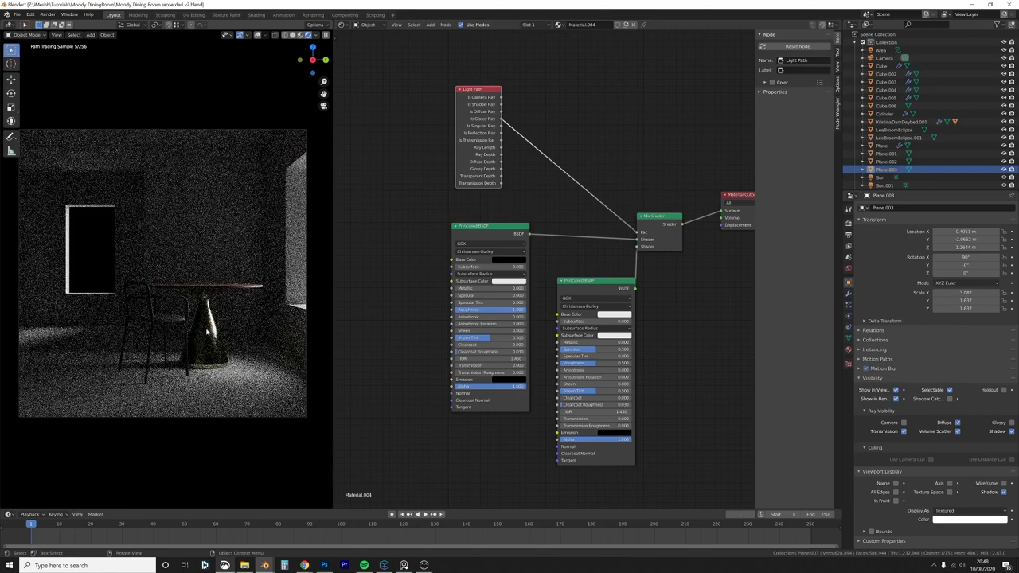
# Step: Add an Emission shader node beside the second Principled BSDF
pyautogui.moveTo(633, 343); pyautogui.dragTo(627, 339, button='middle')
pyautogui.hotkey('shift', 'a')
pyautogui.click(644, 342)
pyautogui.write('emi')
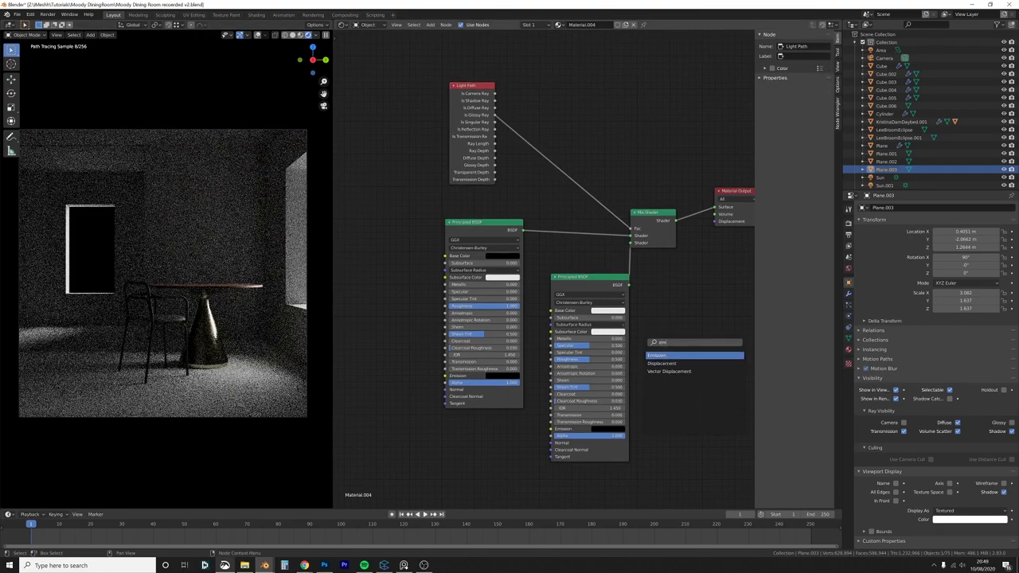
pyautogui.press('Return')
pyautogui.click(645, 342)
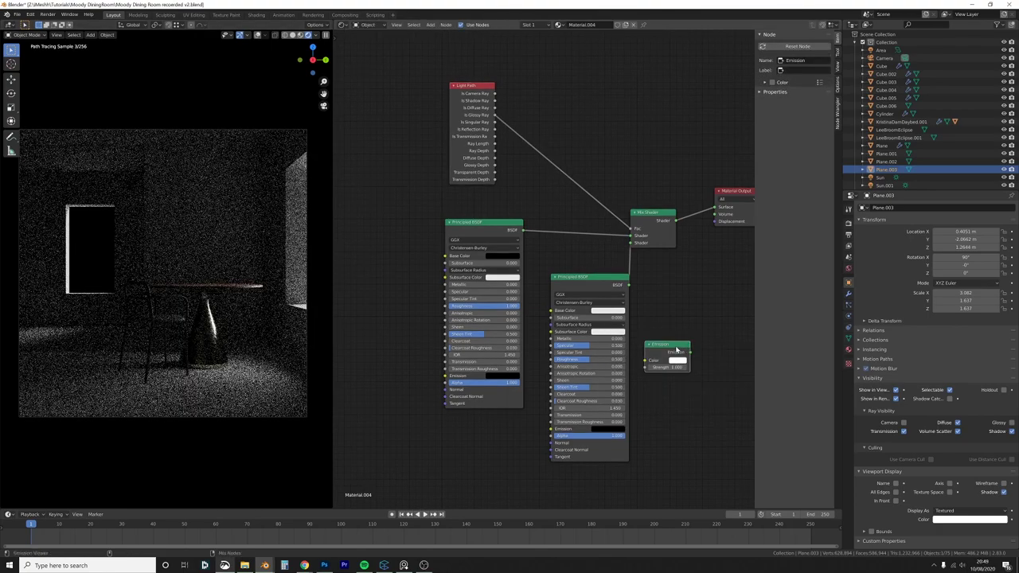
# Step: Try the Emission shader as the Mix Shader's second input, with the Mix Shader feeding the Material Output
pyautogui.keyDown('ctrl'); pyautogui.keyDown('shift'); pyautogui.click(677, 351); pyautogui.keyUp('shift'); pyautogui.keyUp('ctrl')
pyautogui.moveTo(690, 352); pyautogui.dragTo(639, 247)
pyautogui.hotkey('ctrl', 'z')
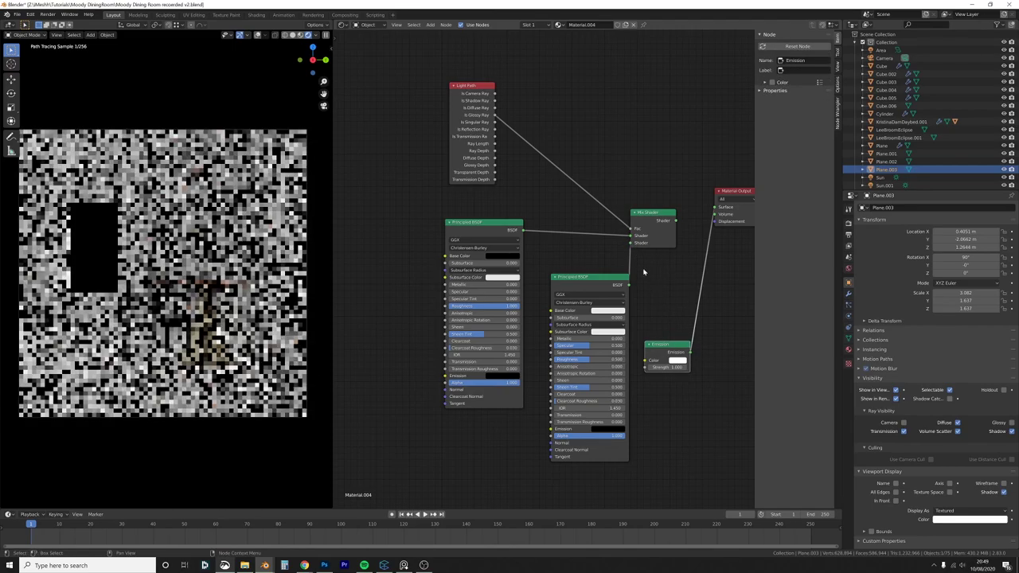
pyautogui.click(684, 299)
pyautogui.moveTo(689, 352); pyautogui.dragTo(631, 243)
pyautogui.keyDown('ctrl'); pyautogui.keyDown('shift'); pyautogui.click(660, 214); pyautogui.keyUp('shift'); pyautogui.keyUp('ctrl')
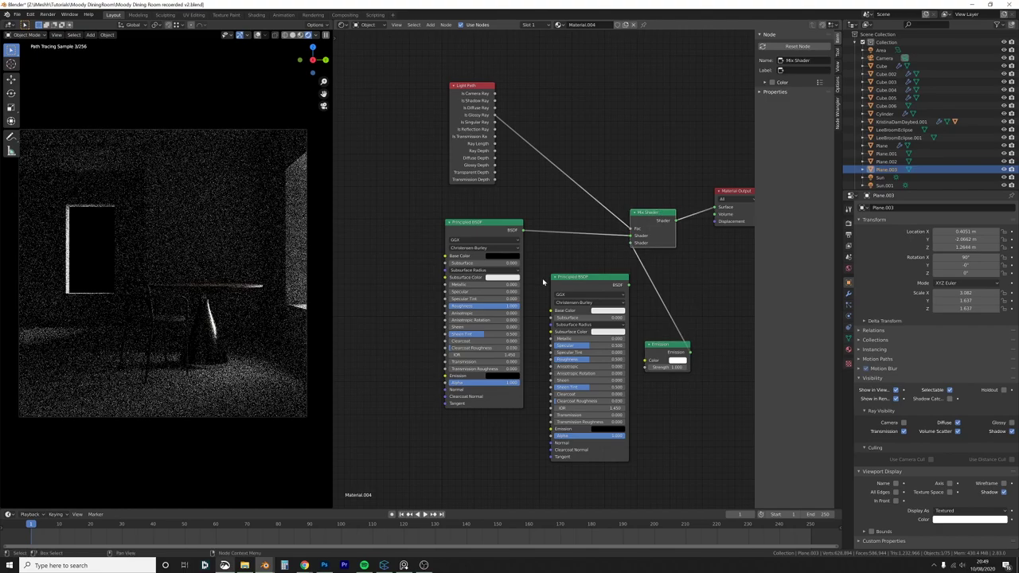
# Step: Drive the mix factor with Is Reflection Ray and reconnect the second Principled BSDF to the Mix Shader's second input
pyautogui.moveTo(495, 129); pyautogui.dragTo(634, 229)
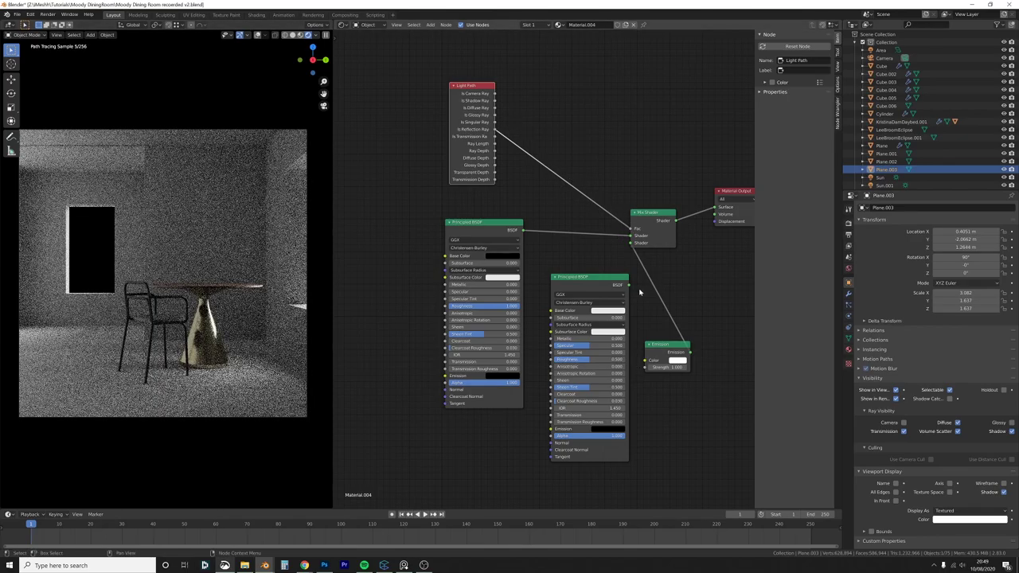
pyautogui.moveTo(628, 285)
pyautogui.mouseDown()
pyautogui.moveTo(641, 257)
pyautogui.moveTo(630, 244)
pyautogui.moveTo(628, 285)
pyautogui.mouseUp()
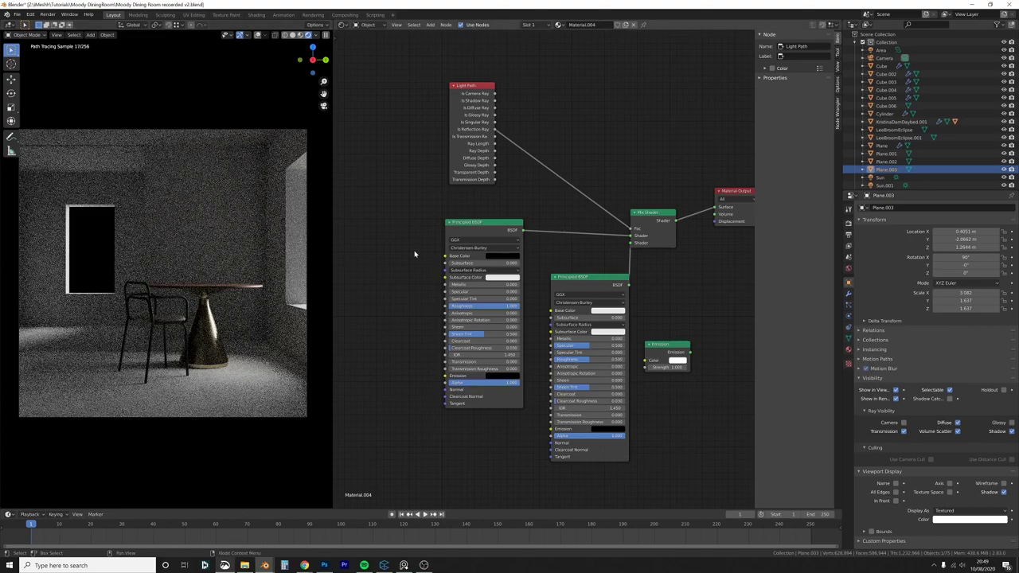
# Step: Set the camera preview to solid shading and replace the Shader Editor with a 3D viewport of the room
pyautogui.press('z')
pyautogui.click(296, 324)
pyautogui.click(342, 26)
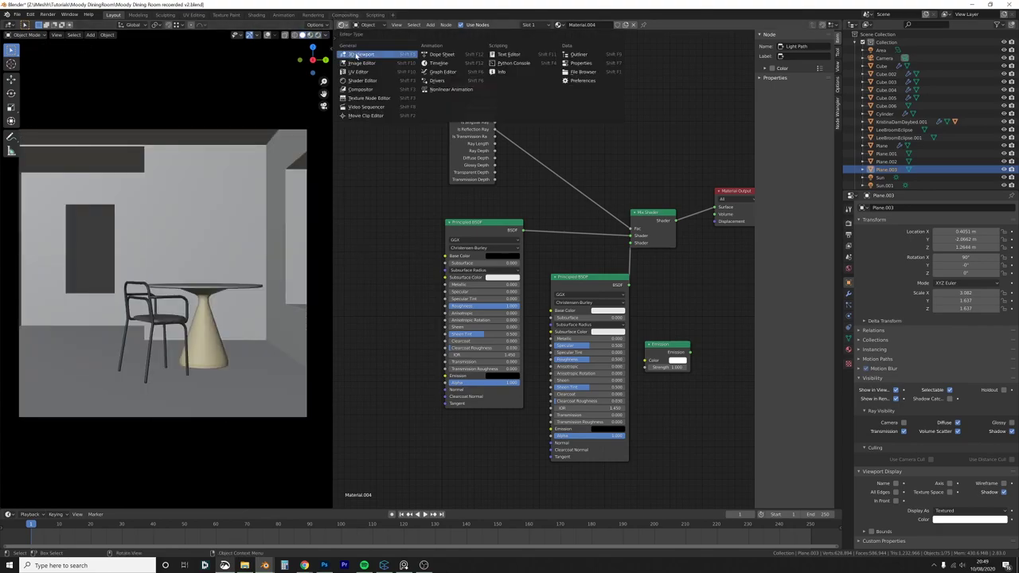
pyautogui.click(370, 55)
pyautogui.moveTo(592, 358); pyautogui.dragTo(549, 319, button='middle')
pyautogui.scroll(-3, 614, 355)
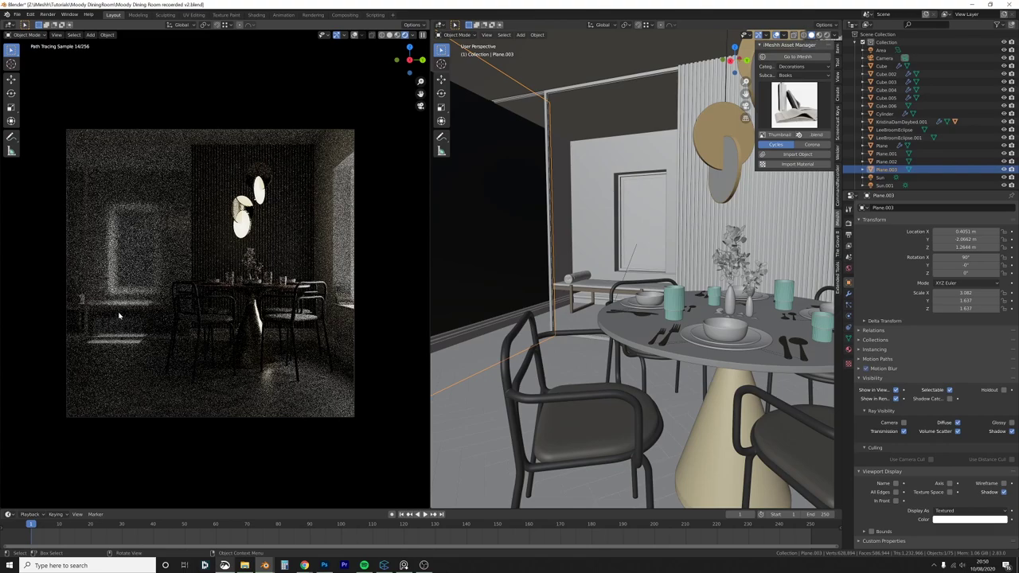
# Step: Select the Sun light through the overlapping objects near the wall opening and open its light settings
pyautogui.scroll(3, 633, 259)
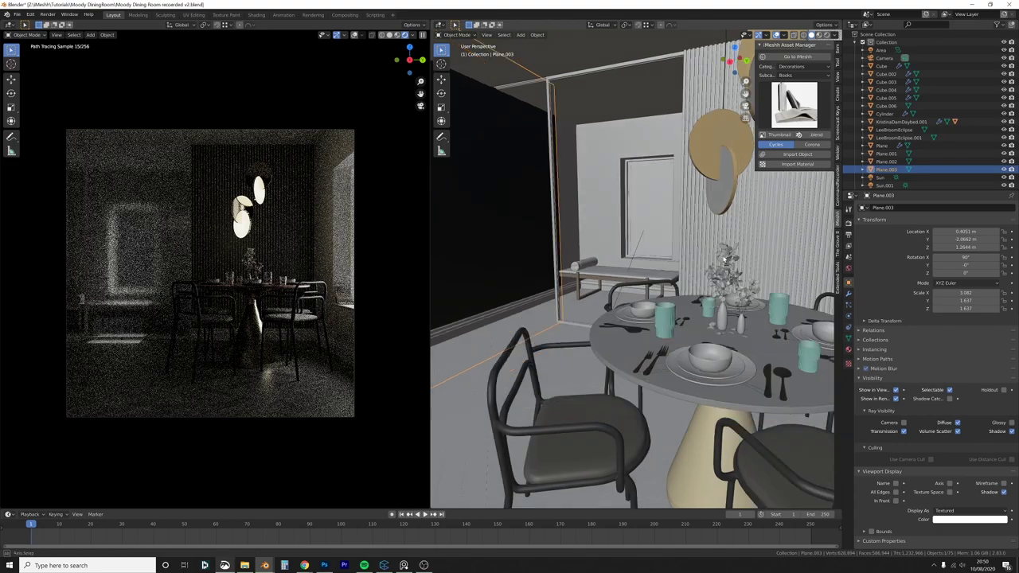
pyautogui.click(634, 260)
pyautogui.click(635, 259)
pyautogui.click(634, 259)
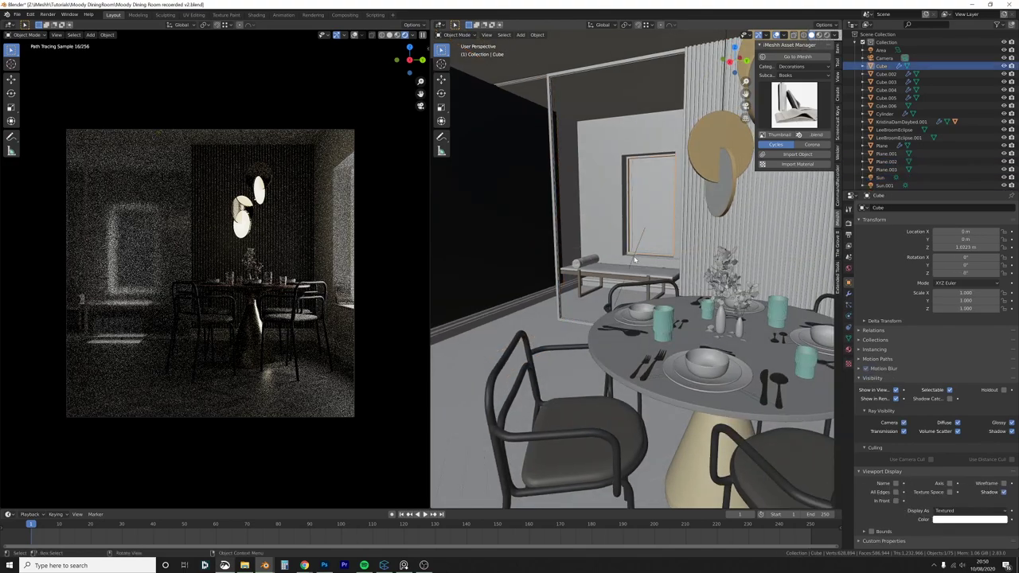
pyautogui.click(635, 259)
pyautogui.click(634, 259)
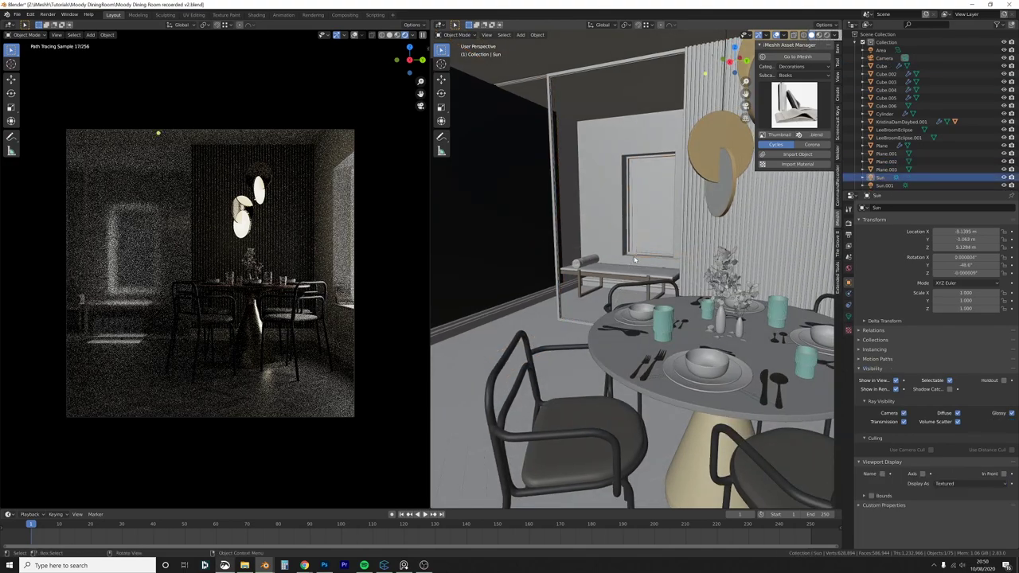
pyautogui.click(848, 316)
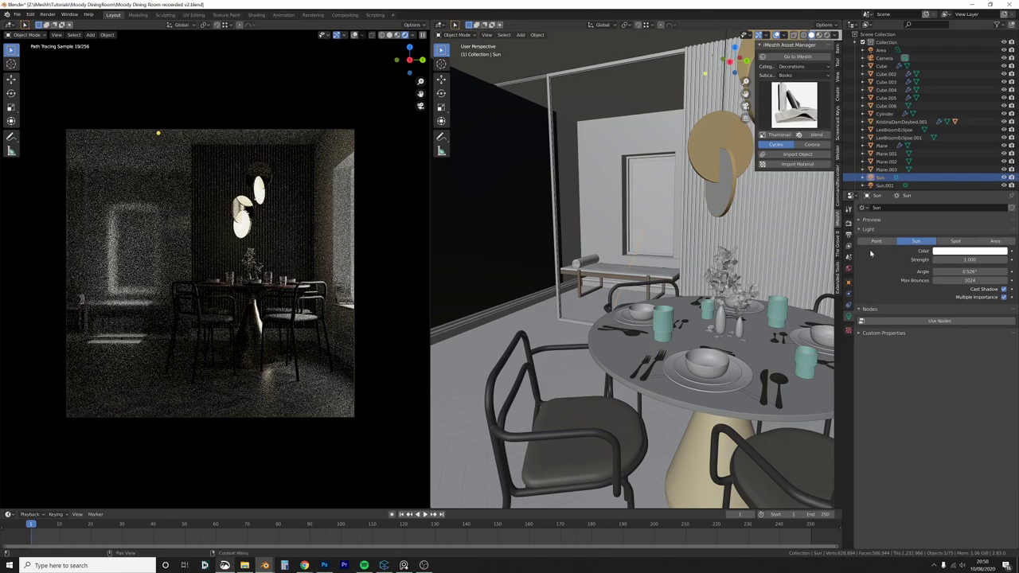
pyautogui.click(860, 221)
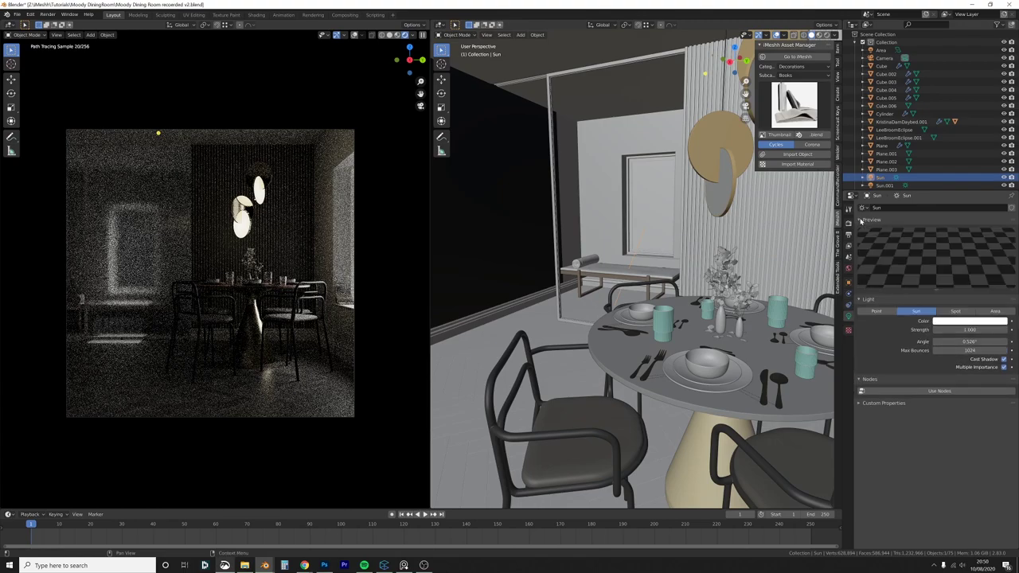
pyautogui.click(861, 221)
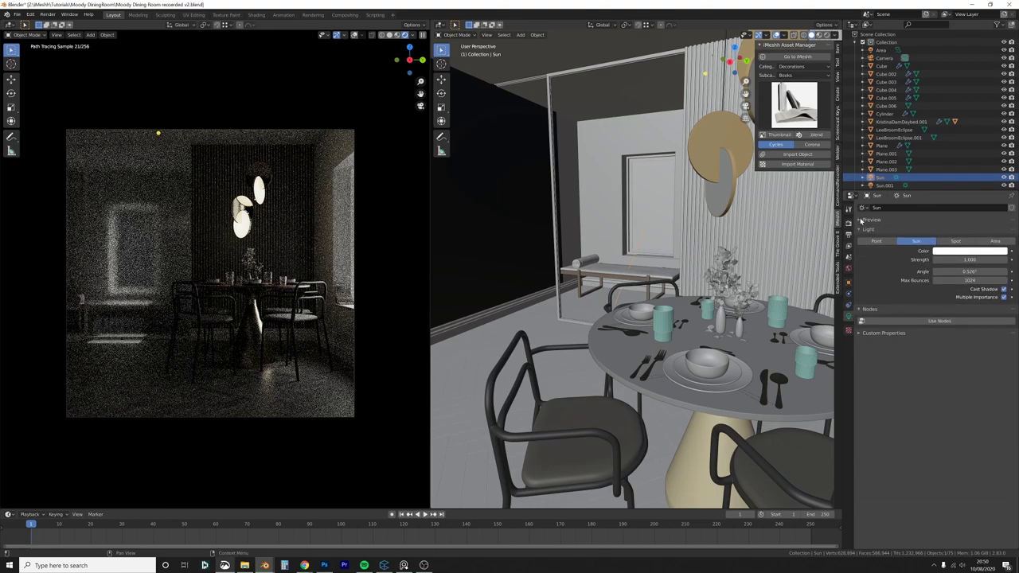
# Step: Try a strength of 150 on the Sun light
pyautogui.doubleClick(969, 260)
pyautogui.write('150')
pyautogui.press('Return')
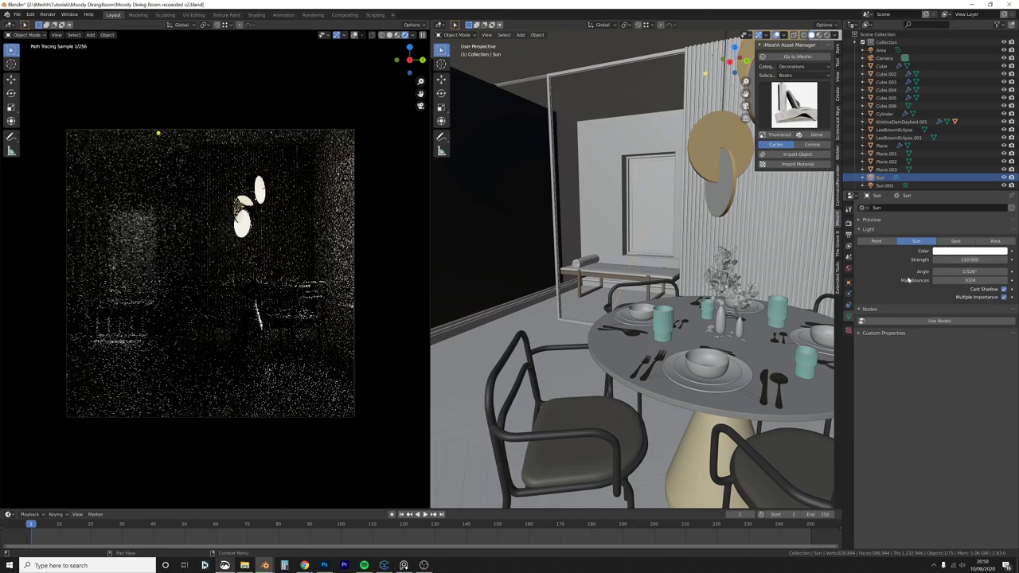
# Step: Set the Sun light's strength to 0
pyautogui.doubleClick(948, 260)
pyautogui.write('0.05')
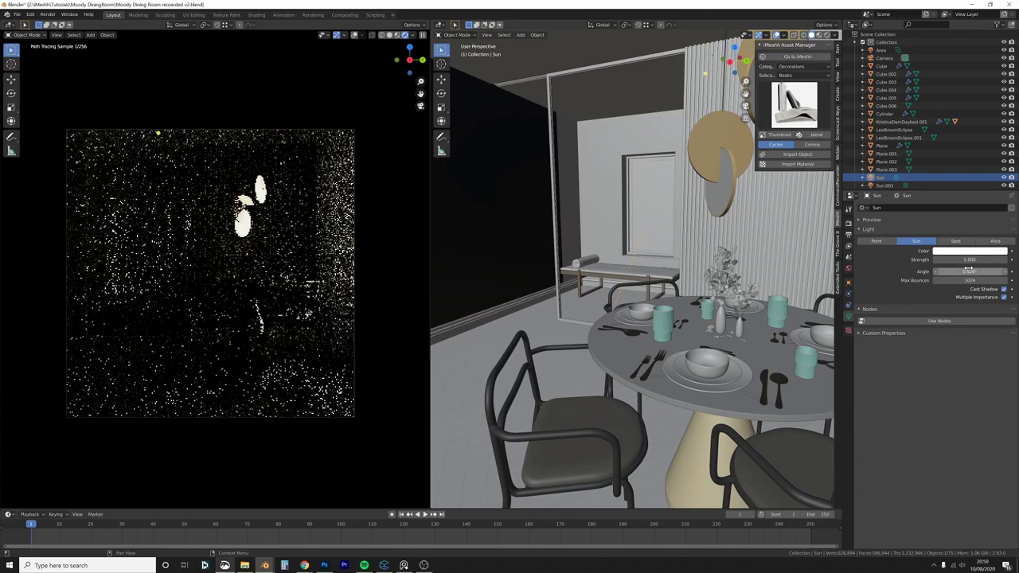
pyautogui.press('Return')
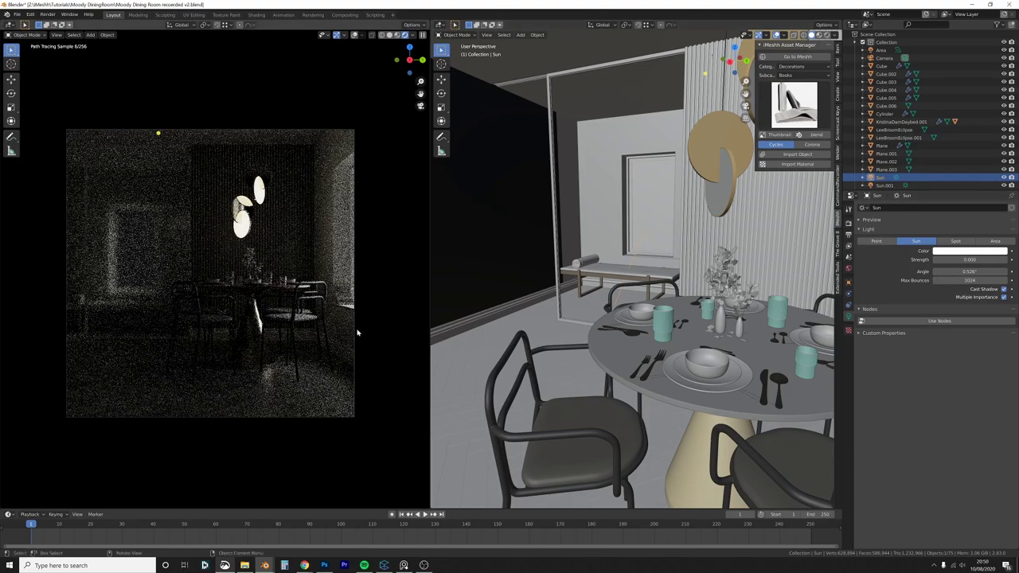
# Step: Limit the camera preview's rendering to the area around the rectangular frame beside the slatted wall, and replace the solid-shaded viewport with the Shader Editor
pyautogui.hotkey('ctrl', 'b')
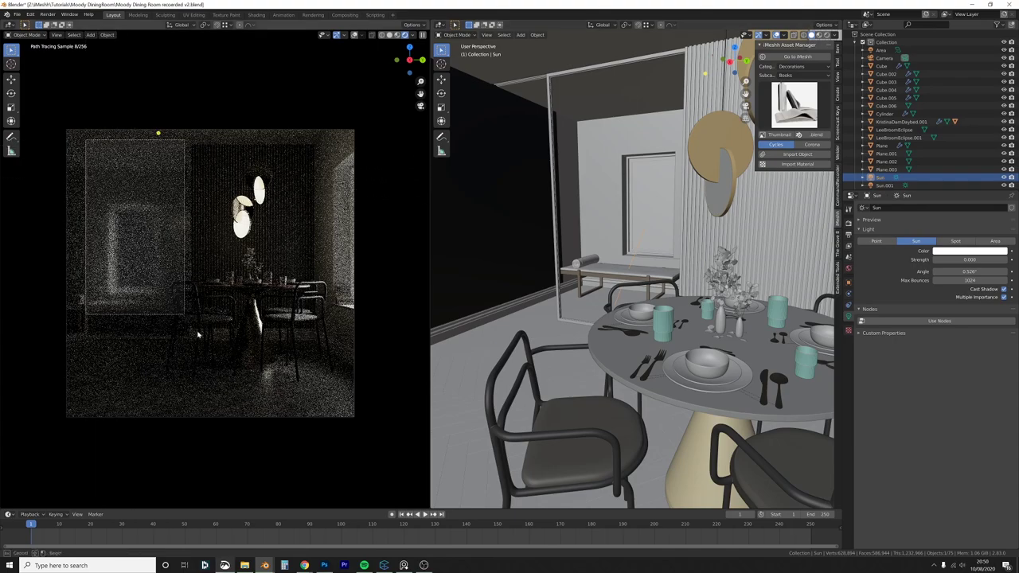
pyautogui.moveTo(86, 140); pyautogui.dragTo(195, 344)
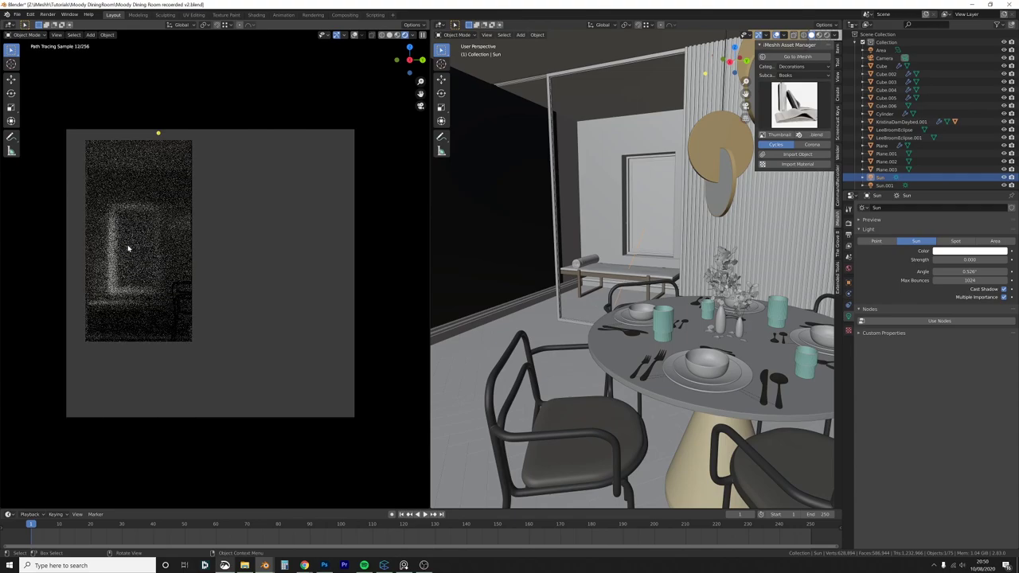
pyautogui.click(438, 24)
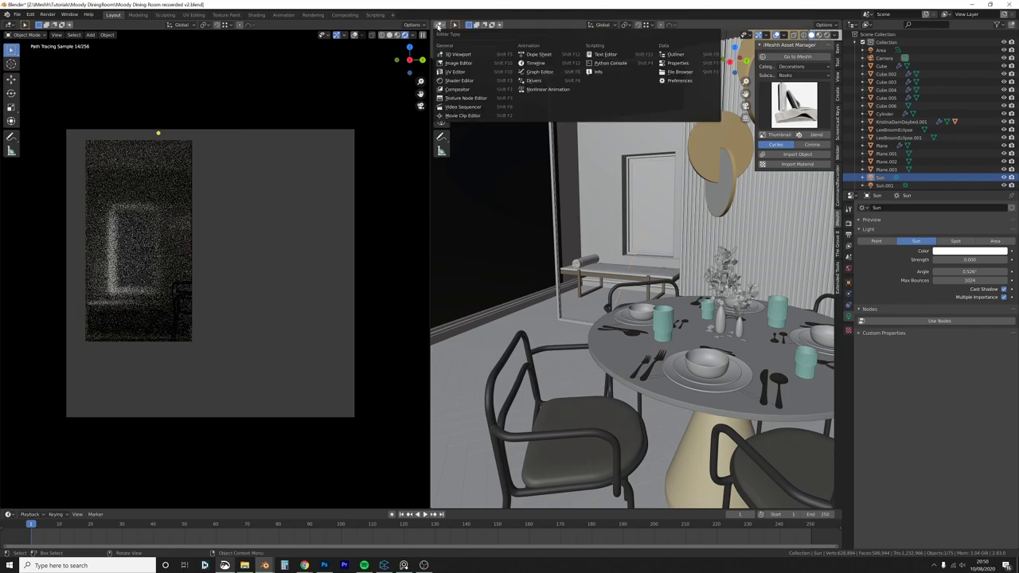
pyautogui.click(458, 81)
pyautogui.click(439, 25)
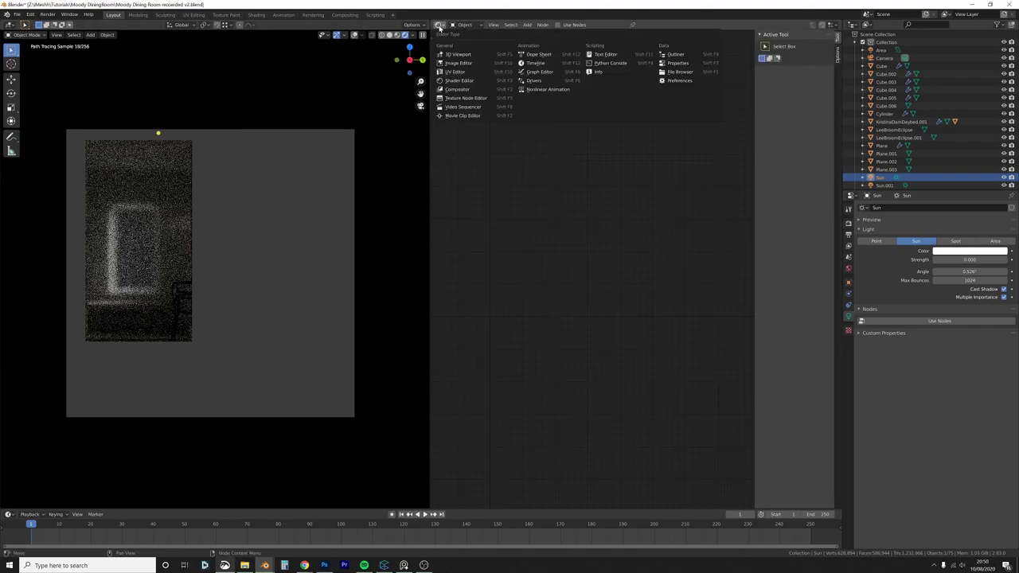
pyautogui.click(458, 81)
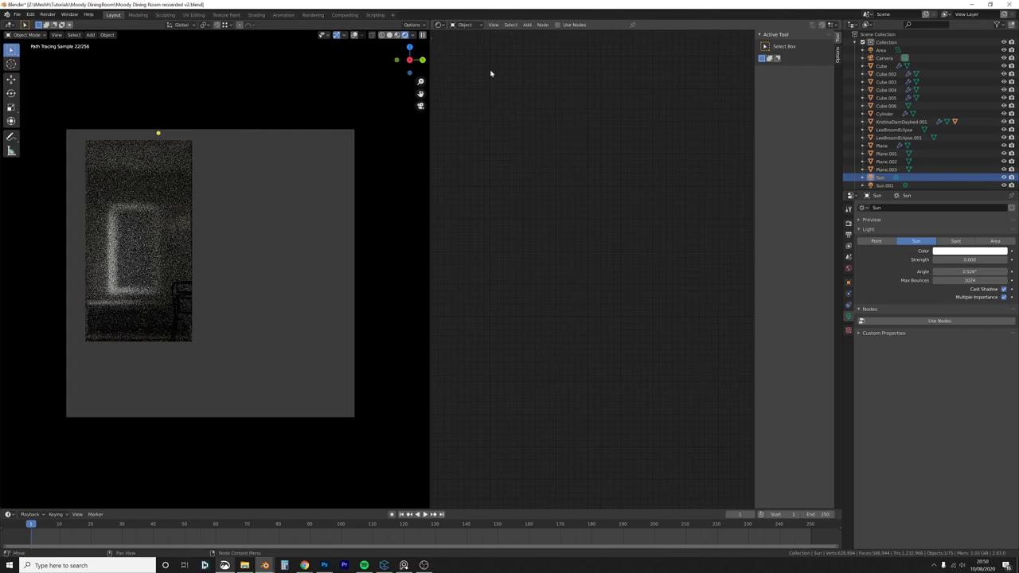
# Step: Show the World shader nodes, delete the environment texture node, and shift the Light Path and upper Background nodes away from the Mix Shader
pyautogui.click(466, 43)
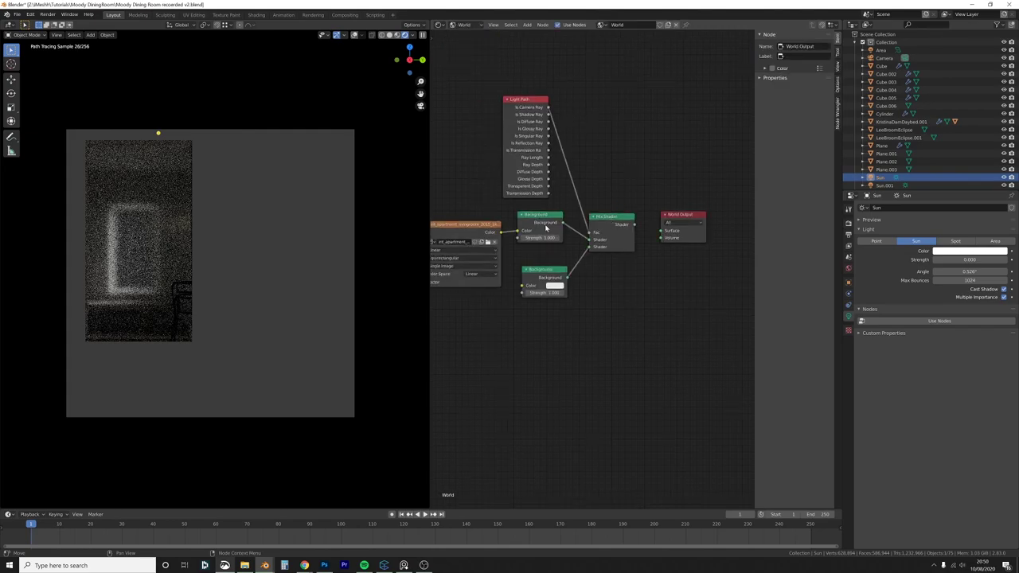
pyautogui.click(489, 225)
pyautogui.press('x')
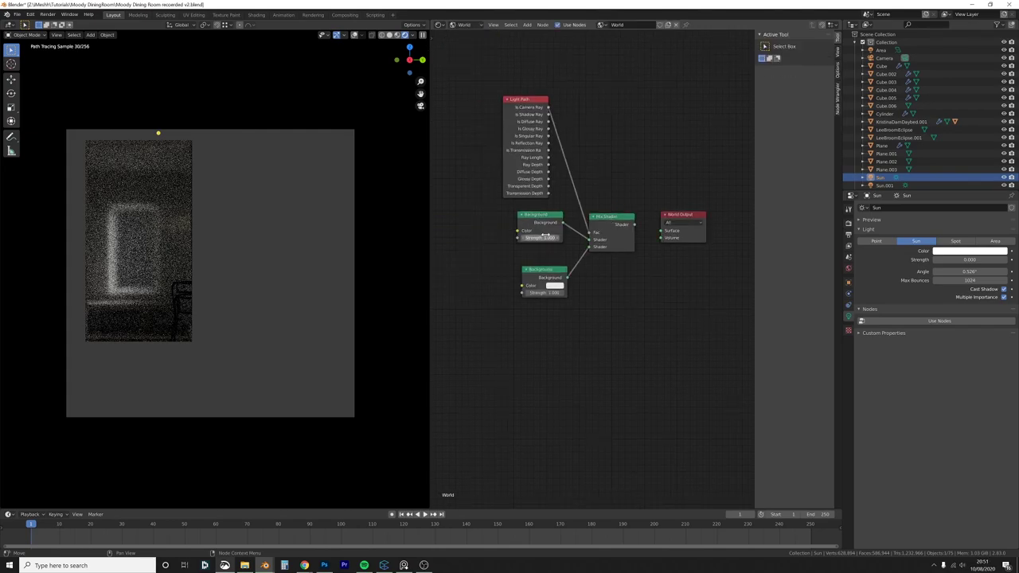
pyautogui.moveTo(541, 150); pyautogui.dragTo(529, 146)
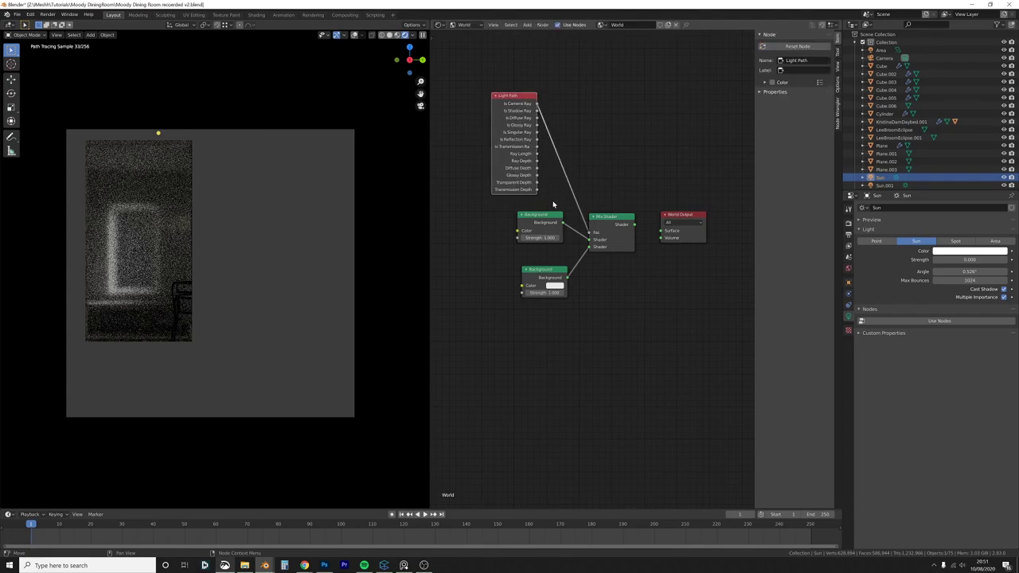
pyautogui.moveTo(555, 224); pyautogui.dragTo(542, 229)
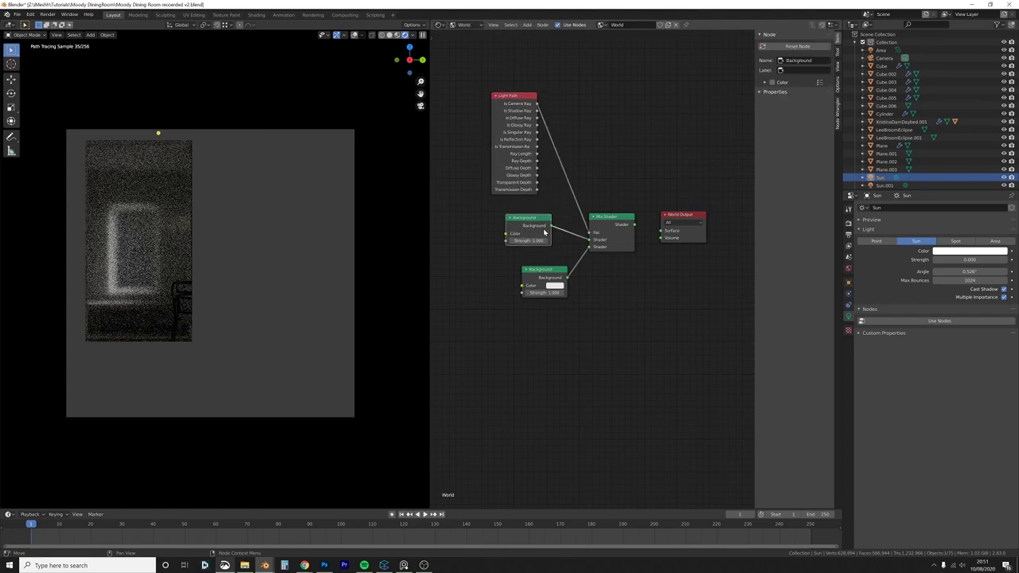
# Step: Preview the upper Background node directly at the World Output, testing strengths of 0 and 10
pyautogui.click(529, 240)
pyautogui.write('0')
pyautogui.press('Return')
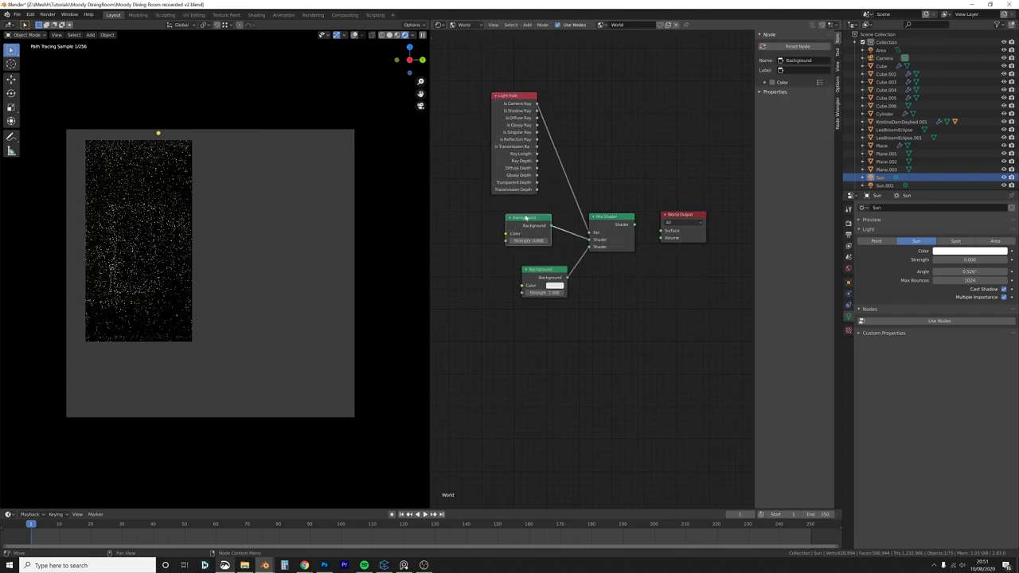
pyautogui.moveTo(533, 225); pyautogui.dragTo(525, 235)
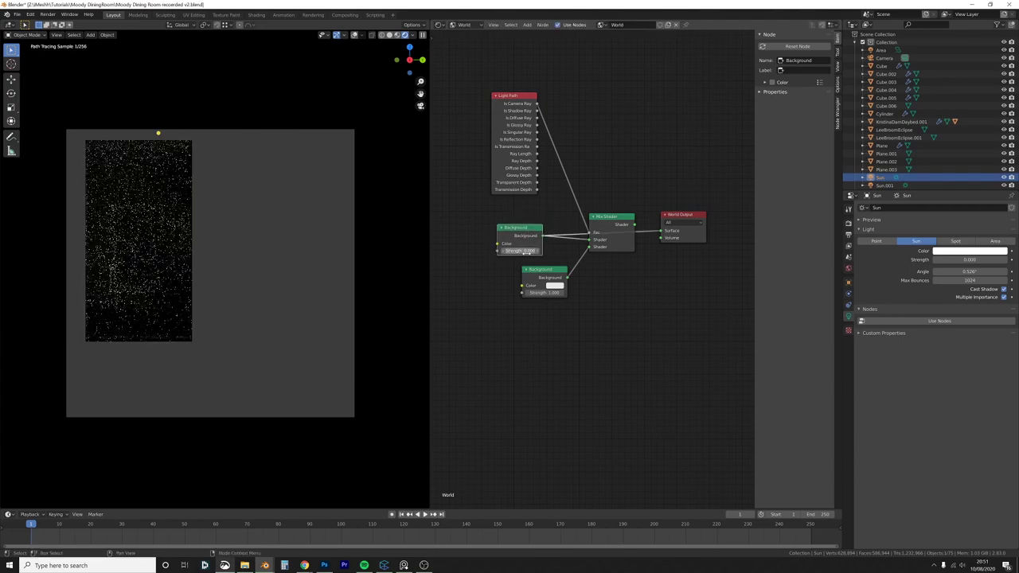
pyautogui.click(519, 251)
pyautogui.write('10')
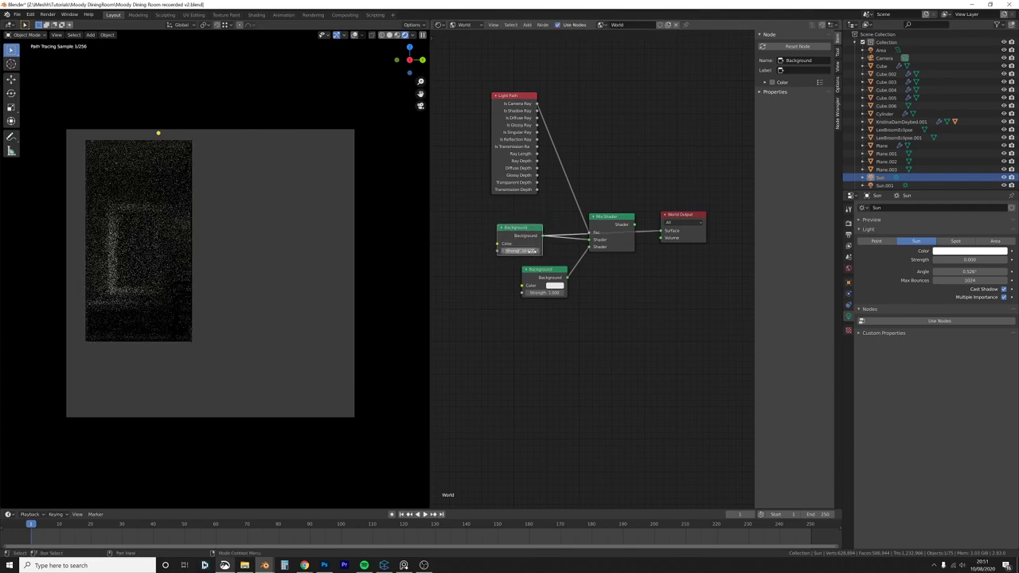
pyautogui.press('Return')
# Step: Space the two Background nodes apart and set the upper Background node's strength to 1
pyautogui.moveTo(530, 233); pyautogui.dragTo(513, 224)
pyautogui.moveTo(542, 273); pyautogui.dragTo(525, 286)
pyautogui.click(512, 242)
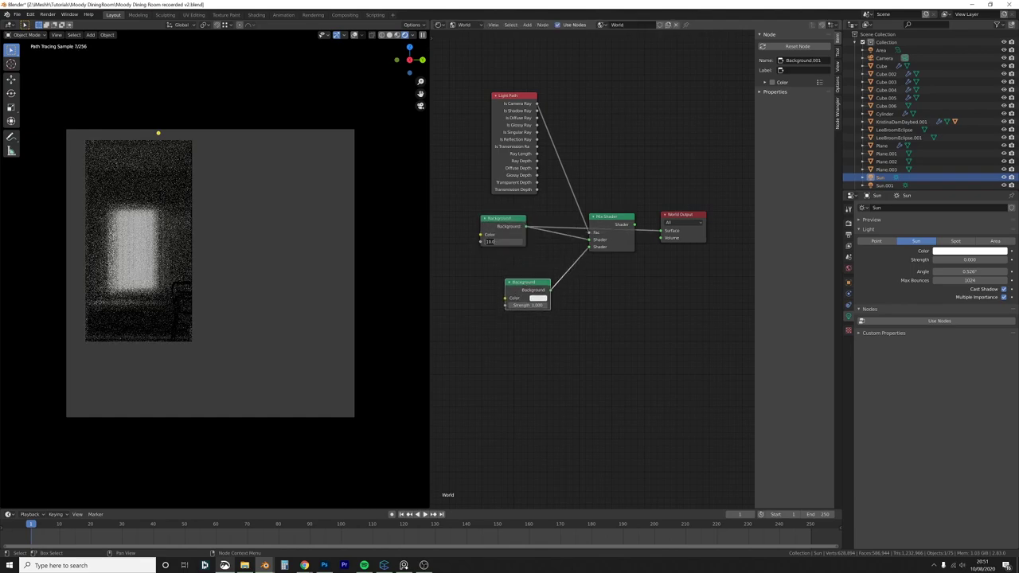
pyautogui.write('1')
pyautogui.press('Return')
# Step: Drive the Mix Shader's factor with Is Transmission Ray from Light Path and connect the Mix Shader to the World Output surface
pyautogui.moveTo(610, 225); pyautogui.dragTo(611, 197)
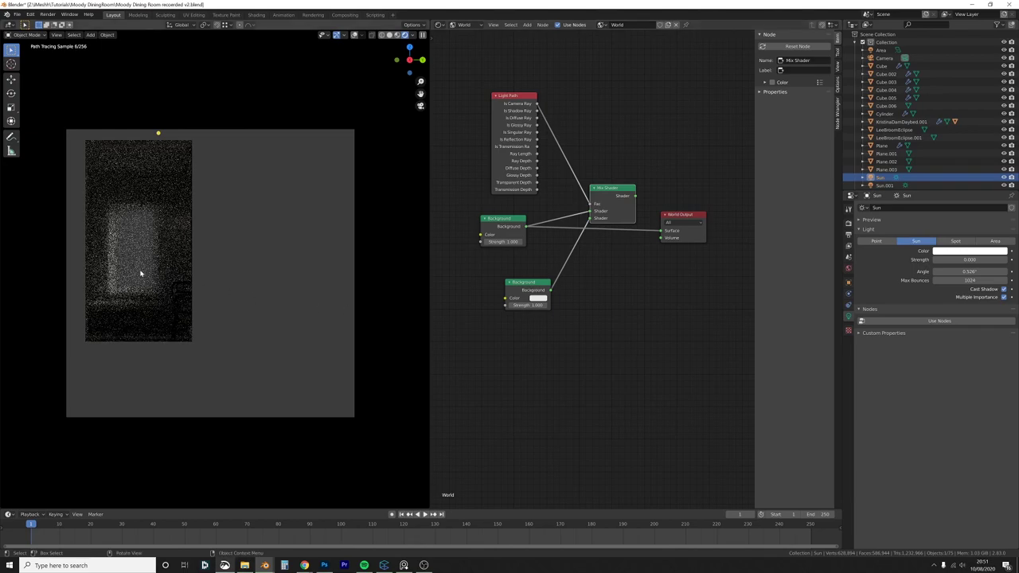
pyautogui.moveTo(538, 146); pyautogui.dragTo(589, 213)
pyautogui.moveTo(537, 149); pyautogui.dragTo(589, 204)
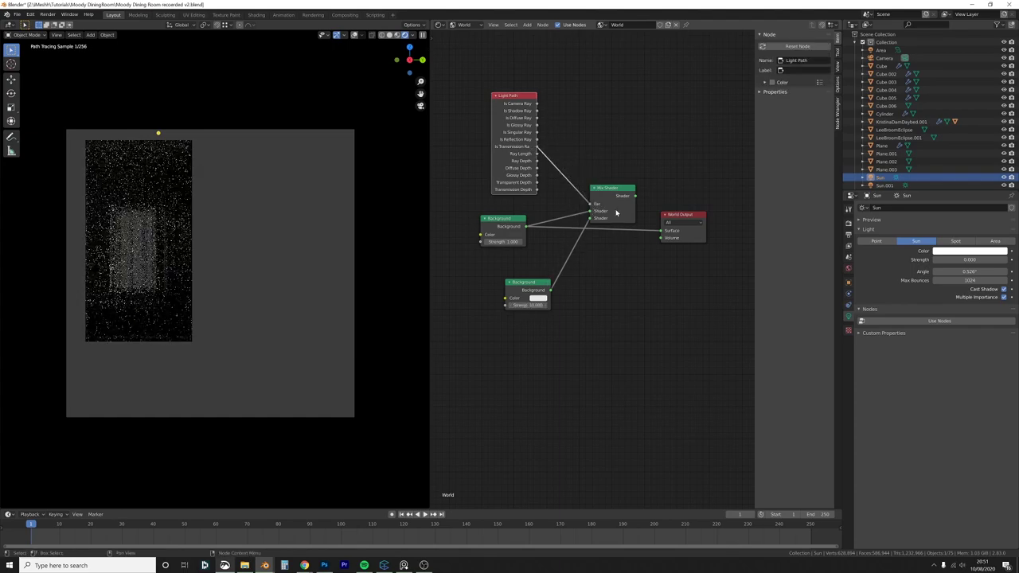
pyautogui.moveTo(635, 196); pyautogui.dragTo(665, 231)
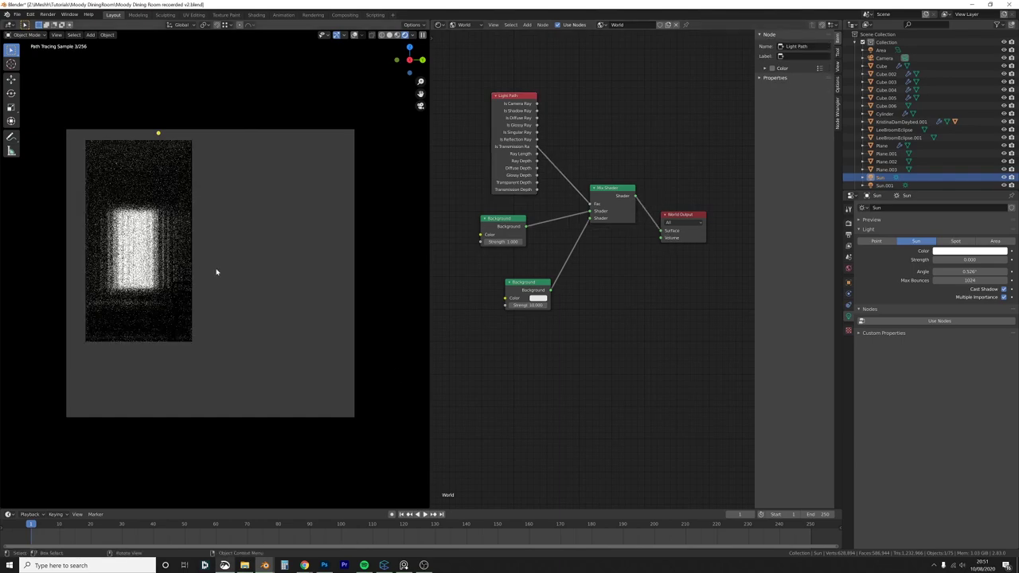
# Step: Switch to the reference image board and examine the interior photo with the bright glass partition
pyautogui.hotkey('alt', 'Tab')
pyautogui.moveTo(799, 255); pyautogui.dragTo(642, 270, button='middle')
pyautogui.scroll(3, 647, 272)
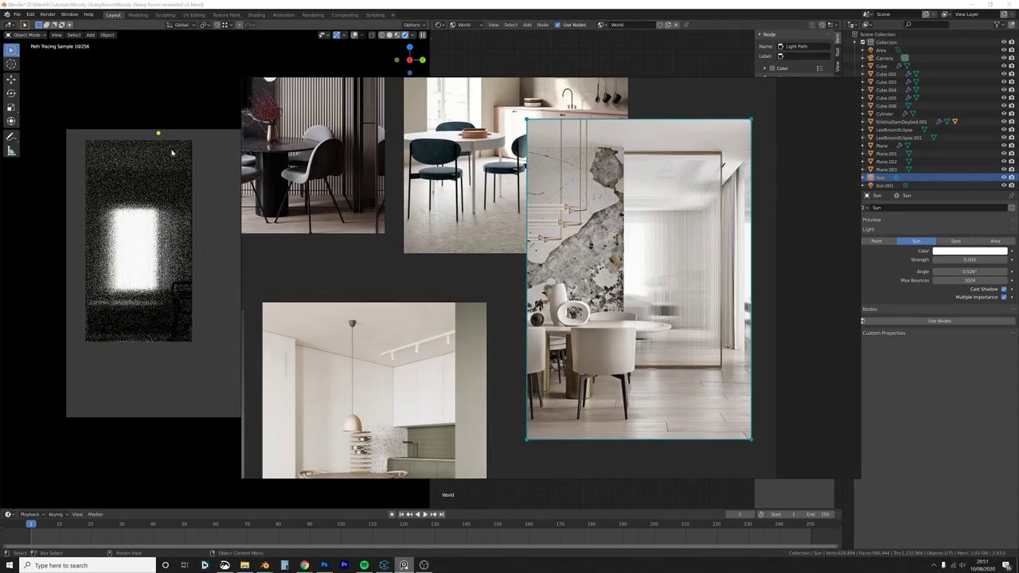
pyautogui.hotkey('alt', 'Tab')
# Step: Set the lower Background node's strength to 2
pyautogui.press('Return')
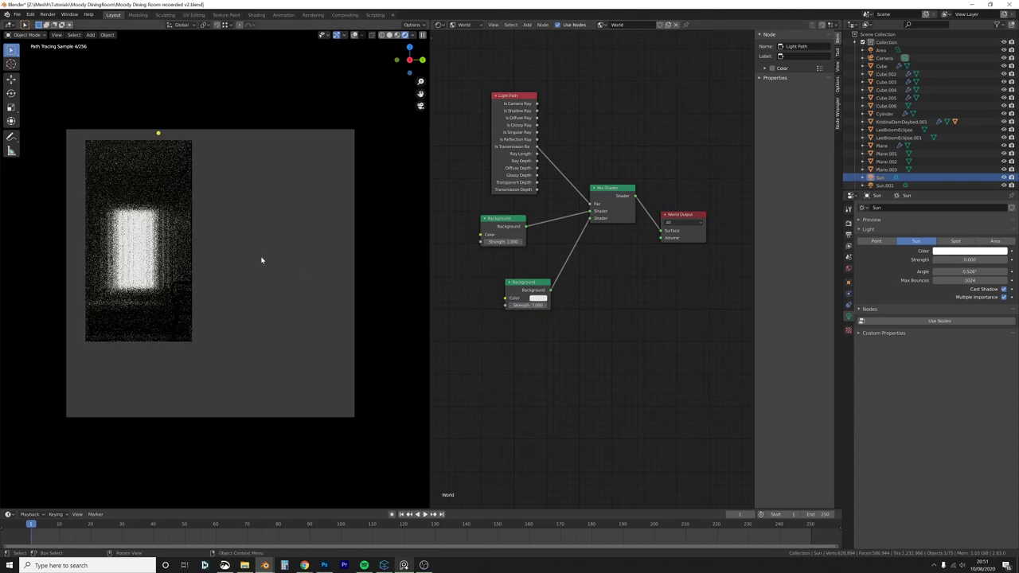
pyautogui.click(517, 306)
pyautogui.write('2')
pyautogui.press('Return')
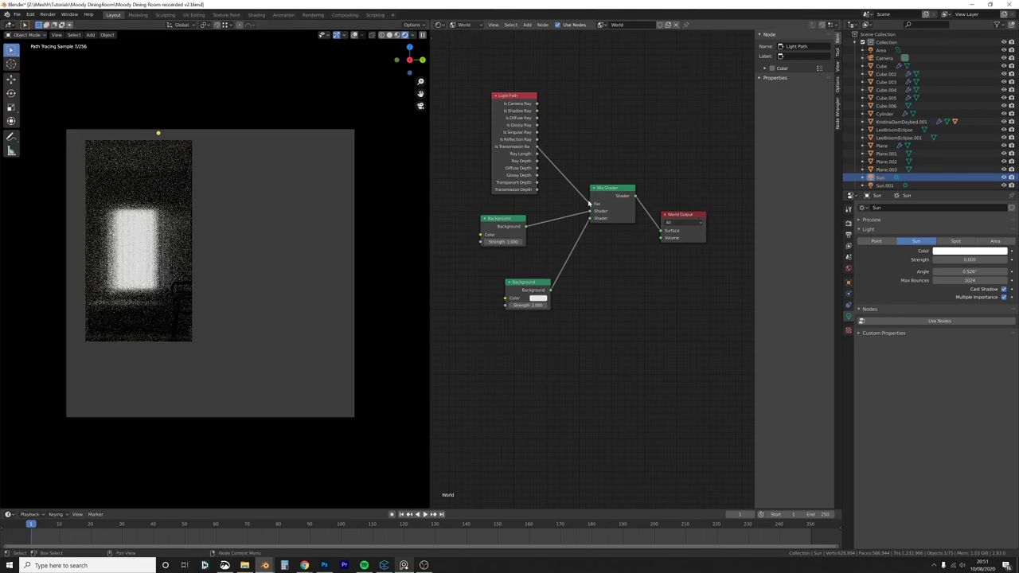
# Step: Extend the rendered preview region to cover the whole camera frame
pyautogui.hotkey('ctrl', 'b')
pyautogui.moveTo(37, 104); pyautogui.dragTo(417, 462)
pyautogui.hotkey('ctrl', 'alt', 'b')
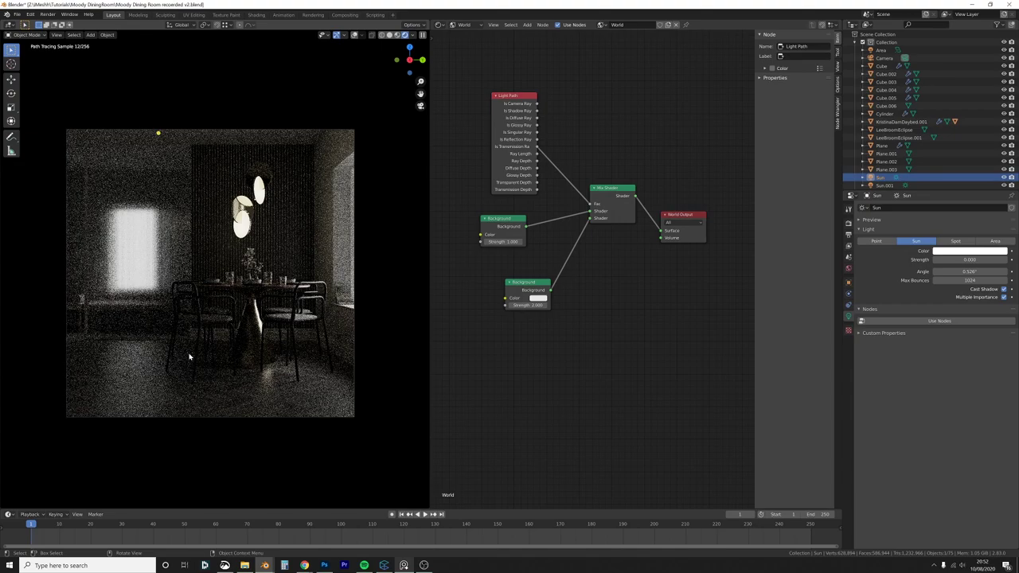
# Step: Display the camera view in solid shading and turn the node editor into a 3D viewport showing a wireframe top view
pyautogui.press('z')
pyautogui.click(239, 362)
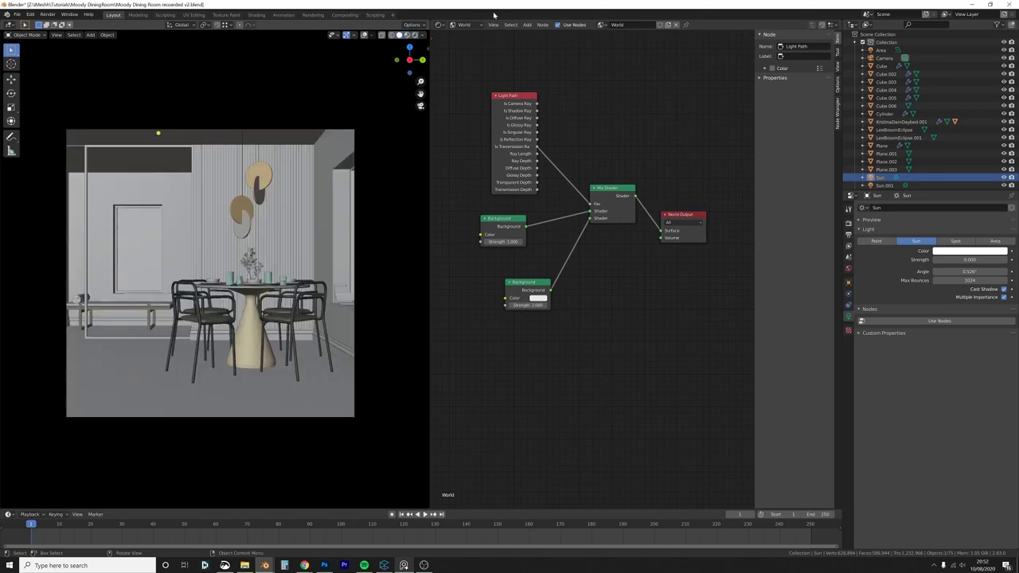
pyautogui.click(439, 24)
pyautogui.click(458, 53)
pyautogui.press('z')
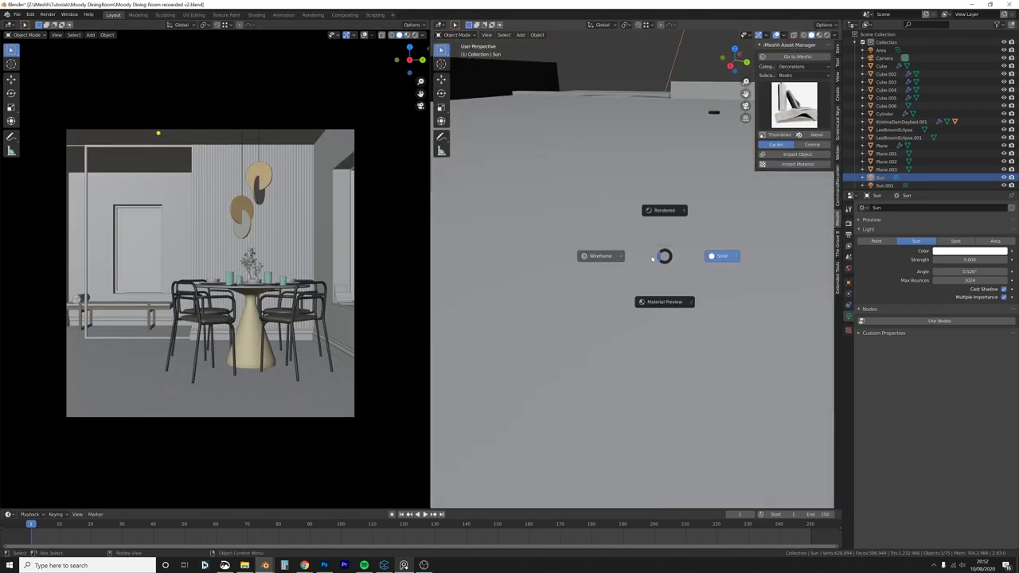
pyautogui.click(597, 254)
pyautogui.press('KP_7')
# Step: Select the dining table, chairs, tableware and pendant lights, and move them about 0.31 m in X and -0.23 m in Y
pyautogui.press('a')
pyautogui.press('a')
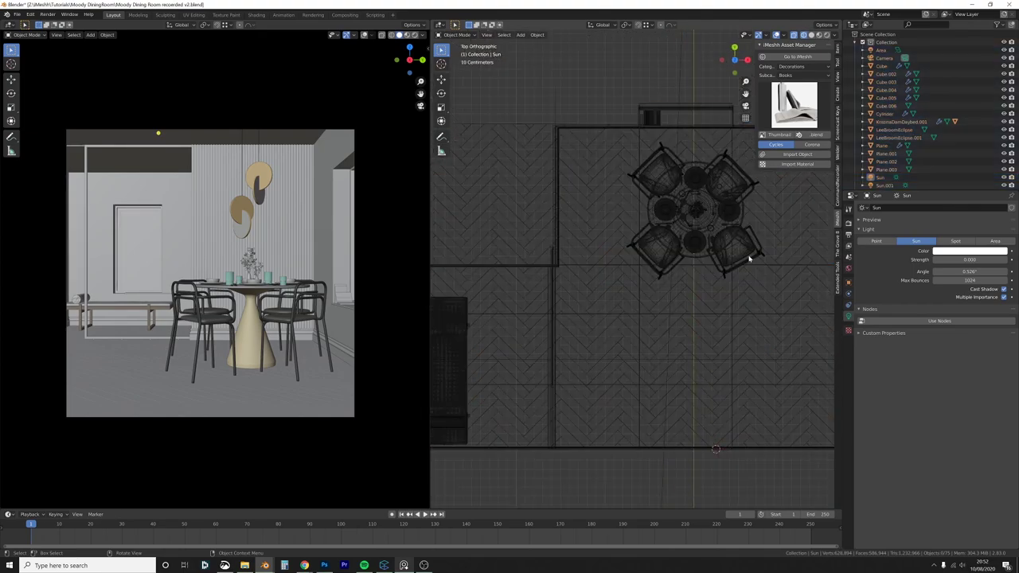
pyautogui.moveTo(766, 283); pyautogui.dragTo(638, 147)
pyautogui.keyDown('shift'); pyautogui.moveTo(749, 223); pyautogui.dragTo(702, 244, button='middle'); pyautogui.keyUp('shift')
pyautogui.press('b')
pyautogui.moveTo(733, 160); pyautogui.dragTo(528, 103, button='middle')
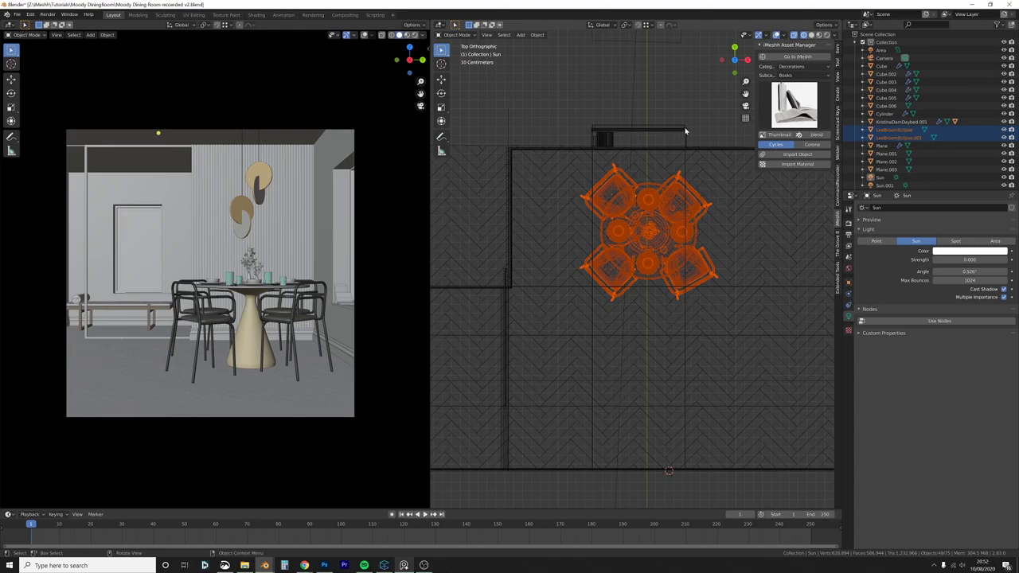
pyautogui.press('g')
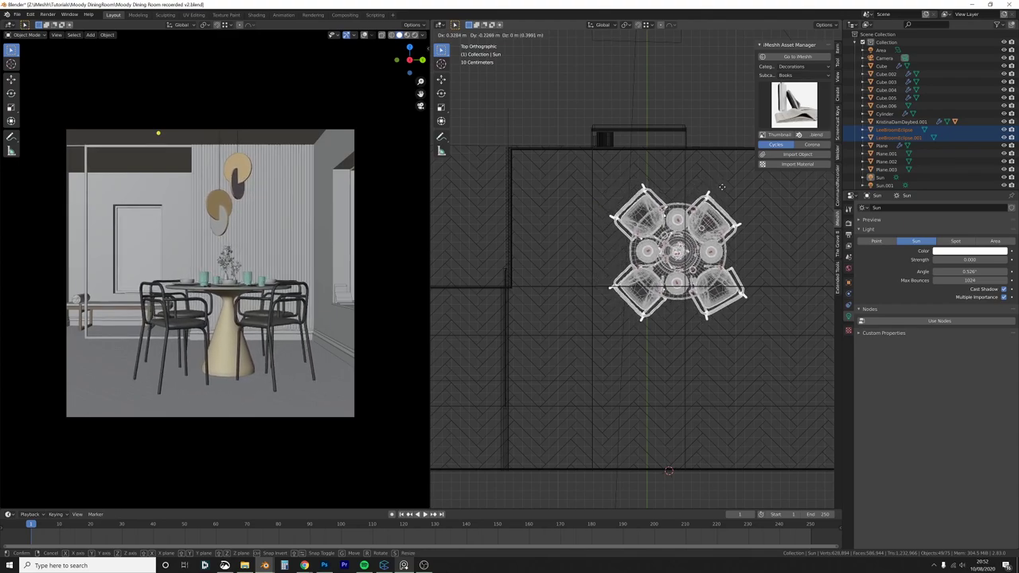
pyautogui.click(721, 189)
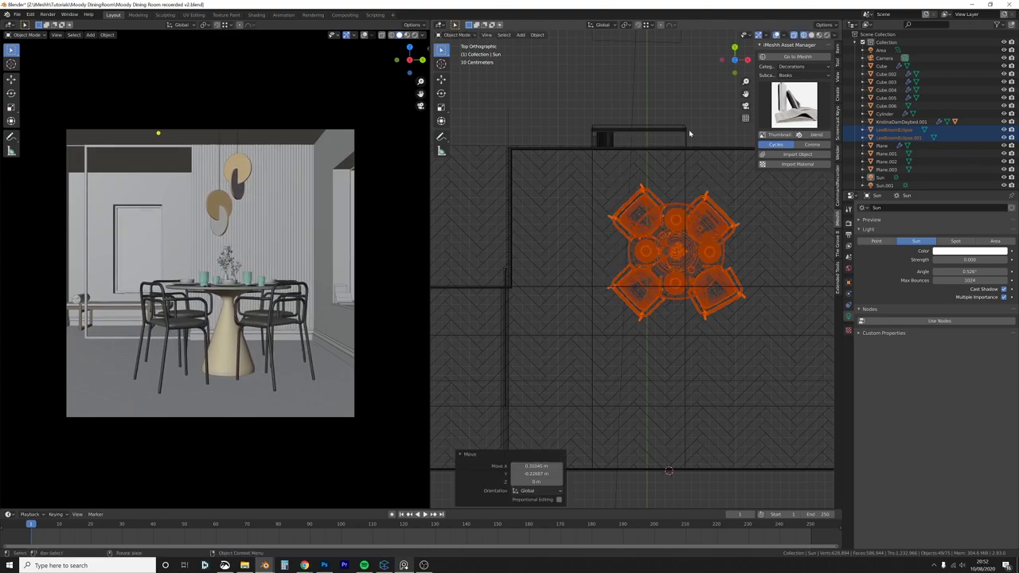
# Step: Return the wireframe viewport to solid shading and the camera view to rendered shading
pyautogui.moveTo(689, 134); pyautogui.dragTo(656, 199, button='middle')
pyautogui.press('z')
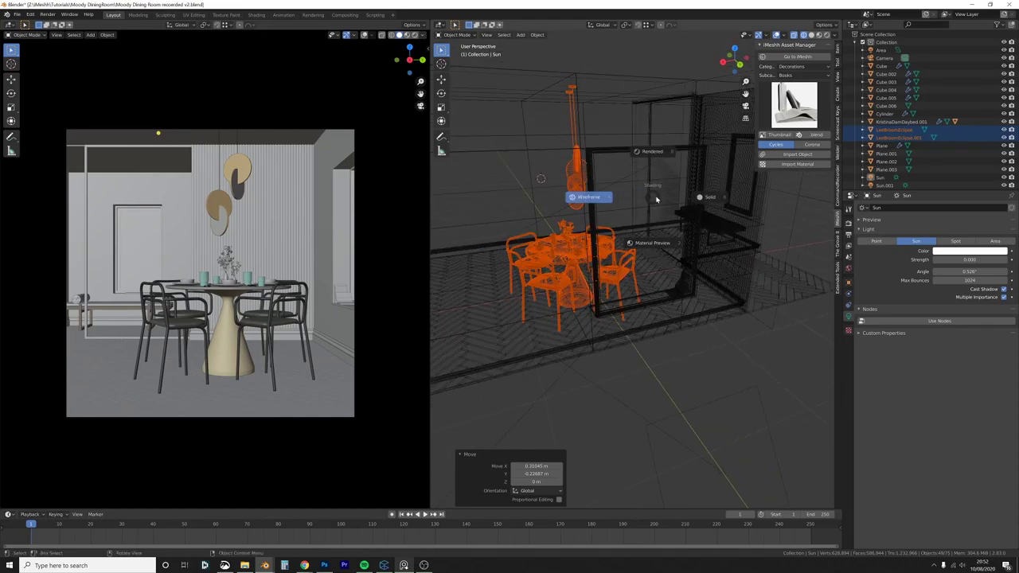
pyautogui.click(702, 202)
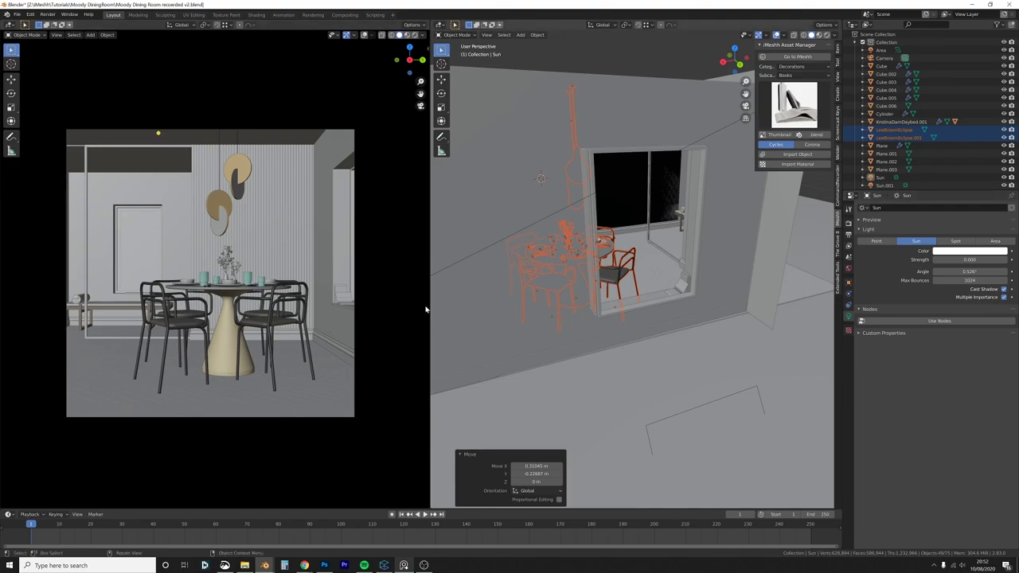
pyautogui.moveTo(446, 306); pyautogui.dragTo(596, 250, button='middle')
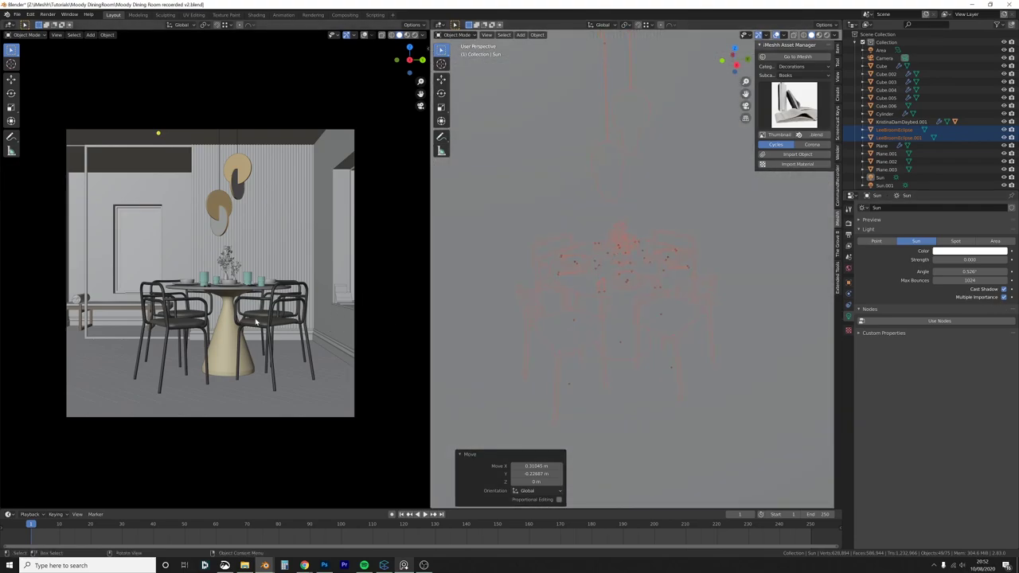
pyautogui.press('z')
pyautogui.click(273, 277)
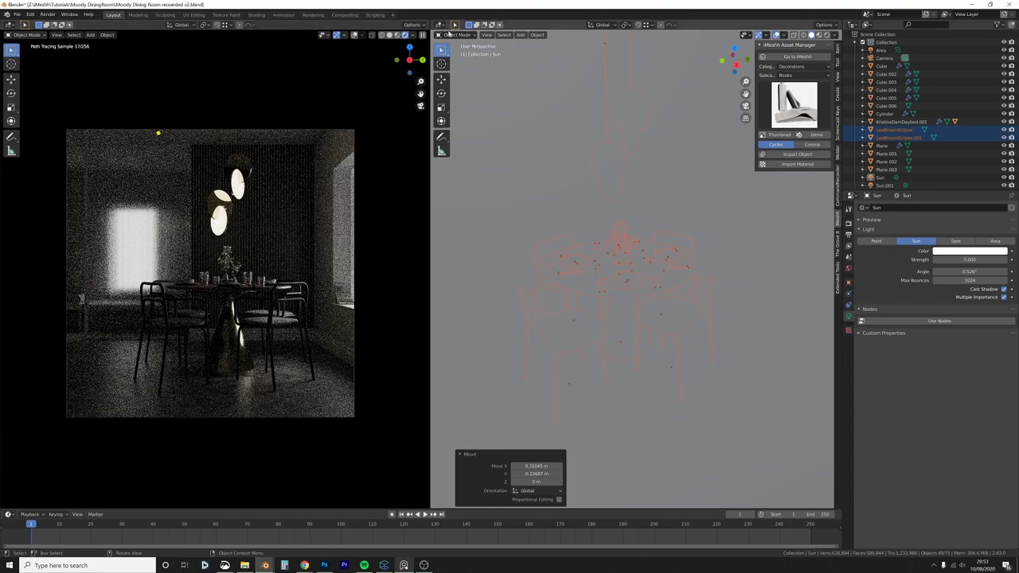
# Step: Select the sun light Sun.001 outside the window and set its strength to 30
pyautogui.moveTo(667, 235); pyautogui.dragTo(623, 251, button='middle')
pyautogui.scroll(-4, 624, 252)
pyautogui.scroll(-4, 624, 252)
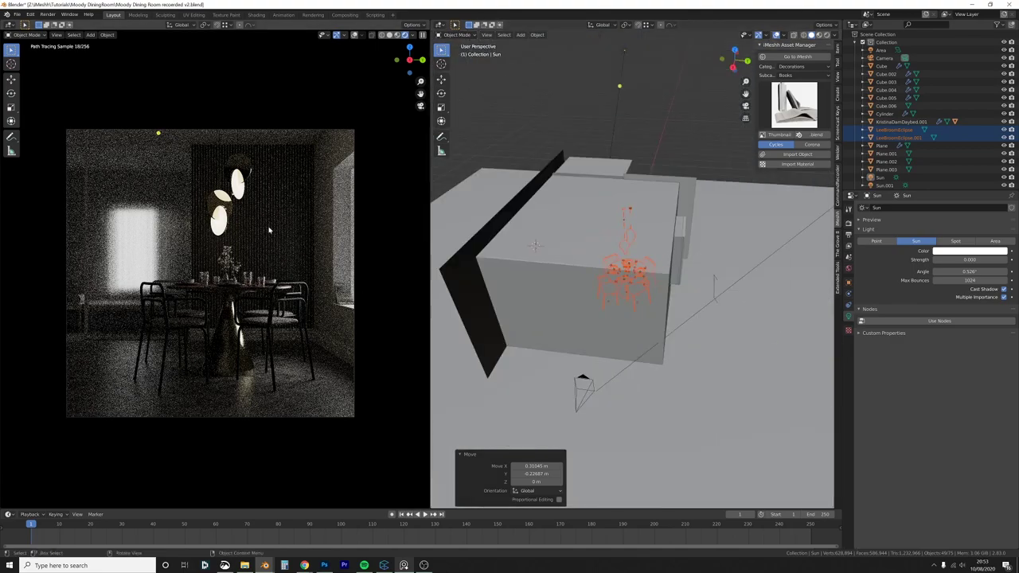
pyautogui.scroll(-3, 595, 197)
pyautogui.moveTo(652, 215); pyautogui.dragTo(703, 229, button='middle')
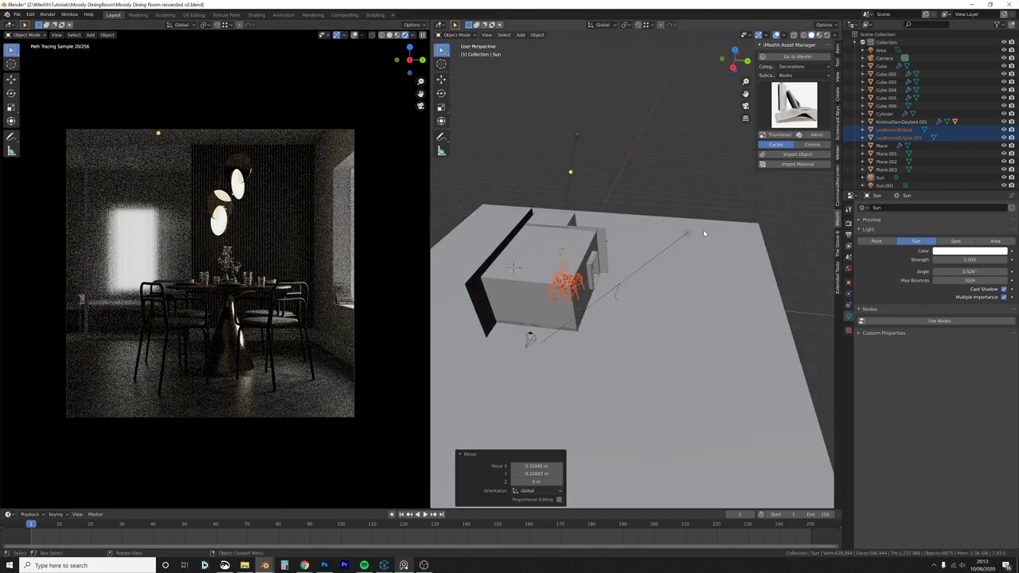
pyautogui.click(687, 232)
pyautogui.click(969, 260)
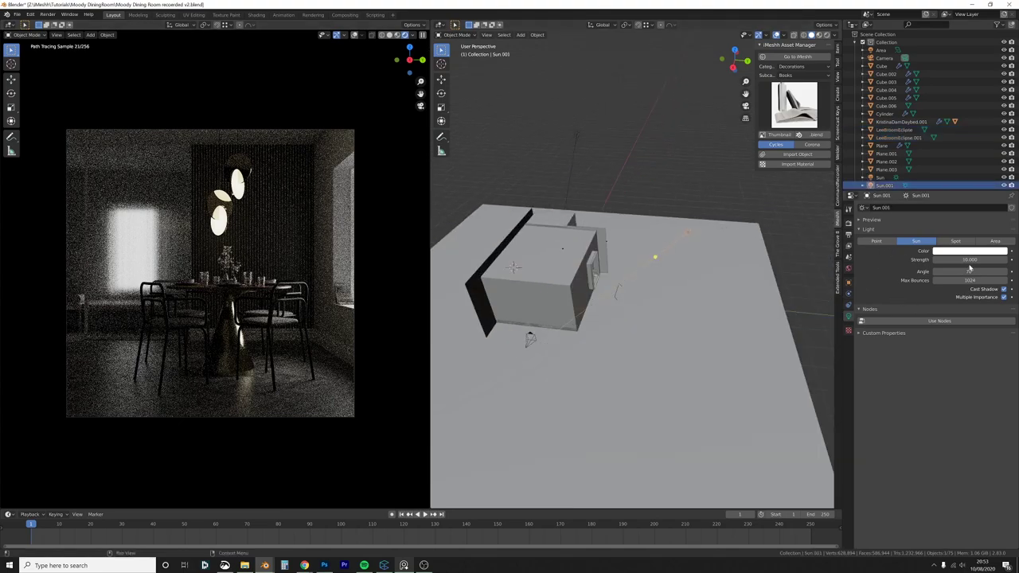
pyautogui.write('10.0')
pyautogui.press('BackSpace')
pyautogui.press('BackSpace')
pyautogui.press('BackSpace')
pyautogui.press('BackSpace')
pyautogui.write('30')
pyautogui.press('Return')
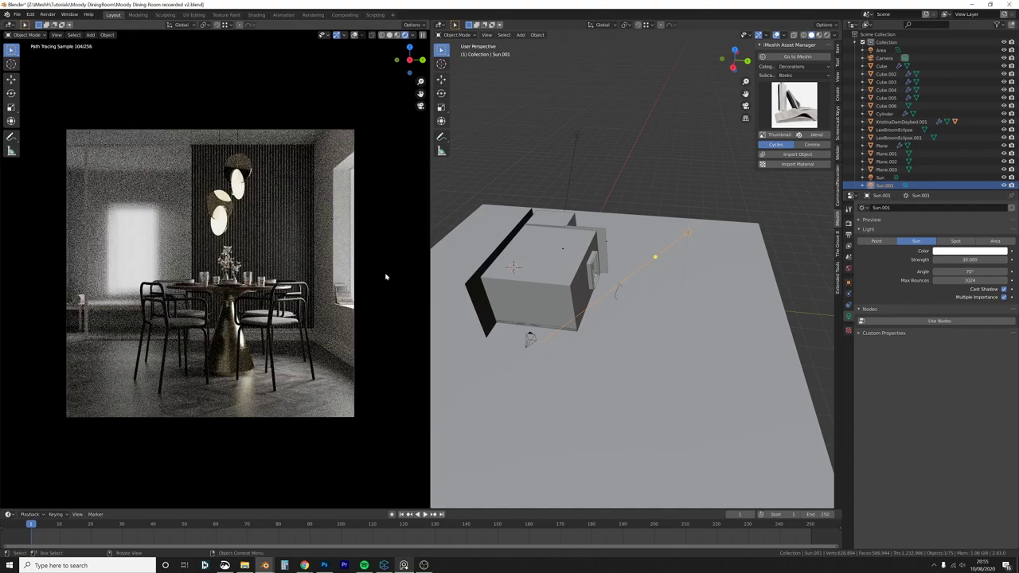
# Step: Bring up the reference image board and place it beside the rendered camera view to compare the lighting
pyautogui.hotkey('alt', 'Tab')
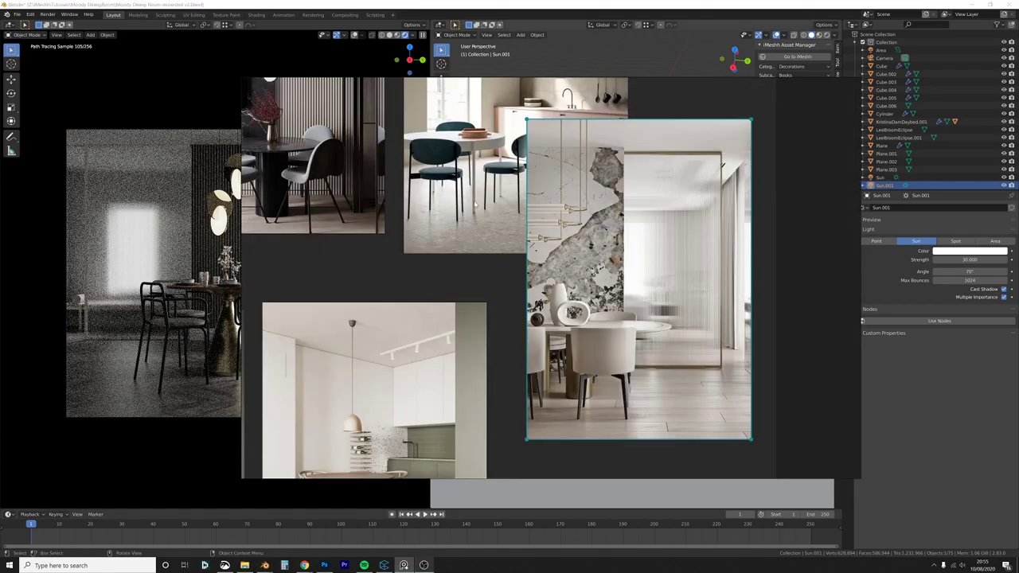
pyautogui.moveTo(475, 204); pyautogui.dragTo(487, 328, button='middle')
pyautogui.scroll(-3, 688, 301)
pyautogui.moveTo(369, 108); pyautogui.dragTo(561, 91, button='right')
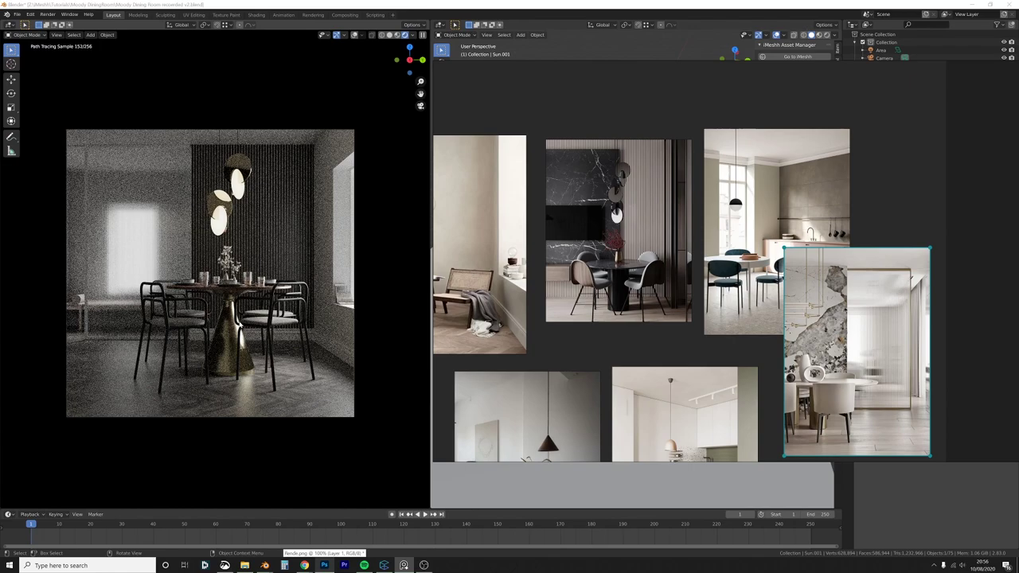
# Step: Select the dried money plant on the table and examine its leaves up close in the rendered view
pyautogui.click(246, 283)
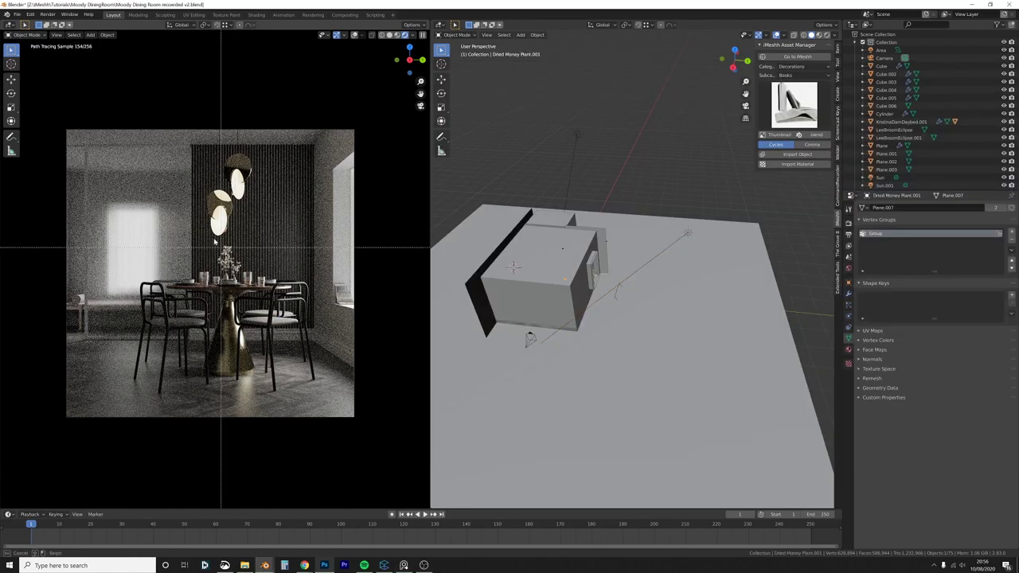
pyautogui.moveTo(244, 273); pyautogui.dragTo(245, 273)
pyautogui.scroll(8, 245, 275)
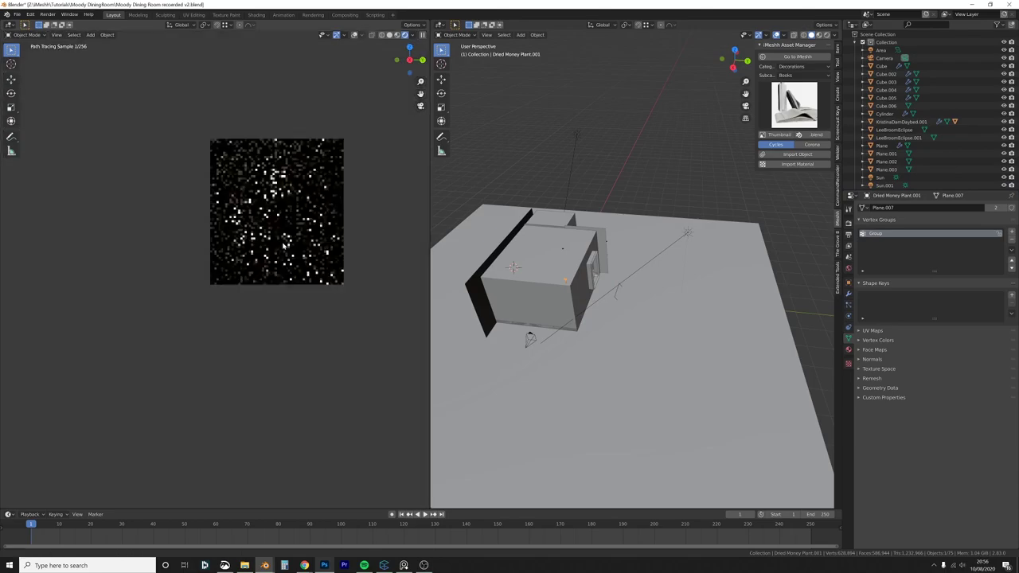
pyautogui.keyDown('shift'); pyautogui.moveTo(296, 243); pyautogui.dragTo(260, 267, button='middle'); pyautogui.keyUp('shift')
pyautogui.scroll(1, 261, 267)
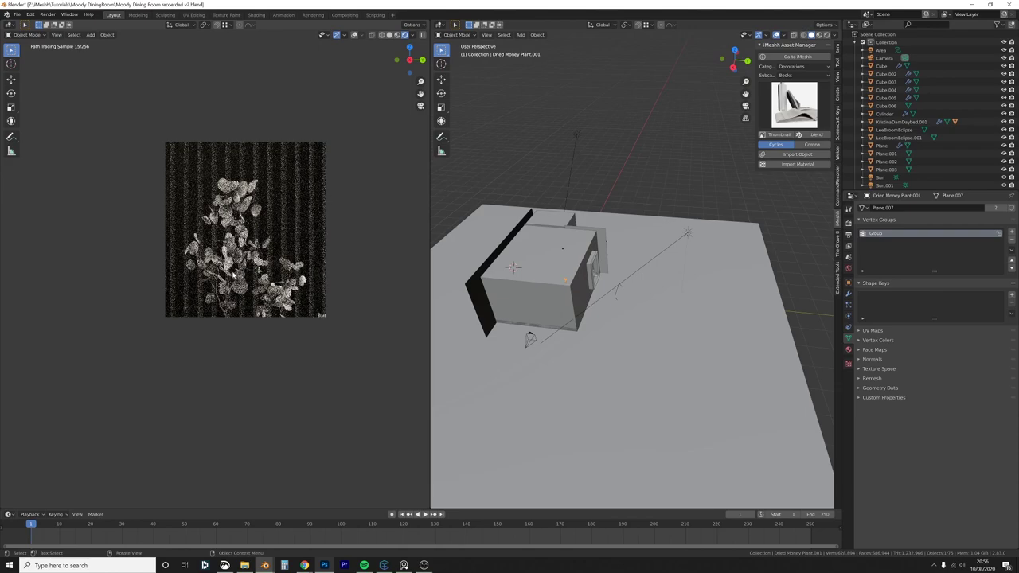
pyautogui.scroll(-8, 234, 280)
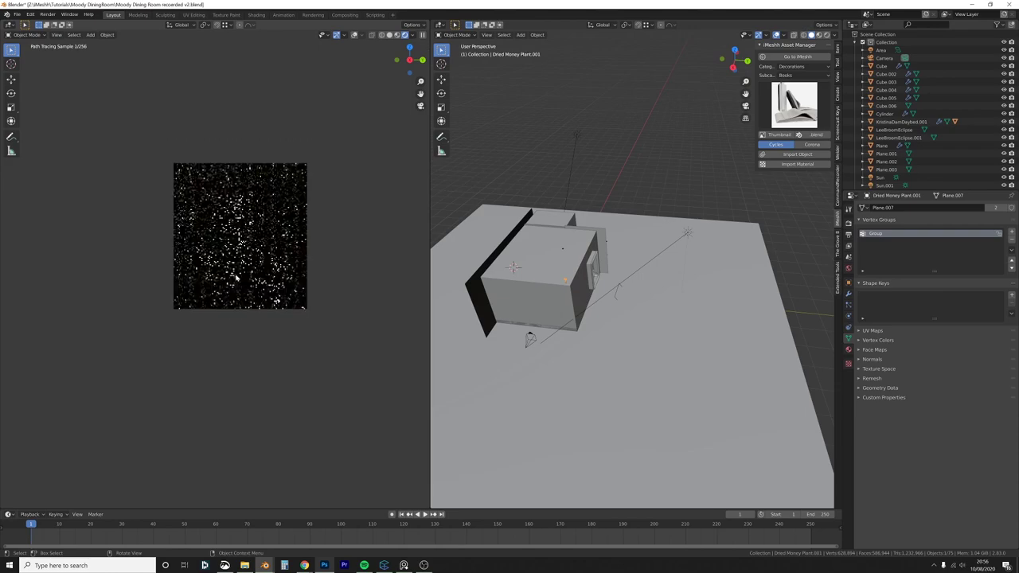
# Step: Clear the render region in the camera view and switch that view to solid shading
pyautogui.hotkey('ctrl', 'alt', 'b')
pyautogui.press('z')
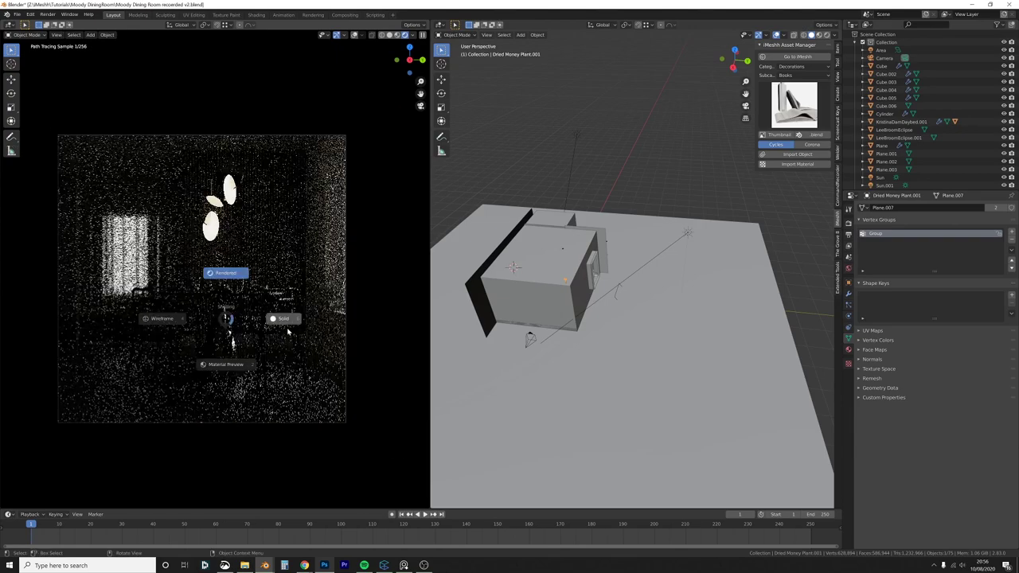
pyautogui.click(226, 364)
# Step: Import the pampas grass asset with vases from the Indoor subcategory of Plants in the iMeshh library
pyautogui.click(800, 66)
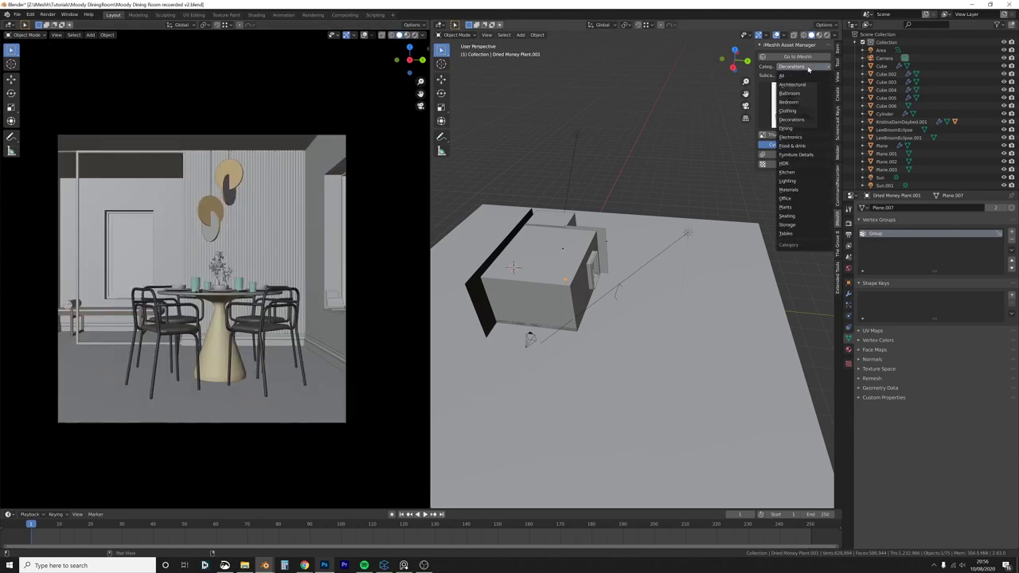
pyautogui.click(788, 207)
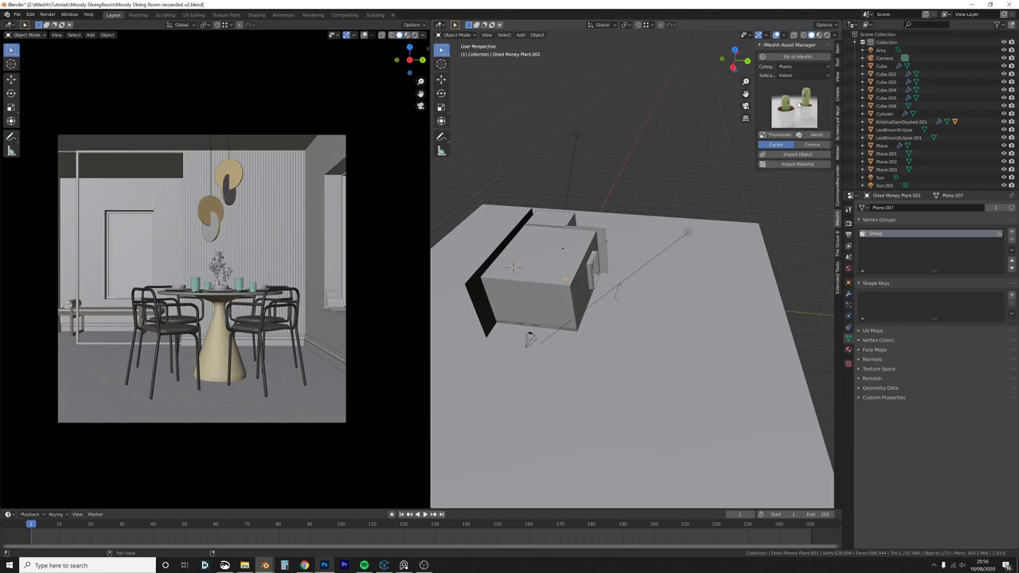
pyautogui.click(796, 105)
pyautogui.click(572, 248)
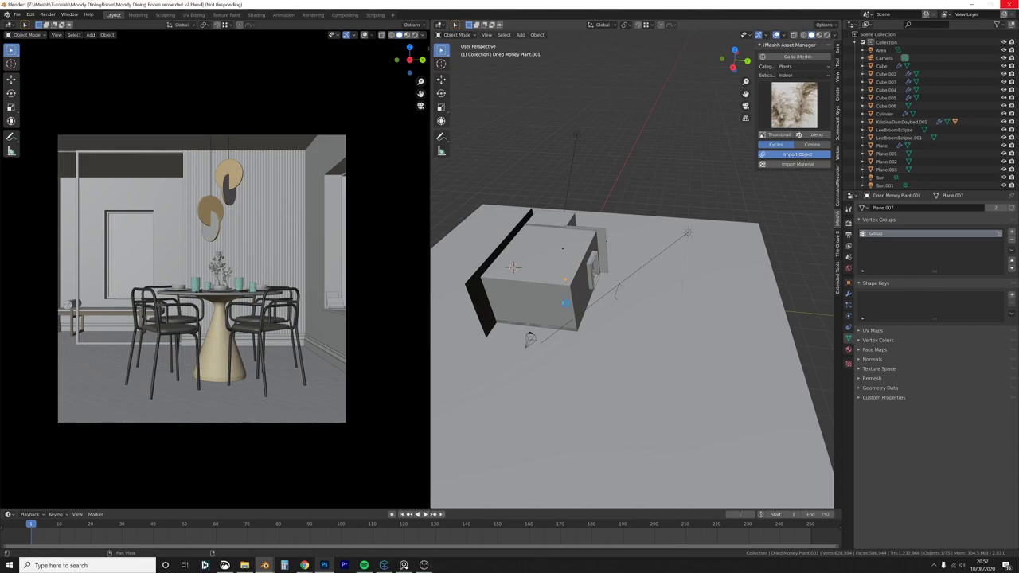
# Step: Move the imported pampas arrangement about 2.41 m along X, placing it in the camera's foreground
pyautogui.scroll(6, 567, 314)
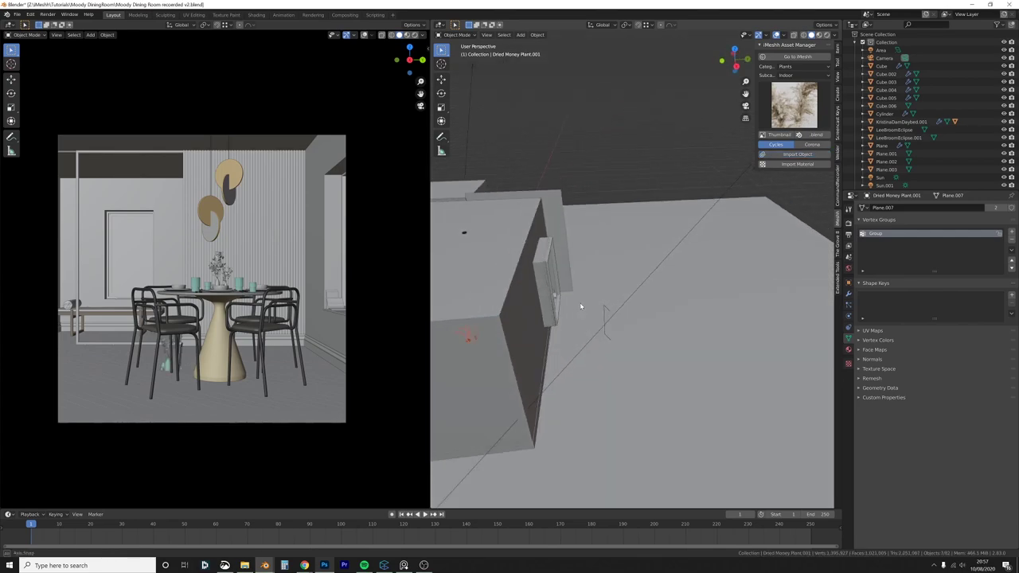
pyautogui.moveTo(580, 304); pyautogui.dragTo(600, 243, button='middle')
pyautogui.press('g')
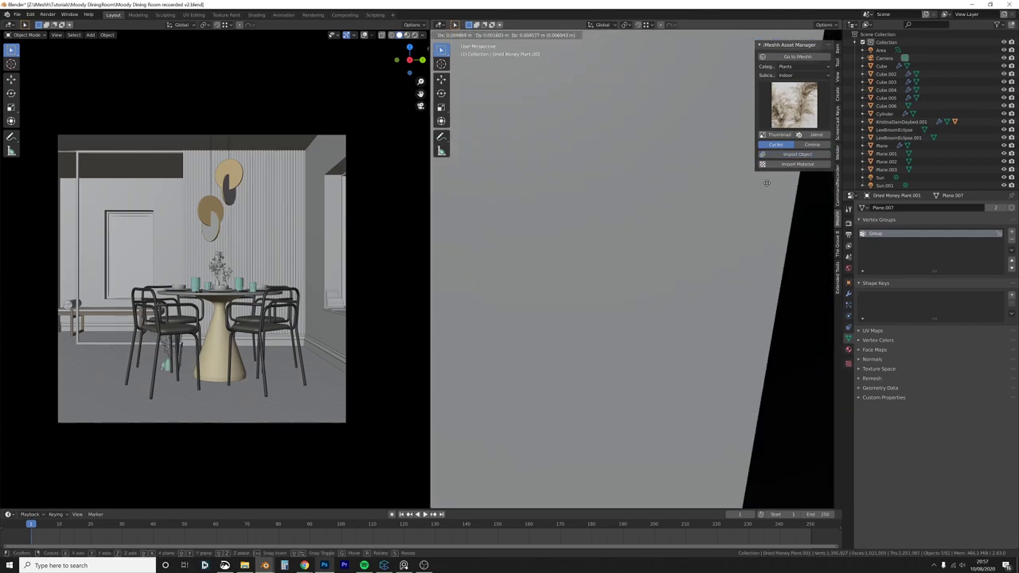
pyautogui.click(521, 244)
pyautogui.scroll(8, 569, 262)
pyautogui.scroll(-6, 625, 241)
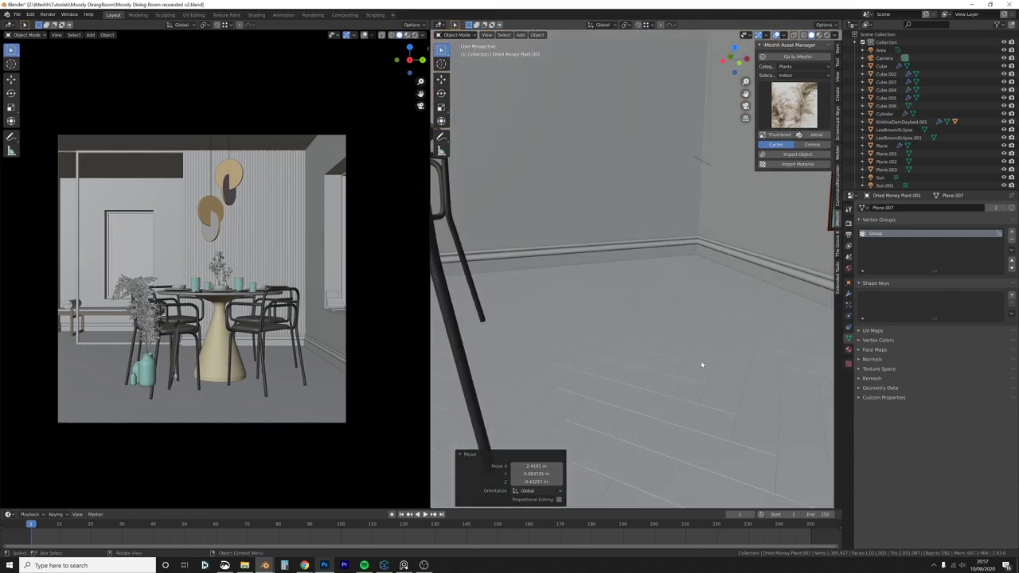
# Step: Isolate the imported arrangement and delete everything in it except the two pampas stems
pyautogui.press('KP_Divide')
pyautogui.click(662, 238)
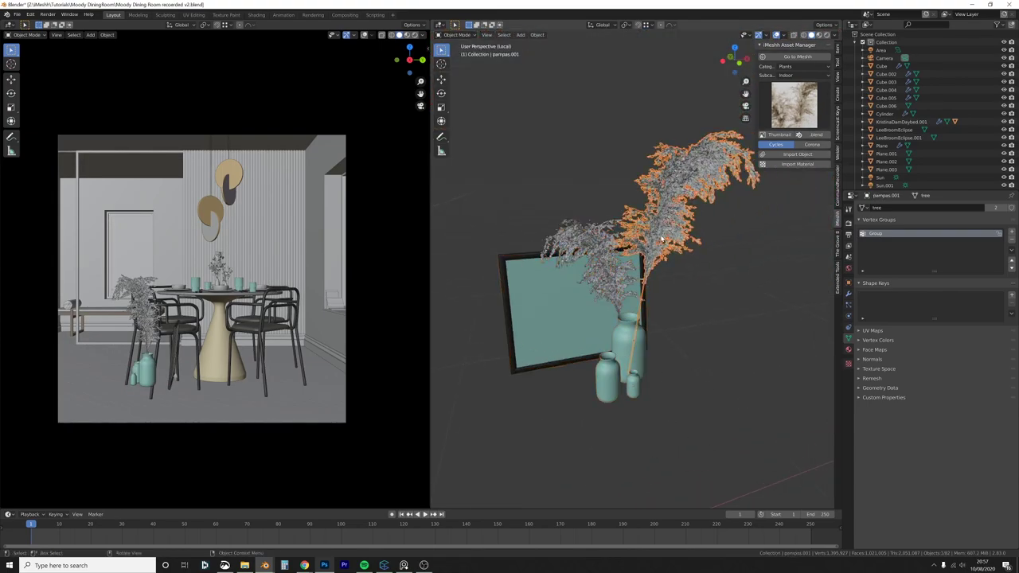
pyautogui.keyDown('shift'); pyautogui.click(615, 270); pyautogui.keyUp('shift')
pyautogui.hotkey('ctrl', 'i')
pyautogui.scroll(-5, 615, 265)
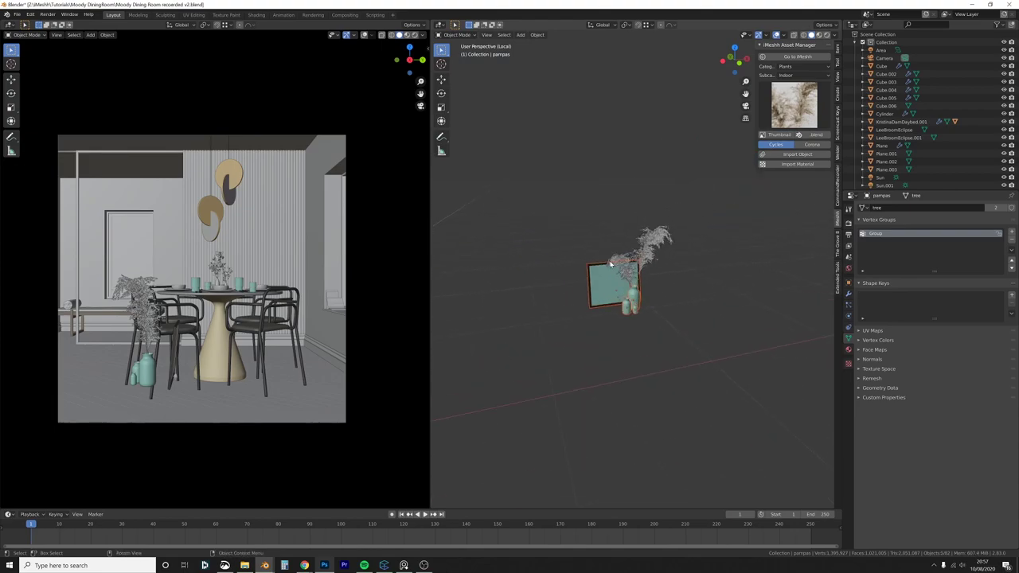
pyautogui.press('Delete')
# Step: Select both pampas stems and leave local view to bring back the whole scene
pyautogui.click(615, 267)
pyautogui.scroll(4, 617, 269)
pyautogui.moveTo(703, 218); pyautogui.dragTo(618, 289)
pyautogui.press('/')
# Step: Try to move the pampas stems along X toward the camera
pyautogui.scroll(-4, 640, 276)
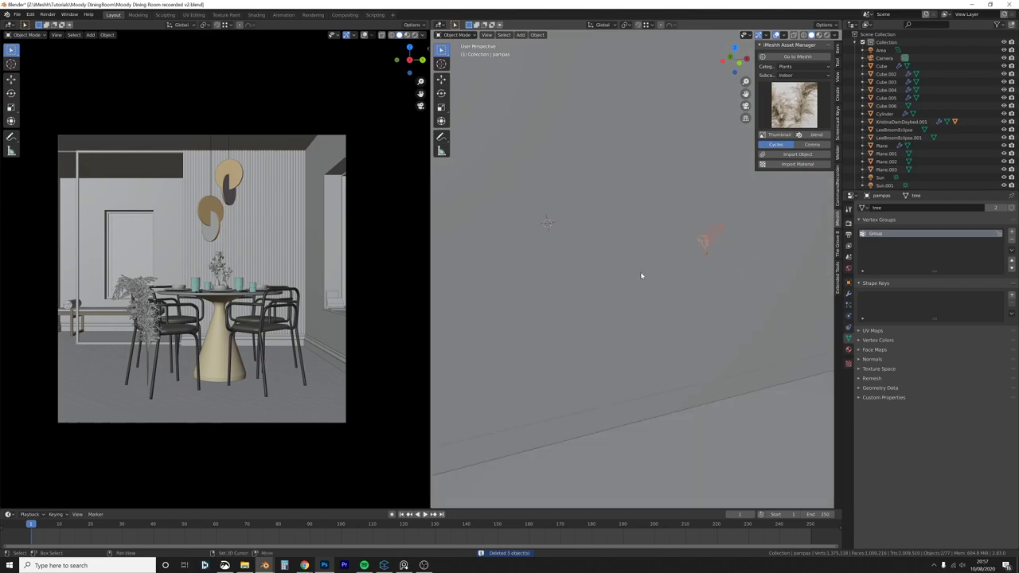
pyautogui.moveTo(642, 275); pyautogui.dragTo(565, 262, button='middle')
pyautogui.scroll(-3, 606, 300)
pyautogui.scroll(-2, 565, 261)
pyautogui.press('g')
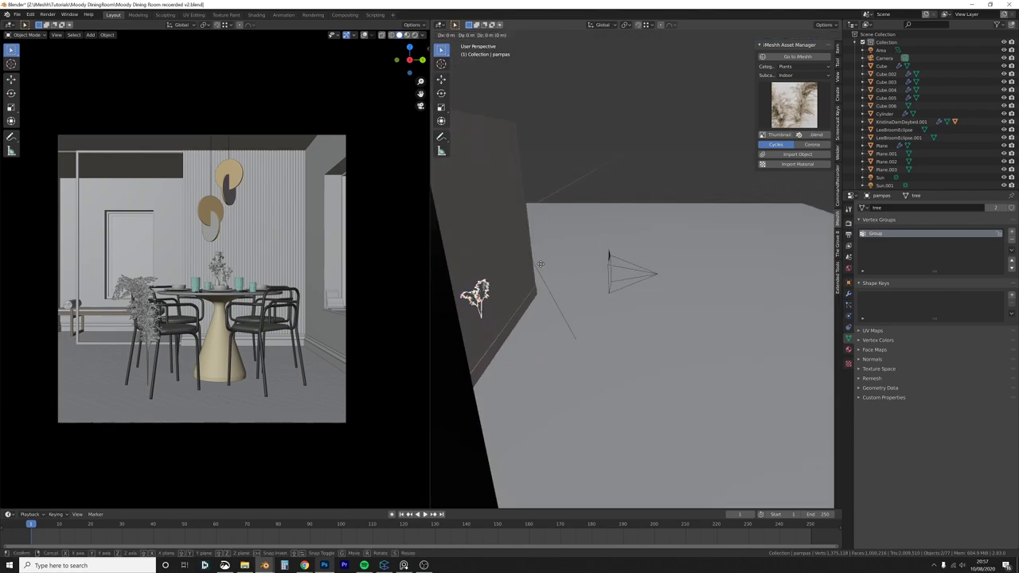
pyautogui.press('x')
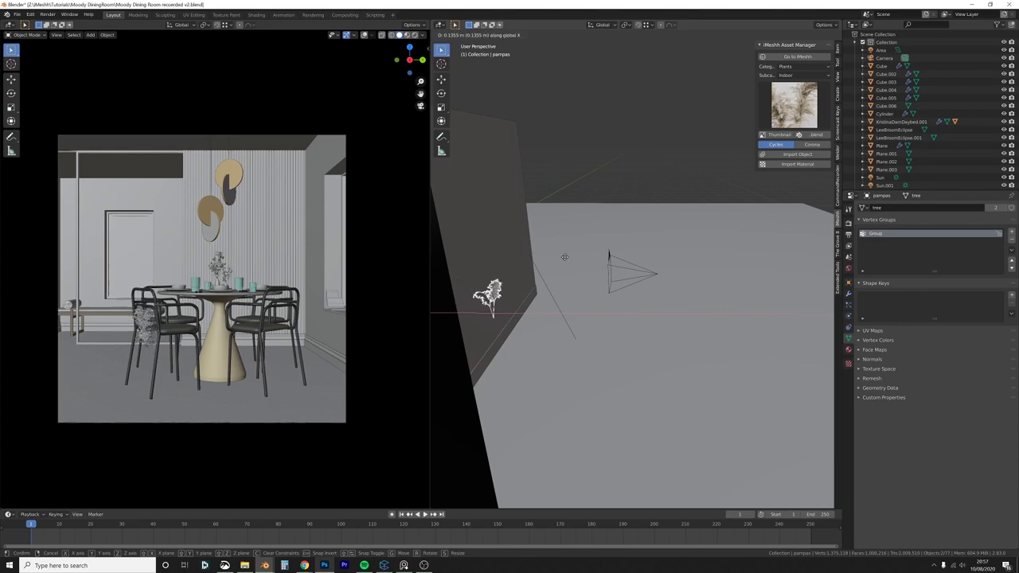
pyautogui.click(562, 260)
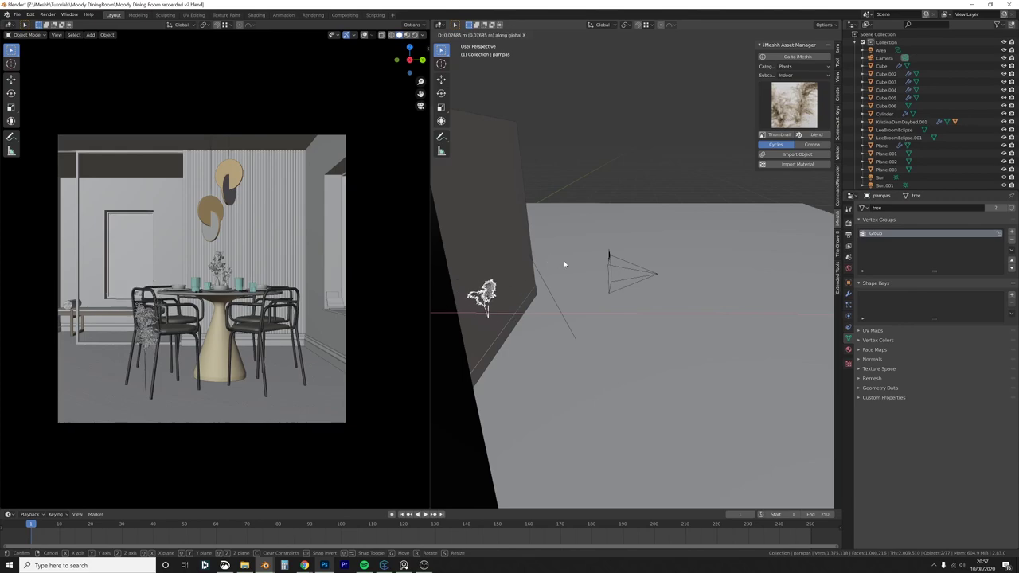
# Step: Select the room shell mesh Cube and enter Edit Mode on its wall nearest the camera
pyautogui.click(609, 256)
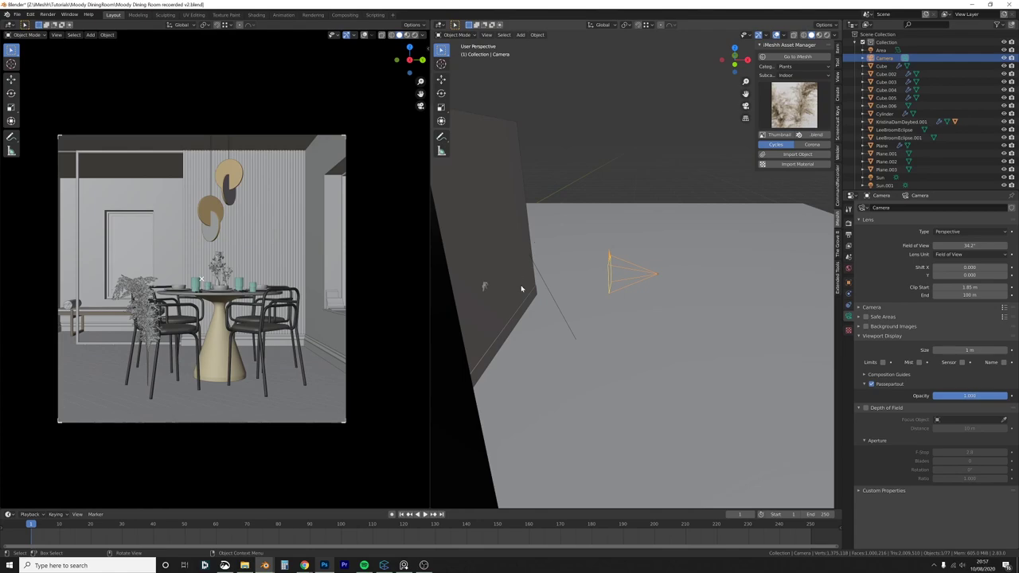
pyautogui.click(523, 290)
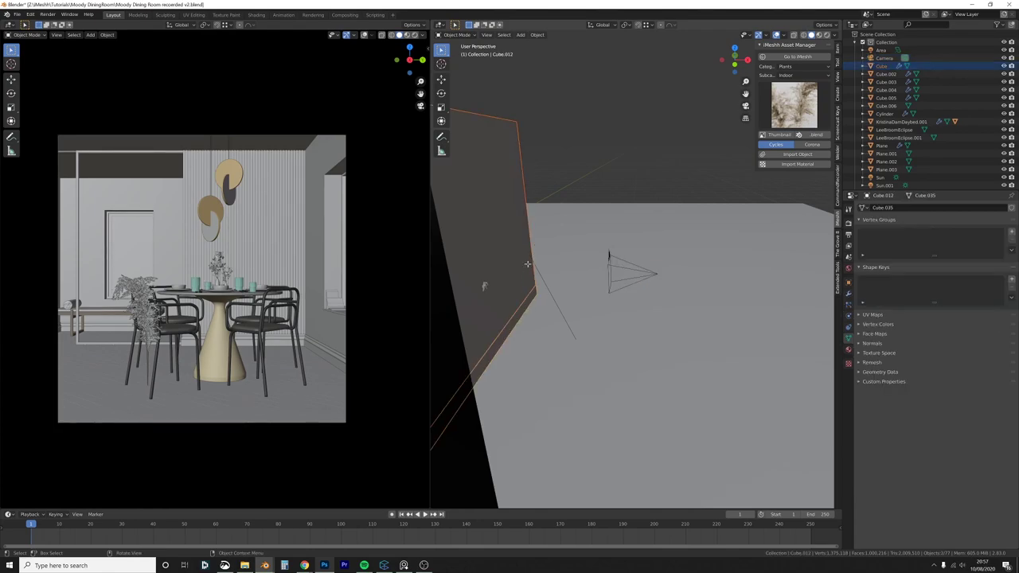
pyautogui.press('Tab')
pyautogui.scroll(-1, 525, 257)
pyautogui.moveTo(525, 257); pyautogui.dragTo(549, 268, button='middle')
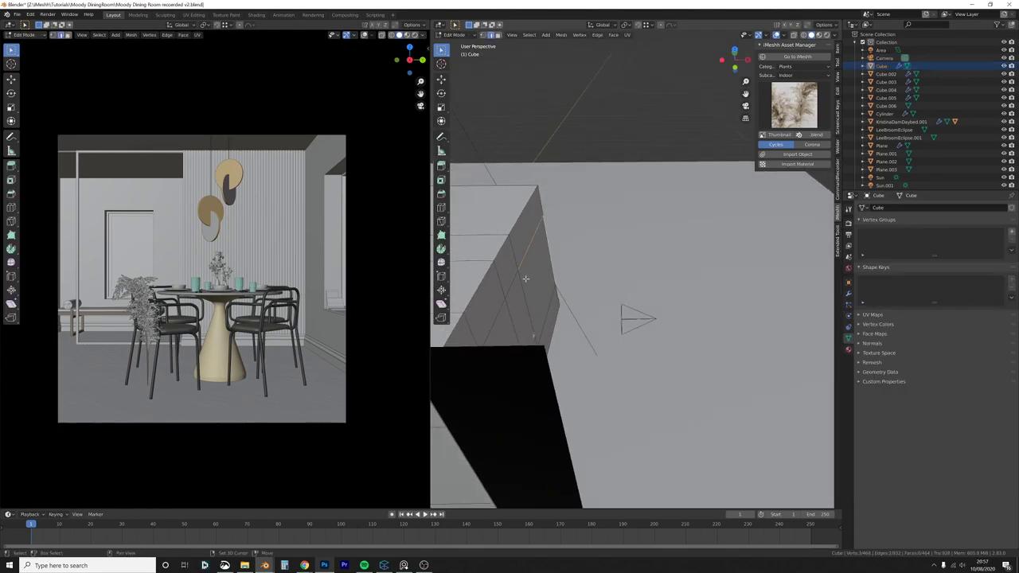
# Step: Extrude all faces of the wall in front of the camera about 1.94 m along X, past the camera, and leave Edit Mode
pyautogui.click(526, 248)
pyautogui.keyDown('shift'); pyautogui.click(538, 286); pyautogui.keyUp('shift')
pyautogui.keyDown('shift'); pyautogui.click(508, 266); pyautogui.keyUp('shift')
pyautogui.keyDown('shift'); pyautogui.click(527, 317); pyautogui.keyUp('shift')
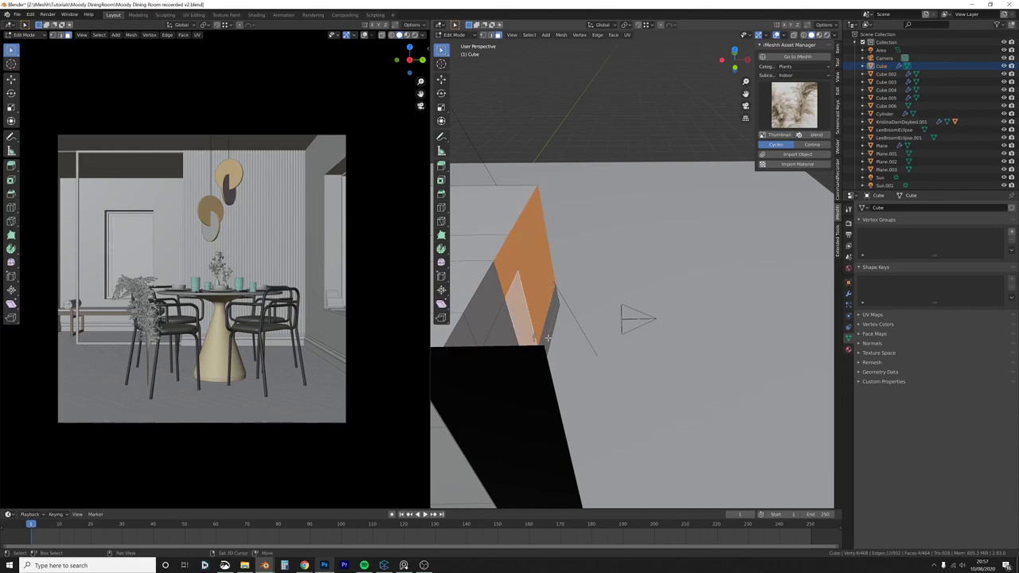
pyautogui.keyDown('shift'); pyautogui.click(548, 337); pyautogui.keyUp('shift')
pyautogui.keyDown('shift'); pyautogui.click(507, 330); pyautogui.keyUp('shift')
pyautogui.keyDown('shift'); pyautogui.click(492, 309); pyautogui.keyUp('shift')
pyautogui.moveTo(499, 327); pyautogui.dragTo(526, 309, button='middle')
pyautogui.keyDown('shift'); pyautogui.click(528, 306); pyautogui.keyUp('shift')
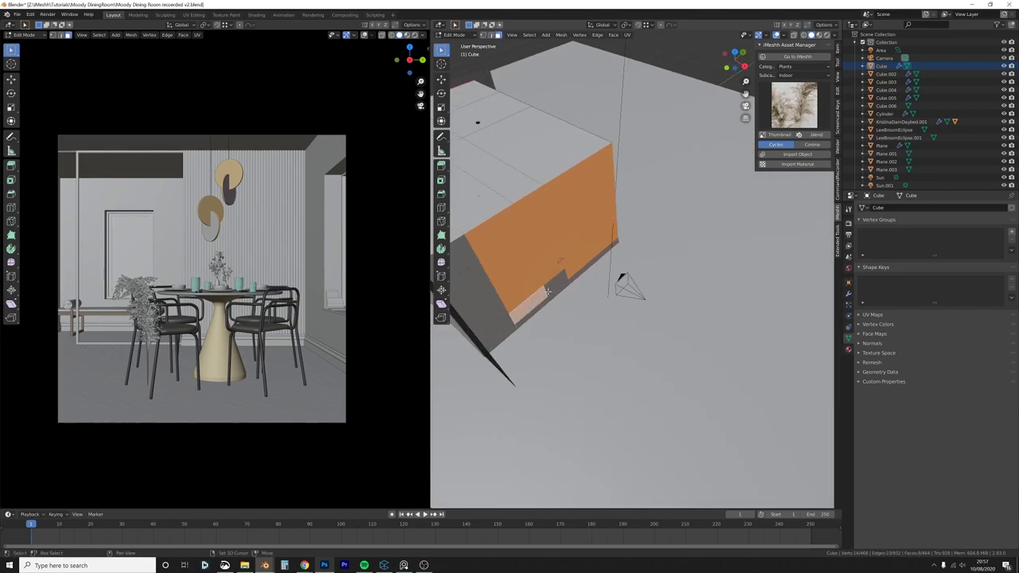
pyautogui.keyDown('shift'); pyautogui.click(477, 303); pyautogui.keyUp('shift')
pyautogui.keyDown('shift'); pyautogui.click(464, 264); pyautogui.keyUp('shift')
pyautogui.keyDown('shift'); pyautogui.click(501, 328); pyautogui.keyUp('shift')
pyautogui.moveTo(588, 312); pyautogui.dragTo(628, 294, button='middle')
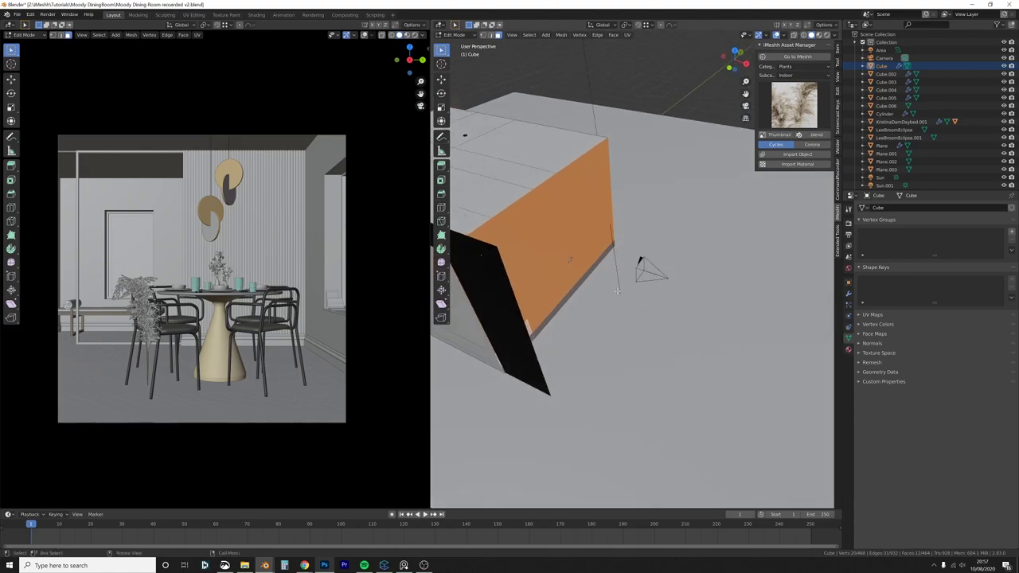
pyautogui.press('e')
pyautogui.press('y')
pyautogui.press('x')
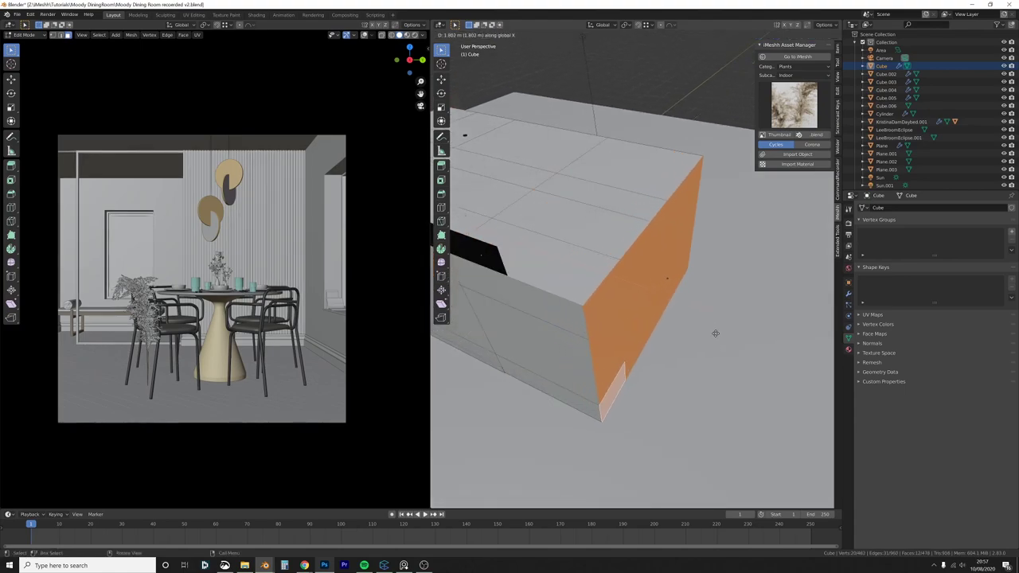
pyautogui.click(720, 335)
pyautogui.scroll(8, 621, 287)
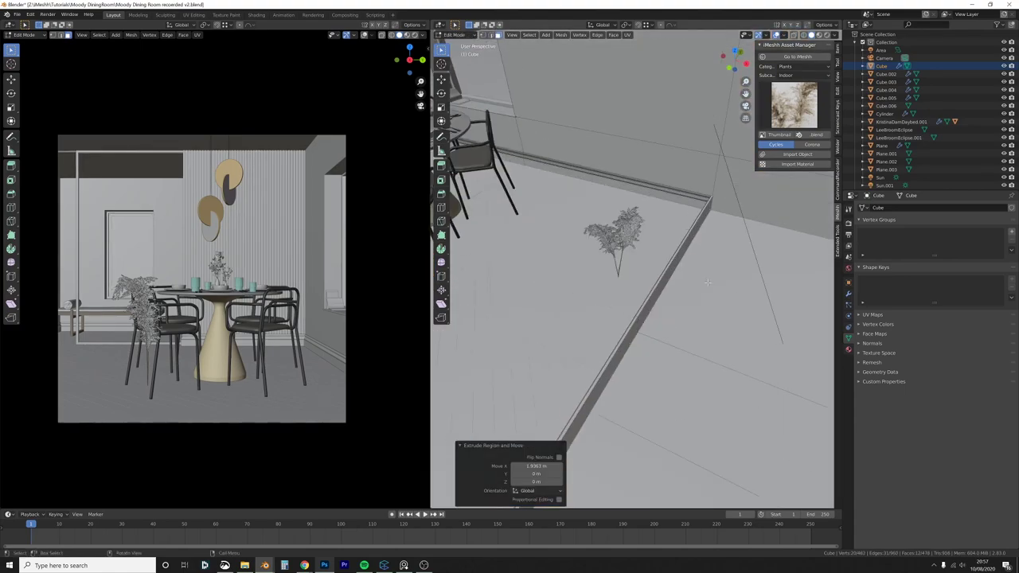
pyautogui.moveTo(621, 287); pyautogui.dragTo(718, 266, button='middle')
pyautogui.scroll(-8, 718, 266)
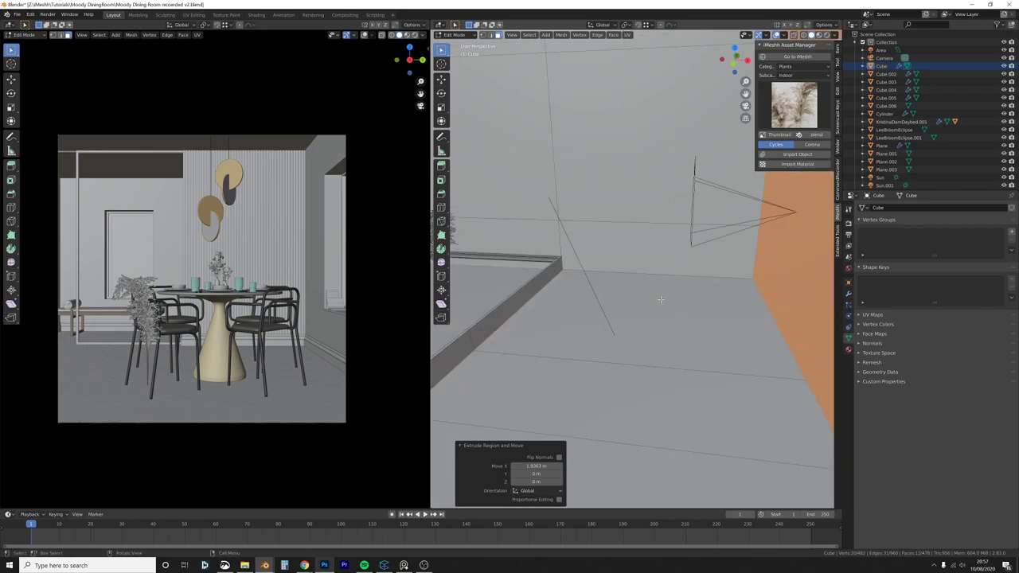
pyautogui.press('Tab')
# Step: Select the camera and set its Clip Start to 0.001 m
pyautogui.click(719, 127)
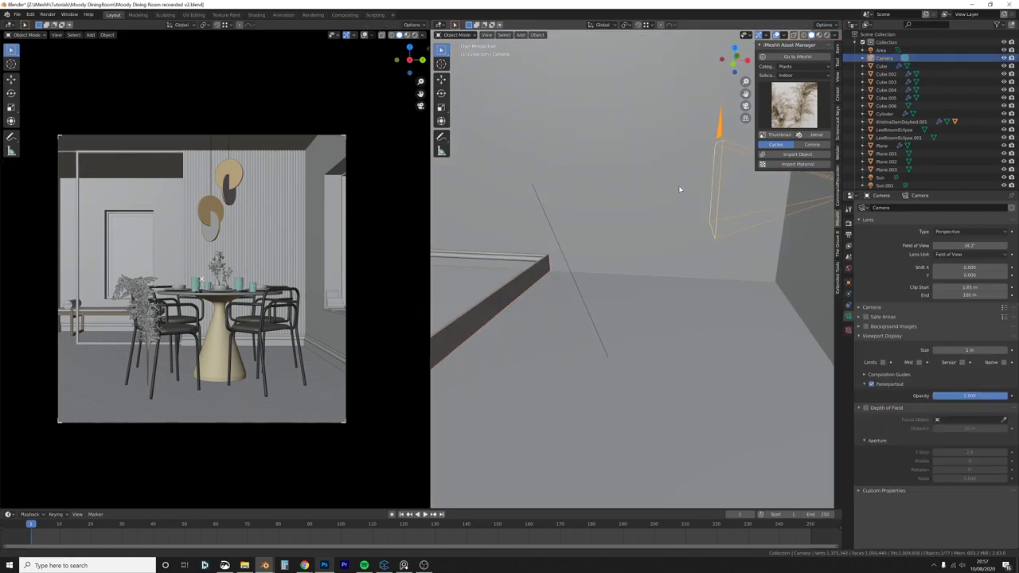
pyautogui.keyDown('shift'); pyautogui.moveTo(678, 189); pyautogui.dragTo(707, 226, button='middle'); pyautogui.keyUp('shift')
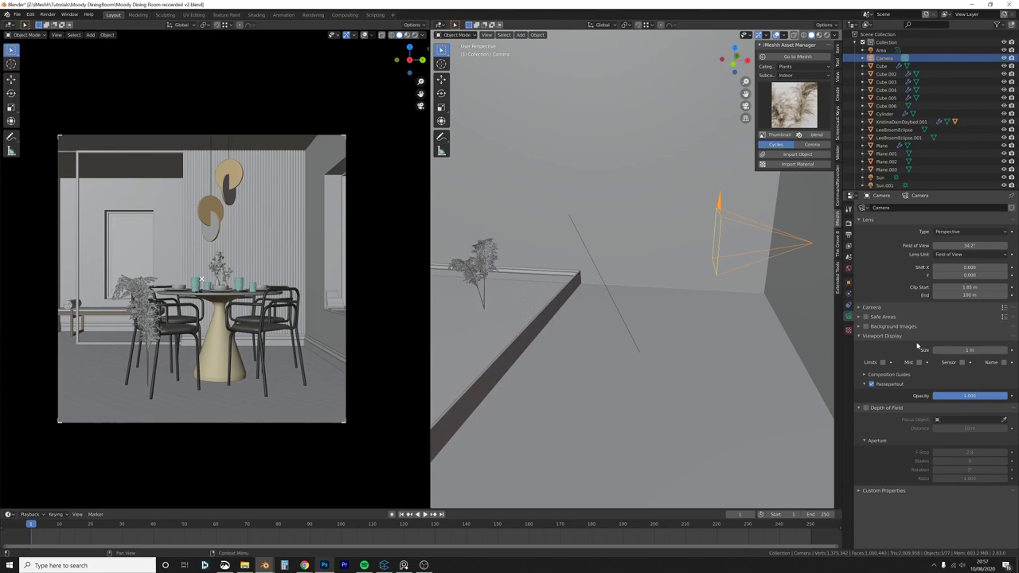
pyautogui.moveTo(971, 290); pyautogui.dragTo(943, 290)
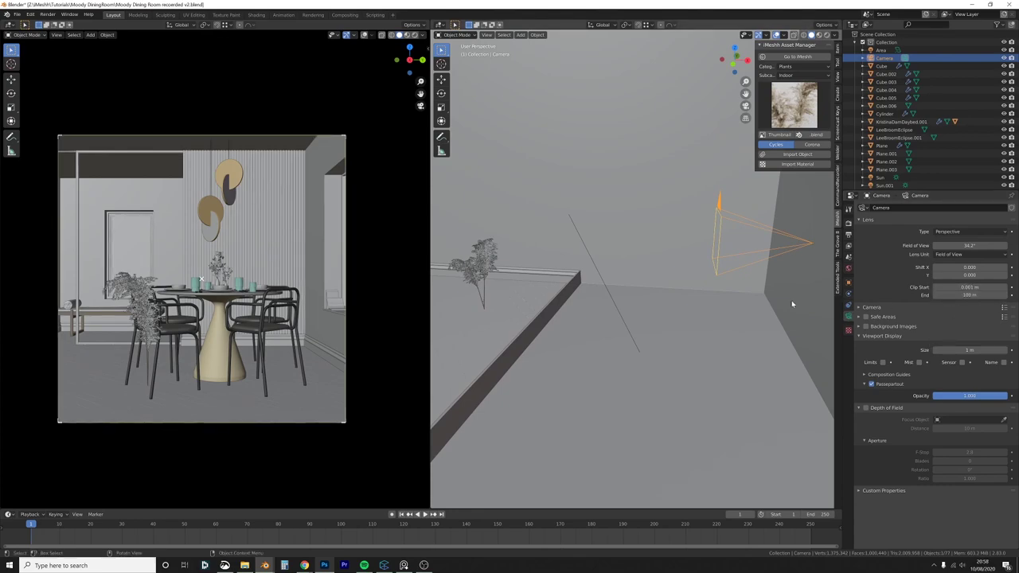
# Step: Move both pampas stems about 1.35 m along X toward the camera and raise them along Z
pyautogui.click(477, 263)
pyautogui.press('x')
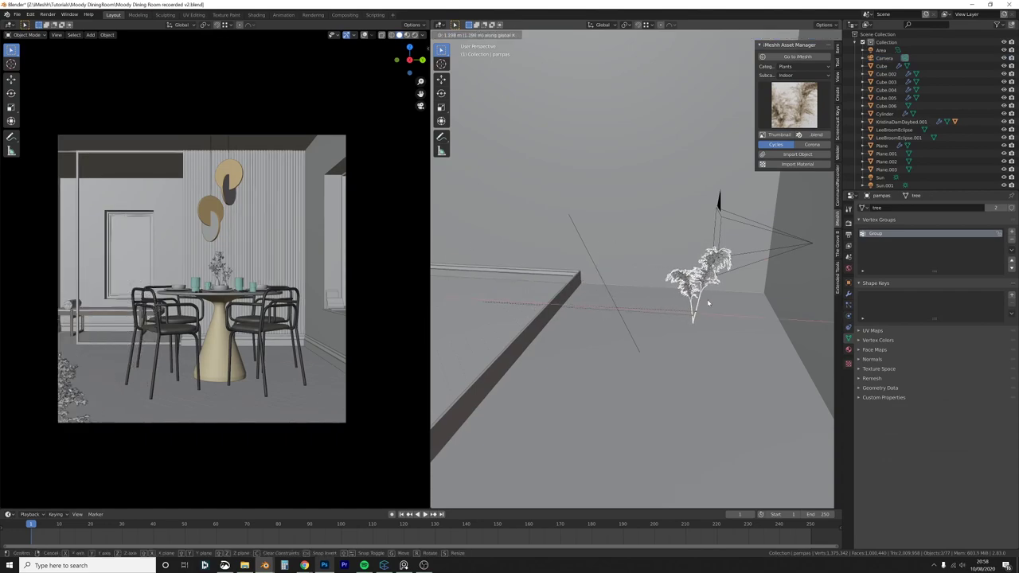
pyautogui.click(723, 300)
pyautogui.press('g')
pyautogui.press('z')
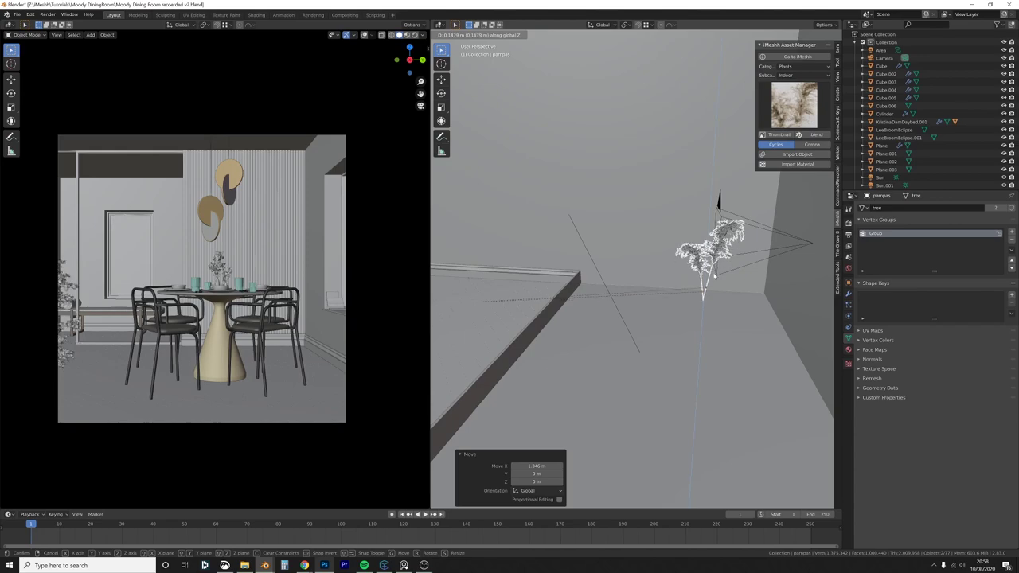
pyautogui.click(719, 259)
# Step: Clear the parent of the selected pampas stems while keeping their transformation
pyautogui.click(719, 256)
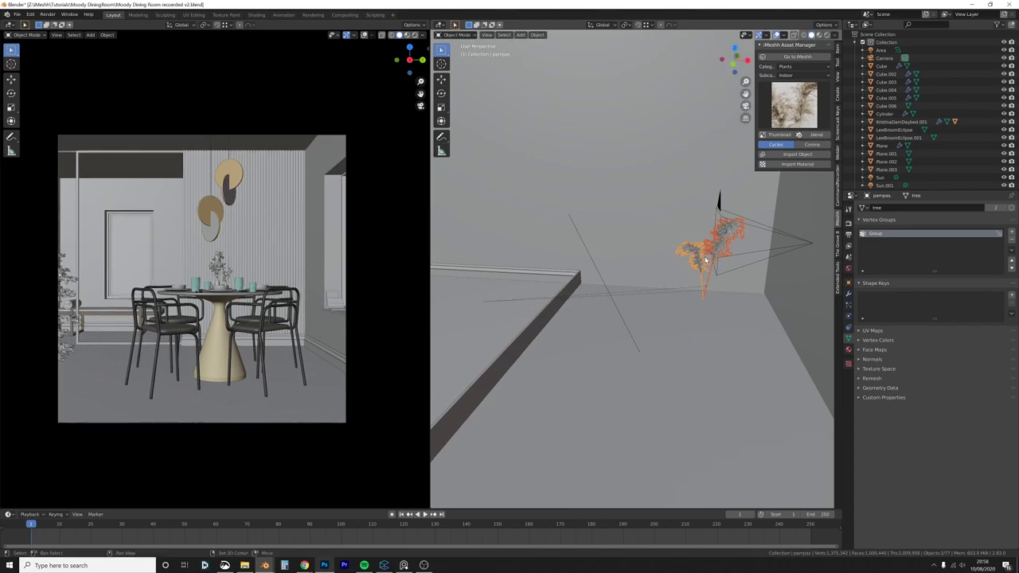
pyautogui.hotkey('alt', 'p')
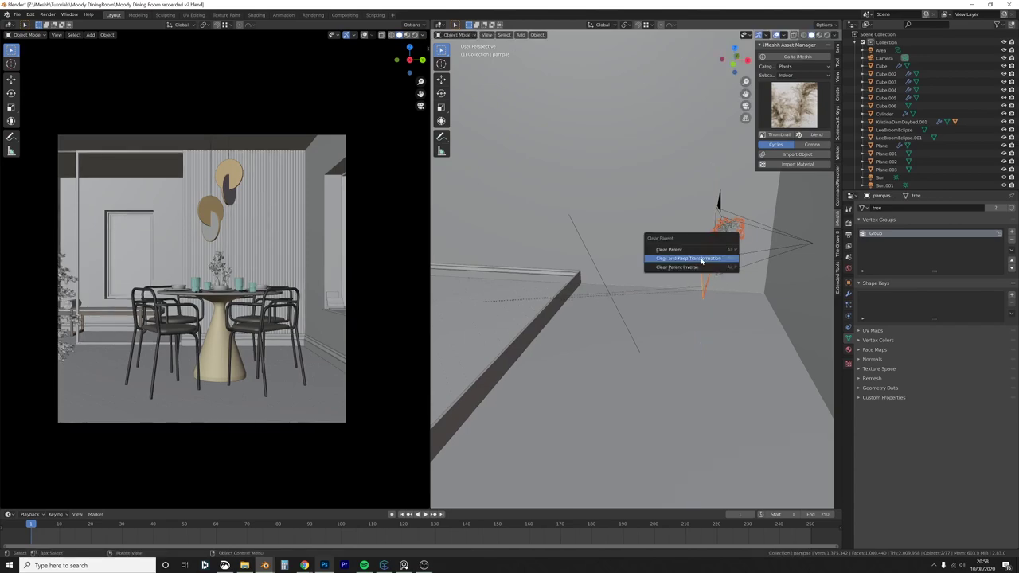
pyautogui.click(702, 258)
# Step: Rotate the taller pampas stem around Z to arch into the camera frame's left side and raise it about 0.02 m
pyautogui.hotkey('shift', 'd')
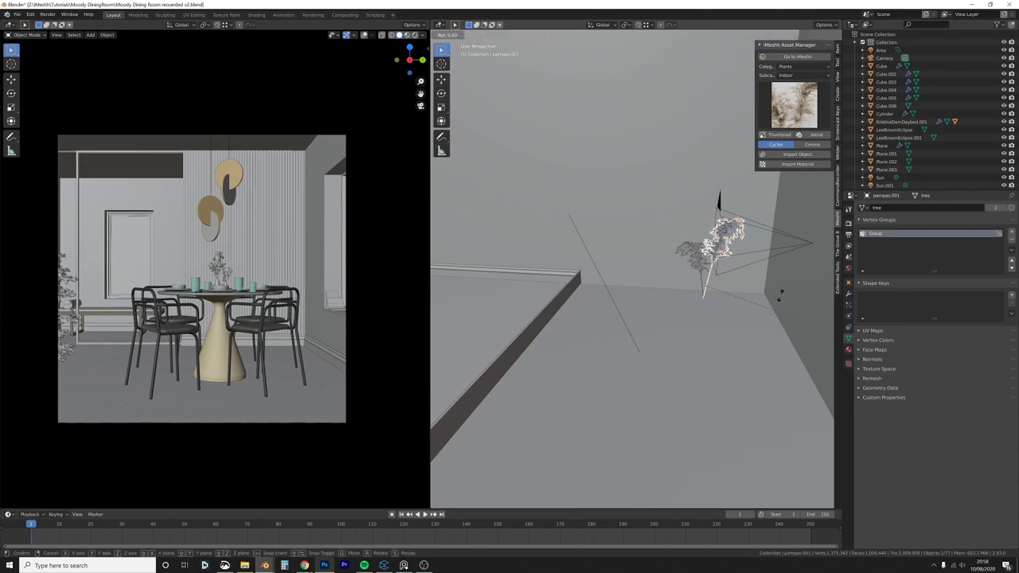
pyautogui.press('r')
pyautogui.press('z')
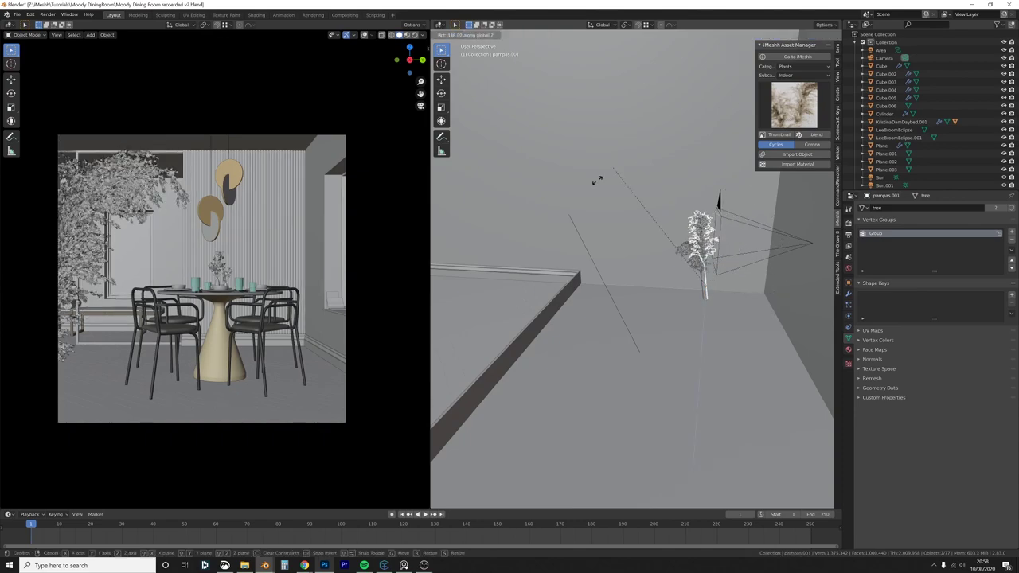
pyautogui.click(603, 282)
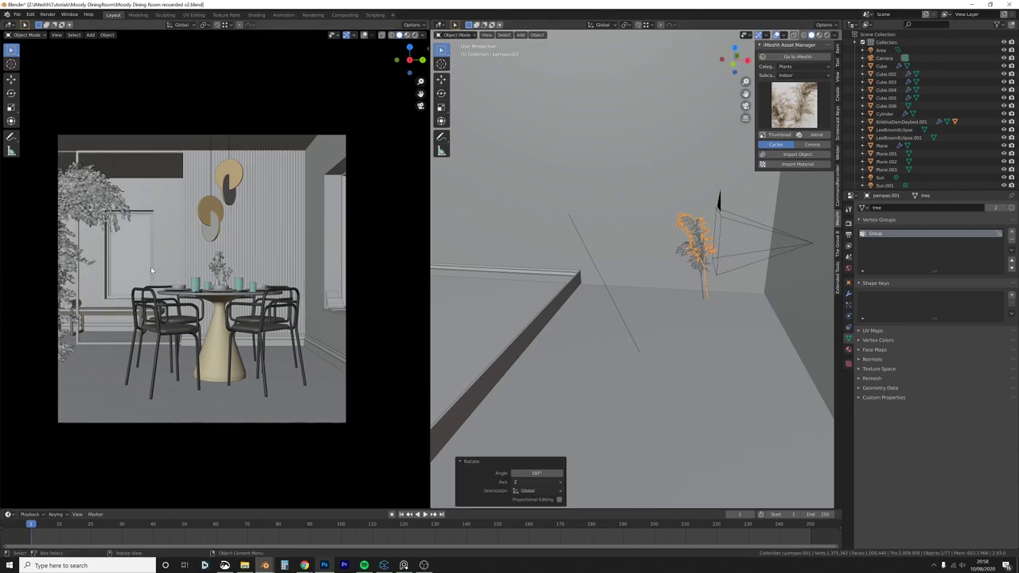
pyautogui.press('g')
pyautogui.click(144, 239)
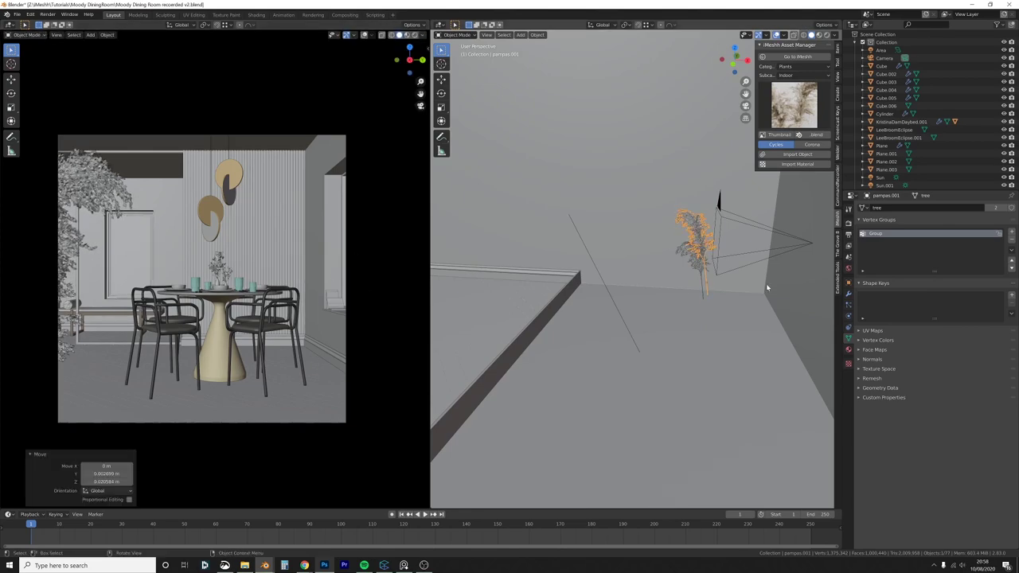
# Step: Scale the taller pampas stem to 0.775 and raise it about 0.06 m within the camera frame
pyautogui.moveTo(768, 289); pyautogui.dragTo(753, 289, button='middle')
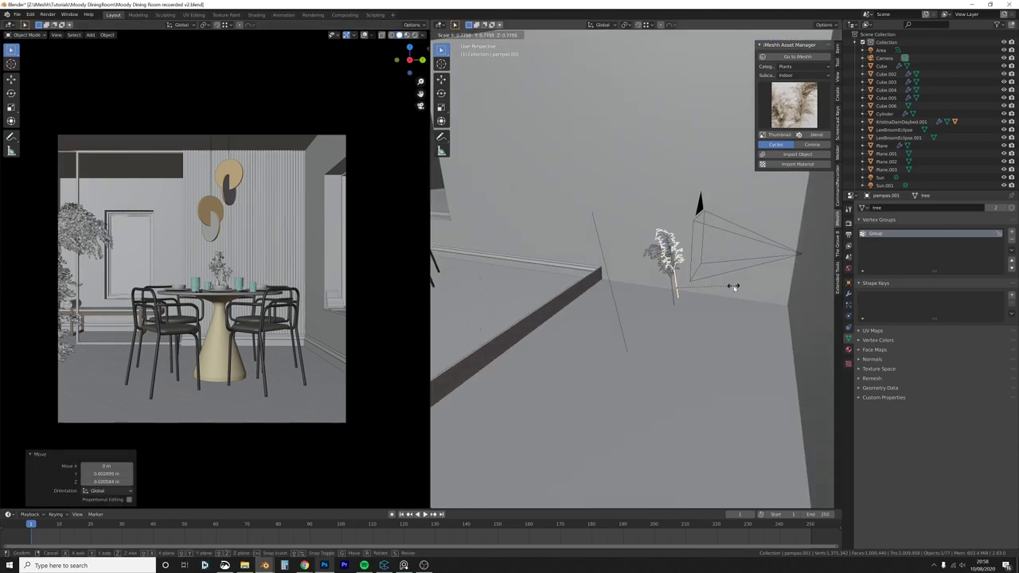
pyautogui.click(729, 284)
pyautogui.press('g')
pyautogui.rightClick(125, 256)
pyautogui.press('g')
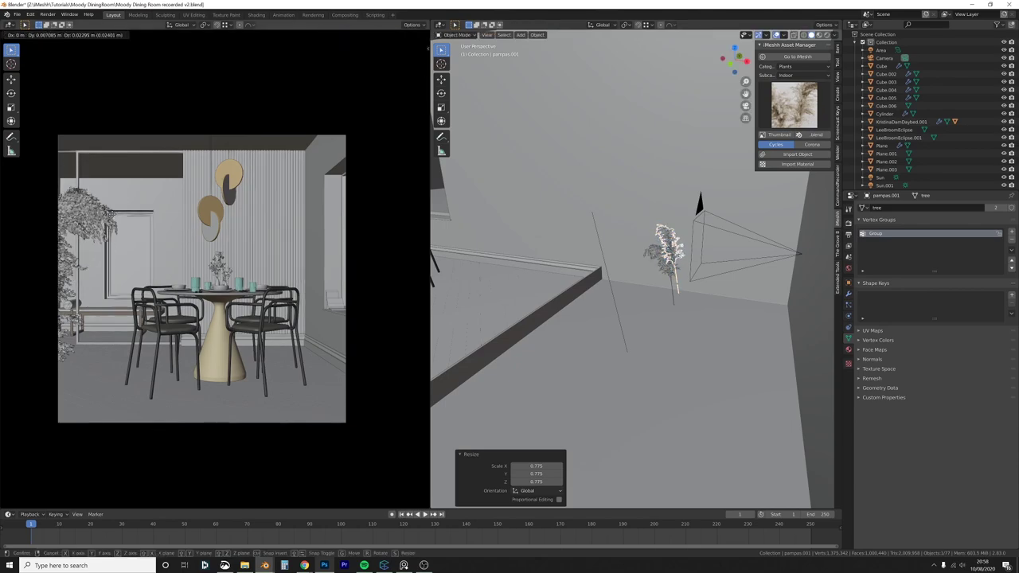
pyautogui.click(118, 211)
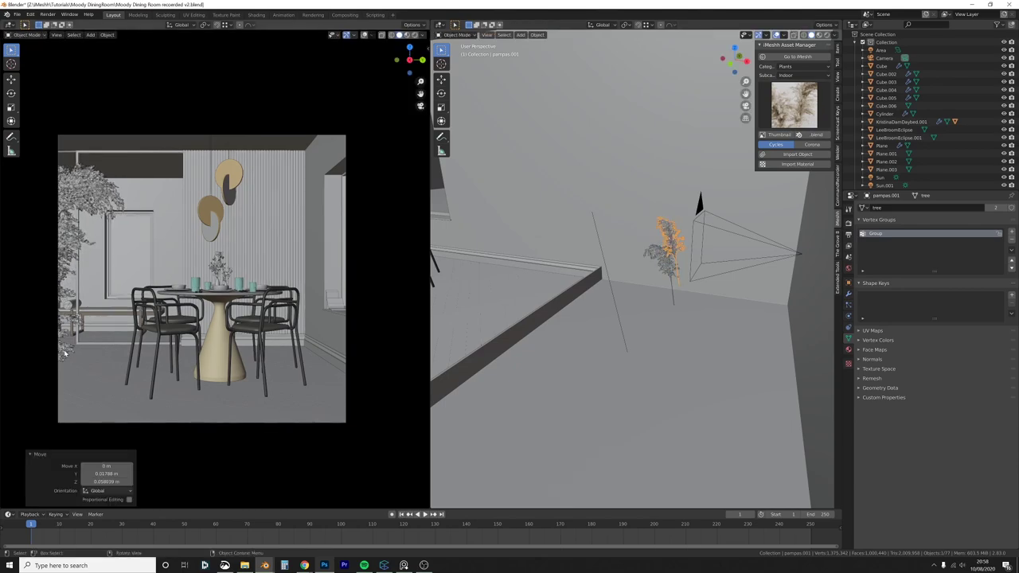
# Step: Move the lower pampas stem about 0.114 m along X and rotate it 22.9° around Z
pyautogui.press('g')
pyautogui.press('x')
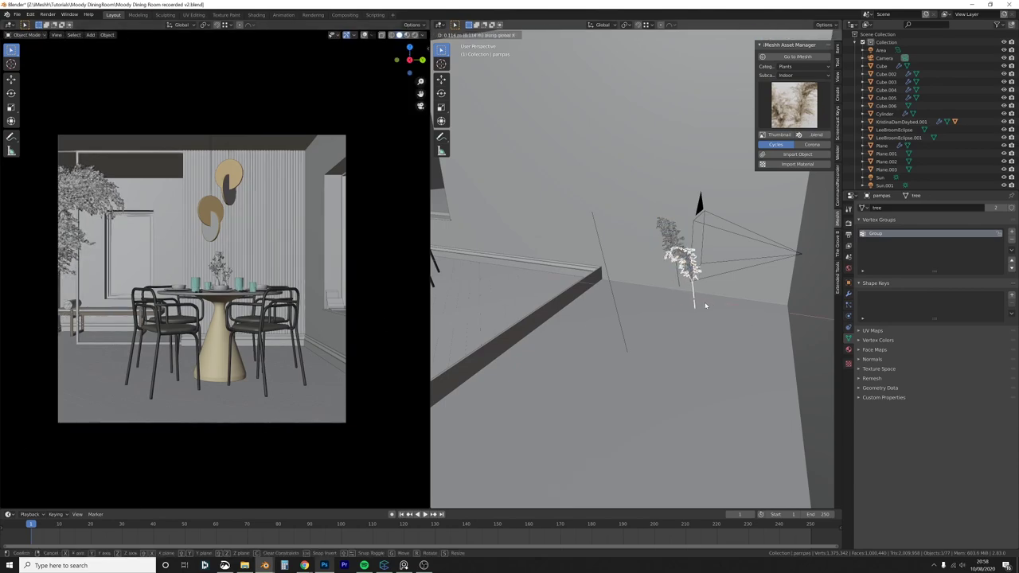
pyautogui.click(704, 305)
pyautogui.press('r')
pyautogui.press('z')
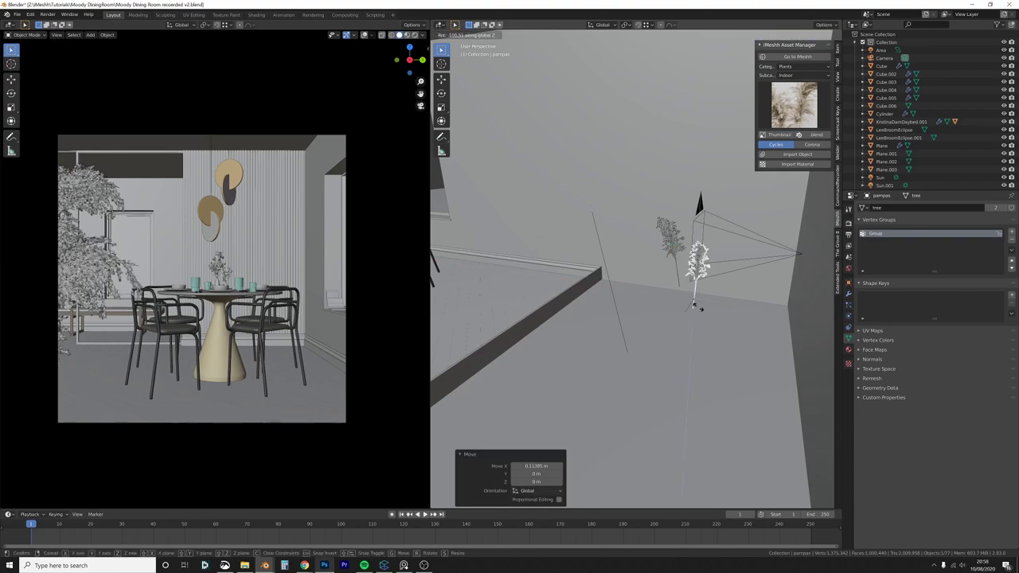
pyautogui.click(705, 300)
# Step: Shift the lower pampas stem about 0.066 m along Y and lower it about 0.048 m in the camera frame
pyautogui.moveTo(705, 300); pyautogui.dragTo(643, 278, button='middle')
pyautogui.scroll(4, 665, 276)
pyautogui.scroll(-2, 601, 266)
pyautogui.press('g')
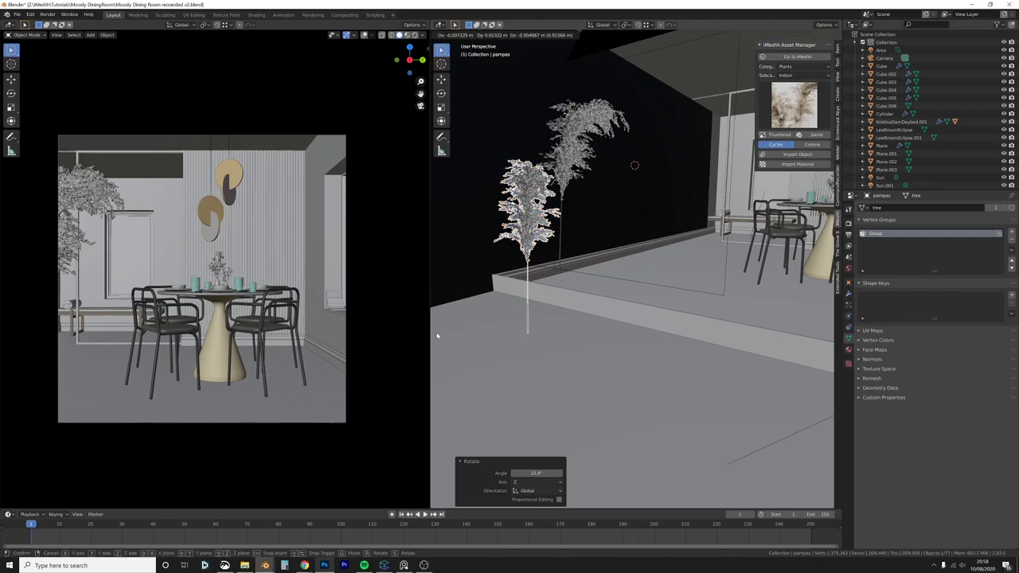
pyautogui.press('Escape')
pyautogui.press('g')
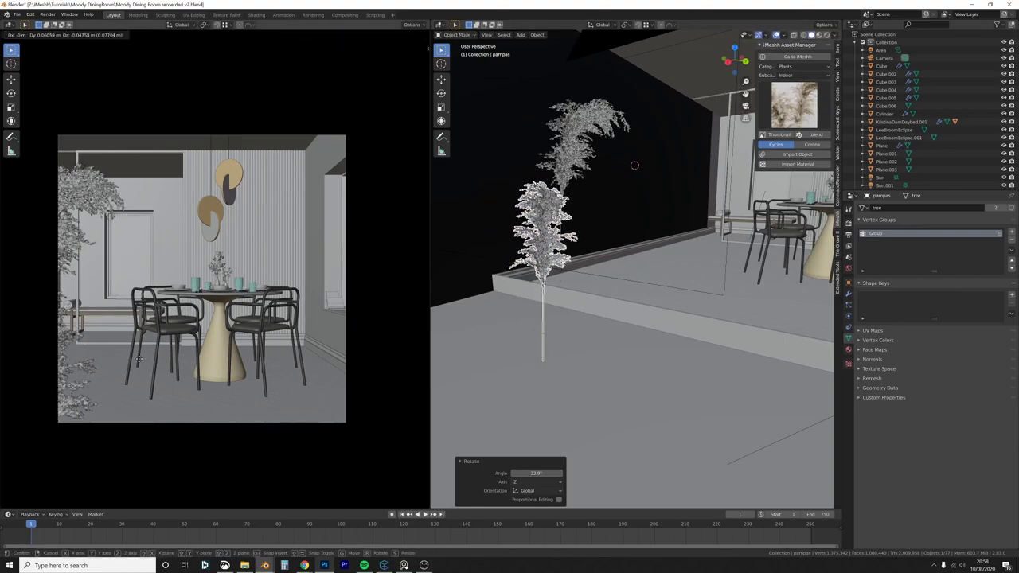
pyautogui.click(138, 360)
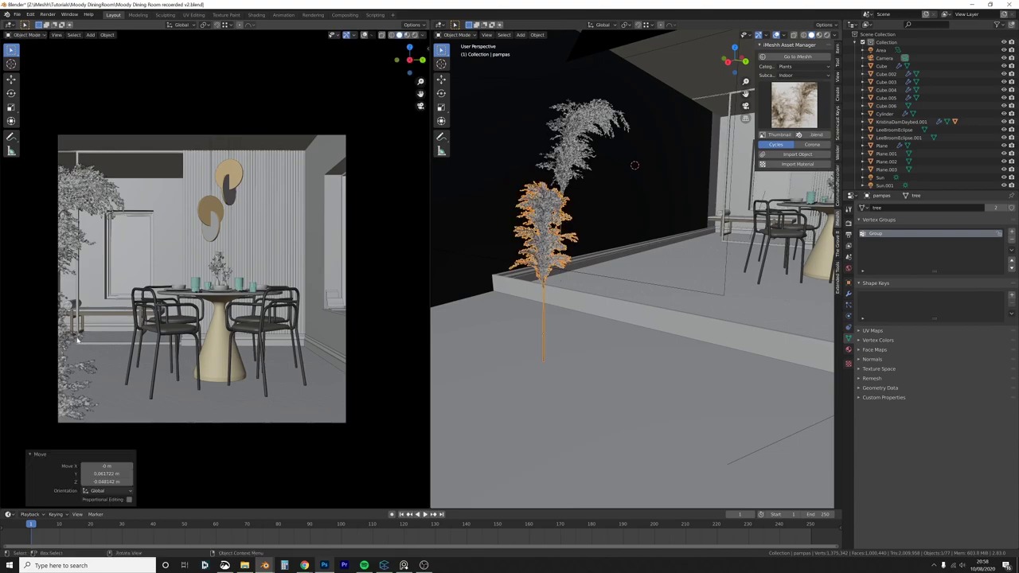
# Step: Nudge the taller pampas stem slightly in the camera frame and rotate it about 11.7° around Z
pyautogui.click(89, 191)
pyautogui.press('g')
pyautogui.click(89, 191)
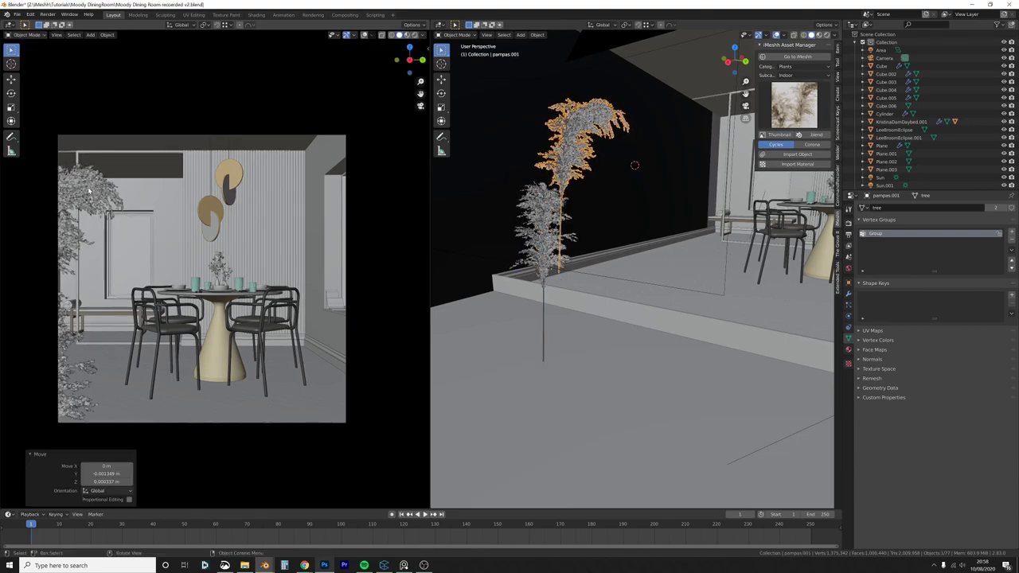
pyautogui.click(102, 200)
pyautogui.press('r')
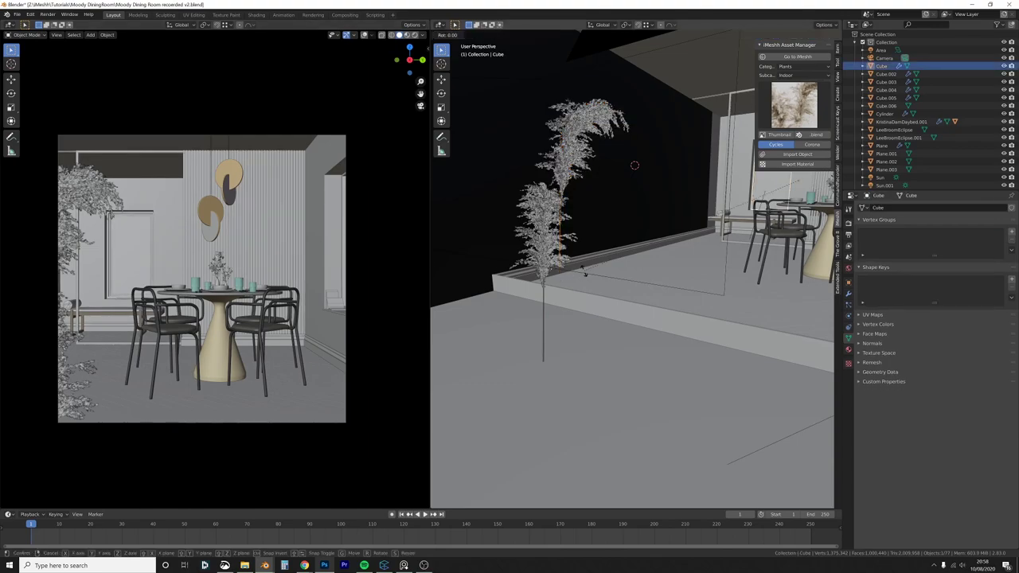
pyautogui.rightClick(584, 273)
pyautogui.click(576, 182)
pyautogui.press('r')
pyautogui.press('z')
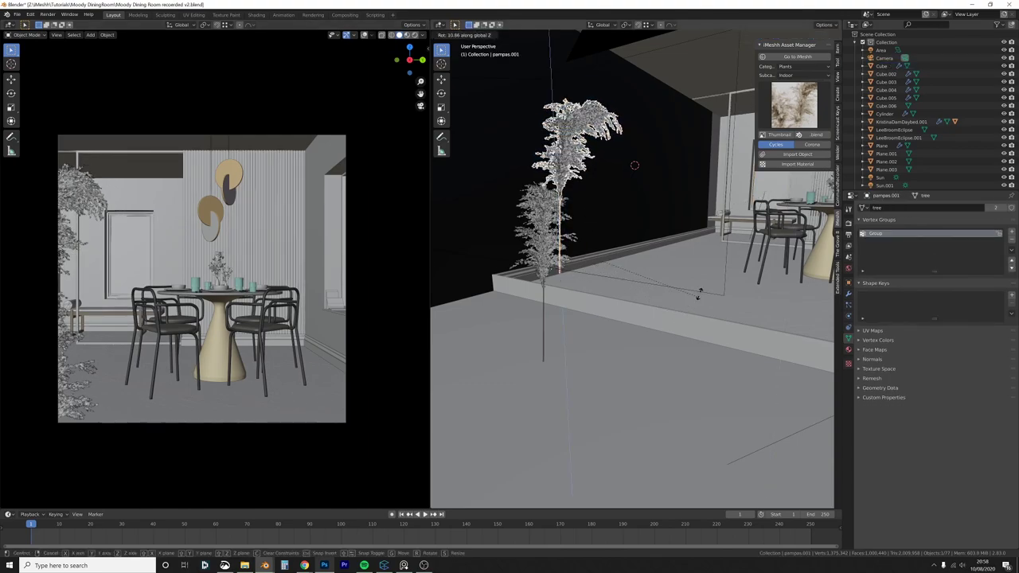
pyautogui.click(605, 293)
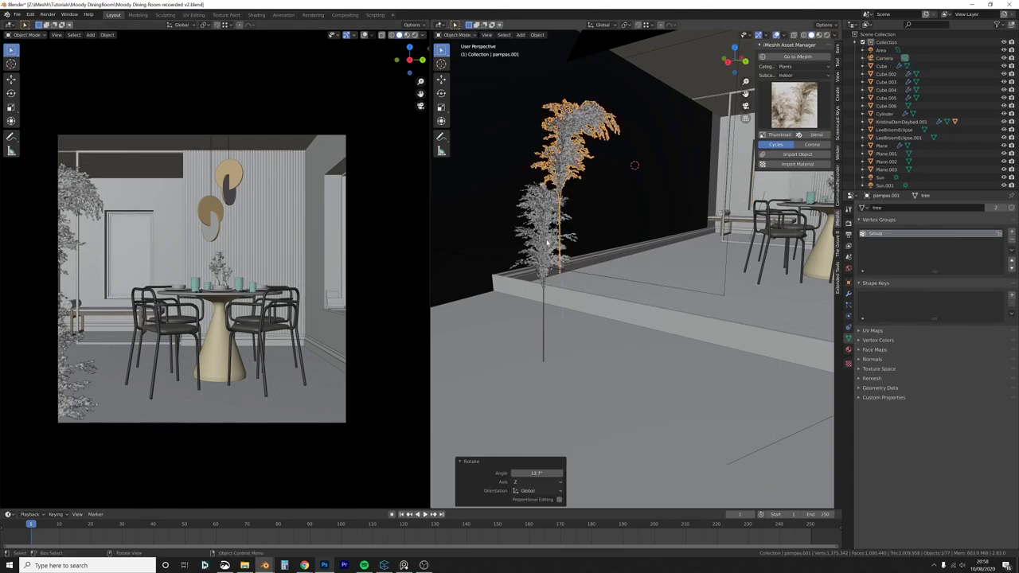
# Step: Select both pampas stems and nudge them together about 0.003 m along Y and -0.002 m along Z
pyautogui.click(546, 231)
pyautogui.press('g')
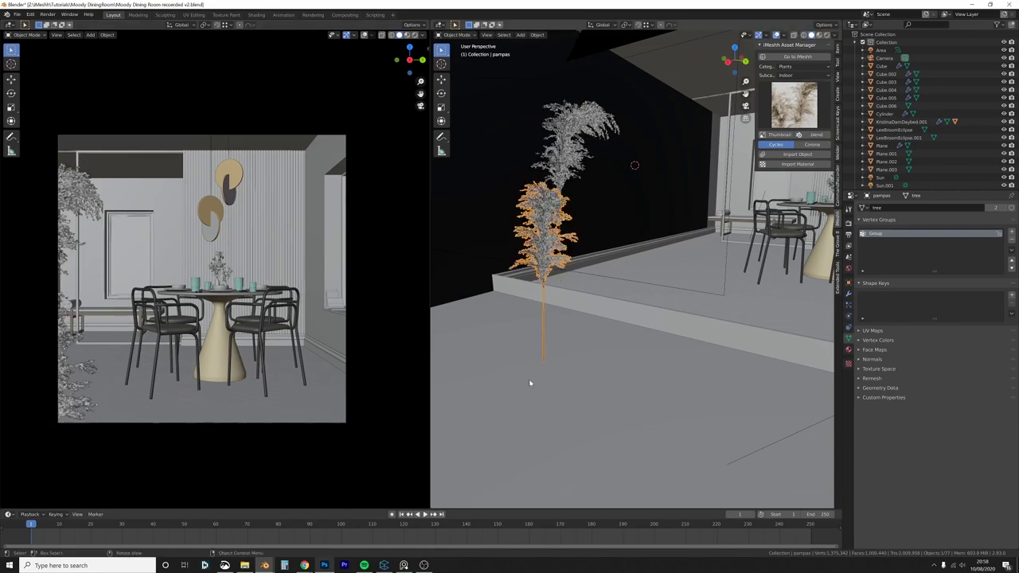
pyautogui.press('Escape')
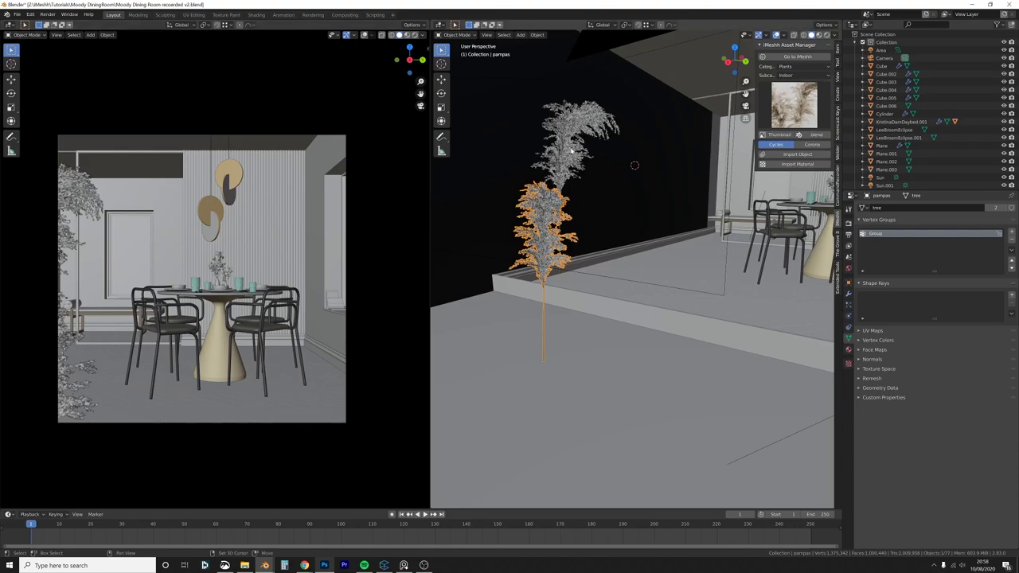
pyautogui.hotkey('shift', 'd')
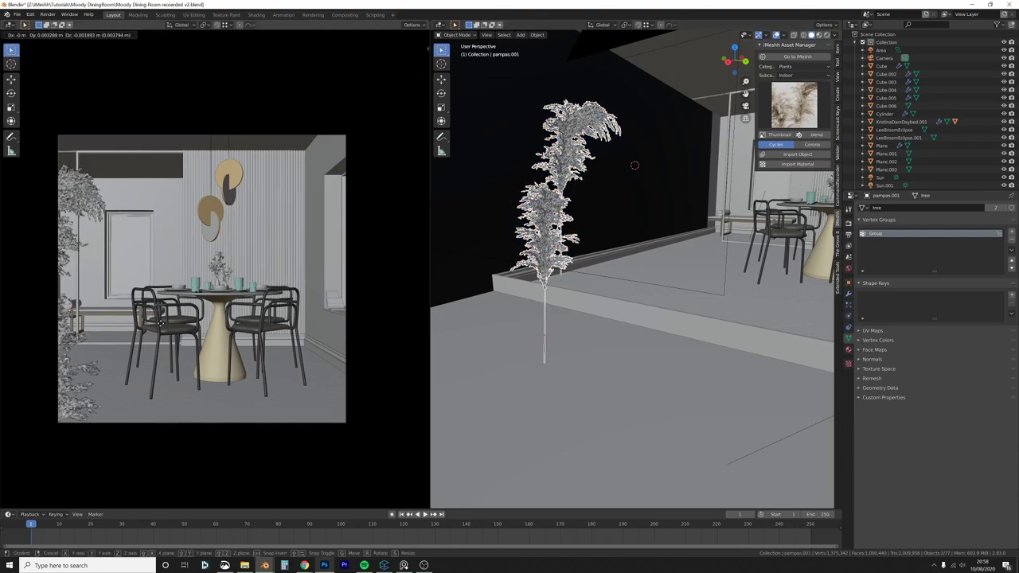
pyautogui.click(89, 316)
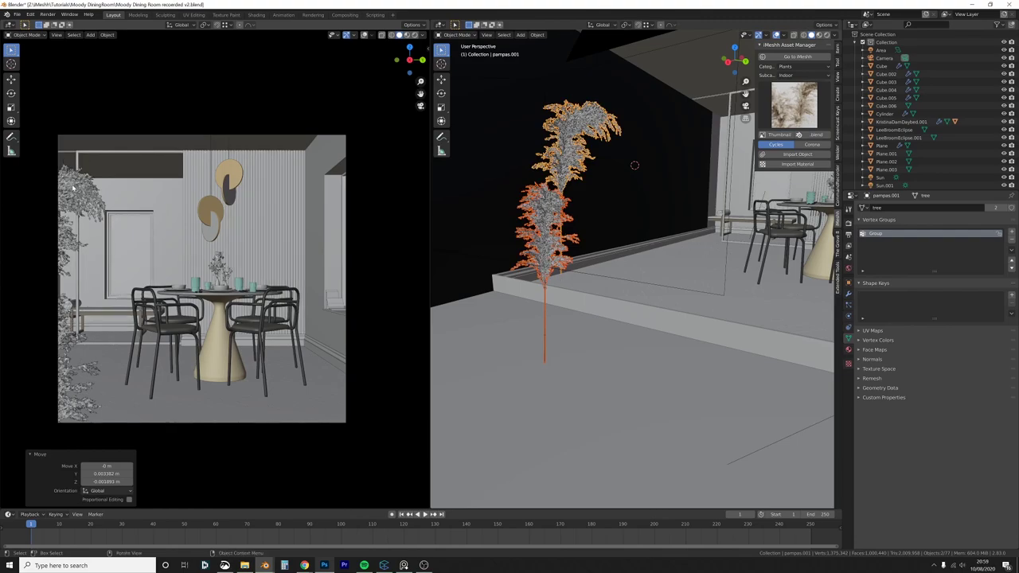
pyautogui.click(114, 217)
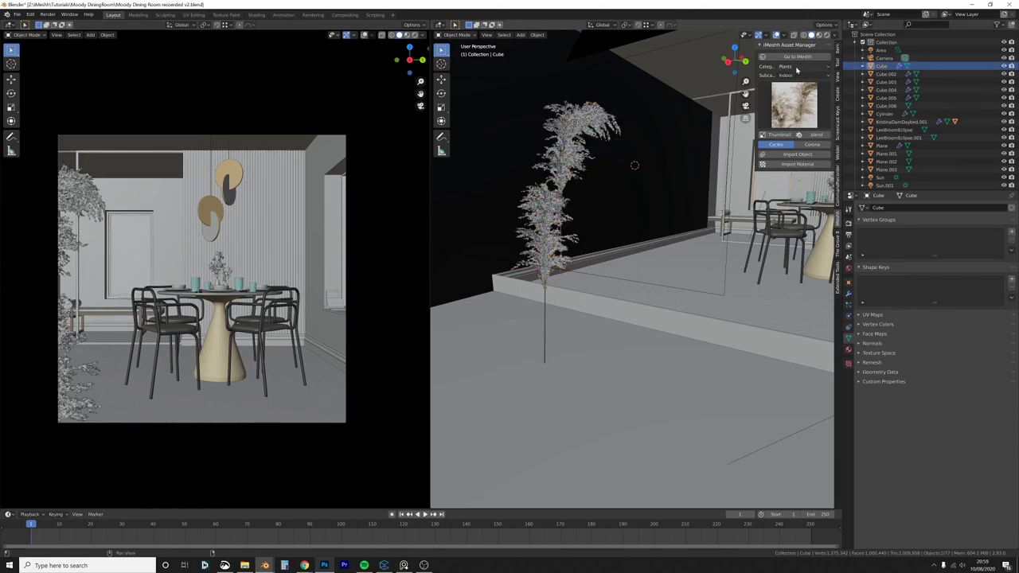
# Step: Import the PO-0002 tree from the Outdoor plants subcategory of the iMeshh asset library
pyautogui.click(795, 75)
pyautogui.click(792, 103)
pyautogui.click(792, 106)
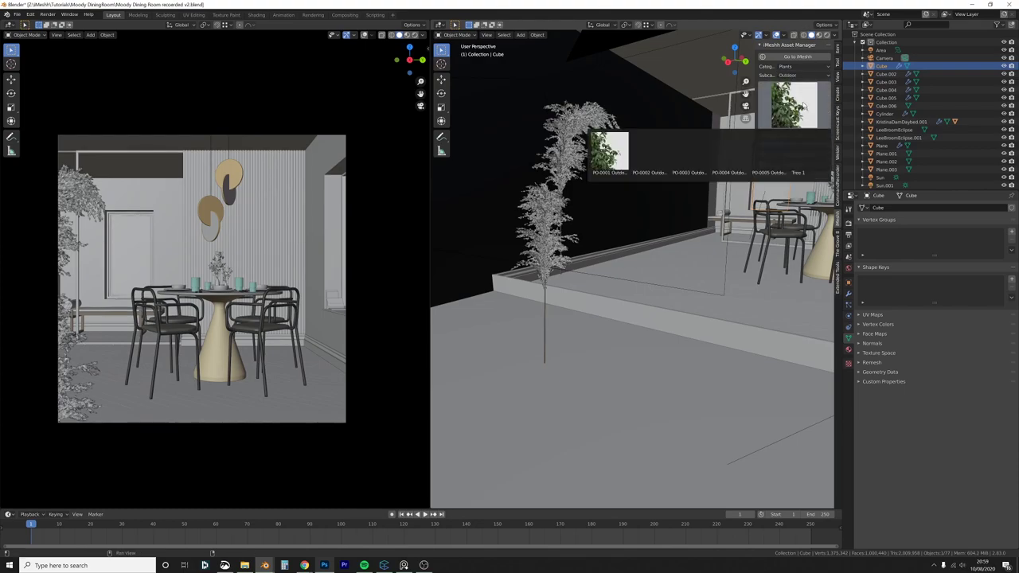
pyautogui.click(666, 163)
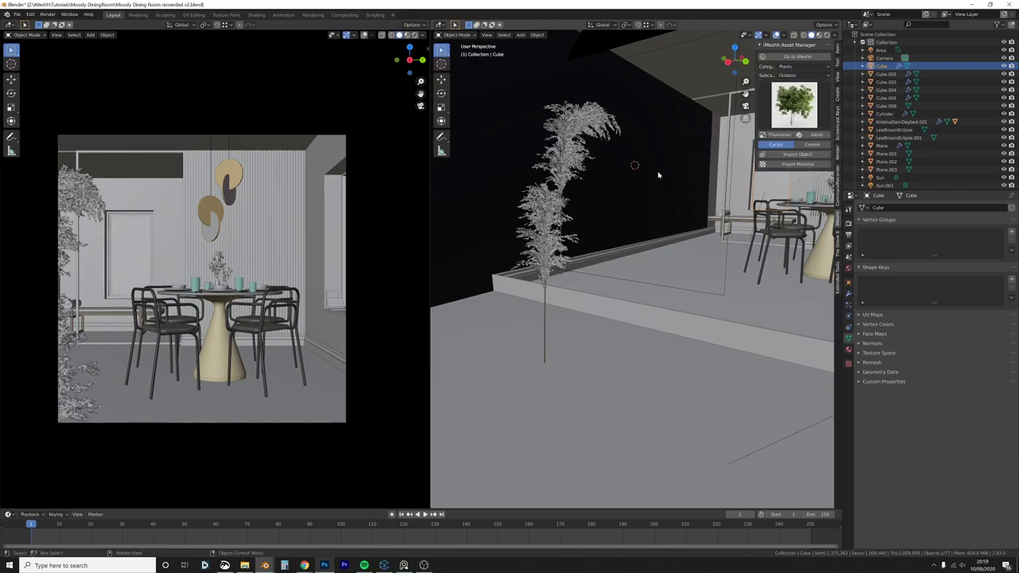
pyautogui.scroll(-4, 647, 294)
pyautogui.moveTo(647, 295); pyautogui.dragTo(621, 299, button='middle')
pyautogui.scroll(-2, 620, 300)
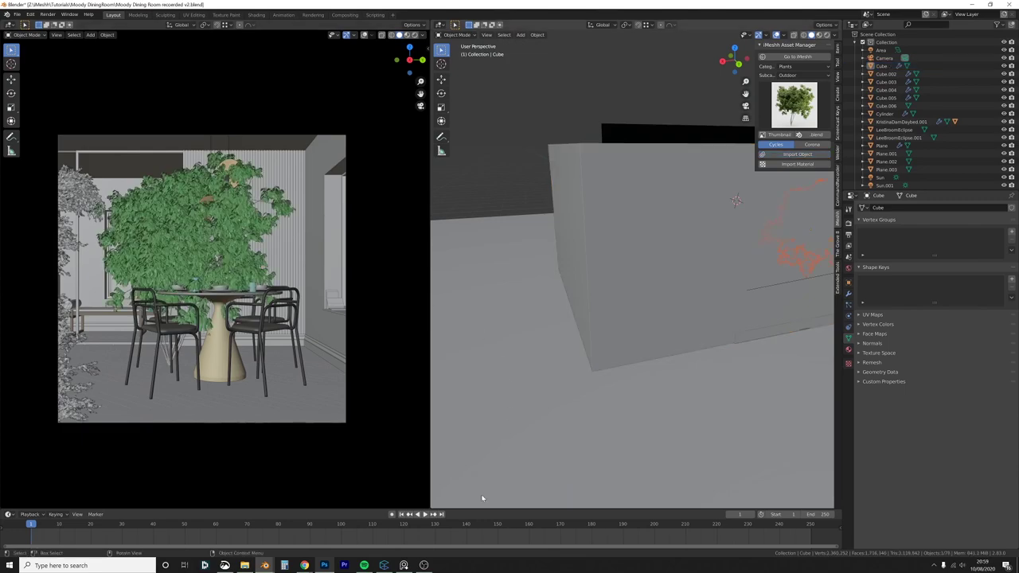
# Step: Move the imported tree about -4.55 m along X so it stands outside the building
pyautogui.scroll(-5, 614, 339)
pyautogui.moveTo(675, 322); pyautogui.dragTo(646, 330, button='middle')
pyautogui.press('g')
pyautogui.press('x')
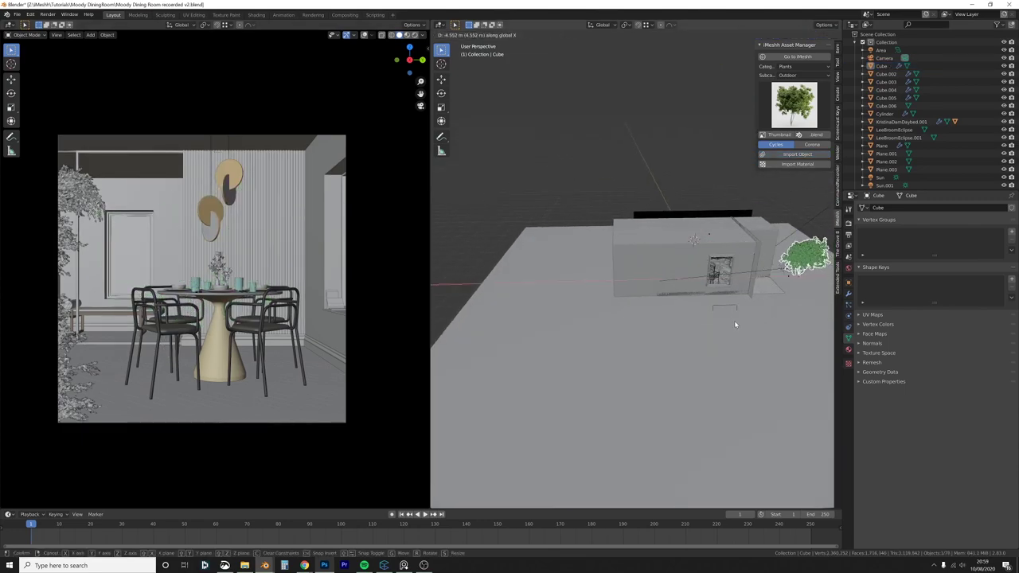
pyautogui.click(735, 321)
# Step: Rotate the imported tree around Z and position it outside, partly in front of the back window
pyautogui.moveTo(735, 321); pyautogui.dragTo(682, 359, button='middle')
pyautogui.press('r')
pyautogui.press('z')
pyautogui.click(725, 291)
pyautogui.moveTo(725, 290); pyautogui.dragTo(733, 262, button='middle')
pyautogui.press('g')
pyautogui.click(719, 315)
pyautogui.press('g')
pyautogui.click(730, 263)
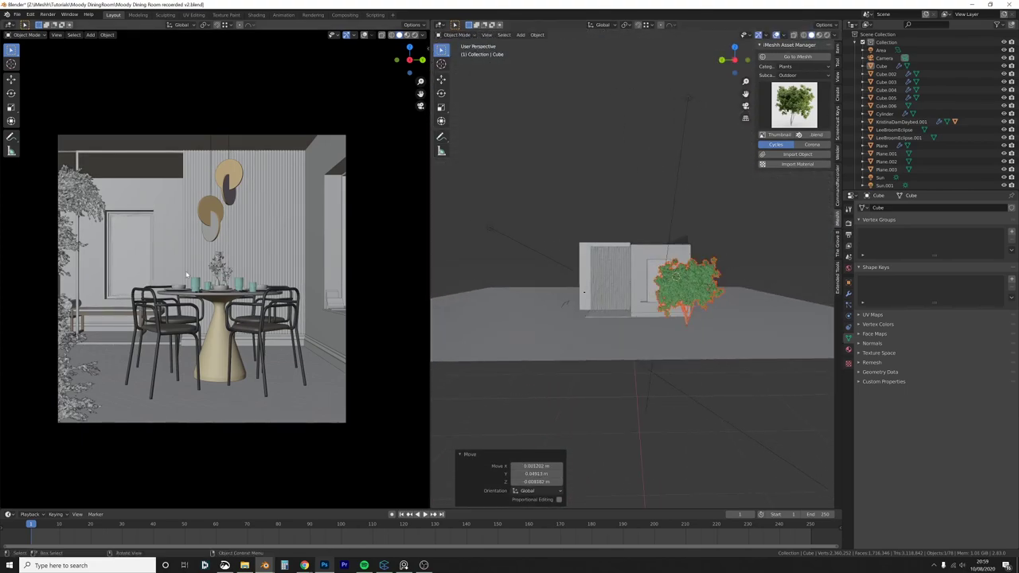
# Step: Select the back window and switch the camera viewport to Rendered shading
pyautogui.click(124, 235)
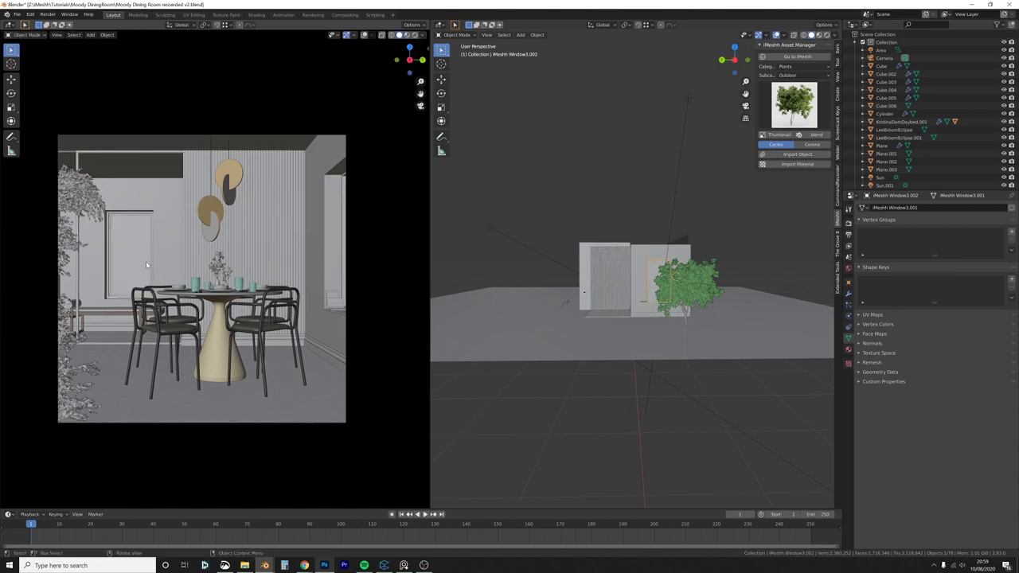
pyautogui.press('z')
pyautogui.click(152, 224)
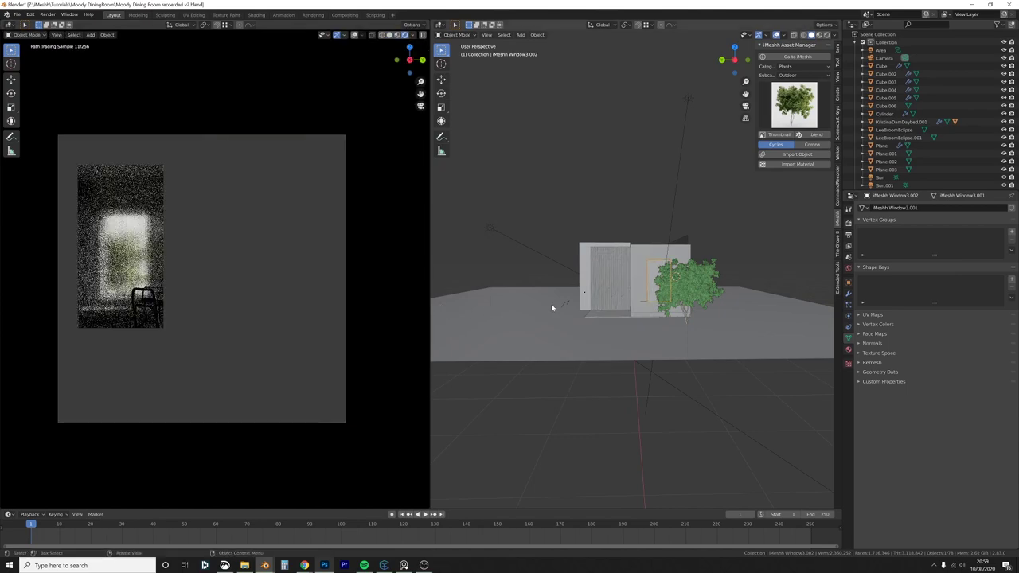
# Step: Move the outdoor small tree away from the window, about -0.72 m in X, -0.24 m in Y and -0.28 m in Z
pyautogui.click(705, 286)
pyautogui.moveTo(705, 286); pyautogui.dragTo(677, 374, button='middle')
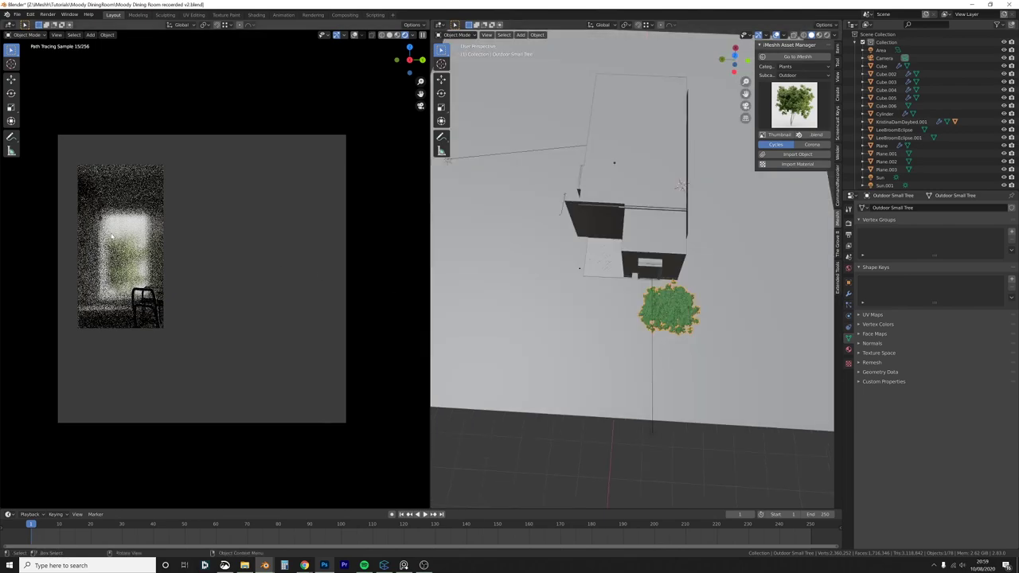
pyautogui.click(733, 363)
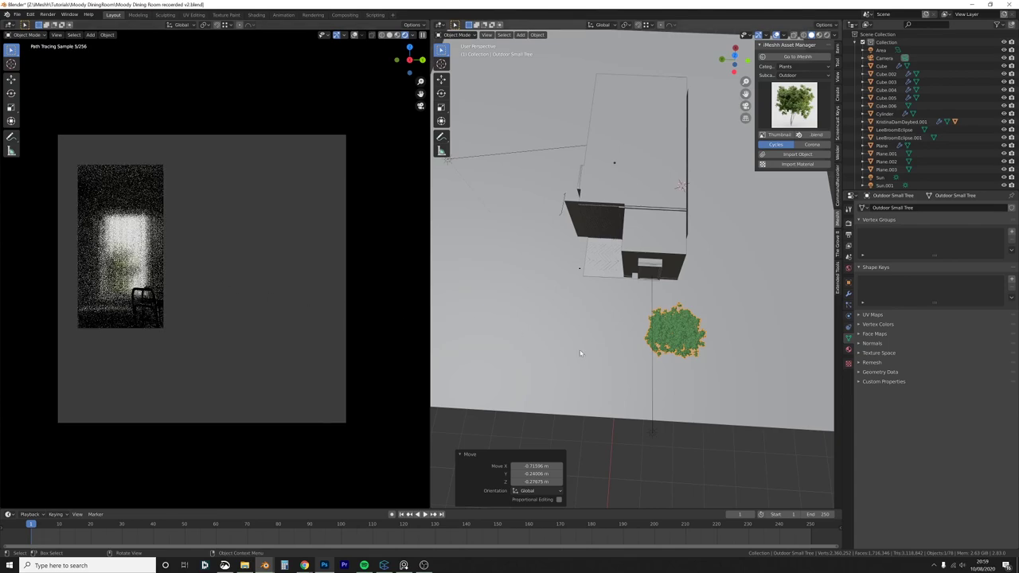
# Step: Raise the outdoor small tree about 0.26 m, and shift it about -0.13 m in Y and -0.07 m in Z
pyautogui.moveTo(580, 355); pyautogui.dragTo(683, 335, button='middle')
pyautogui.press('g')
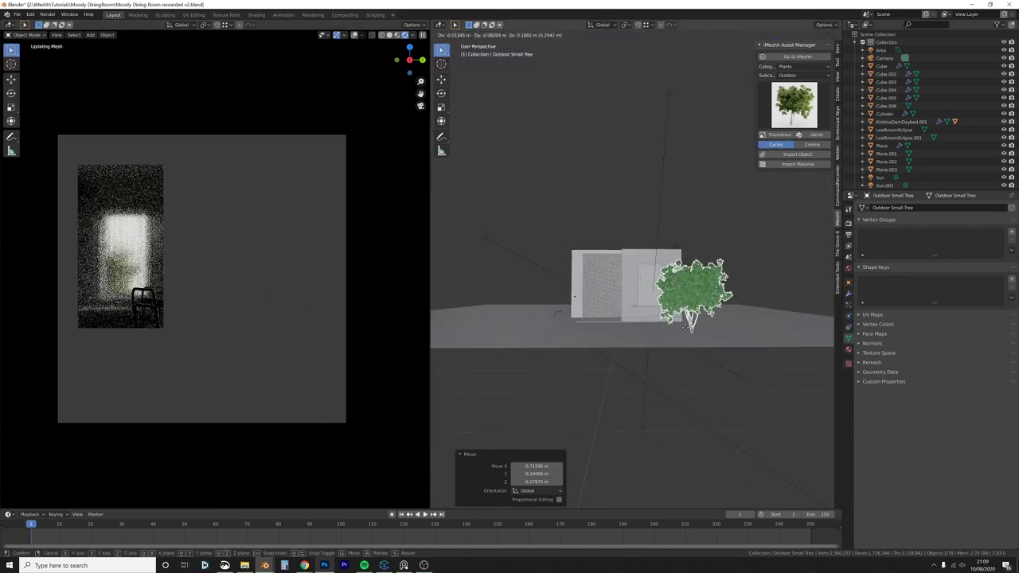
pyautogui.click(685, 328)
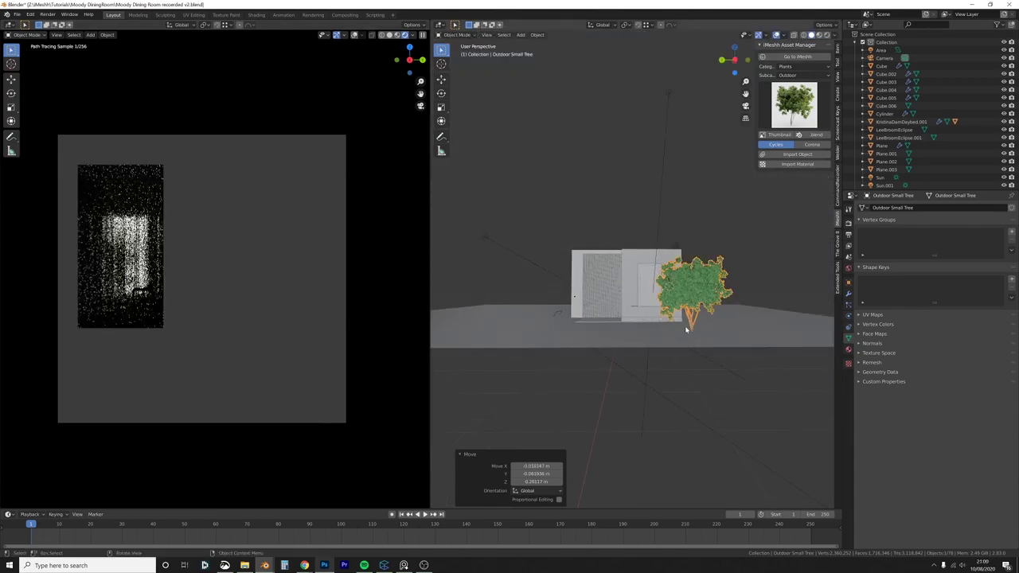
pyautogui.press('g')
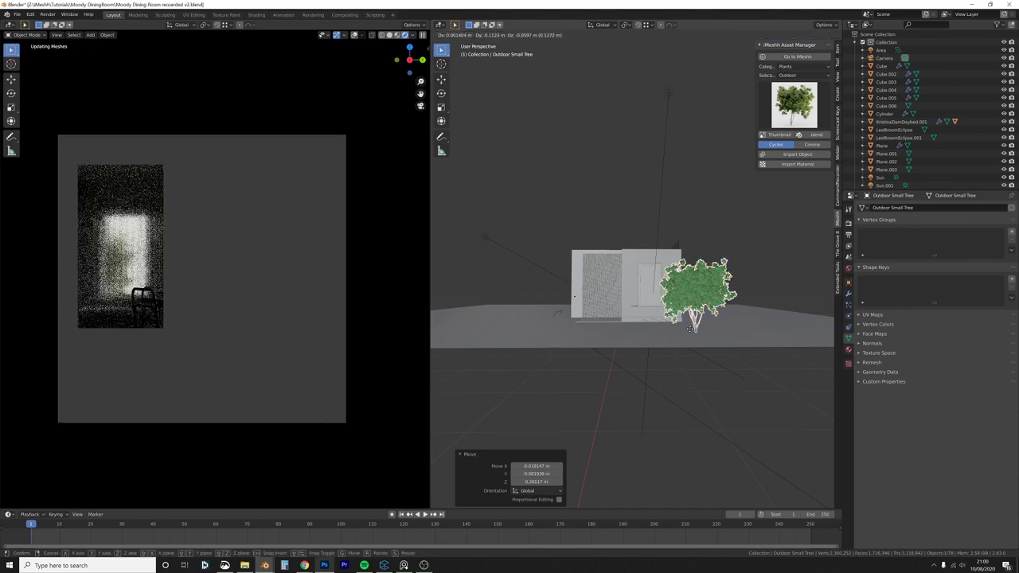
pyautogui.click(691, 332)
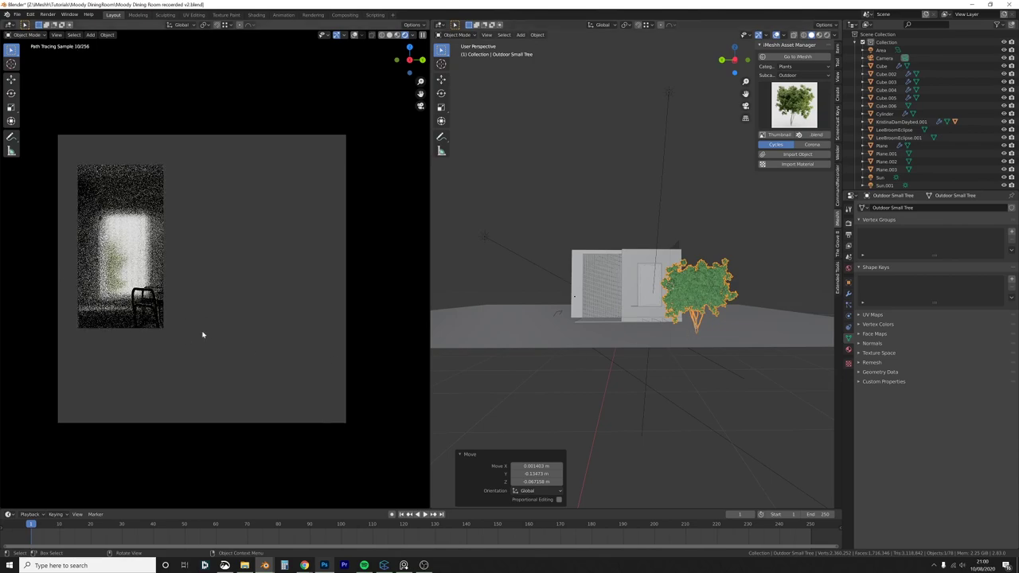
# Step: Clear the render region and draw a small one around a glass on the dining table to examine its rendered material
pyautogui.hotkey('ctrl', 'alt', 'b')
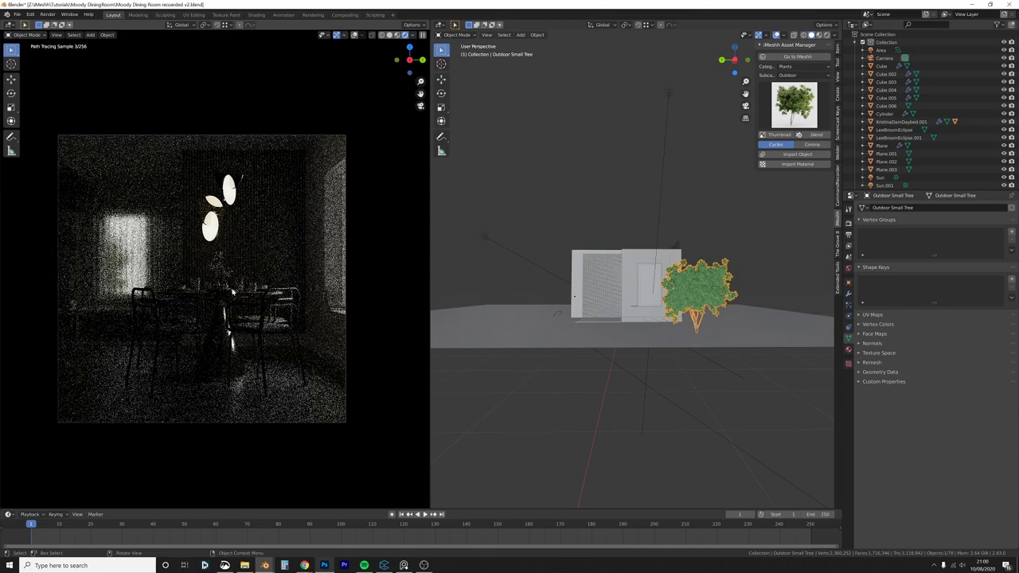
pyautogui.hotkey('ctrl', 'b')
pyautogui.moveTo(233, 277); pyautogui.dragTo(247, 293)
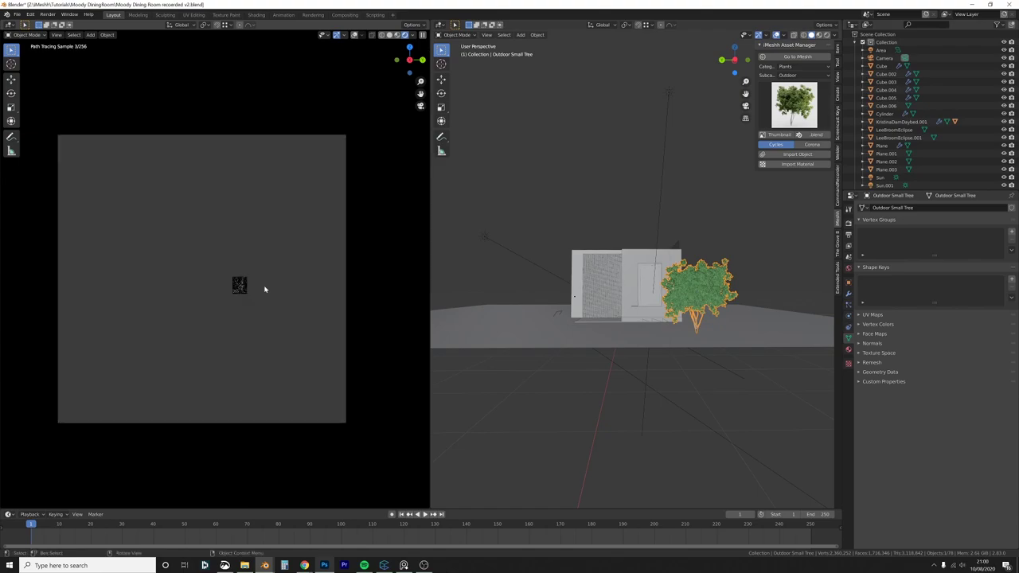
pyautogui.keyDown('shift'); pyautogui.moveTo(263, 289); pyautogui.dragTo(242, 292, button='middle'); pyautogui.keyUp('shift')
pyautogui.scroll(8, 232, 294)
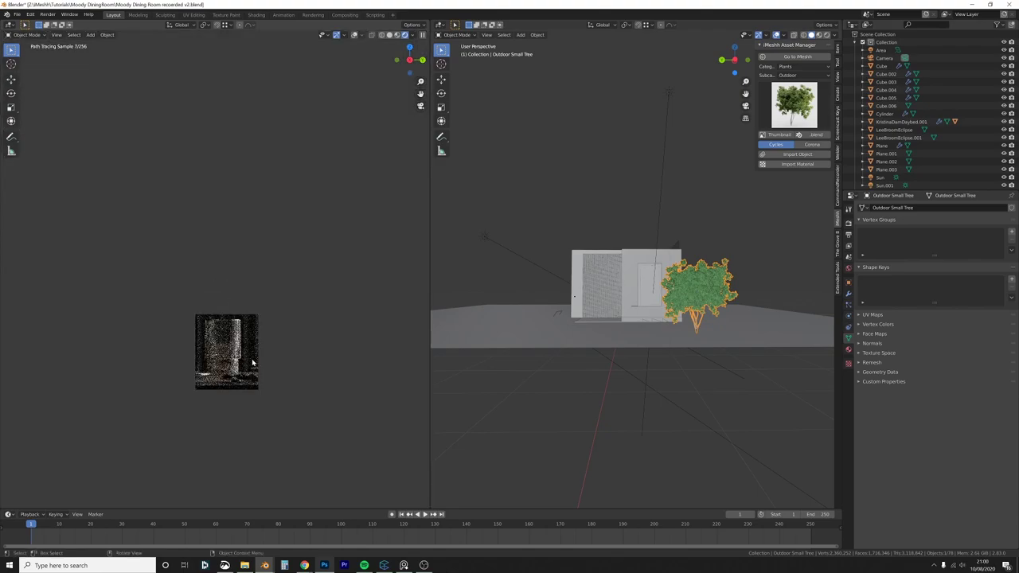
pyautogui.scroll(3, 230, 344)
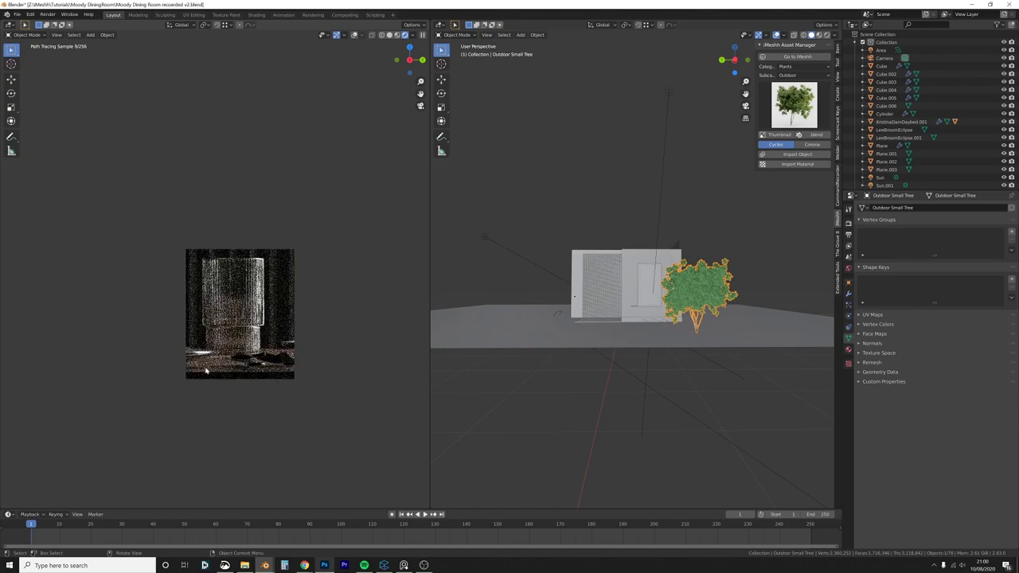
pyautogui.scroll(-3, 227, 366)
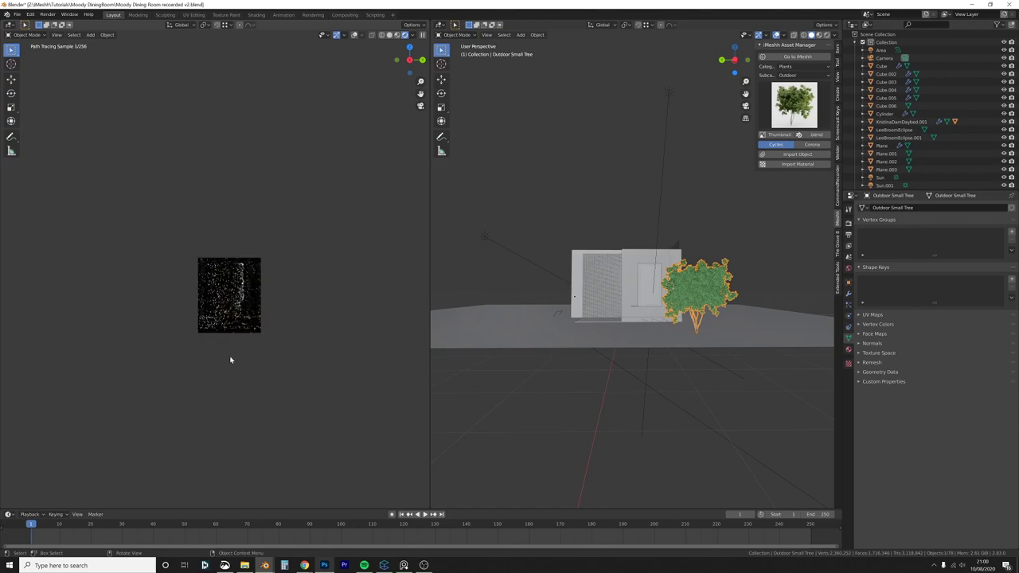
# Step: Select the dining table and show its object material nodes in a Shader Editor in place of the second 3D viewport
pyautogui.click(222, 331)
pyautogui.scroll(-2, 255, 331)
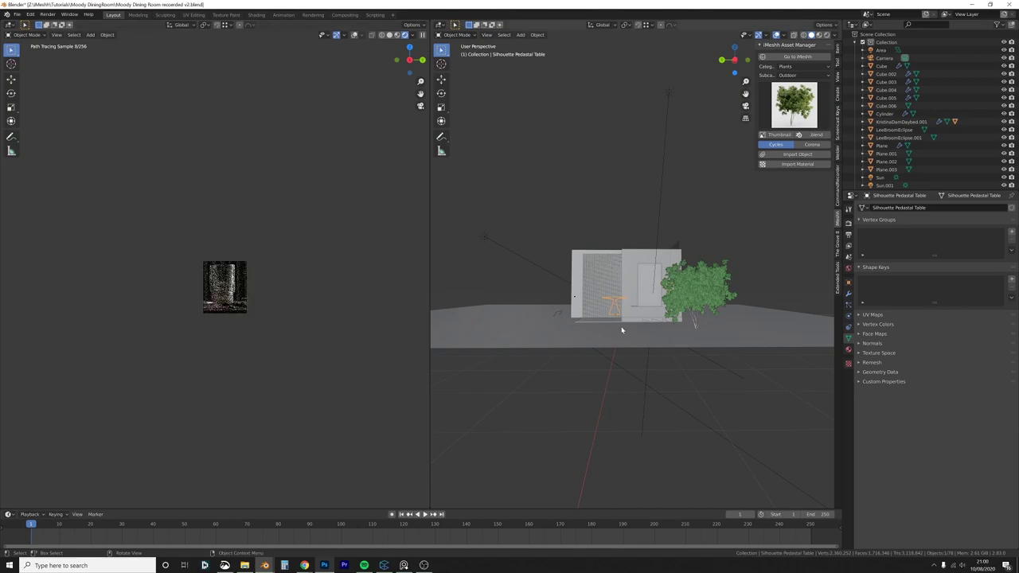
pyautogui.scroll(6, 622, 328)
pyautogui.moveTo(644, 356); pyautogui.dragTo(425, 38, button='middle')
pyautogui.click(440, 25)
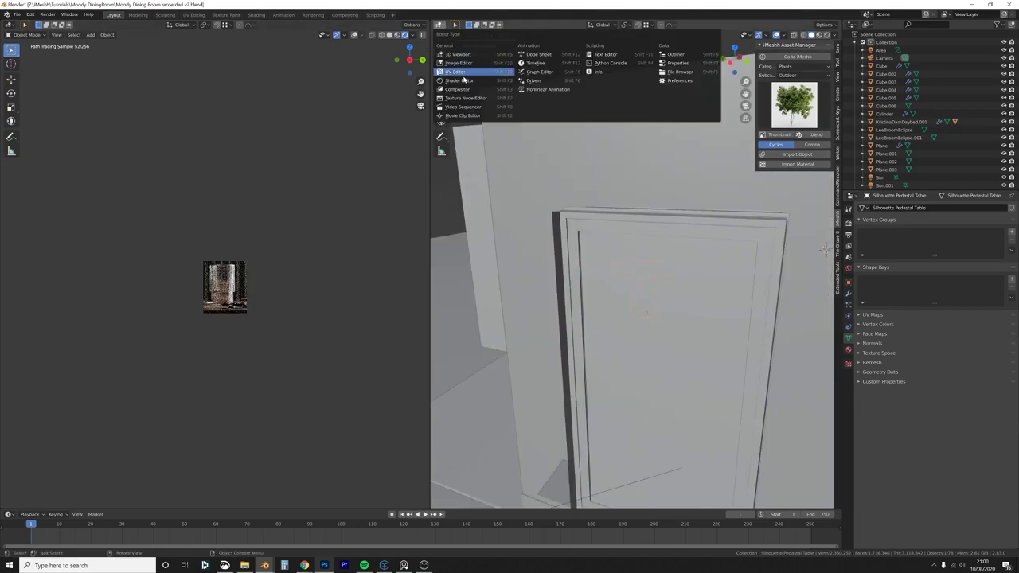
pyautogui.click(460, 80)
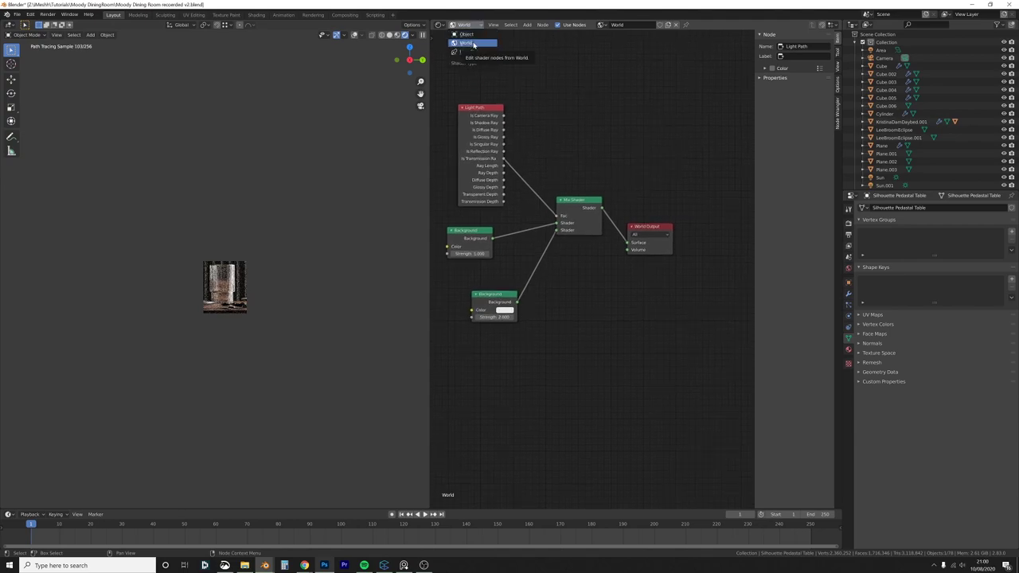
pyautogui.scroll(-3, 294, 250)
pyautogui.click(466, 34)
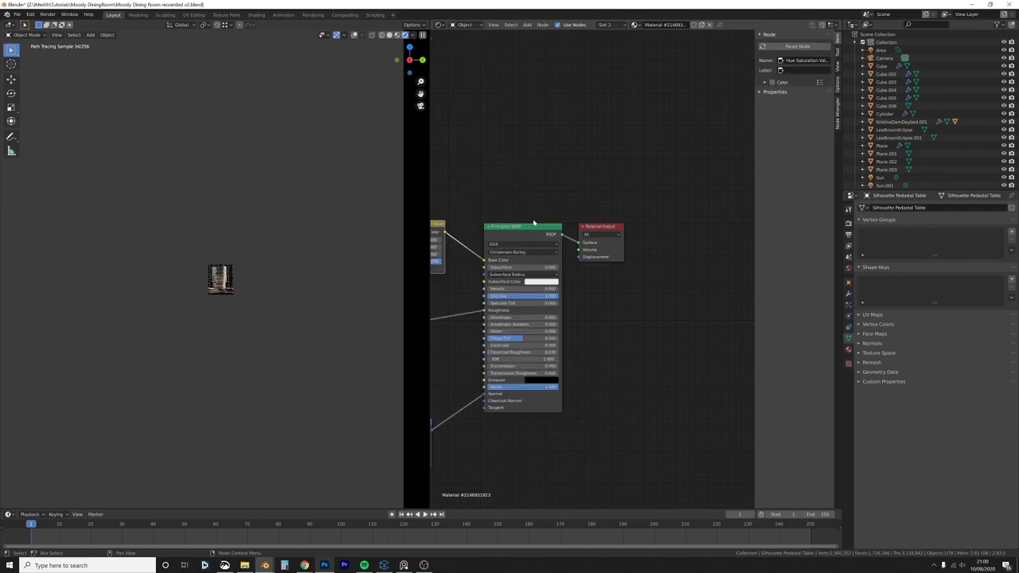
# Step: Make room before the Material Output and insert a Mix Shader between it and the Principled BSDF
pyautogui.moveTo(507, 188); pyautogui.dragTo(444, 186, button='middle')
pyautogui.moveTo(591, 199); pyautogui.dragTo(714, 192)
pyautogui.hotkey('shift', 'a')
pyautogui.click(651, 247)
pyautogui.write('mix')
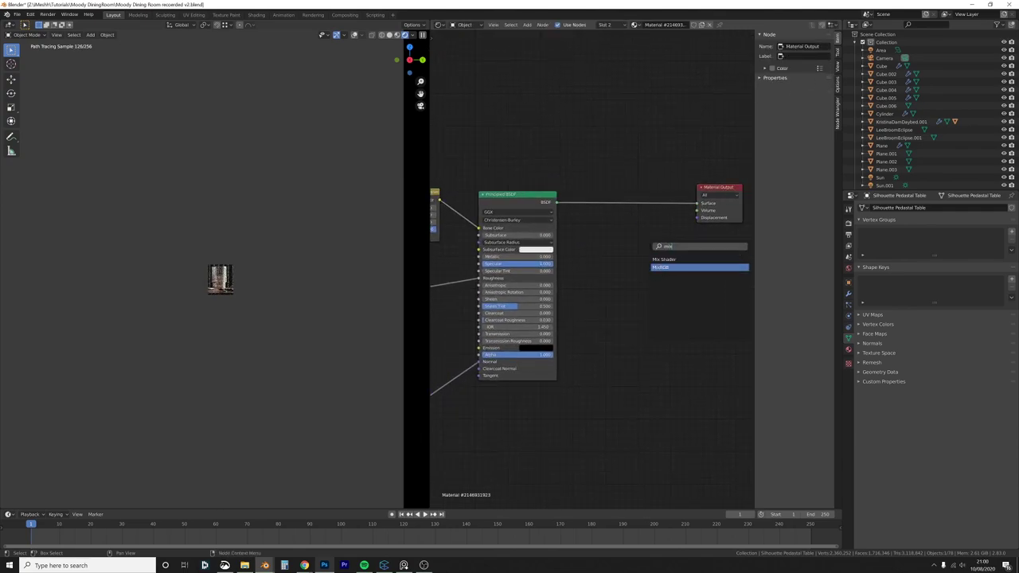
pyautogui.click(671, 260)
pyautogui.click(646, 205)
# Step: Duplicate the Principled BSDF below the Mix Shader and link the copy to its second Shader input
pyautogui.click(533, 207)
pyautogui.hotkey('shift', 'd')
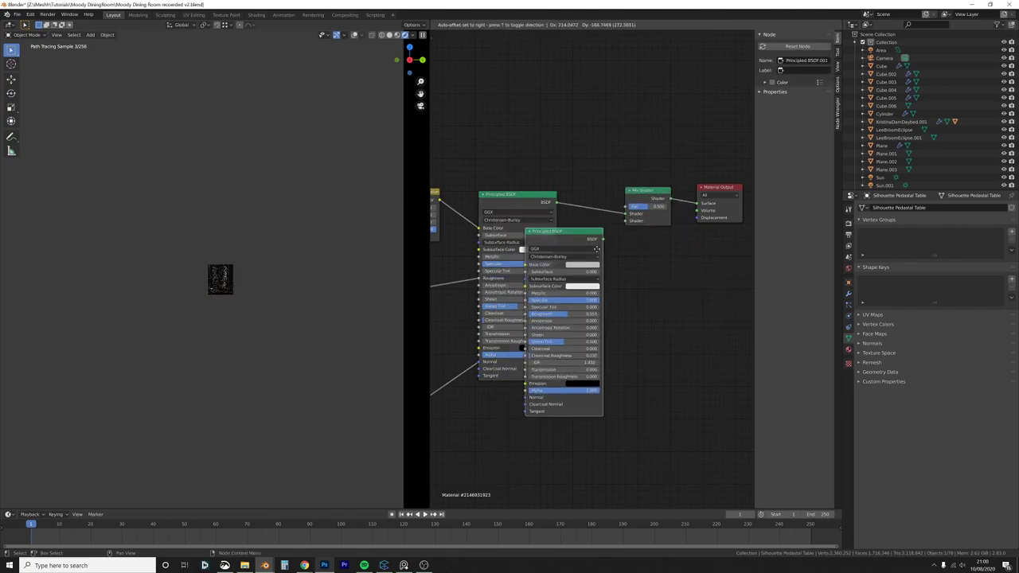
pyautogui.click(656, 288)
pyautogui.moveTo(677, 282); pyautogui.dragTo(657, 242)
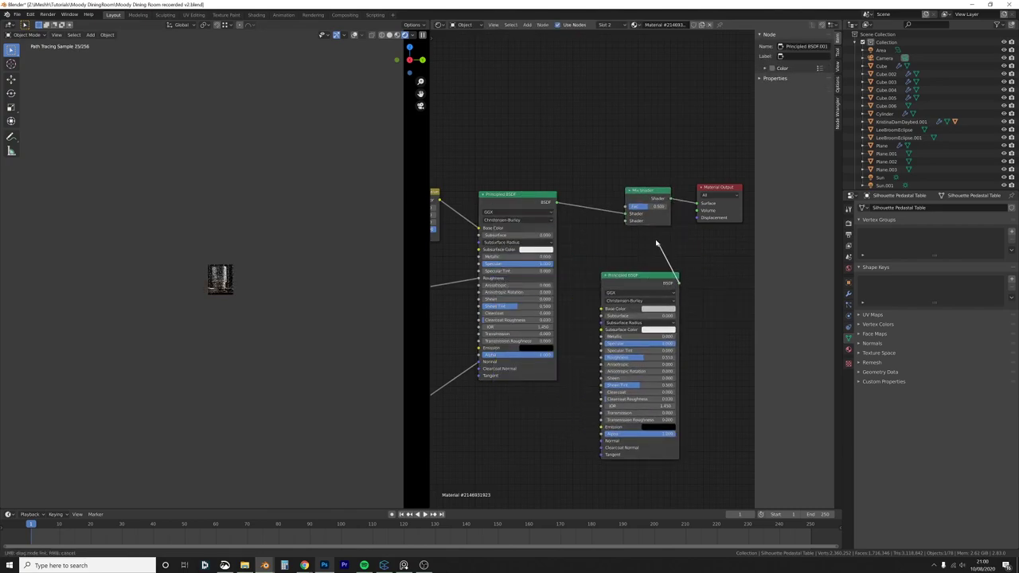
# Step: Add a Light Path node and link its Is Transmission Ray output to the Mix Shader's Fac
pyautogui.moveTo(587, 106); pyautogui.dragTo(594, 172, button='middle')
pyautogui.hotkey('shift', 'a')
pyautogui.click(606, 171)
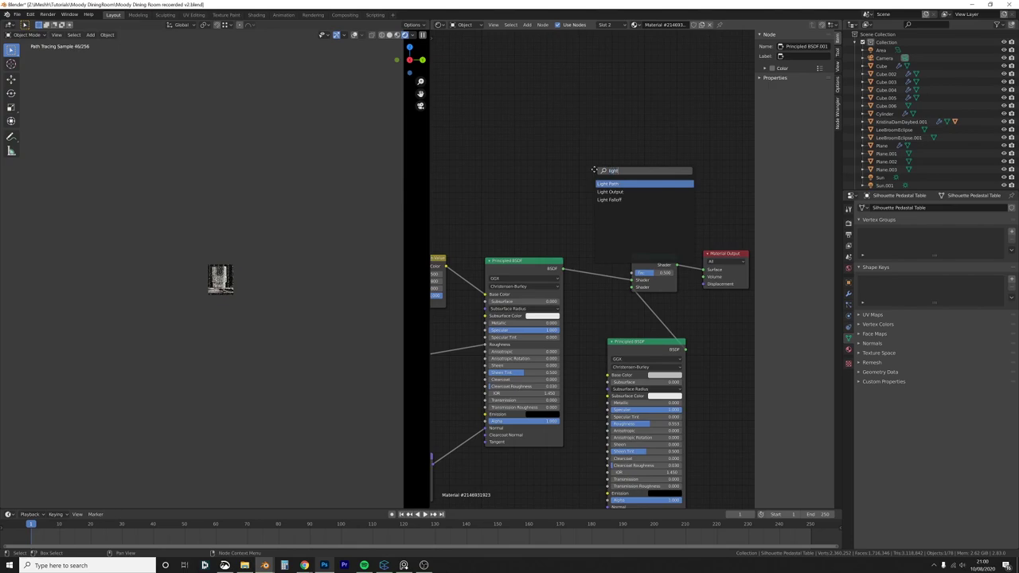
pyautogui.write('light')
pyautogui.press('Return')
pyautogui.moveTo(559, 160); pyautogui.dragTo(633, 274)
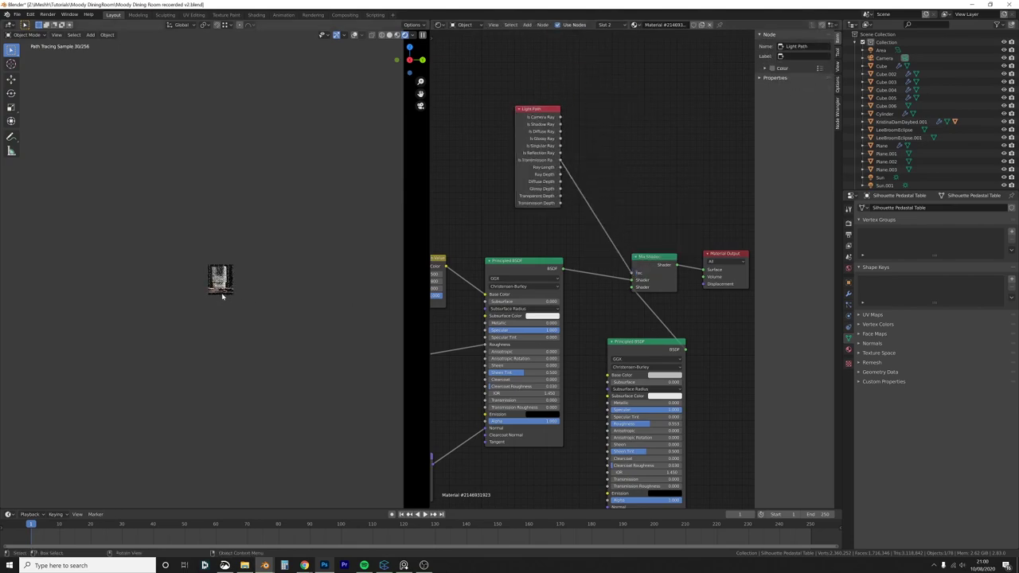
# Step: Add a Hue Saturation Value node beneath the first Principled BSDF
pyautogui.moveTo(580, 317); pyautogui.dragTo(645, 304, button='middle')
pyautogui.moveTo(500, 268); pyautogui.dragTo(500, 230, button='middle')
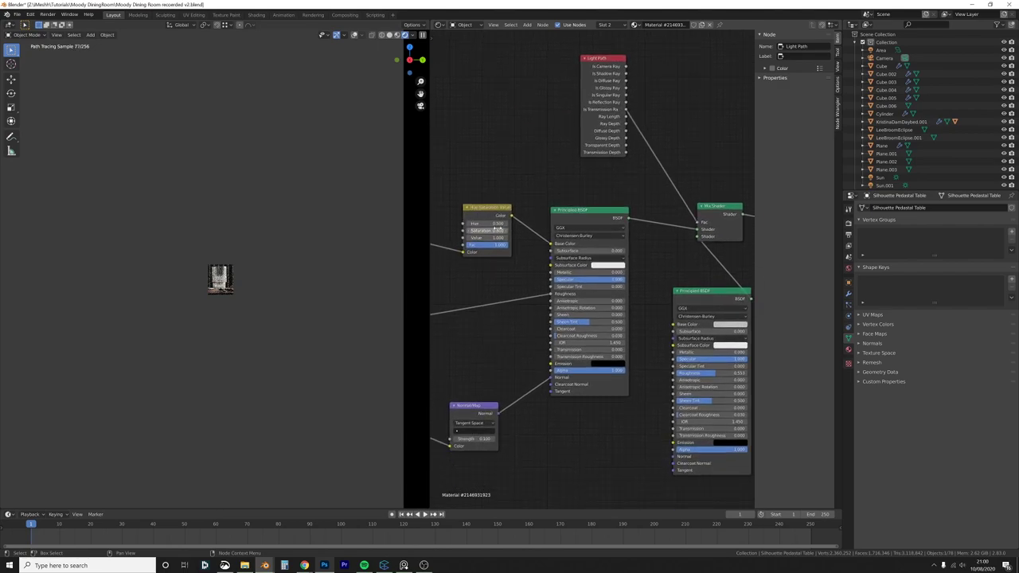
pyautogui.hotkey('shift', 'a')
pyautogui.click(499, 227)
pyautogui.press('Return')
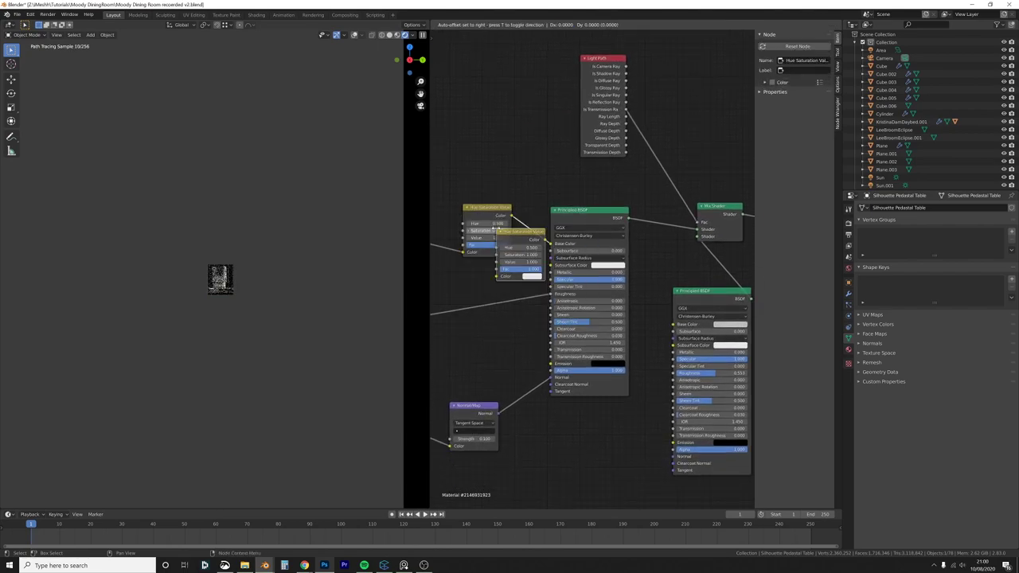
pyautogui.click(564, 433)
# Step: Try to route the first Hue Saturation Value node's colour through the new one into the duplicate Principled BSDF
pyautogui.moveTo(490, 223); pyautogui.dragTo(510, 223)
pyautogui.click(512, 216)
pyautogui.moveTo(507, 216); pyautogui.dragTo(486, 208, button='middle')
pyautogui.moveTo(489, 208); pyautogui.dragTo(537, 465)
pyautogui.moveTo(585, 428); pyautogui.dragTo(651, 363)
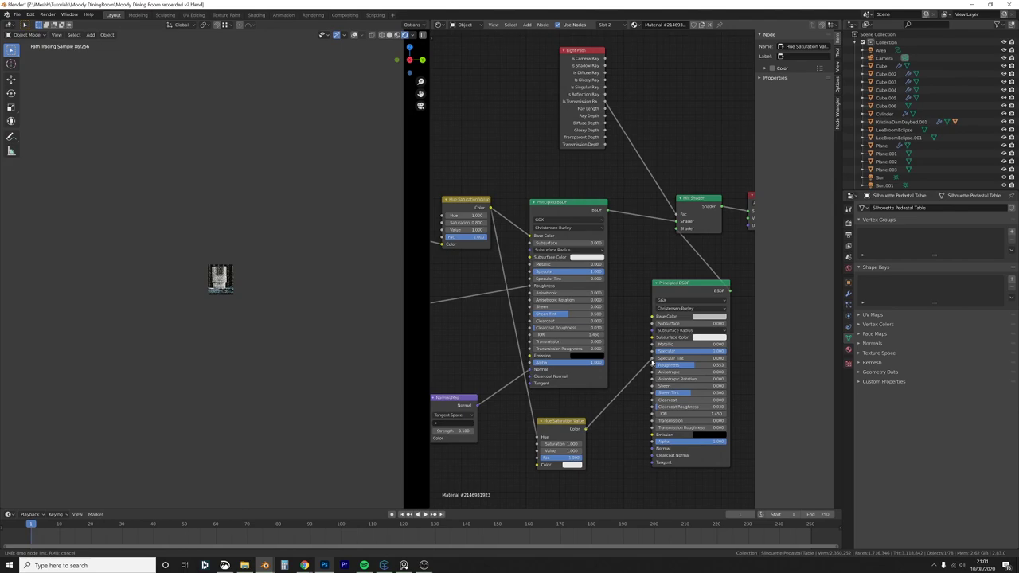
pyautogui.moveTo(634, 393); pyautogui.dragTo(637, 369)
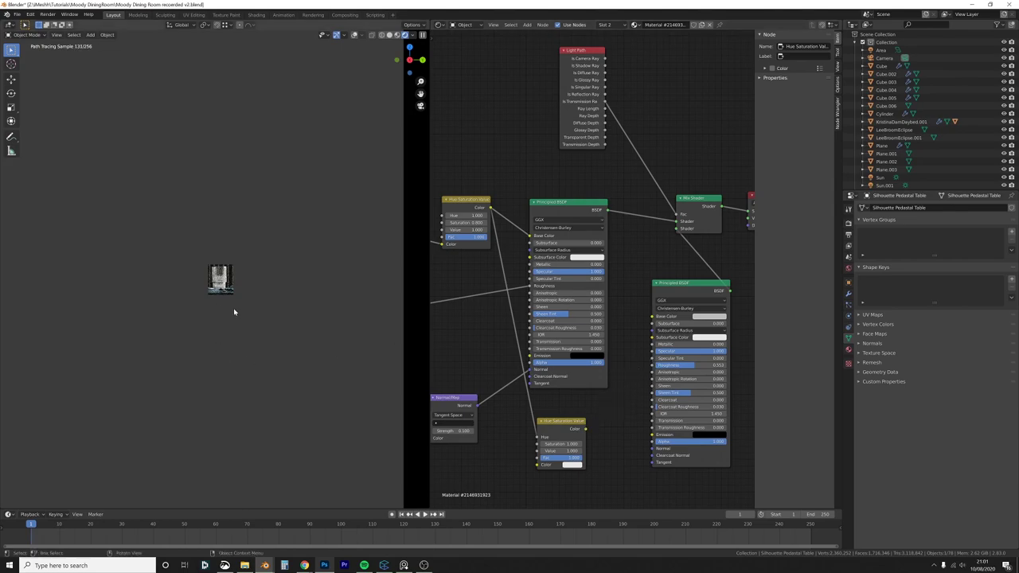
# Step: Reselect the dining table and set the first Hue Saturation Value node's Hue to 0.5
pyautogui.click(233, 311)
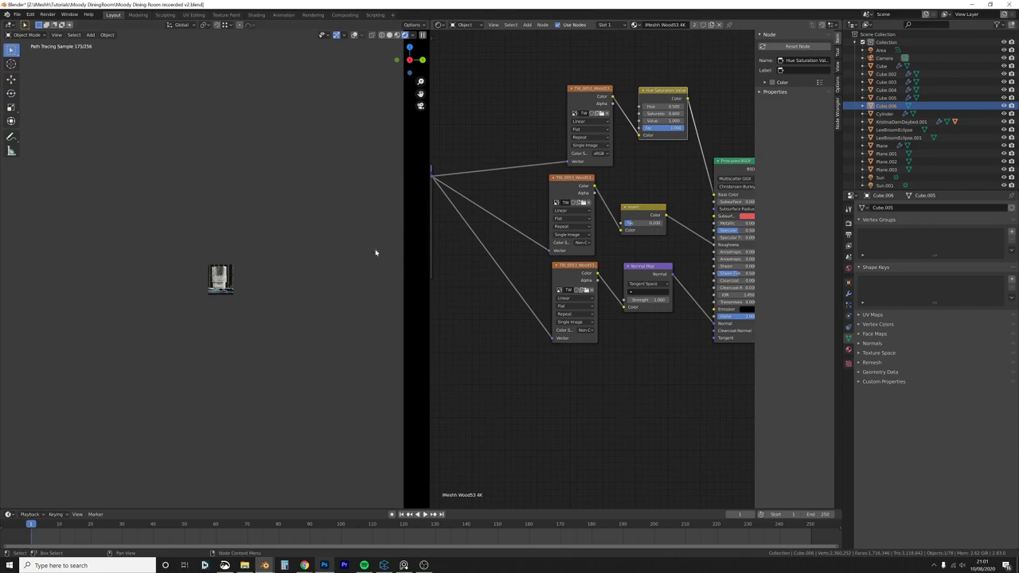
pyautogui.click(210, 295)
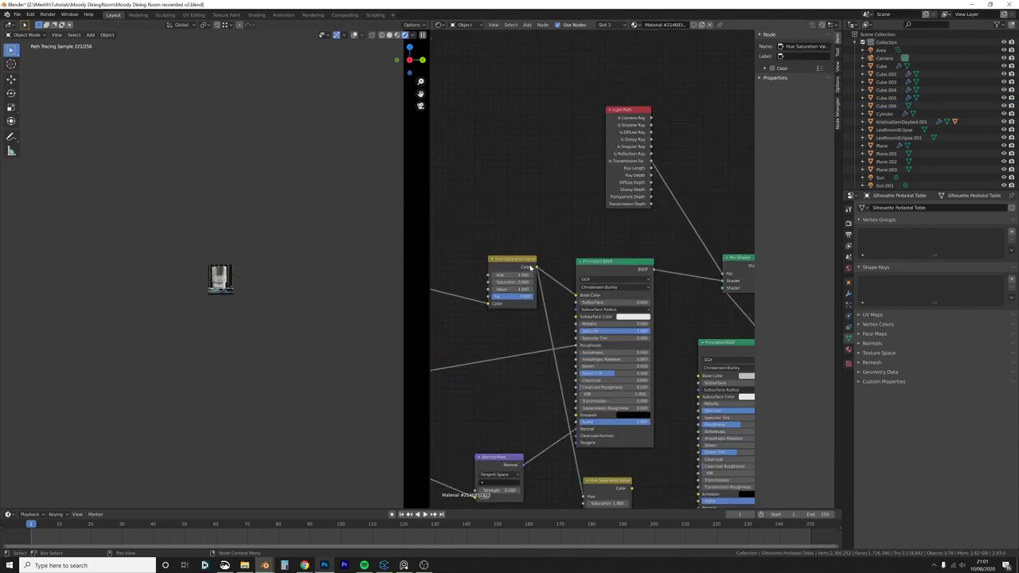
pyautogui.press('Return')
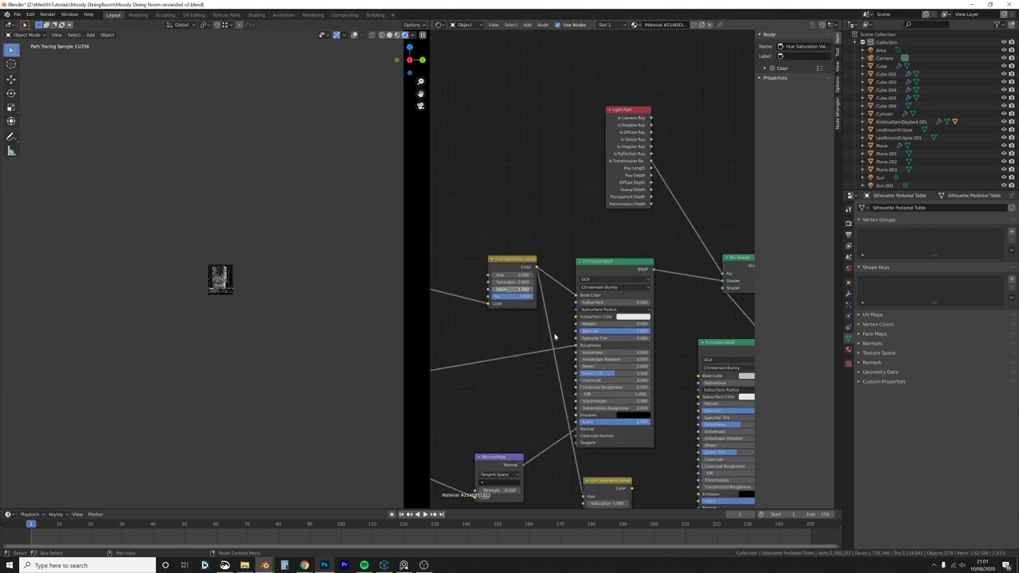
# Step: Adjust the Saturation of the lower Hue Saturation Value node
pyautogui.moveTo(648, 439); pyautogui.dragTo(587, 279, button='middle')
pyautogui.press('Return')
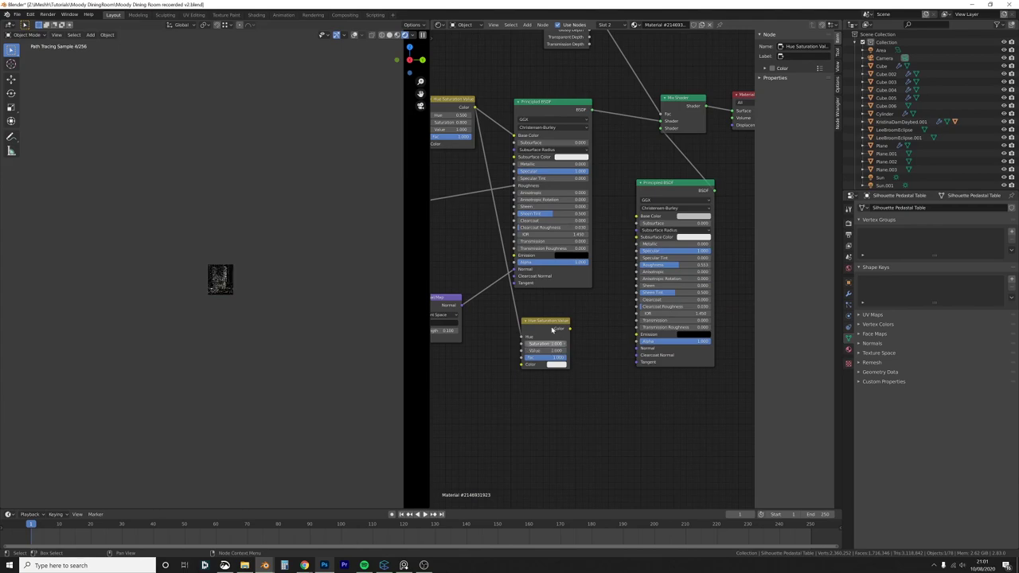
pyautogui.moveTo(552, 332); pyautogui.dragTo(560, 329, button='middle')
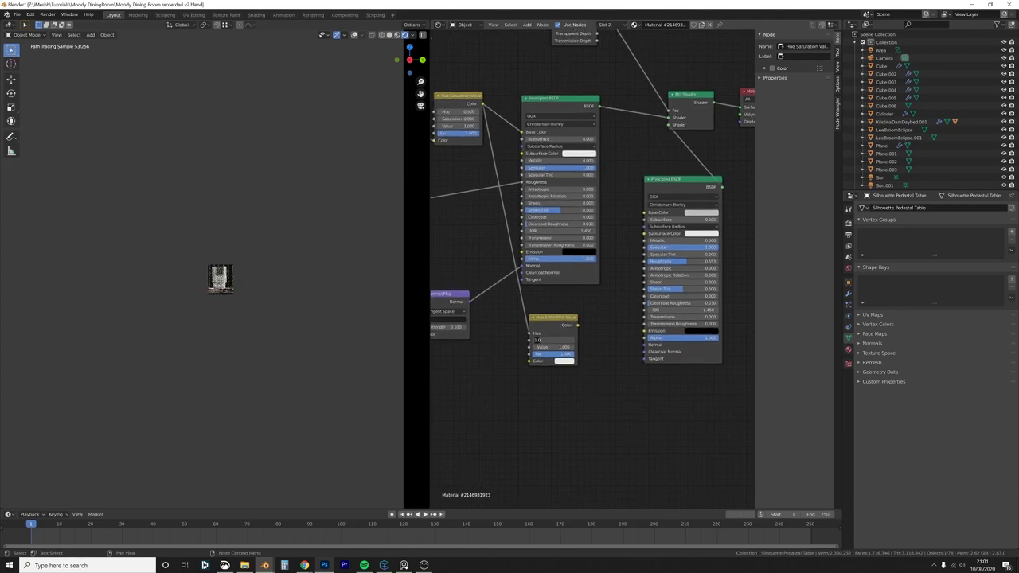
pyautogui.press('Return')
# Step: Link the base colour texture to the lower Hue Saturation Value node's Fac, and its output to the duplicate Principled BSDF's Base Color
pyautogui.moveTo(531, 334); pyautogui.dragTo(572, 325, button='middle')
pyautogui.moveTo(478, 145); pyautogui.dragTo(573, 172, button='middle')
pyautogui.moveTo(501, 141); pyautogui.dragTo(669, 371)
pyautogui.moveTo(676, 320); pyautogui.dragTo(645, 308, button='middle')
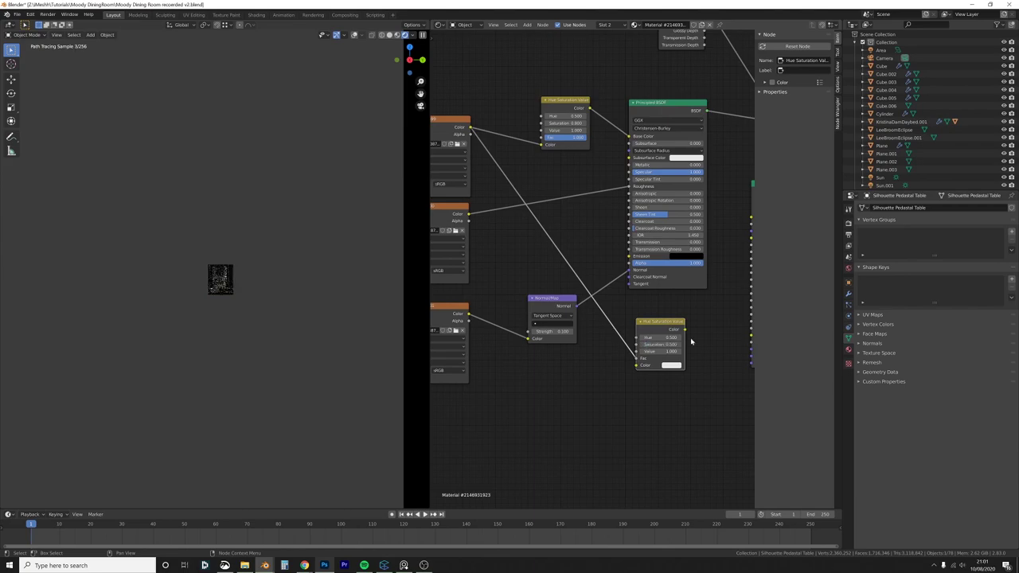
pyautogui.moveTo(691, 342); pyautogui.dragTo(584, 344, button='middle')
pyautogui.moveTo(579, 340); pyautogui.dragTo(646, 229)
pyautogui.moveTo(600, 281); pyautogui.dragTo(595, 287, button='middle')
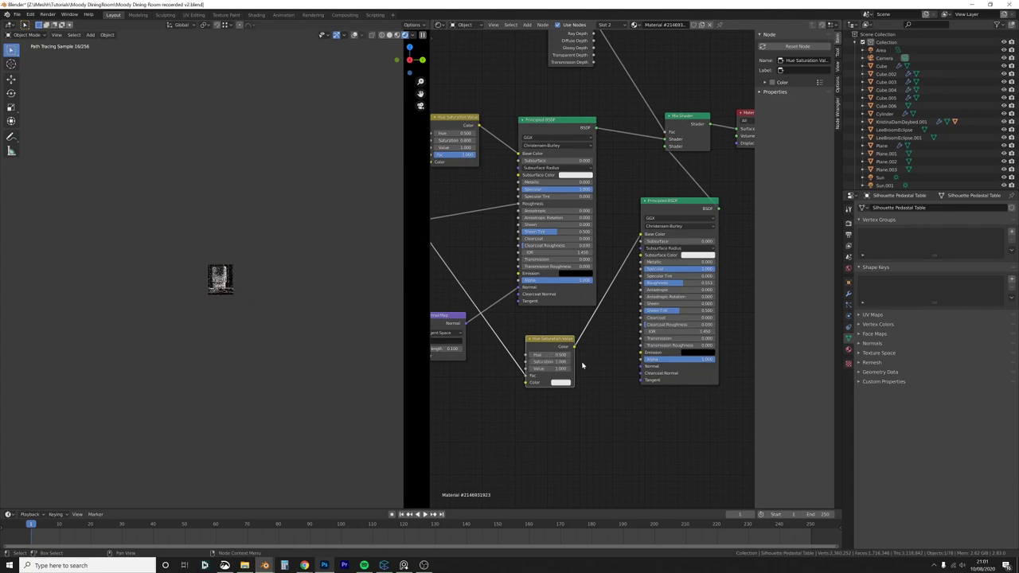
# Step: Spread out the Mix Shader, duplicate Principled BSDF and Material Output nodes, previewing the first Principled BSDF and then the Mix Shader
pyautogui.moveTo(687, 120); pyautogui.dragTo(714, 108)
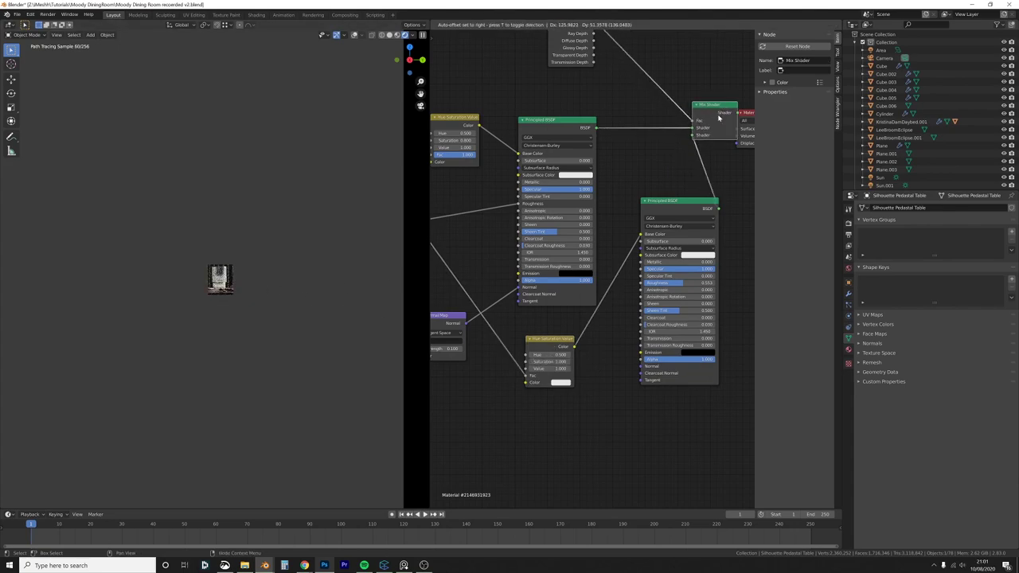
pyautogui.moveTo(682, 206); pyautogui.dragTo(667, 206)
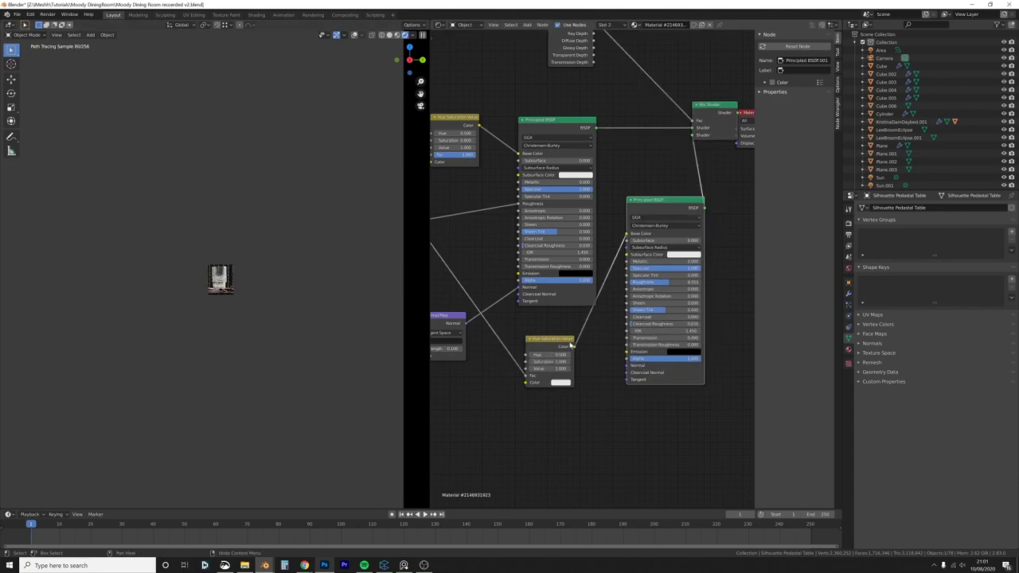
pyautogui.keyDown('ctrl'); pyautogui.keyDown('shift'); pyautogui.click(569, 127); pyautogui.keyUp('shift'); pyautogui.keyUp('ctrl')
pyautogui.moveTo(654, 176); pyautogui.dragTo(621, 184, button='middle')
pyautogui.moveTo(742, 120); pyautogui.dragTo(773, 114)
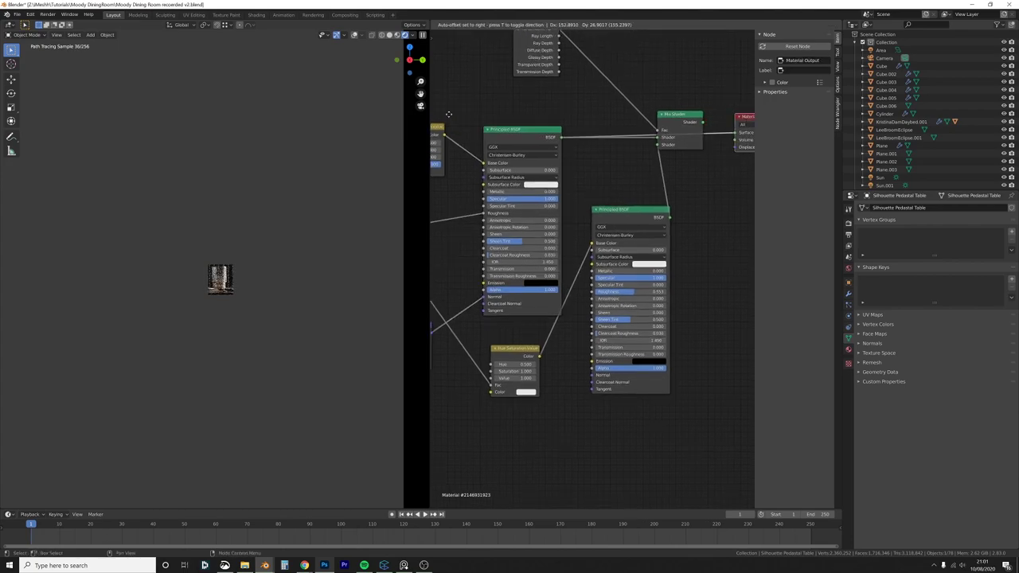
pyautogui.moveTo(449, 114); pyautogui.dragTo(486, 106)
pyautogui.moveTo(682, 119); pyautogui.dragTo(685, 138)
pyautogui.keyDown('ctrl'); pyautogui.keyDown('shift'); pyautogui.click(684, 137); pyautogui.keyUp('shift'); pyautogui.keyUp('ctrl')
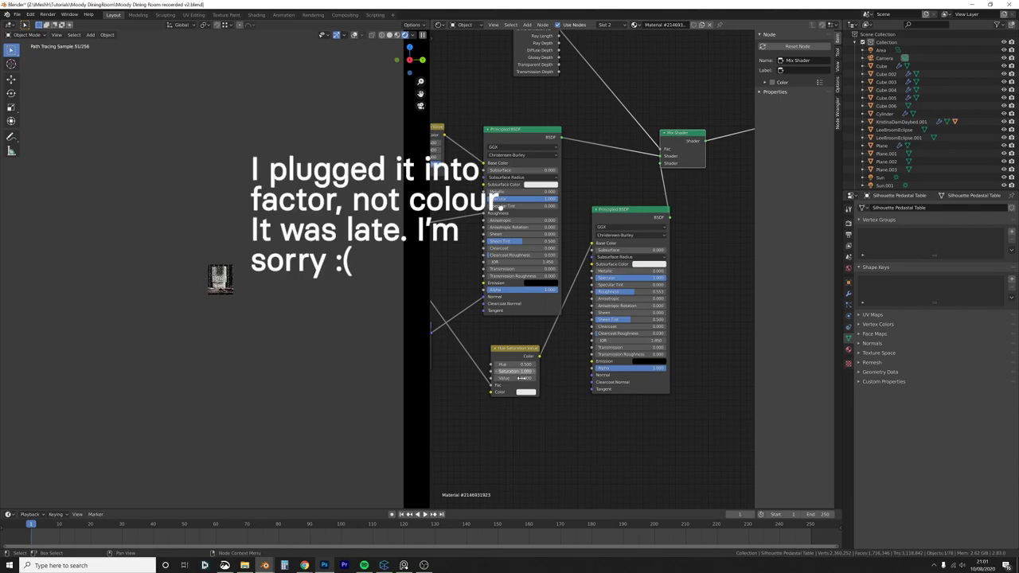
# Step: Move the duplicate Principled BSDF further down, beside the lower Hue Saturation Value node
pyautogui.moveTo(490, 328); pyautogui.dragTo(583, 334, button='middle')
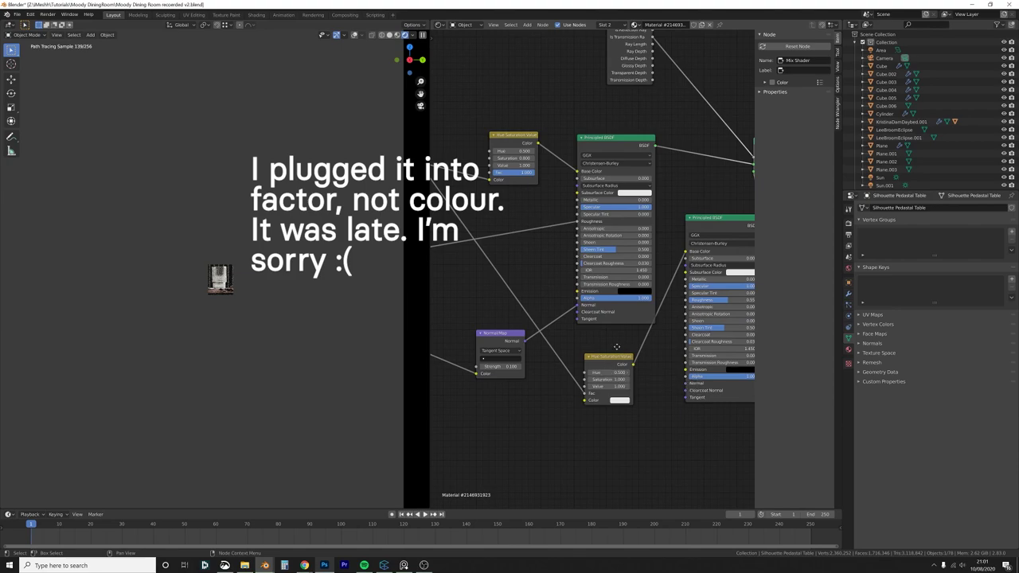
pyautogui.moveTo(710, 283); pyautogui.dragTo(651, 268, button='middle')
pyautogui.moveTo(643, 257); pyautogui.dragTo(643, 344)
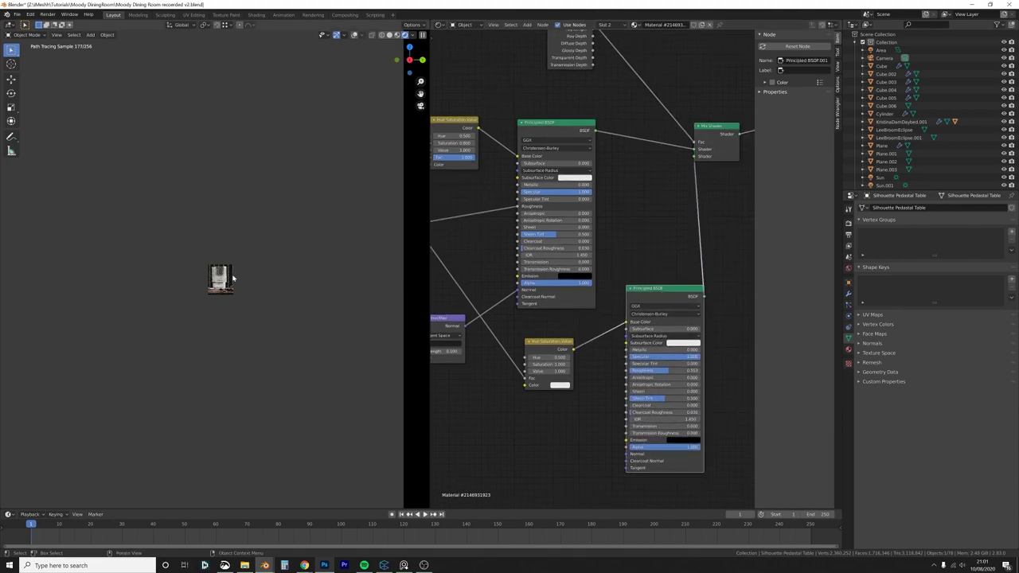
# Step: Preview the lower Hue Saturation Value node, duplicate Principled BSDF, Mix Shader and first Principled BSDF in turn to compare the glass render
pyautogui.click(547, 347)
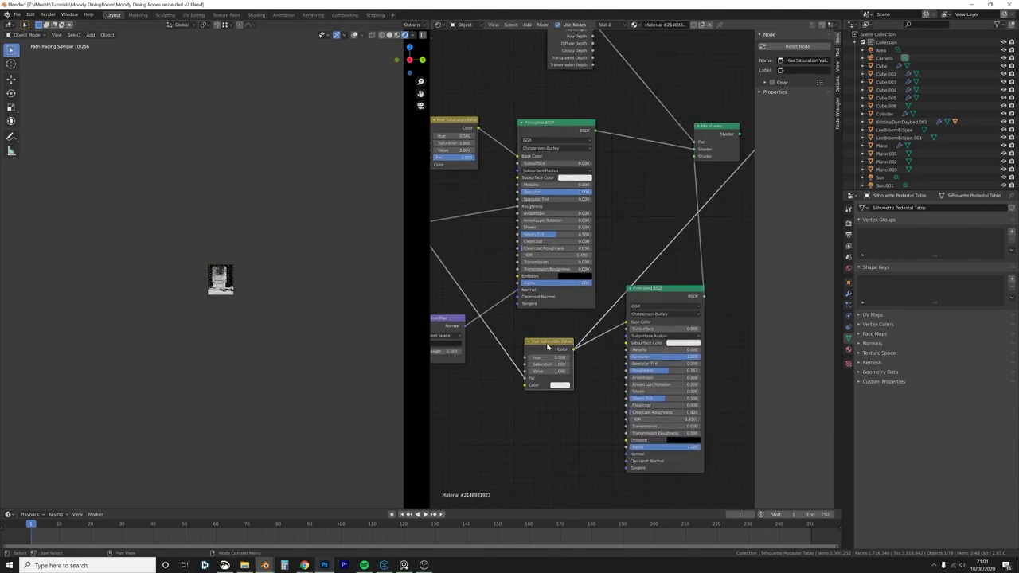
pyautogui.click(658, 291)
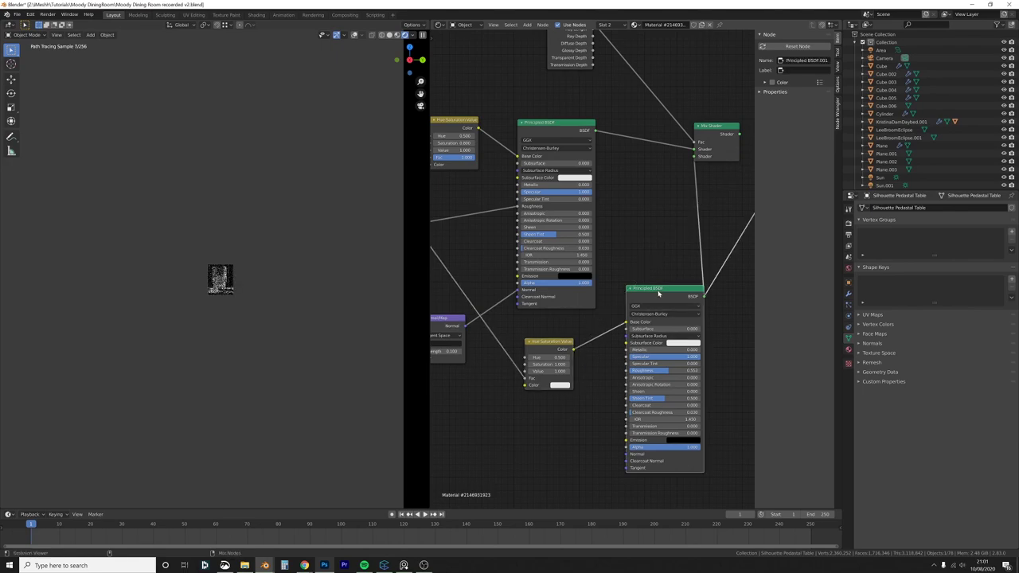
pyautogui.keyDown('ctrl'); pyautogui.keyDown('shift'); pyautogui.click(720, 143); pyautogui.keyUp('shift'); pyautogui.keyUp('ctrl')
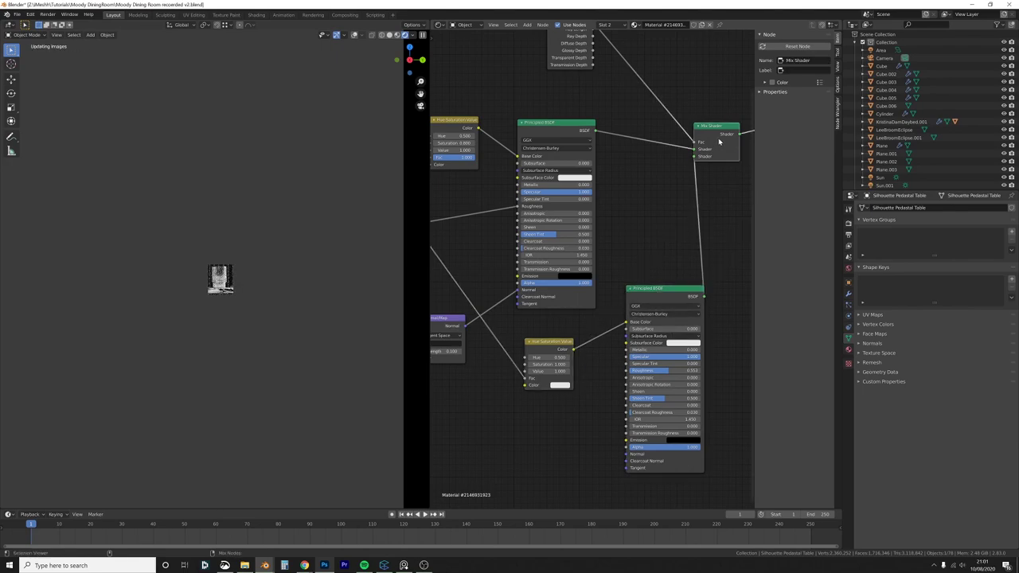
pyautogui.keyDown('ctrl'); pyautogui.keyDown('shift'); pyautogui.click(570, 132); pyautogui.keyUp('shift'); pyautogui.keyUp('ctrl')
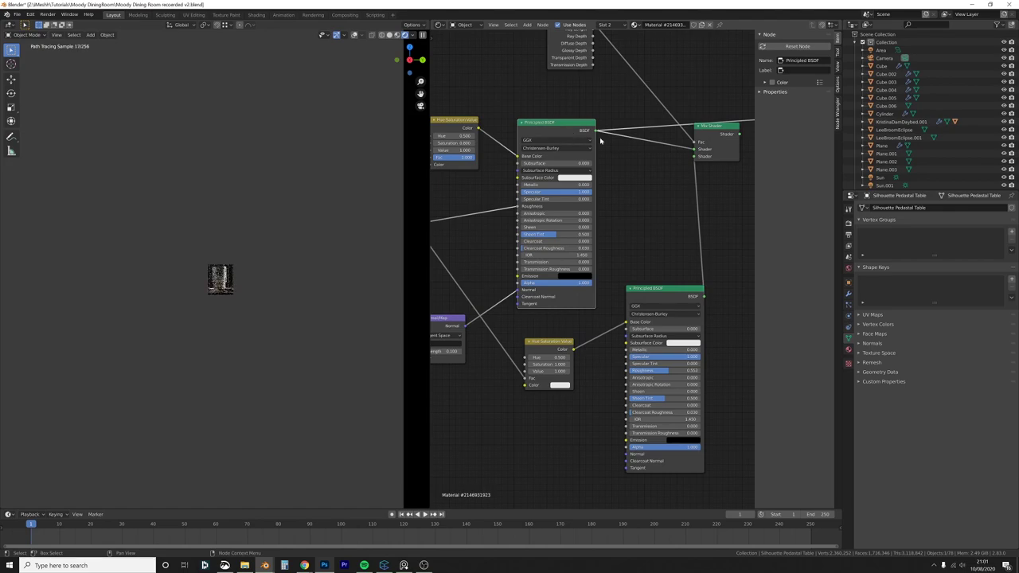
pyautogui.moveTo(636, 258); pyautogui.dragTo(667, 241, button='middle')
pyautogui.moveTo(498, 148); pyautogui.dragTo(589, 139, button='middle')
pyautogui.click(602, 373)
pyautogui.hotkey('shift', 'a')
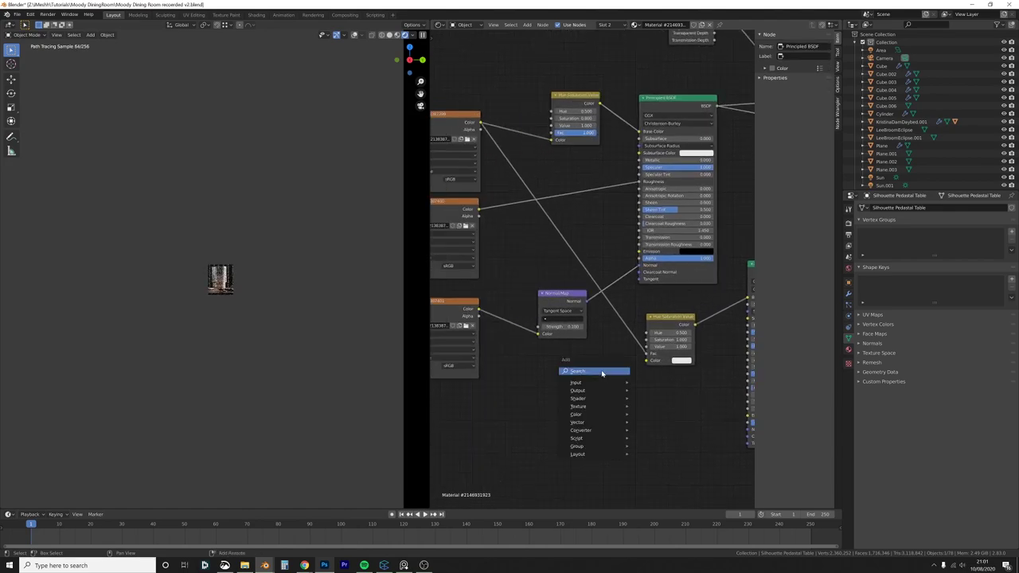
pyautogui.moveTo(602, 398)
pyautogui.click(653, 258)
pyautogui.rightClick(602, 373)
pyautogui.hotkey('shift', 'a')
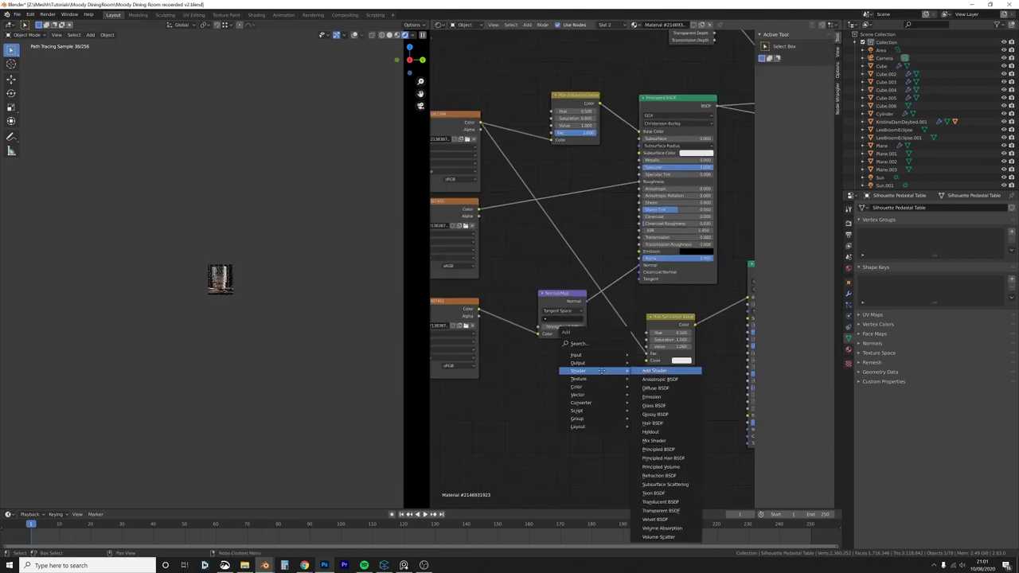
pyautogui.press('e')
pyautogui.rightClick(602, 372)
# Step: Add another Hue Saturation Value node below the existing one and link the base colour texture to its Color input
pyautogui.hotkey('shift', 'a')
pyautogui.write('shue')
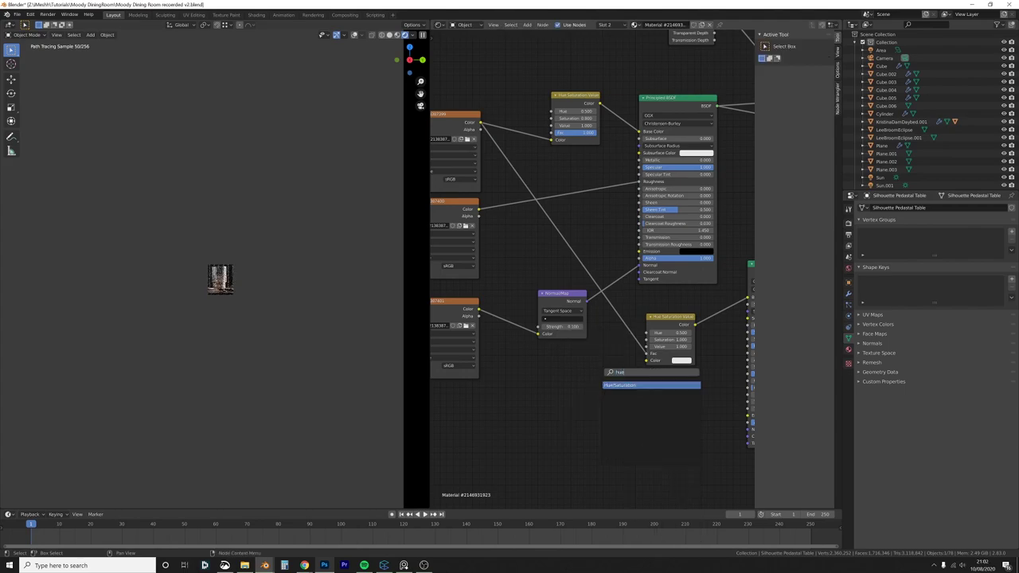
pyautogui.press('Return')
pyautogui.click(601, 372)
pyautogui.moveTo(481, 122); pyautogui.dragTo(595, 414)
pyautogui.moveTo(494, 201); pyautogui.dragTo(473, 197, button='middle')
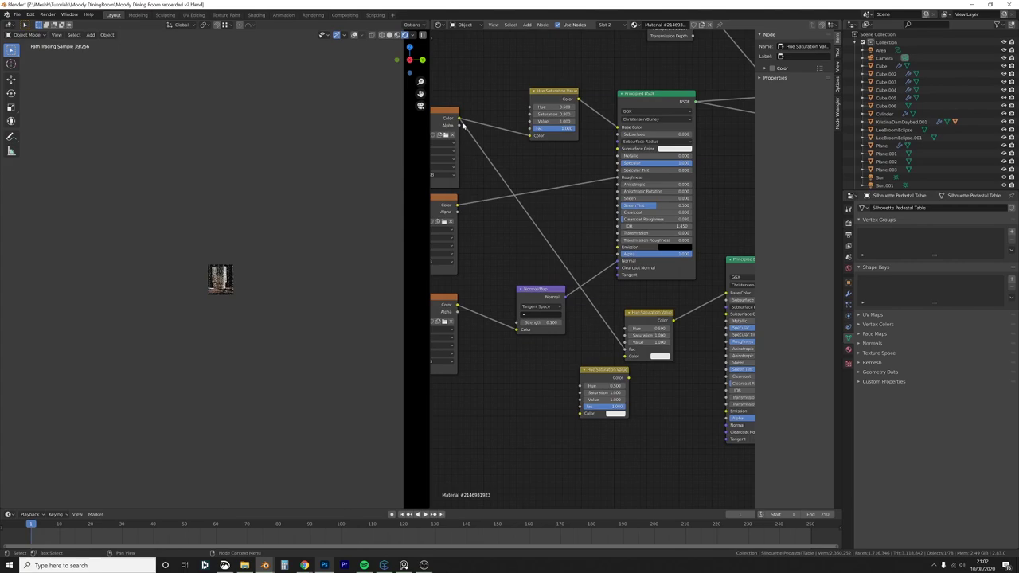
pyautogui.moveTo(462, 123); pyautogui.dragTo(581, 413)
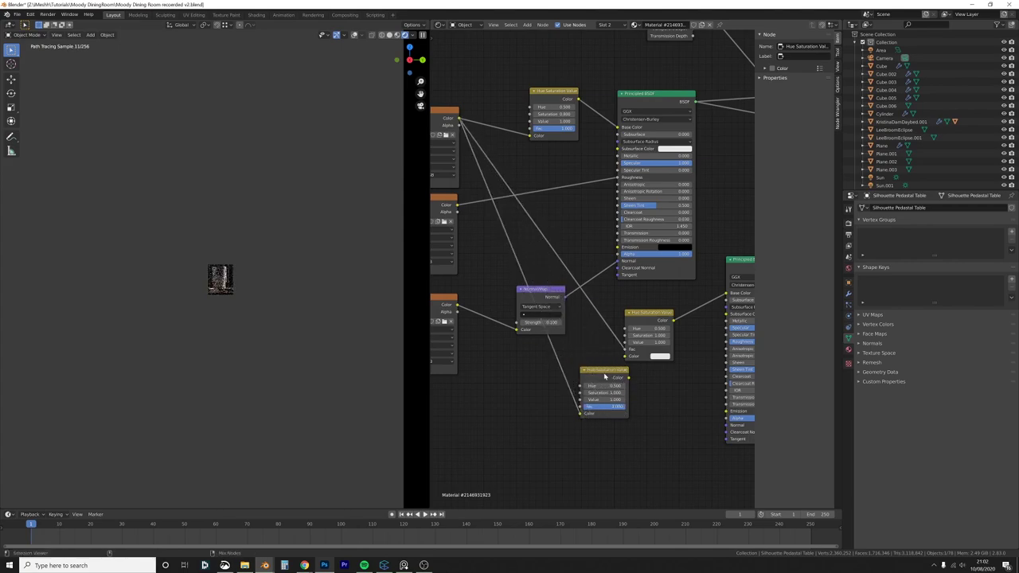
# Step: Link the new Hue Saturation Value node to the duplicate Principled BSDF's Base Color, then preview the duplicate and the first Principled BSDF
pyautogui.moveTo(604, 377); pyautogui.dragTo(566, 386, button='middle')
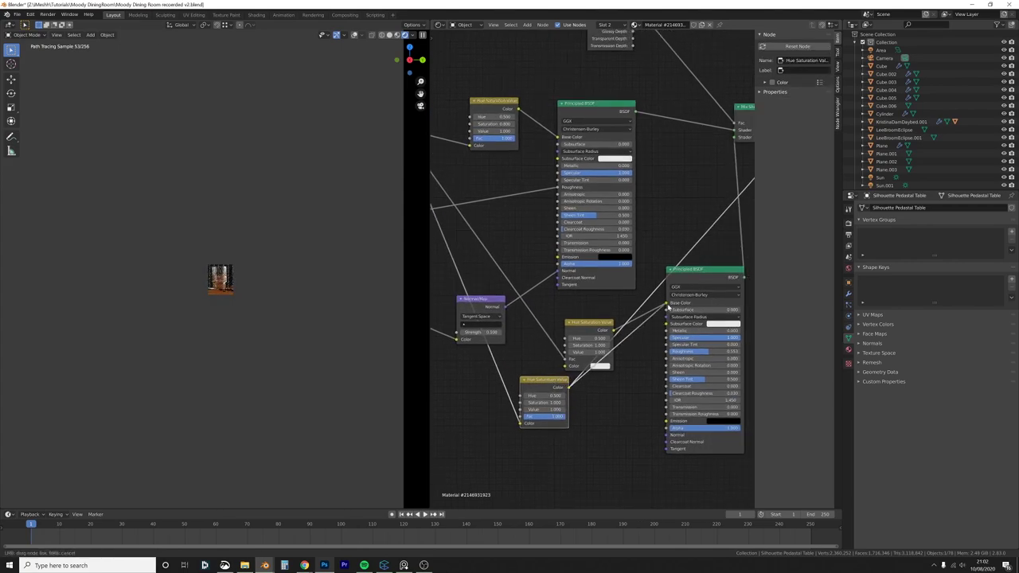
pyautogui.click(695, 276)
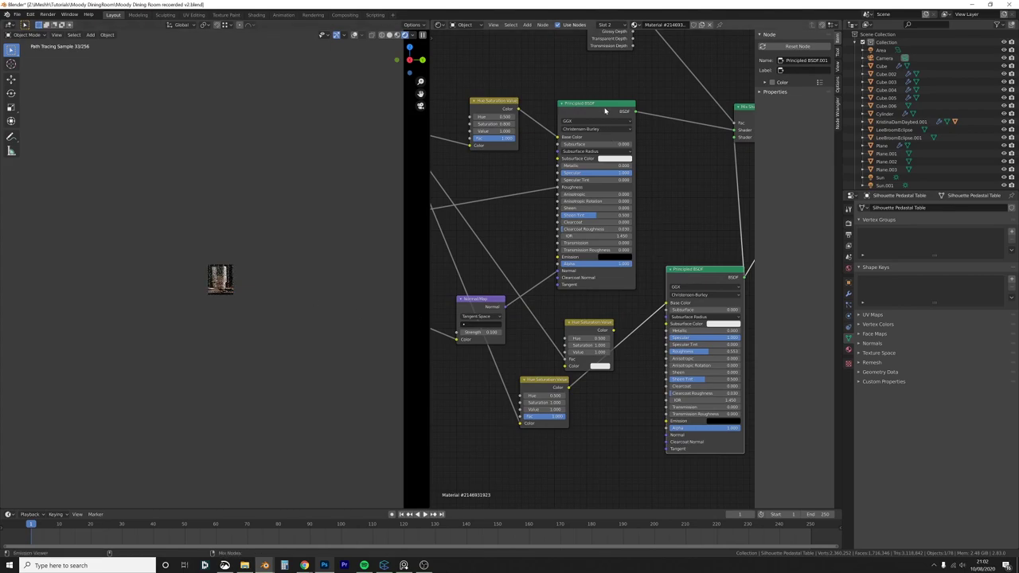
pyautogui.click(605, 111)
# Step: Move the new Hue Saturation Value node closer to the duplicate Principled BSDF and set its Saturation and Value to 0
pyautogui.moveTo(547, 388); pyautogui.dragTo(590, 384)
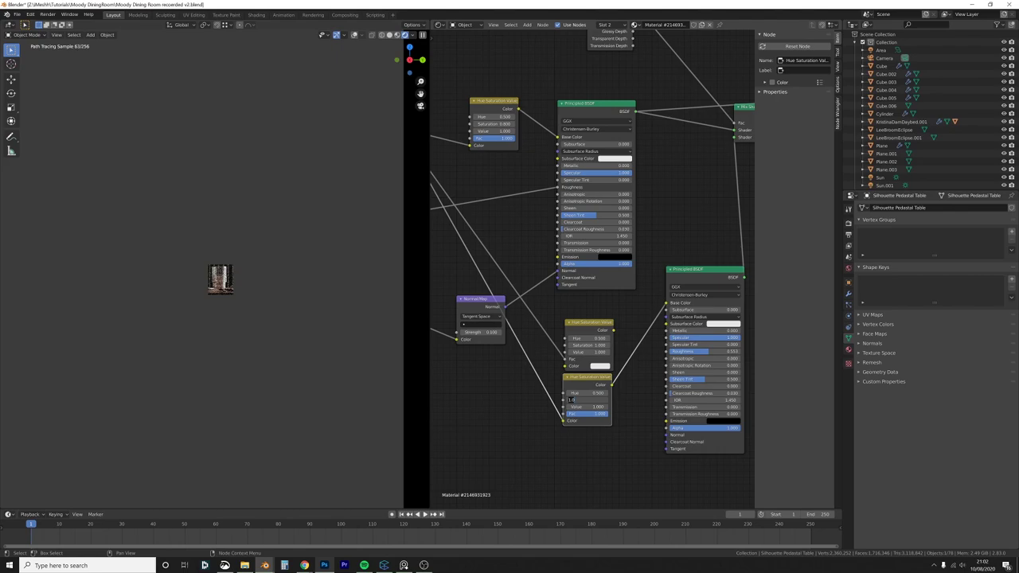
pyautogui.write('0.5')
pyautogui.press('Return')
pyautogui.click(591, 399)
pyautogui.write('0')
pyautogui.press('Return')
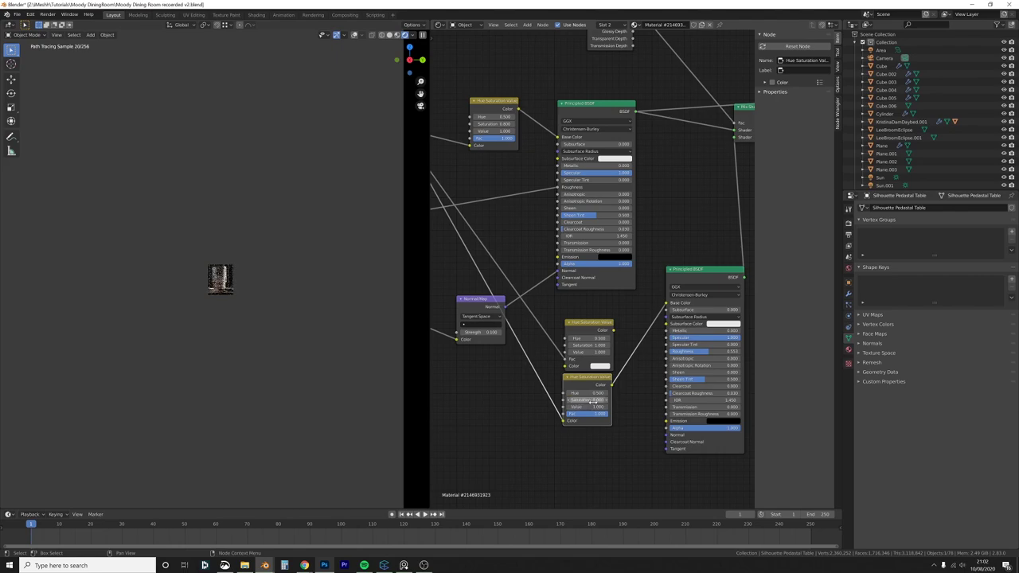
pyautogui.click(591, 407)
pyautogui.press('Return')
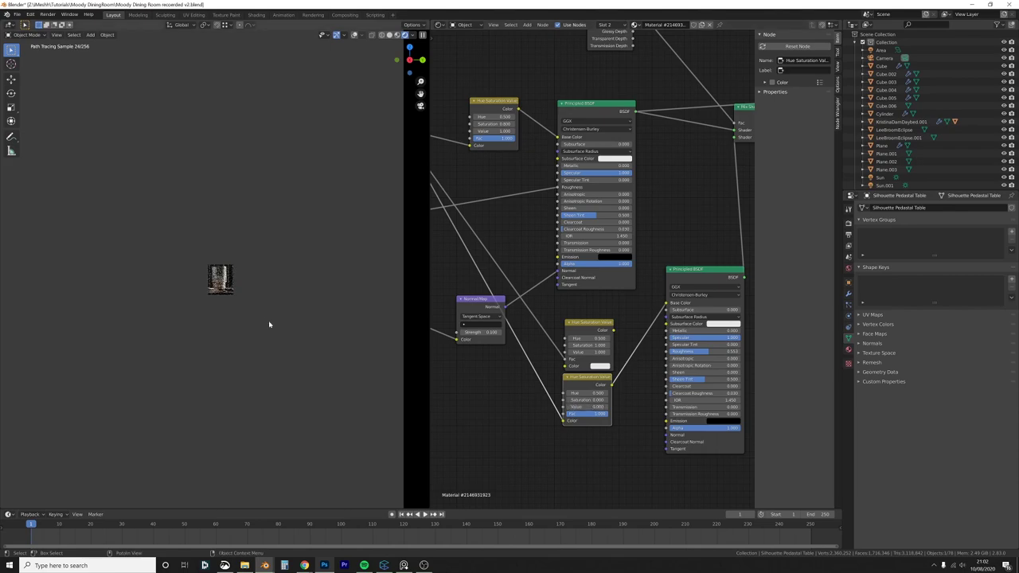
# Step: Reload the rendered viewport by switching to Solid shading and back to Rendered, and preview the Mix Shader
pyautogui.press('z')
pyautogui.click(319, 316)
pyautogui.press('z')
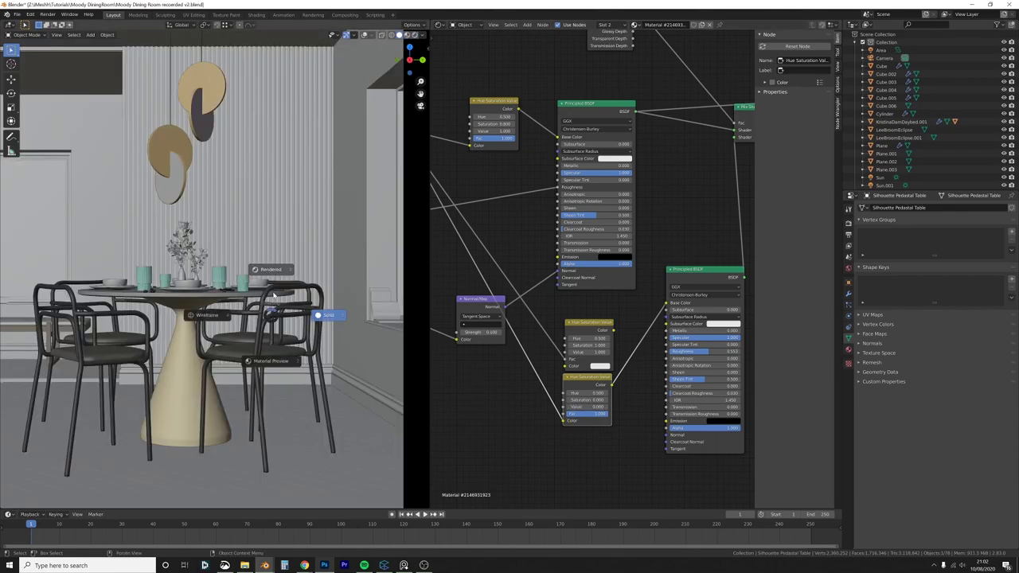
pyautogui.click(272, 273)
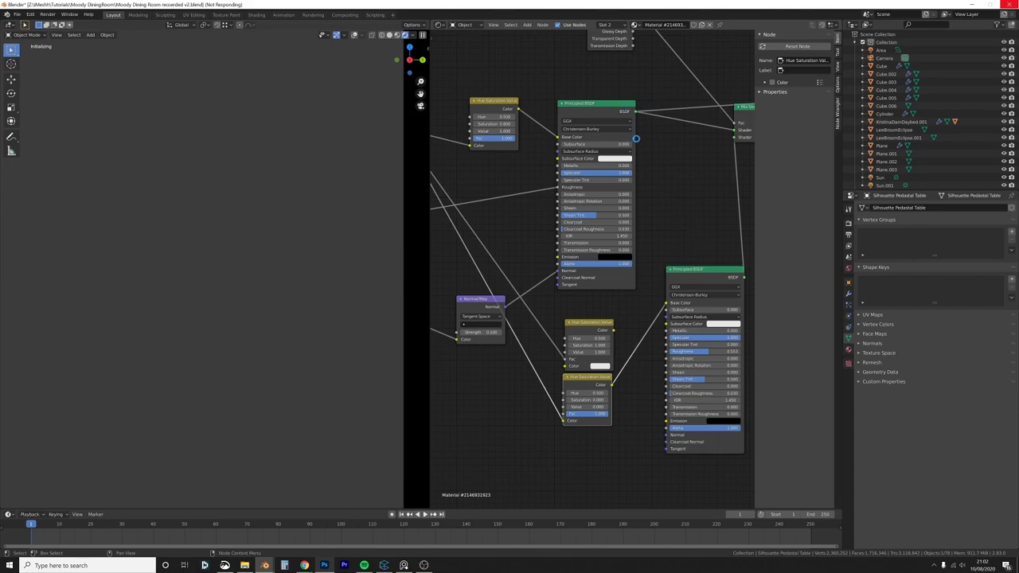
pyautogui.moveTo(709, 116); pyautogui.dragTo(660, 134, button='middle')
pyautogui.click(708, 132)
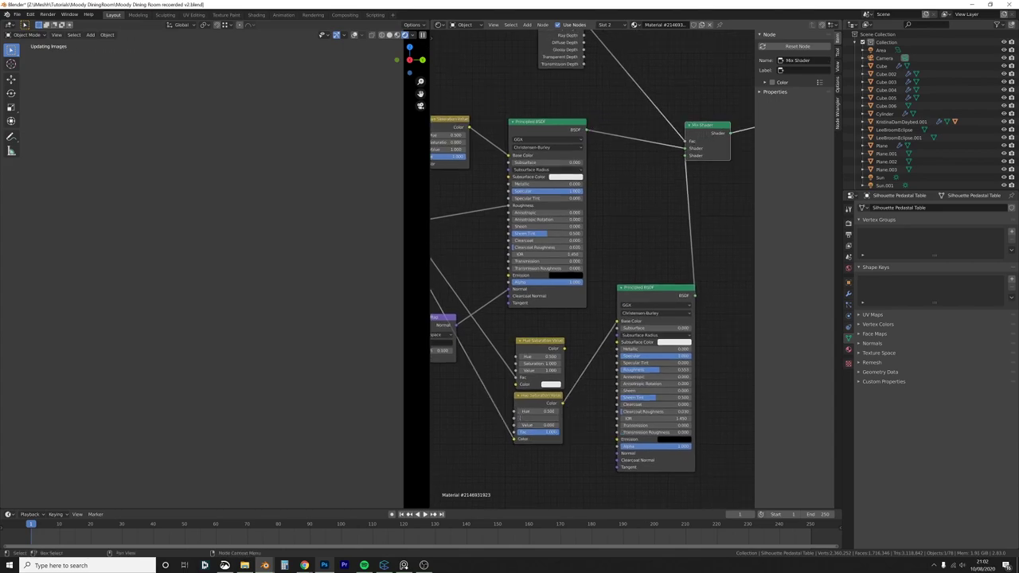
# Step: Set the lowest Hue Saturation Value node's Saturation to 0.4 and its Value to 1
pyautogui.write('.5')
pyautogui.click(574, 415)
pyautogui.click(544, 425)
pyautogui.write('200')
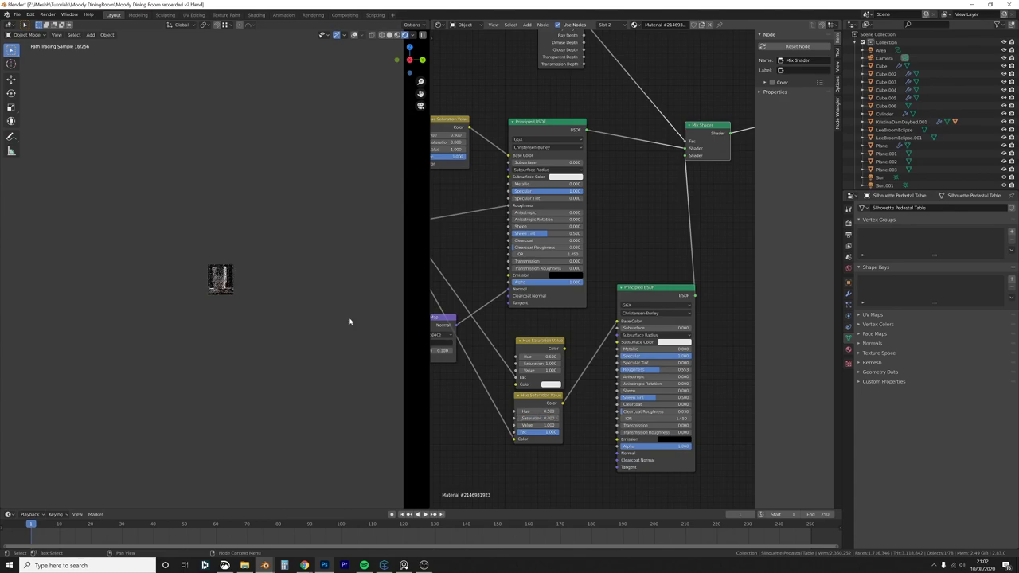
# Step: Look through the scene camera in the rendered viewport and define a render region around the whole camera frame
pyautogui.press('KP_0')
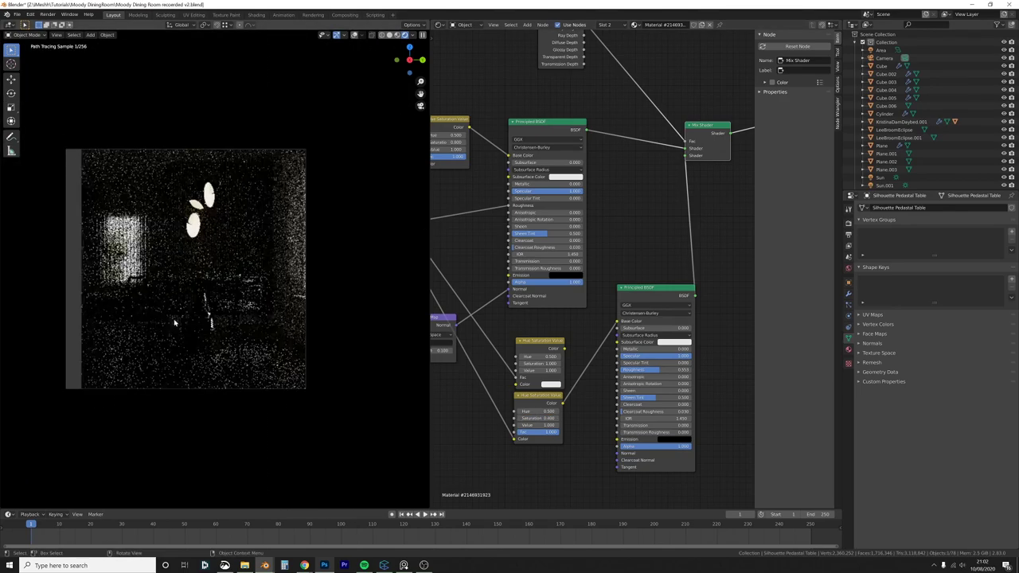
pyautogui.hotkey('ctrl', 'b')
pyautogui.moveTo(49, 113); pyautogui.dragTo(339, 469)
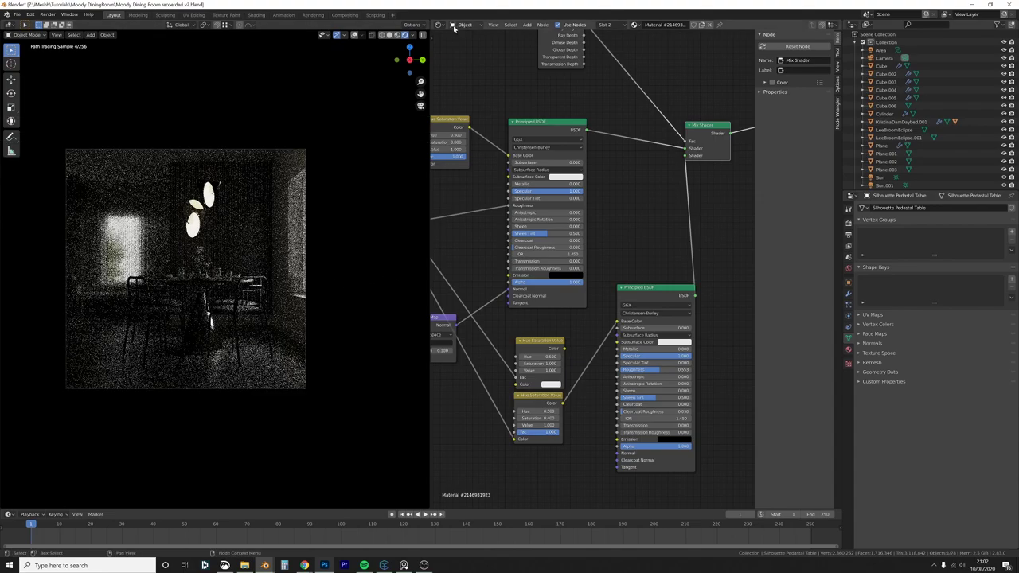
# Step: Turn the shader editor into a 3D viewport and bring the camera and nearby foreground plant into view
pyautogui.click(439, 24)
pyautogui.click(462, 50)
pyautogui.moveTo(689, 344); pyautogui.dragTo(621, 339, button='middle')
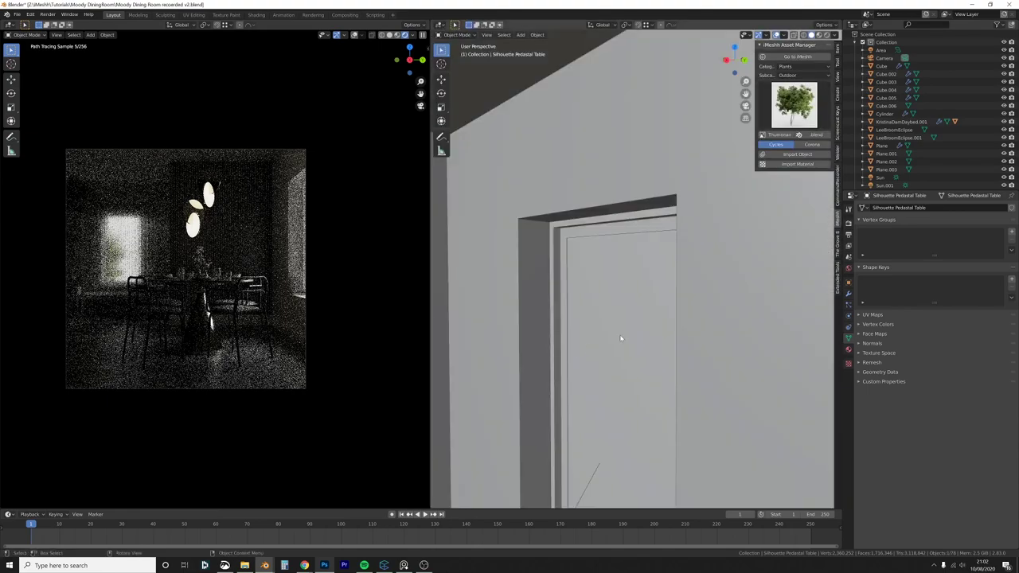
pyautogui.scroll(3, 683, 320)
pyautogui.moveTo(683, 319); pyautogui.dragTo(647, 317, button='middle')
pyautogui.scroll(1, 648, 317)
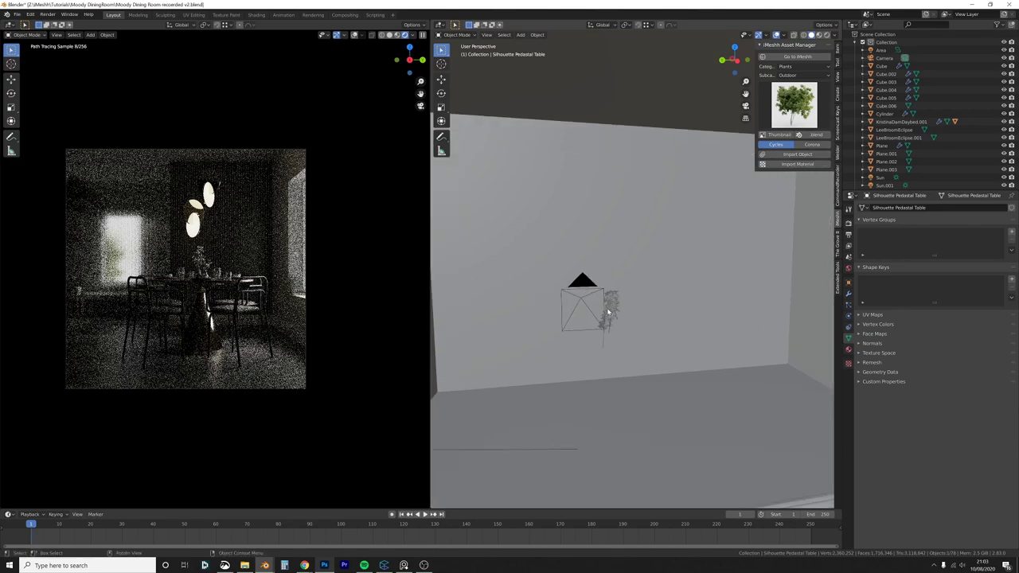
# Step: Place the 3D cursor on the plant beside the camera and add an area light there
pyautogui.rightClick(607, 312)
pyautogui.hotkey('shift', 'a')
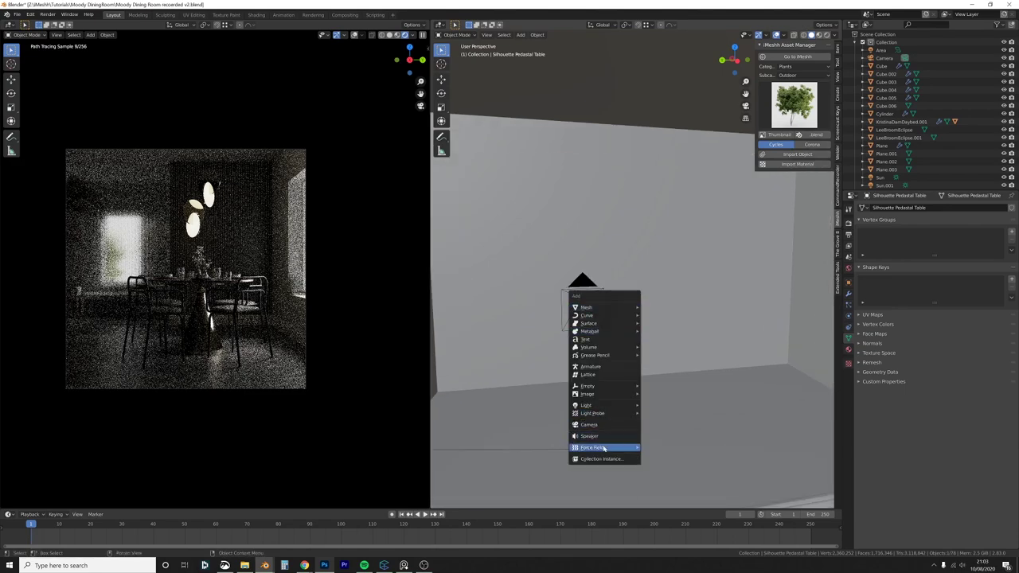
pyautogui.moveTo(607, 408)
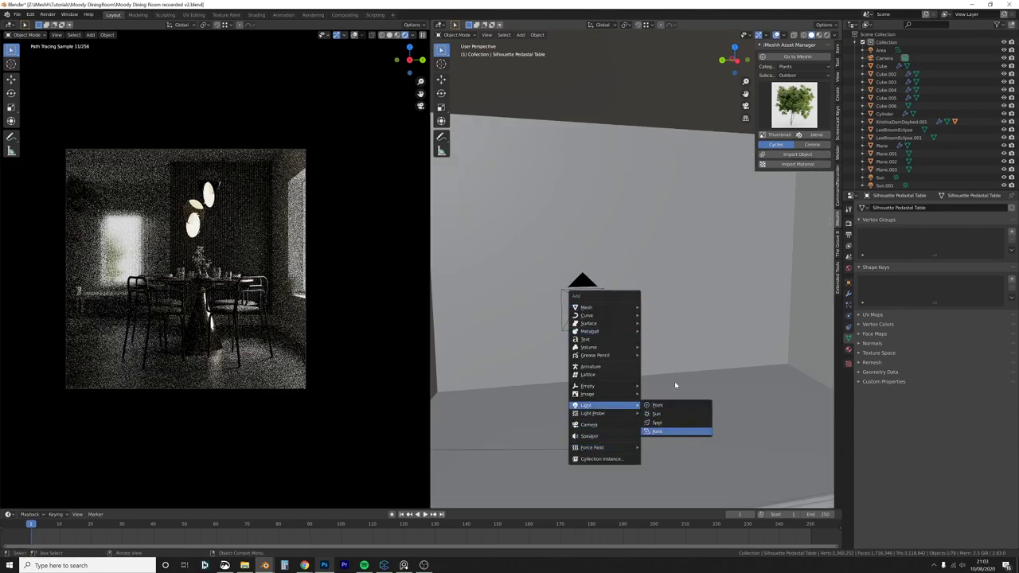
pyautogui.click(657, 431)
# Step: Move the new area light slightly away from the plant and scale it to about 0.456
pyautogui.moveTo(653, 374); pyautogui.dragTo(700, 371, button='middle')
pyautogui.press('g')
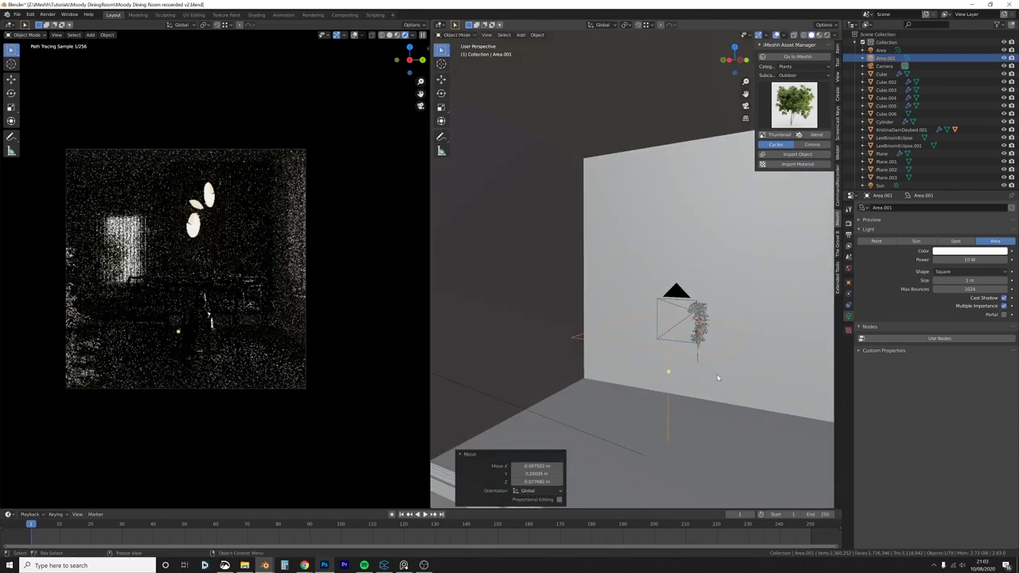
pyautogui.click(695, 352)
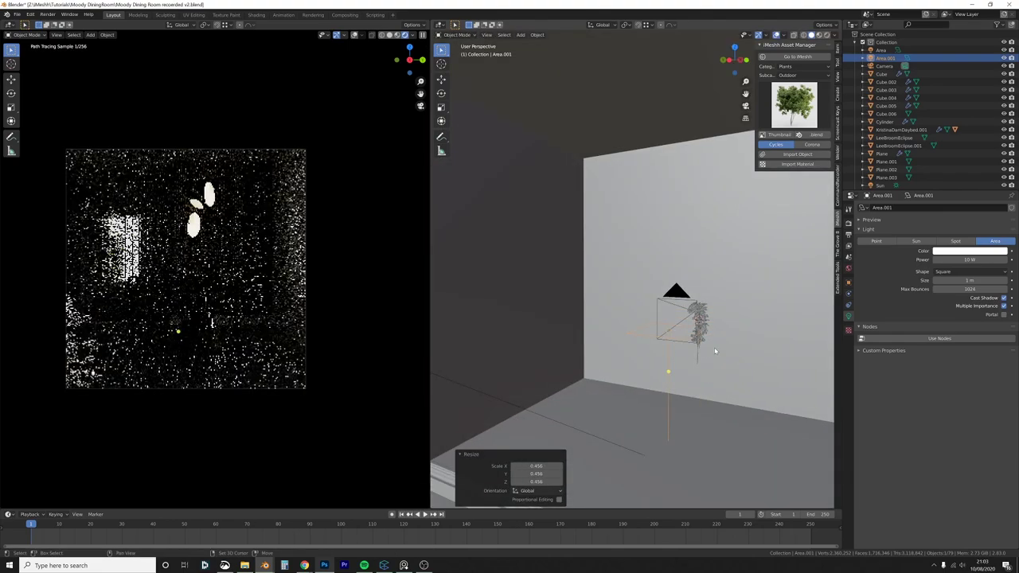
# Step: Rotate the area light upright so that it shines toward the foreground plant
pyautogui.keyDown('shift'); pyautogui.moveTo(734, 355); pyautogui.dragTo(693, 353, button='middle'); pyautogui.keyUp('shift')
pyautogui.press('r')
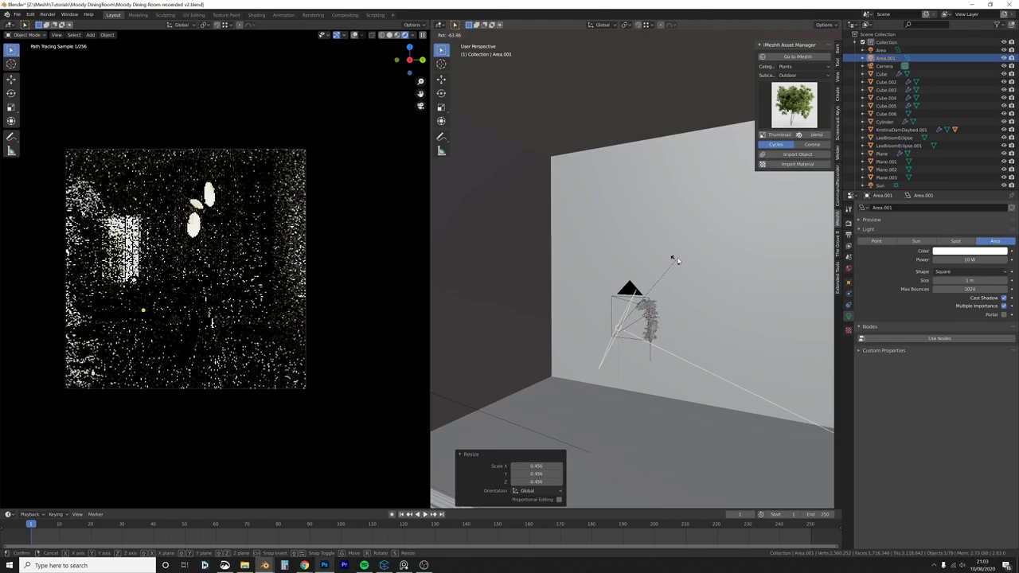
pyautogui.click(674, 258)
pyautogui.moveTo(673, 257); pyautogui.dragTo(766, 359, button='middle')
pyautogui.press('r')
pyautogui.click(667, 340)
pyautogui.moveTo(667, 339); pyautogui.dragTo(696, 333, button='middle')
pyautogui.click(628, 335)
# Step: Reposition the area light beside the camera and turn it around the Z axis toward the plant
pyautogui.press('g')
pyautogui.click(671, 393)
pyautogui.moveTo(672, 393); pyautogui.dragTo(717, 348, button='middle')
pyautogui.press('r')
pyautogui.press('z')
pyautogui.click(715, 346)
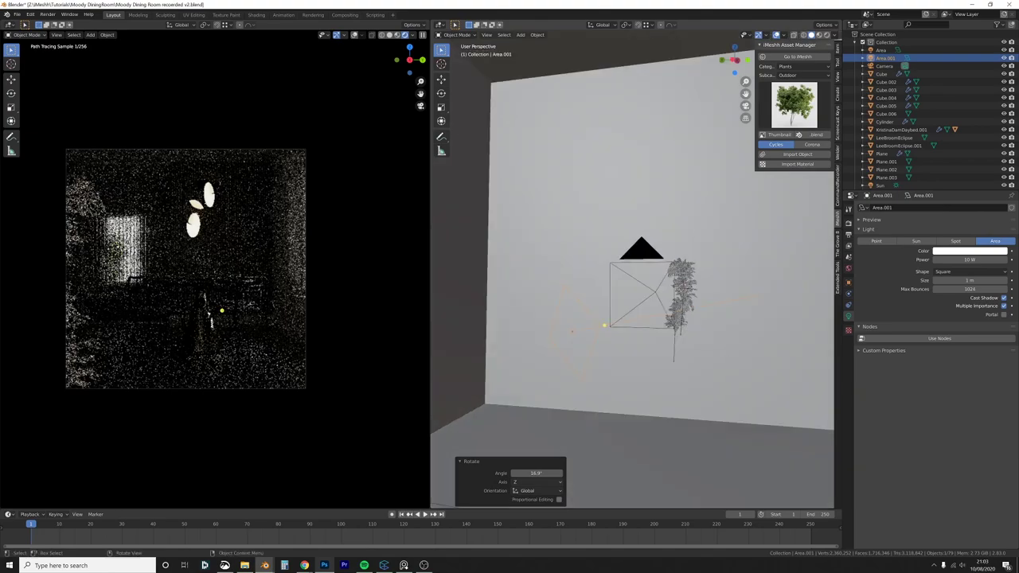
# Step: Set the plant's area light power to 1 W
pyautogui.click(970, 259)
pyautogui.write('1')
pyautogui.press('Return')
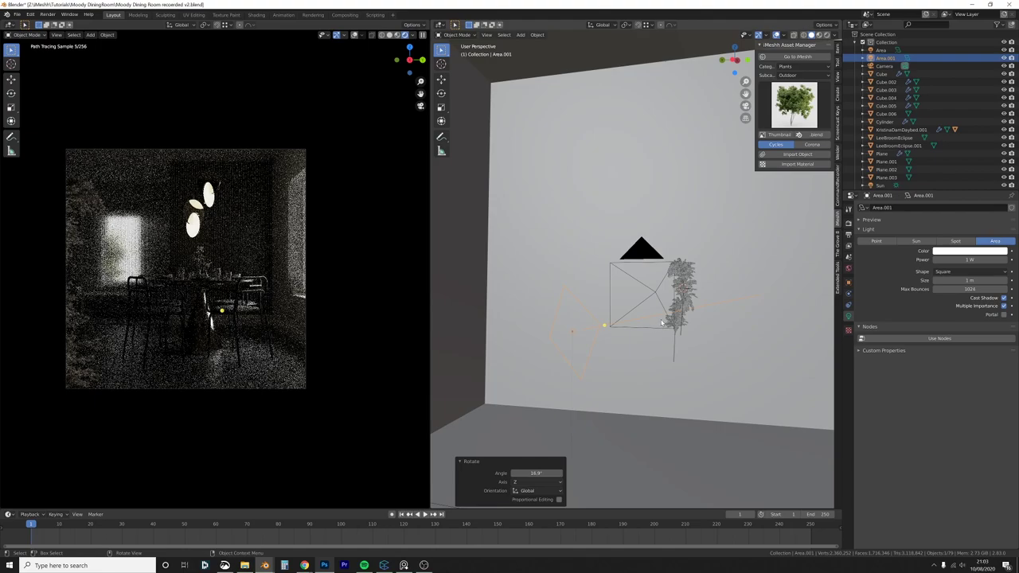
# Step: Set the plant's area light power to 3 W
pyautogui.moveTo(668, 317); pyautogui.dragTo(653, 318, button='middle')
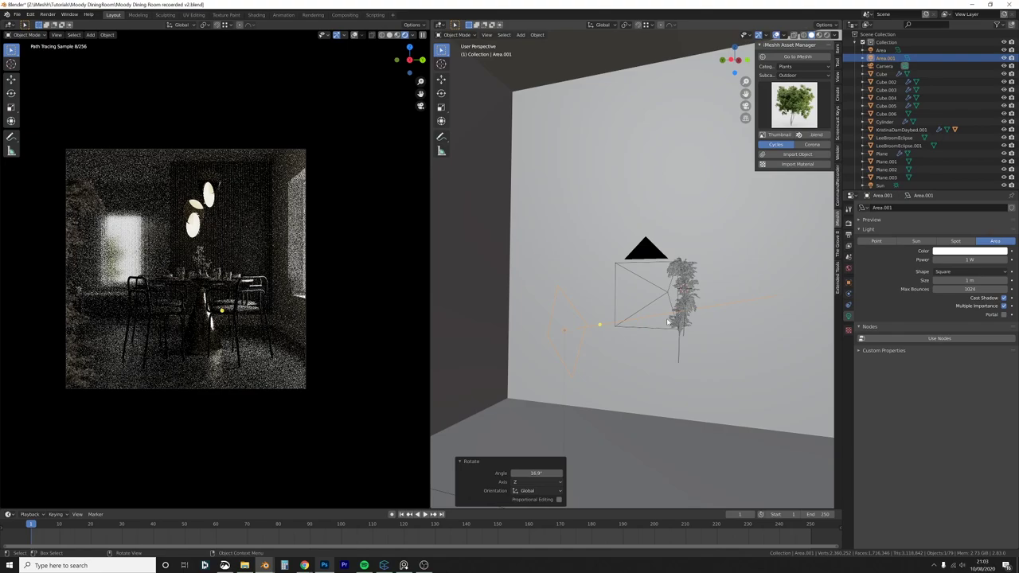
pyautogui.click(943, 261)
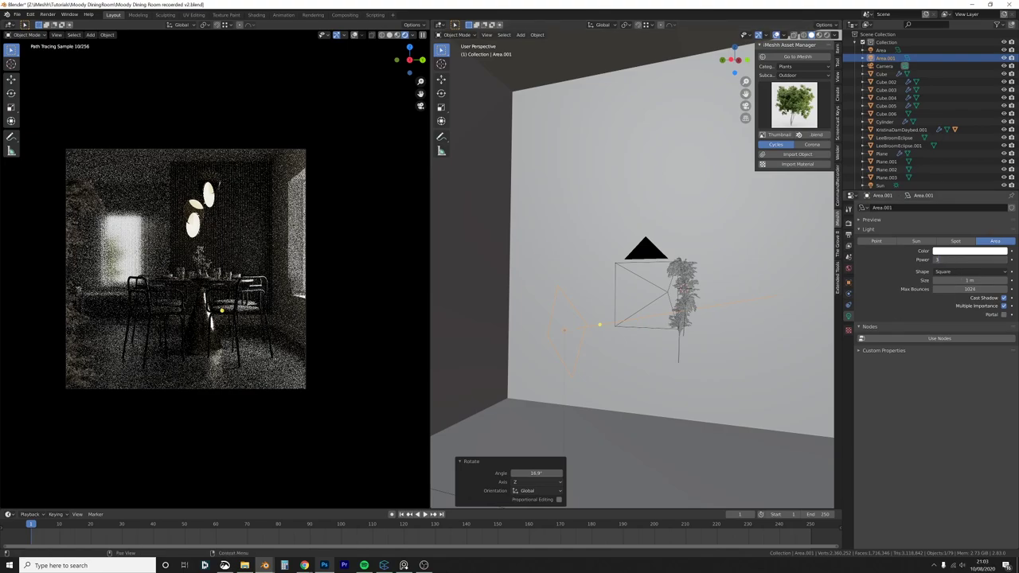
pyautogui.write('3')
pyautogui.press('Return')
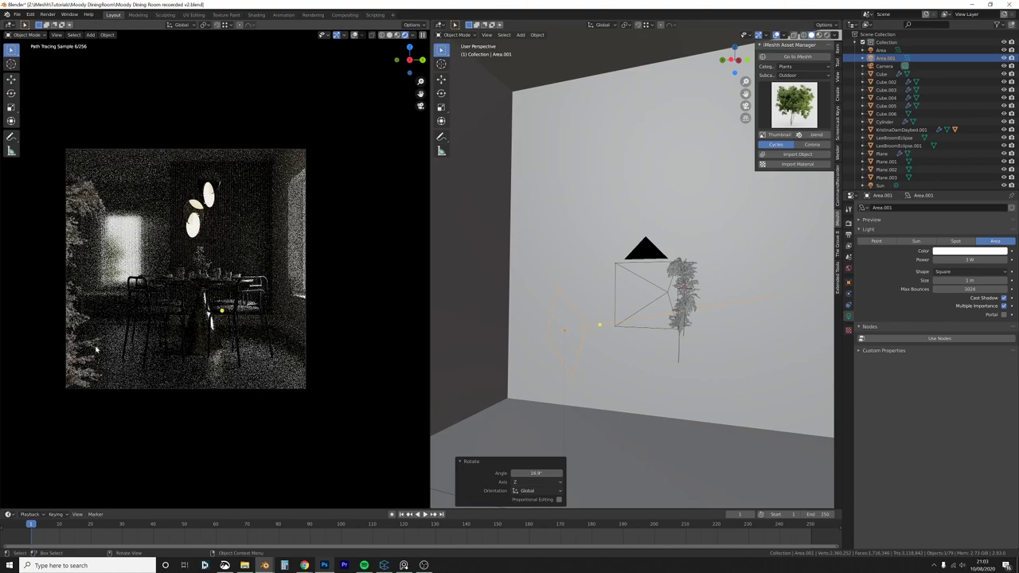
# Step: Move the area light farther back from the foreground plant and adjust its height to refine the lighting on the leaves
pyautogui.moveTo(692, 282); pyautogui.dragTo(687, 329, button='middle')
pyautogui.press('g')
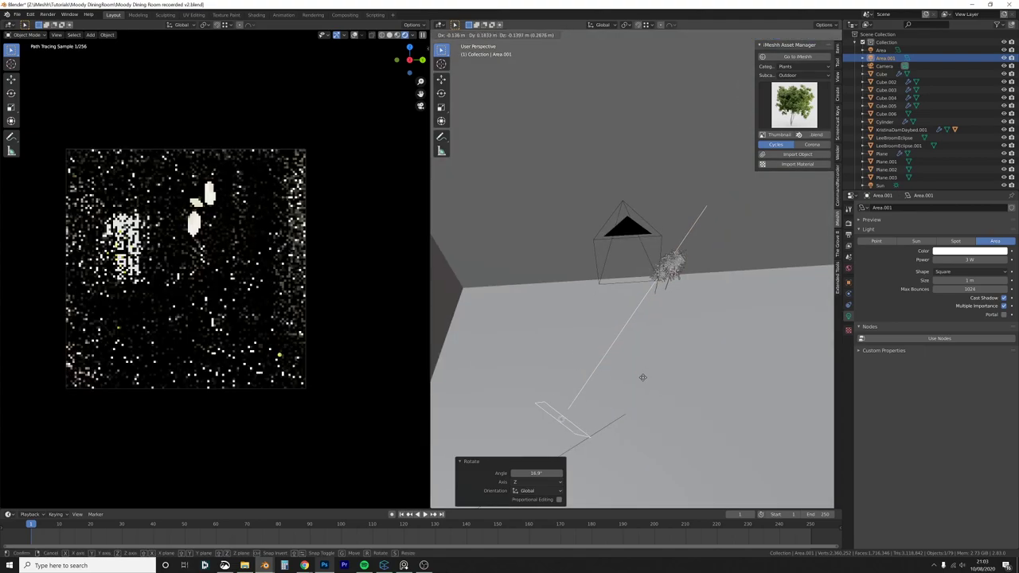
pyautogui.click(634, 393)
pyautogui.moveTo(634, 393); pyautogui.dragTo(612, 337, button='middle')
pyautogui.press('g')
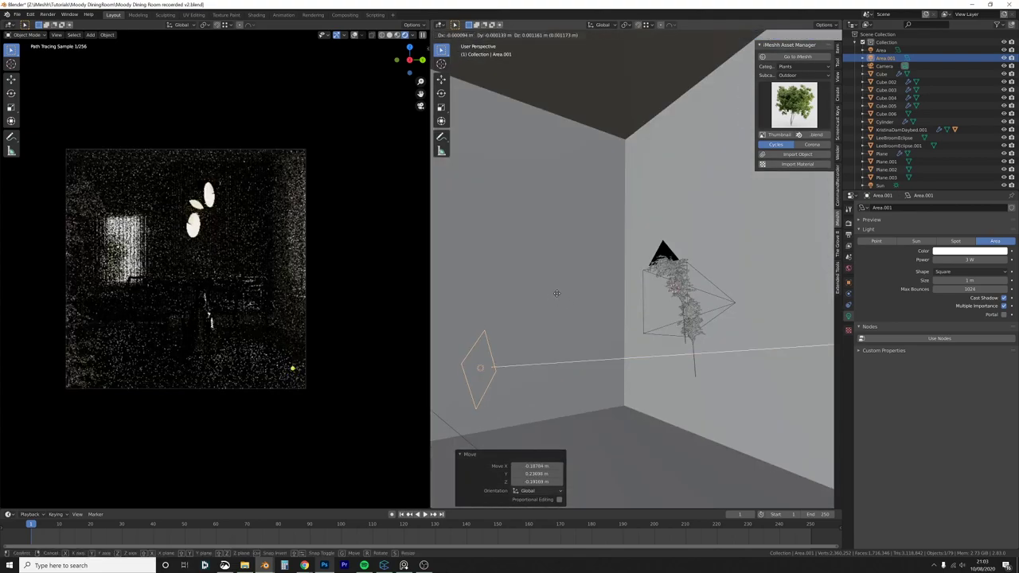
pyautogui.click(581, 292)
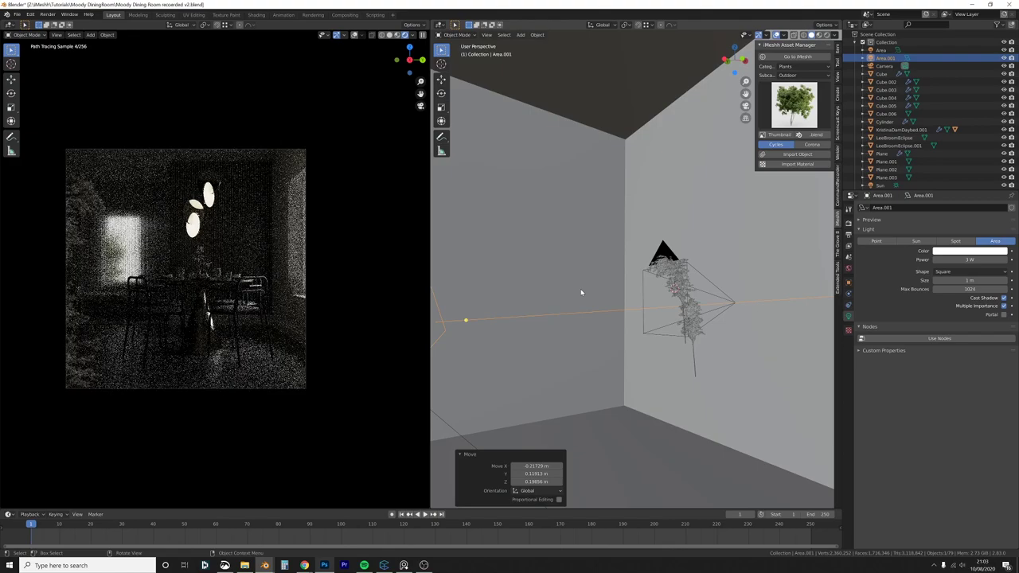
pyautogui.press('g')
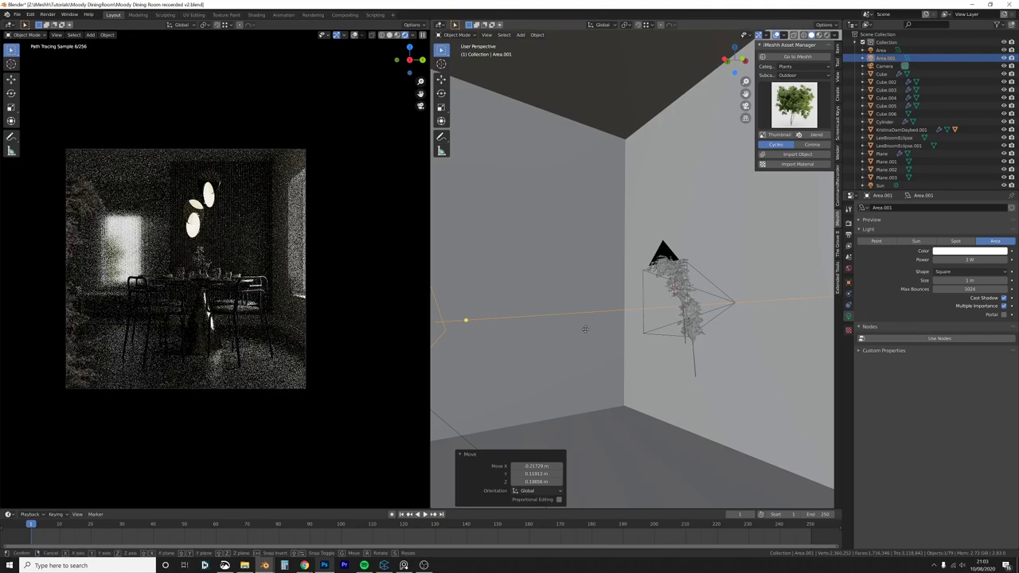
pyautogui.click(592, 326)
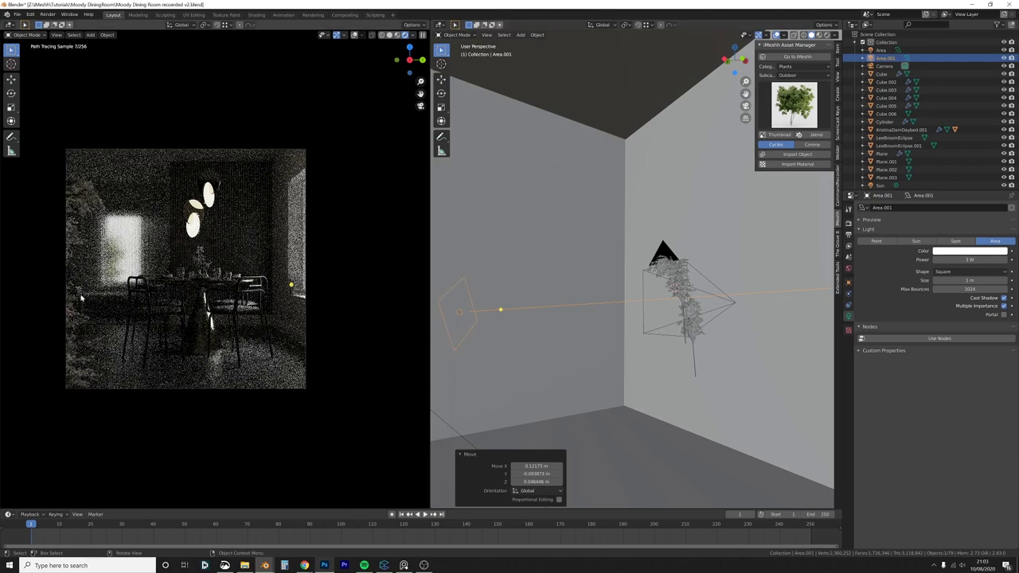
# Step: Show the room in a wireframe top orthographic view with the whole floor plan in frame
pyautogui.press('KP_5')
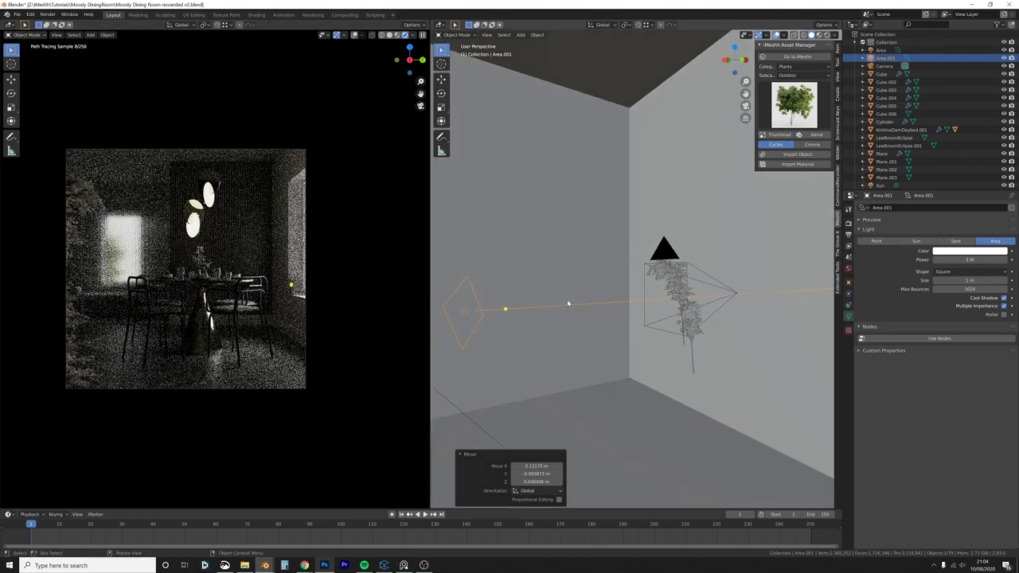
pyautogui.press('z')
pyautogui.click(539, 302)
pyautogui.scroll(-8, 540, 274)
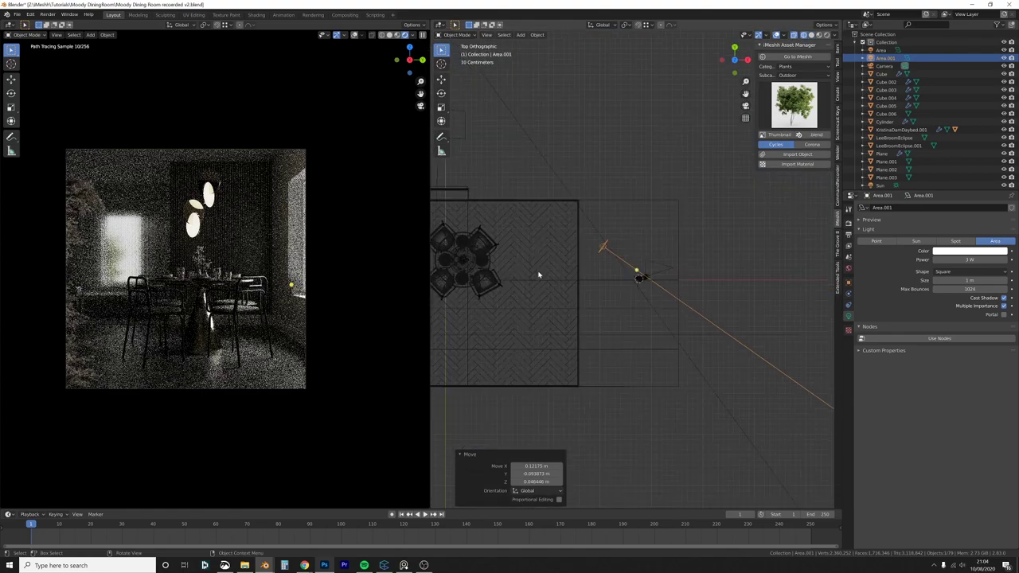
pyautogui.moveTo(547, 274)
pyautogui.keyDown('shift'); pyautogui.mouseDown(button='middle')
pyautogui.moveTo(636, 256)
pyautogui.moveTo(605, 254)
pyautogui.moveTo(514, 197)
pyautogui.mouseUp(button='middle'); pyautogui.keyUp('shift')
pyautogui.press('KP_7')
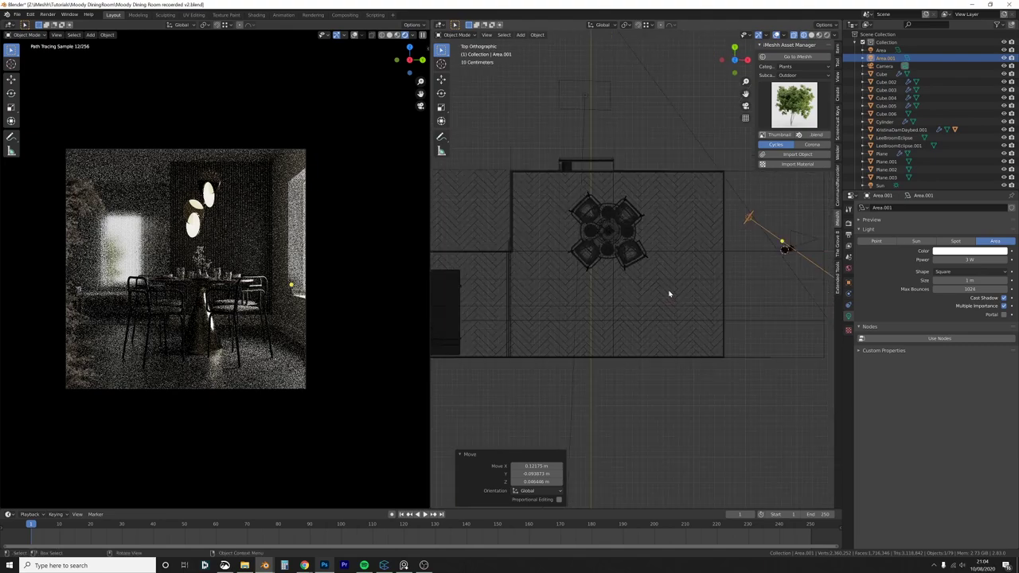
pyautogui.scroll(-2, 669, 294)
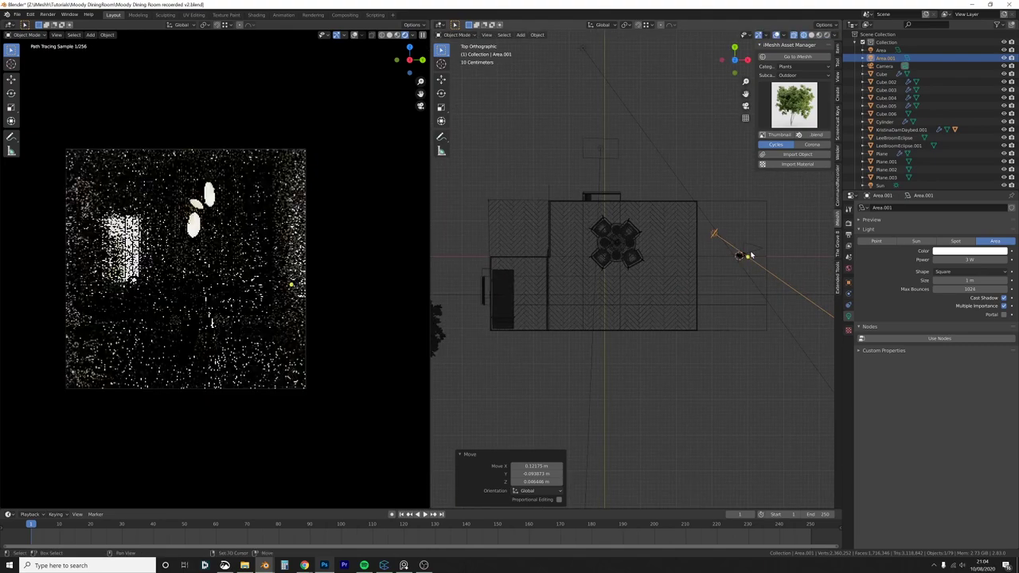
# Step: Duplicate the plant's area light, place the copy in the side room beyond the dining area and rotate it toward the trees outside
pyautogui.hotkey('shift', 'd')
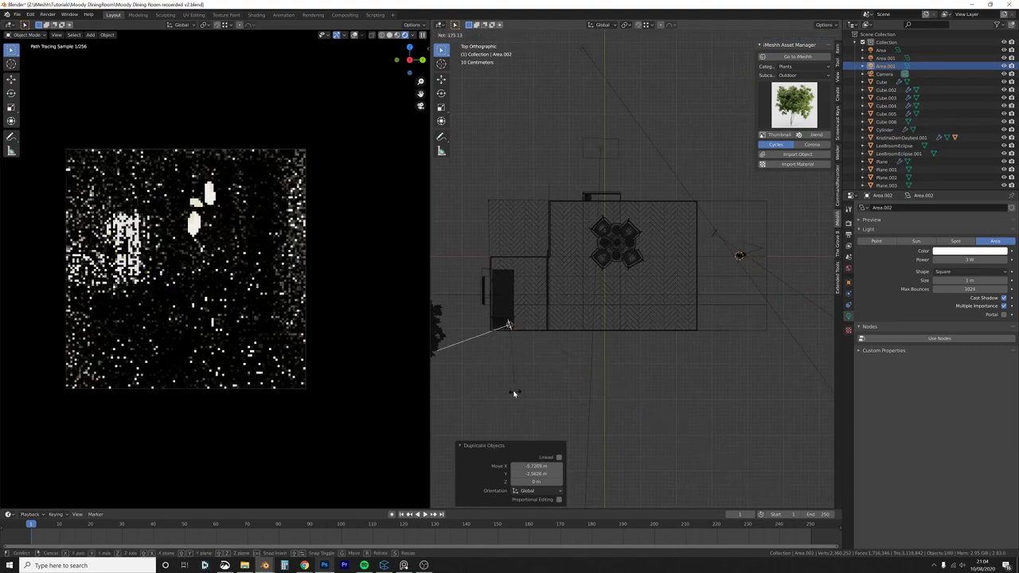
pyautogui.click(514, 393)
pyautogui.press('r')
pyautogui.click(557, 381)
pyautogui.press('g')
pyautogui.click(574, 382)
pyautogui.press('r')
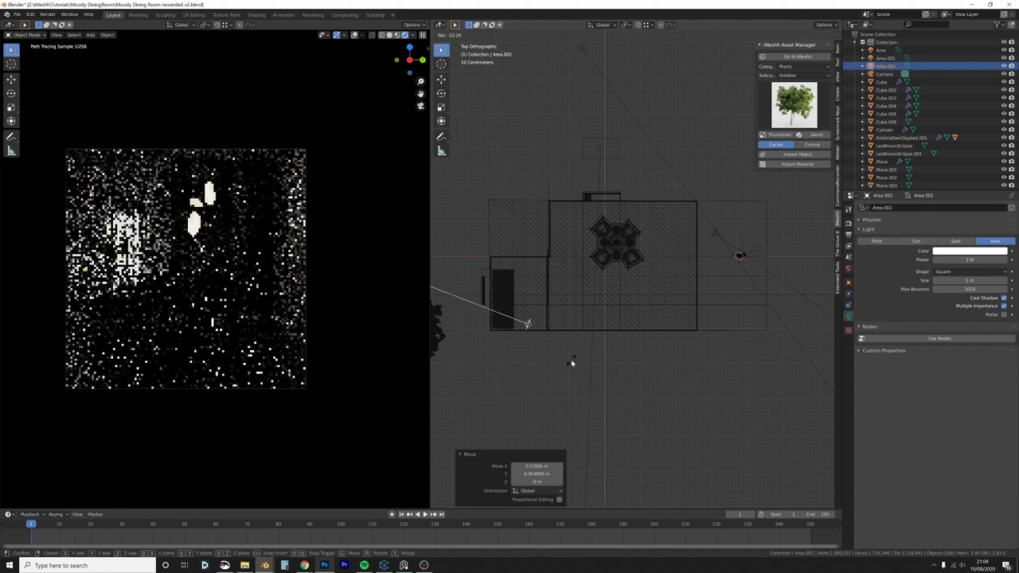
pyautogui.click(573, 358)
# Step: Lower the duplicated area light in the side room by about 0.47 m along the Z axis
pyautogui.press('KP_Decimal')
pyautogui.moveTo(575, 349); pyautogui.dragTo(686, 336, button='middle')
pyautogui.keyDown('shift'); pyautogui.moveTo(686, 337); pyautogui.dragTo(634, 268, button='middle'); pyautogui.keyUp('shift')
pyautogui.press('g')
pyautogui.press('z')
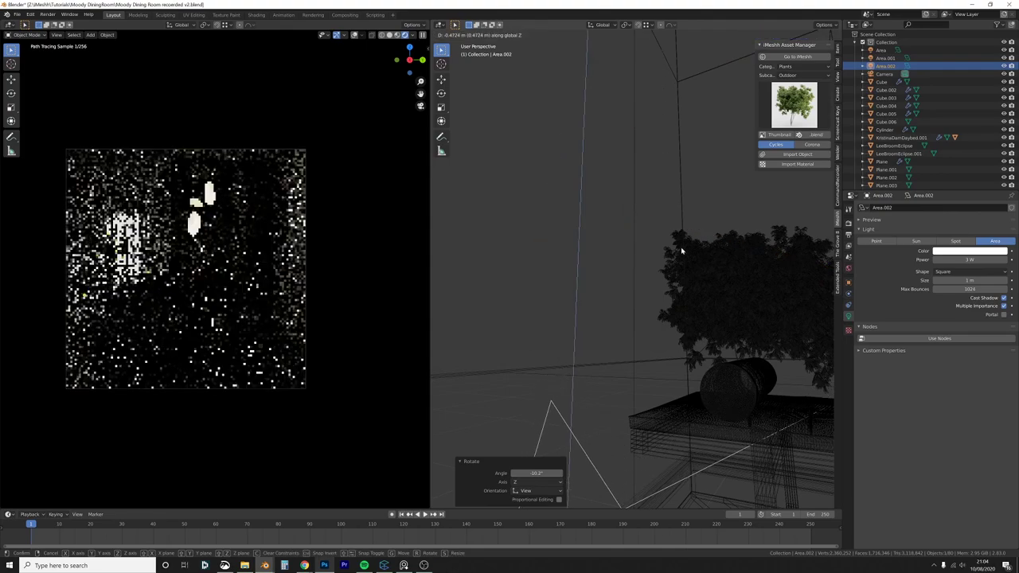
pyautogui.click(657, 60)
pyautogui.moveTo(657, 60); pyautogui.dragTo(659, 199, button='middle')
# Step: Nudge the side room's area light slightly lower and rotate it about -3° in the view
pyautogui.press('g')
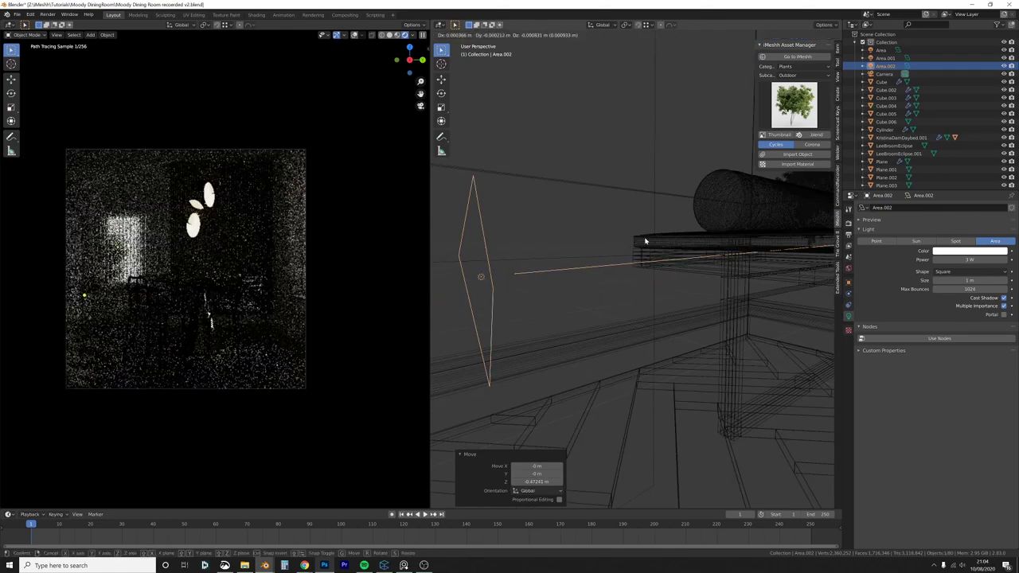
pyautogui.click(646, 270)
pyautogui.press('g')
pyautogui.press('z')
pyautogui.rightClick(646, 270)
pyautogui.press('r')
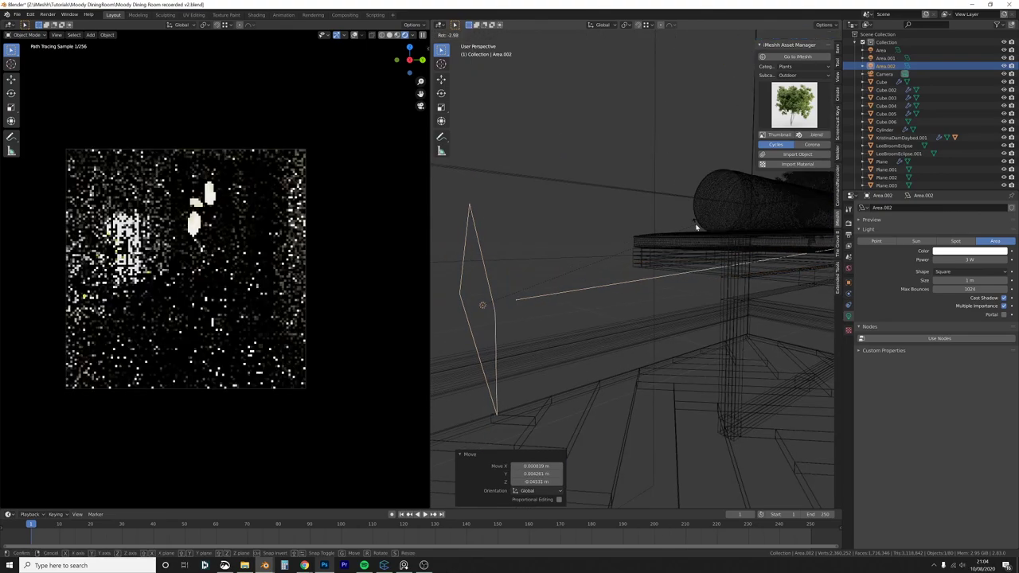
pyautogui.click(73, 284)
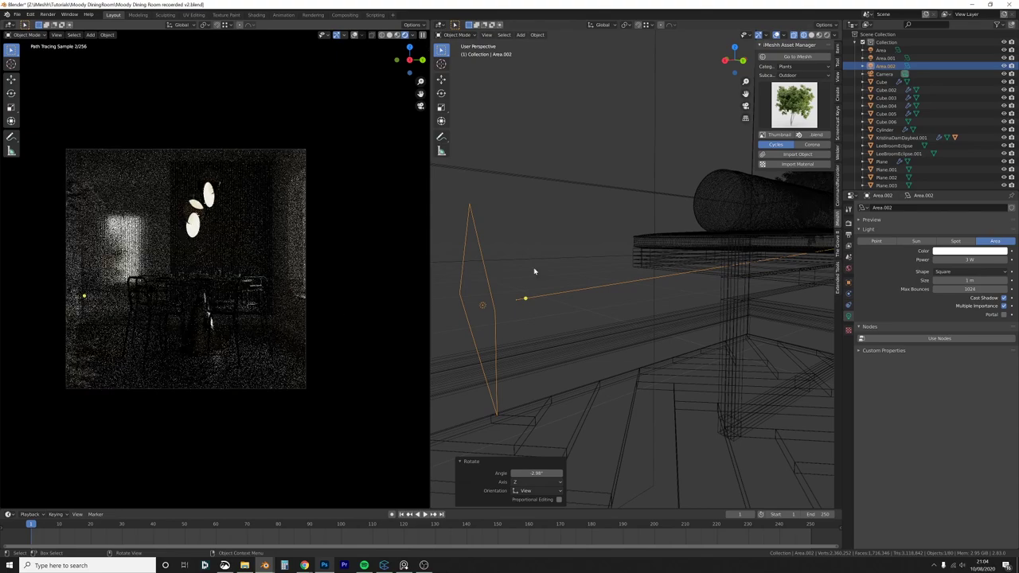
# Step: Limit the rendered preview to a small region around the plant near the camera view's edge and frame it closely
pyautogui.hotkey('ctrl', 'b')
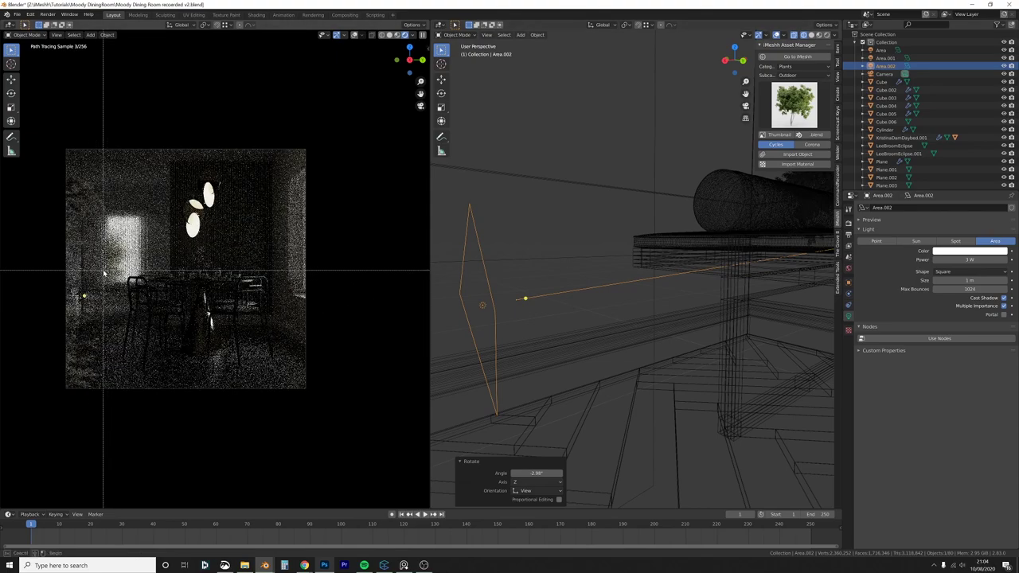
pyautogui.moveTo(97, 273); pyautogui.dragTo(65, 323)
pyautogui.keyDown('shift'); pyautogui.moveTo(78, 298); pyautogui.dragTo(220, 282, button='middle'); pyautogui.keyUp('shift')
pyautogui.scroll(3, 220, 283)
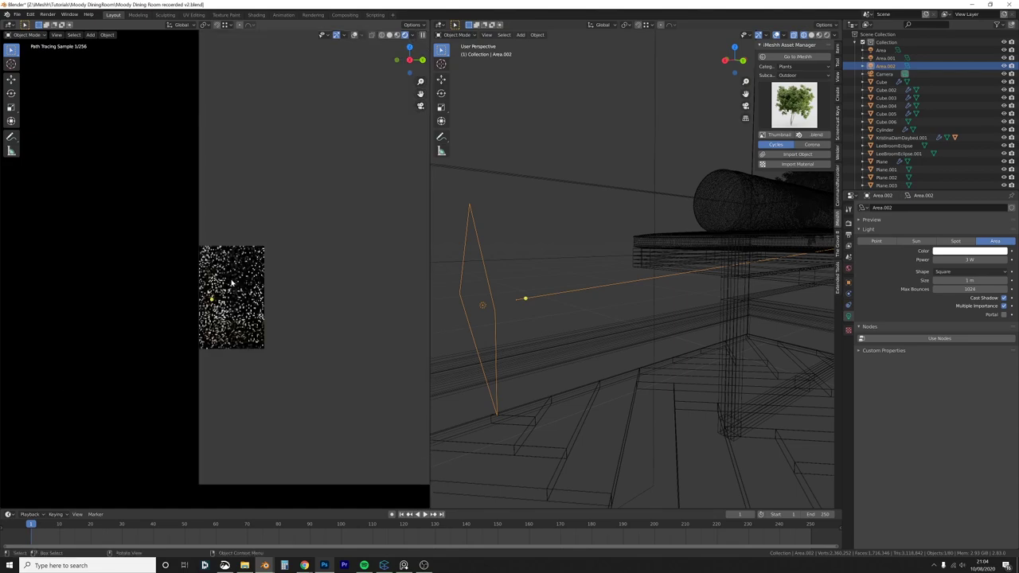
# Step: Try 1 W for the duplicated area light's power, and settle on 250 mW
pyautogui.click(960, 260)
pyautogui.write('1')
pyautogui.press('Return')
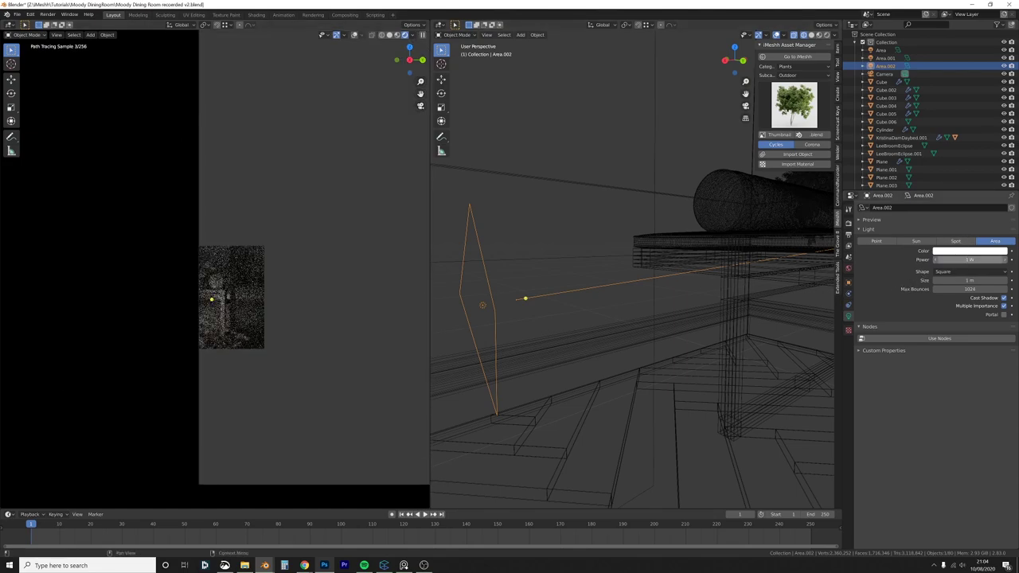
pyautogui.click(959, 261)
pyautogui.write('25')
pyautogui.press('Return')
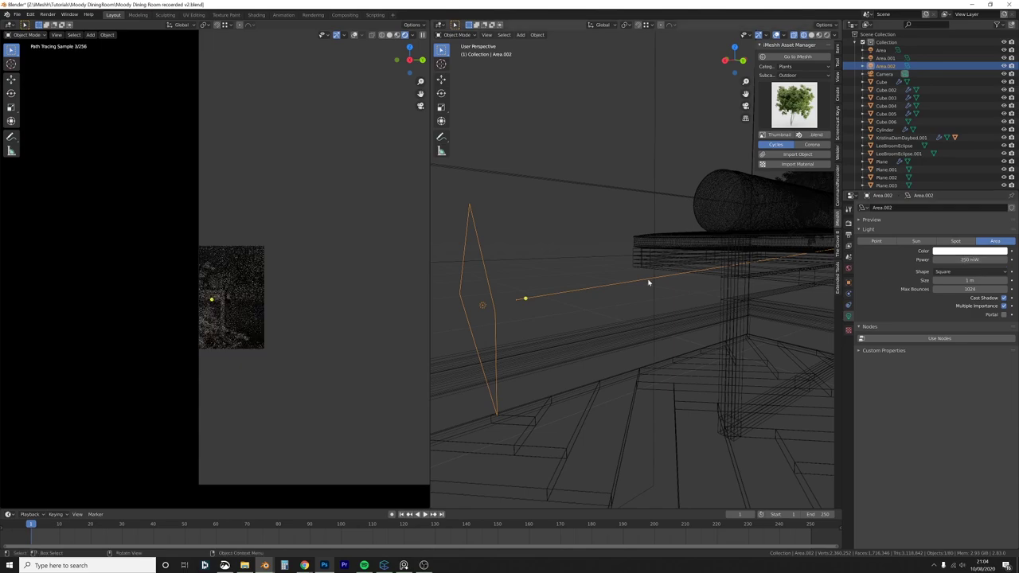
# Step: Raise the side room's area light along Z and rotate it about 38° so it angles downward
pyautogui.moveTo(576, 316); pyautogui.dragTo(719, 299, button='middle')
pyautogui.press('g')
pyautogui.press('z')
pyautogui.click(664, 218)
pyautogui.press('r')
pyautogui.click(646, 364)
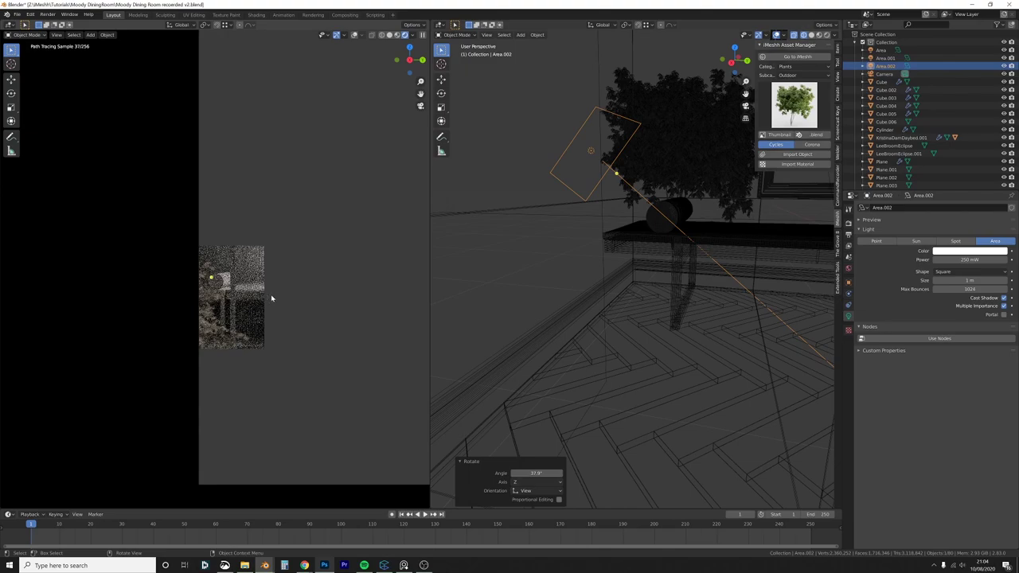
# Step: Redraw the render region around the whole camera view and frame the full dining room preview
pyautogui.scroll(-6, 277, 296)
pyautogui.hotkey('ctrl', 'b')
pyautogui.moveTo(182, 133); pyautogui.dragTo(430, 403)
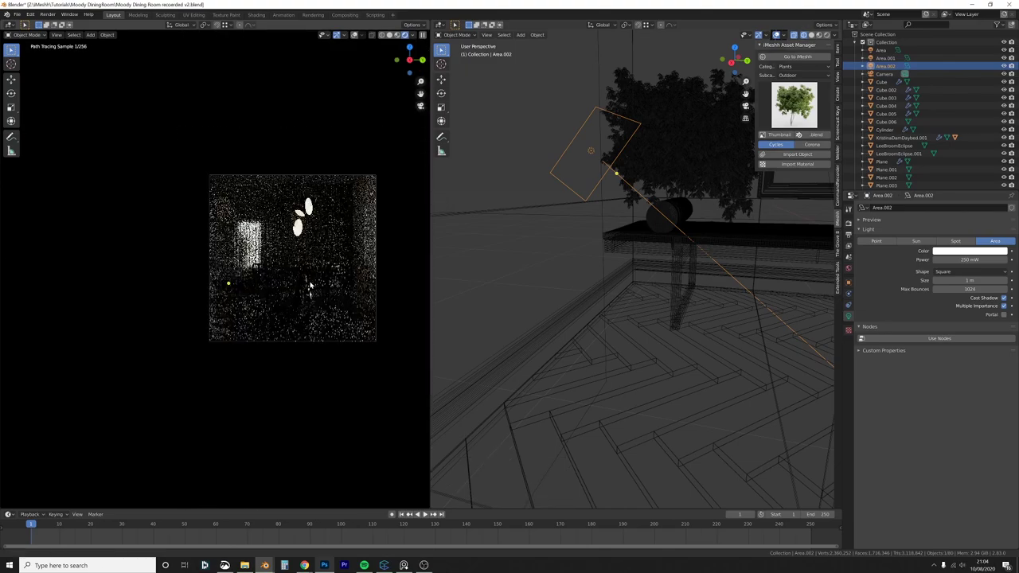
pyautogui.scroll(3, 311, 287)
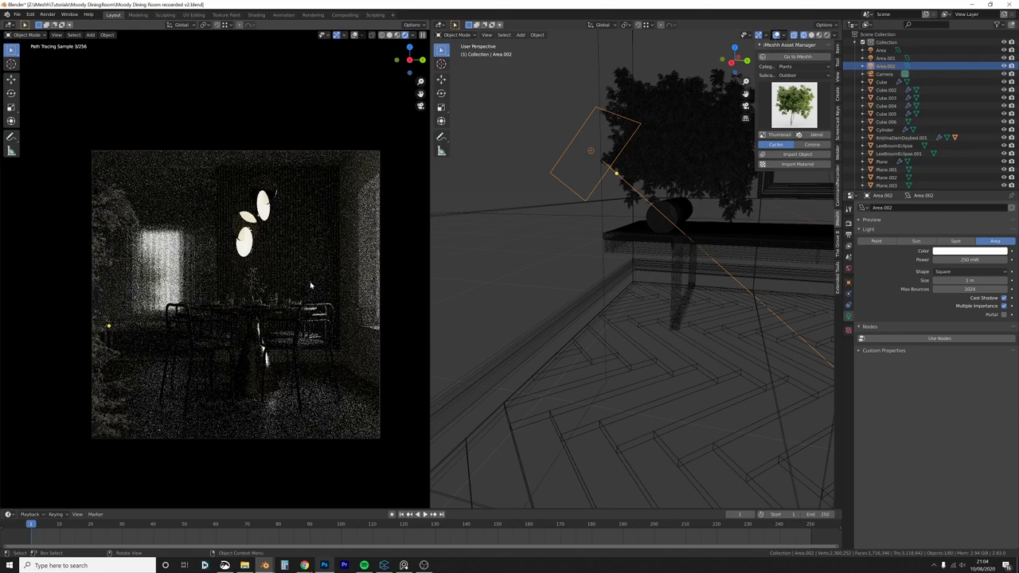
# Step: Review the scene's render settings, from sampling and simplify to film and the color management look
pyautogui.click(848, 224)
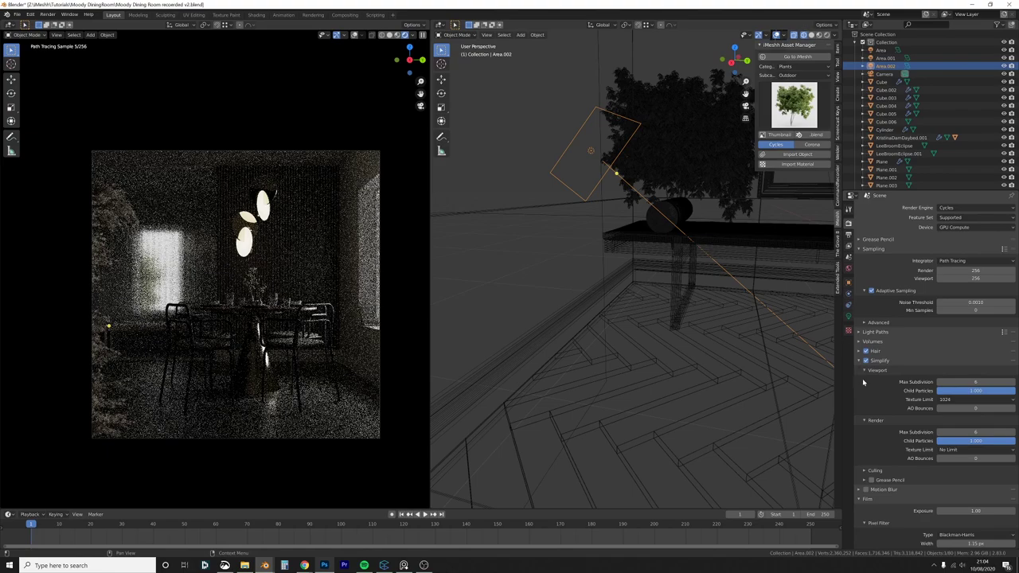
pyautogui.scroll(-3, 874, 445)
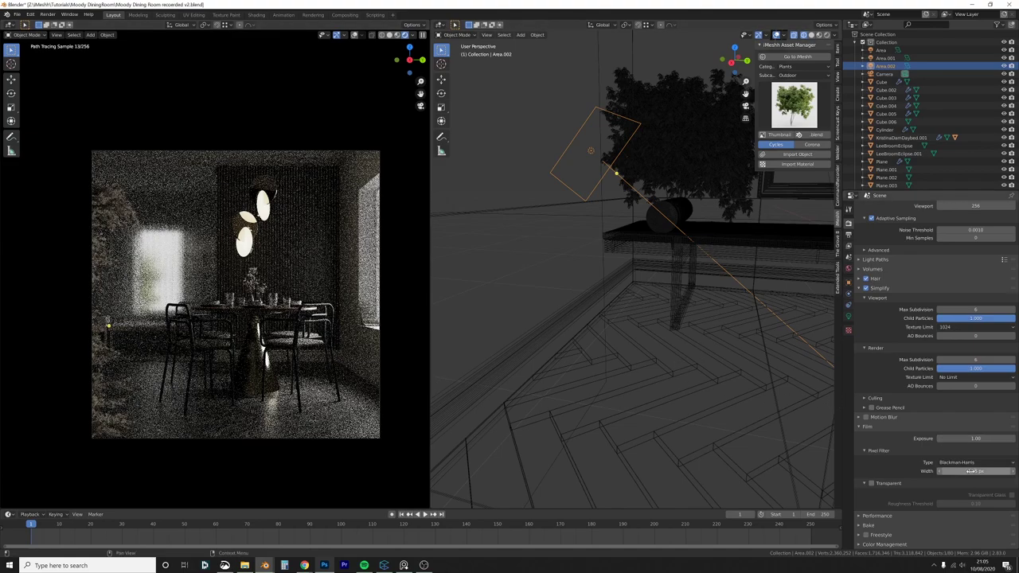
pyautogui.click(669, 364)
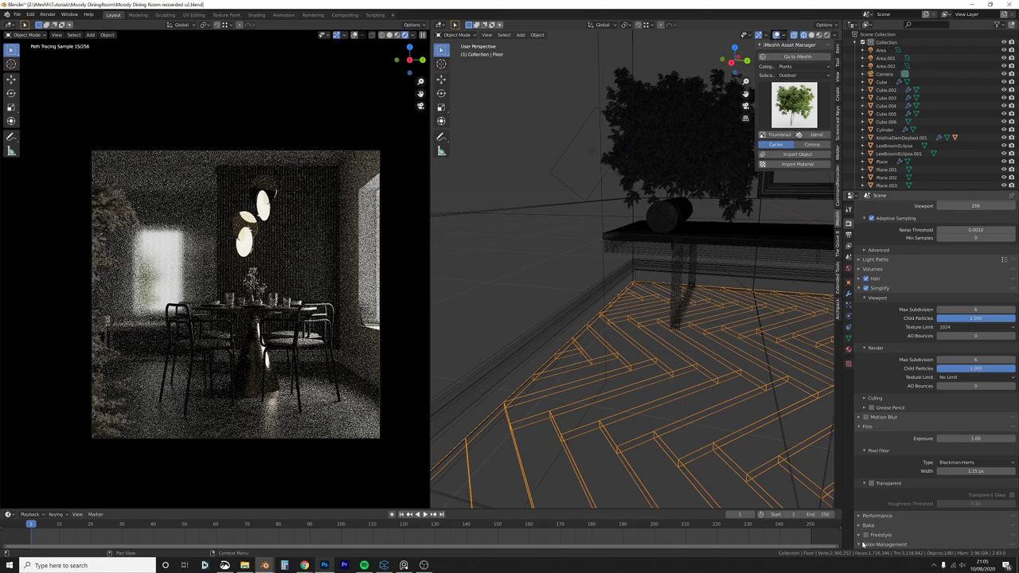
pyautogui.click(868, 544)
pyautogui.scroll(-3, 867, 544)
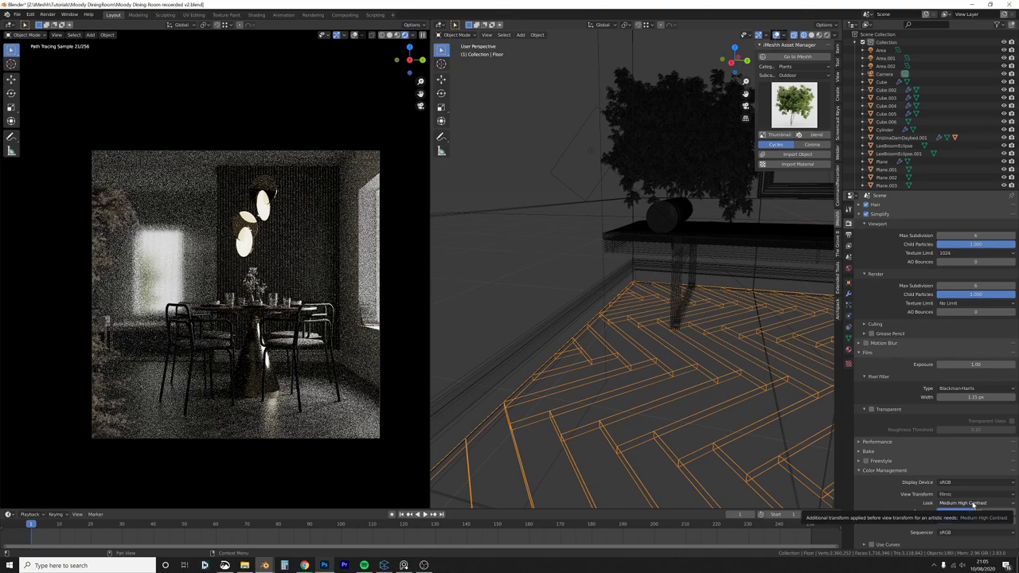
pyautogui.scroll(5, 874, 259)
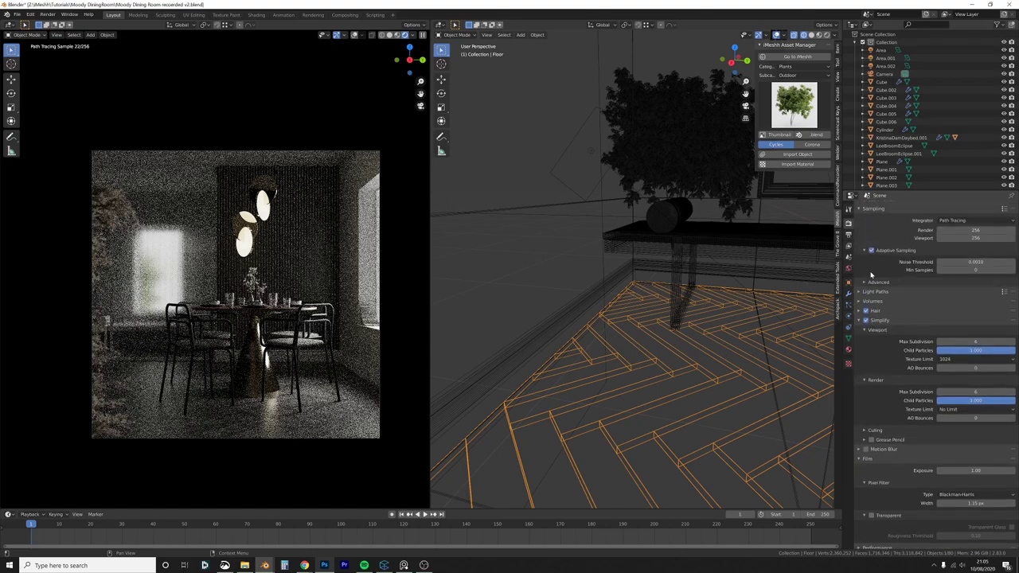
# Step: Set the render output file format to TIFF with 16-bit color depth
pyautogui.click(849, 246)
pyautogui.click(849, 236)
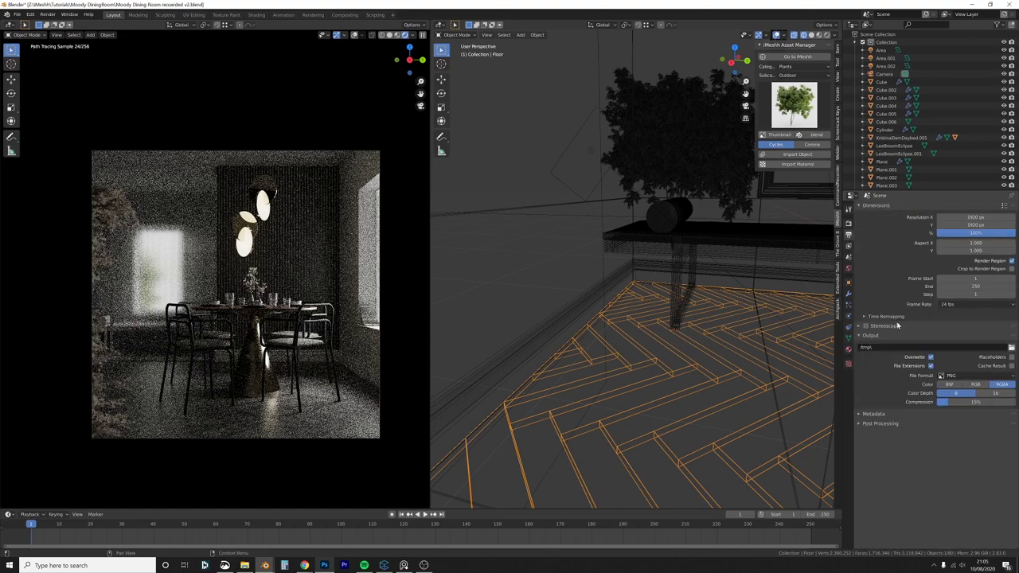
pyautogui.click(952, 376)
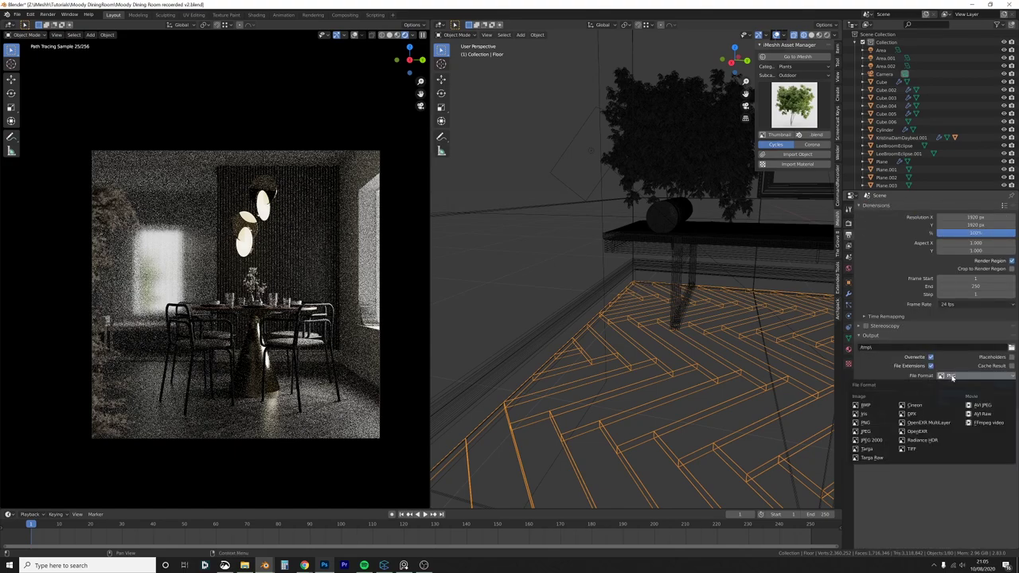
pyautogui.click(910, 450)
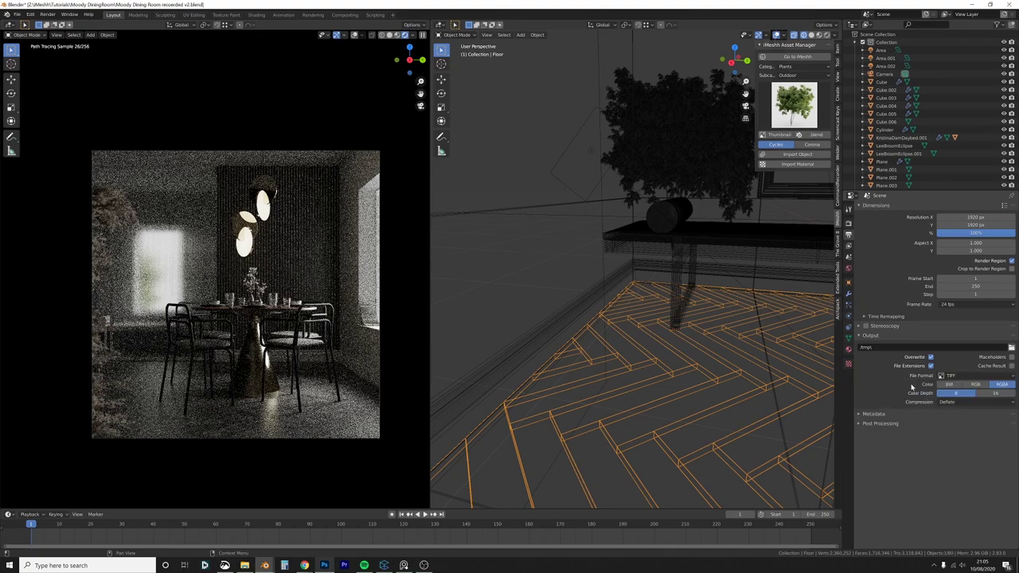
pyautogui.click(993, 396)
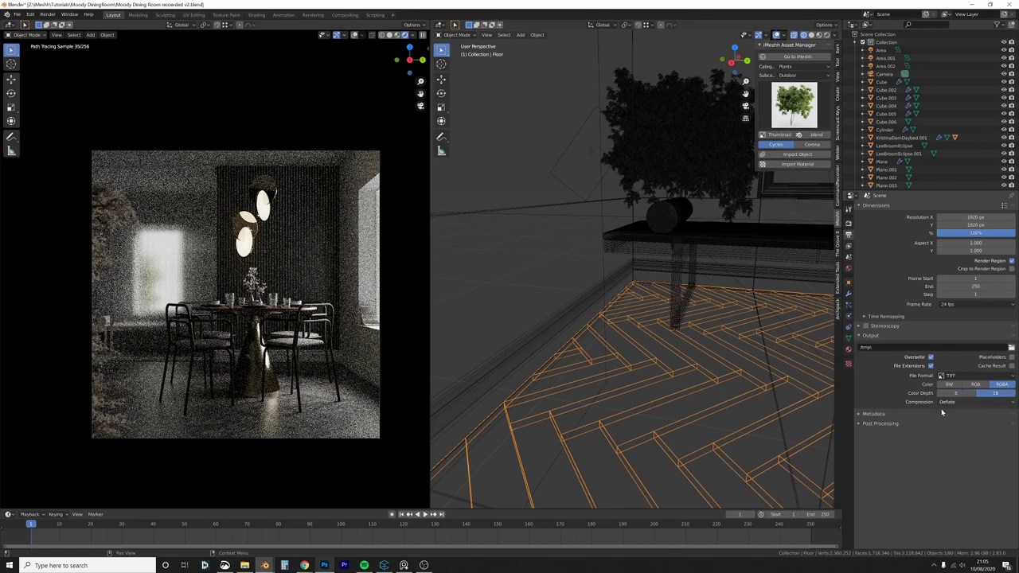
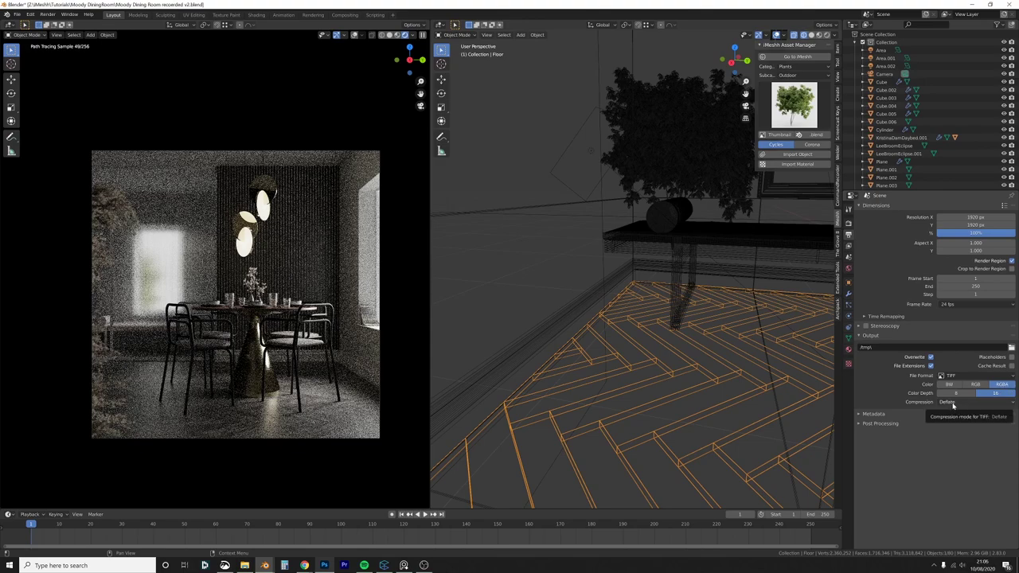
# Step: Check the Cycles sample counts and the adaptive sampling option in the render settings
pyautogui.click(849, 225)
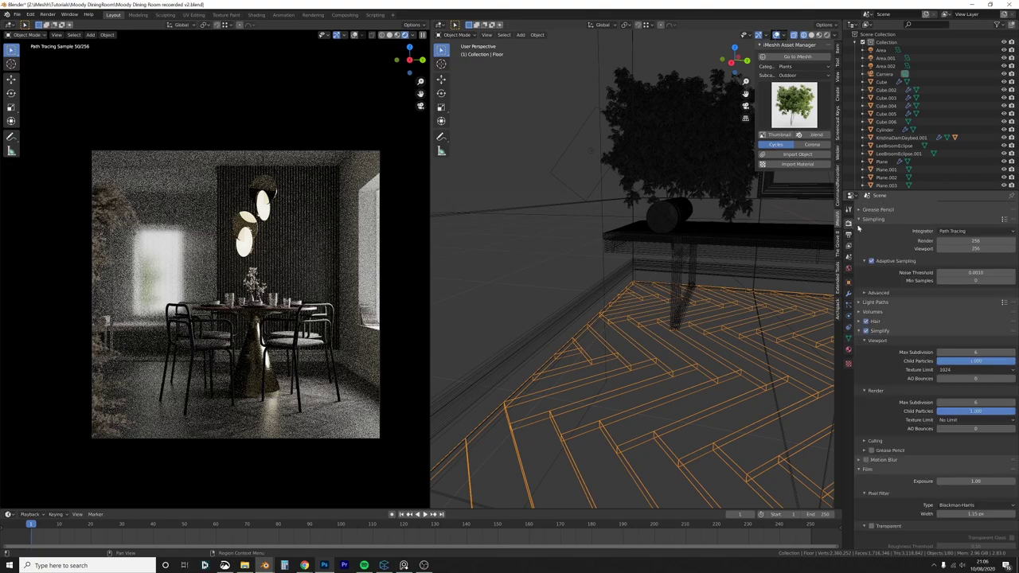
pyautogui.scroll(2, 893, 260)
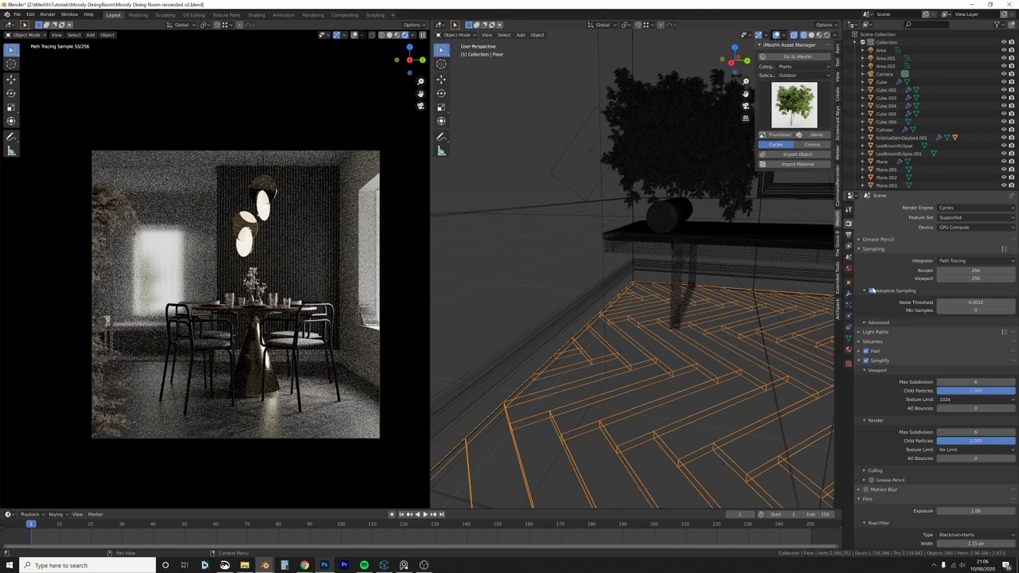
pyautogui.click(872, 292)
# Step: Select the slatted wall panel behind the table and examine the top edges of its slats up close
pyautogui.click(312, 182)
pyautogui.scroll(-5, 734, 312)
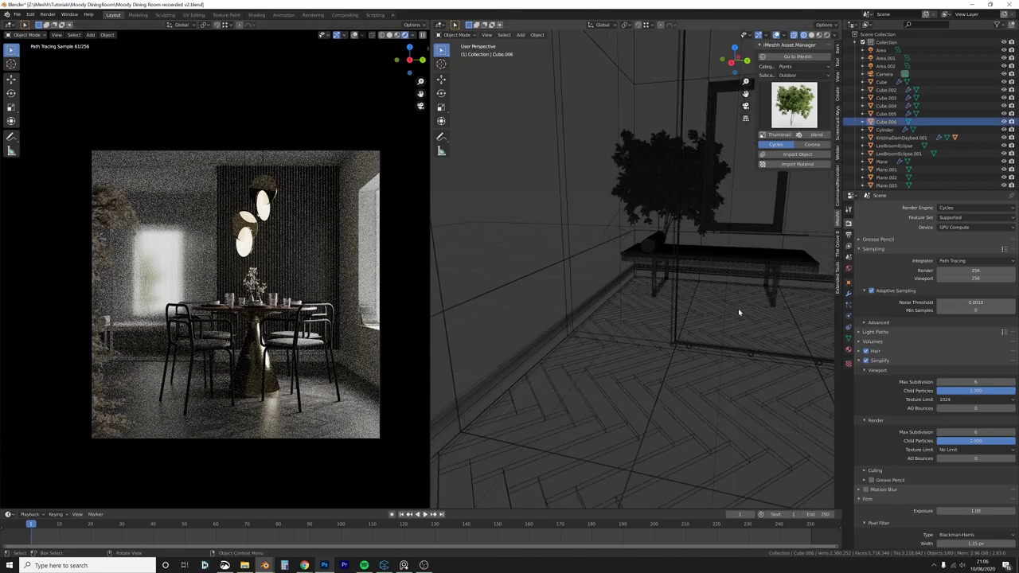
pyautogui.scroll(3, 632, 342)
pyautogui.moveTo(632, 341); pyautogui.dragTo(665, 313, button='middle')
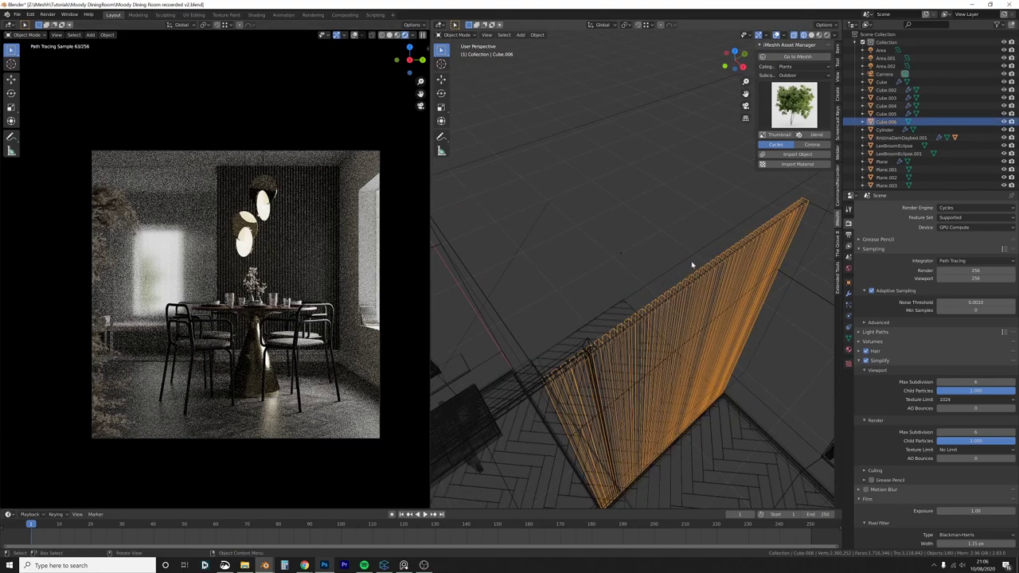
pyautogui.moveTo(698, 253); pyautogui.dragTo(653, 332)
pyautogui.press('b')
pyautogui.moveTo(818, 275); pyautogui.dragTo(788, 370, button='middle')
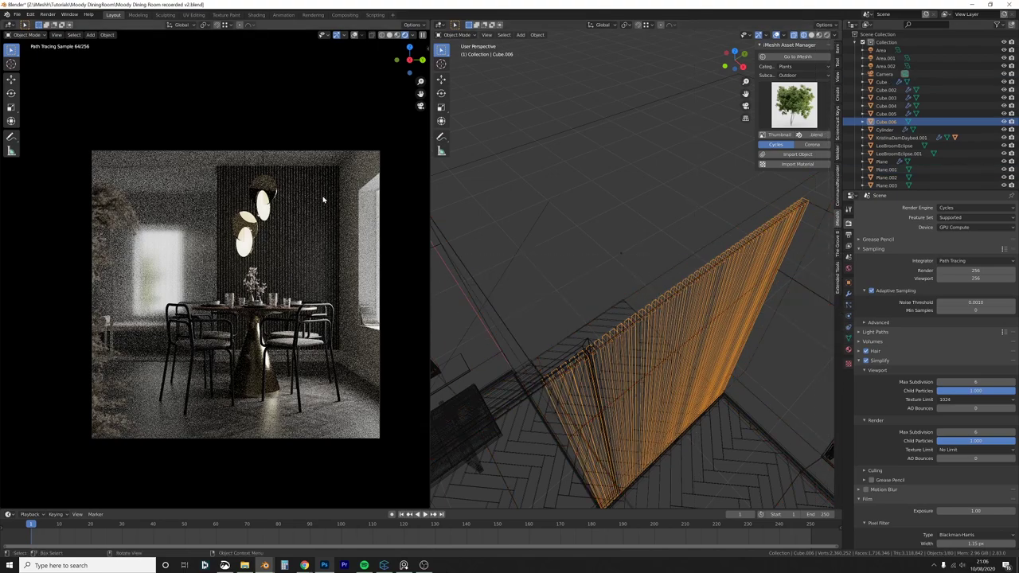
pyautogui.moveTo(589, 286); pyautogui.dragTo(662, 375, button='middle')
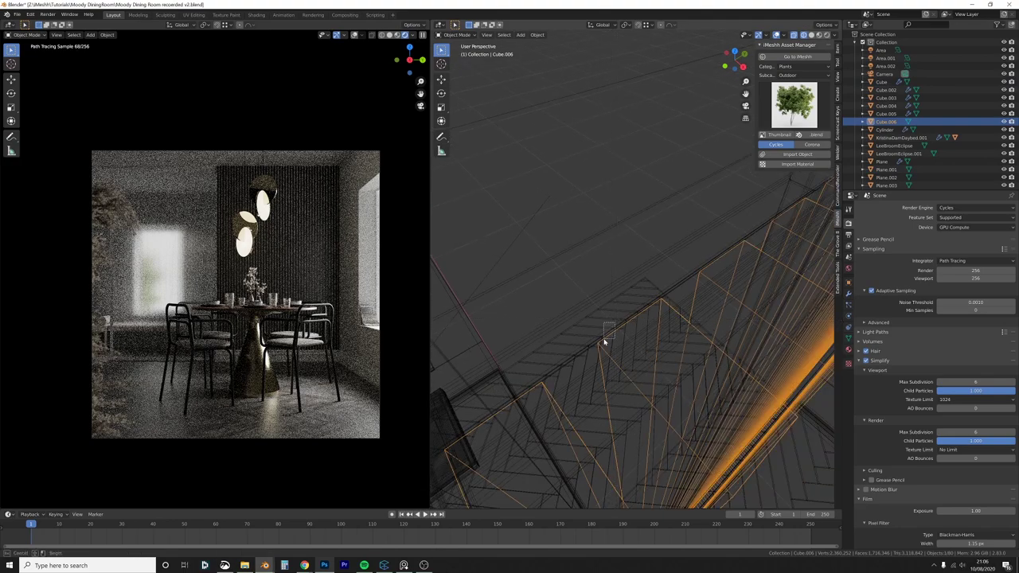
# Step: Deselect the slatted panel and show the slatted wall from inside the room in solid shading
pyautogui.hotkey('alt', 'a')
pyautogui.moveTo(610, 346); pyautogui.dragTo(659, 344, button='middle')
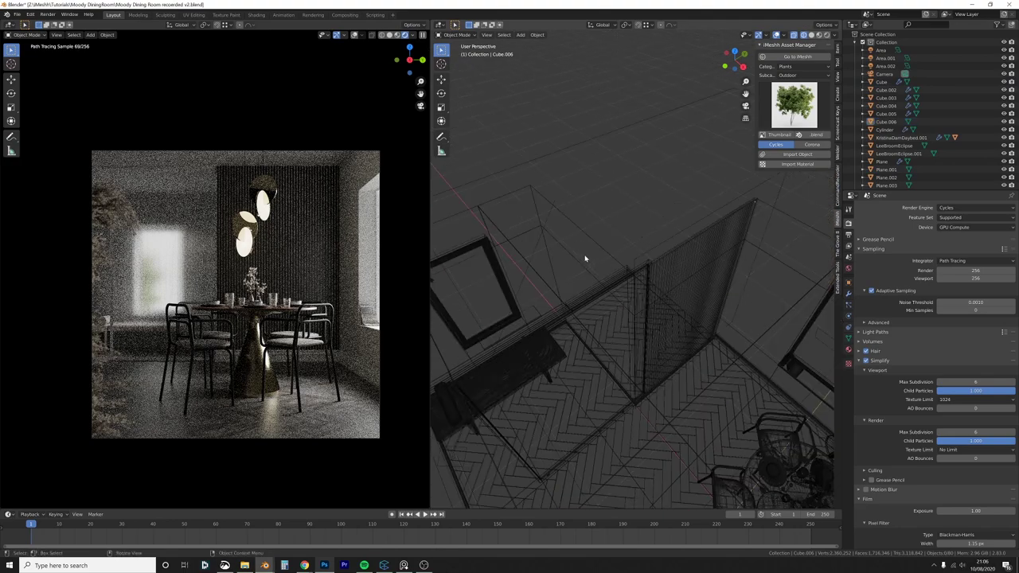
pyautogui.moveTo(585, 259); pyautogui.dragTo(643, 325, button='middle')
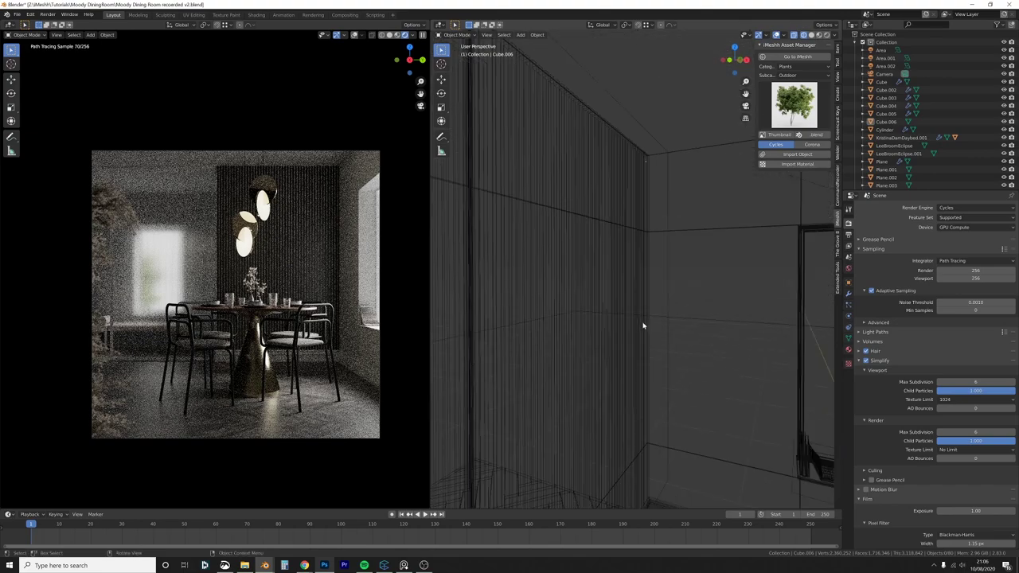
pyautogui.moveTo(585, 305); pyautogui.dragTo(620, 320, button='middle')
pyautogui.hotkey('shift', 'z')
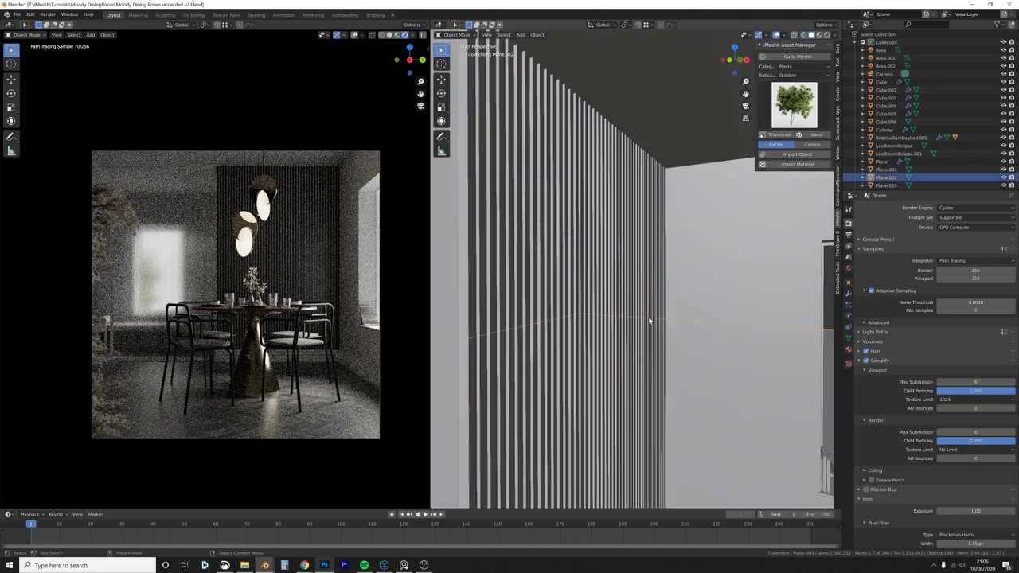
# Step: Select the backing plane behind the wall slats and nudge it along the X axis in millimetre-scale moves, the last about 0.002 m
pyautogui.click(648, 319)
pyautogui.moveTo(648, 318); pyautogui.dragTo(626, 333, button='middle')
pyautogui.click(636, 269)
pyautogui.scroll(-3, 638, 271)
pyautogui.moveTo(639, 271); pyautogui.dragTo(682, 364, button='middle')
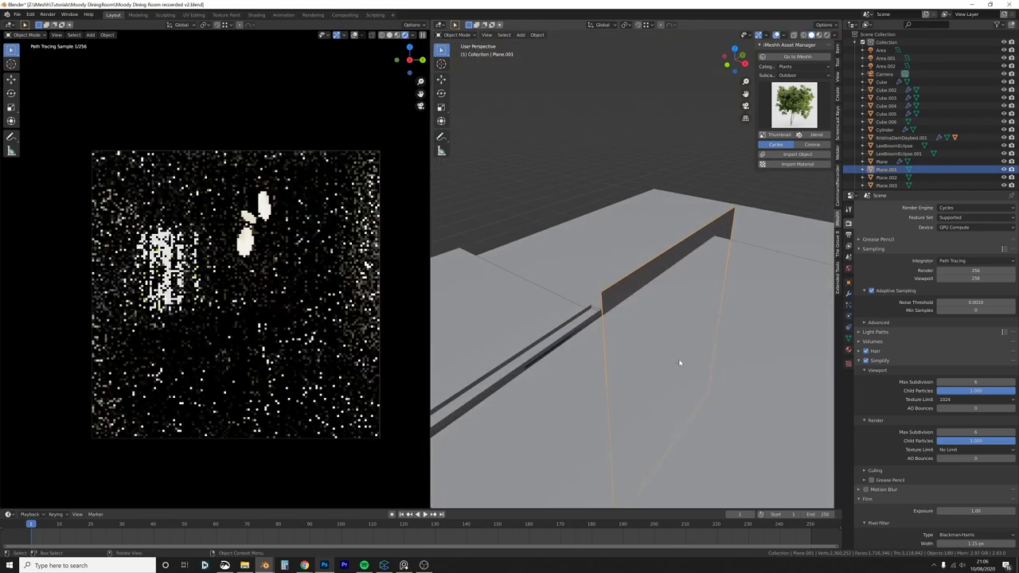
pyautogui.scroll(3, 691, 335)
pyautogui.moveTo(694, 330); pyautogui.dragTo(691, 332, button='middle')
pyautogui.scroll(-2, 691, 327)
pyautogui.scroll(4, 693, 328)
pyautogui.press('g')
pyautogui.press('x')
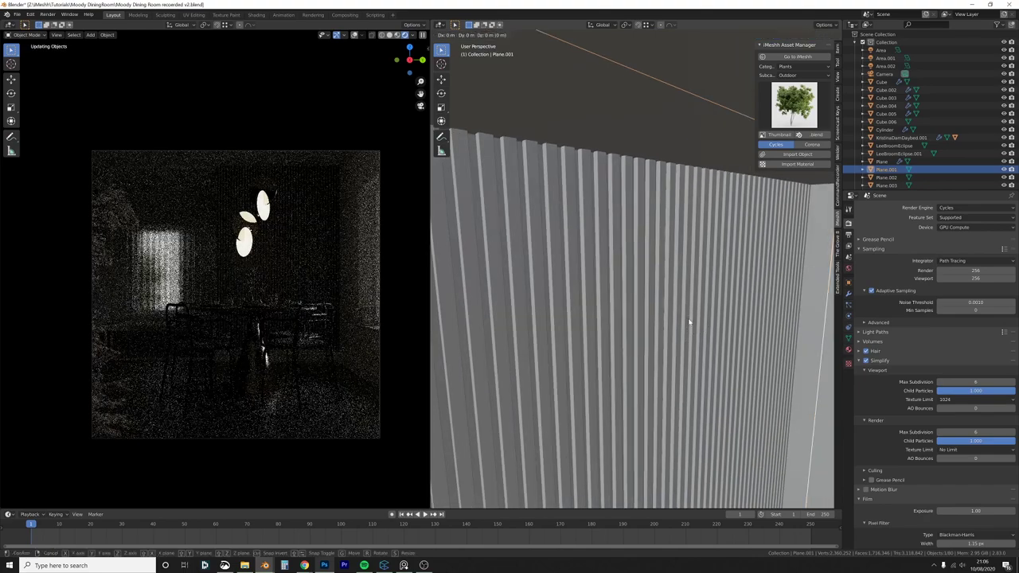
pyautogui.click(683, 323)
pyautogui.press('g')
pyautogui.press('x')
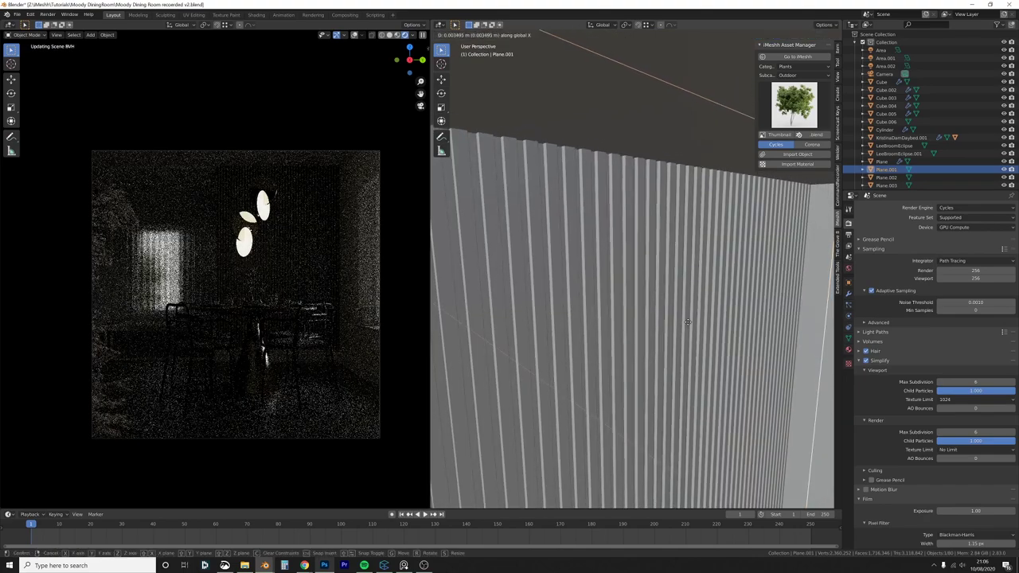
pyautogui.click(677, 323)
pyautogui.press('g')
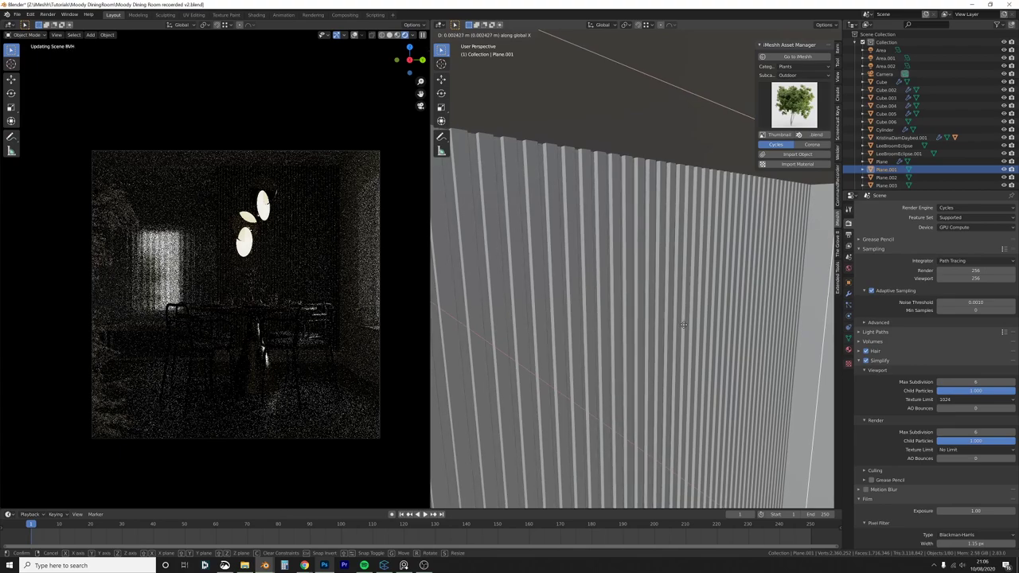
pyautogui.click(681, 325)
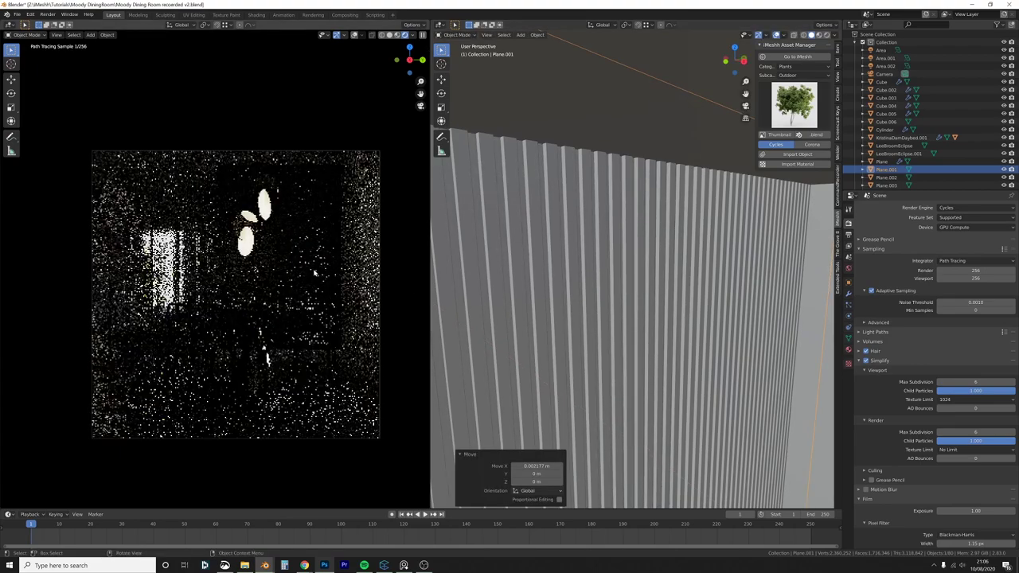
# Step: Assign the existing Metal Gold Marked material to the thin frame around the opening beside the slatted wall
pyautogui.click(264, 175)
pyautogui.scroll(-5, 630, 345)
pyautogui.moveTo(627, 334); pyautogui.dragTo(467, 259, button='middle')
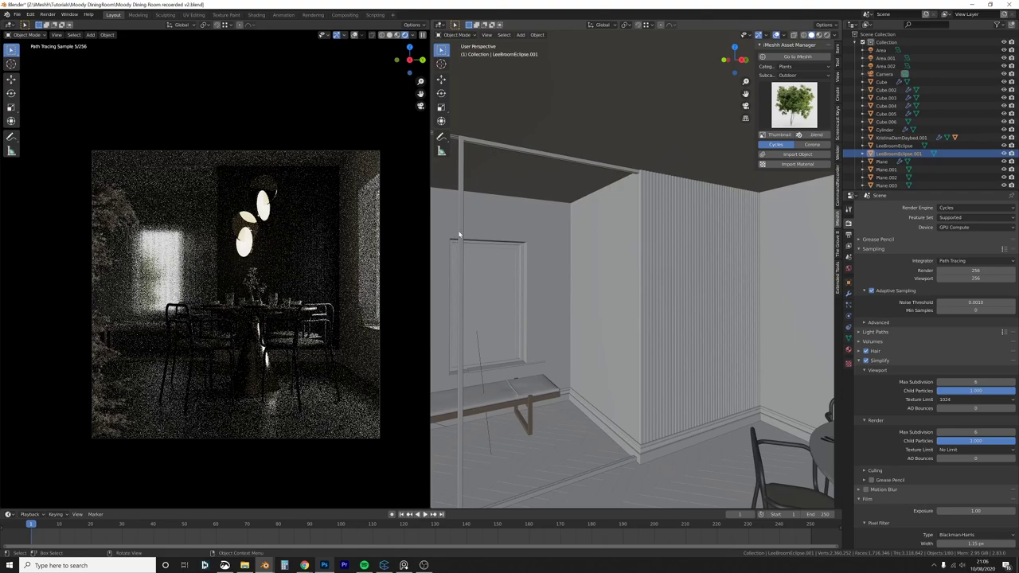
pyautogui.click(459, 235)
pyautogui.keyDown('shift'); pyautogui.moveTo(765, 284); pyautogui.dragTo(653, 301, button='middle'); pyautogui.keyUp('shift')
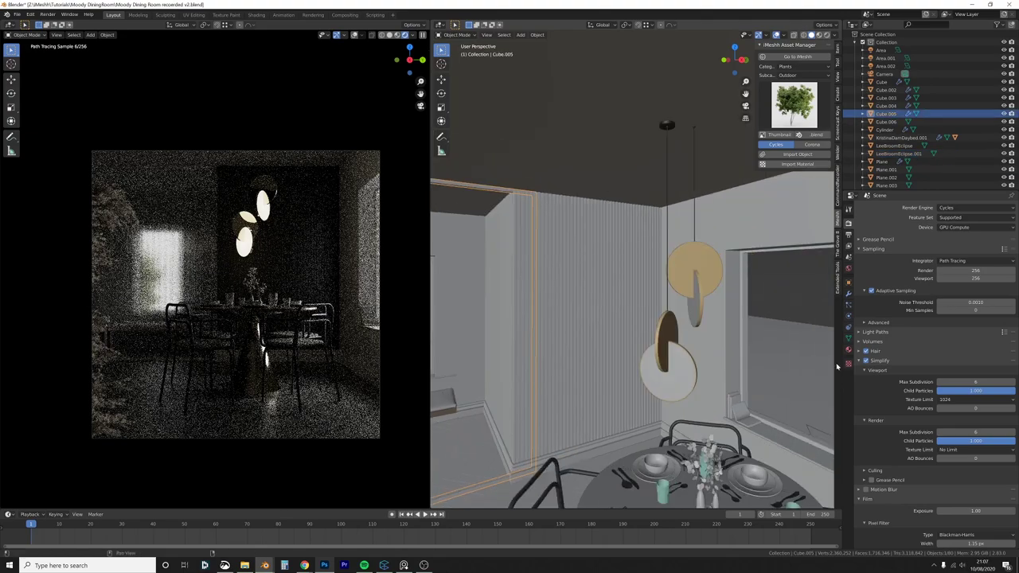
pyautogui.click(847, 350)
pyautogui.click(863, 251)
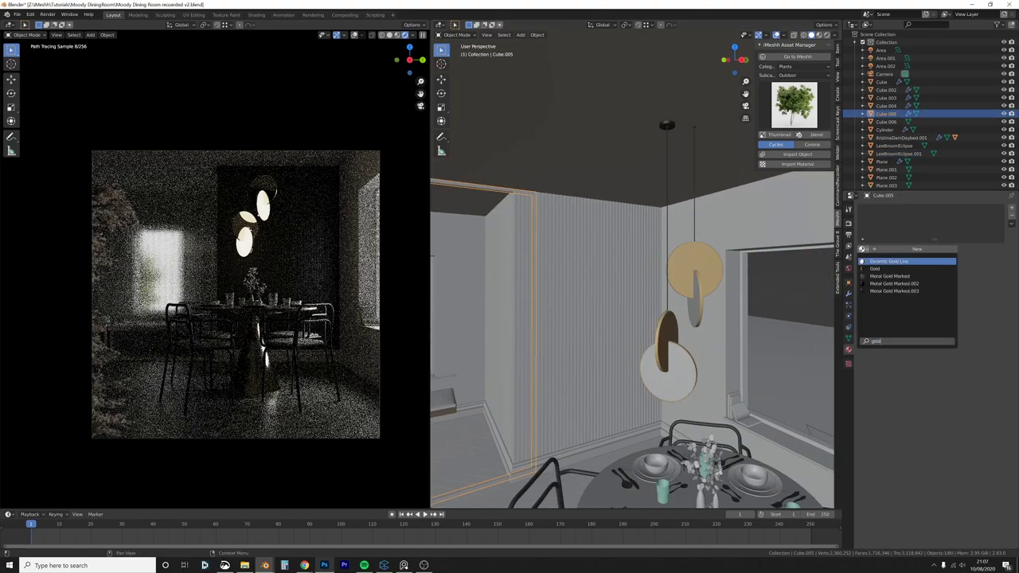
pyautogui.click(863, 253)
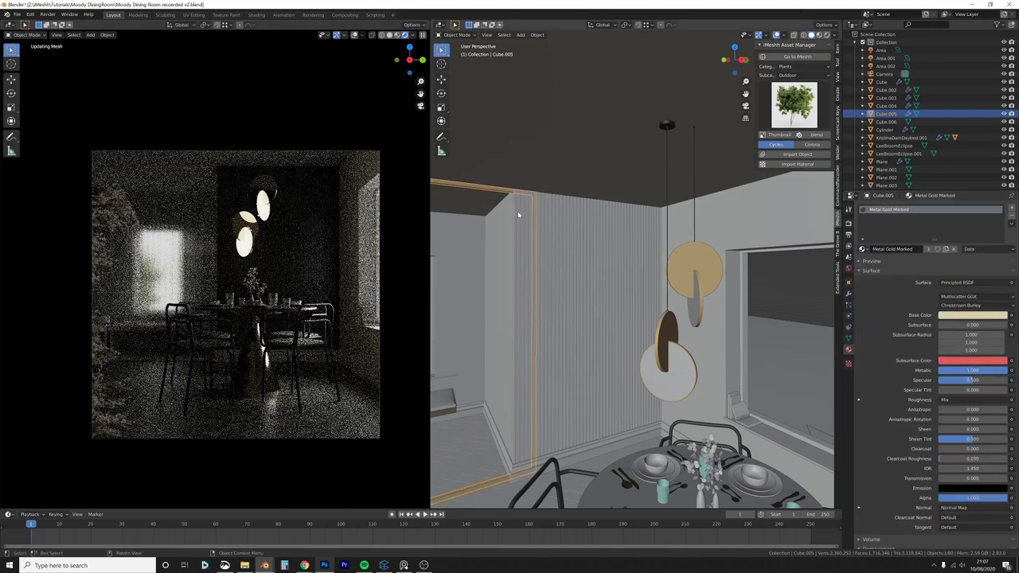
pyautogui.moveTo(580, 225); pyautogui.dragTo(556, 235, button='middle')
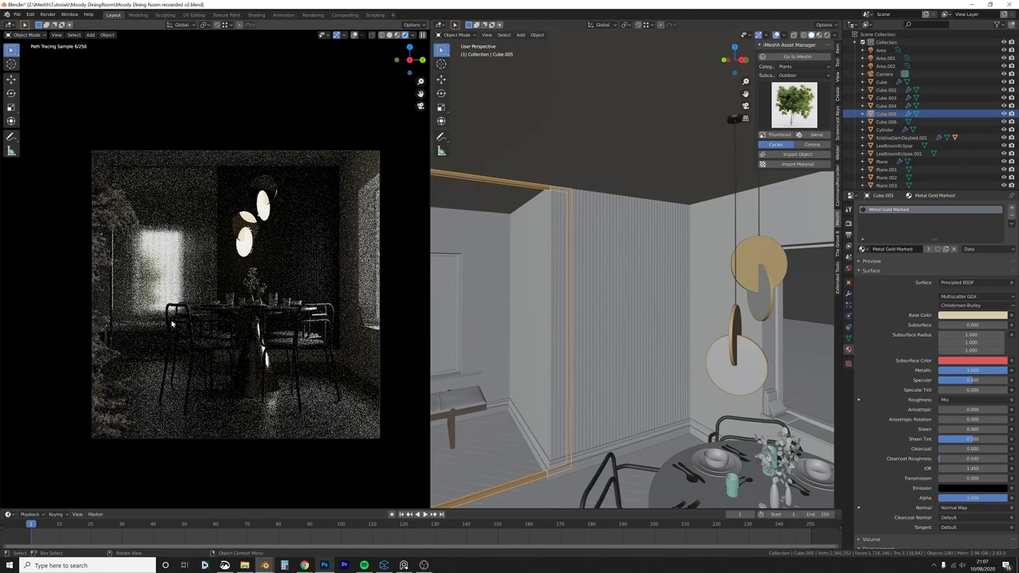
# Step: Restrict the rendered preview to a region around the gold frame and show its material in the Shader Editor
pyautogui.moveTo(113, 276); pyautogui.dragTo(104, 299)
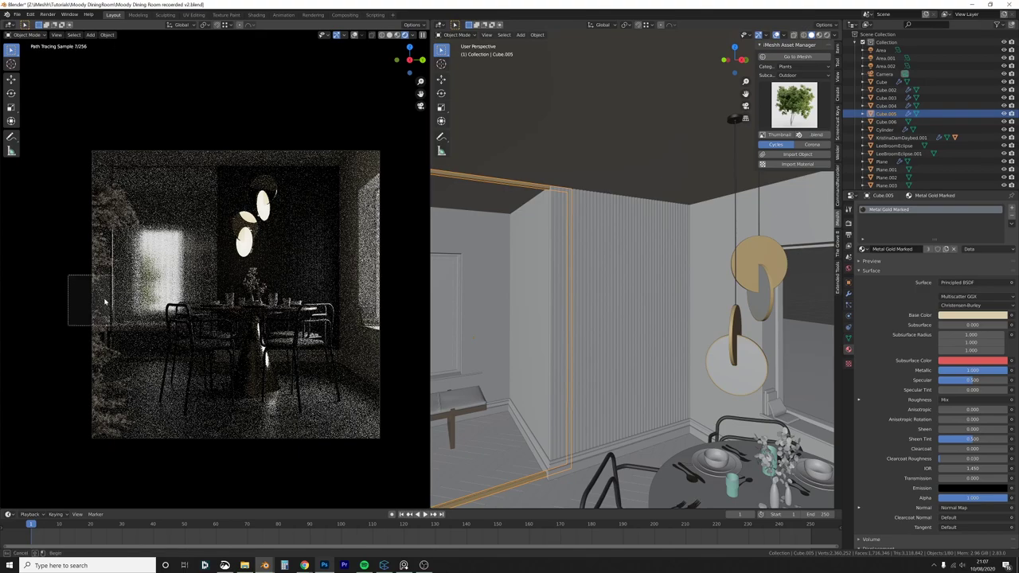
pyautogui.keyDown('shift'); pyautogui.moveTo(102, 300); pyautogui.dragTo(192, 293, button='middle'); pyautogui.keyUp('shift')
pyautogui.scroll(3, 192, 293)
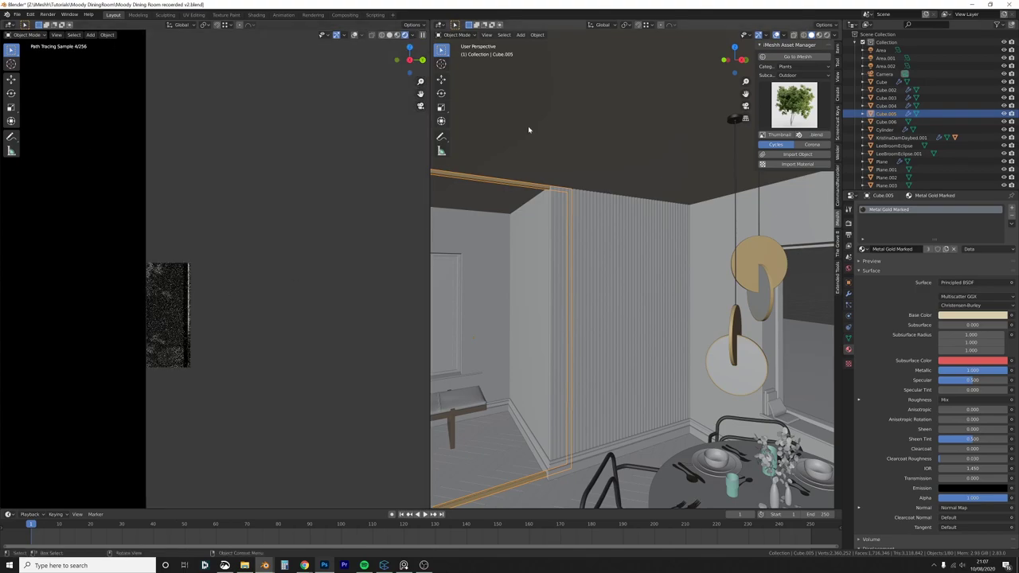
pyautogui.click(440, 25)
pyautogui.click(469, 72)
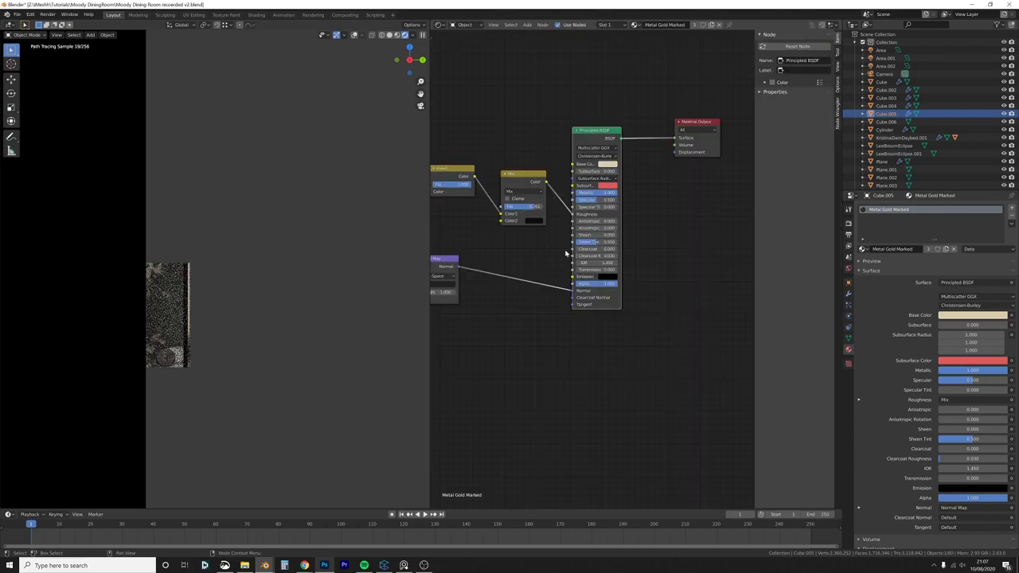
pyautogui.moveTo(597, 169); pyautogui.dragTo(572, 172, button='middle')
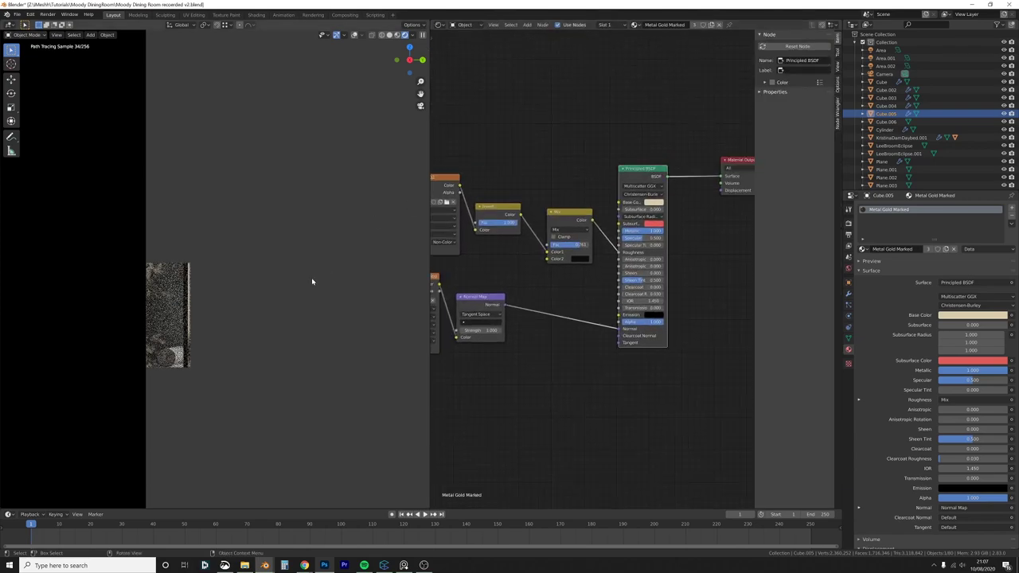
# Step: Narrow the render region to a small strip of the gold frame and examine its edge up close
pyautogui.scroll(3, 187, 314)
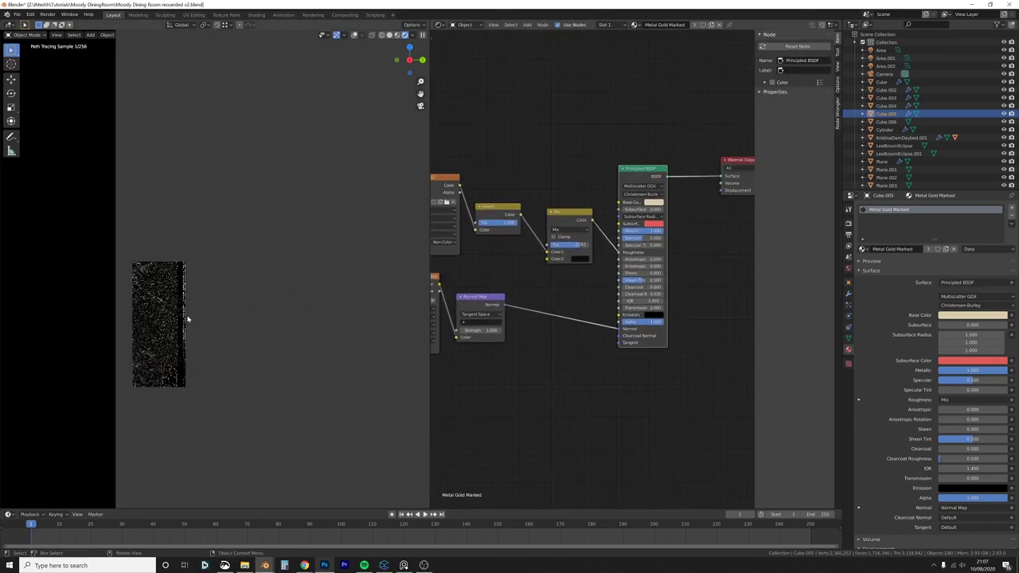
pyautogui.hotkey('ctrl', 'b')
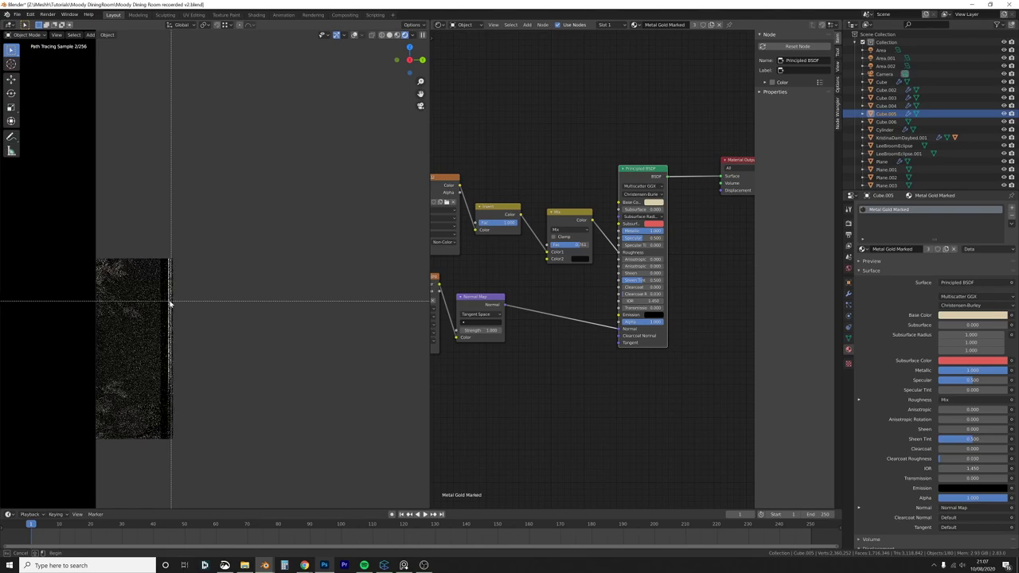
pyautogui.moveTo(150, 302); pyautogui.dragTo(169, 347)
pyautogui.keyDown('shift'); pyautogui.moveTo(169, 347); pyautogui.dragTo(246, 300, button='middle'); pyautogui.keyUp('shift')
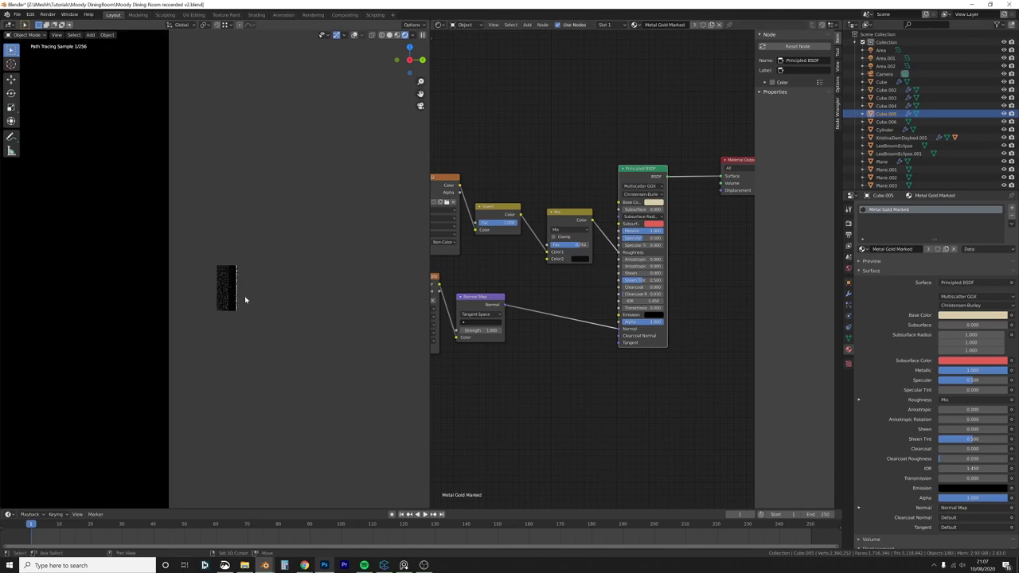
pyautogui.scroll(4, 244, 302)
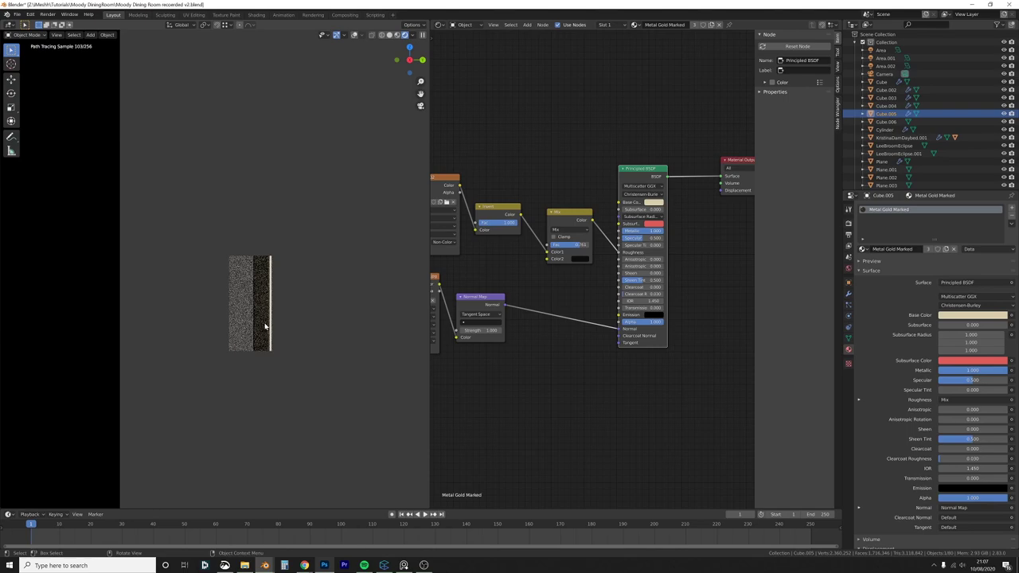
# Step: Extend the render region to the whole camera view and turn the Shader Editor back into a 3D viewport
pyautogui.scroll(-12, 269, 319)
pyautogui.hotkey('ctrl', 'b')
pyautogui.moveTo(174, 126); pyautogui.dragTo(421, 429)
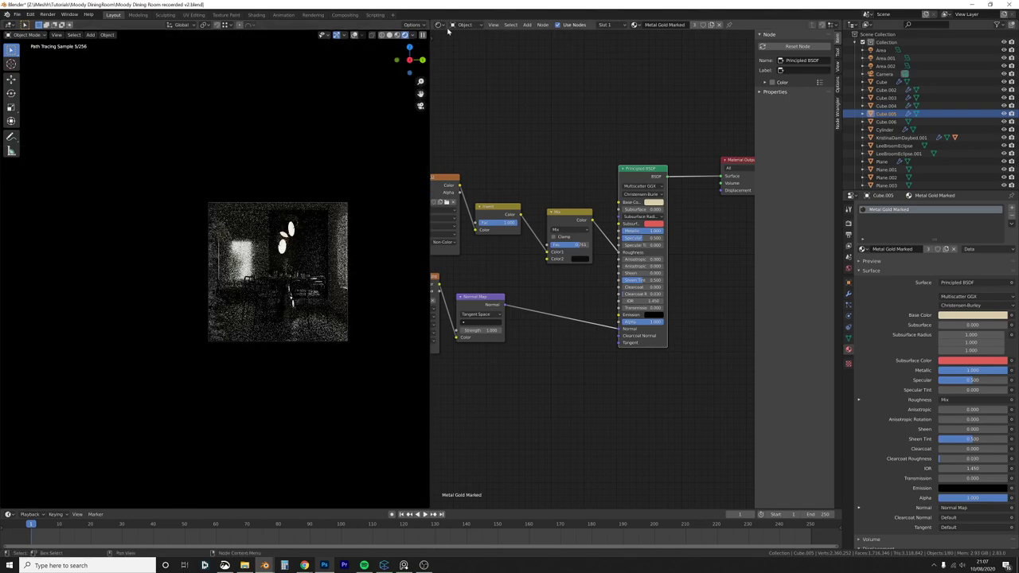
pyautogui.click(438, 24)
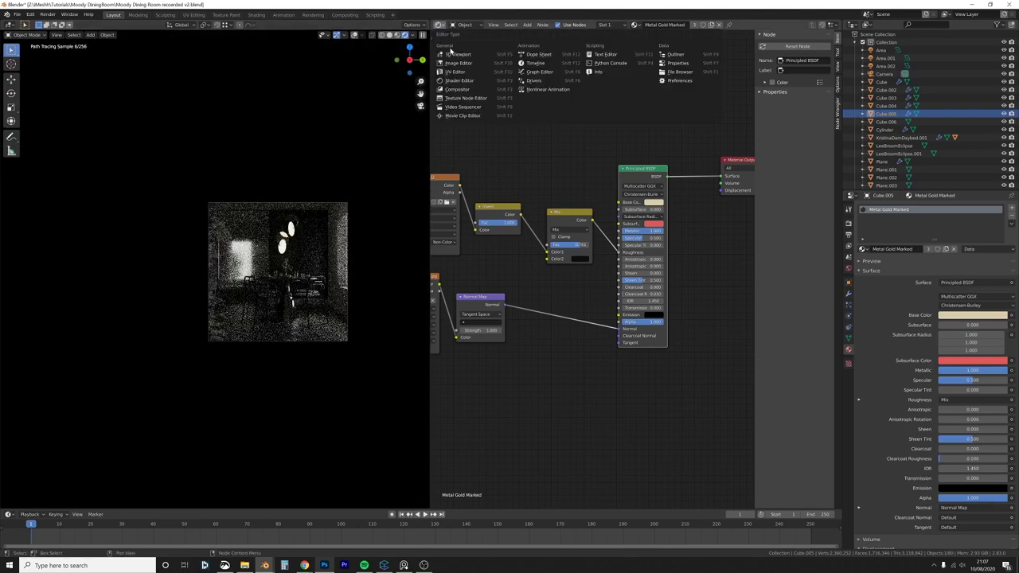
pyautogui.click(461, 55)
# Step: Select the pendant lamp with the gold disc and lighten its Plastic Gloss Black material's base color to light grey
pyautogui.moveTo(701, 263); pyautogui.dragTo(711, 229, button='middle')
pyautogui.click(709, 226)
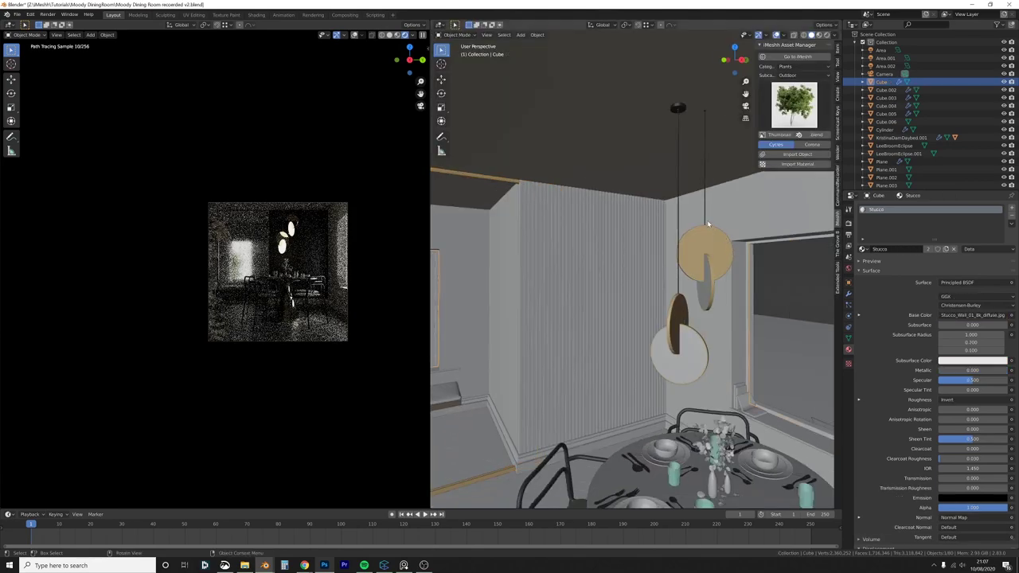
pyautogui.click(705, 221)
pyautogui.press('KP_Decimal')
pyautogui.moveTo(676, 279); pyautogui.dragTo(673, 178, button='middle')
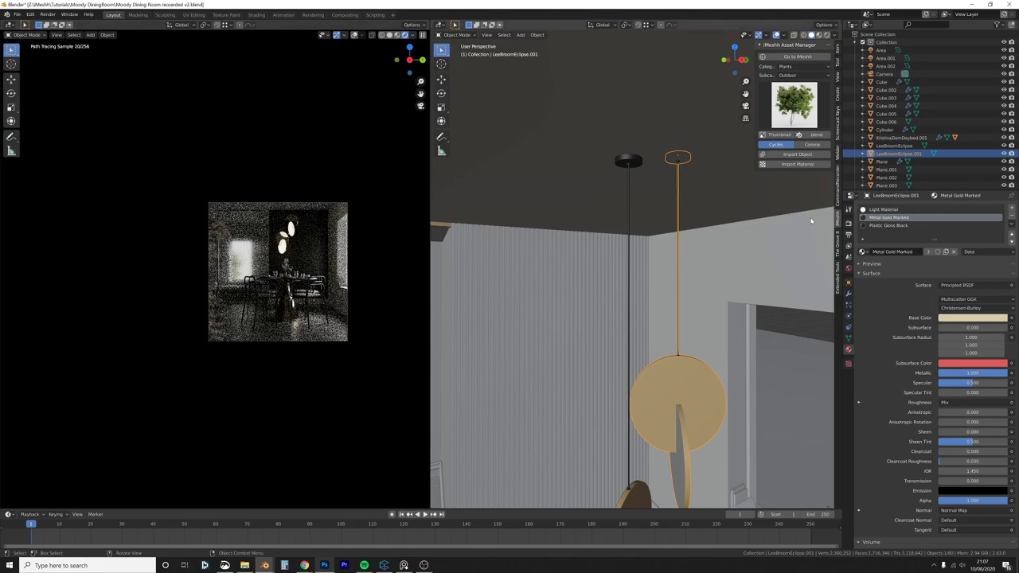
pyautogui.click(890, 225)
pyautogui.click(959, 319)
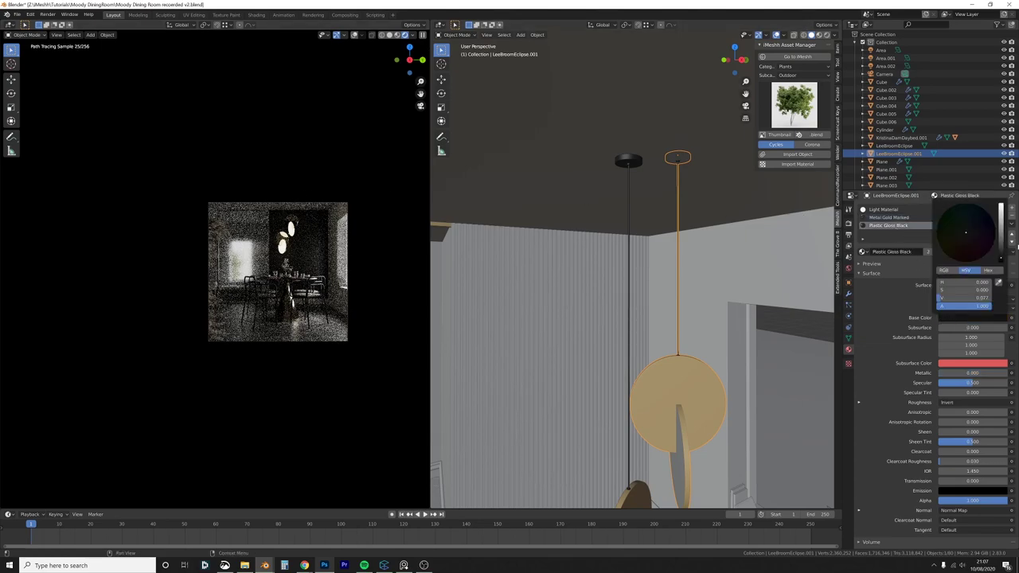
pyautogui.moveTo(1002, 227); pyautogui.dragTo(1001, 208)
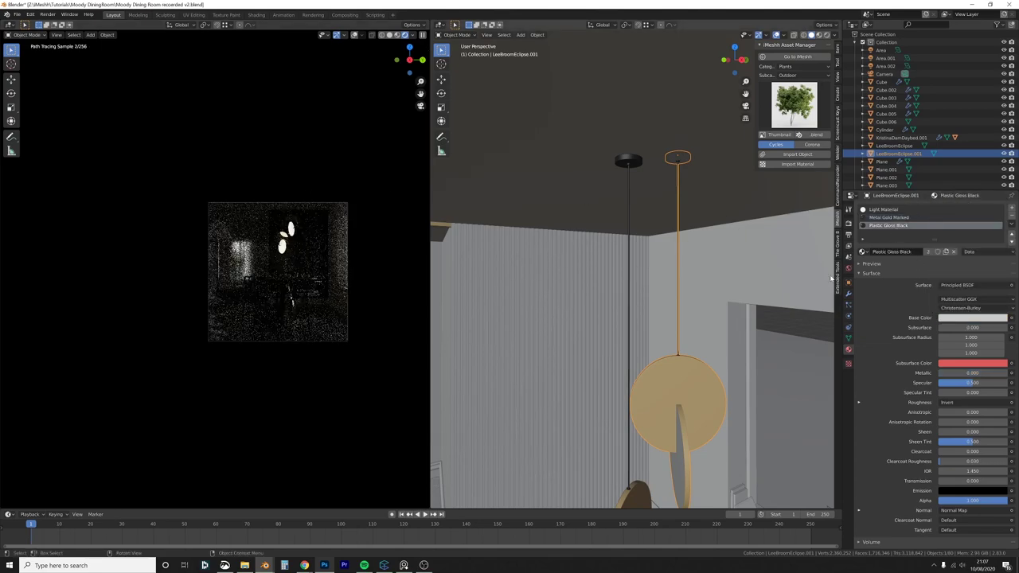
# Step: Examine the pendant cords up close in a small render region and return to the full camera view
pyautogui.hotkey('ctrl', 'b')
pyautogui.moveTo(279, 193); pyautogui.dragTo(293, 240)
pyautogui.scroll(4, 294, 226)
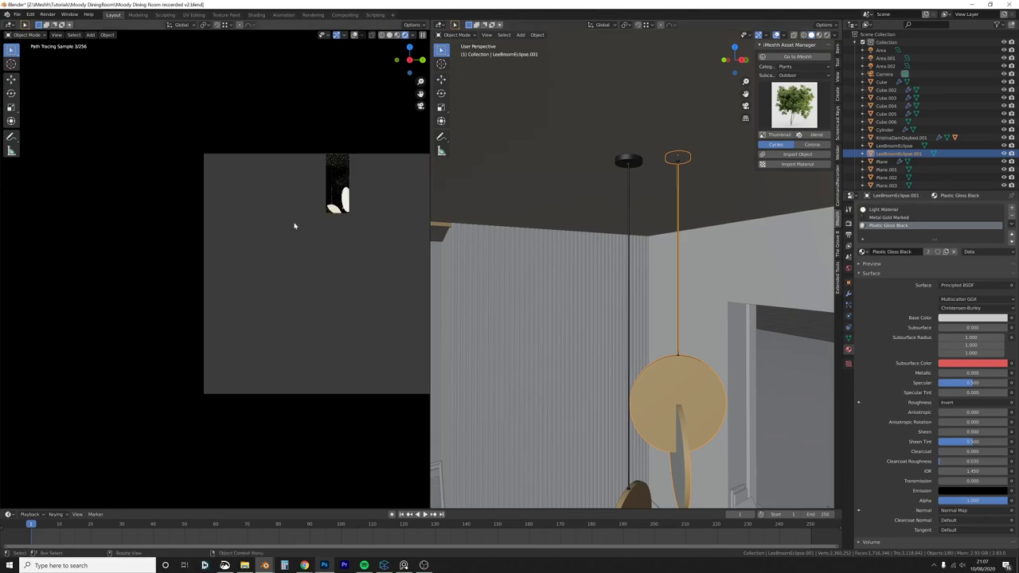
pyautogui.keyDown('shift'); pyautogui.moveTo(314, 227); pyautogui.dragTo(268, 288, button='middle'); pyautogui.keyUp('shift')
pyautogui.scroll(2, 334, 257)
pyautogui.keyDown('shift'); pyautogui.moveTo(335, 257); pyautogui.dragTo(272, 308, button='middle'); pyautogui.keyUp('shift')
pyautogui.scroll(2, 273, 308)
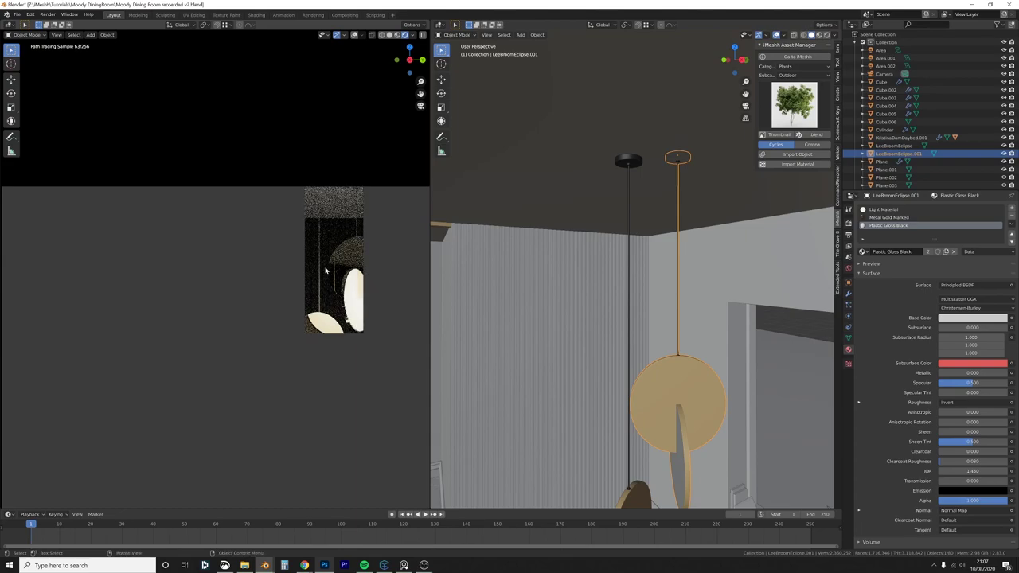
pyautogui.scroll(-5, 358, 239)
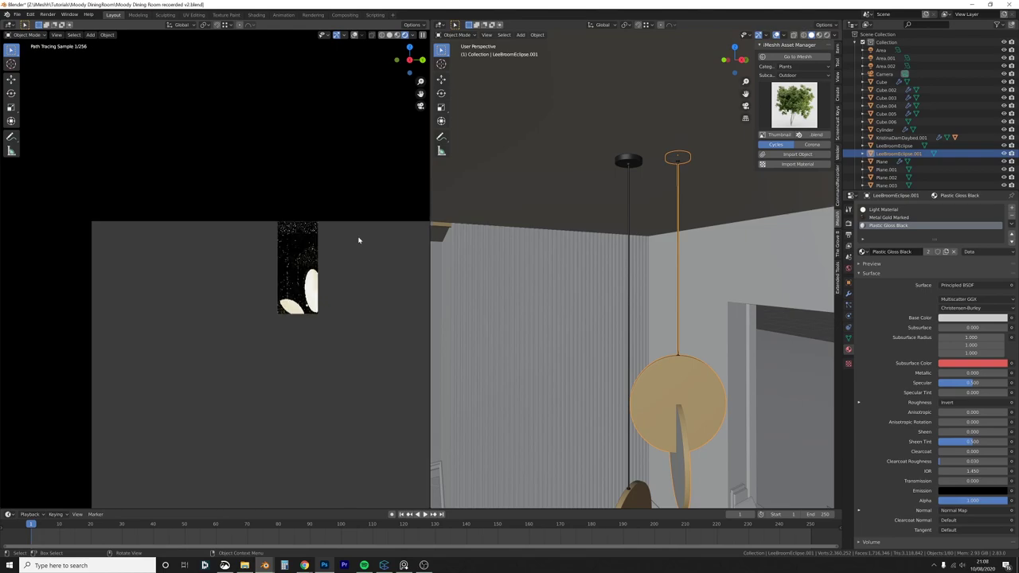
pyautogui.moveTo(388, 567); pyautogui.dragTo(390, 568)
pyautogui.keyDown('shift'); pyautogui.moveTo(369, 386); pyautogui.dragTo(348, 317, button='middle'); pyautogui.keyUp('shift')
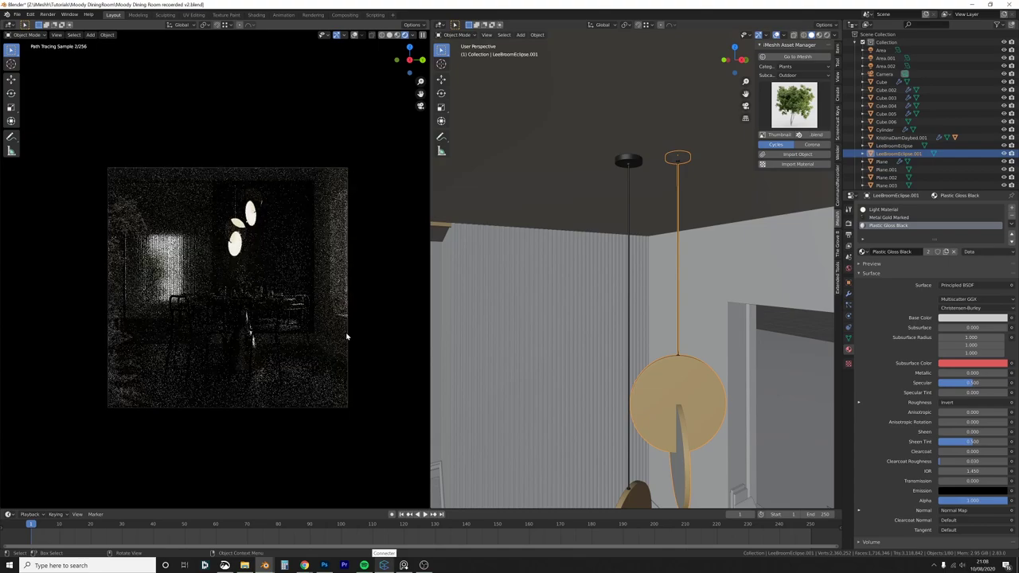
# Step: Try a lower adaptive sampling noise threshold in the Cycles render settings
pyautogui.click(850, 224)
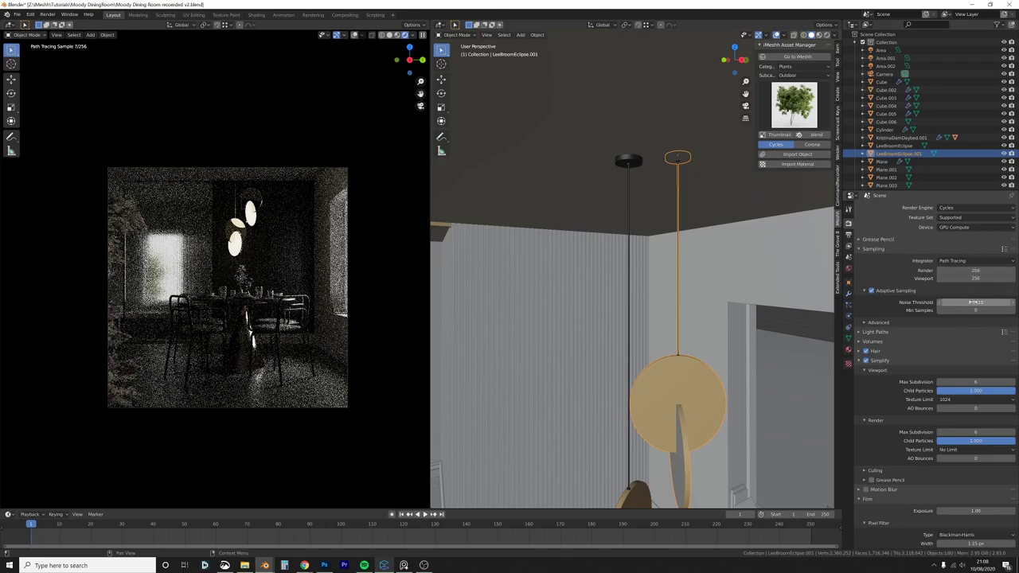
pyautogui.click(978, 303)
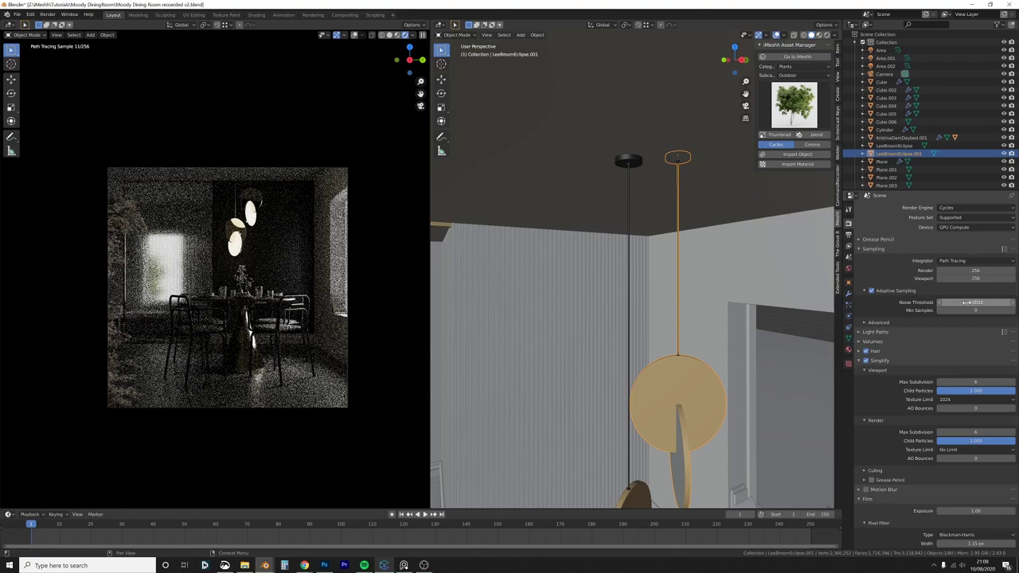
pyautogui.write('0.001')
pyautogui.press('BackSpace')
pyautogui.press('BackSpace')
pyautogui.press('BackSpace')
pyautogui.press('BackSpace')
pyautogui.press('BackSpace')
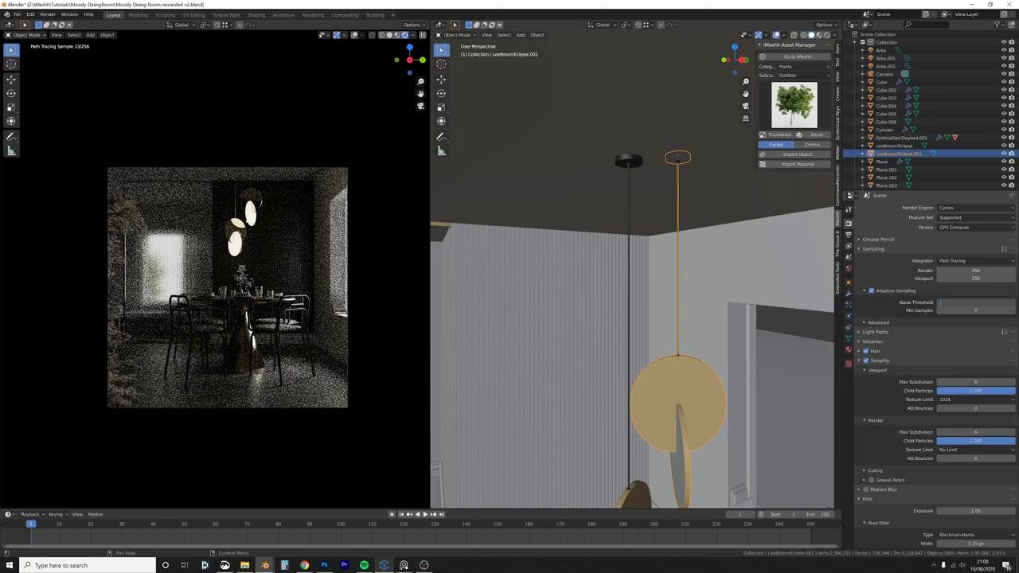
pyautogui.press('Return')
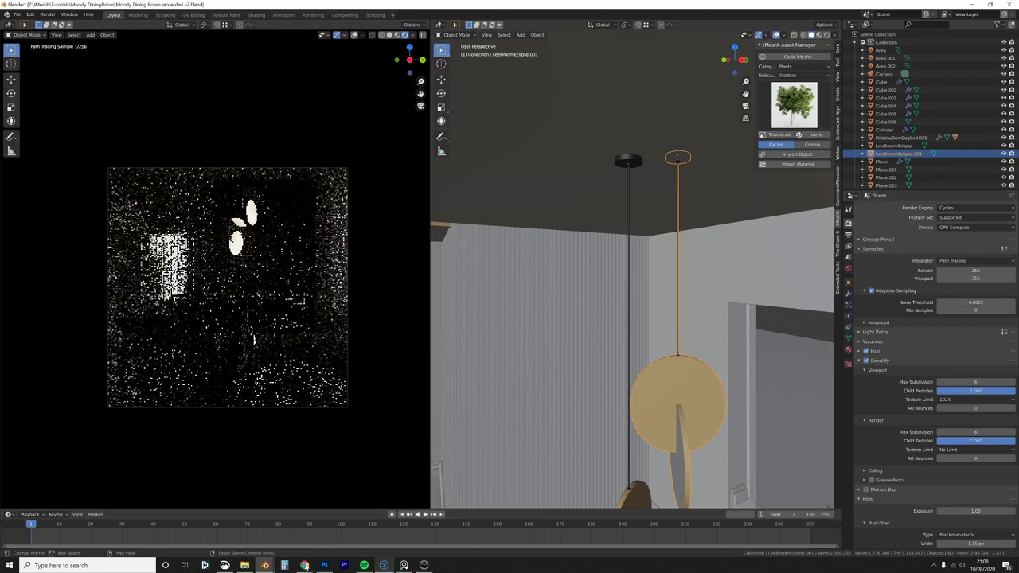
# Step: Set the adaptive sampling noise threshold to 0.001
pyautogui.moveTo(299, 565)
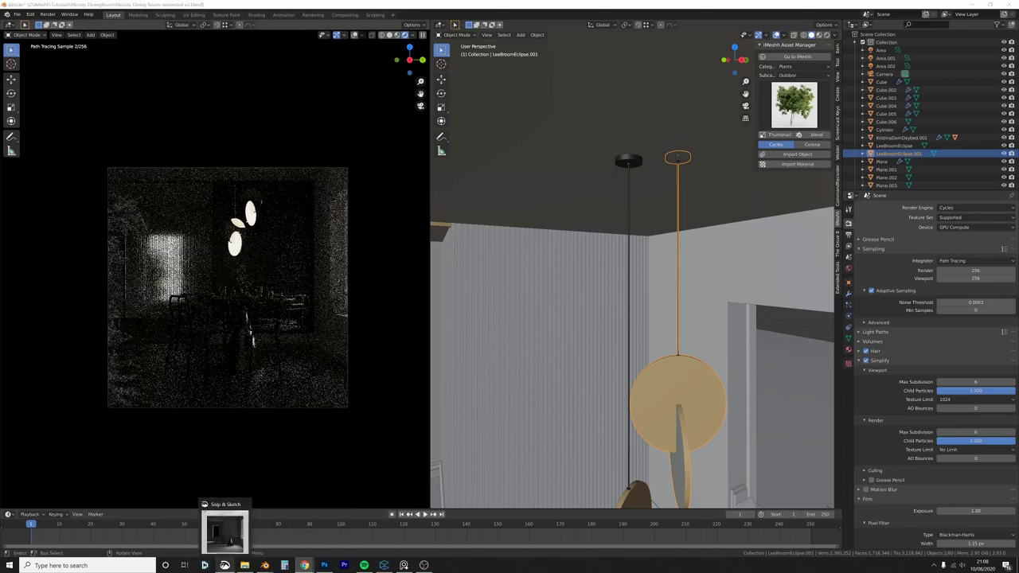
pyautogui.click(976, 303)
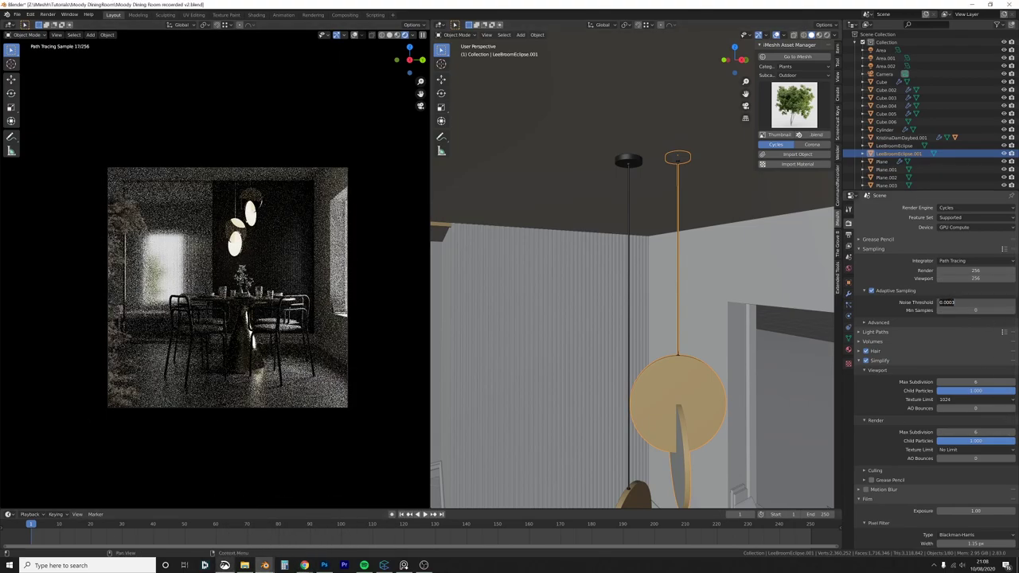
pyautogui.write('0.001')
pyautogui.press('Return')
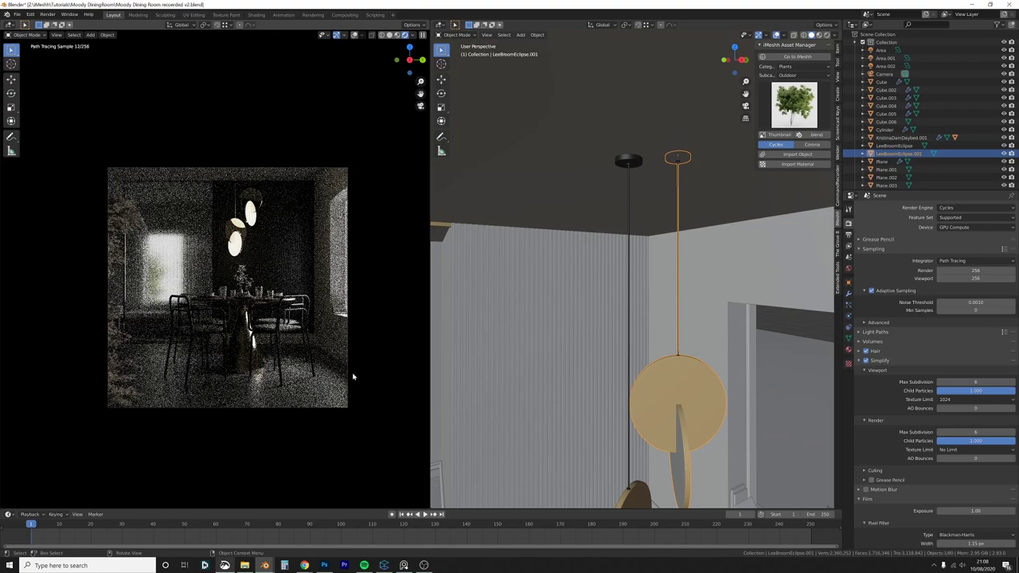
# Step: Check that the Denoising Data pass is enabled among the view layer's data passes
pyautogui.click(848, 210)
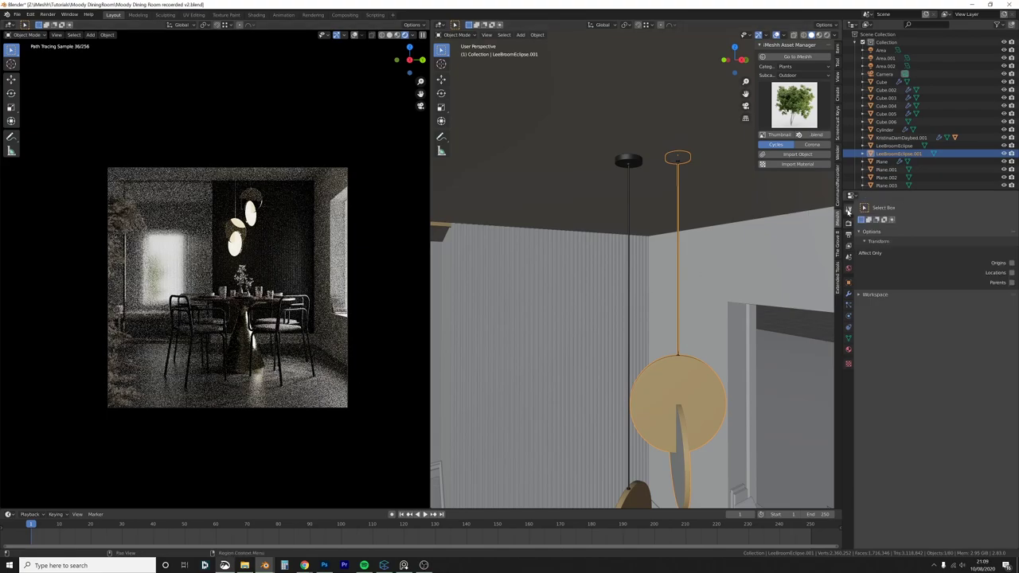
pyautogui.click(848, 246)
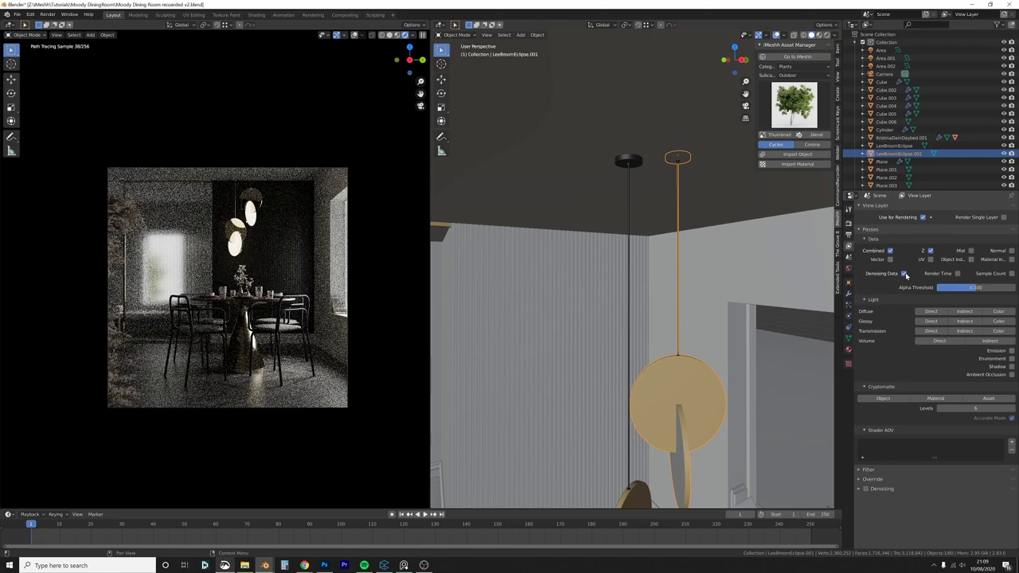
pyautogui.click(905, 274)
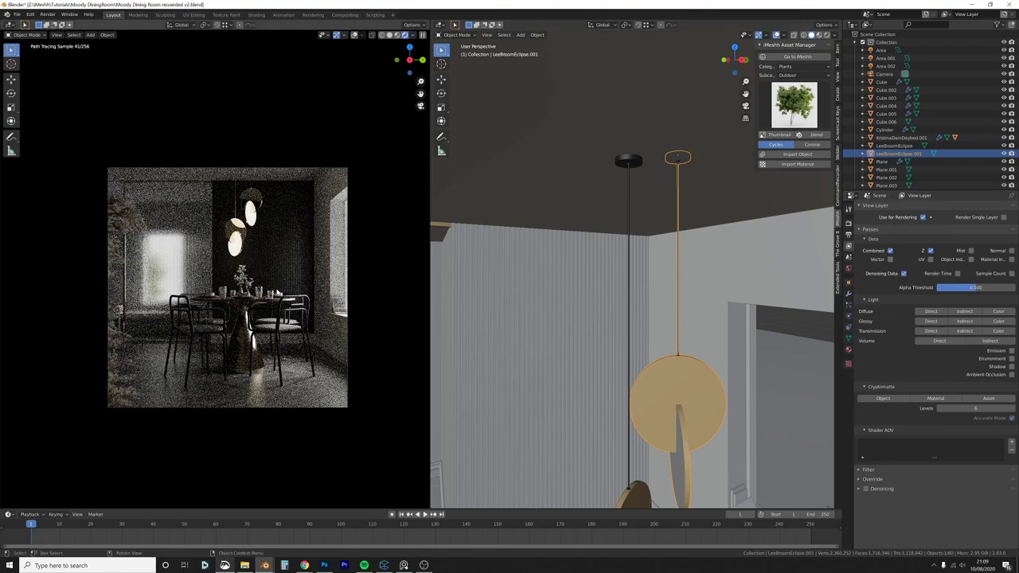
# Step: Switch the camera view to solid shading, select the camera and show its object data settings
pyautogui.click(276, 288)
pyautogui.press('z')
pyautogui.click(326, 285)
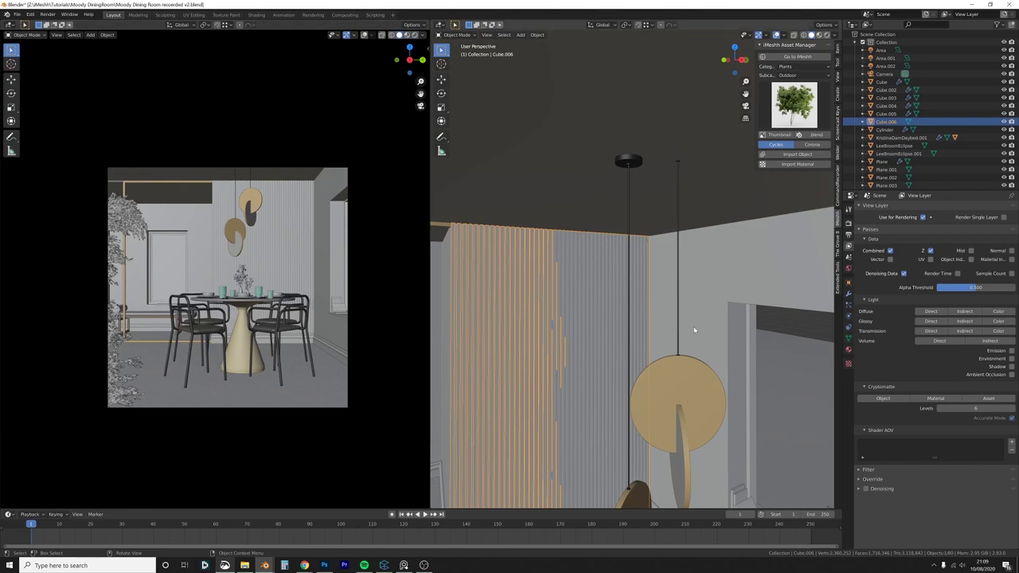
pyautogui.scroll(-8, 693, 329)
pyautogui.keyDown('shift'); pyautogui.moveTo(701, 348); pyautogui.dragTo(717, 302, button='middle'); pyautogui.keyUp('shift')
pyautogui.click(696, 293)
pyautogui.click(850, 319)
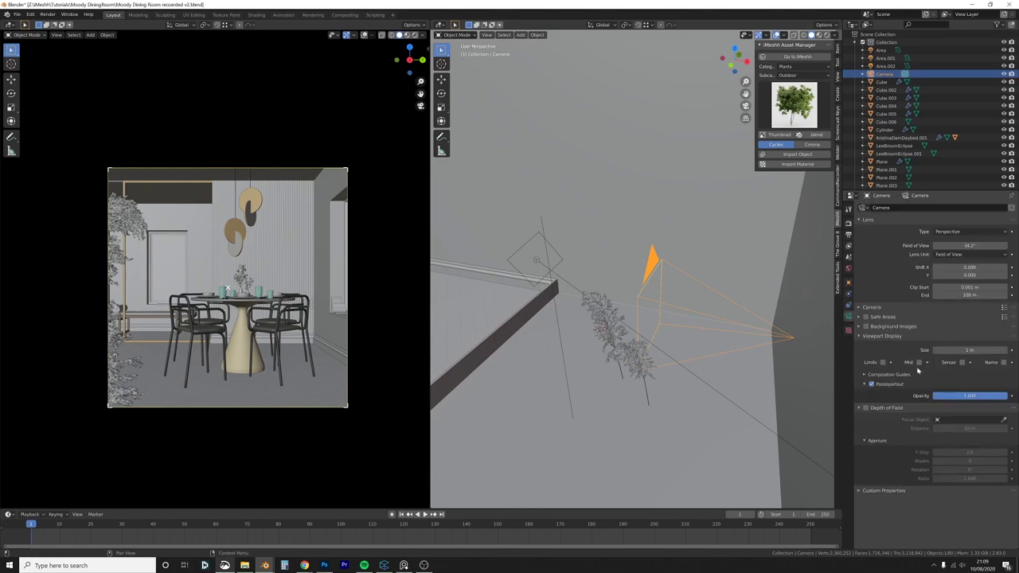
# Step: Enable depth of field on the camera and pick the pedestal table as the focus object
pyautogui.click(866, 408)
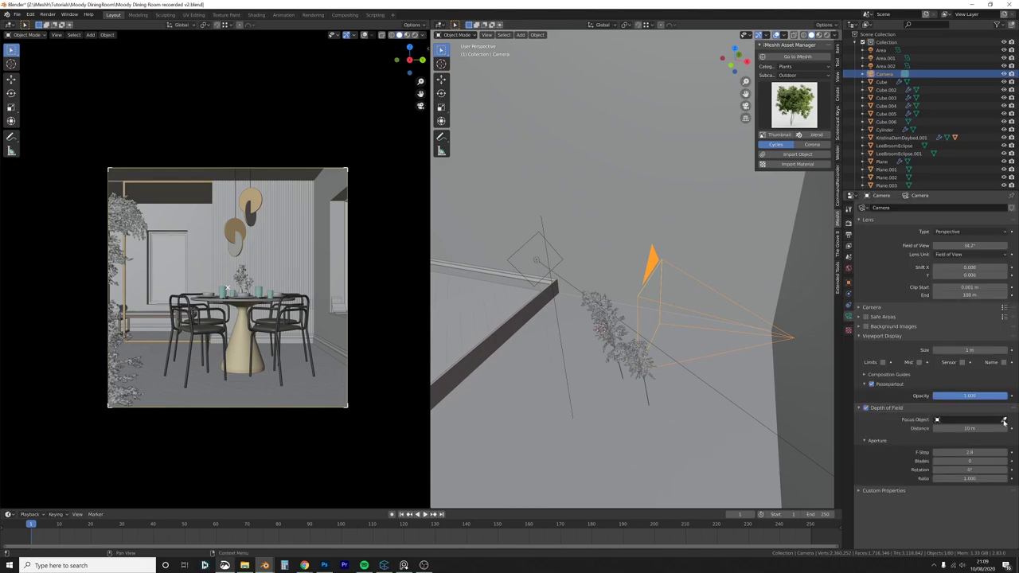
pyautogui.click(1004, 419)
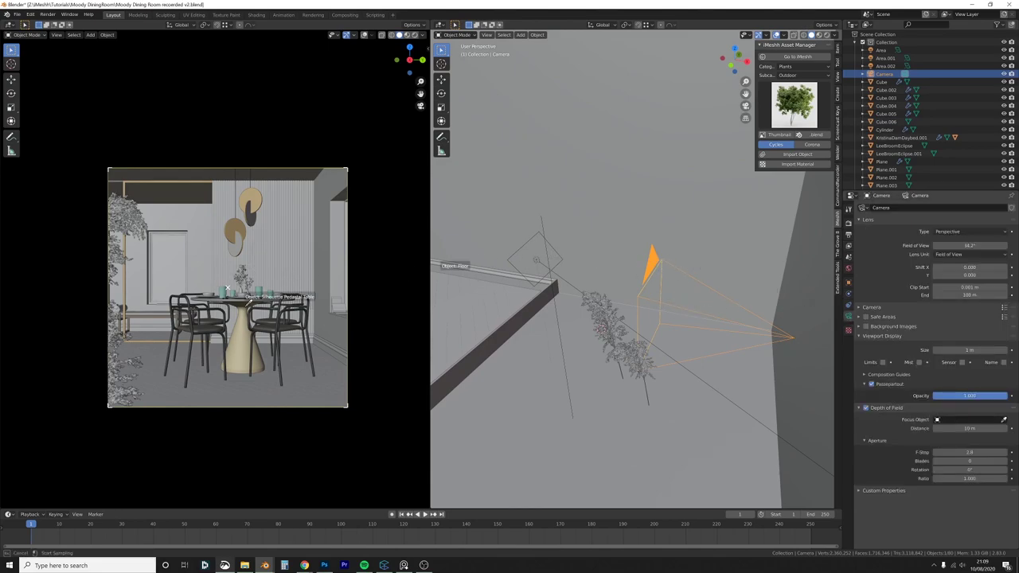
pyautogui.click(248, 309)
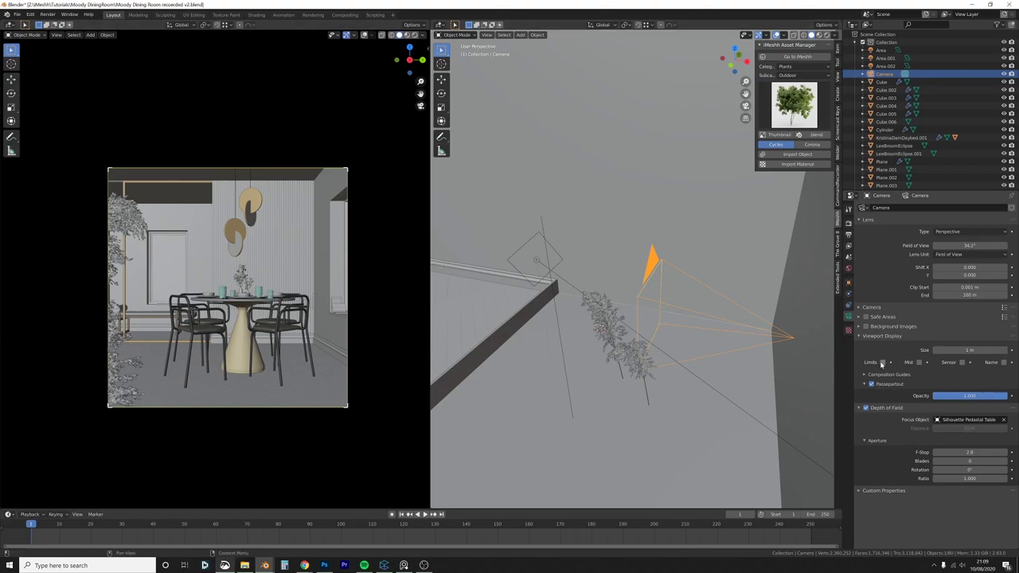
# Step: Display the camera's limits, clear the focus object and set the focus distance to 4.1 m at the dining table
pyautogui.click(882, 363)
pyautogui.keyDown('shift'); pyautogui.moveTo(534, 248); pyautogui.dragTo(651, 240, button='middle'); pyautogui.keyUp('shift')
pyautogui.scroll(4, 621, 271)
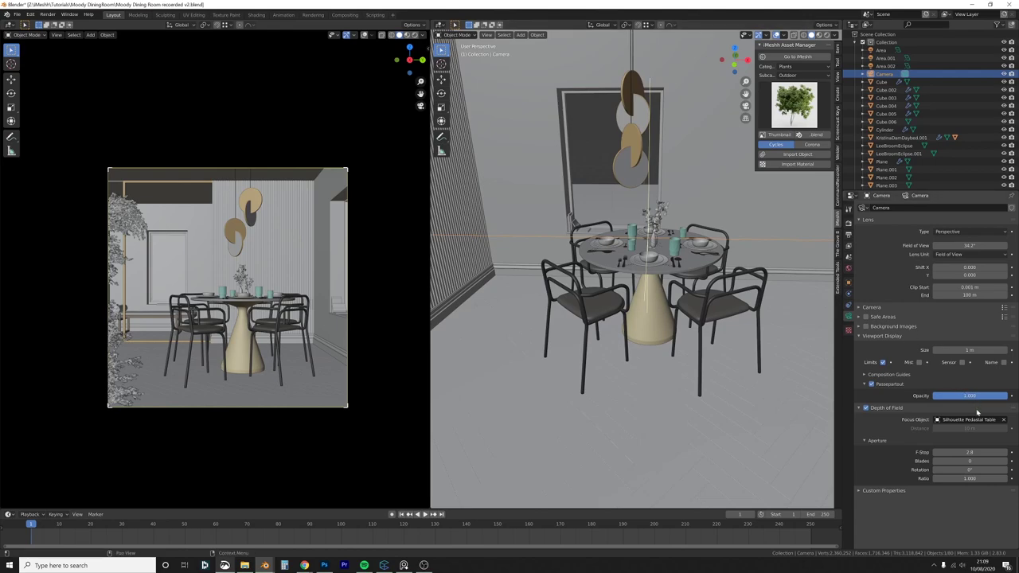
pyautogui.click(1004, 420)
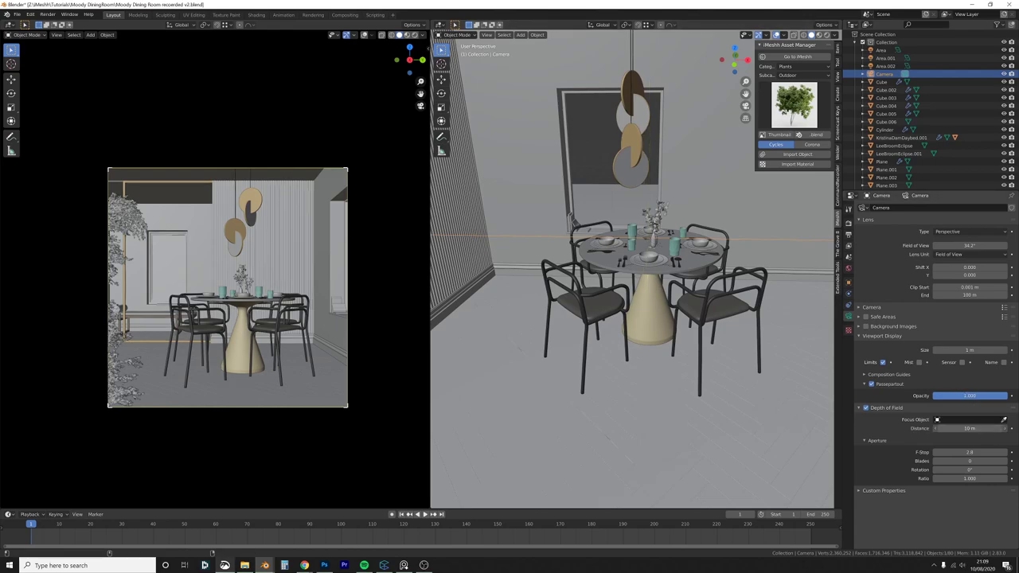
pyautogui.moveTo(970, 428)
pyautogui.mouseDown()
pyautogui.moveTo(916, 428)
pyautogui.moveTo(980, 428)
pyautogui.moveTo(967, 428)
pyautogui.mouseUp()
# Step: Set the camera's depth of field F-Stop to 6
pyautogui.click(969, 452)
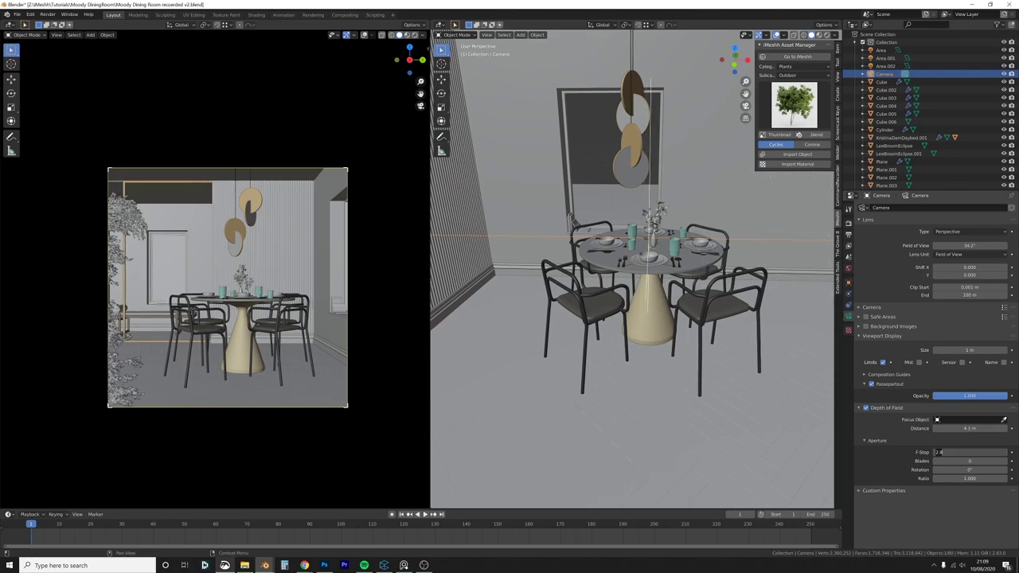
pyautogui.write('6')
pyautogui.press('Return')
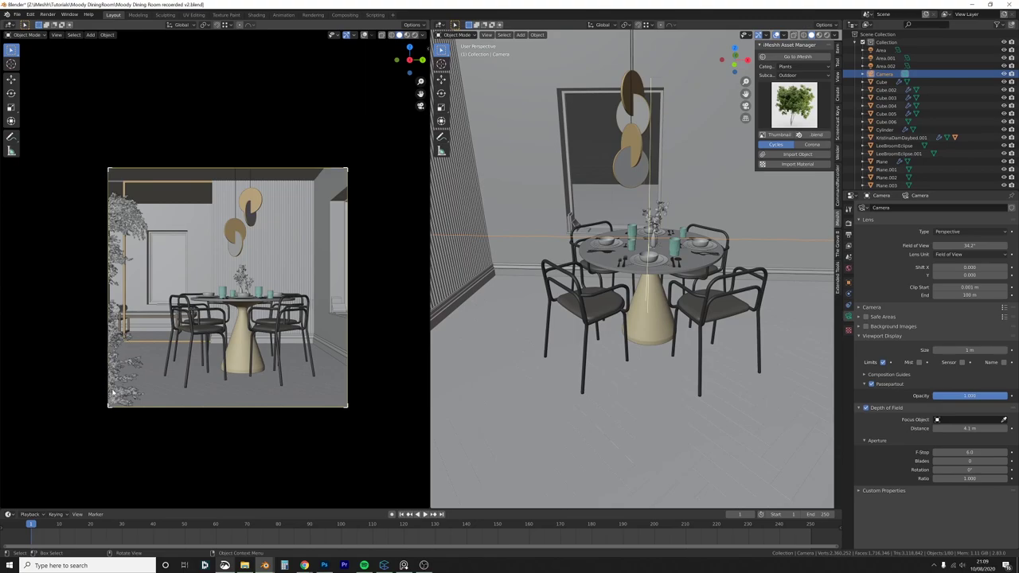
pyautogui.moveTo(796, 334); pyautogui.dragTo(621, 324, button='middle')
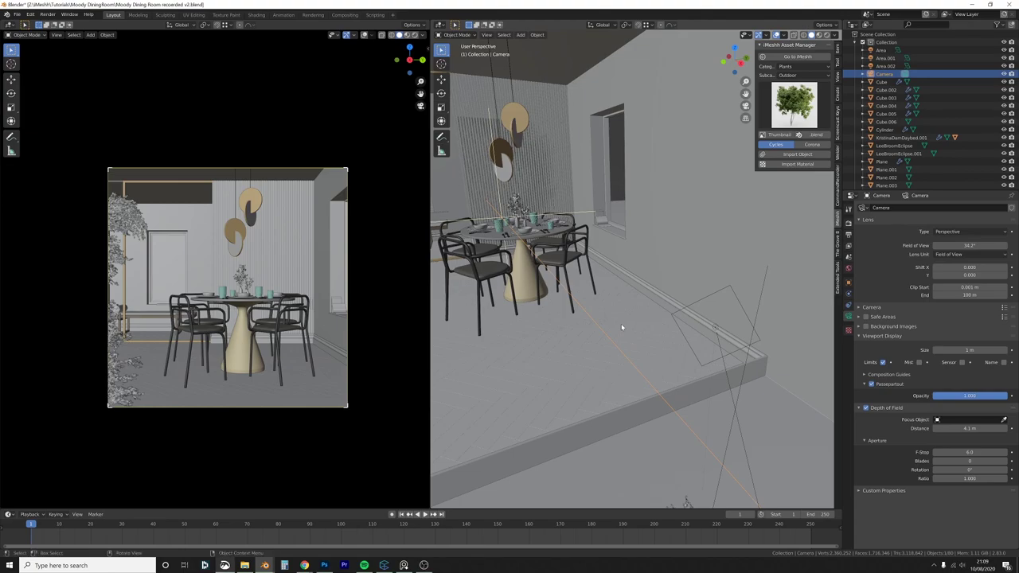
# Step: Review the Denoising Data pass alongside the compositing node setup and move the Denoise node lower
pyautogui.click(849, 249)
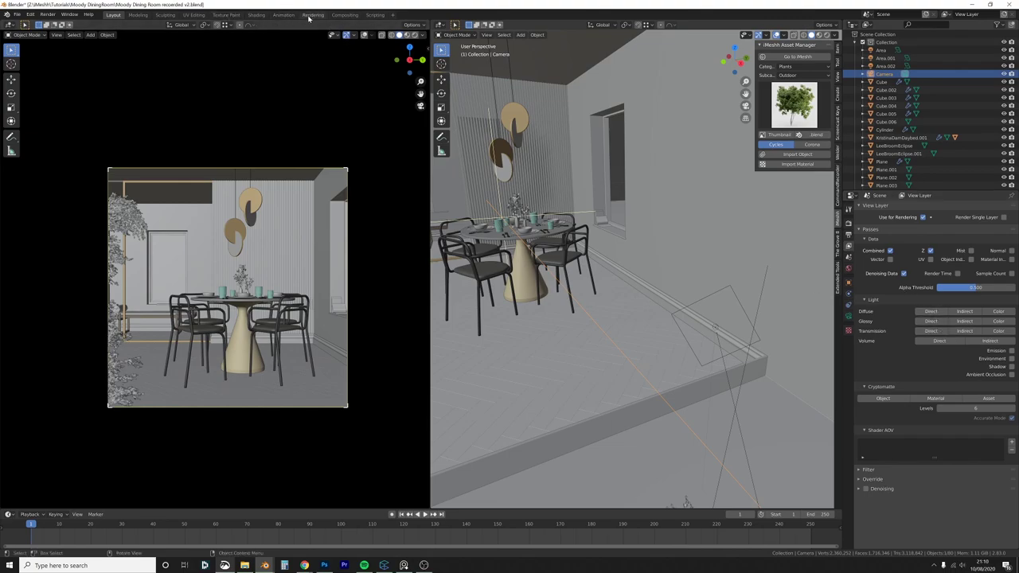
pyautogui.click(345, 14)
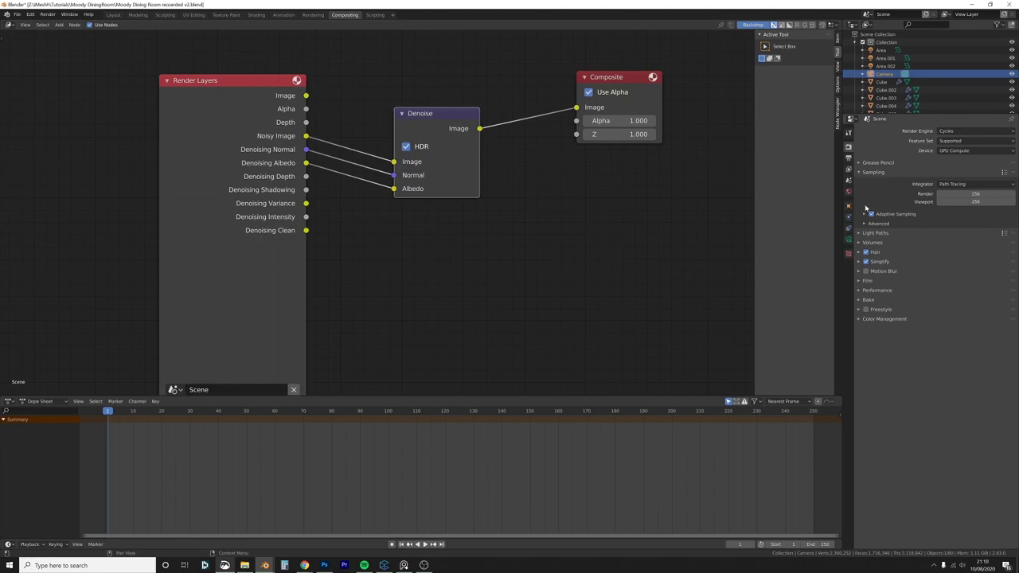
pyautogui.click(848, 169)
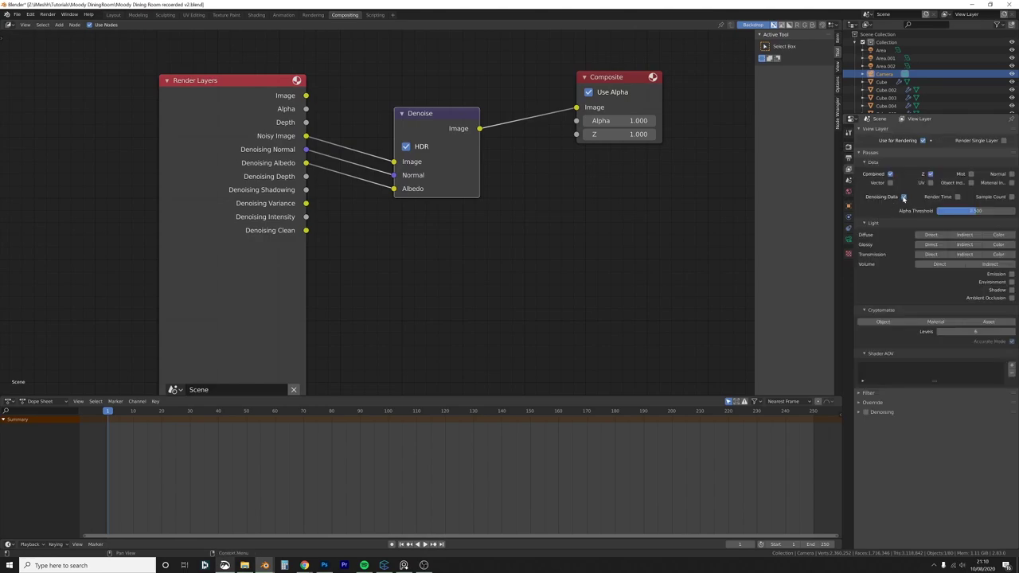
pyautogui.moveTo(435, 125)
pyautogui.mouseDown()
pyautogui.moveTo(404, 127)
pyautogui.moveTo(446, 118)
pyautogui.moveTo(433, 123)
pyautogui.mouseUp()
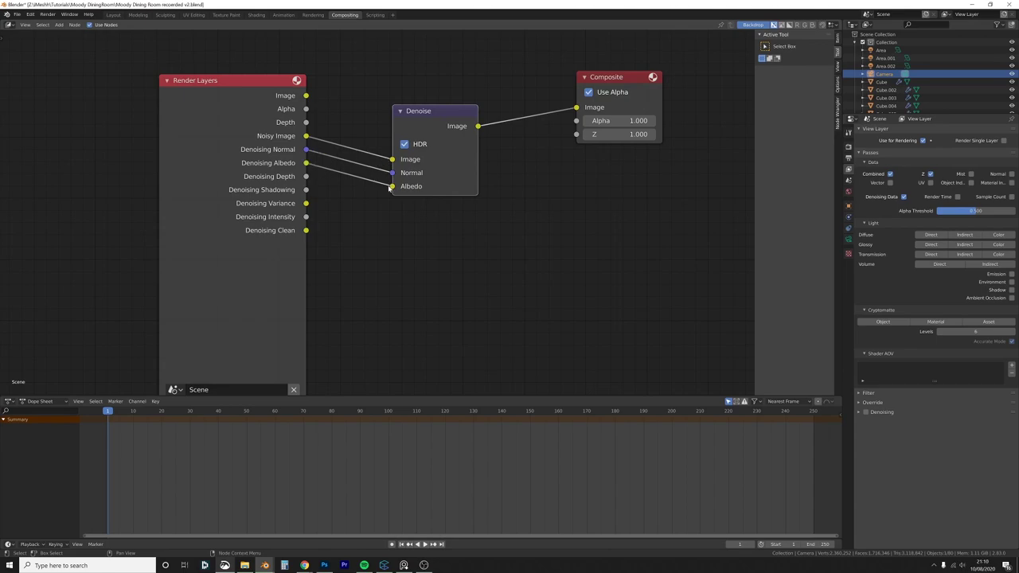
pyautogui.moveTo(474, 148); pyautogui.dragTo(466, 196, button='middle')
pyautogui.moveTo(466, 196); pyautogui.dragTo(466, 225)
# Step: Add a Mix node to the compositor and place it above the Denoise node
pyautogui.hotkey('shift', 'a')
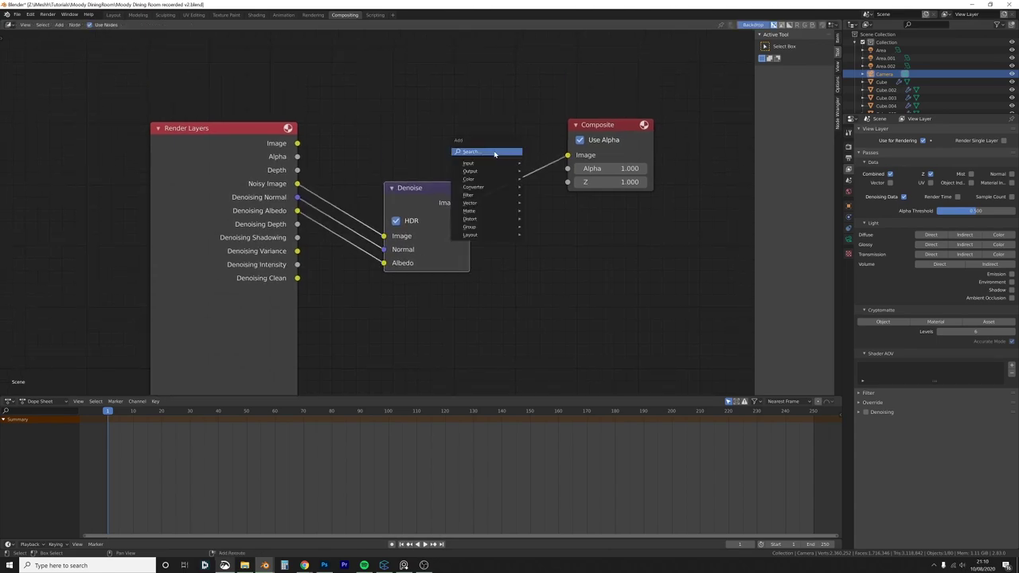
pyautogui.press('m')
pyautogui.press('i')
pyautogui.press('x')
pyautogui.press('Escape')
pyautogui.hotkey('shift', 'a')
pyautogui.write('smix')
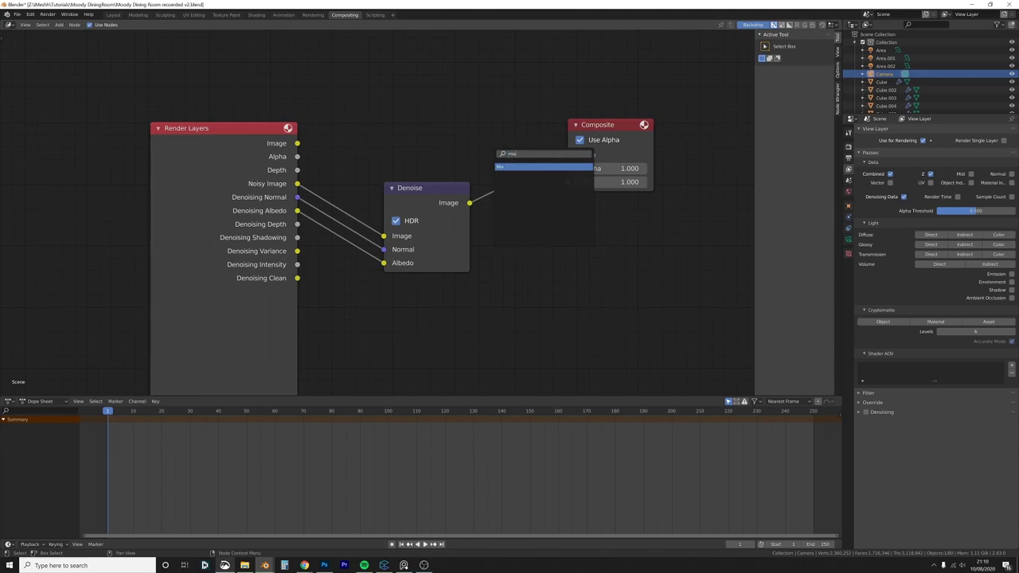
pyautogui.press('Return')
pyautogui.click(464, 46)
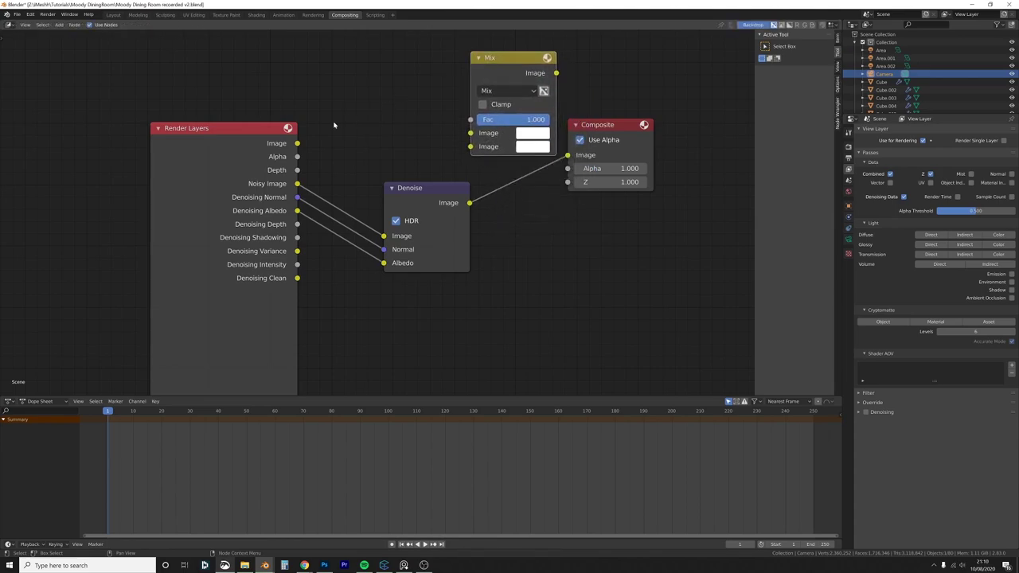
# Step: Connect the Render Layers image and the Denoise output to the Mix node's two image inputs and feed its output into Composite
pyautogui.moveTo(298, 144); pyautogui.dragTo(478, 137)
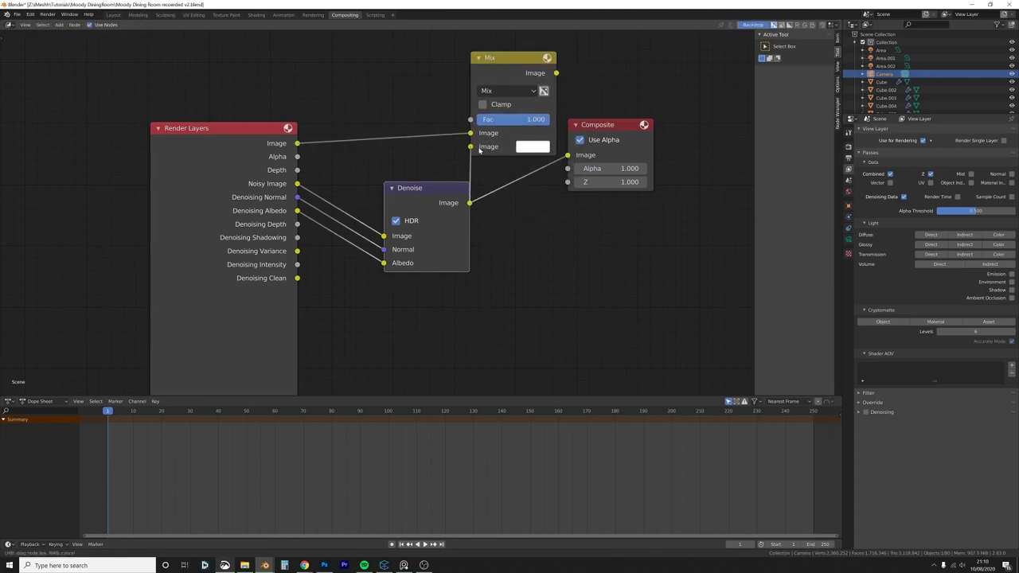
pyautogui.moveTo(470, 202); pyautogui.dragTo(472, 147)
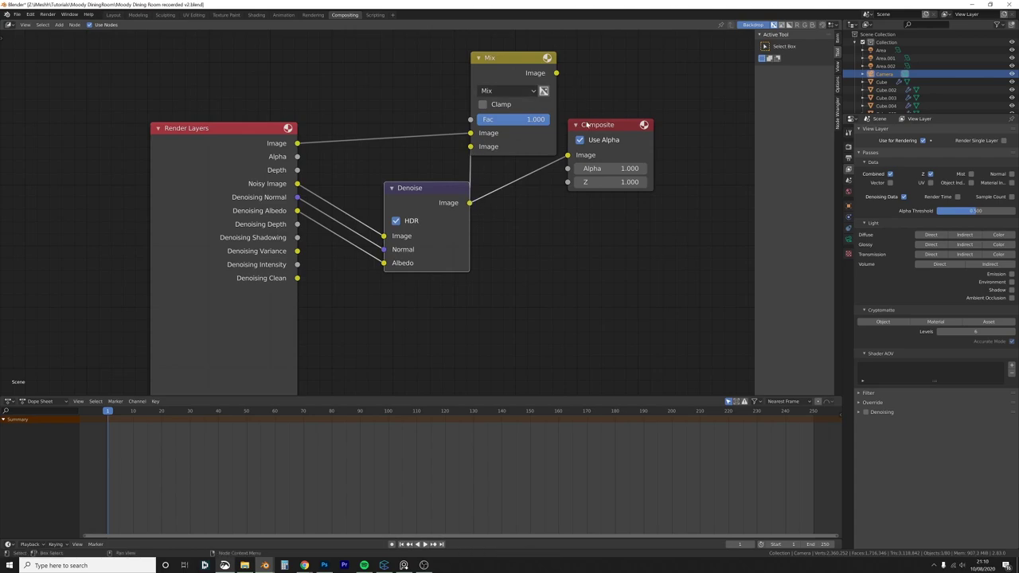
pyautogui.moveTo(637, 123); pyautogui.dragTo(645, 109)
pyautogui.moveTo(556, 72); pyautogui.dragTo(653, 141)
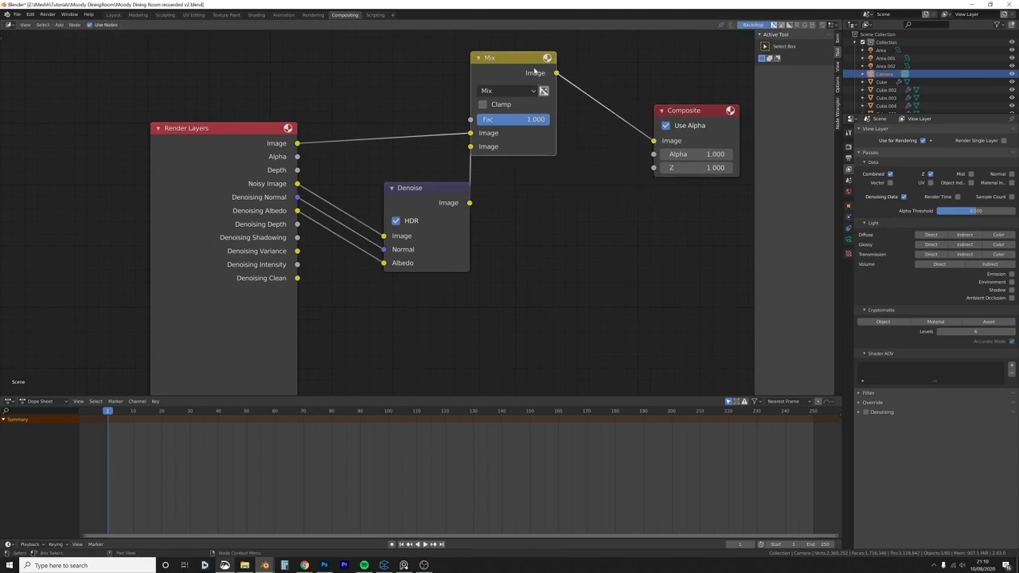
pyautogui.moveTo(514, 65); pyautogui.dragTo(573, 100)
# Step: Set the Mix node's factor to 0.5 and adjust the spacing of the Mix and Denoise nodes
pyautogui.click(562, 154)
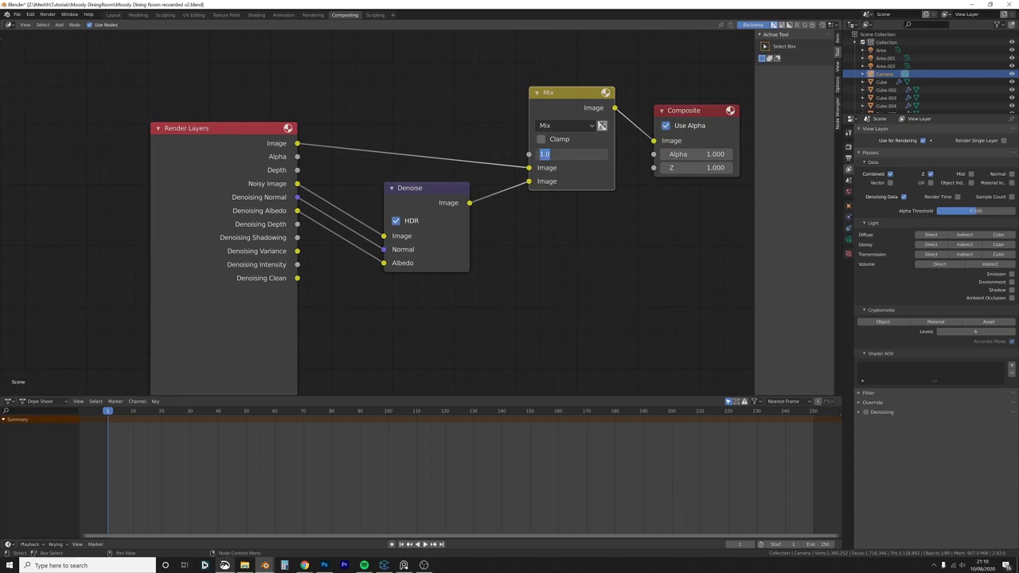
pyautogui.write('.5')
pyautogui.press('Return')
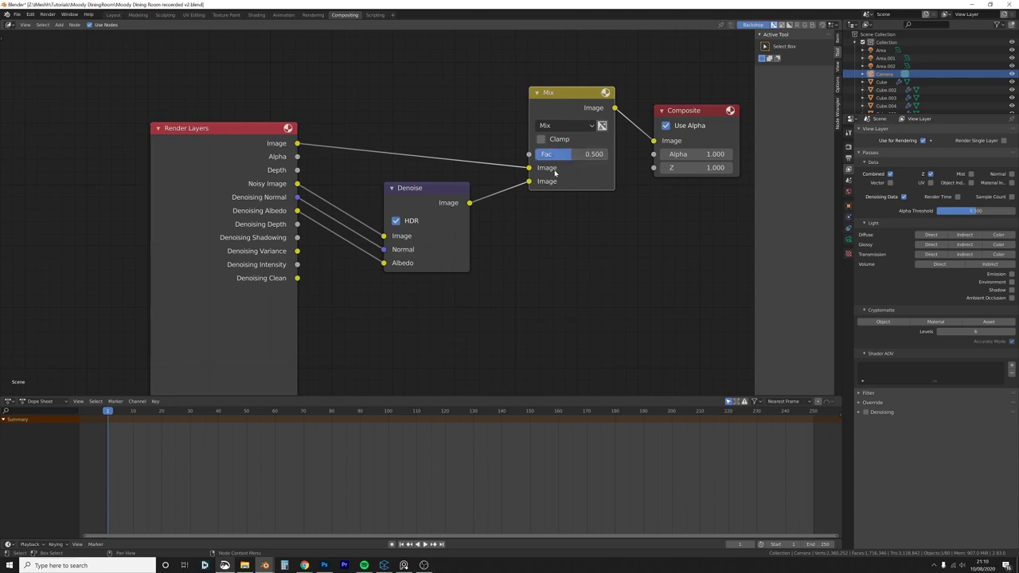
pyautogui.moveTo(577, 88); pyautogui.dragTo(572, 80)
pyautogui.moveTo(417, 202); pyautogui.dragTo(418, 209)
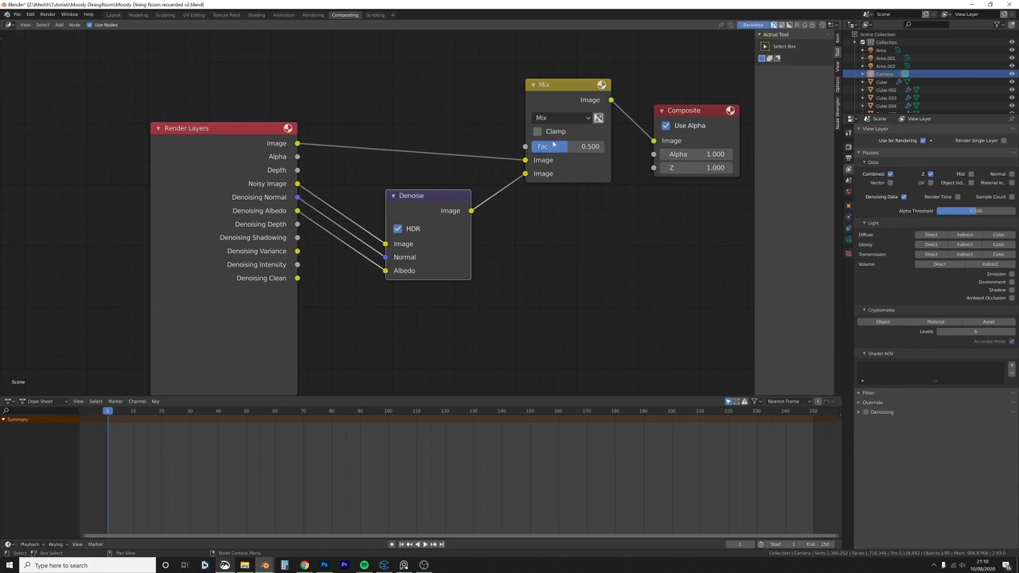
# Step: Review the output and render settings and rearrange the Mix, Denoise and Render Layers nodes, keeping HDR enabled for denoising
pyautogui.click(849, 157)
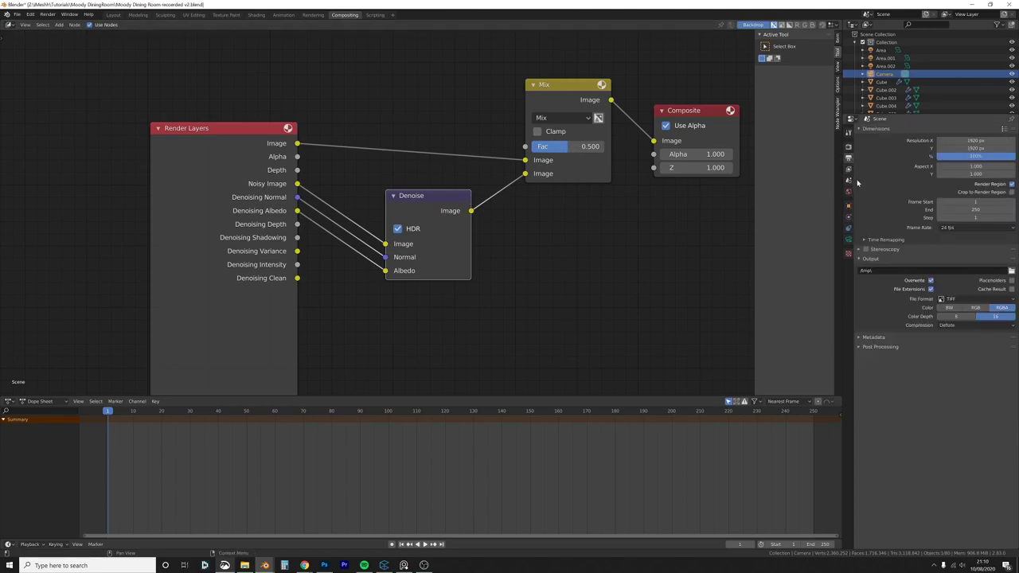
pyautogui.moveTo(550, 106); pyautogui.dragTo(520, 107)
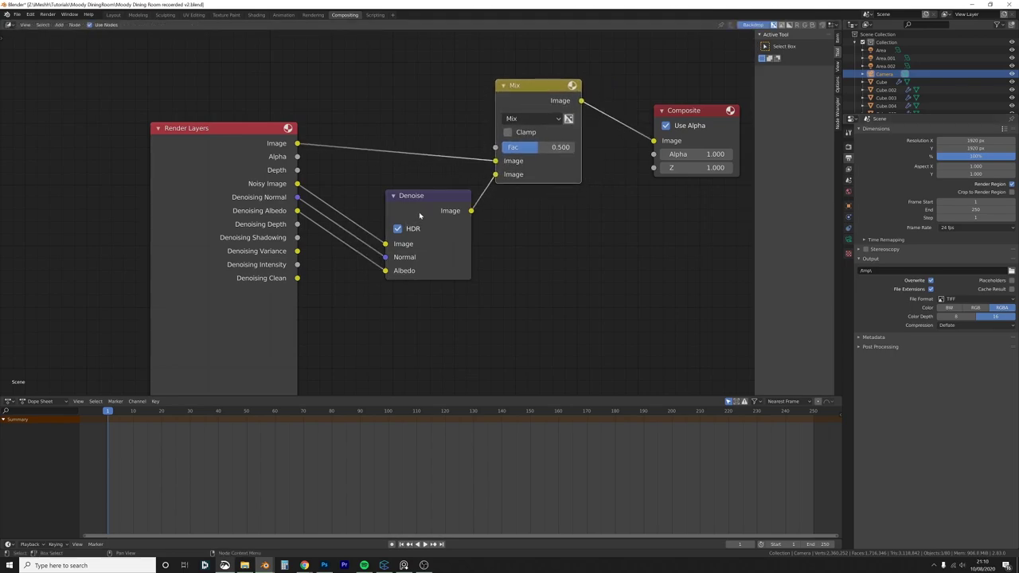
pyautogui.moveTo(429, 205); pyautogui.dragTo(419, 202)
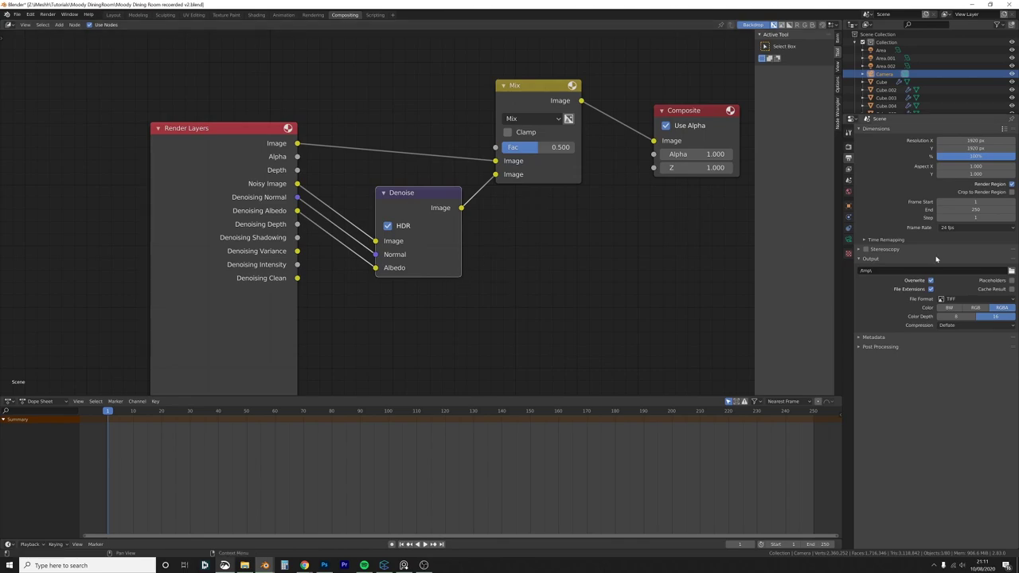
pyautogui.click(848, 147)
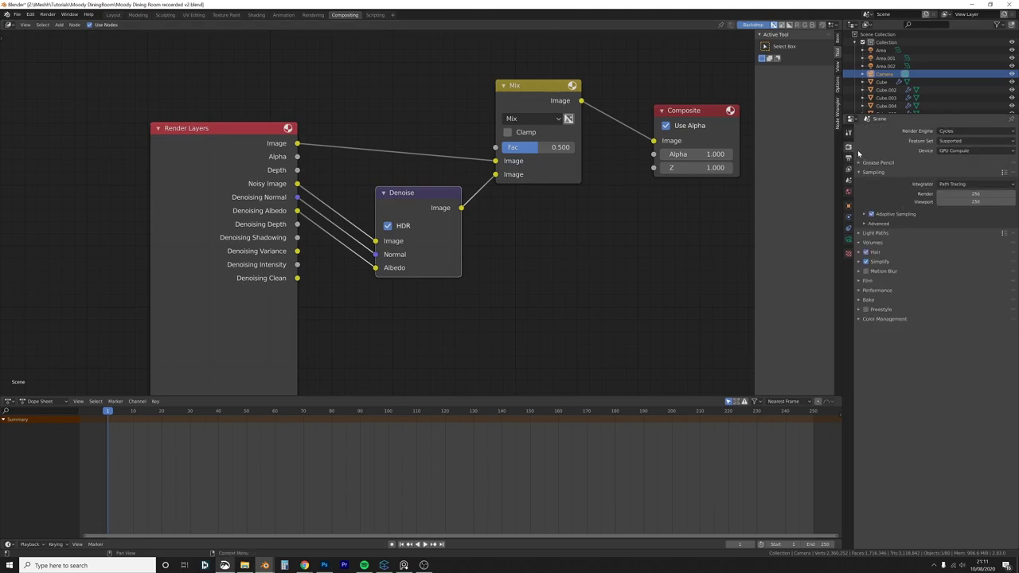
pyautogui.click(848, 157)
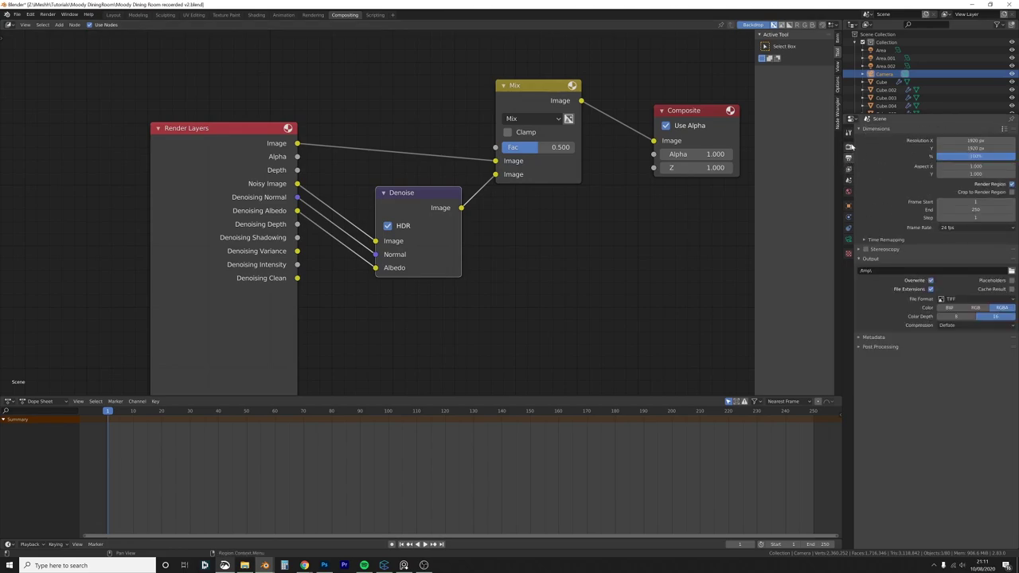
pyautogui.click(848, 147)
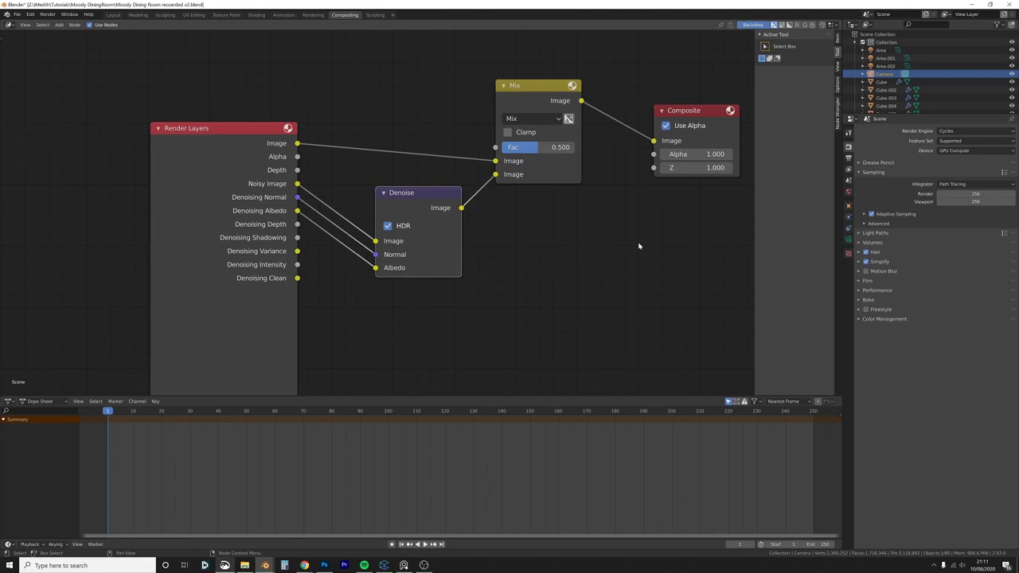
pyautogui.click(389, 225)
pyautogui.click(397, 226)
pyautogui.moveTo(411, 216)
pyautogui.mouseDown()
pyautogui.moveTo(397, 200)
pyautogui.moveTo(411, 201)
pyautogui.mouseUp()
pyautogui.moveTo(259, 150)
pyautogui.mouseDown()
pyautogui.moveTo(234, 184)
pyautogui.moveTo(257, 163)
pyautogui.mouseUp()
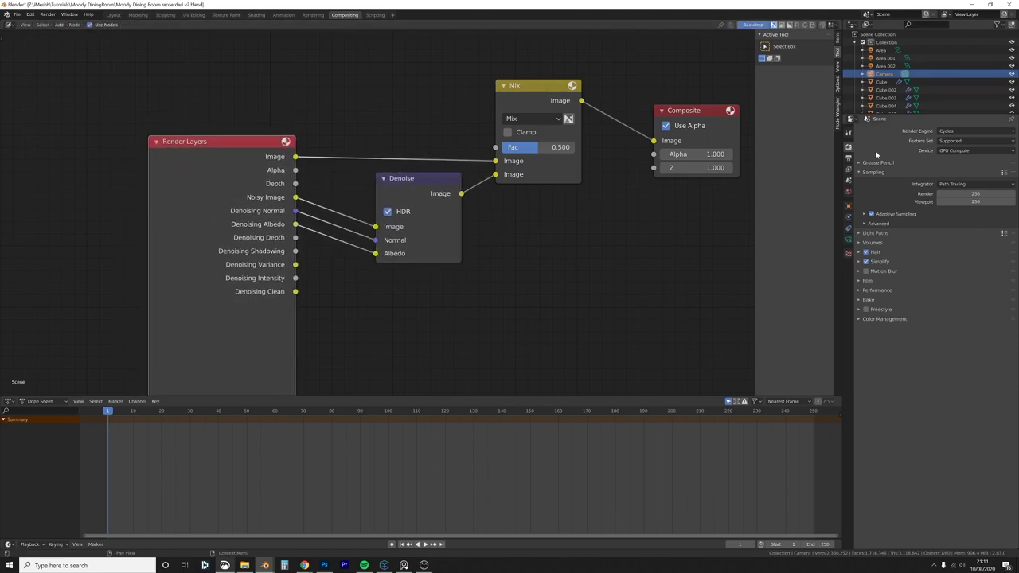
# Step: Check the view layer's Denoising option, leaving it off, and lower the Mix node's factor to 0.394
pyautogui.click(848, 169)
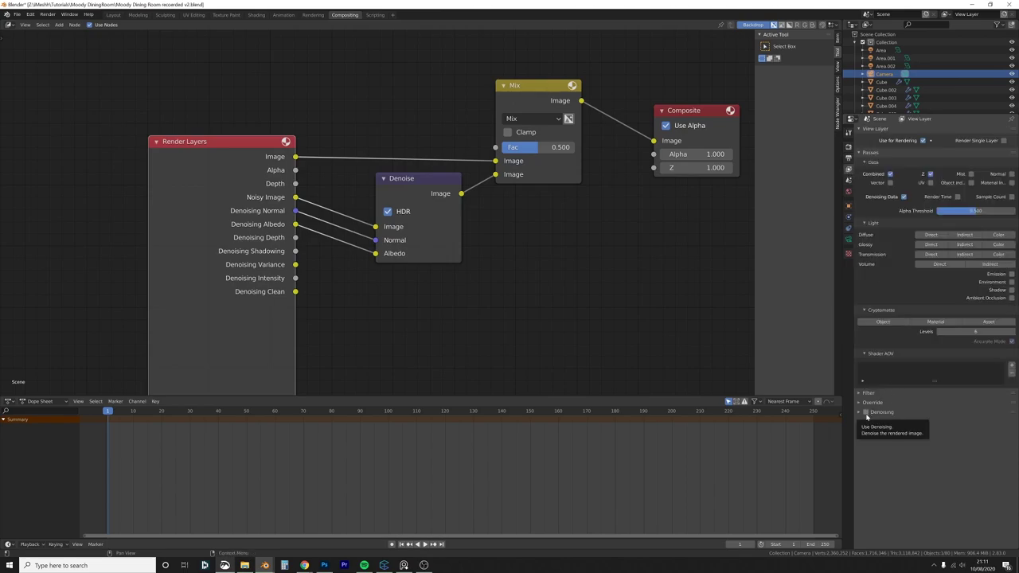
pyautogui.click(866, 413)
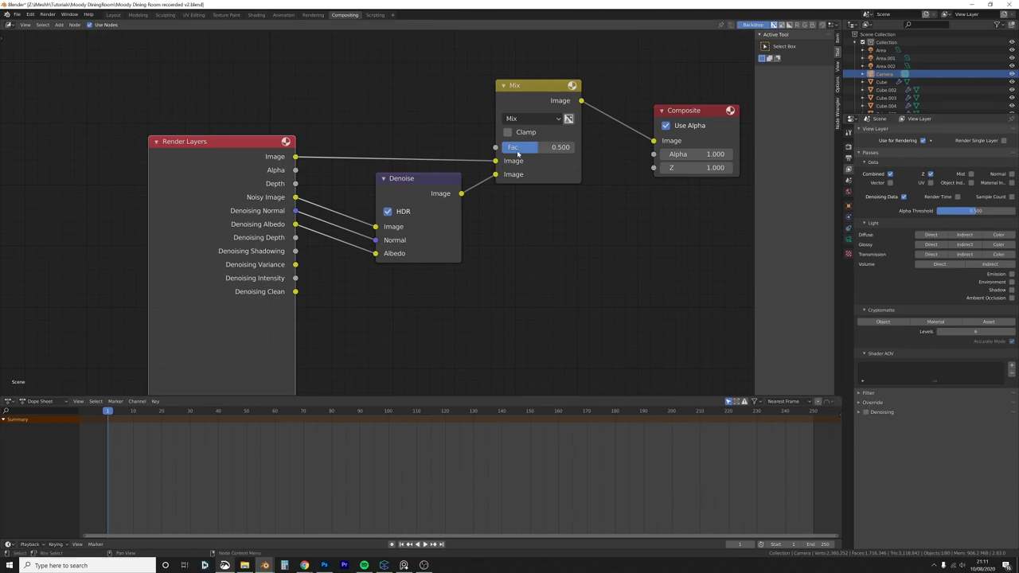
pyautogui.moveTo(517, 151)
pyautogui.mouseDown()
pyautogui.moveTo(481, 152)
pyautogui.moveTo(574, 147)
pyautogui.moveTo(530, 147)
pyautogui.mouseUp()
# Step: Set the adaptive sampling minimum samples to 2000 in the render settings
pyautogui.click(849, 158)
pyautogui.click(849, 147)
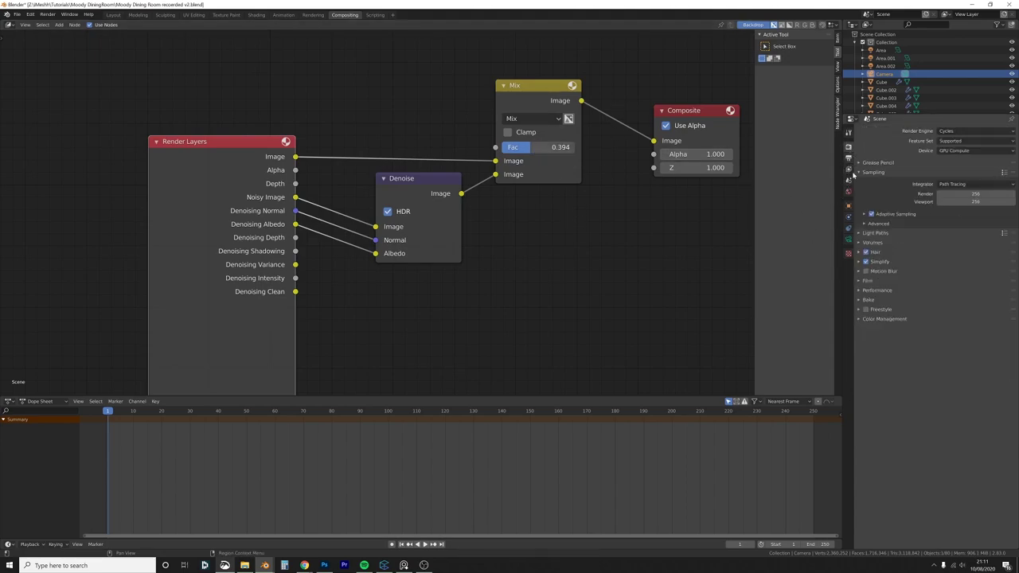
pyautogui.click(871, 215)
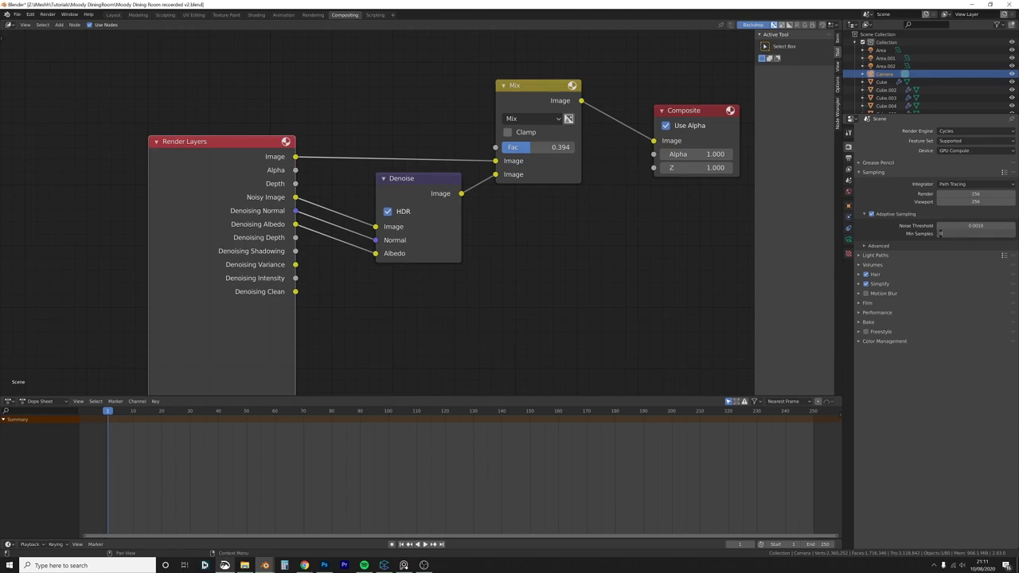
pyautogui.write('2000')
pyautogui.press('Return')
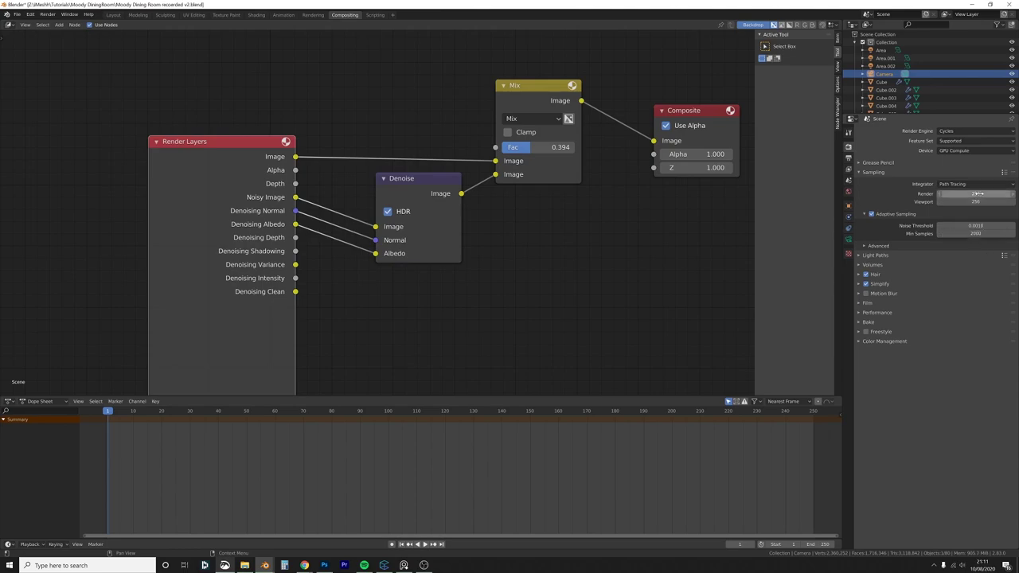
# Step: Set the render and viewport sample counts to 2000, return to the Layout workspace and check the render settings
pyautogui.moveTo(977, 193); pyautogui.dragTo(978, 202)
pyautogui.write('2000')
pyautogui.press('Return')
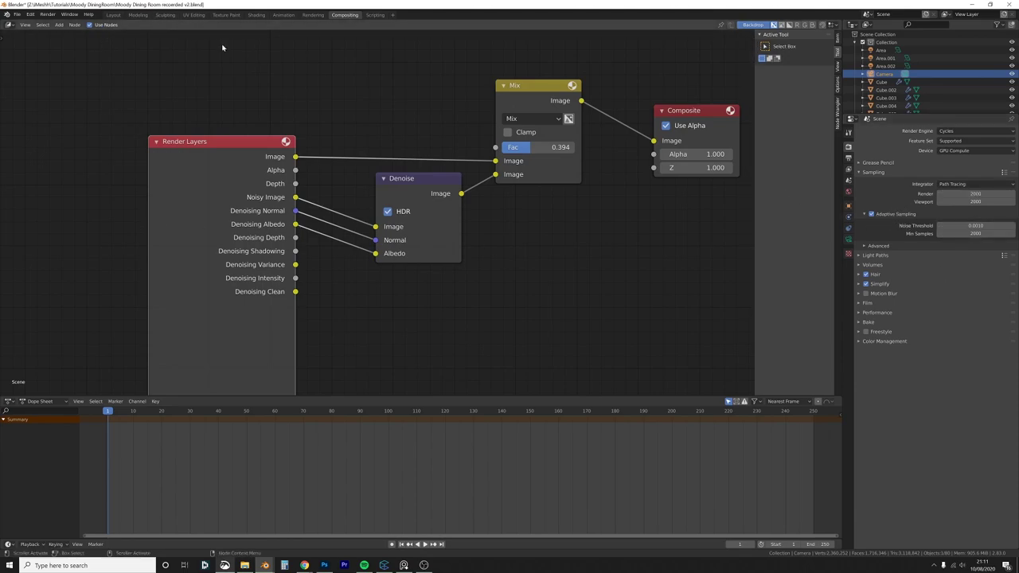
pyautogui.click(113, 15)
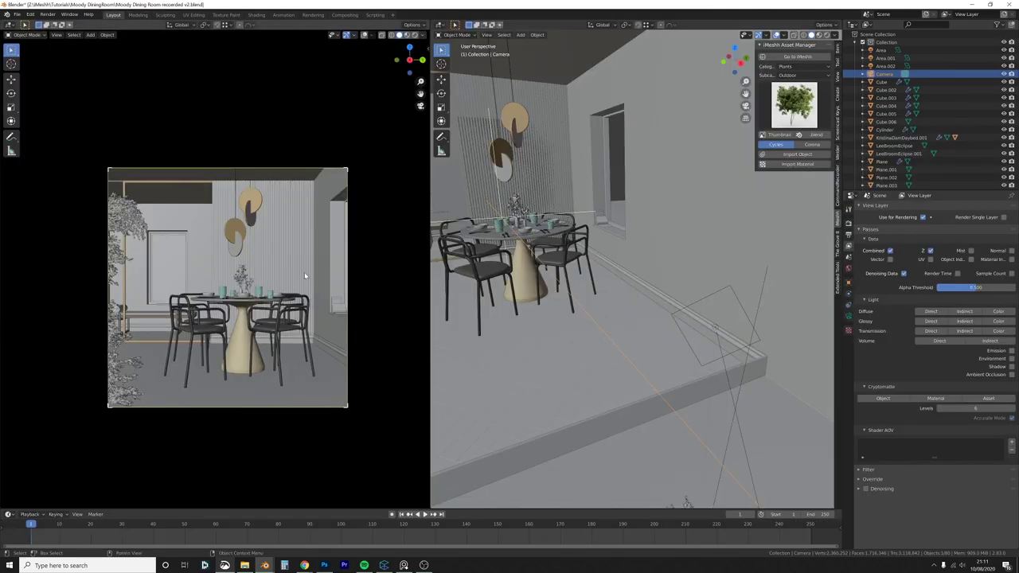
pyautogui.click(849, 223)
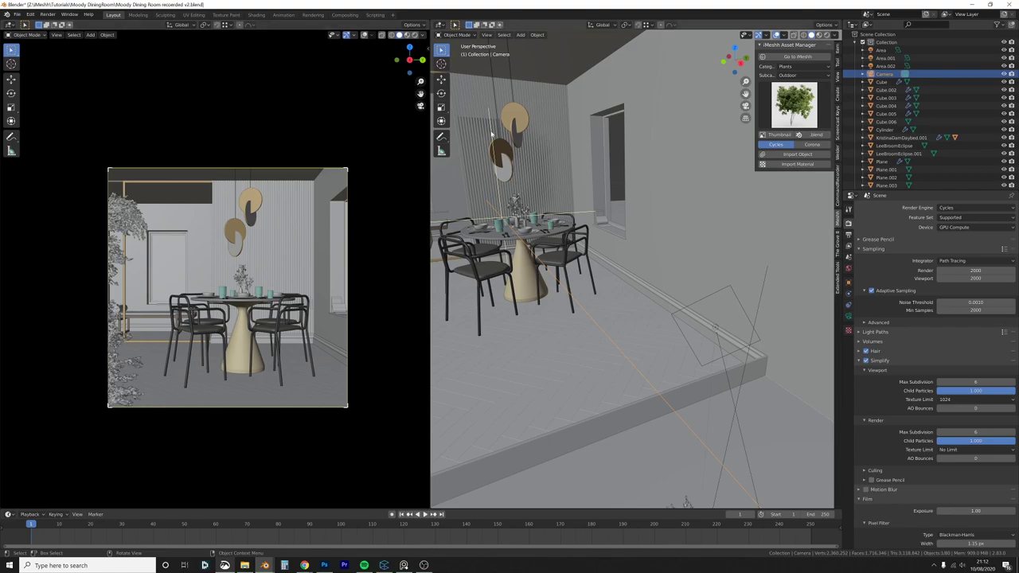
pyautogui.moveTo(485, 128); pyautogui.dragTo(664, 185, button='middle')
pyautogui.scroll(3, 627, 139)
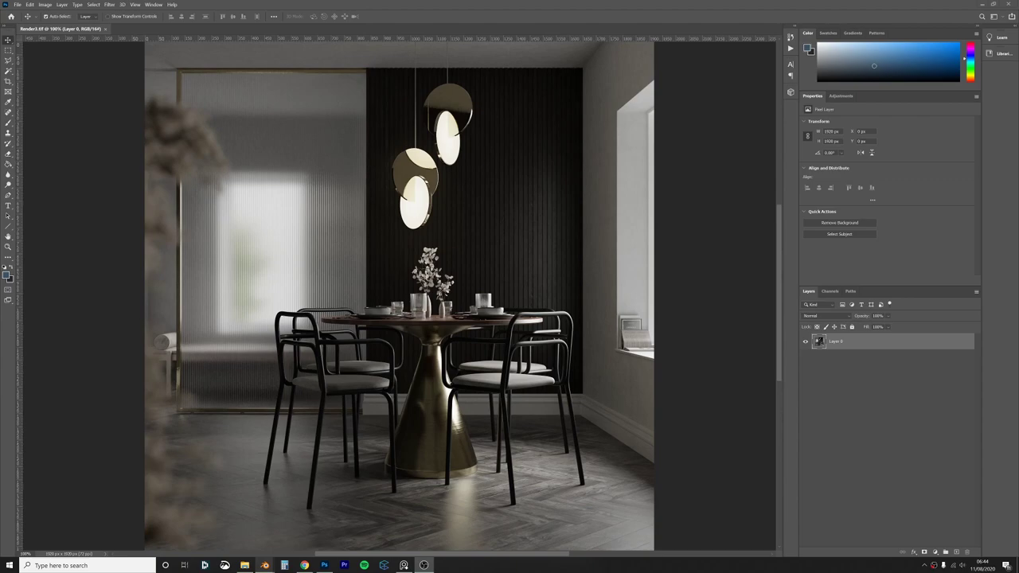
# Step: Place Render1.png as a new layer over Render3.tif in Photoshop and move it slightly downward
pyautogui.click(244, 565)
pyautogui.moveTo(495, 196); pyautogui.dragTo(323, 89)
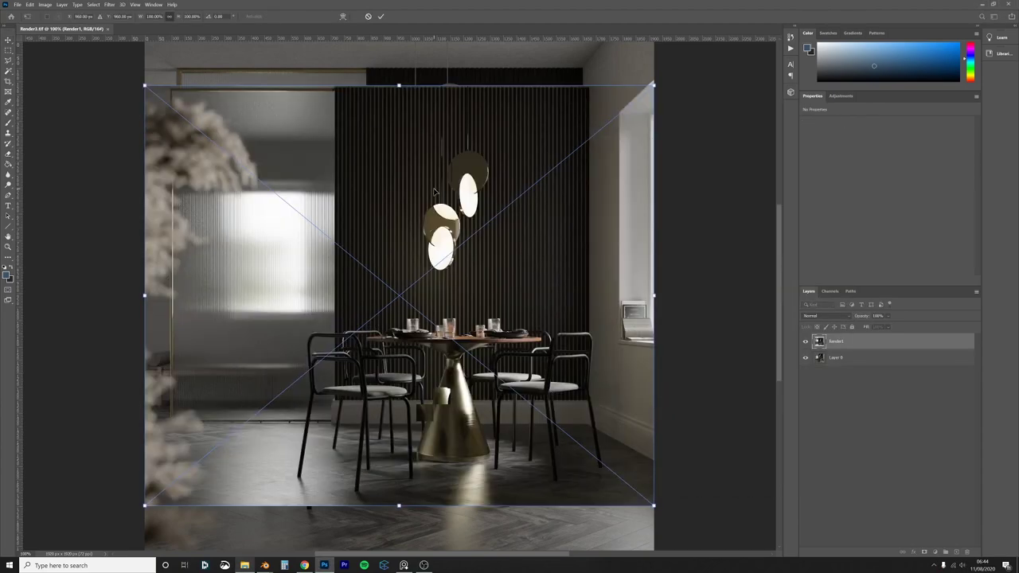
pyautogui.press('Return')
pyautogui.moveTo(452, 415); pyautogui.dragTo(479, 434)
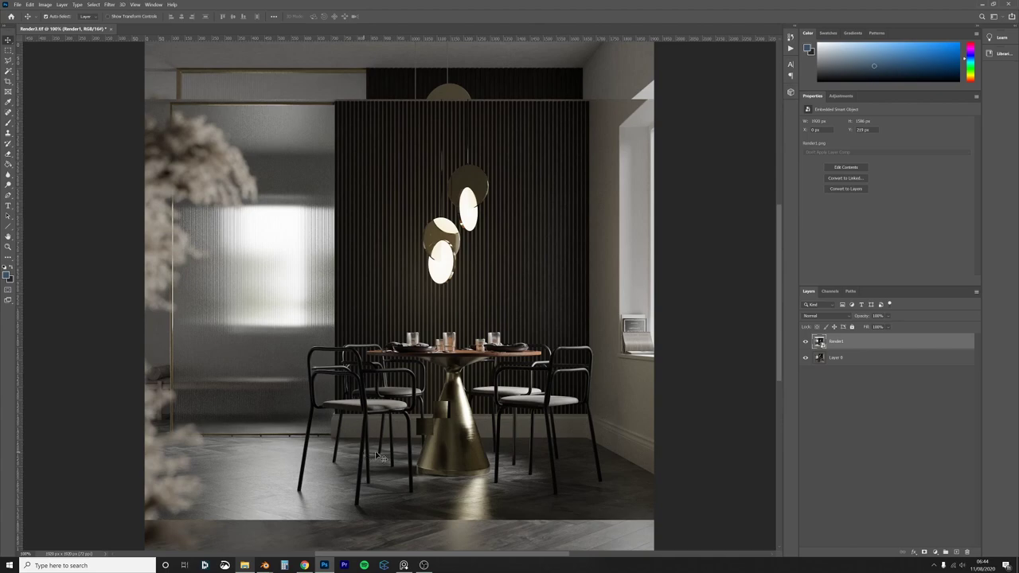
# Step: Compare the two renders by alternately hiding and showing the Render1 layer above Layer 0
pyautogui.click(804, 343)
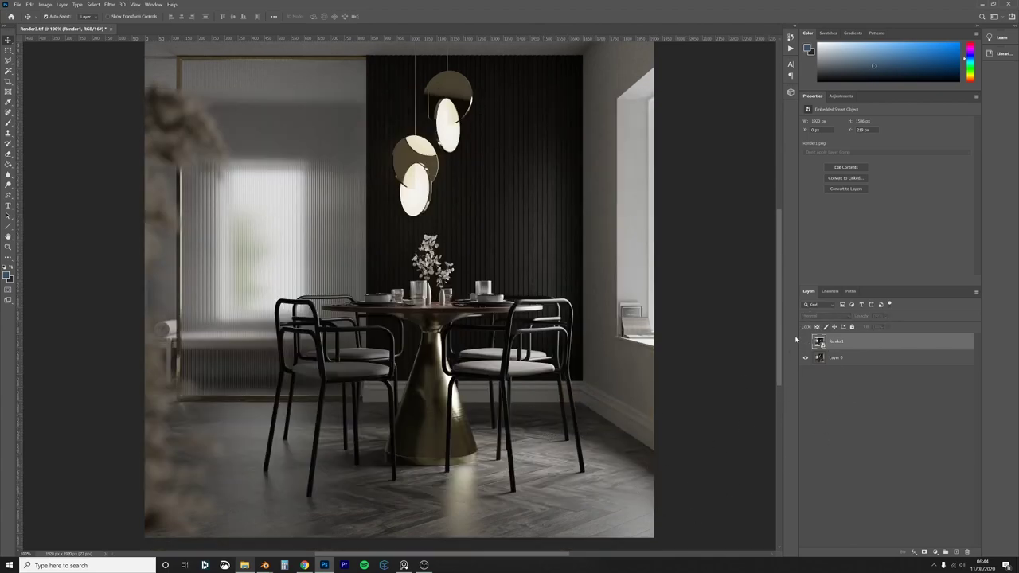
pyautogui.click(805, 342)
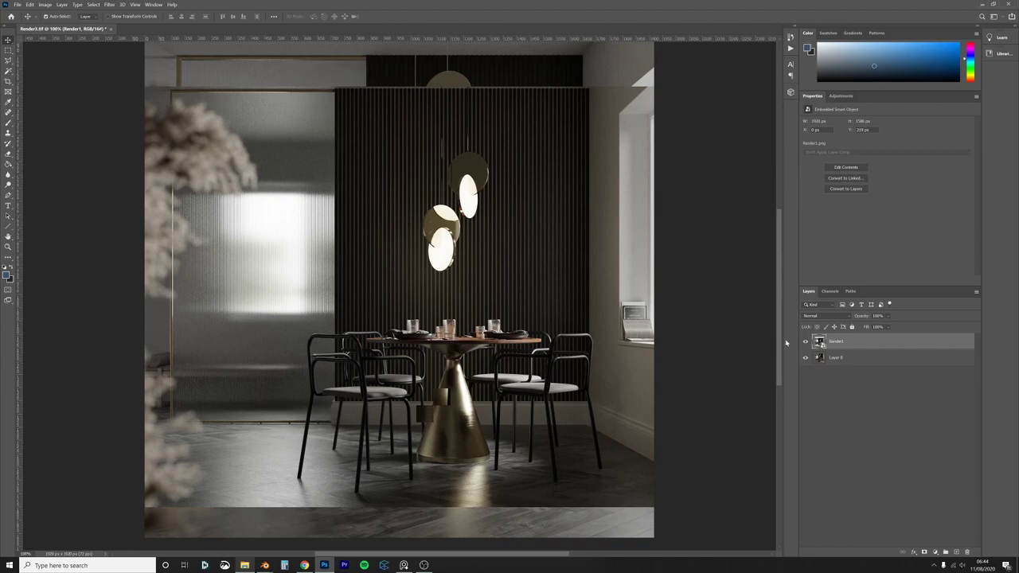
pyautogui.click(804, 342)
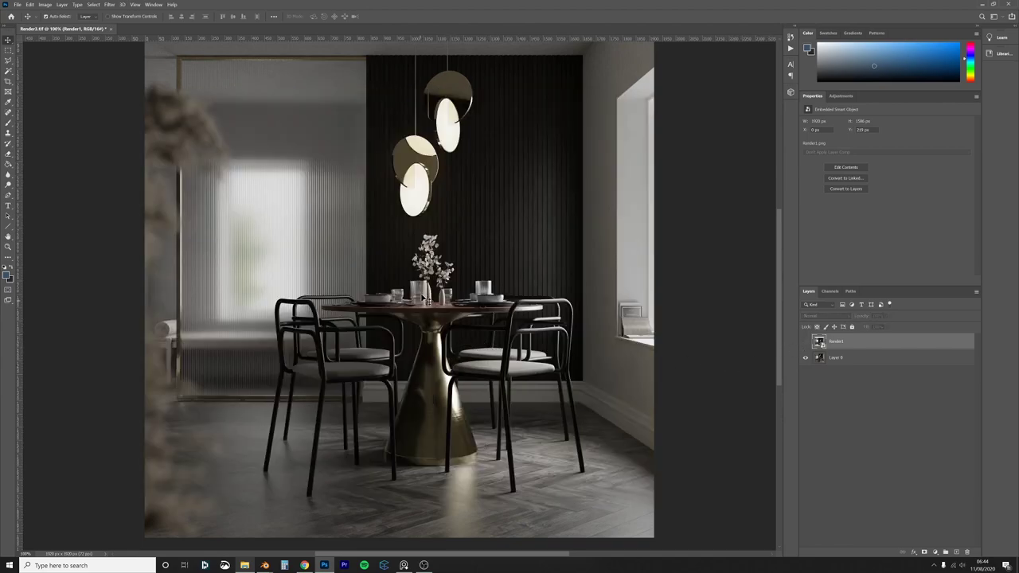
pyautogui.click(804, 342)
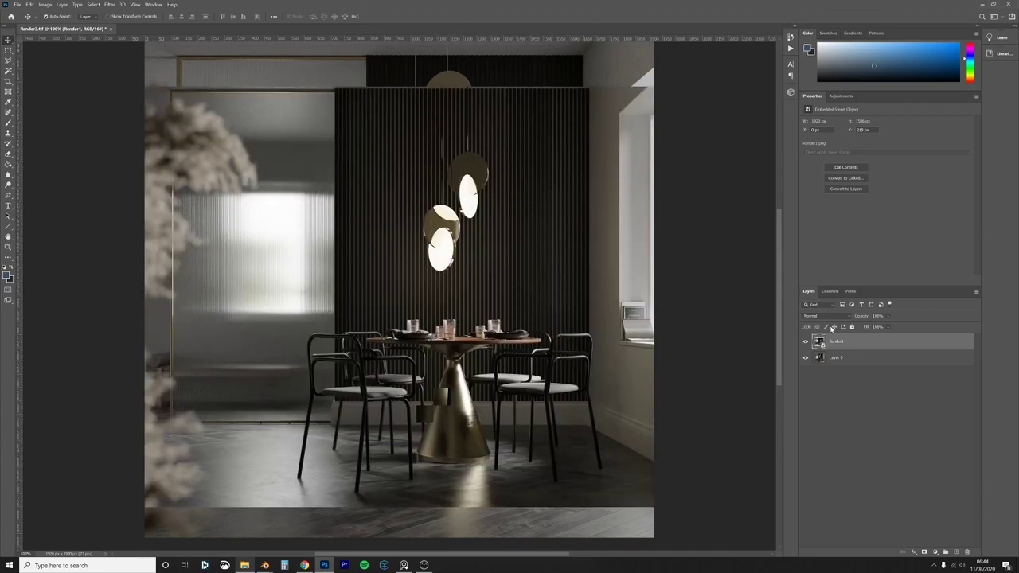
pyautogui.click(805, 342)
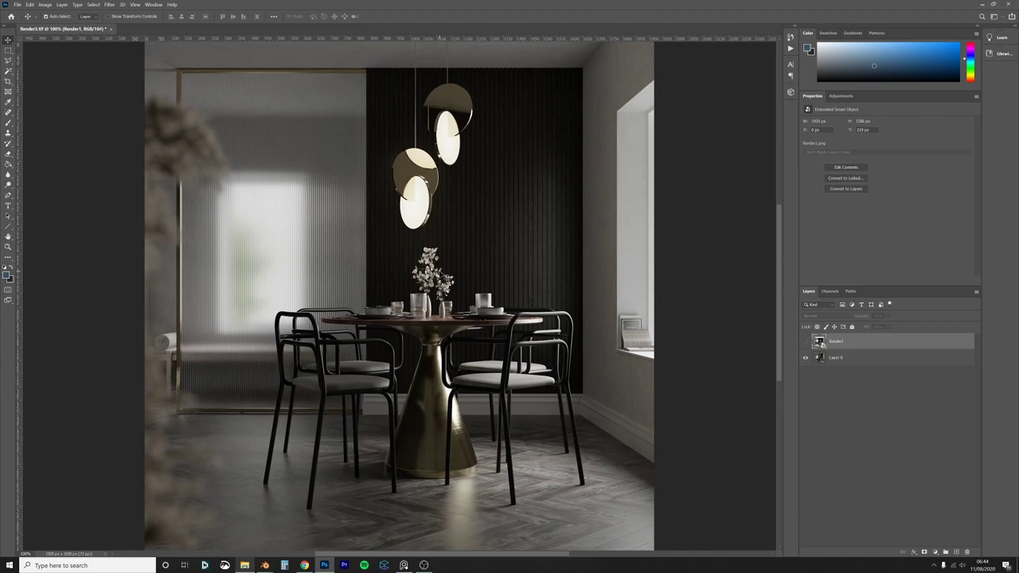
pyautogui.scroll(2, 443, 280)
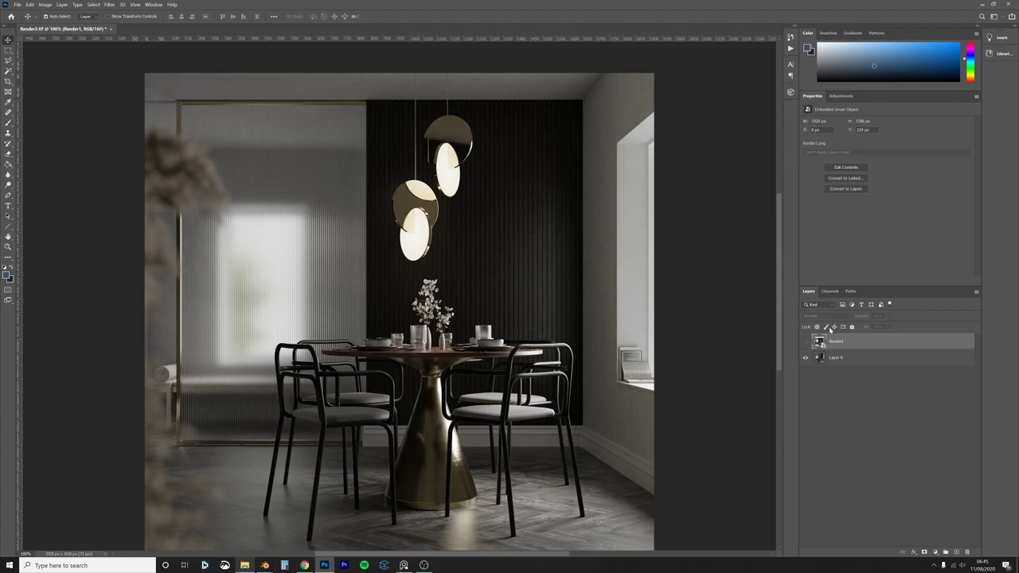
pyautogui.click(805, 341)
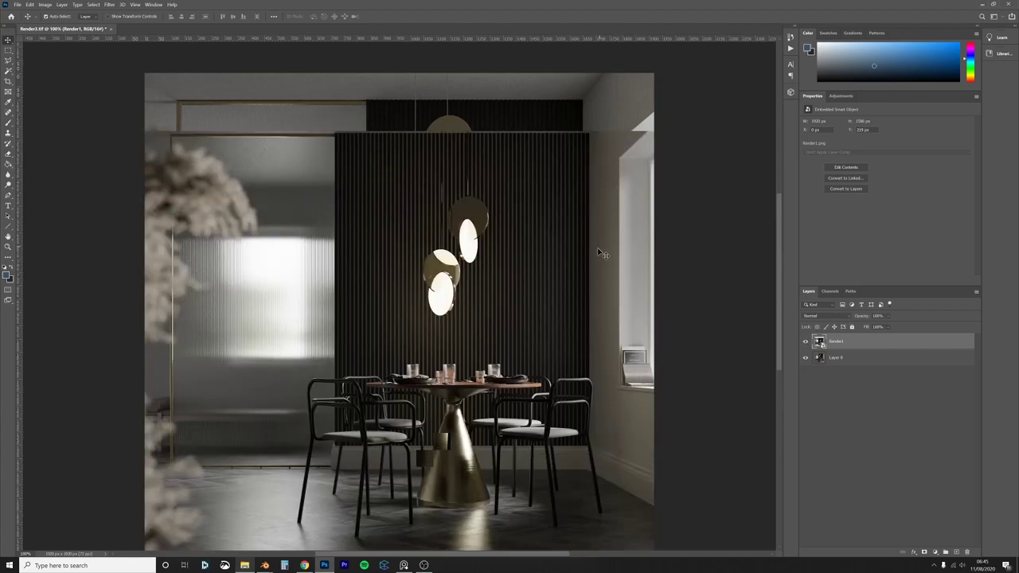
pyautogui.click(805, 340)
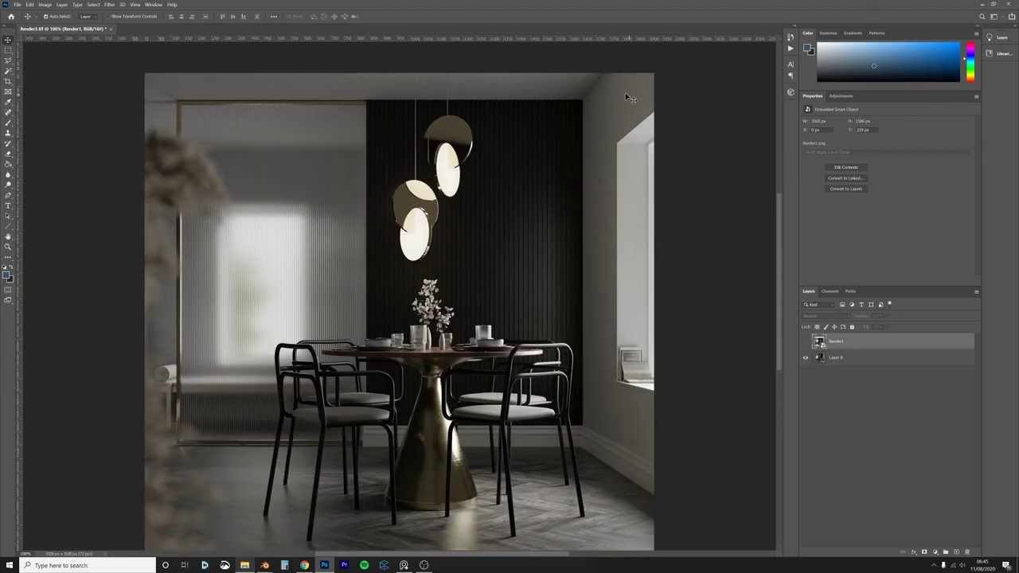
pyautogui.scroll(-2, 646, 159)
pyautogui.scroll(-1, 652, 172)
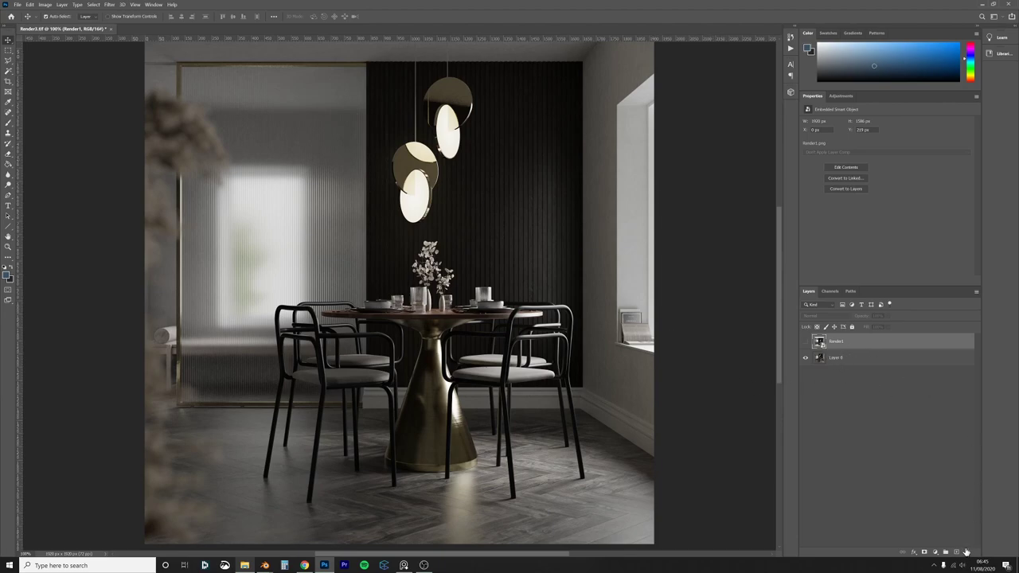
# Step: Delete the Render1 layer and convert Layer 0 to a smart object
pyautogui.click(966, 552)
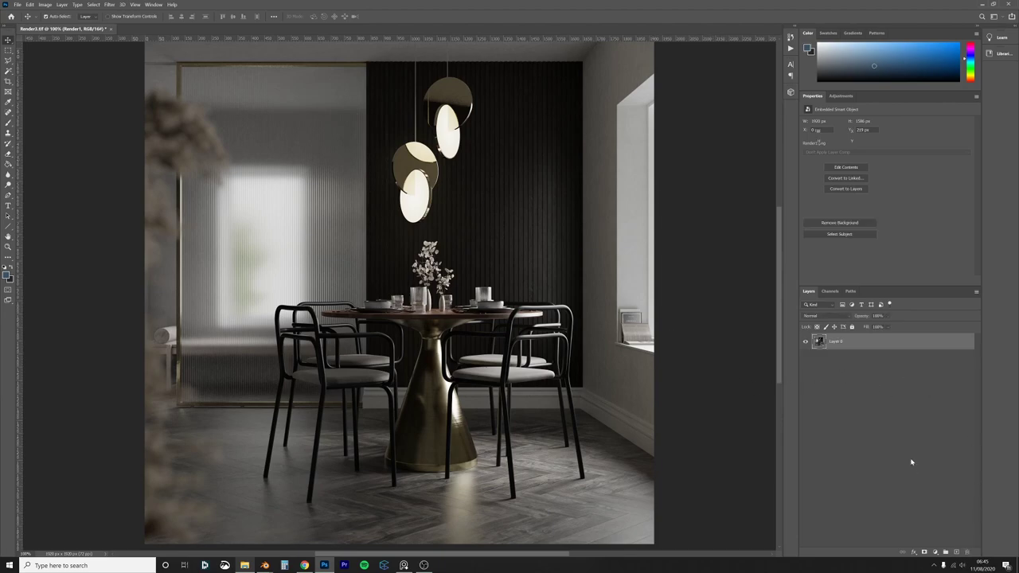
pyautogui.rightClick(847, 350)
pyautogui.click(897, 118)
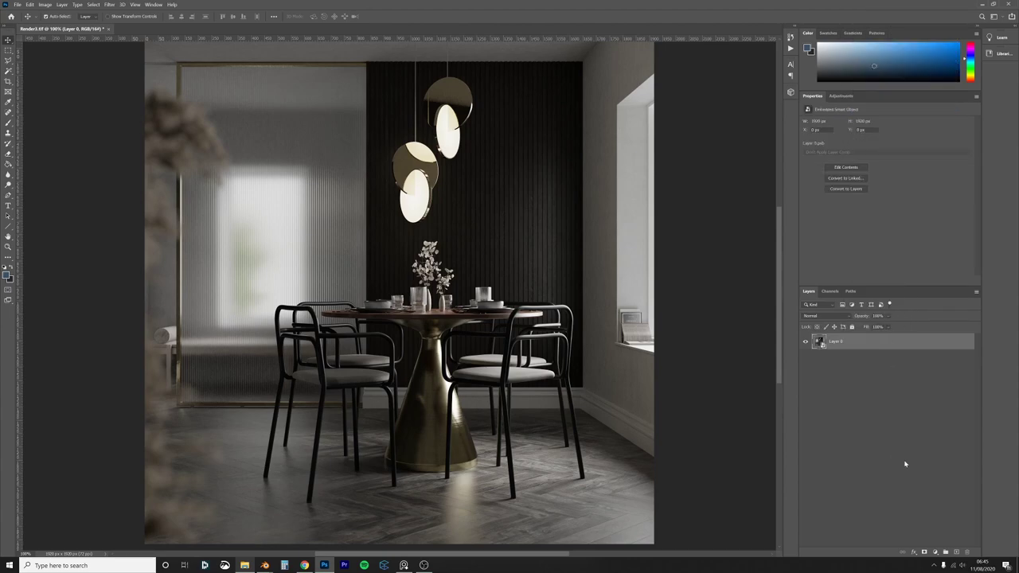
pyautogui.click(936, 551)
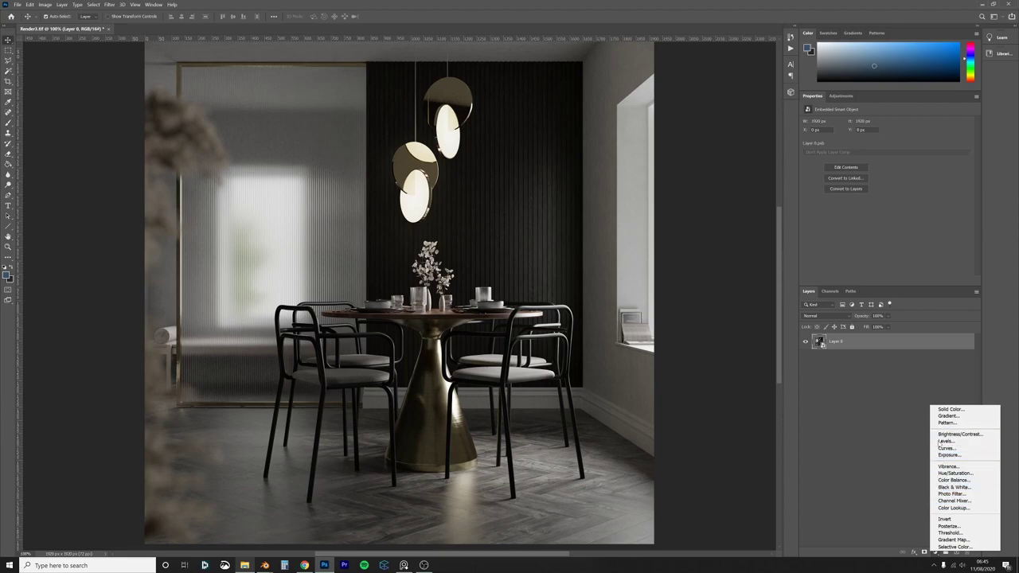
pyautogui.click(829, 381)
# Step: Open the Camera Raw Filter on Layer 0 and show its Basic adjustments
pyautogui.click(123, 4)
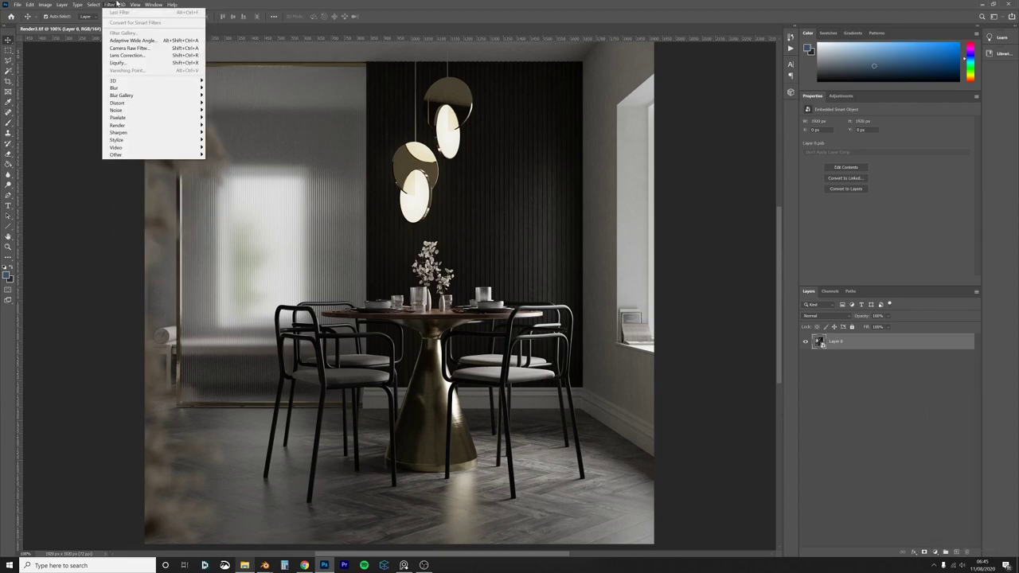
pyautogui.moveTo(110, 5)
pyautogui.click(130, 48)
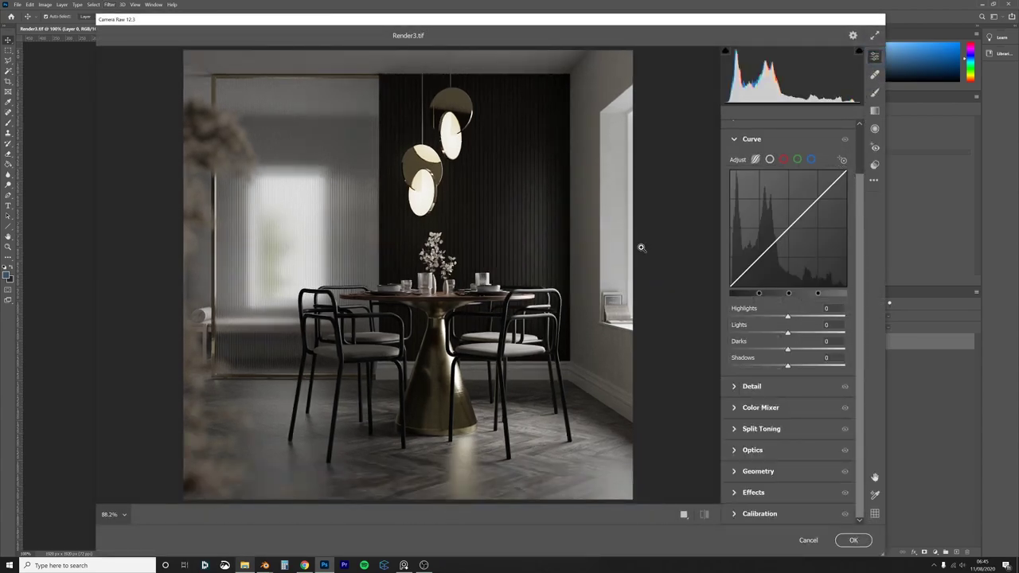
pyautogui.scroll(2, 865, 119)
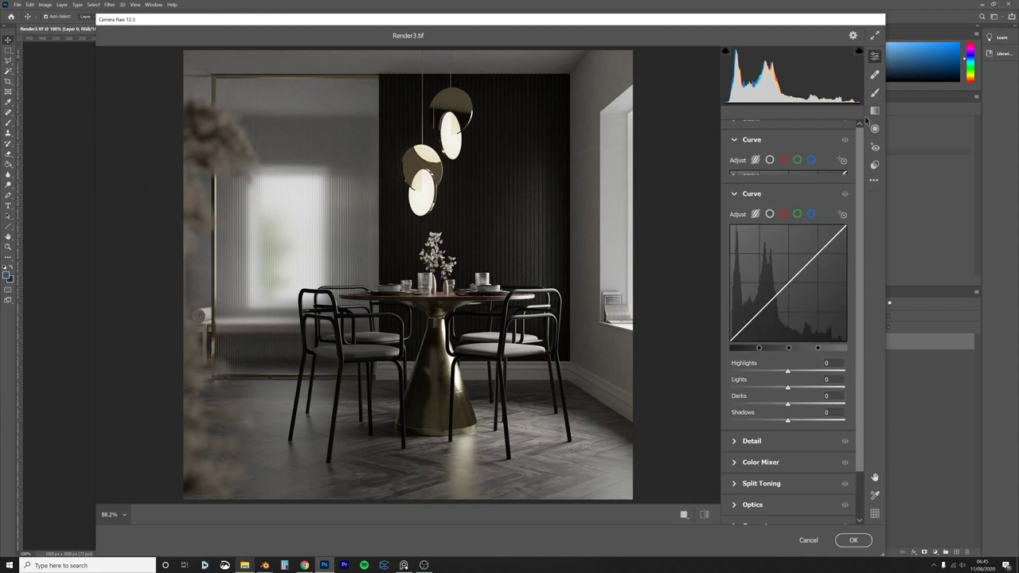
pyautogui.click(738, 194)
pyautogui.click(736, 175)
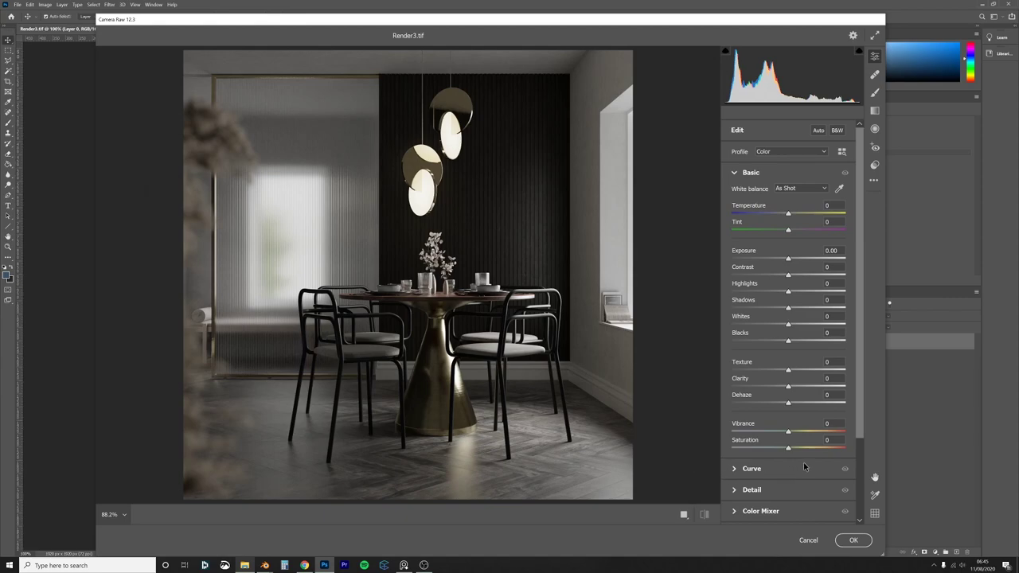
# Step: Apply automatic white balance, then set the temperature to +1 and the exposure to +0.30
pyautogui.click(804, 188)
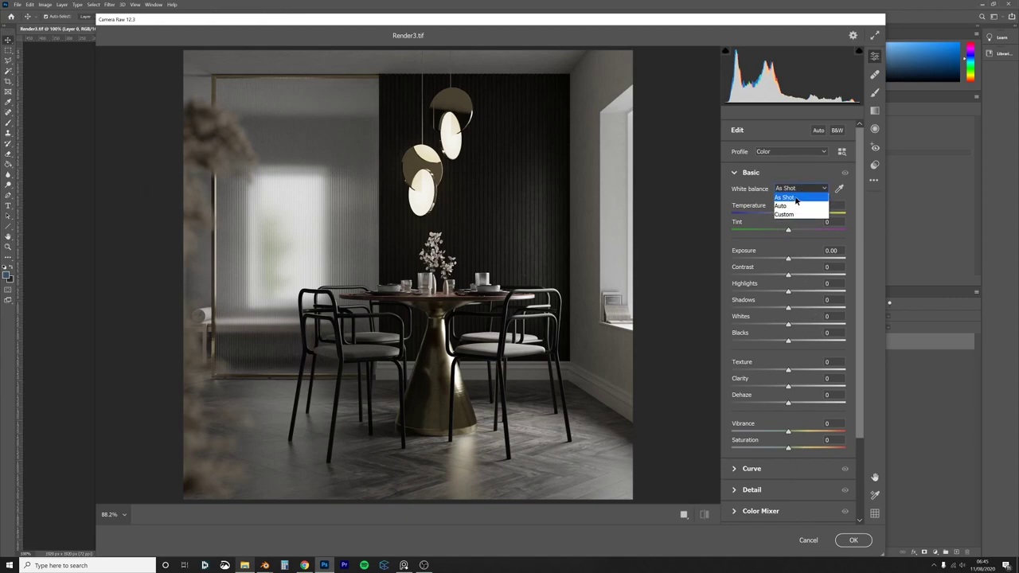
pyautogui.click(792, 207)
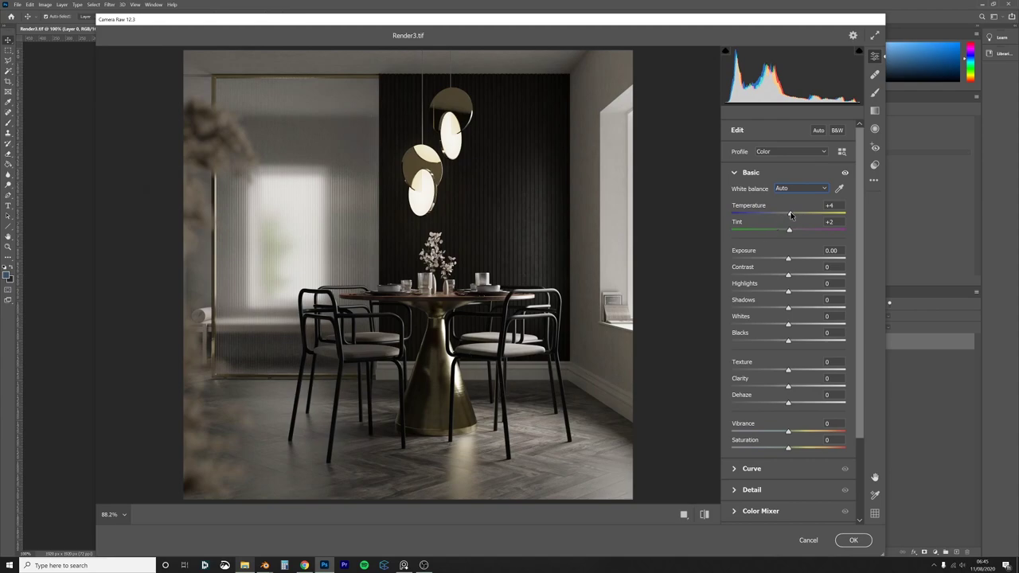
pyautogui.moveTo(790, 215); pyautogui.dragTo(789, 215)
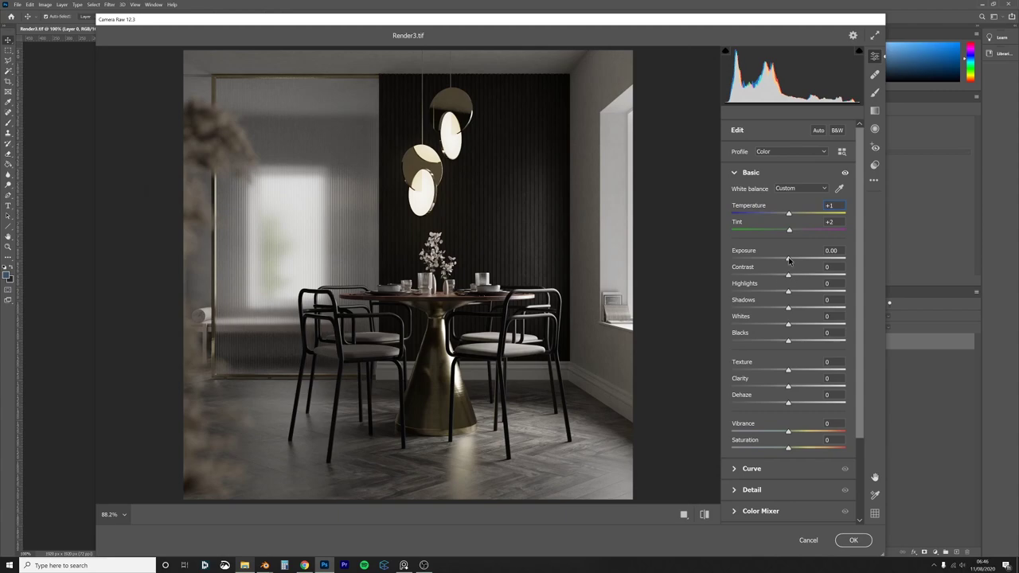
pyautogui.moveTo(788, 260); pyautogui.dragTo(793, 260)
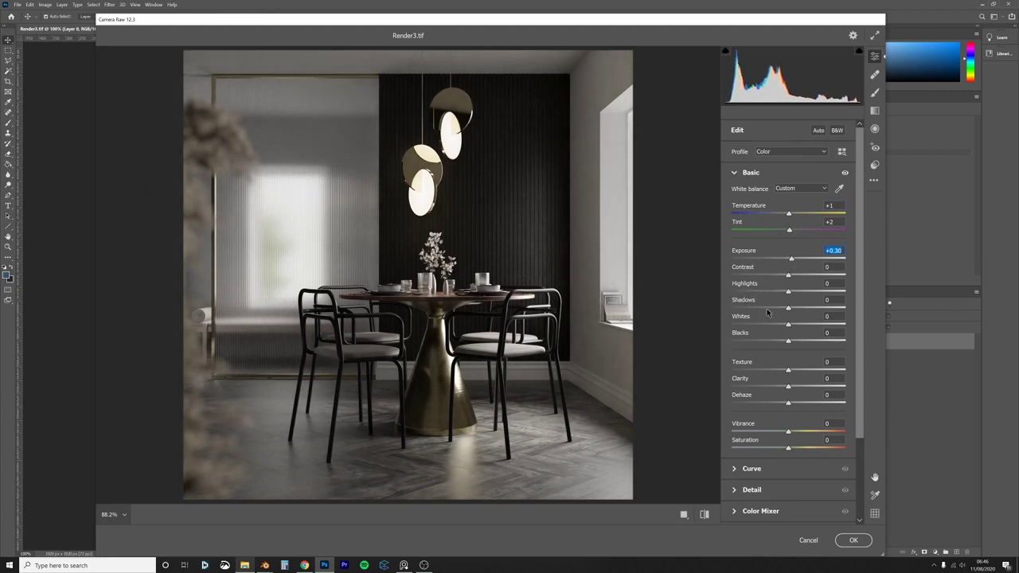
# Step: Shape the parametric curve with Highlights -45, Lights +13, Darks +36 and Shadows -15
pyautogui.scroll(-3, 737, 436)
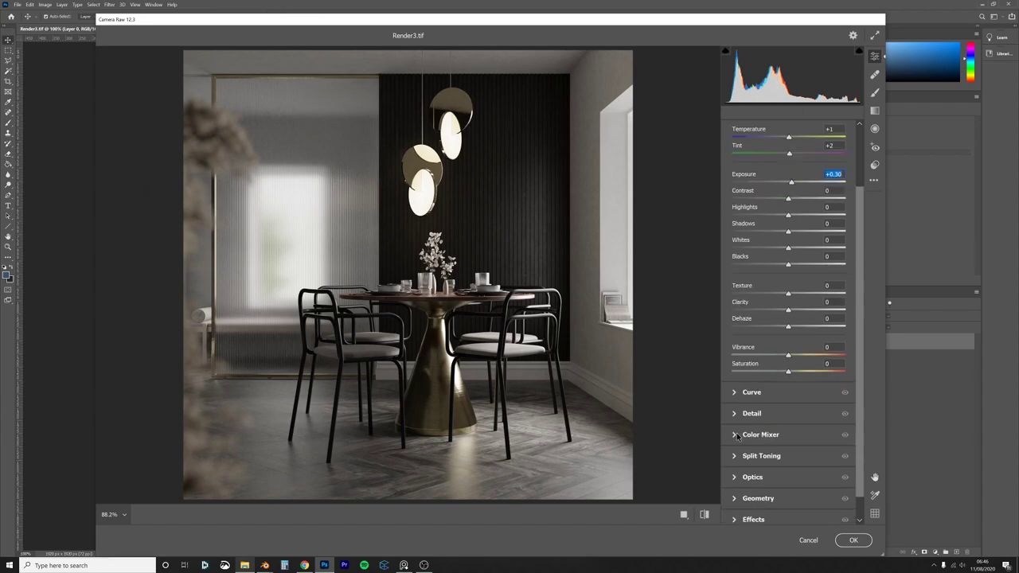
pyautogui.click(732, 390)
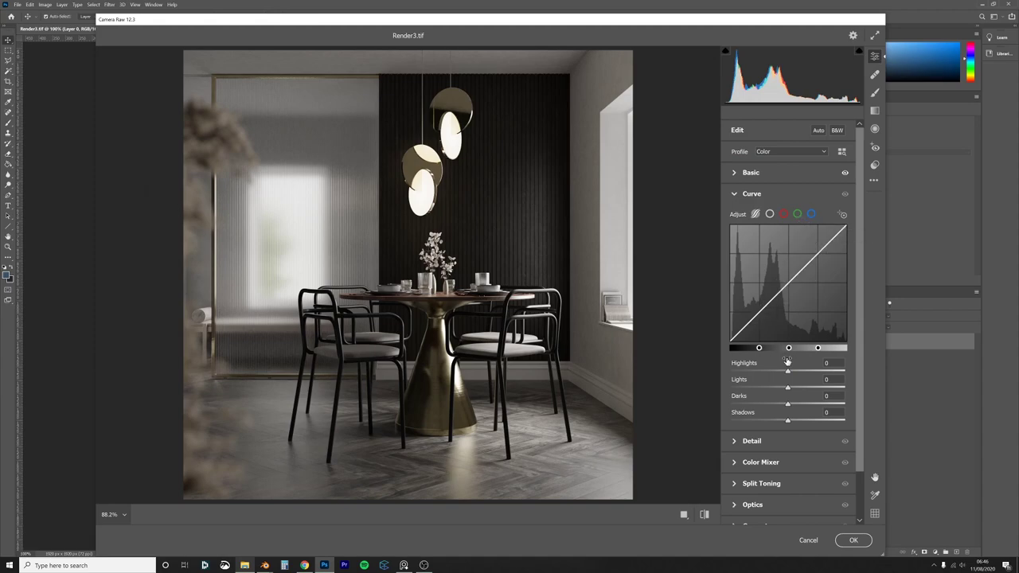
pyautogui.moveTo(787, 371); pyautogui.dragTo(798, 405)
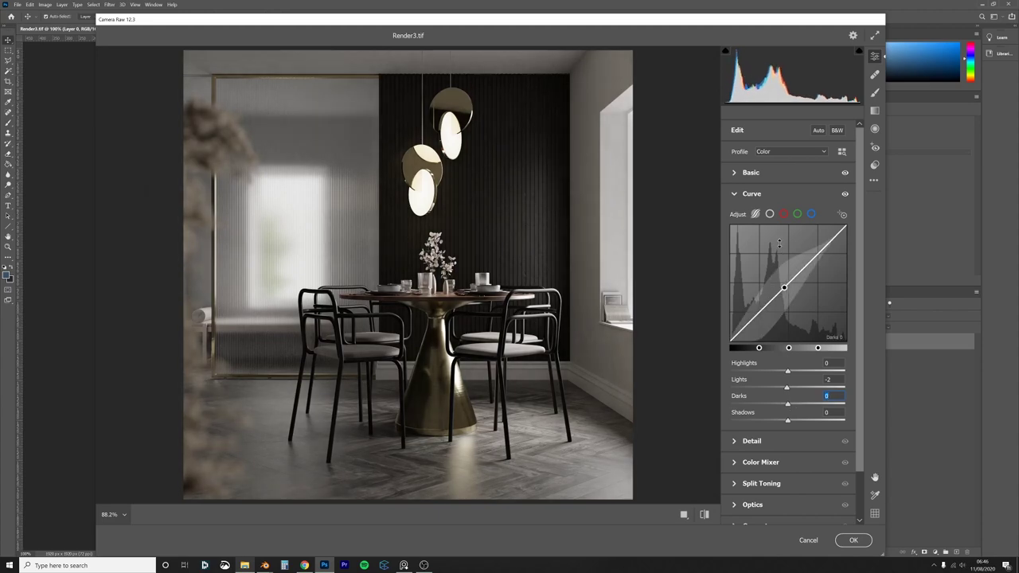
pyautogui.moveTo(786, 287)
pyautogui.mouseDown()
pyautogui.moveTo(785, 274)
pyautogui.moveTo(785, 295)
pyautogui.moveTo(786, 286)
pyautogui.mouseUp()
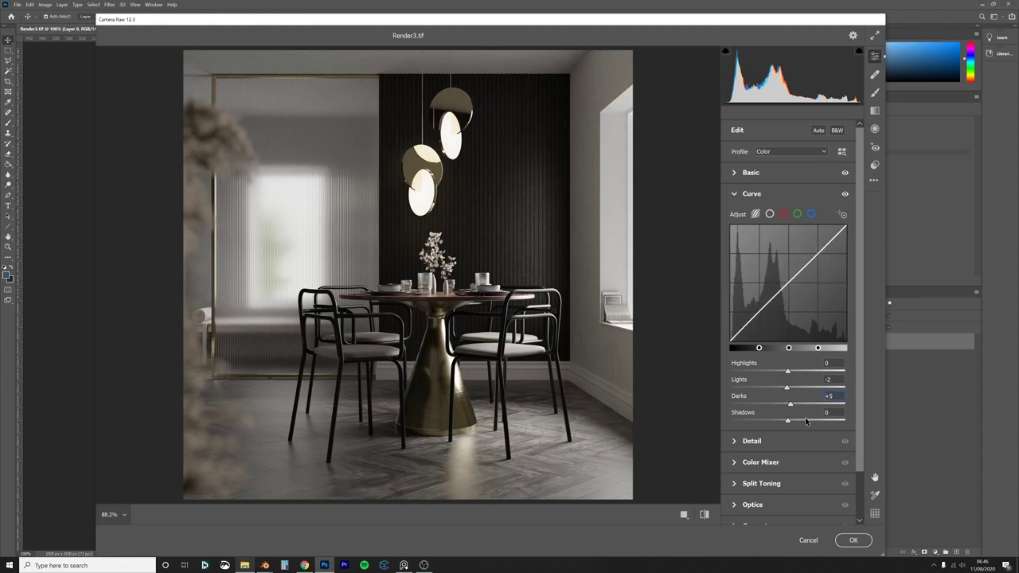
pyautogui.moveTo(787, 422)
pyautogui.mouseDown()
pyautogui.moveTo(745, 424)
pyautogui.moveTo(780, 424)
pyautogui.mouseUp()
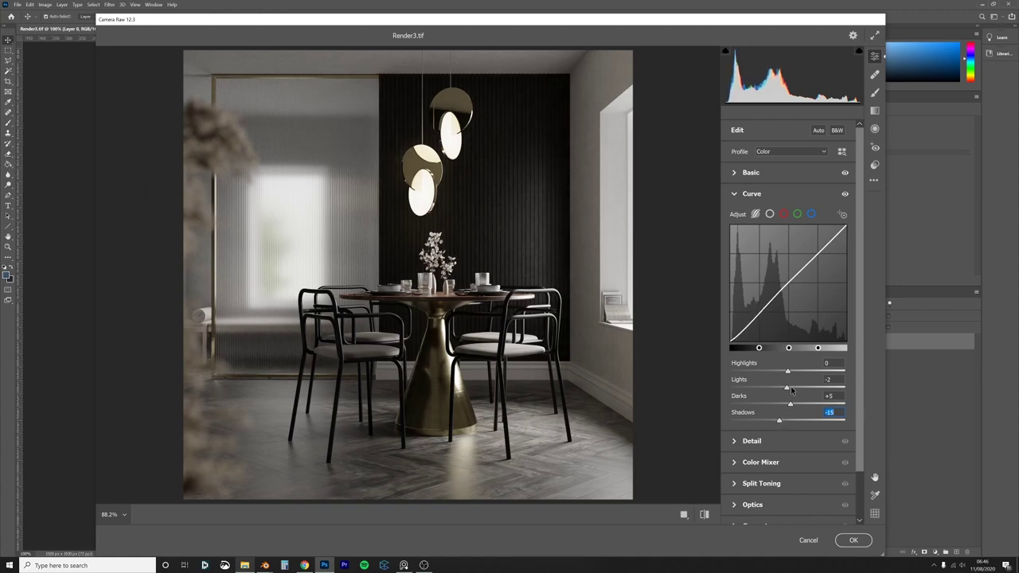
pyautogui.moveTo(789, 374); pyautogui.dragTo(809, 406)
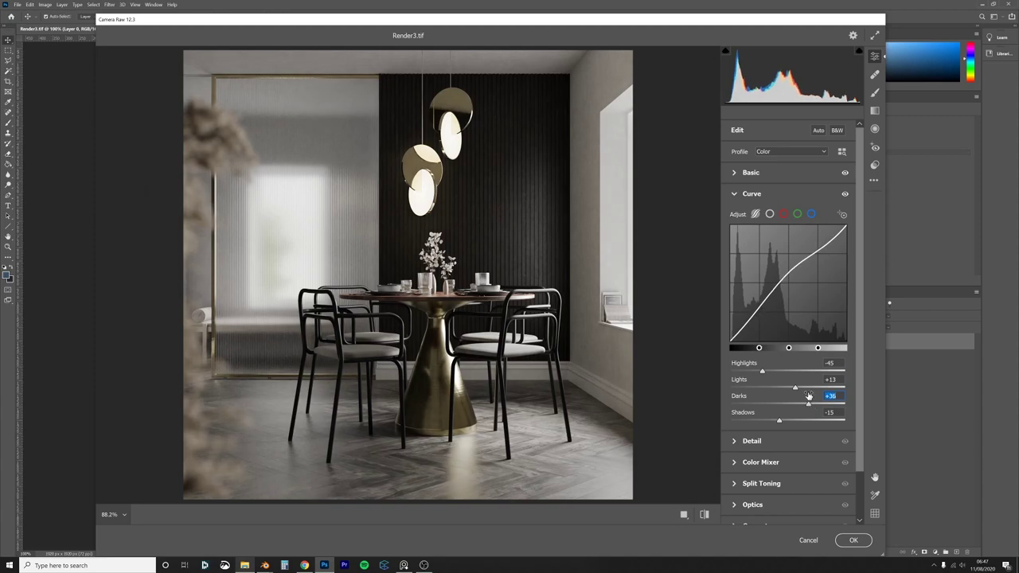
# Step: Set the exposure in the Basic adjustments to +0.10
pyautogui.click(736, 173)
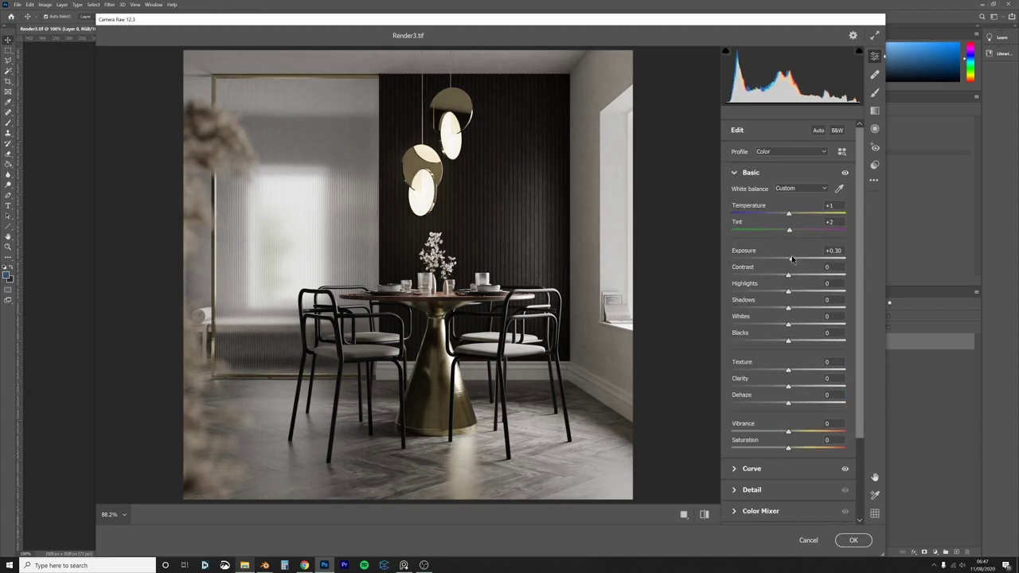
pyautogui.moveTo(788, 258); pyautogui.dragTo(790, 260)
pyautogui.press('Down')
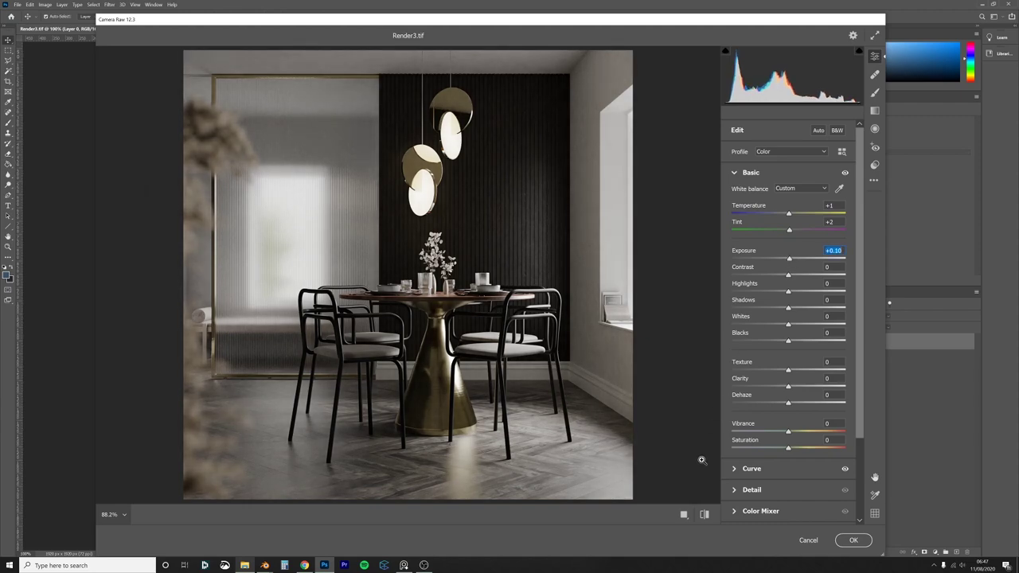
# Step: Compare the render before and after the Camera Raw adjustments
pyautogui.click(704, 514)
pyautogui.click(705, 514)
pyautogui.click(705, 514)
pyautogui.click(704, 514)
pyautogui.click(705, 514)
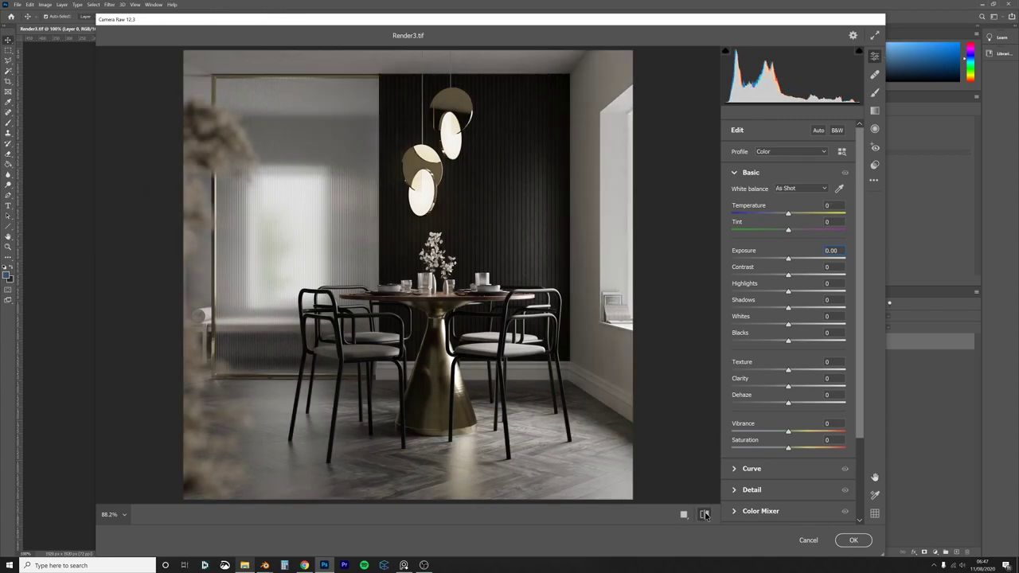
# Step: Set the Detail sharpening to 54 and the noise reduction to 19
pyautogui.click(704, 514)
pyautogui.click(477, 294)
pyautogui.scroll(-3, 498, 326)
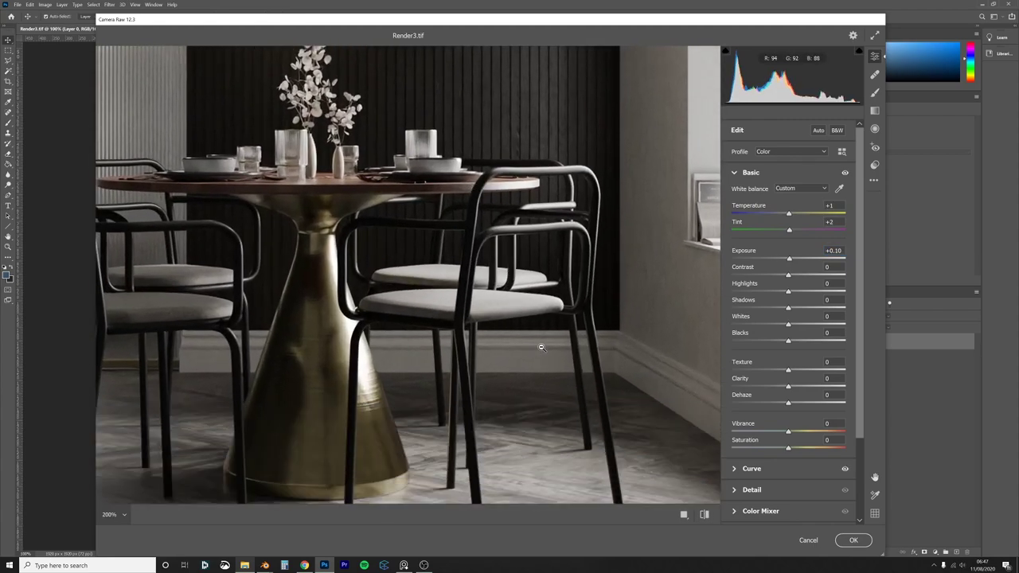
pyautogui.scroll(-3, 732, 406)
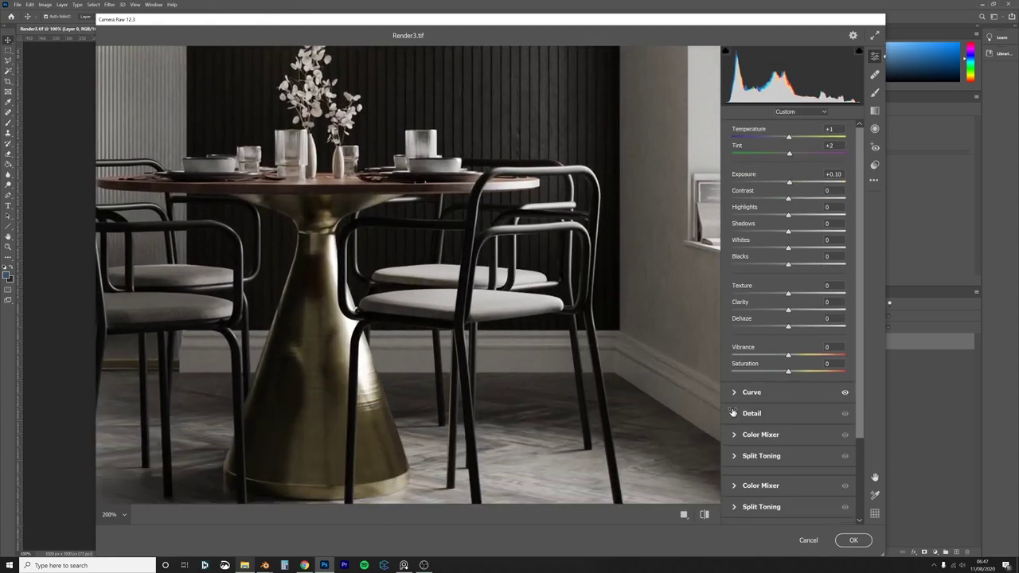
pyautogui.click(735, 414)
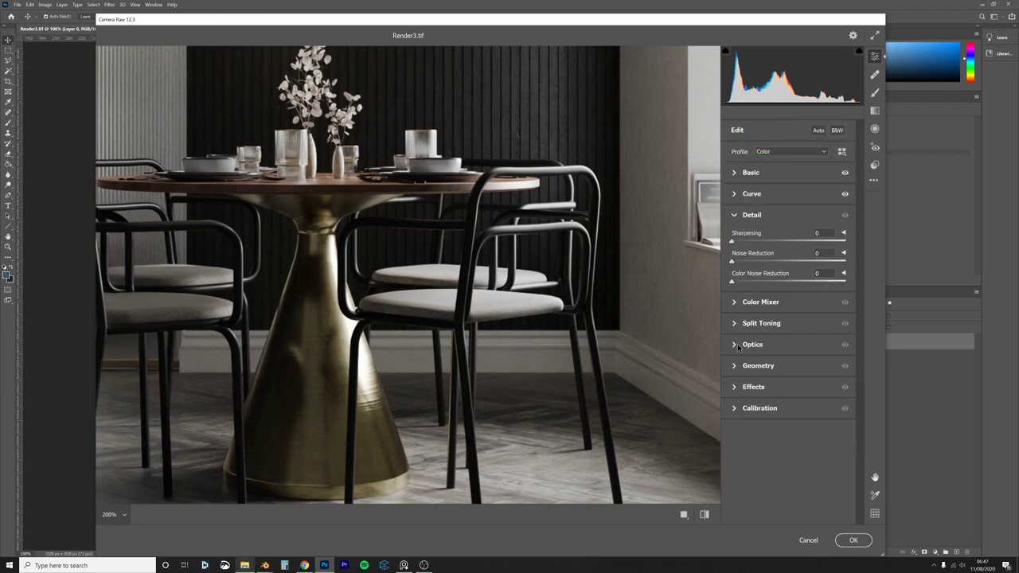
pyautogui.moveTo(737, 241); pyautogui.dragTo(926, 227)
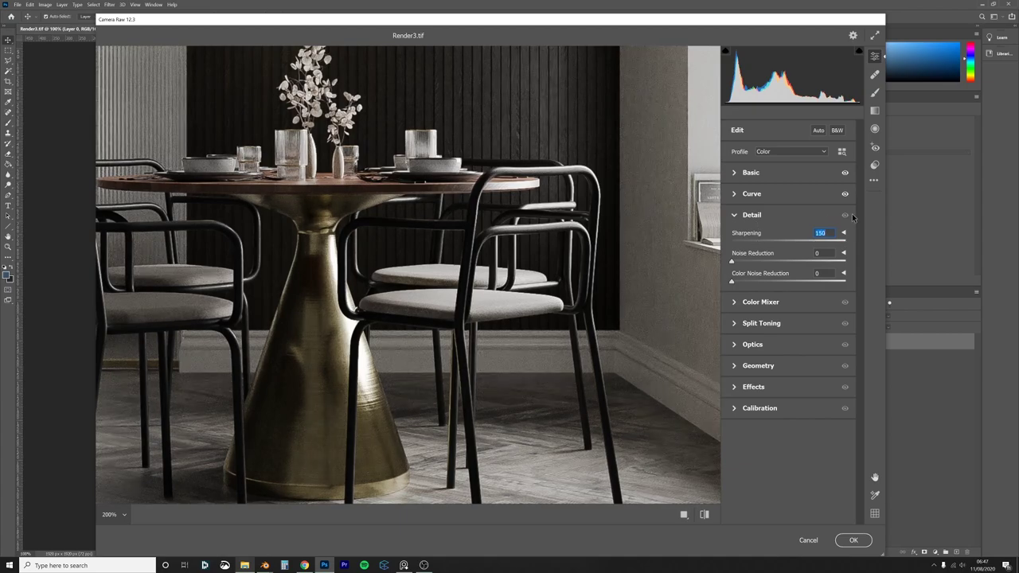
pyautogui.click(745, 242)
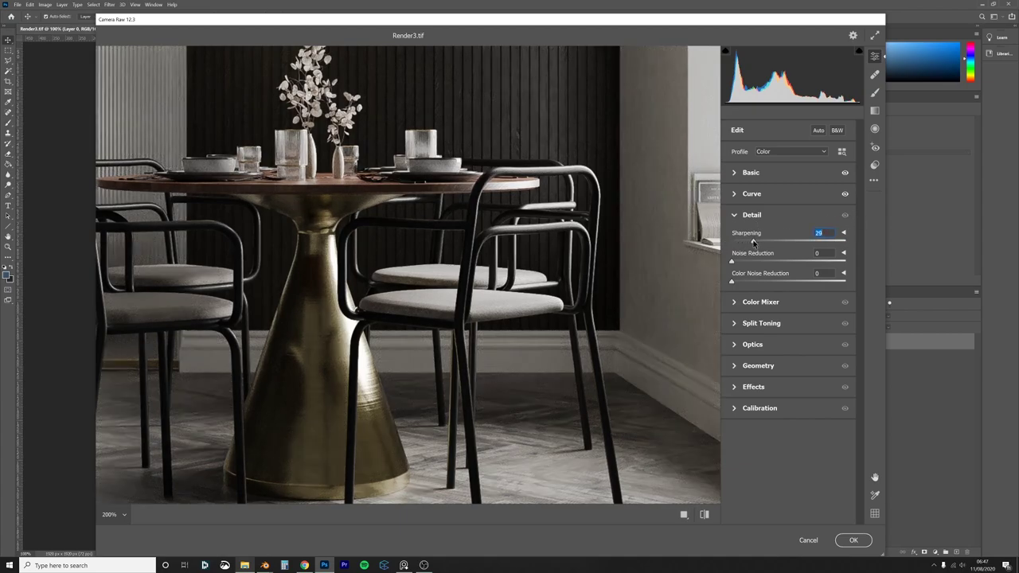
pyautogui.moveTo(753, 242)
pyautogui.mouseDown()
pyautogui.moveTo(775, 242)
pyautogui.moveTo(751, 240)
pyautogui.mouseUp()
pyautogui.moveTo(731, 263); pyautogui.dragTo(766, 240)
pyautogui.click(467, 228)
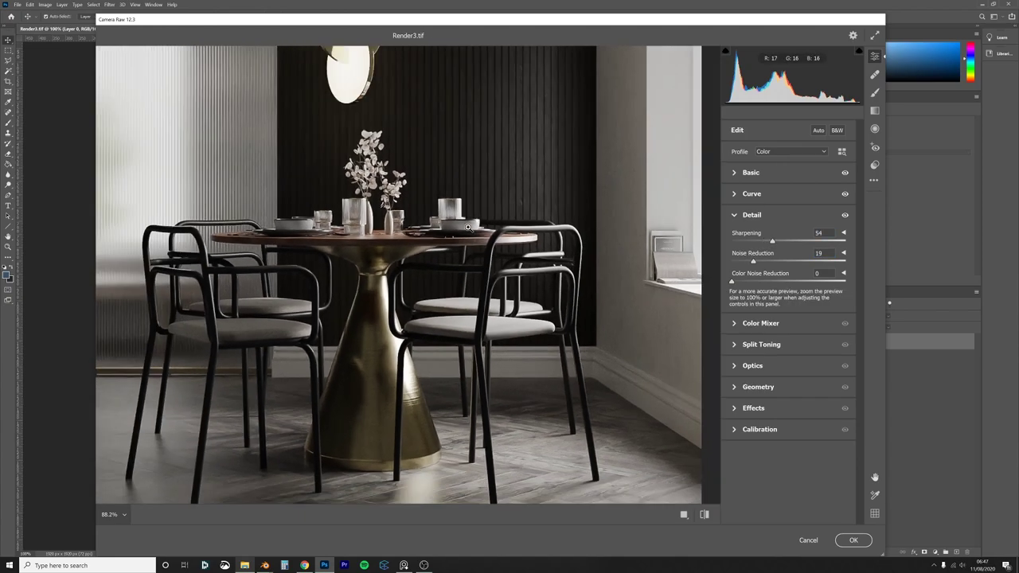
pyautogui.click(414, 183)
pyautogui.keyDown('alt'); pyautogui.click(414, 303); pyautogui.keyUp('alt')
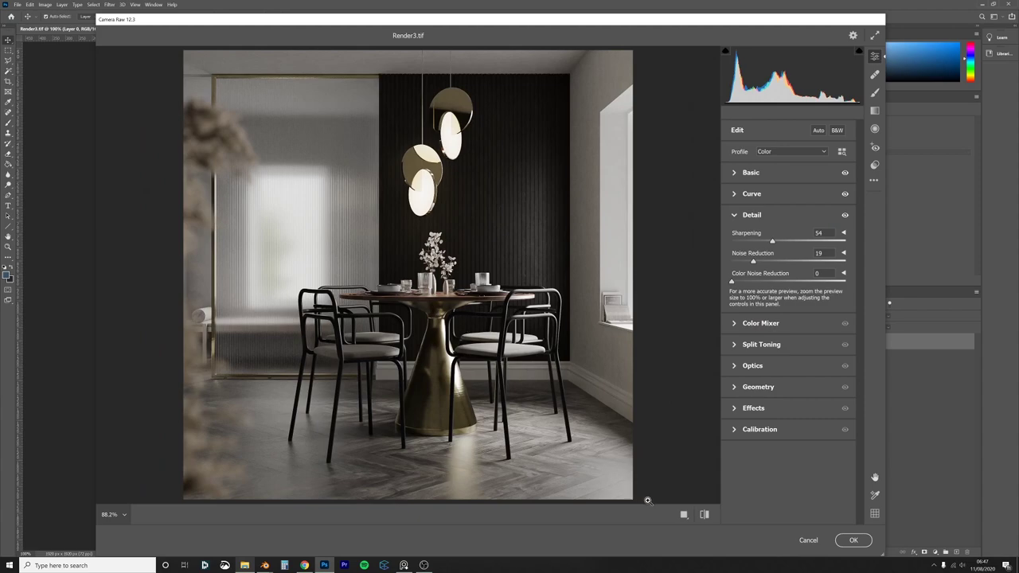
# Step: Compare the sharpened, denoised render with the default settings
pyautogui.click(705, 515)
pyautogui.click(705, 515)
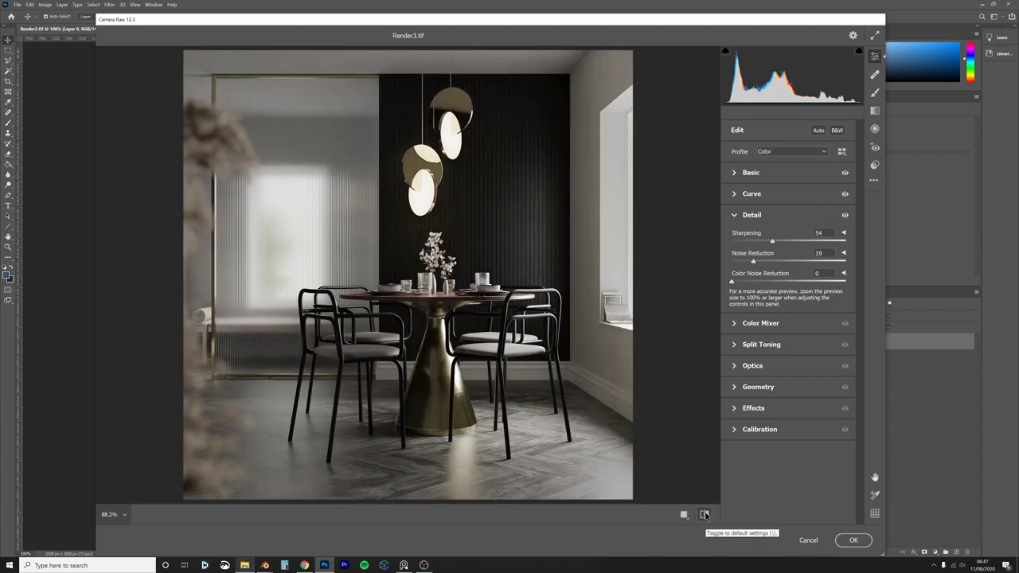
pyautogui.click(704, 515)
pyautogui.click(704, 515)
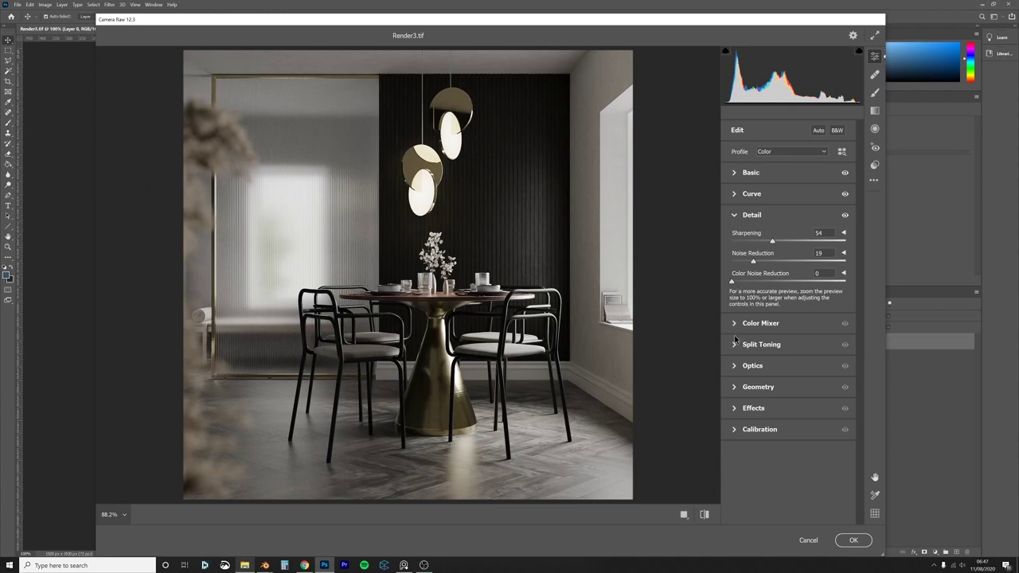
# Step: Add film grain with an amount of 8 in the Effects adjustments
pyautogui.click(733, 409)
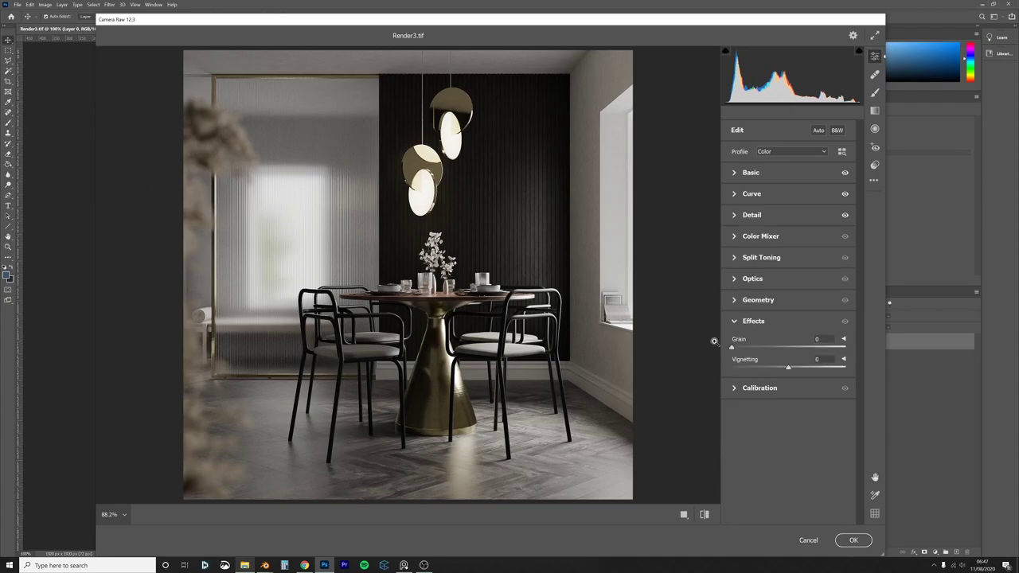
pyautogui.scroll(2, 585, 244)
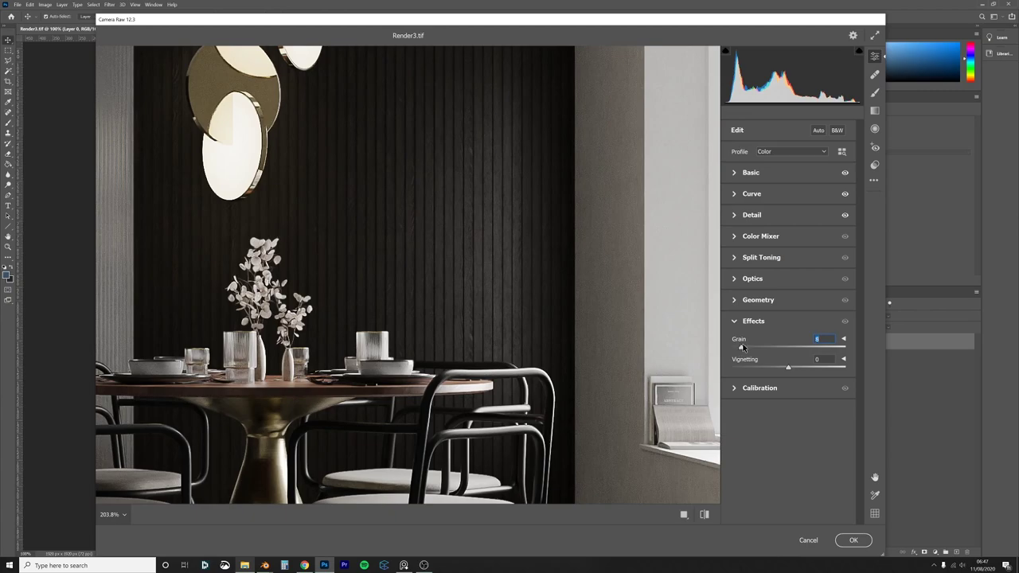
pyautogui.moveTo(753, 346); pyautogui.dragTo(744, 346)
pyautogui.scroll(-2, 433, 252)
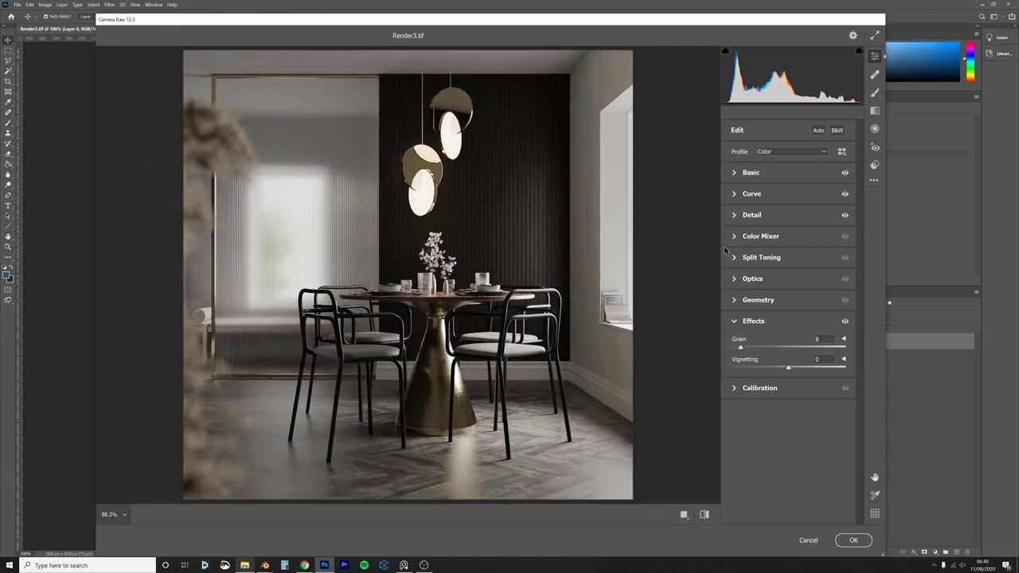
# Step: Set the Basic contrast to +16, vibrance to -15 and saturation to +2, comparing the result with the default settings
pyautogui.click(737, 175)
pyautogui.moveTo(789, 275)
pyautogui.mouseDown()
pyautogui.moveTo(820, 274)
pyautogui.moveTo(798, 274)
pyautogui.mouseUp()
pyautogui.moveTo(787, 433)
pyautogui.mouseDown()
pyautogui.moveTo(735, 432)
pyautogui.moveTo(787, 432)
pyautogui.mouseUp()
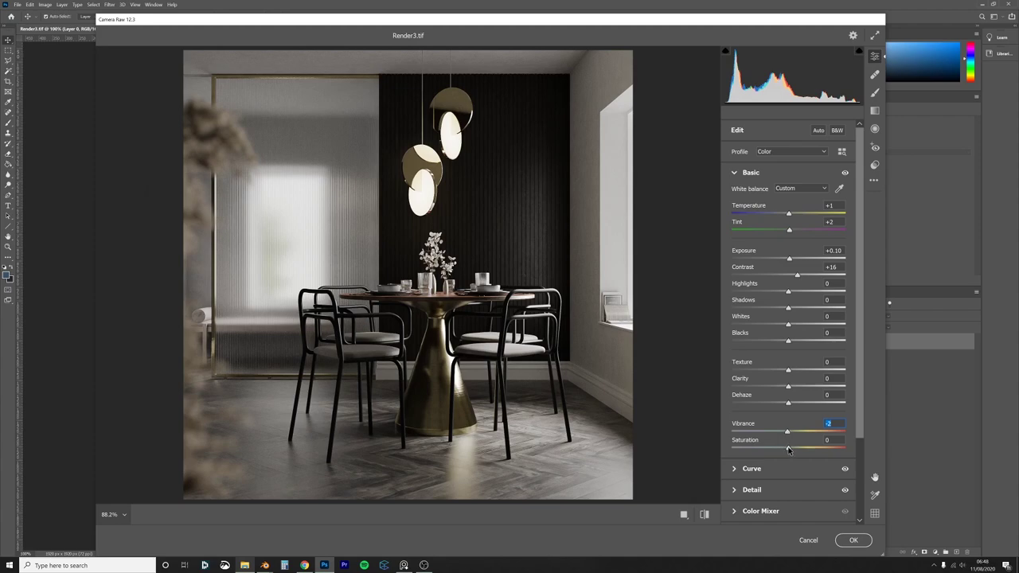
pyautogui.moveTo(788, 450); pyautogui.dragTo(676, 434)
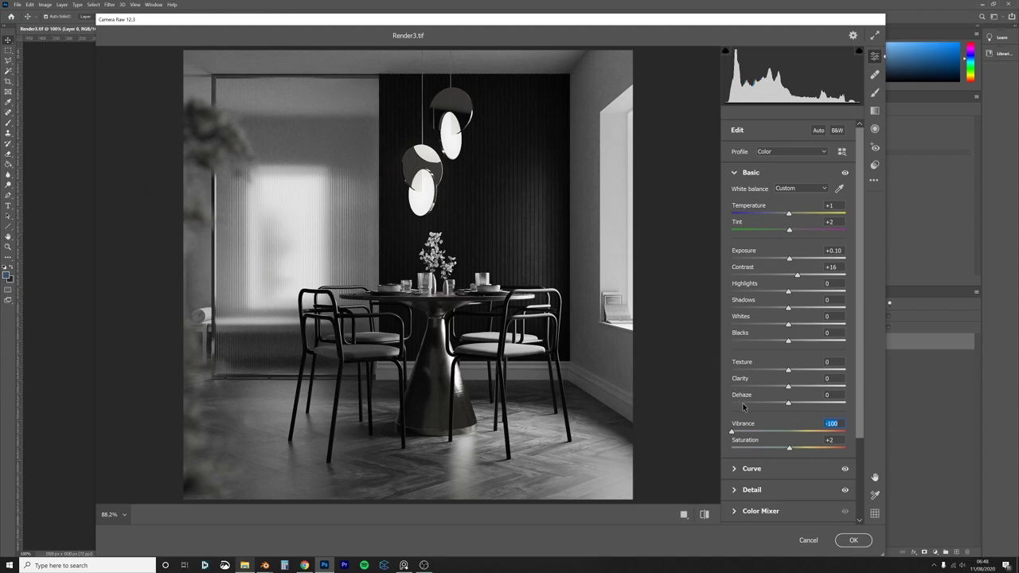
pyautogui.moveTo(775, 435); pyautogui.dragTo(782, 430)
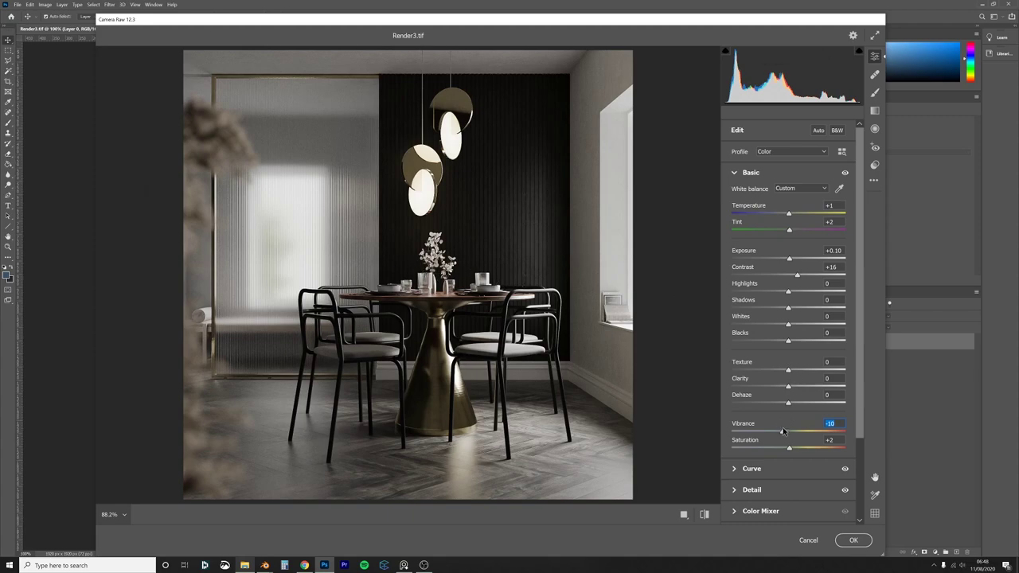
pyautogui.moveTo(784, 434); pyautogui.dragTo(758, 435)
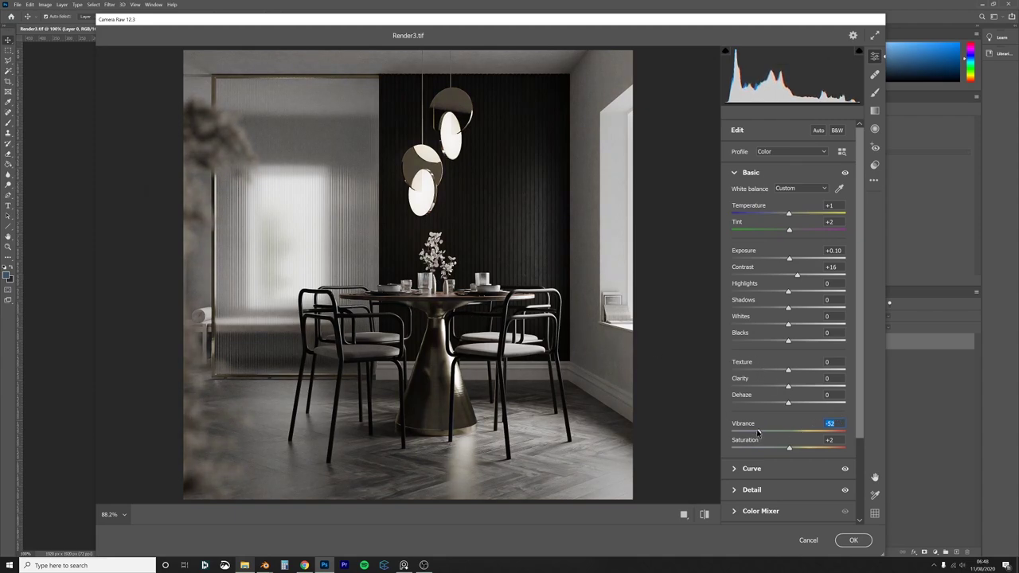
pyautogui.moveTo(758, 432); pyautogui.dragTo(781, 436)
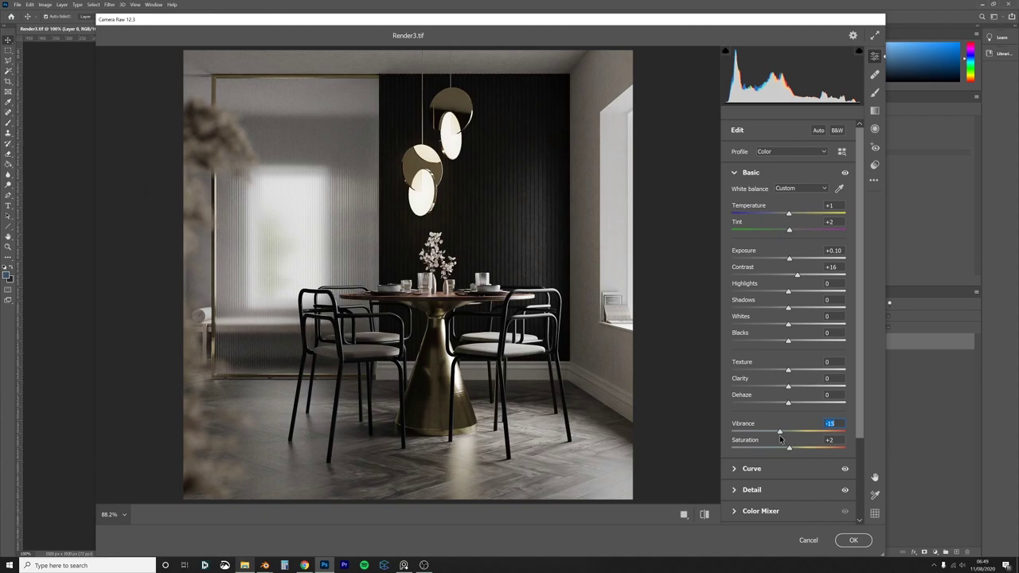
pyautogui.click(705, 515)
pyautogui.click(706, 515)
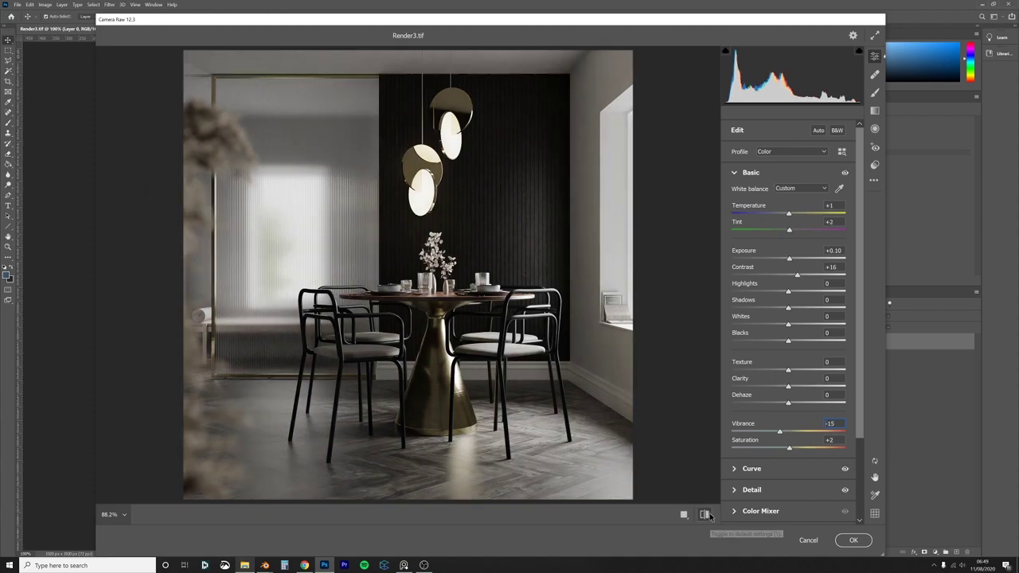
pyautogui.scroll(-5, 859, 386)
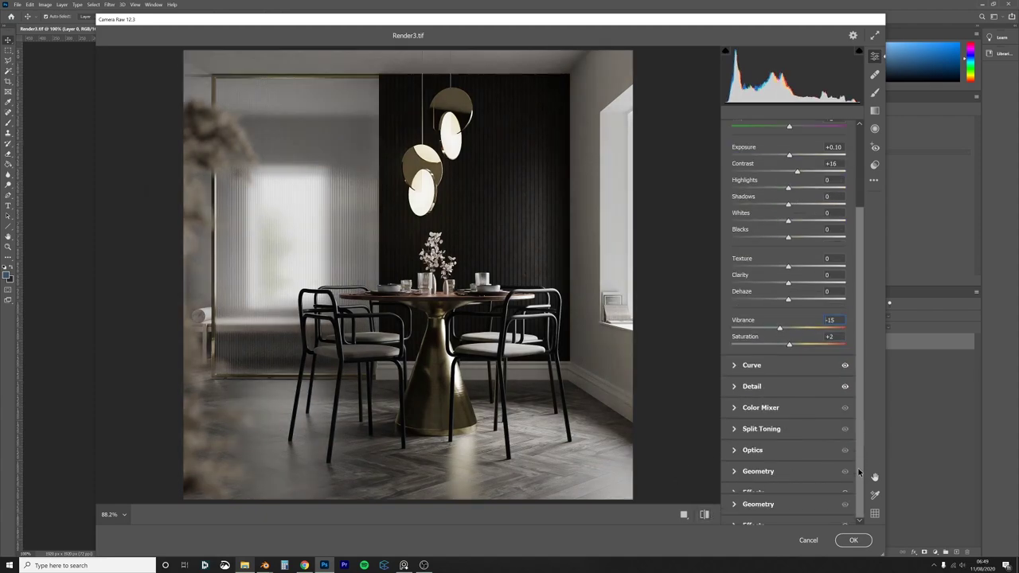
pyautogui.scroll(5, 856, 231)
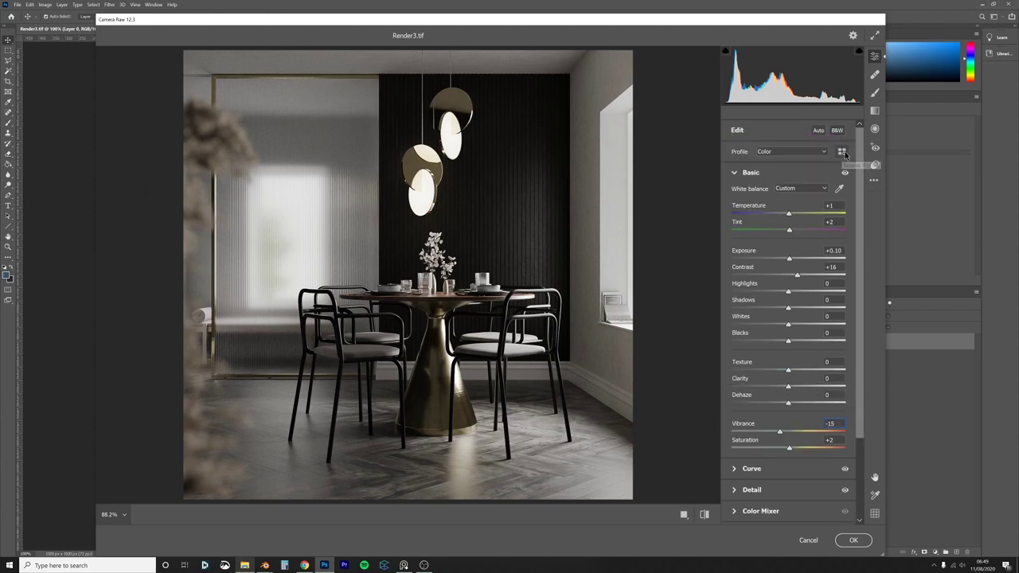
pyautogui.click(846, 146)
pyautogui.click(733, 337)
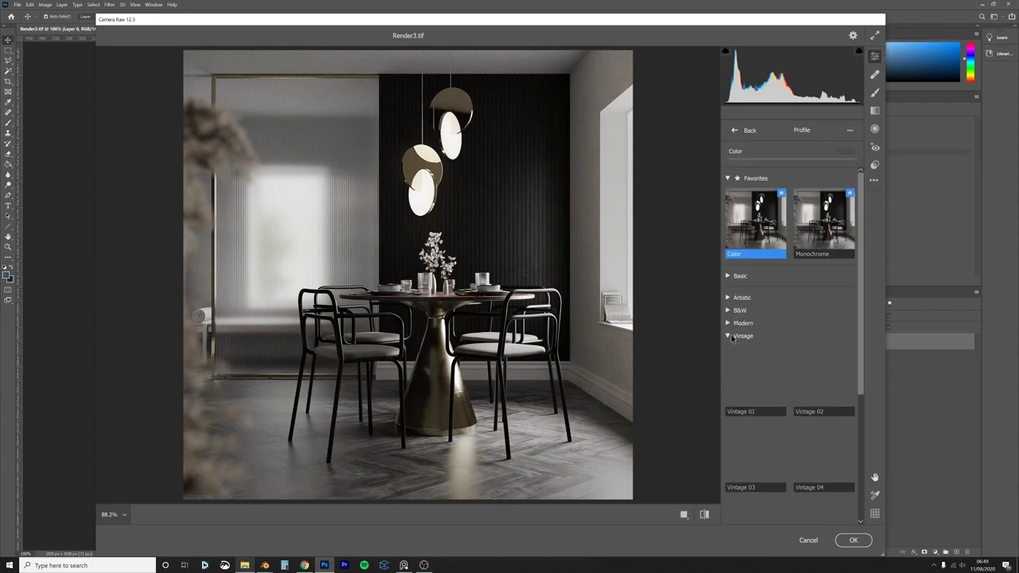
pyautogui.click(743, 130)
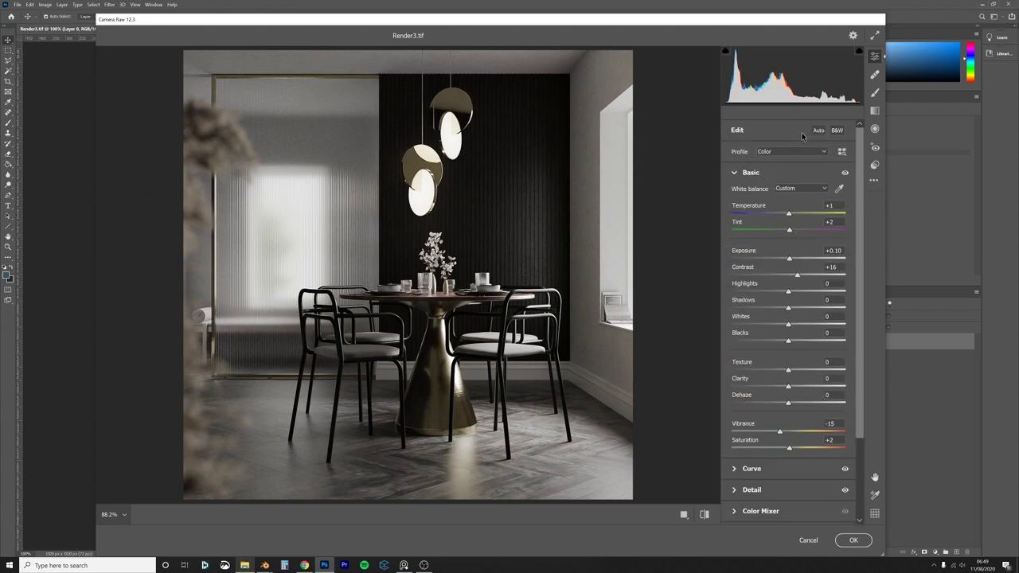
# Step: Apply the Vintage 01 profile to the render with an amount of 68
pyautogui.click(846, 150)
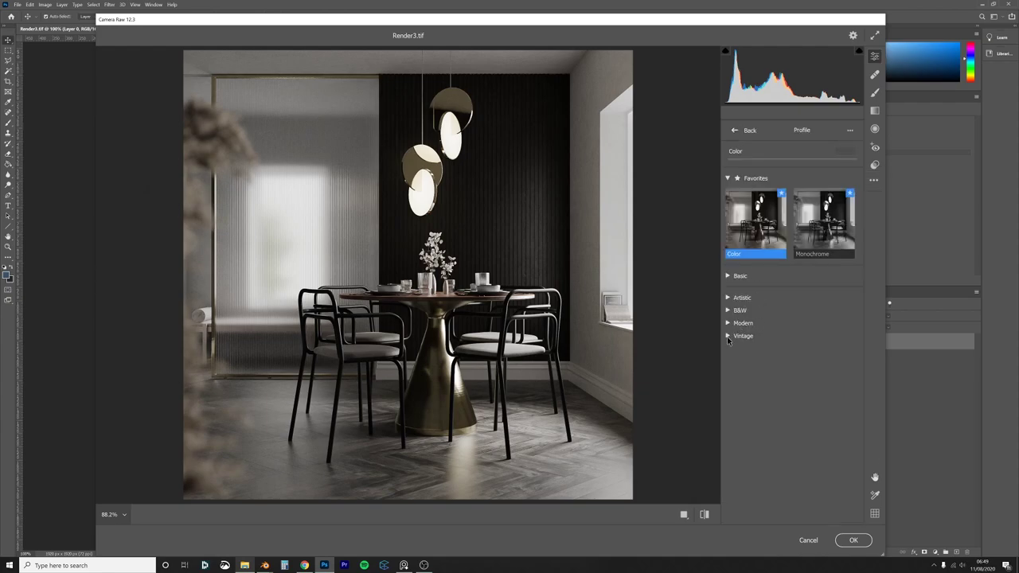
pyautogui.click(727, 336)
pyautogui.scroll(-4, 820, 323)
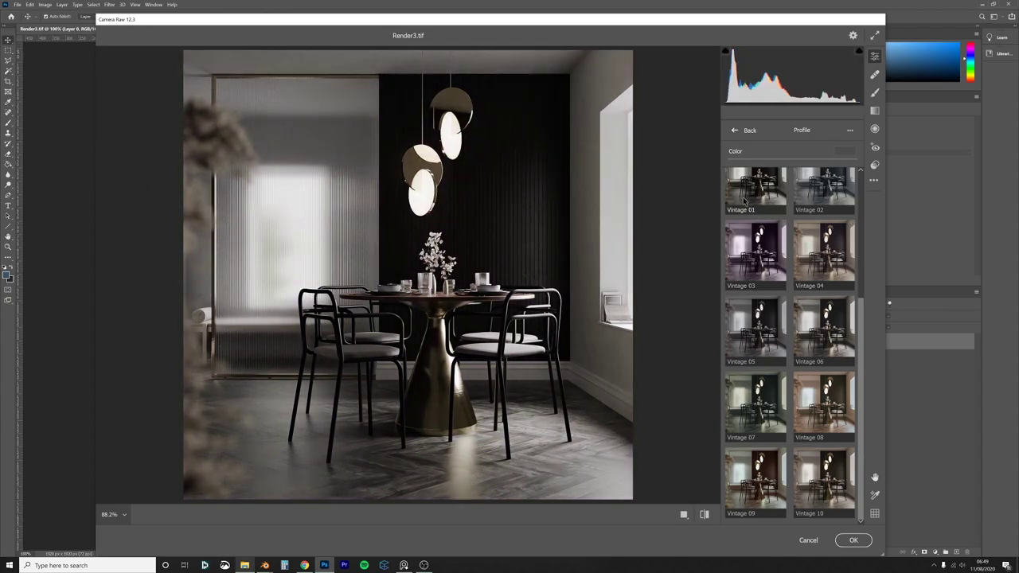
pyautogui.scroll(1, 745, 202)
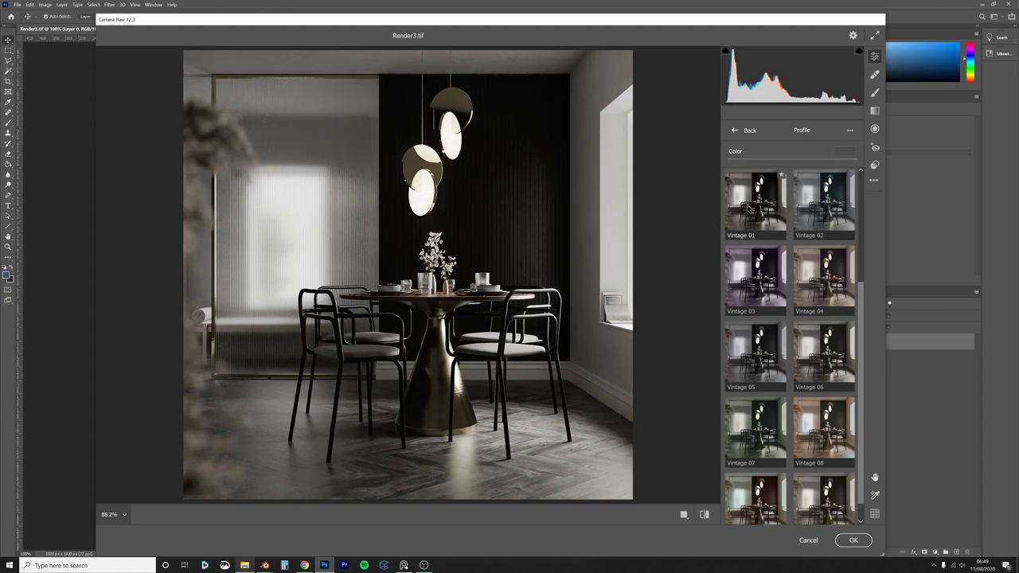
pyautogui.click(760, 214)
pyautogui.click(763, 208)
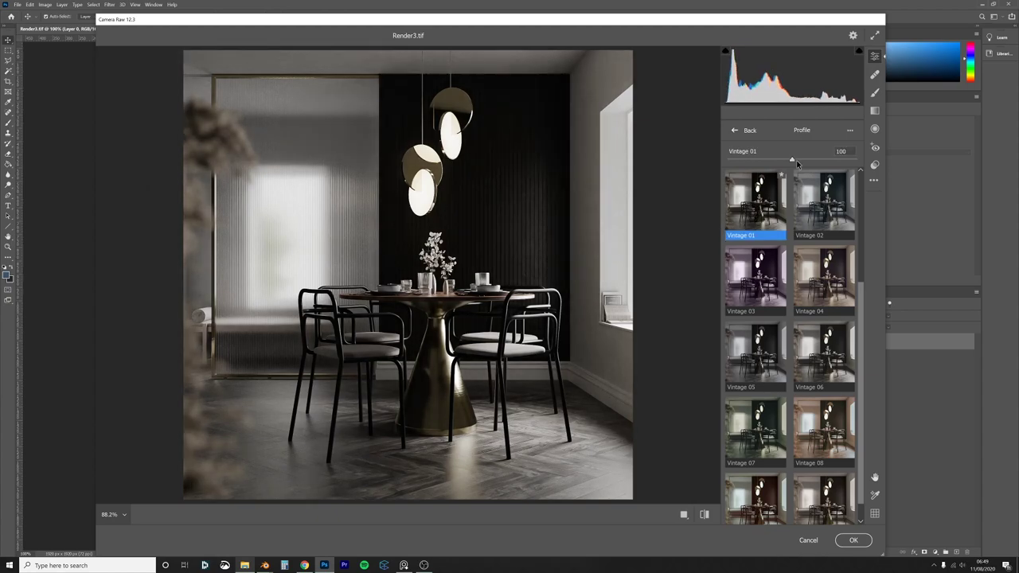
pyautogui.moveTo(796, 161); pyautogui.dragTo(771, 162)
pyautogui.click(740, 131)
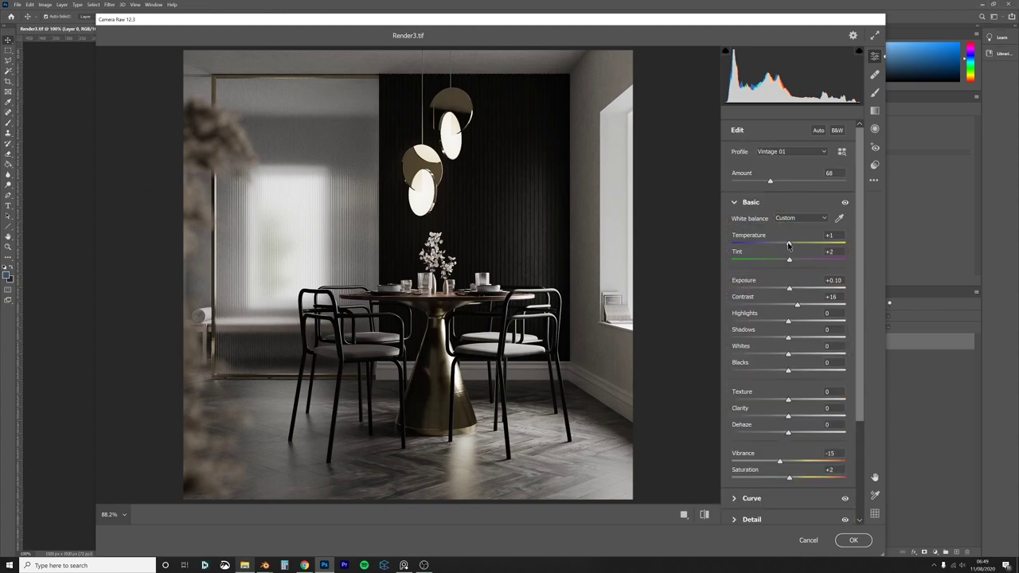
pyautogui.moveTo(788, 243)
pyautogui.mouseDown()
pyautogui.moveTo(778, 243)
pyautogui.moveTo(801, 244)
pyautogui.moveTo(788, 244)
pyautogui.mouseUp()
# Step: Reduce the HSL saturation in the Color Mixer to -2 for oranges and -7 for yellows
pyautogui.click(733, 203)
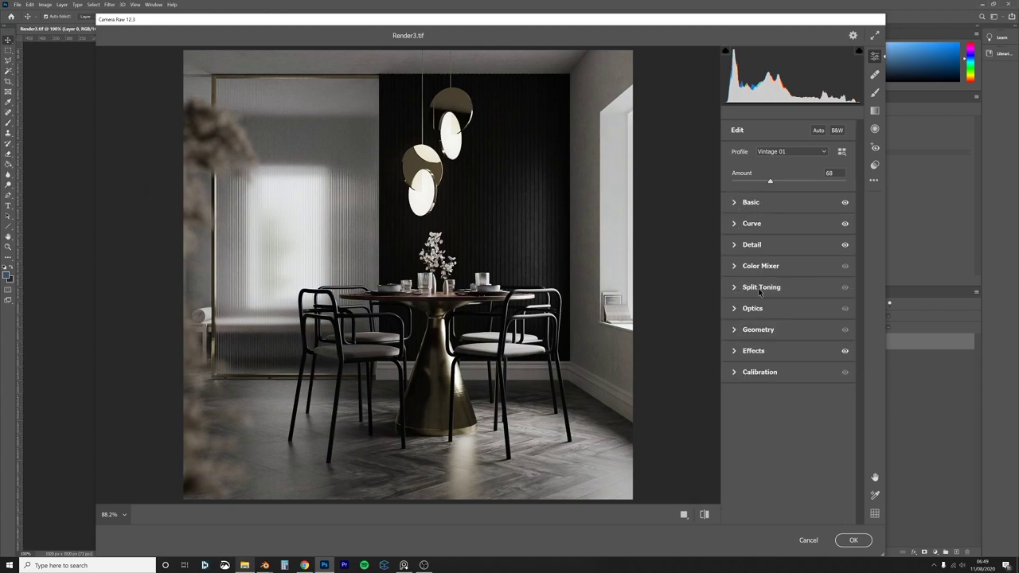
pyautogui.click(738, 244)
pyautogui.click(736, 245)
pyautogui.click(735, 268)
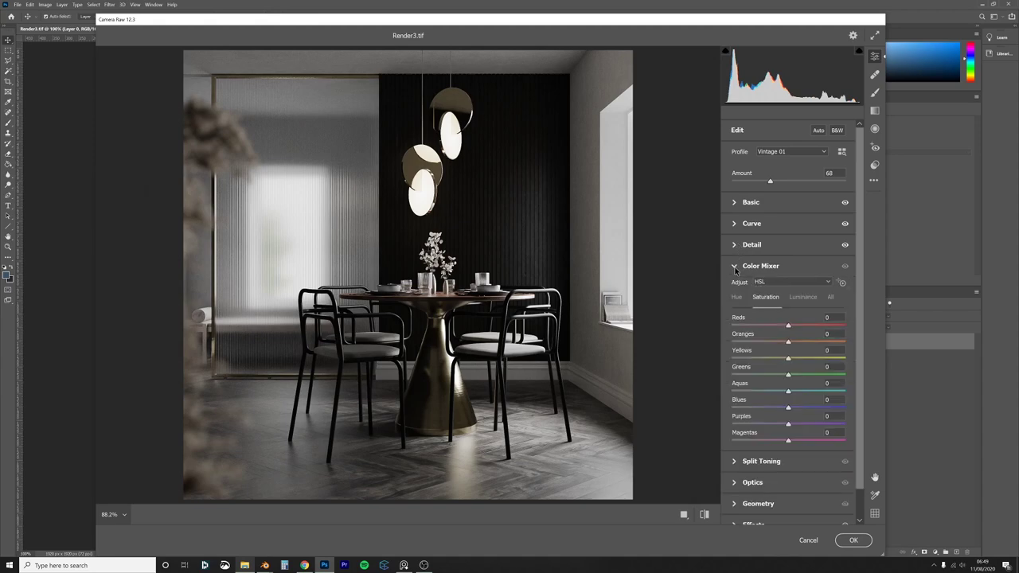
pyautogui.scroll(-1, 727, 333)
pyautogui.moveTo(788, 327)
pyautogui.mouseDown()
pyautogui.moveTo(845, 328)
pyautogui.moveTo(859, 338)
pyautogui.moveTo(788, 338)
pyautogui.moveTo(862, 308)
pyautogui.moveTo(706, 307)
pyautogui.moveTo(798, 311)
pyautogui.moveTo(784, 328)
pyautogui.mouseUp()
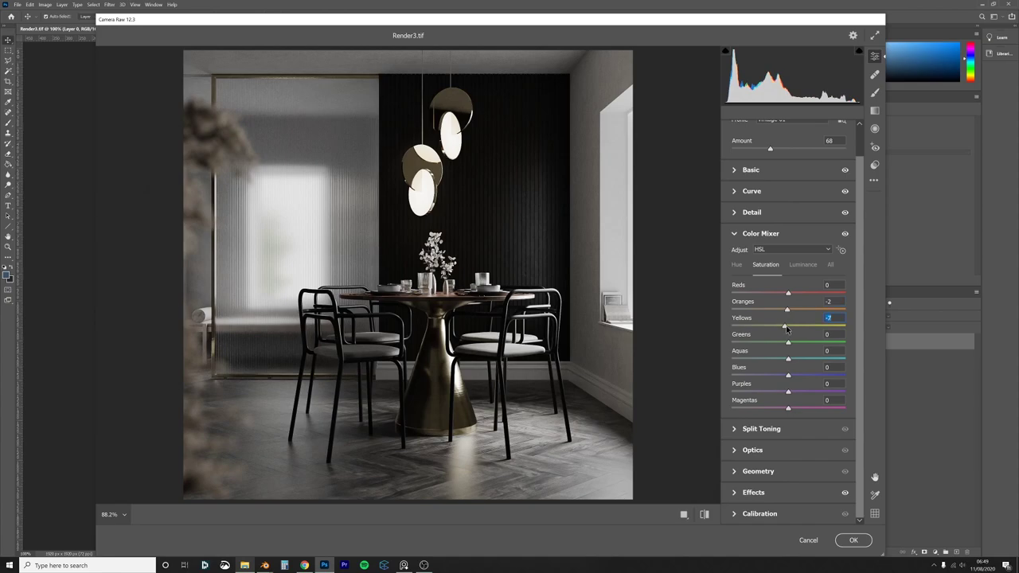
# Step: Compare the grade with the default settings and apply the Camera Raw Filter to the layer
pyautogui.click(703, 514)
pyautogui.click(703, 514)
pyautogui.click(850, 540)
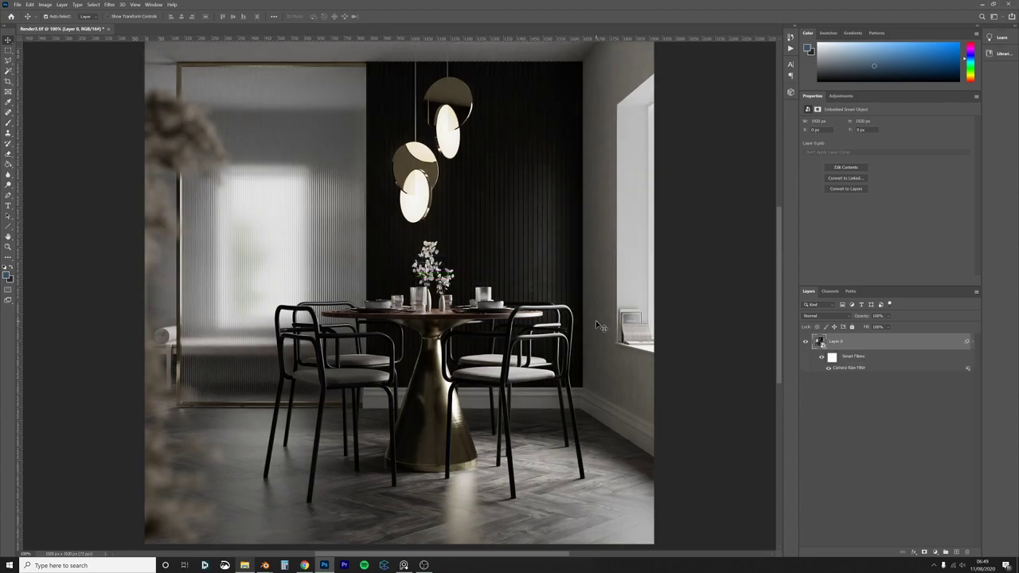
# Step: Compare the render with its smart filters hidden and shown
pyautogui.rightClick(844, 340)
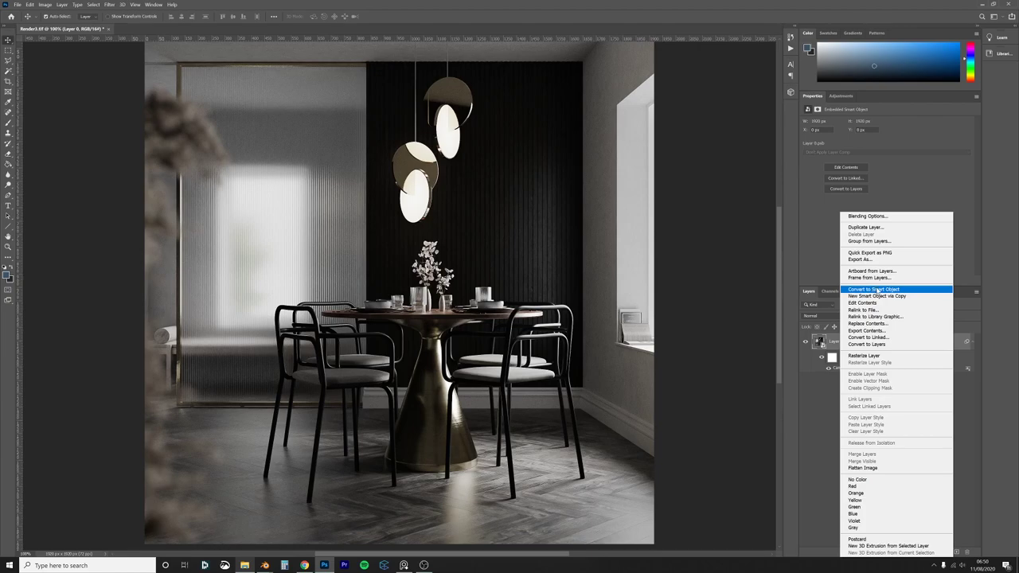
pyautogui.click(828, 369)
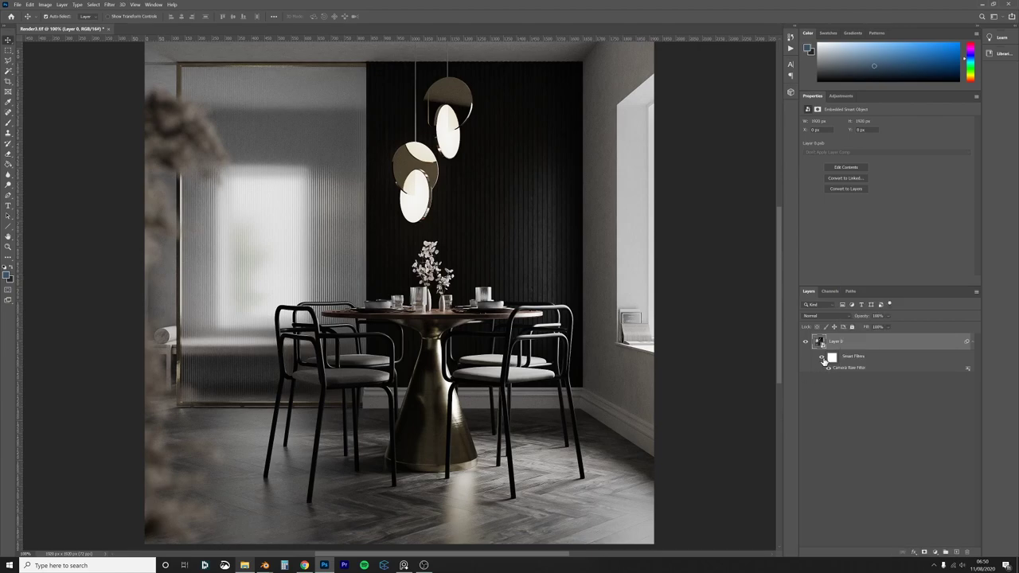
pyautogui.click(823, 358)
pyautogui.click(822, 358)
# Step: Duplicate Layer 0 together with its Camera Raw smart filter
pyautogui.hotkey('ctrl', '-')
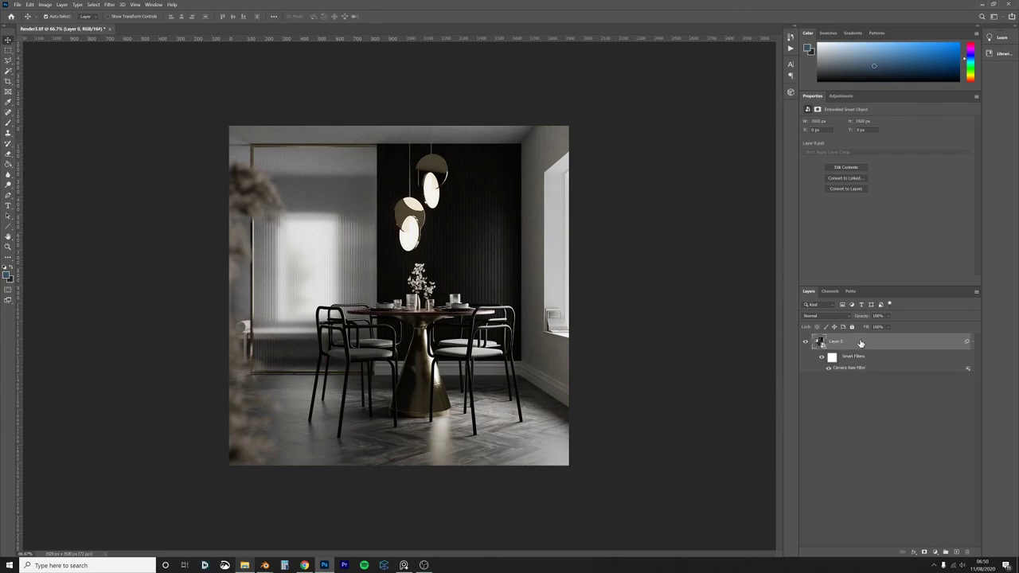
pyautogui.moveTo(858, 346); pyautogui.dragTo(946, 552)
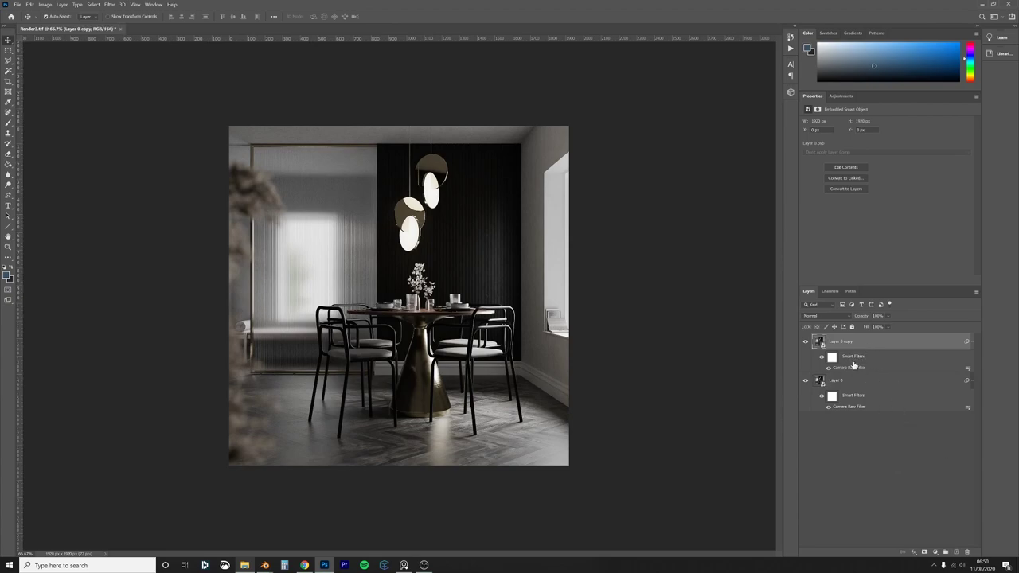
# Step: Try deleting the filter mask and clearing the smart filters on Layer 0 copy, and undo both changes
pyautogui.rightClick(854, 365)
pyautogui.click(872, 374)
pyautogui.rightClick(840, 352)
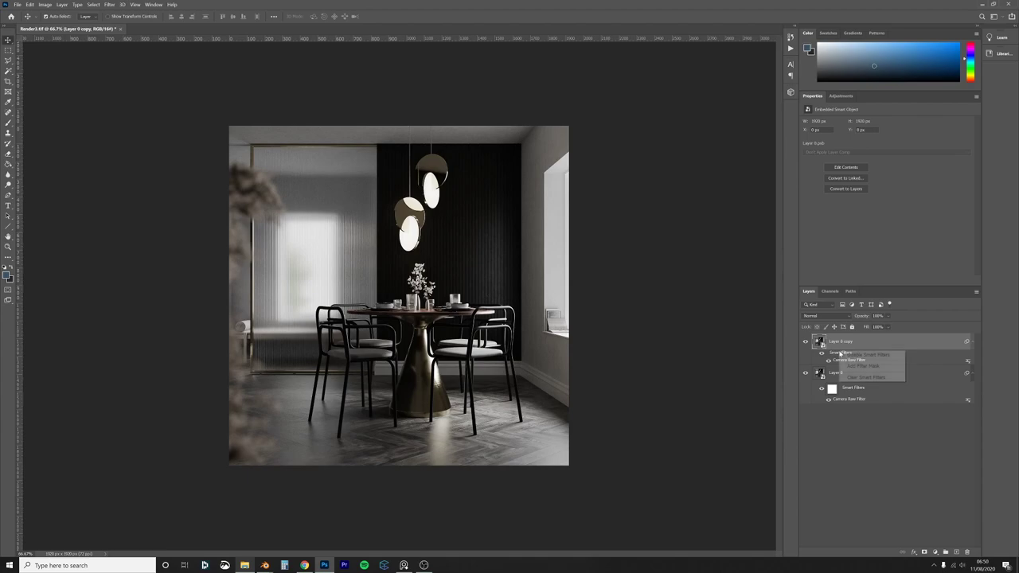
pyautogui.click(858, 378)
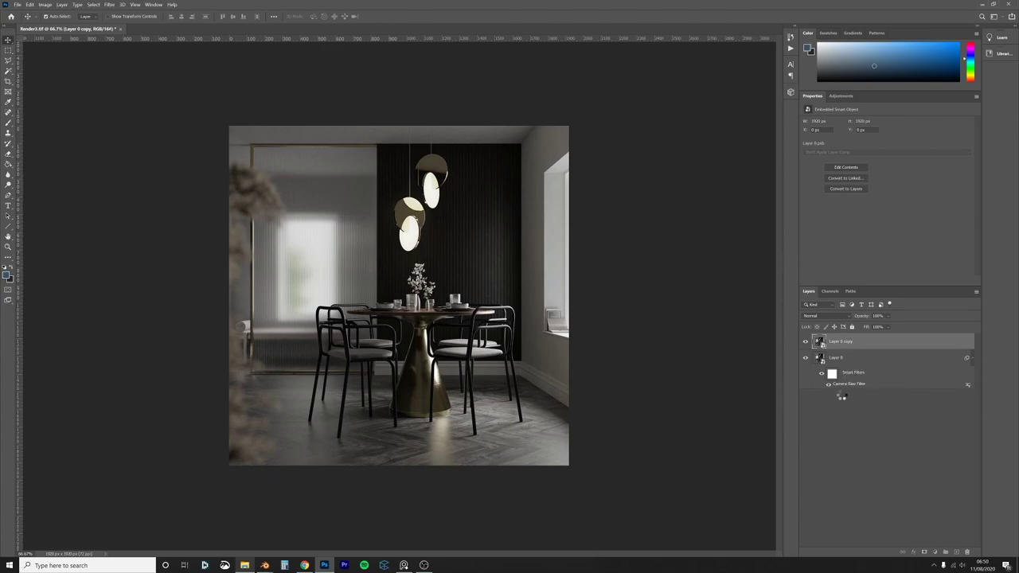
pyautogui.hotkey('ctrl', 'z')
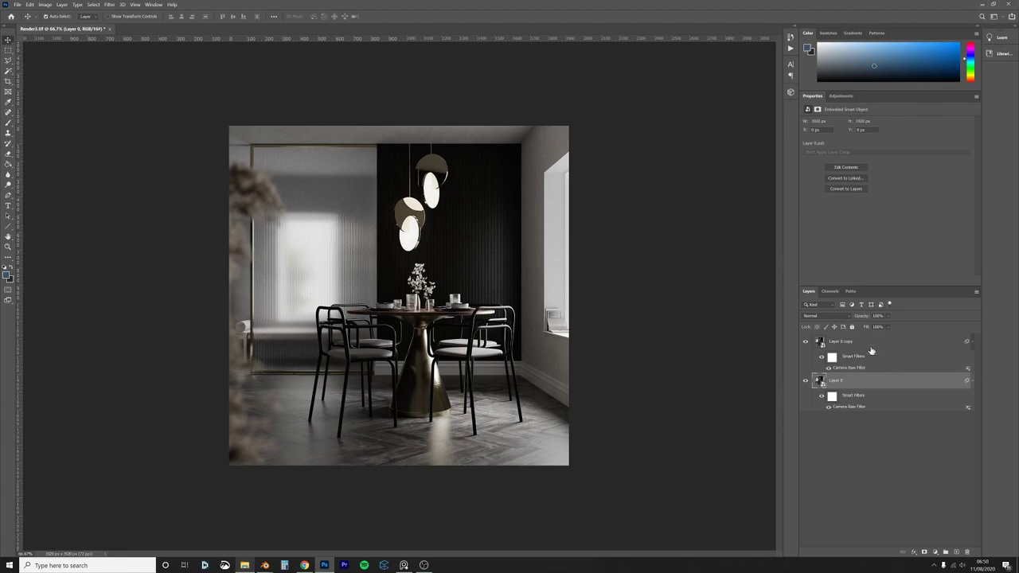
# Step: Clear the smart filters from Layer 0 copy, hide it to compare with the graded layer, and delete the copy
pyautogui.rightClick(857, 358)
pyautogui.click(883, 385)
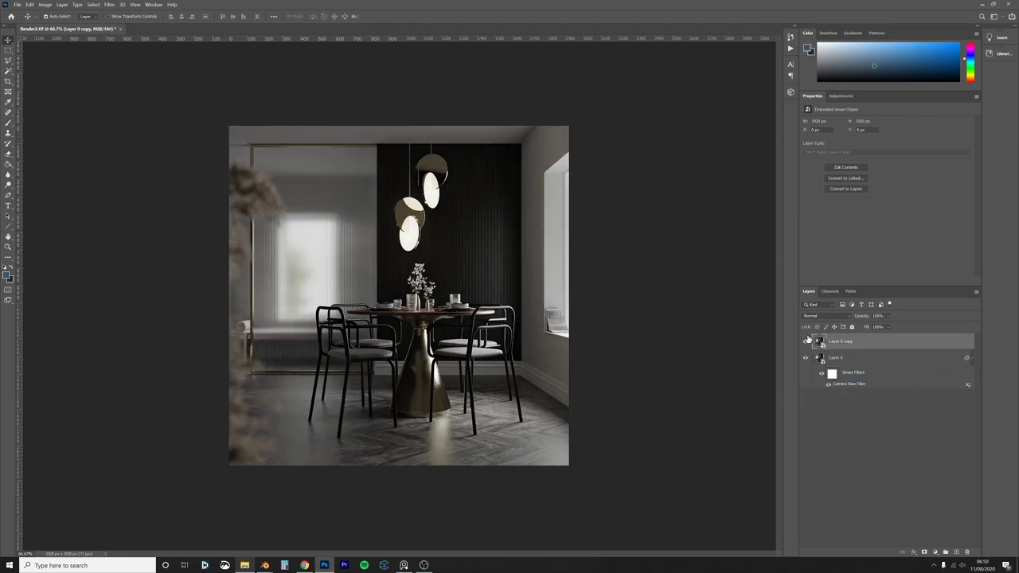
pyautogui.click(805, 341)
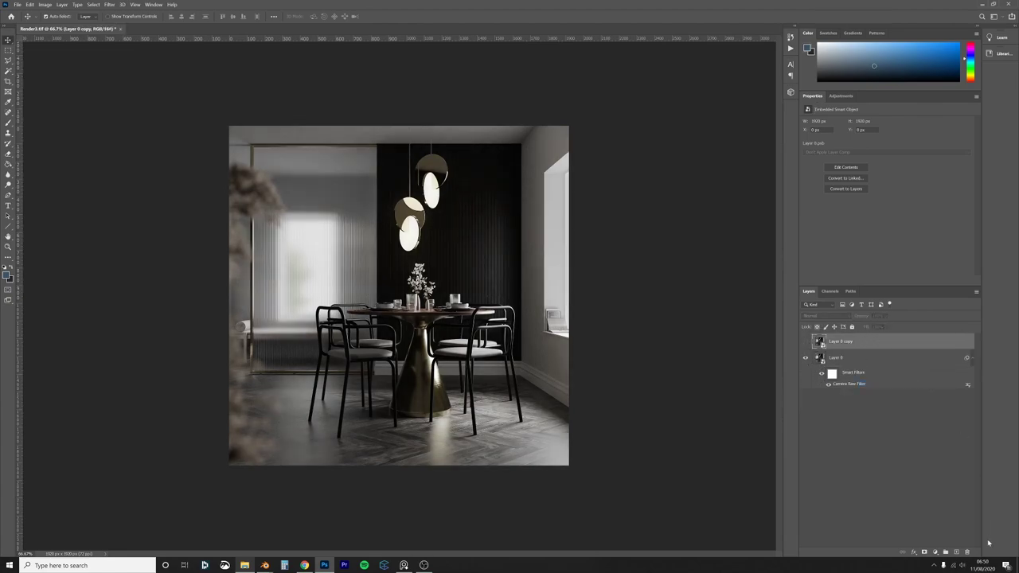
pyautogui.click(968, 552)
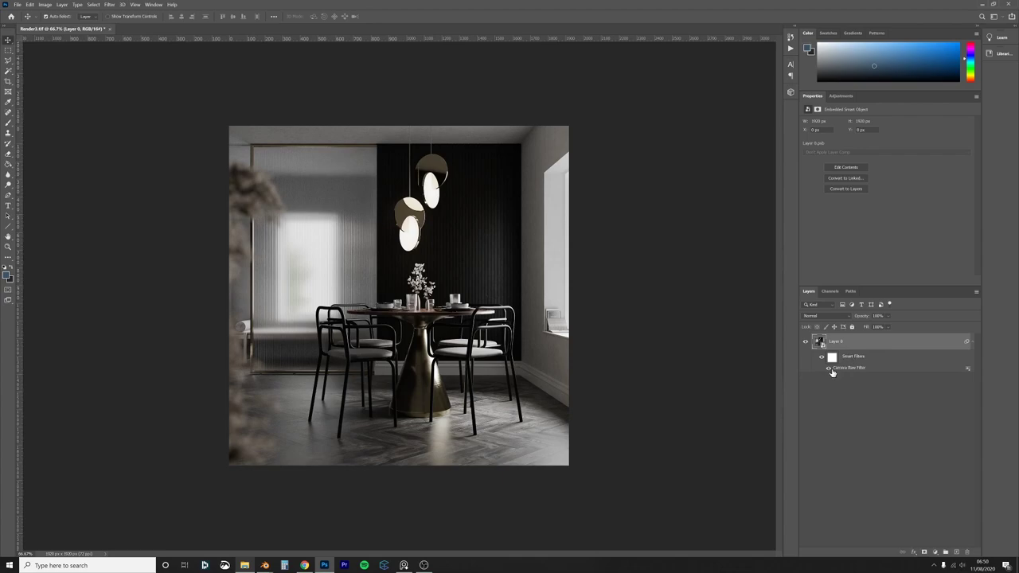
# Step: Compare Layer 0 with its Camera Raw Filter hidden and shown, and view the earlier Render1 image from the Renders folder
pyautogui.click(829, 370)
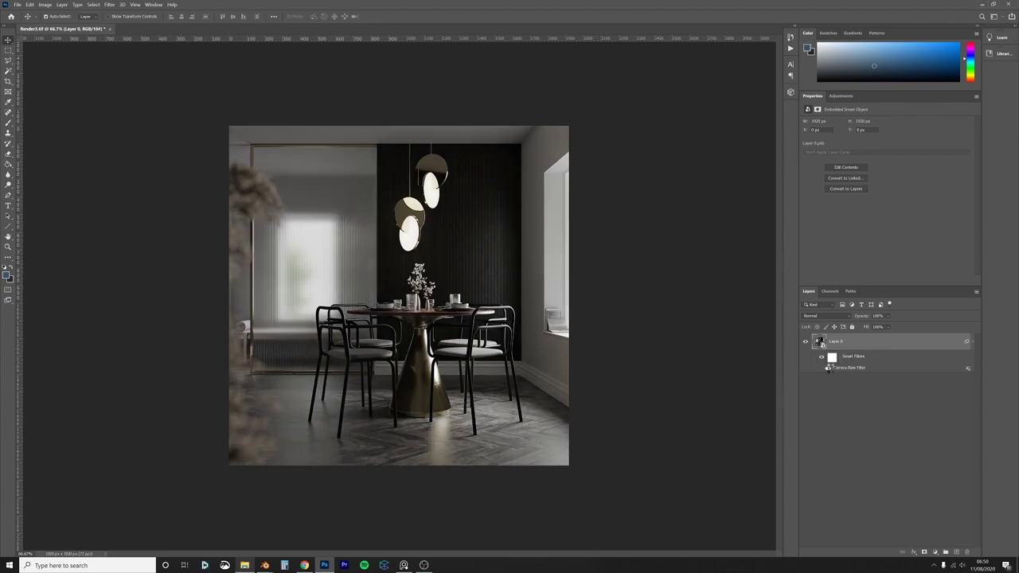
pyautogui.click(829, 370)
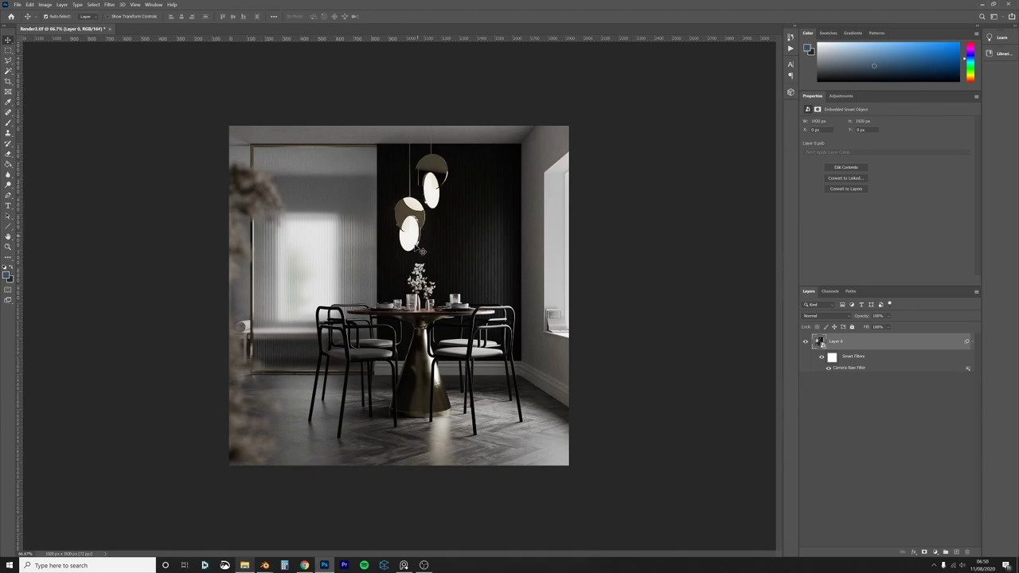
pyautogui.hotkey('alt', 'Tab')
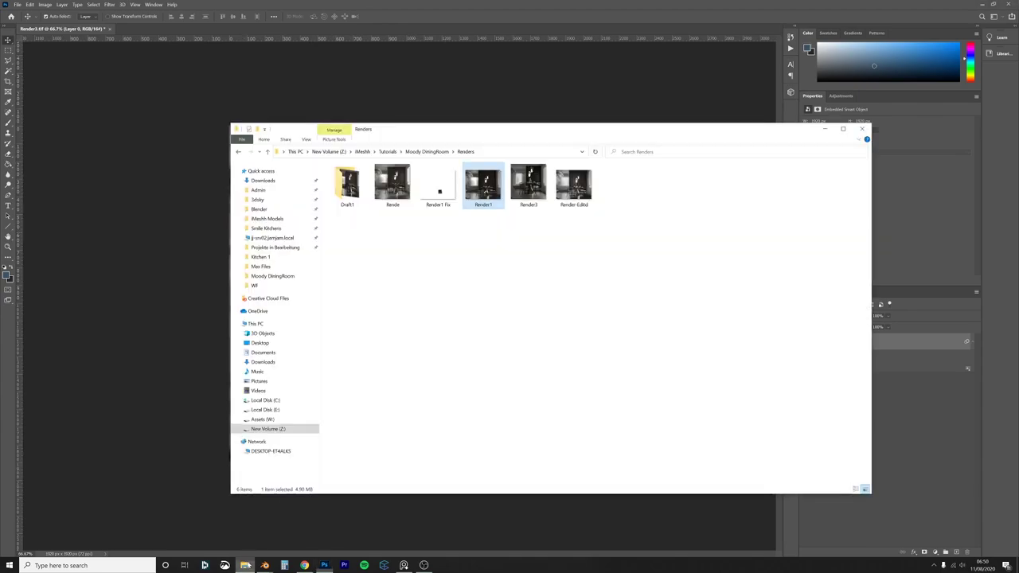
pyautogui.doubleClick(499, 182)
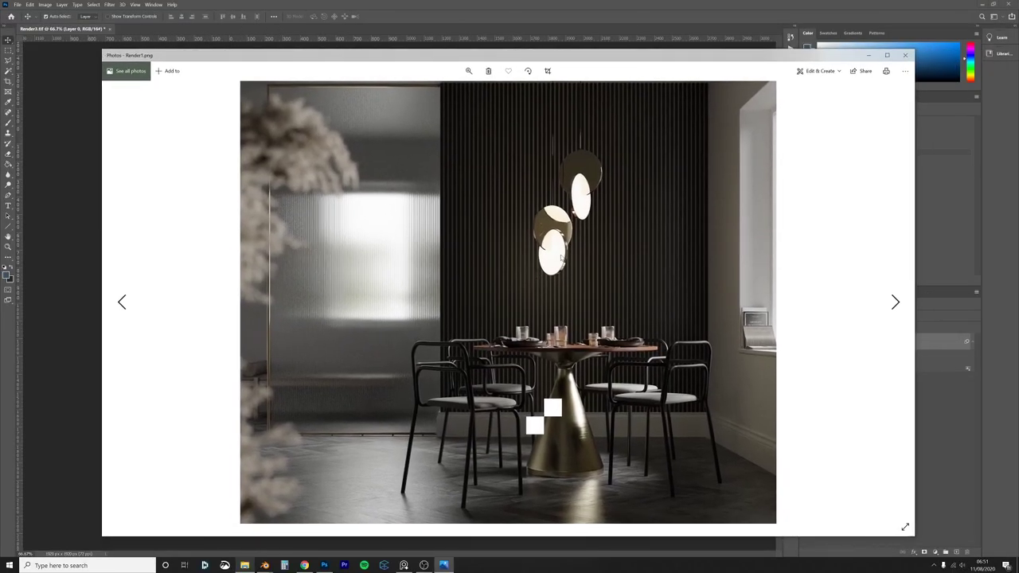
pyautogui.click(905, 55)
pyautogui.click(311, 66)
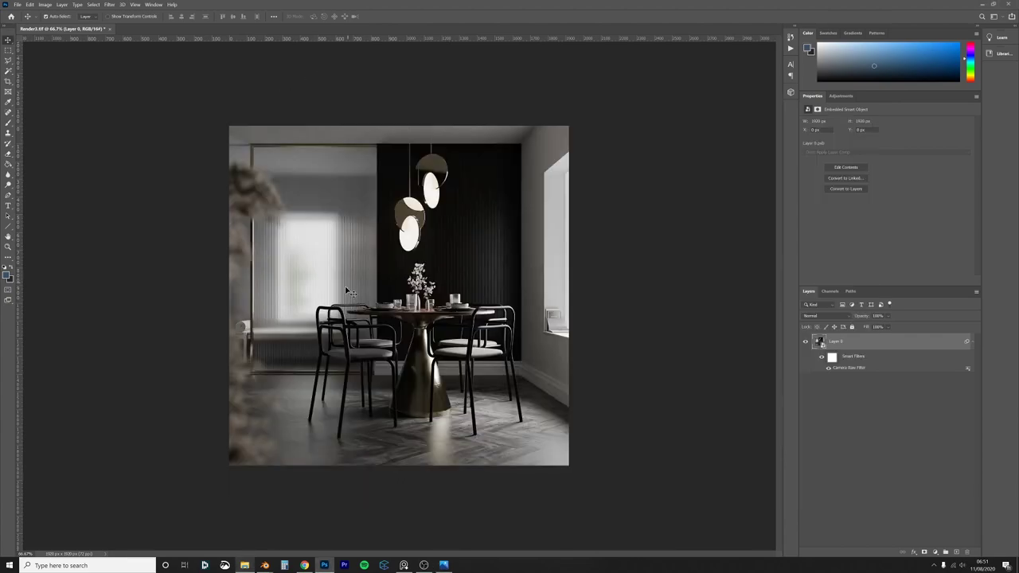
pyautogui.hotkey('ctrl', '1')
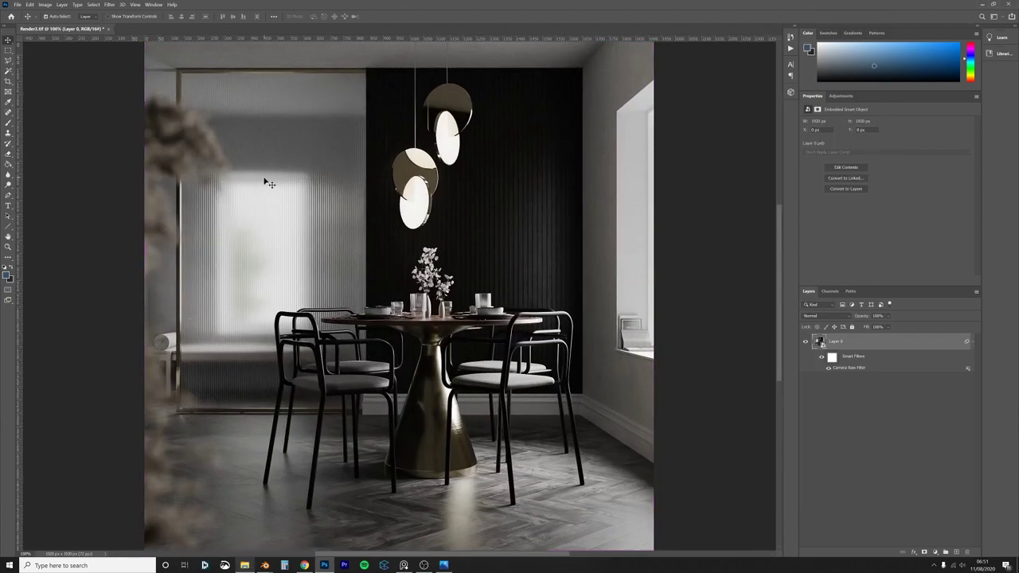
pyautogui.scroll(1, 247, 175)
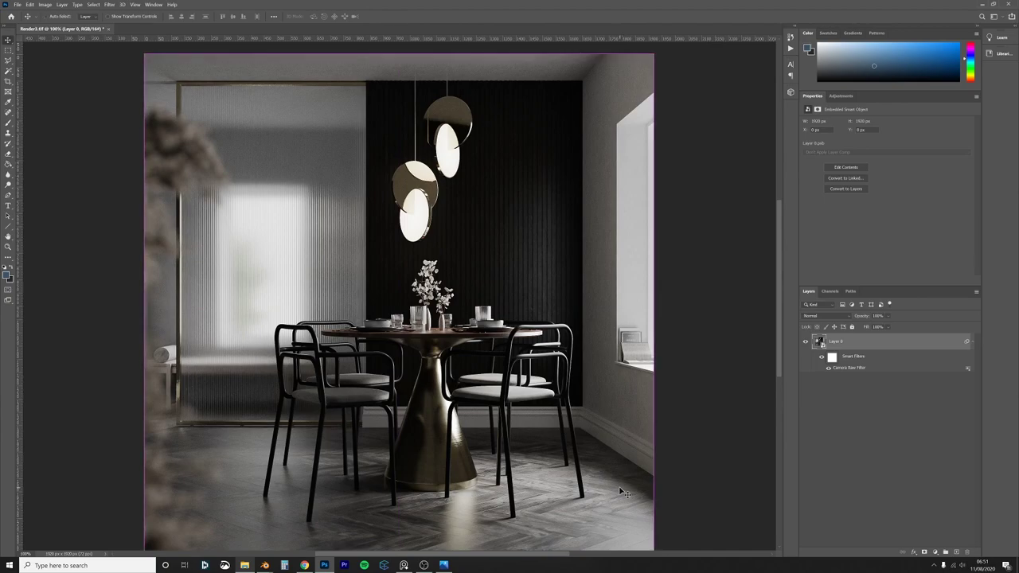
# Step: Select the raised page of the open book on the windowsill with the Polygonal Lasso
pyautogui.hotkey('ctrl', '+')
pyautogui.hotkey('ctrl', '+')
pyautogui.moveTo(442, 554); pyautogui.dragTo(589, 532)
pyautogui.scroll(-4, 535, 404)
pyautogui.scroll(-2, 534, 403)
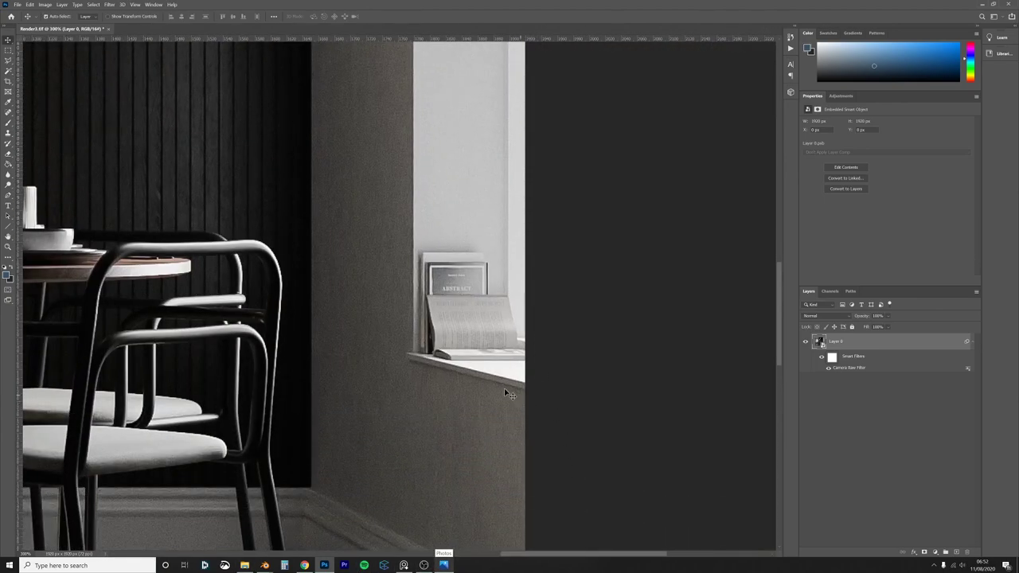
pyautogui.hotkey('ctrl', '+')
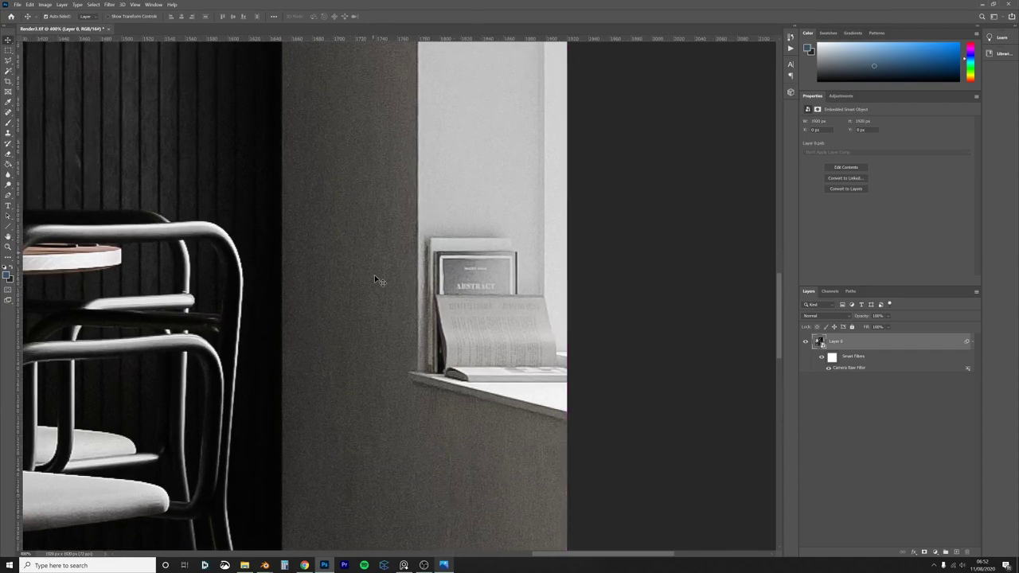
pyautogui.hotkey('ctrl', '+')
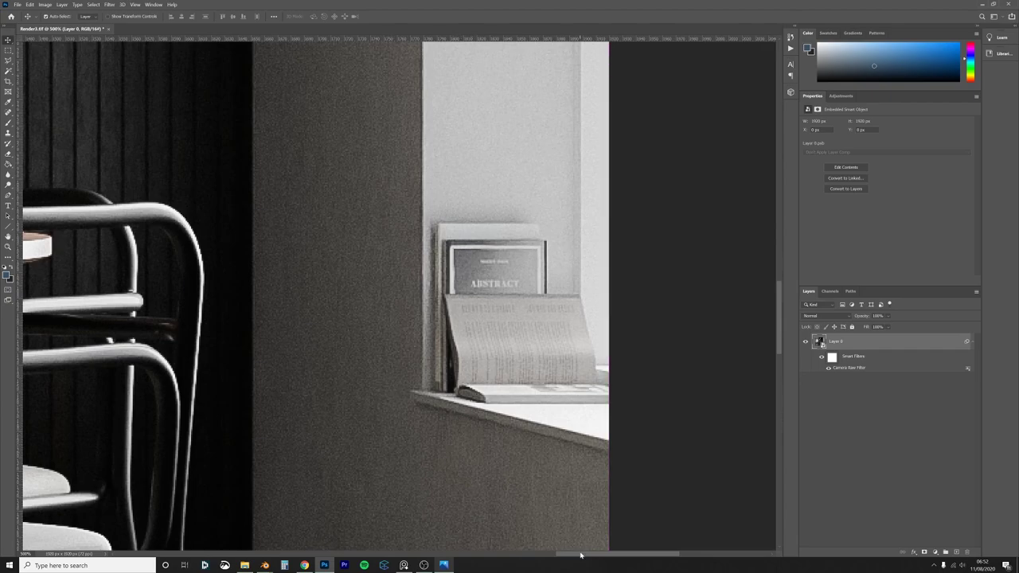
pyautogui.moveTo(581, 554); pyautogui.dragTo(590, 554)
pyautogui.hotkey('ctrl', '+')
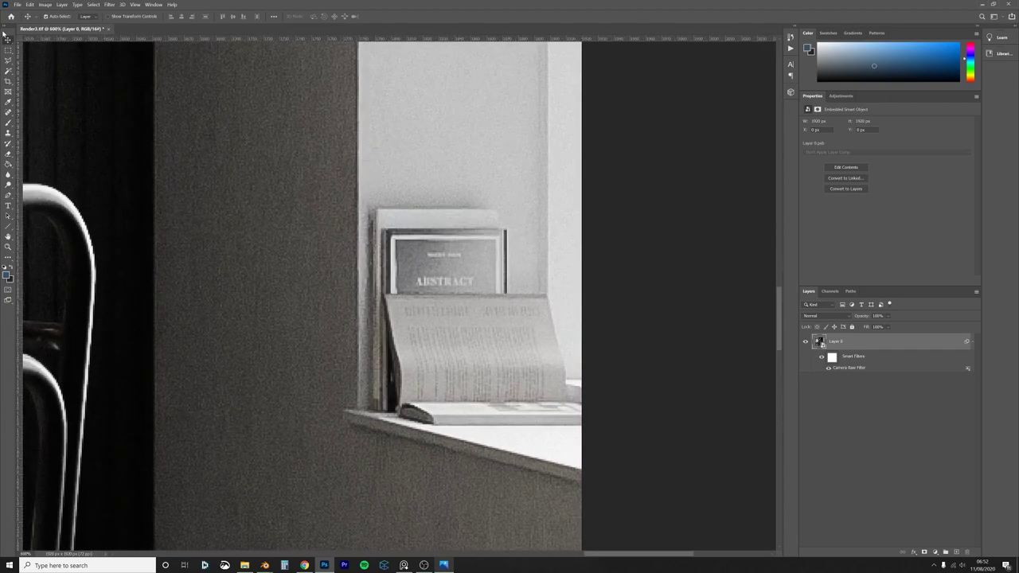
pyautogui.click(8, 61)
pyautogui.click(387, 295)
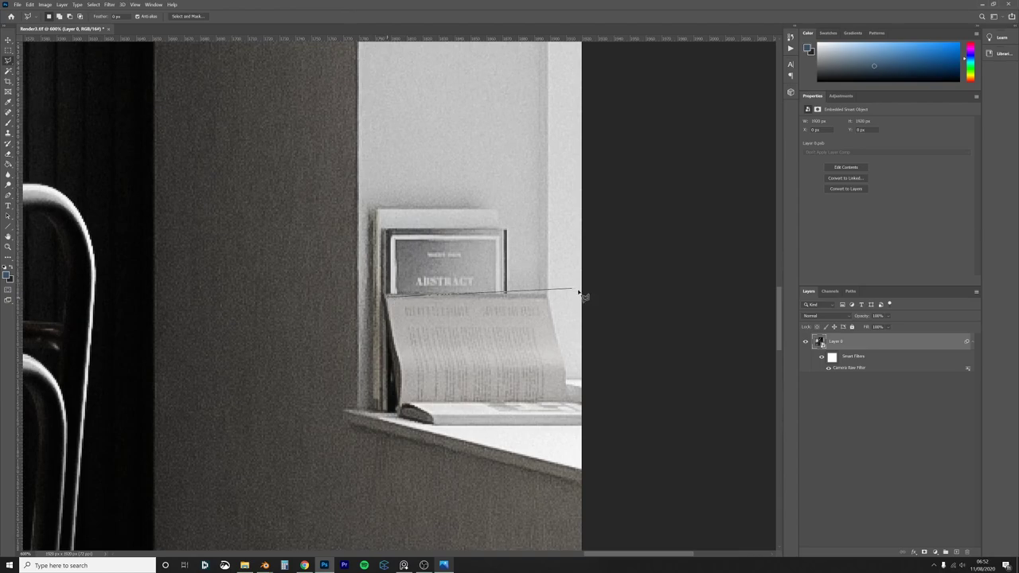
pyautogui.click(548, 298)
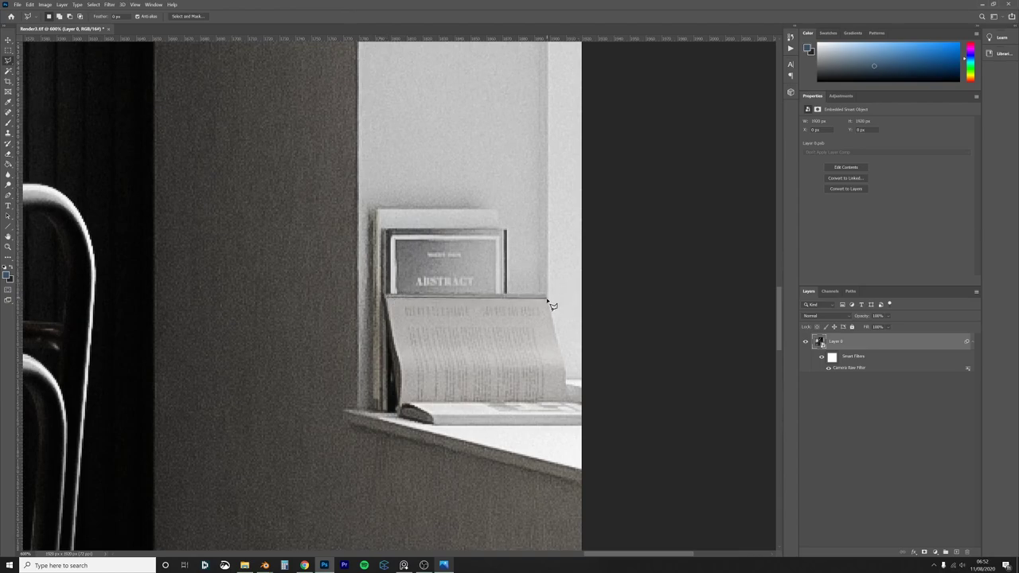
pyautogui.click(562, 355)
pyautogui.click(567, 400)
pyautogui.click(404, 411)
pyautogui.click(387, 298)
# Step: Try a Brightness/Contrast adjustment layer on the selected book page and undo it
pyautogui.click(935, 552)
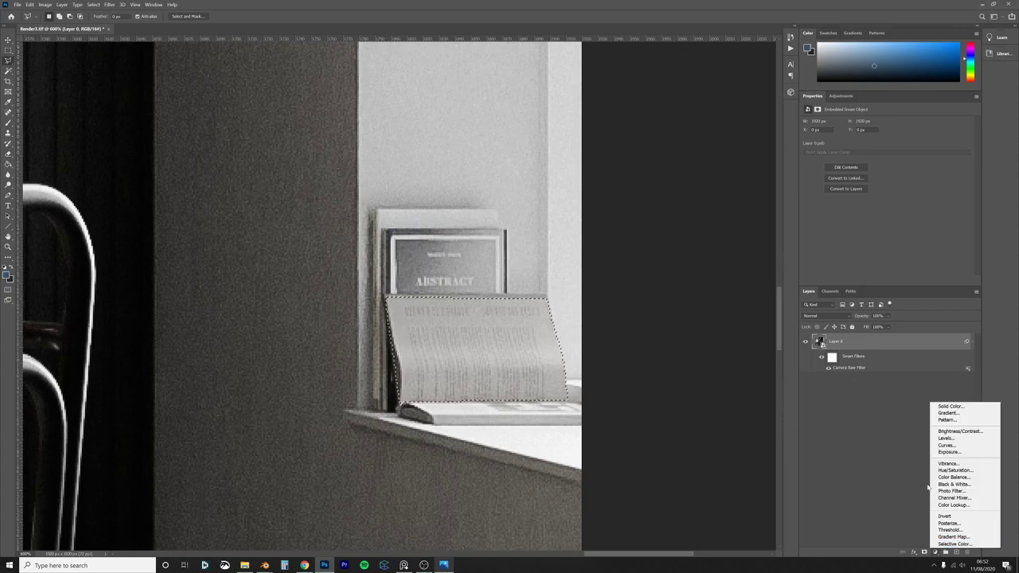
pyautogui.click(957, 431)
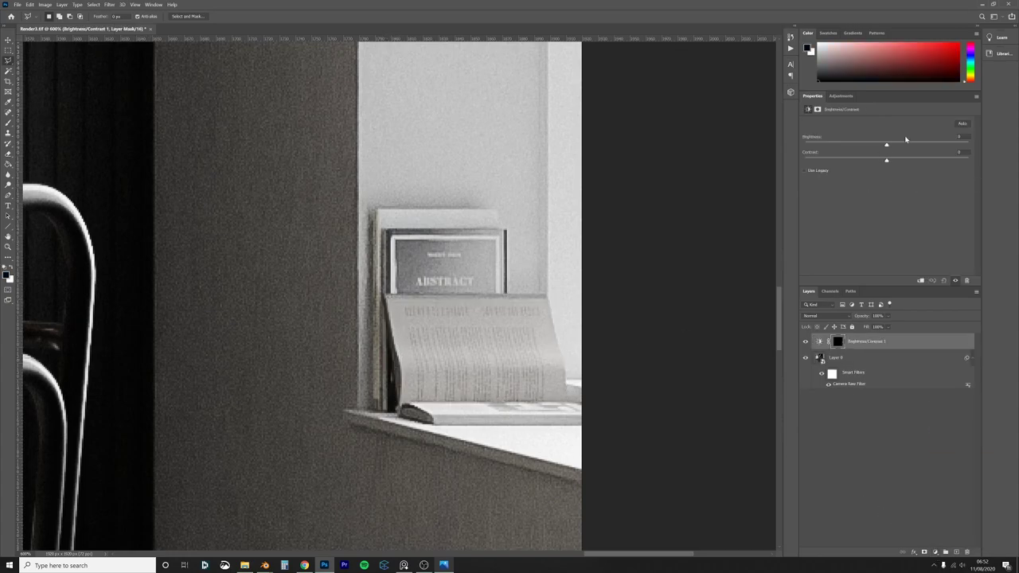
pyautogui.moveTo(888, 144)
pyautogui.mouseDown()
pyautogui.moveTo(901, 145)
pyautogui.moveTo(887, 146)
pyautogui.mouseUp()
pyautogui.hotkey('ctrl', 'z')
pyautogui.hotkey('ctrl', 'z')
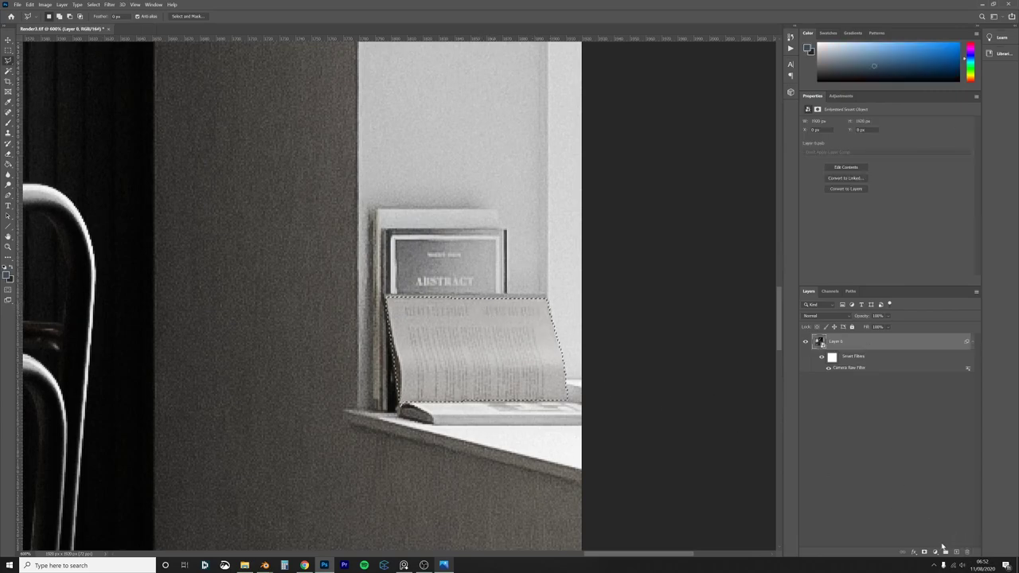
# Step: Add a Levels adjustment layer masked to the selected book page and brighten its midtones to 1.44
pyautogui.click(935, 552)
pyautogui.click(965, 440)
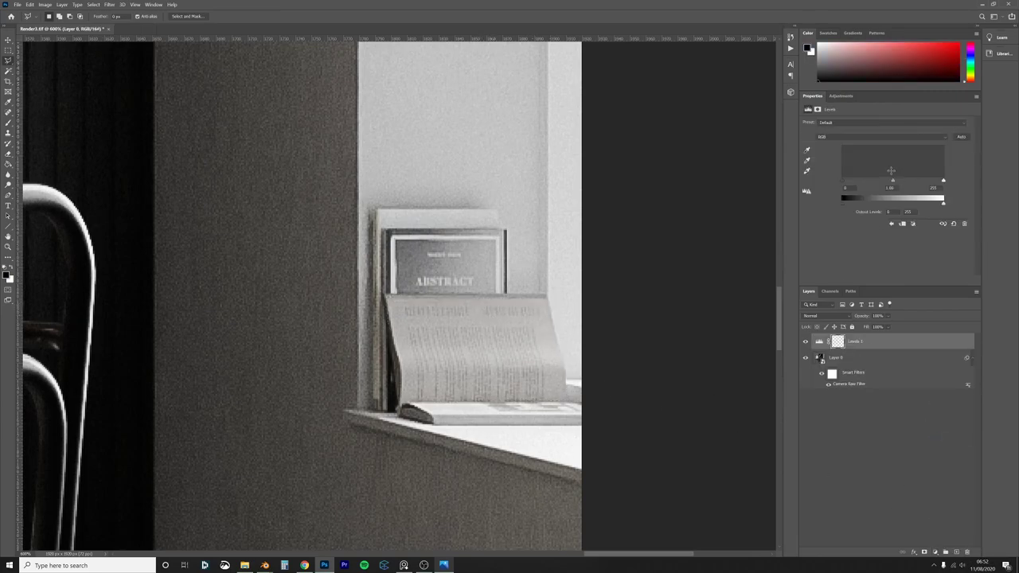
pyautogui.moveTo(892, 181); pyautogui.dragTo(882, 182)
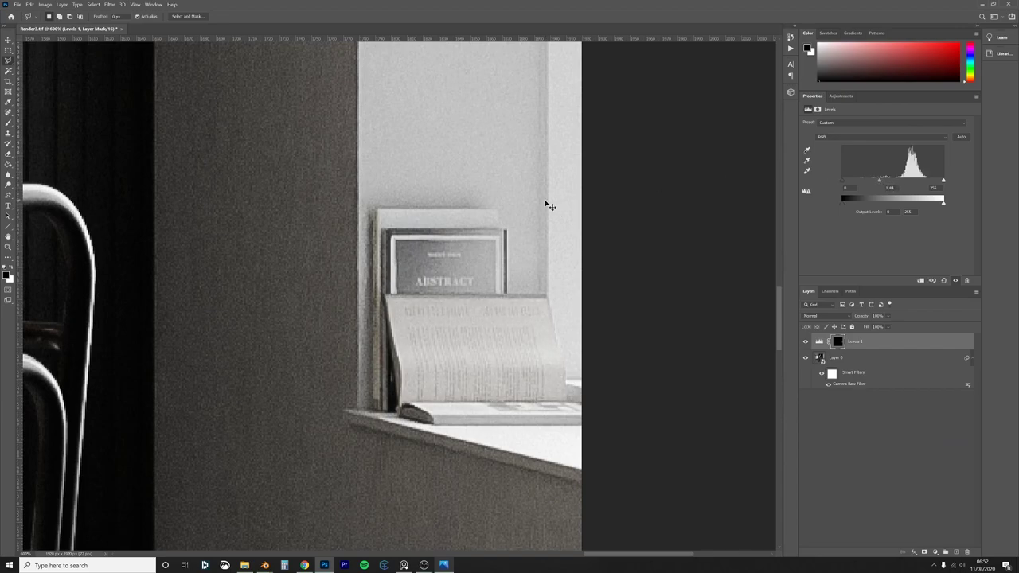
# Step: Compare the whole render with the Levels 1 adjustment layer hidden and shown
pyautogui.hotkey('ctrl', '-')
pyautogui.hotkey('ctrl', '-')
pyautogui.hotkey('ctrl', '-')
pyautogui.hotkey('ctrl', '0')
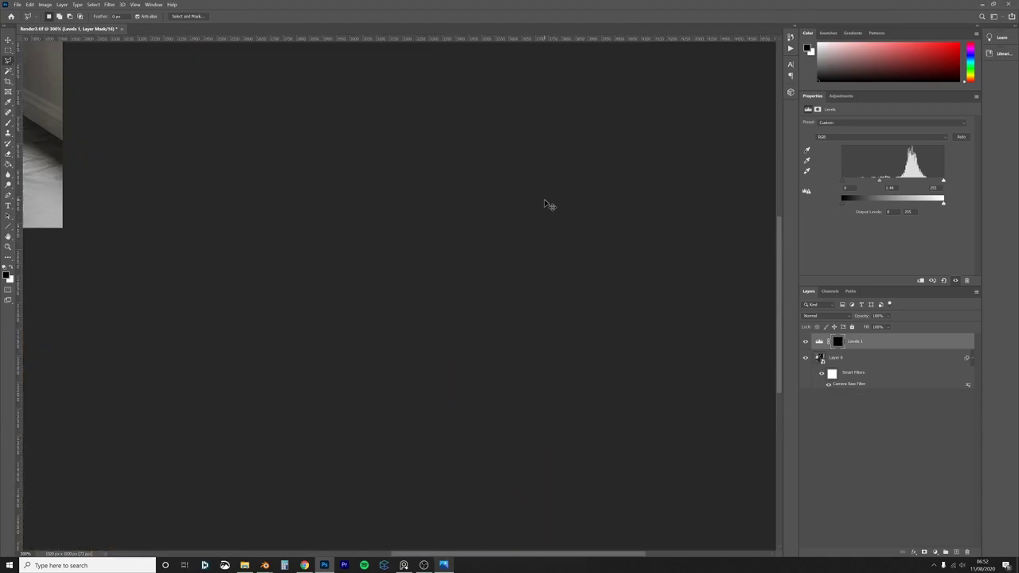
pyautogui.hotkey('ctrl', '-')
pyautogui.hotkey('ctrl', '-')
pyautogui.hotkey('ctrl', '-')
pyautogui.hotkey('ctrl', '+')
pyautogui.click(805, 343)
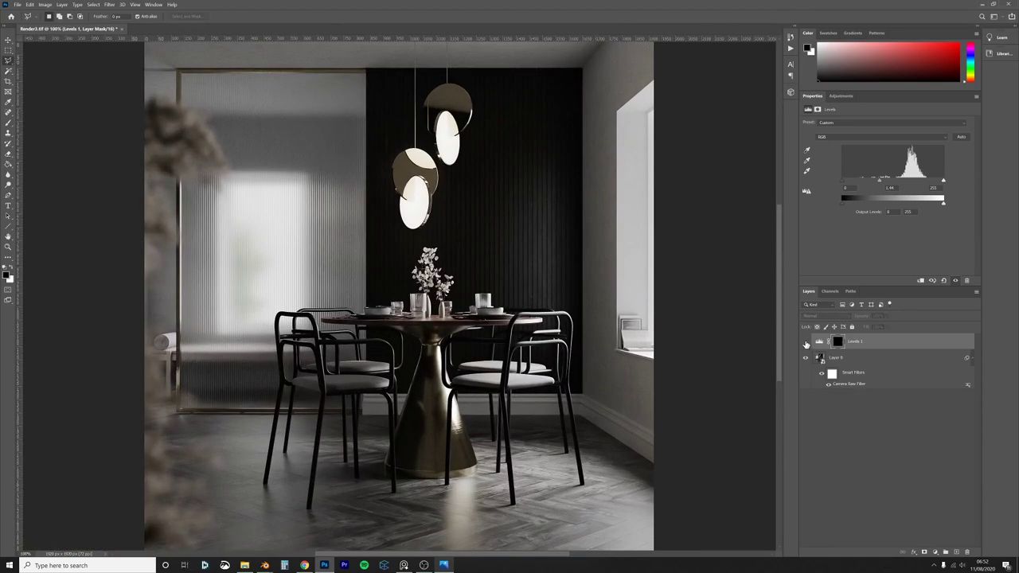
pyautogui.click(805, 342)
# Step: Reopen Layer 0's Camera Raw Filter and set Exposure to +1.25, Highlights to -16 and Shadows to -21
pyautogui.click(854, 385)
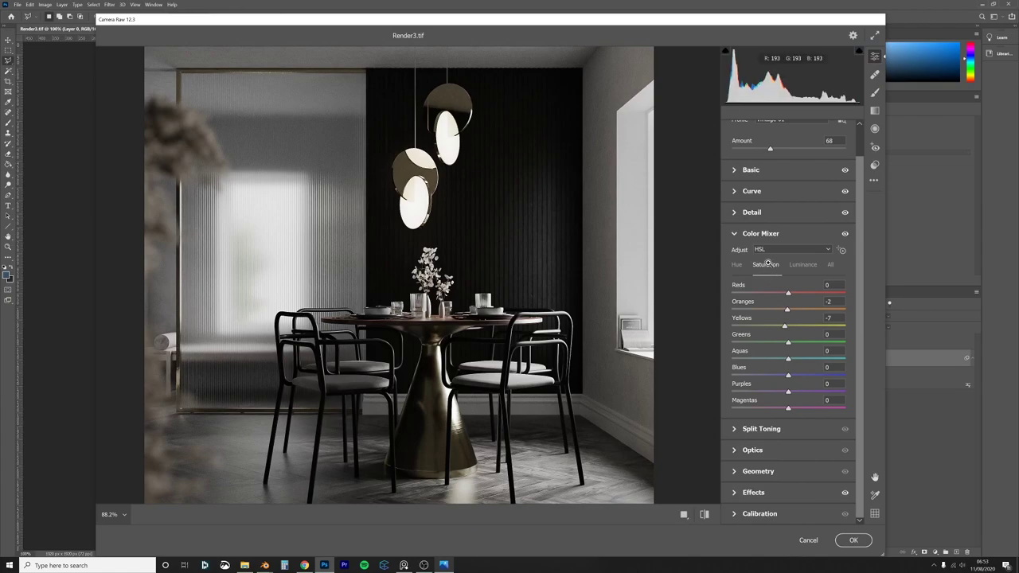
pyautogui.scroll(1, 734, 199)
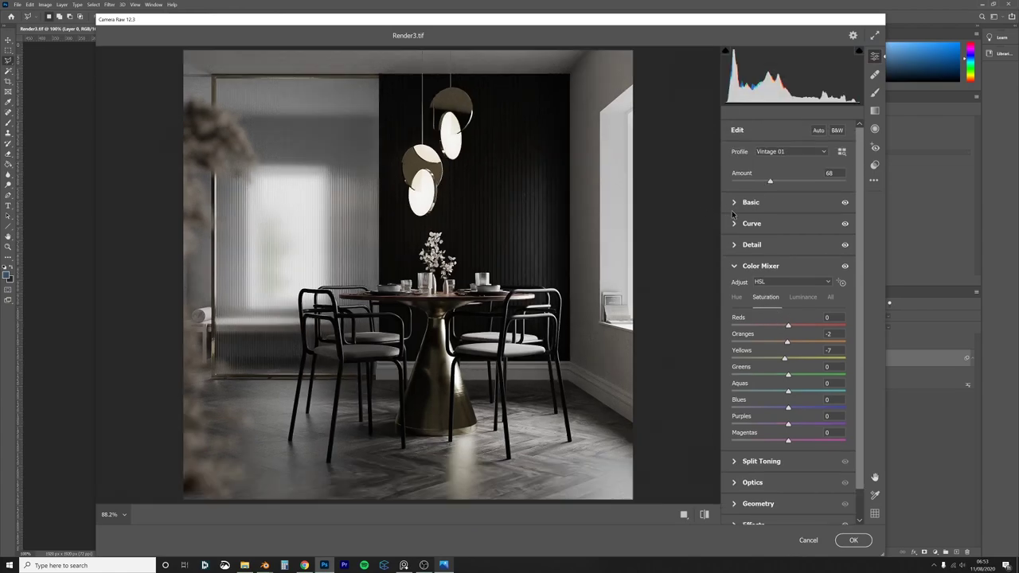
pyautogui.click(736, 204)
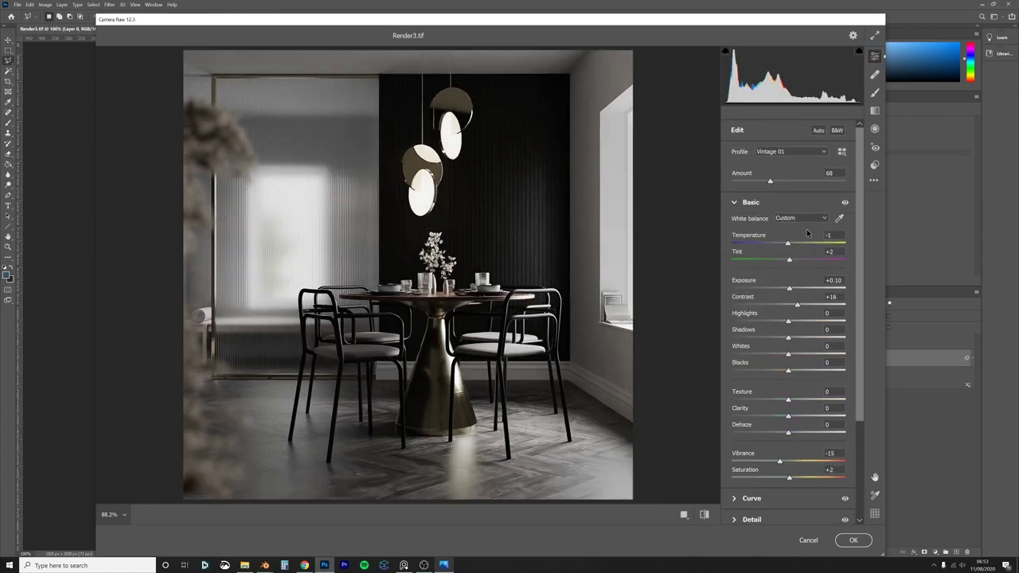
pyautogui.moveTo(789, 288); pyautogui.dragTo(778, 341)
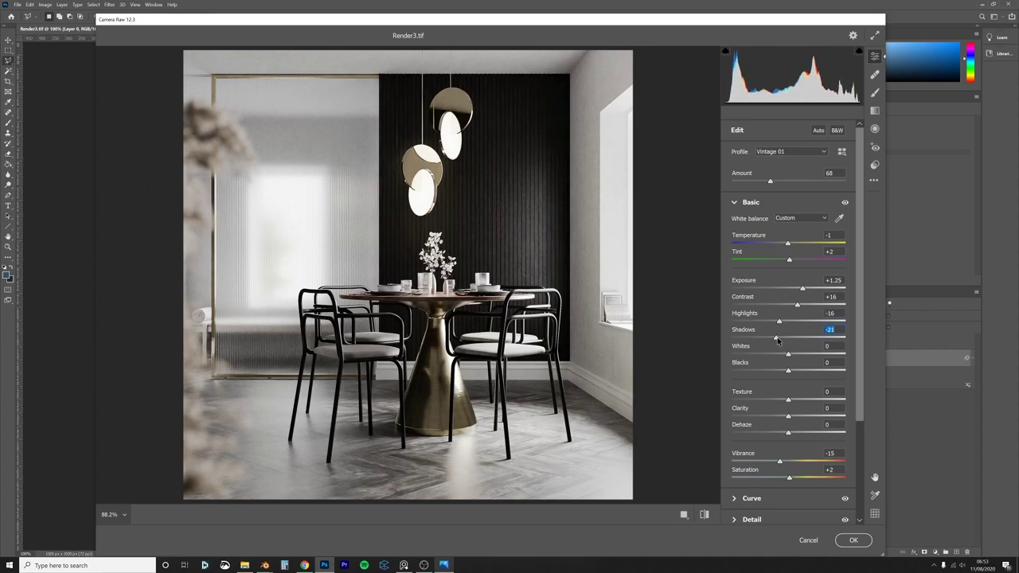
# Step: Lower the Lights value of the Camera Raw parametric curve to -39
pyautogui.scroll(-4, 740, 405)
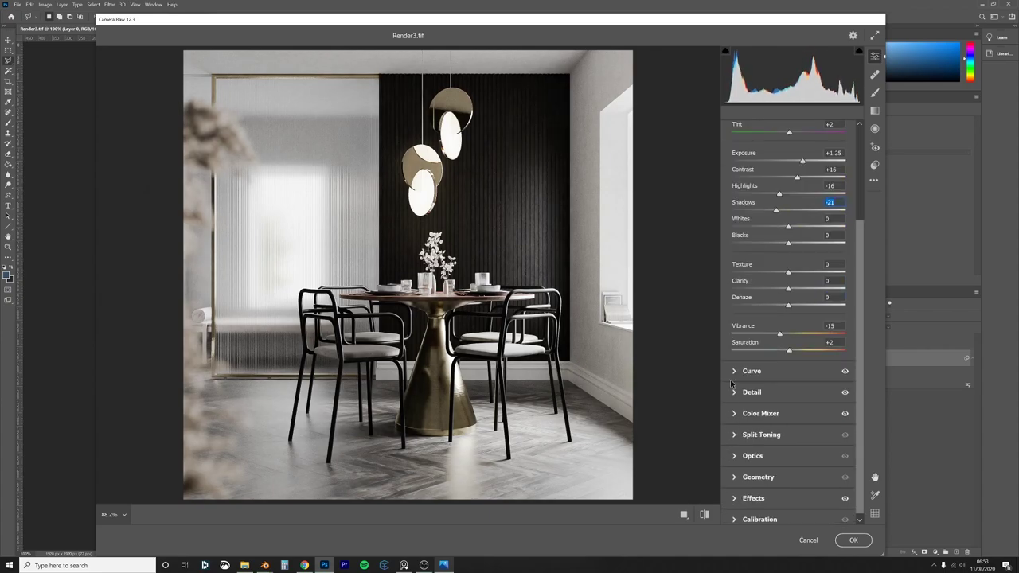
pyautogui.click(773, 371)
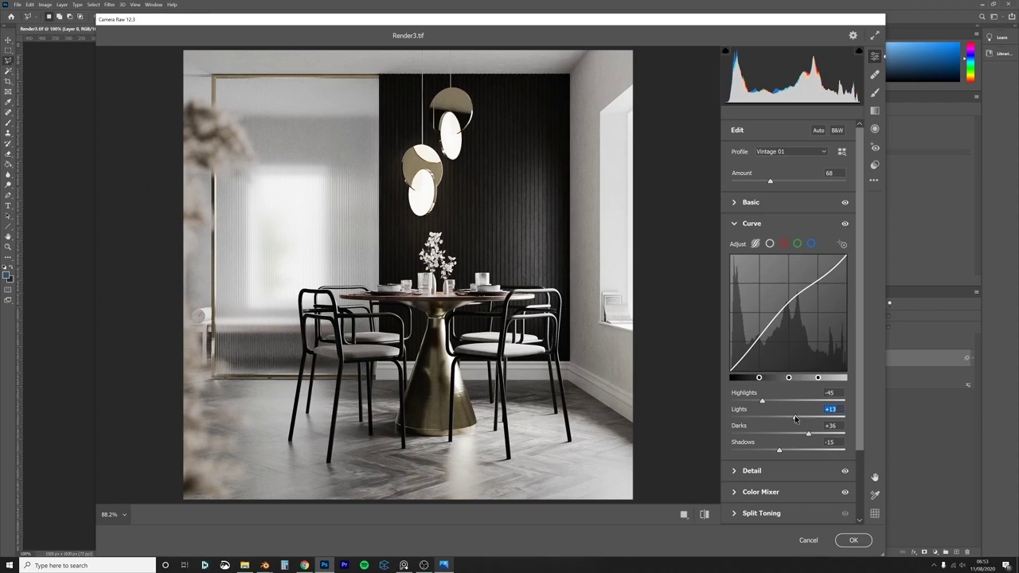
pyautogui.moveTo(794, 419); pyautogui.dragTo(765, 417)
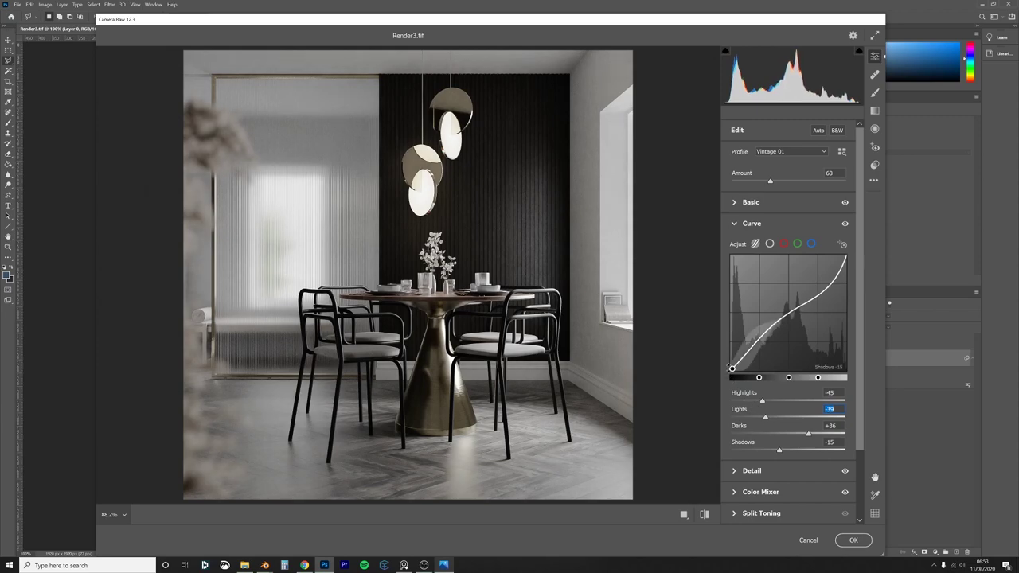
pyautogui.click(751, 202)
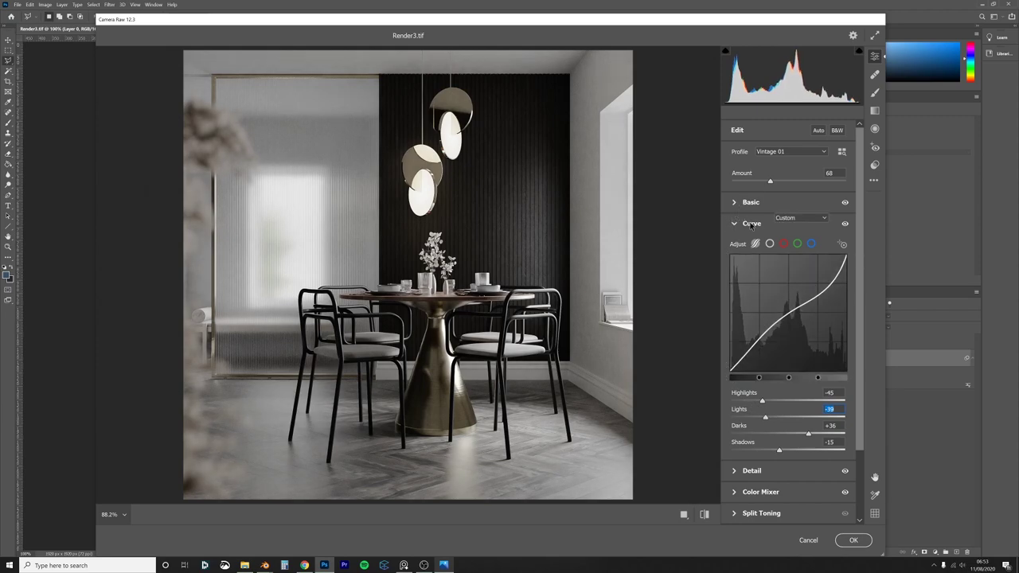
# Step: Brighten the window recess on the right wall with a size 20 adjustment brush at Exposure +1.40
pyautogui.moveTo(801, 310); pyautogui.dragTo(810, 309)
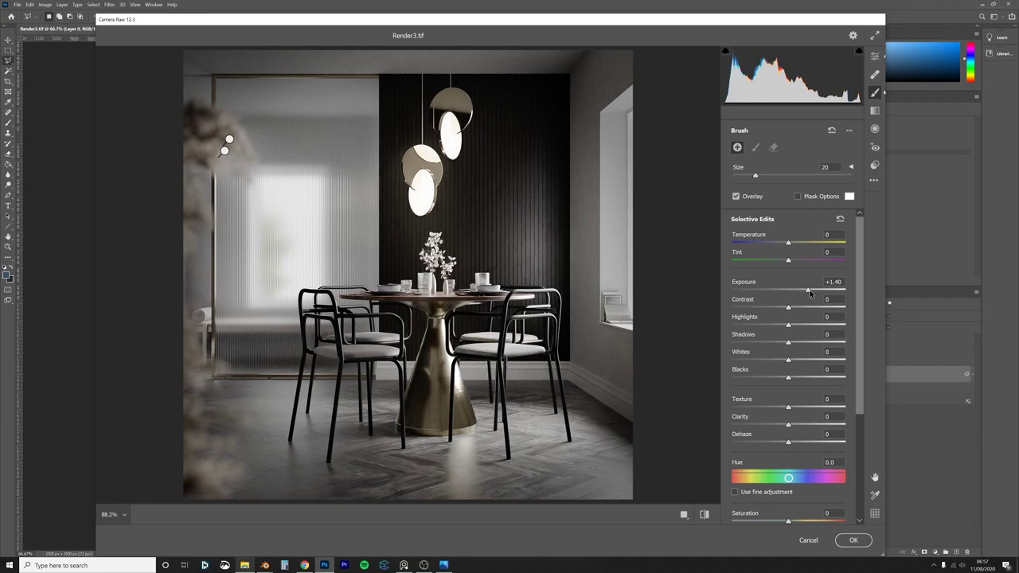
pyautogui.moveTo(612, 274); pyautogui.dragTo(617, 269)
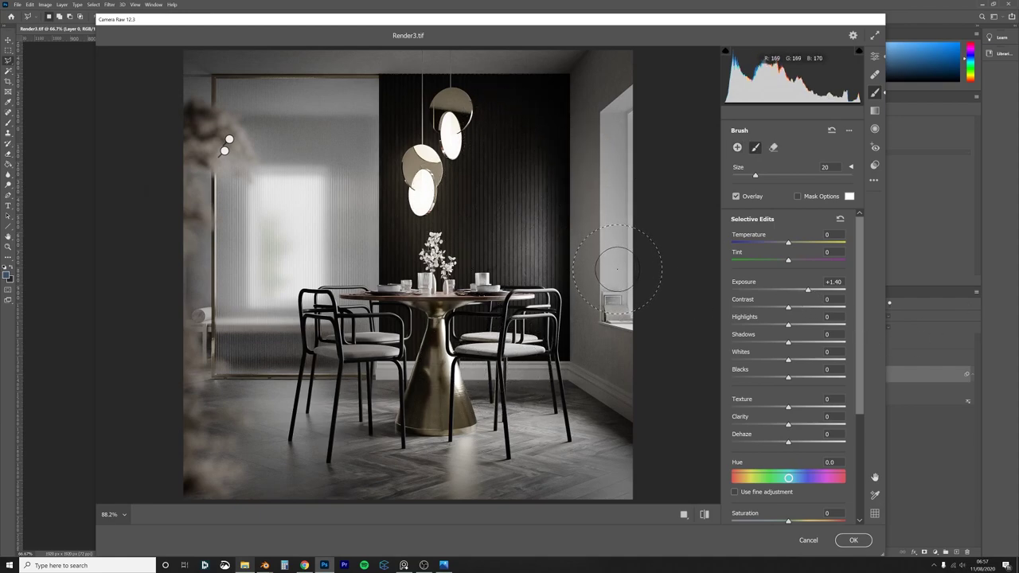
pyautogui.click(619, 225)
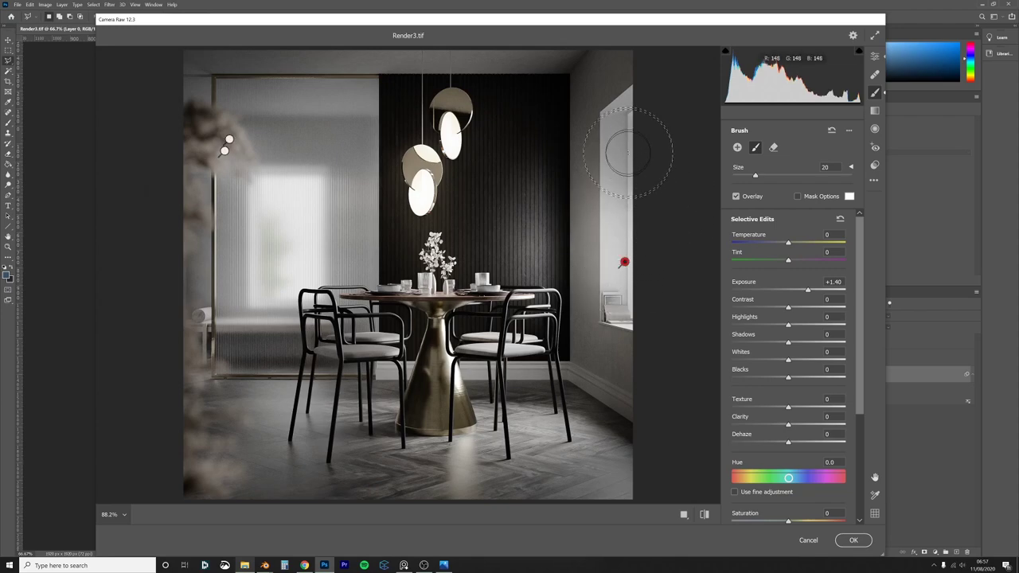
pyautogui.moveTo(224, 154)
pyautogui.scroll(-2, 730, 442)
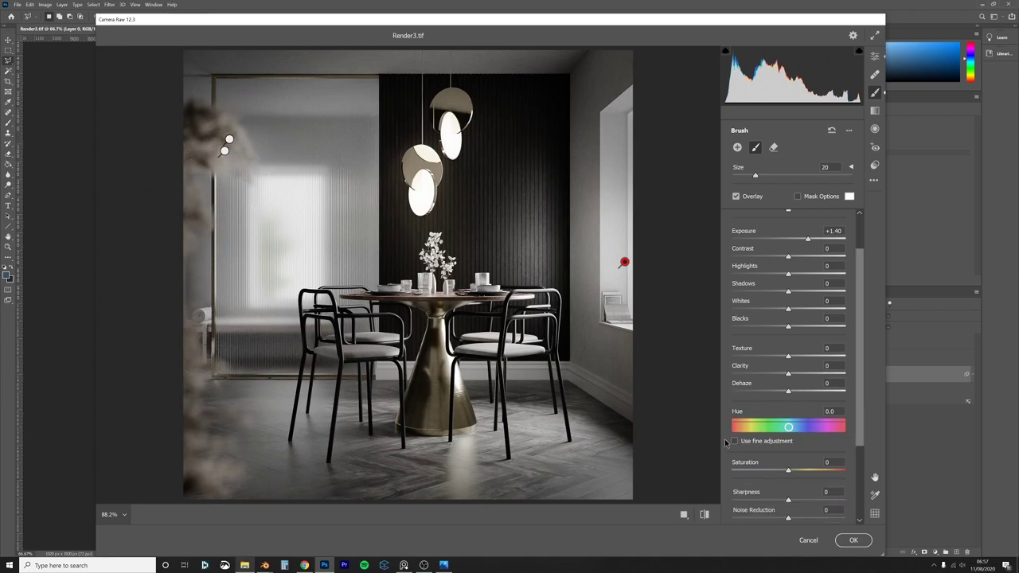
# Step: Set the Camera Raw Vignetting effect to -50 and return to the Adjustment Brush for a new local adjustment
pyautogui.click(875, 56)
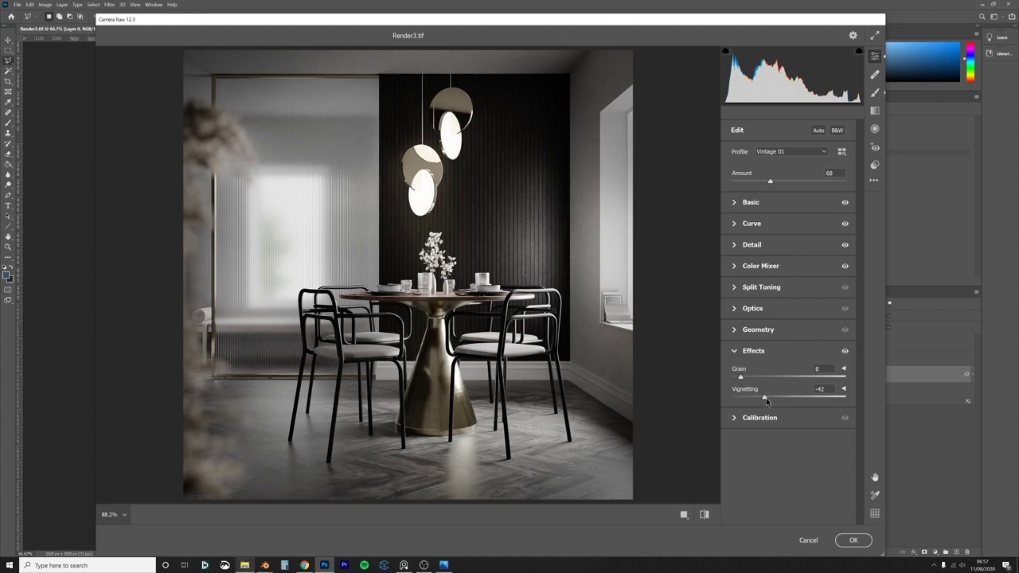
pyautogui.moveTo(764, 398); pyautogui.dragTo(760, 400)
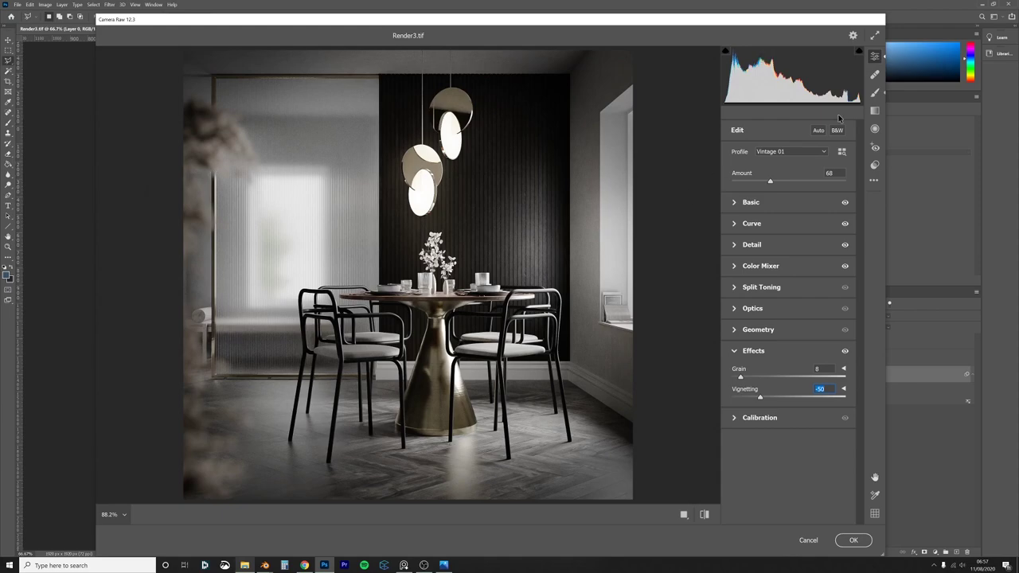
pyautogui.click(875, 92)
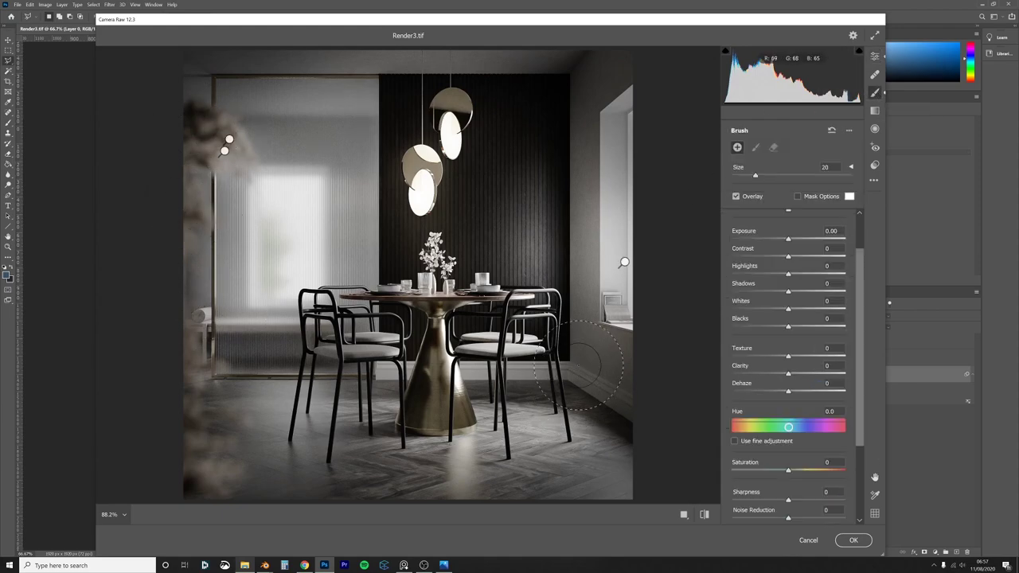